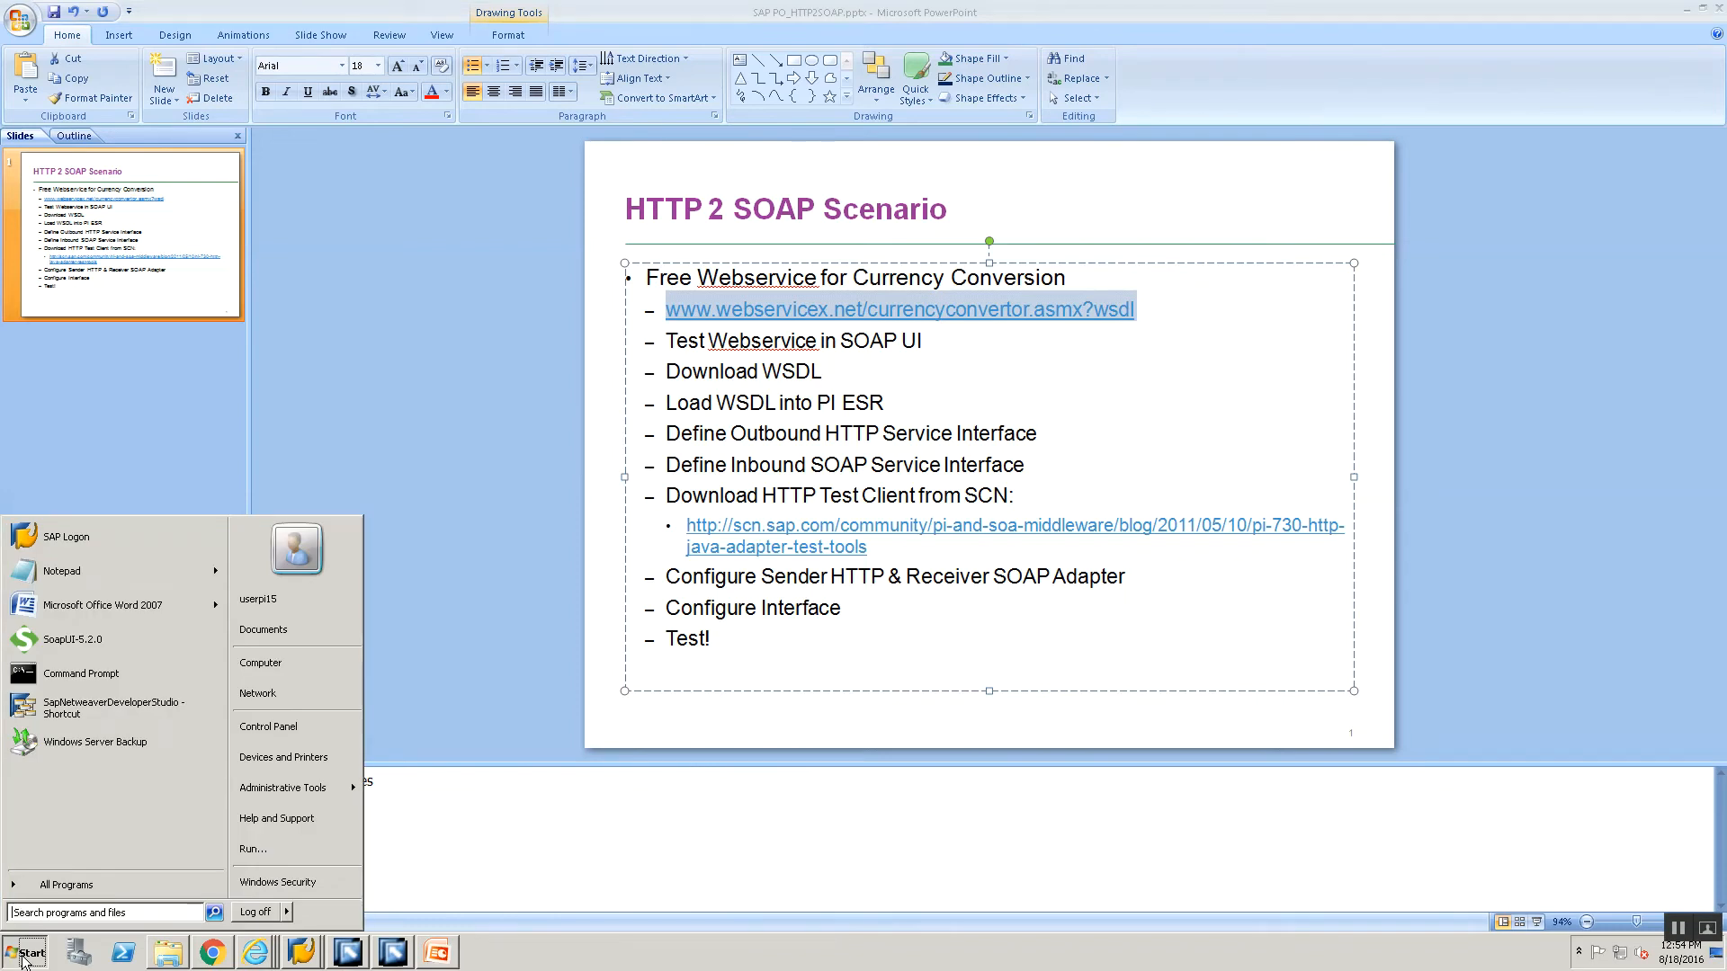
Search the Start menu for 'soap' and launch SoapUI 5.2.0.
text(soap)
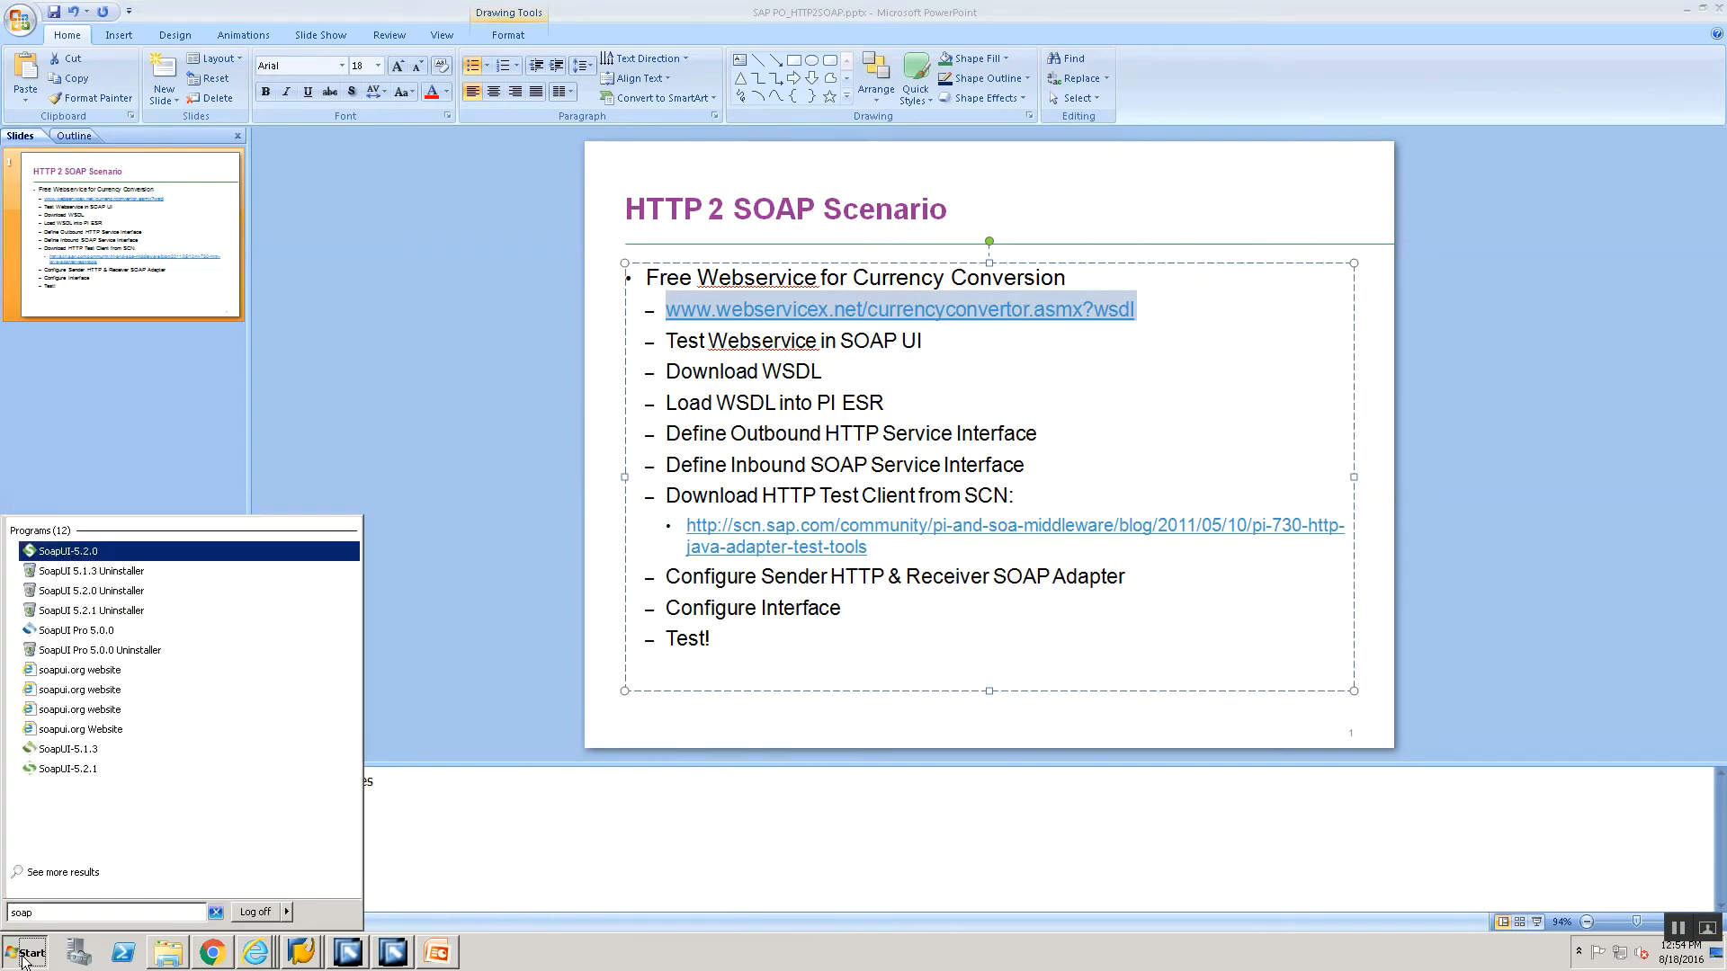
click(36, 553)
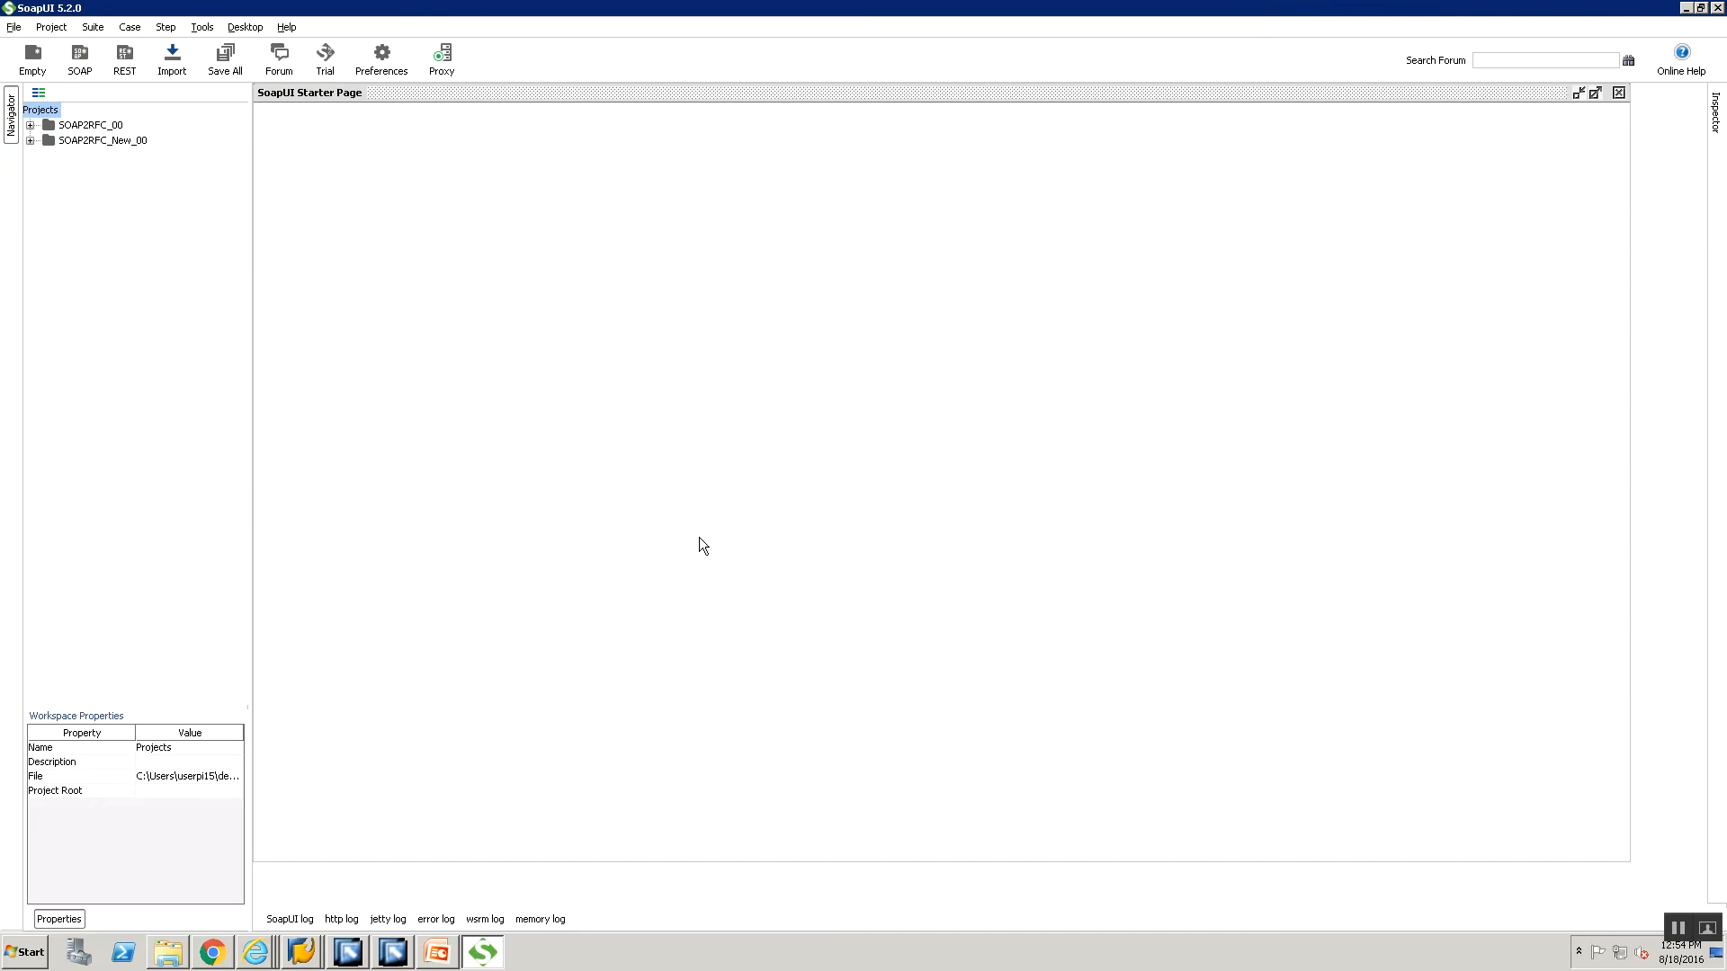
Create SOAP project 'CurrencyConvertor' with the pasted currency convertor WSDL address as initial WSDL.
click(14, 27)
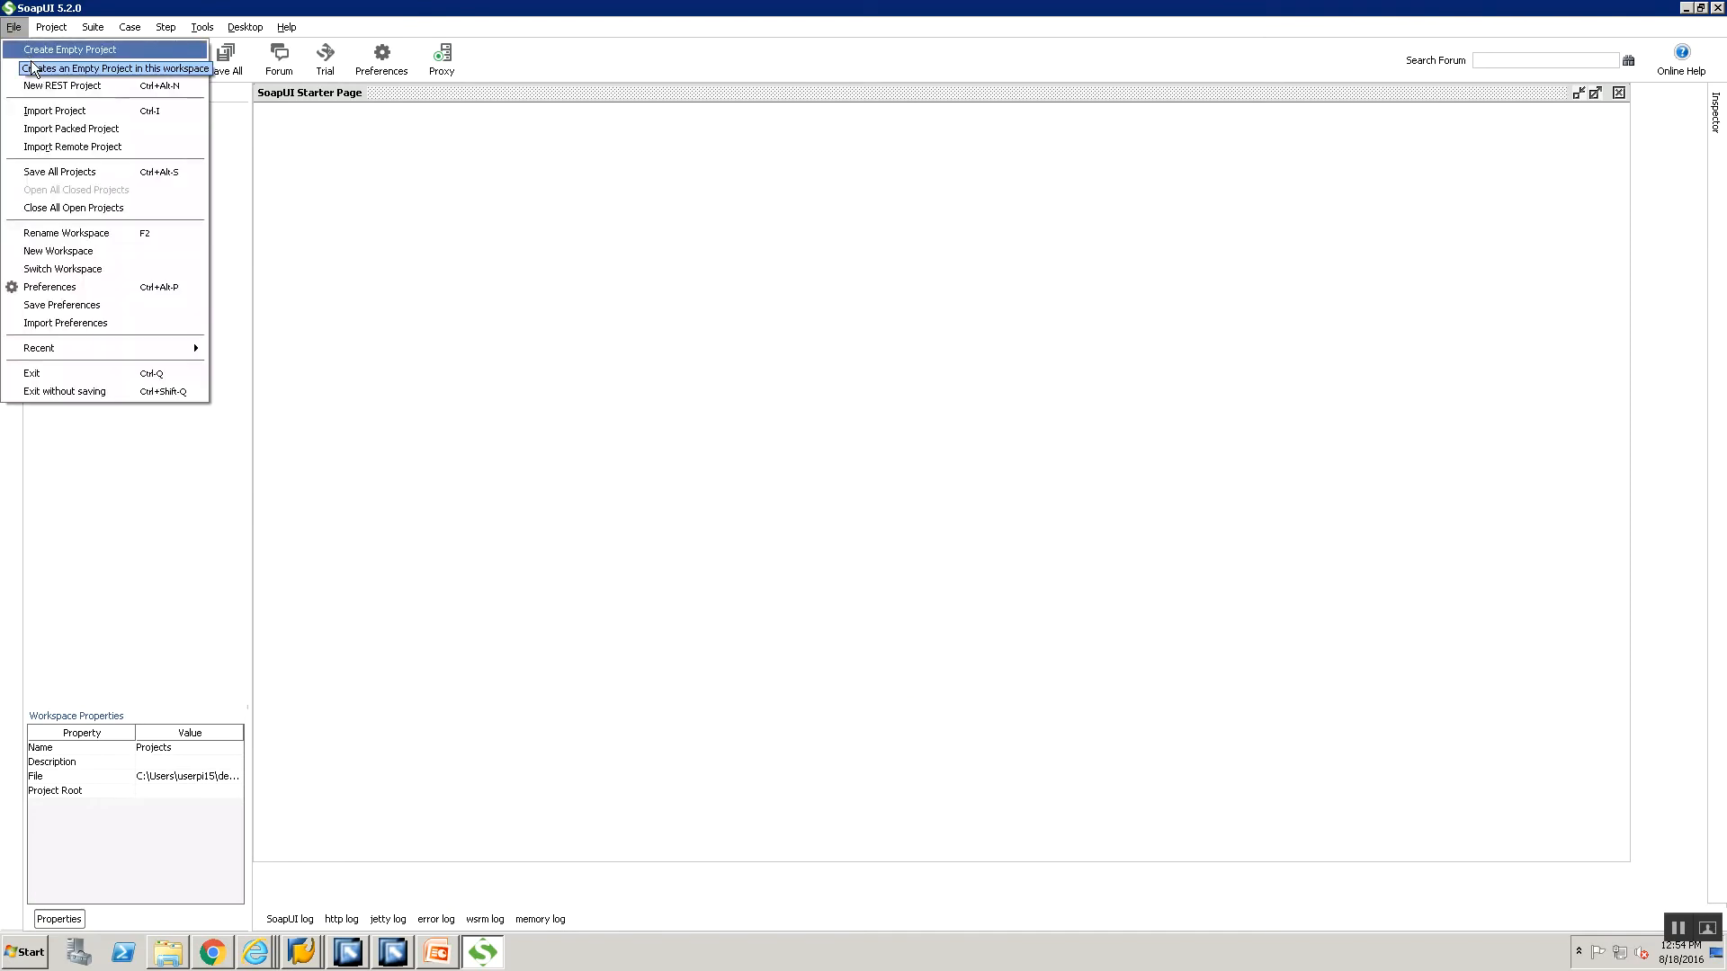
click(33, 62)
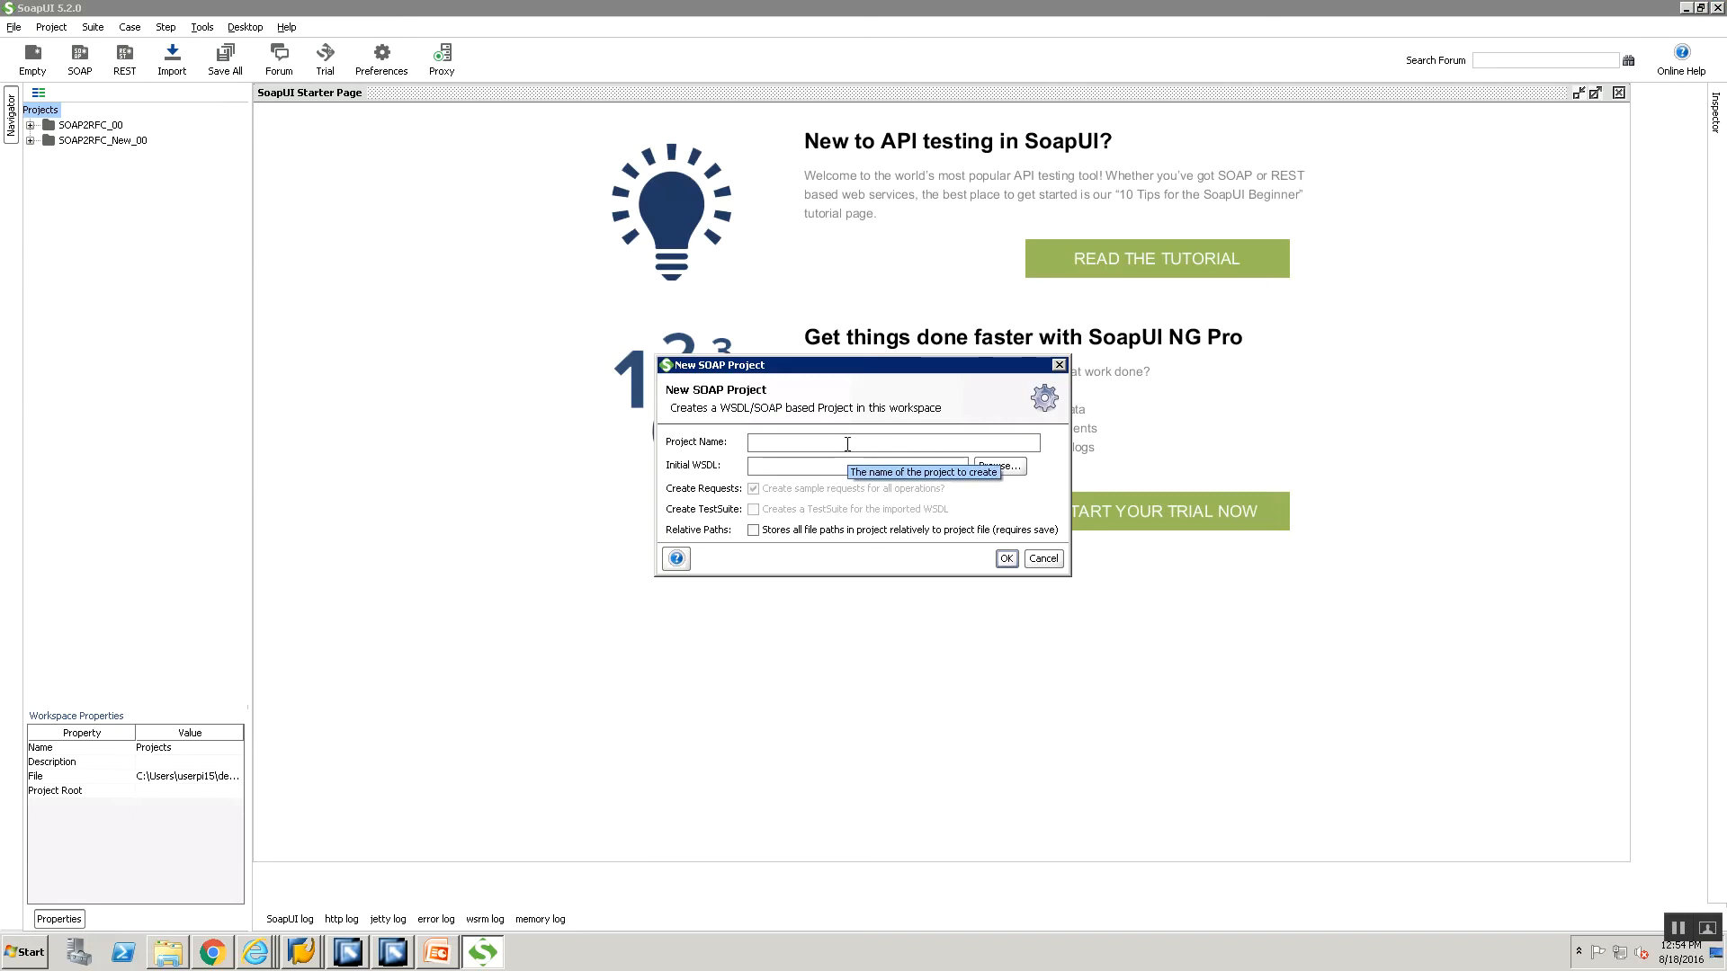
text(Cur)
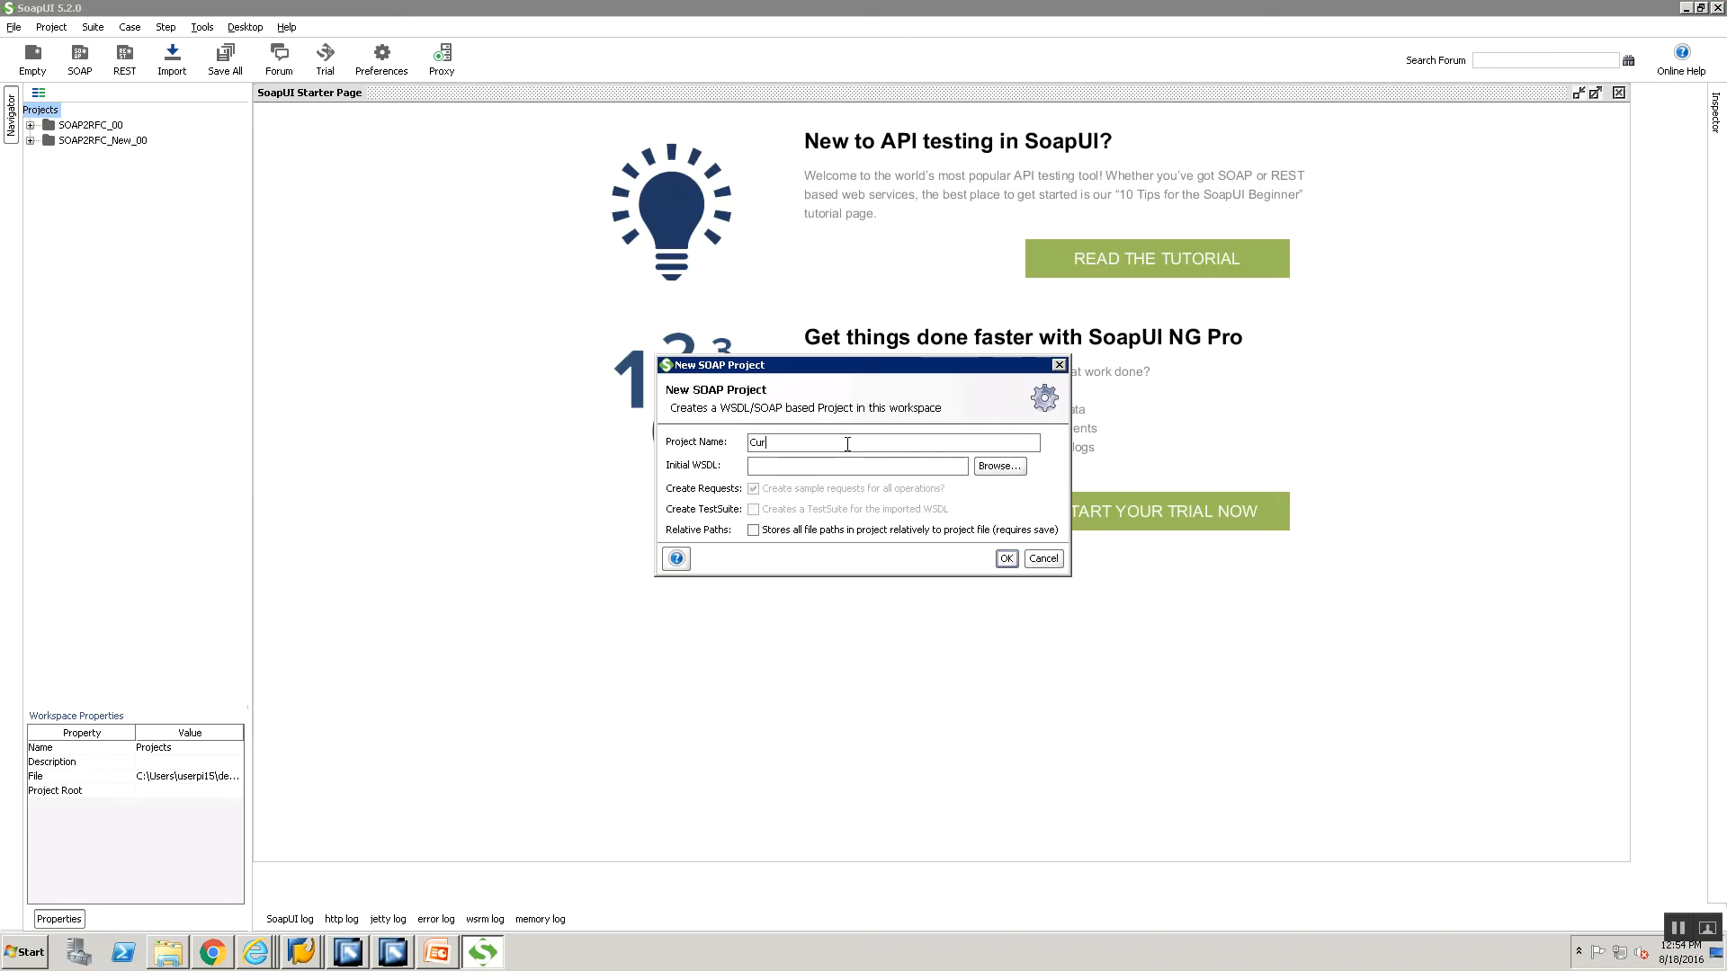
text(rencyConvertor)
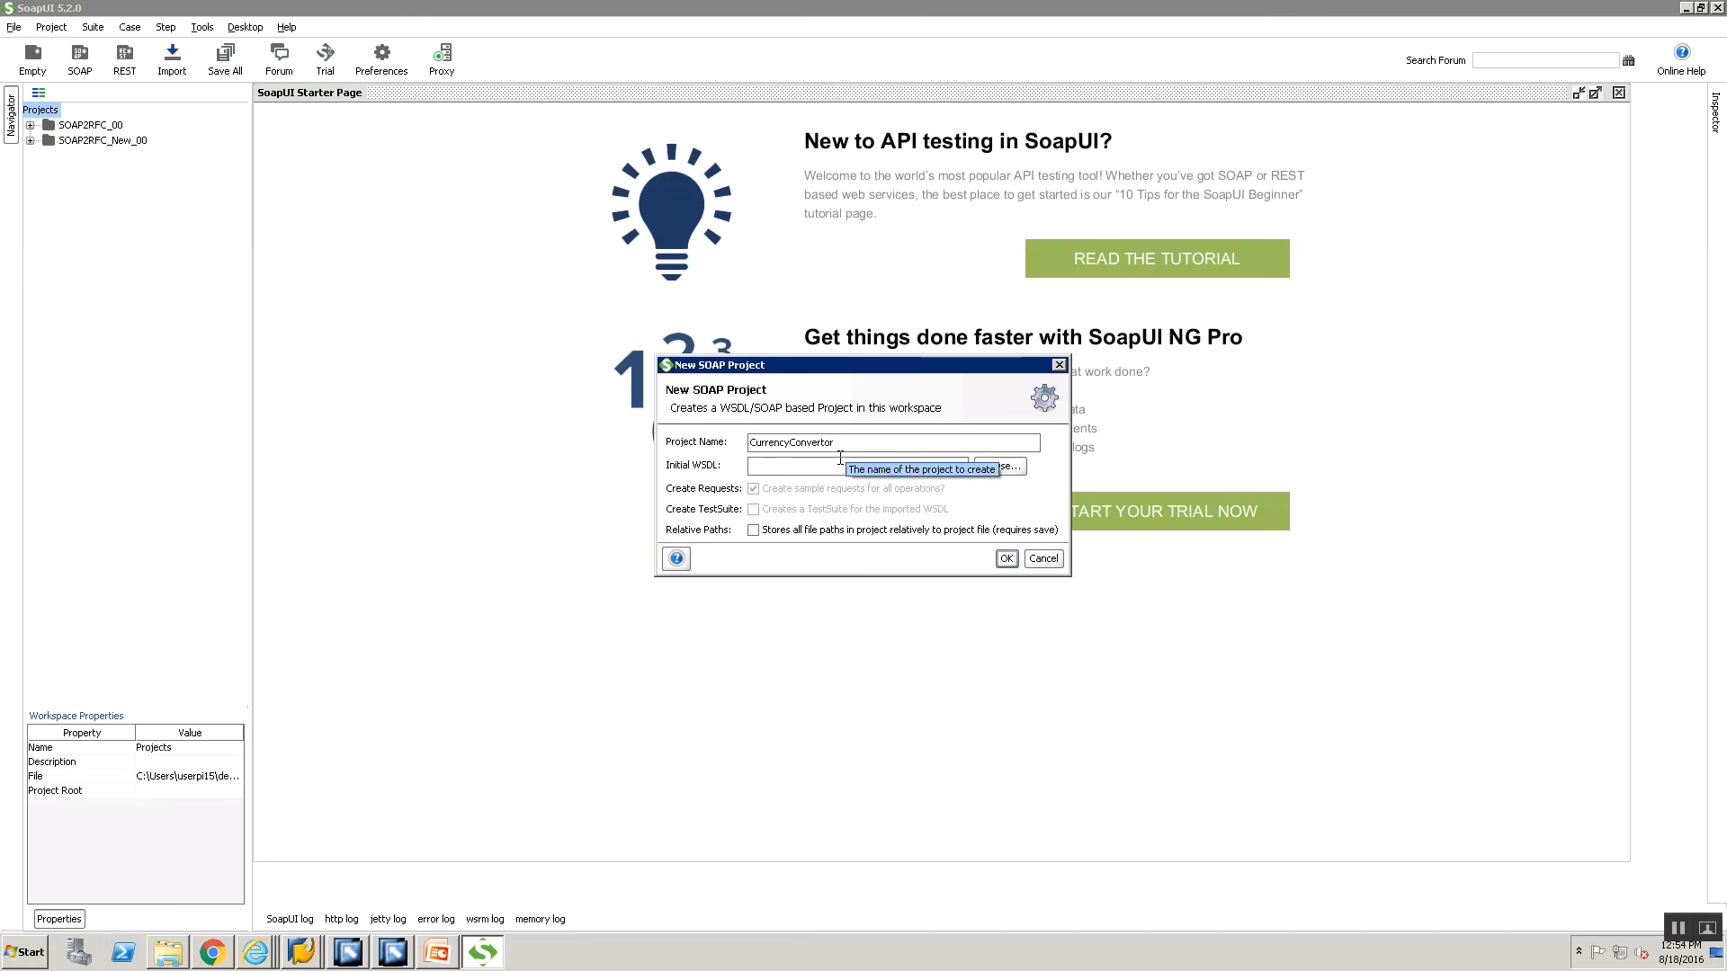
click(840, 460)
text(http://www.webservicex.net/currencyconvertor.asmx?wsdl)
key(BackSpace)
key(Home)
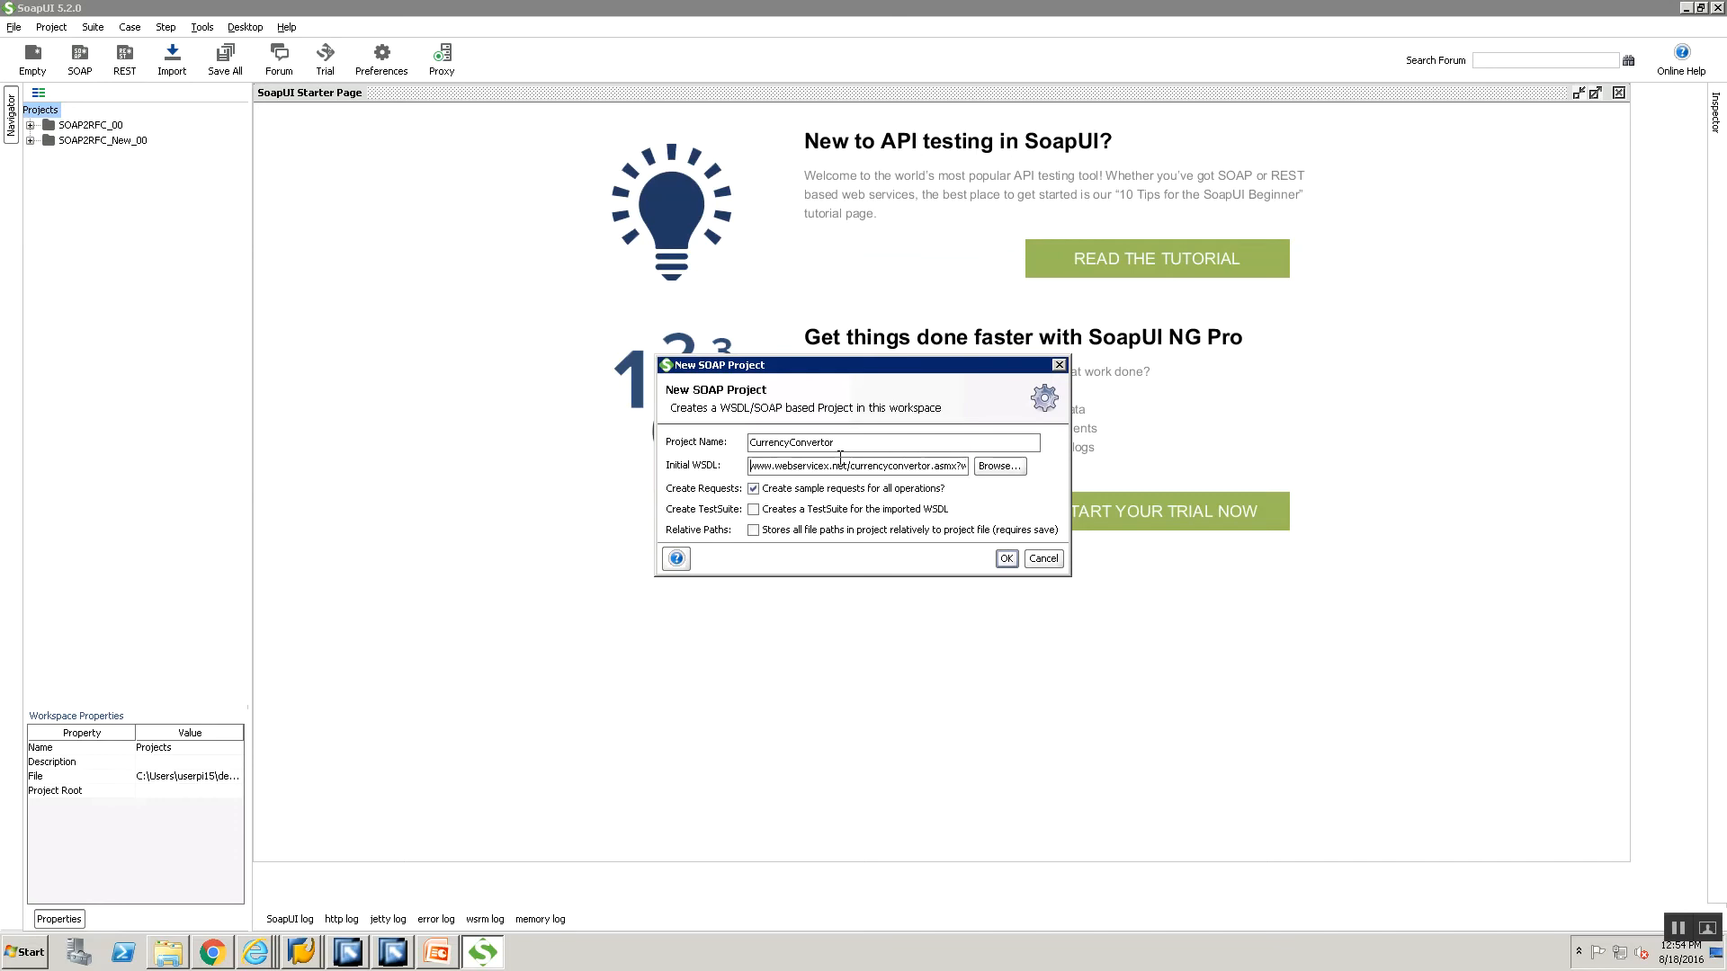
key(End)
click(1006, 559)
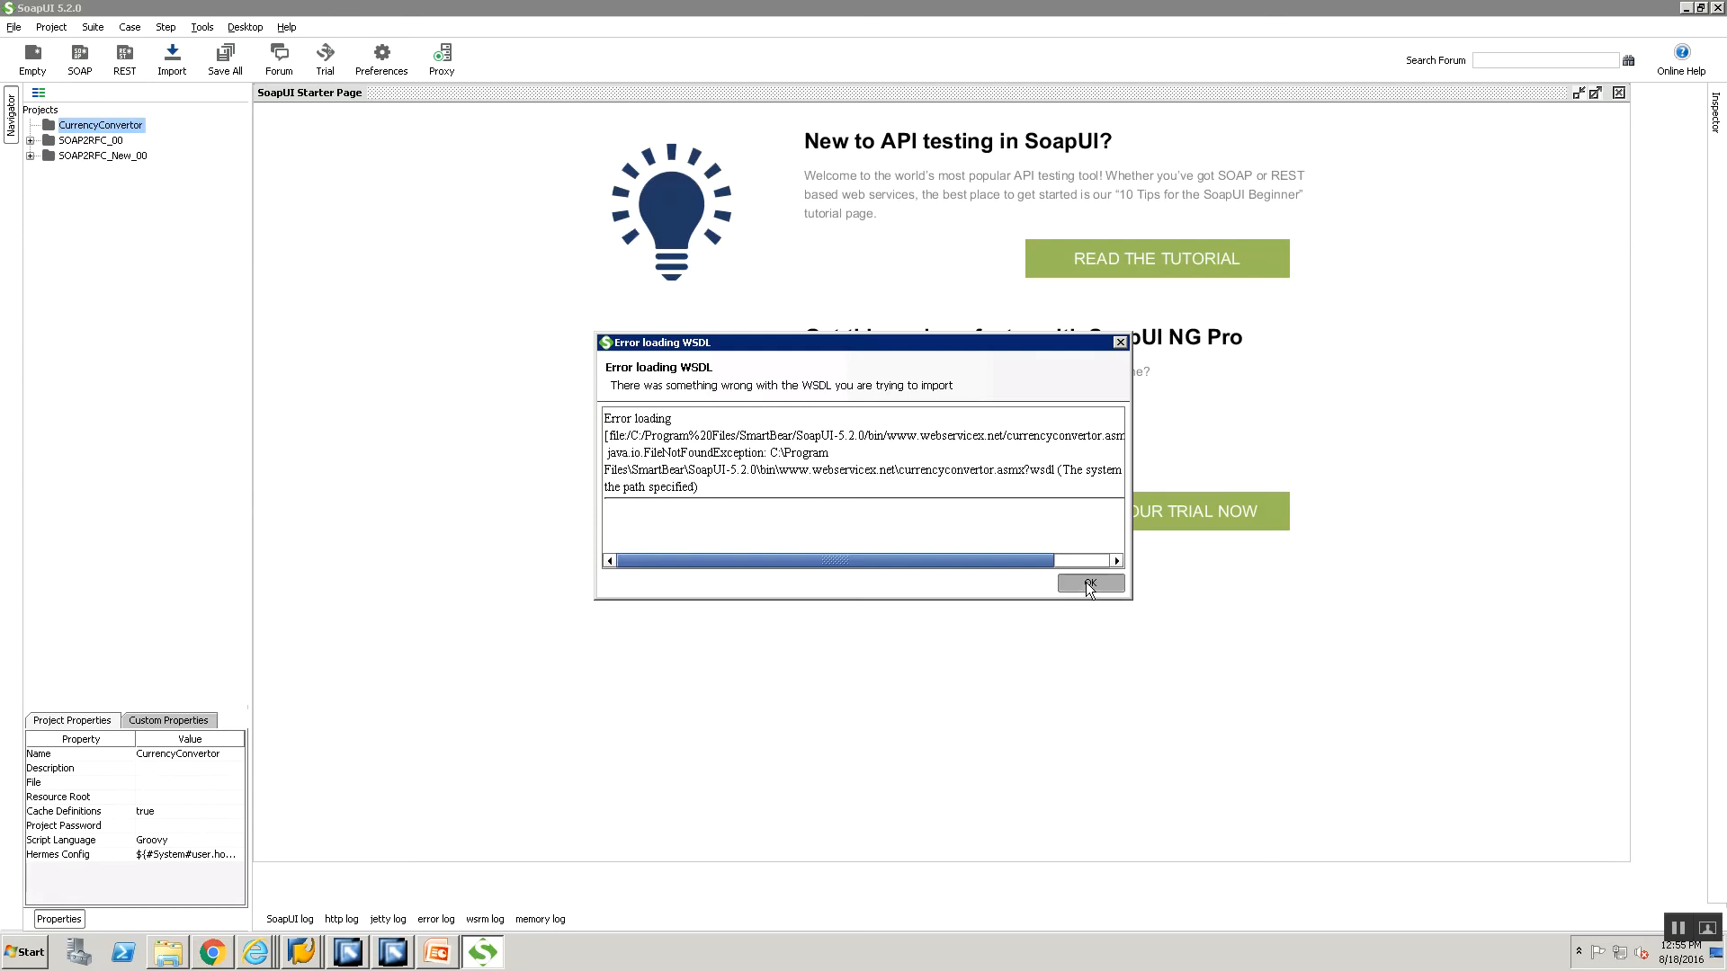
click(223, 957)
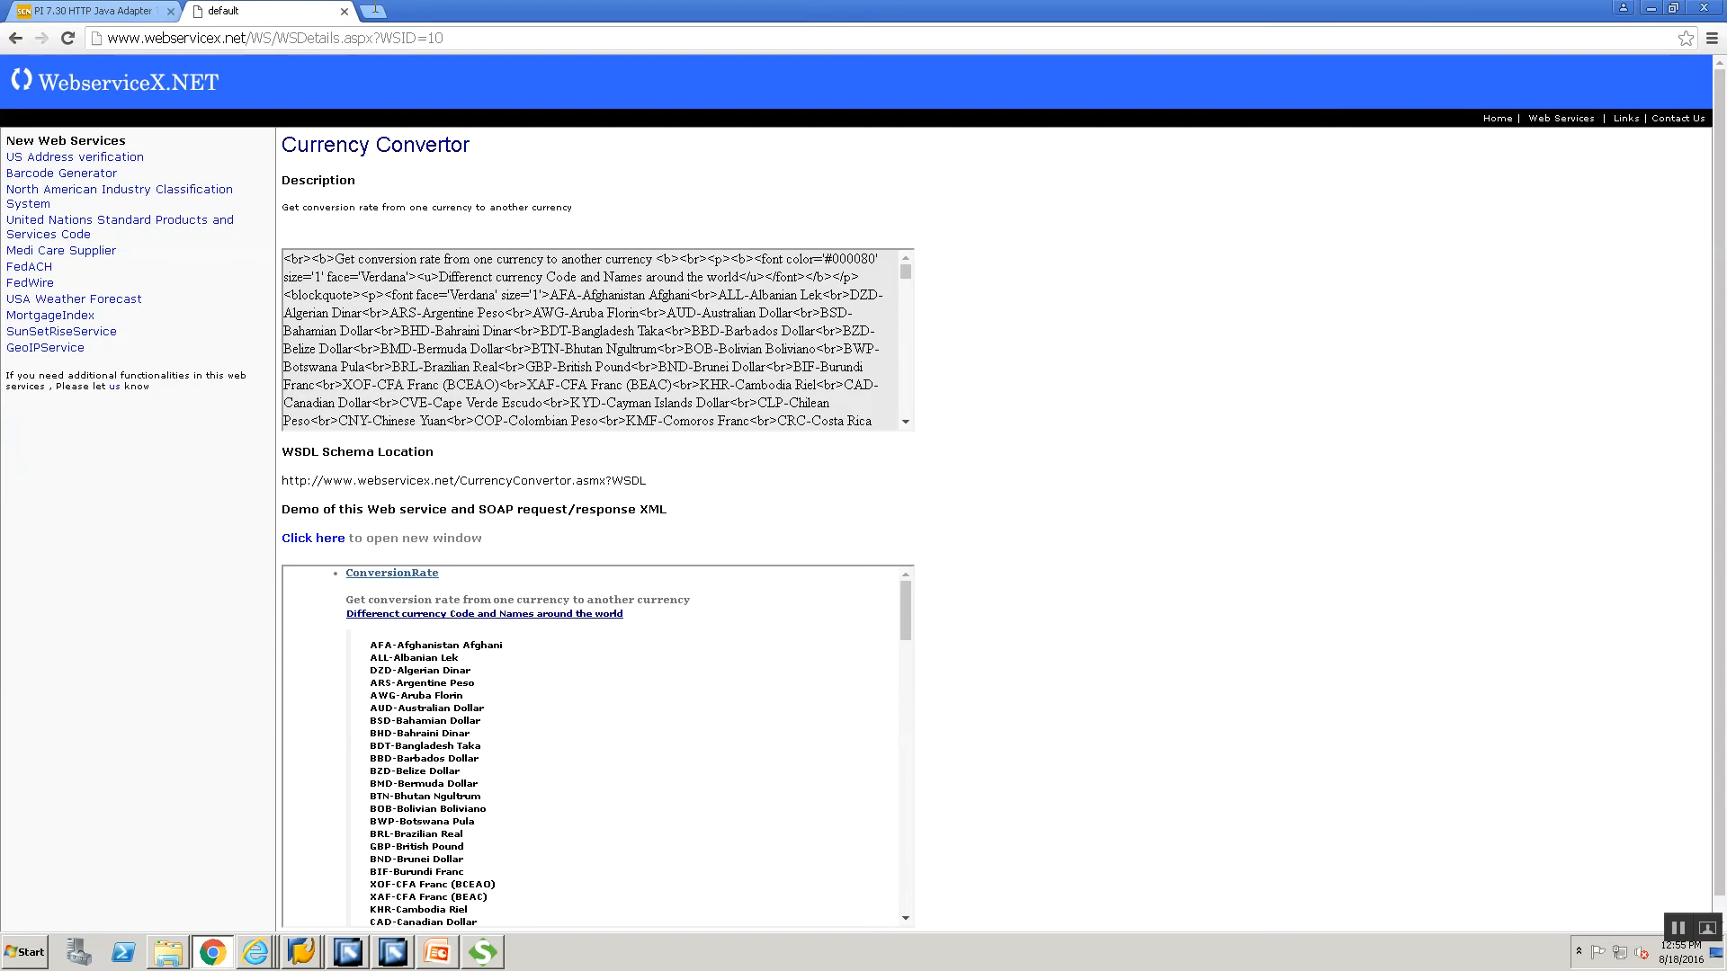
Load the pasted currency convertor WSDL address in a new Chrome tab.
click(376, 11)
text(www.webservicex.net/currencyconvertor.asmx?wsdl)
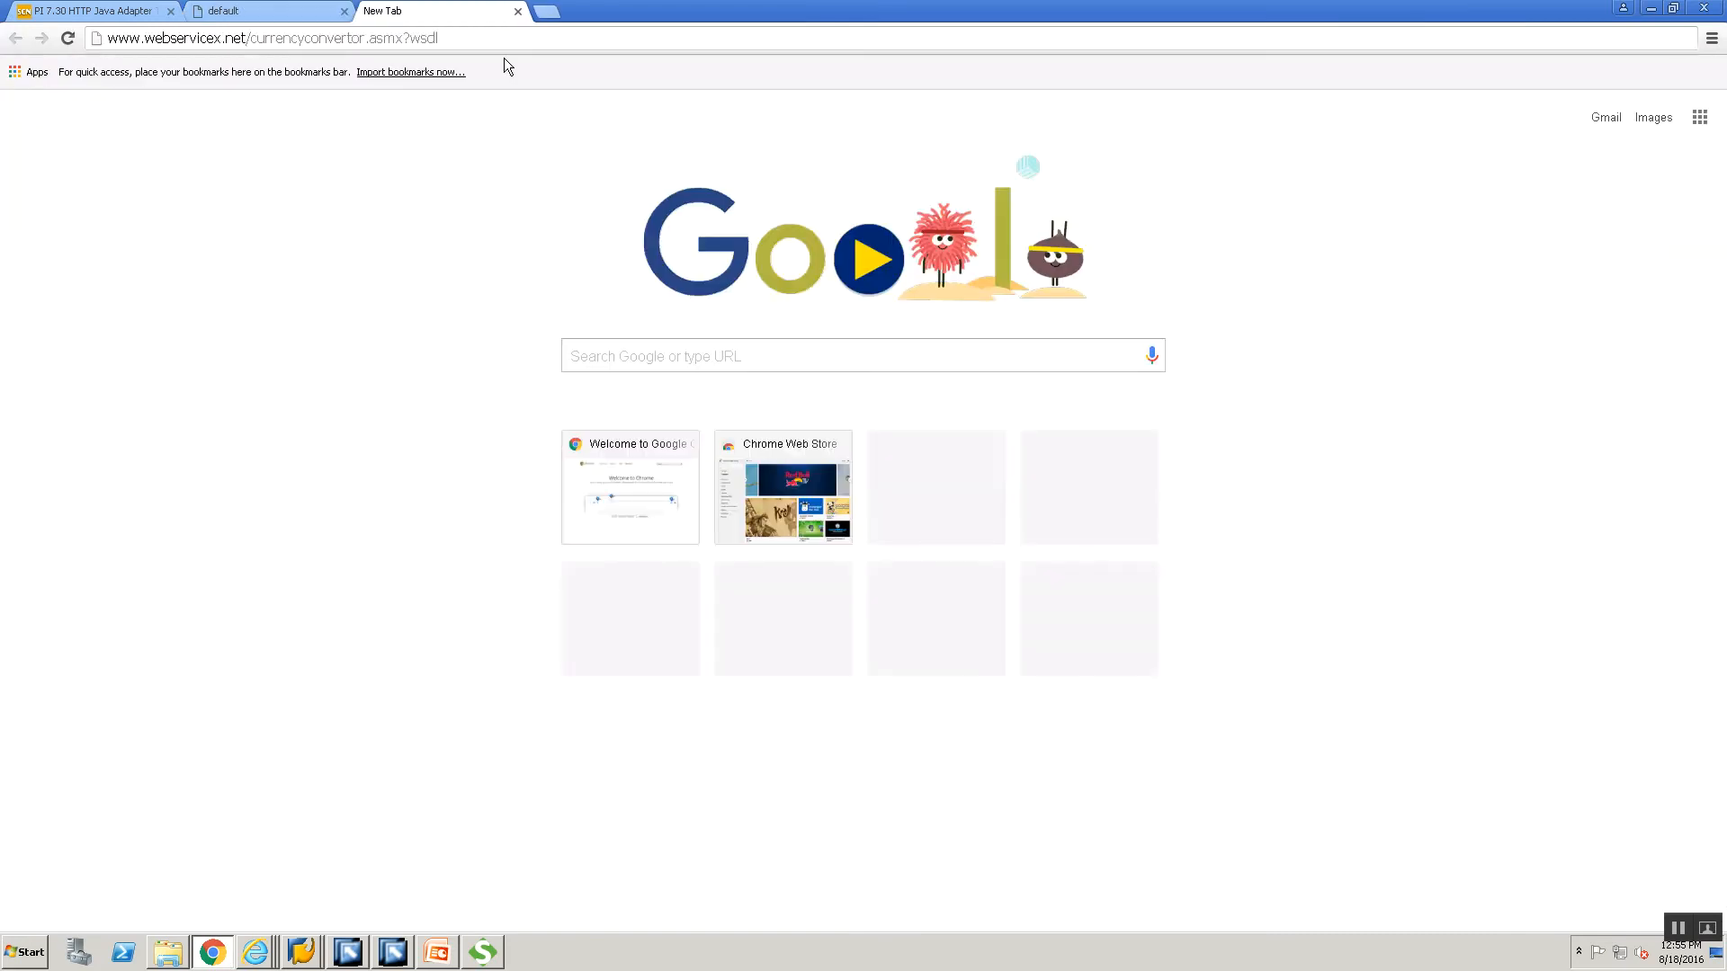
key(Return)
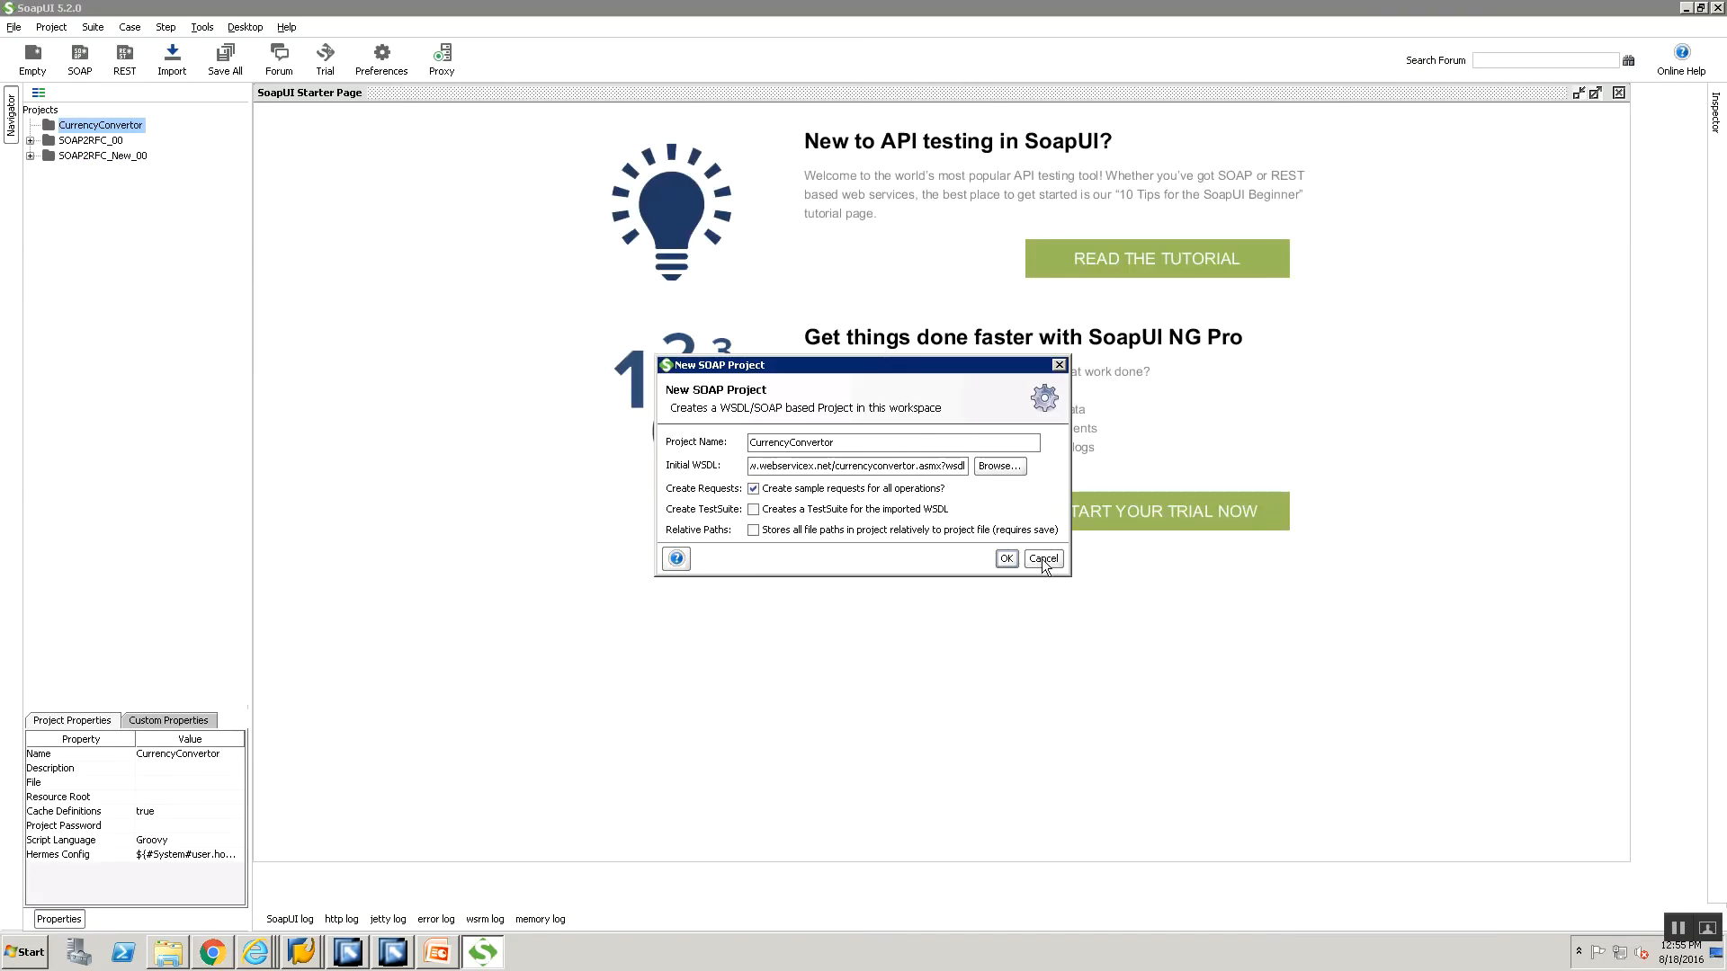
right_click(116, 130)
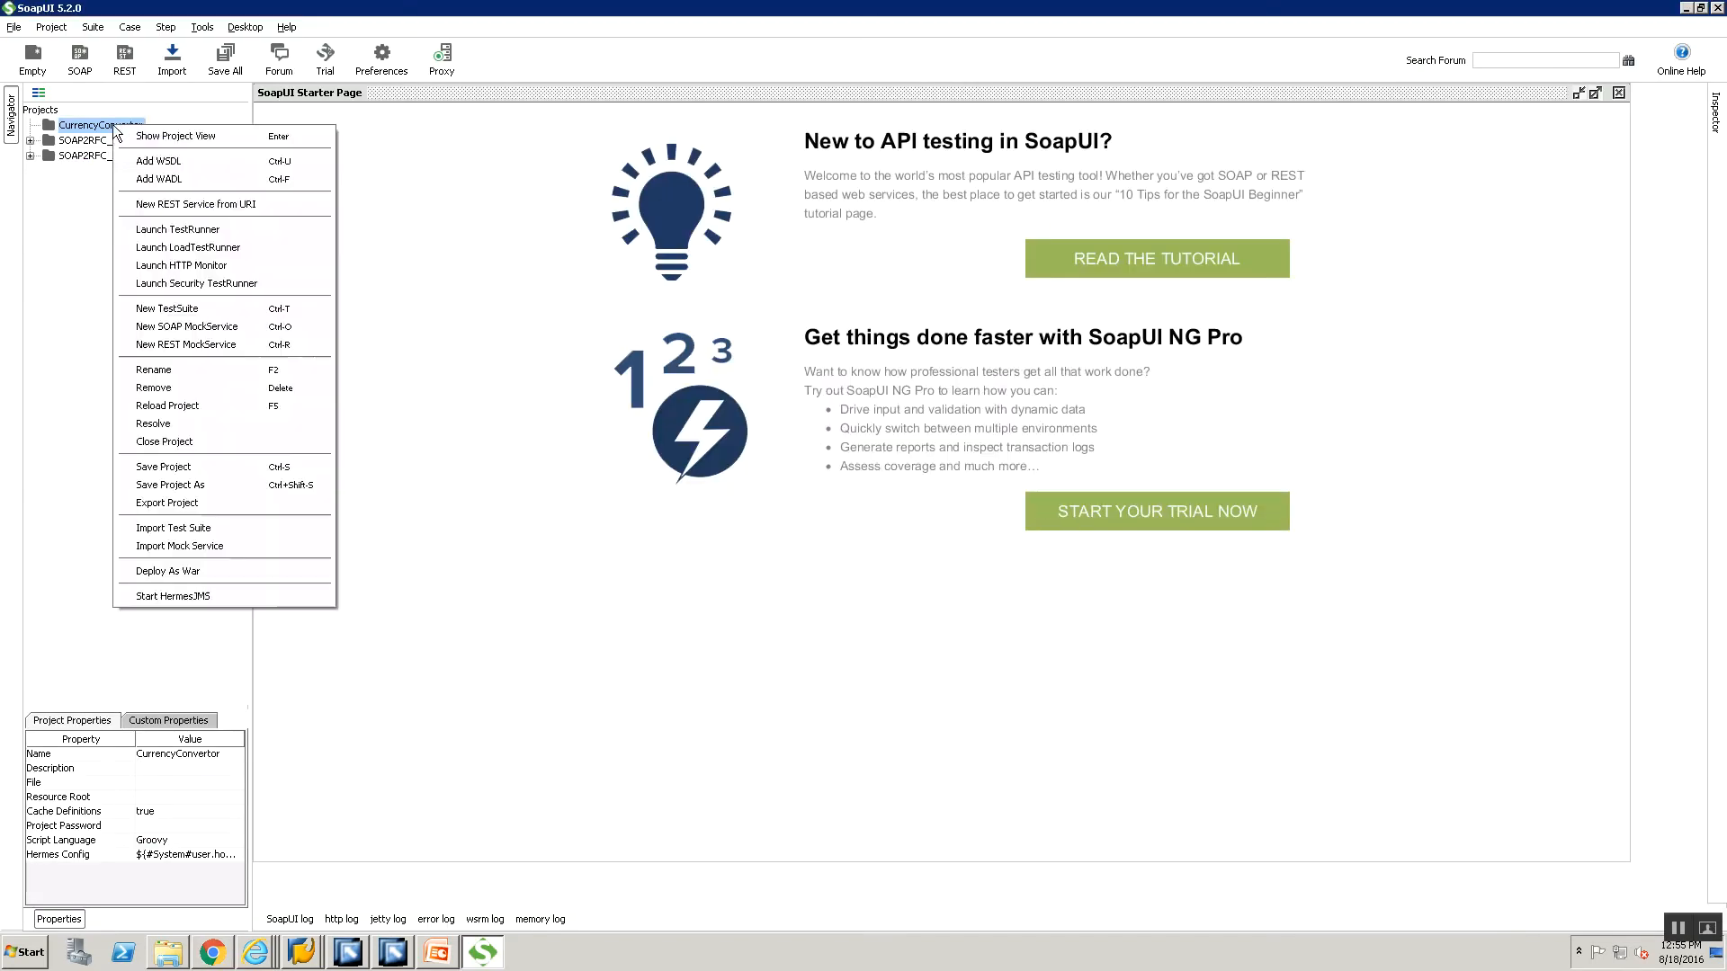
click(158, 161)
text(http://www.webservicex.net/currencyconvertor.asmx?wsdl)
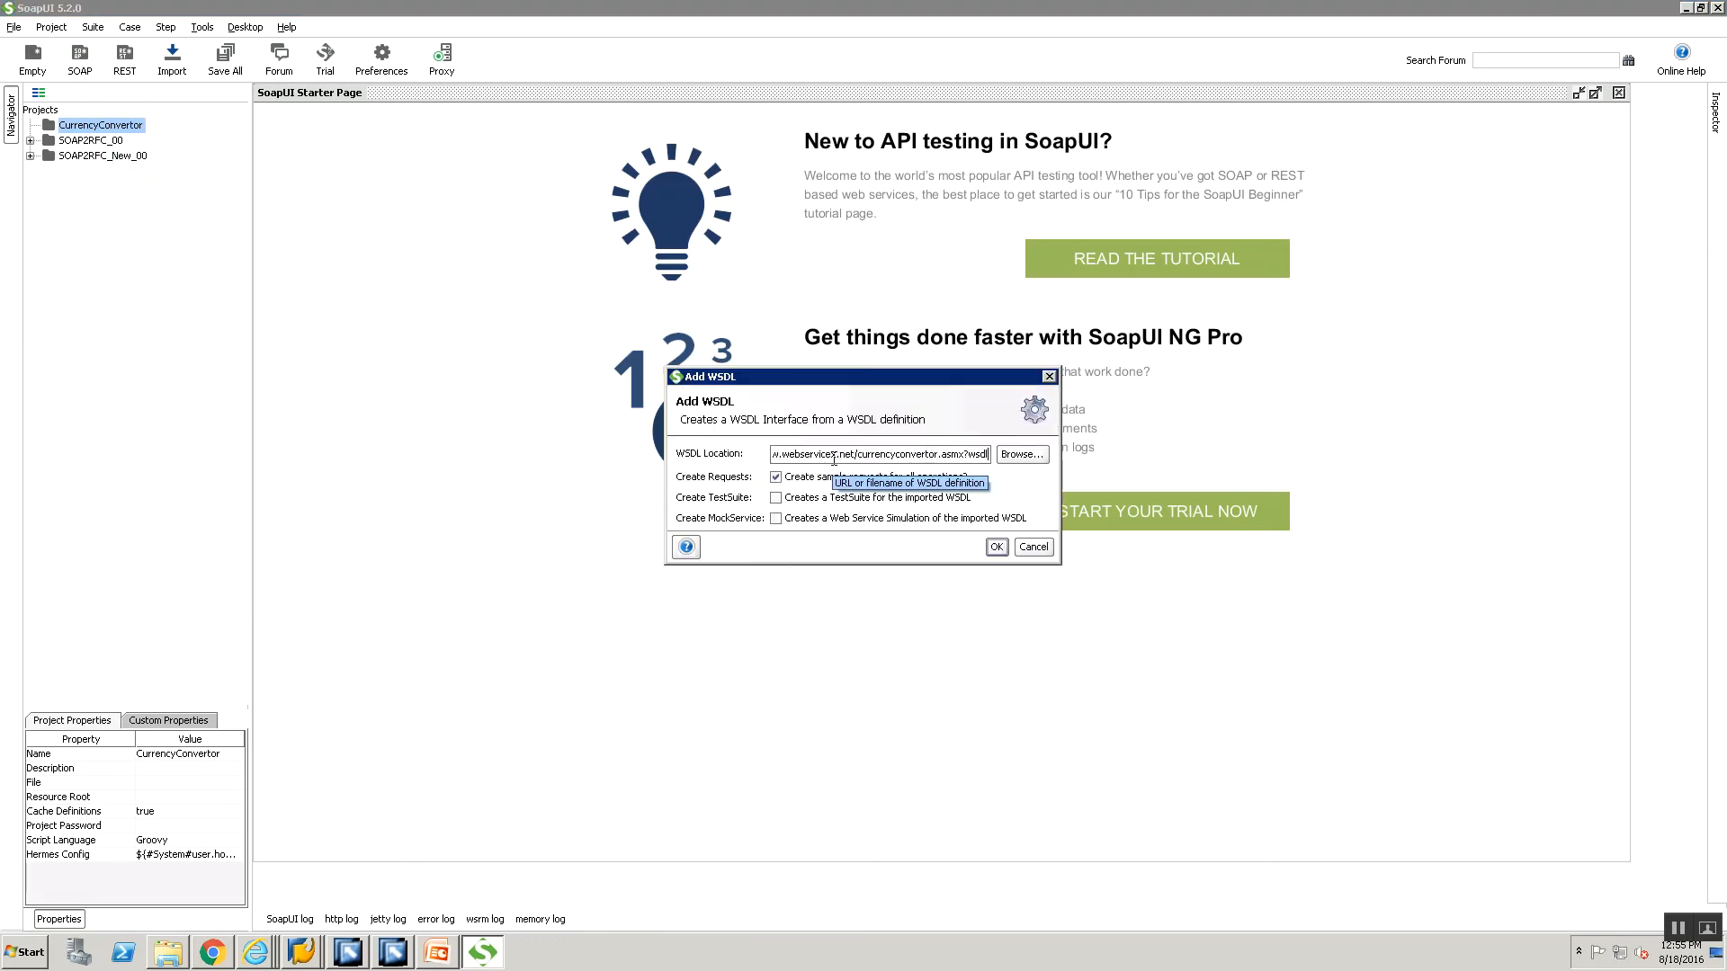
key(Home)
key(End)
key(Home)
click(998, 547)
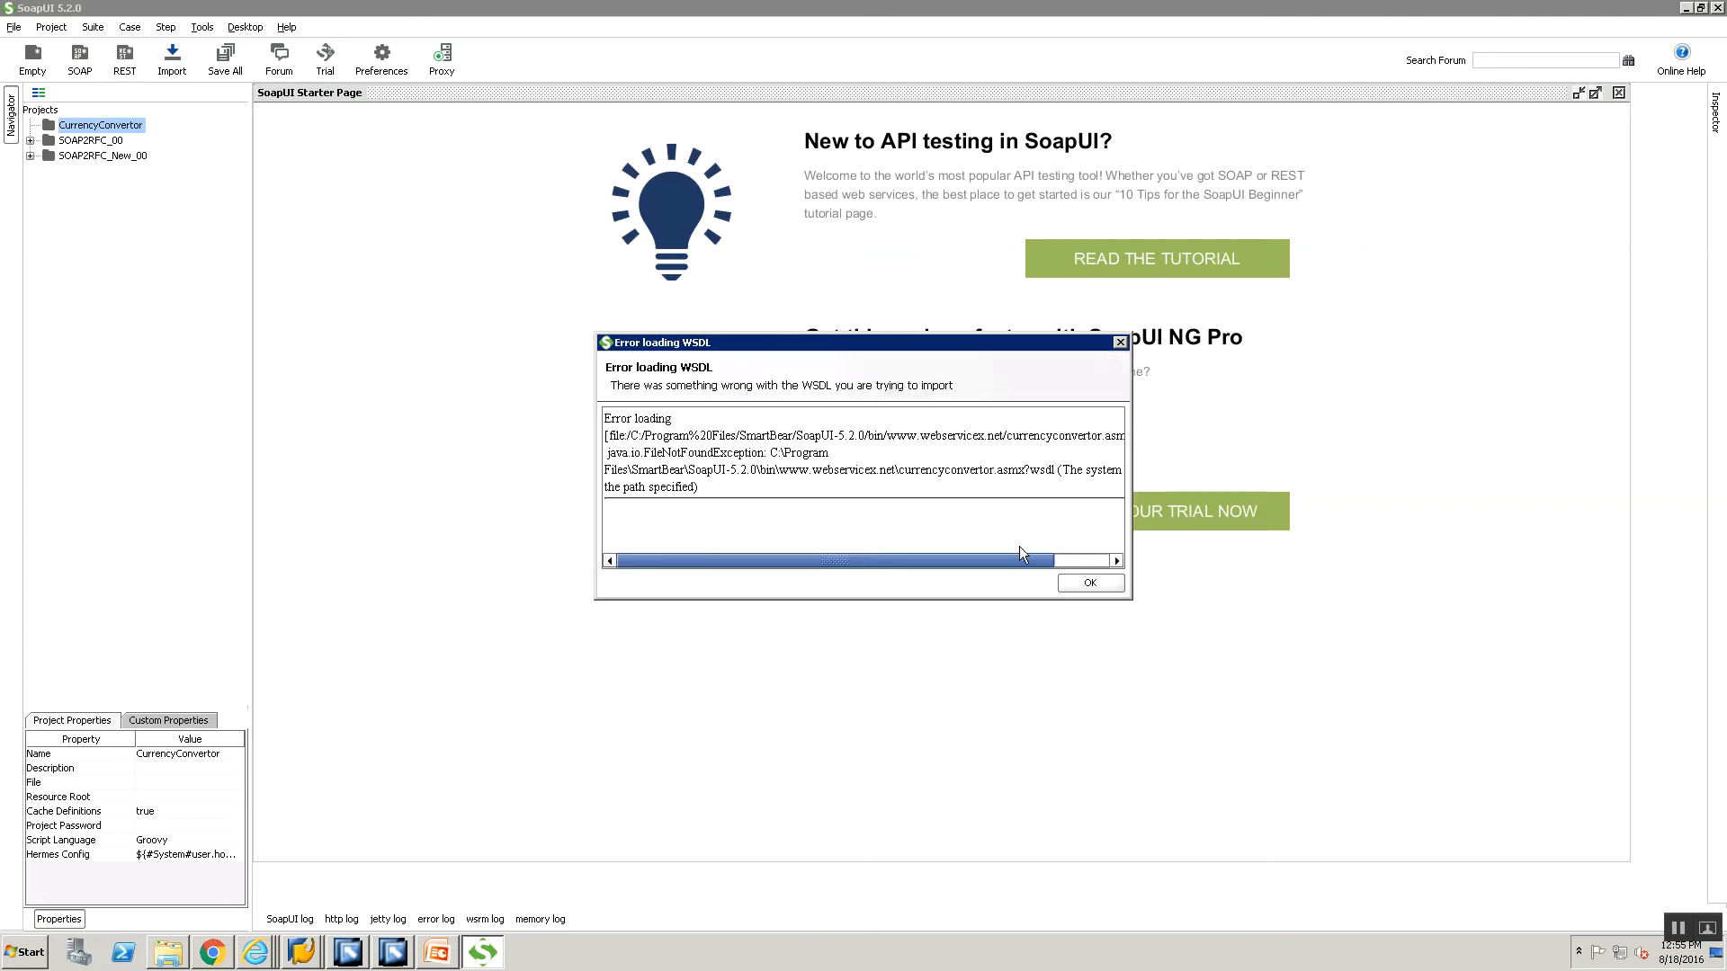
click(1064, 584)
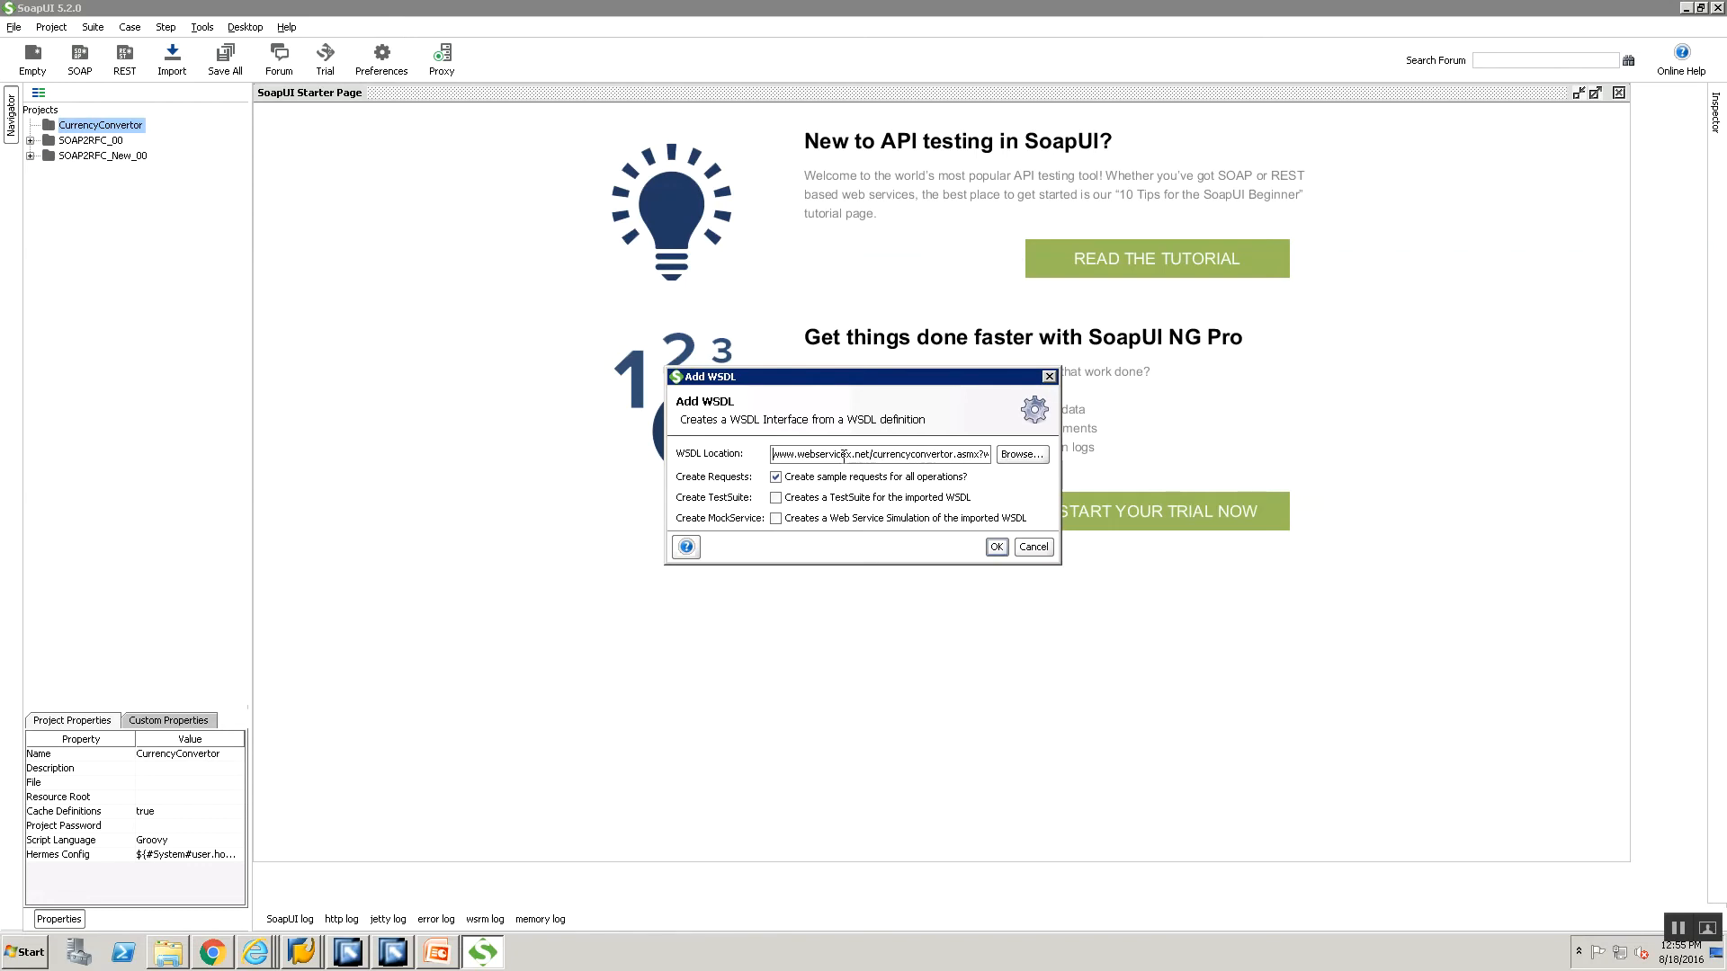
text(http://)
click(439, 957)
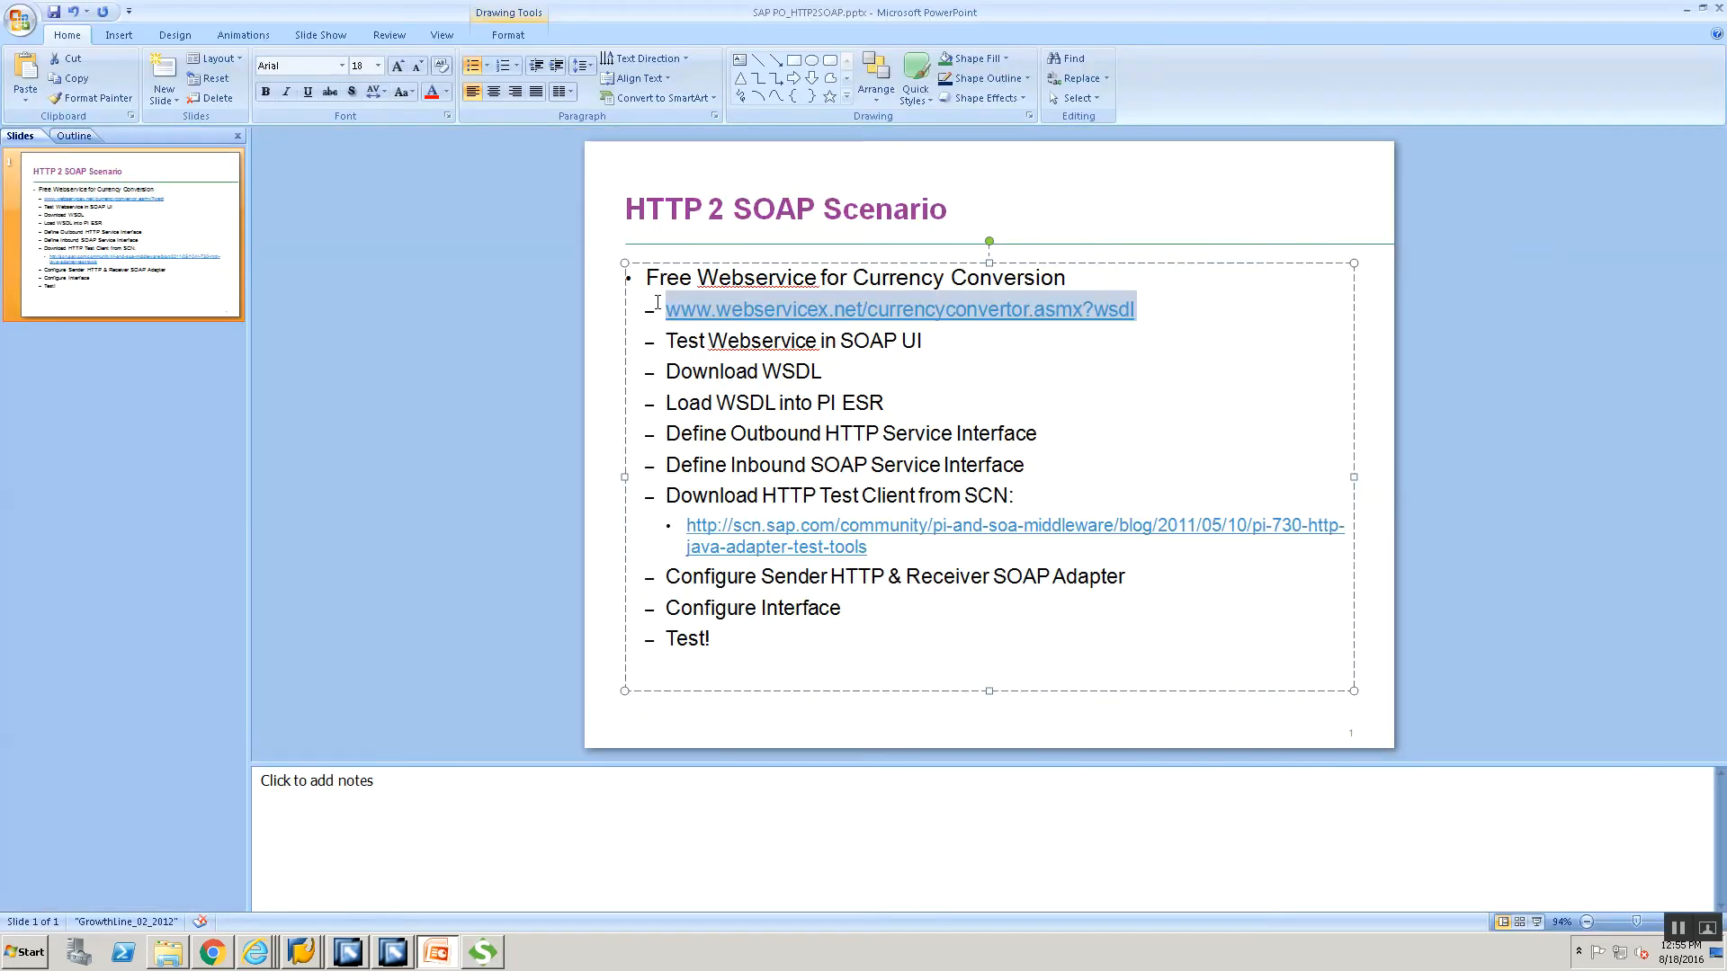
key(Left)
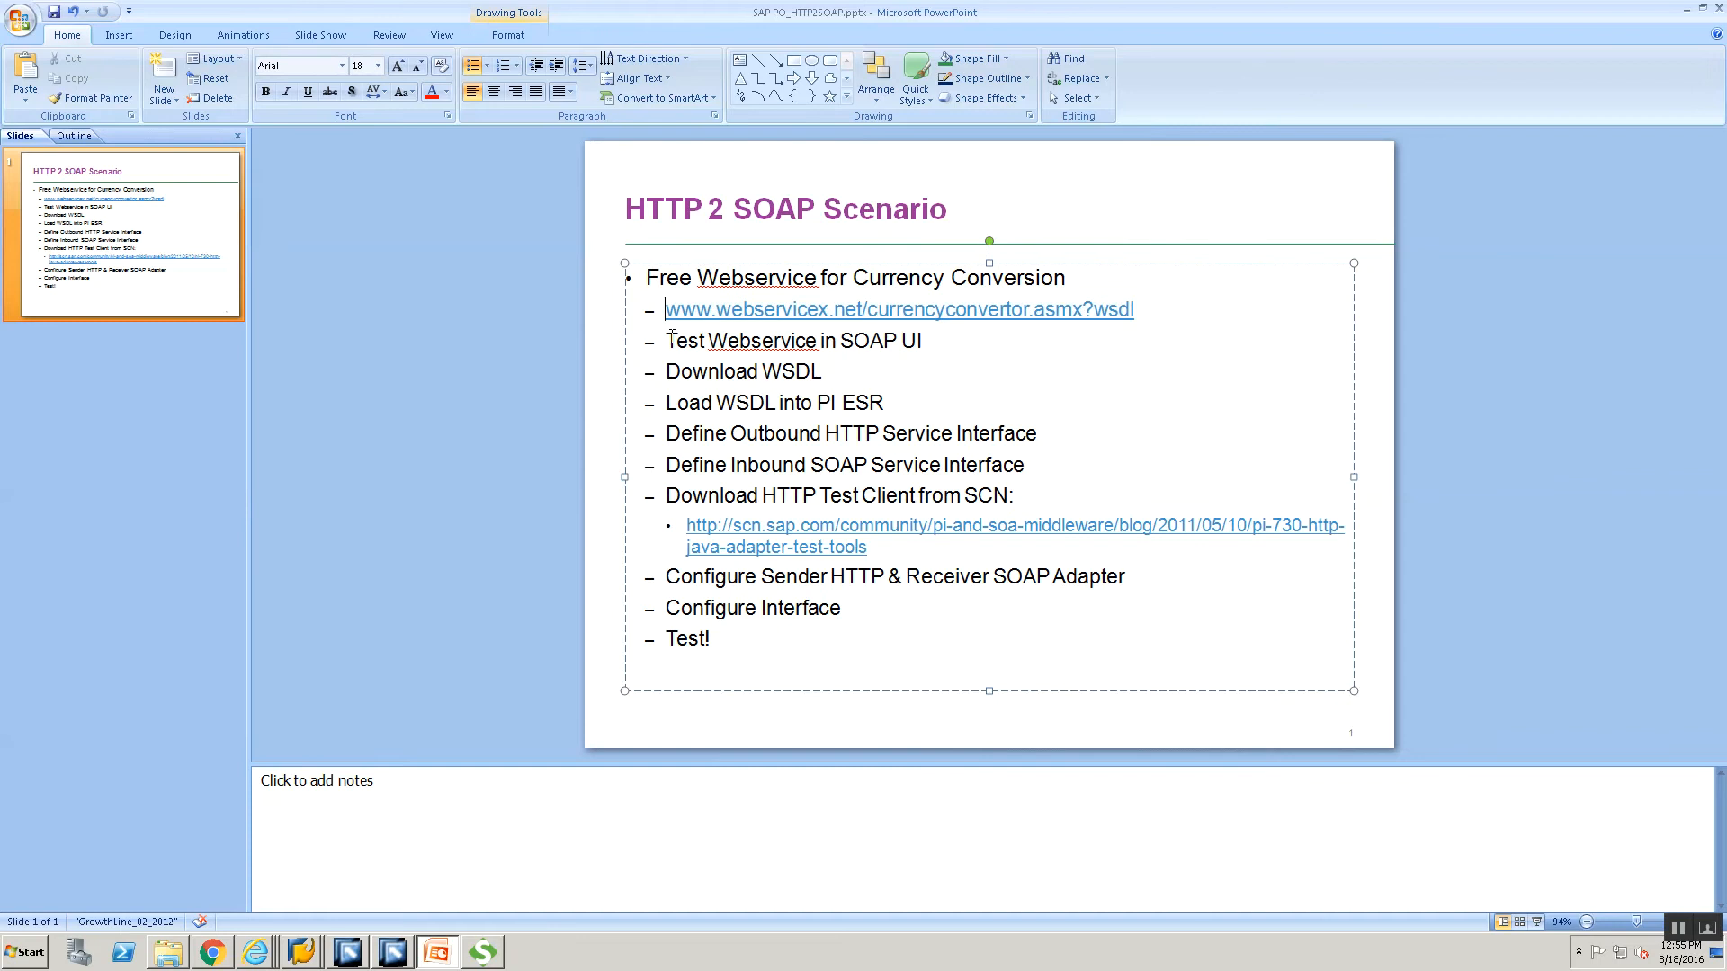
text(http:)
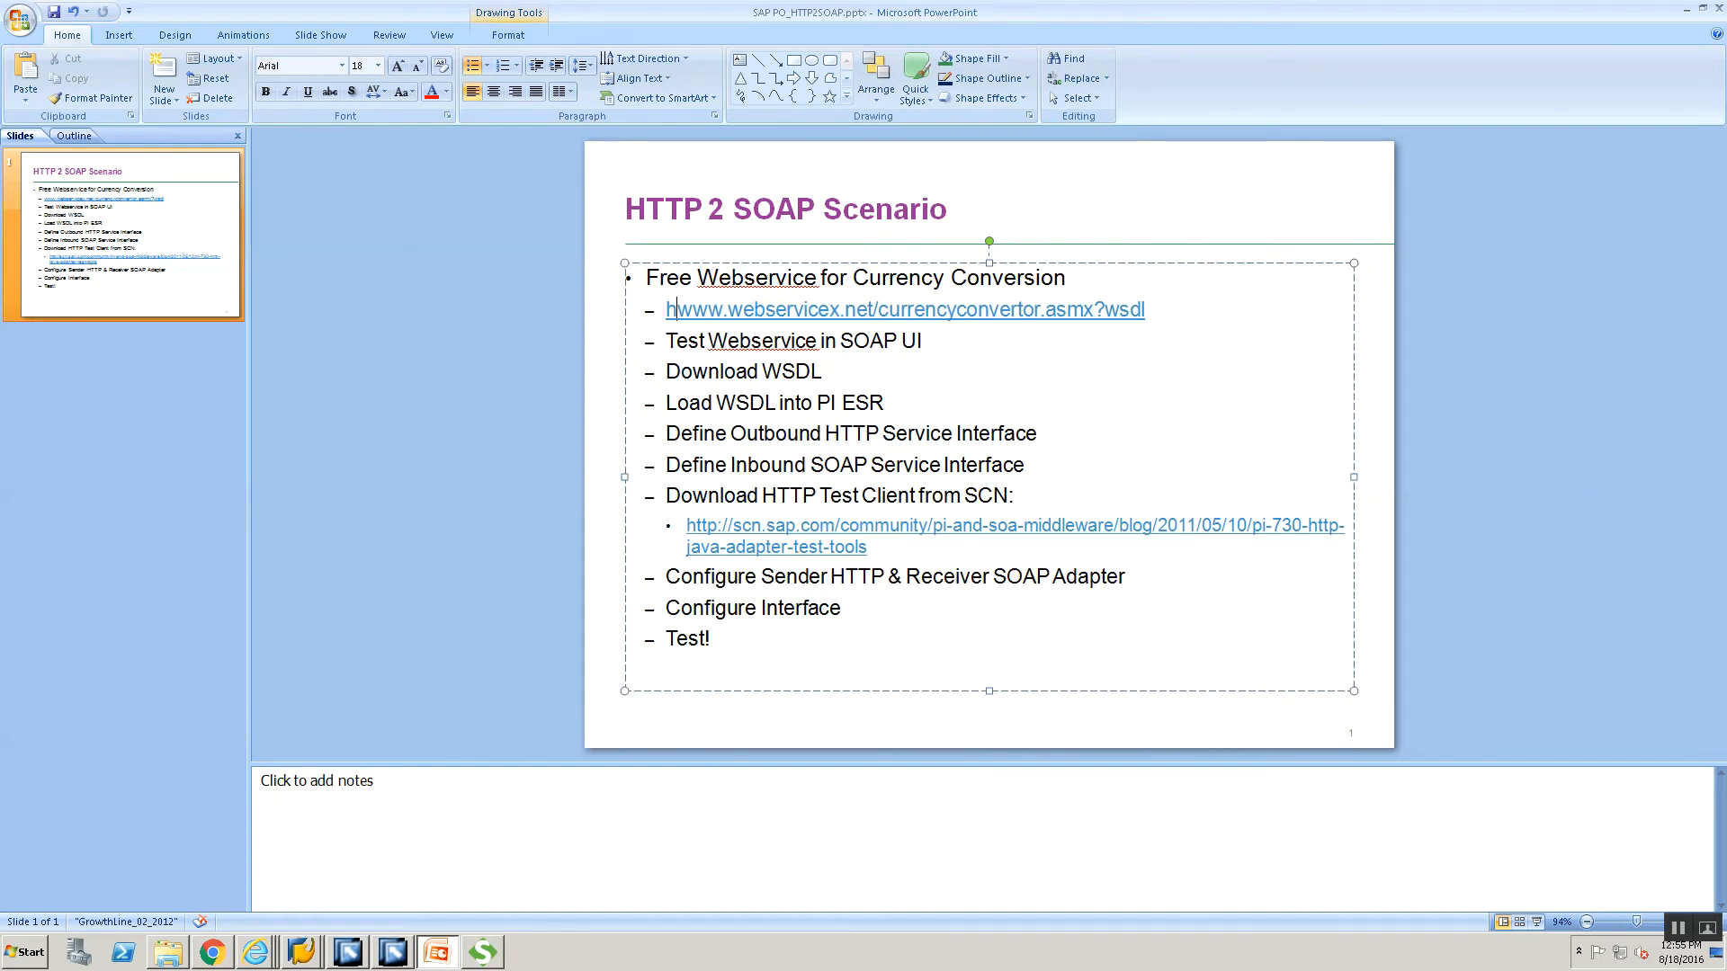
text(//)
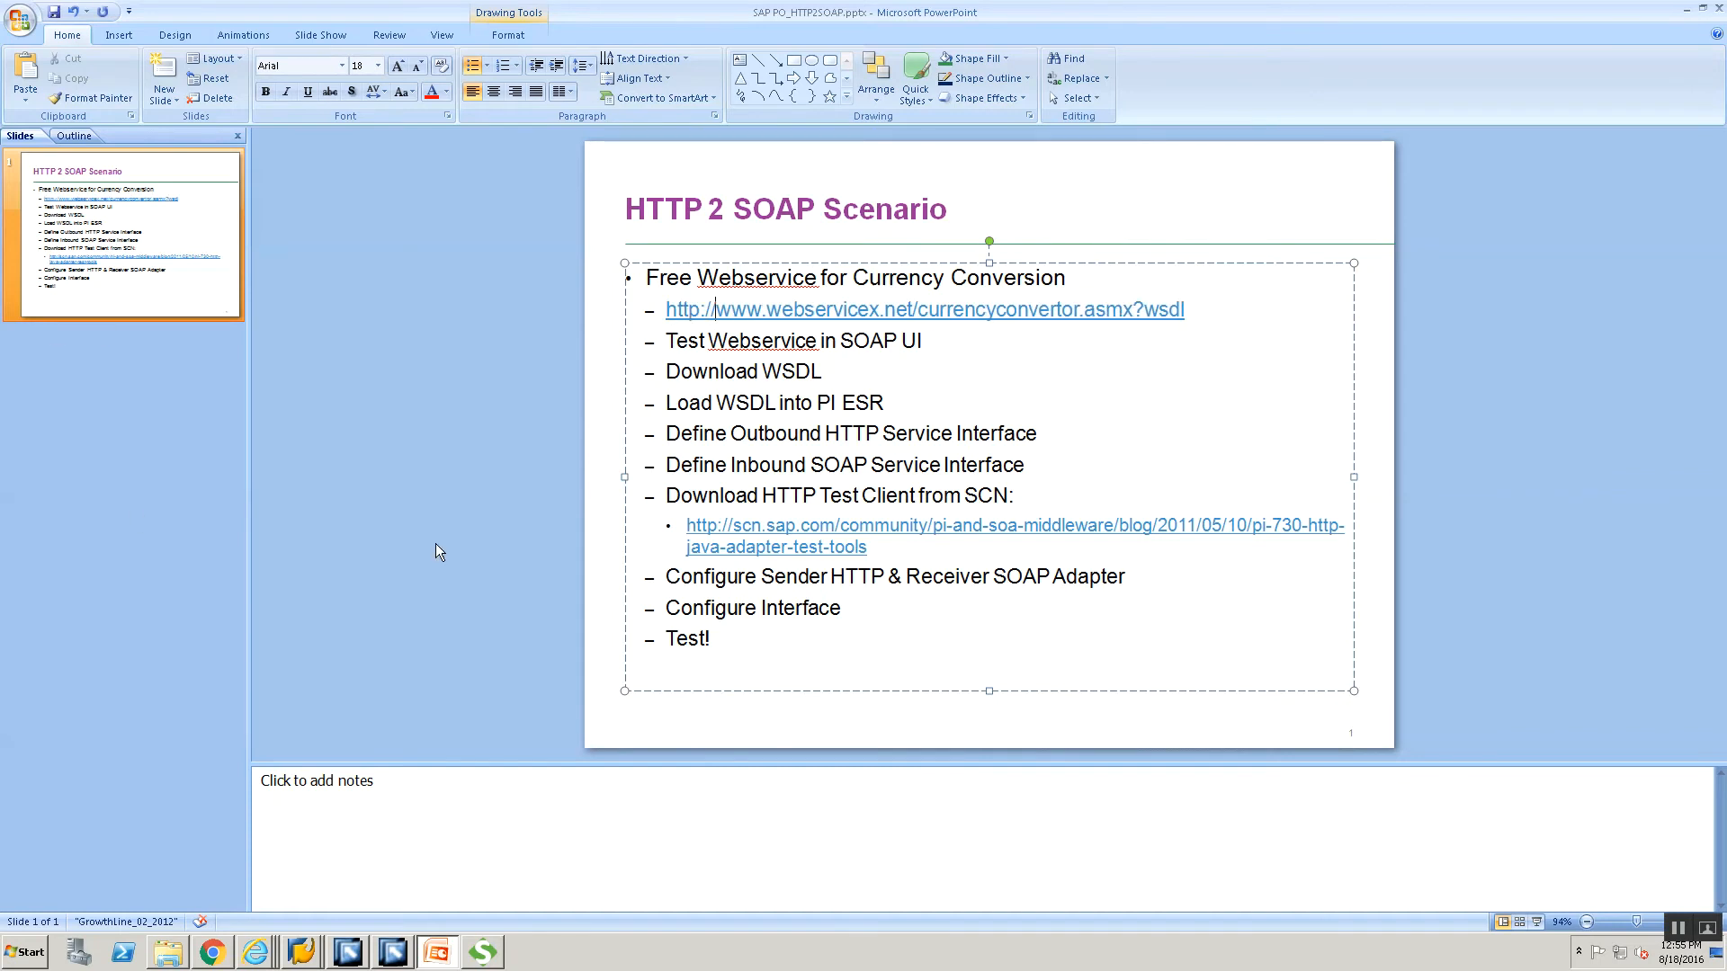
key(alt+Tab)
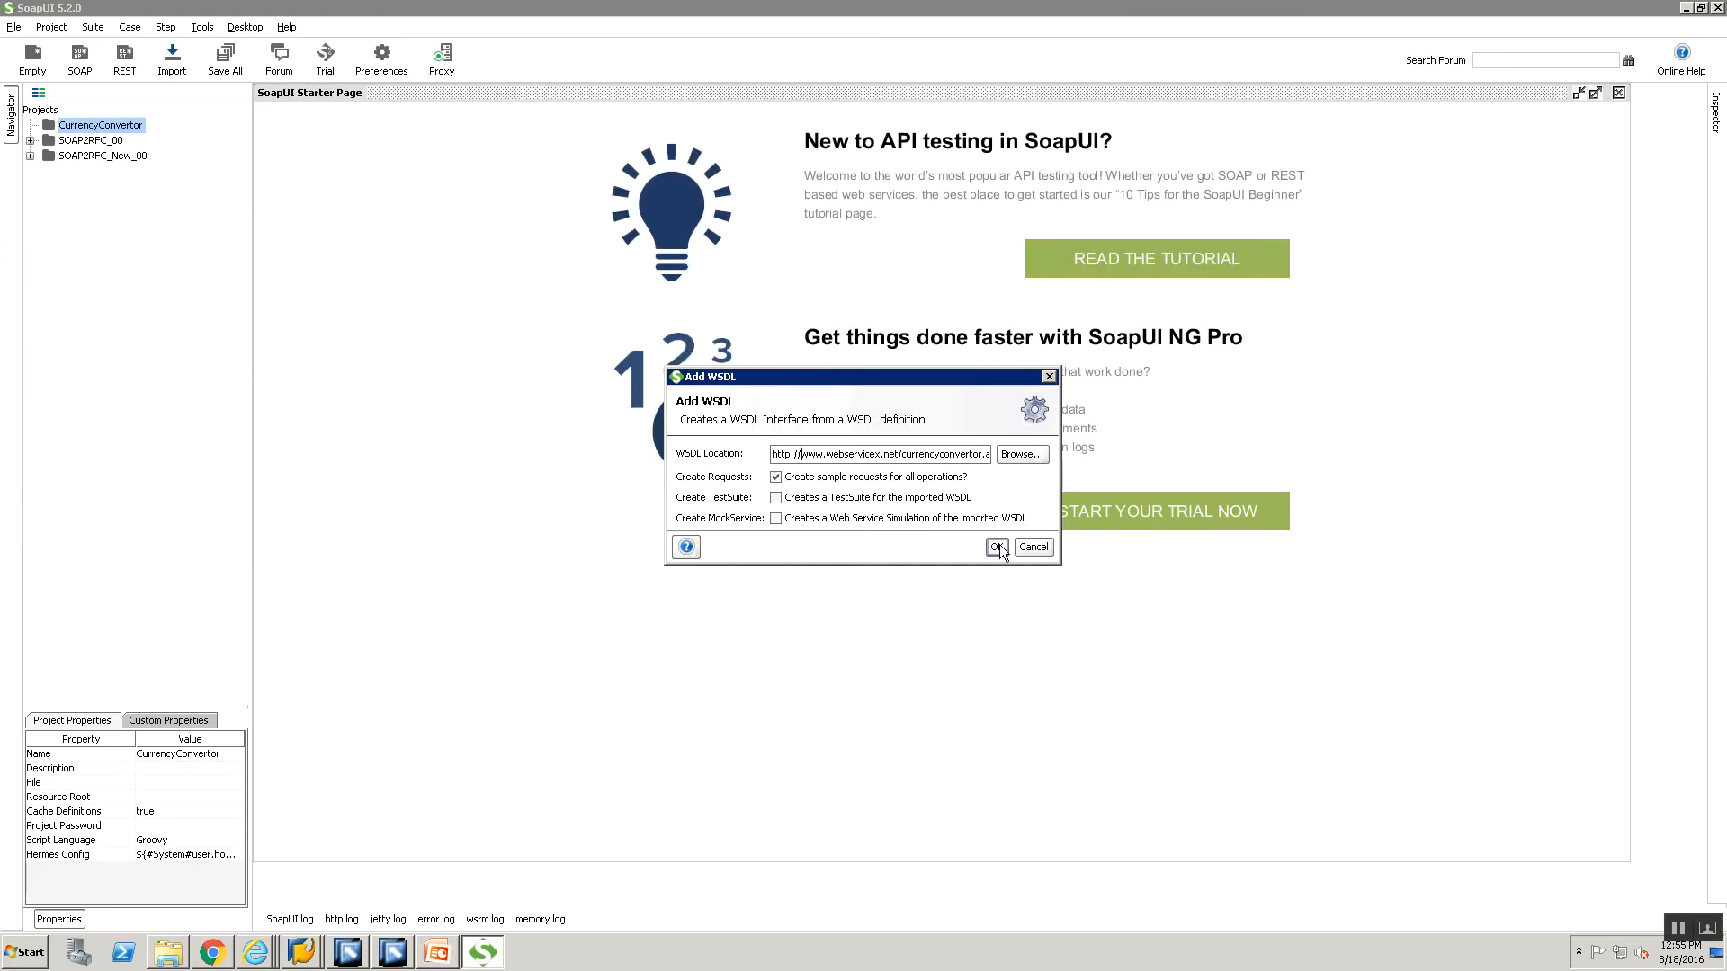
Load the corrected WSDL and open ConversionRate's Request 1 under CurrencyConvertorSoap.
click(996, 546)
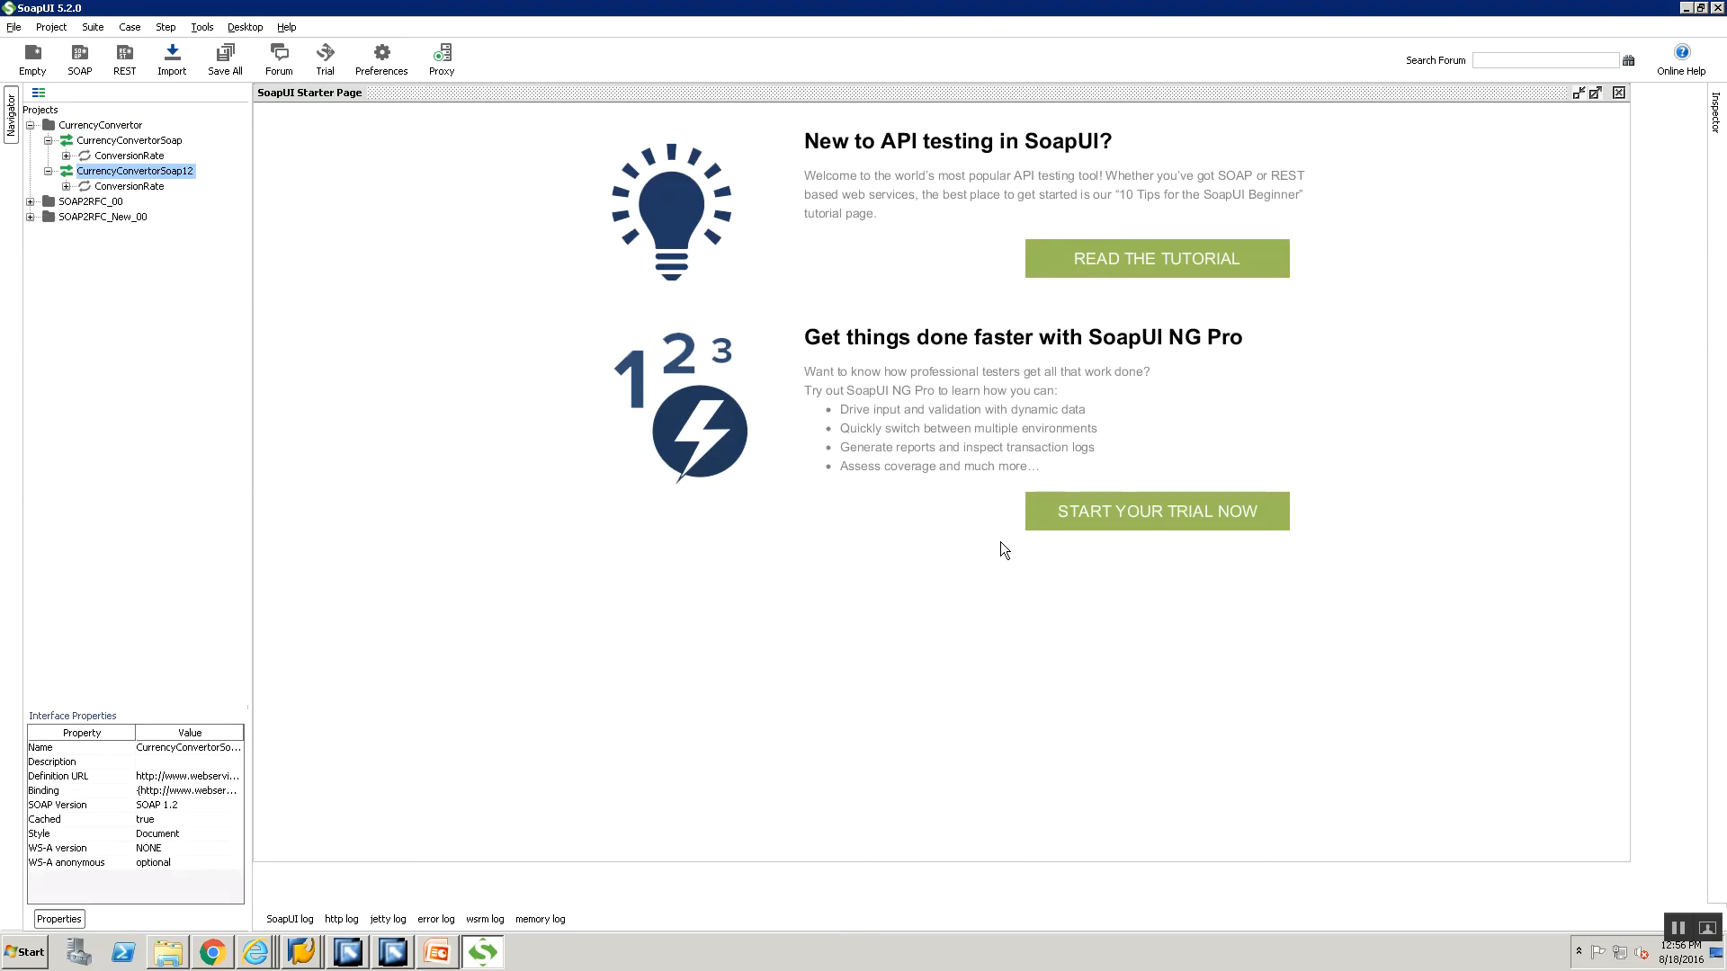
double_click(67, 175)
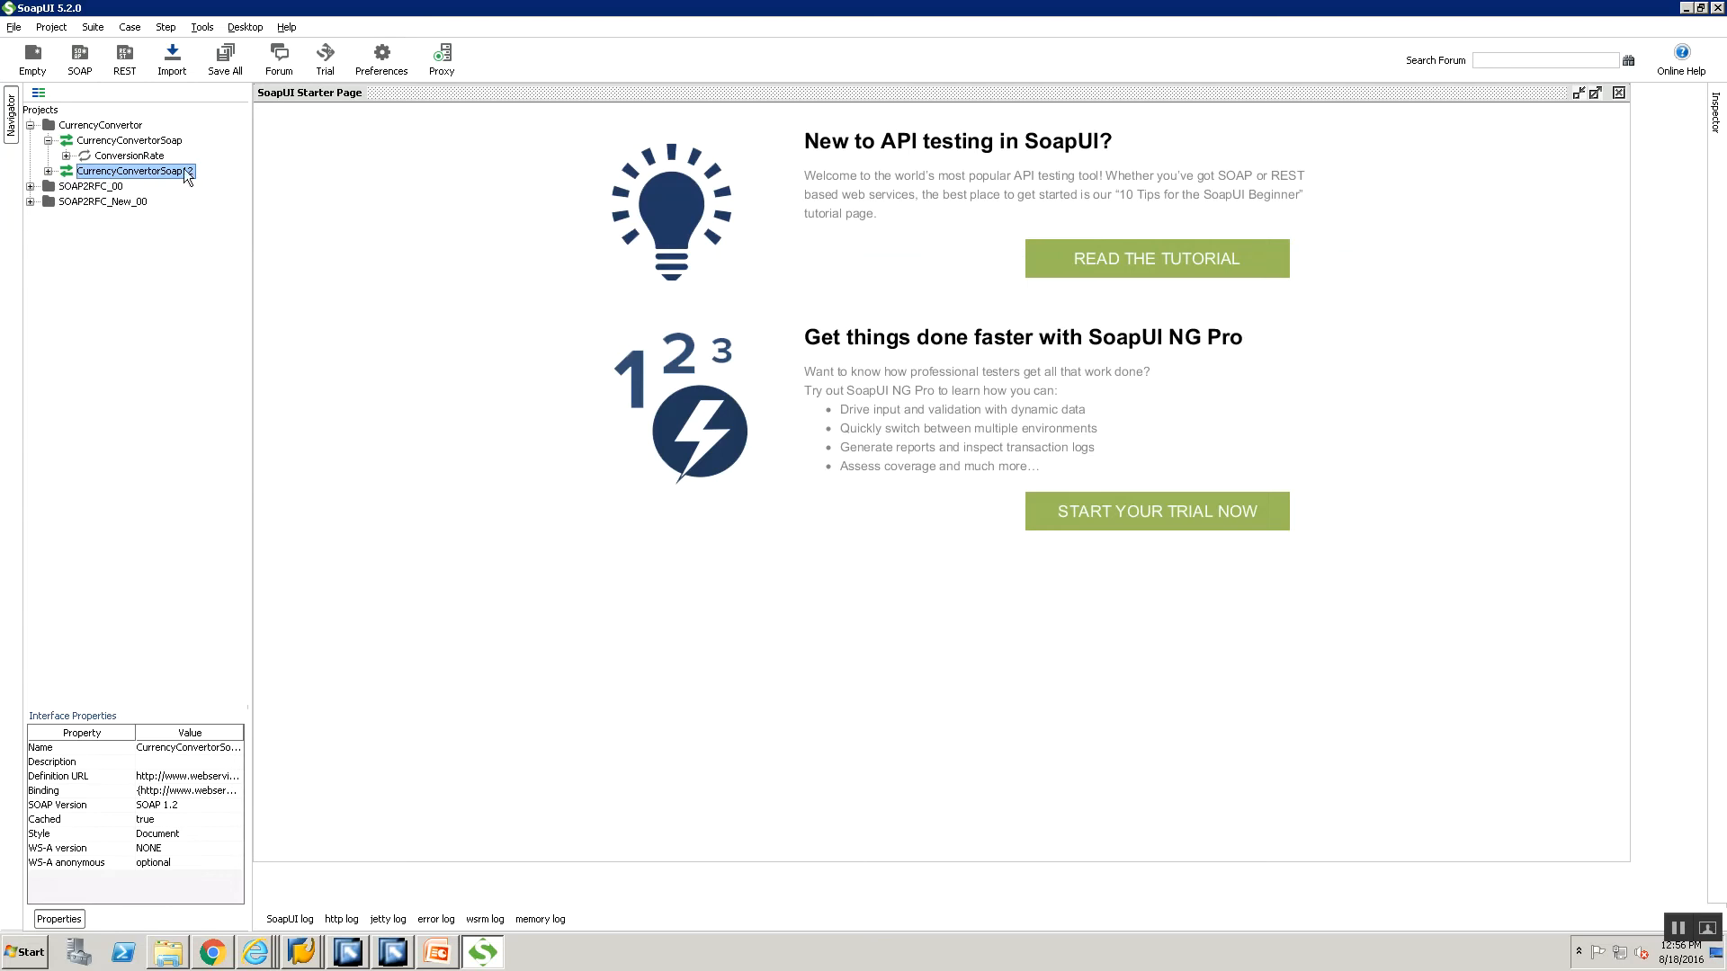
click(67, 156)
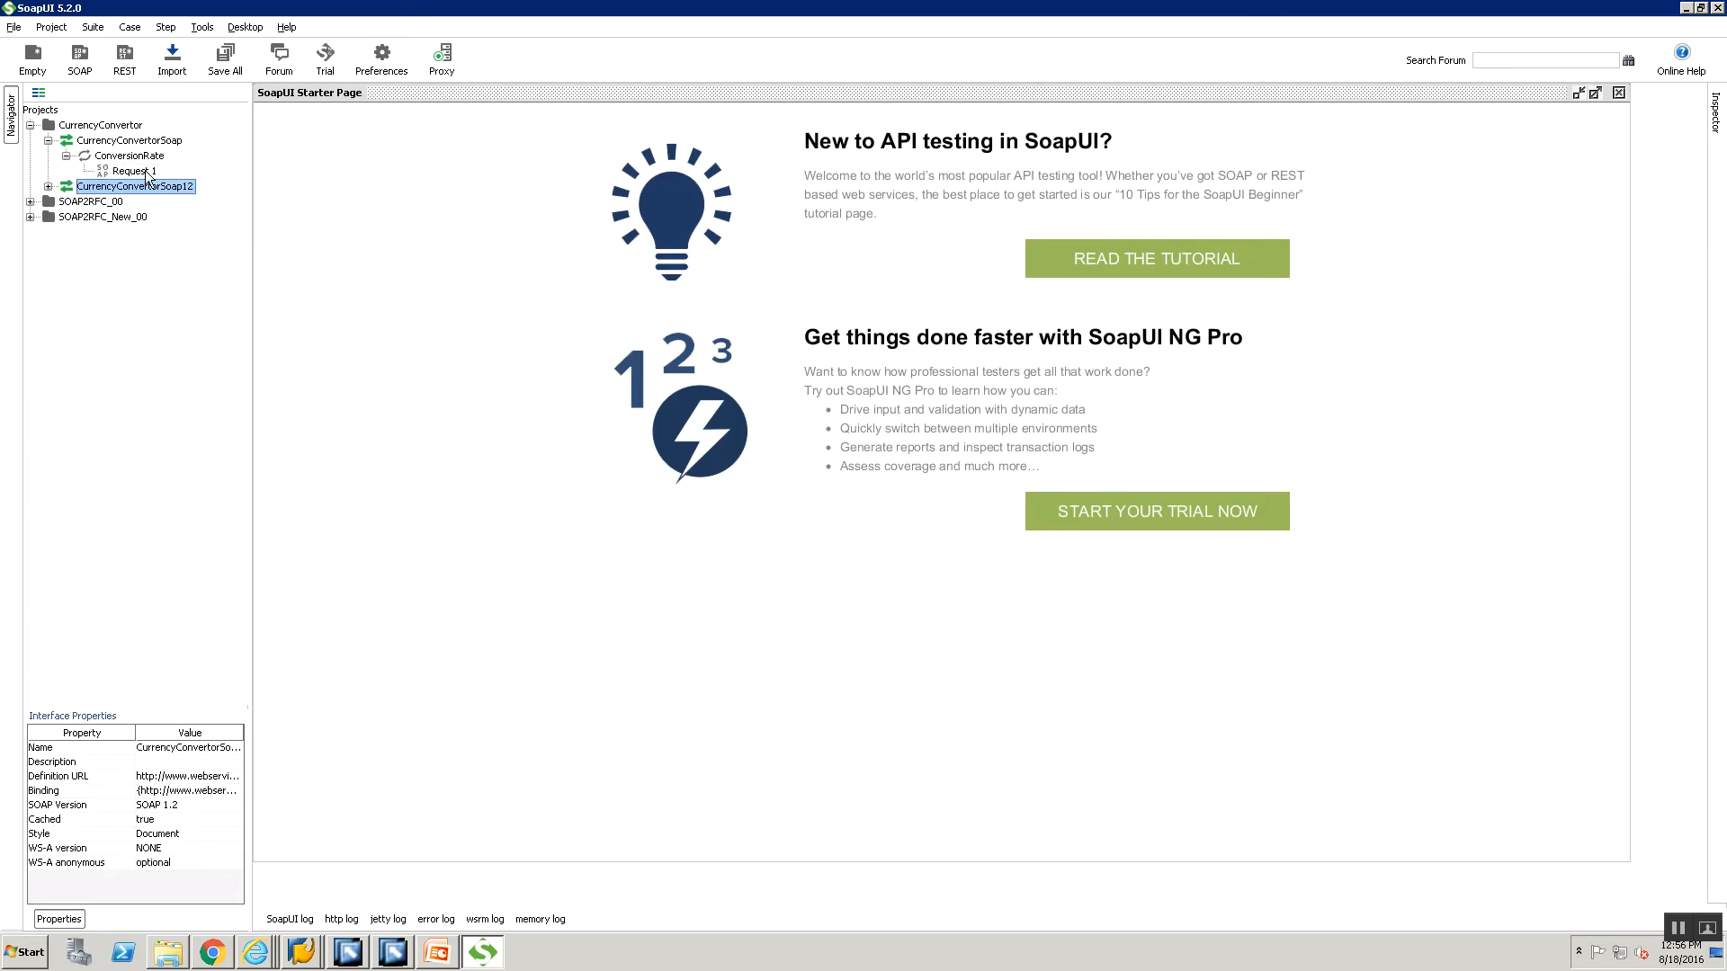
click(147, 172)
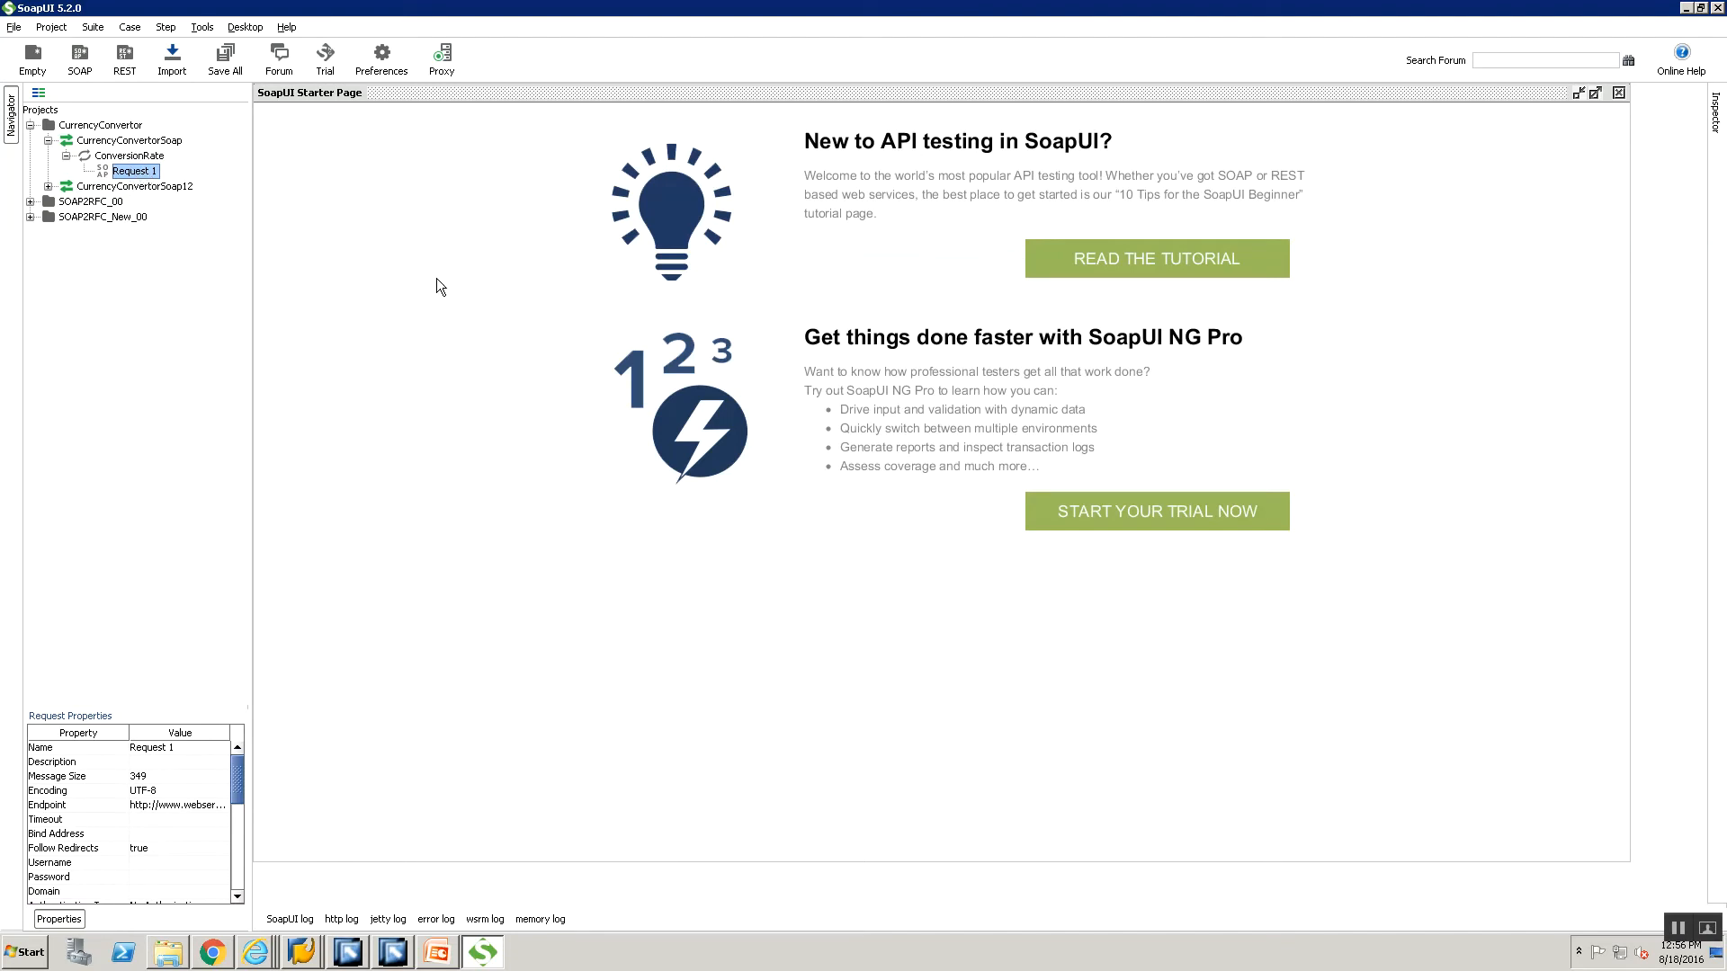
double_click(136, 171)
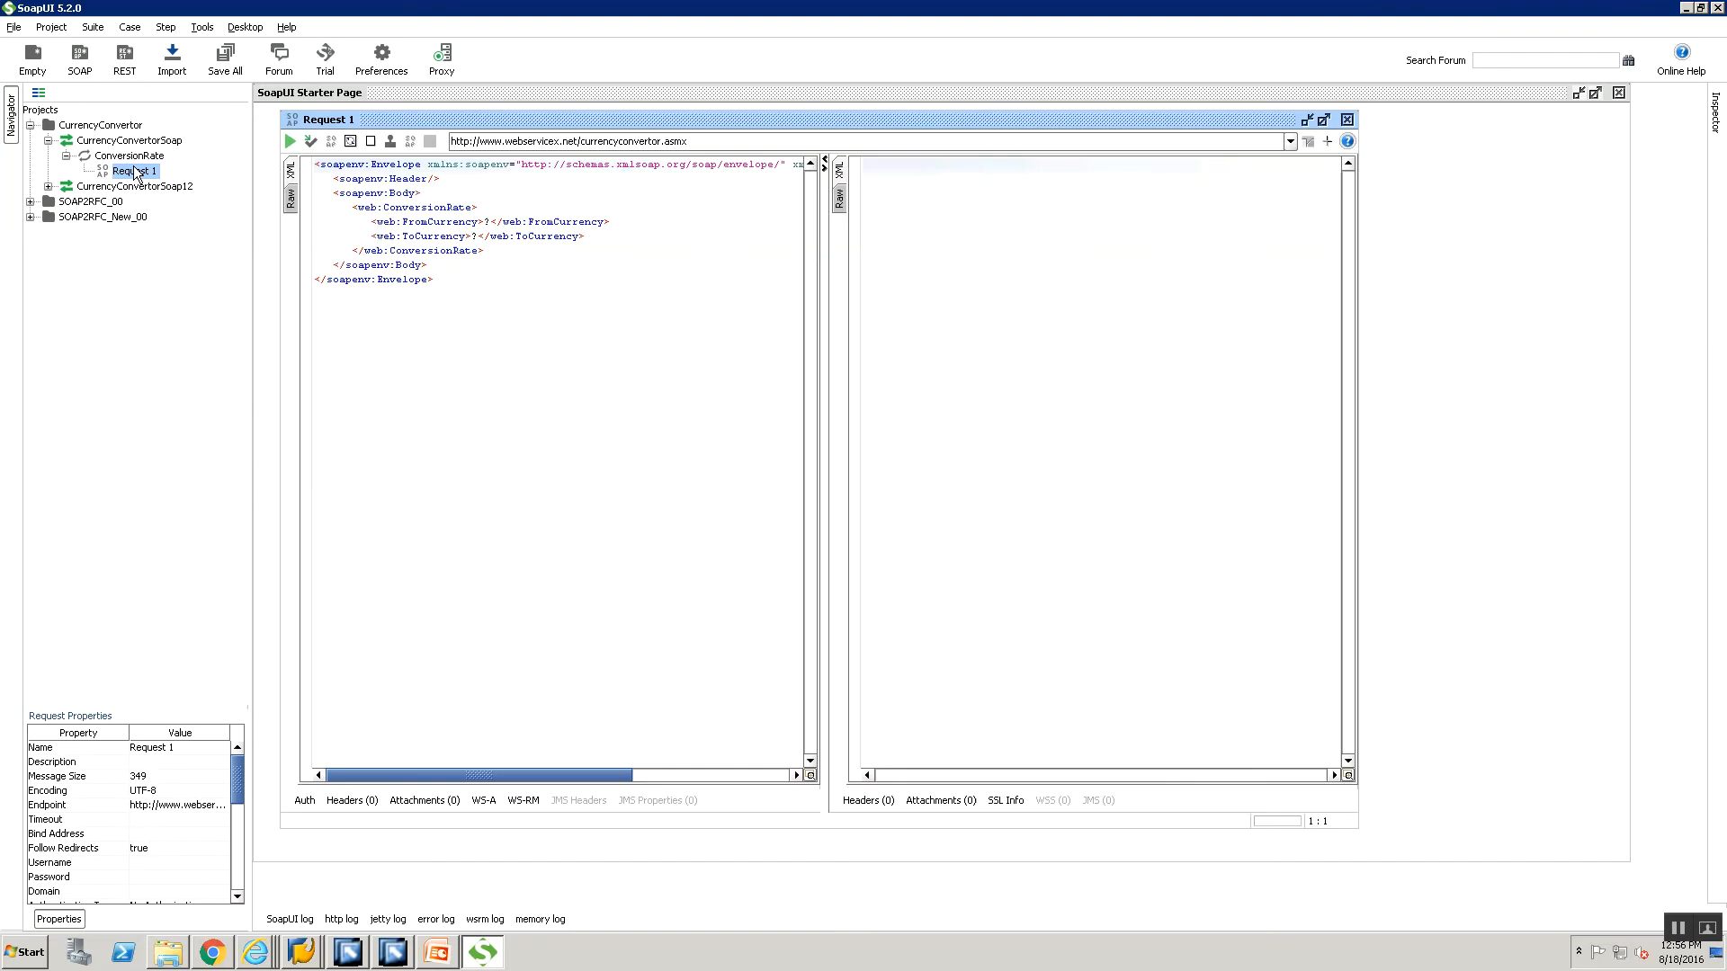
Set Request 1's FromCurrency to USD and ToCurrency to INR, then submit it.
click(1313, 122)
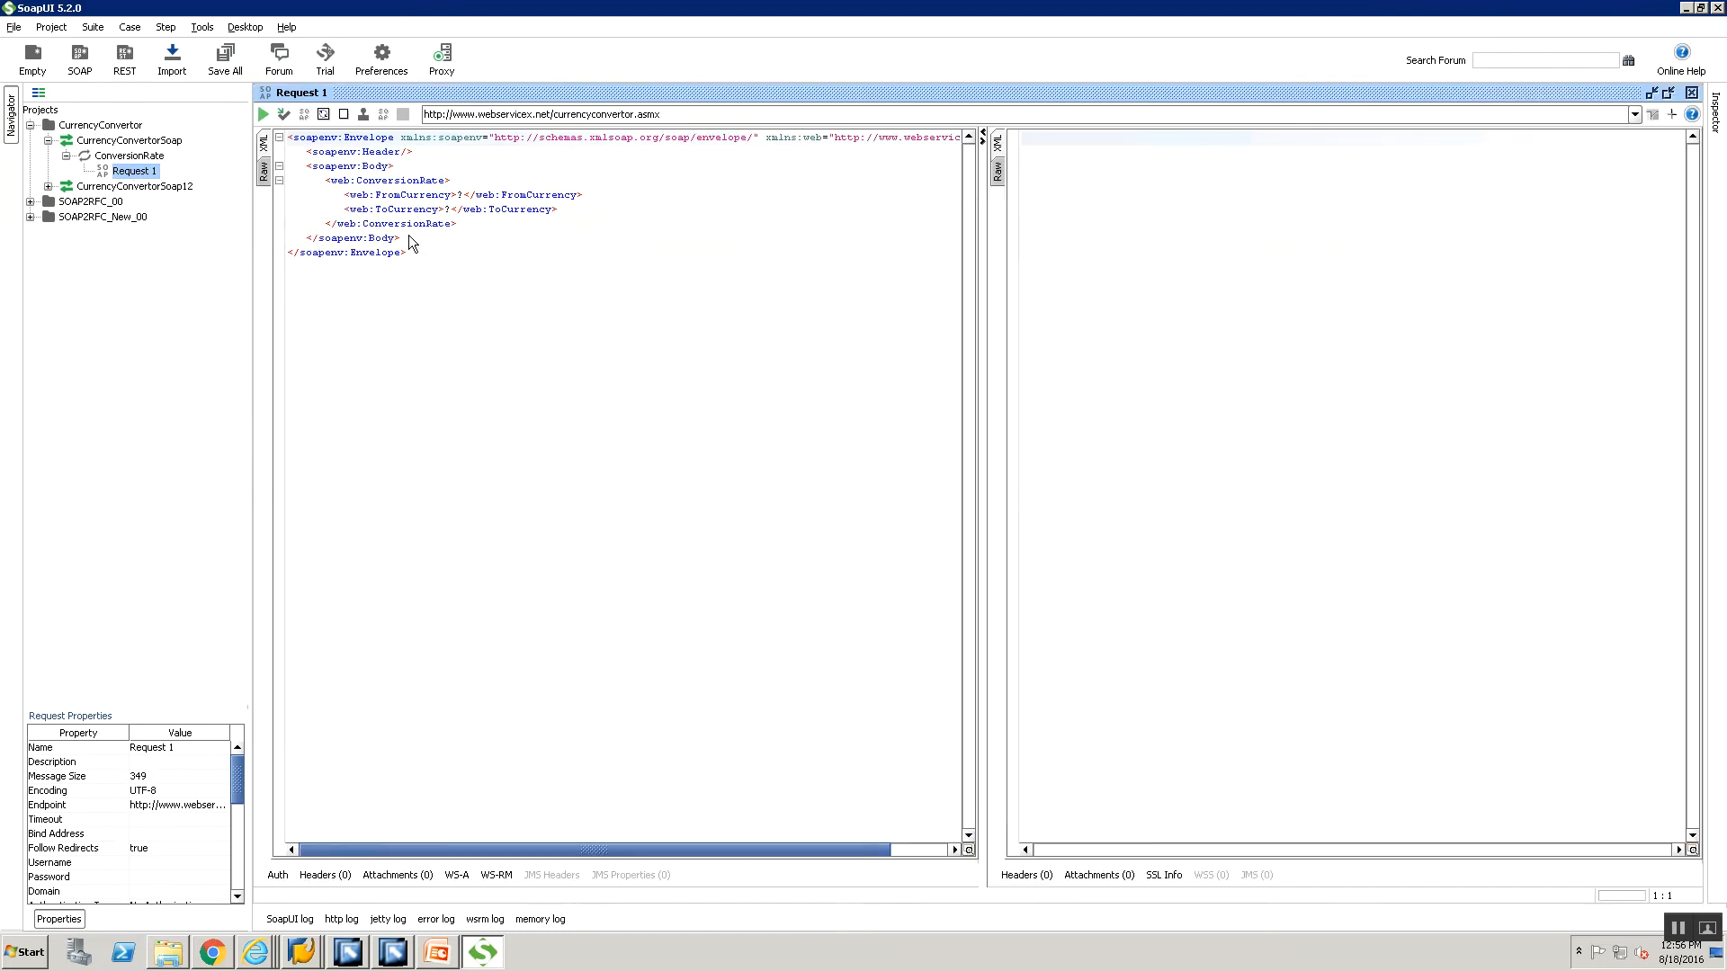
click(458, 194)
key(Delete)
text(USD)
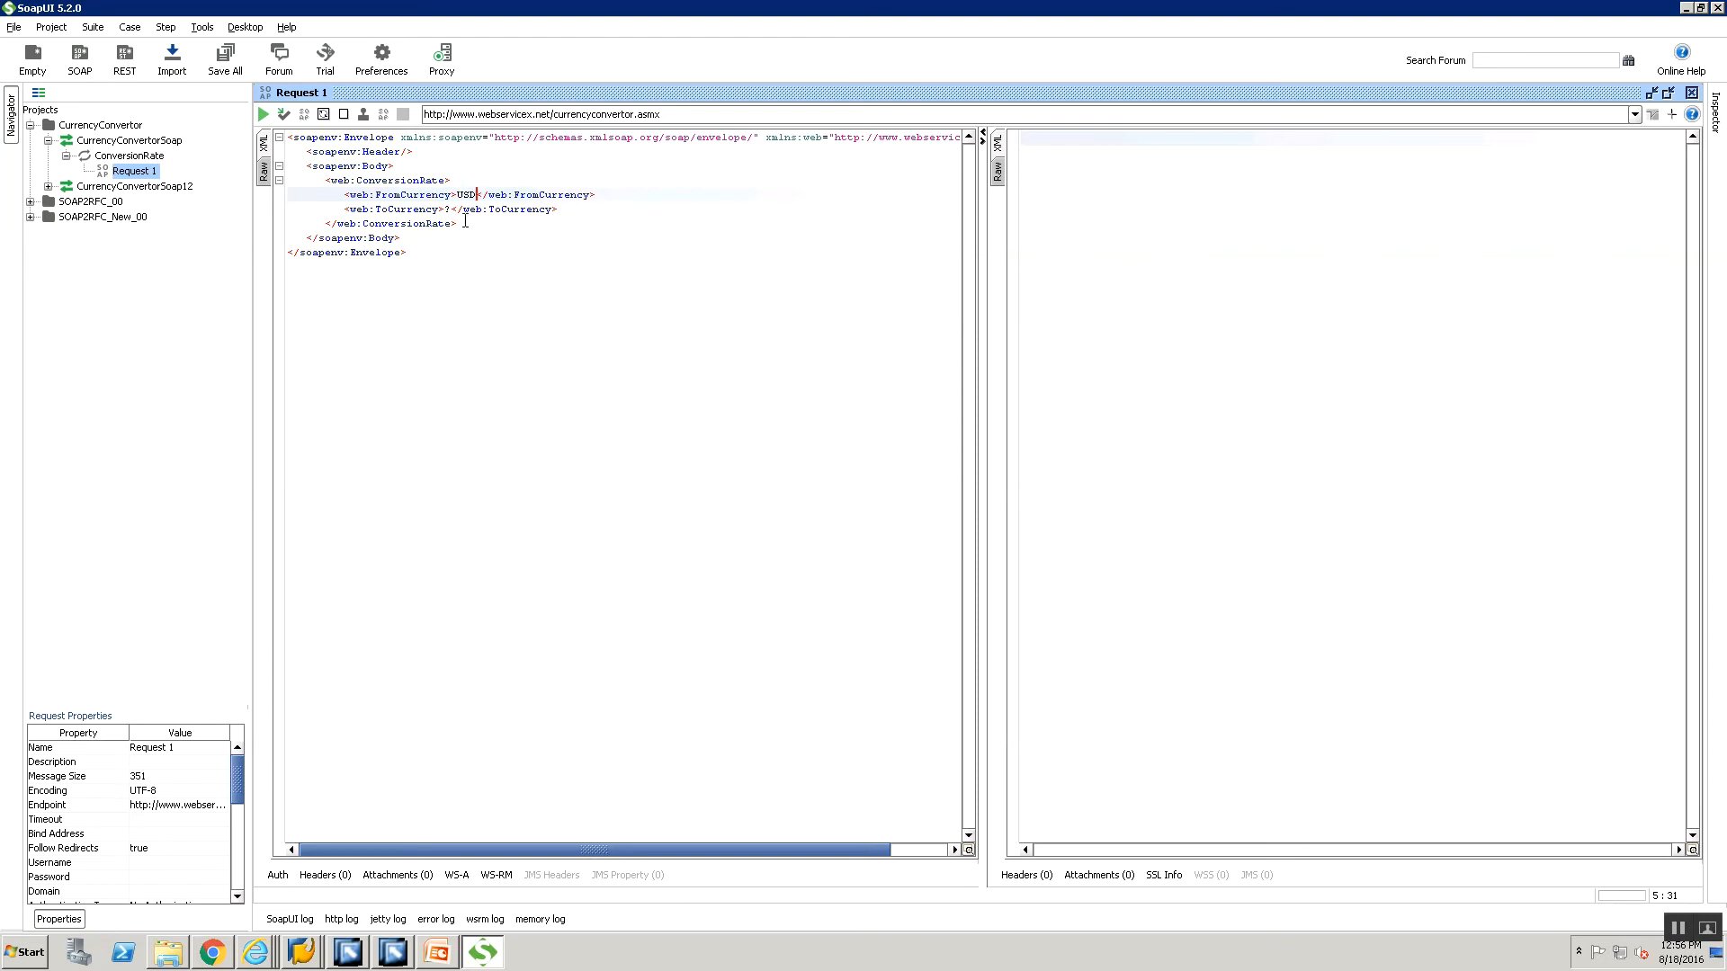
click(445, 209)
key(Delete)
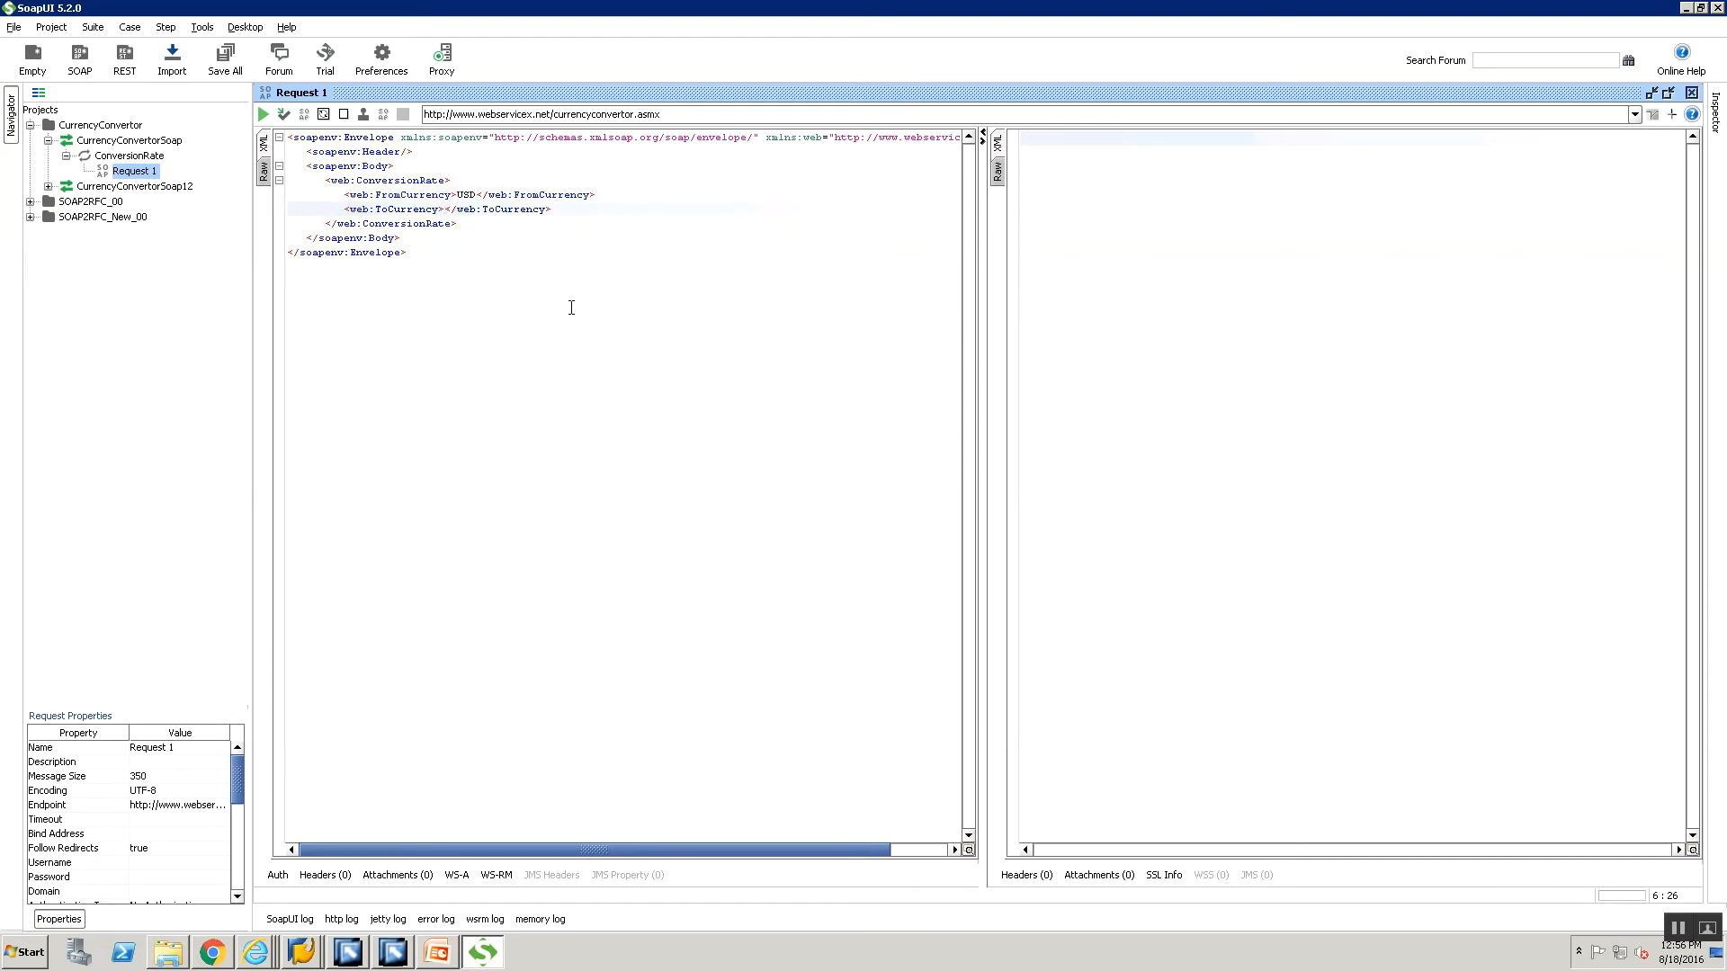
text(INR)
click(263, 114)
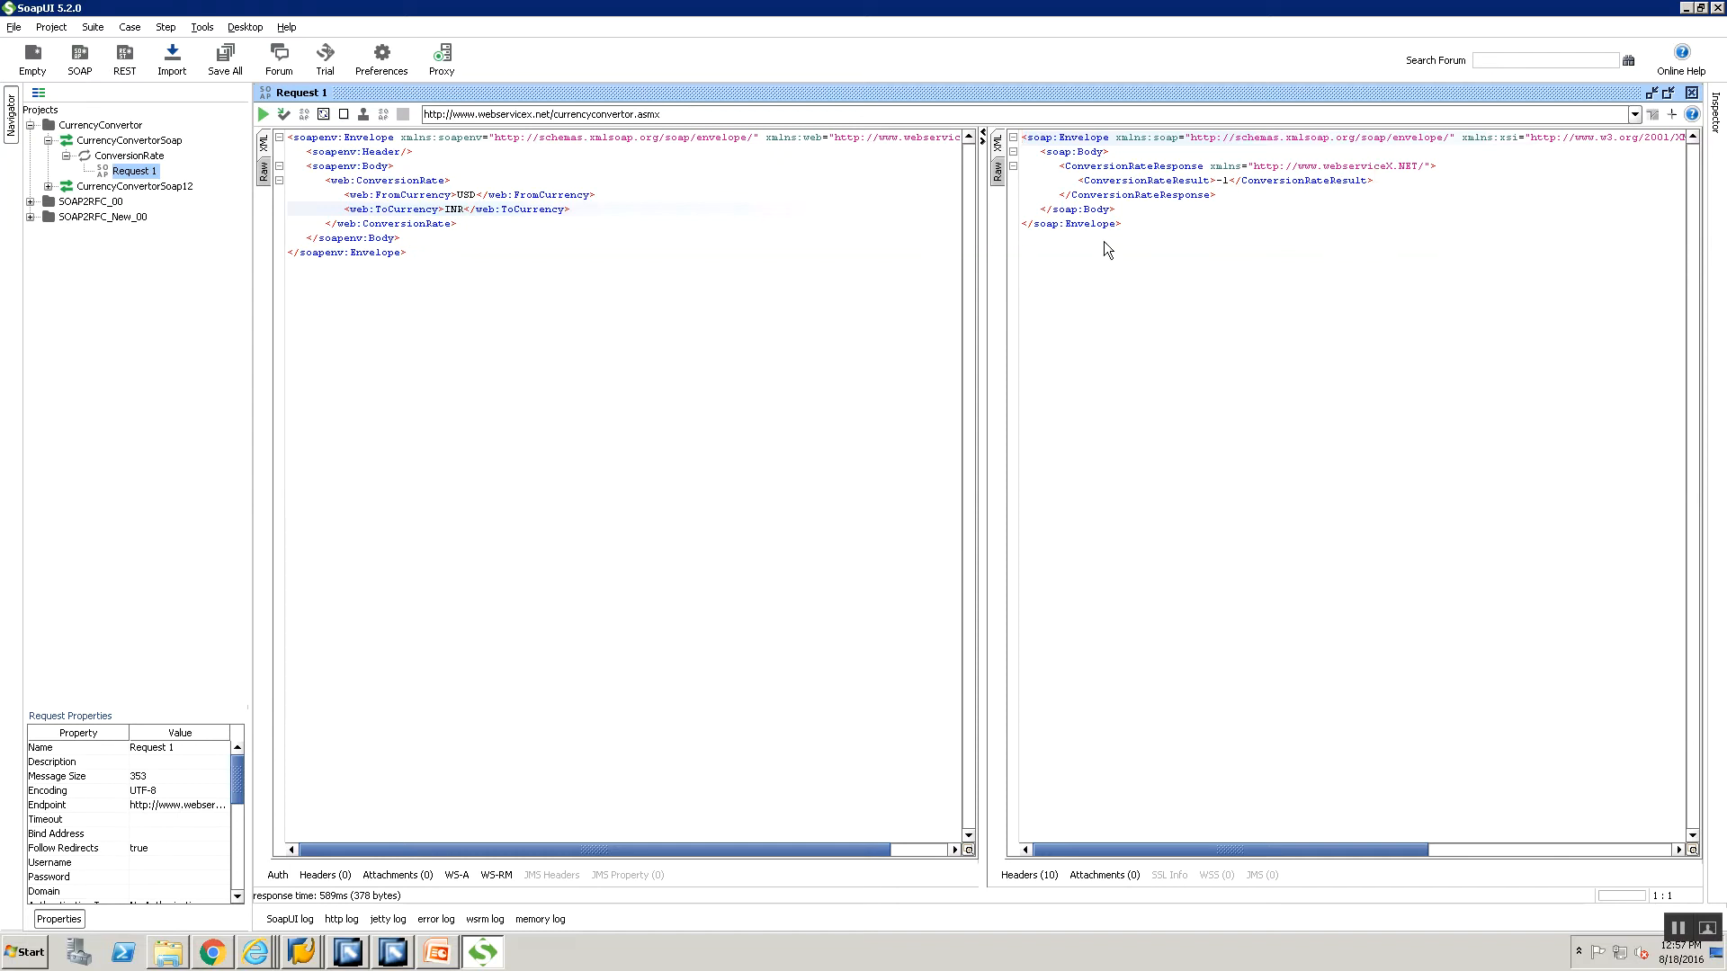
Review the raw request, select the SOAPAction address and whole endpoint URL, then return to PowerPoint.
click(263, 170)
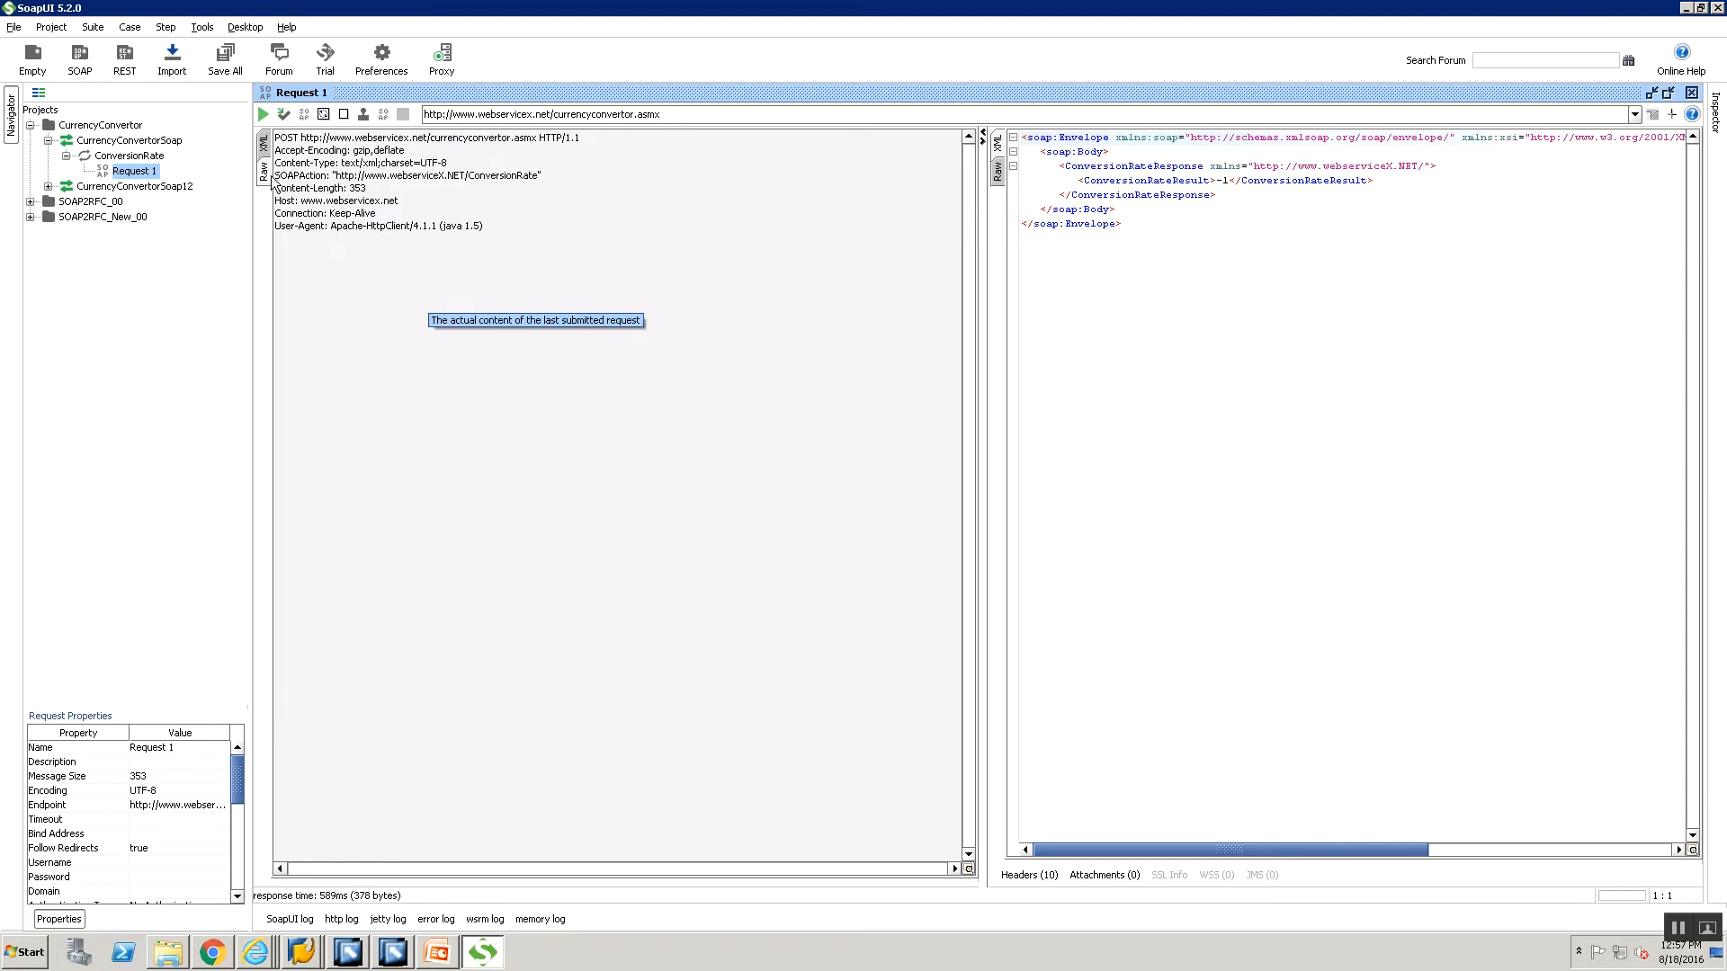
drag(336, 175, 492, 175)
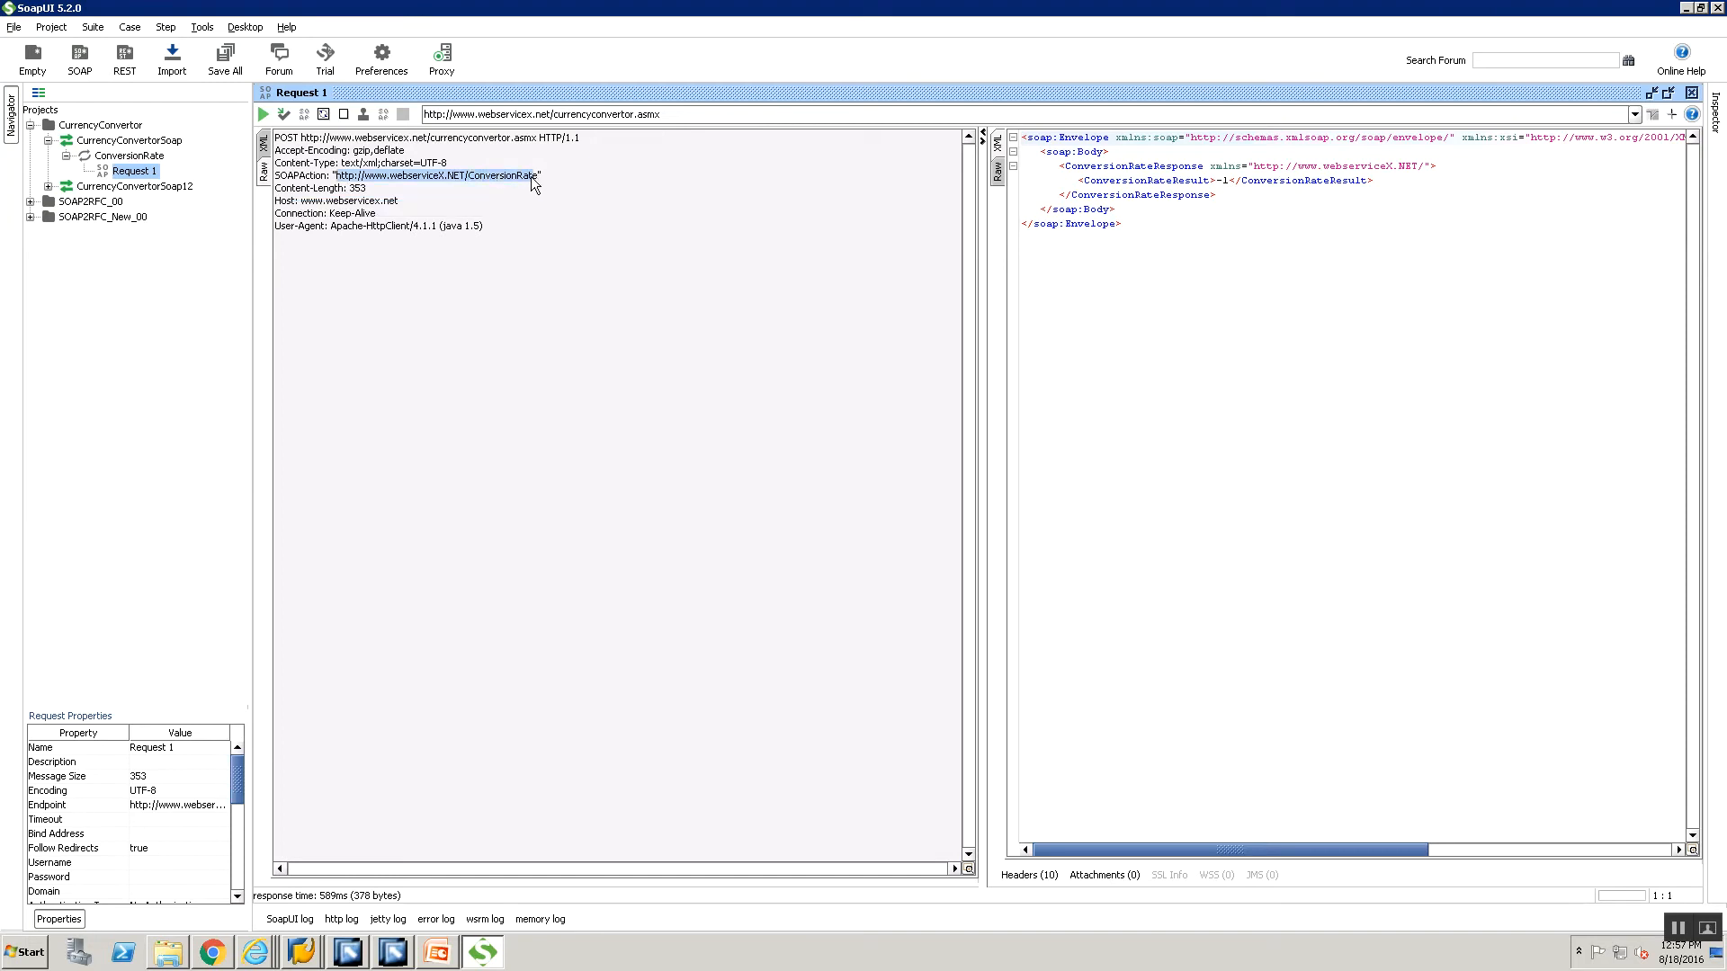
click(535, 113)
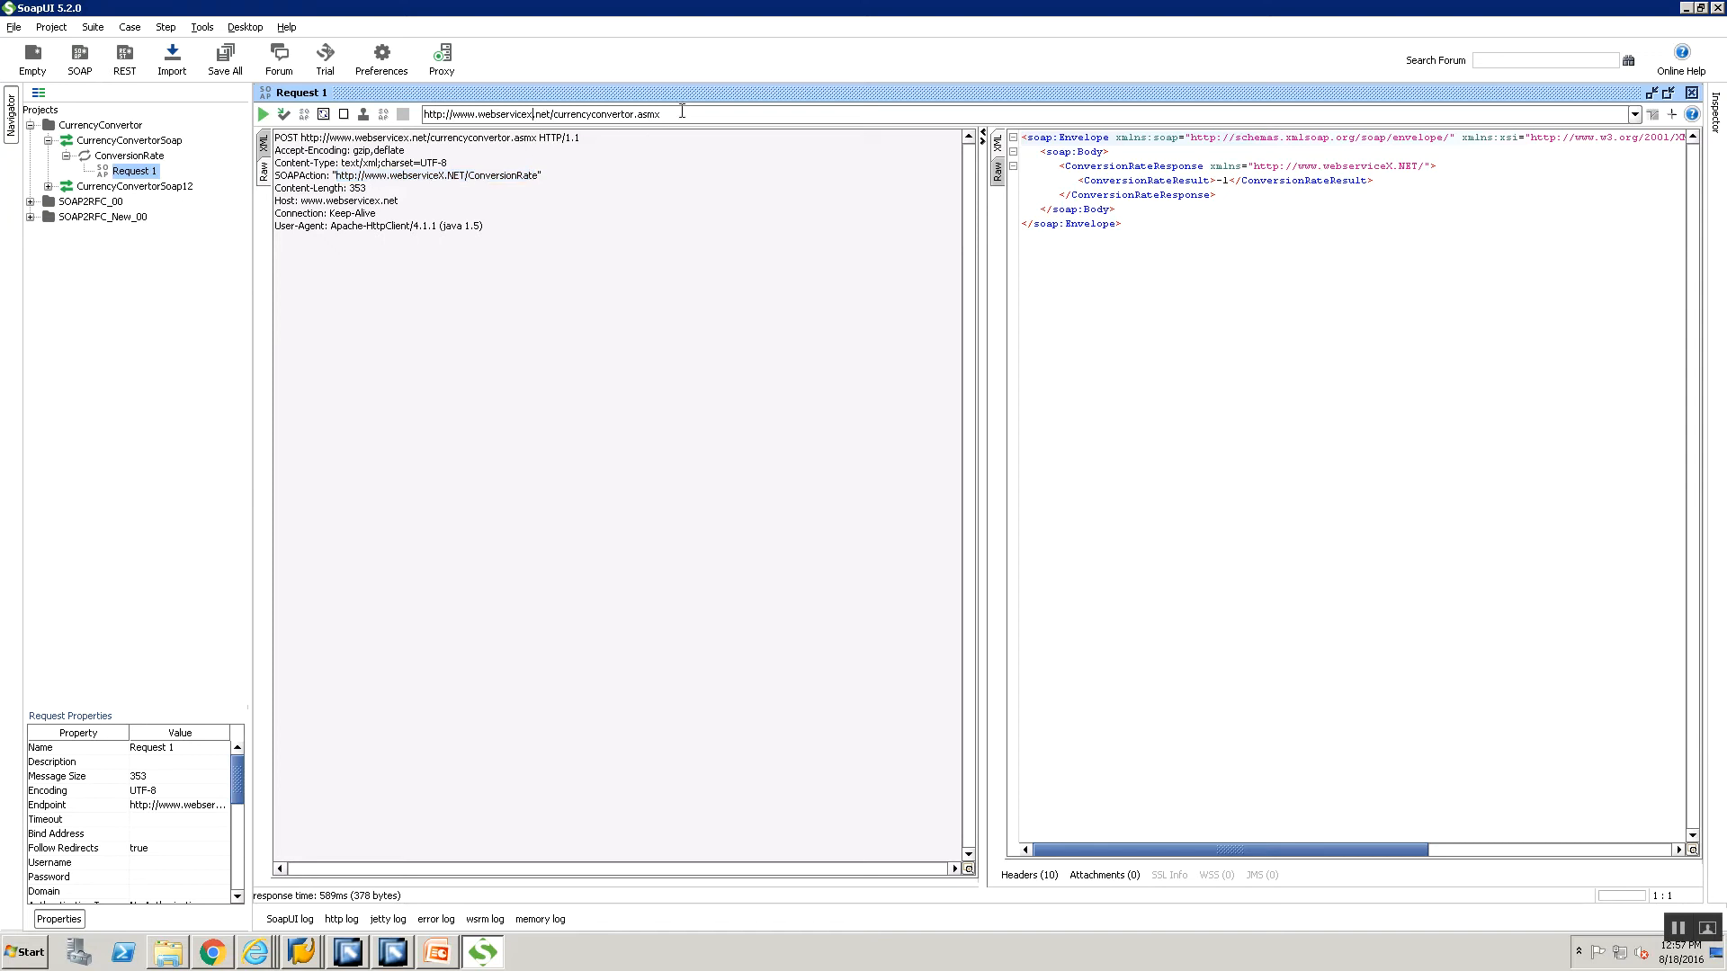
key(ctrl+a)
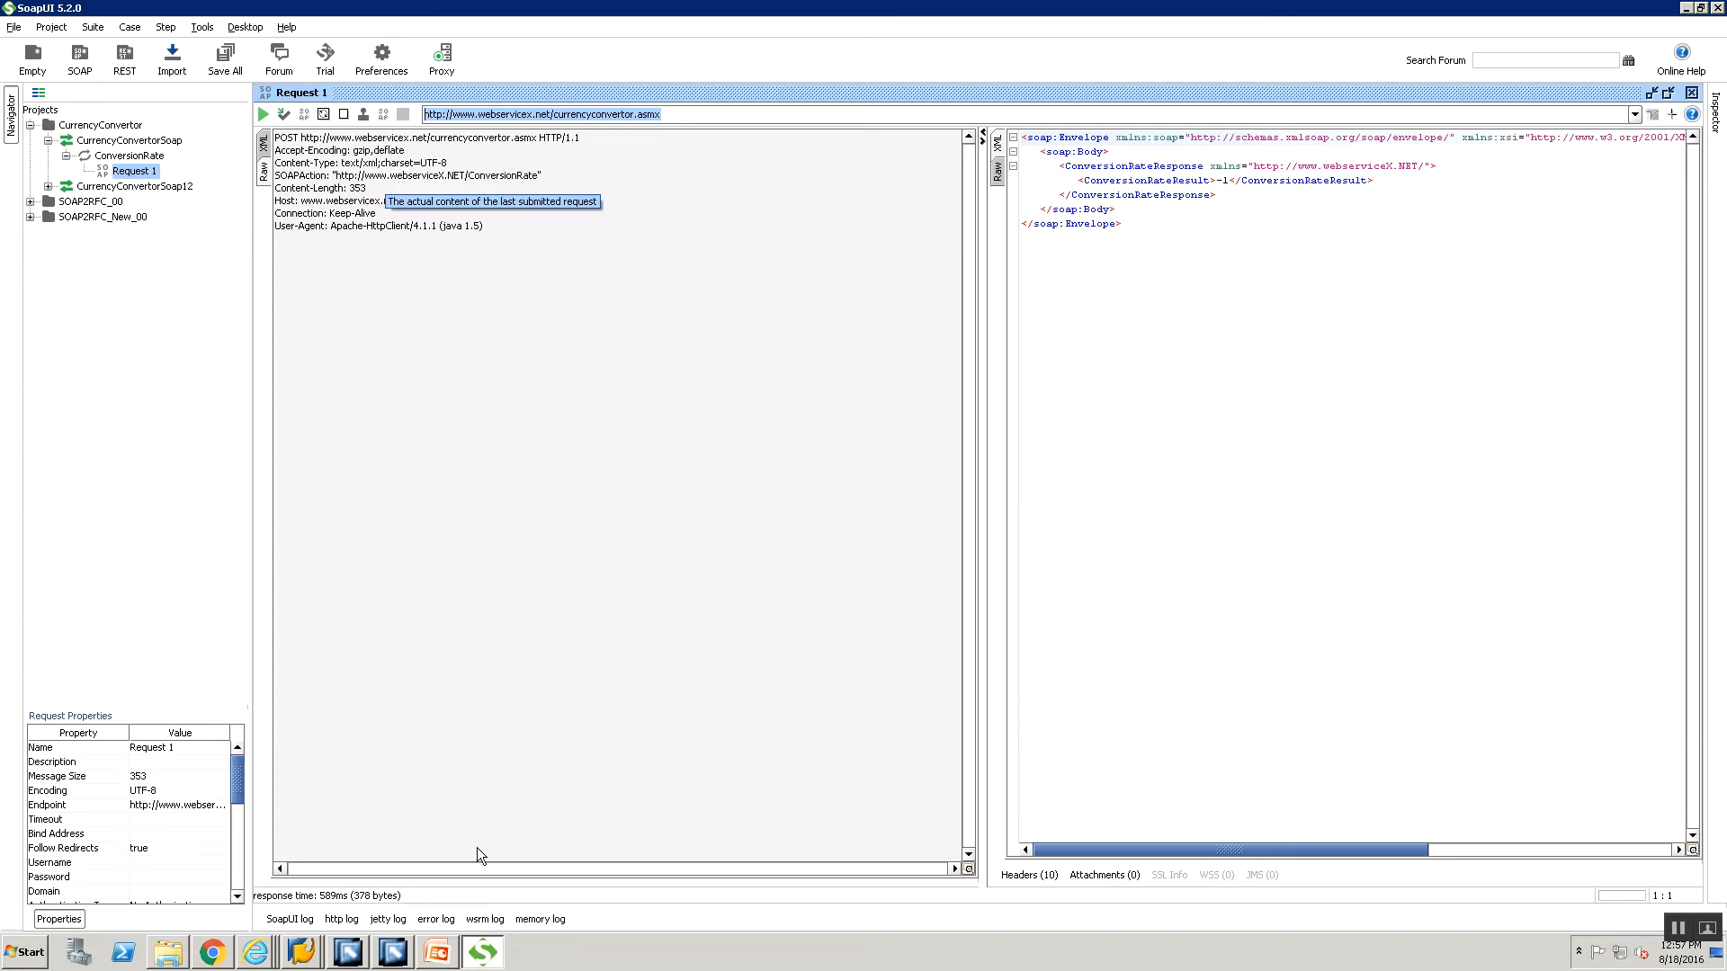
mouse_move(429, 959)
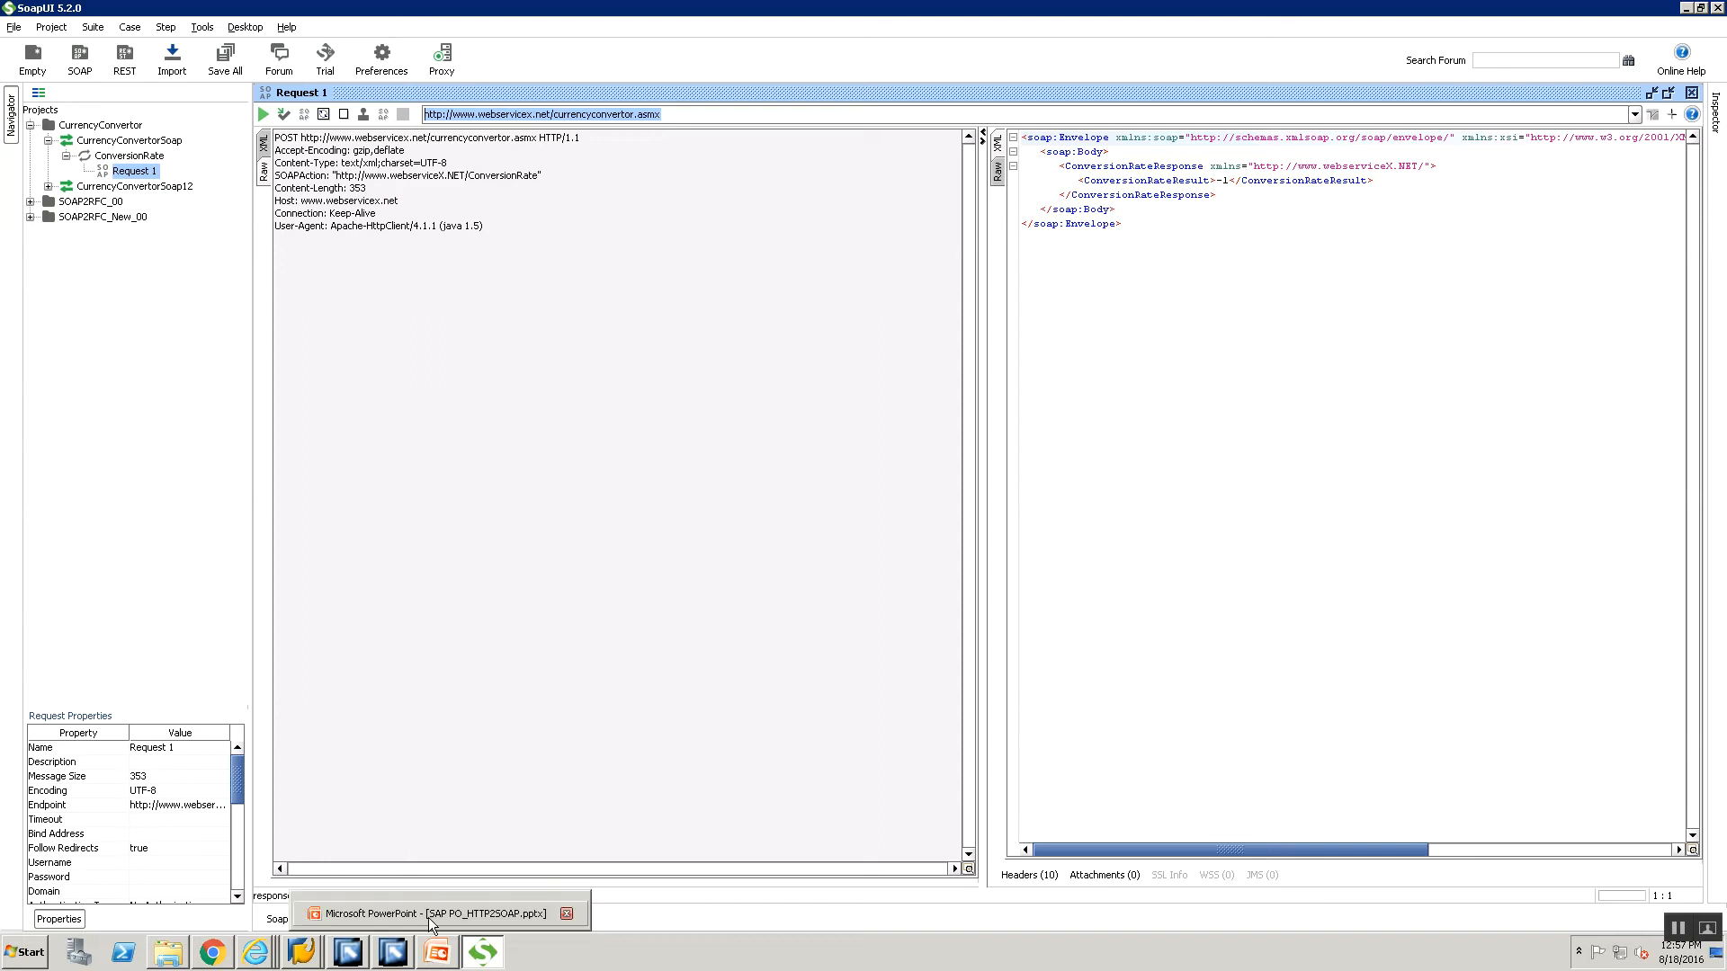
click(428, 914)
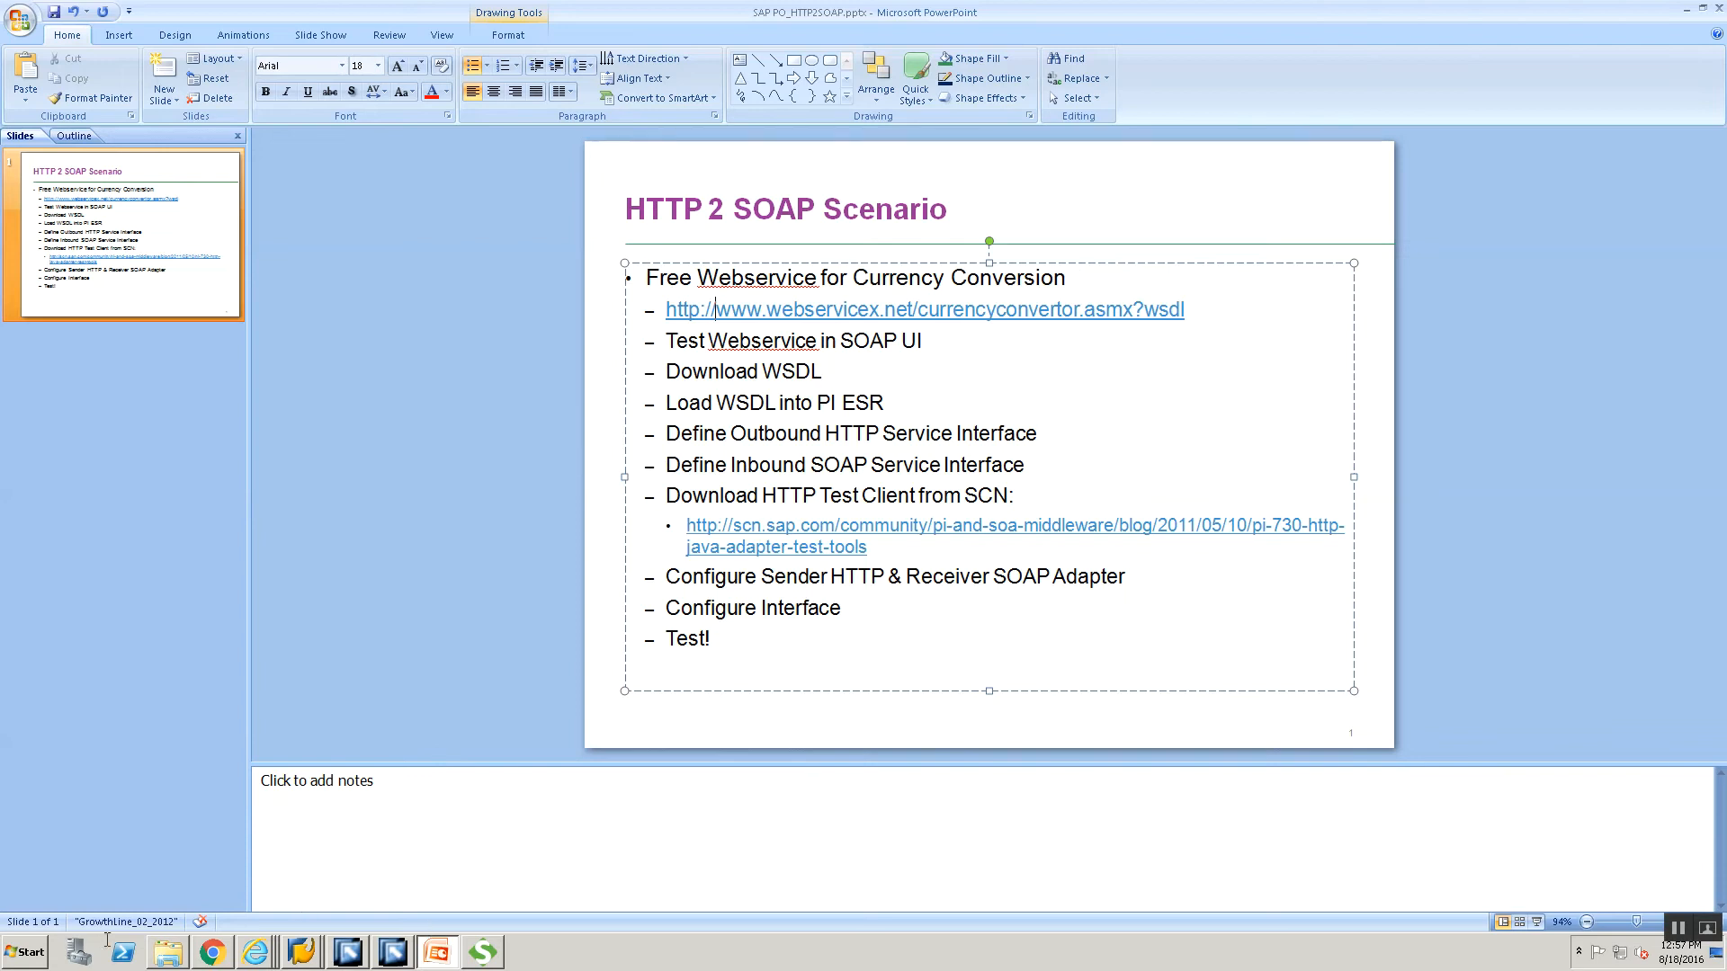
Close Chrome's webservicex WSDL tab and switch to IE's Communication Channel Monitor window.
click(222, 961)
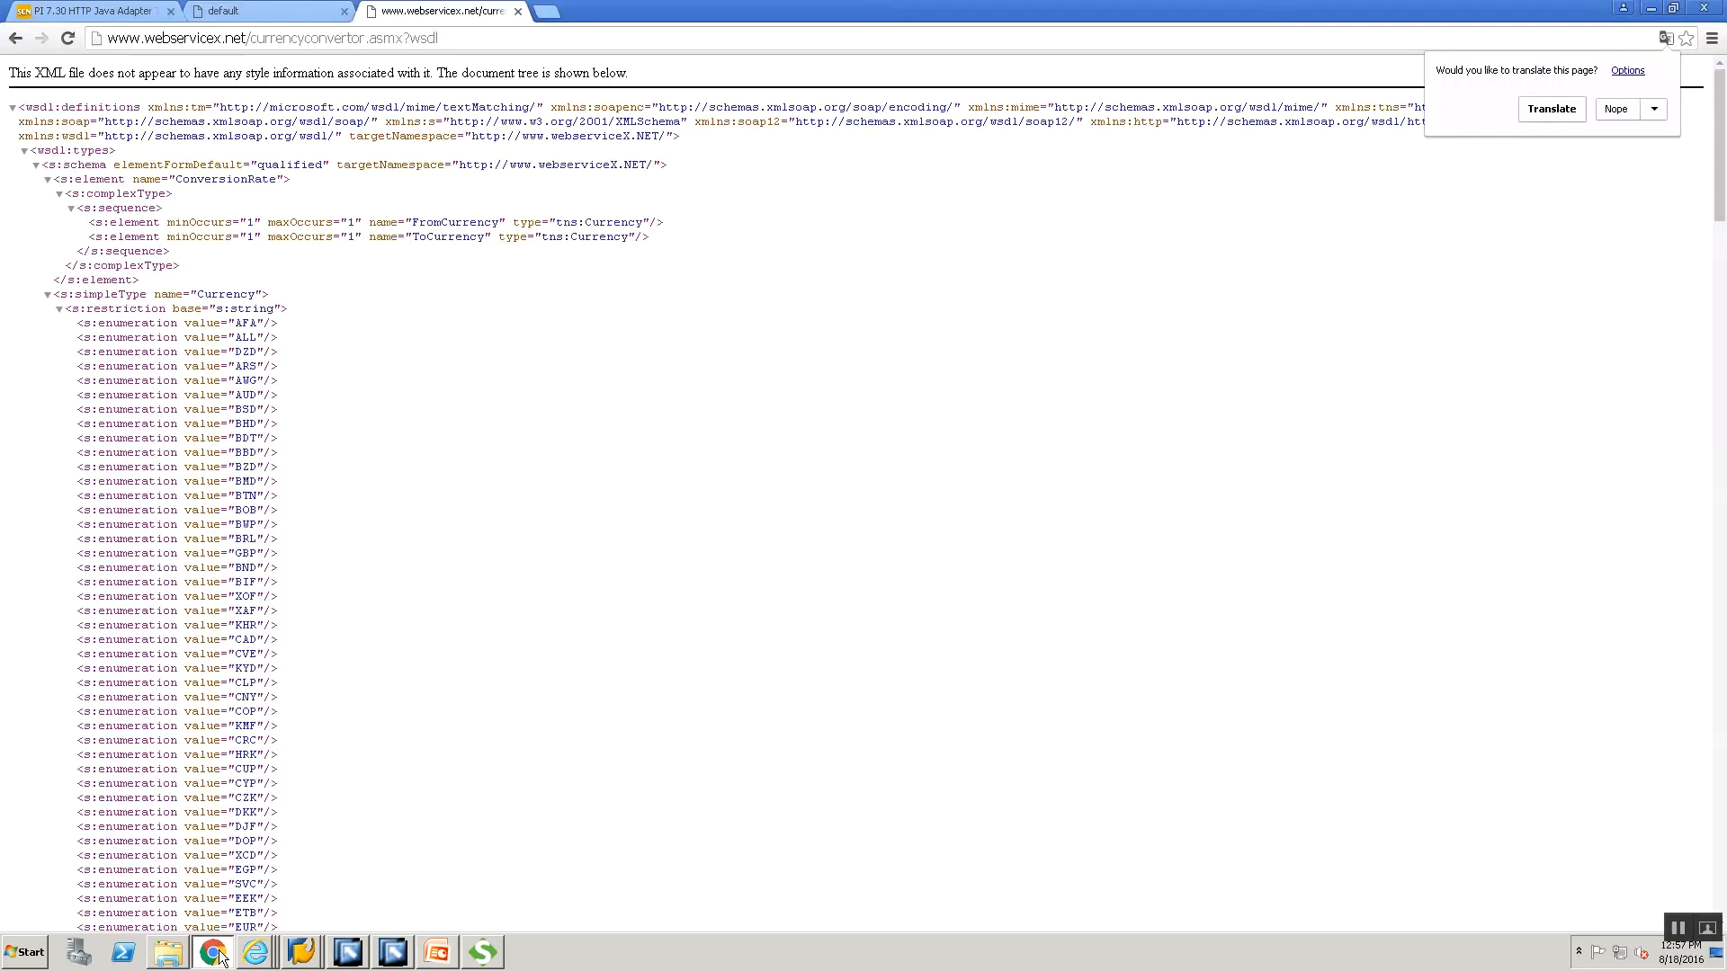
click(518, 11)
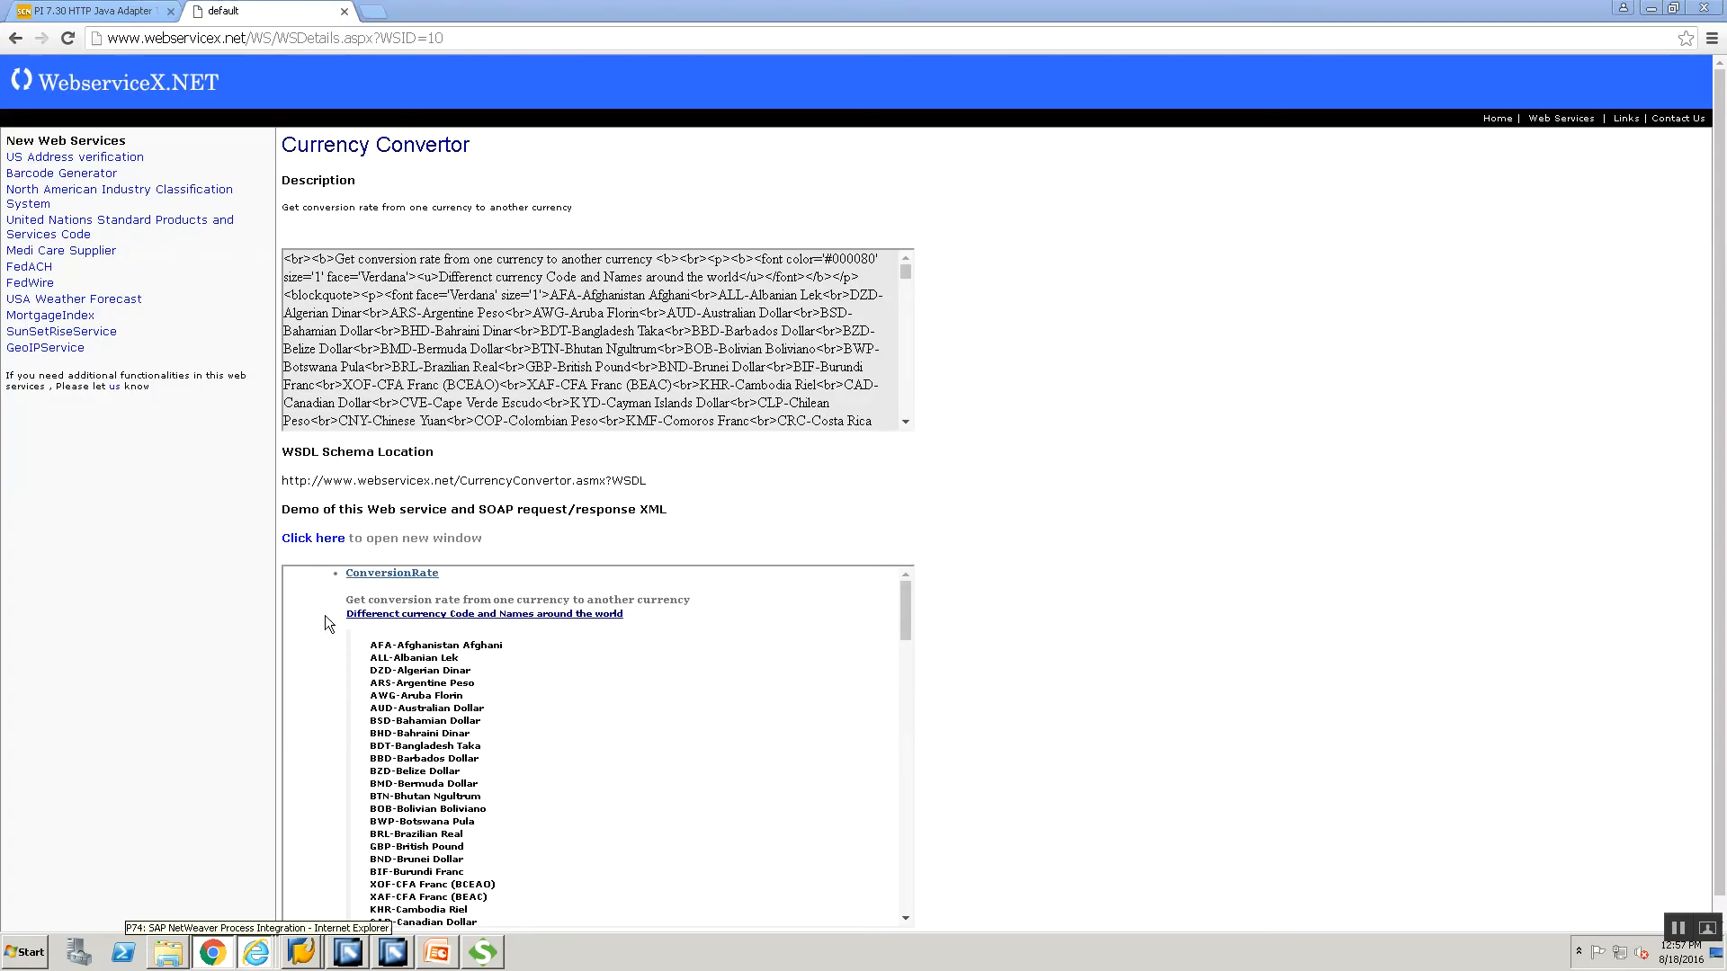
click(254, 955)
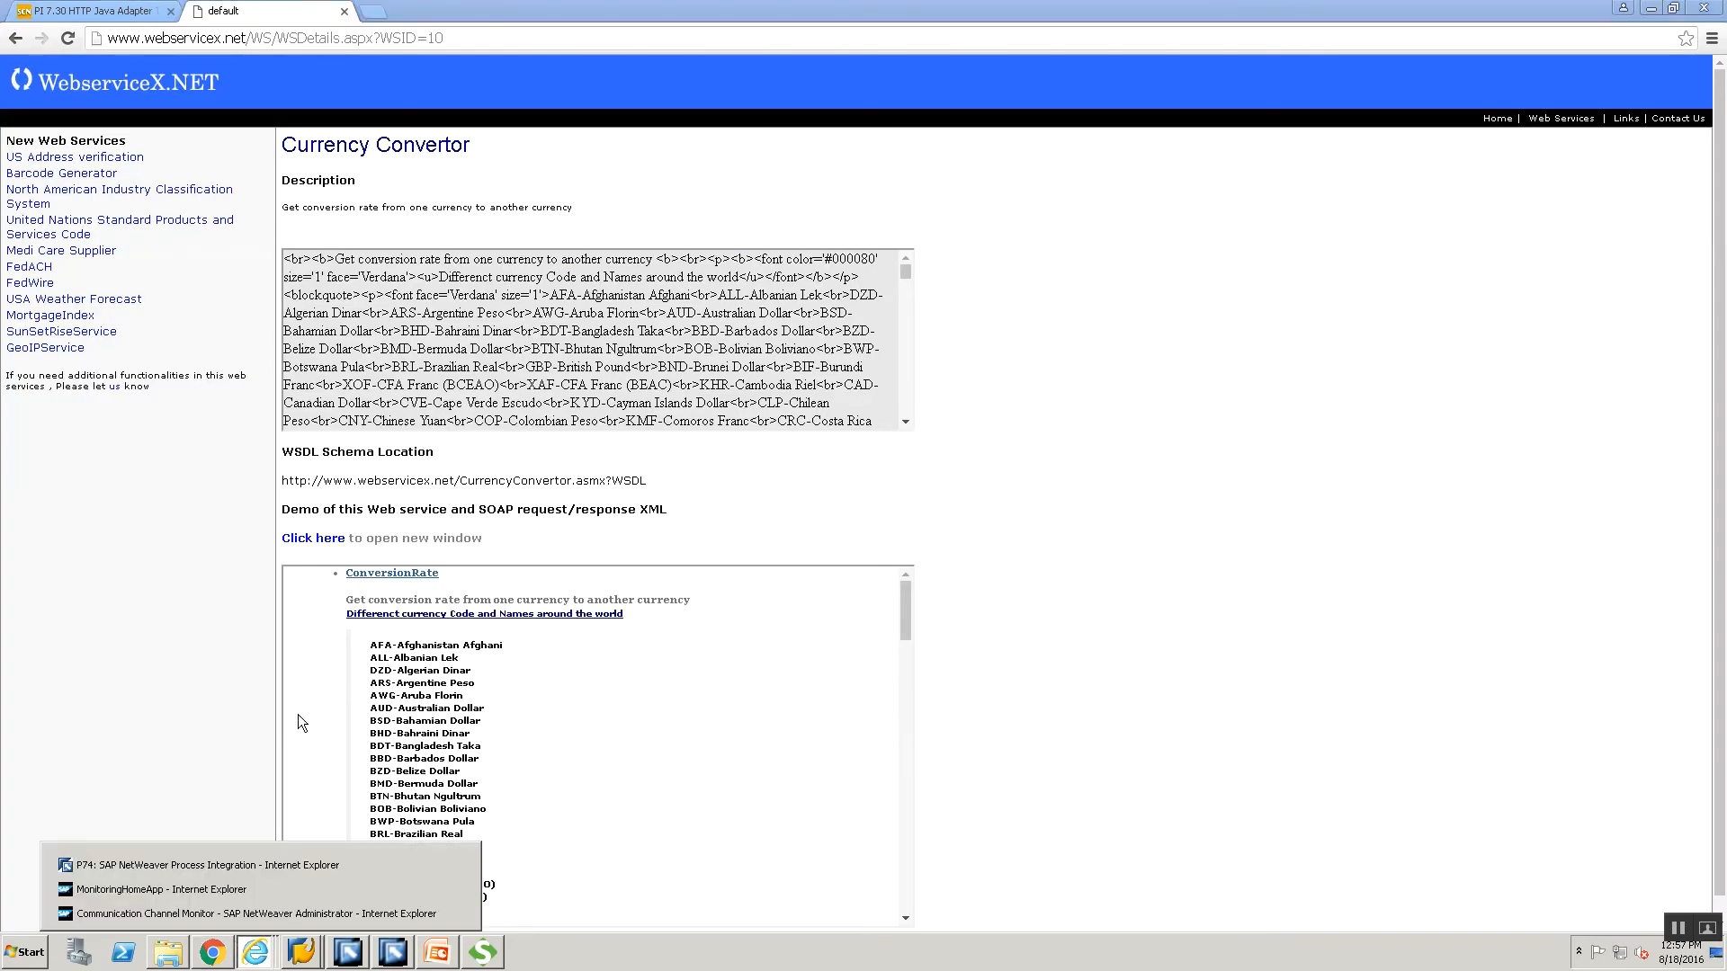
click(256, 914)
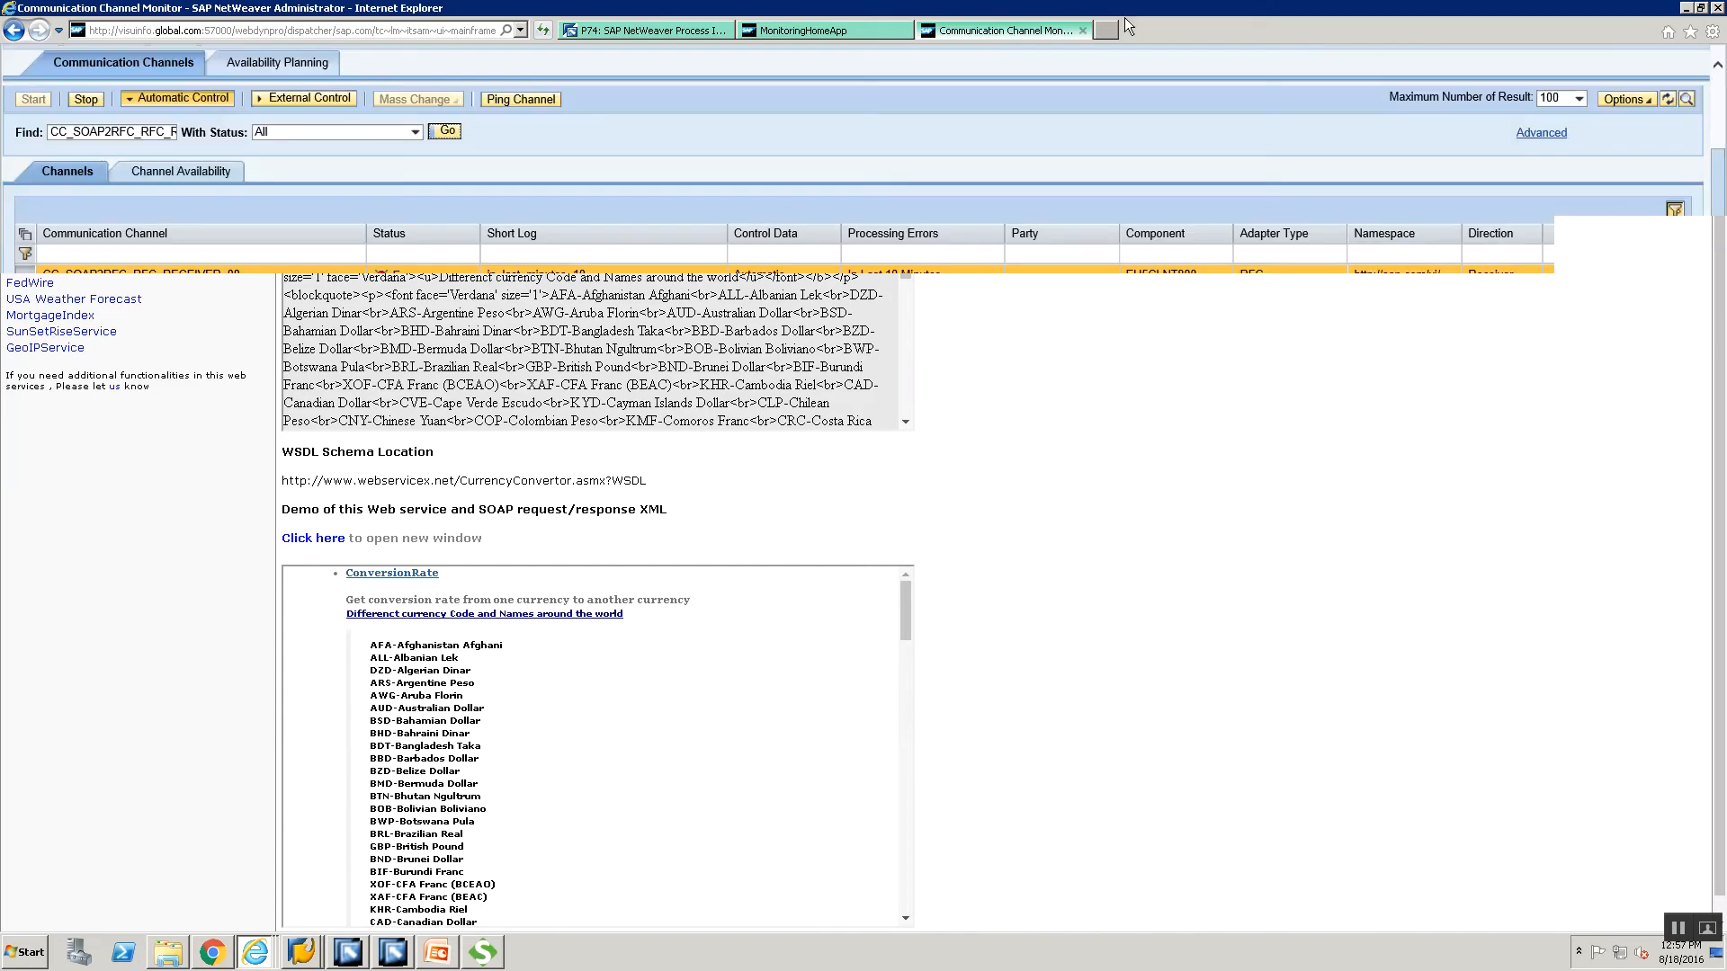
Close the Communication Channel Monitor and MonitoringHomeApp tabs and open a blank new tab.
click(1083, 29)
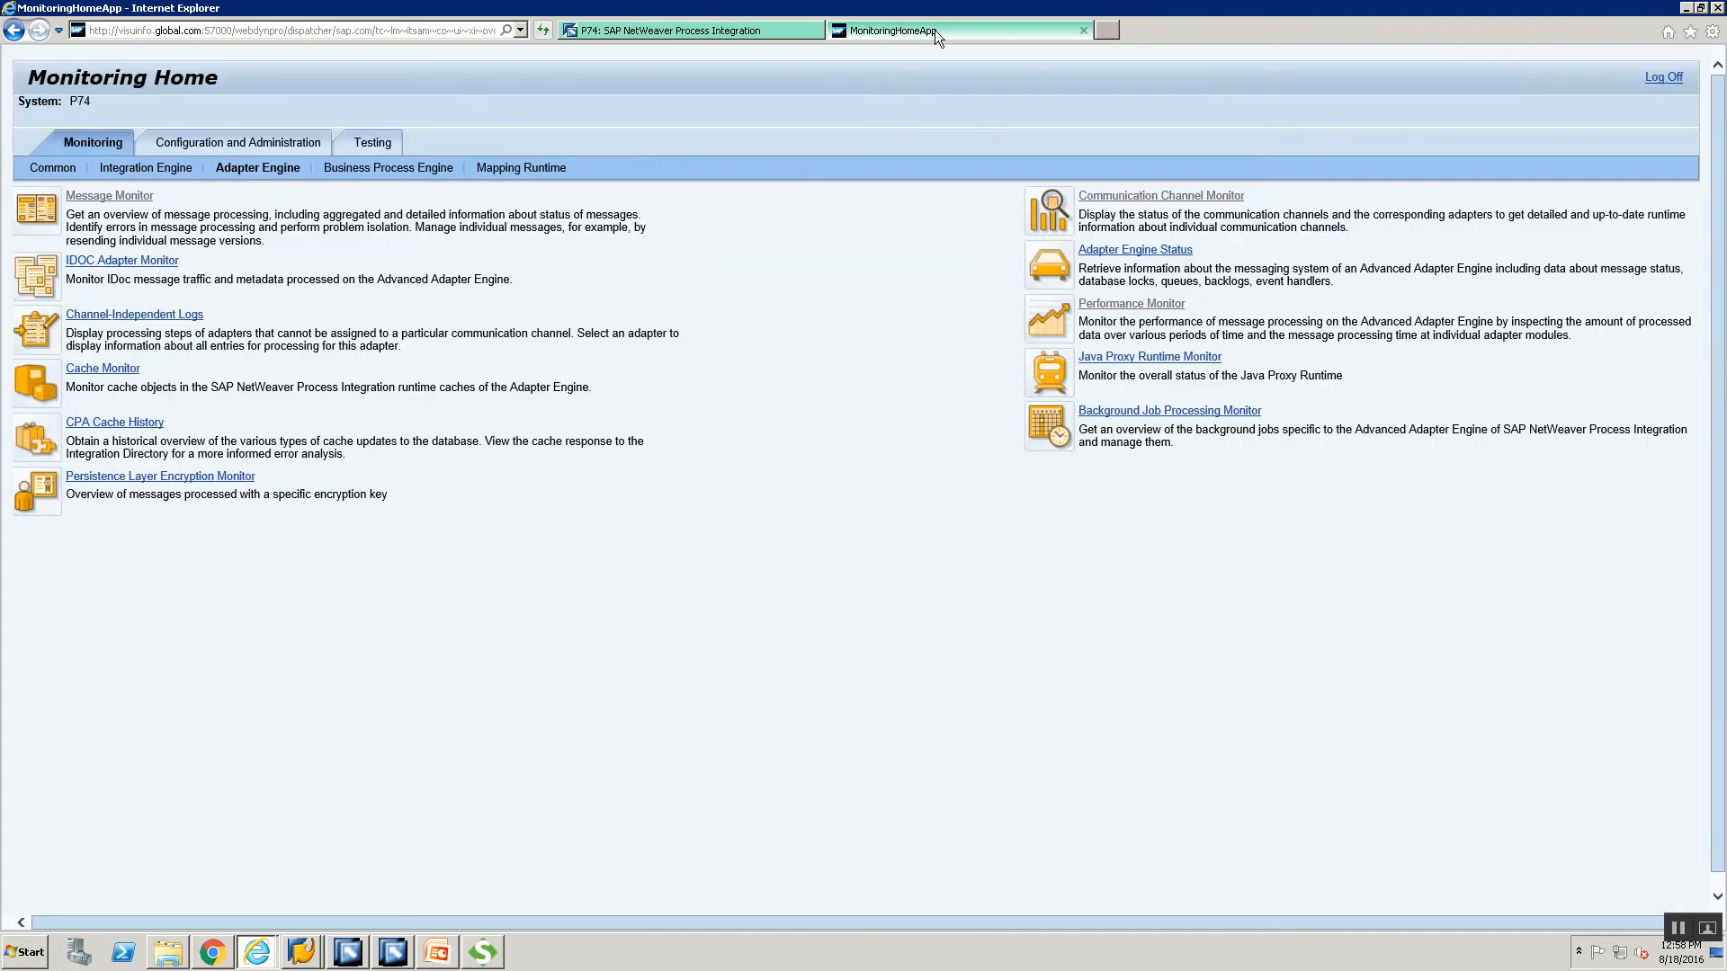
click(1085, 30)
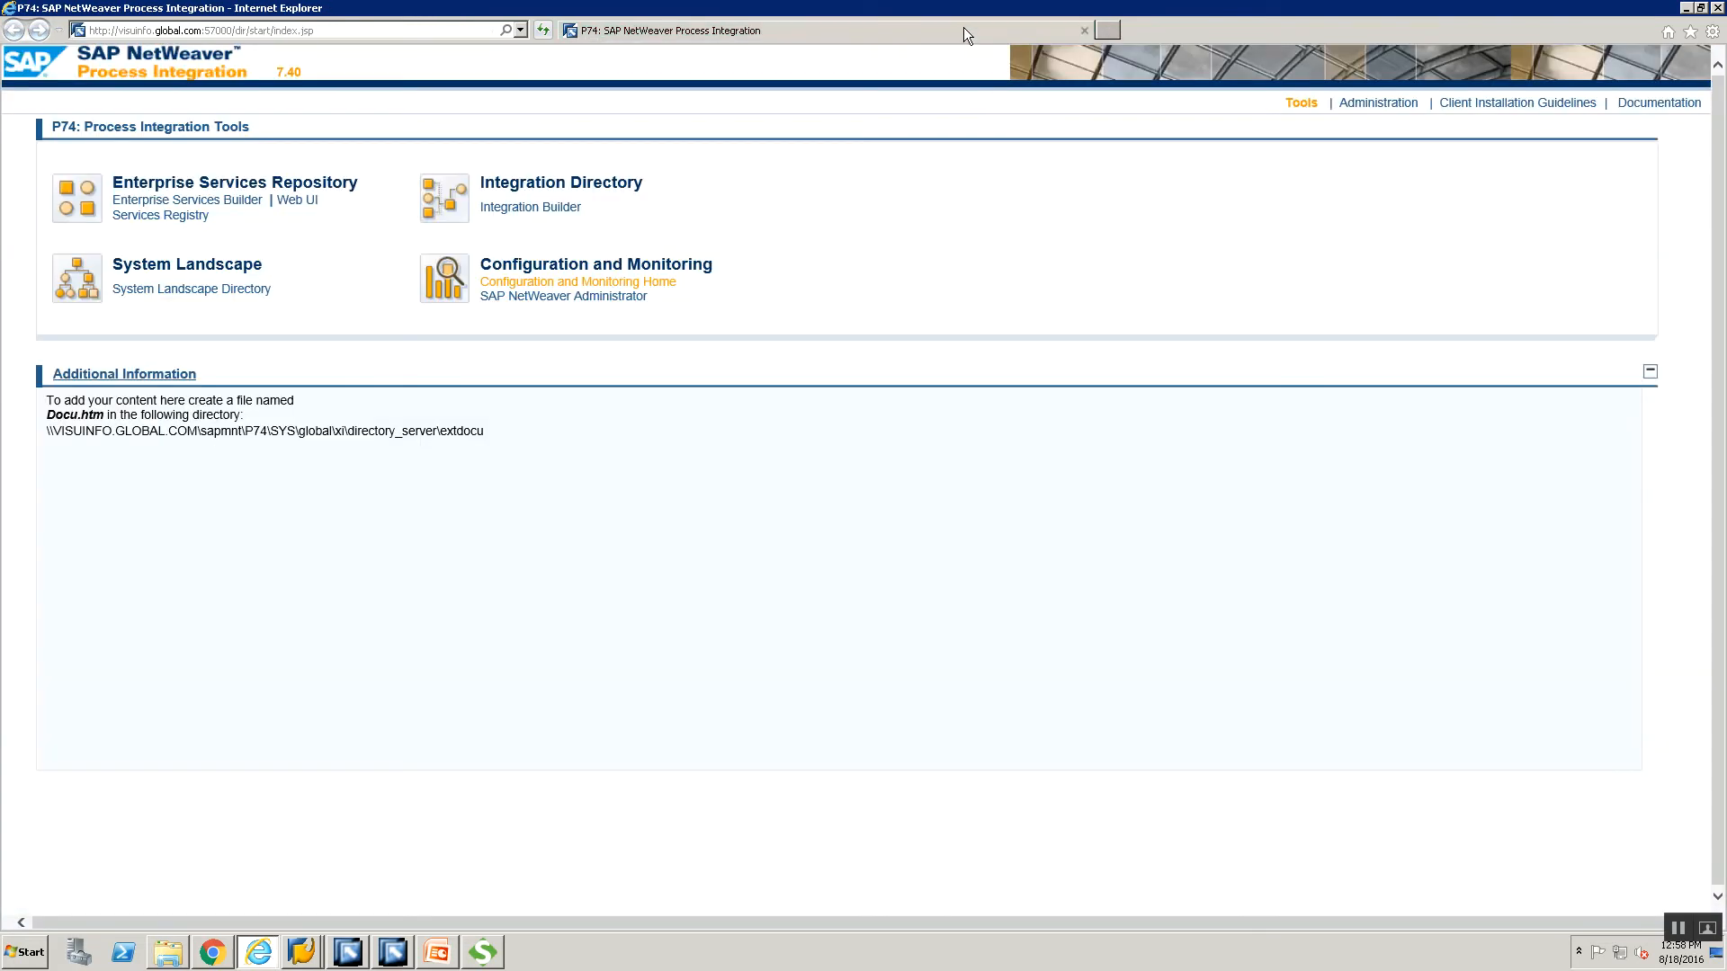
click(1107, 32)
Select and copy the WSDL URL from the PowerPoint slide, then return to the browser.
key(alt+Tab)
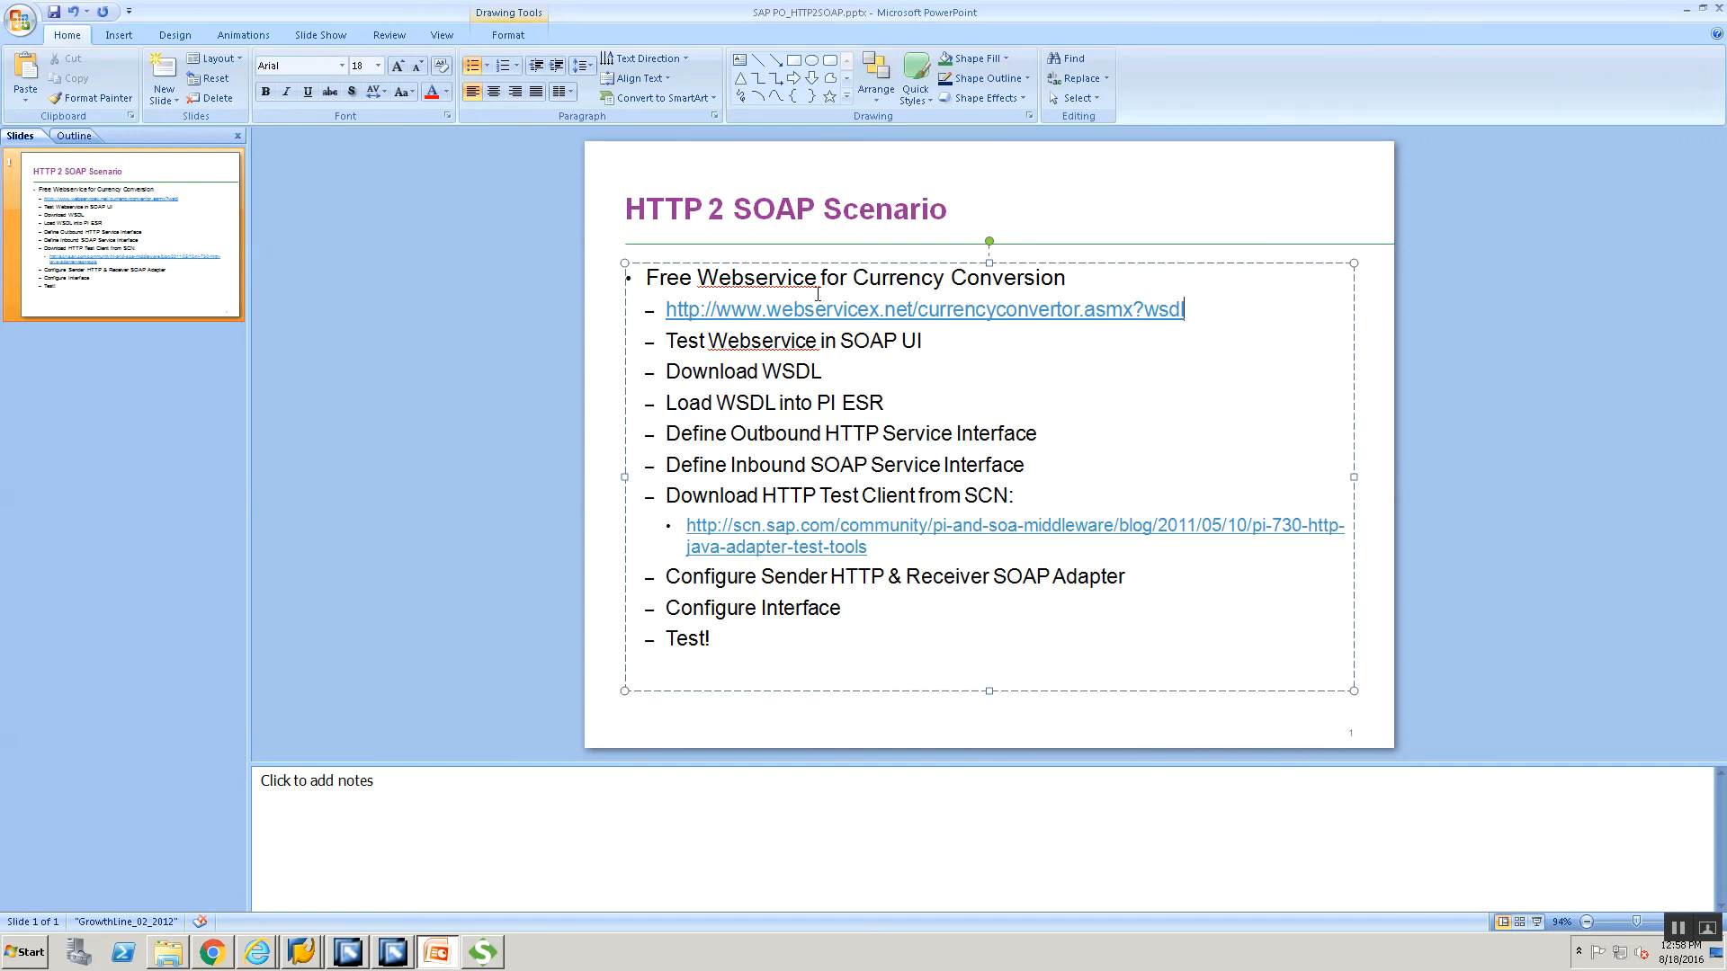
drag(817, 294, 665, 313)
key(ctrl+c)
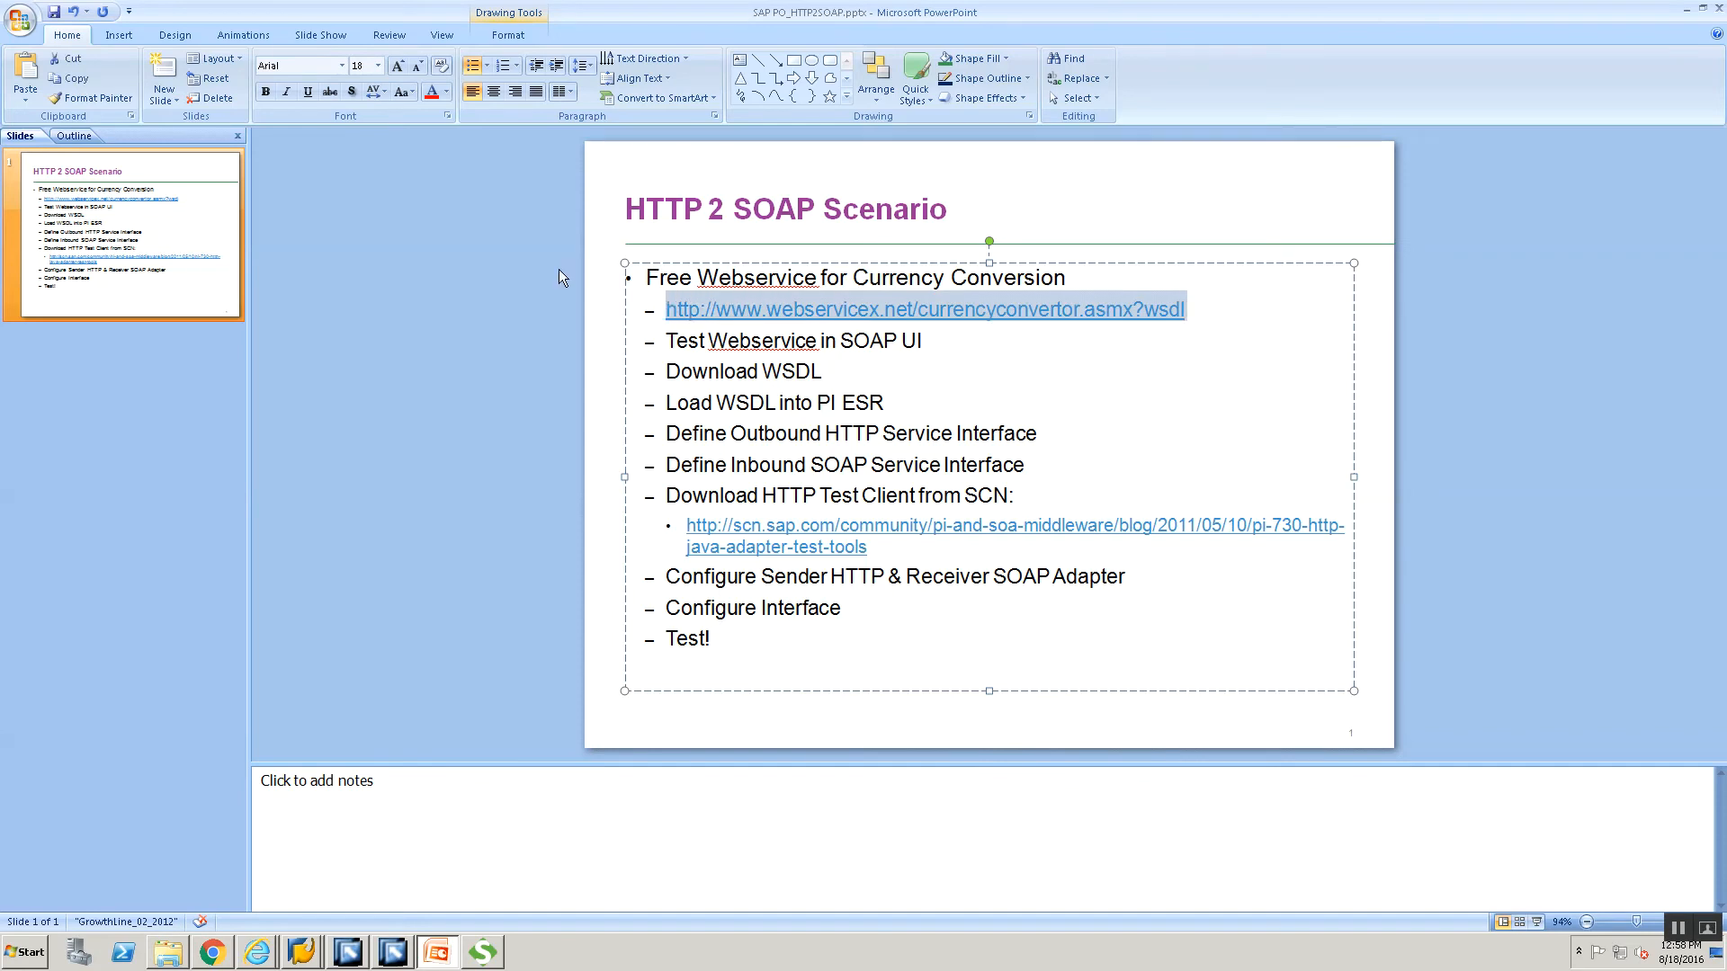
key(alt+Tab)
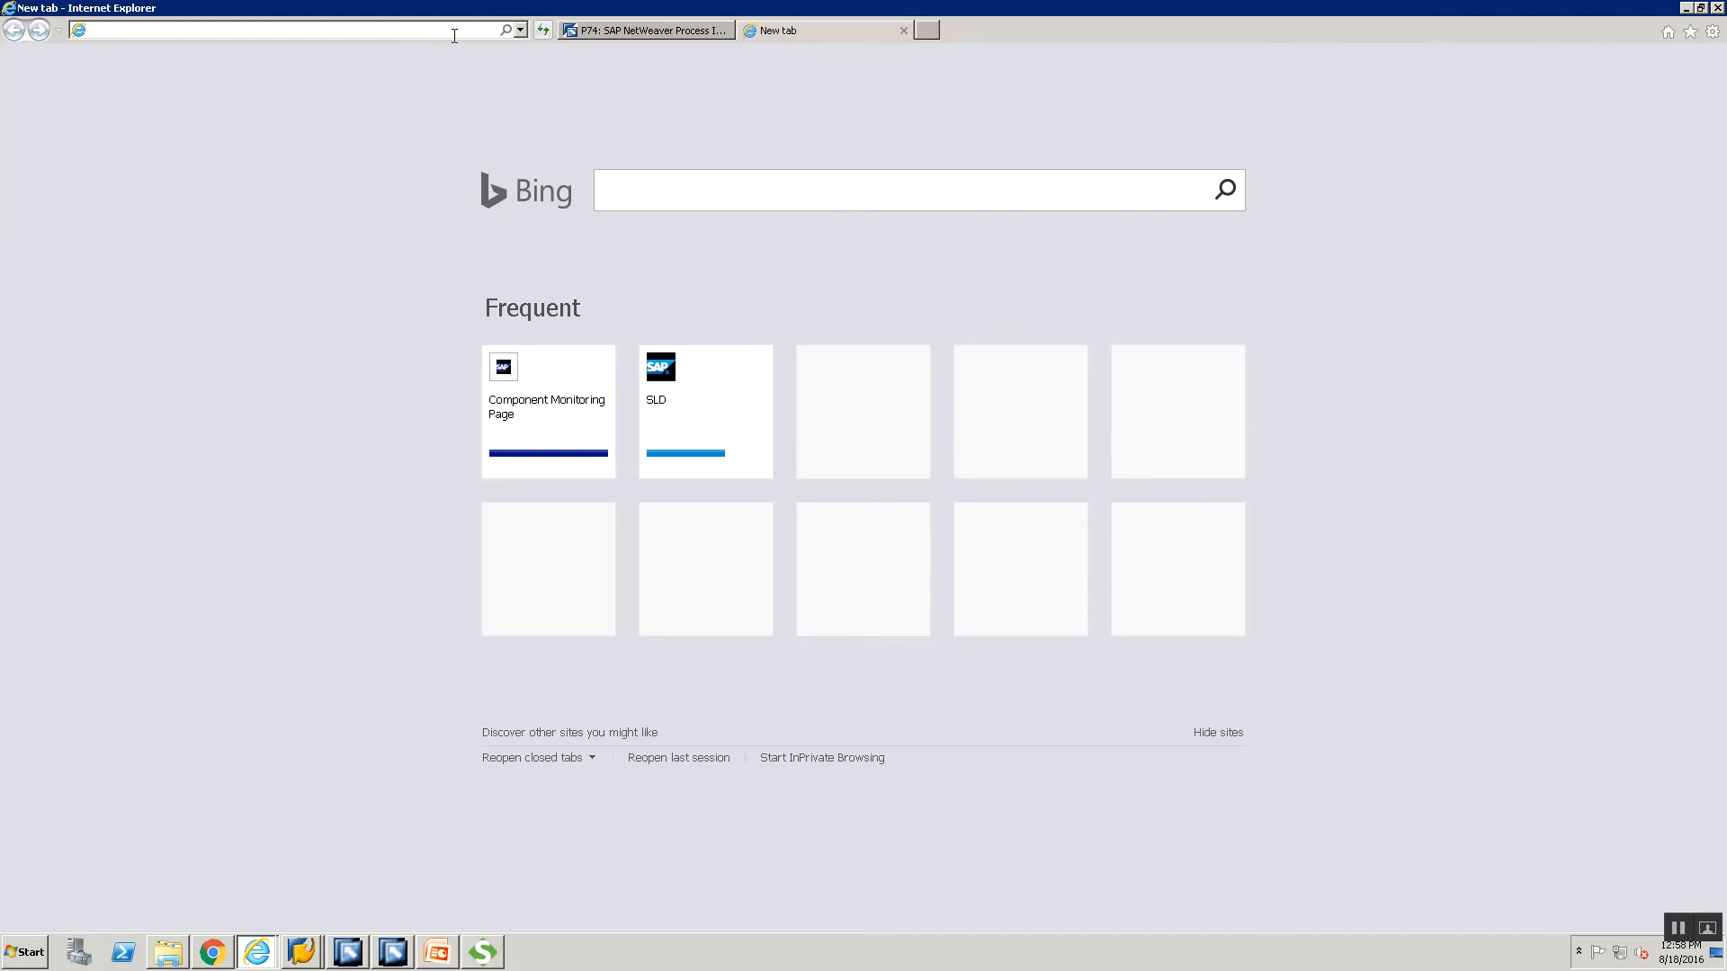
Load the currency converter WSDL URL in Internet Explorer and begin File > Save as.
key(ctrl+v)
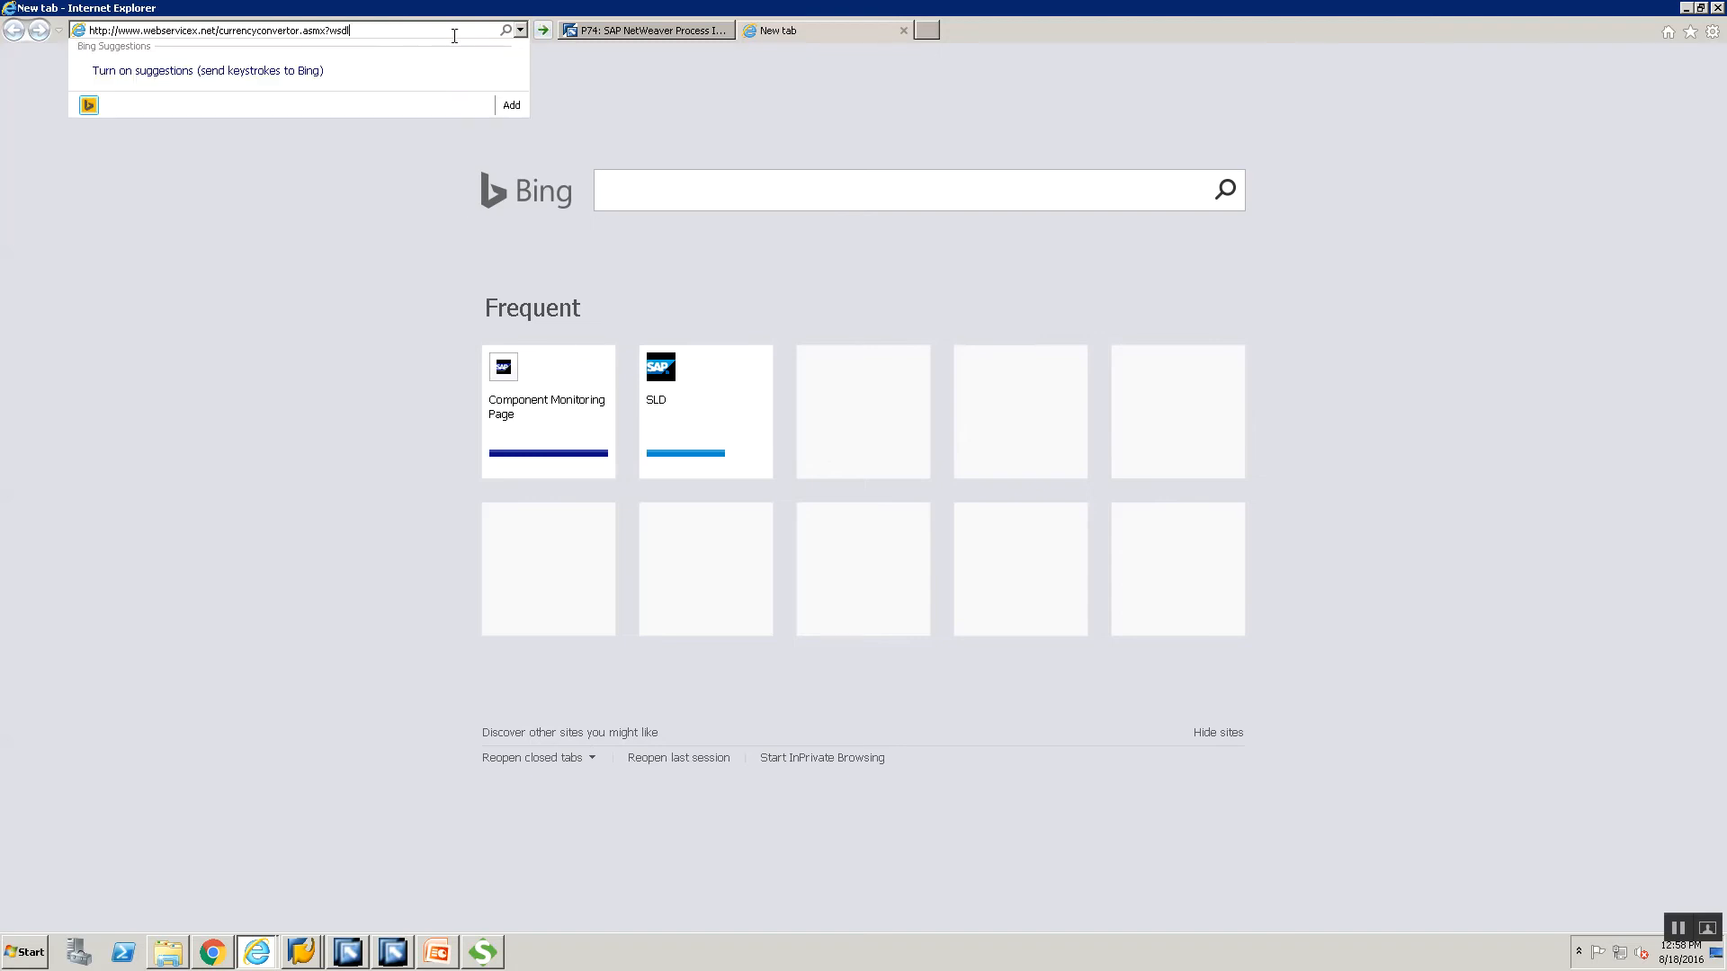
key(Return)
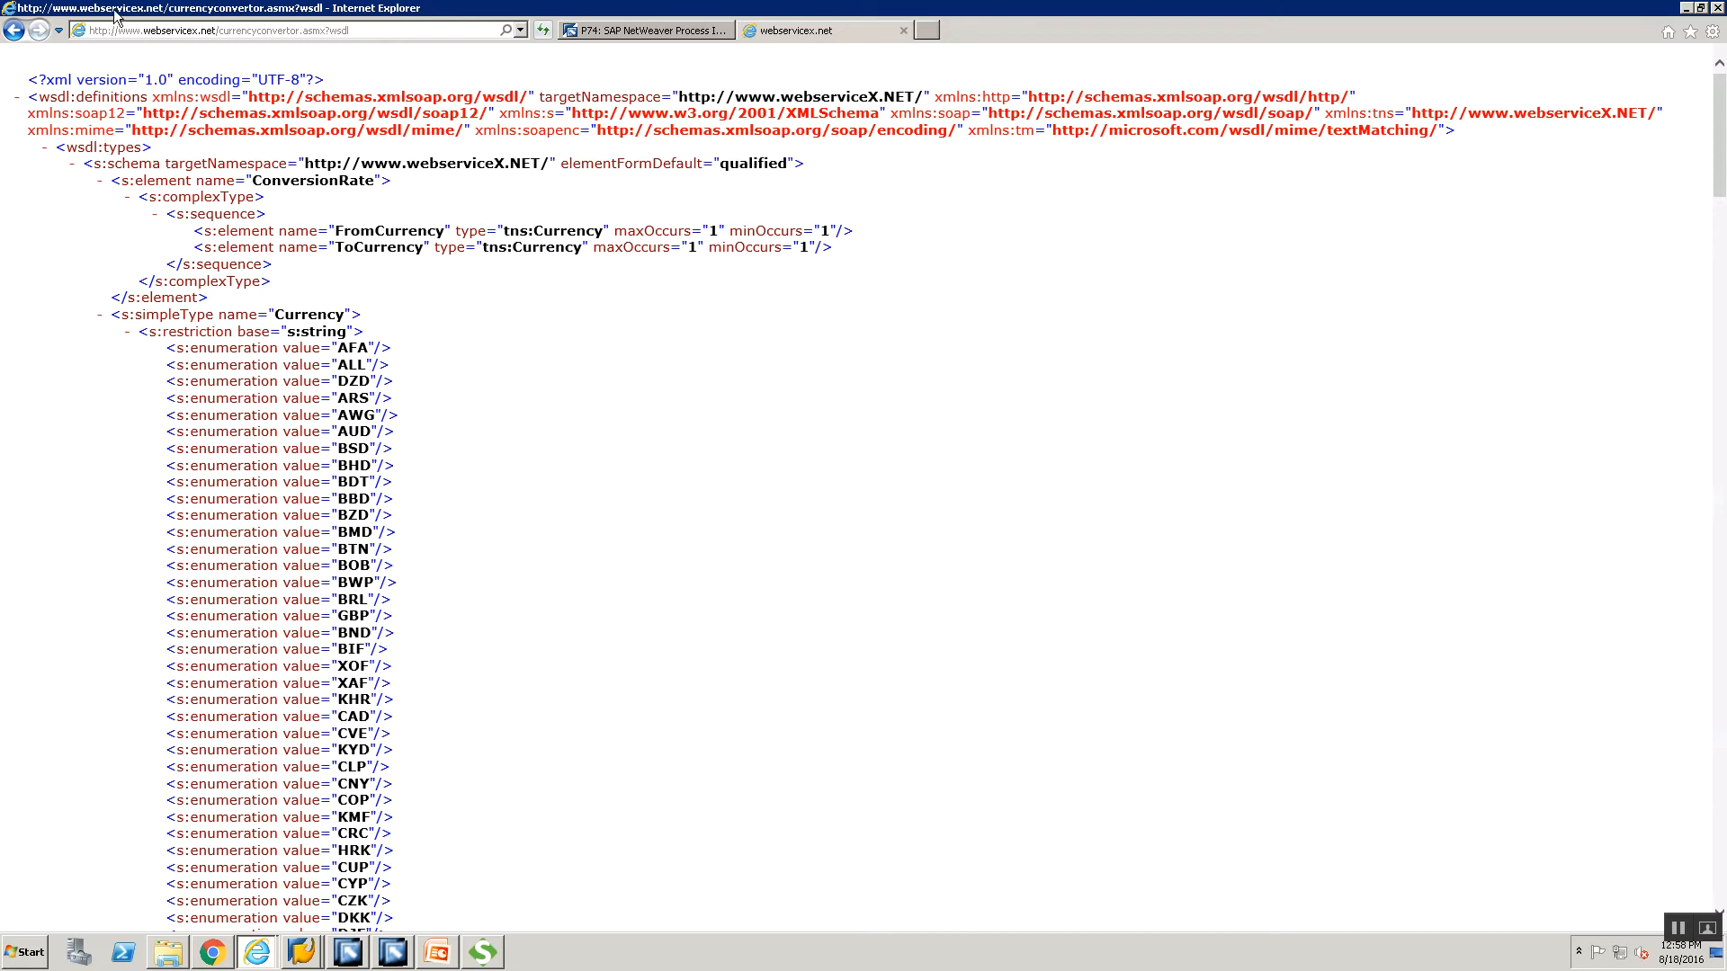
key(alt+f)
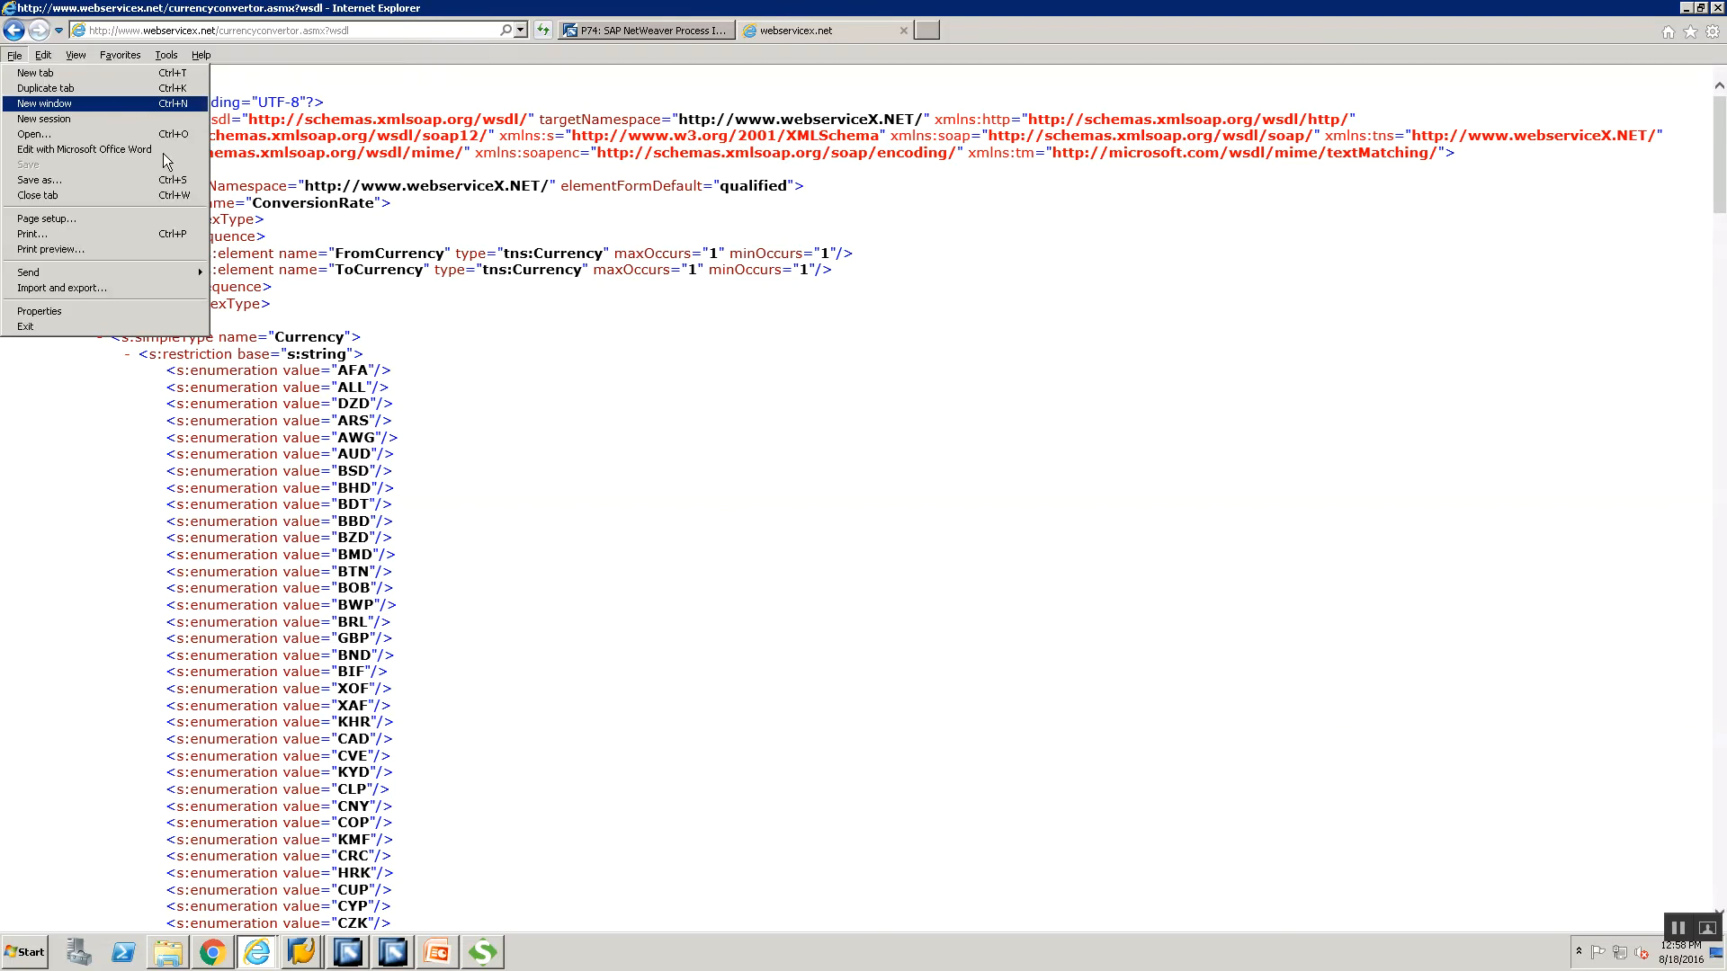
click(79, 180)
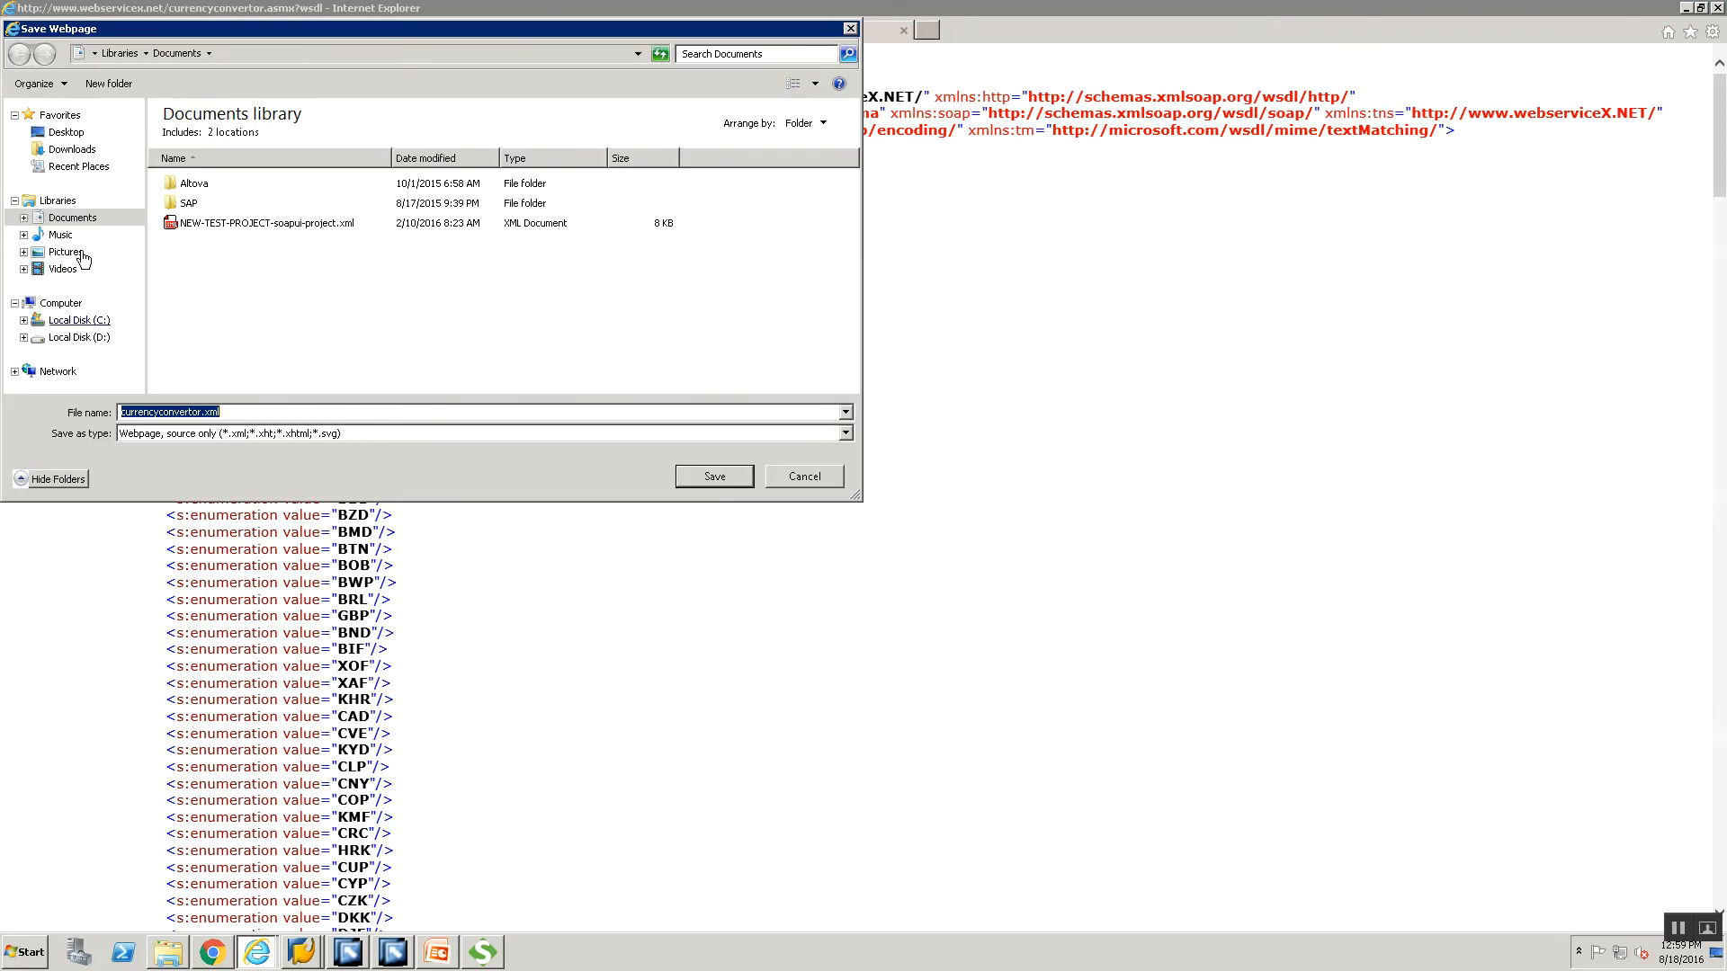
Save the WSDL as CurrencyConvertor.wsdl in the Desktop's Training folder.
click(79, 135)
double_click(454, 164)
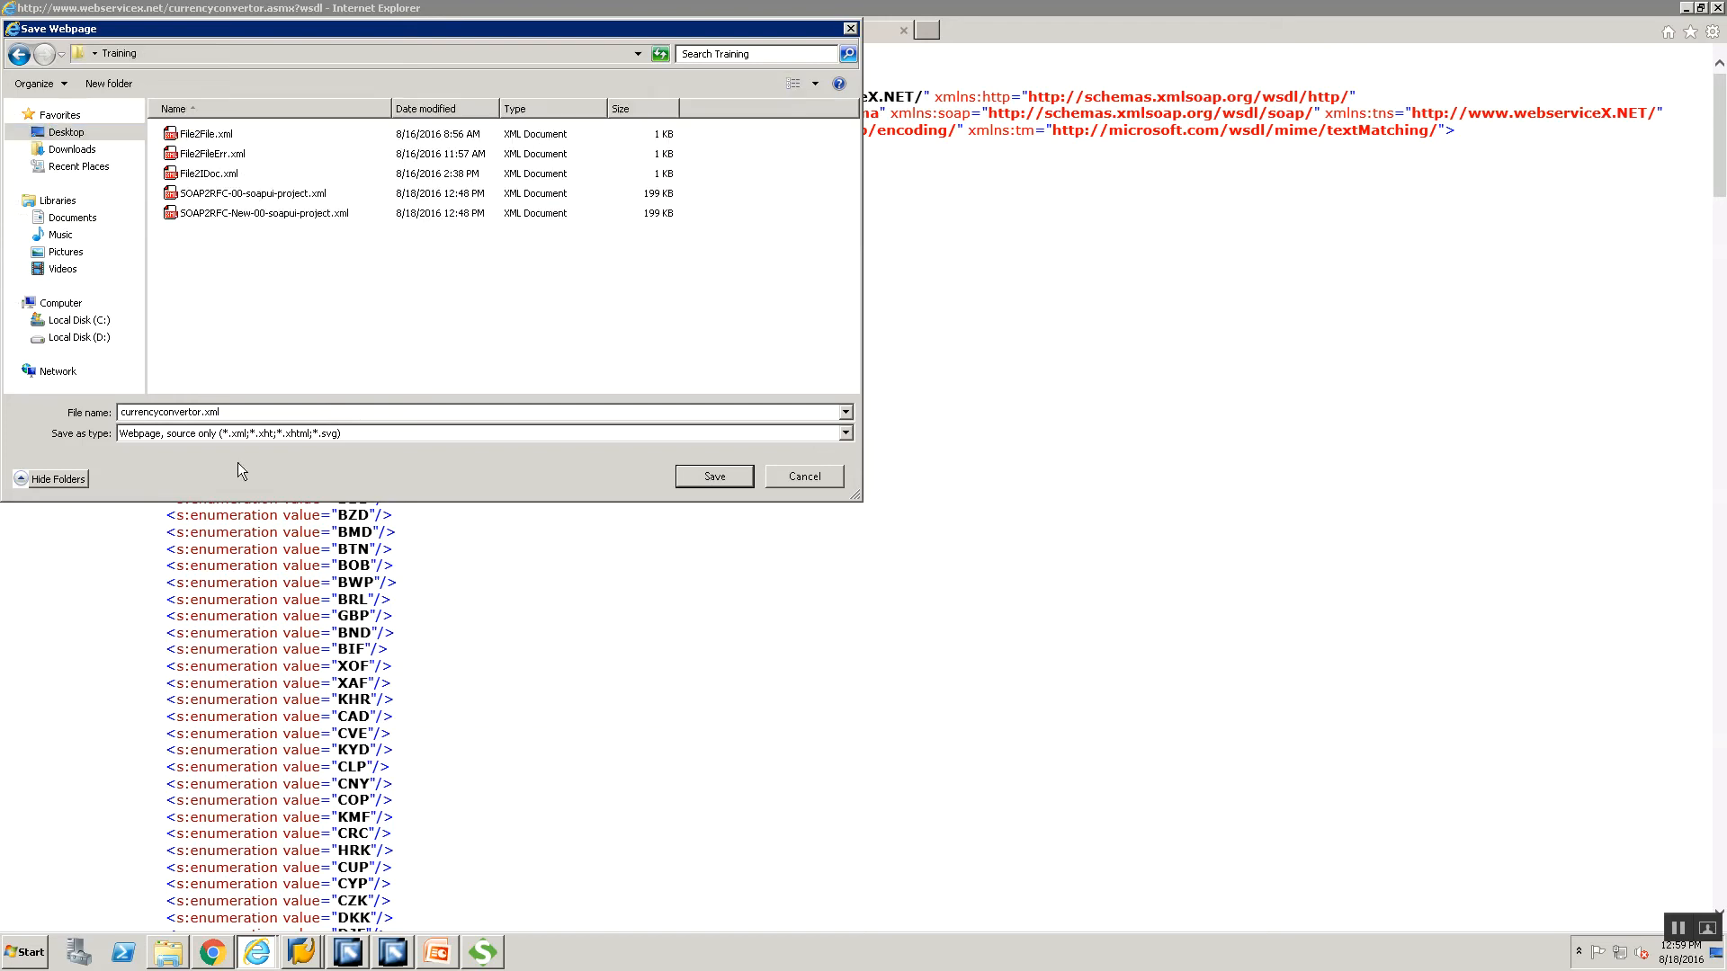
click(245, 416)
text(CurrencyConvertor.wsdl")
key(Return)
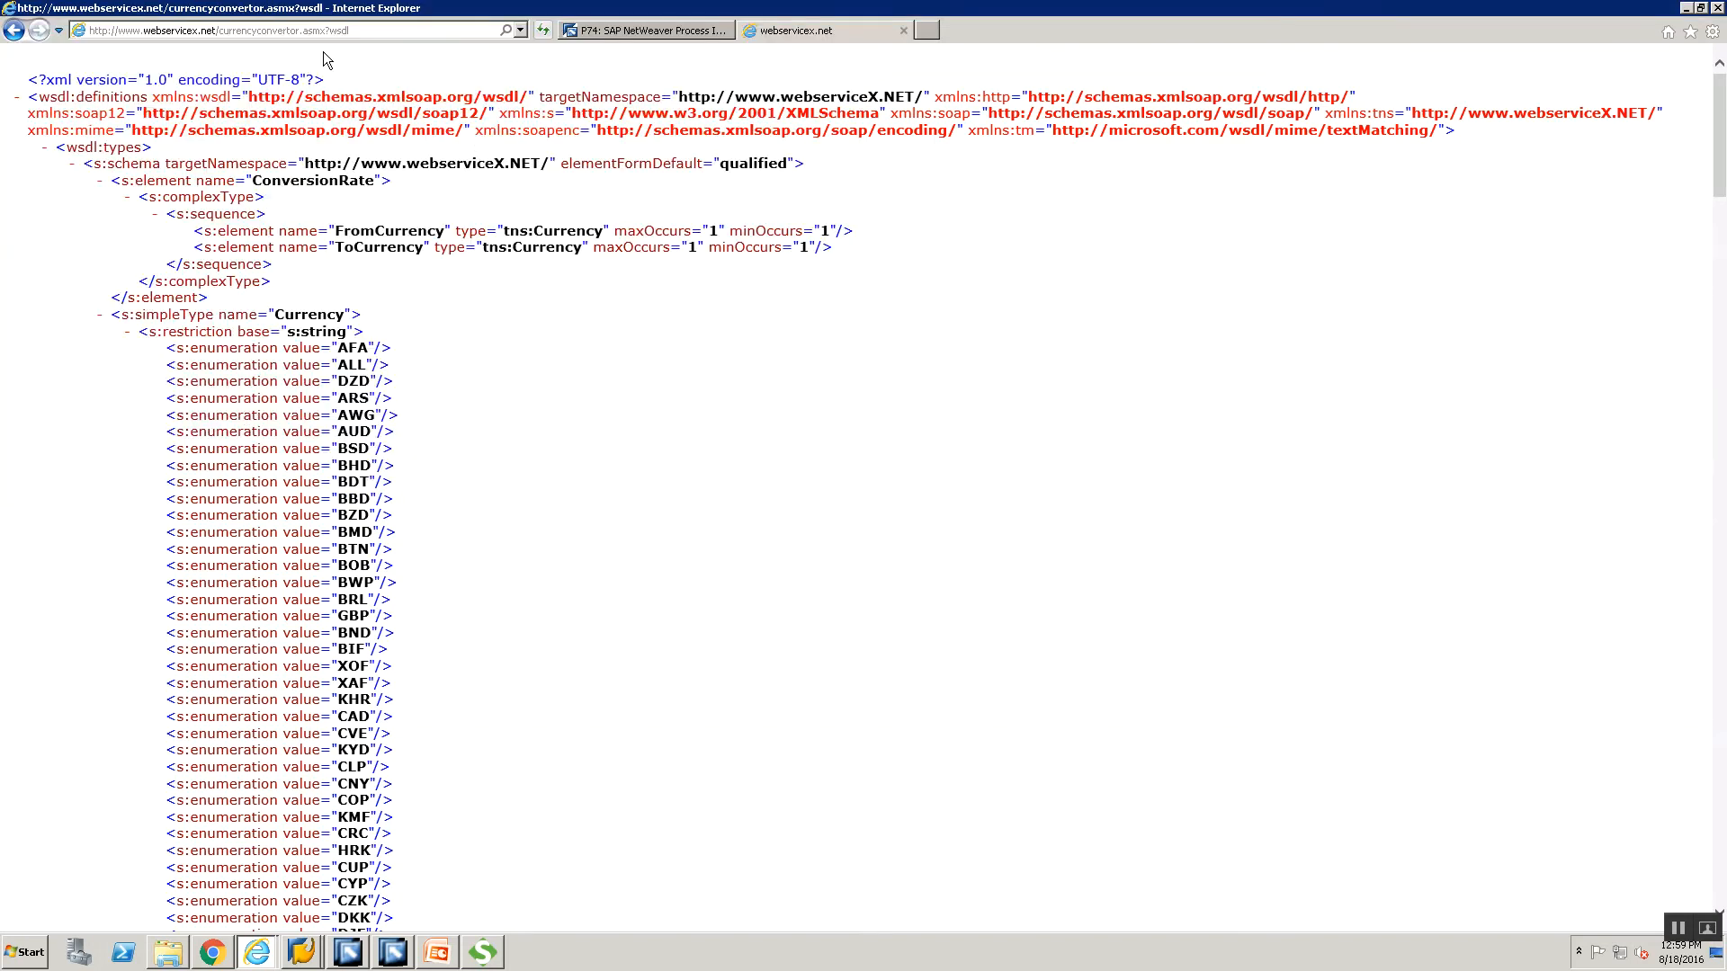
Reopen the Save as dialog and cancel it without saving.
key(alt+f)
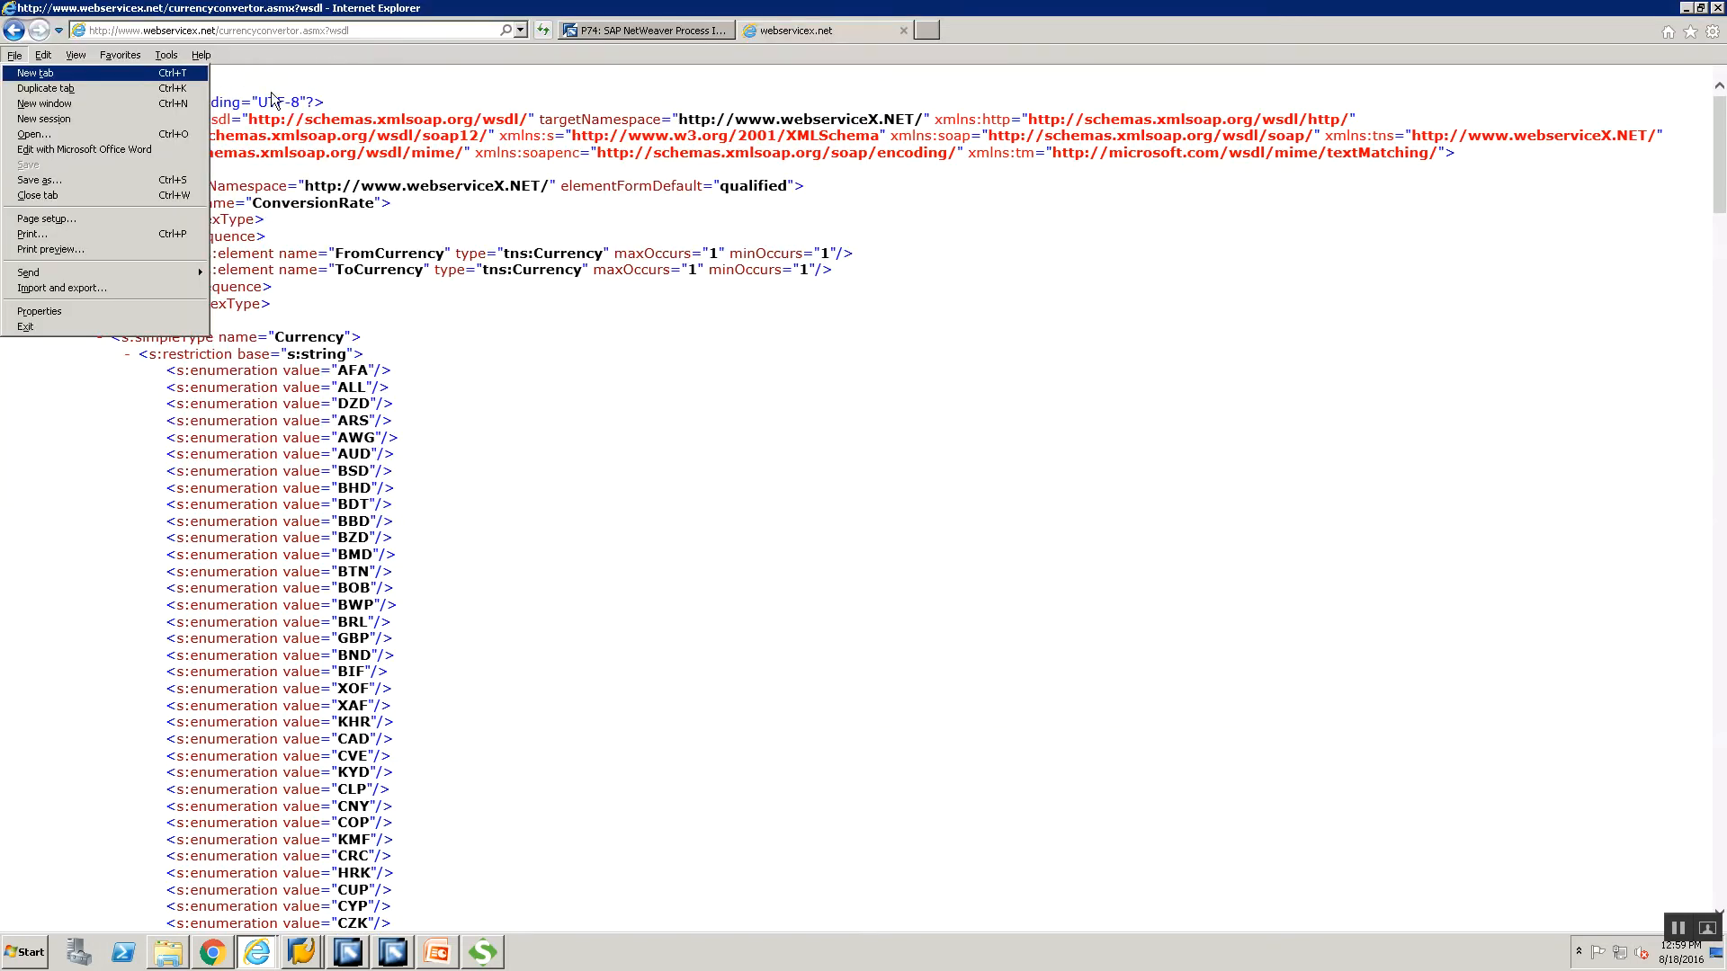
click(108, 181)
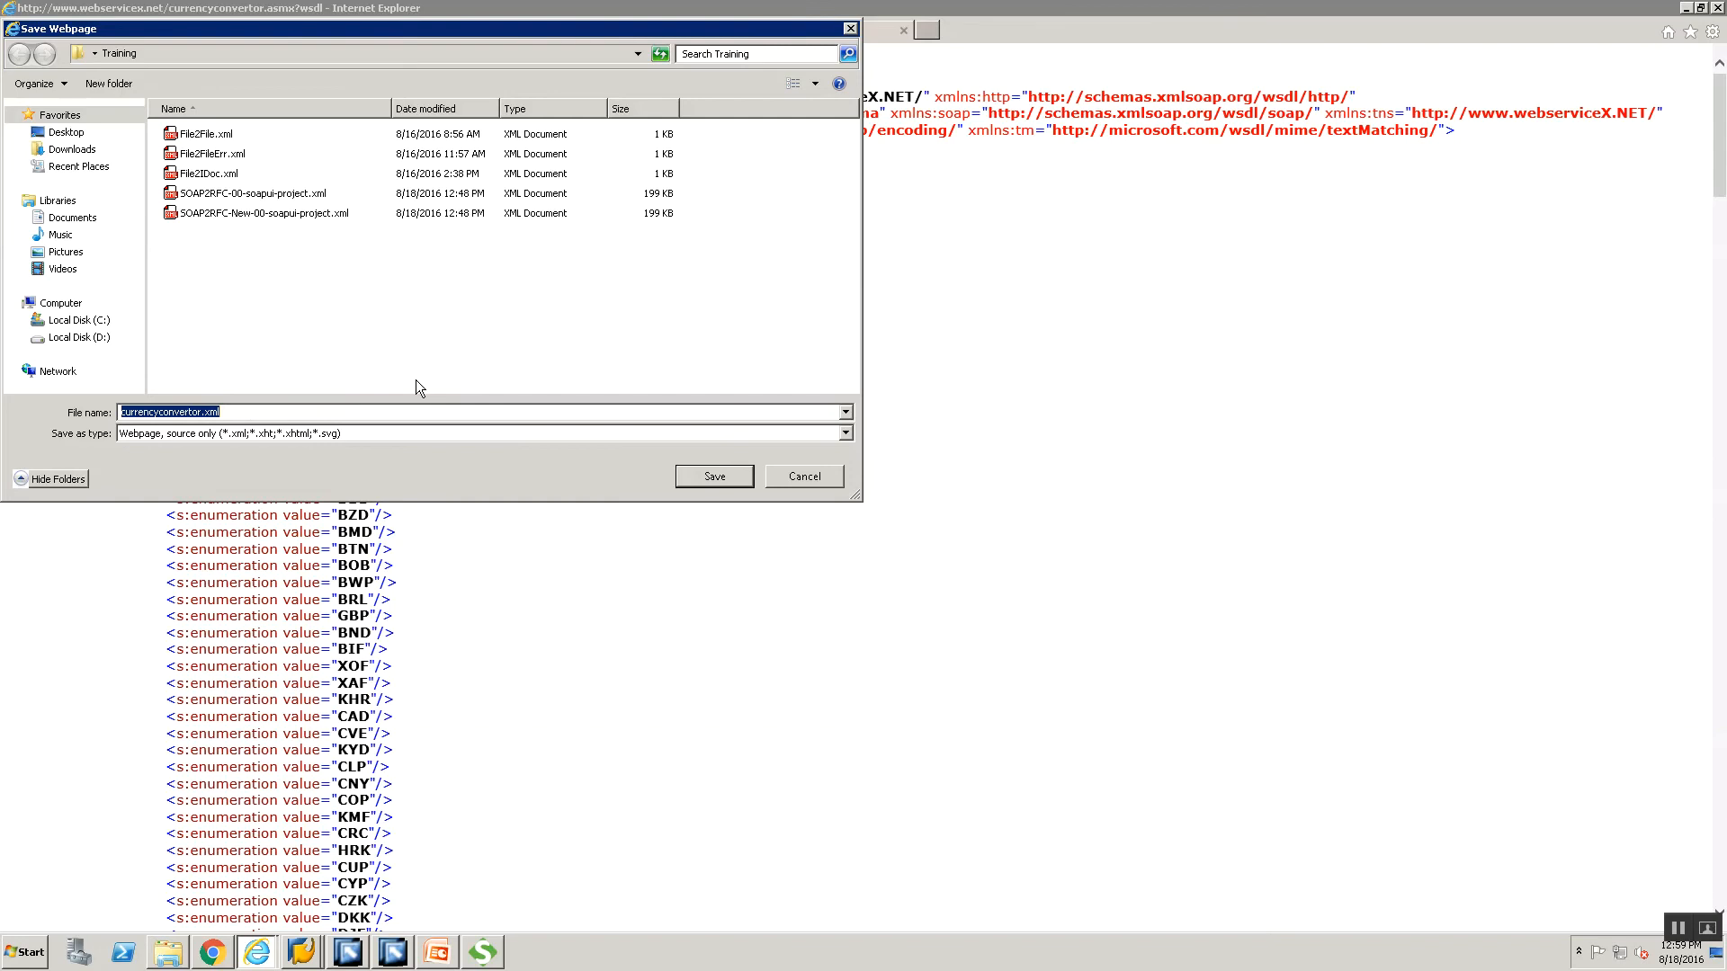
click(714, 475)
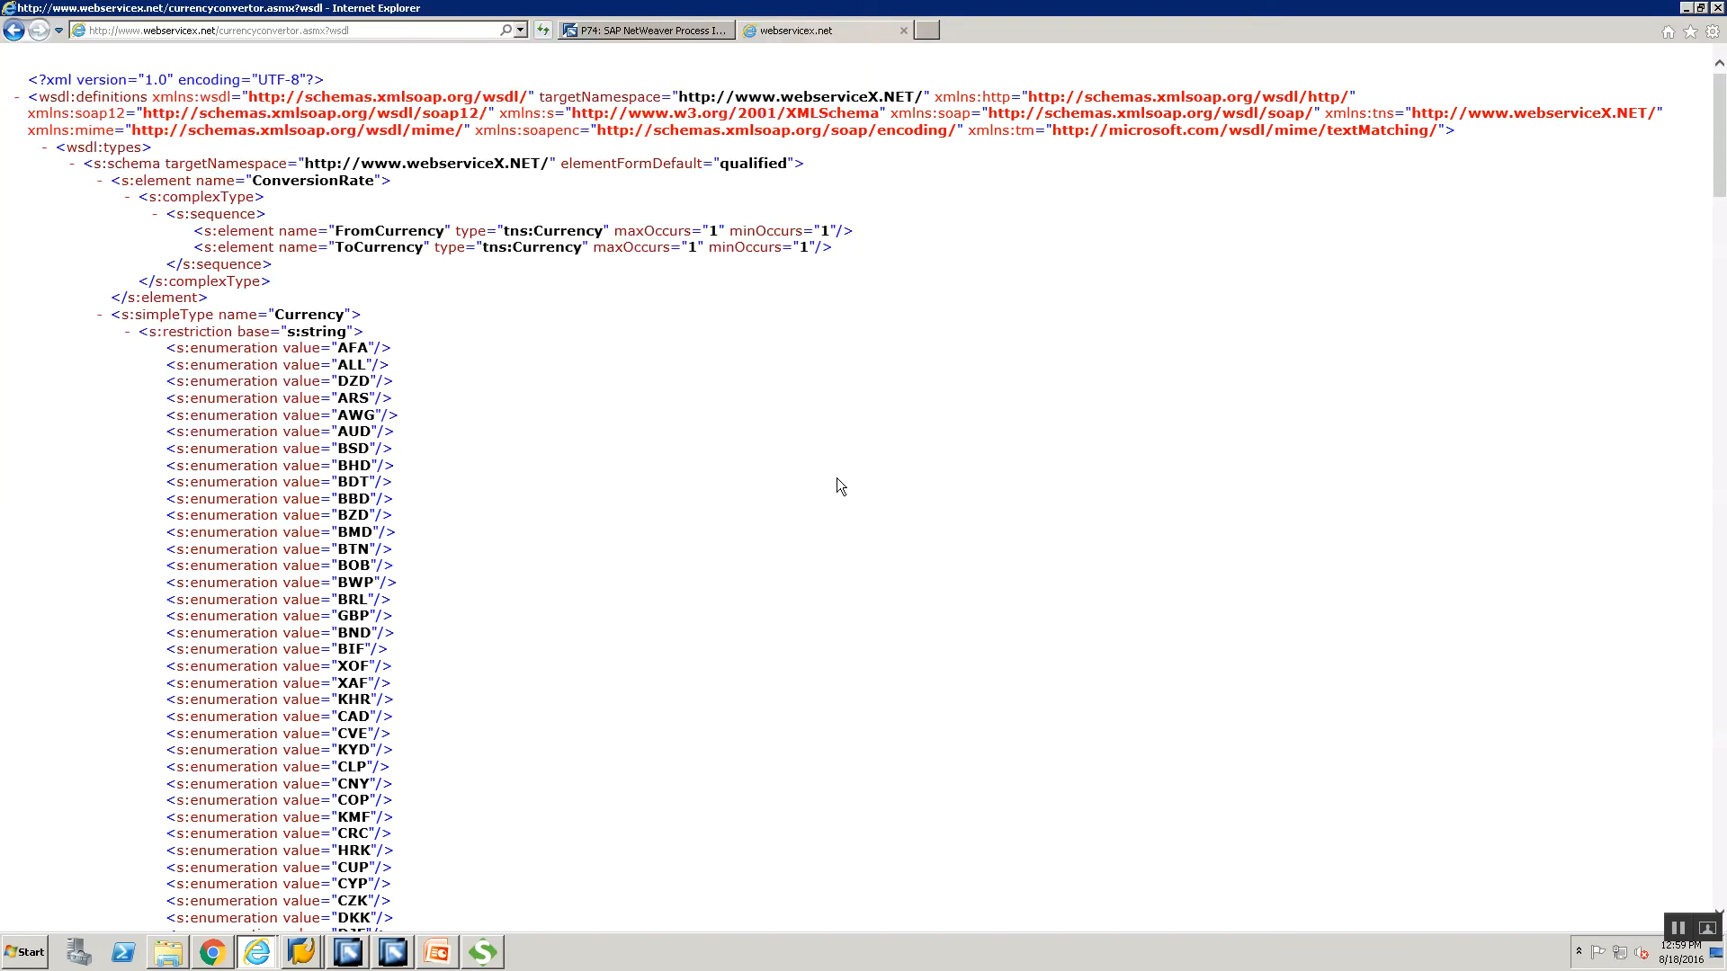
mouse_move(407, 955)
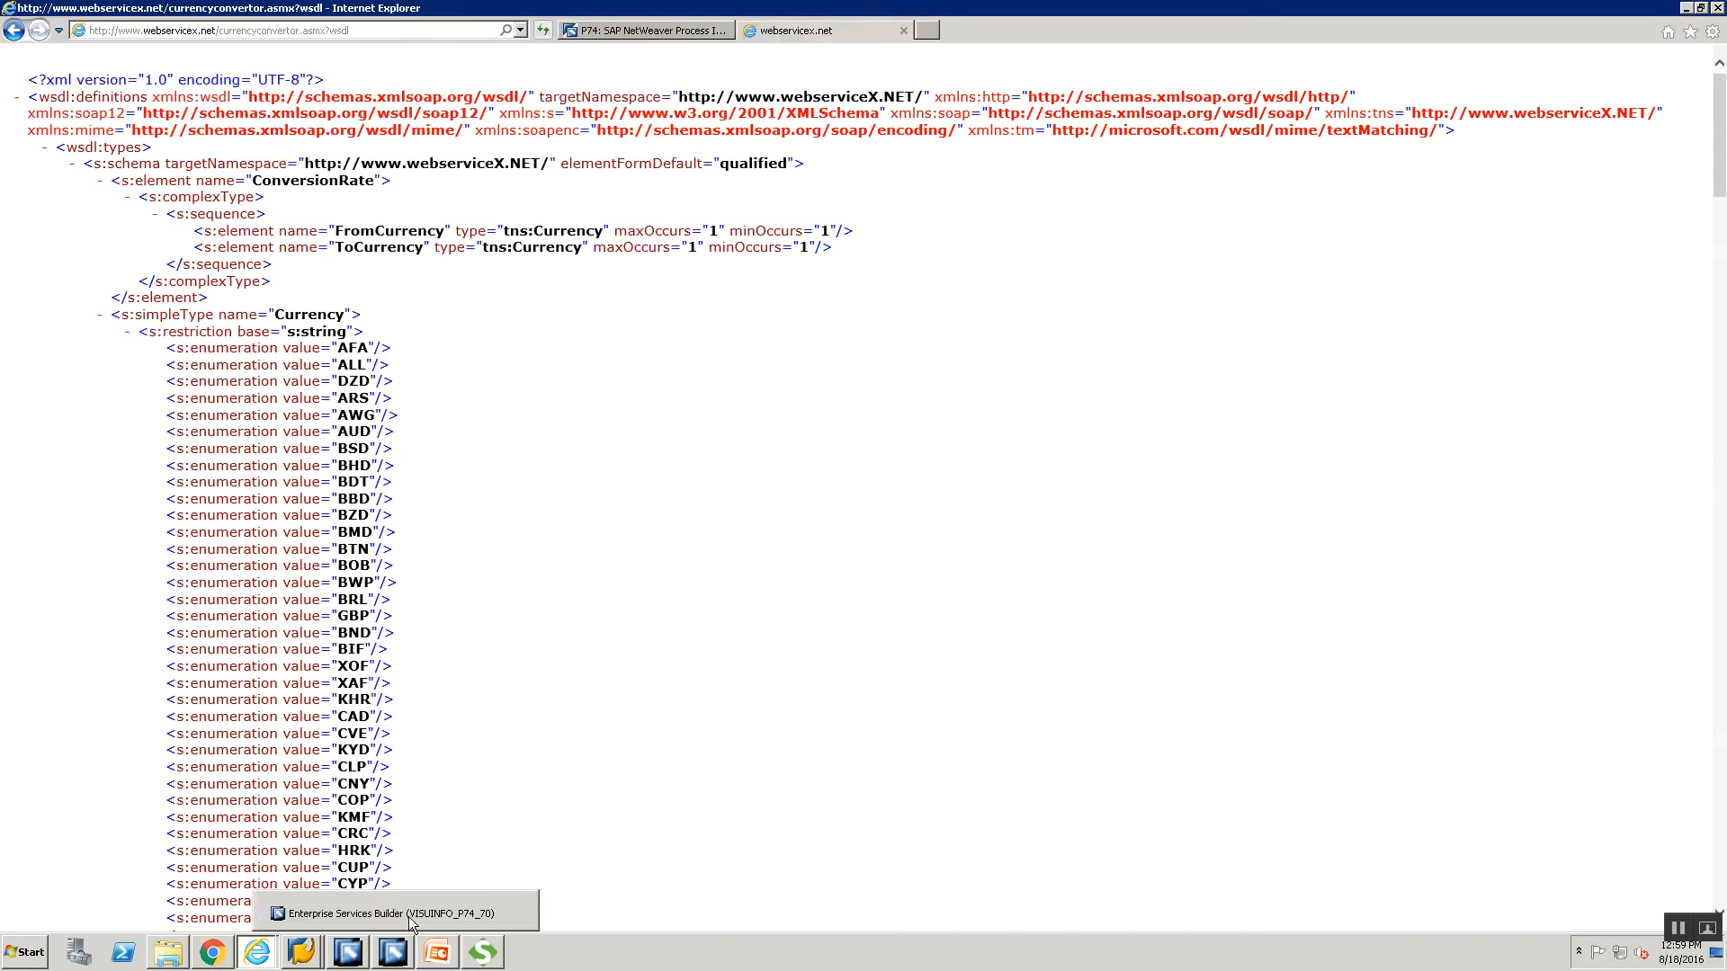
click(408, 914)
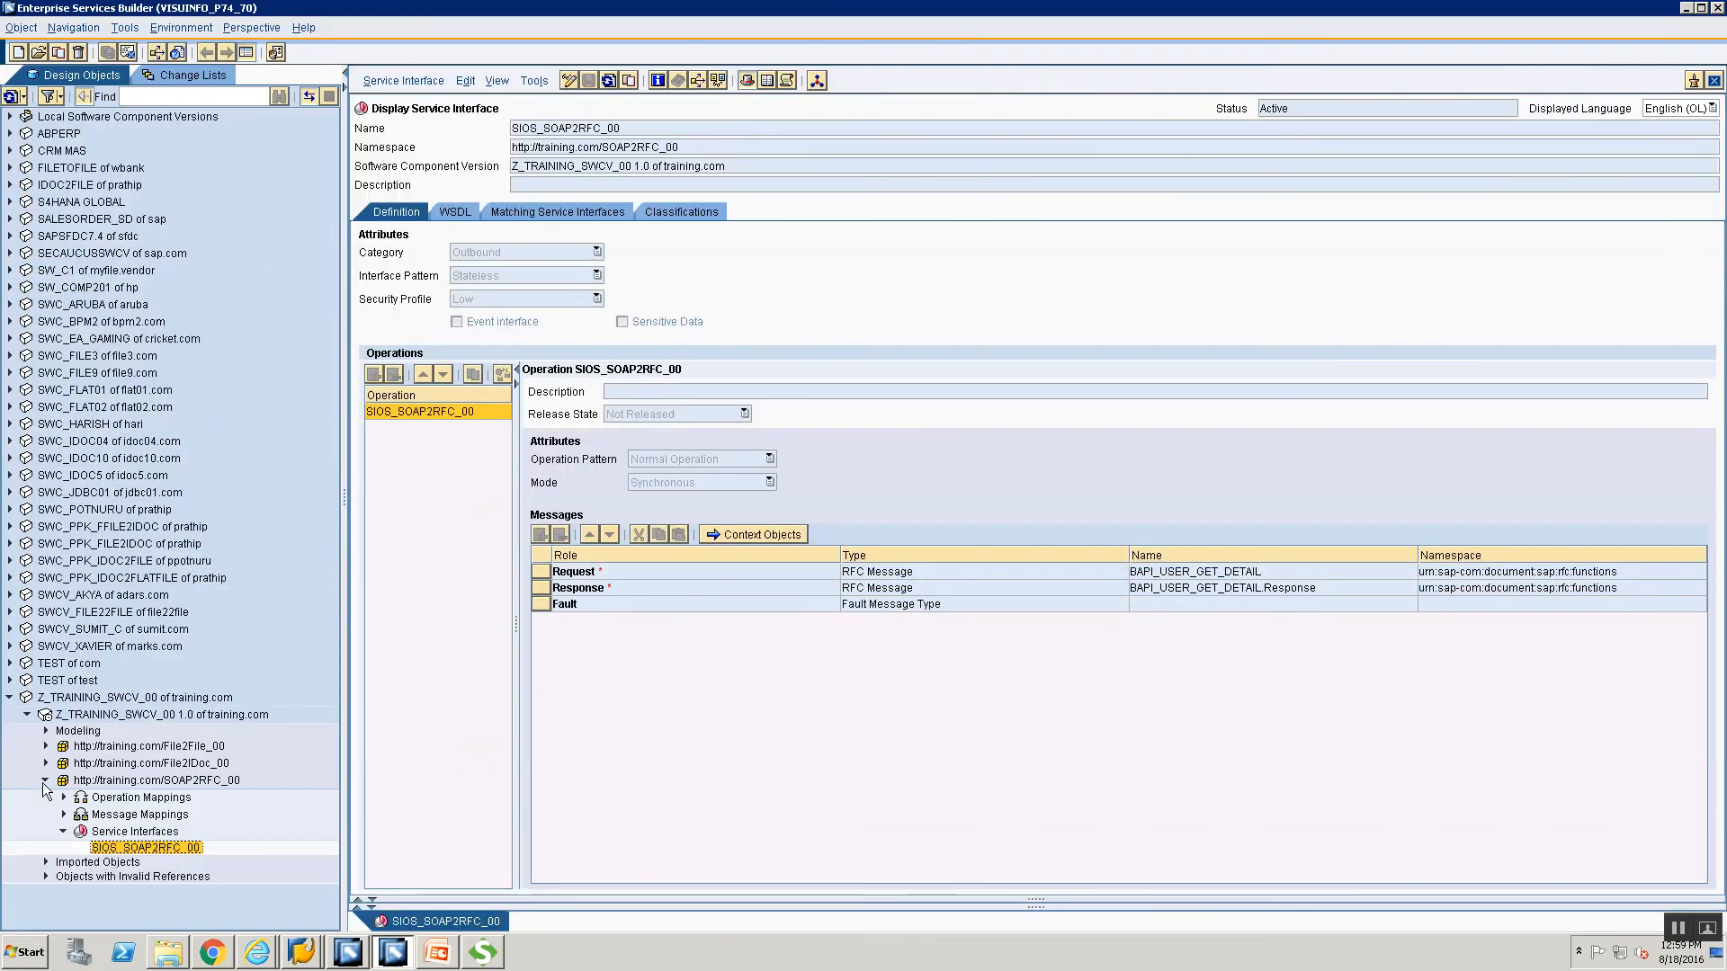
click(45, 782)
click(1714, 81)
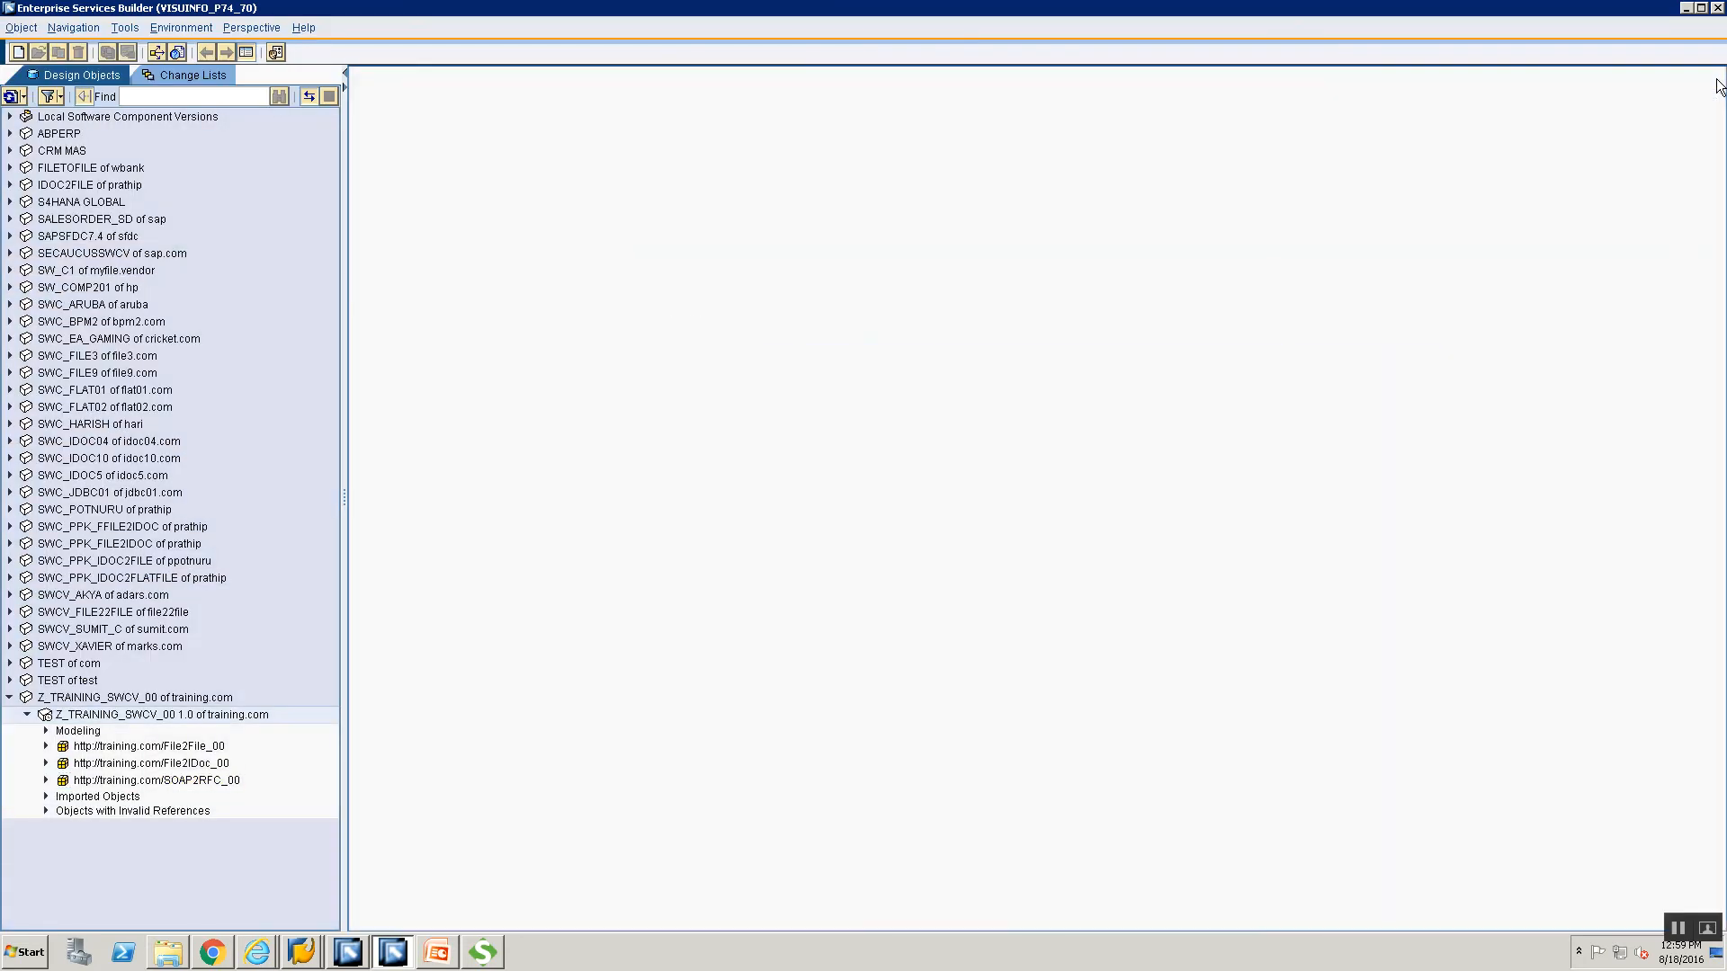
click(129, 748)
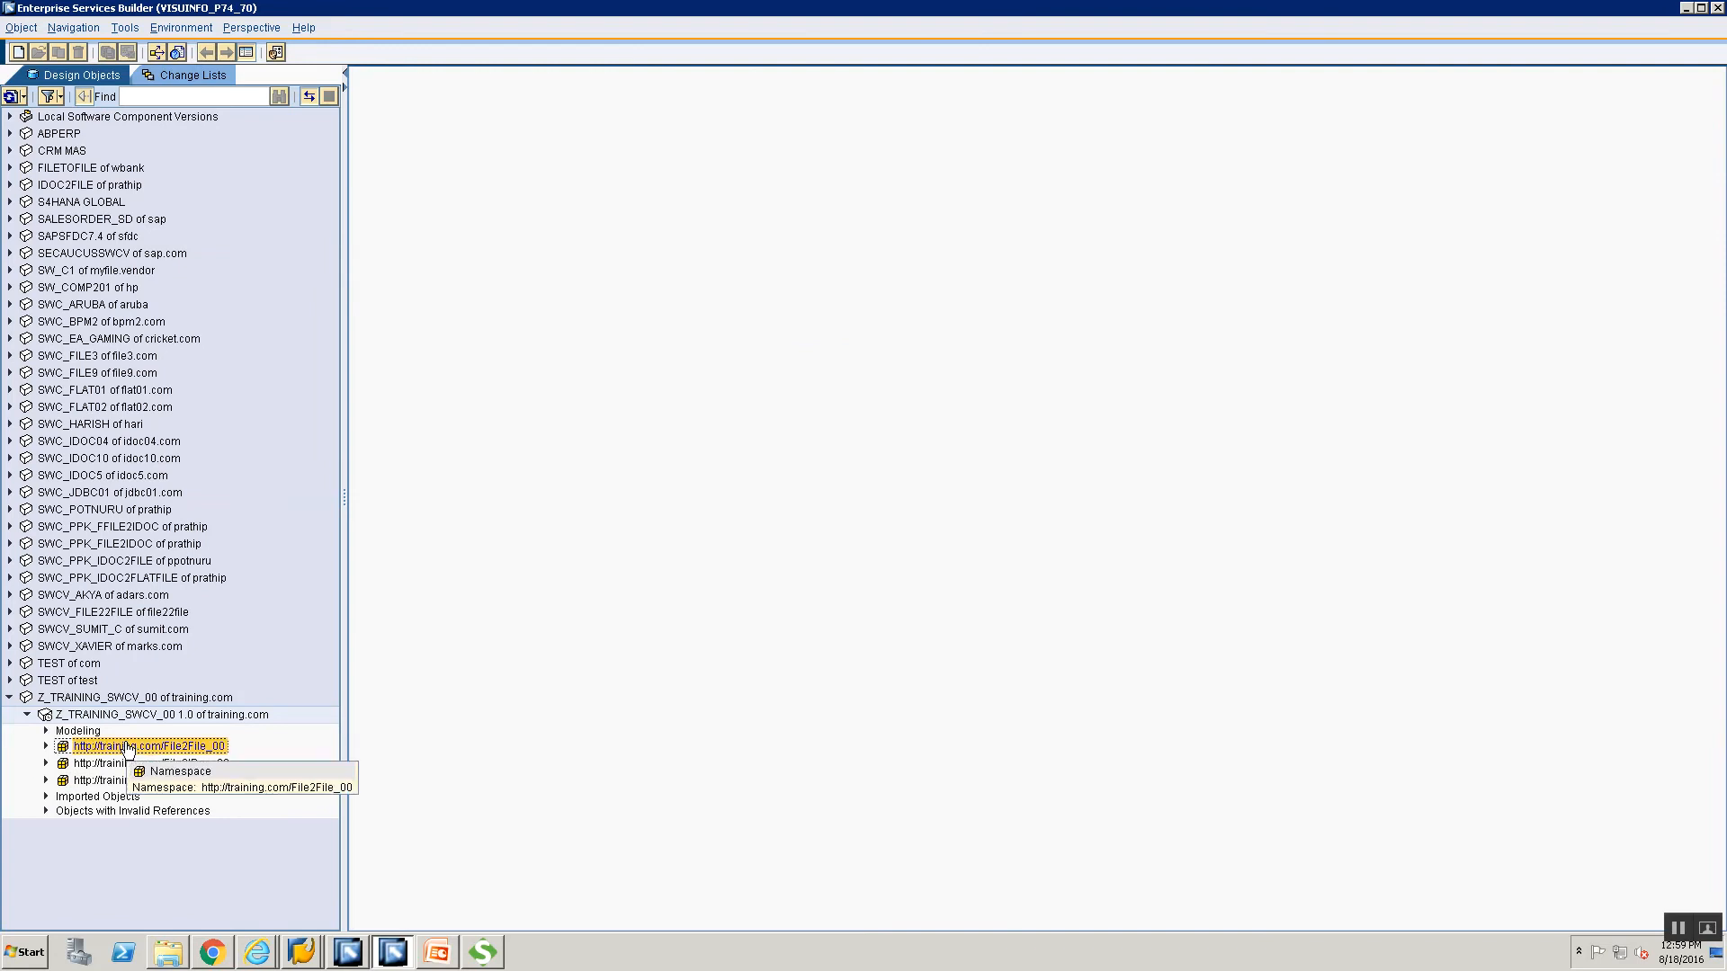
right_click(127, 748)
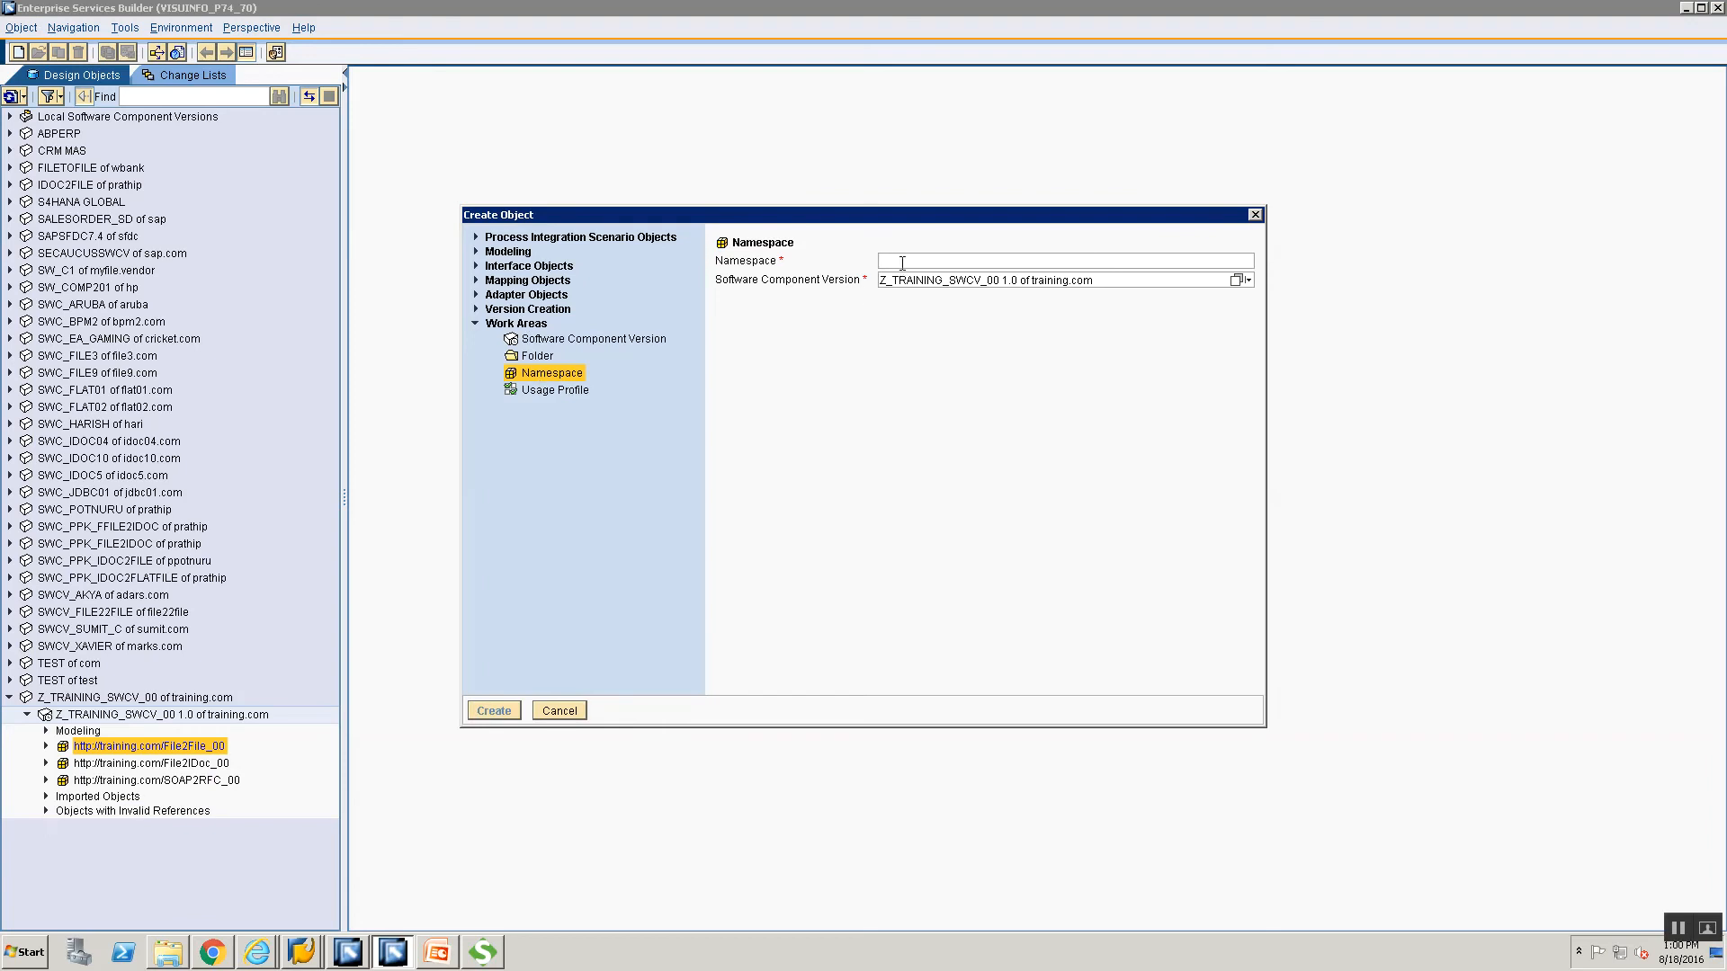
text(h)
text(ttp://trainin)
text(g.com/)
text(SOAp)
key(BackSpace)
key(BackSpace)
key(BackSpace)
key(BackSpace)
text(HTT)
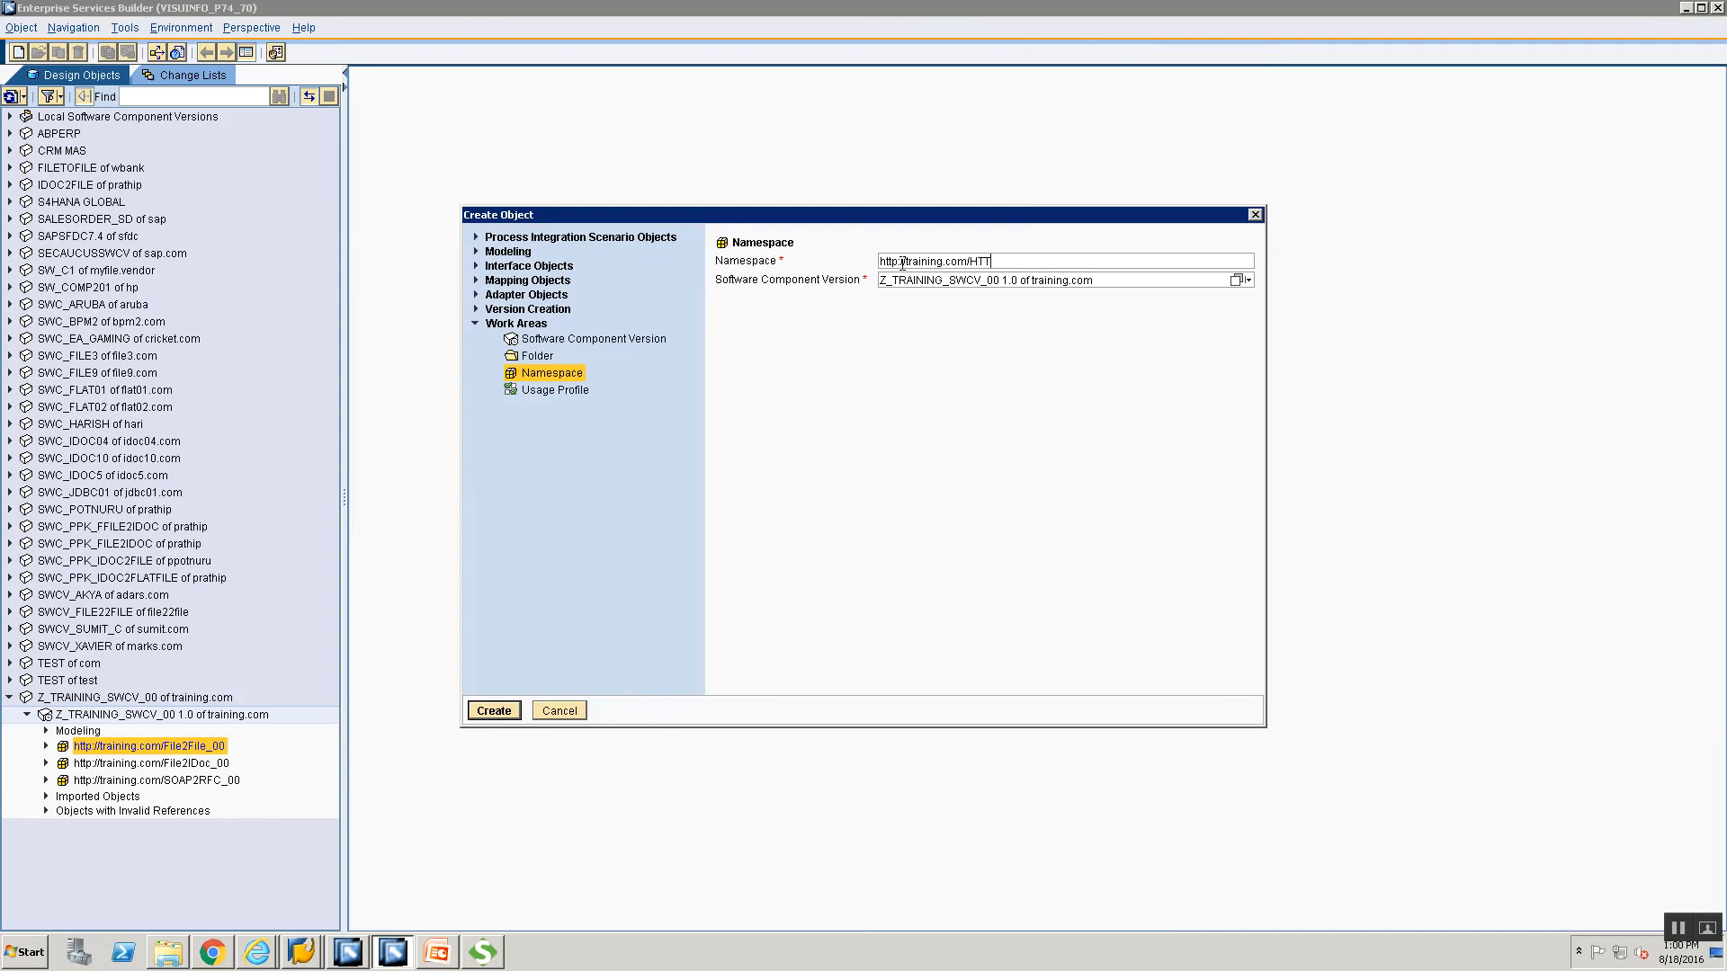
text(P2RFC_0)
text(0)
key(BackSpace)
key(BackSpace)
text(SOAP)
click(479, 712)
Describe the namespace as 'Namespace for HTTP 2 SOAP Scenario', save, and close the editor.
click(1111, 280)
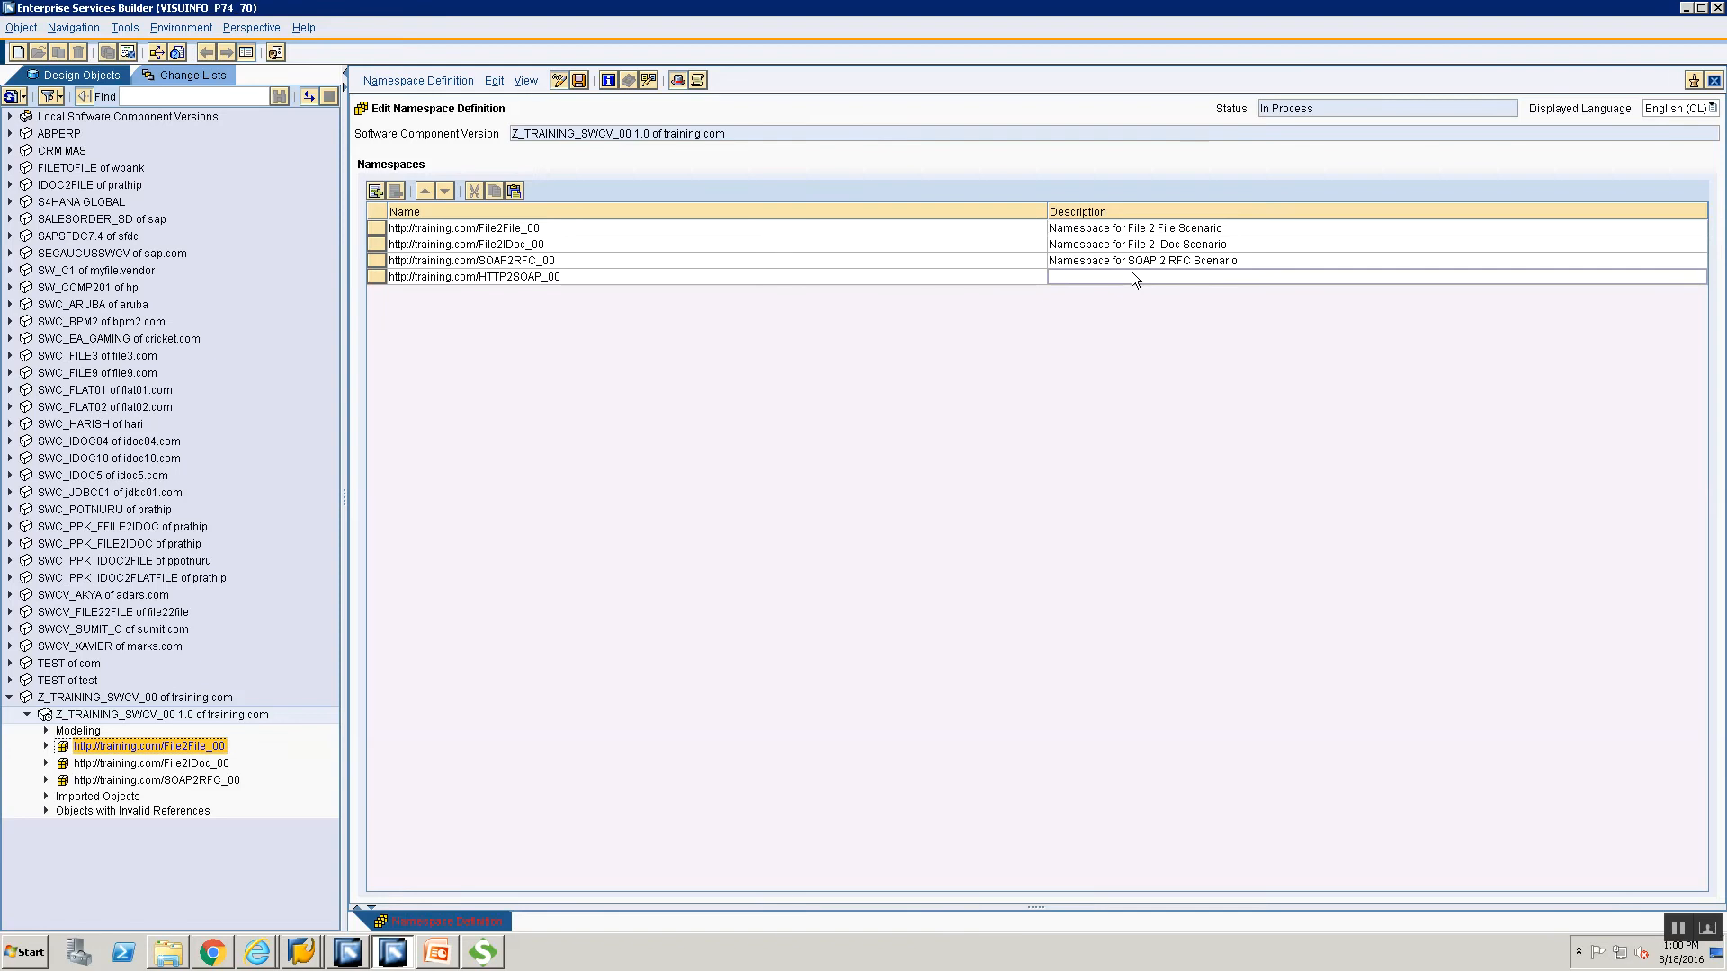
click(1131, 275)
text(Names)
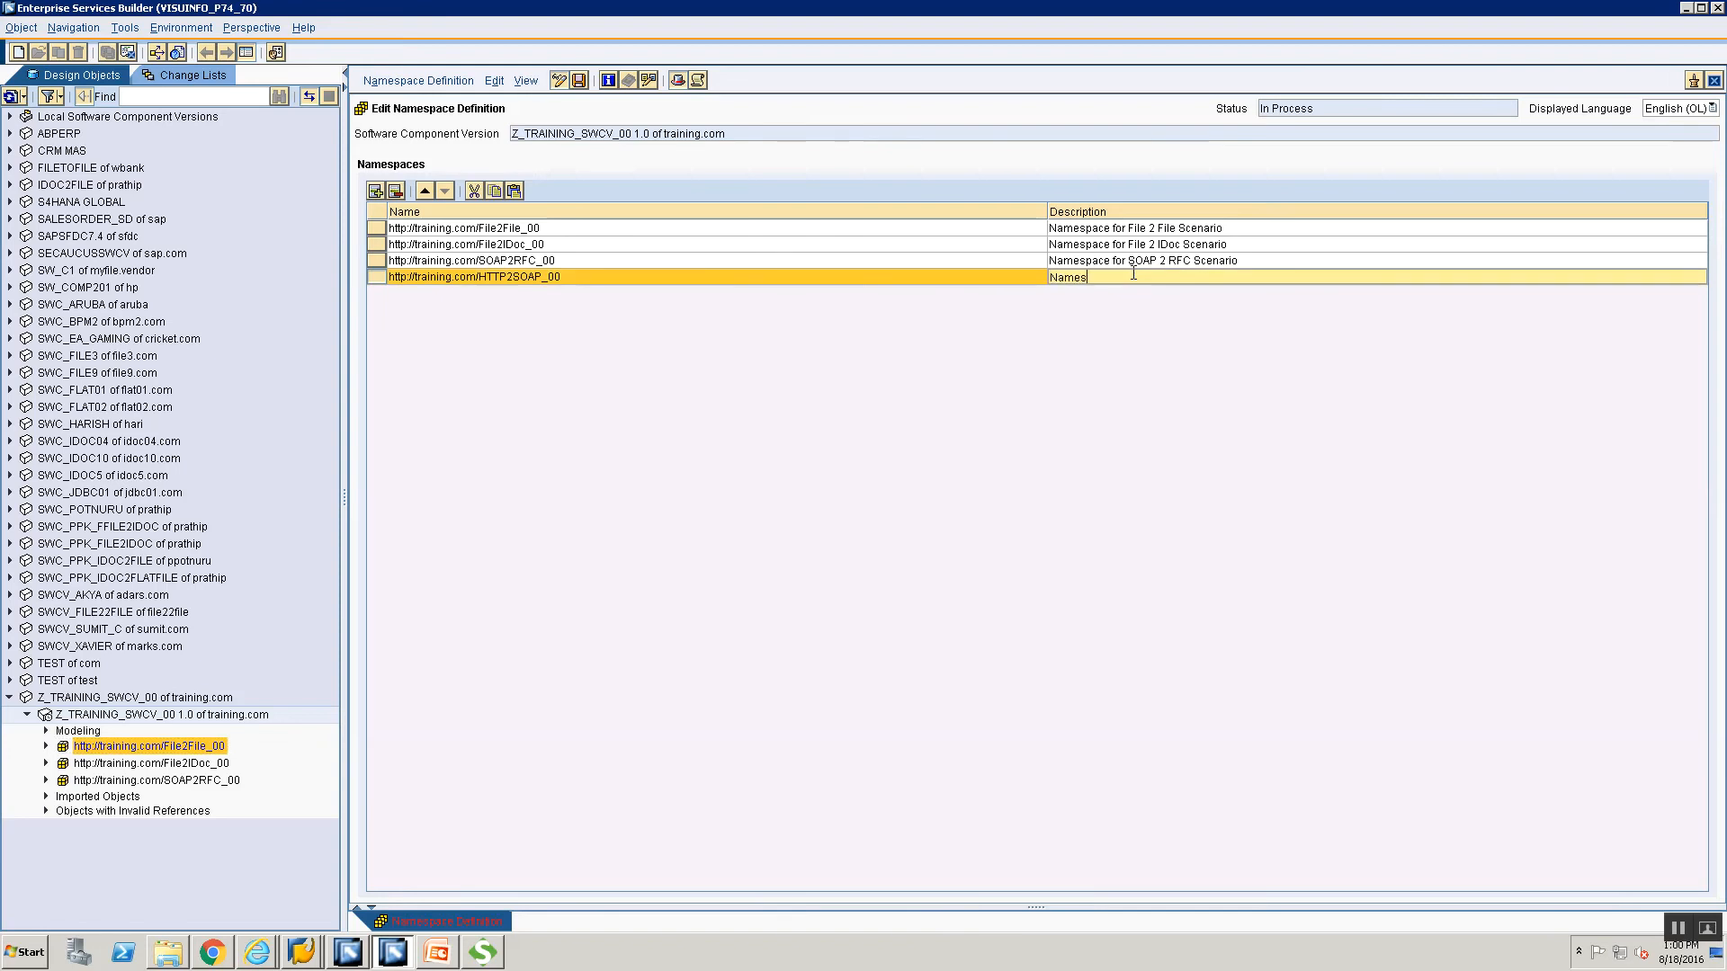
text(pace for HTTP 2 SOAP Scenario)
key(ctrl+s)
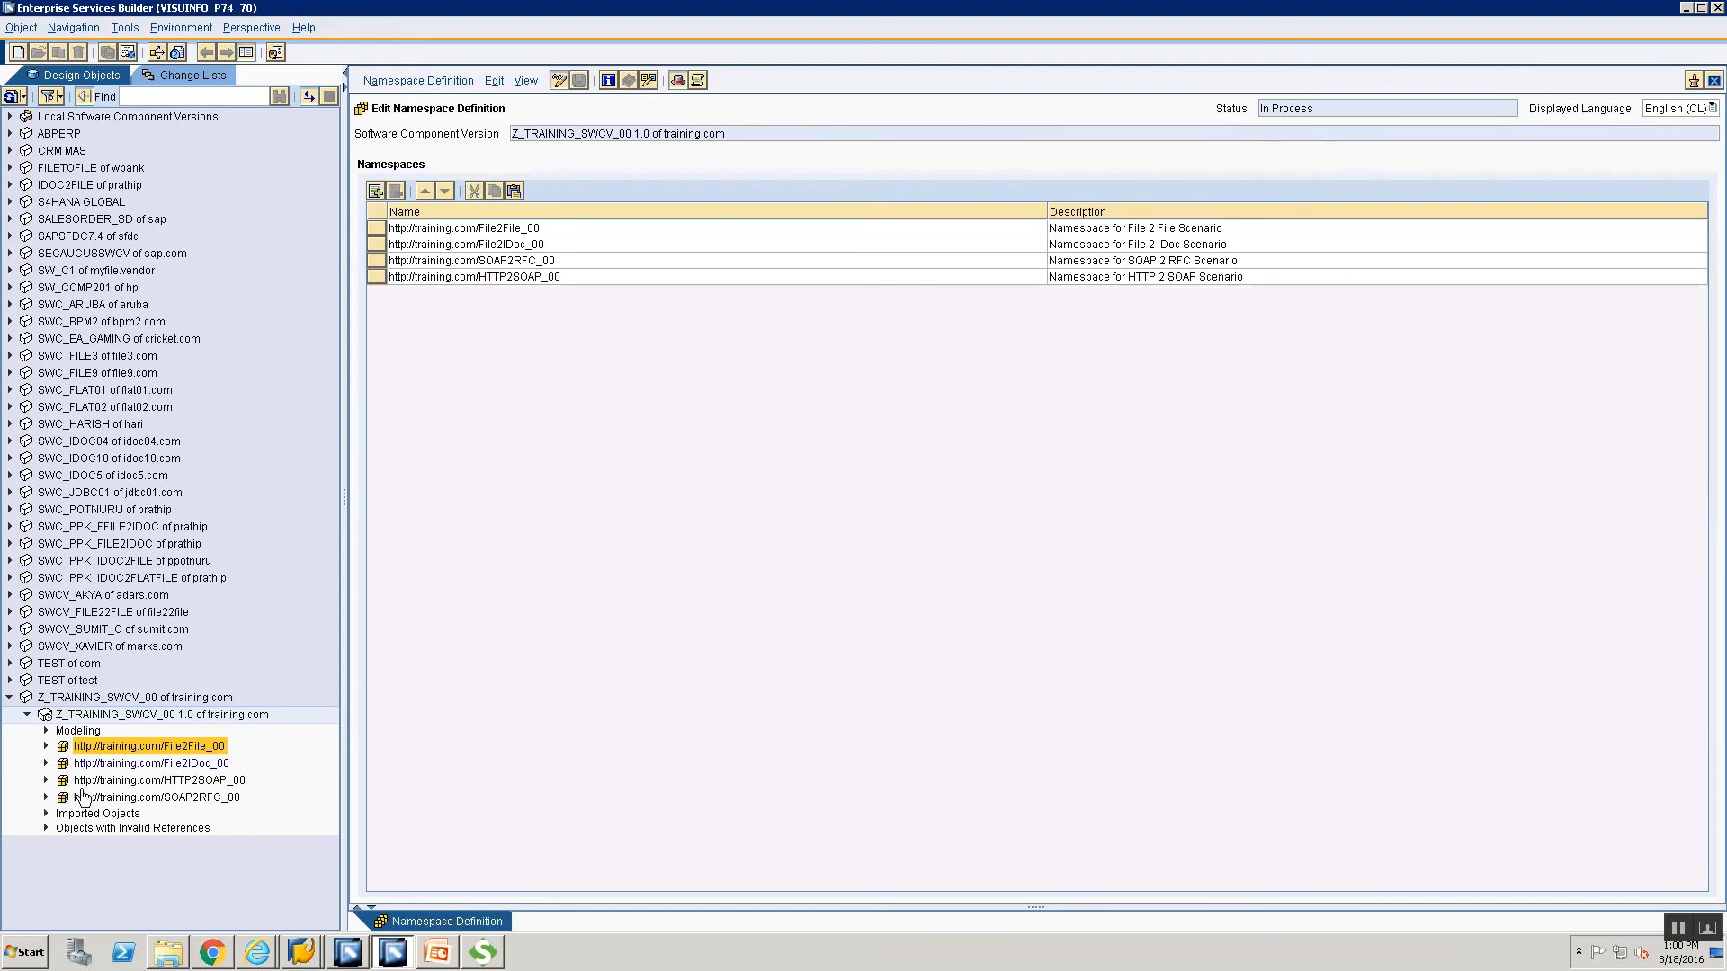
click(46, 797)
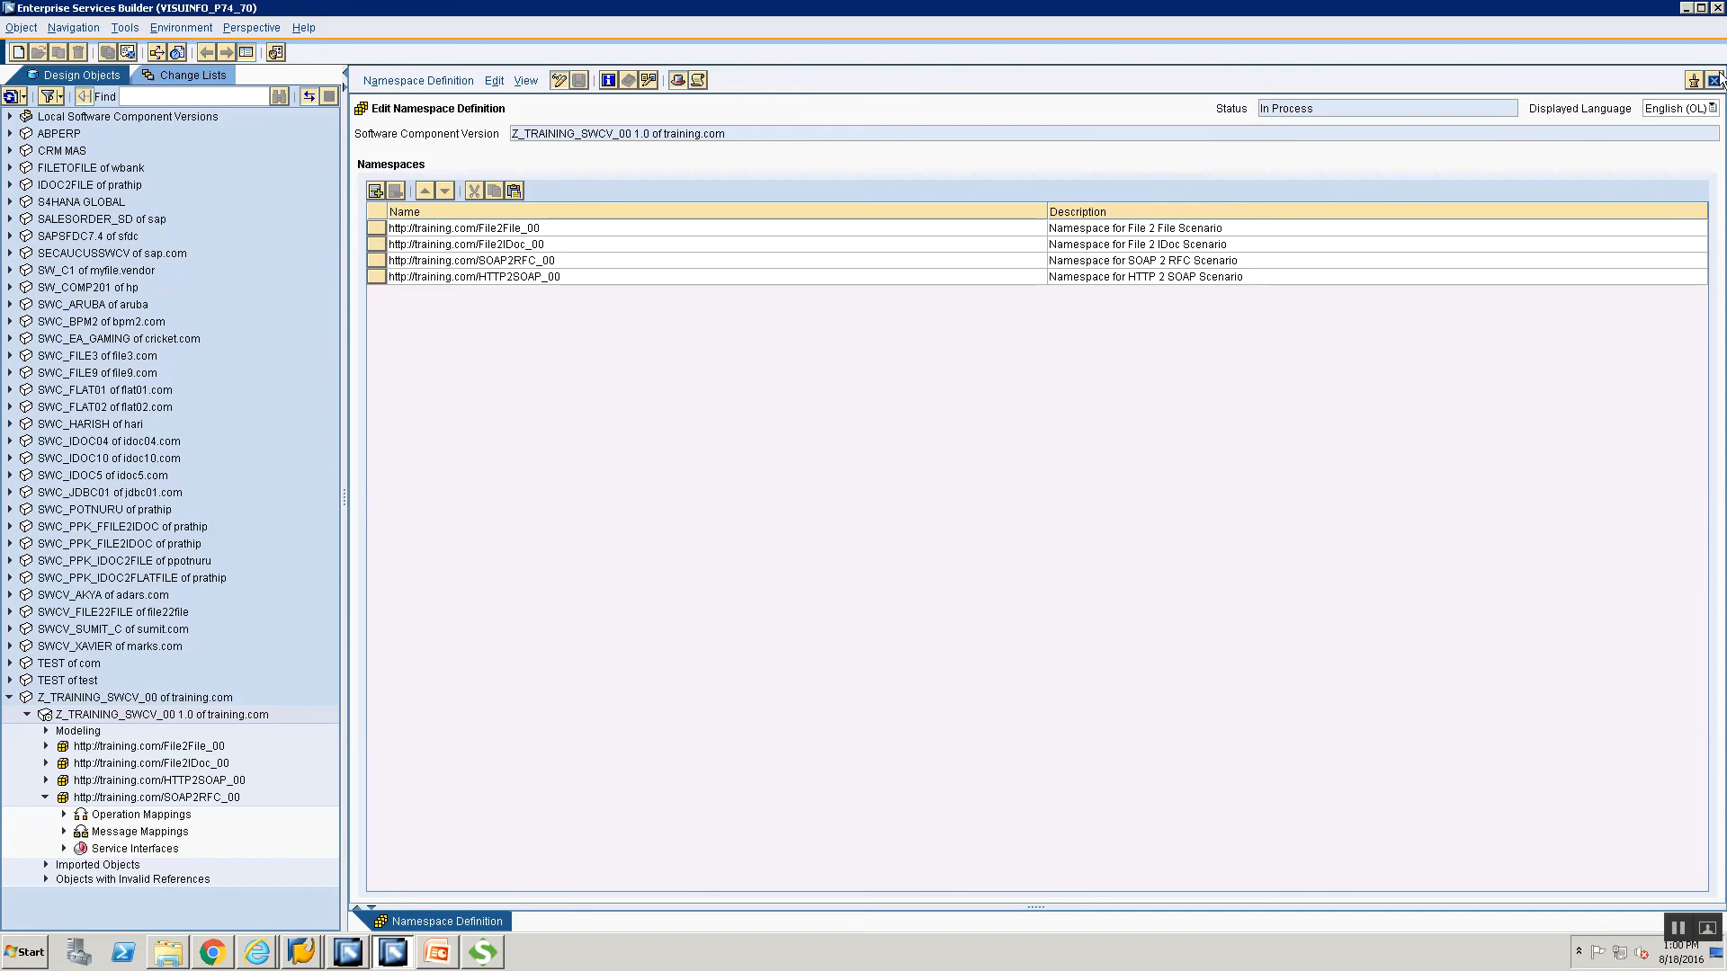
click(1714, 81)
click(46, 797)
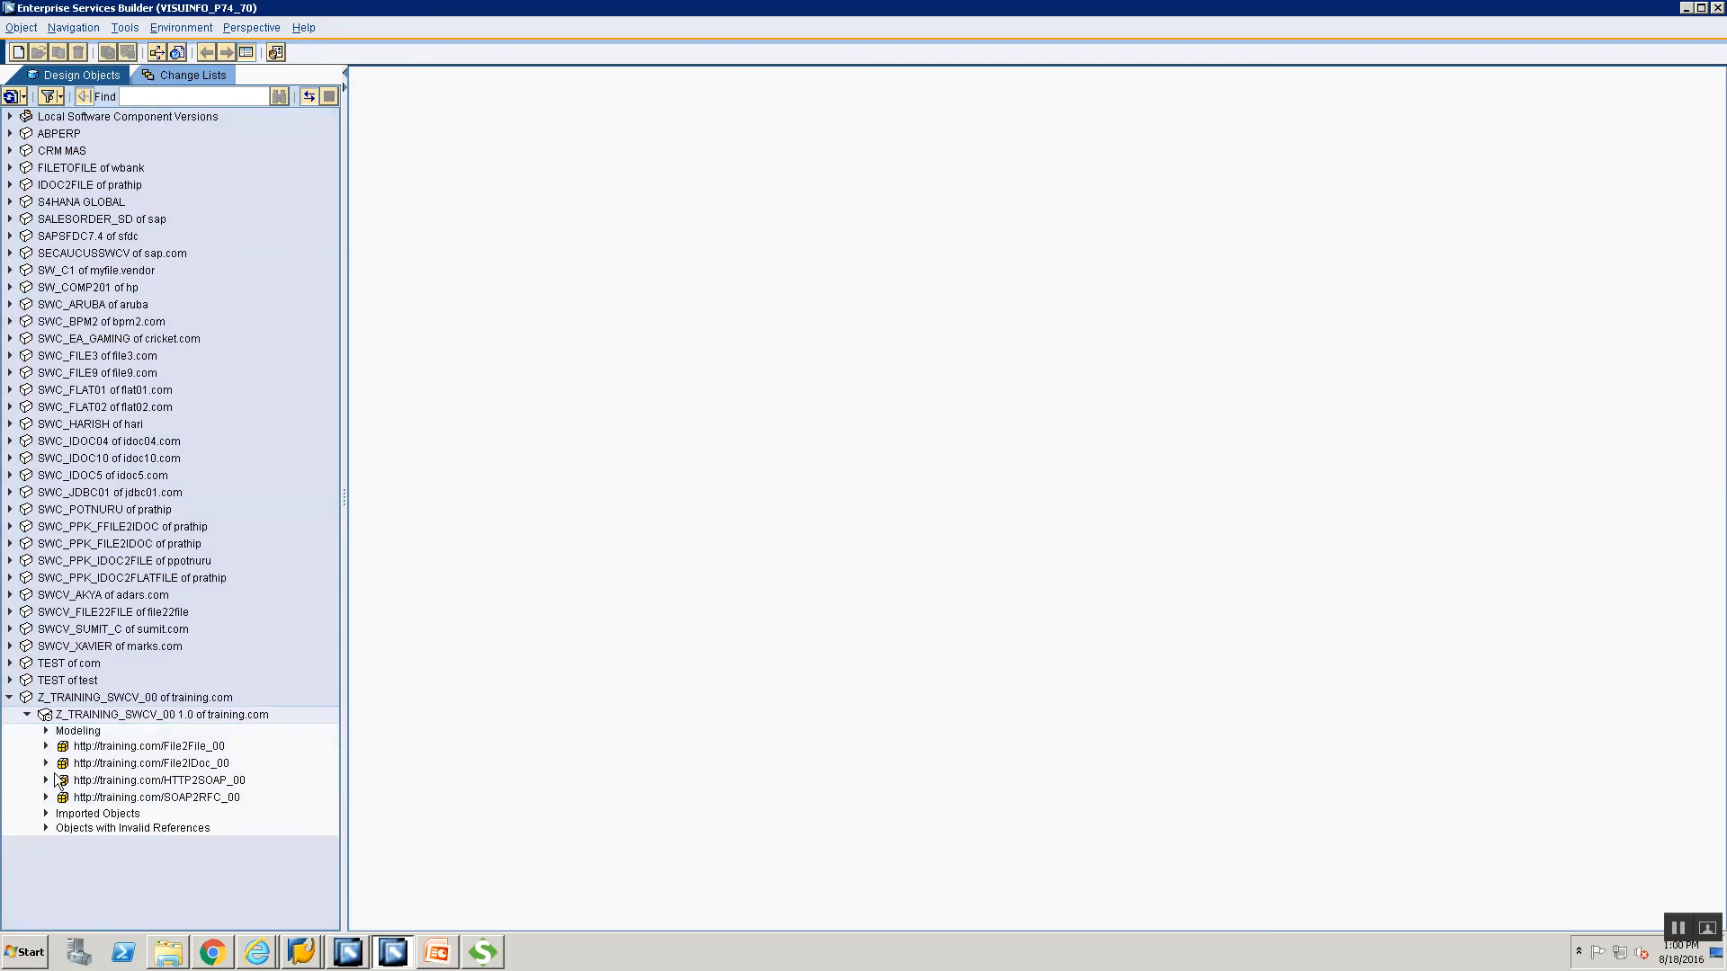
Create an External Definition named ED_CurrencyConvertor_WSDL under the HTTP2SOAP_00 namespace.
click(47, 780)
click(109, 781)
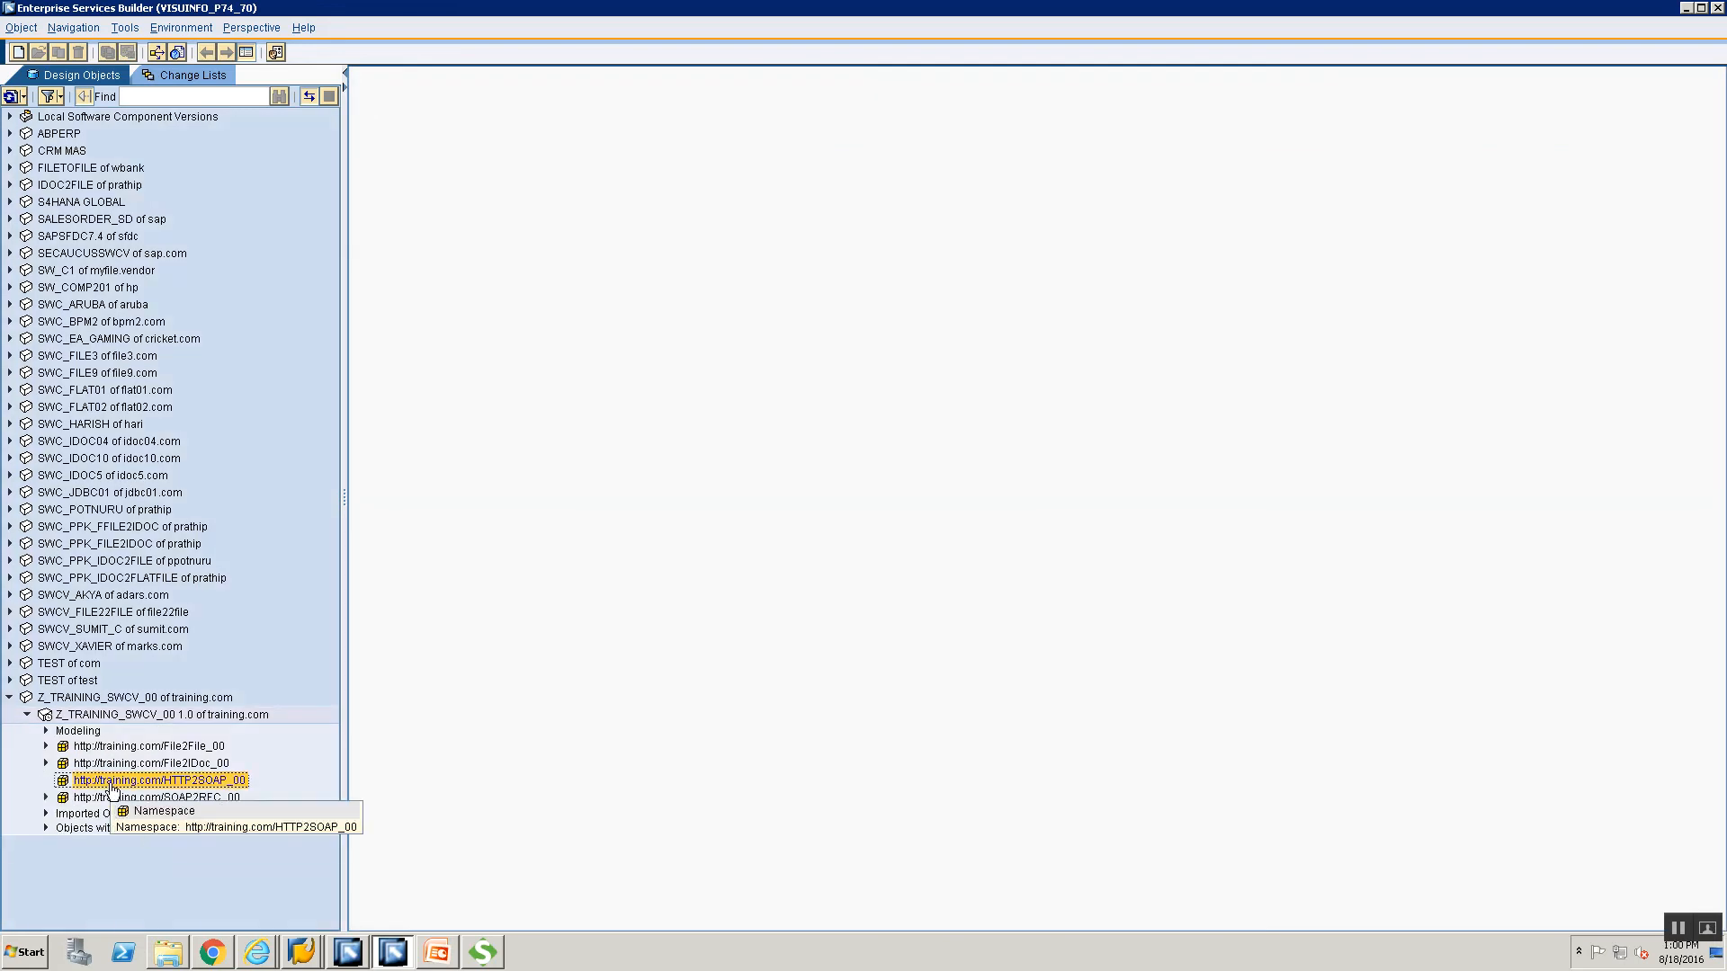
right_click(112, 789)
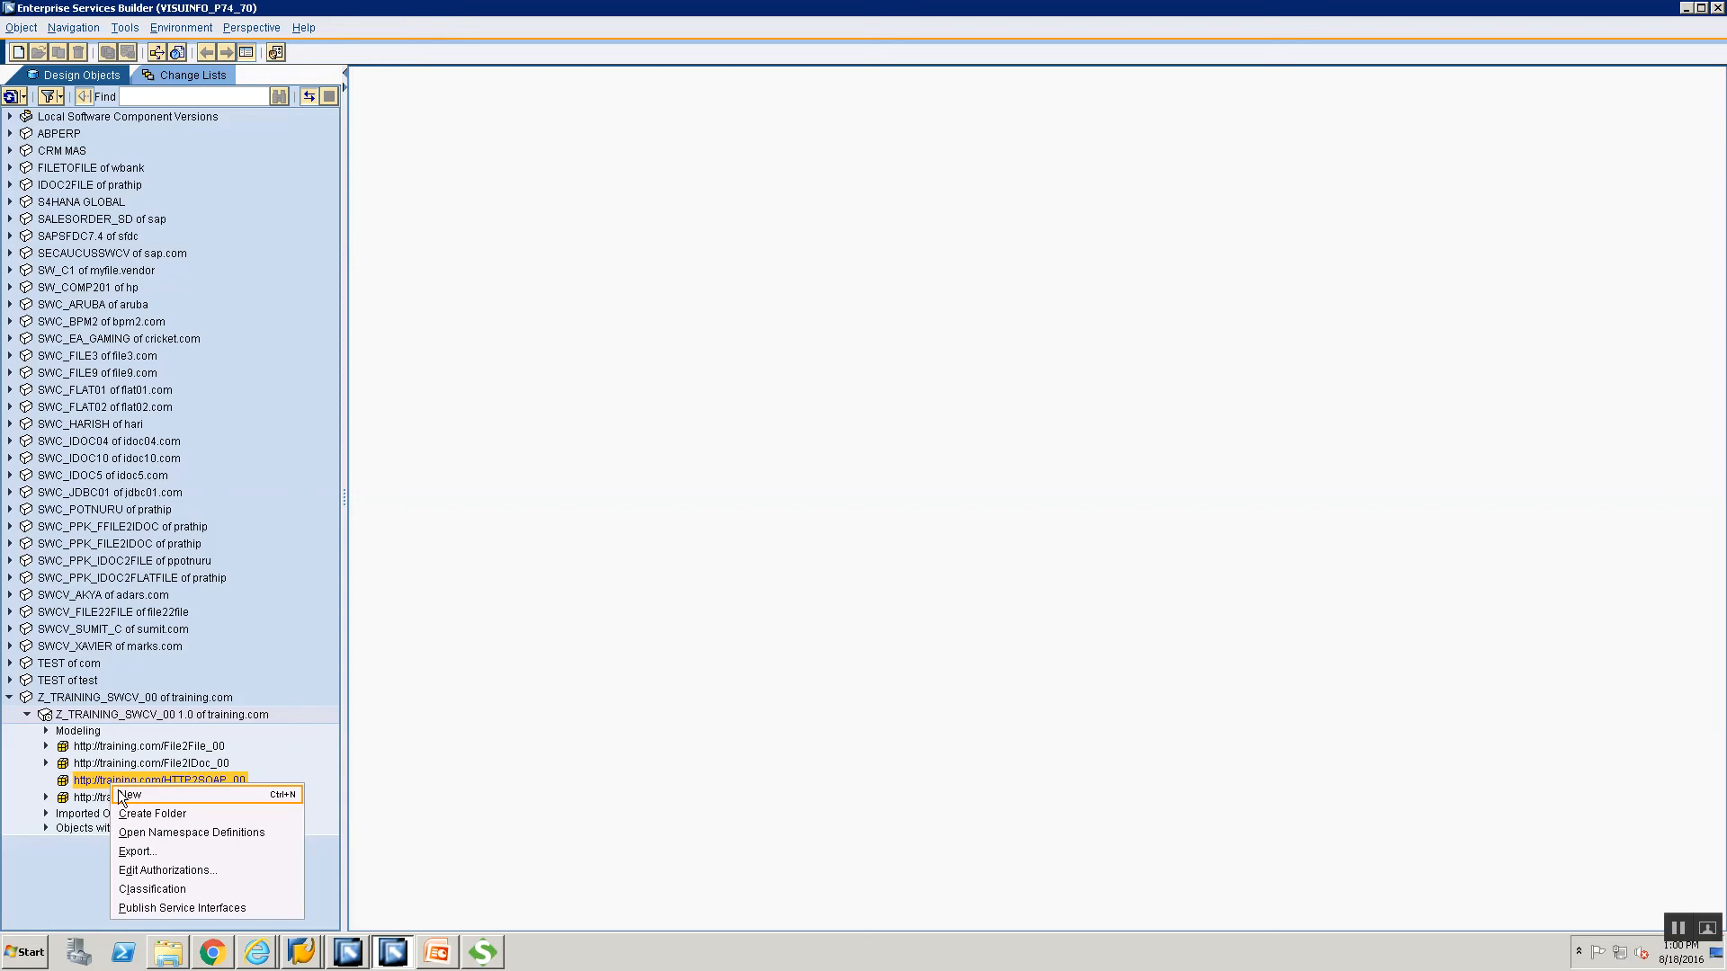
click(123, 795)
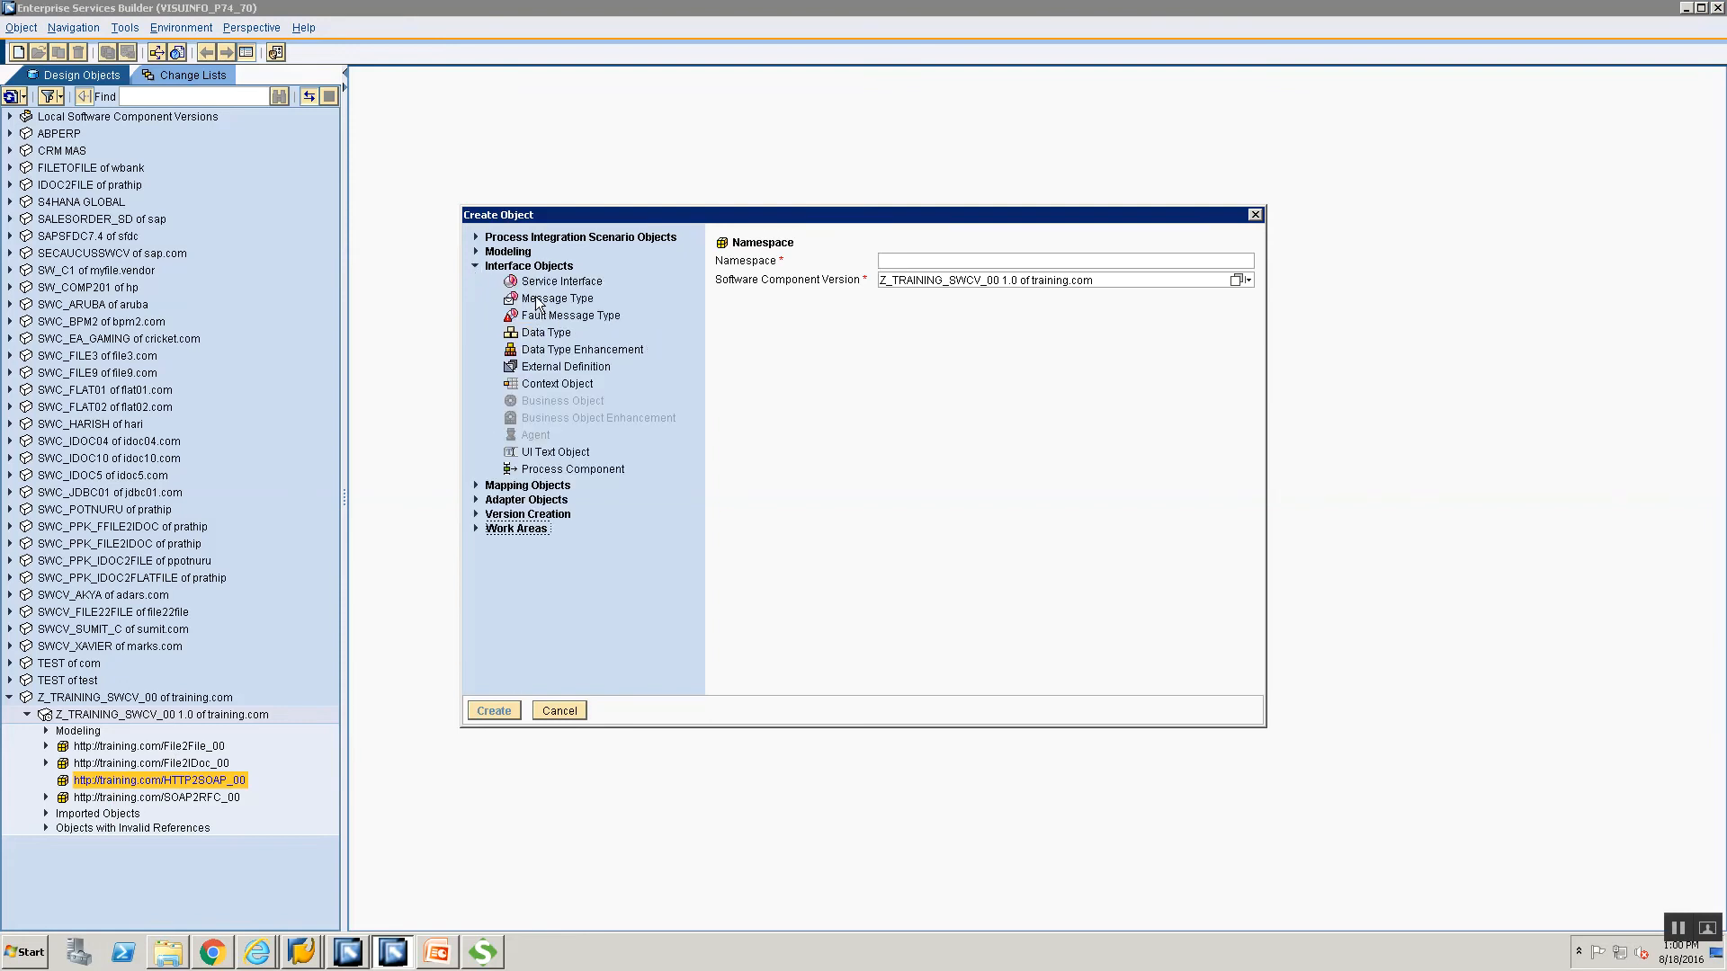
click(529, 369)
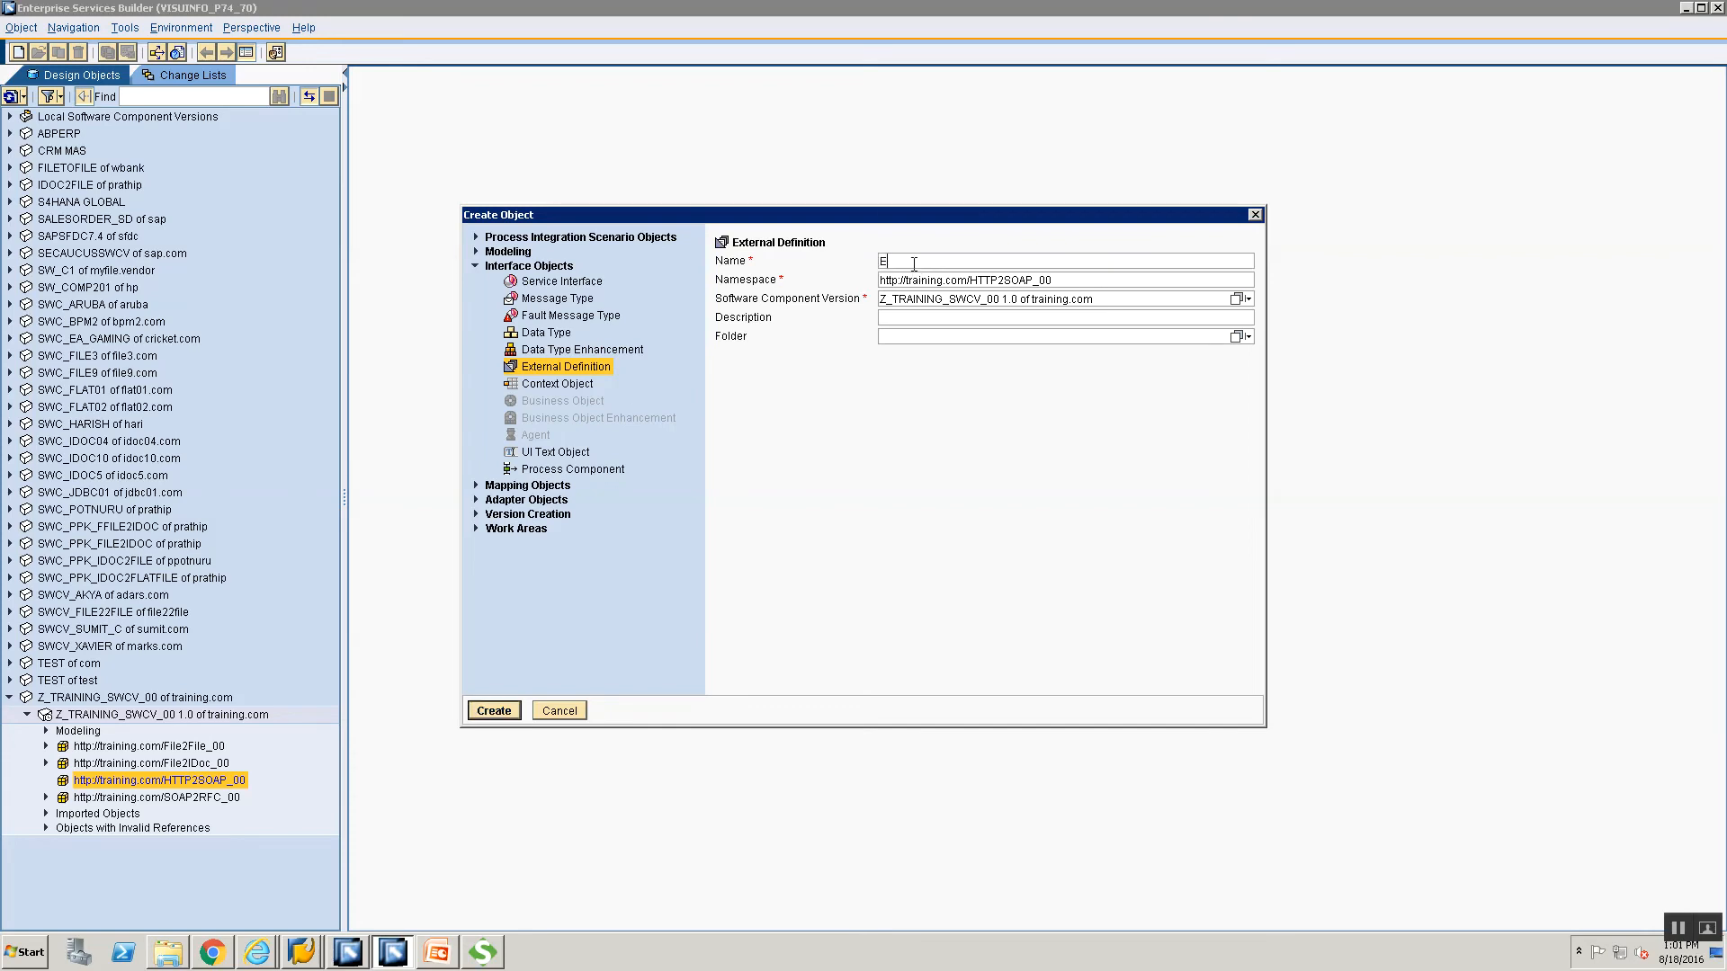
text(ED)
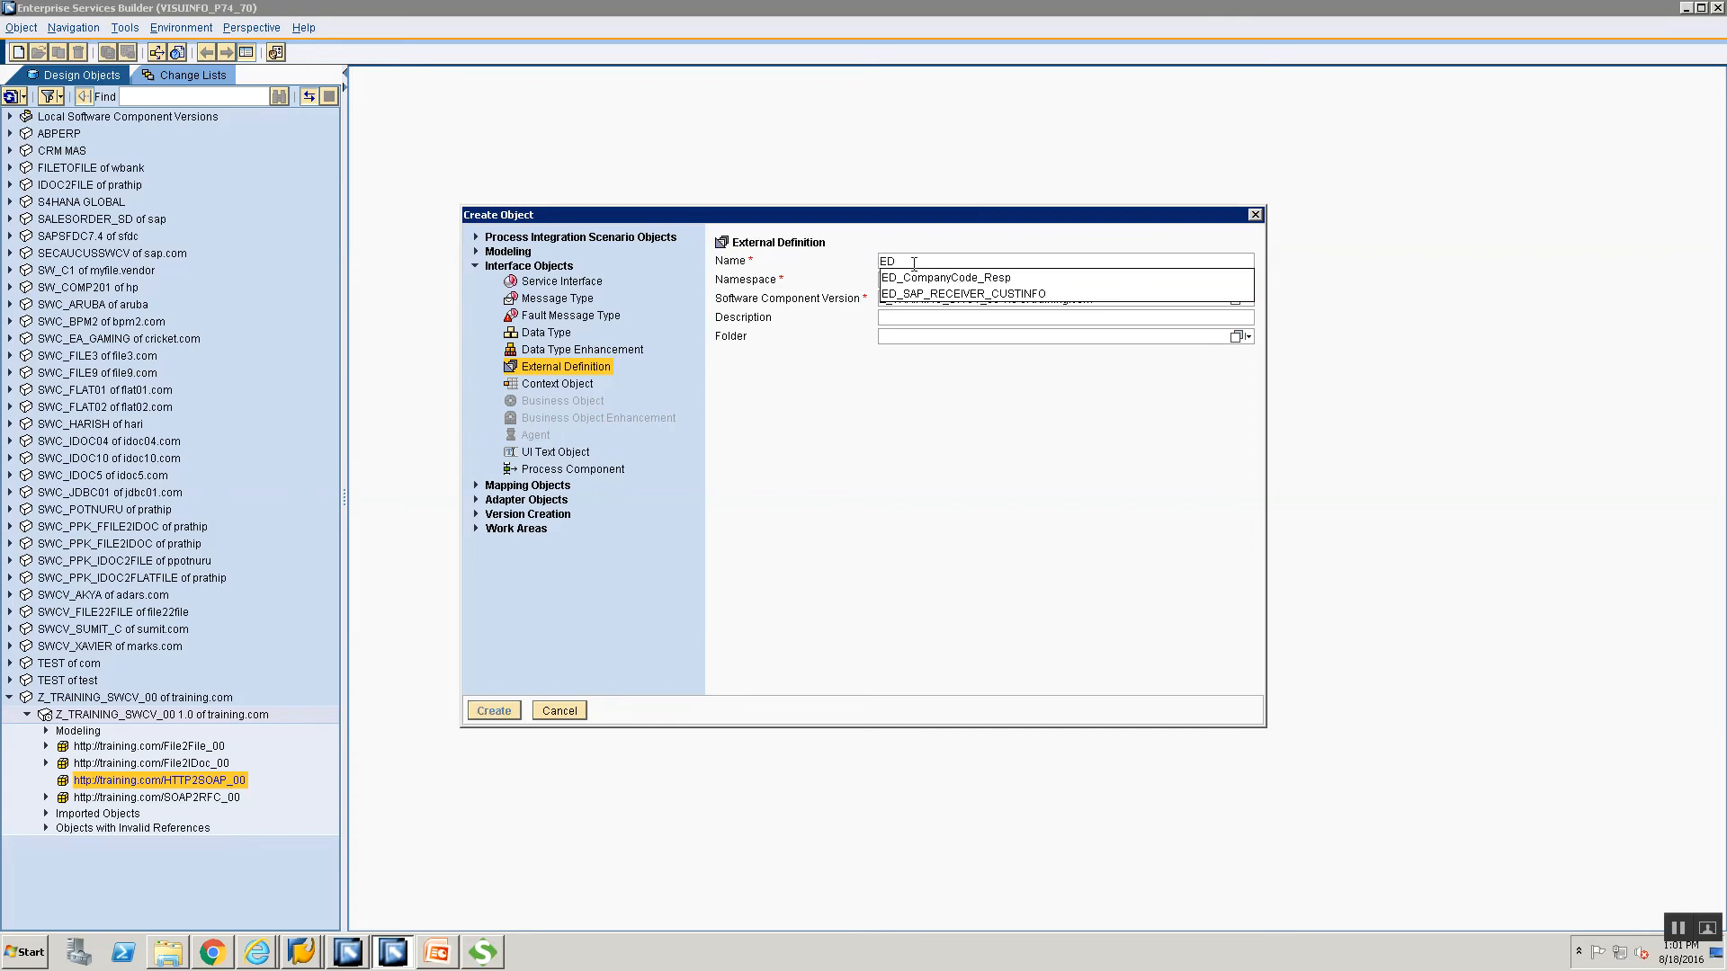
text(_Curre)
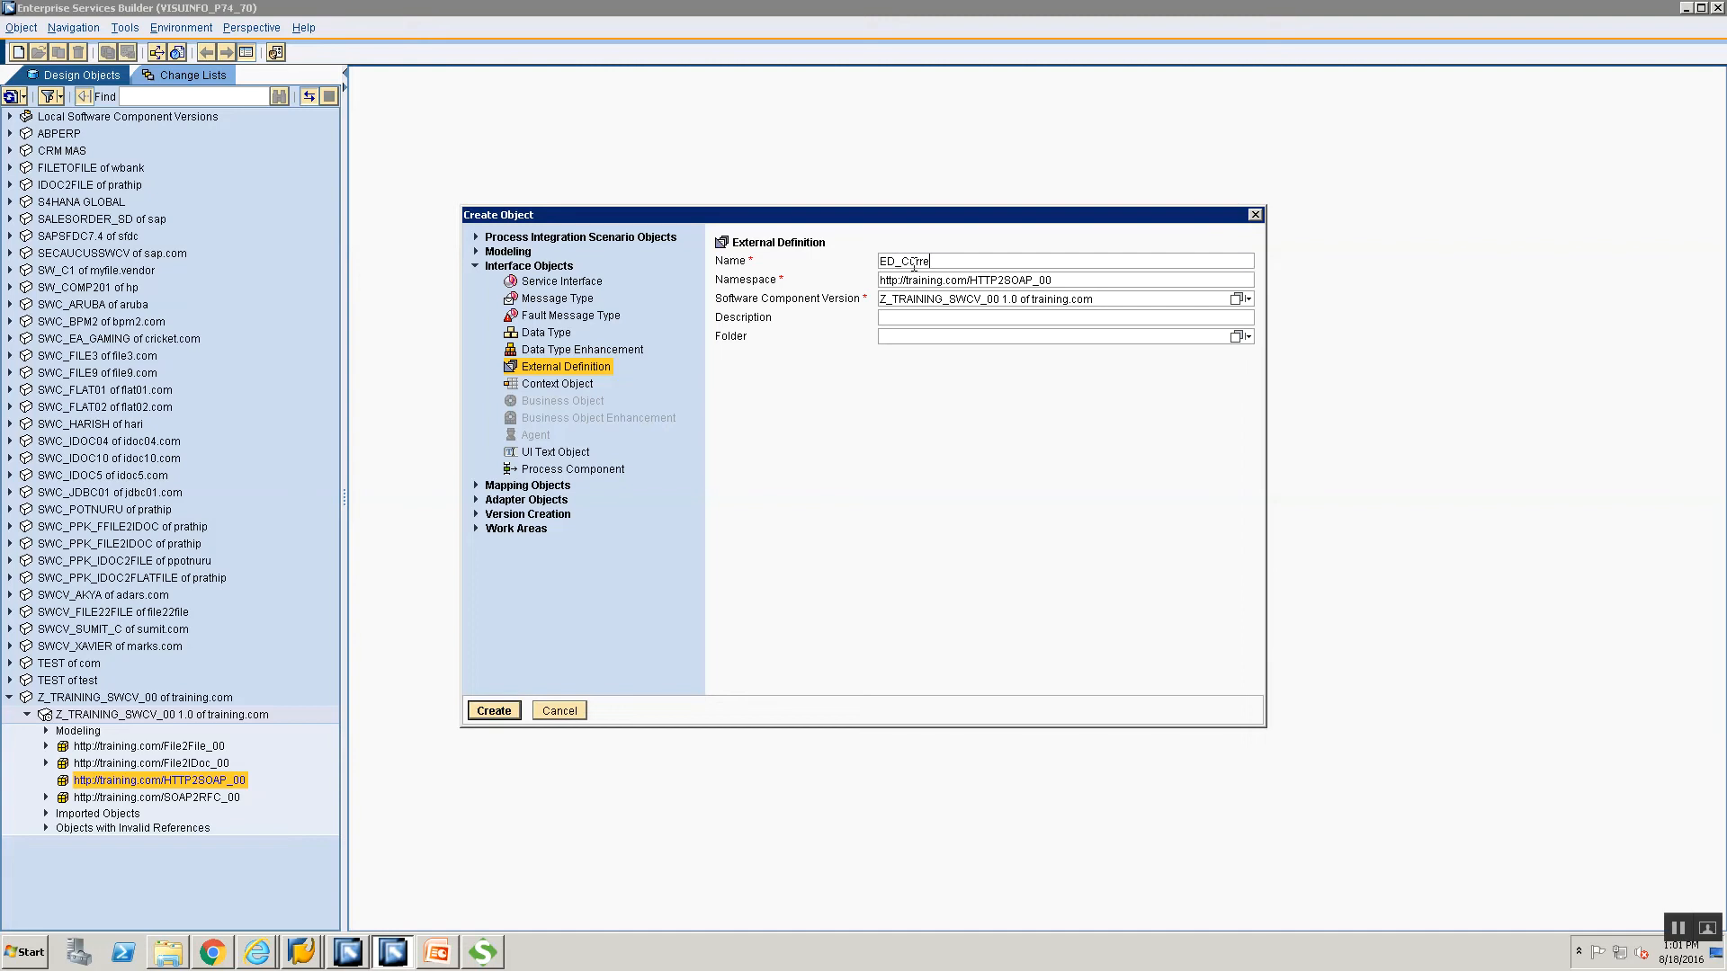
text(ncyConvertor_WSDL)
click(1028, 280)
key(Return)
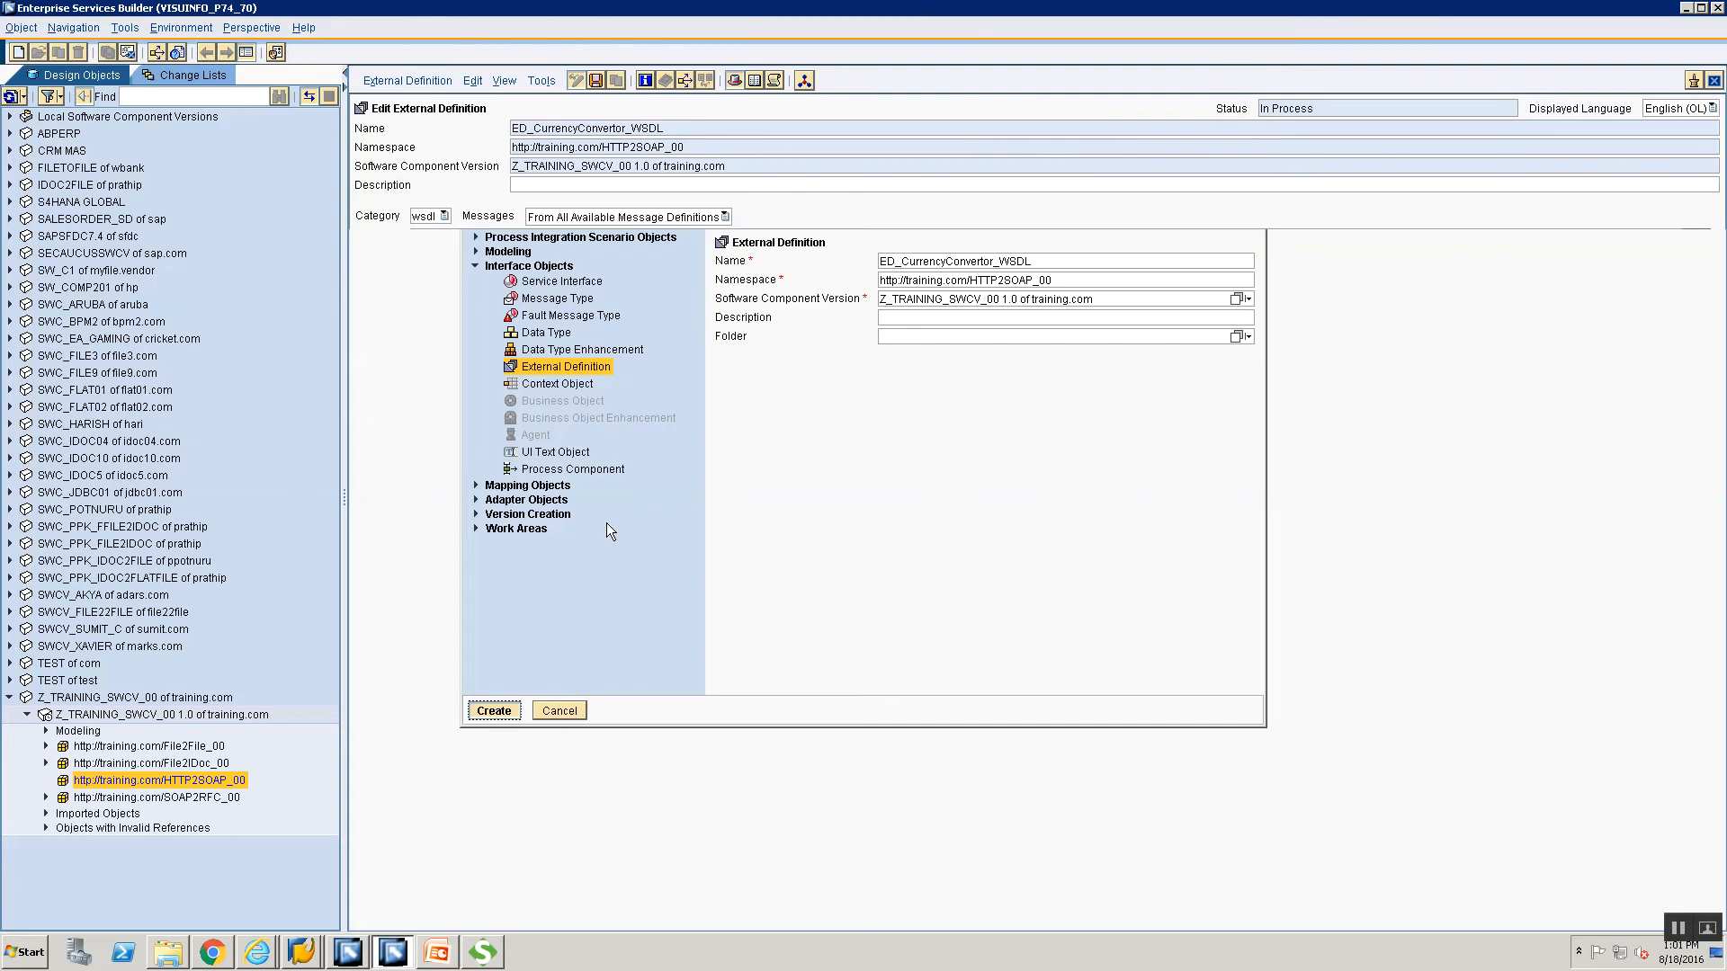
click(425, 219)
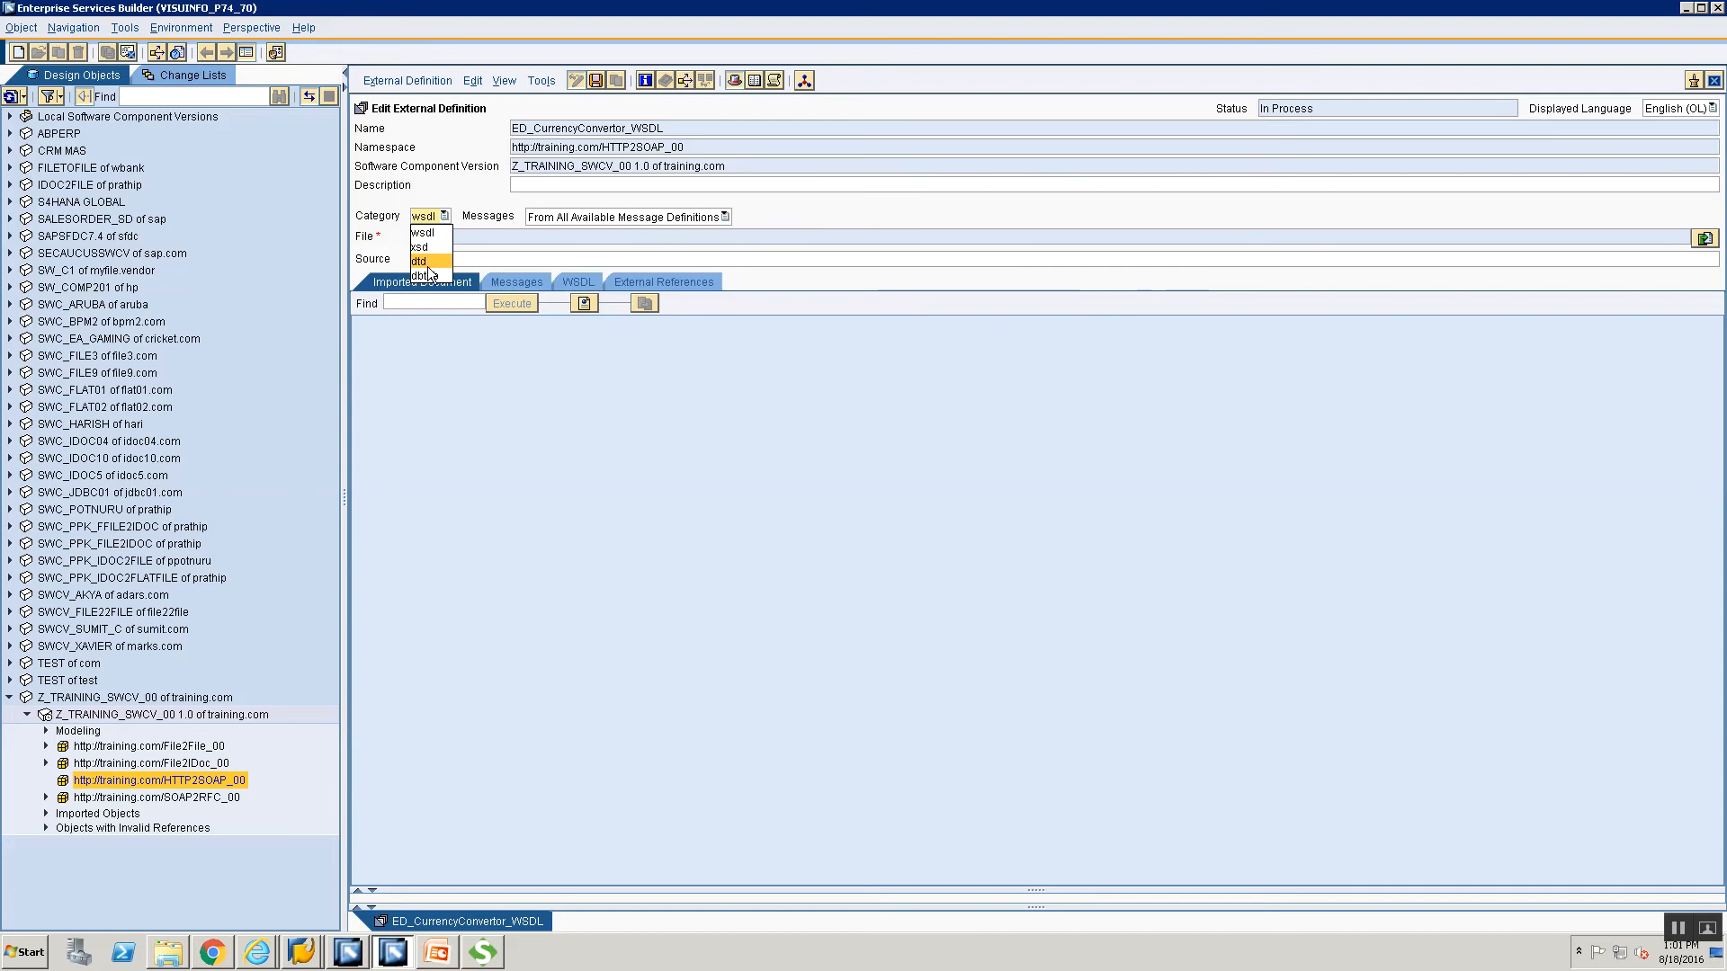
click(617, 241)
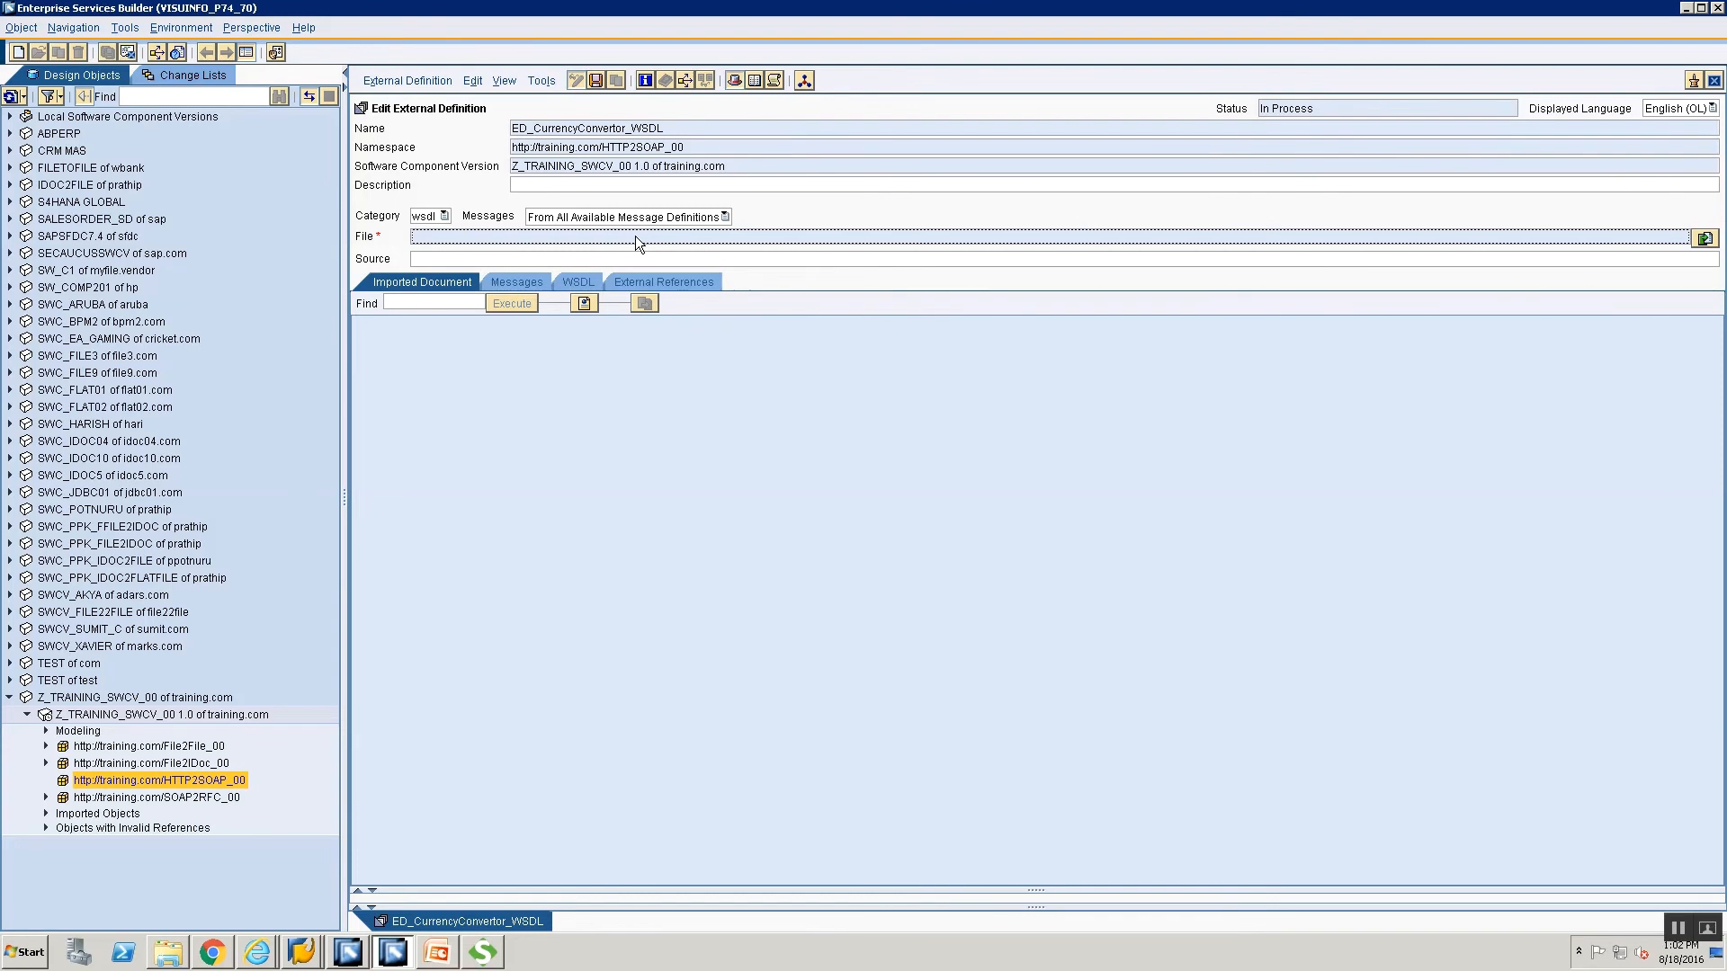
click(428, 216)
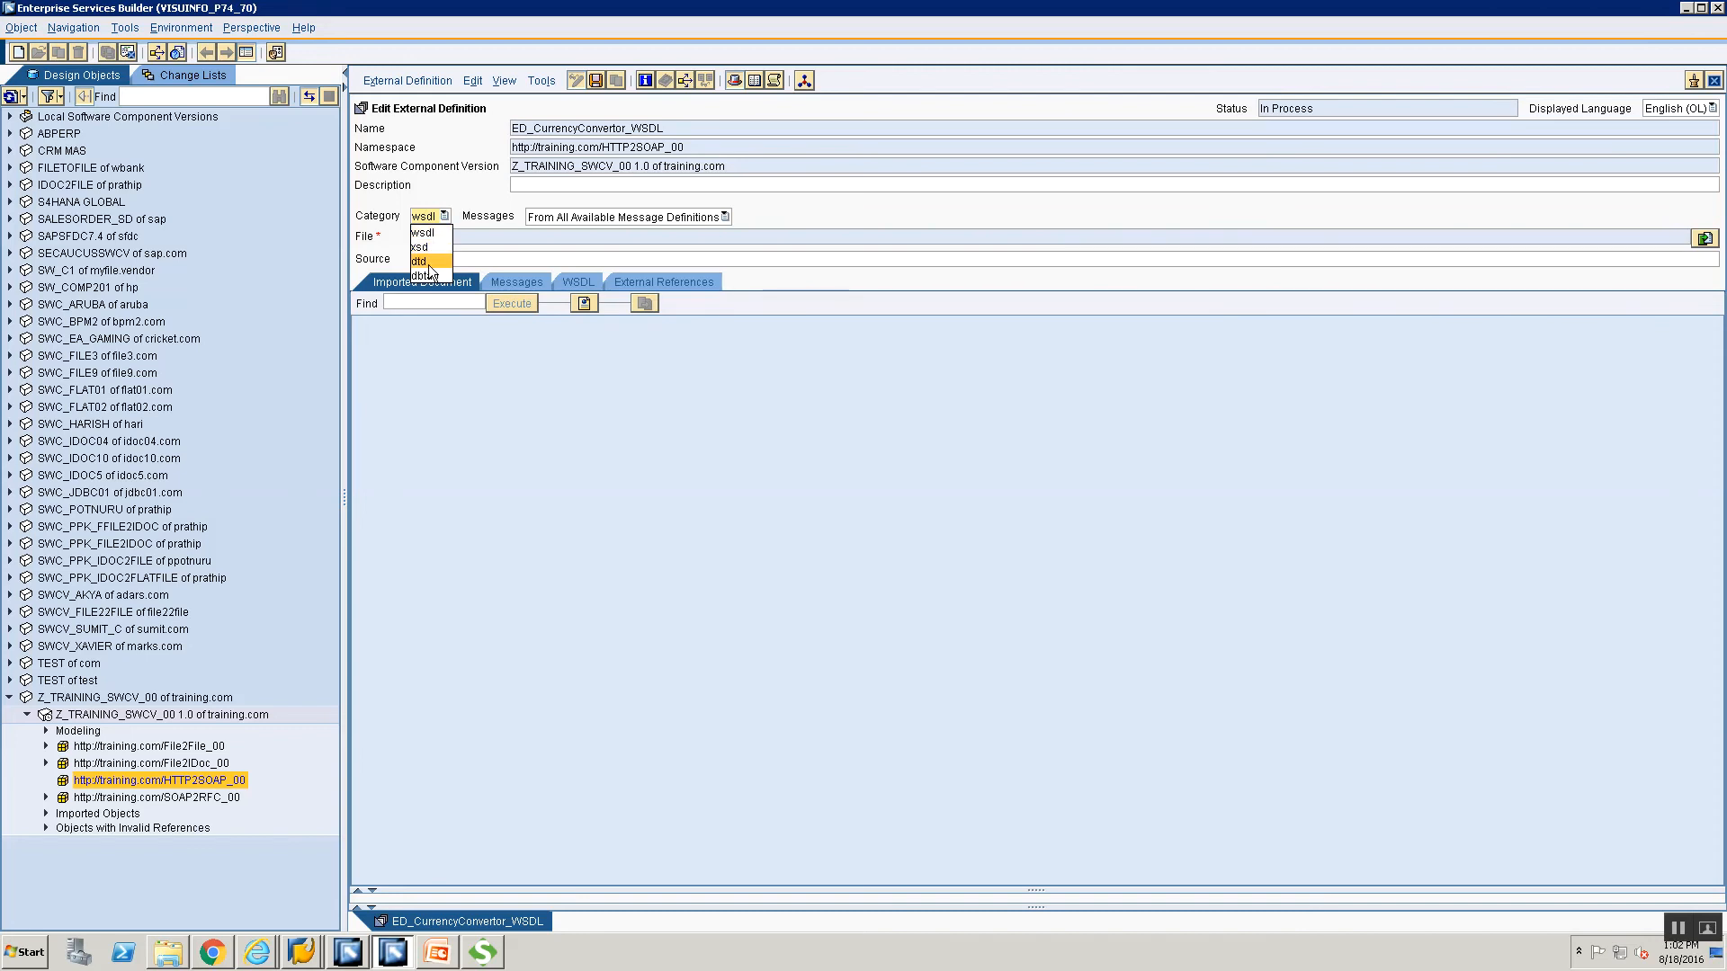
click(504, 361)
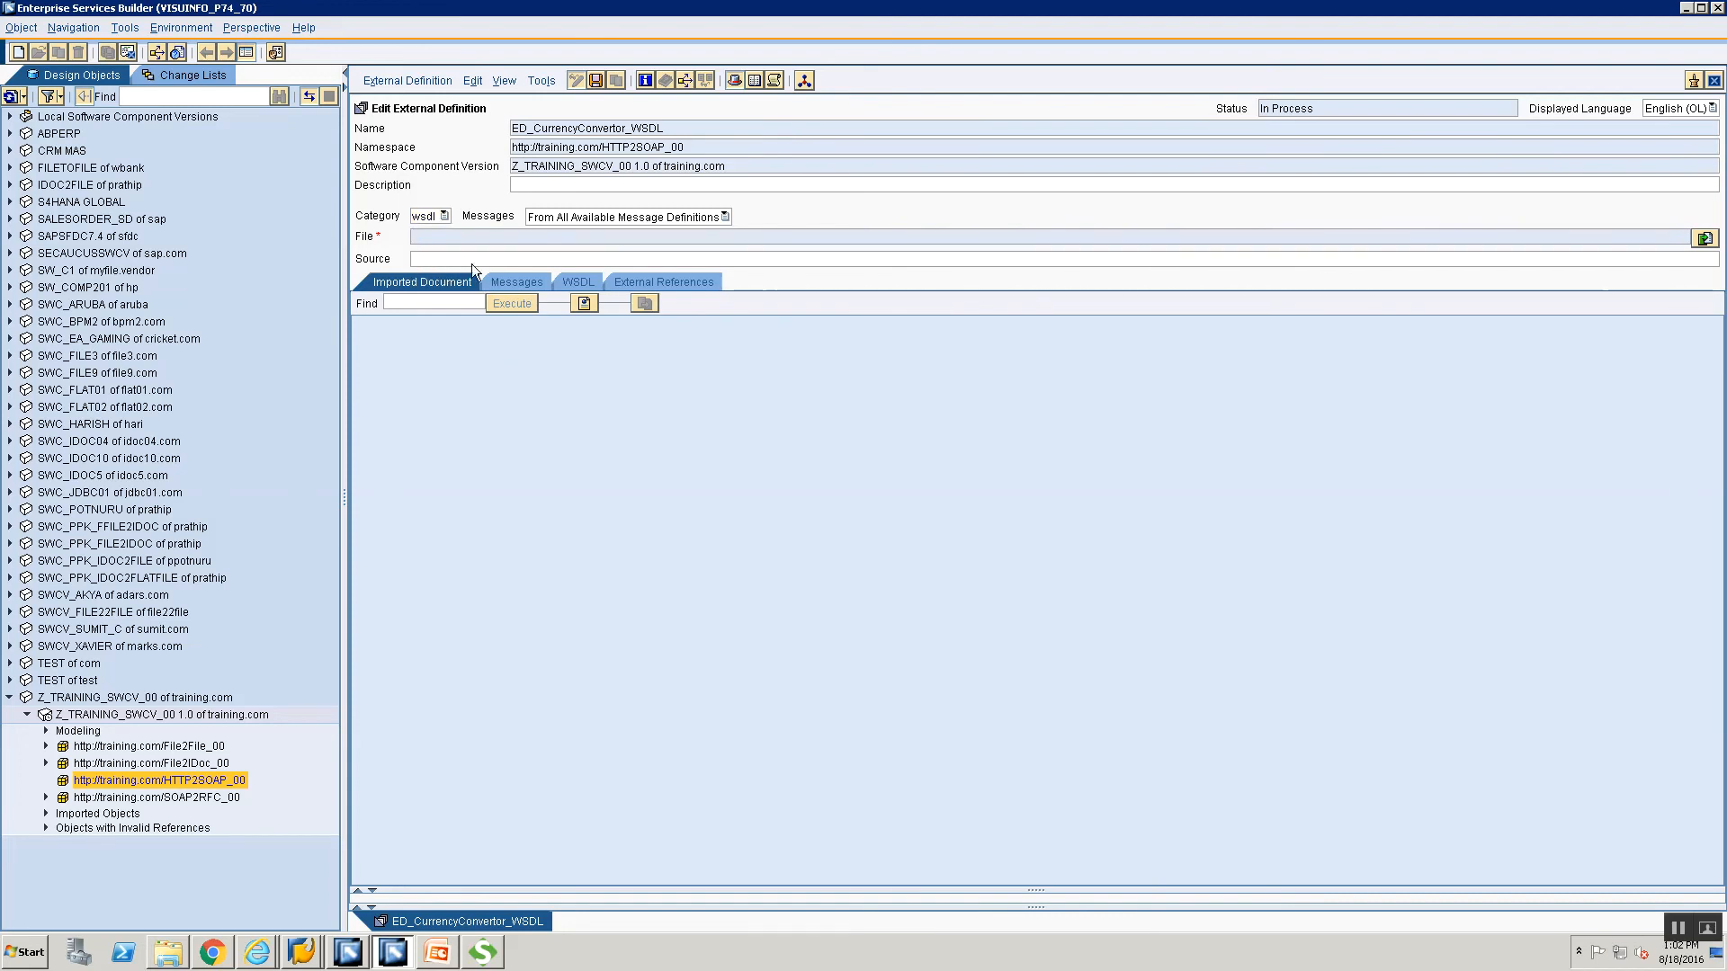
click(424, 216)
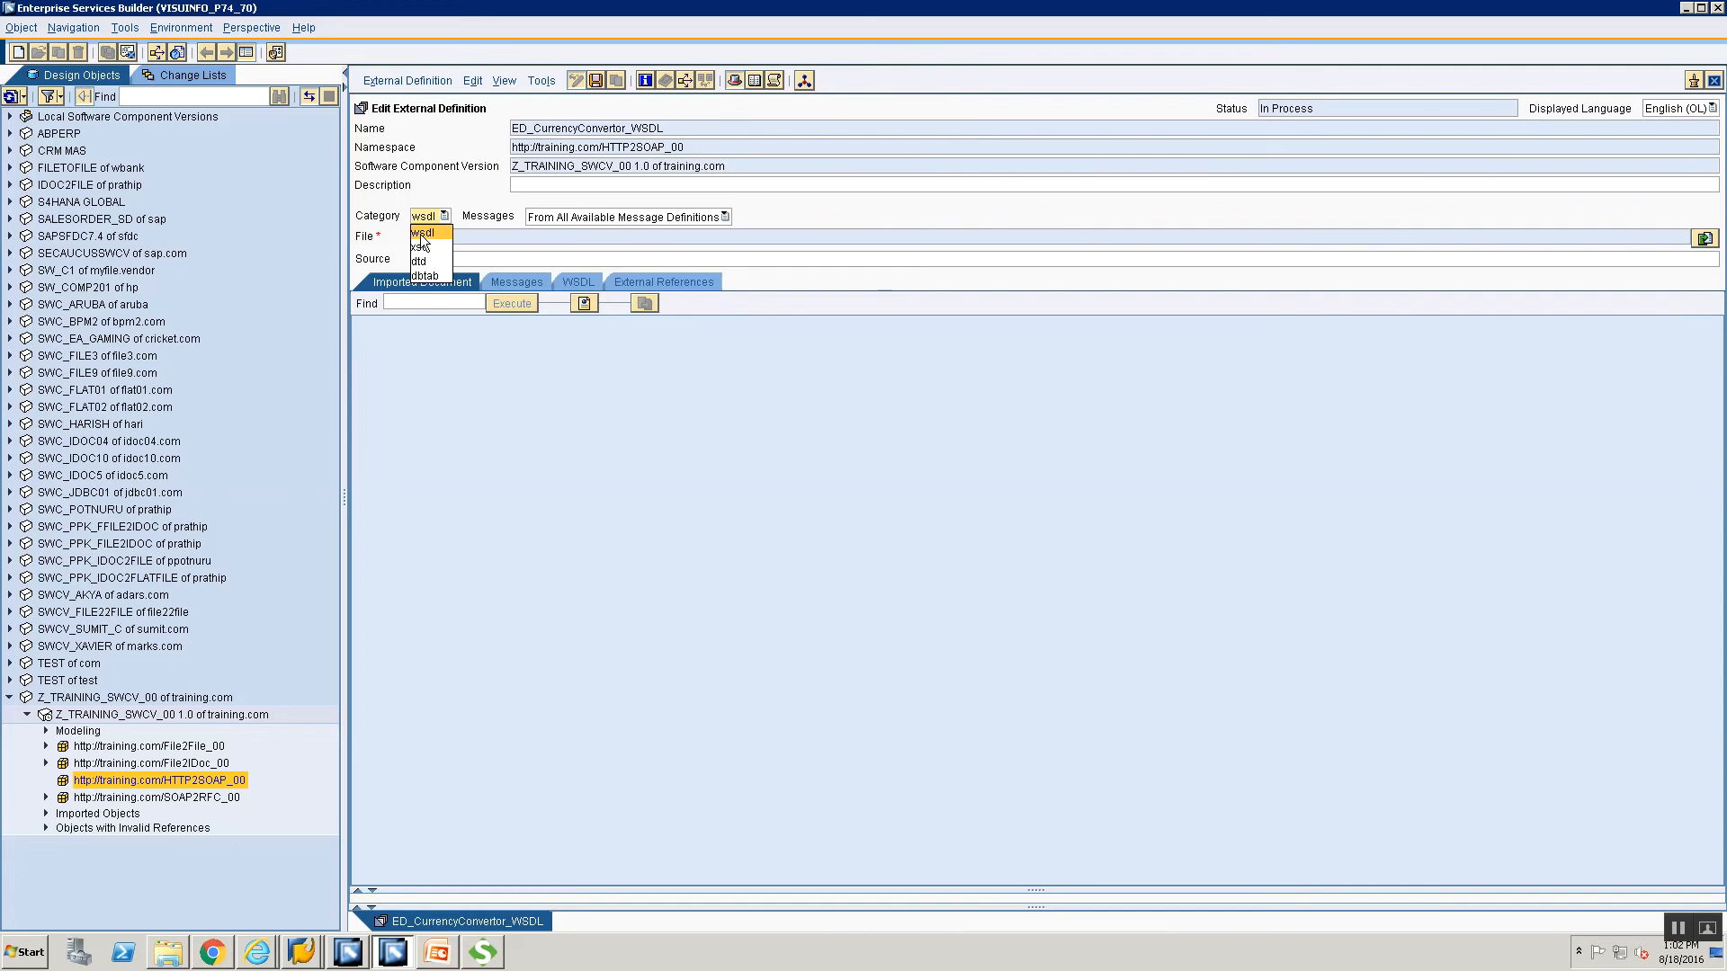
click(422, 234)
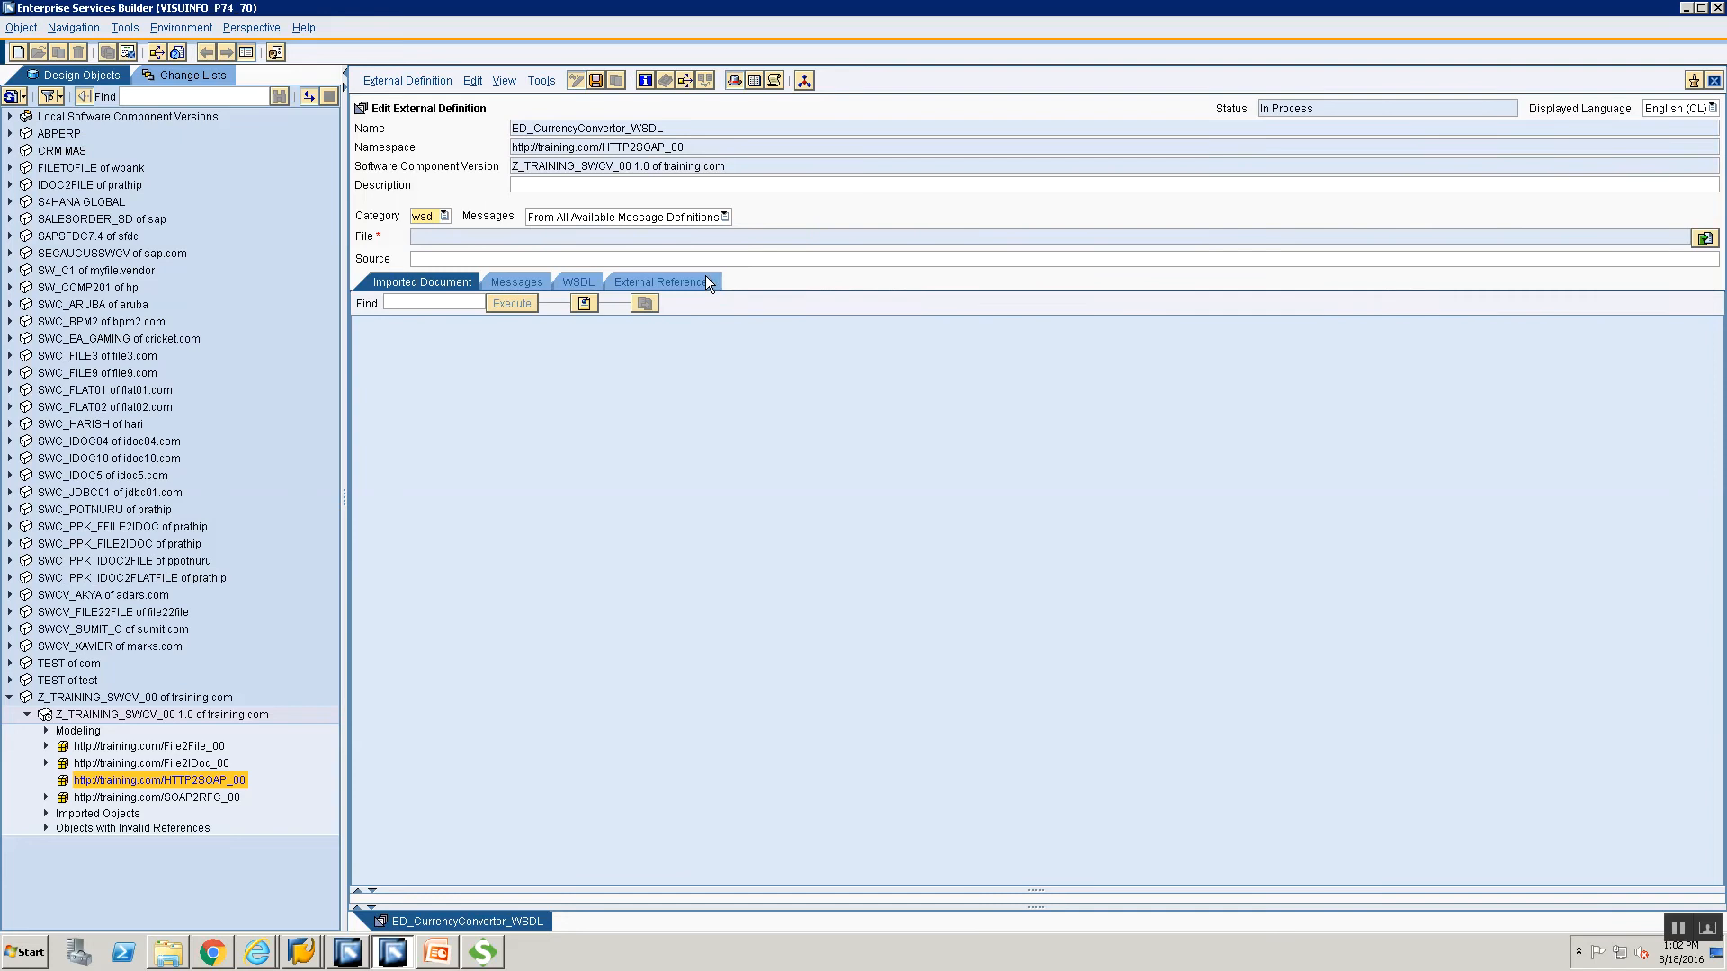
Import CurrencyConvertor.wsdl from Desktop > Training into ED_CurrencyConvertor_WSDL.
click(1703, 238)
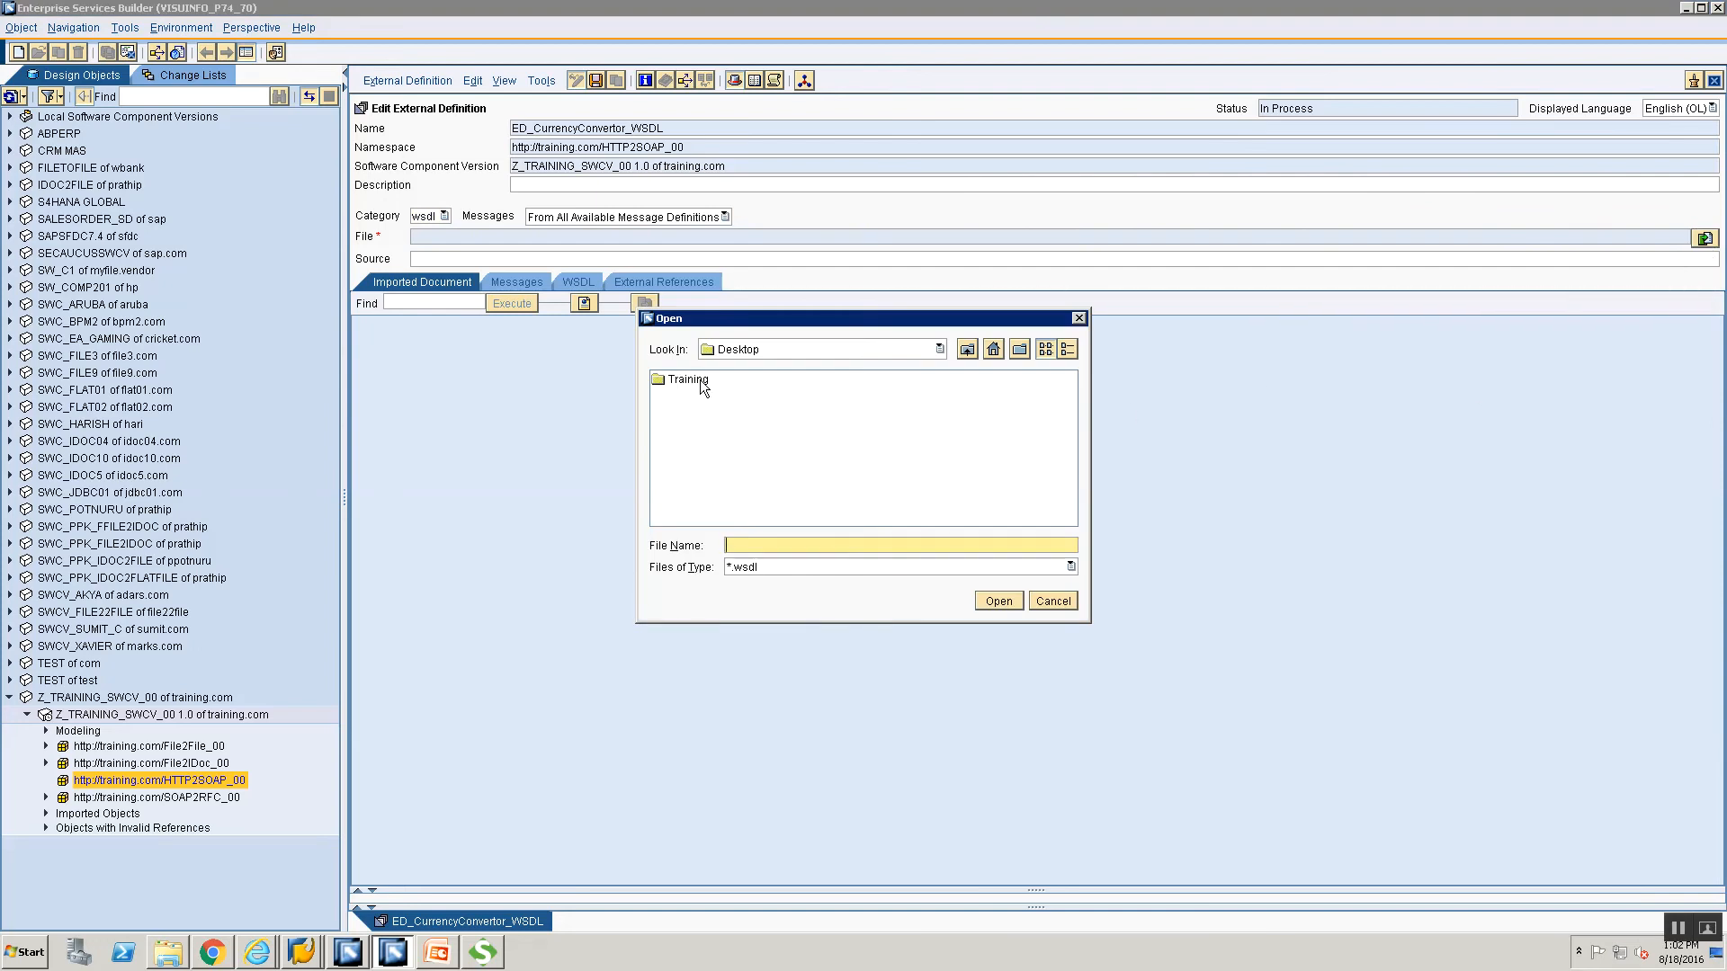
double_click(700, 379)
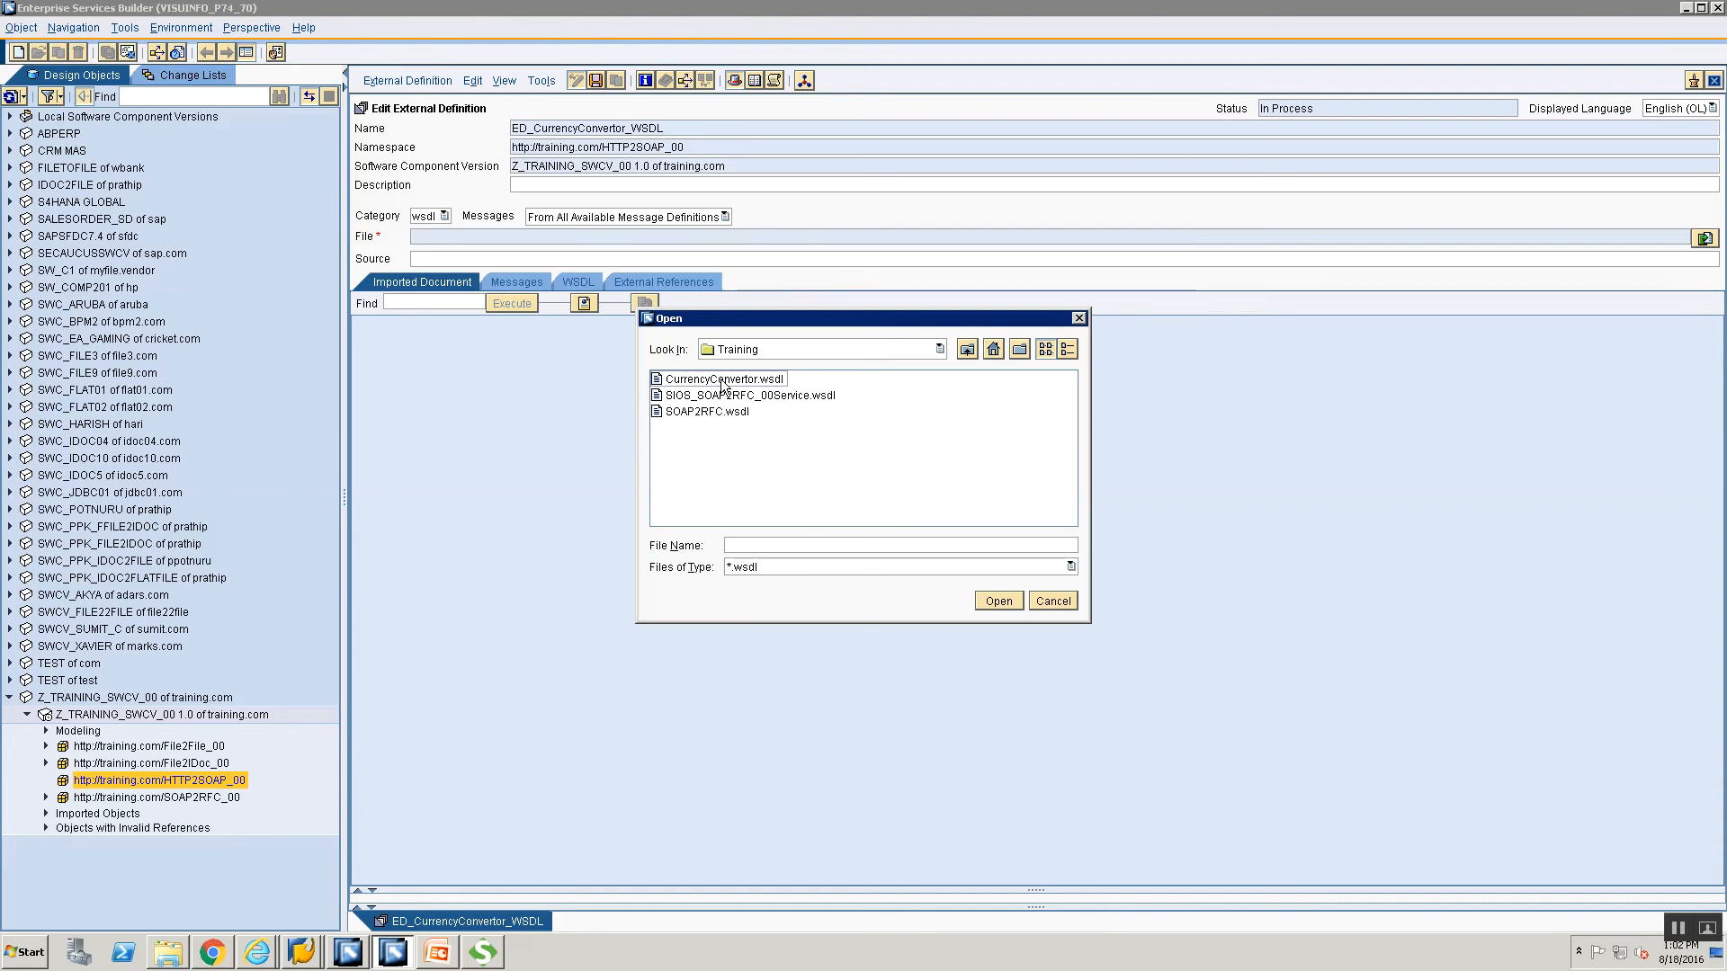
click(722, 380)
click(722, 380)
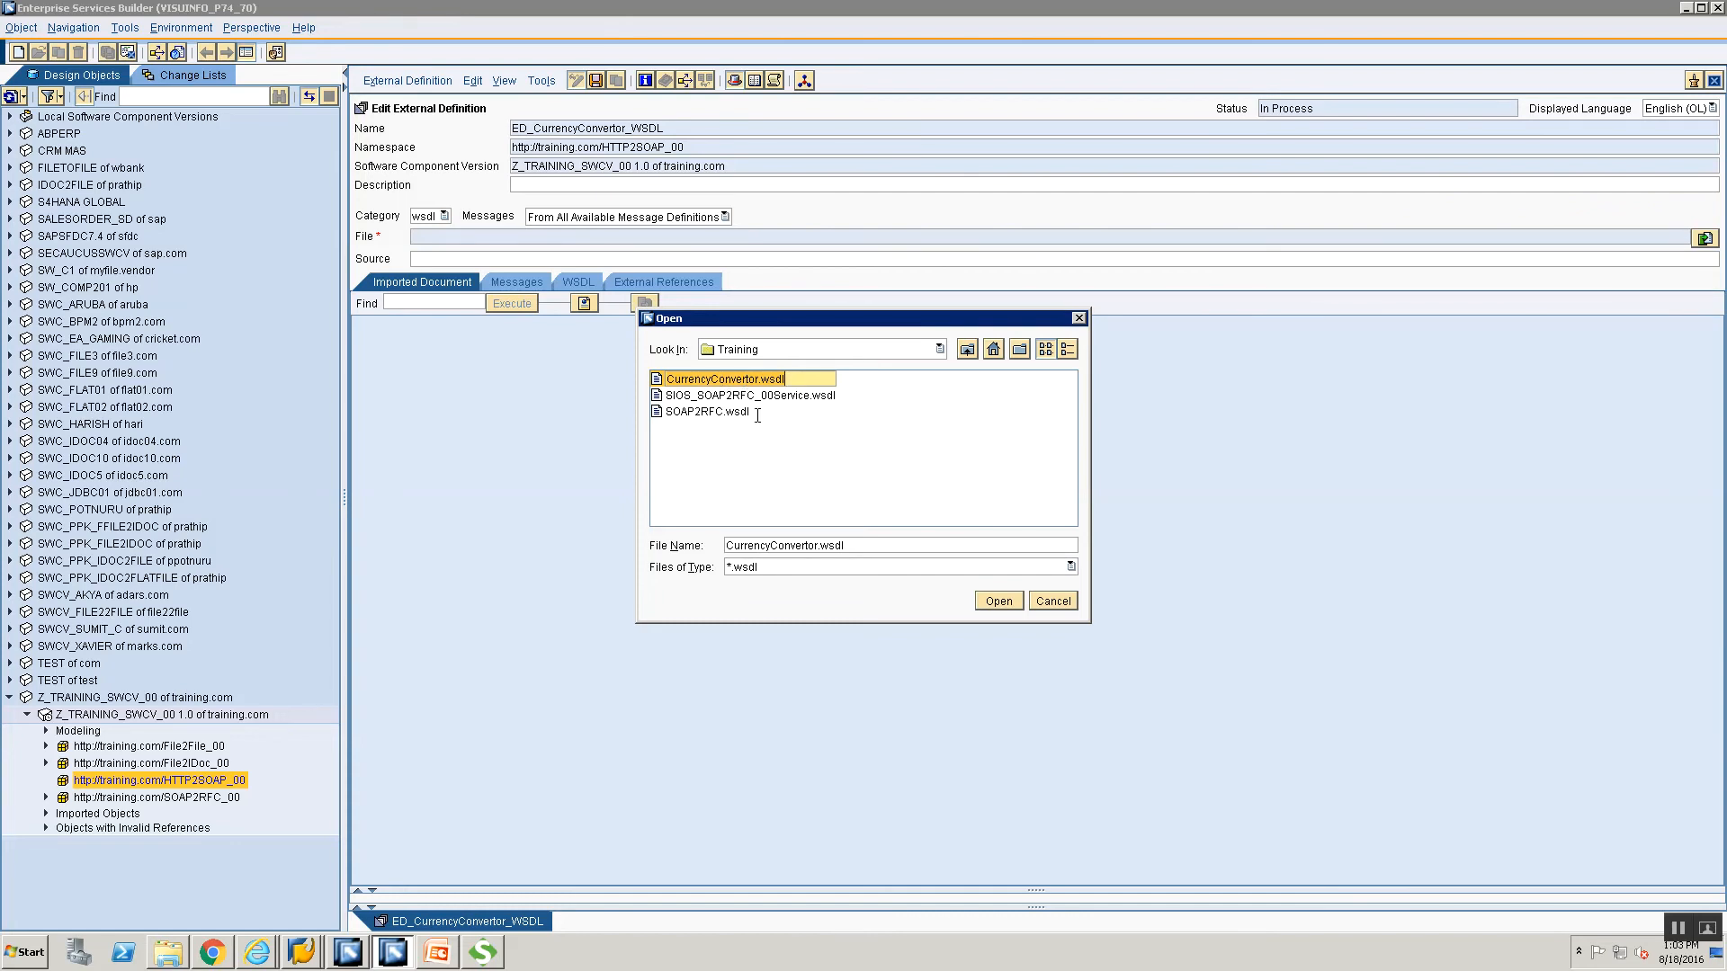
click(976, 599)
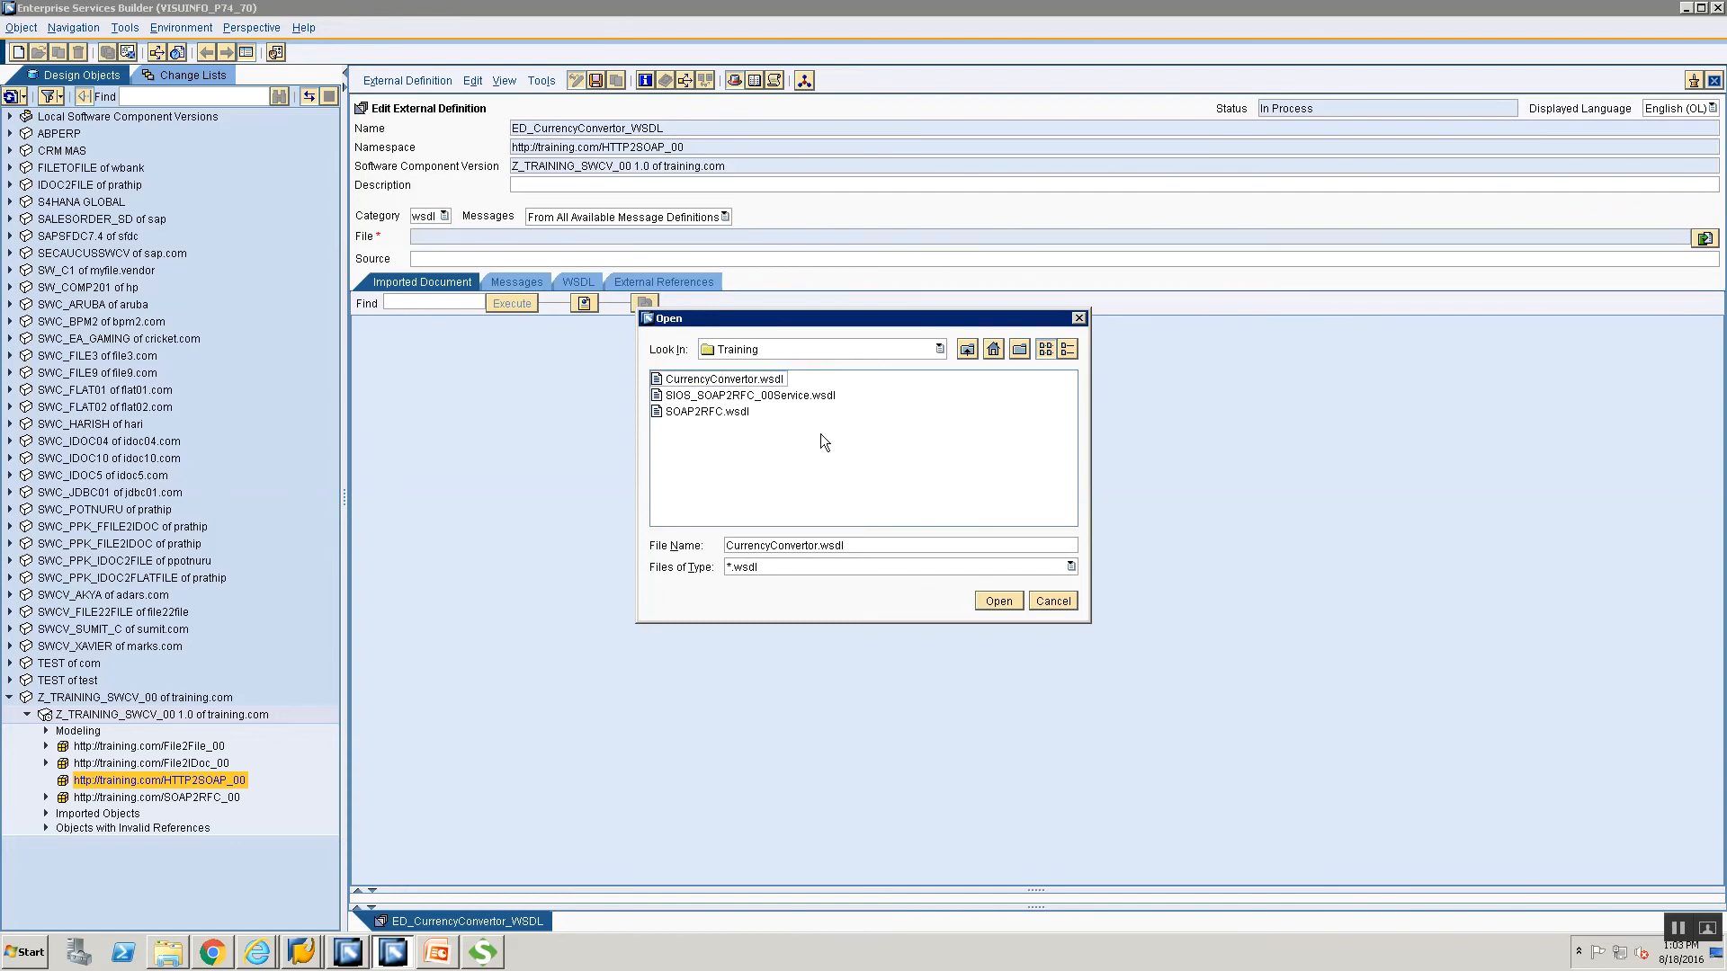
click(777, 377)
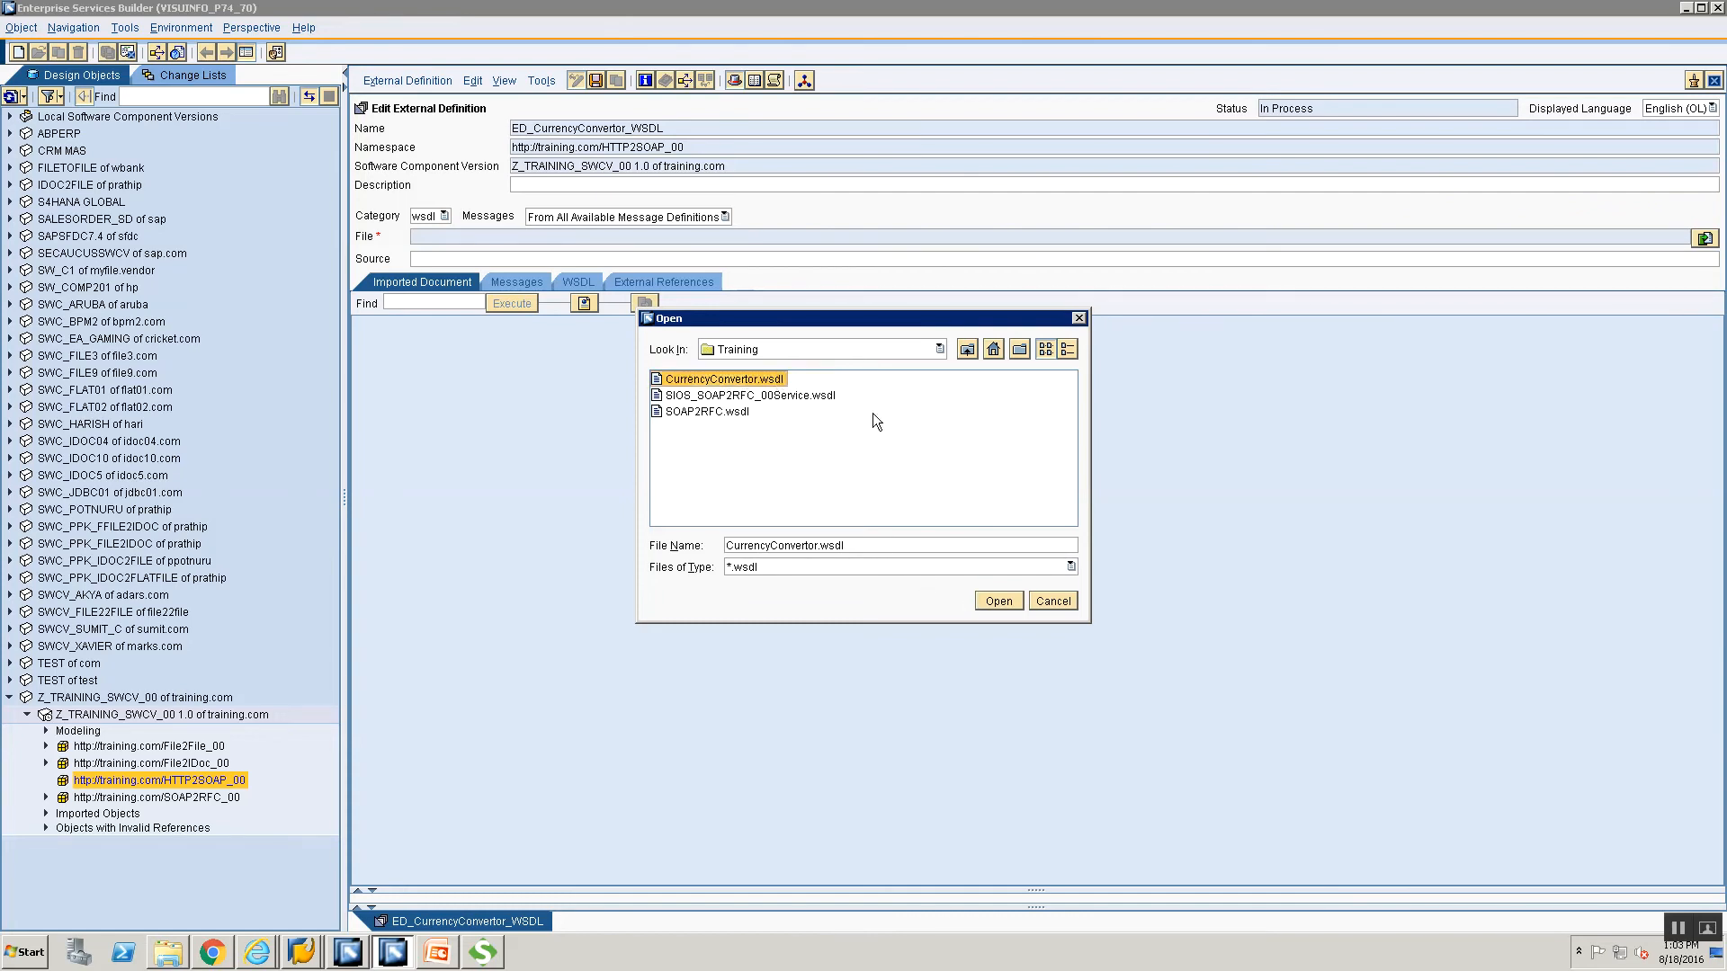
click(998, 601)
click(999, 603)
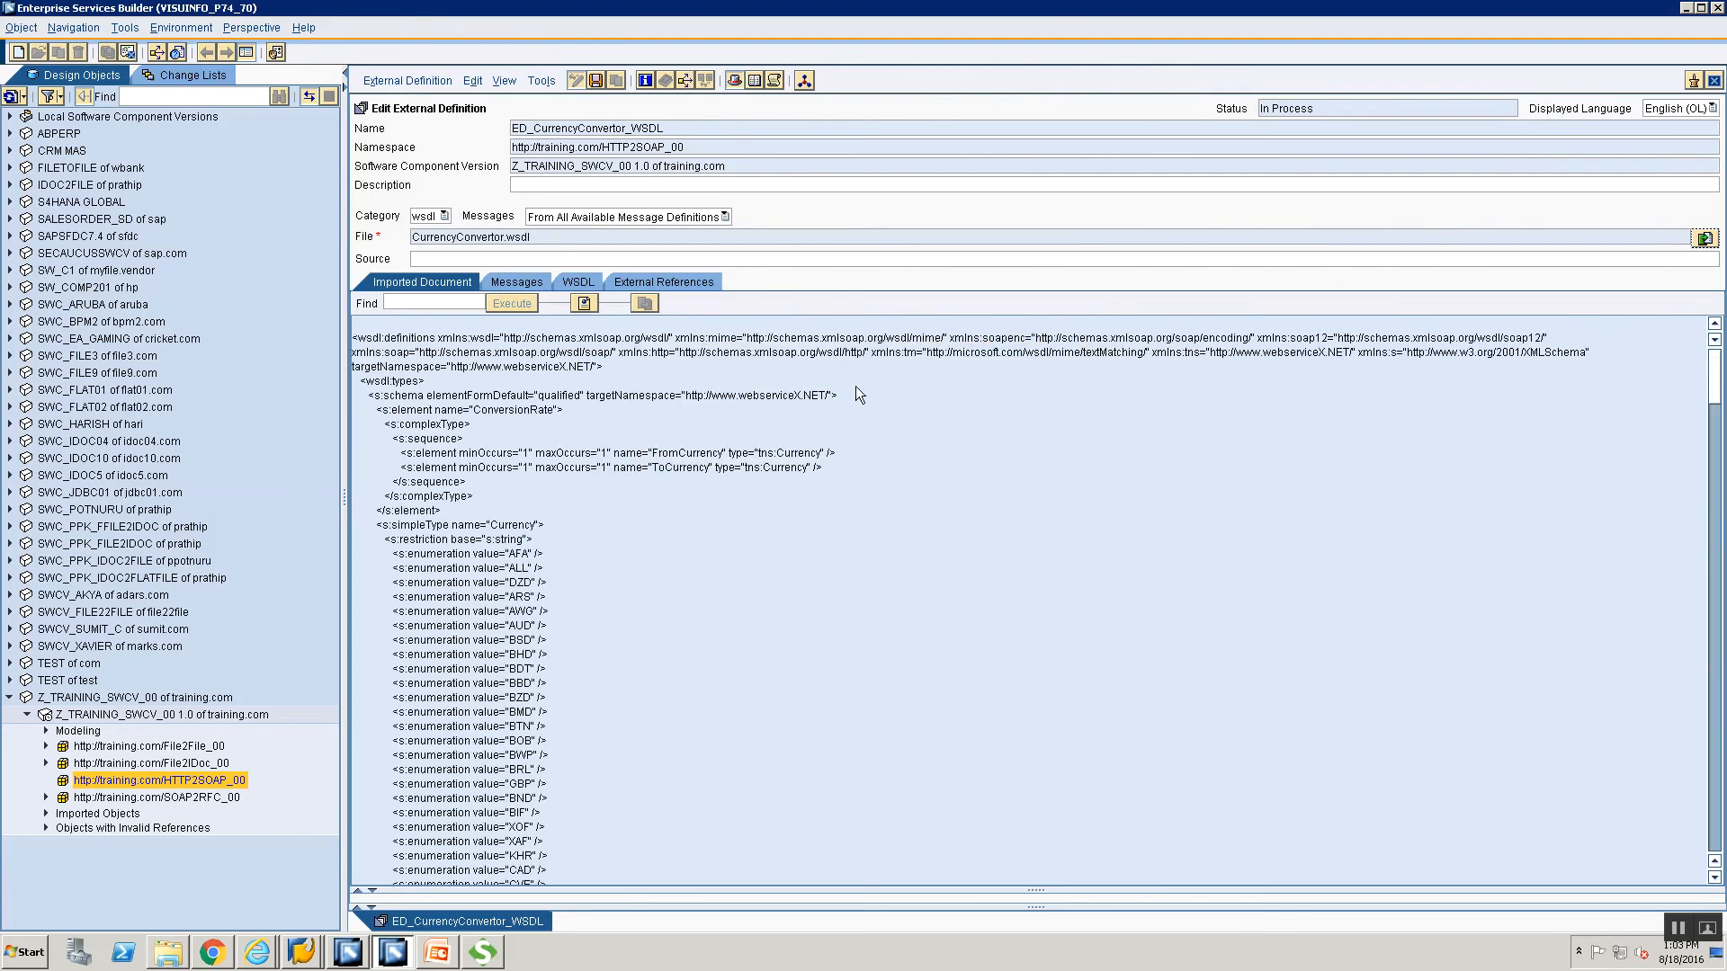
Review the six ConversionRate messages, then close the external definition editor.
click(538, 279)
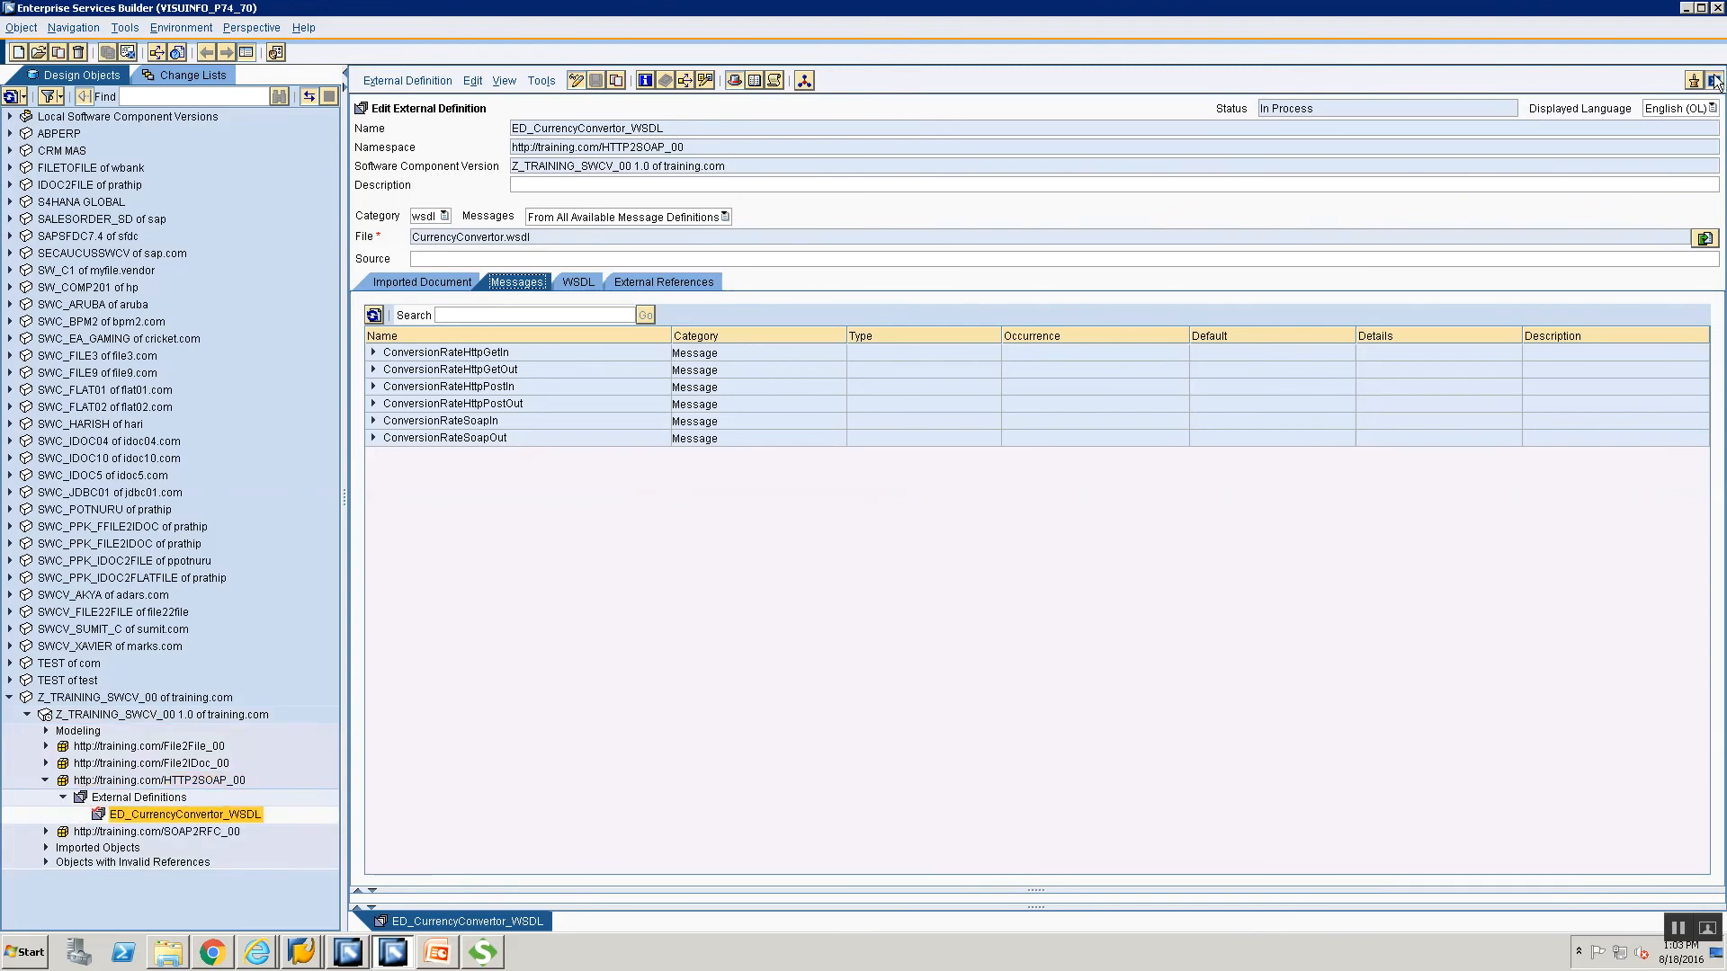
click(1715, 81)
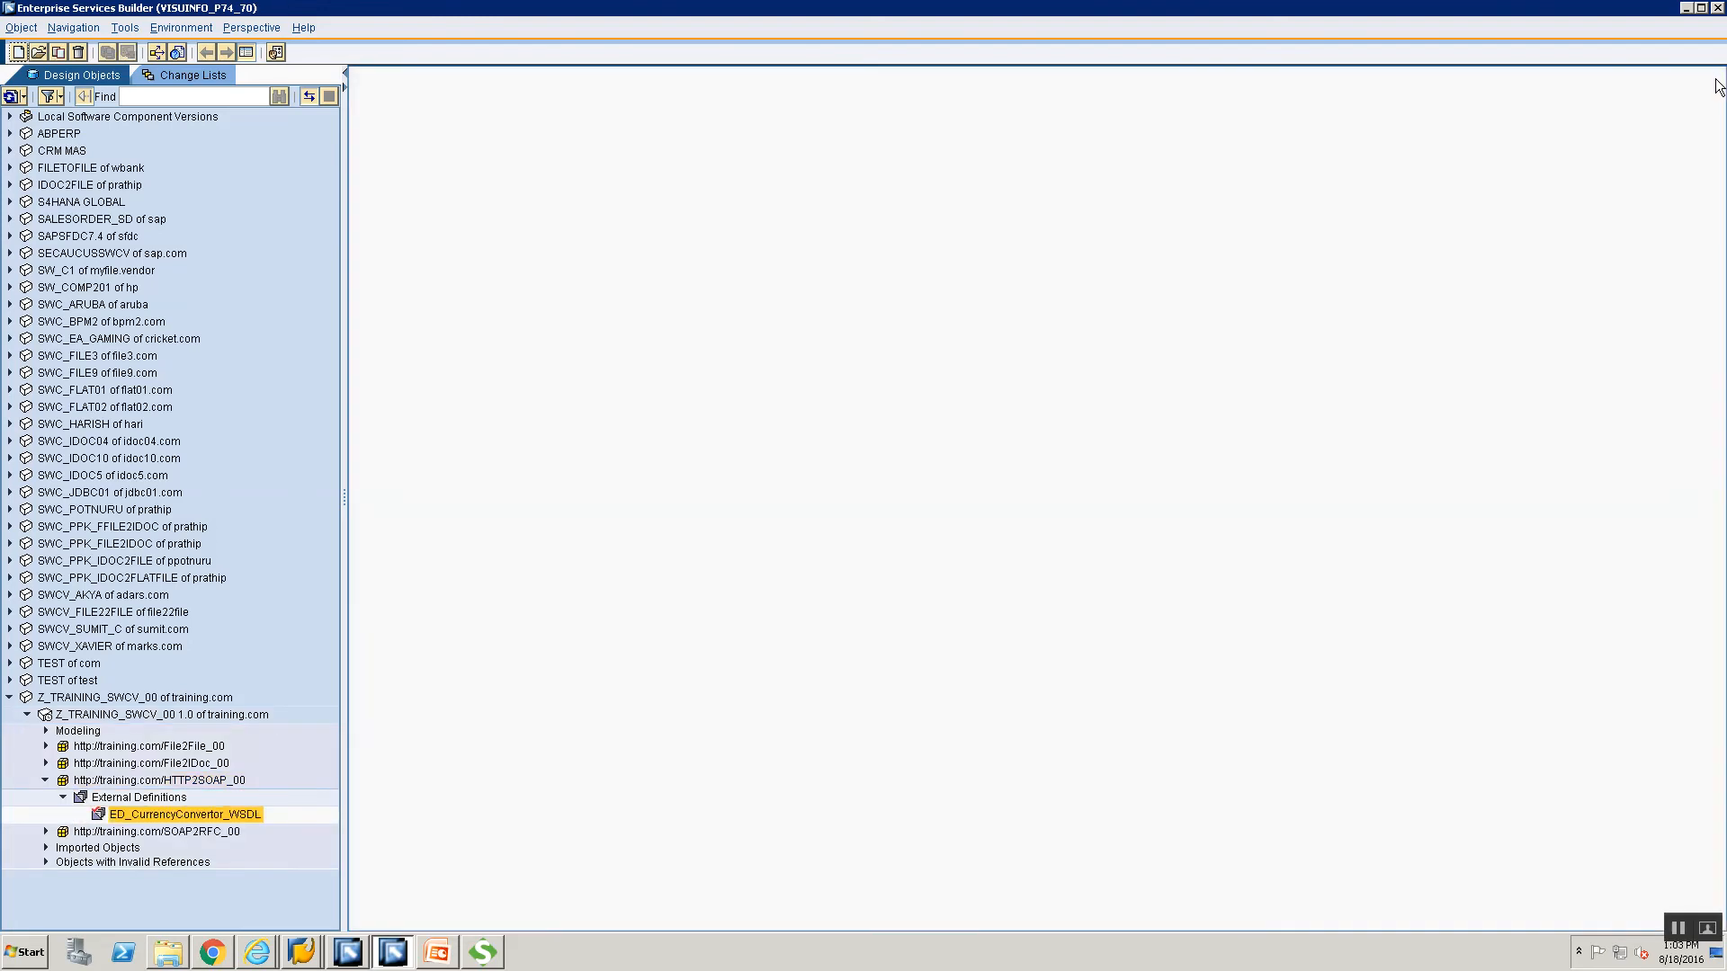
click(155, 786)
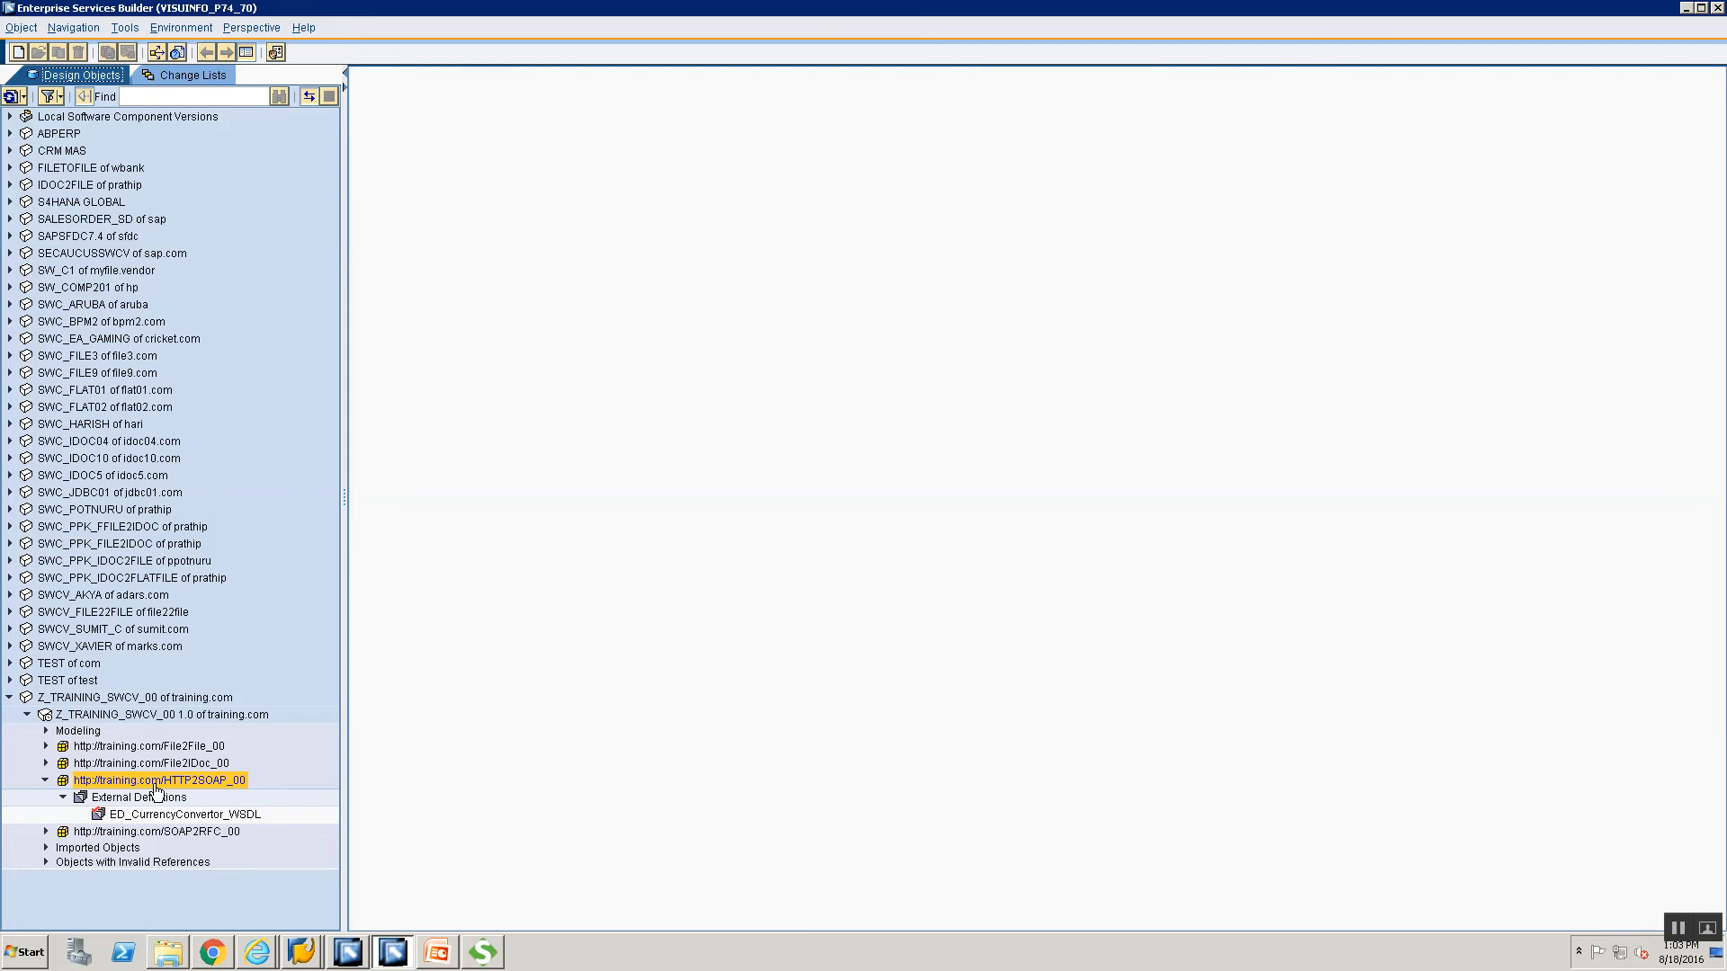
Create data type DT_HTTP2SOAP_Req_00 in HTTP2SOAP_00 and insert its first subelement row.
right_click(157, 790)
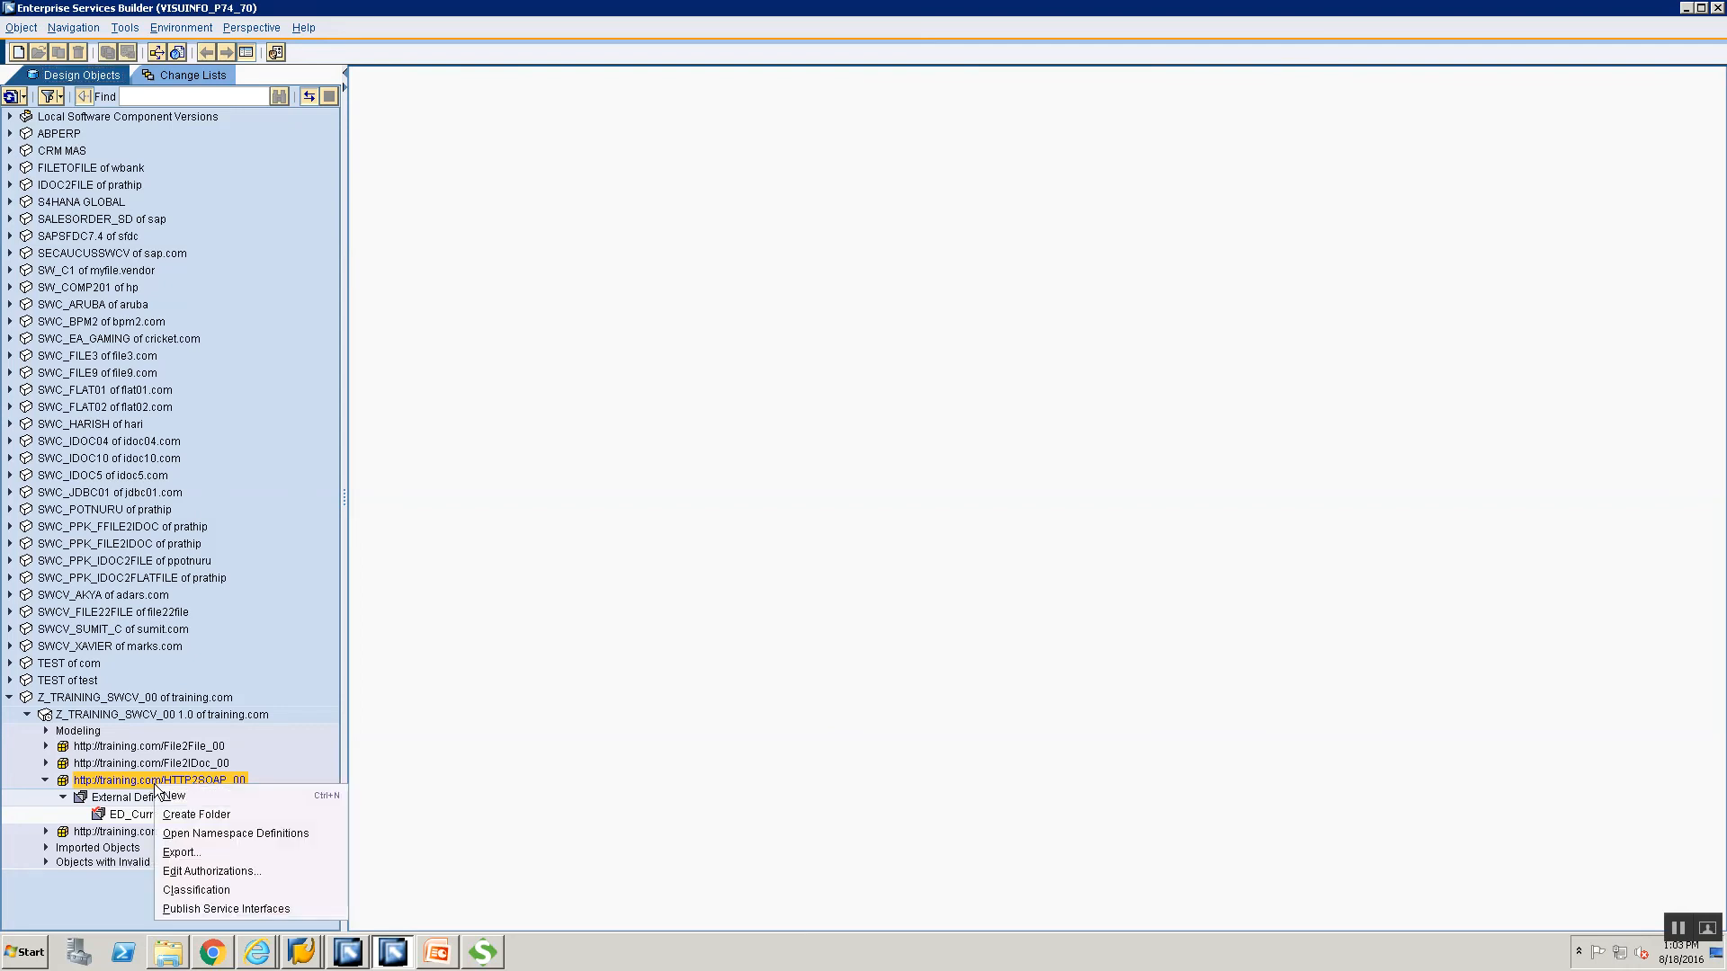
click(170, 791)
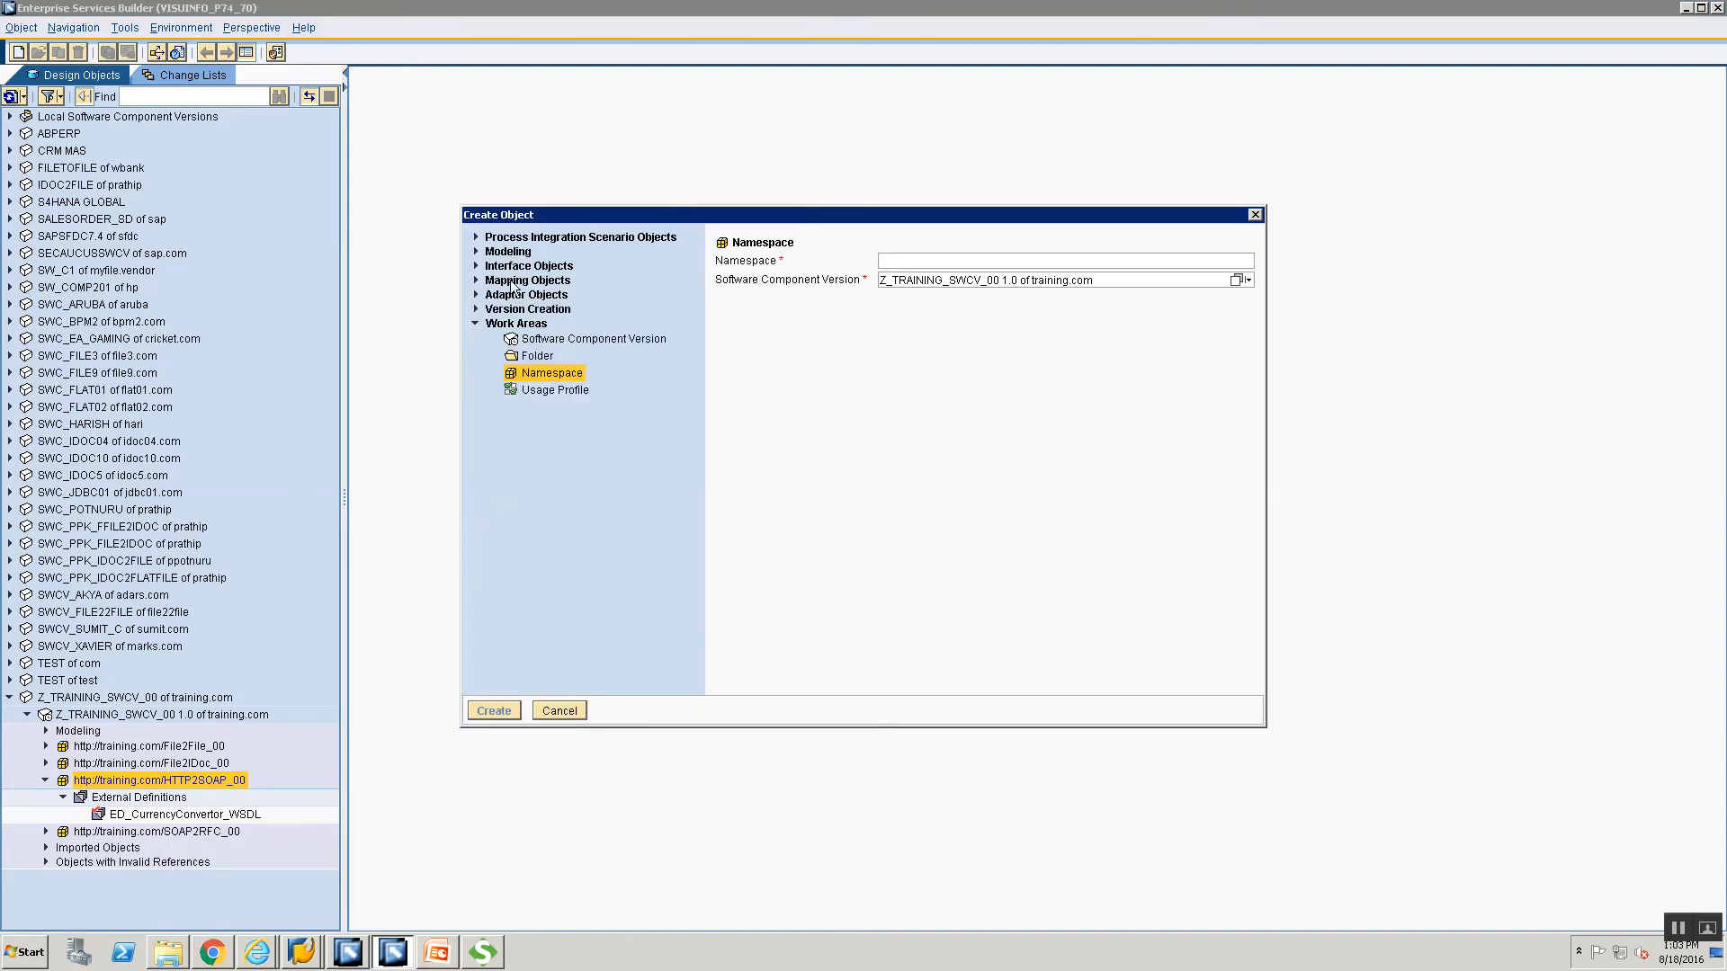
click(476, 268)
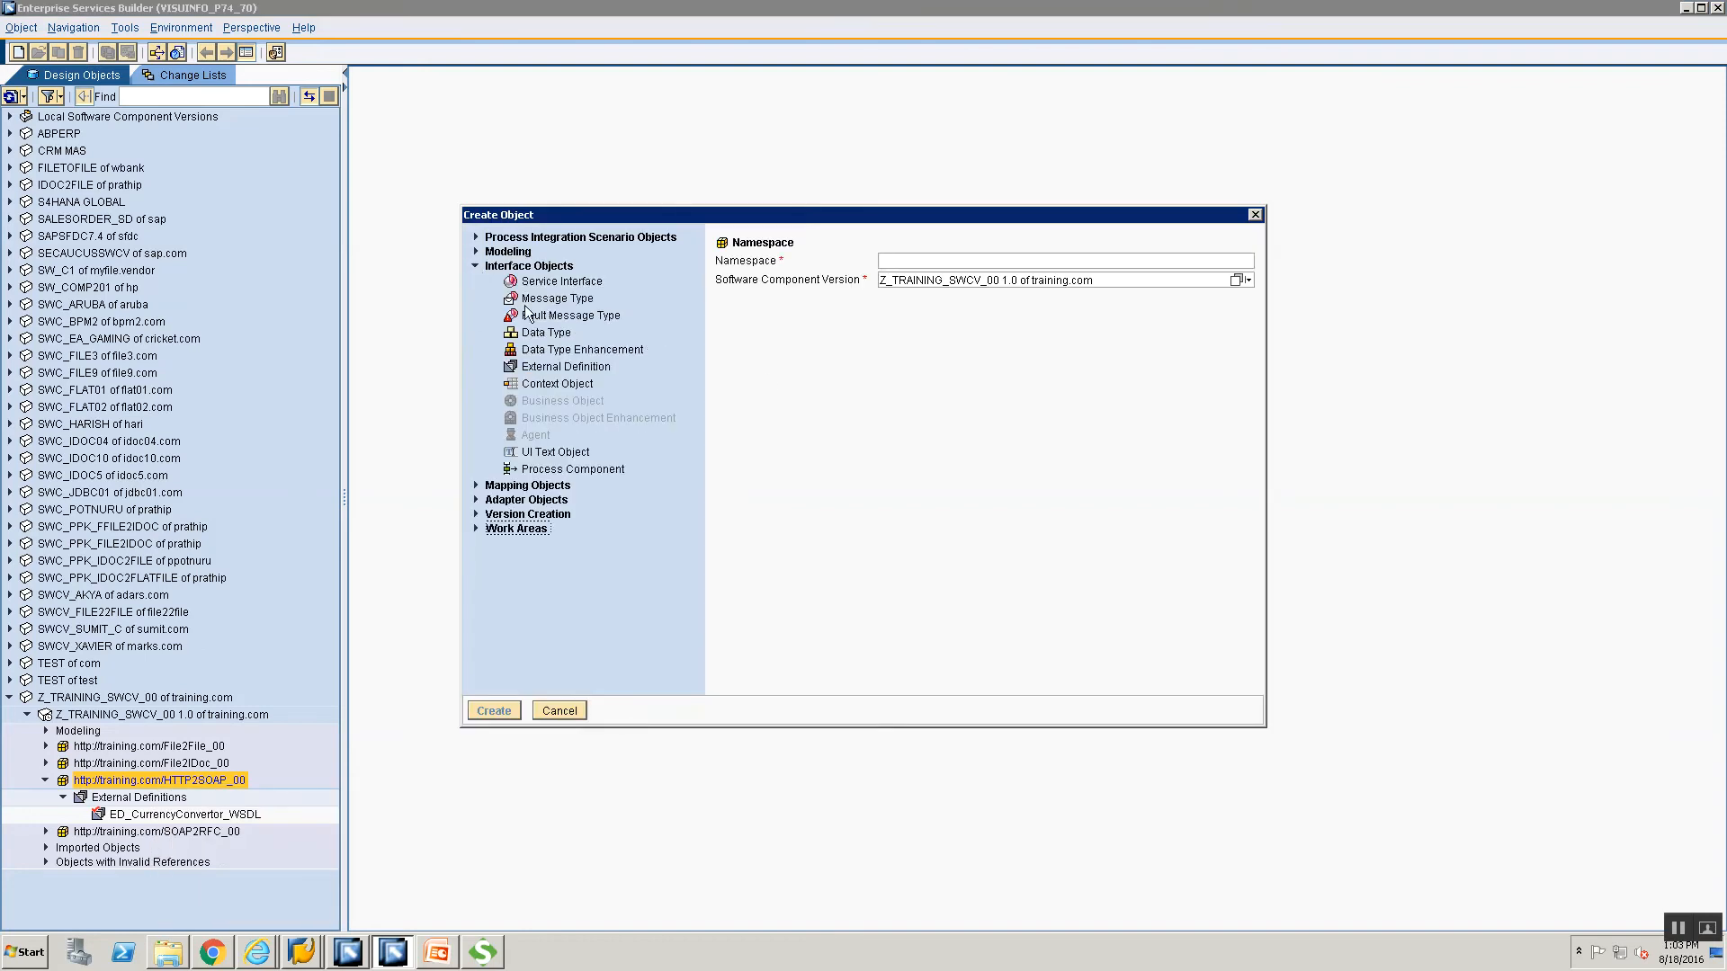
click(544, 332)
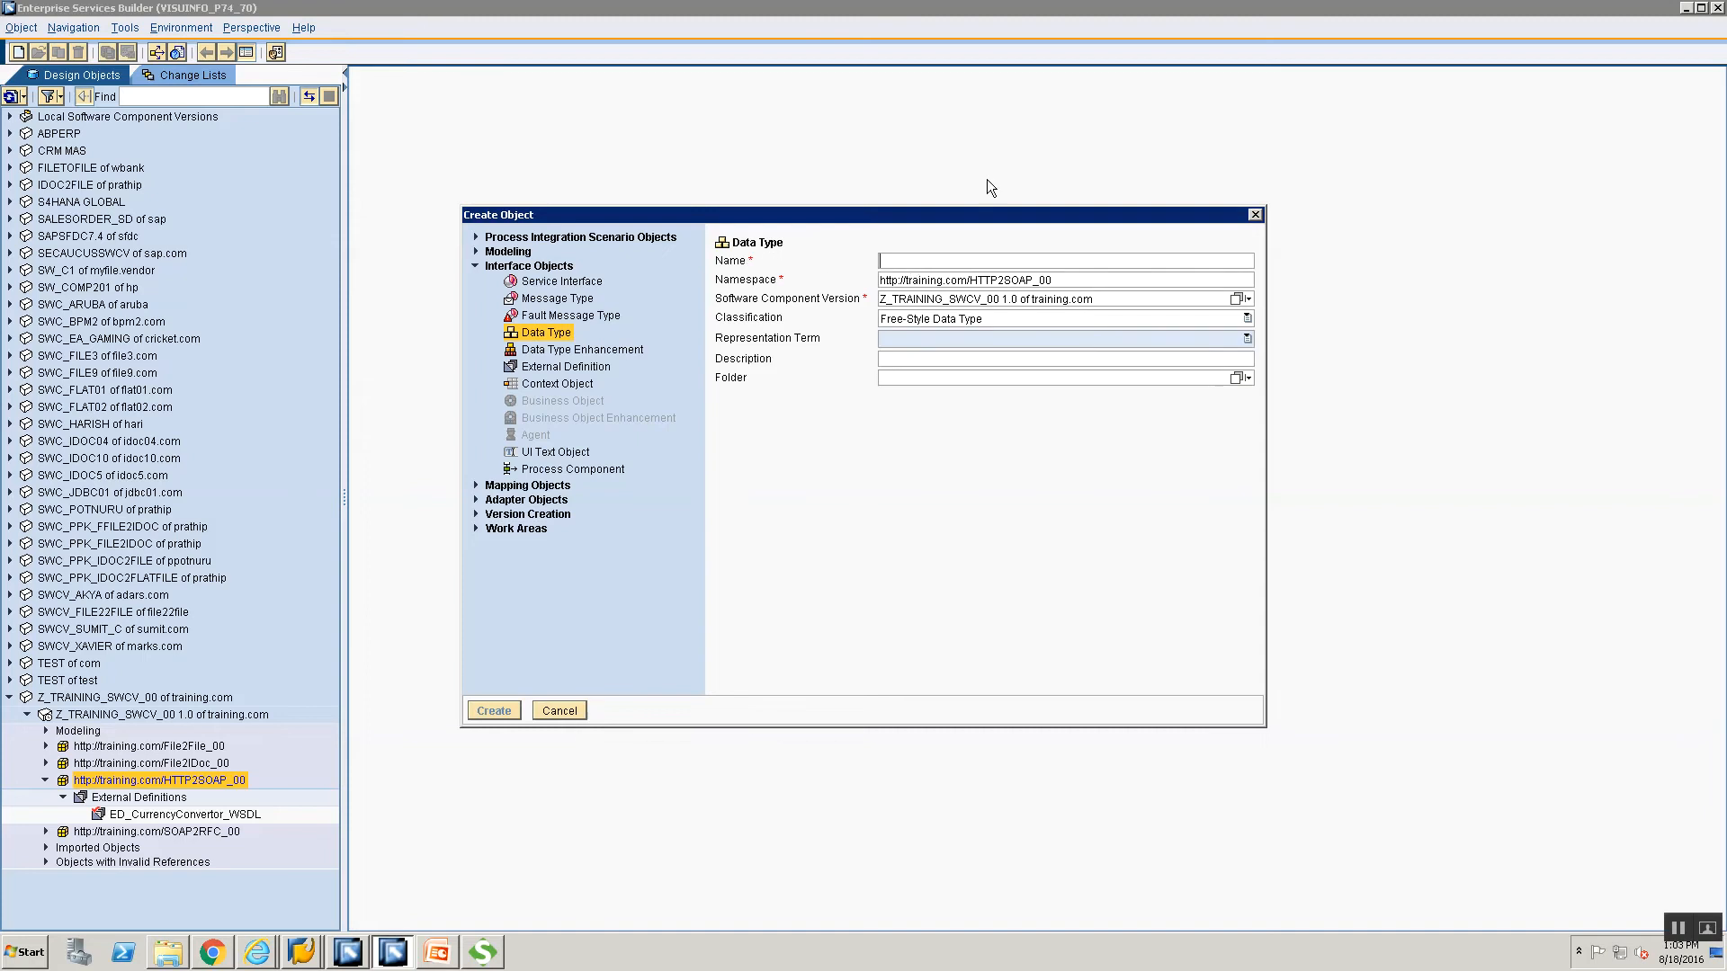
text(DT_)
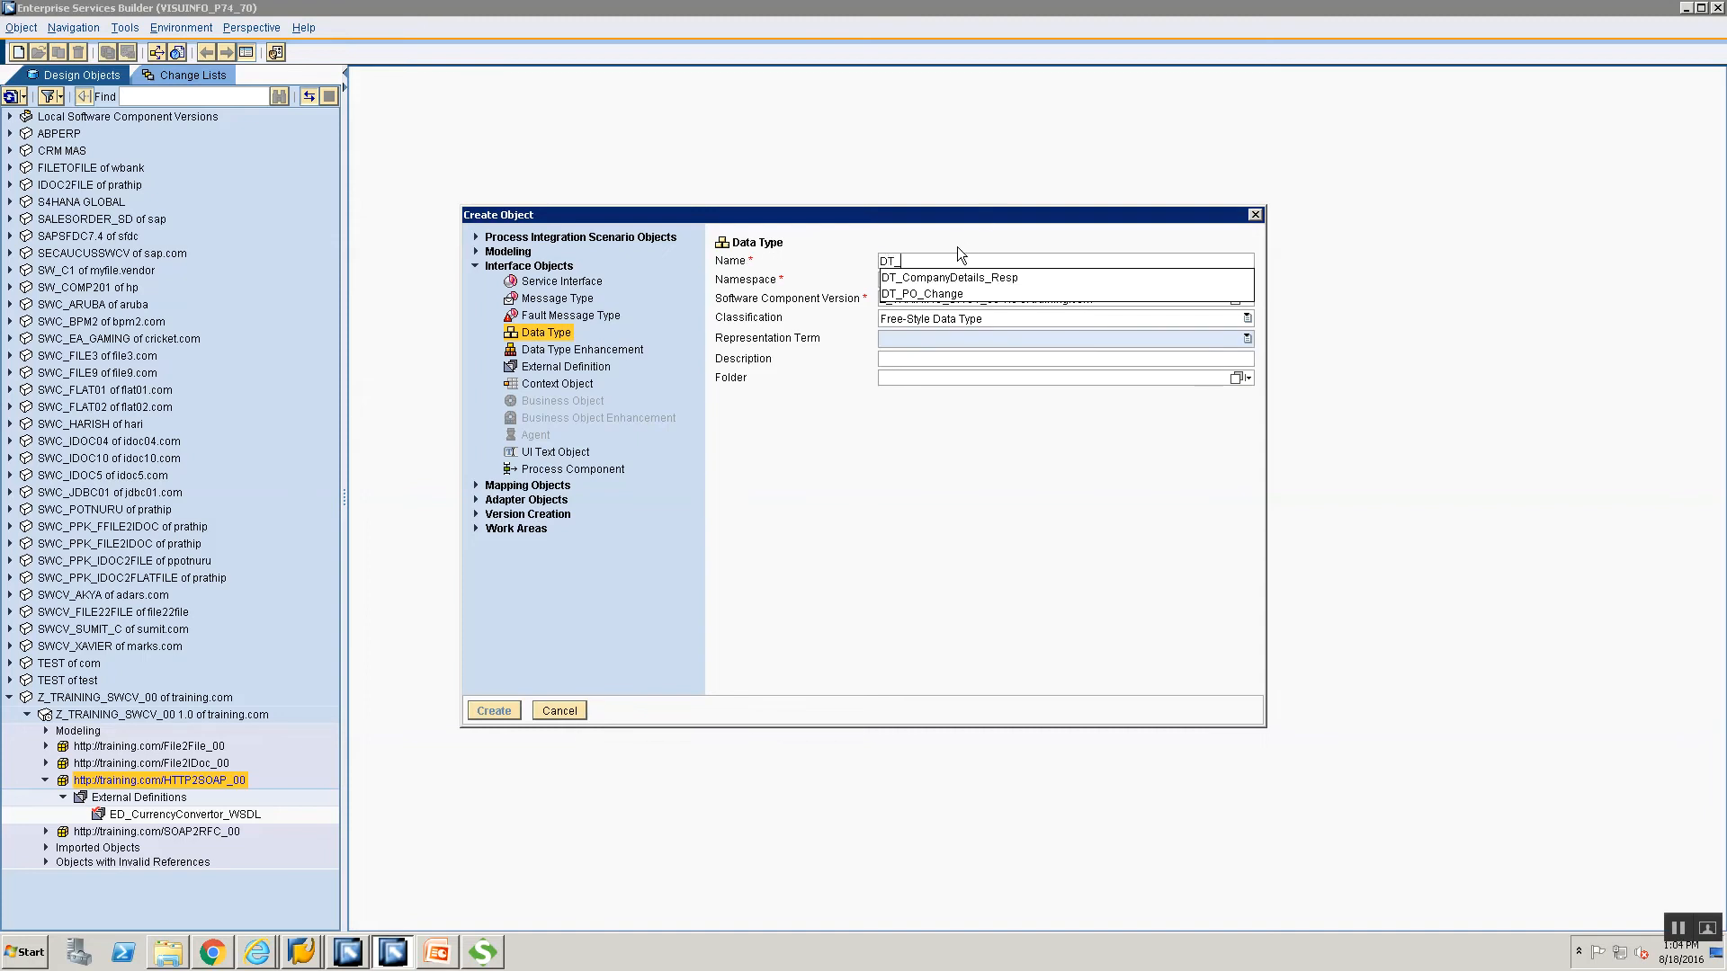
text(HTTPO)
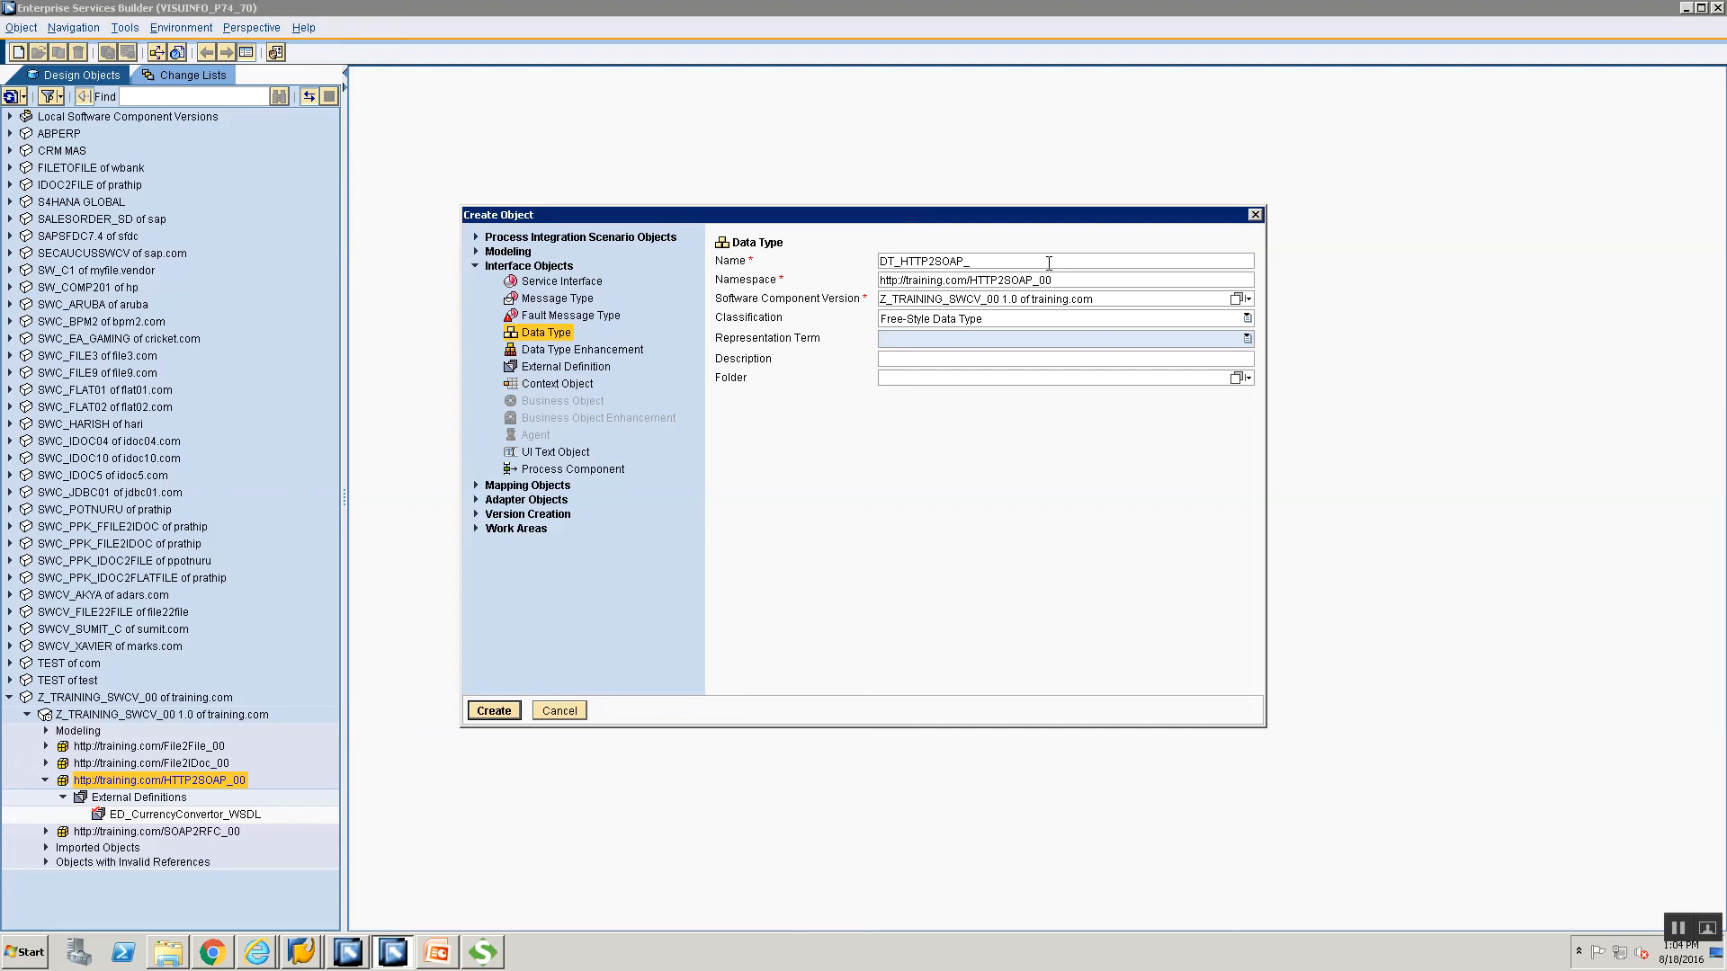
text(R)
text(eq_00)
click(500, 711)
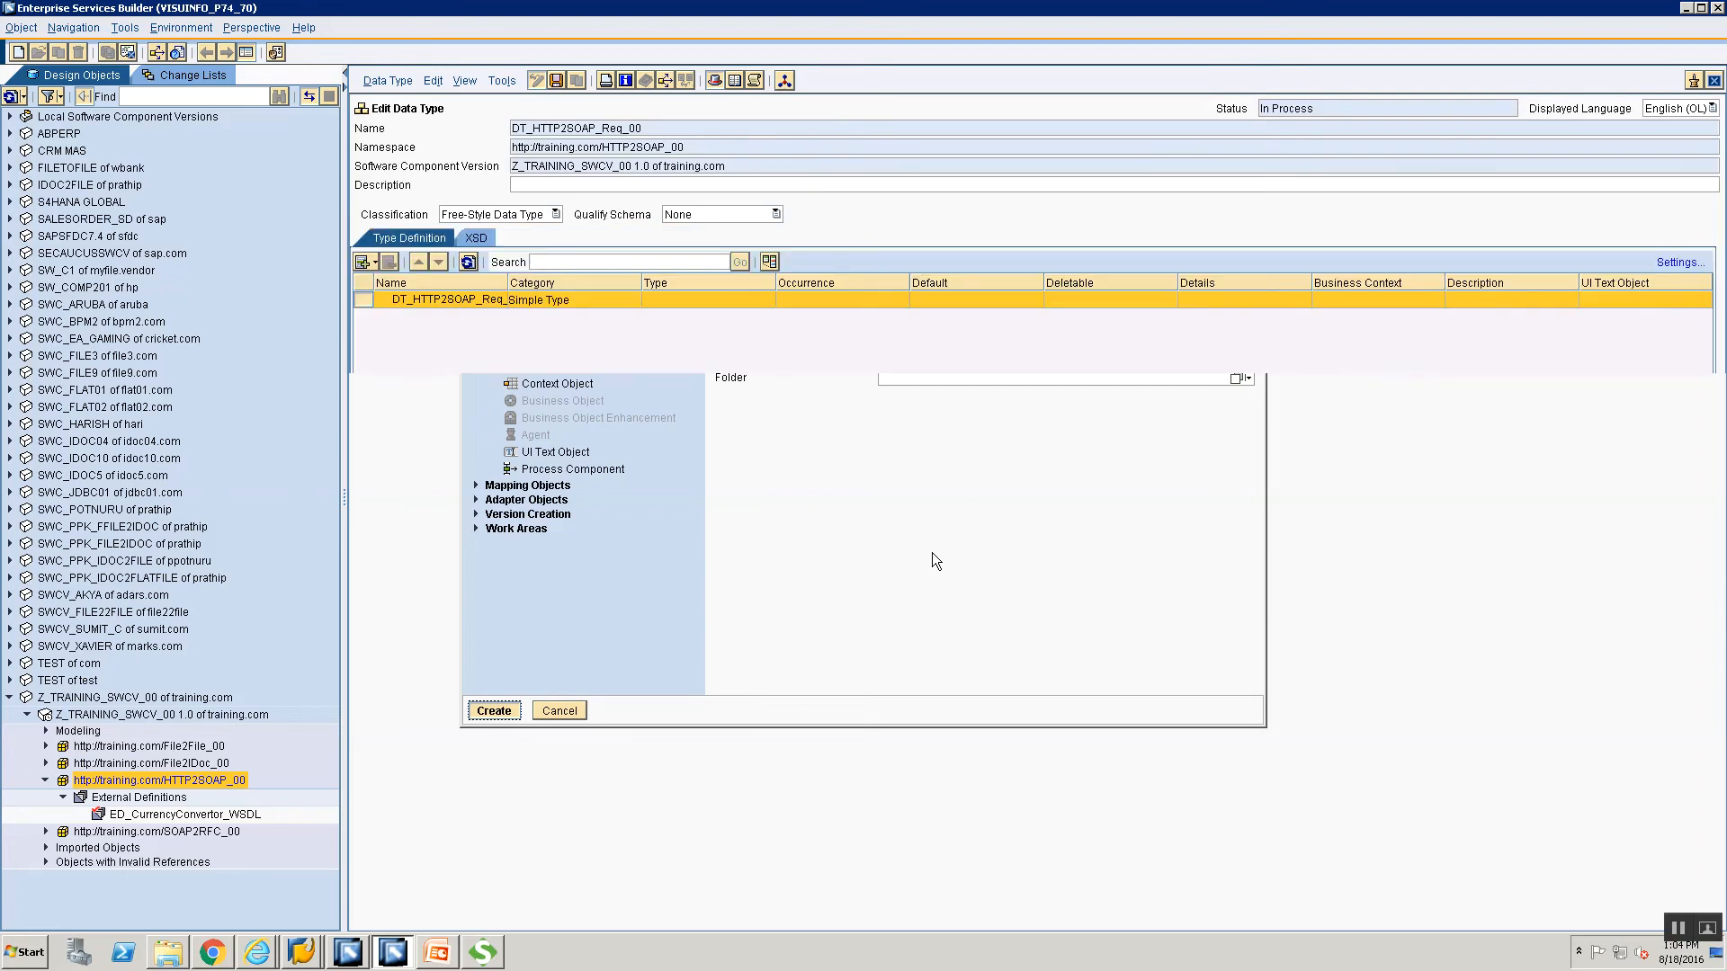
click(374, 264)
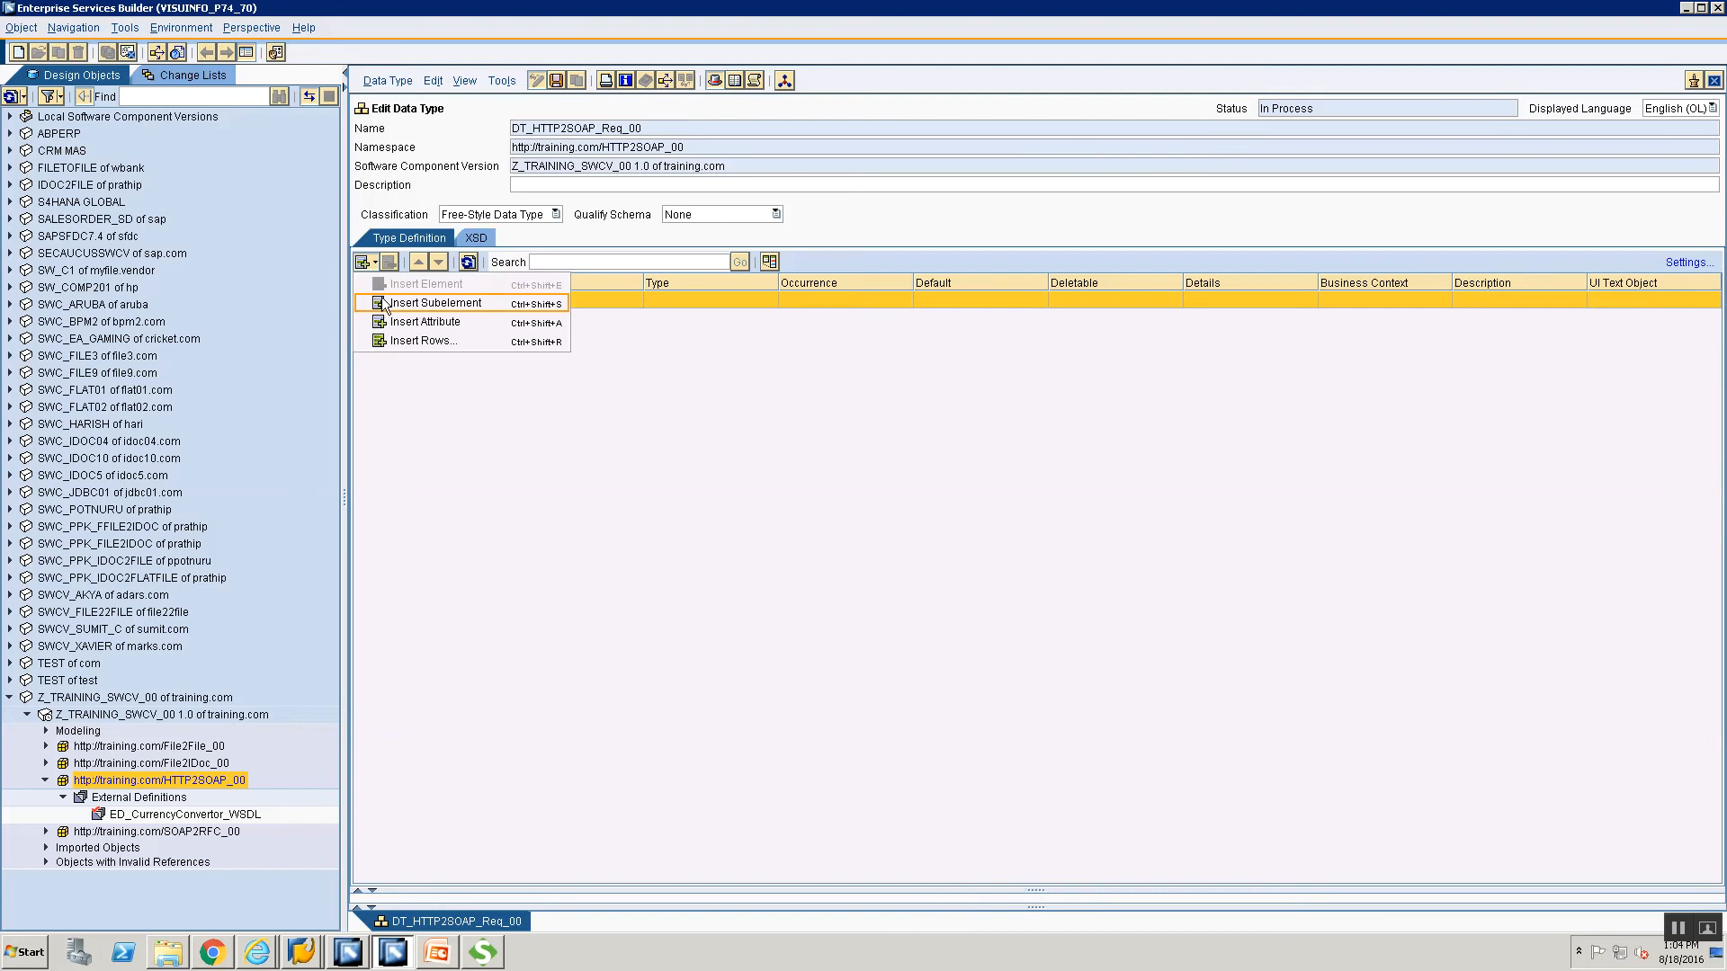
click(432, 303)
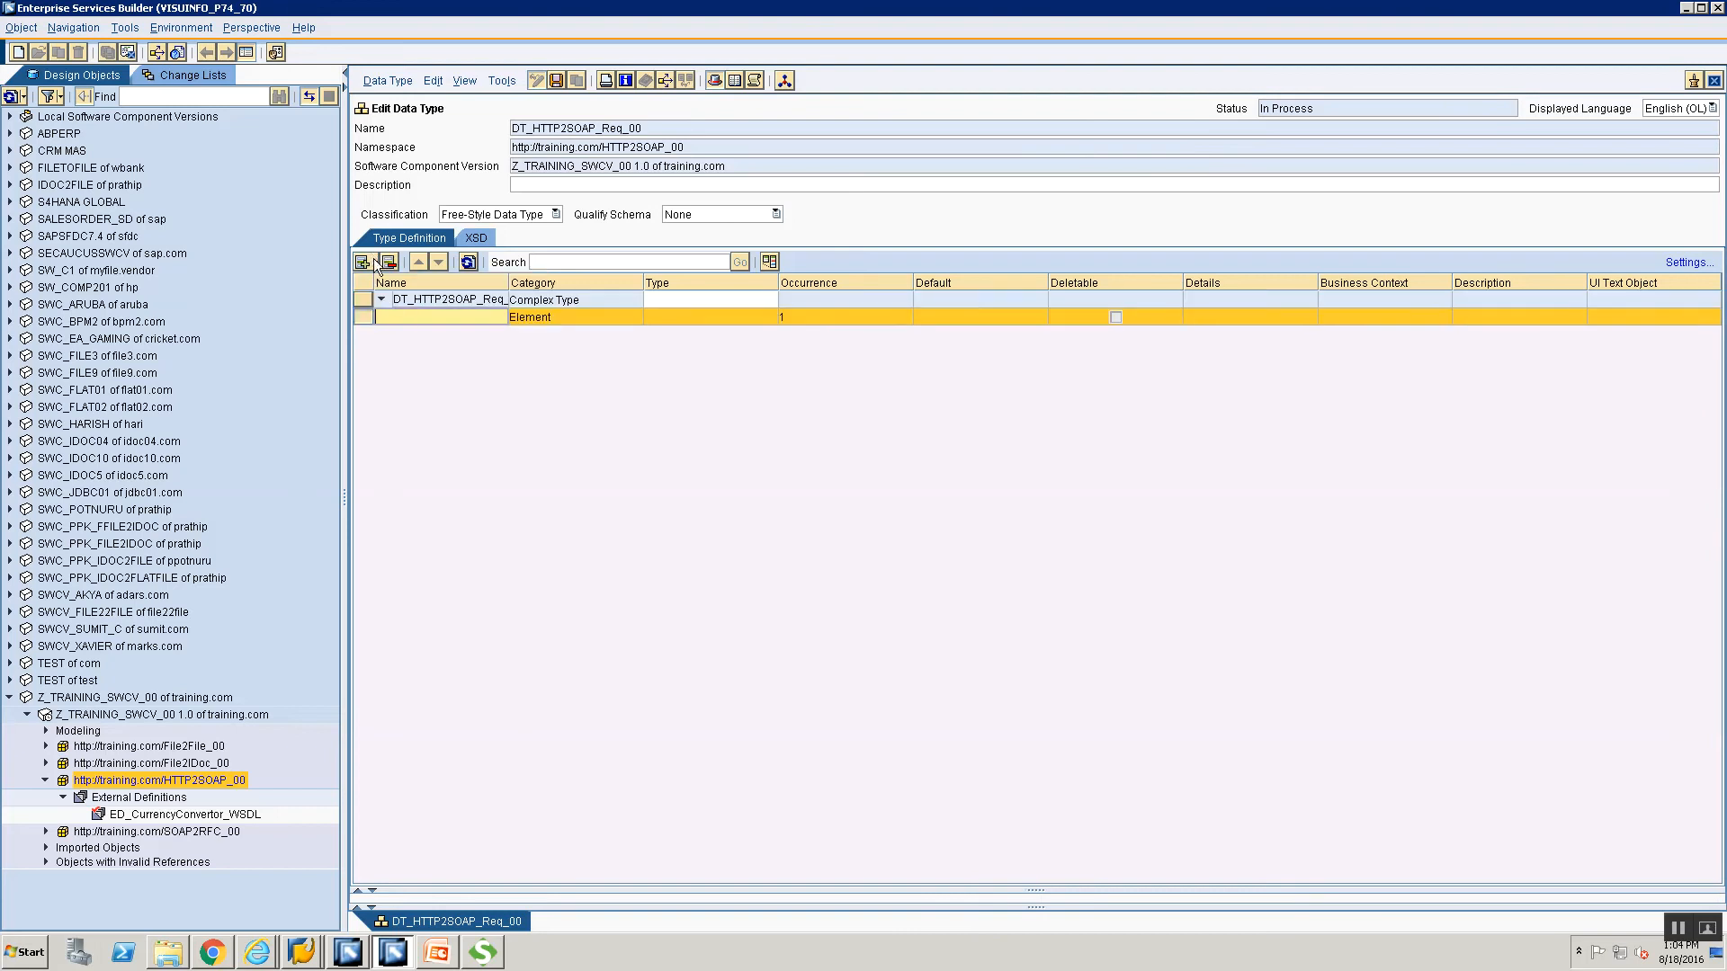
Remove the extra rows and leave one subelement named FromCurrency in DT_HTTP2SOAP_Req_00.
click(376, 264)
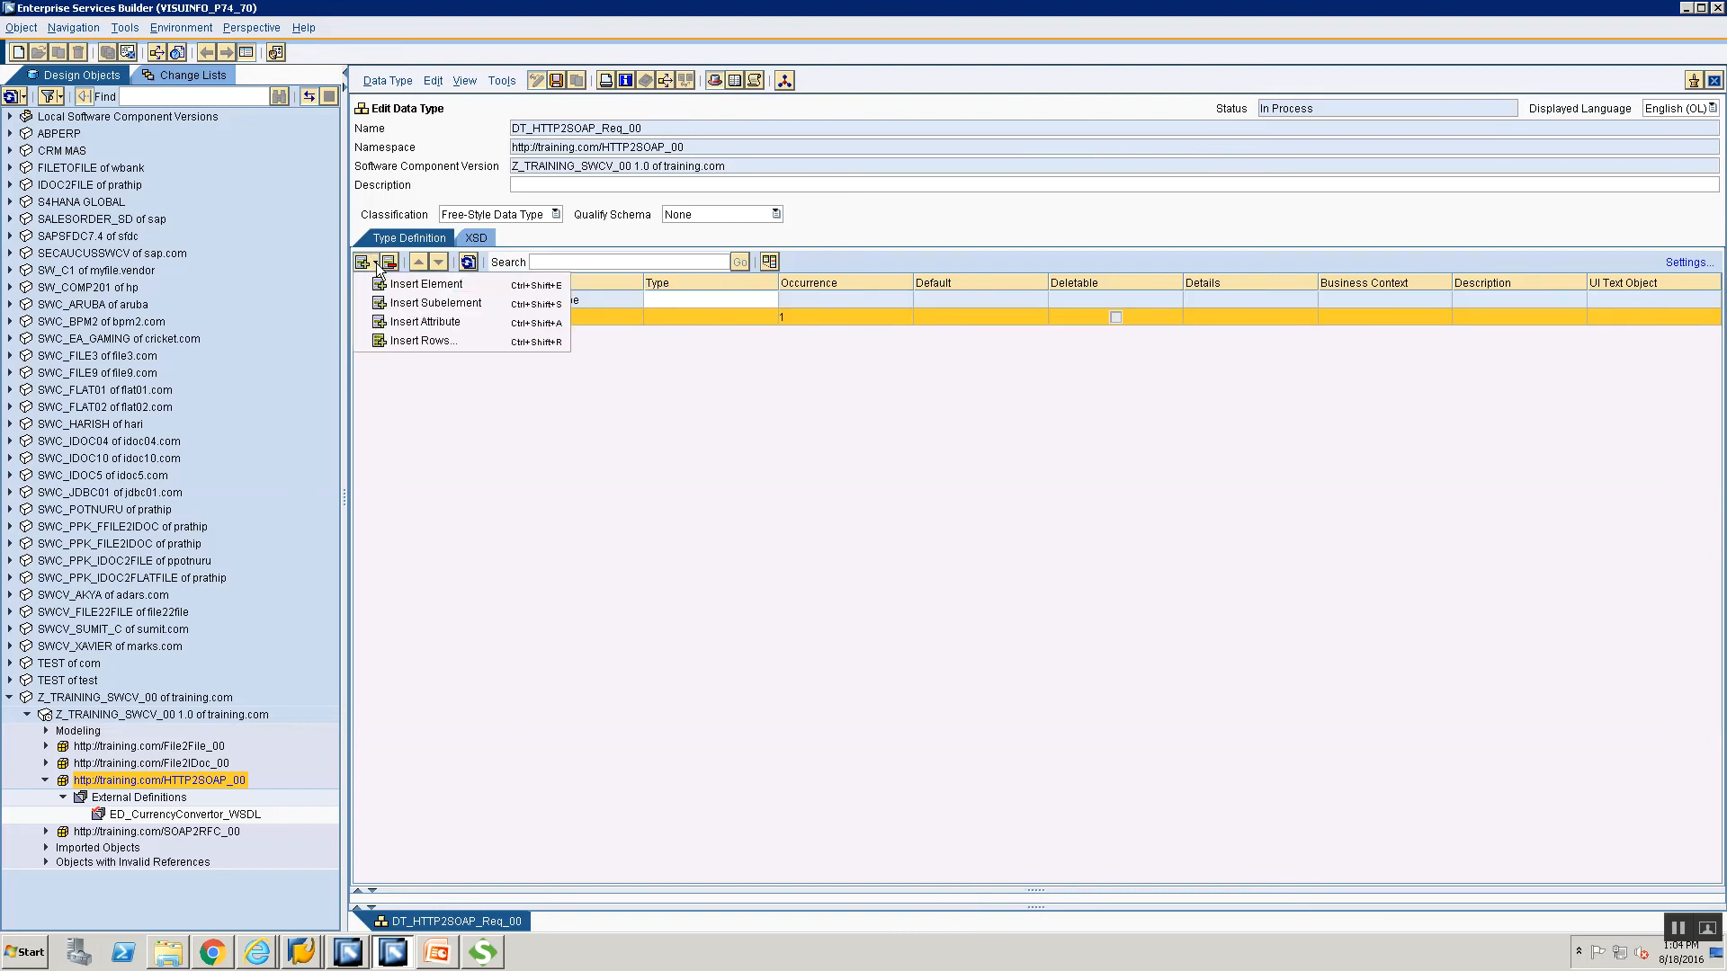
click(394, 302)
click(376, 262)
click(405, 303)
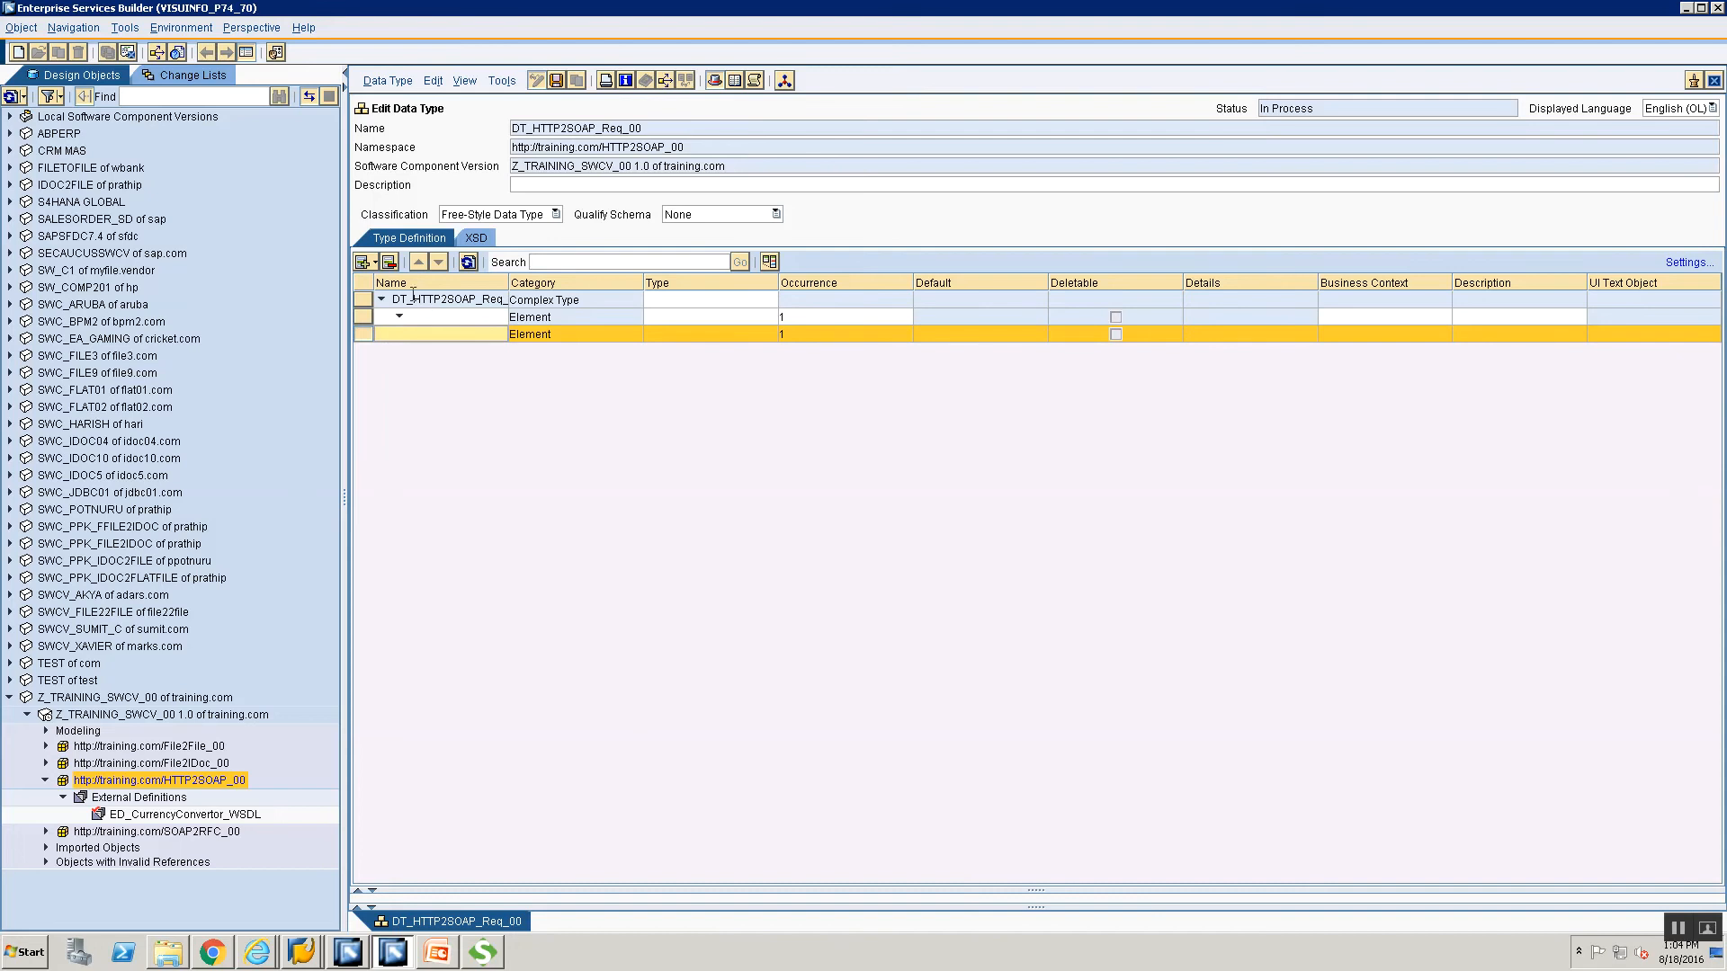
click(430, 318)
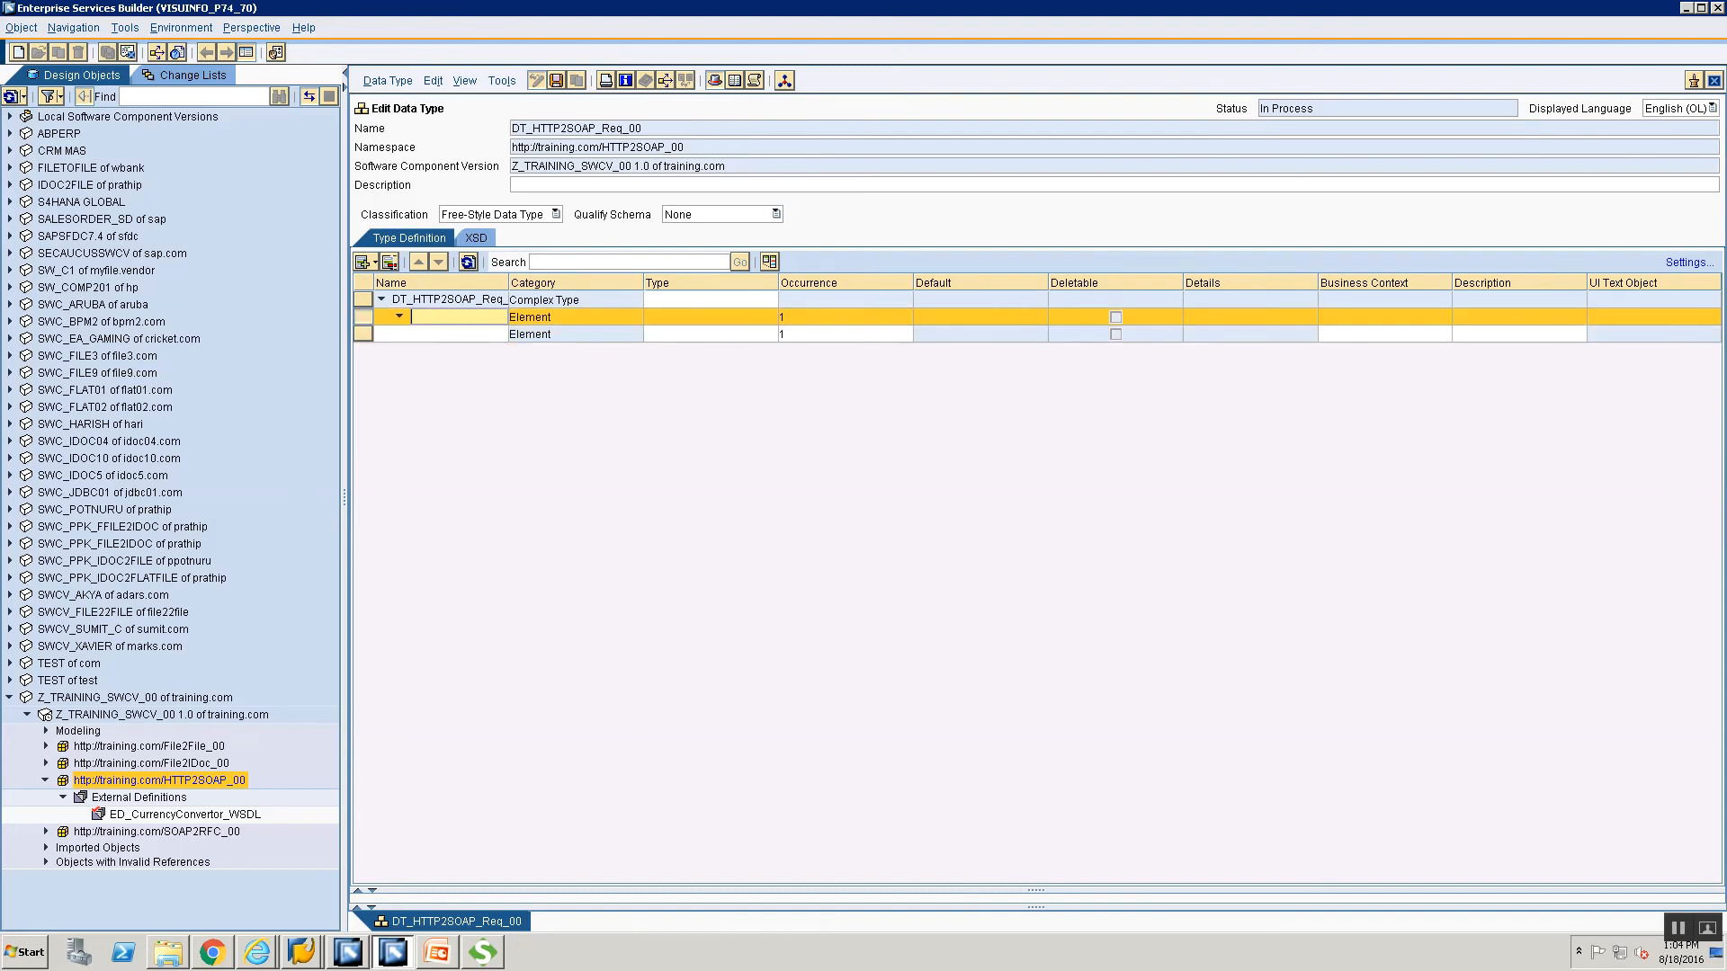
click(388, 262)
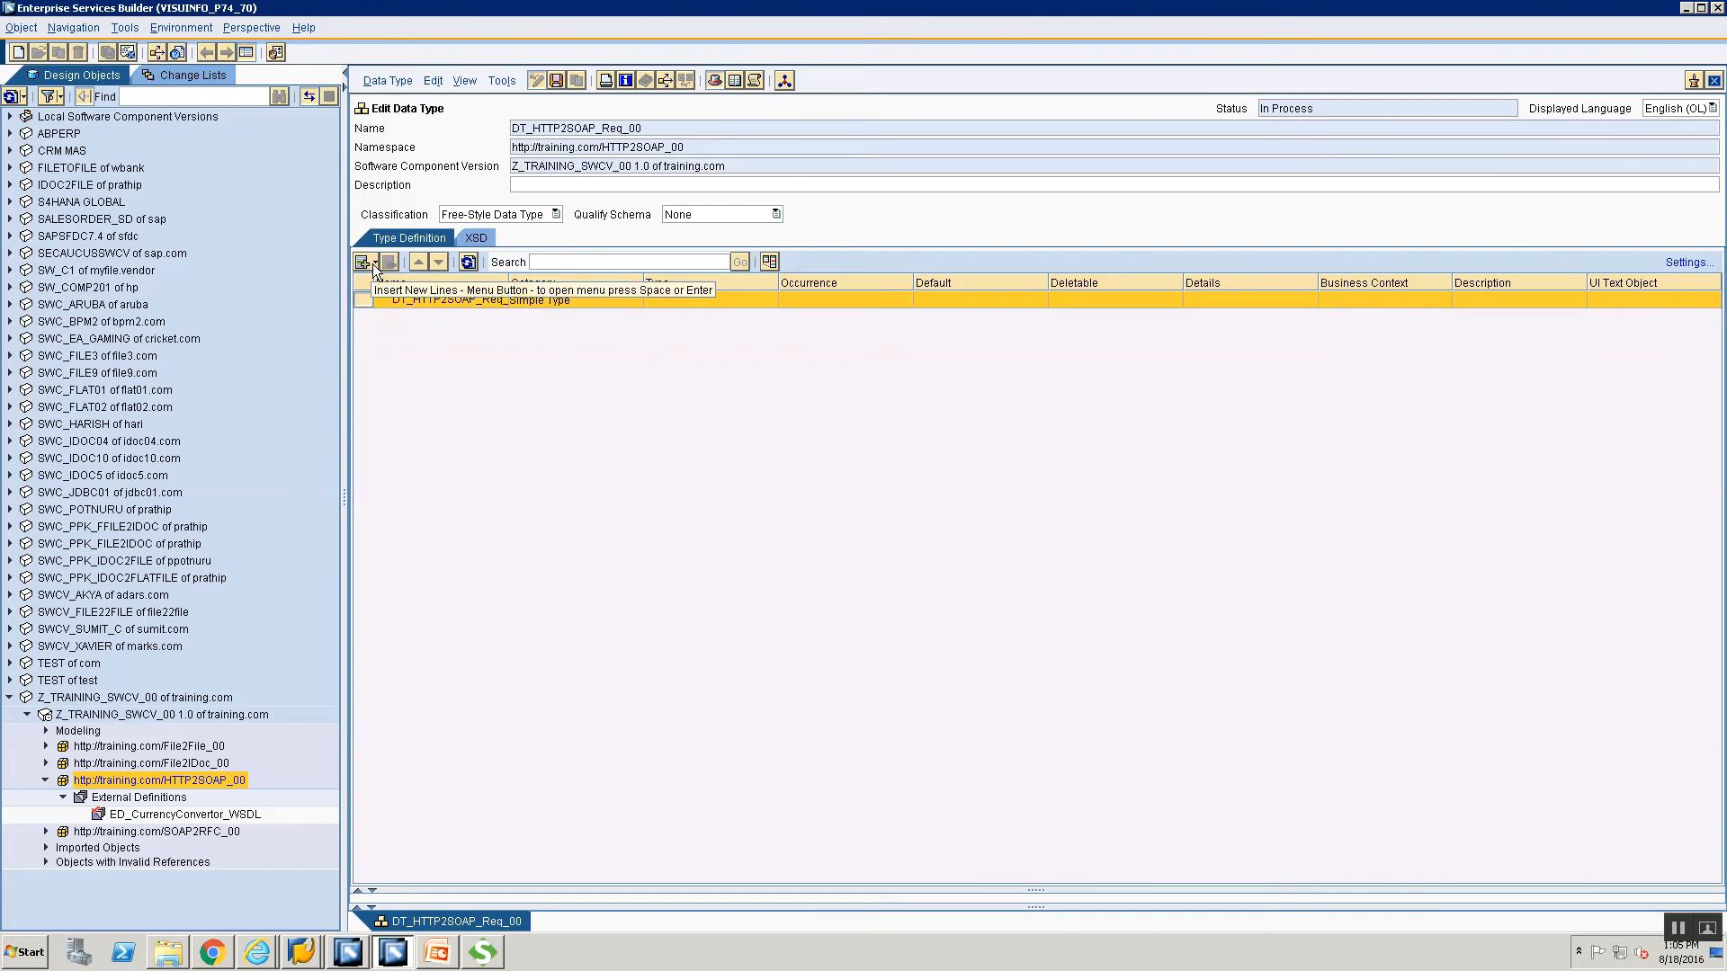
click(374, 264)
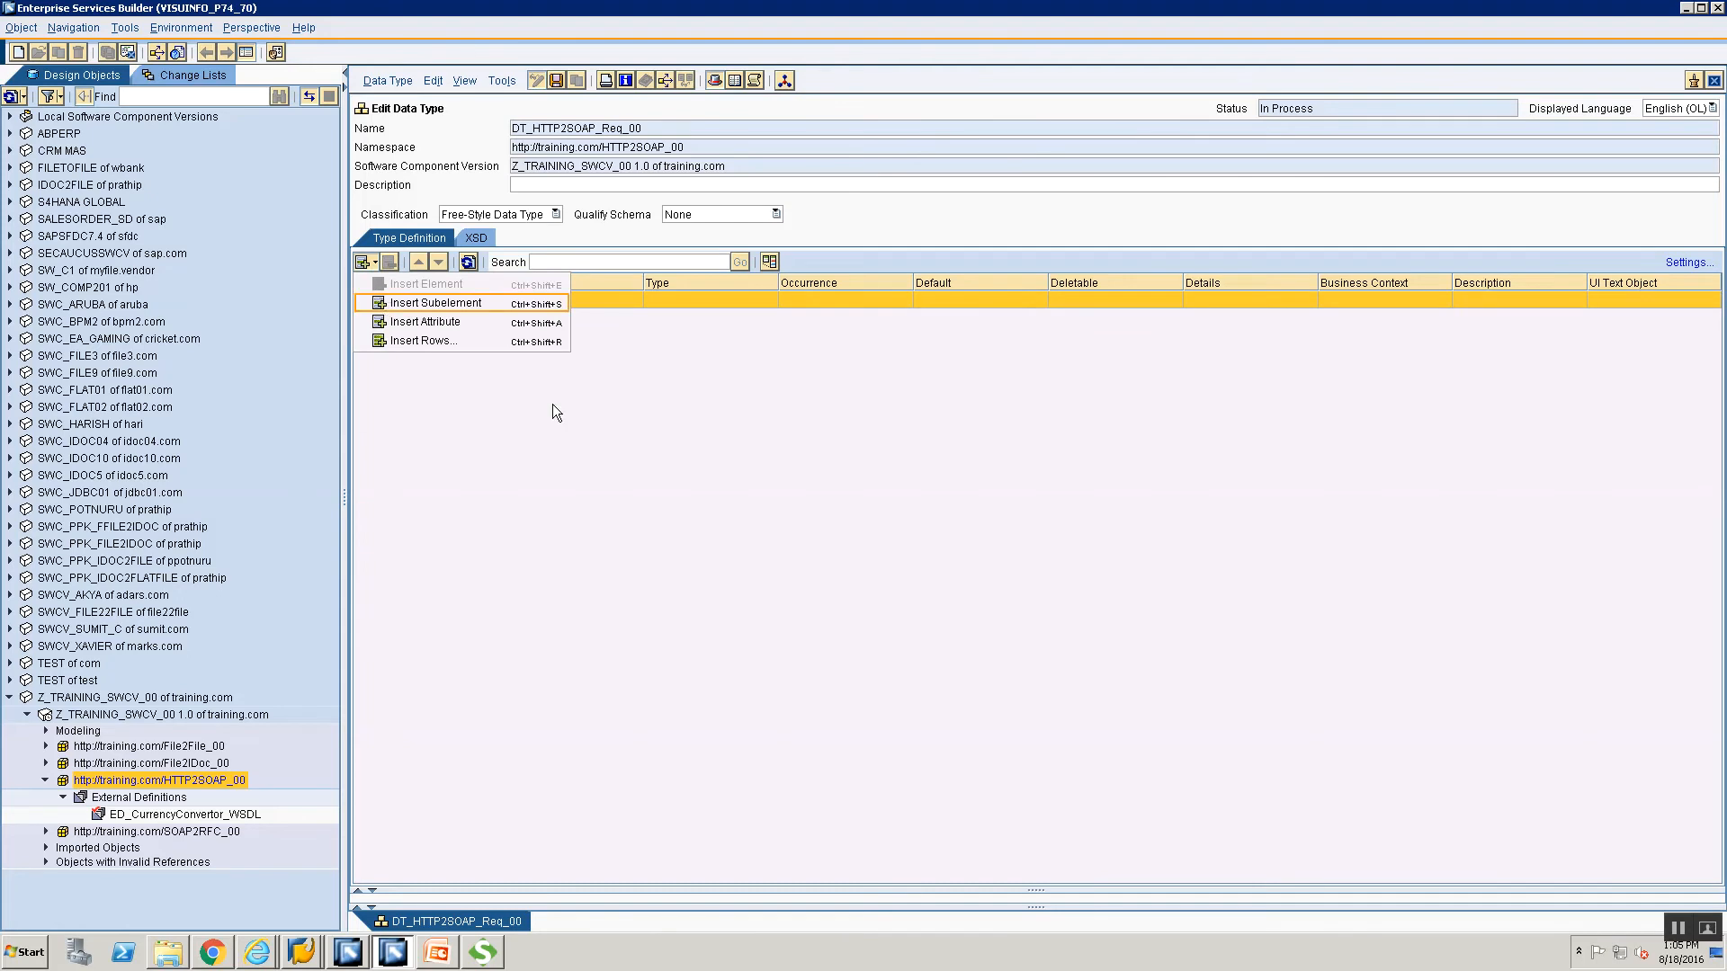
key(Return)
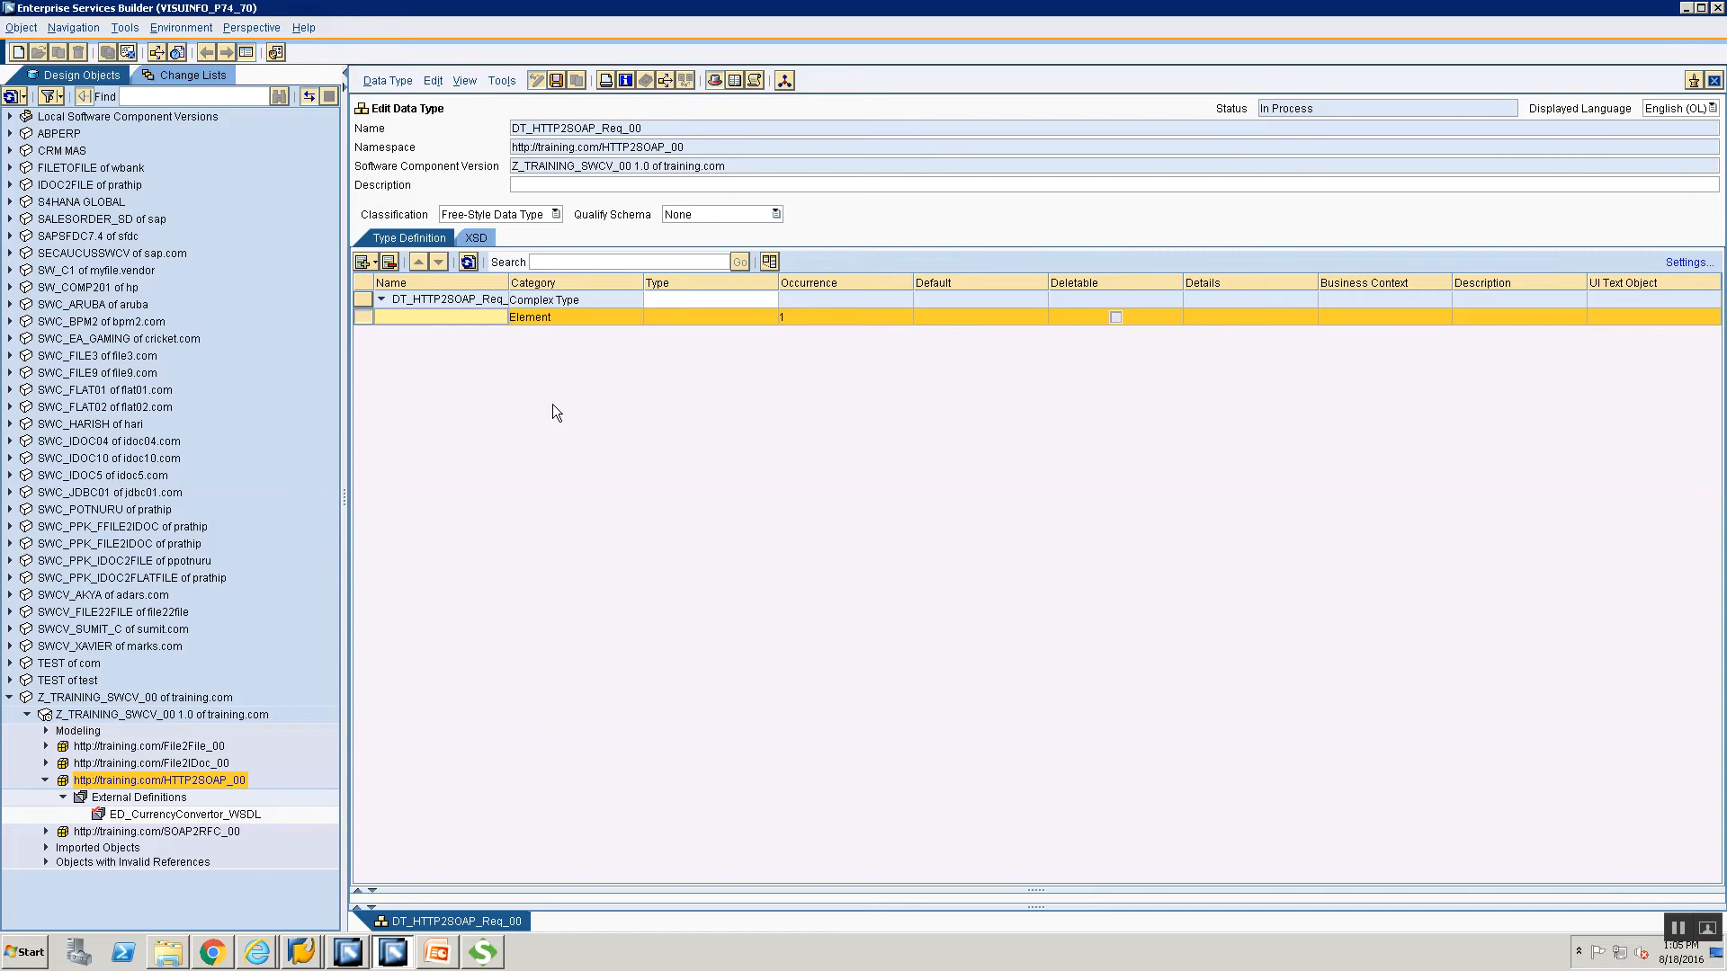
text(FromCurrency)
Set FromCurrency's type to xsd:string from the XSD Types list.
click(668, 316)
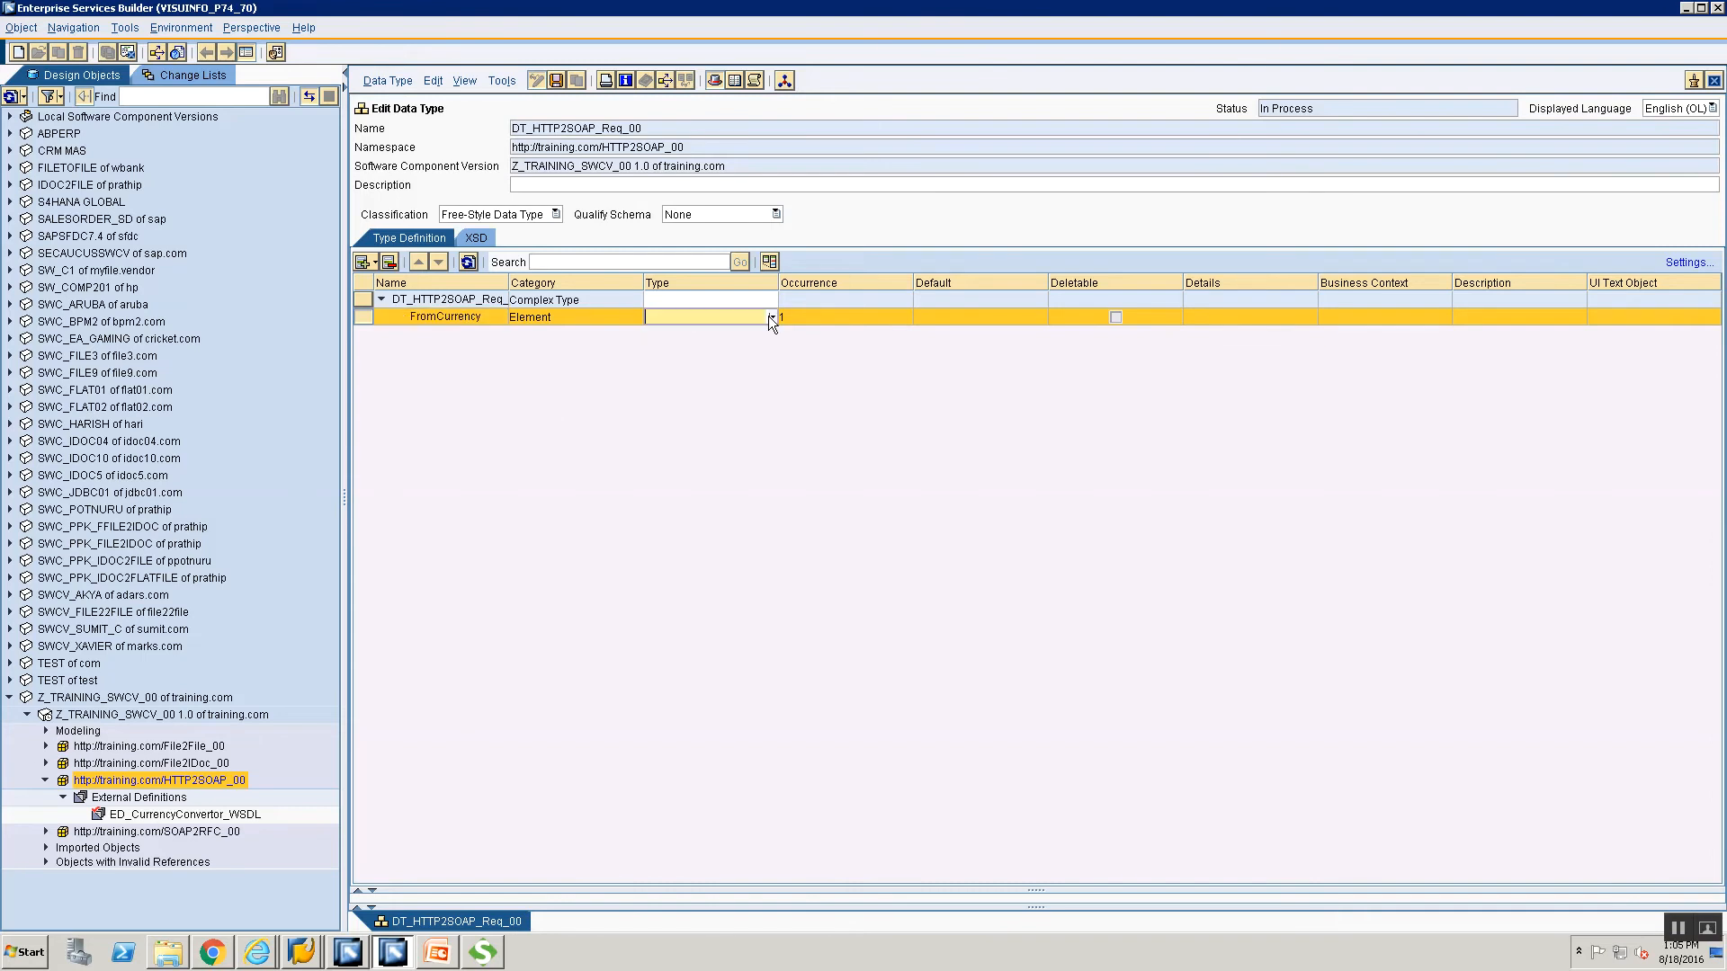
click(770, 317)
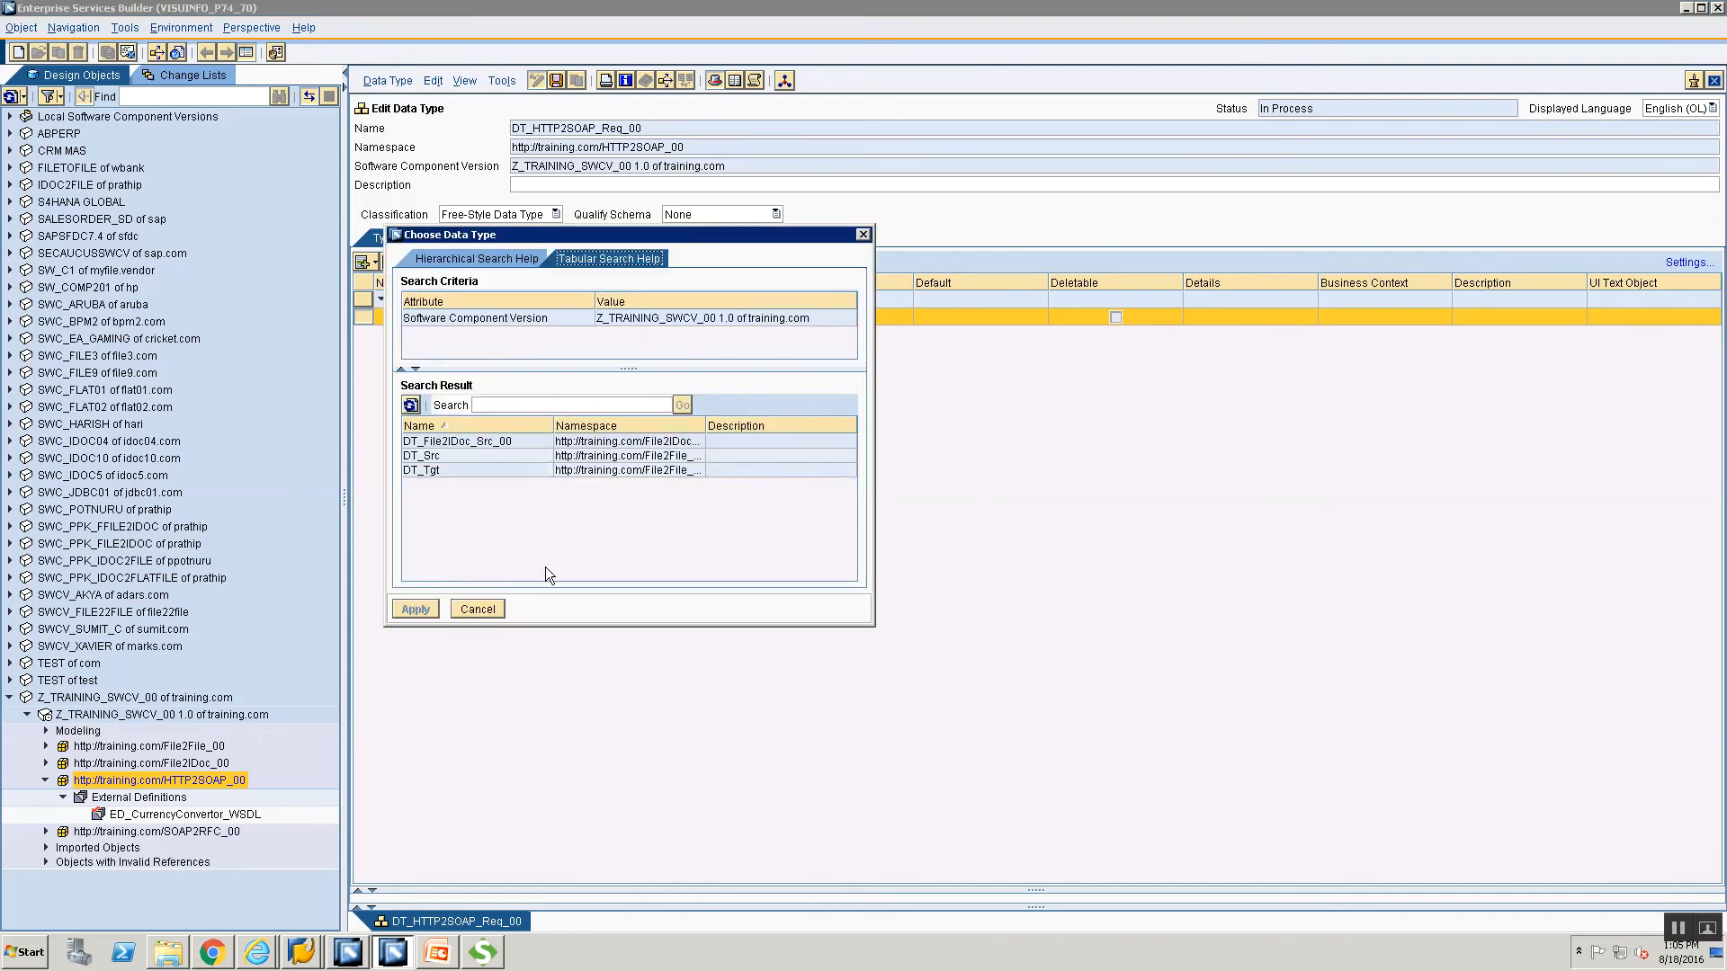
click(489, 611)
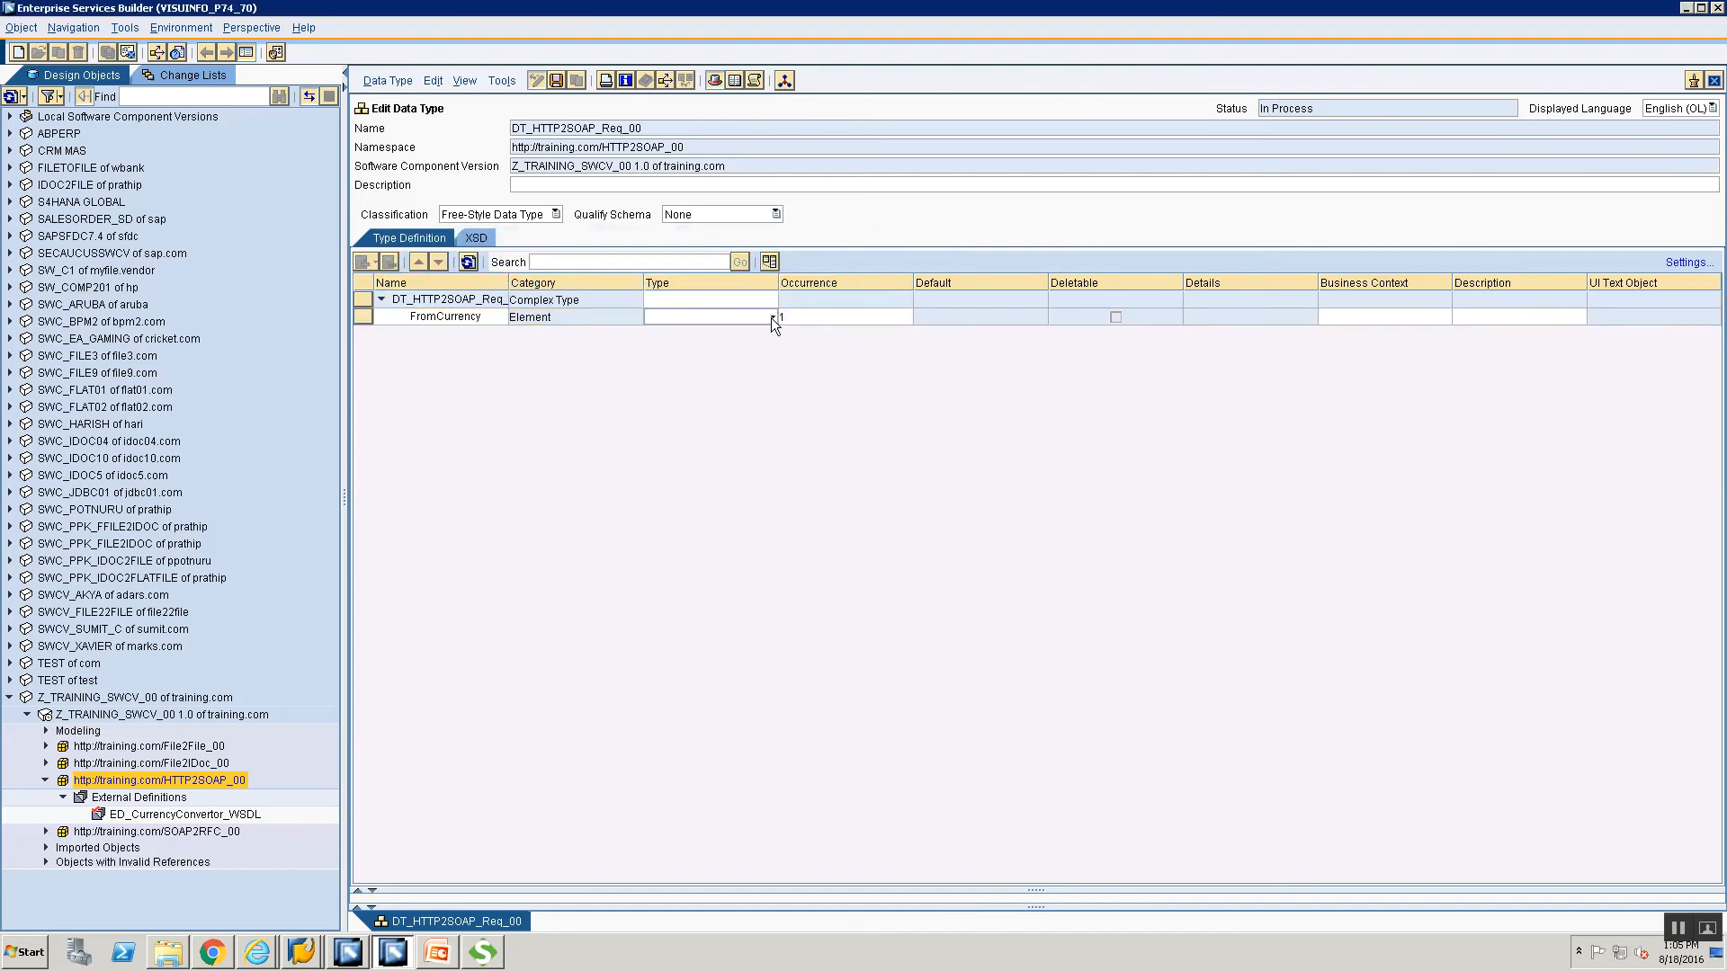
click(771, 318)
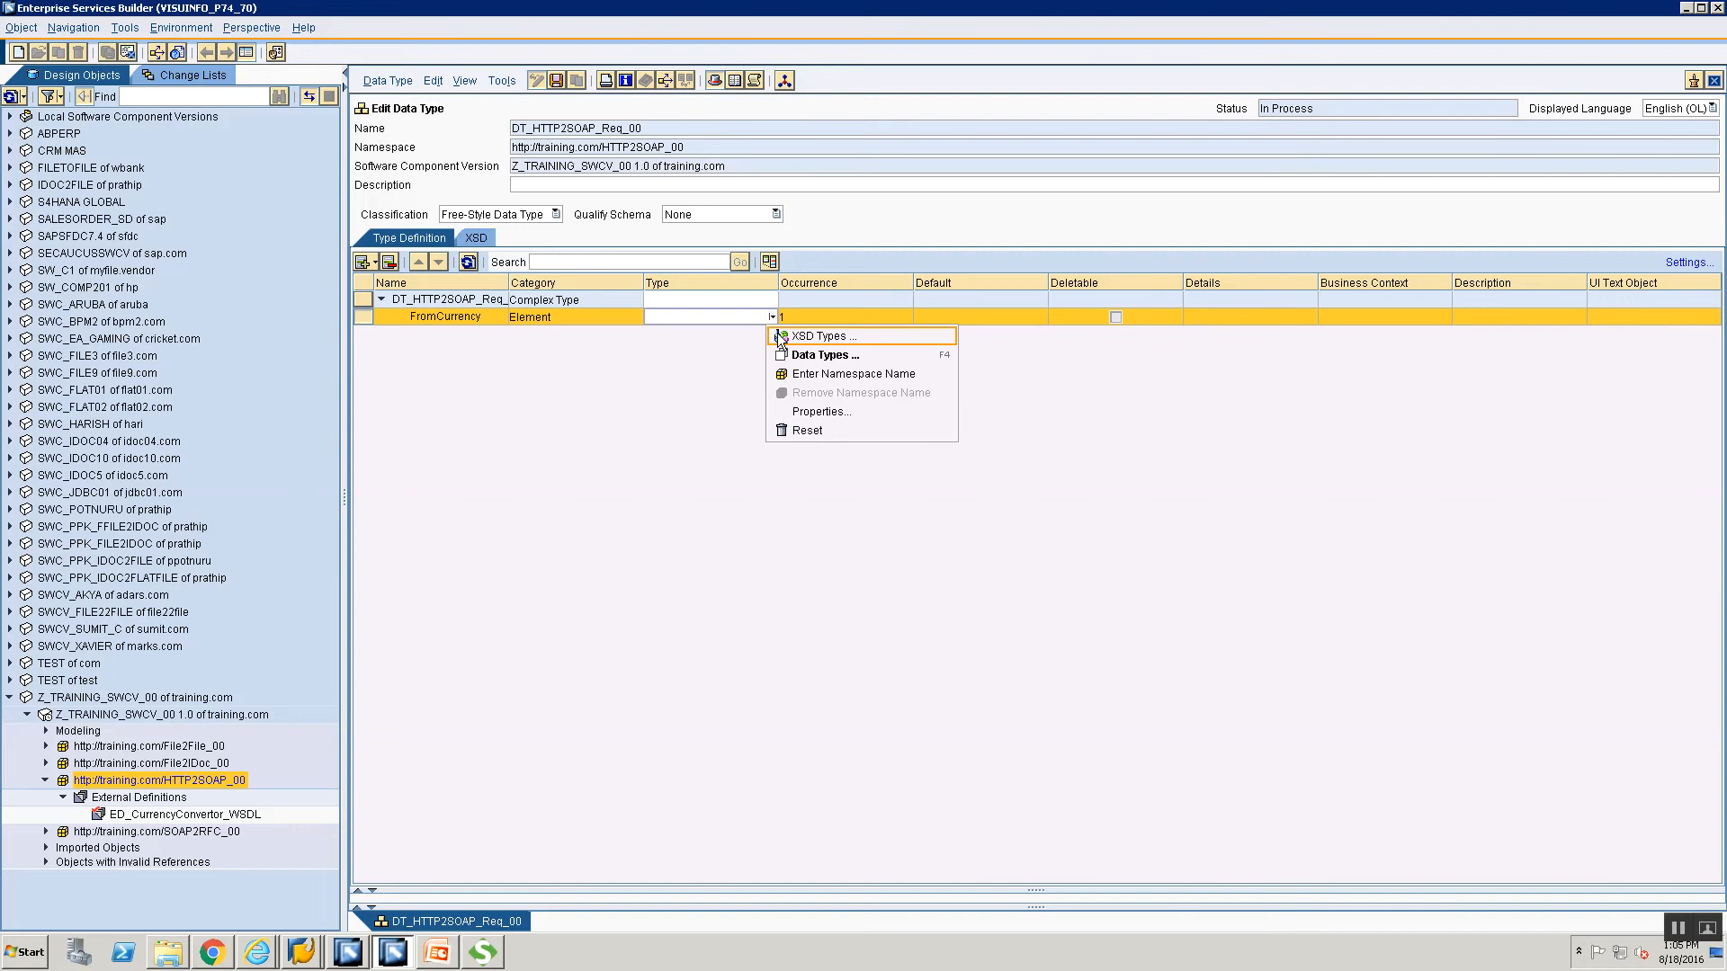
click(777, 332)
click(735, 337)
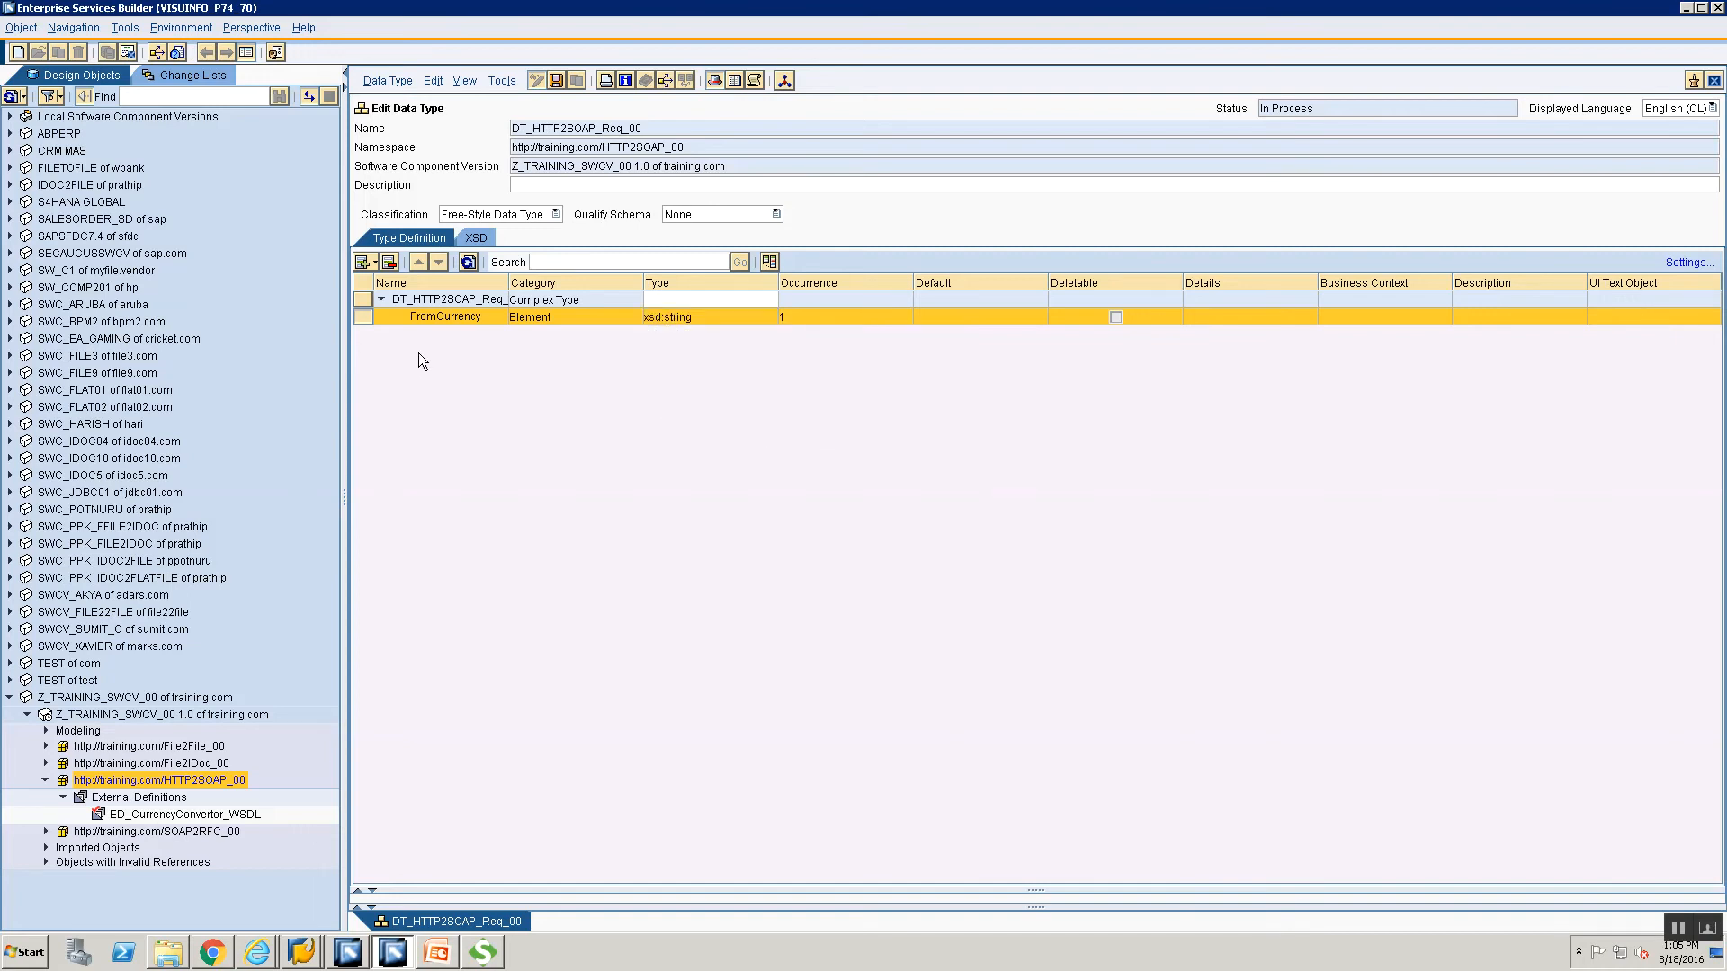
click(376, 262)
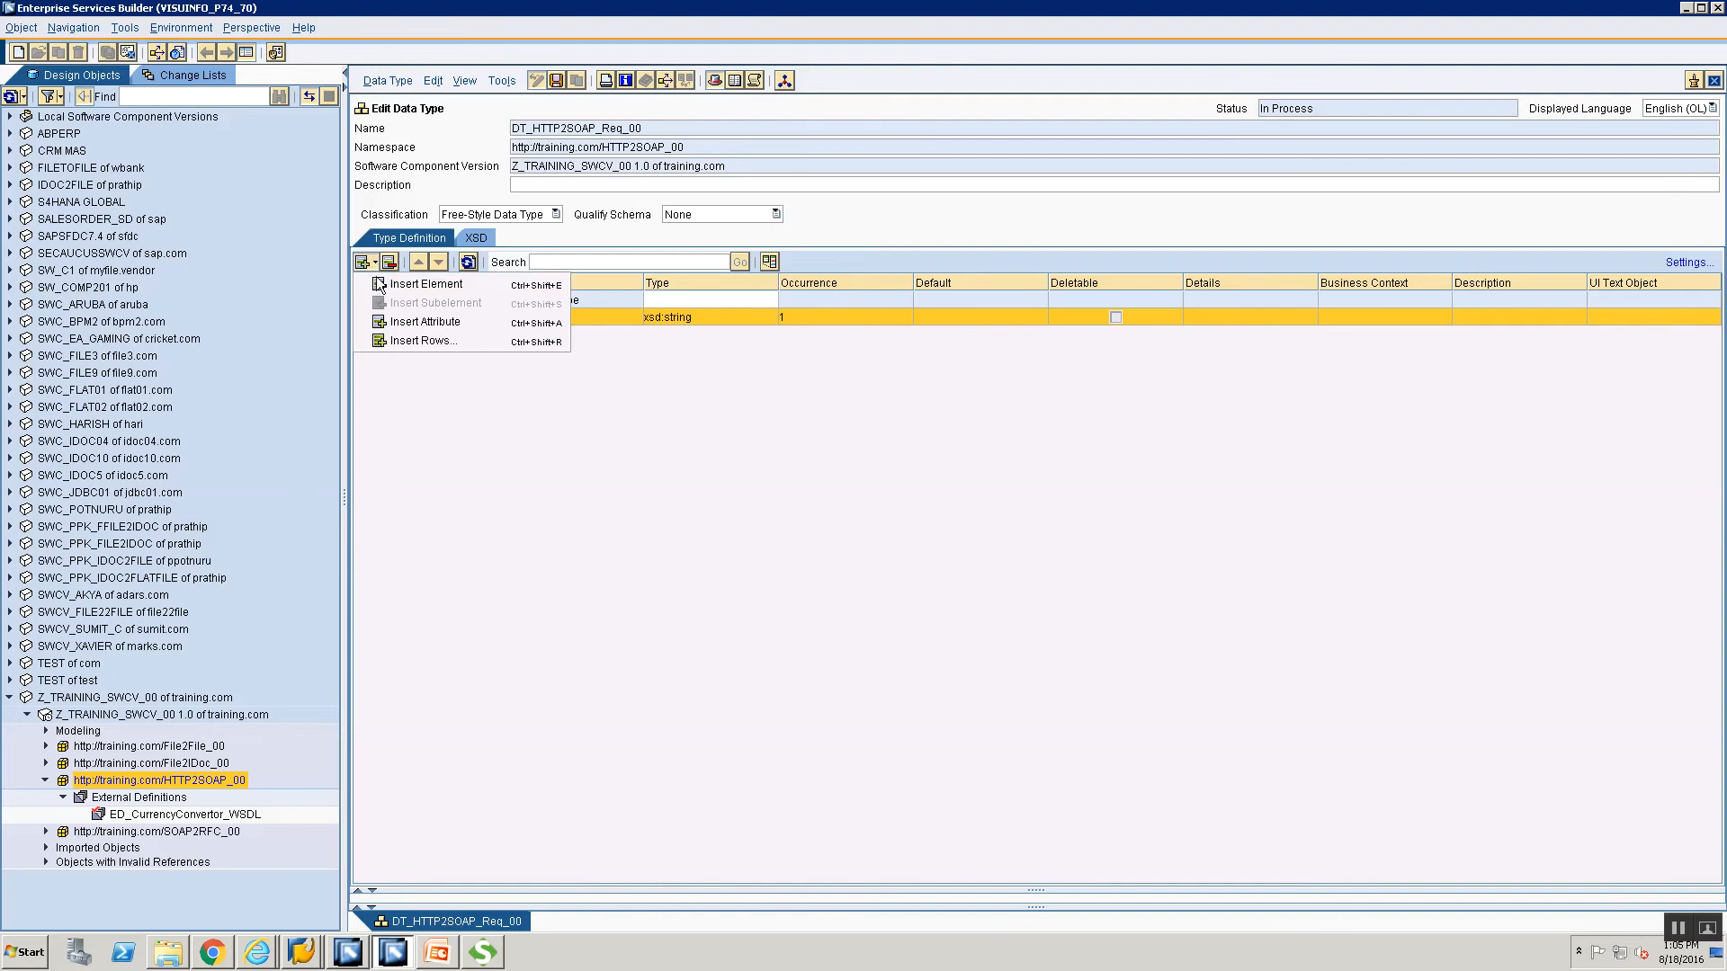
Add a ToCurrency element typed xsd:string, then save DT_HTTP2SOAP_Req_00.
click(379, 286)
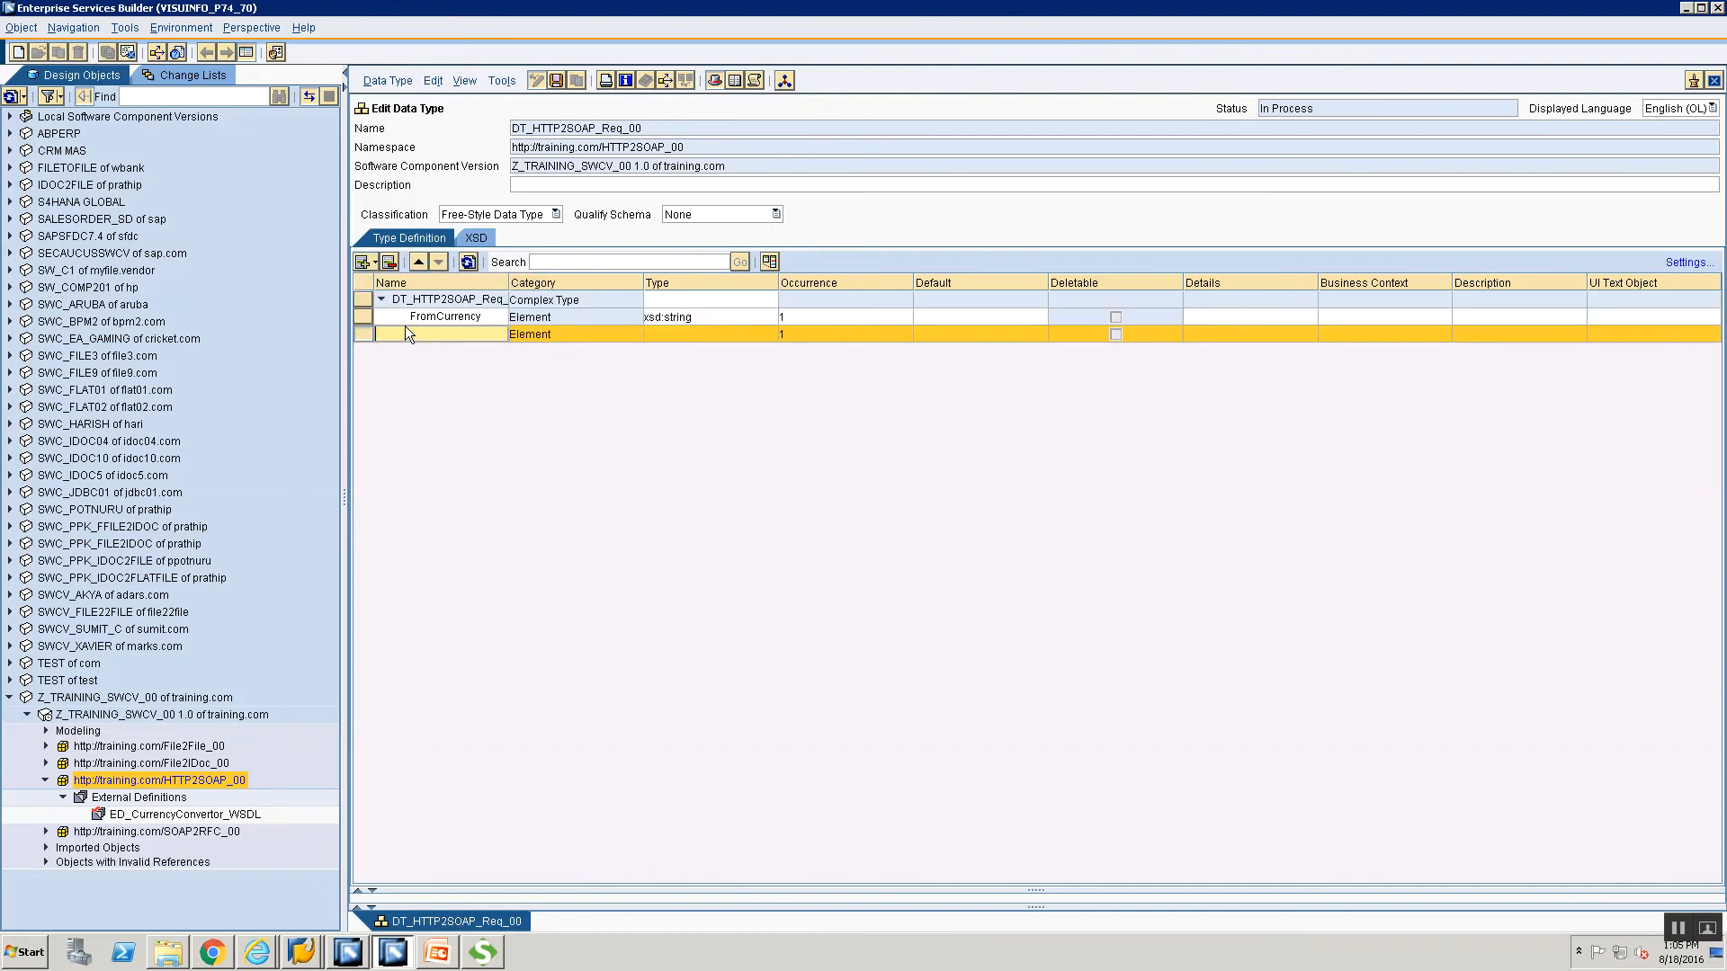
text(ToCurrency)
click(732, 331)
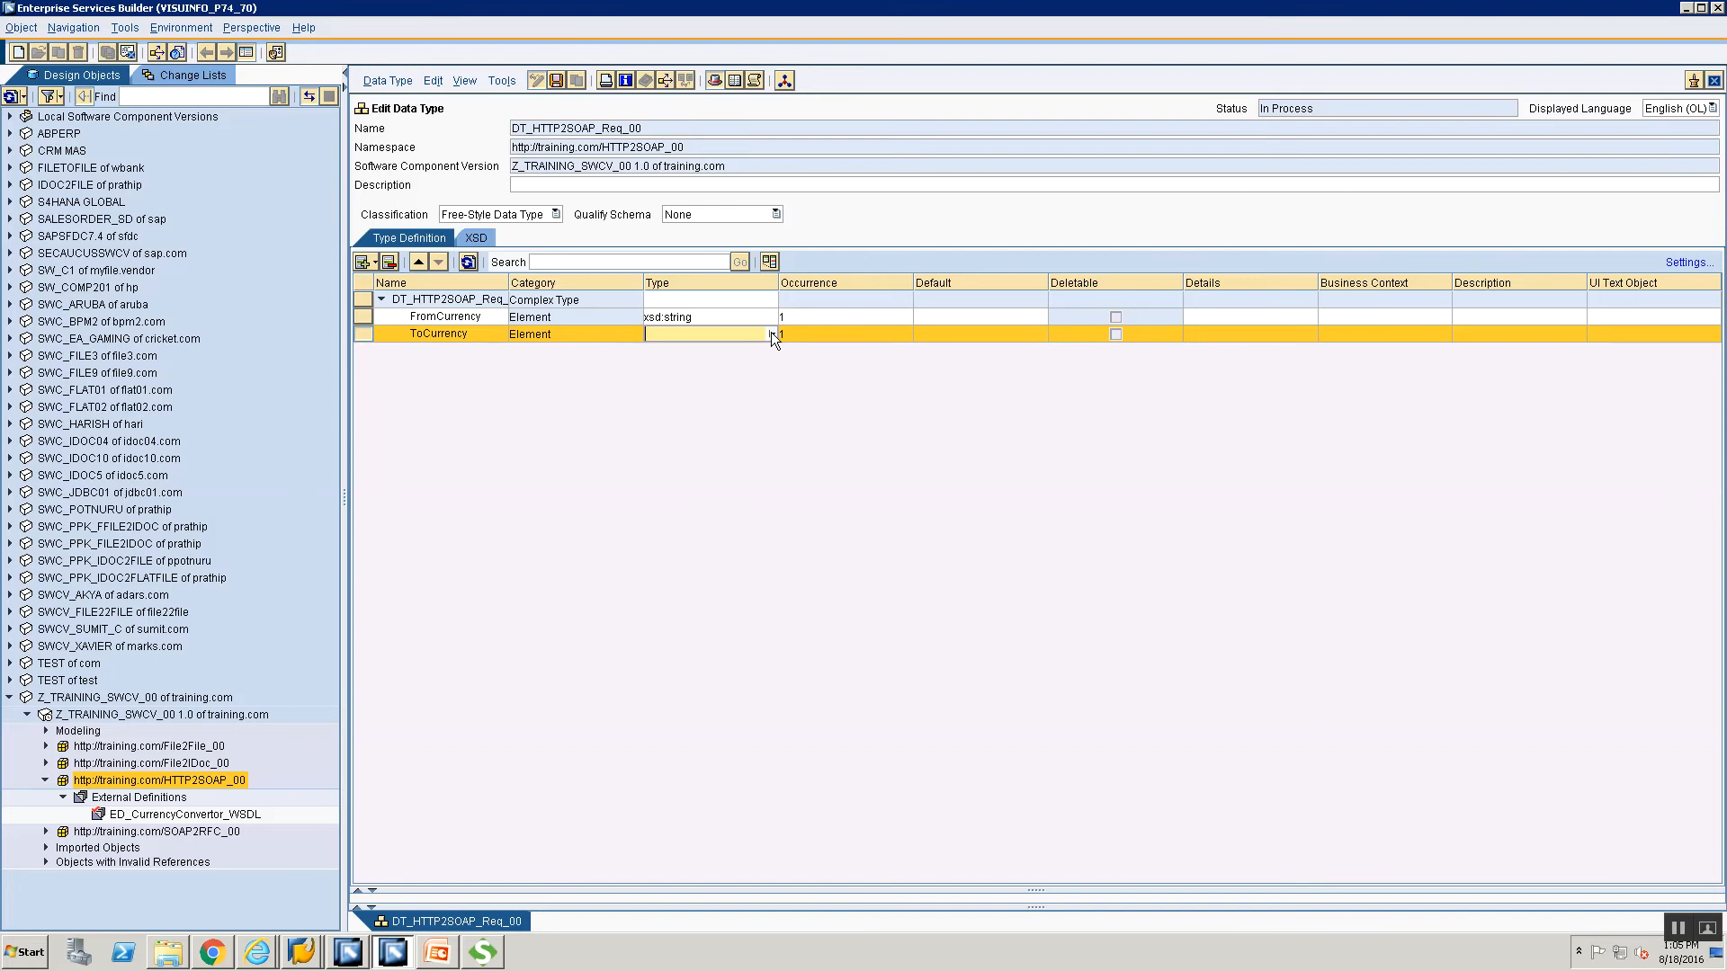
click(770, 332)
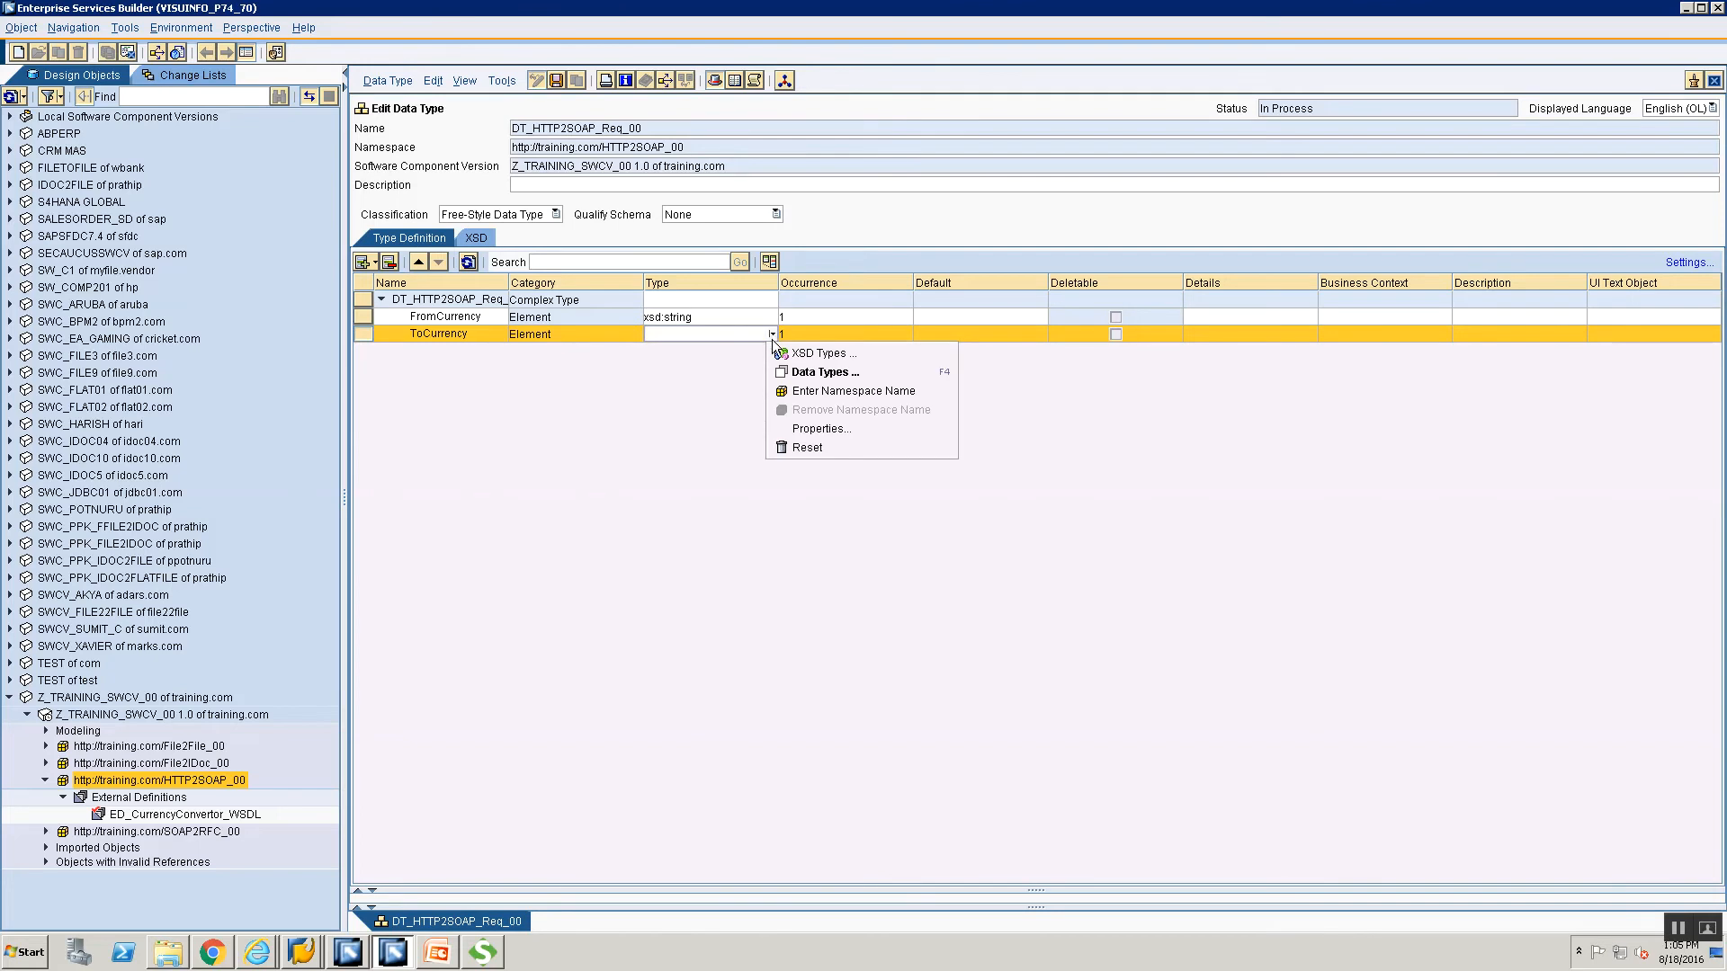
click(772, 337)
click(772, 334)
click(781, 353)
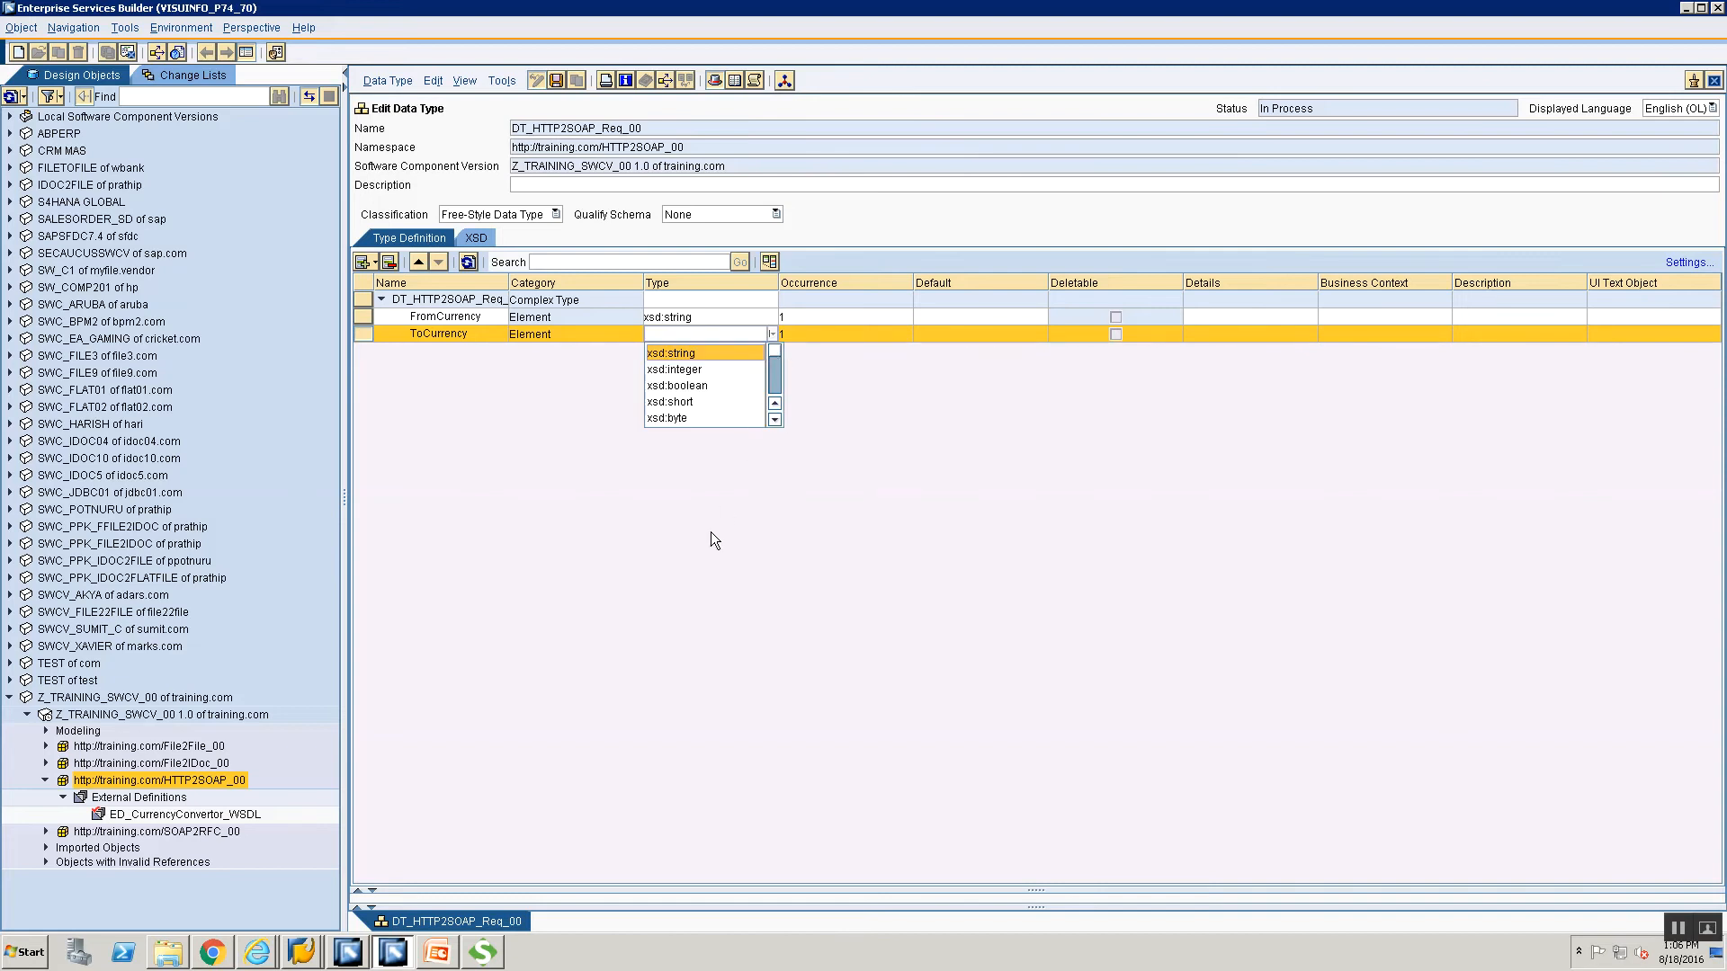
key(Return)
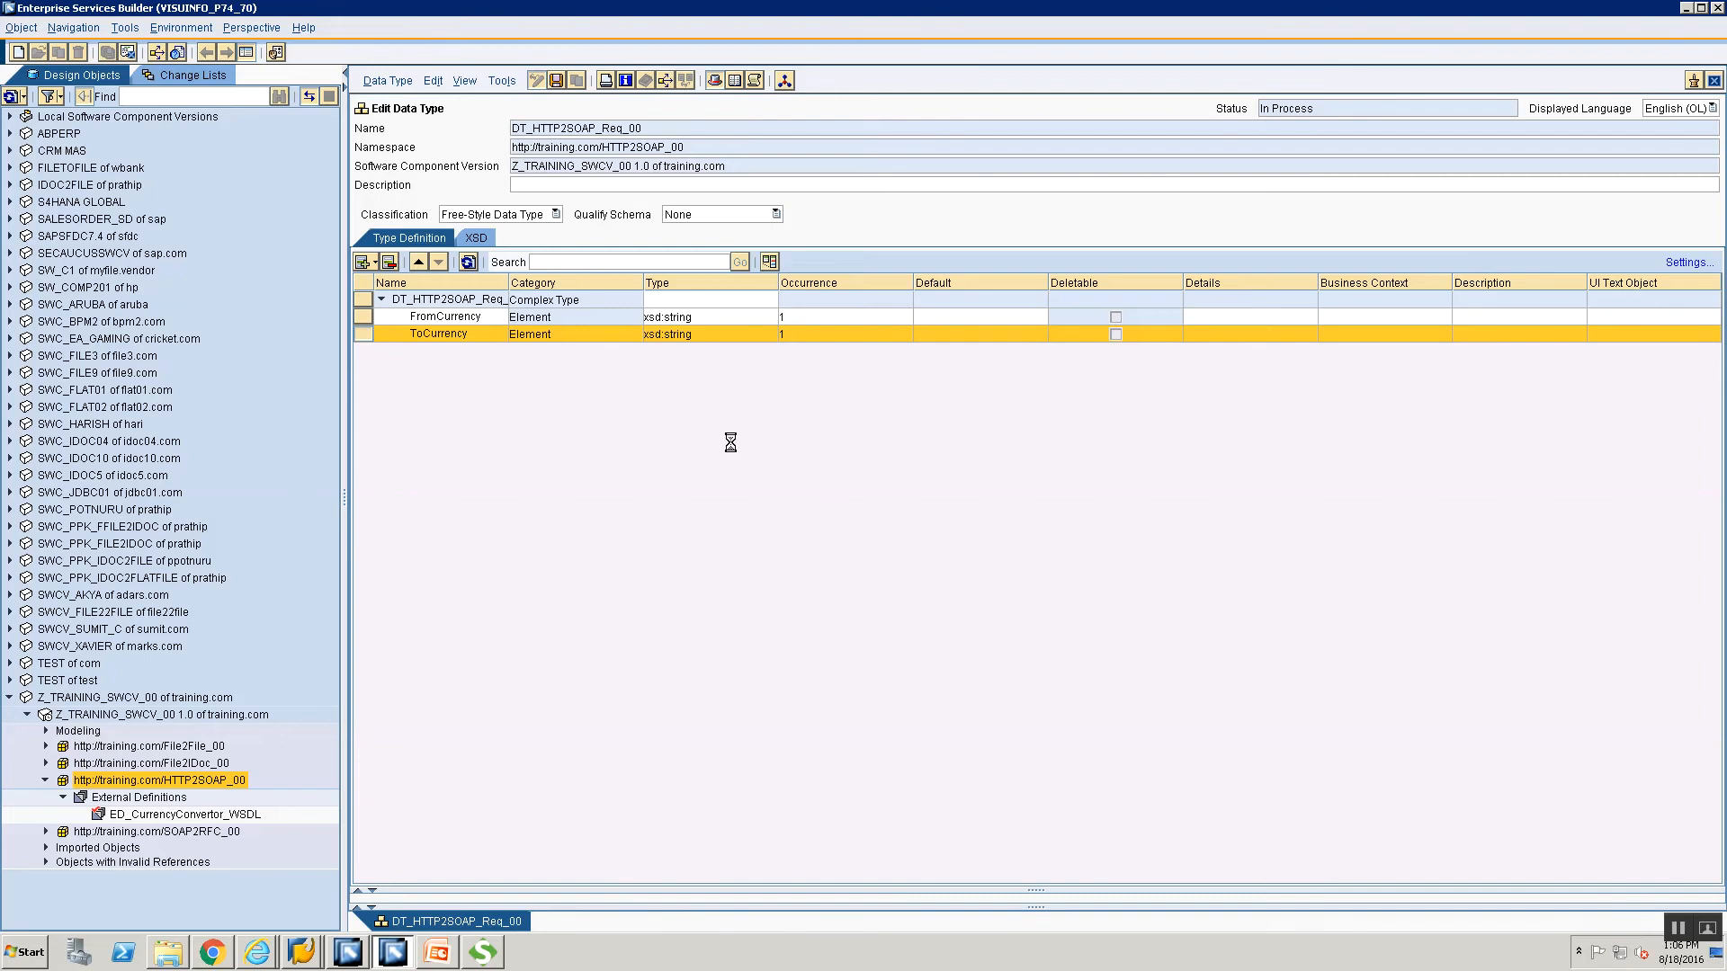
key(ctrl+s)
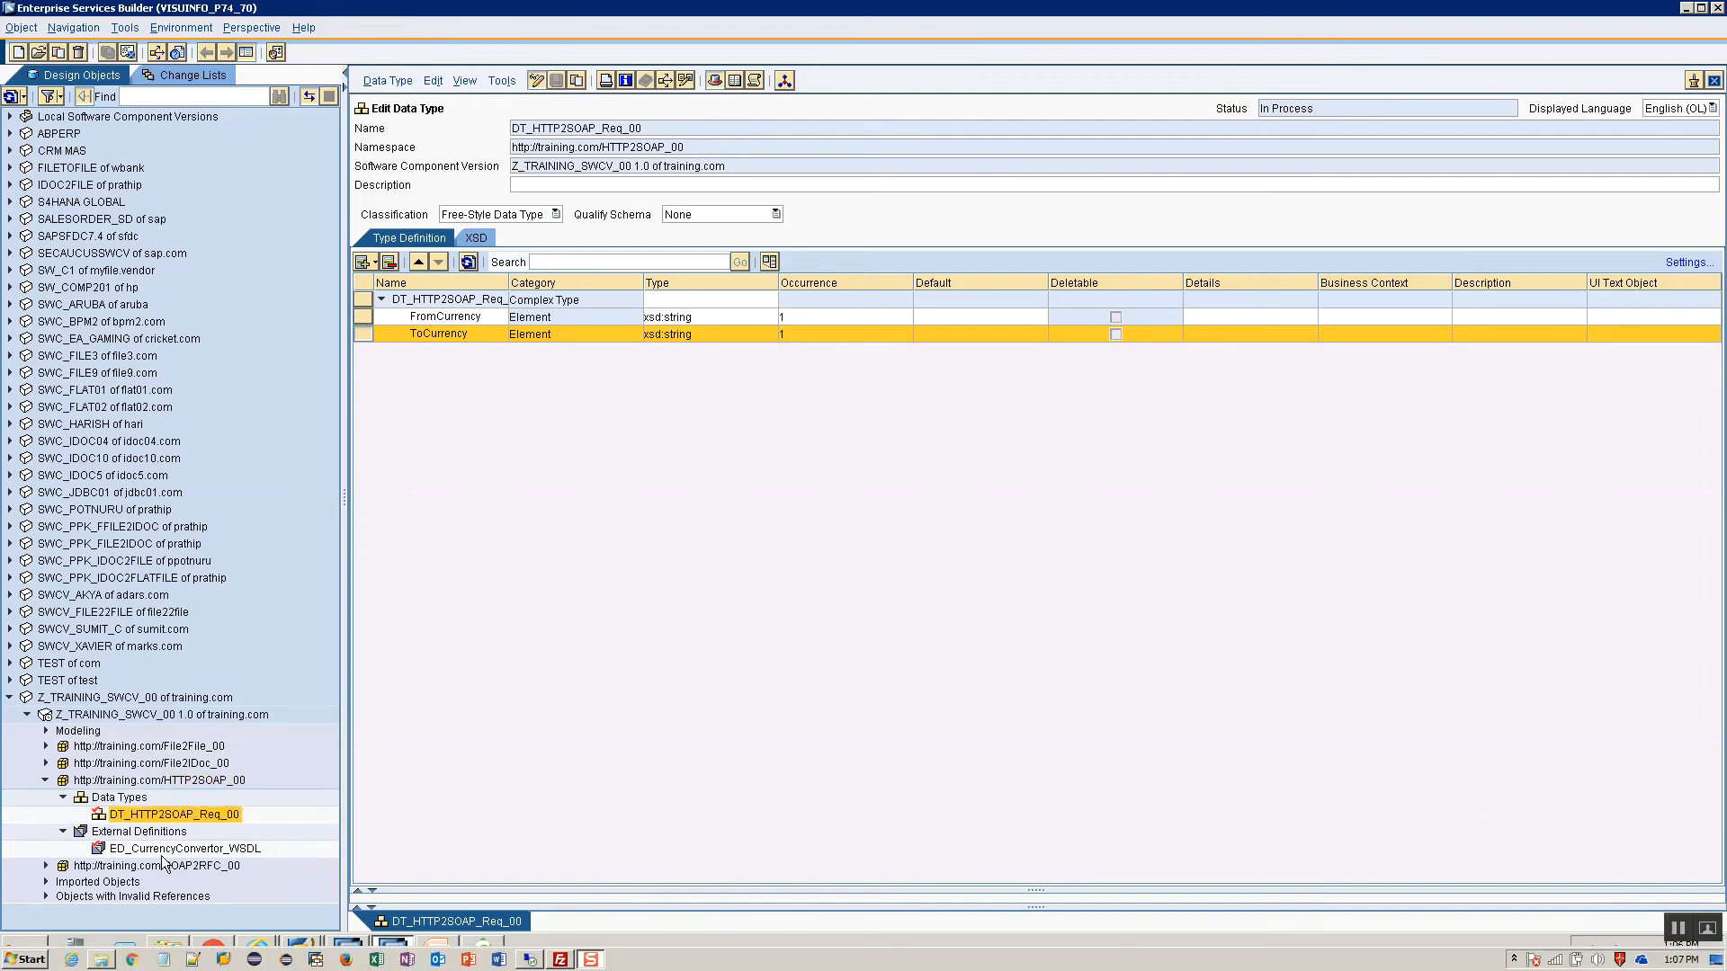
Create data type DT_HTTP2SOAP_Res_00 from the Data Types folder, correcting the suggested Req name.
click(131, 799)
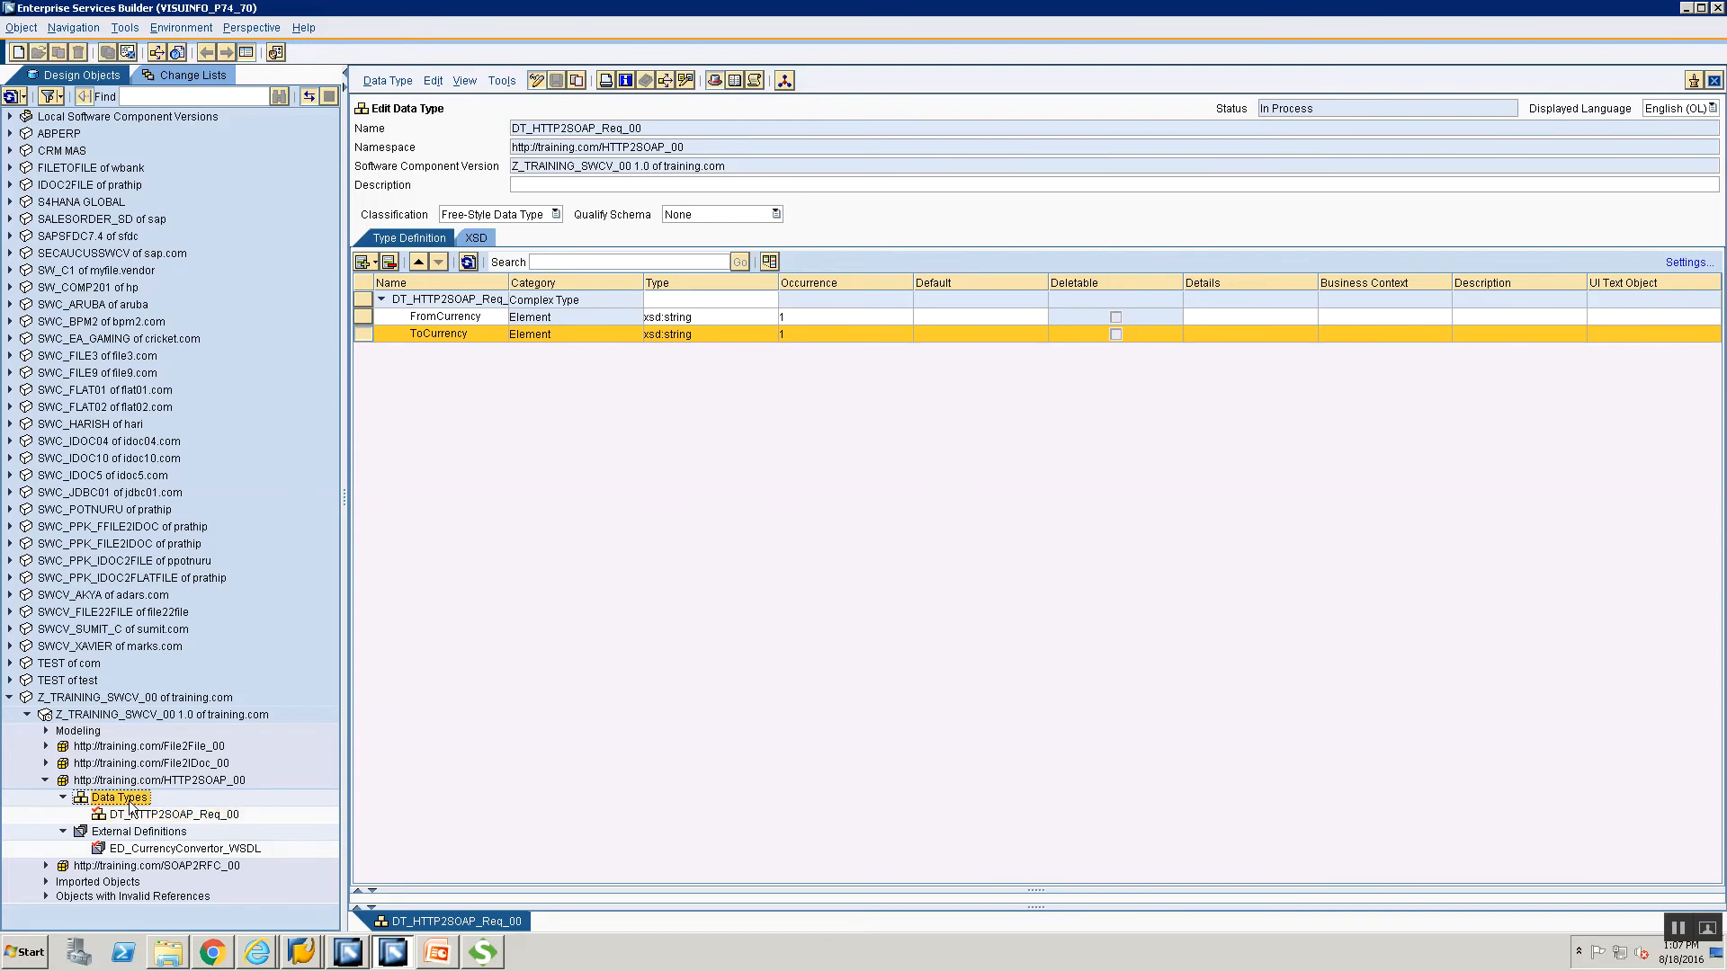
right_click(131, 802)
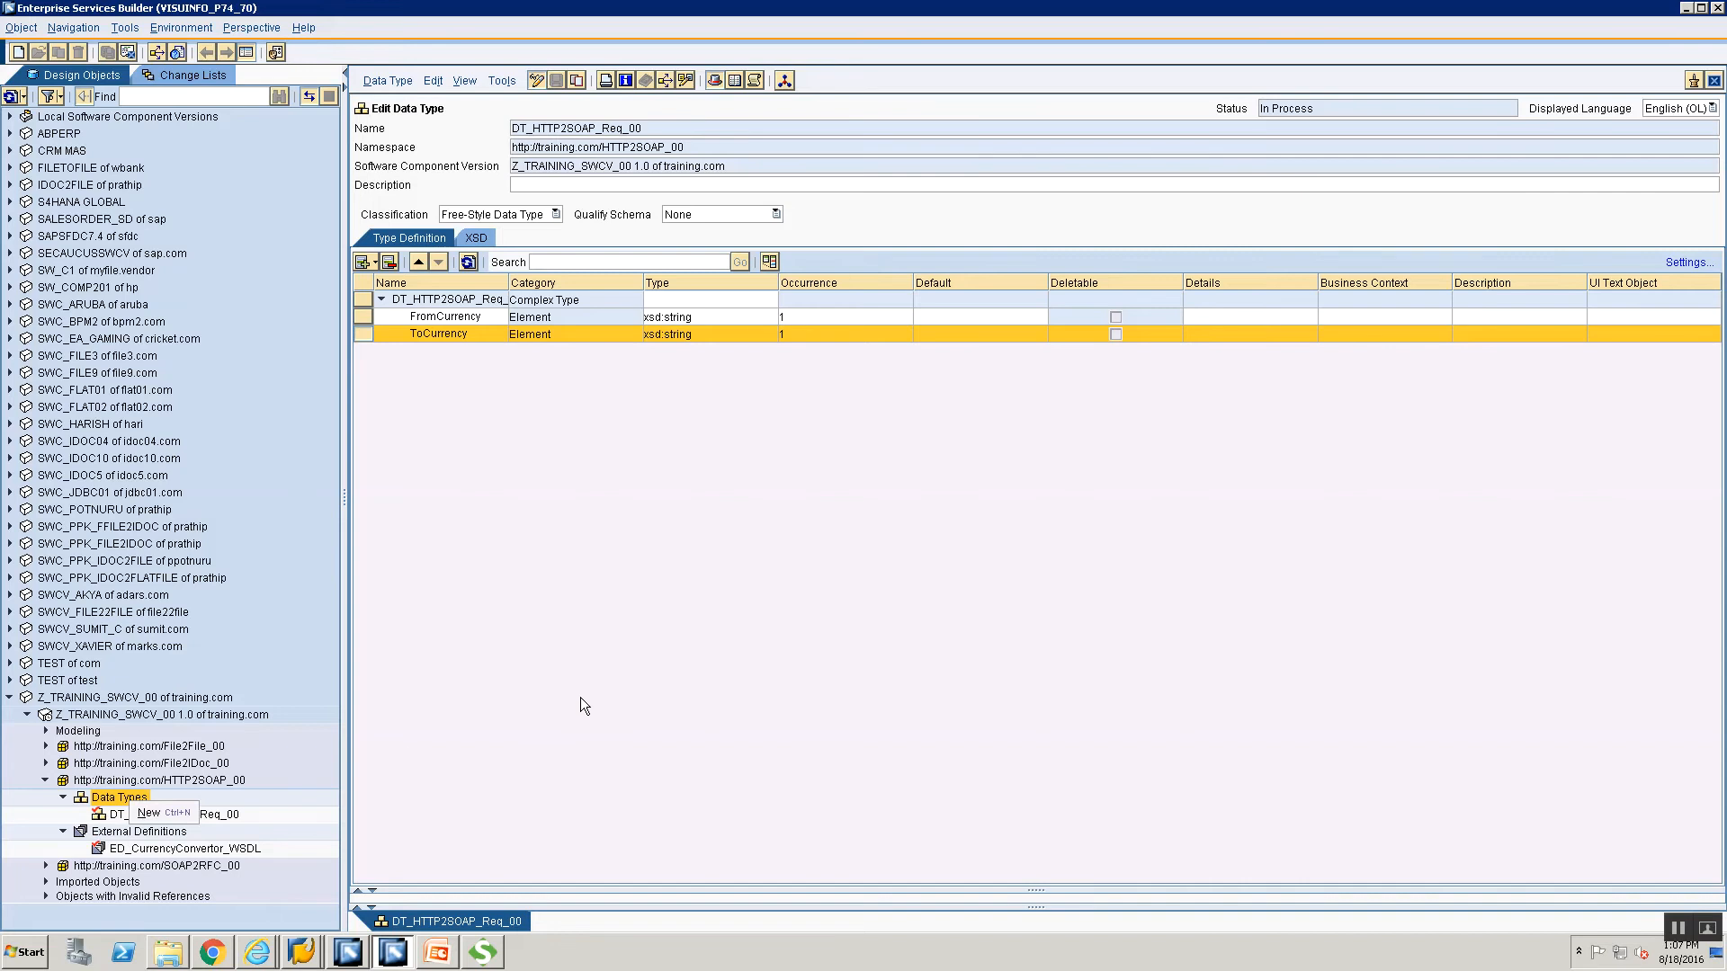
click(151, 812)
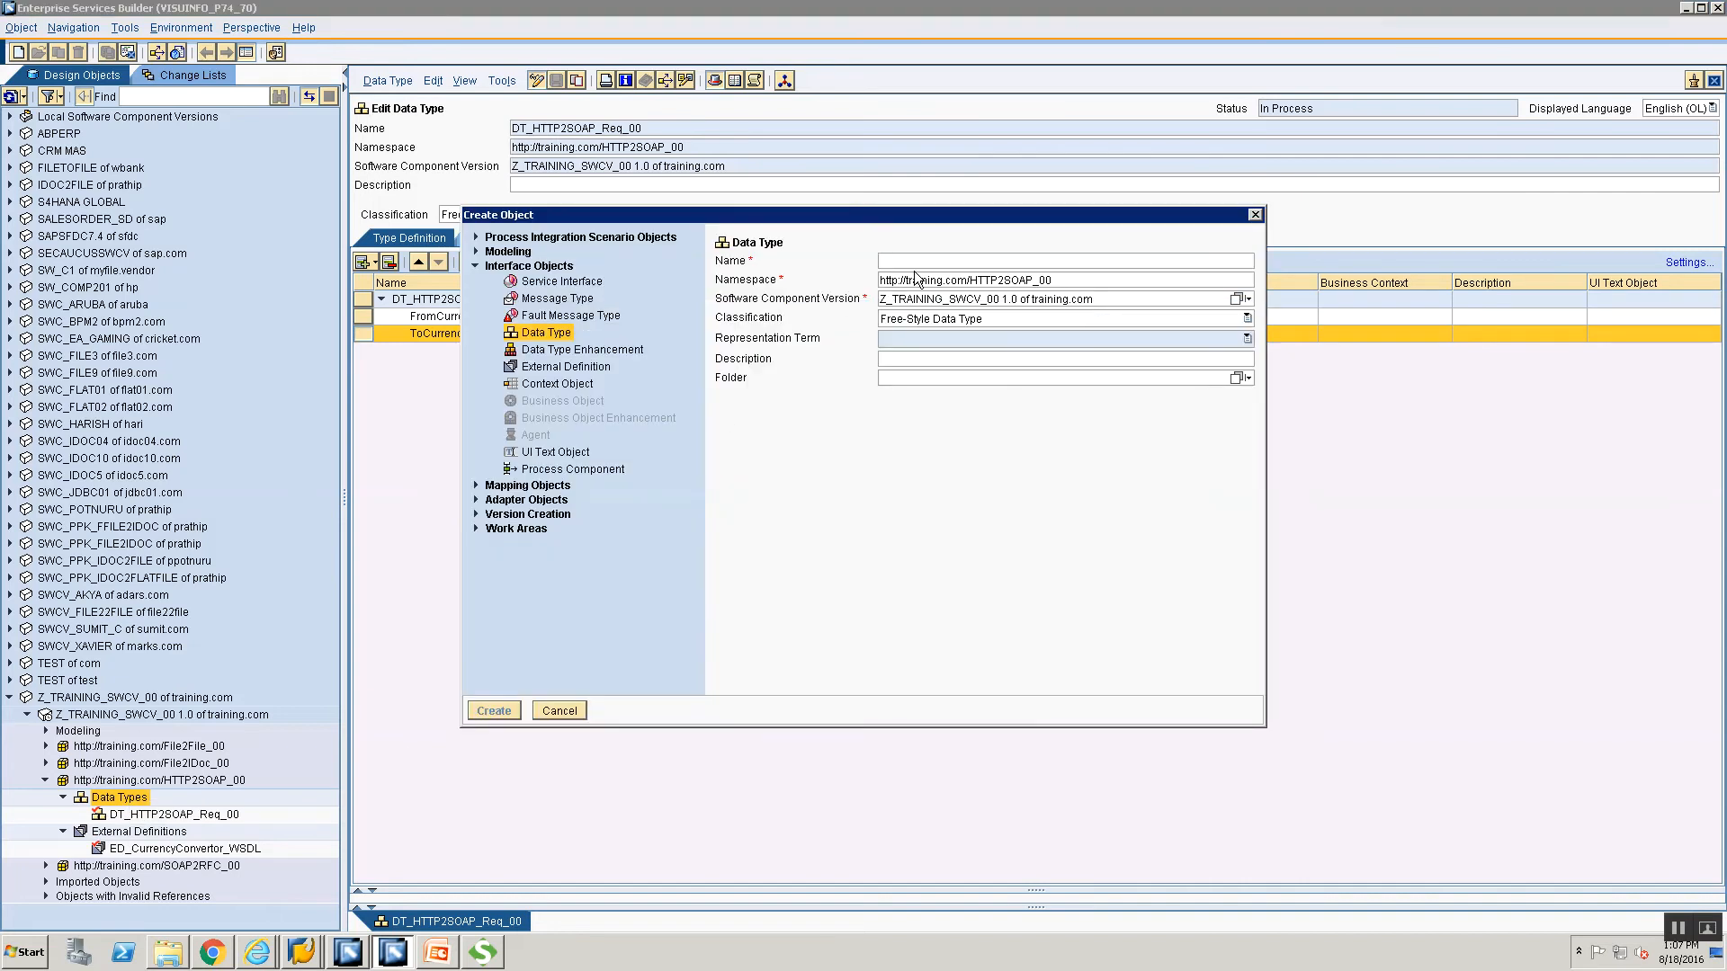
text(DT_HTTP)
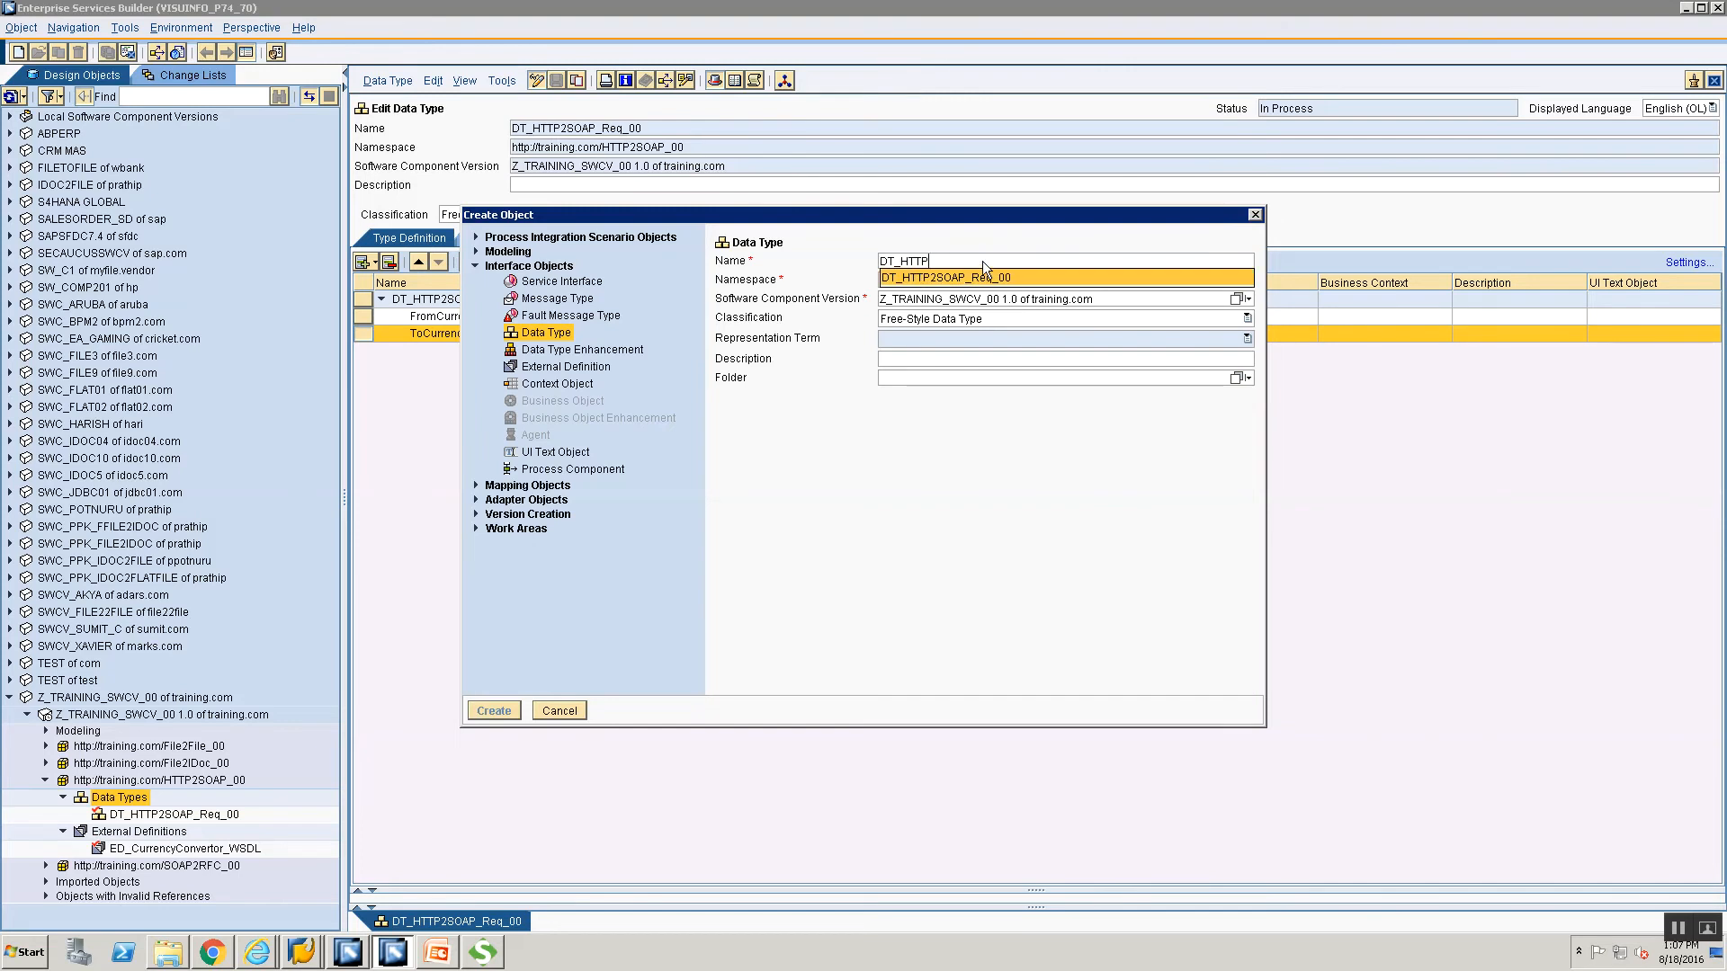
key(Return)
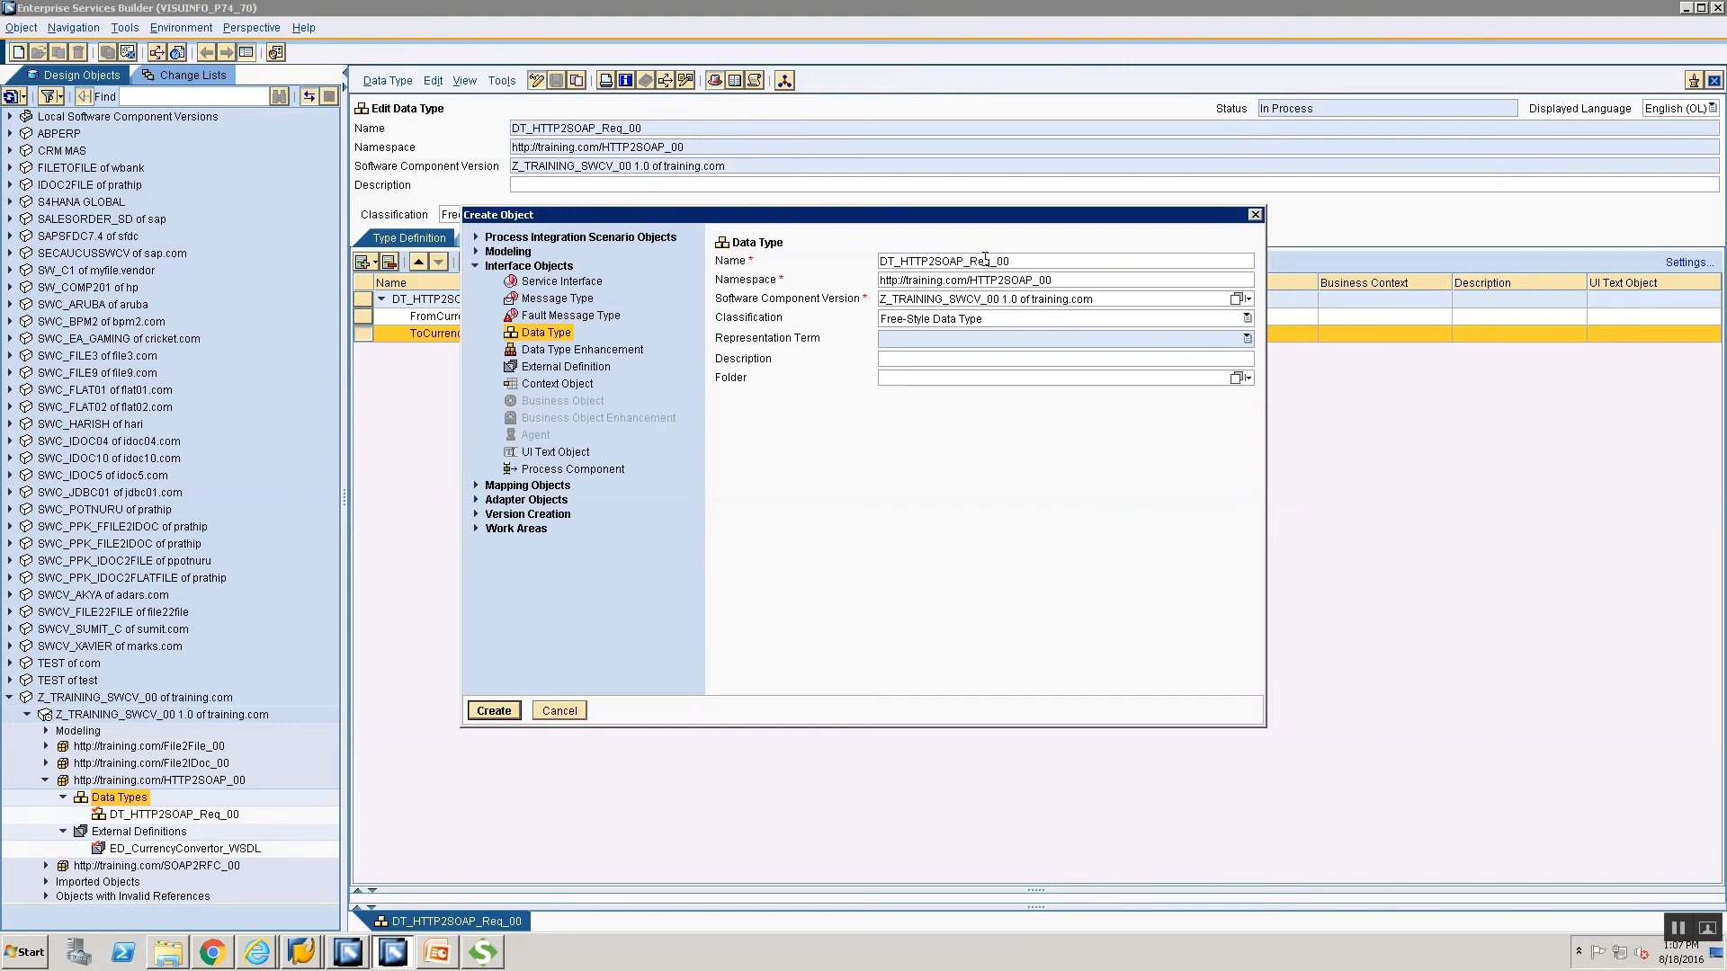
click(999, 289)
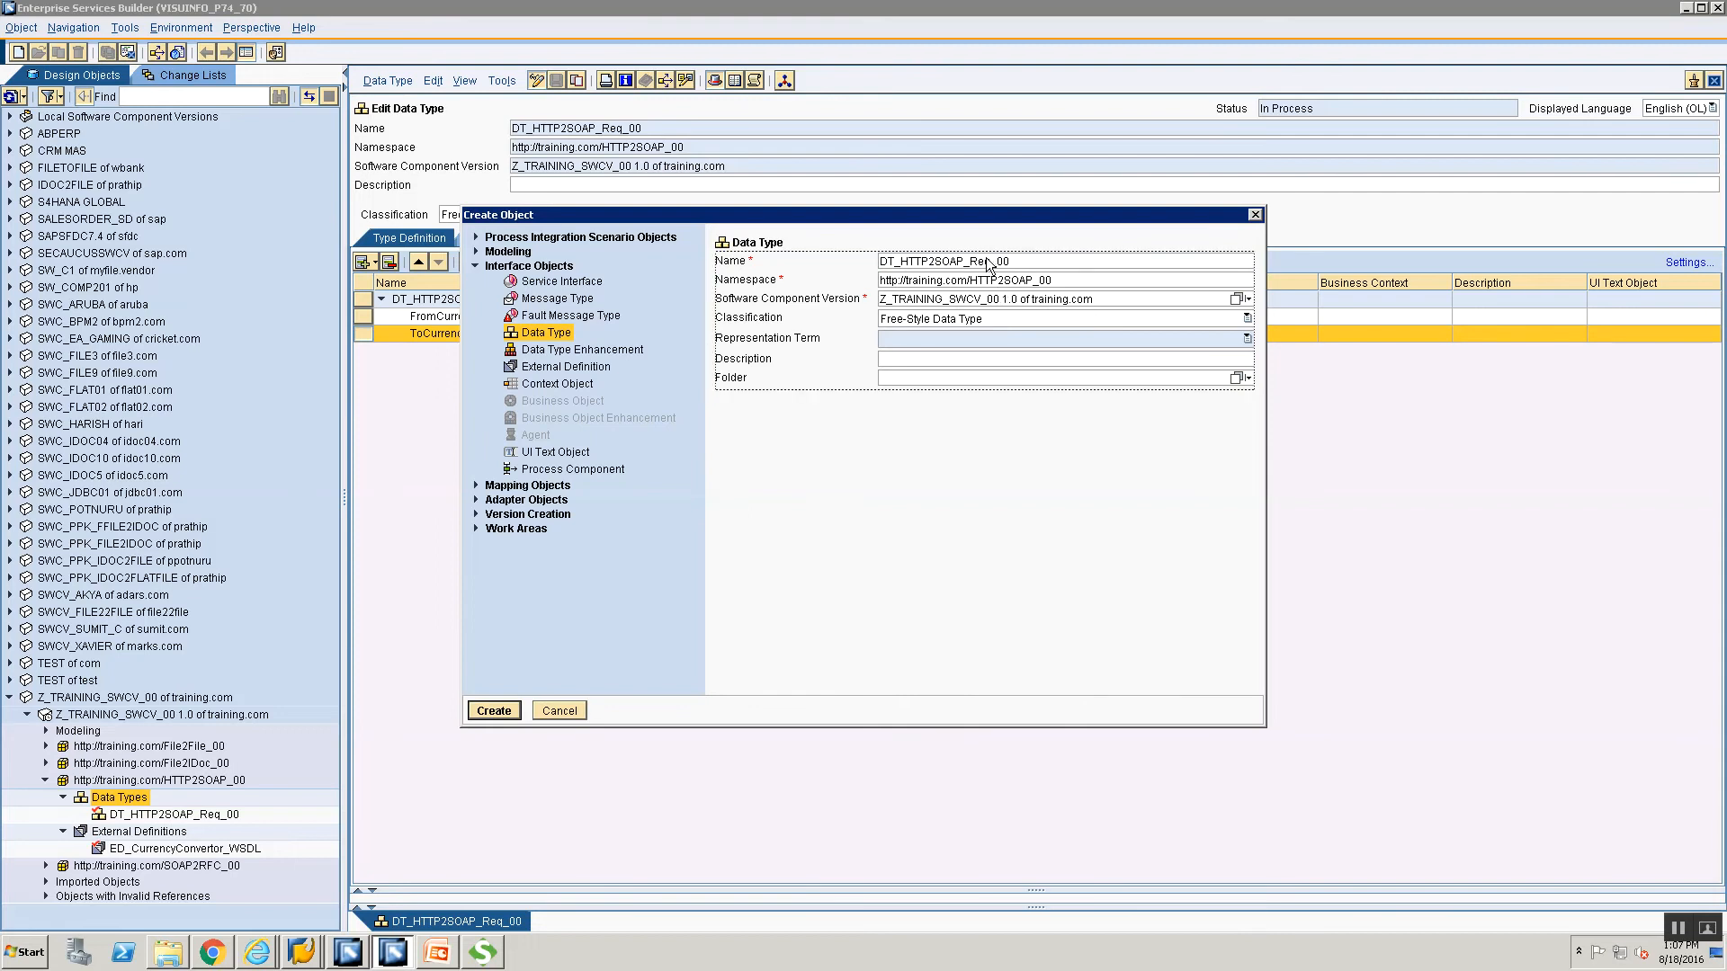
click(993, 268)
key(BackSpace)
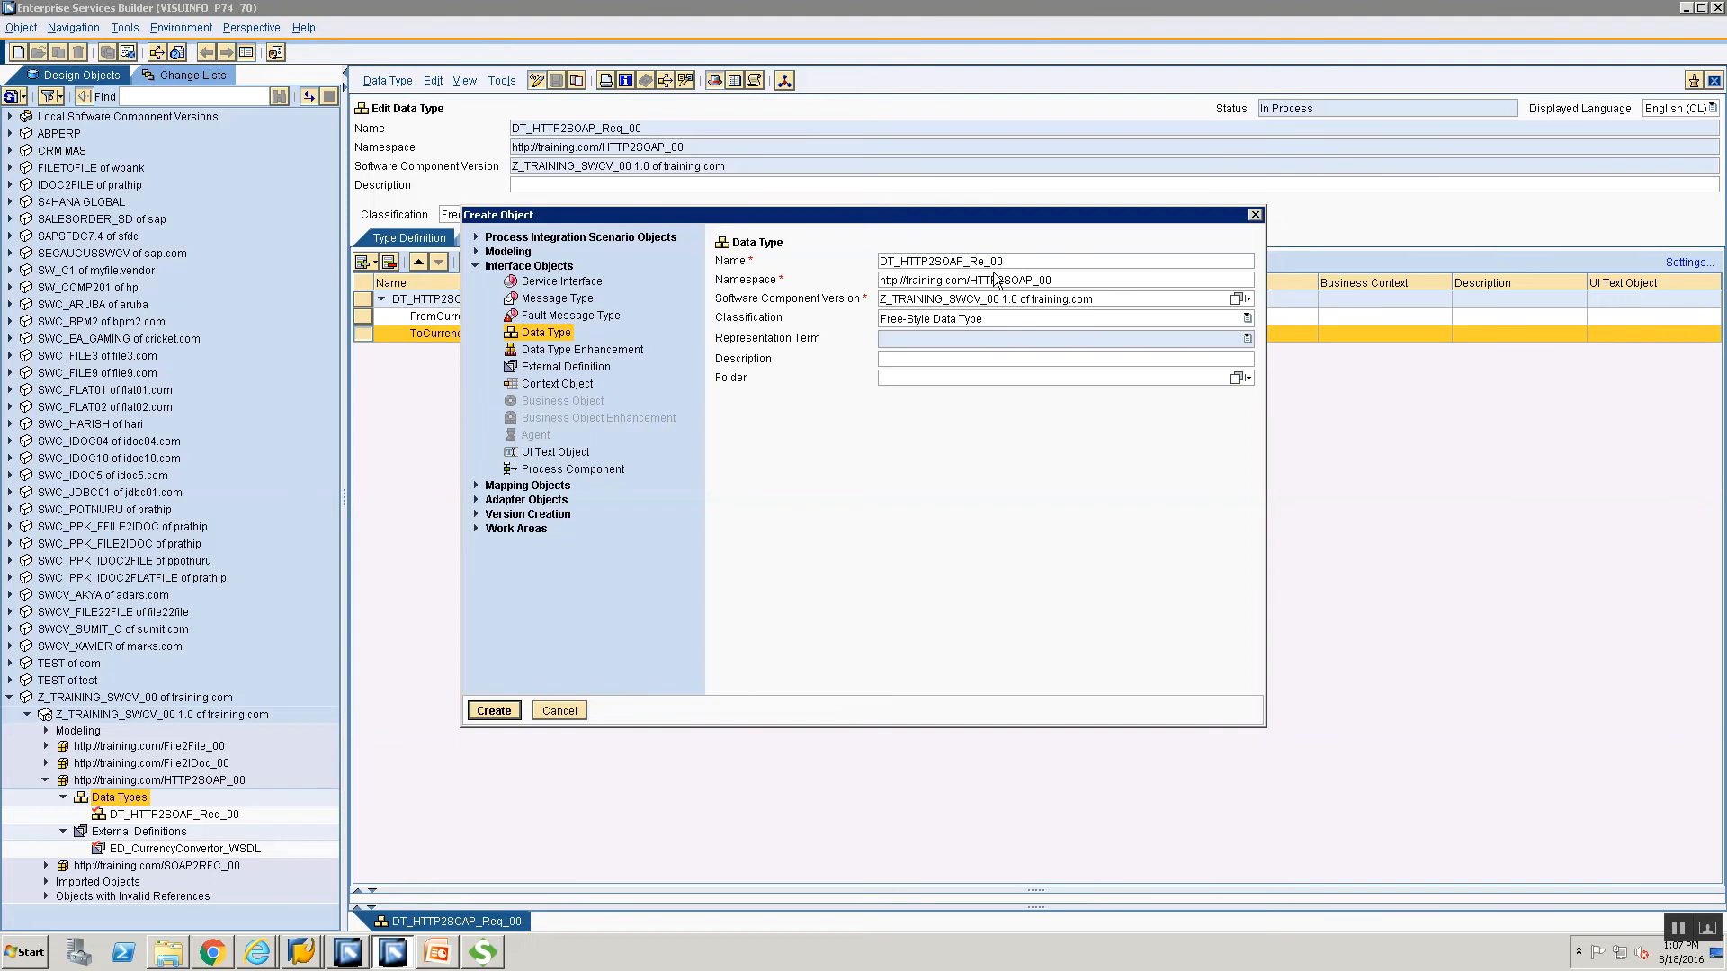
key(BackSpace)
key(BackSpace)
text(s_00)
key(Return)
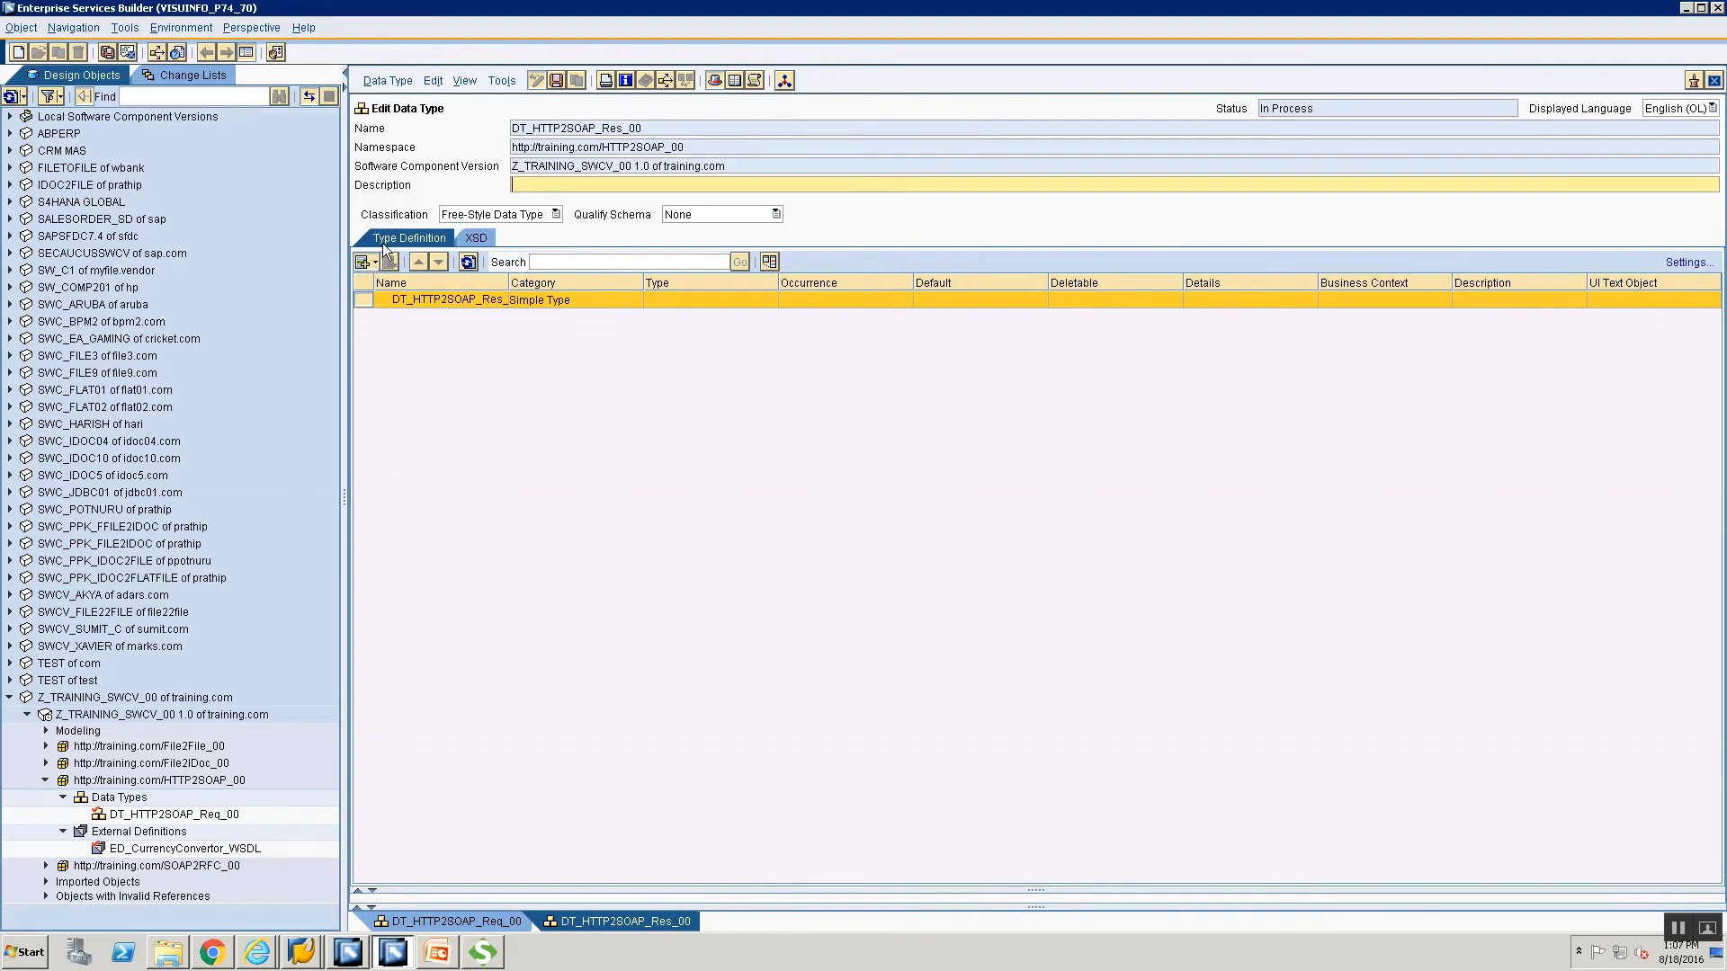
Add a child element 'rate' of type xsd:string to DT_HTTP2SOAP_Res_00 and close its editor.
click(366, 261)
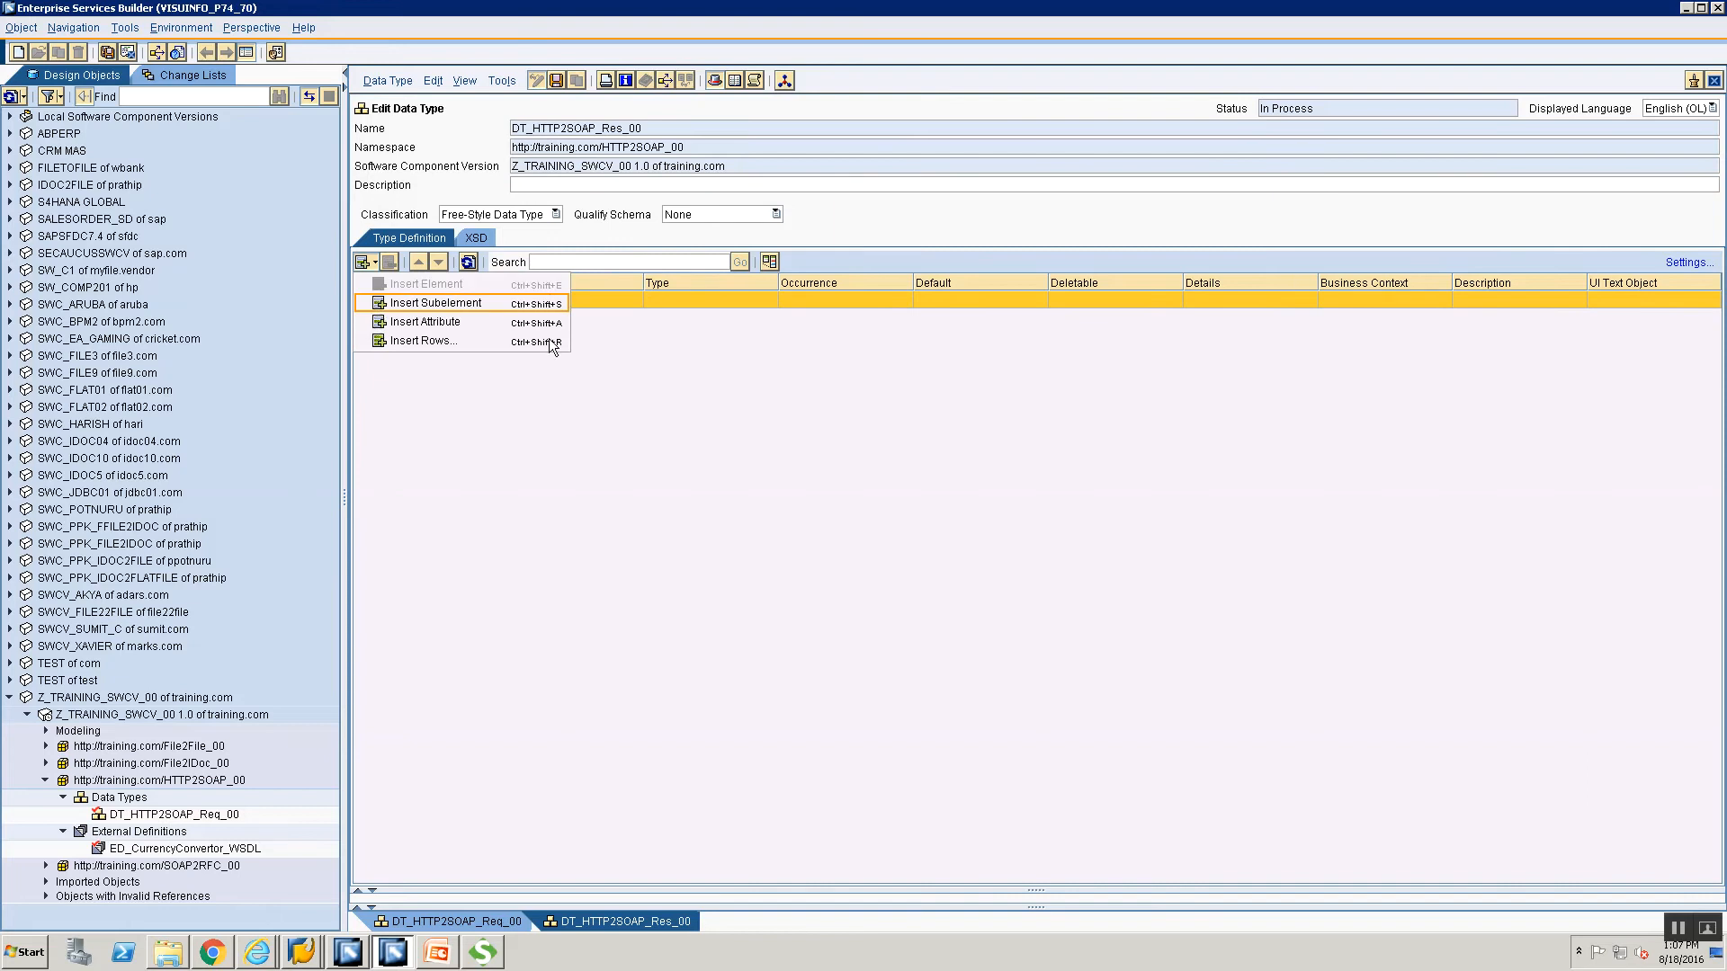
key(Return)
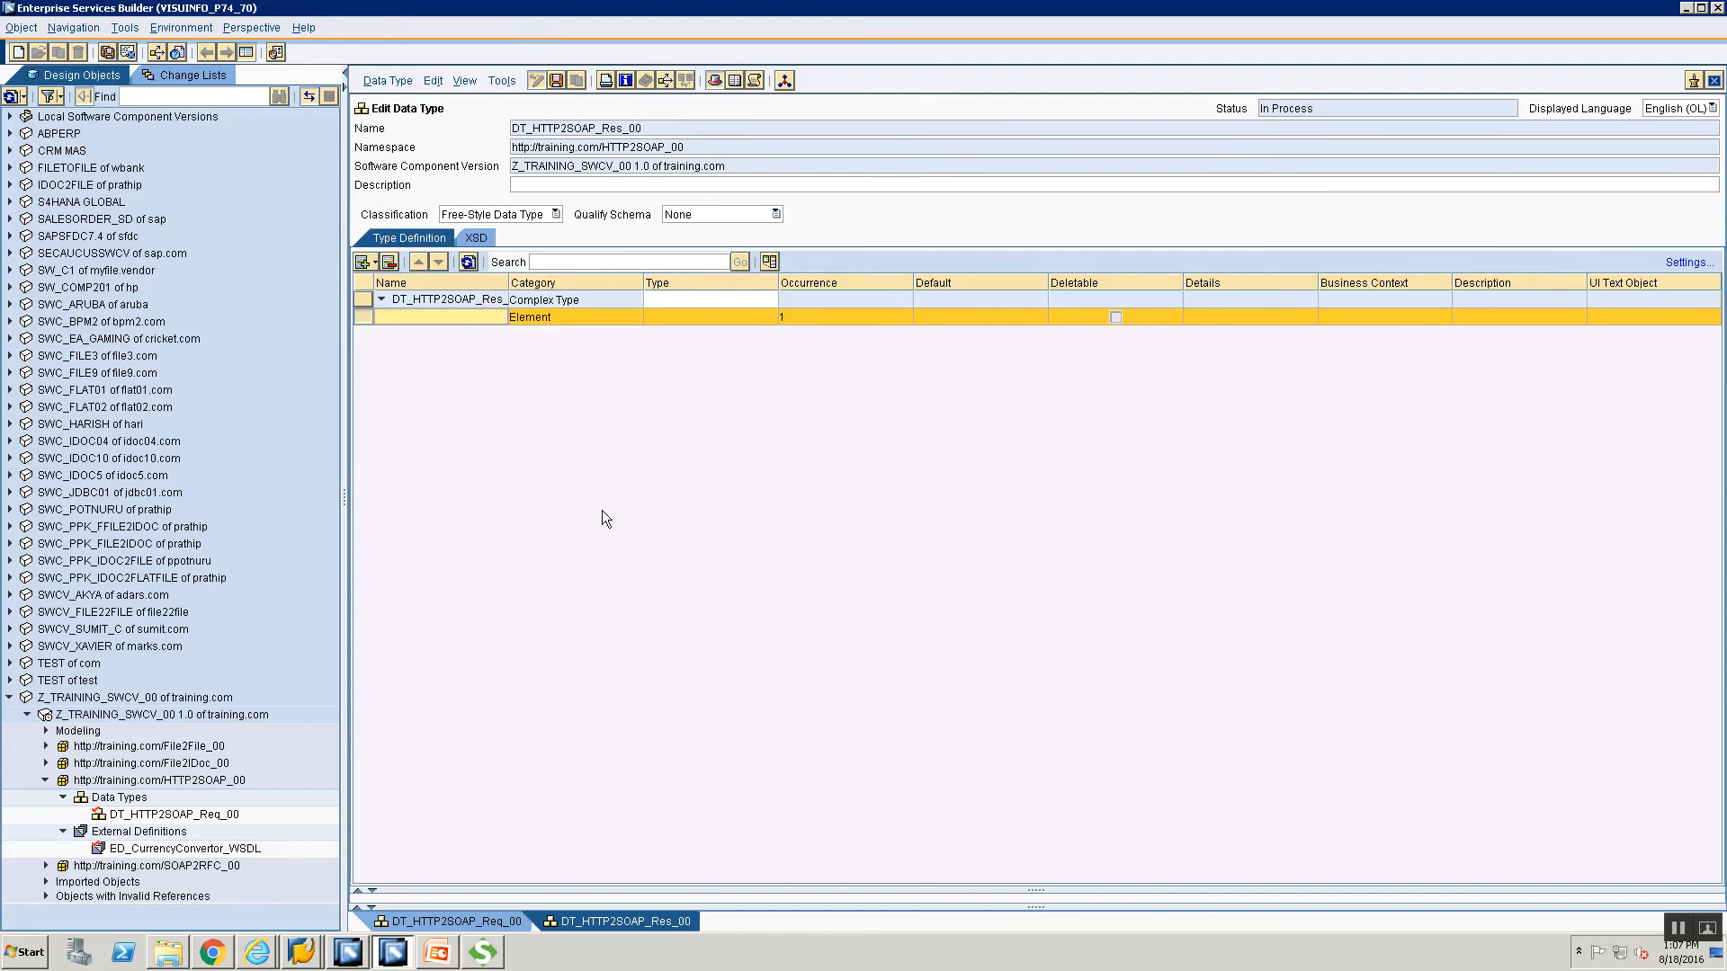
text(rate)
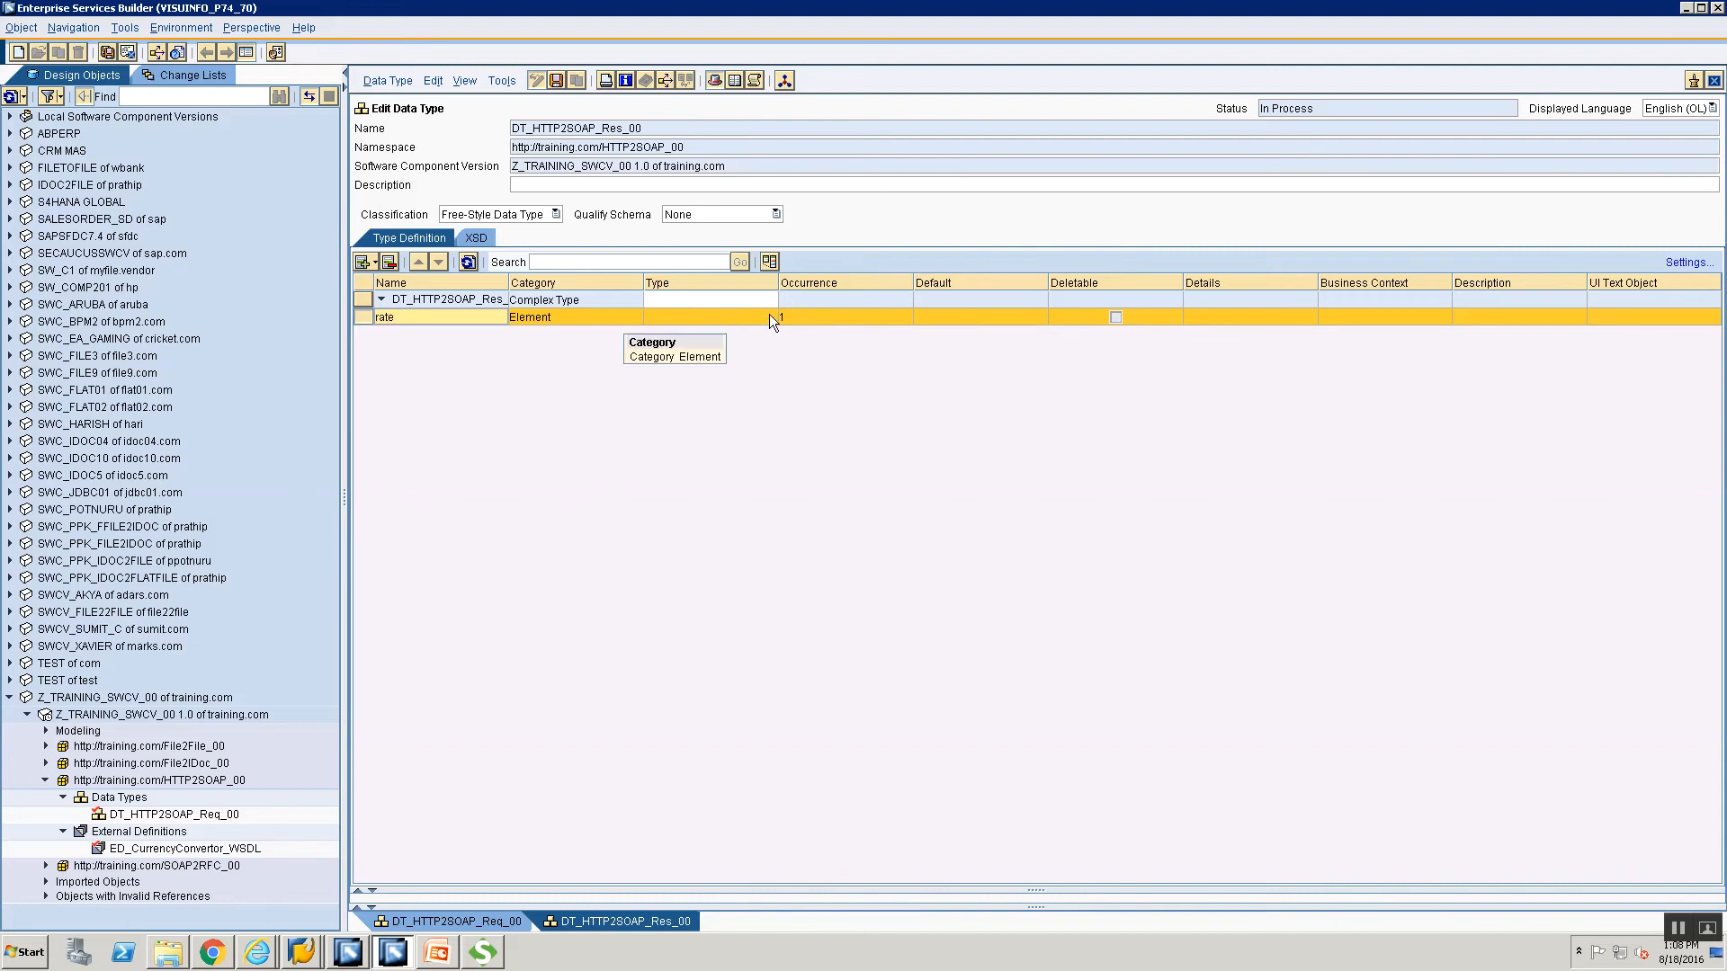
click(770, 321)
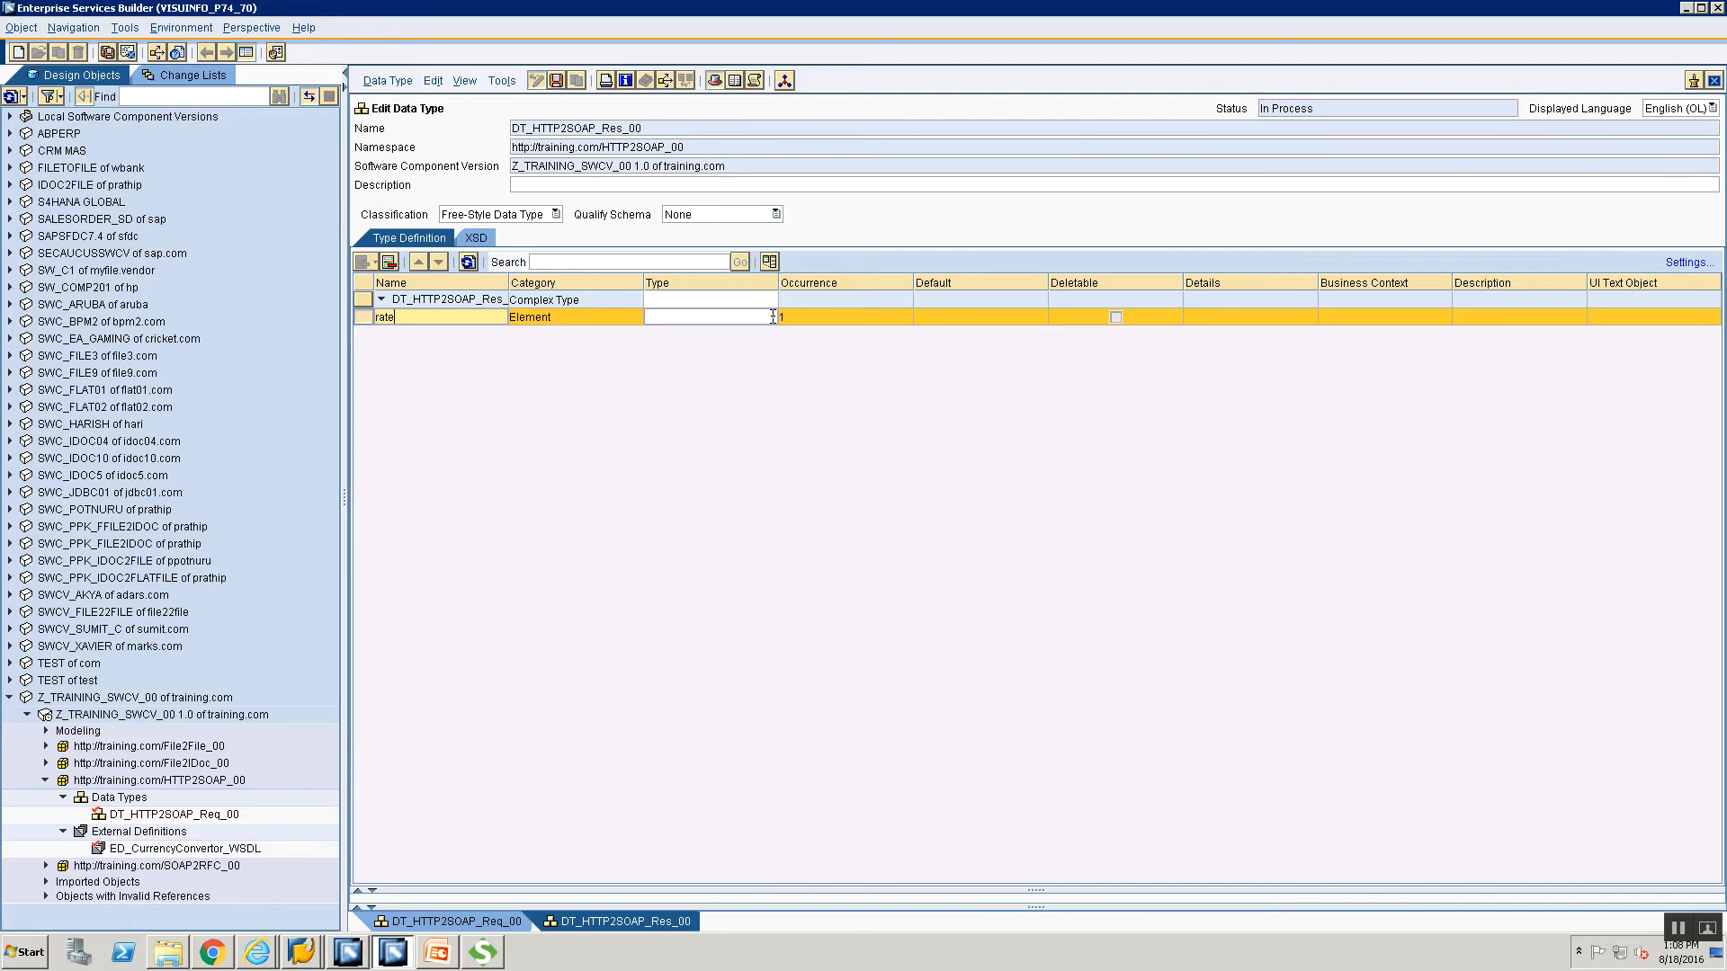
key(Return)
click(770, 317)
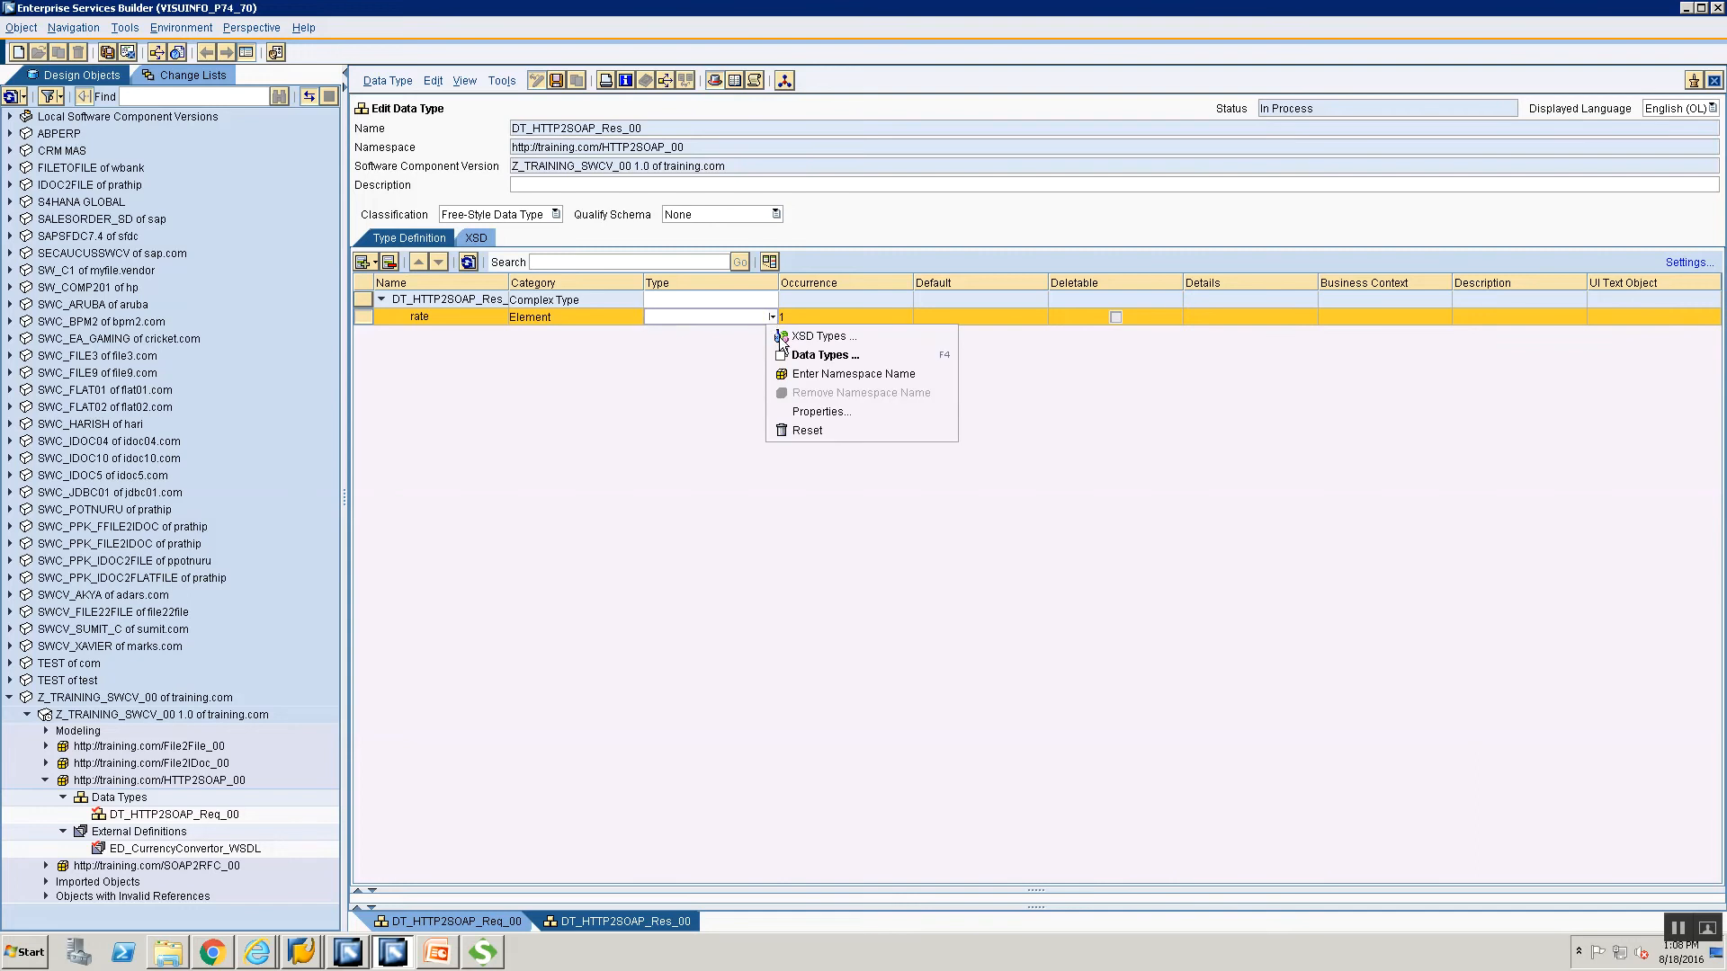
click(779, 336)
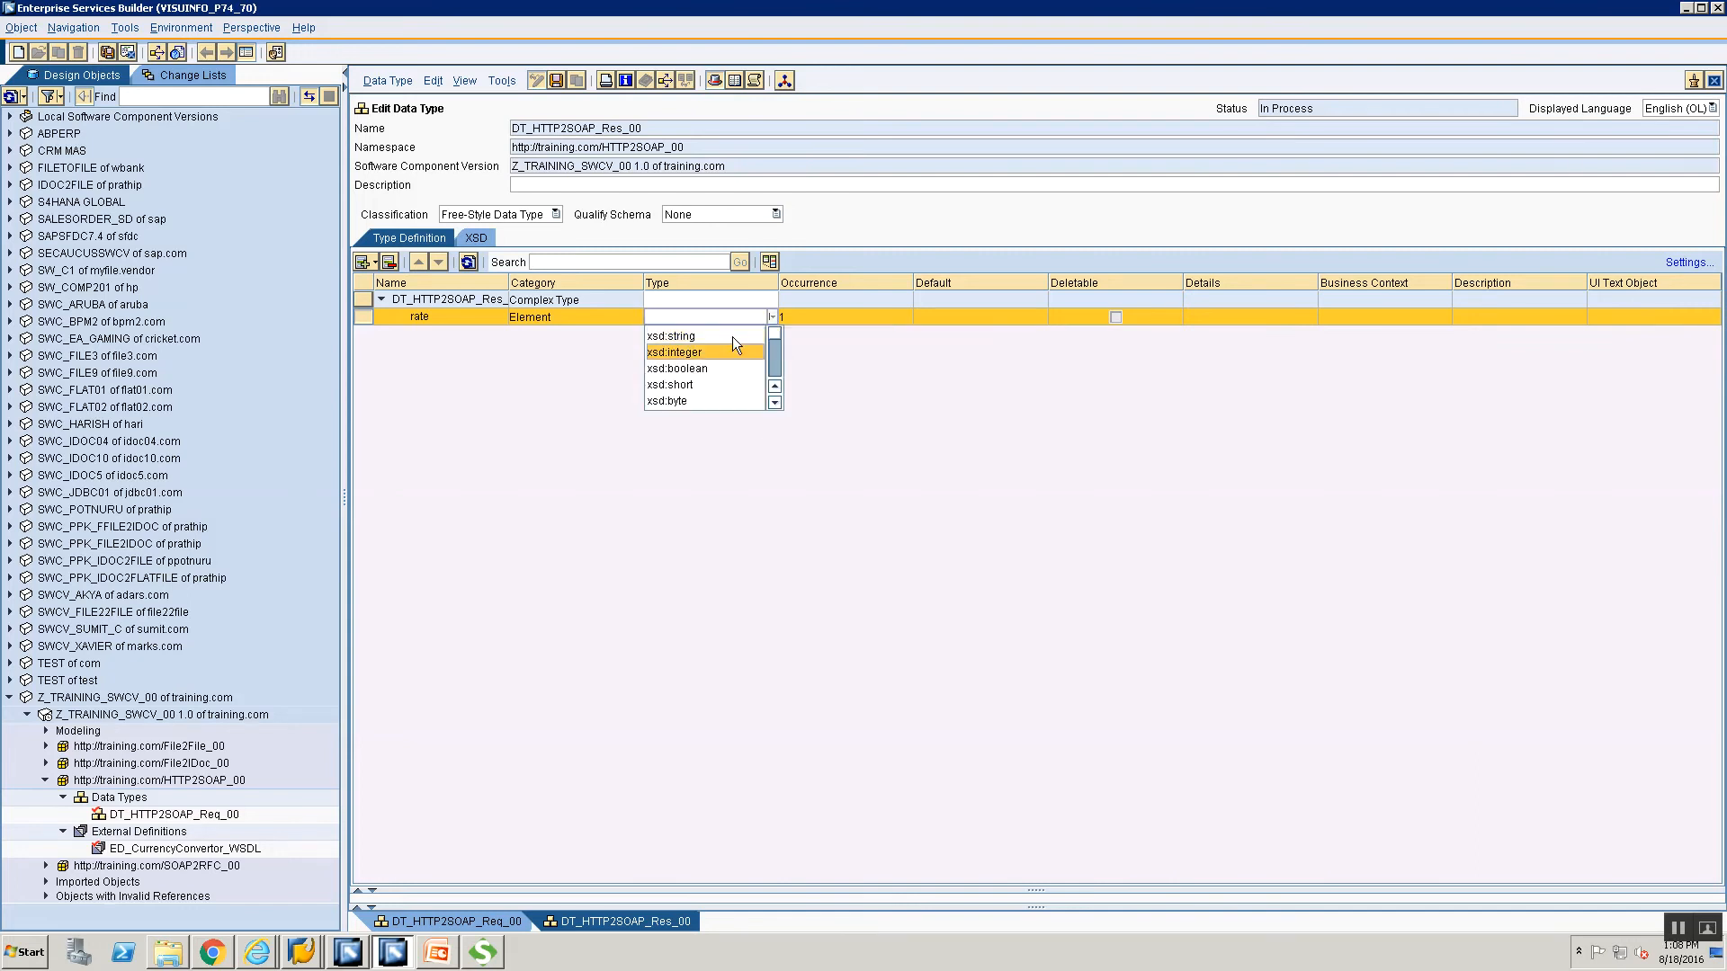
click(732, 334)
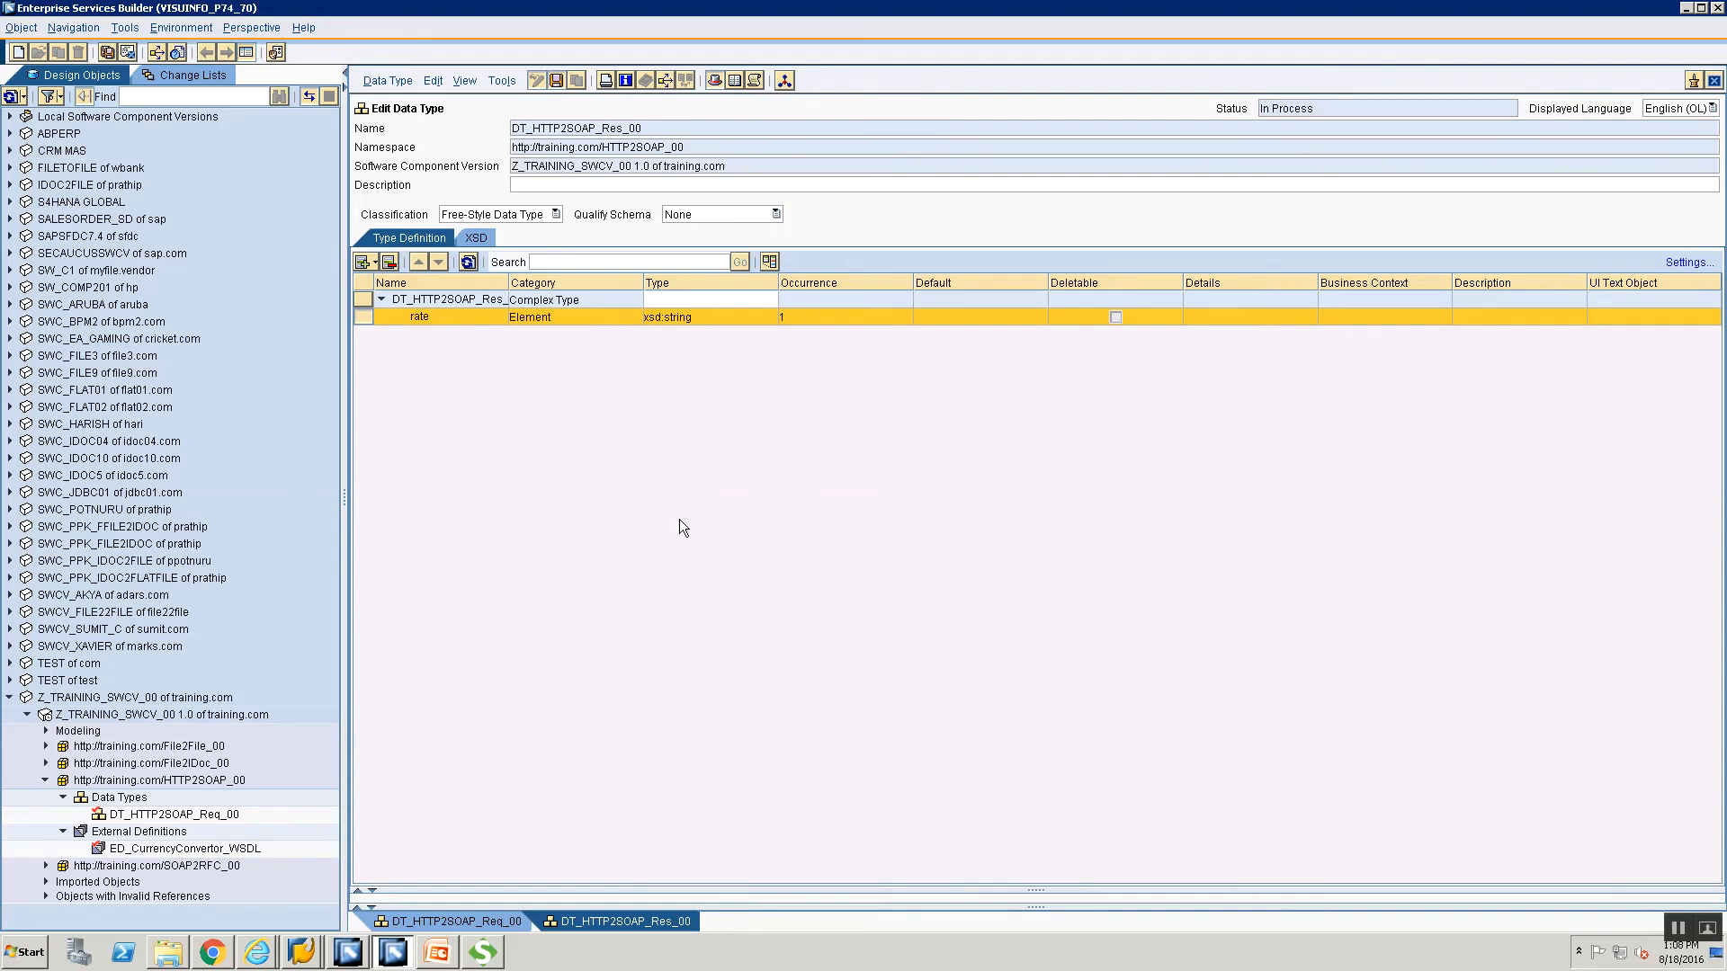
click(1715, 83)
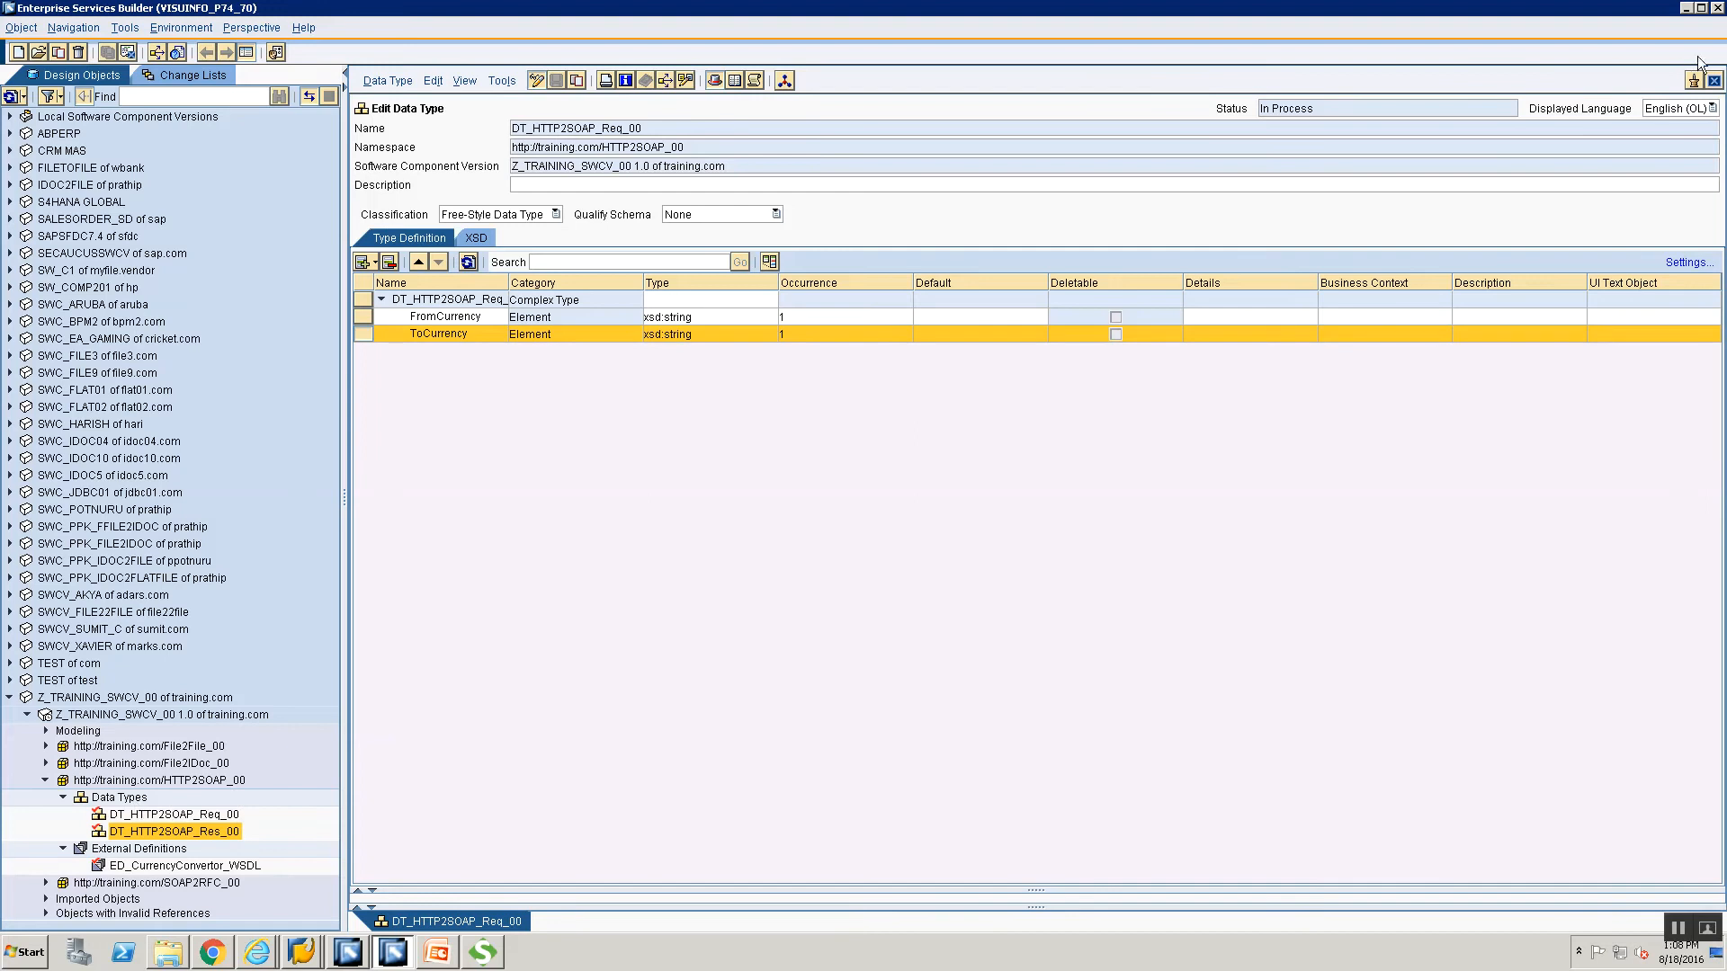
Close DT_HTTP2SOAP_Req_00 and start a new message type named MT_HTTP2SOAP_Req_00.
click(1714, 80)
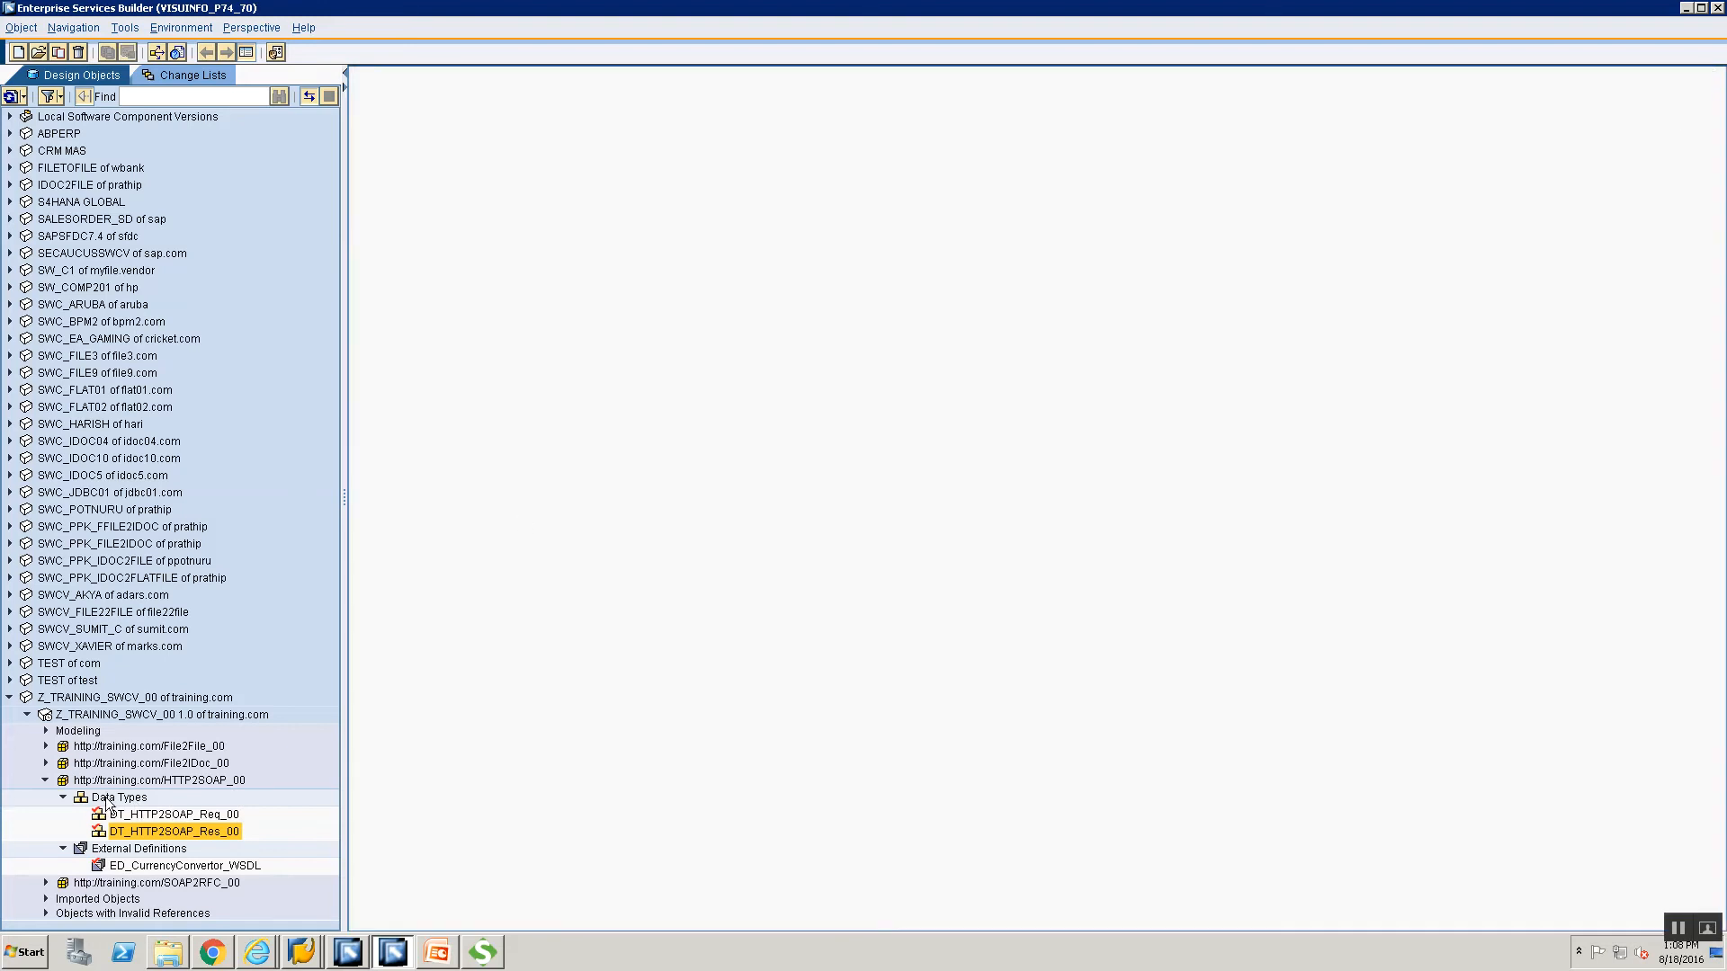
click(107, 799)
right_click(117, 801)
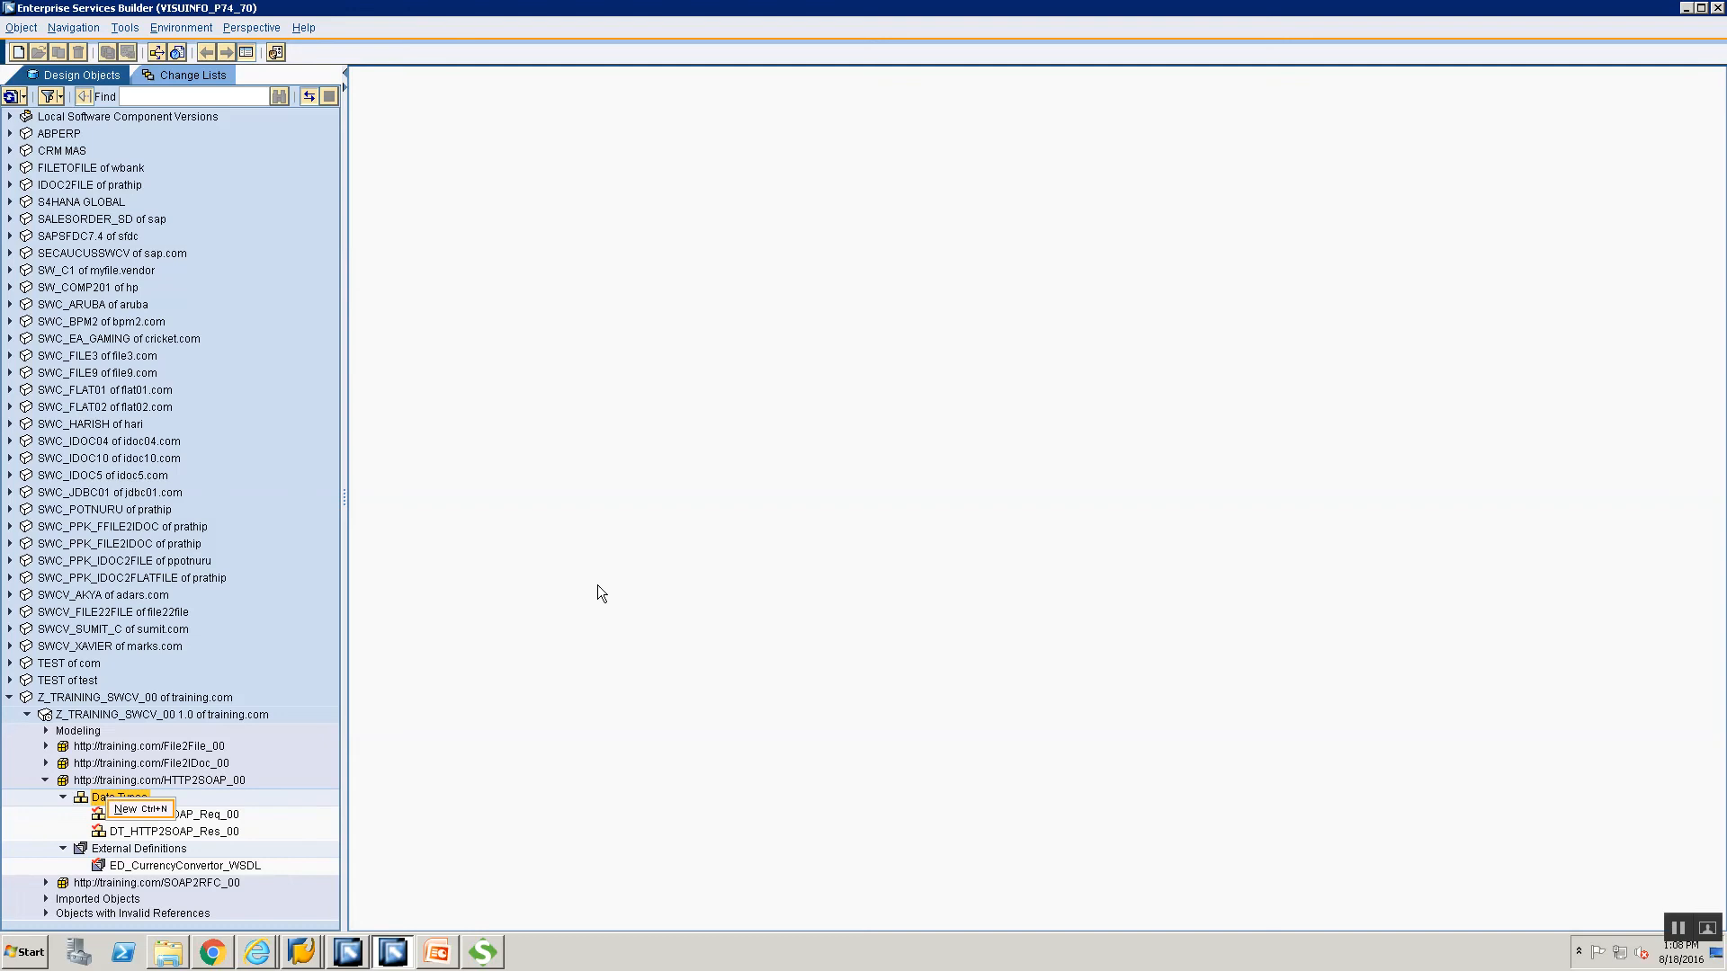
click(126, 809)
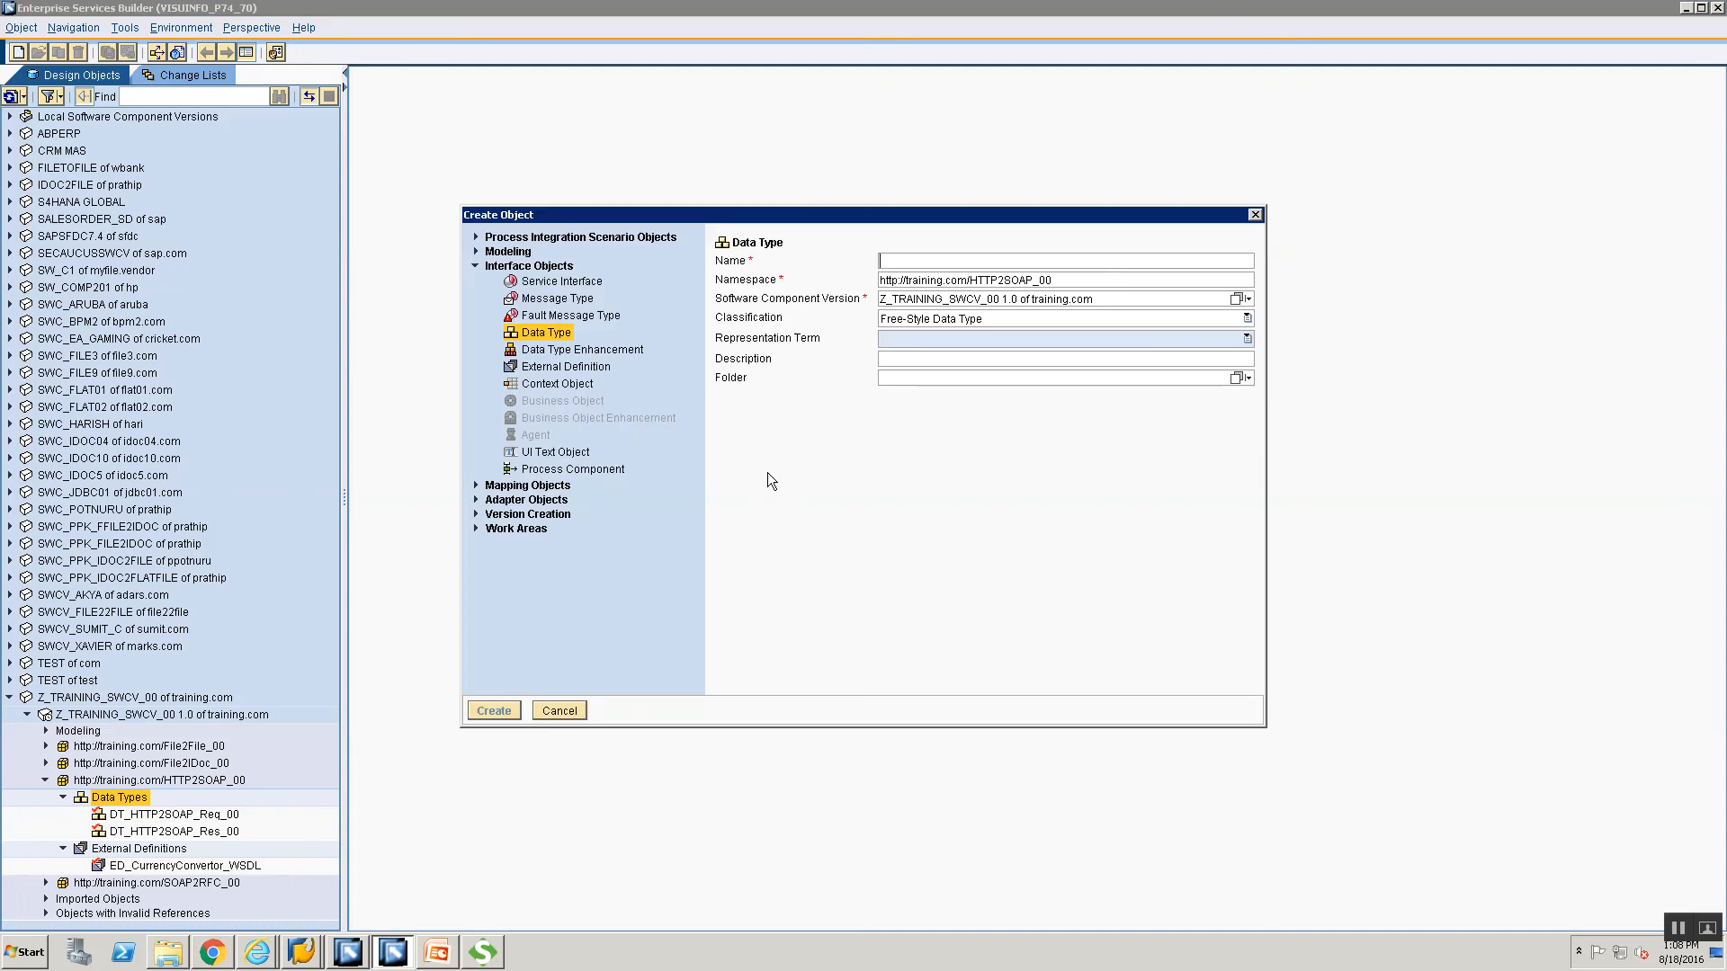
click(555, 300)
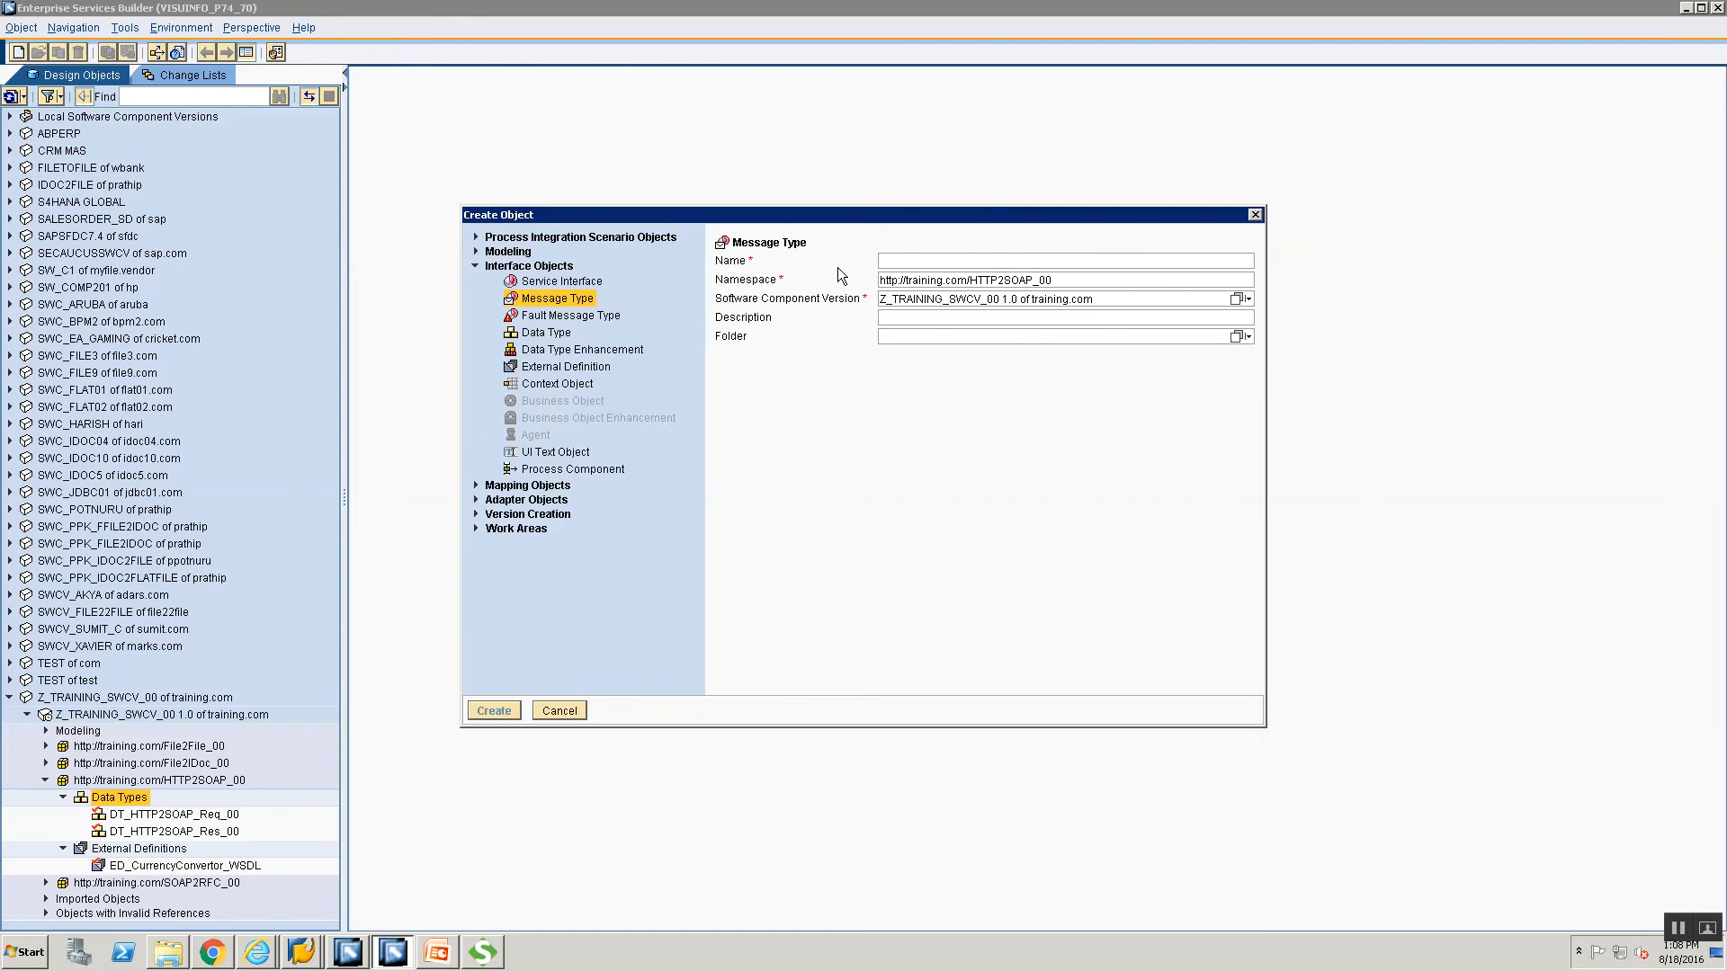
text(M)
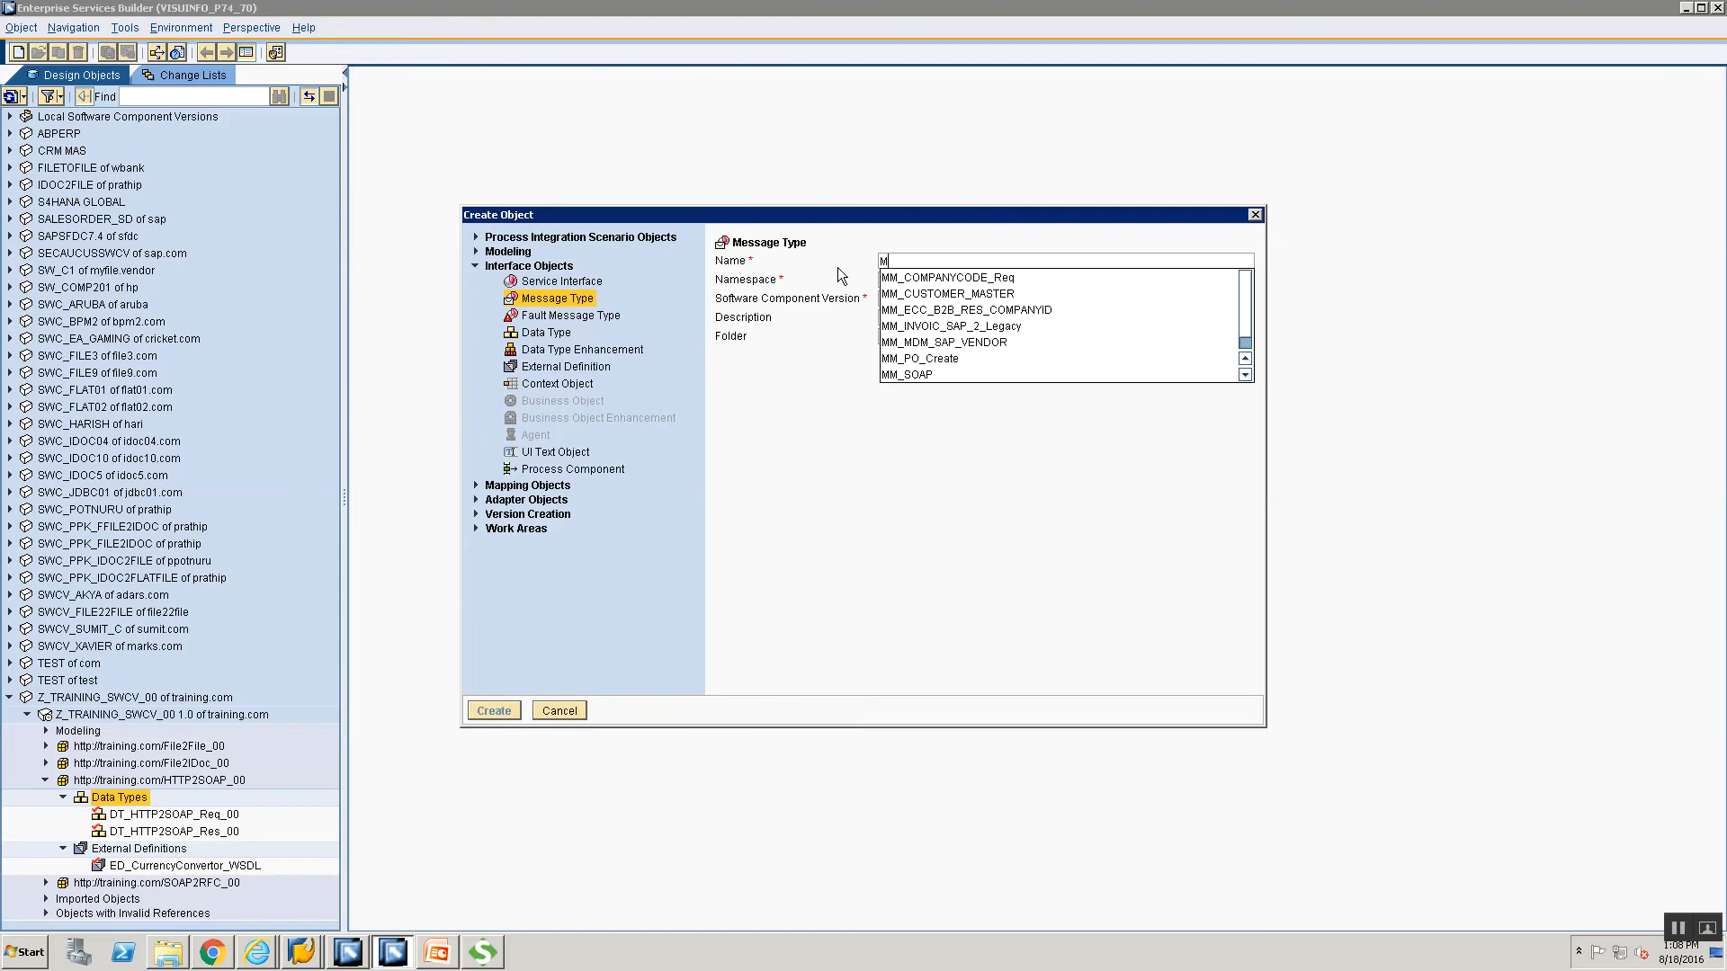
text(T_HTTP2SOAP)
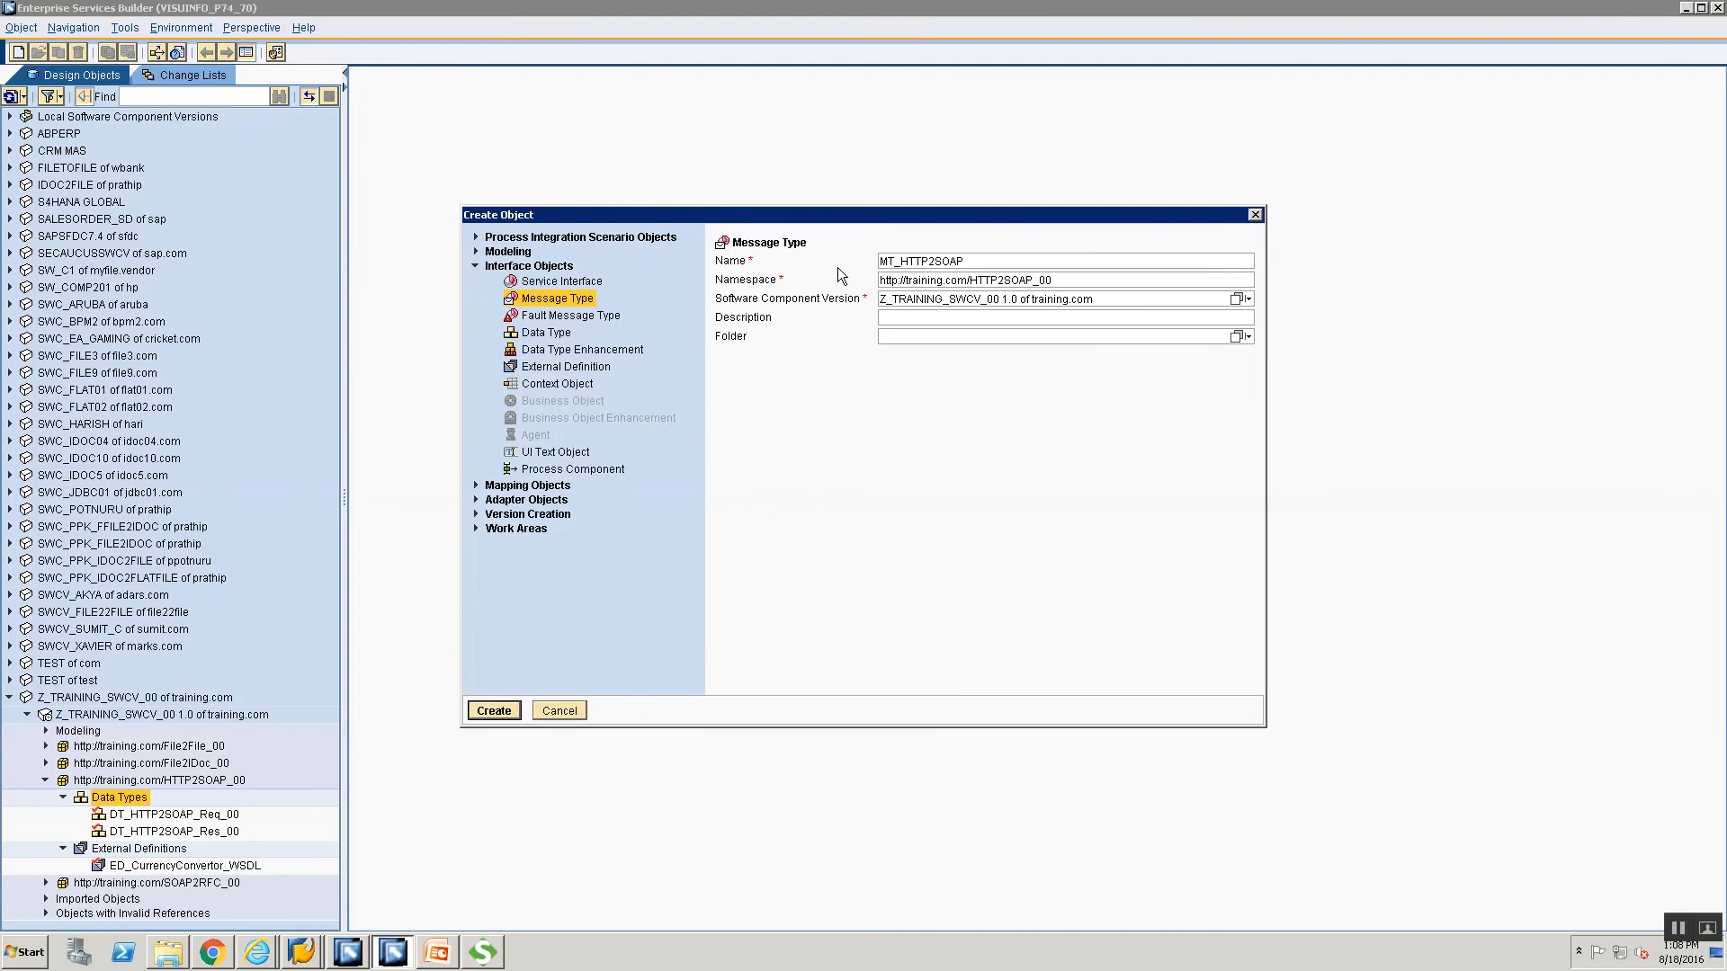
text(_Req_00)
Create MT_HTTP2SOAP_Req_00 using DT_HTTP2SOAP_Req_00 as its data type and save it.
click(493, 711)
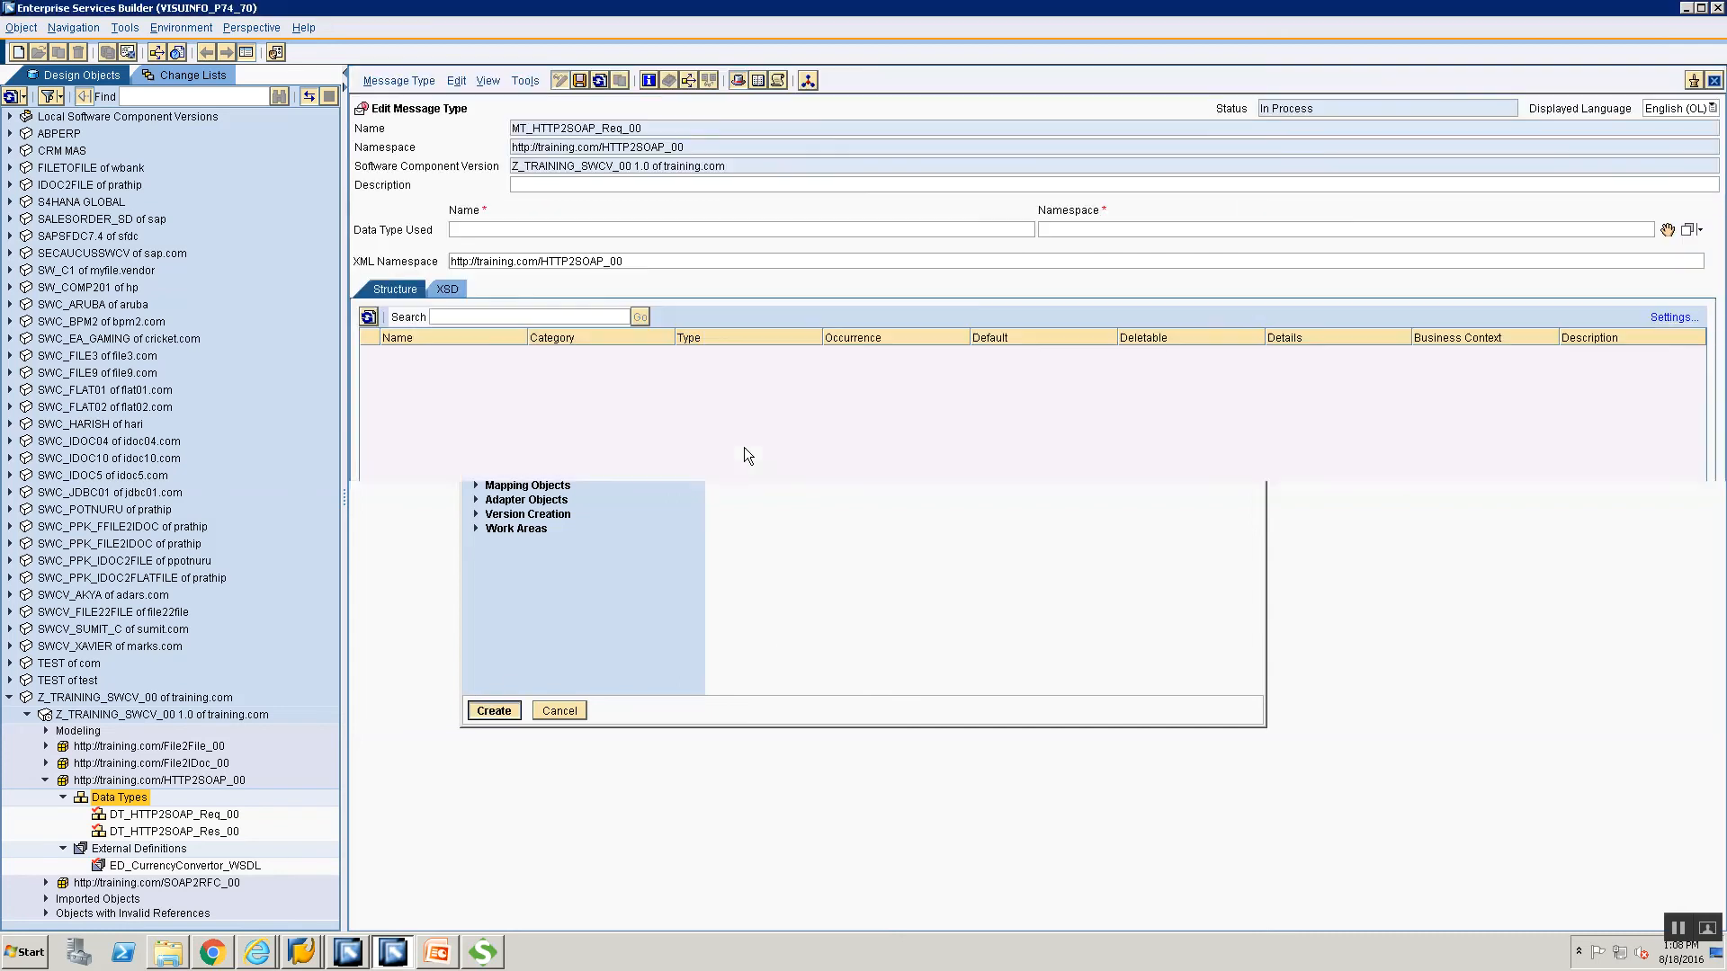
click(119, 818)
drag(119, 818, 1440, 538)
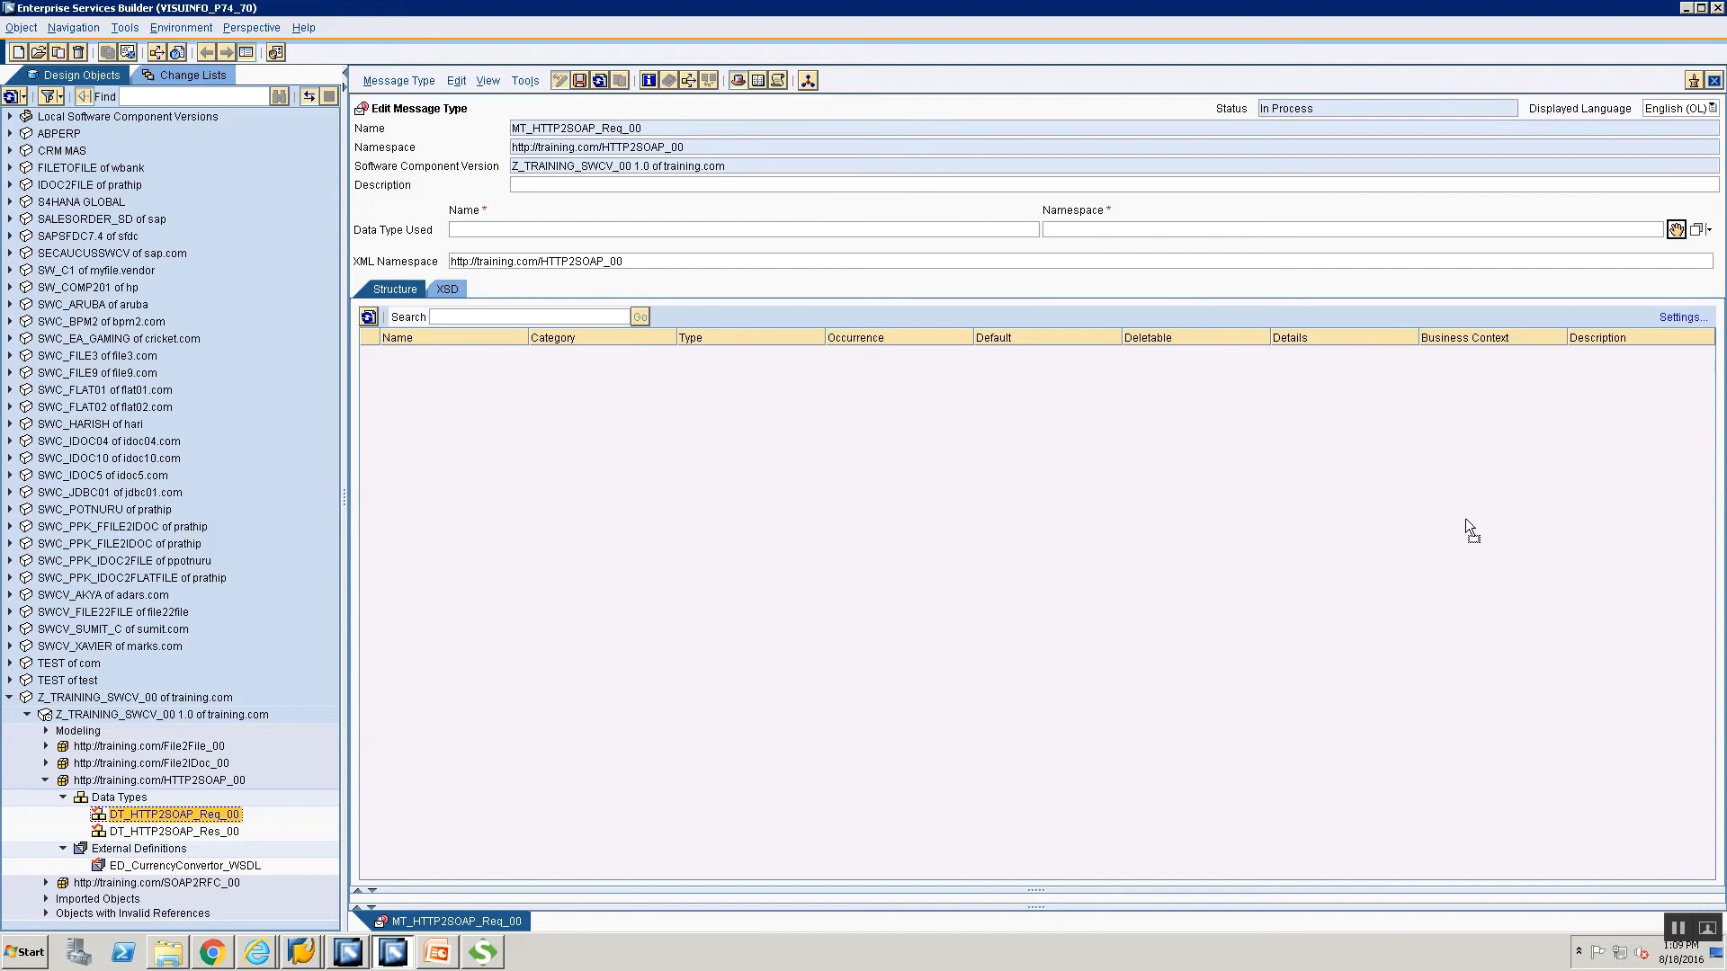
drag(1467, 529, 1468, 527)
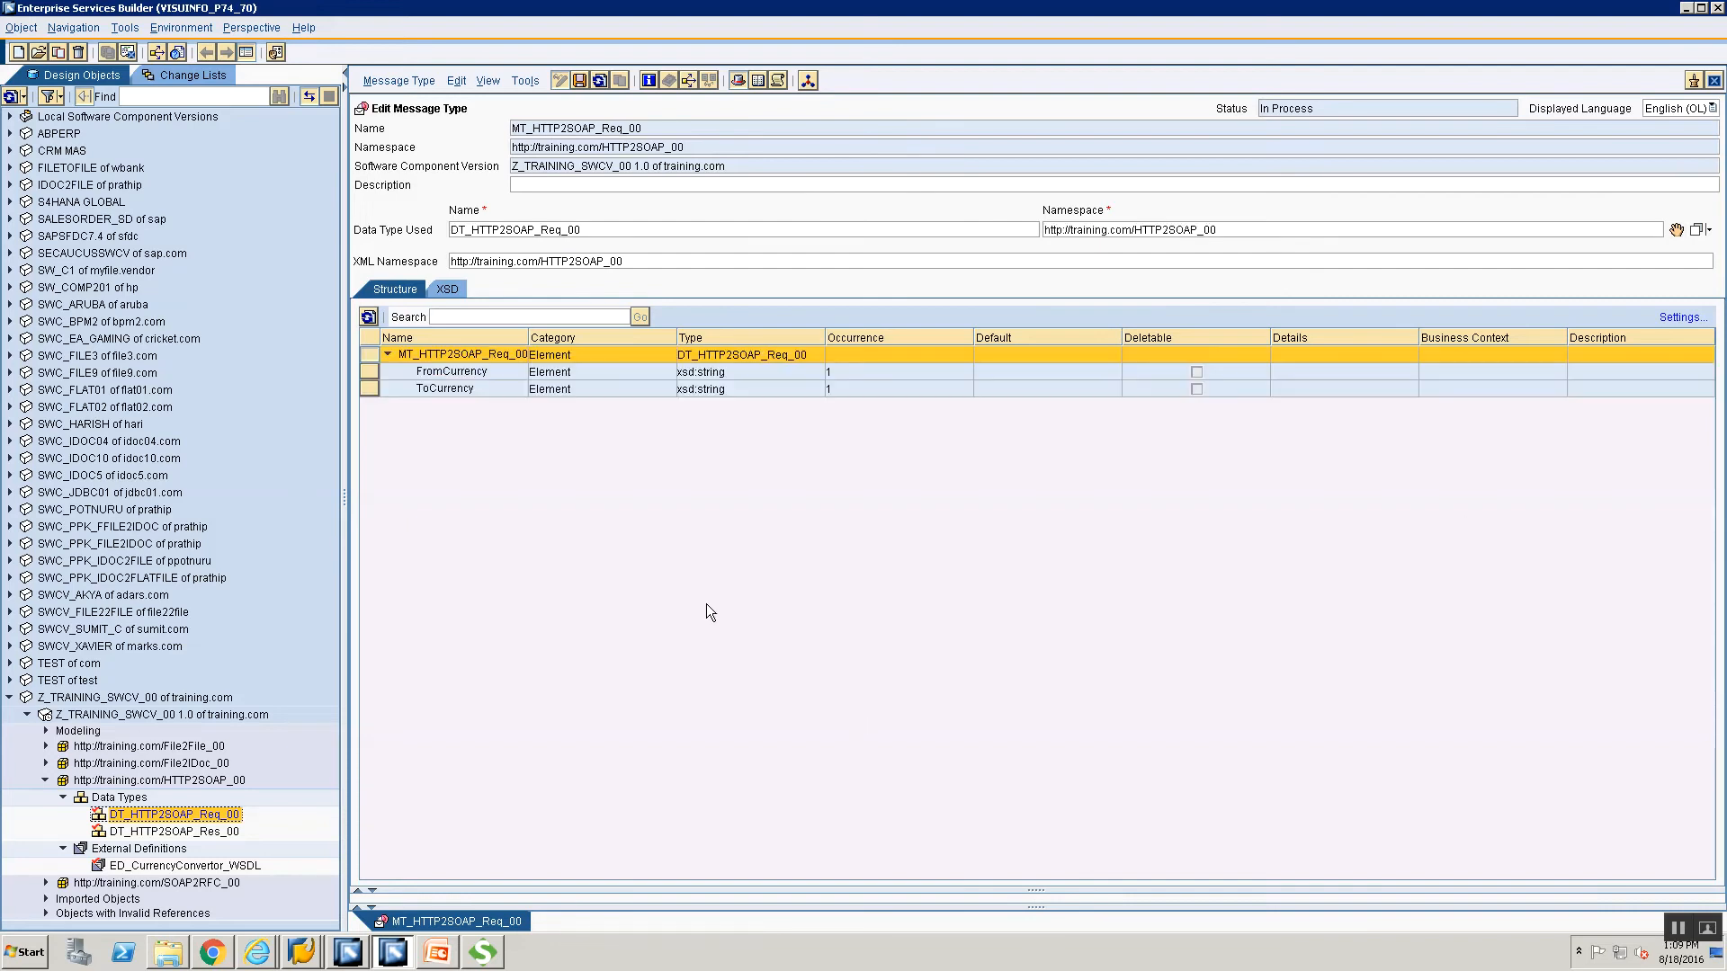
click(581, 80)
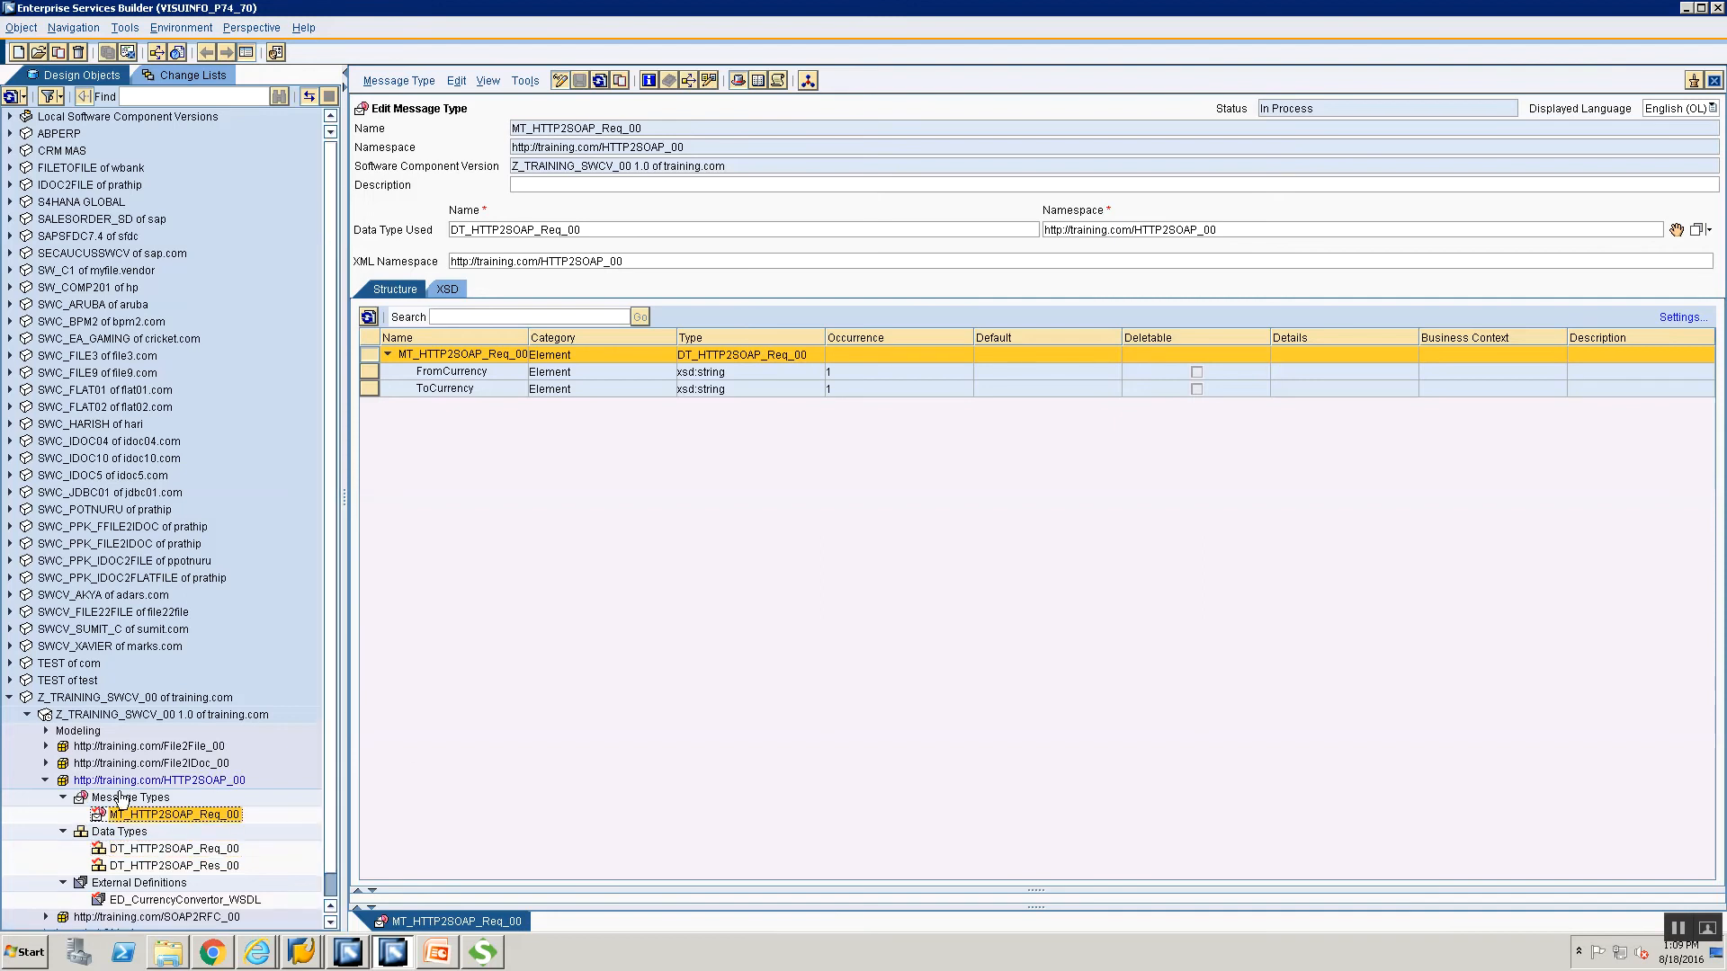
click(121, 798)
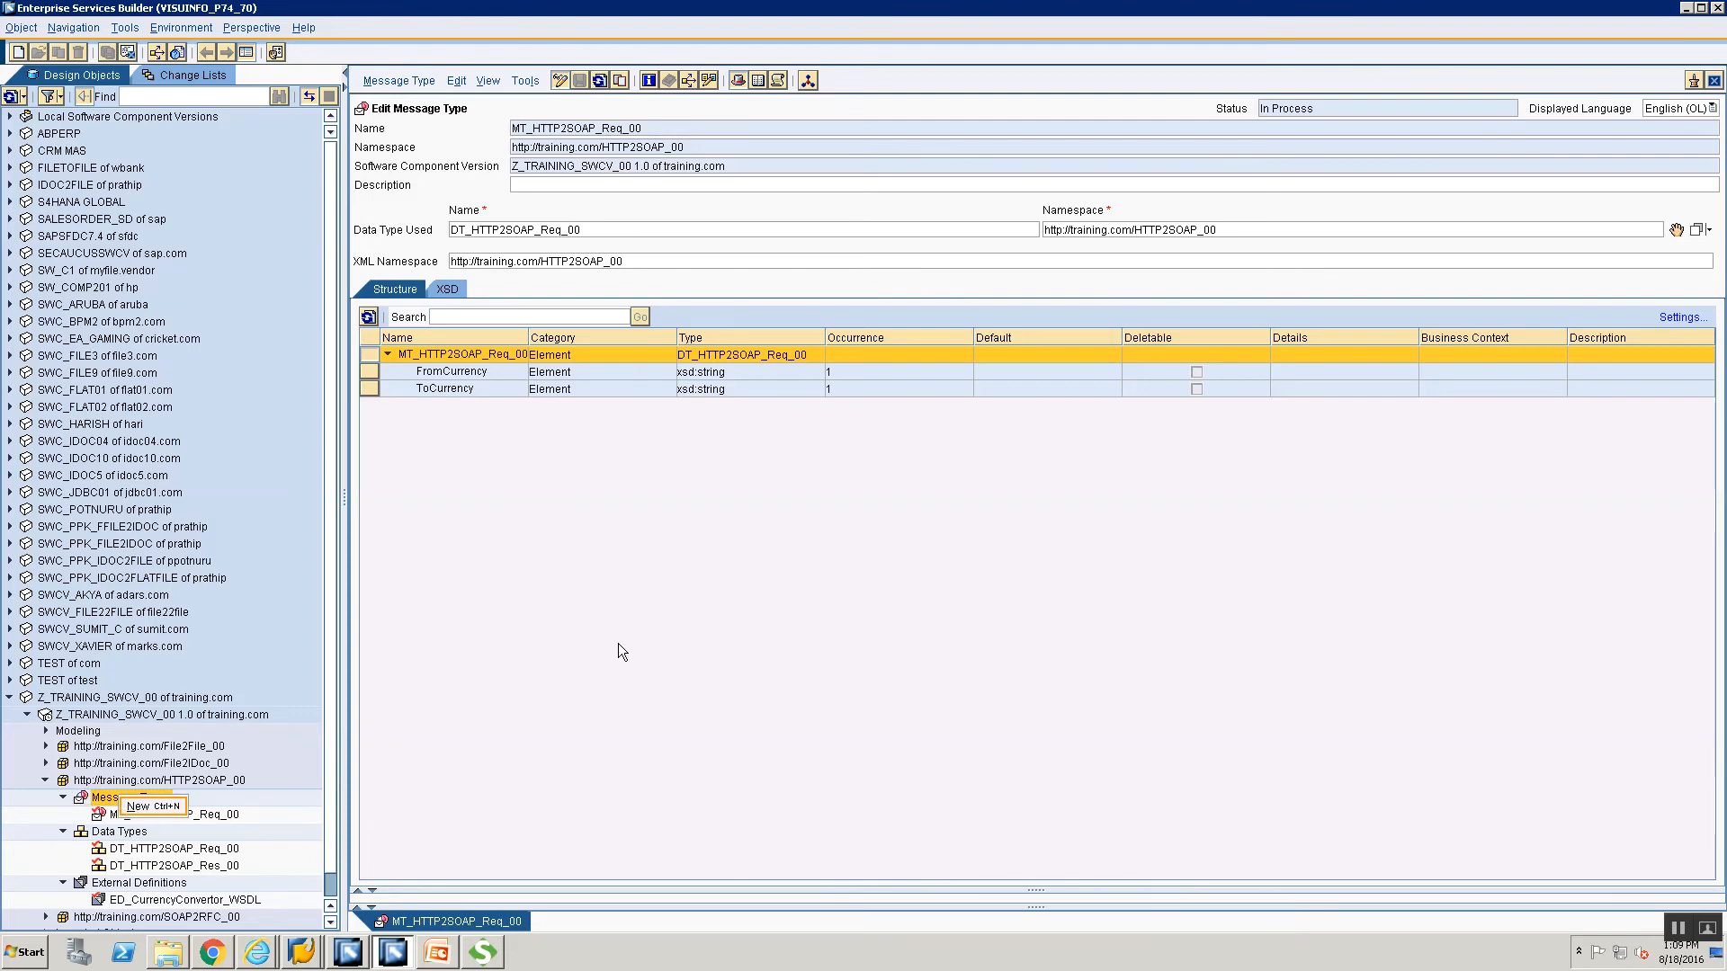
Create MT_HTTP2SOAP_Res_00 with Ctrl+N and assign DT_HTTP2SOAP_Res_00 as its data type.
key(ctrl+n)
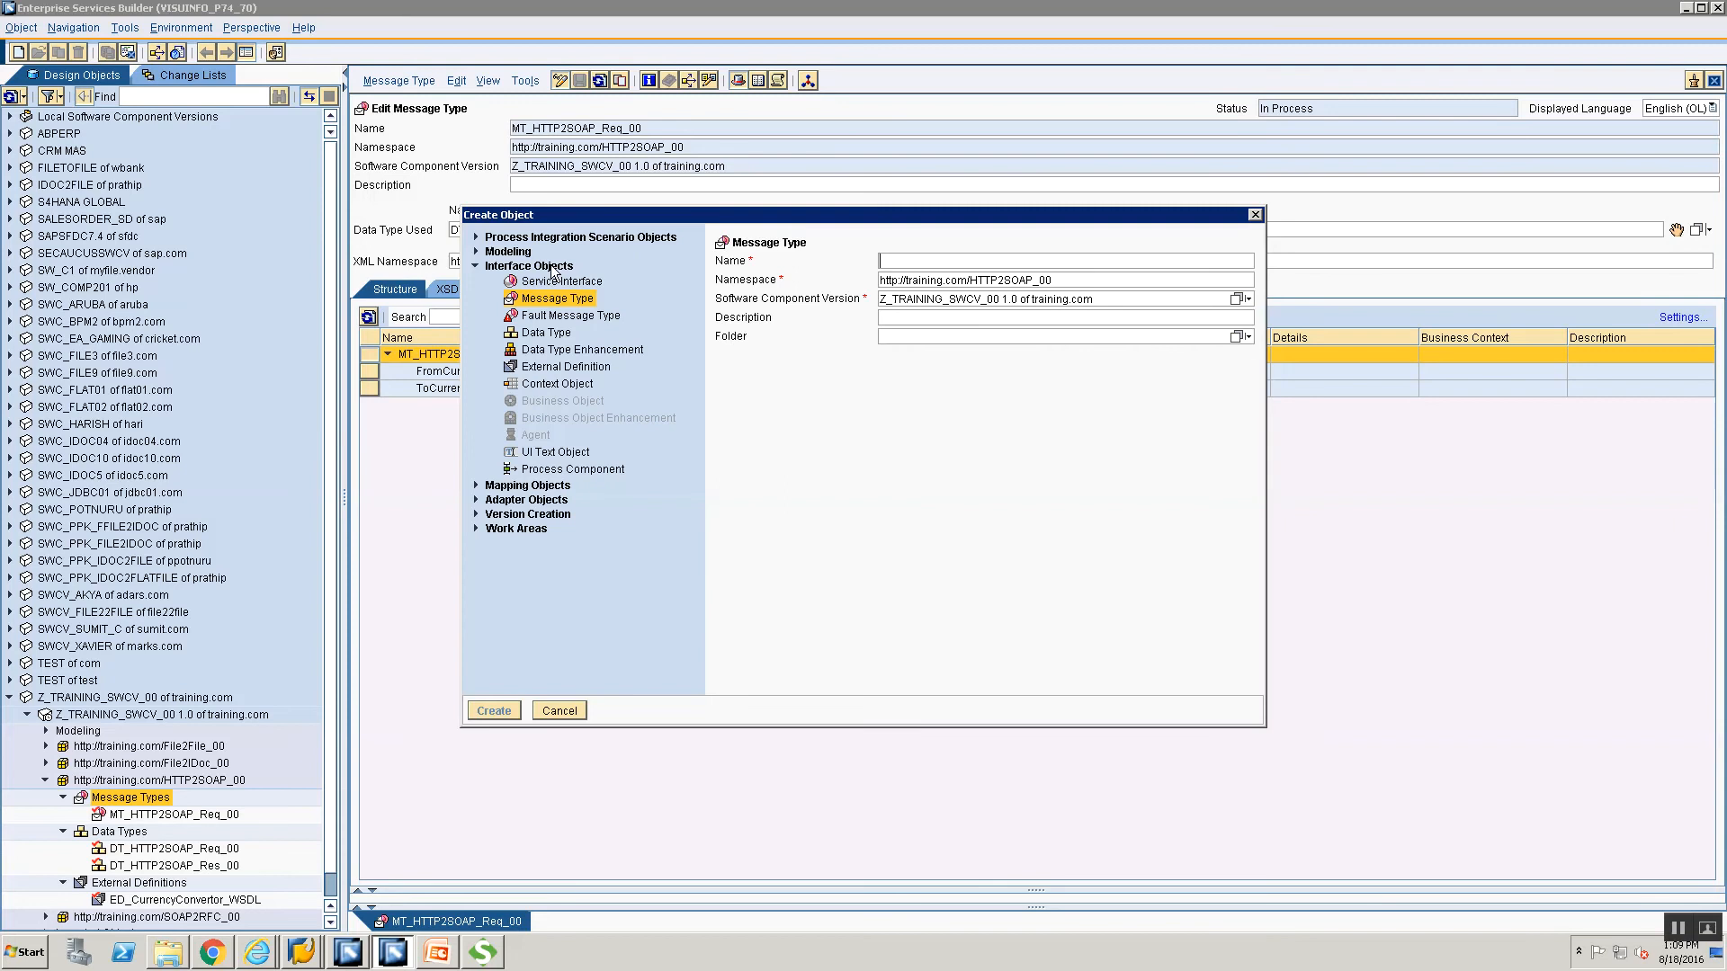
click(952, 261)
text(MT_HTTP2SOAP_)
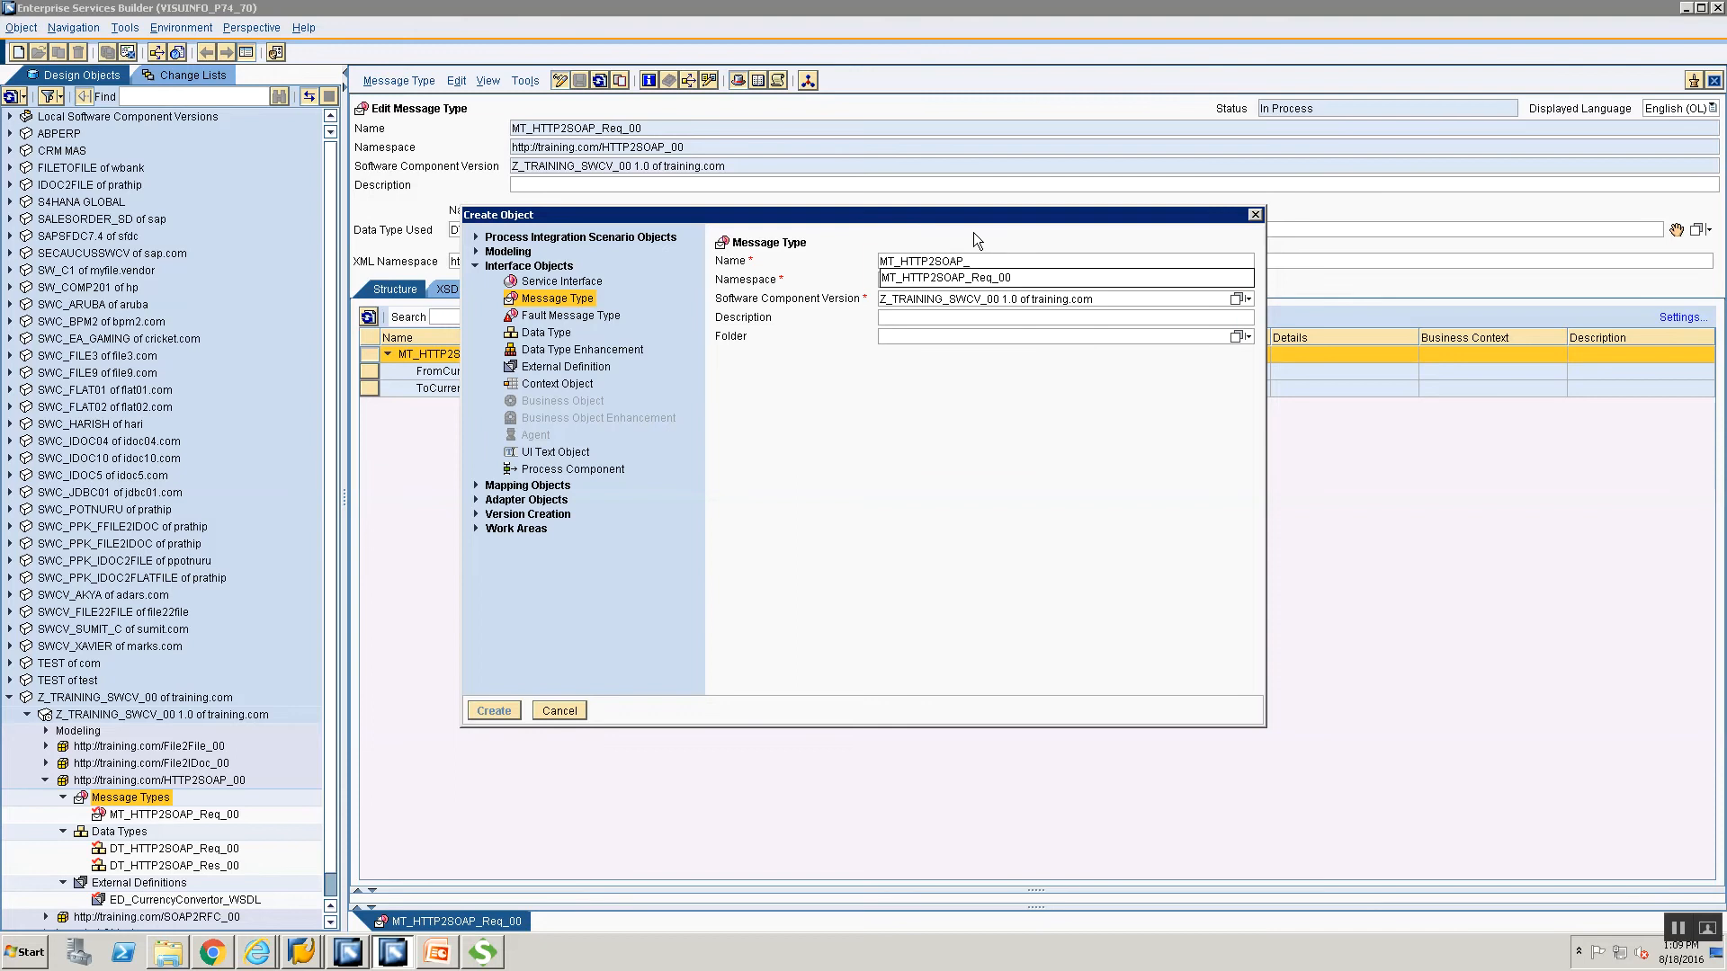
text(Res_00)
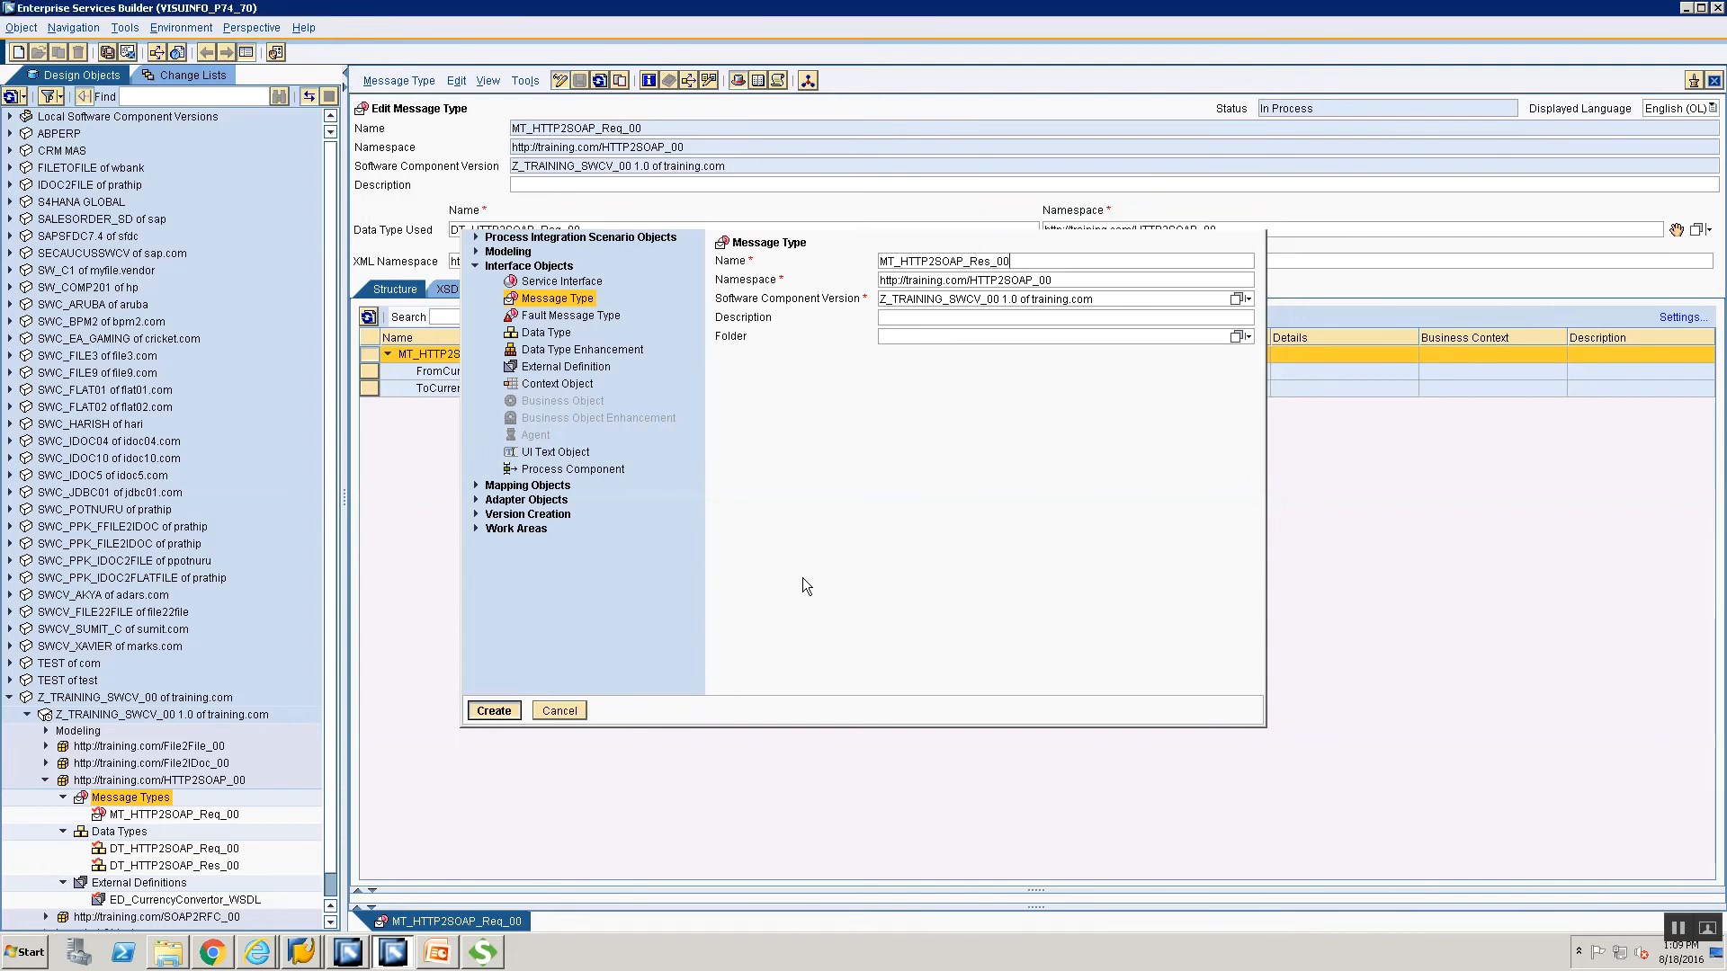
key(Return)
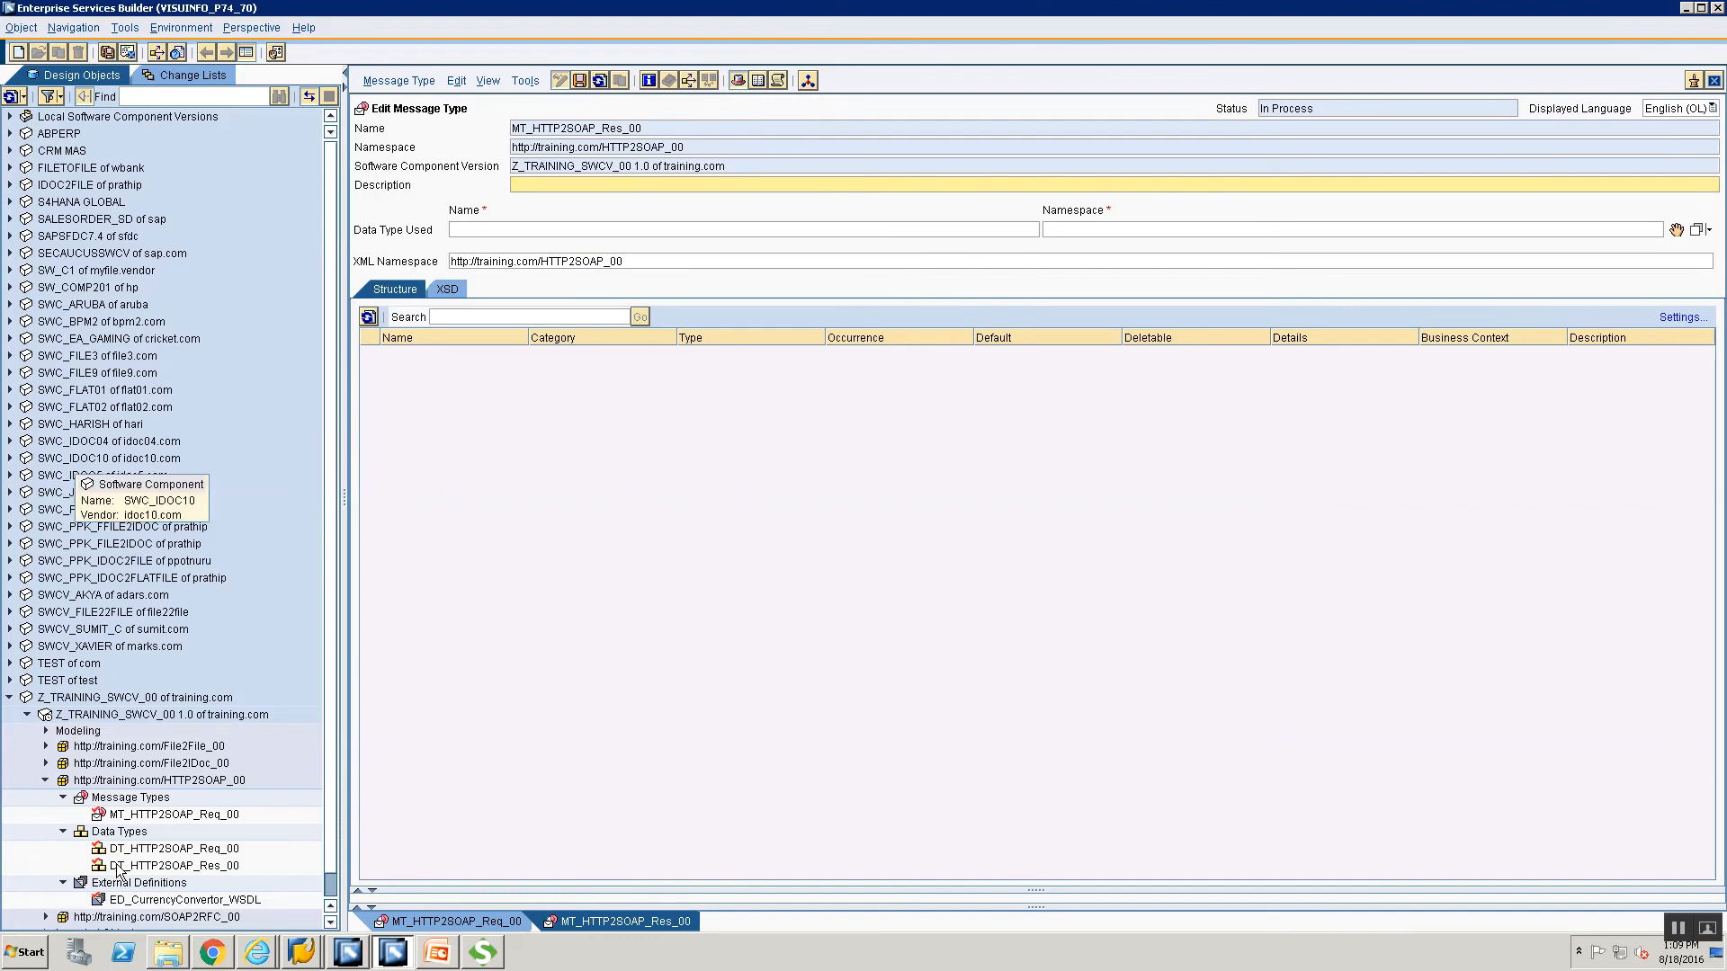
drag(117, 868, 1678, 238)
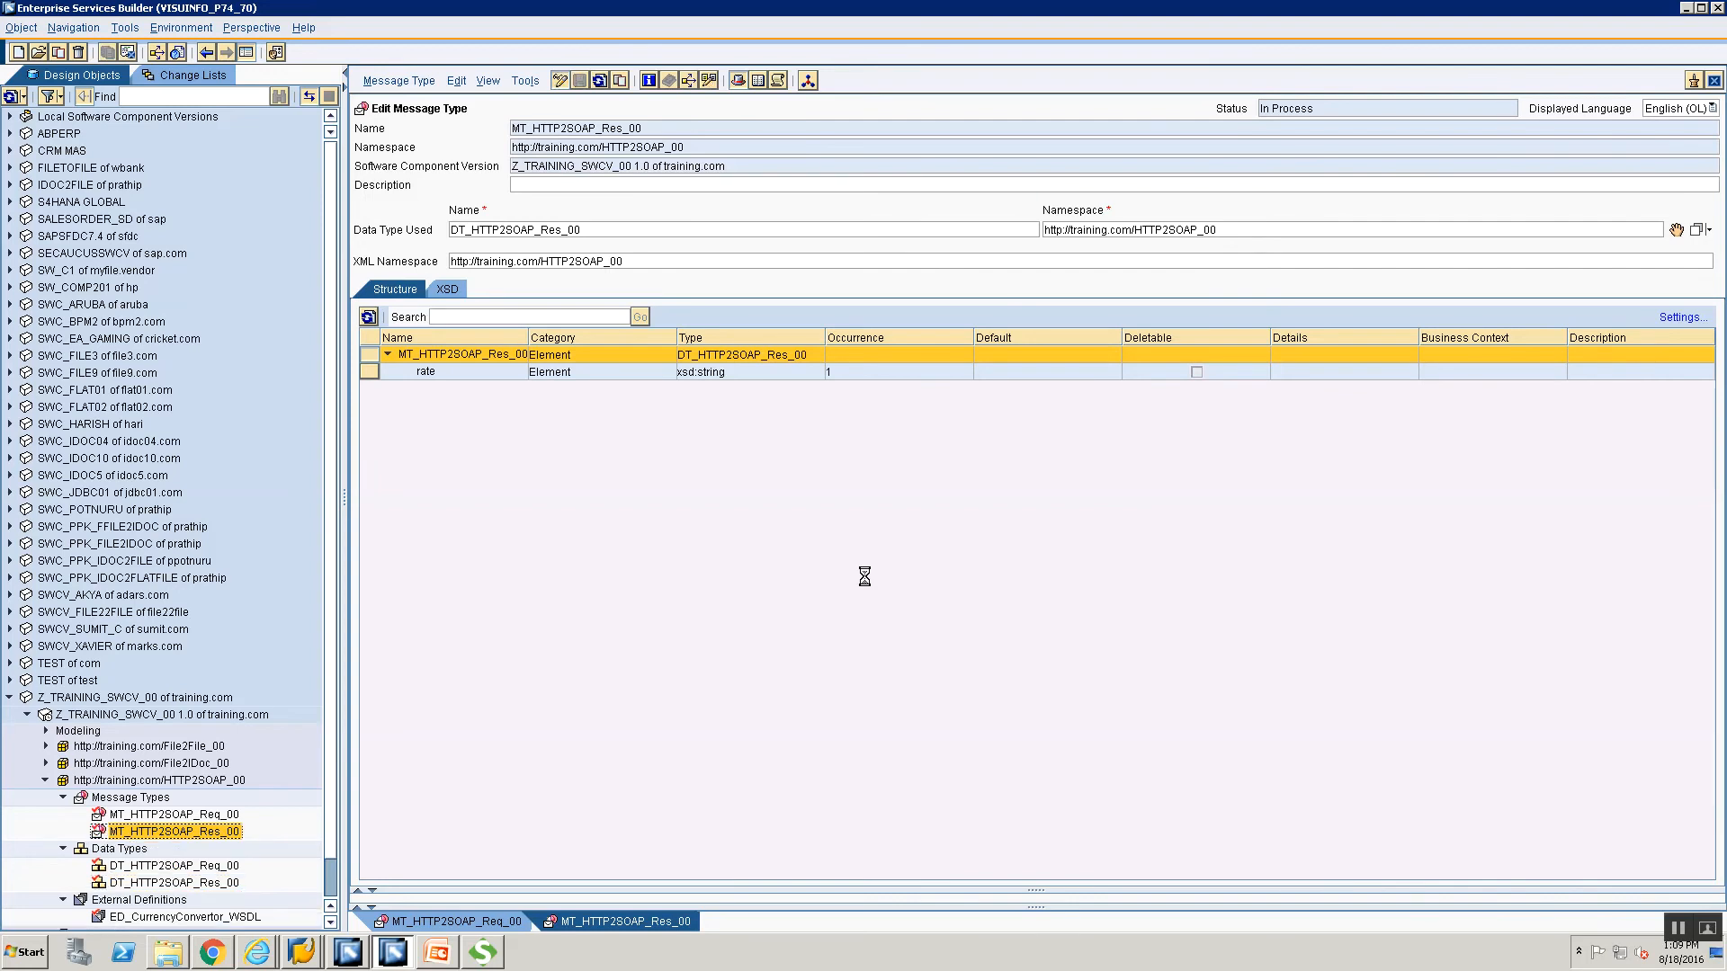
click(163, 800)
right_click(164, 800)
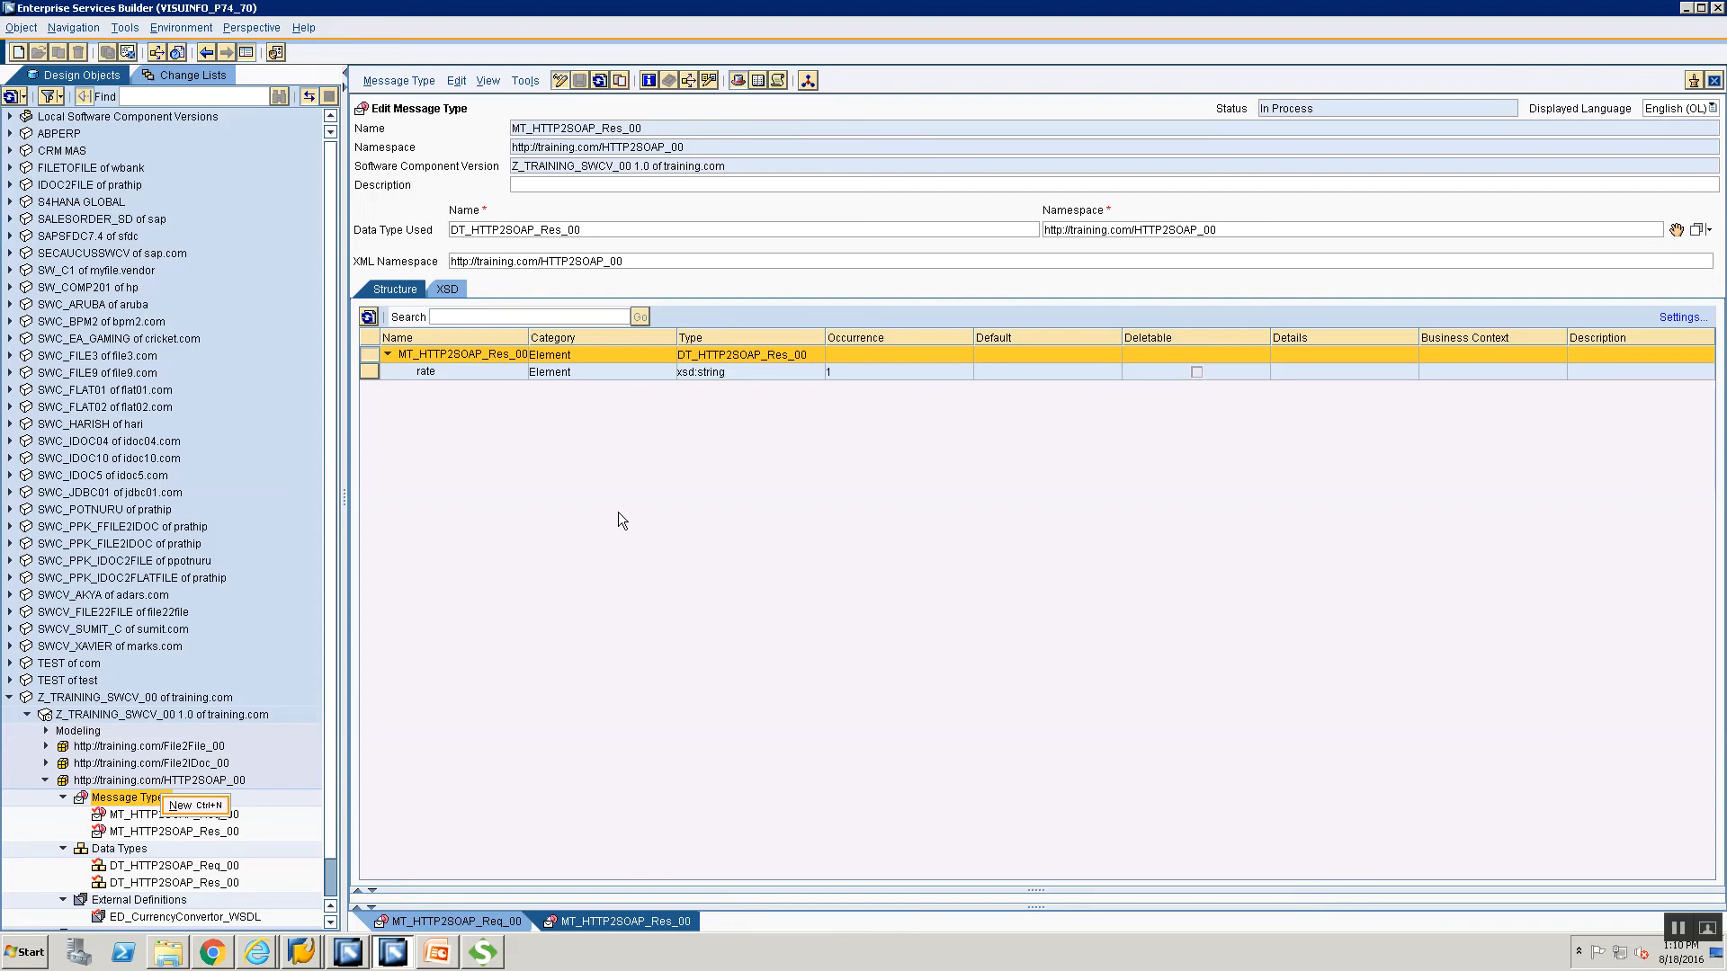
Create a new service interface named SIOS_HTTP2SOAP_00, correcting a typo in the name.
key(ctrl+n)
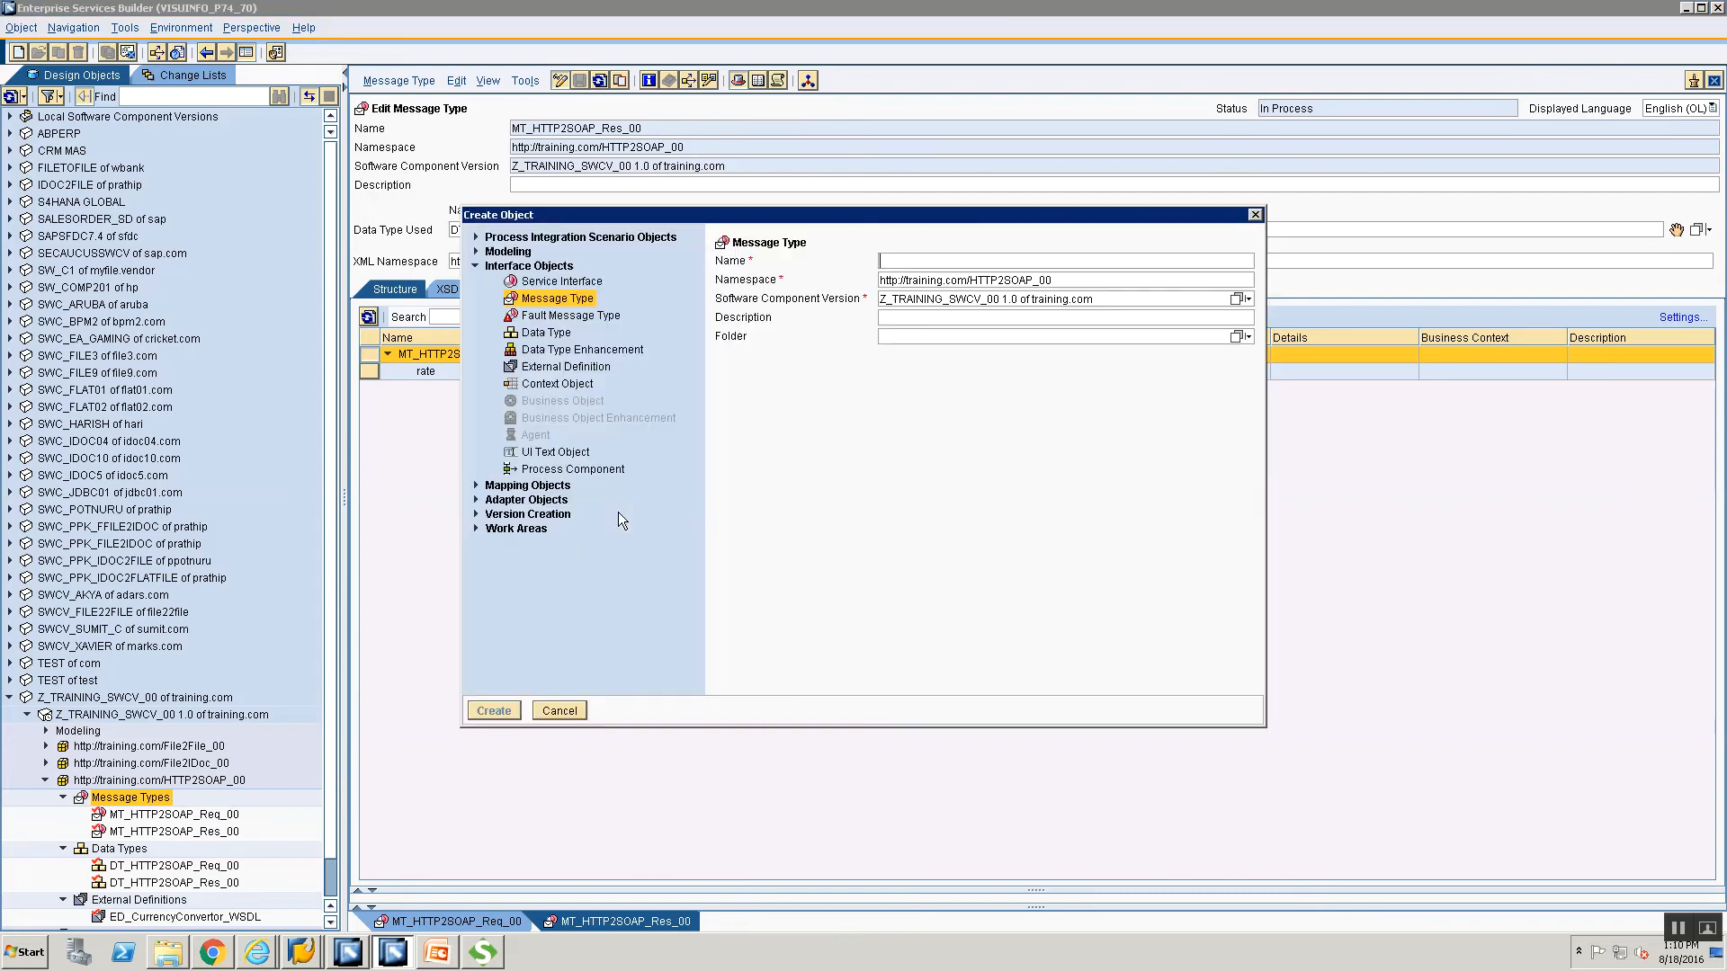
click(573, 282)
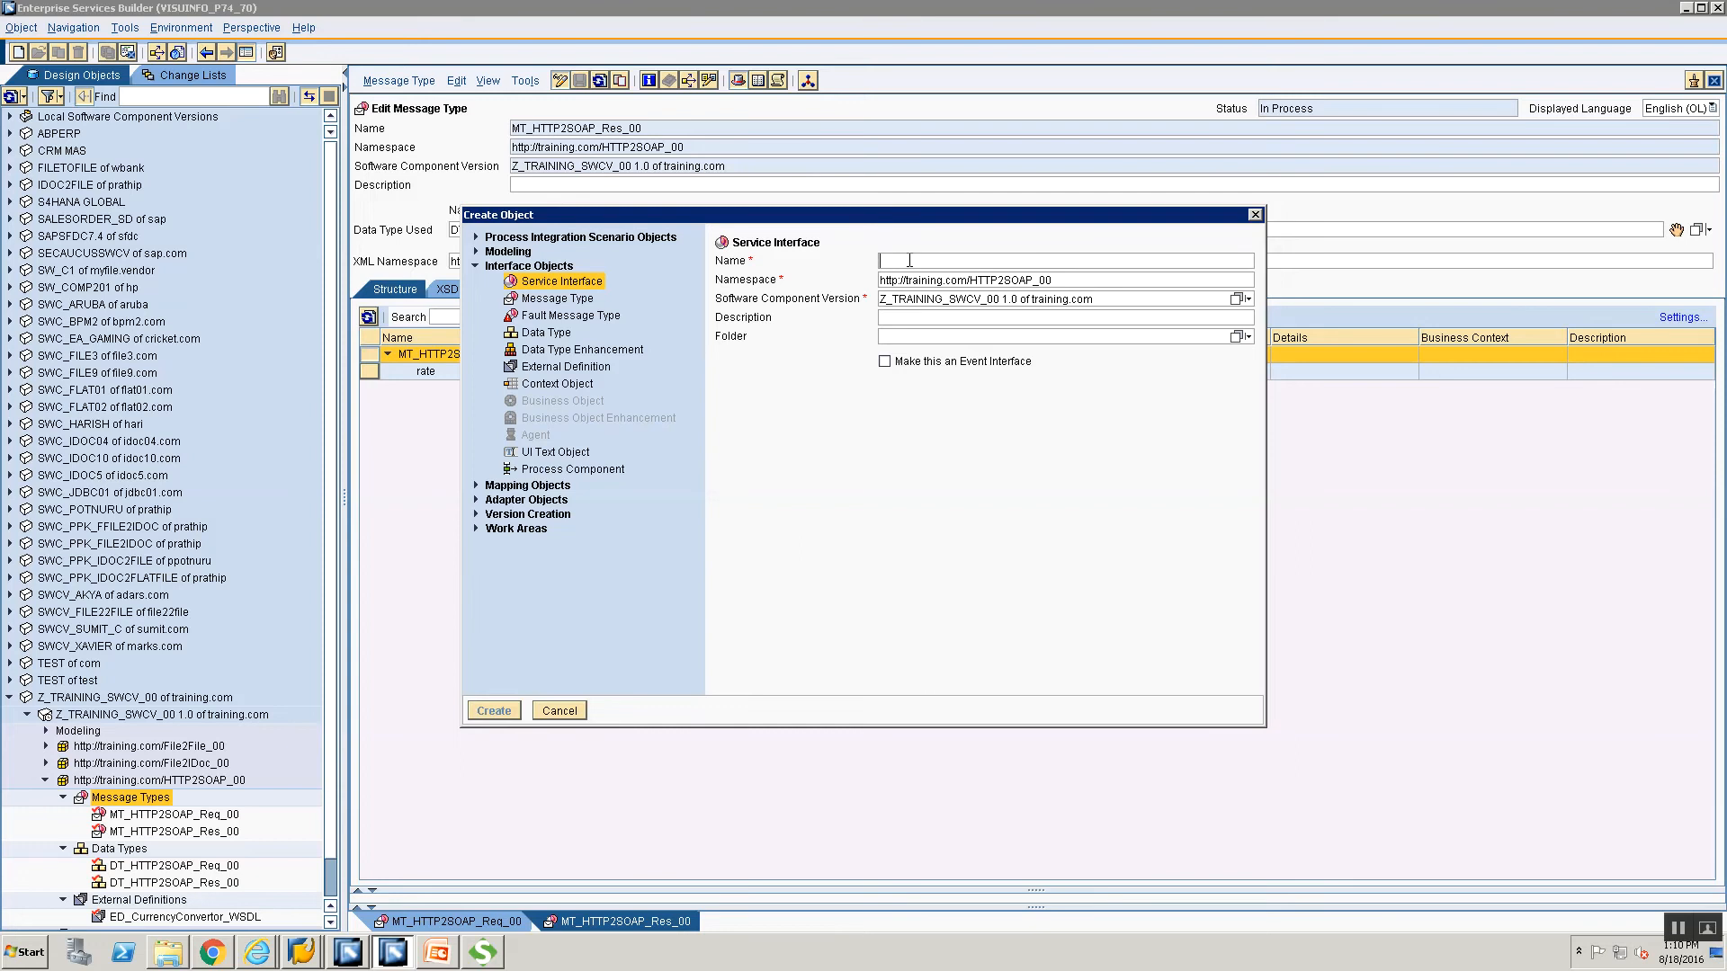
text(SI)
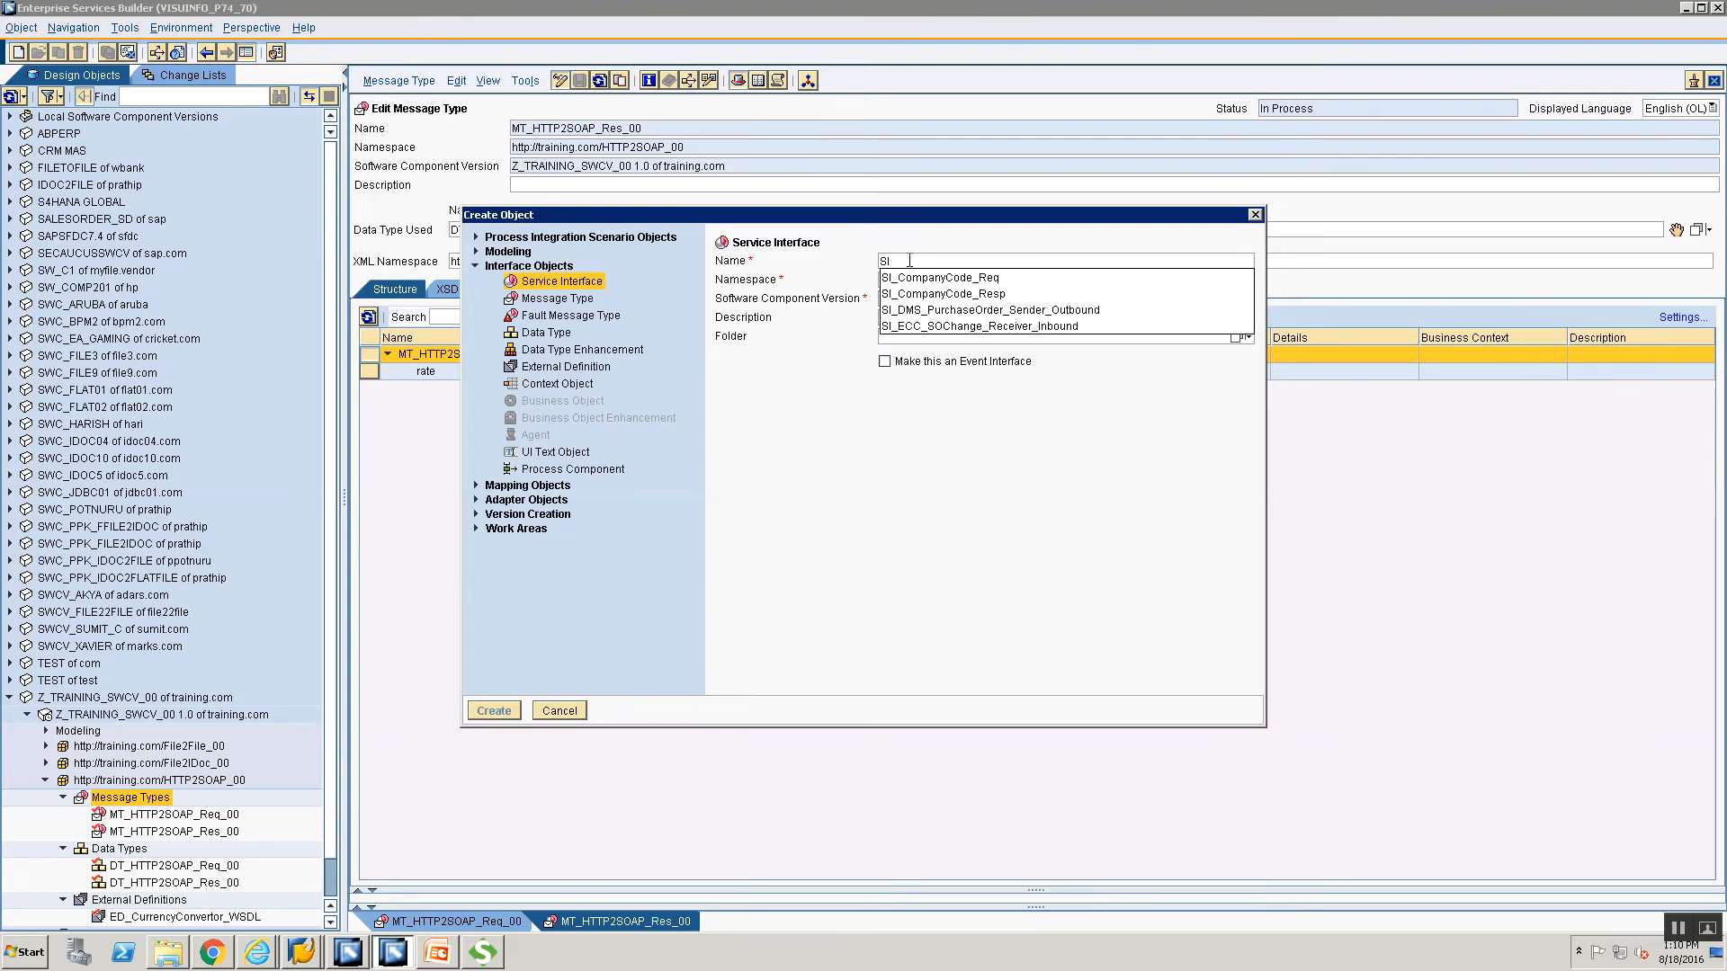
text(OS_)
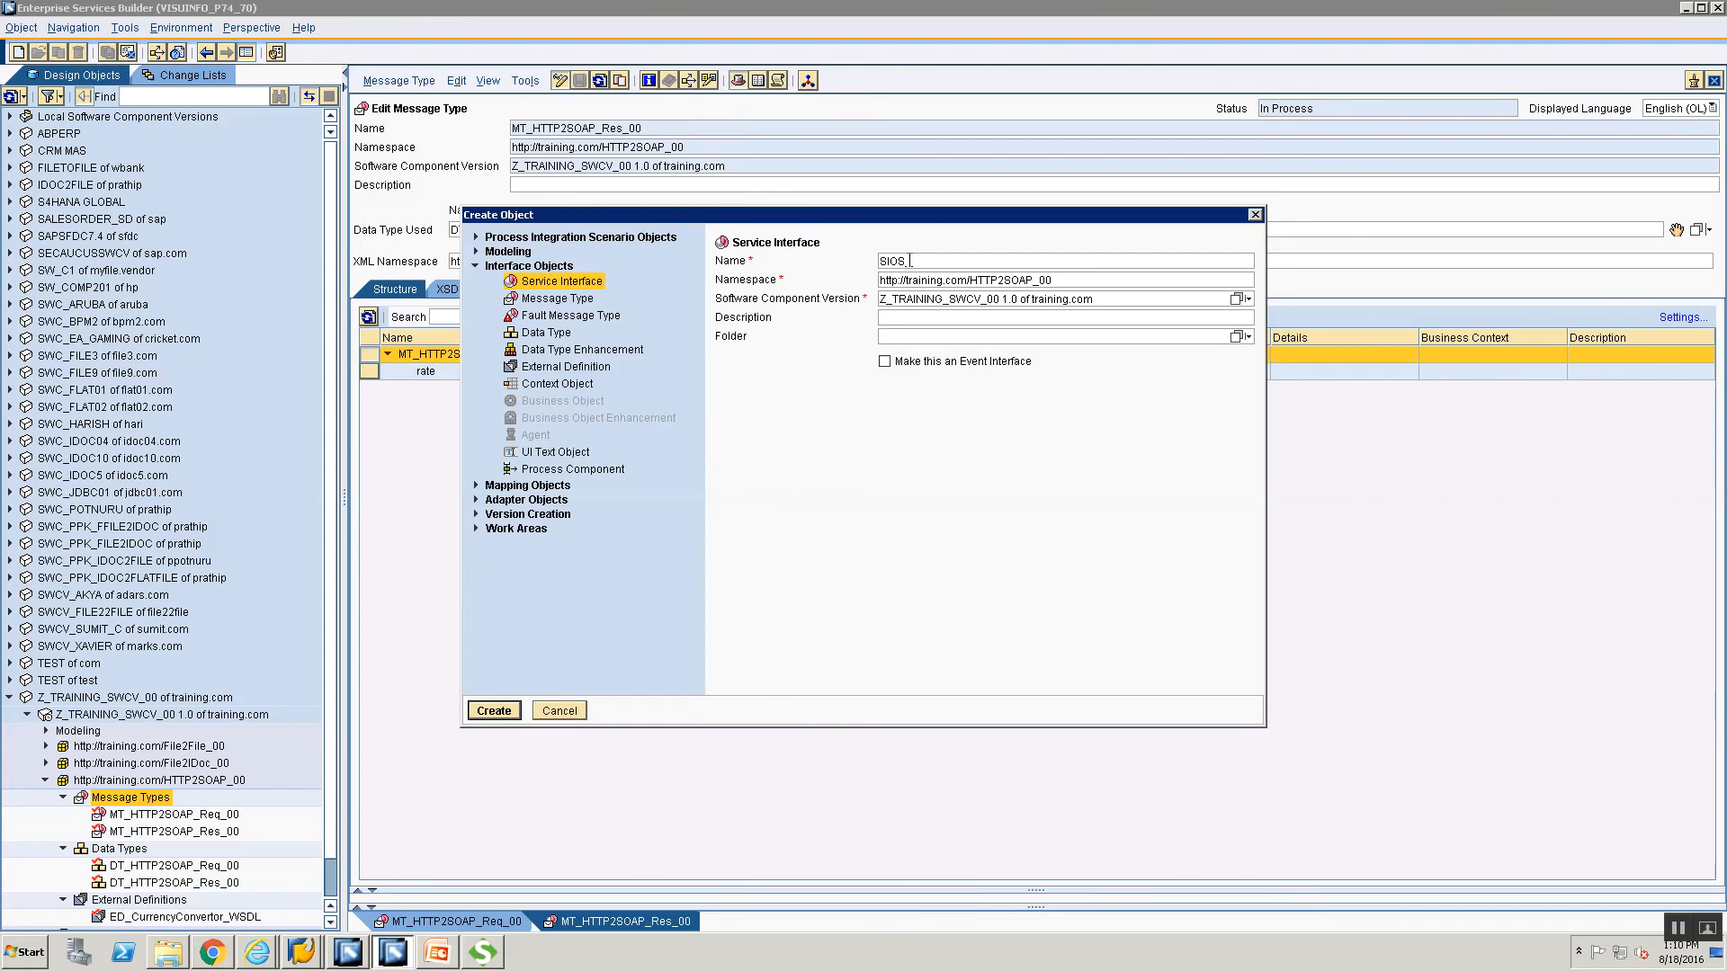
text(TTP2SOAP_00)
click(907, 262)
text(_HT)
key(Return)
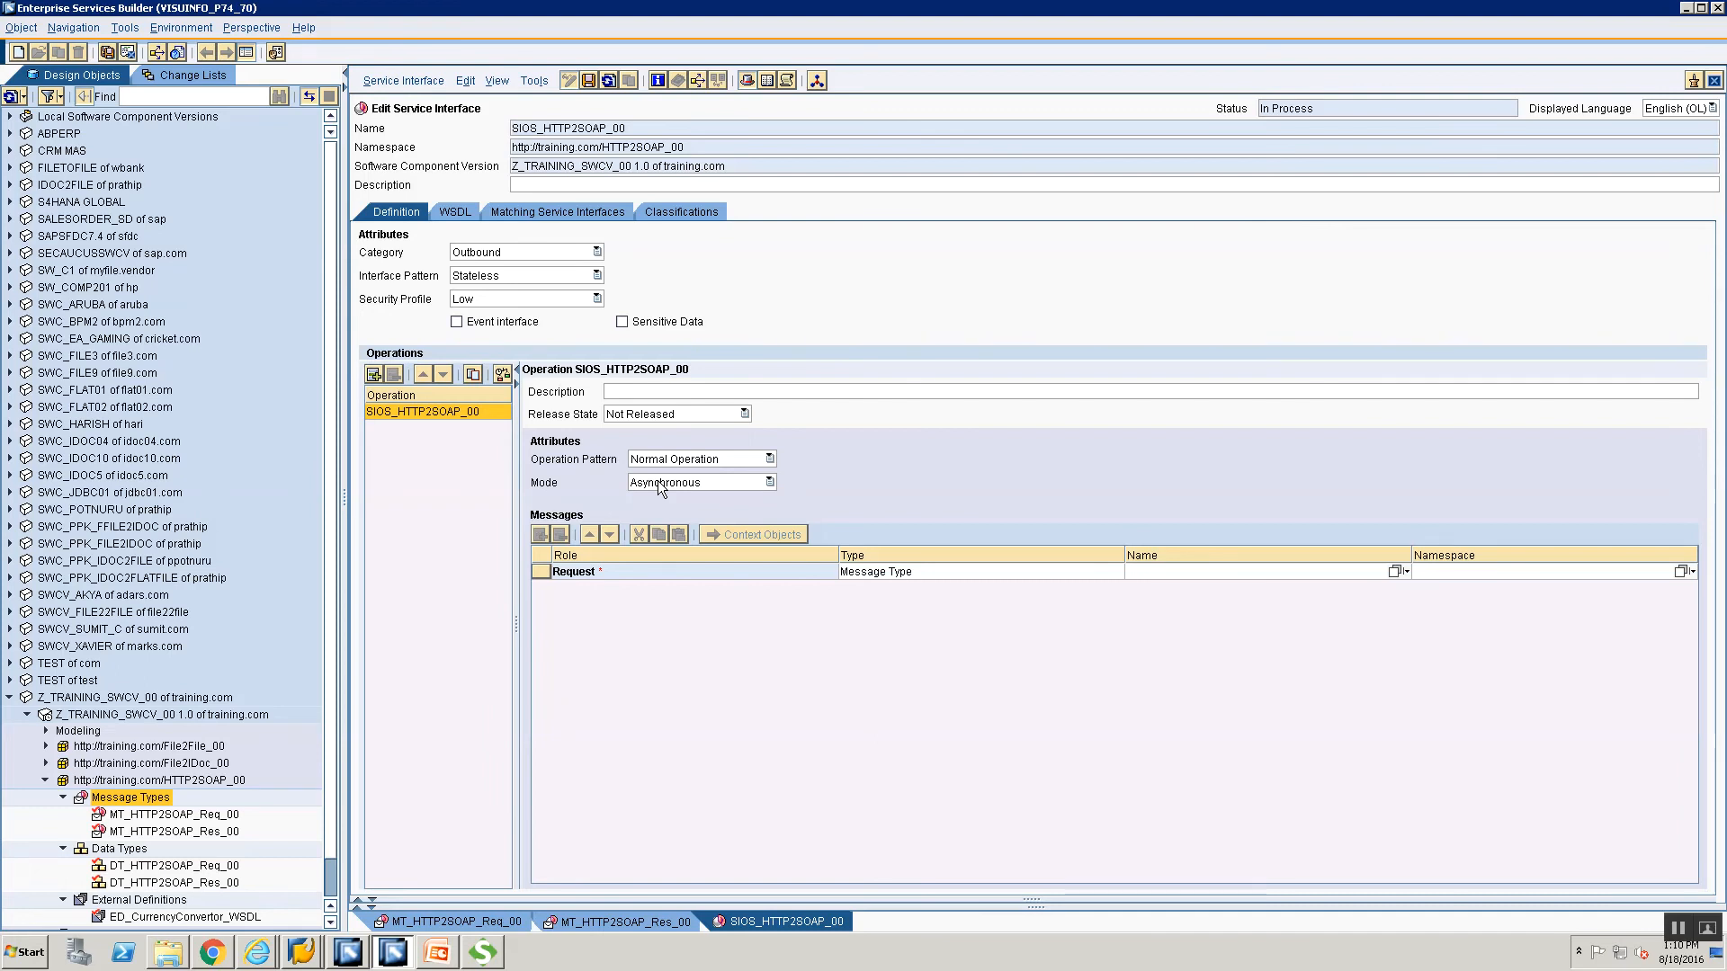
Set the operation mode to Synchronous and check MT_HTTP2SOAP_Req_00's structure.
click(661, 486)
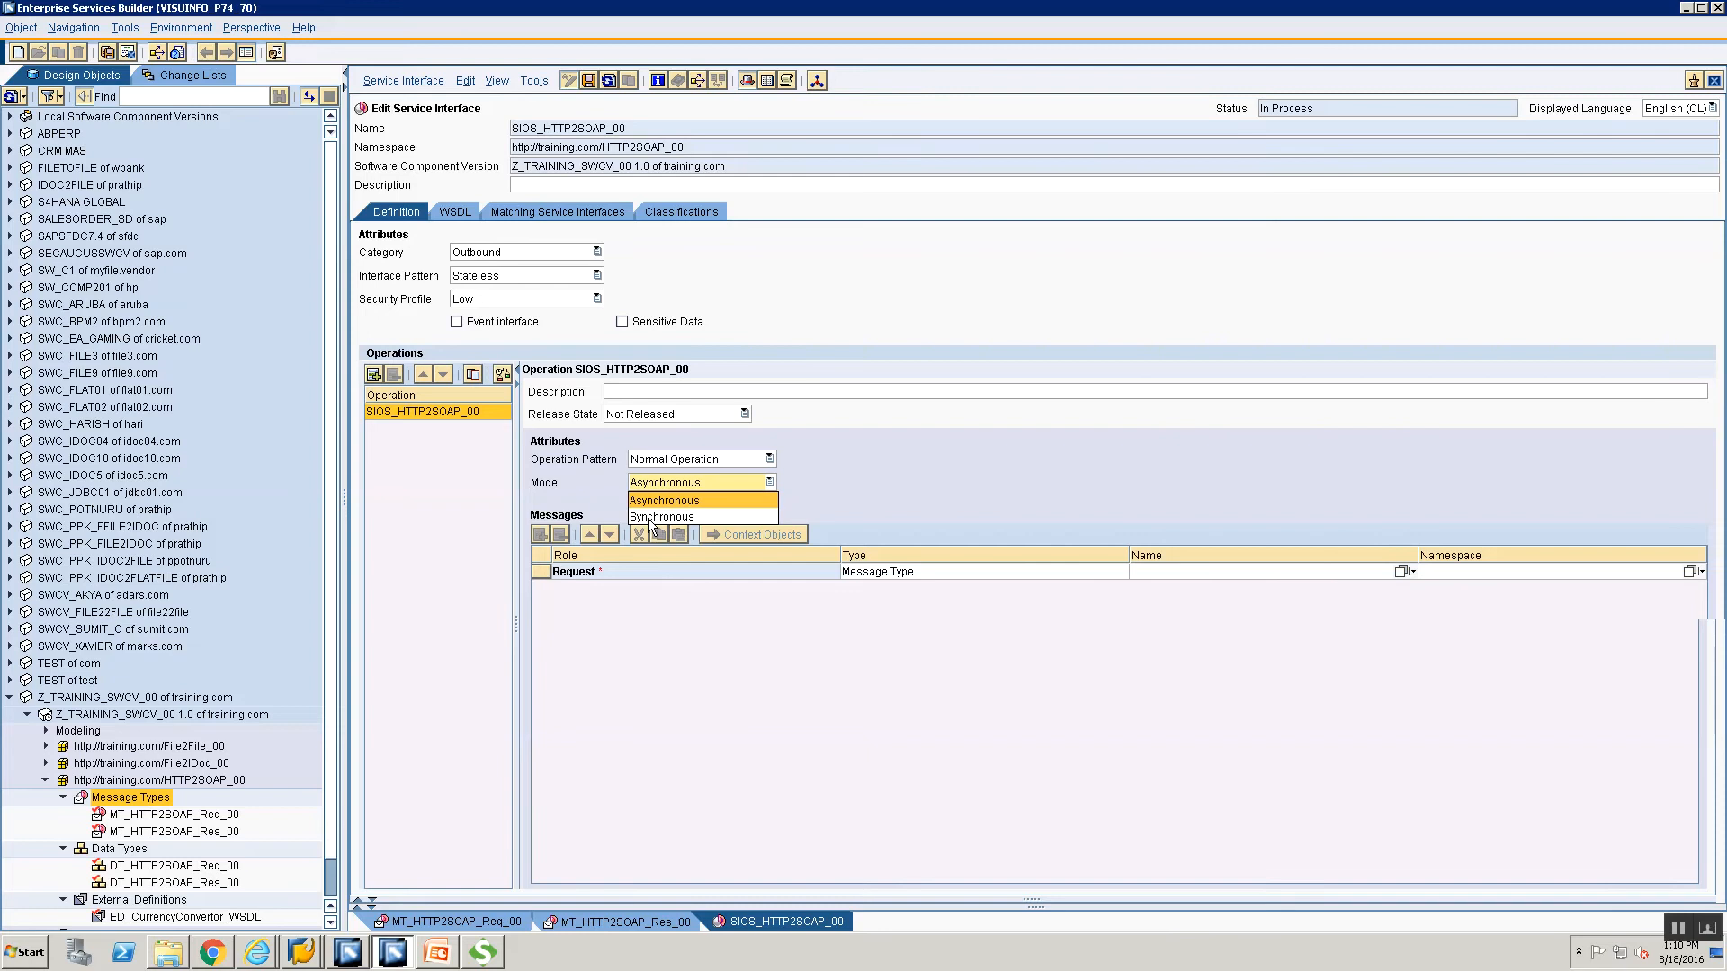
click(648, 518)
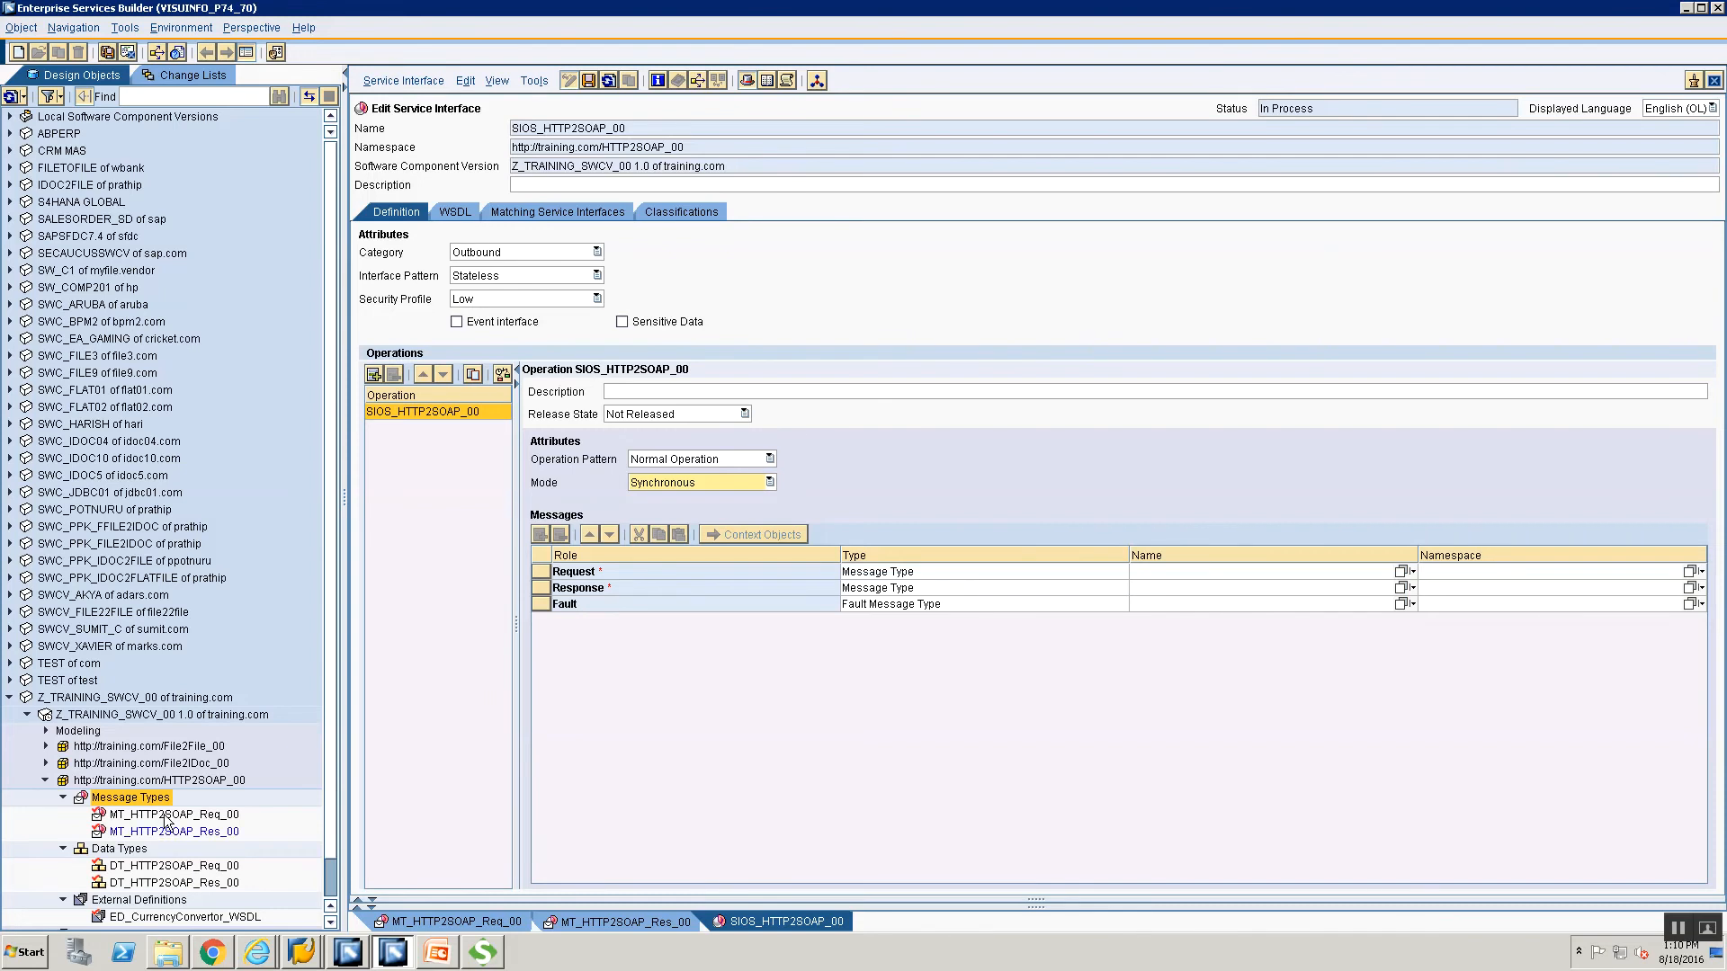
click(162, 819)
double_click(160, 818)
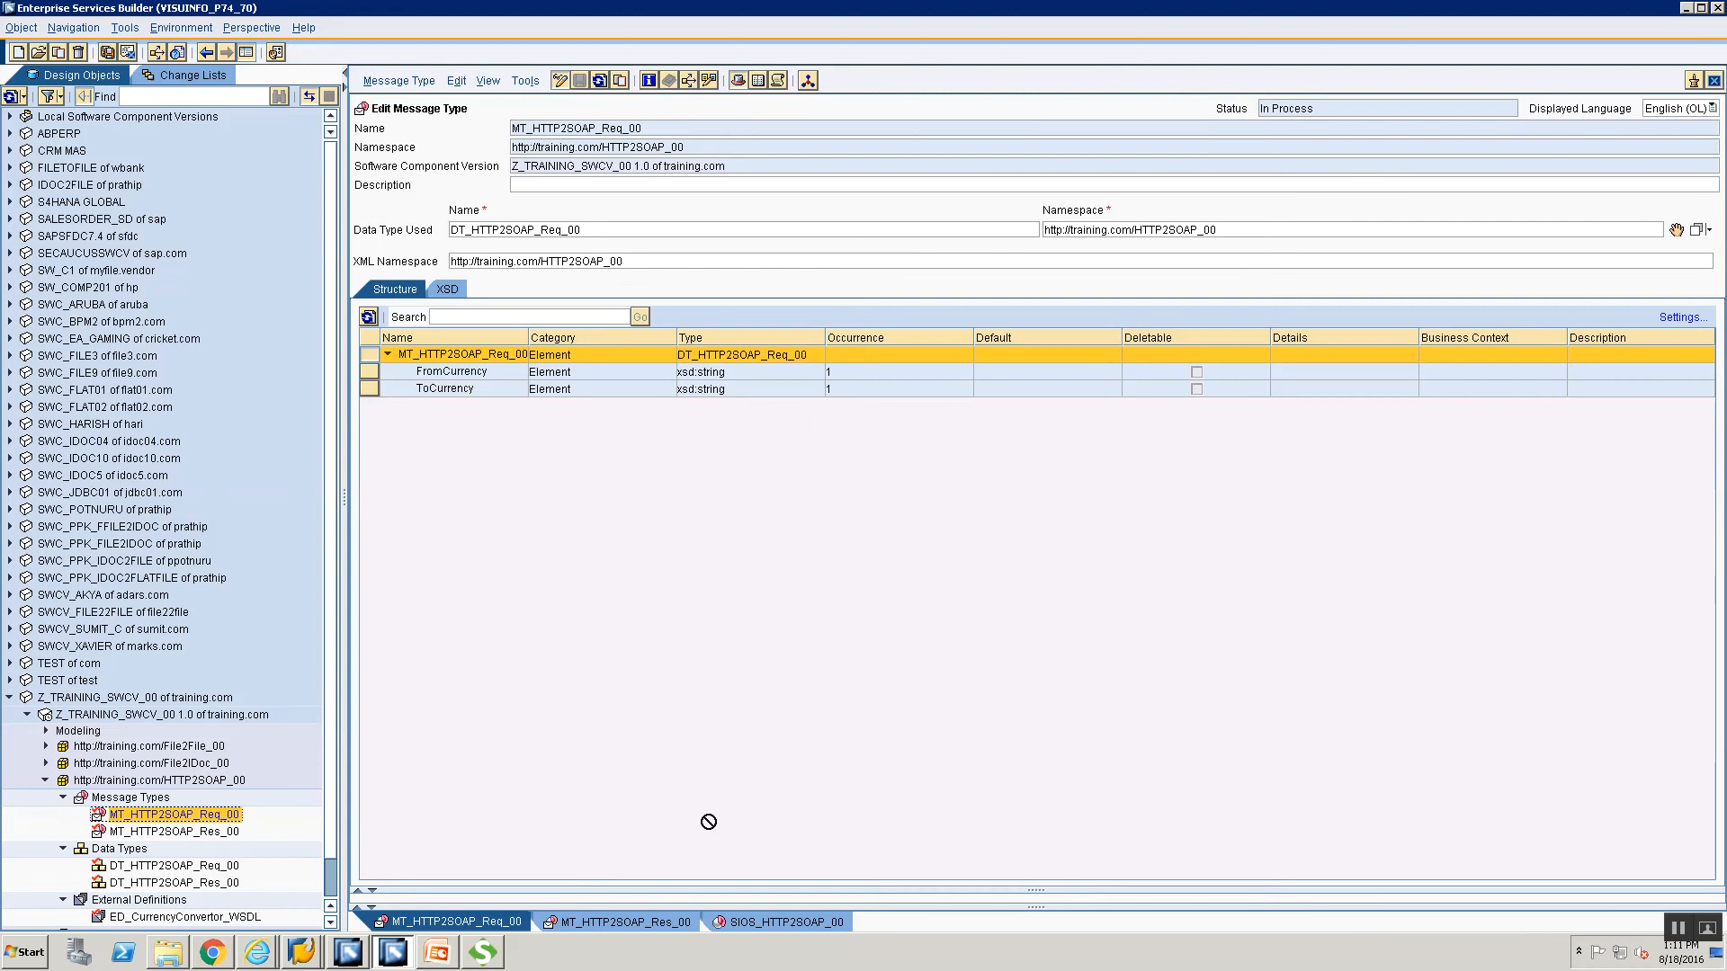
click(1714, 81)
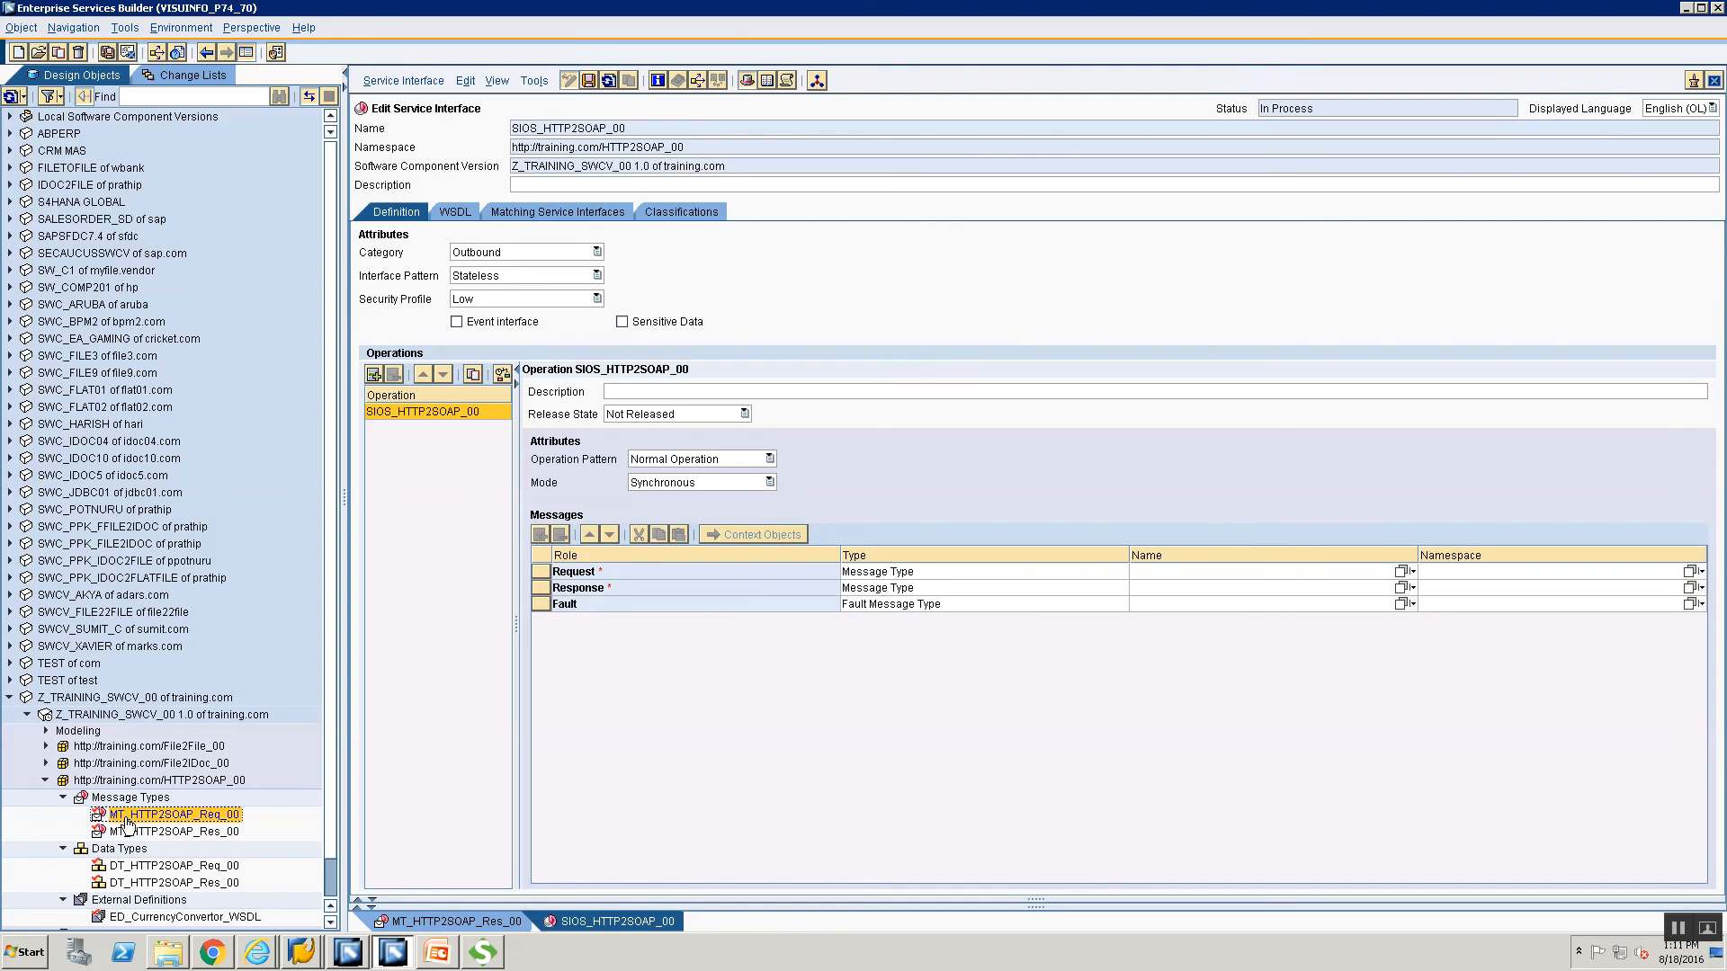
Assign MT_HTTP2SOAP_Req_00 as request and MT_HTTP2SOAP_Res_00 as response message.
drag(1373, 574, 1497, 565)
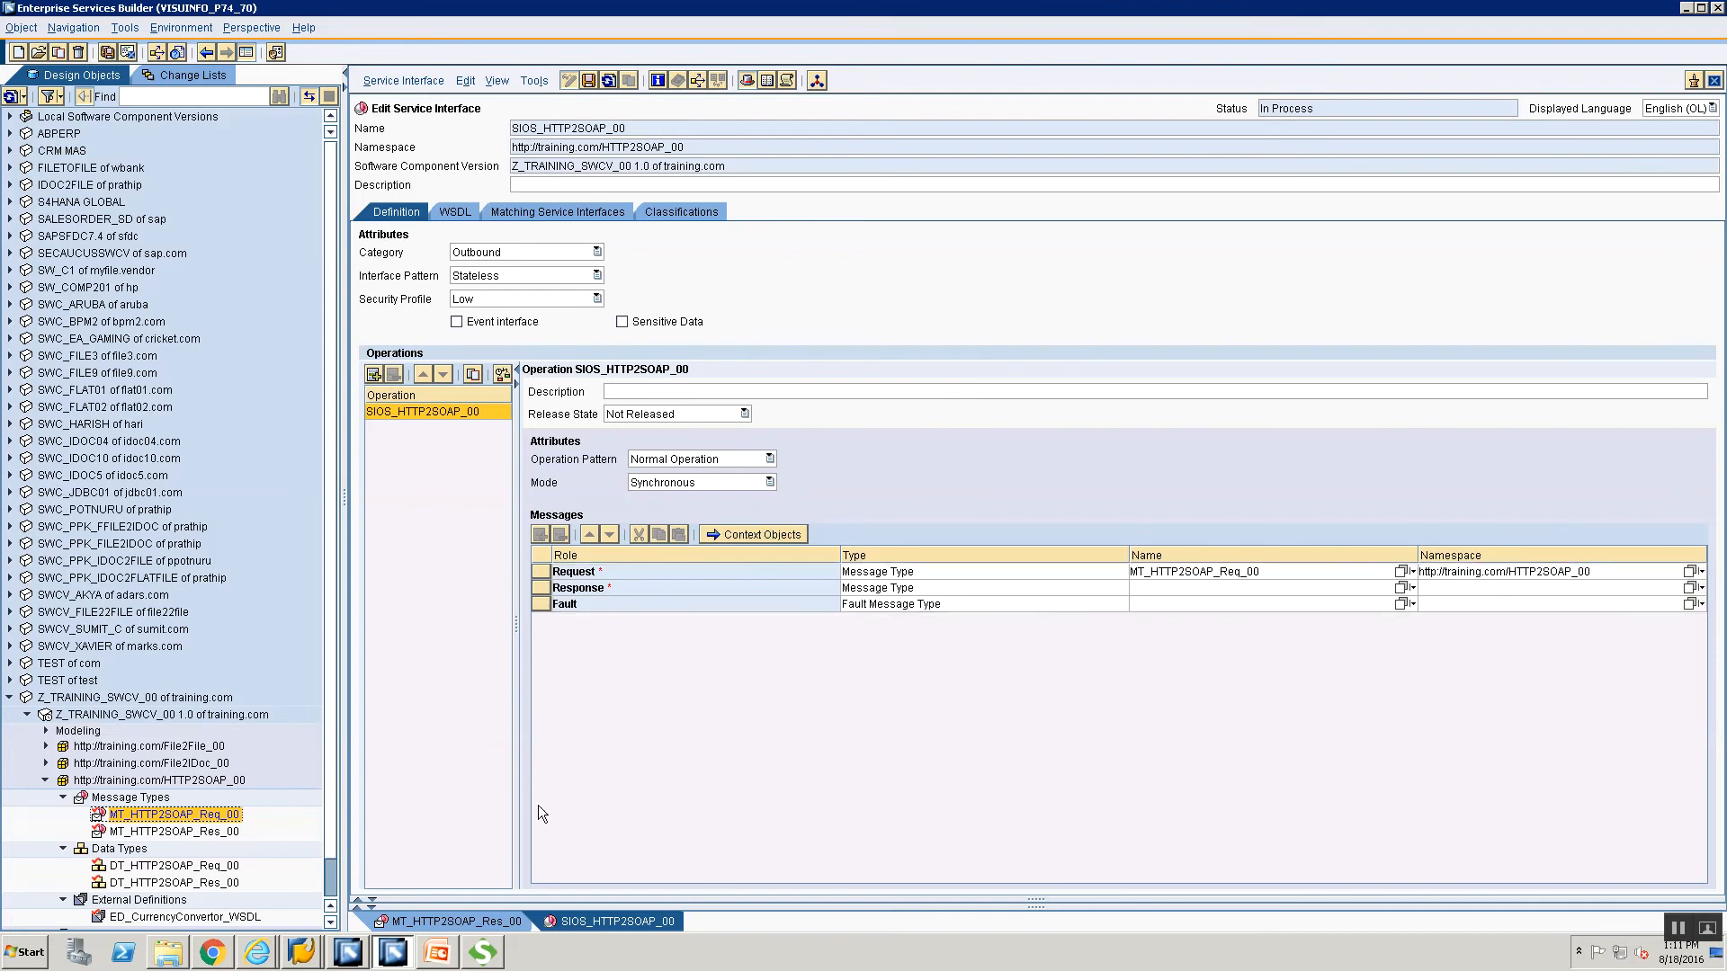
click(162, 836)
drag(163, 836, 1396, 590)
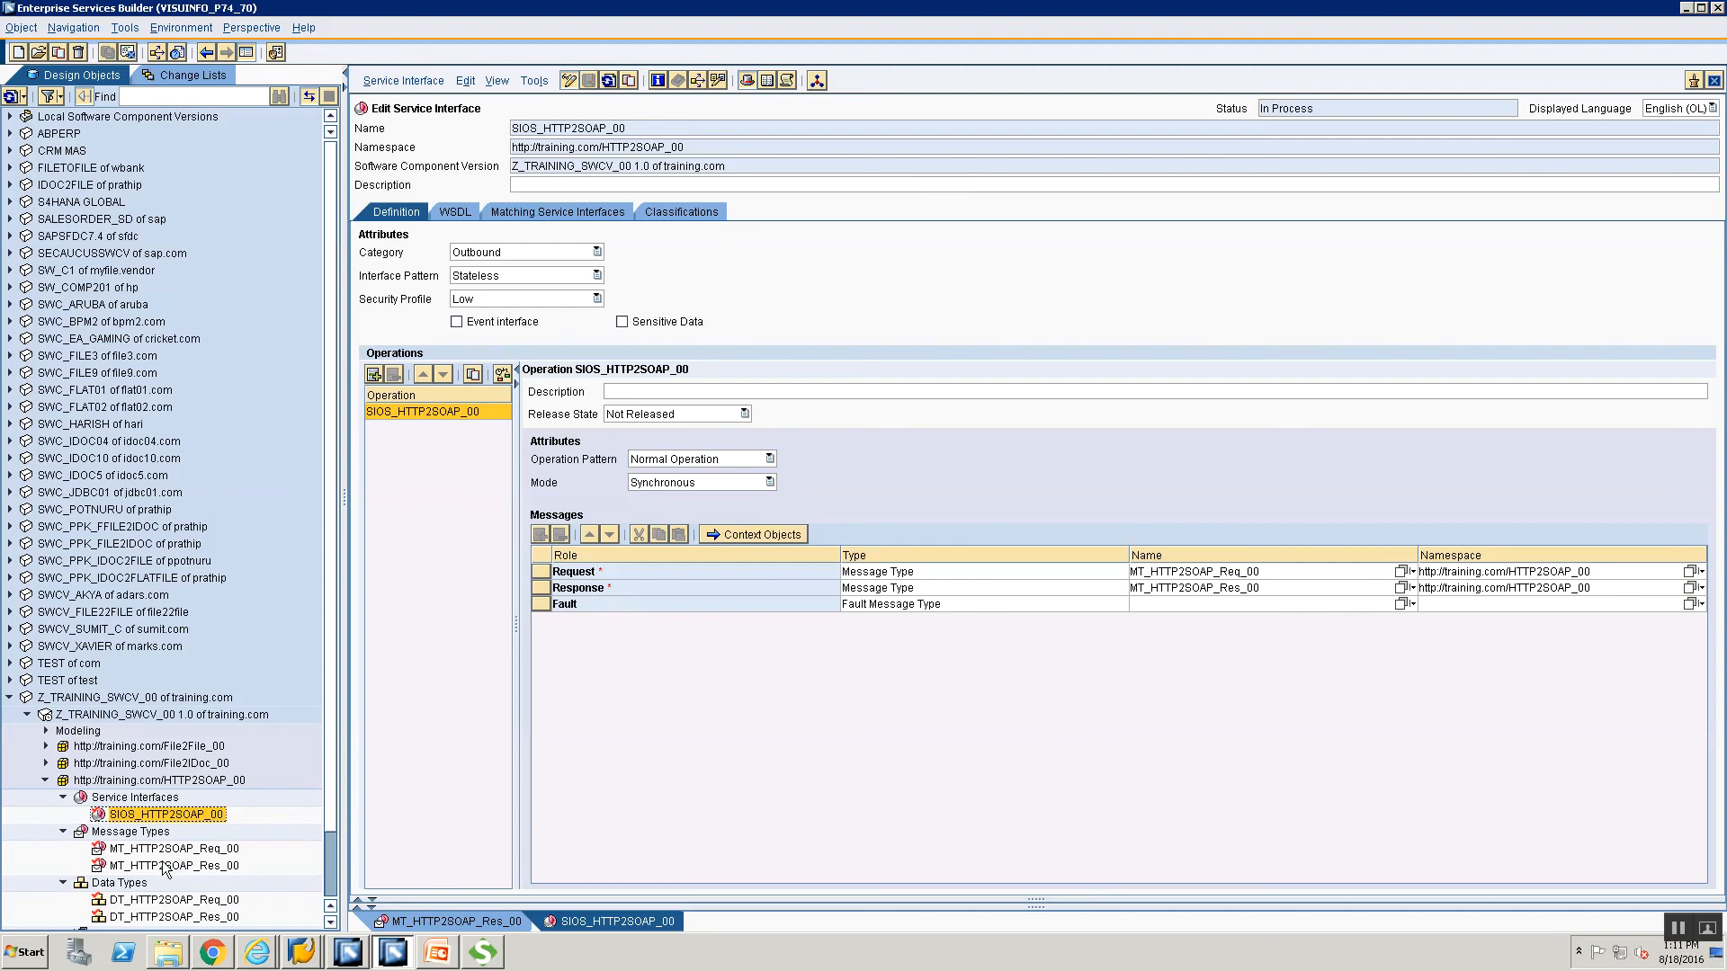
Create service interface SIIS_HTTP2SOAP_00 from the Service Interfaces folder.
click(141, 798)
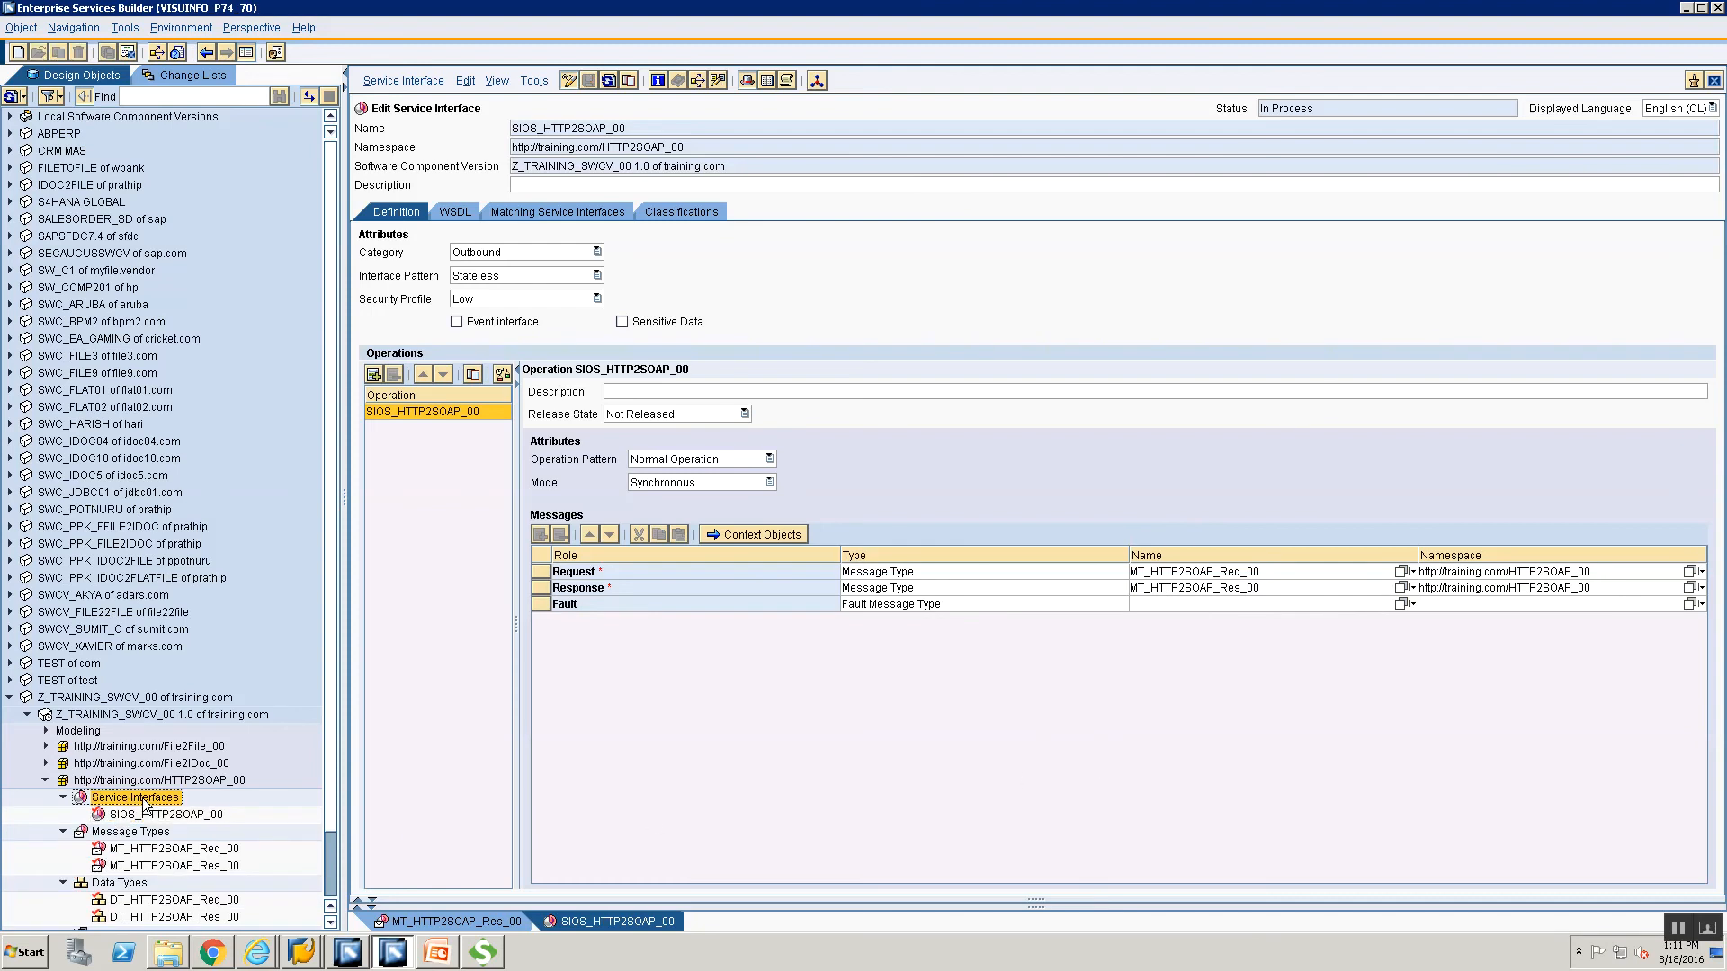
right_click(148, 800)
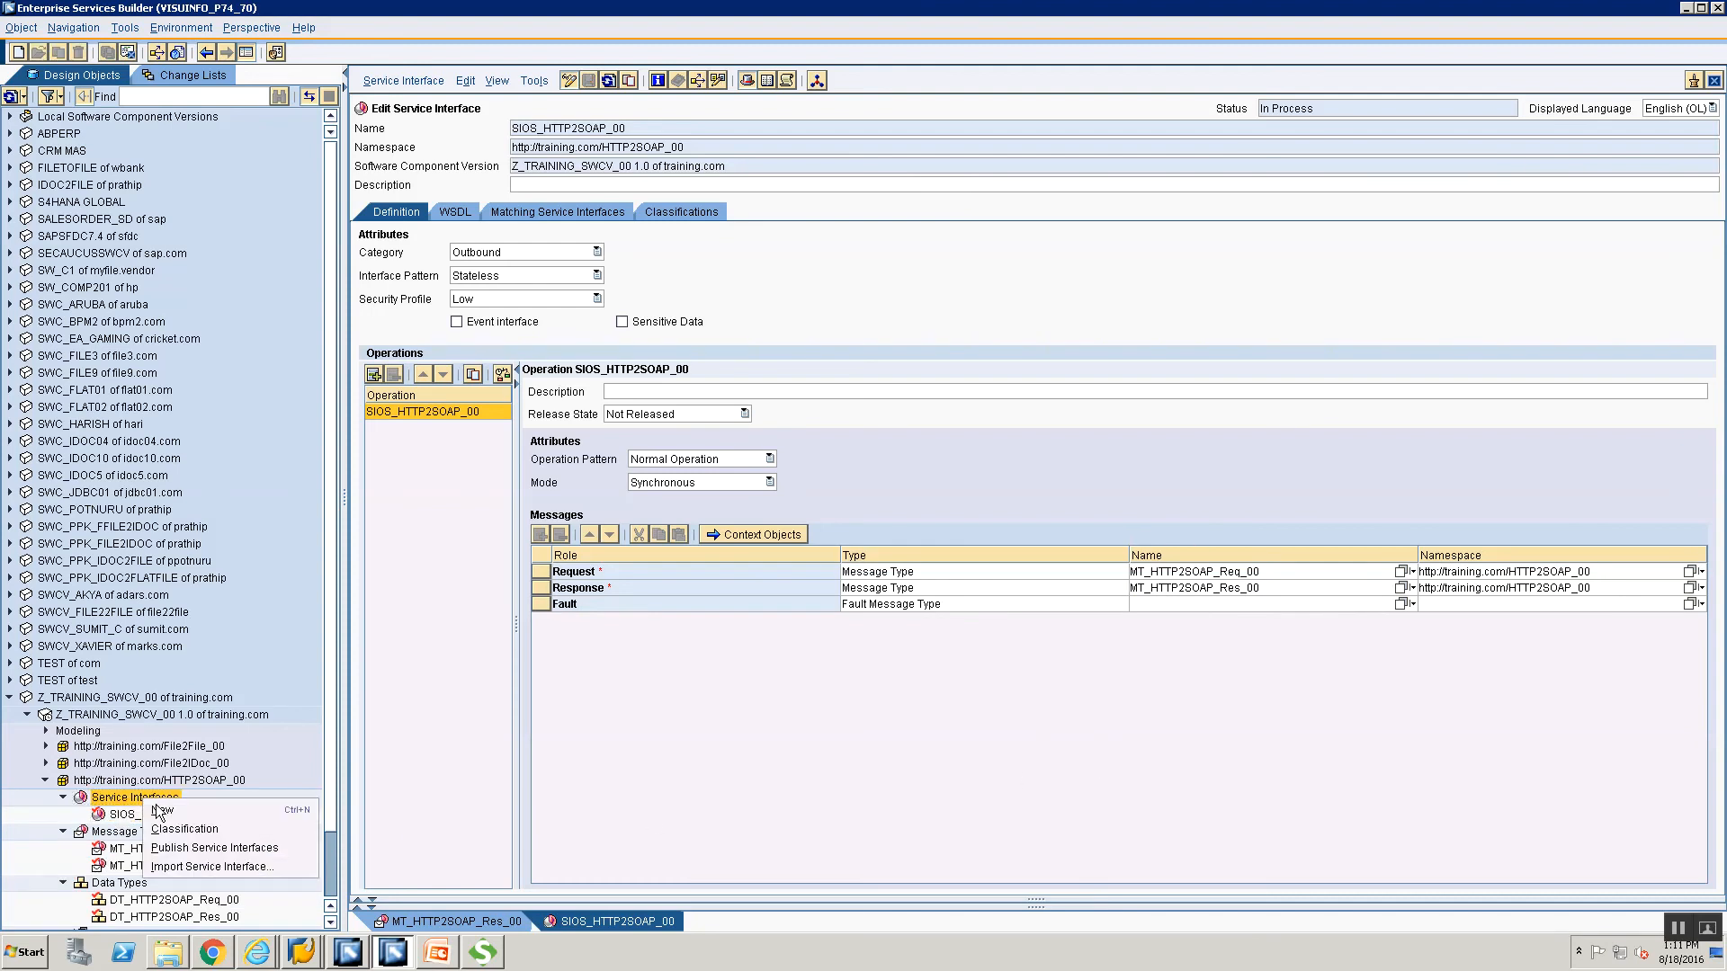
click(162, 810)
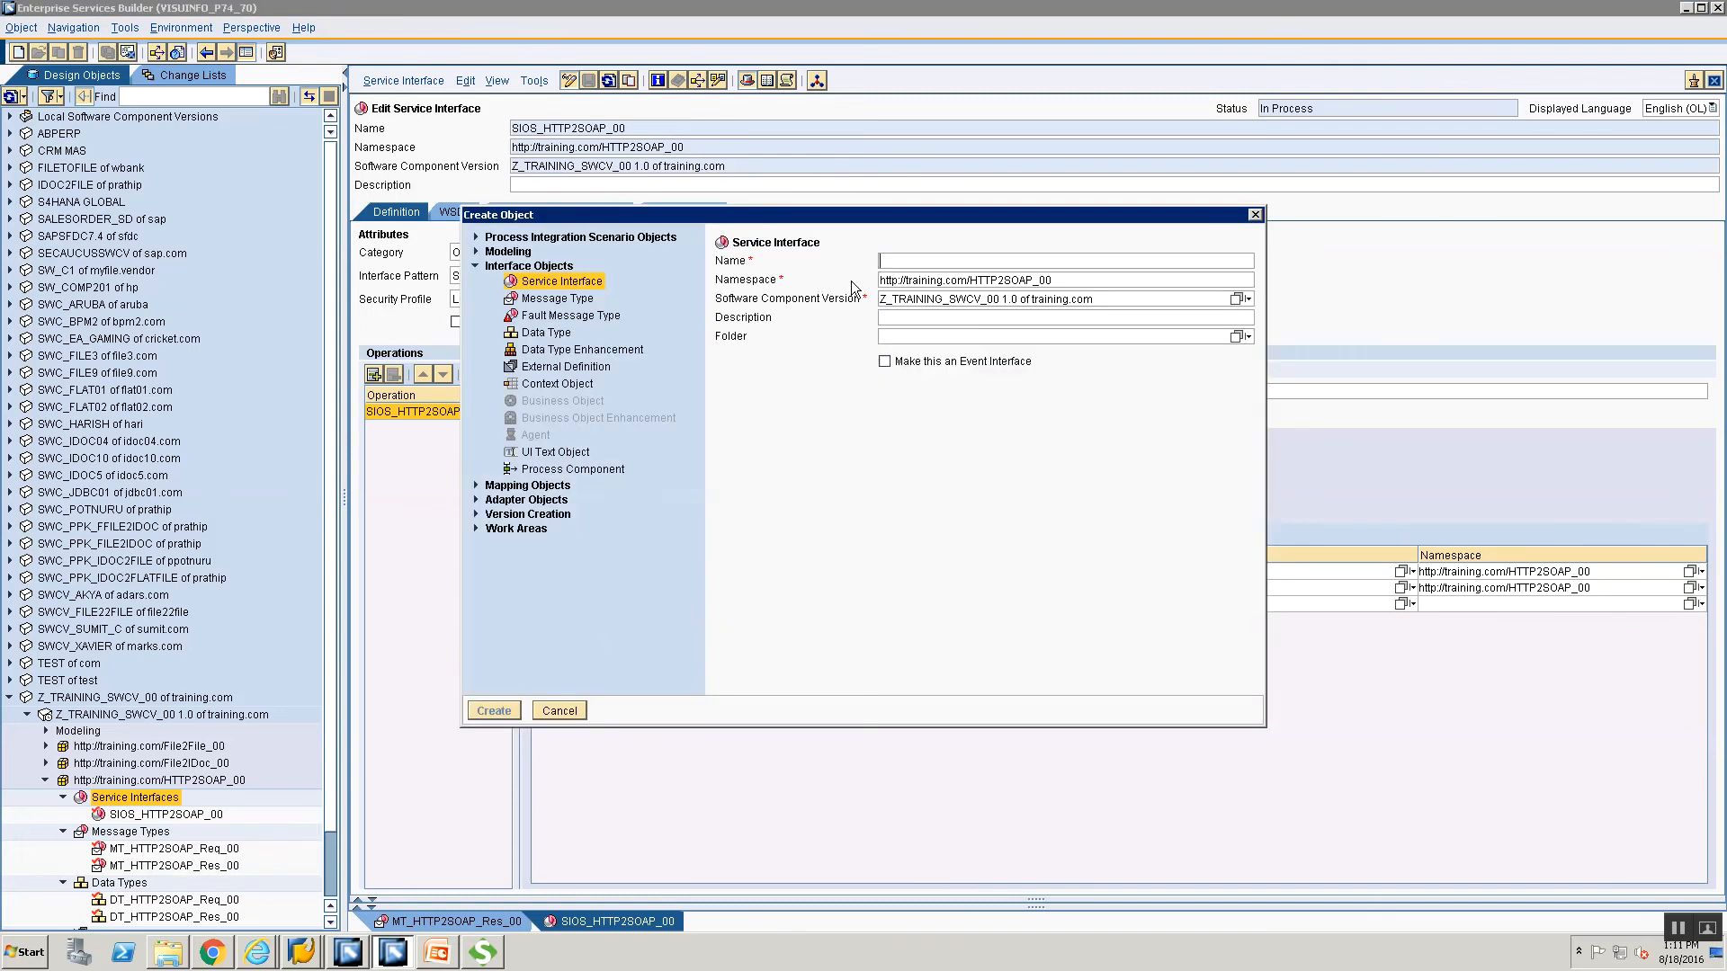
text(SI)
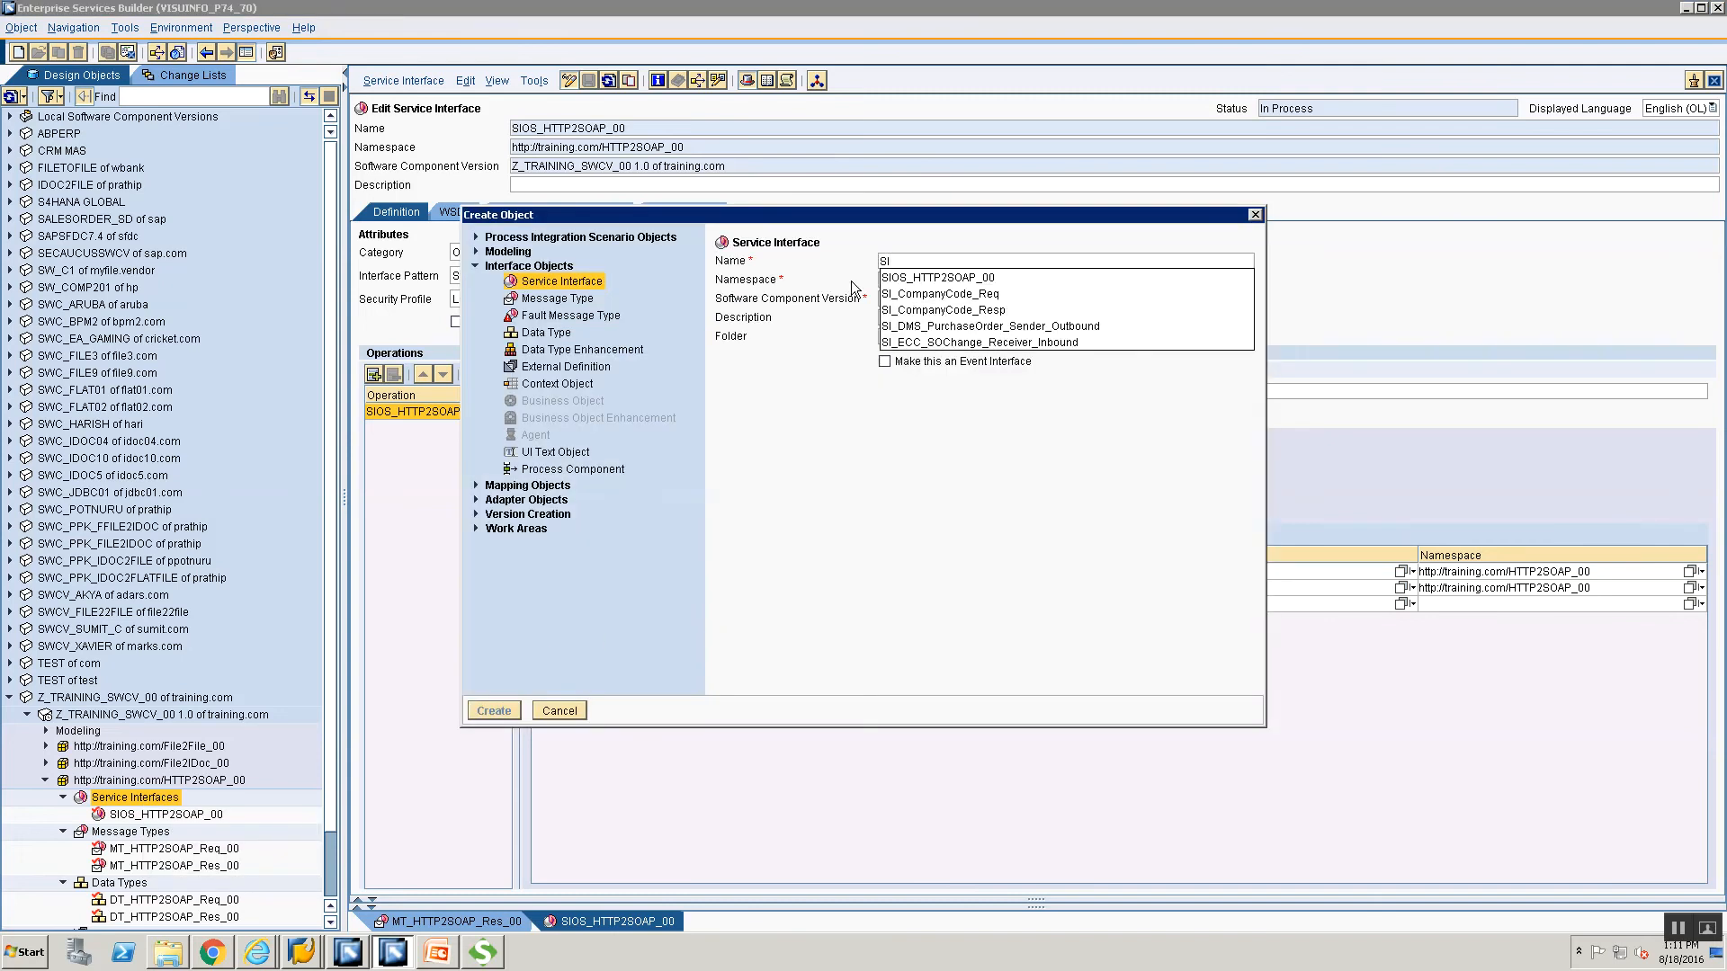
text(IS)
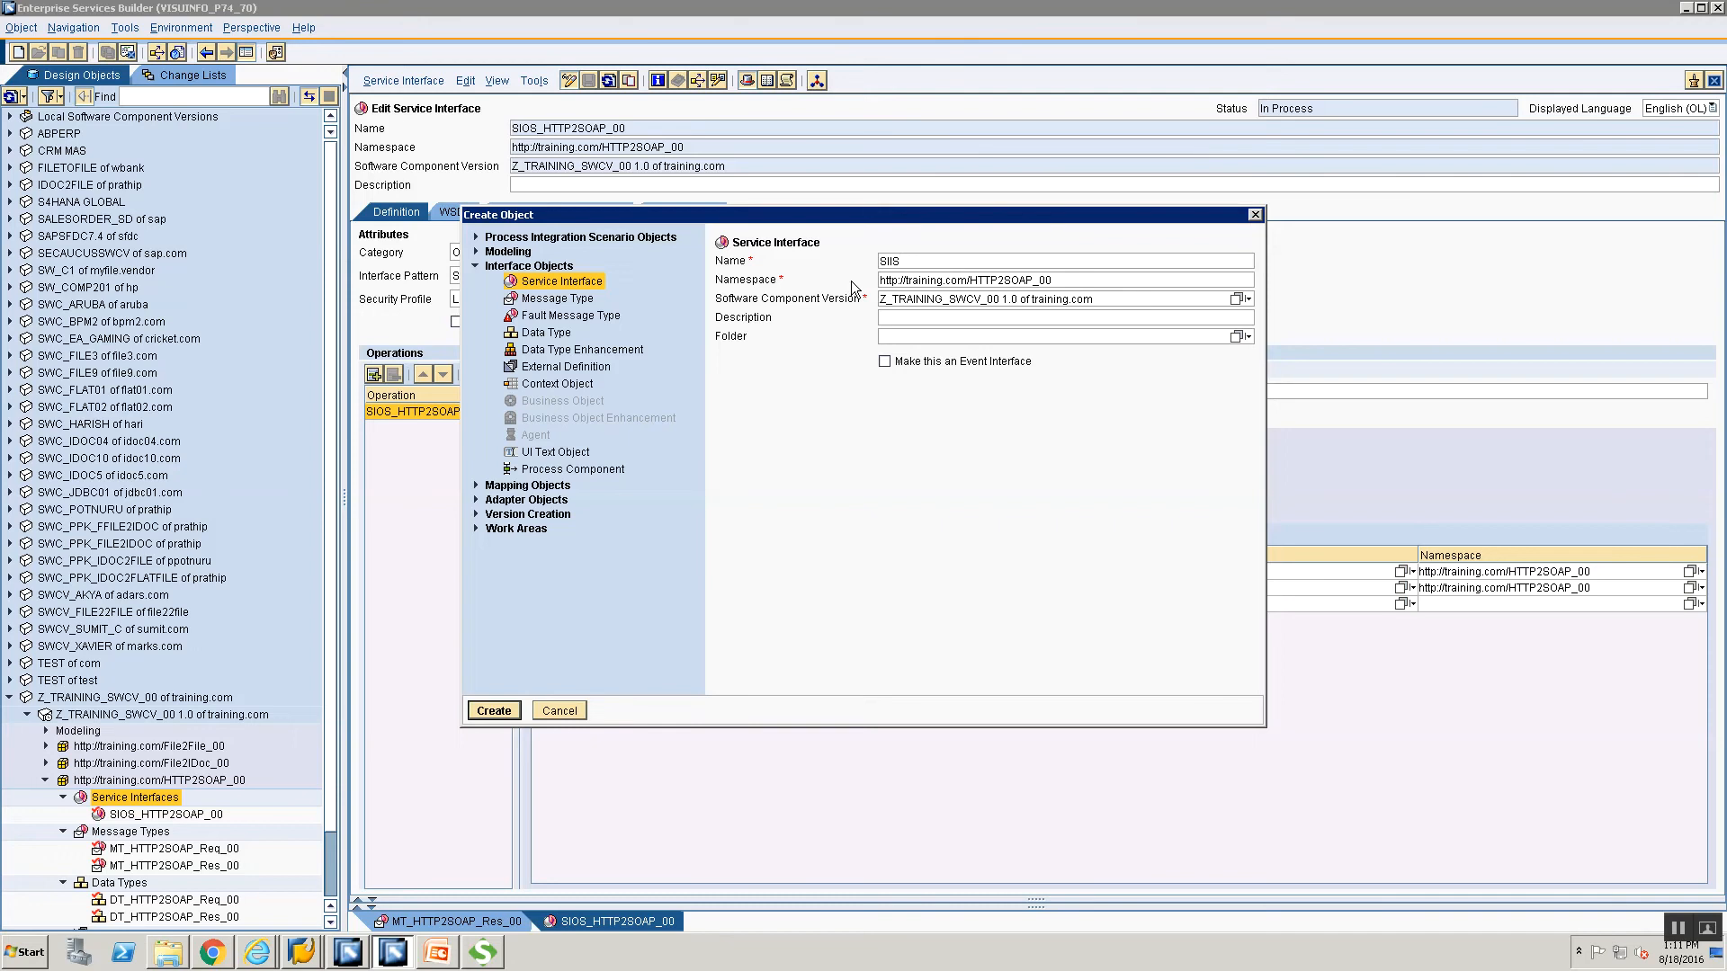
text(HTTP2SOAP_00)
key(Return)
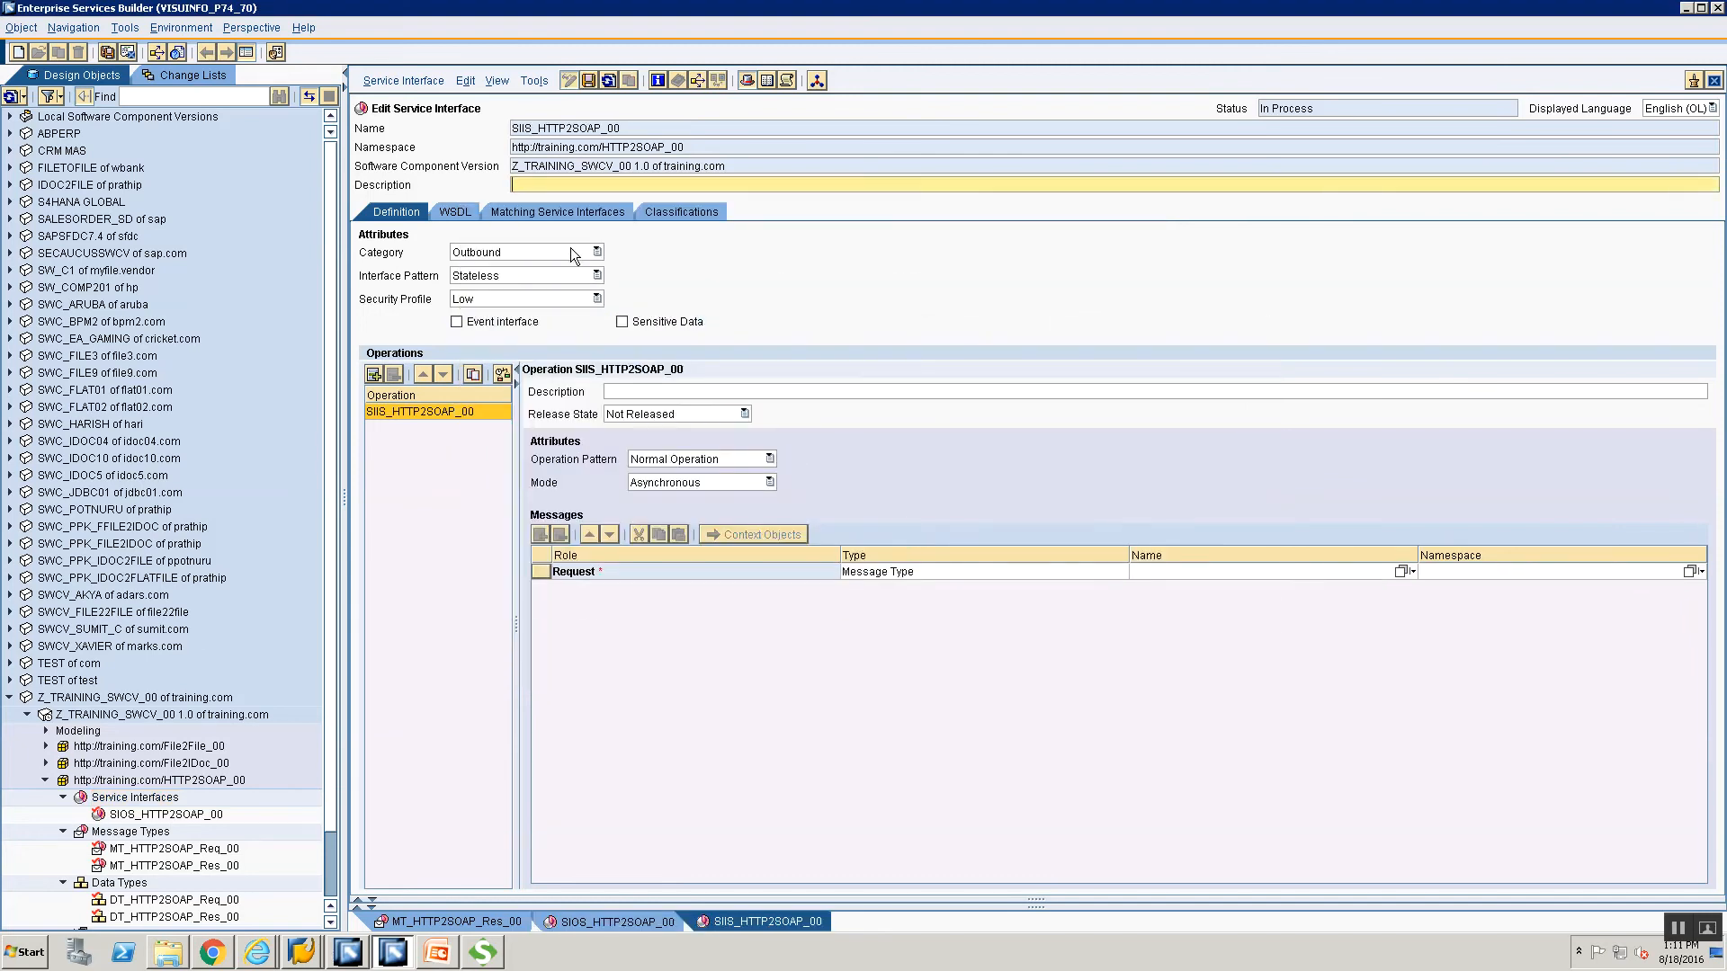
Set SIIS_HTTP2SOAP_00's category to Inbound and its mode to Synchronous.
click(570, 248)
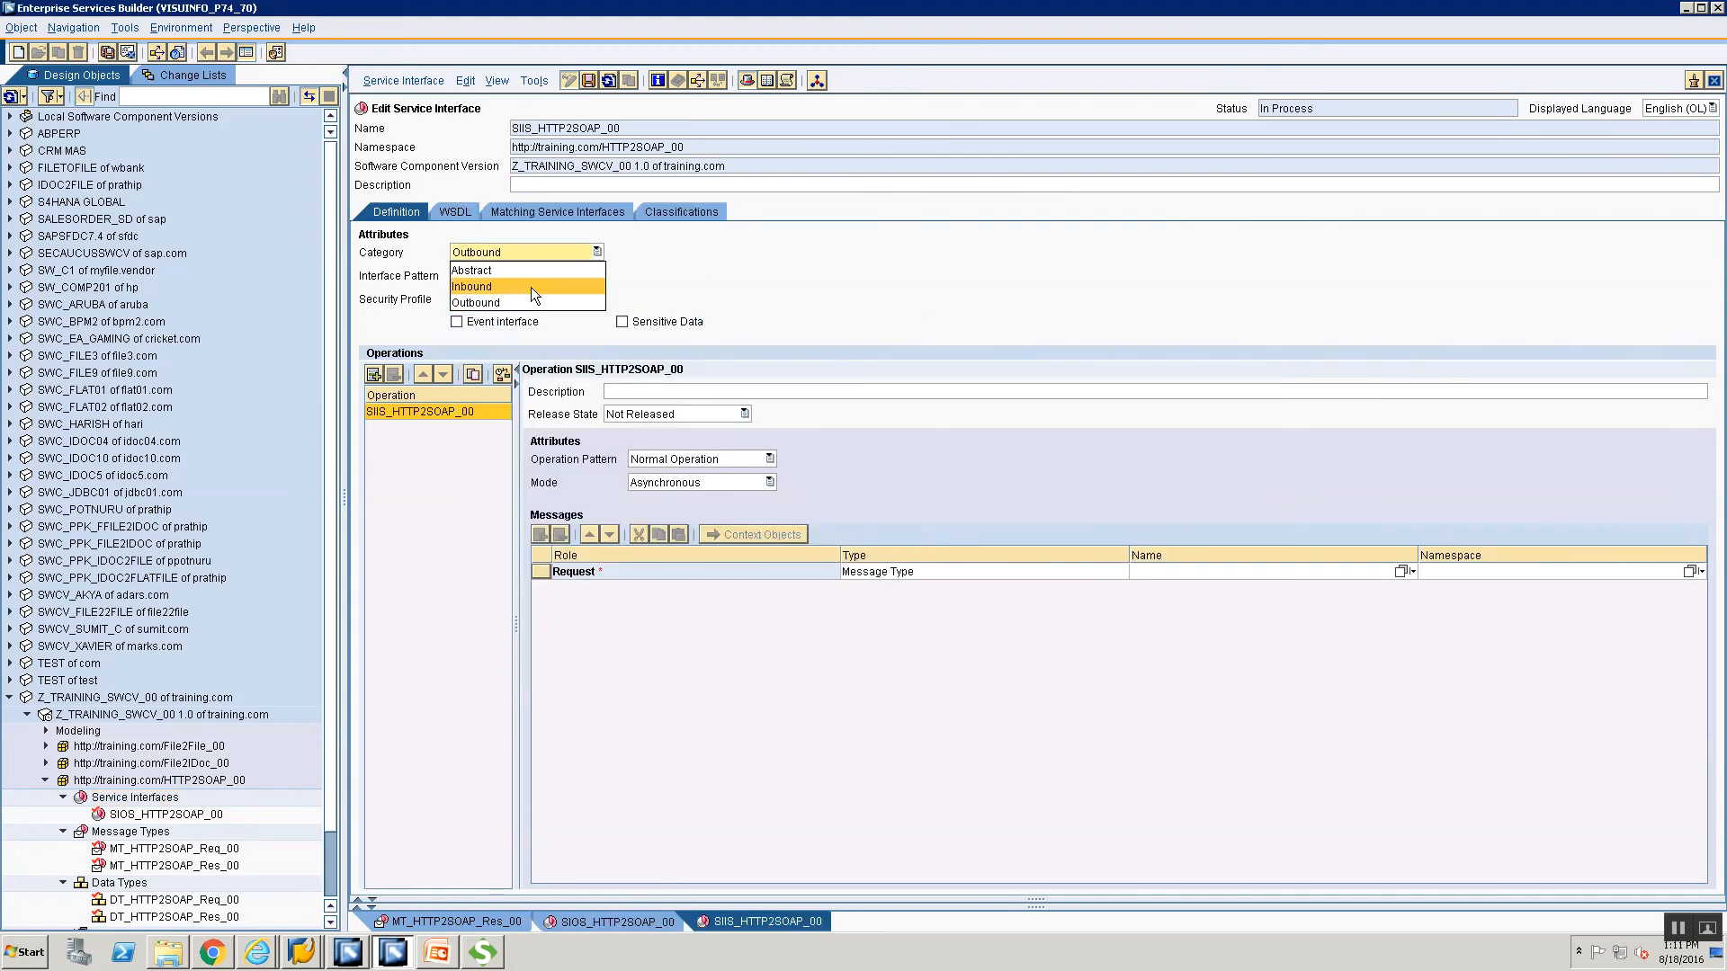
key(Return)
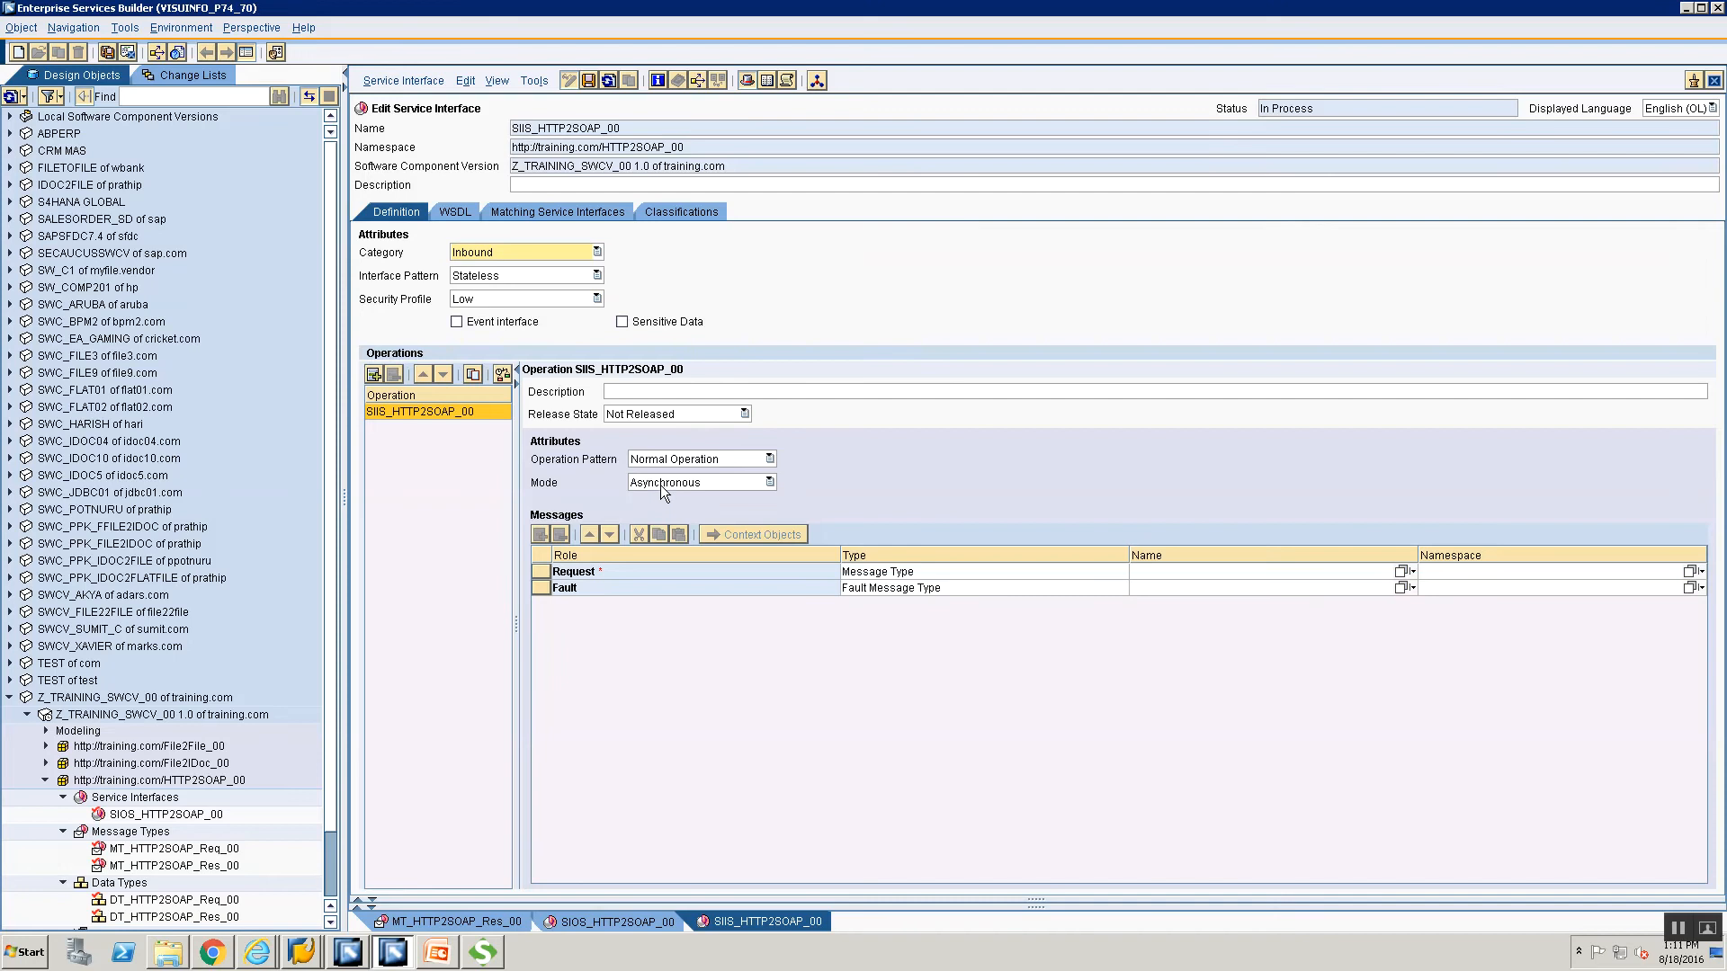
click(663, 485)
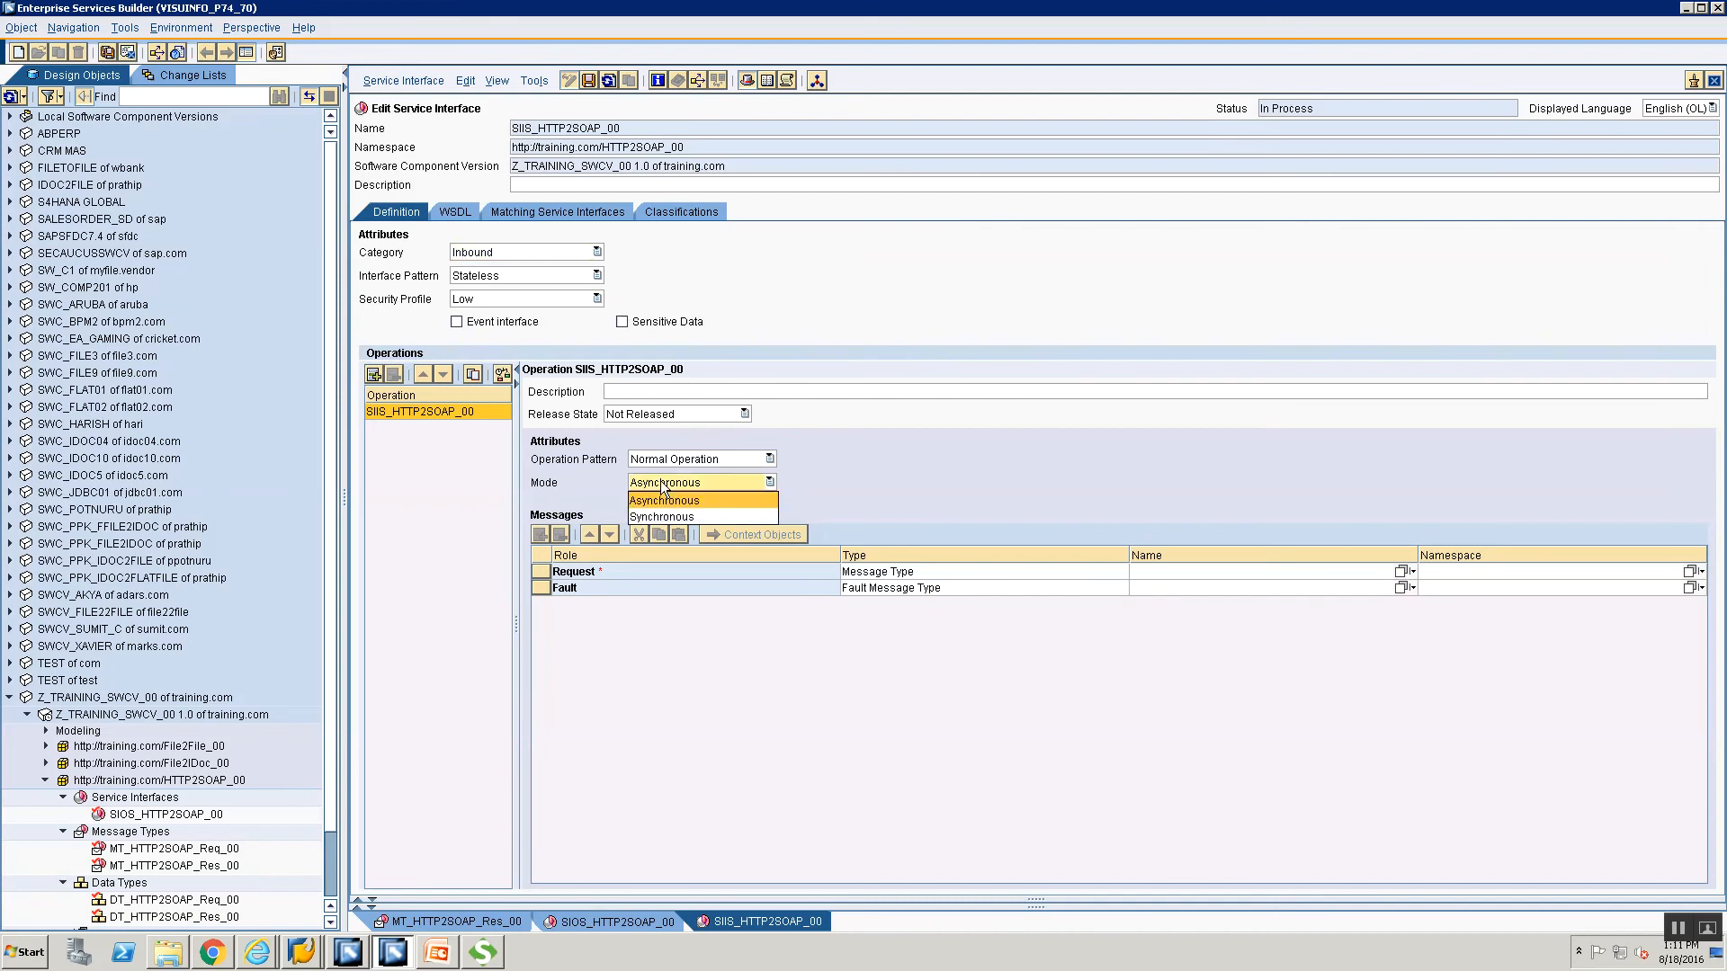
click(666, 518)
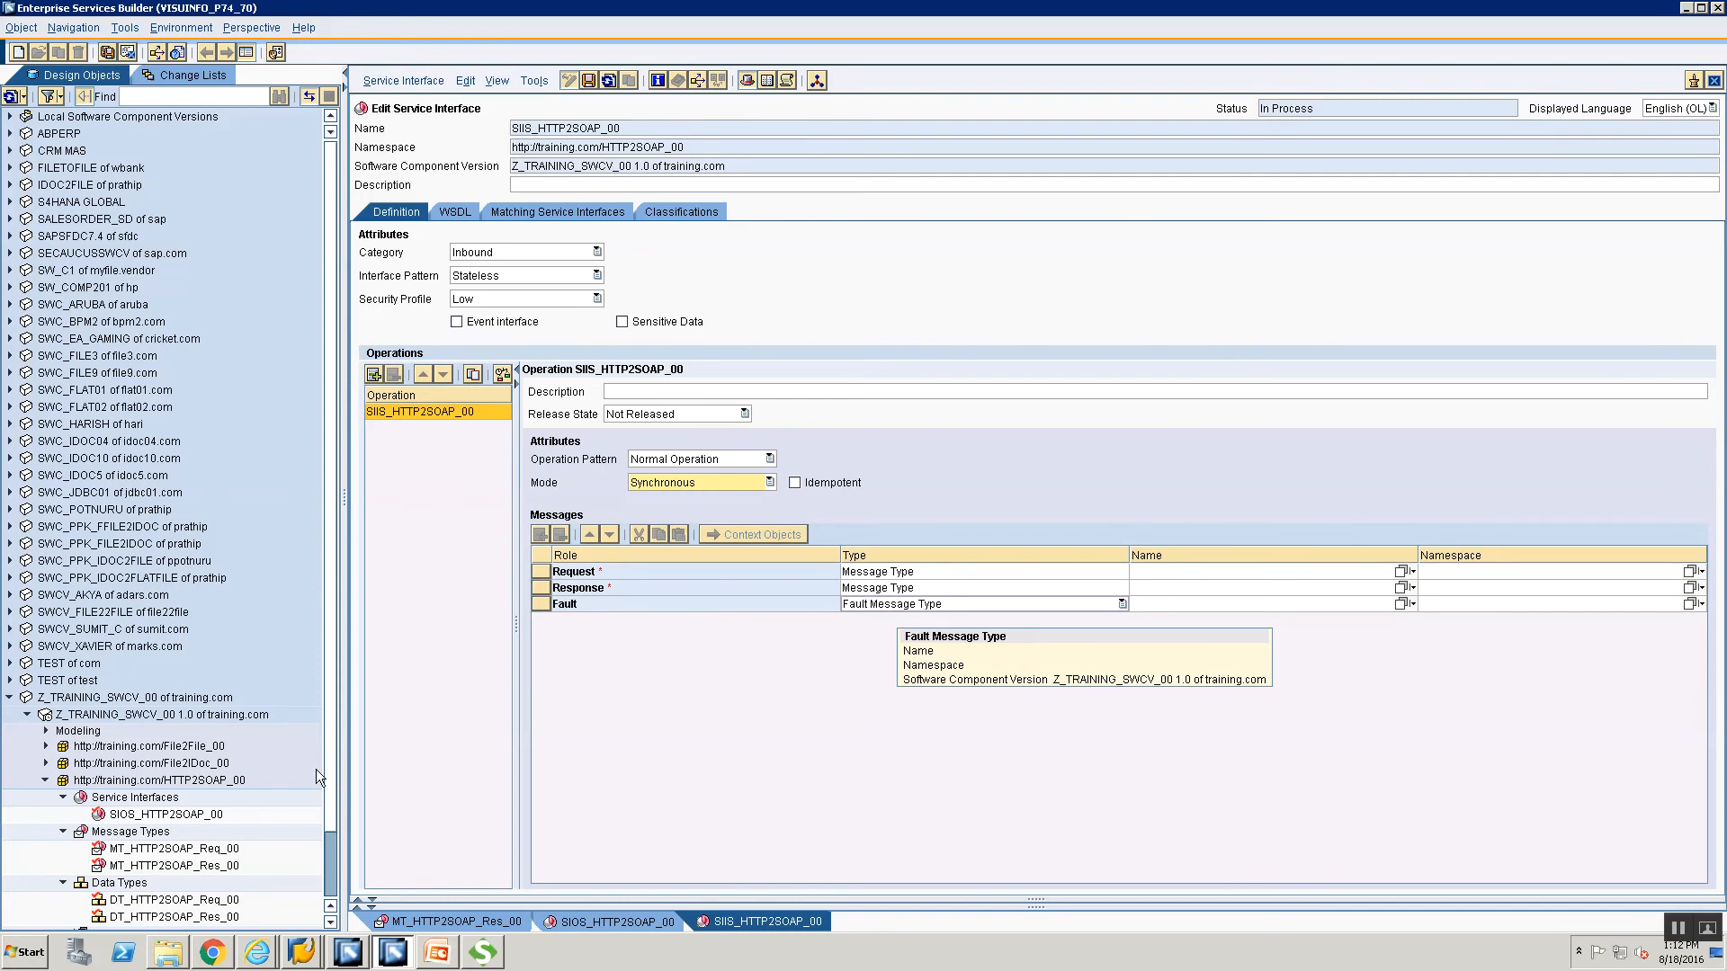
scroll(336, 865, down, 2)
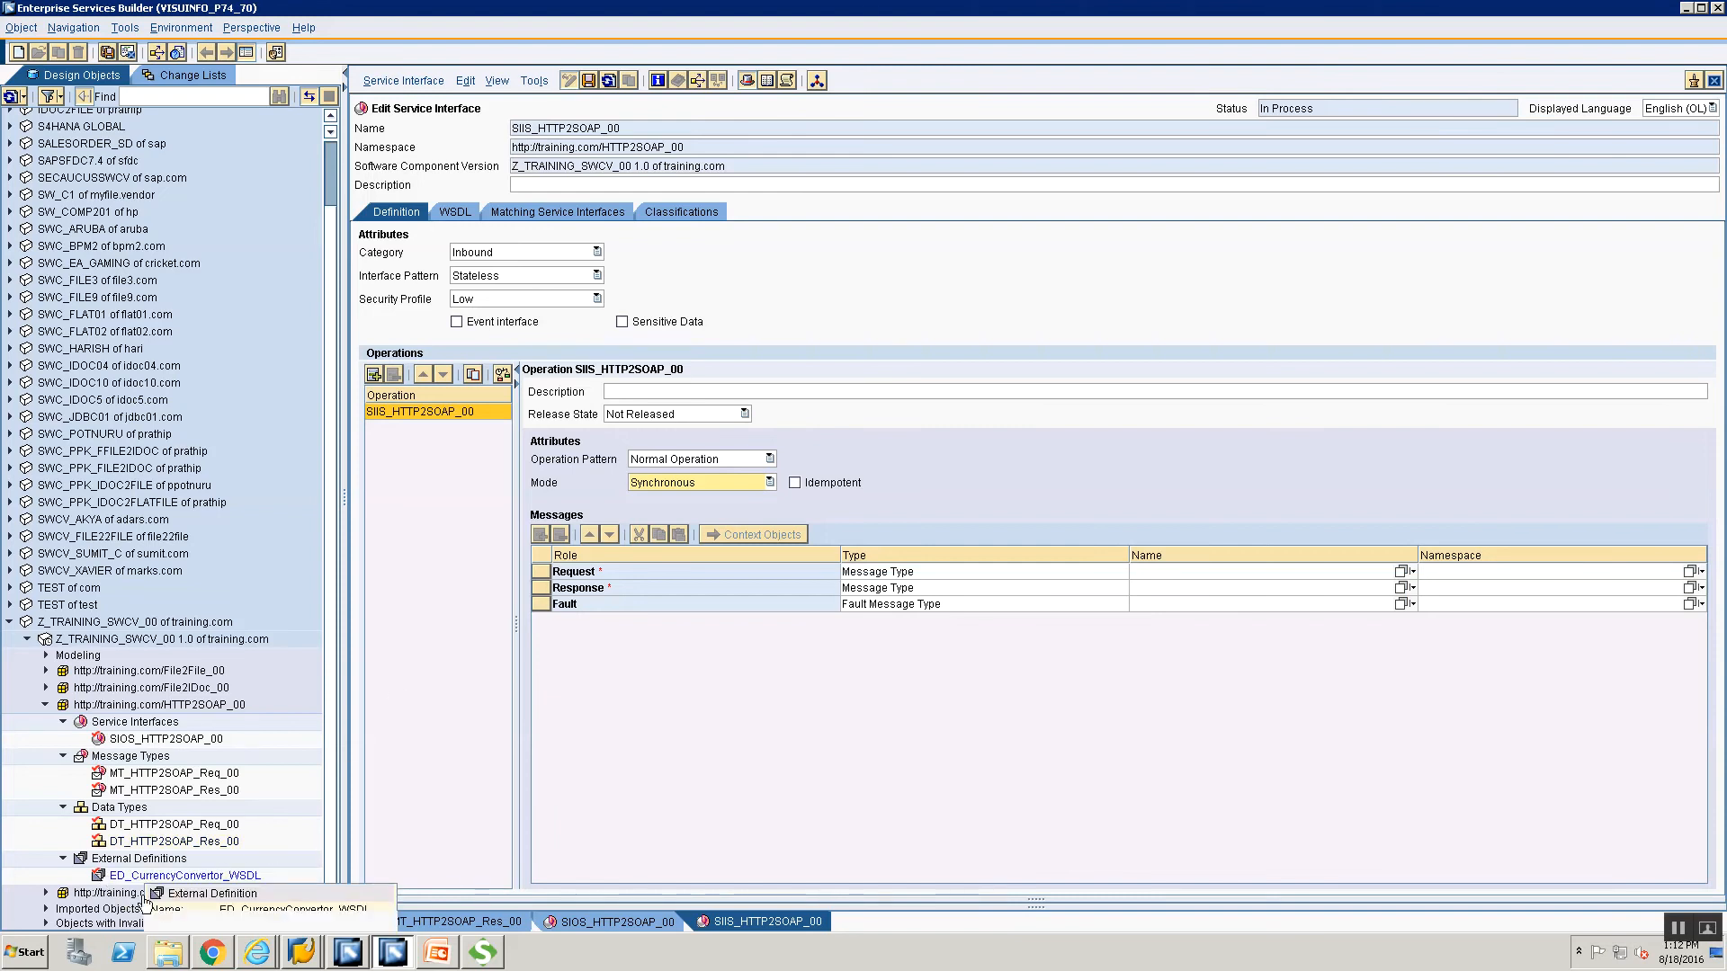
Drag ED_CurrencyConvertor_WSDL onto the Request row to list its external messages.
click(121, 878)
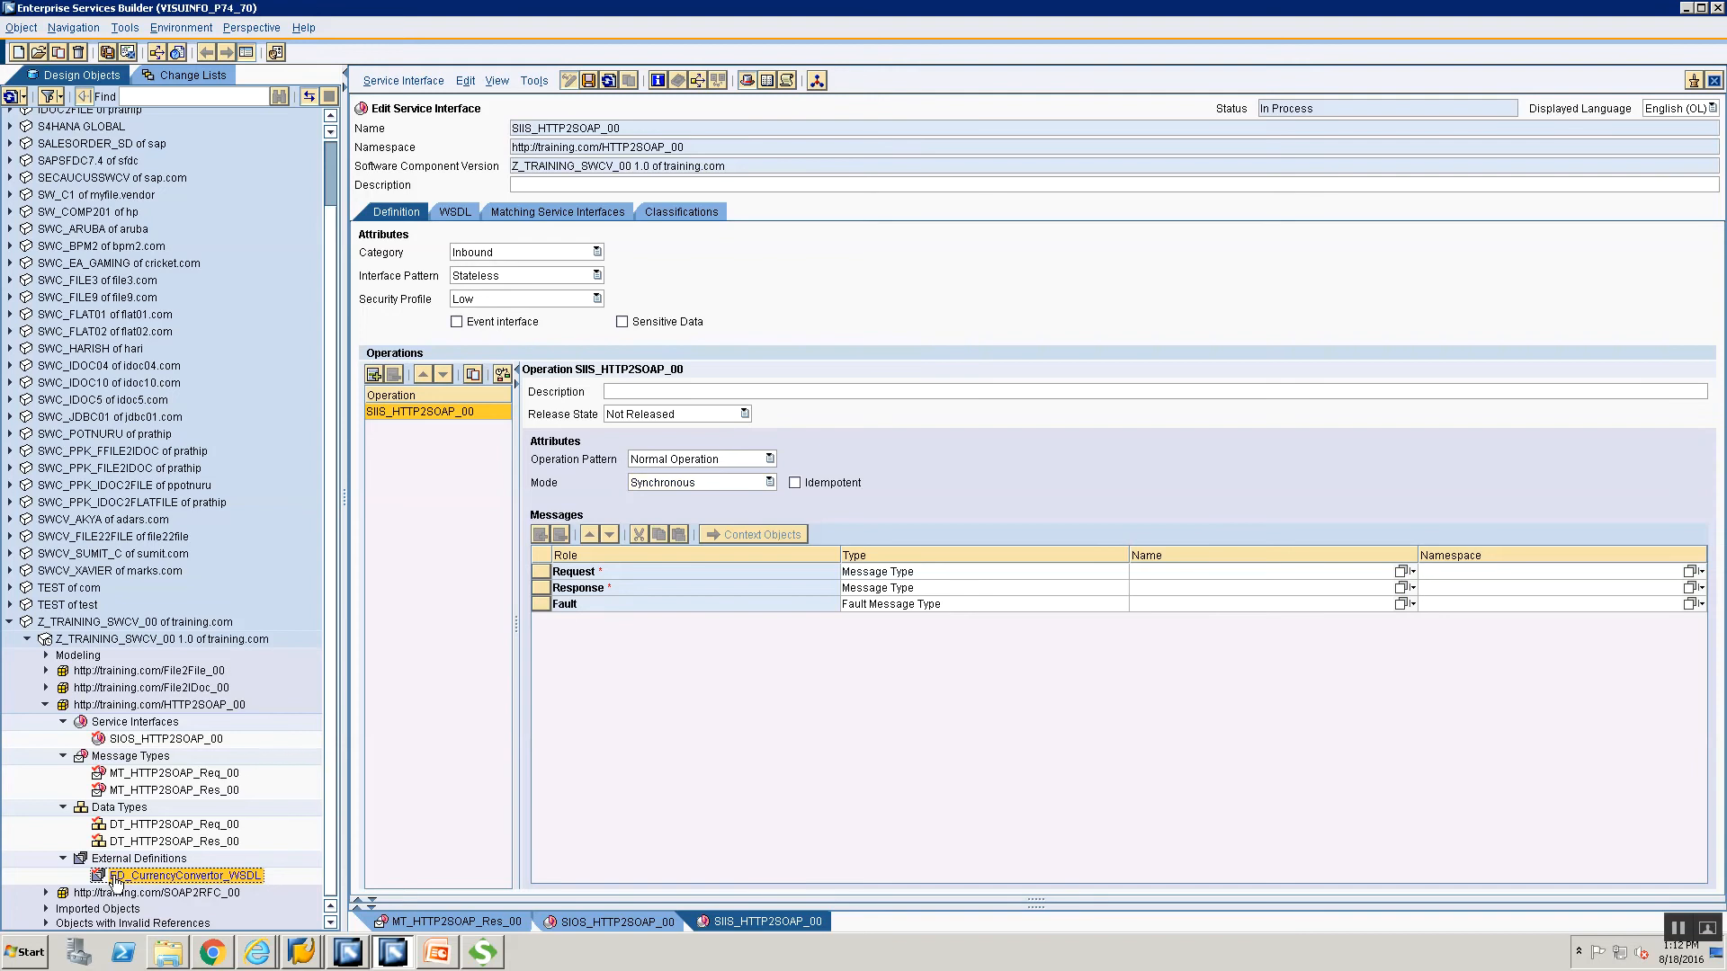
drag(724, 747, 1389, 577)
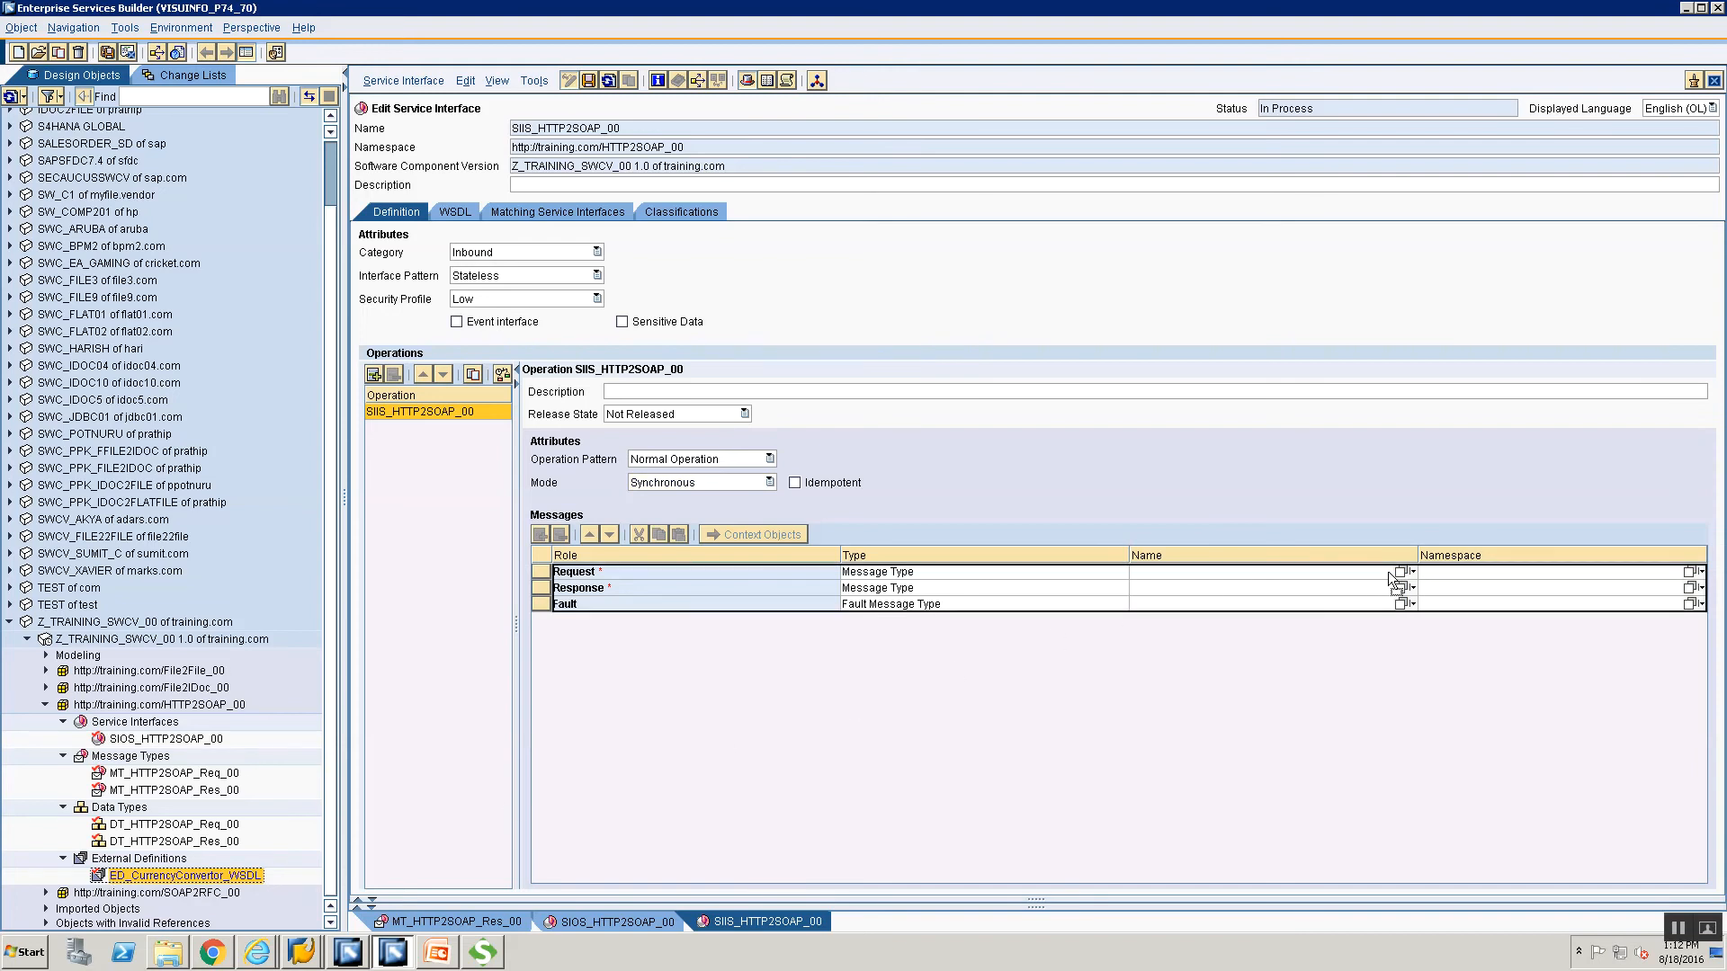
drag(1392, 580, 164, 880)
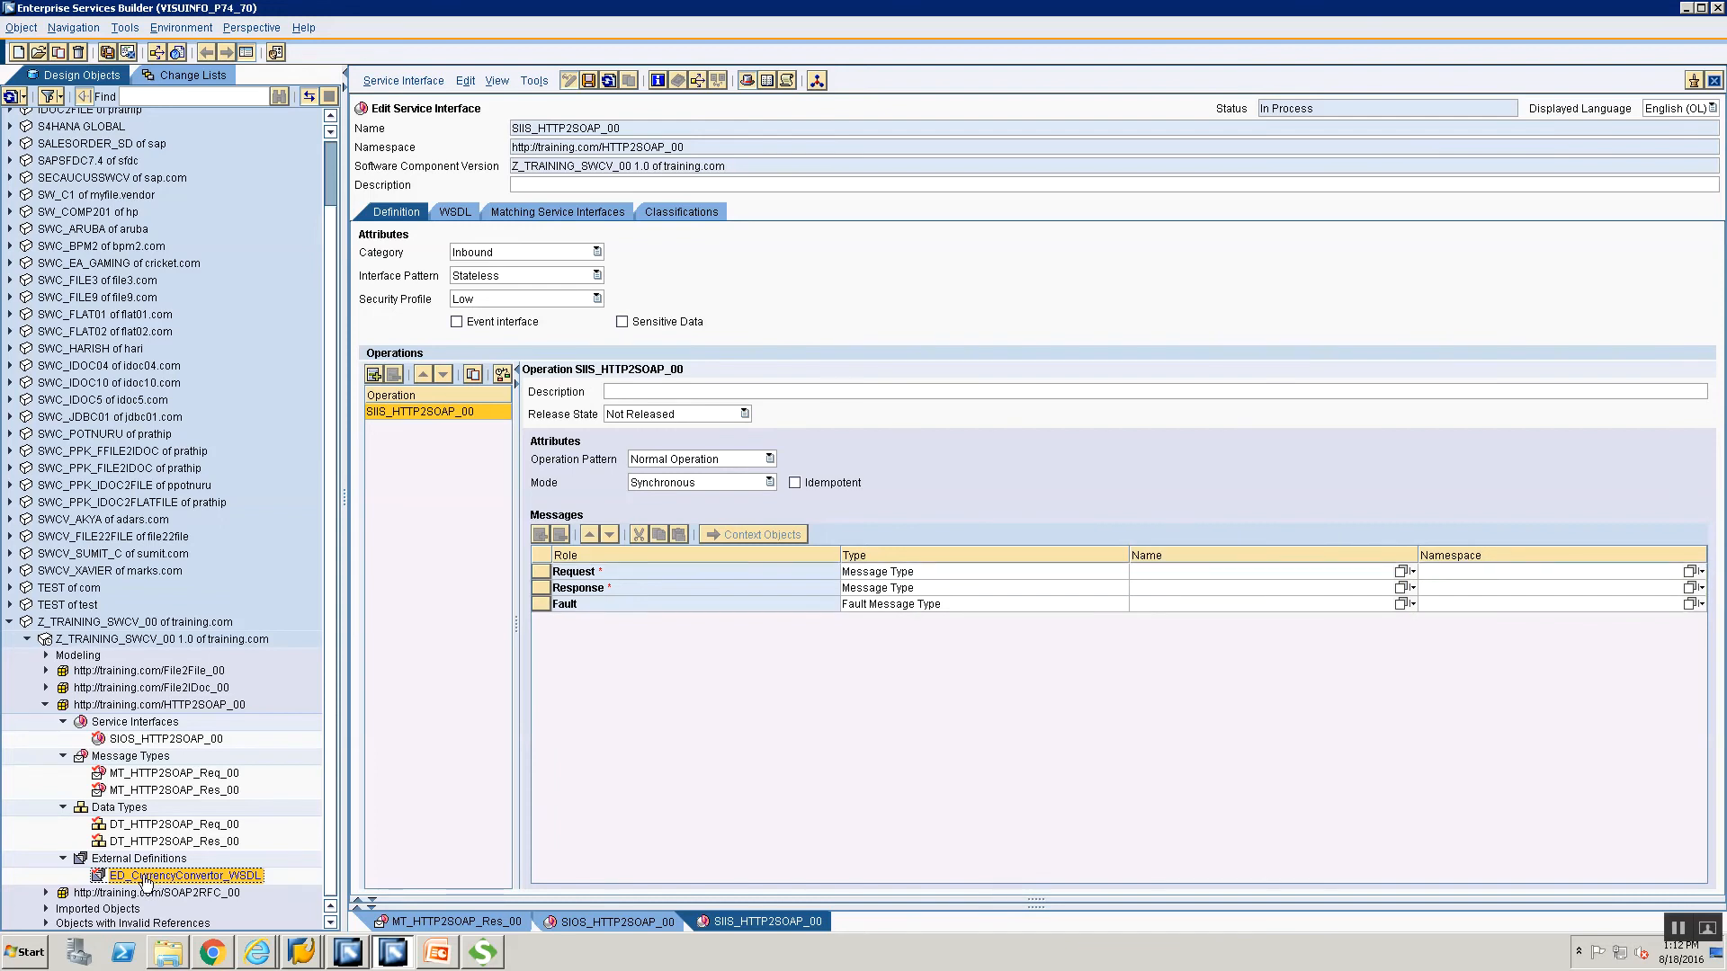
drag(1352, 564, 1359, 573)
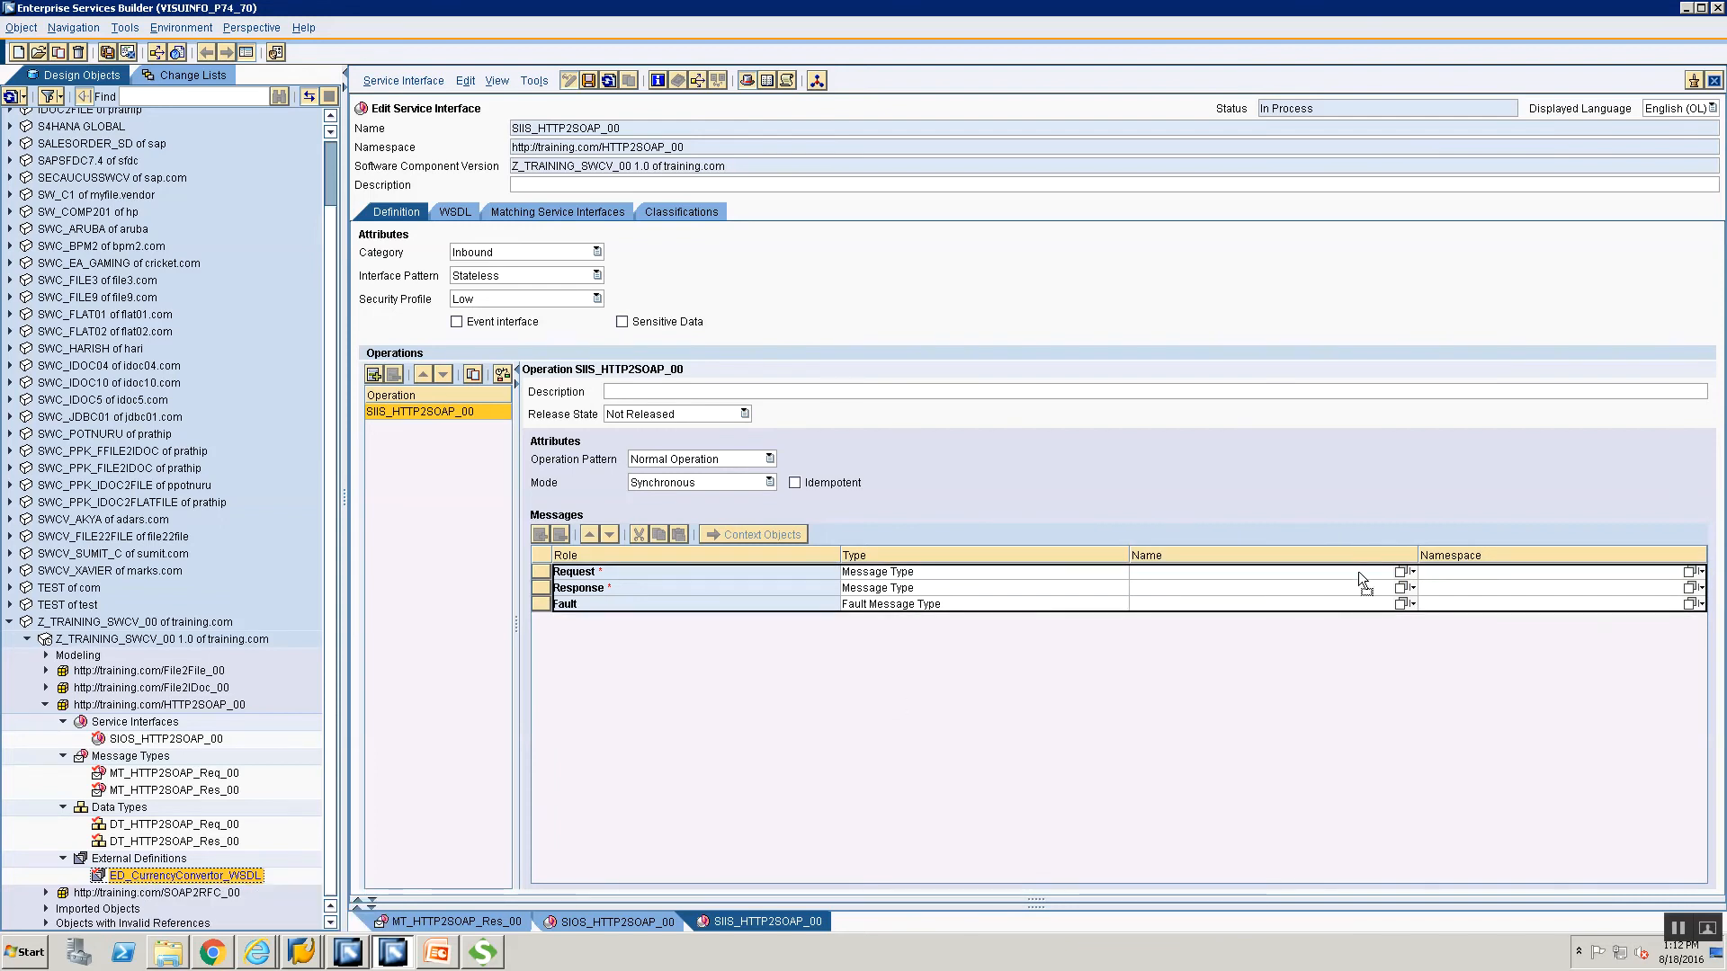
drag(1358, 570, 1358, 572)
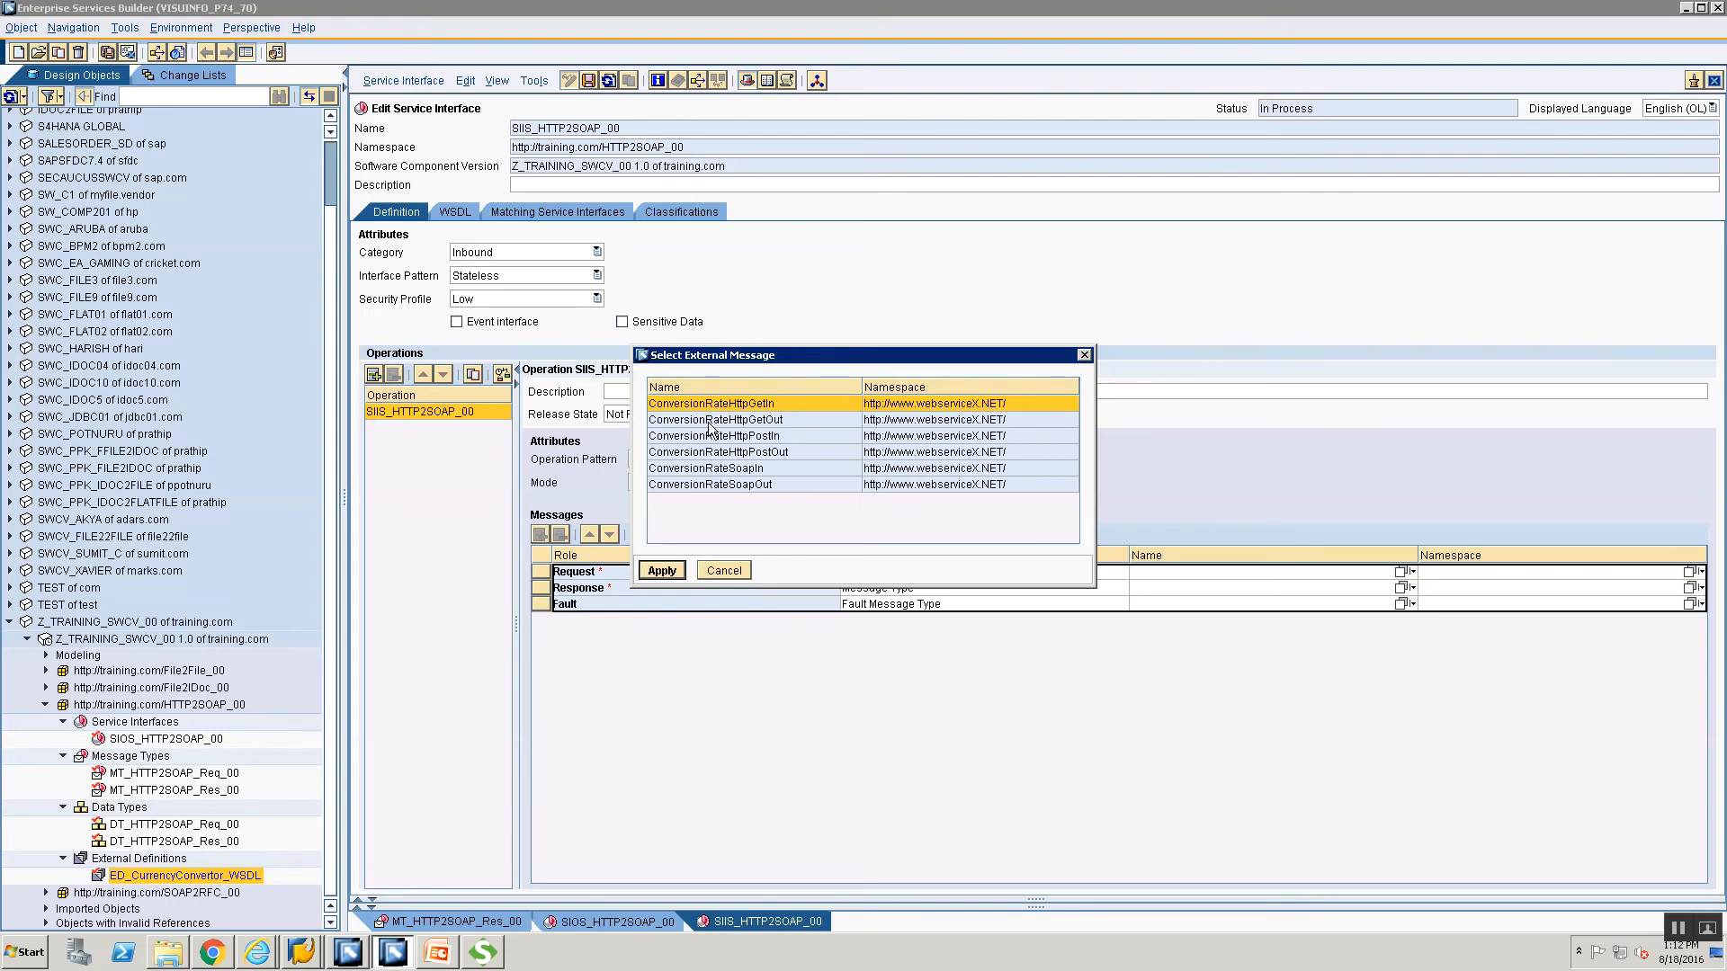
Apply ConversionRateSoapIn as the request external message.
click(673, 475)
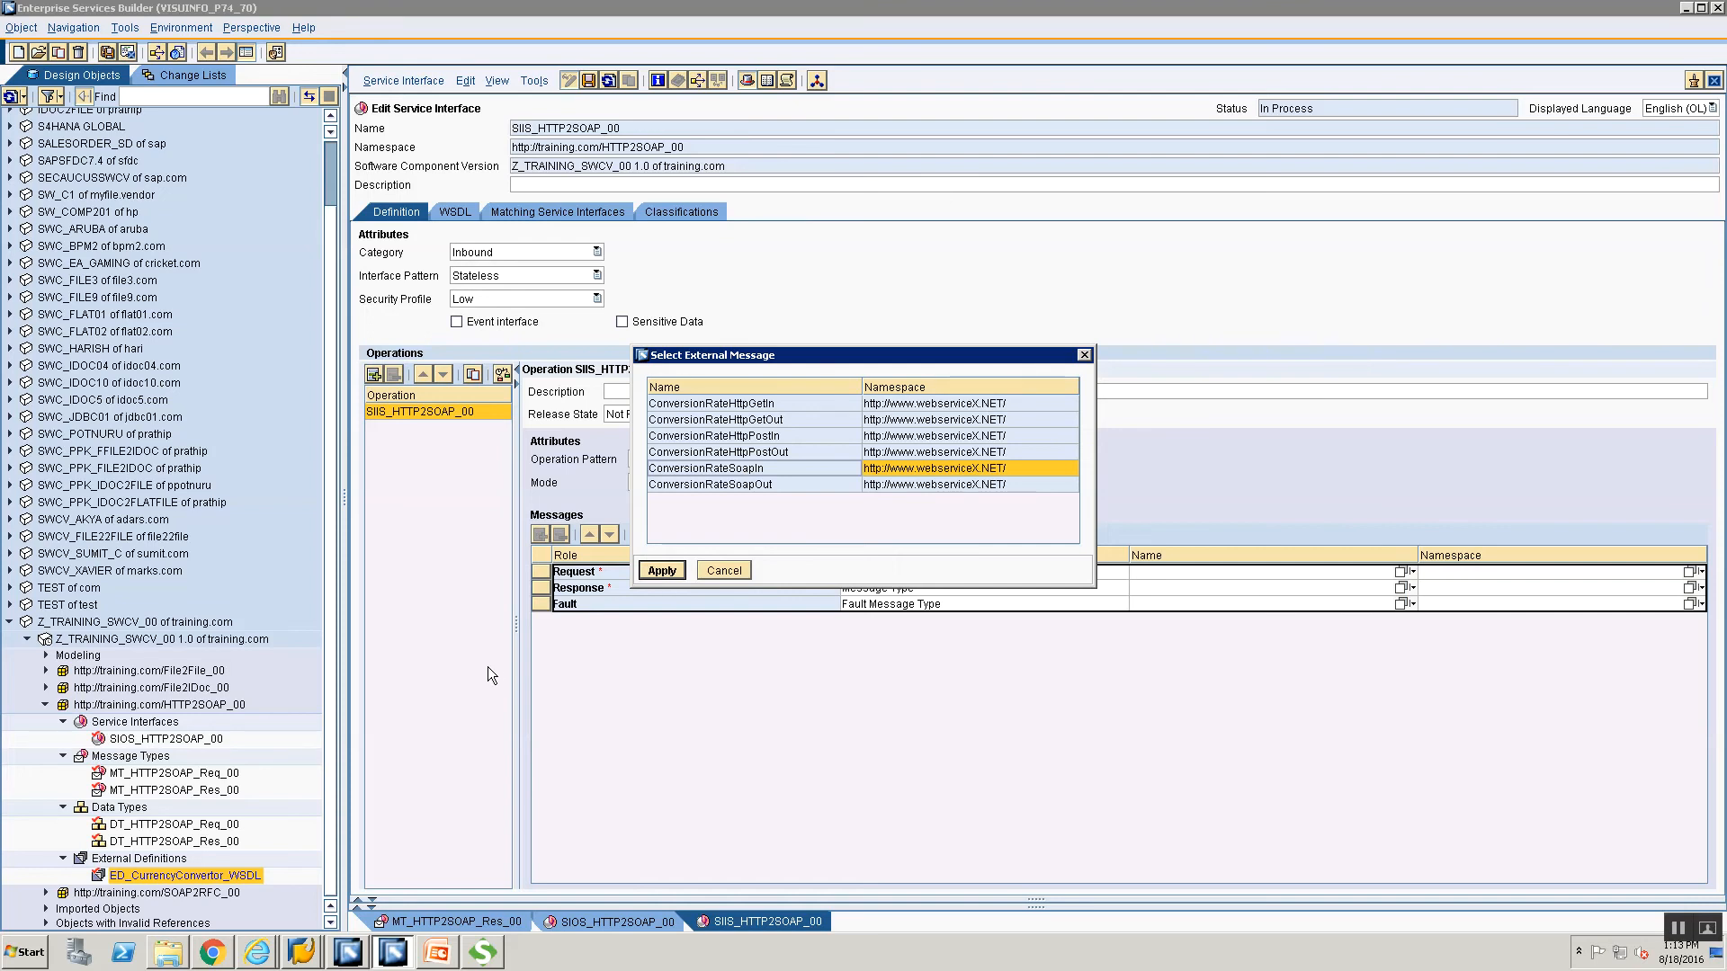
click(662, 570)
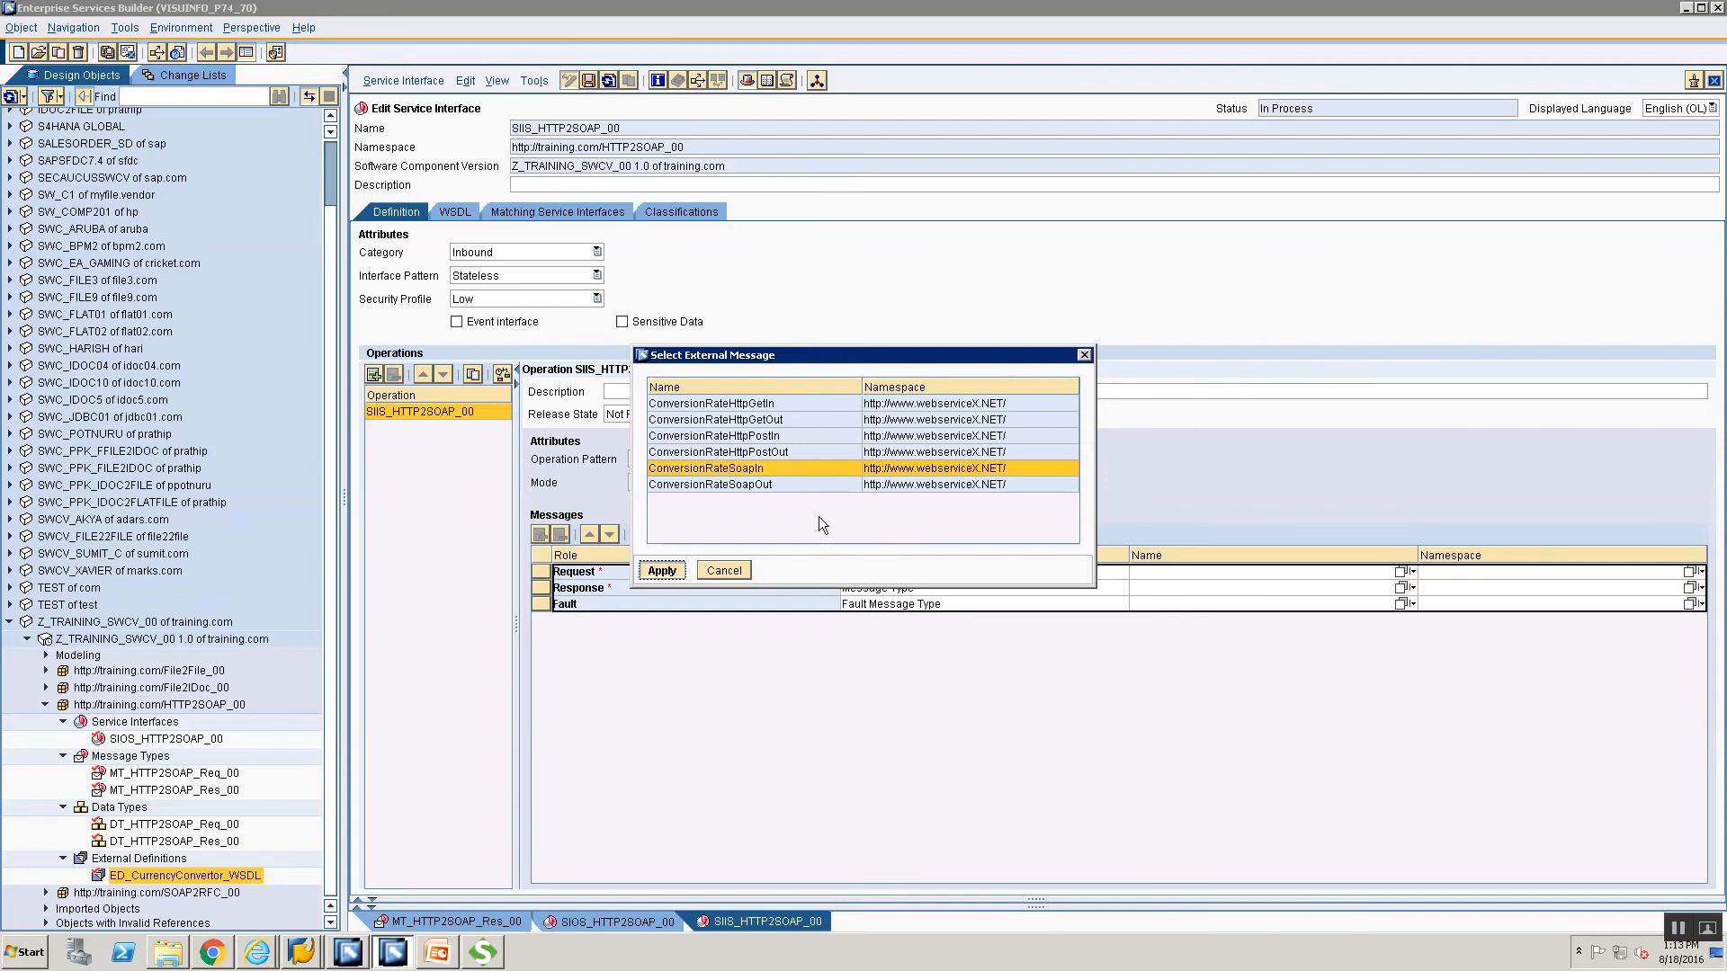
click(663, 571)
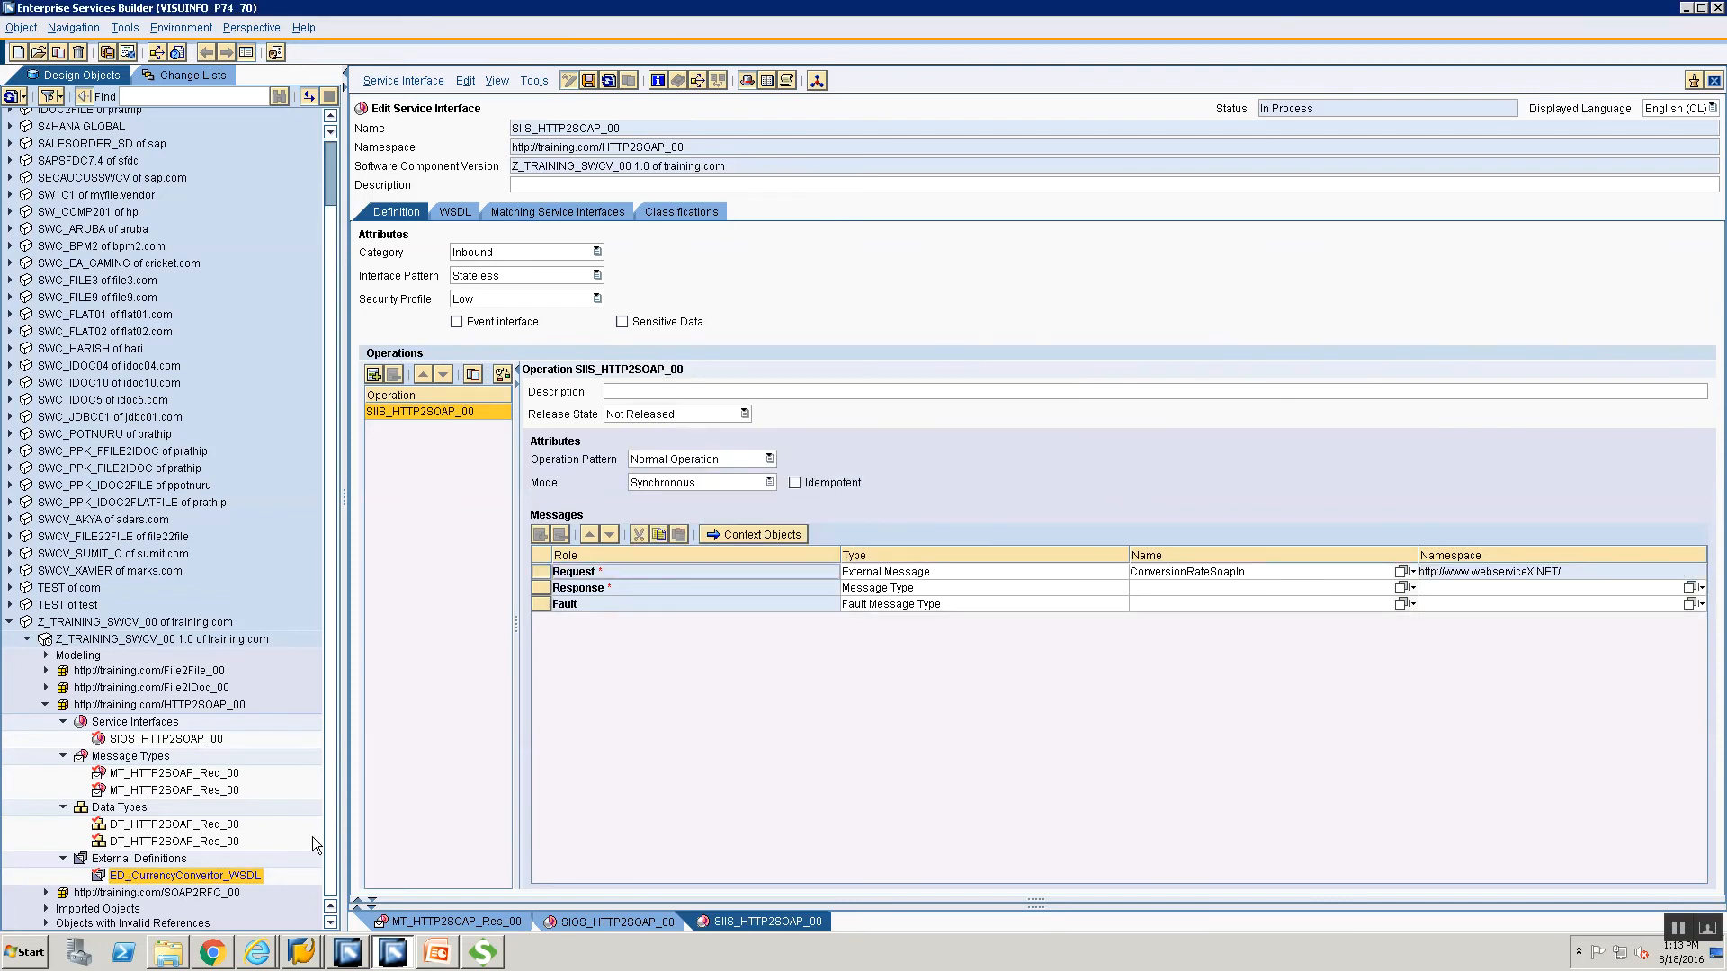
Drag the WSDL to the Response row and apply ConversionRateSoapOut.
drag(1032, 651, 1171, 586)
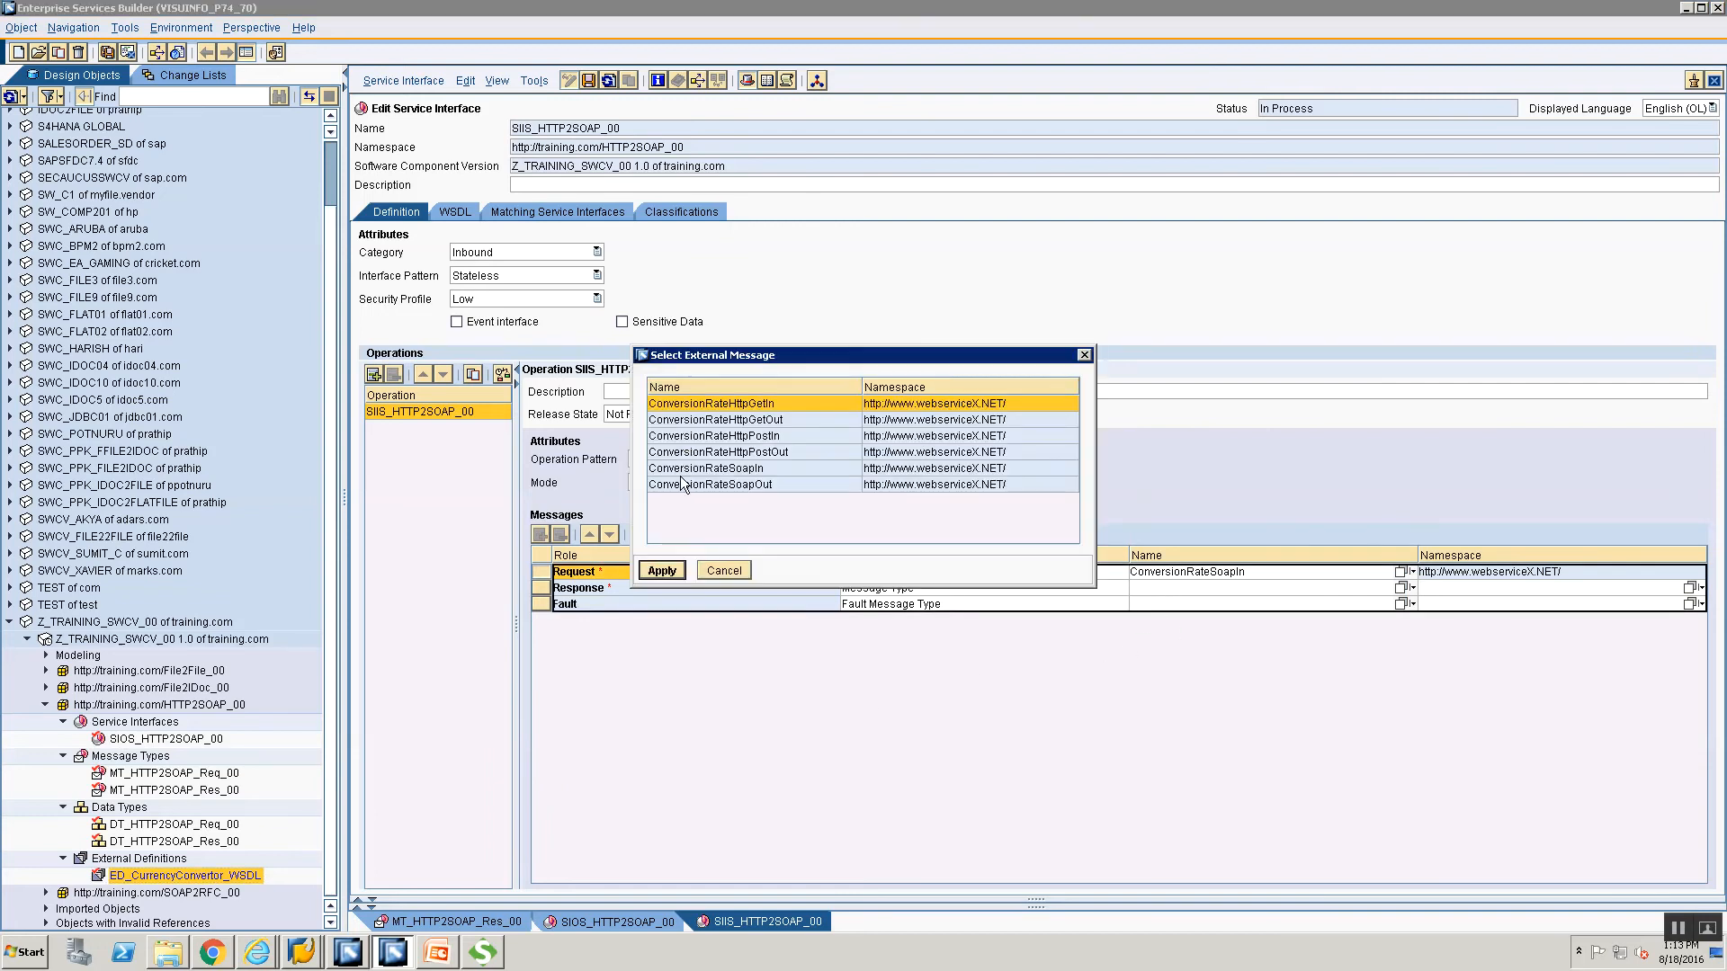
click(720, 485)
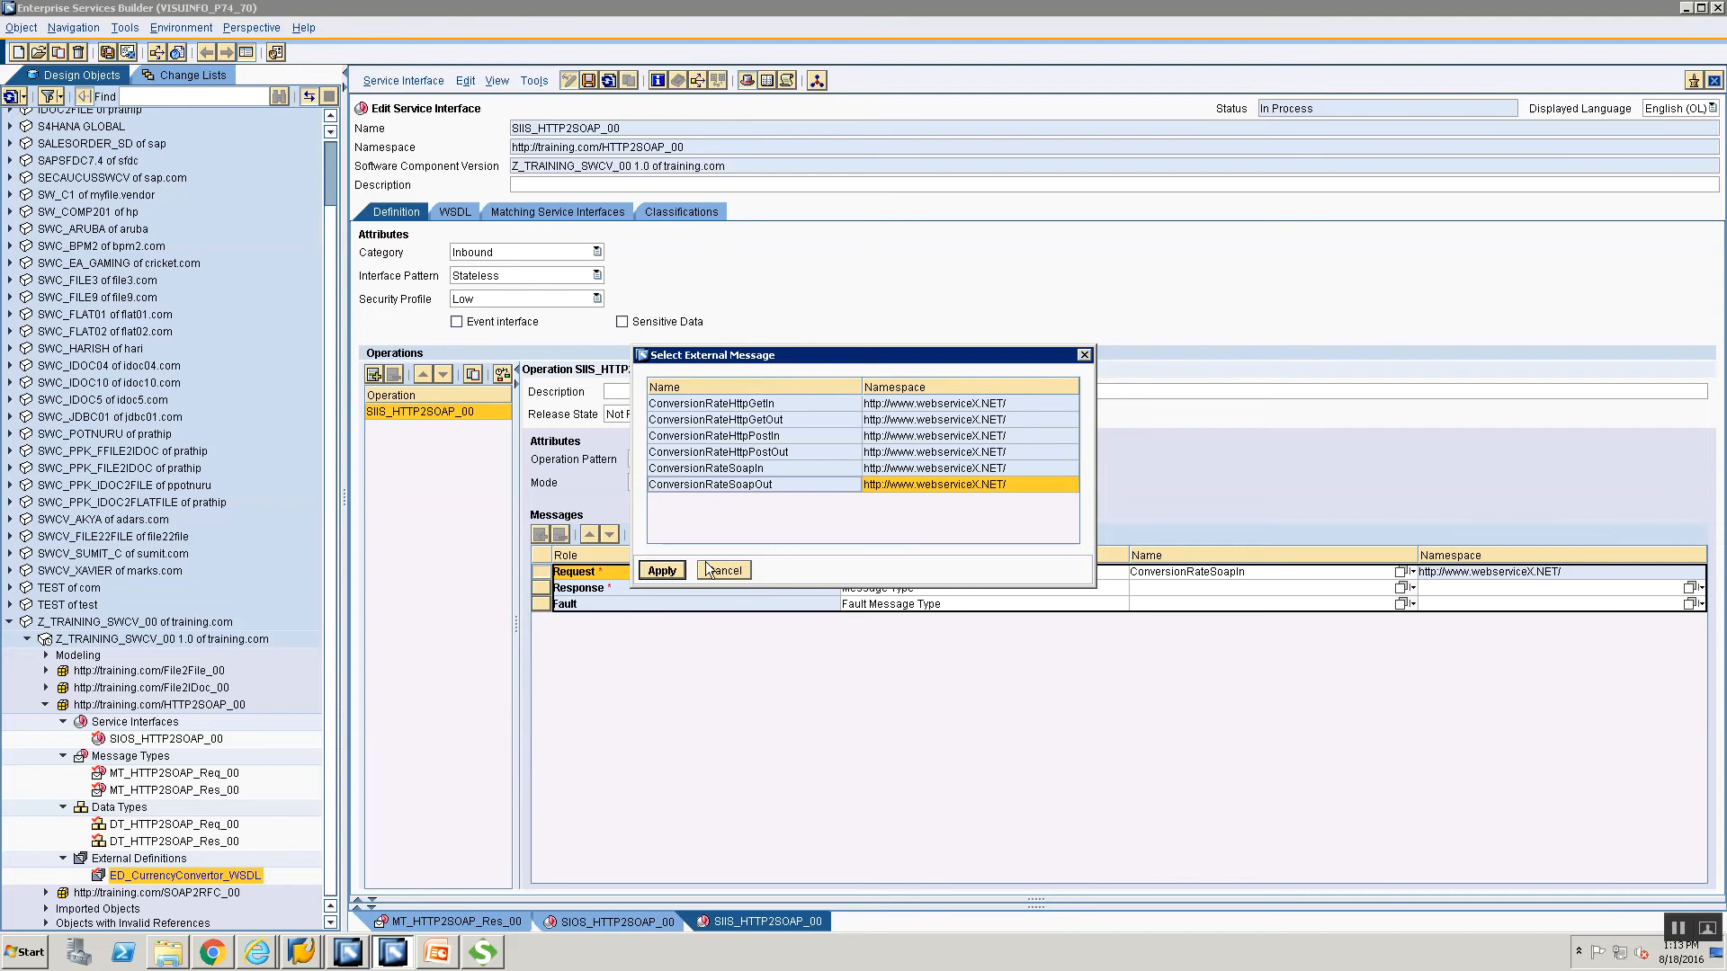
click(662, 572)
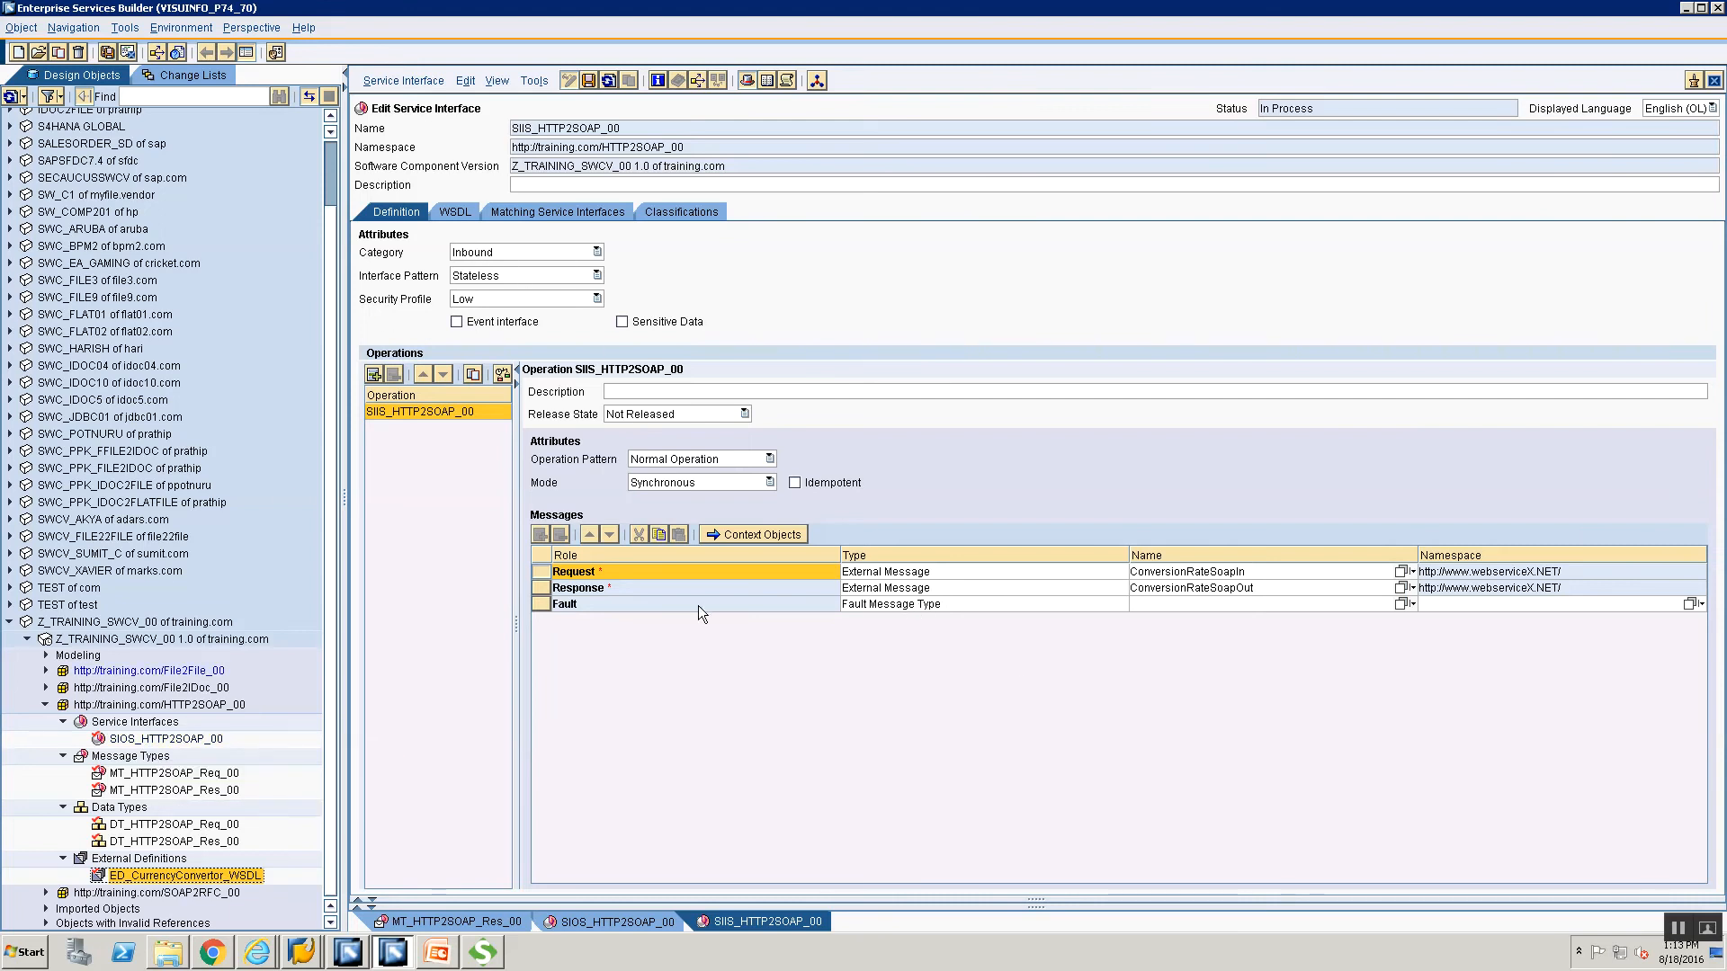
click(723, 687)
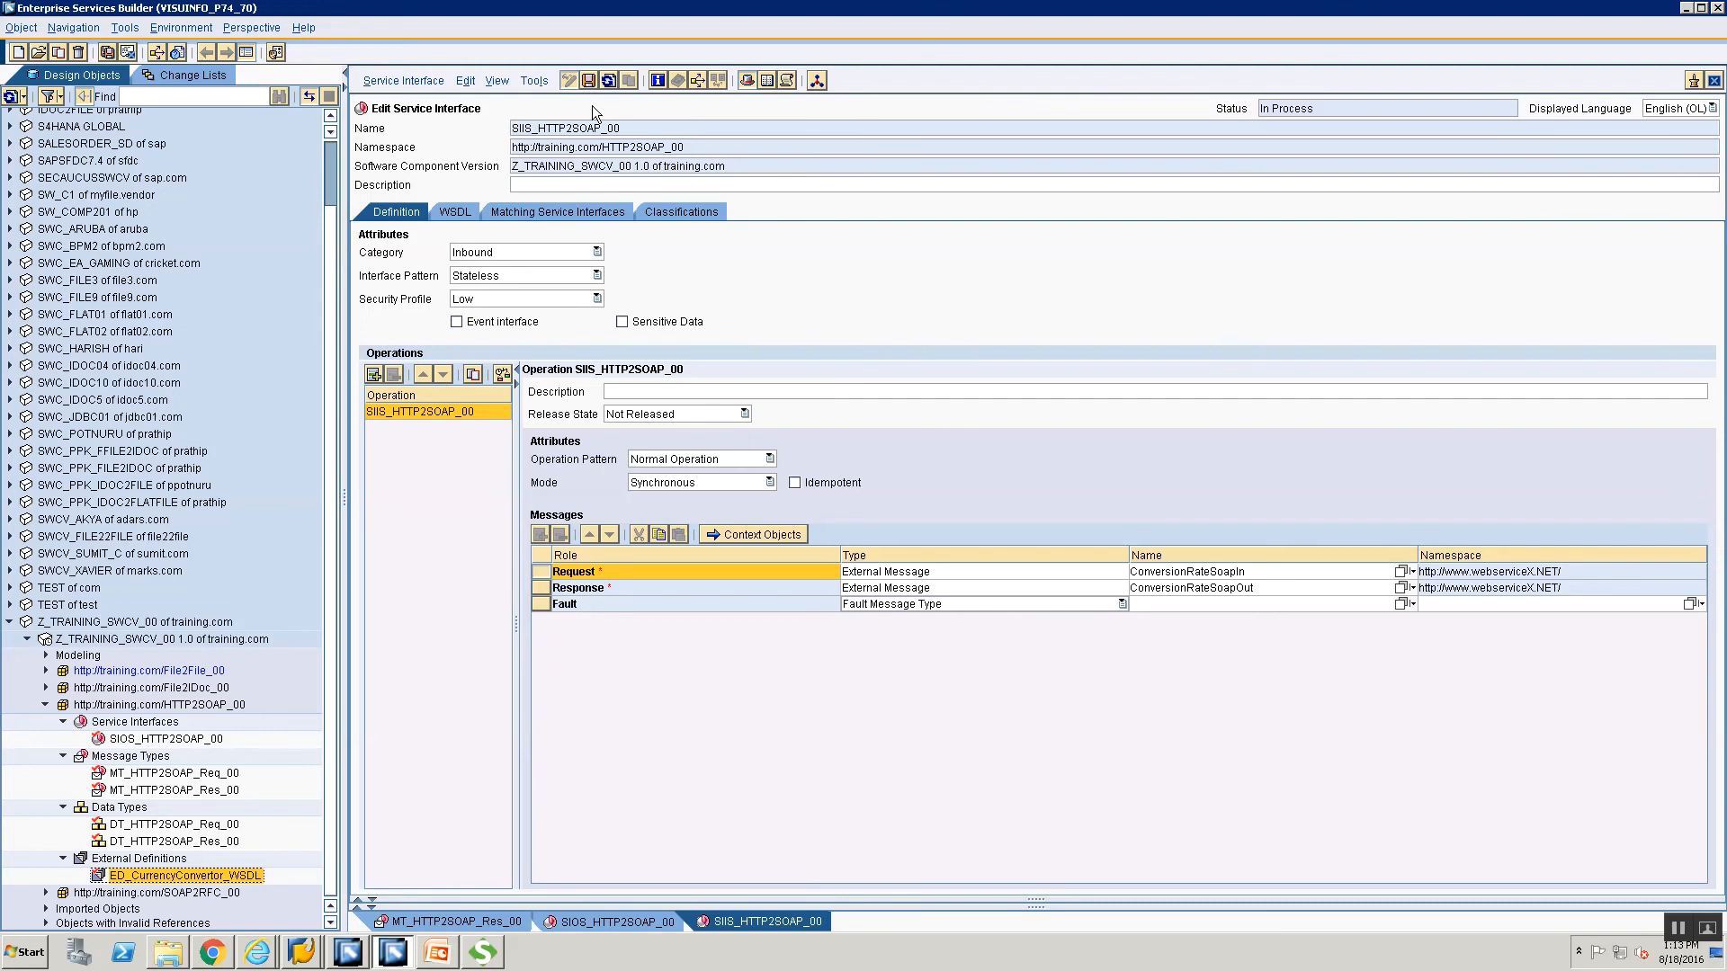
Save SIIS_HTTP2SOAP_00 and start a new object from the Service Interfaces folder.
click(589, 80)
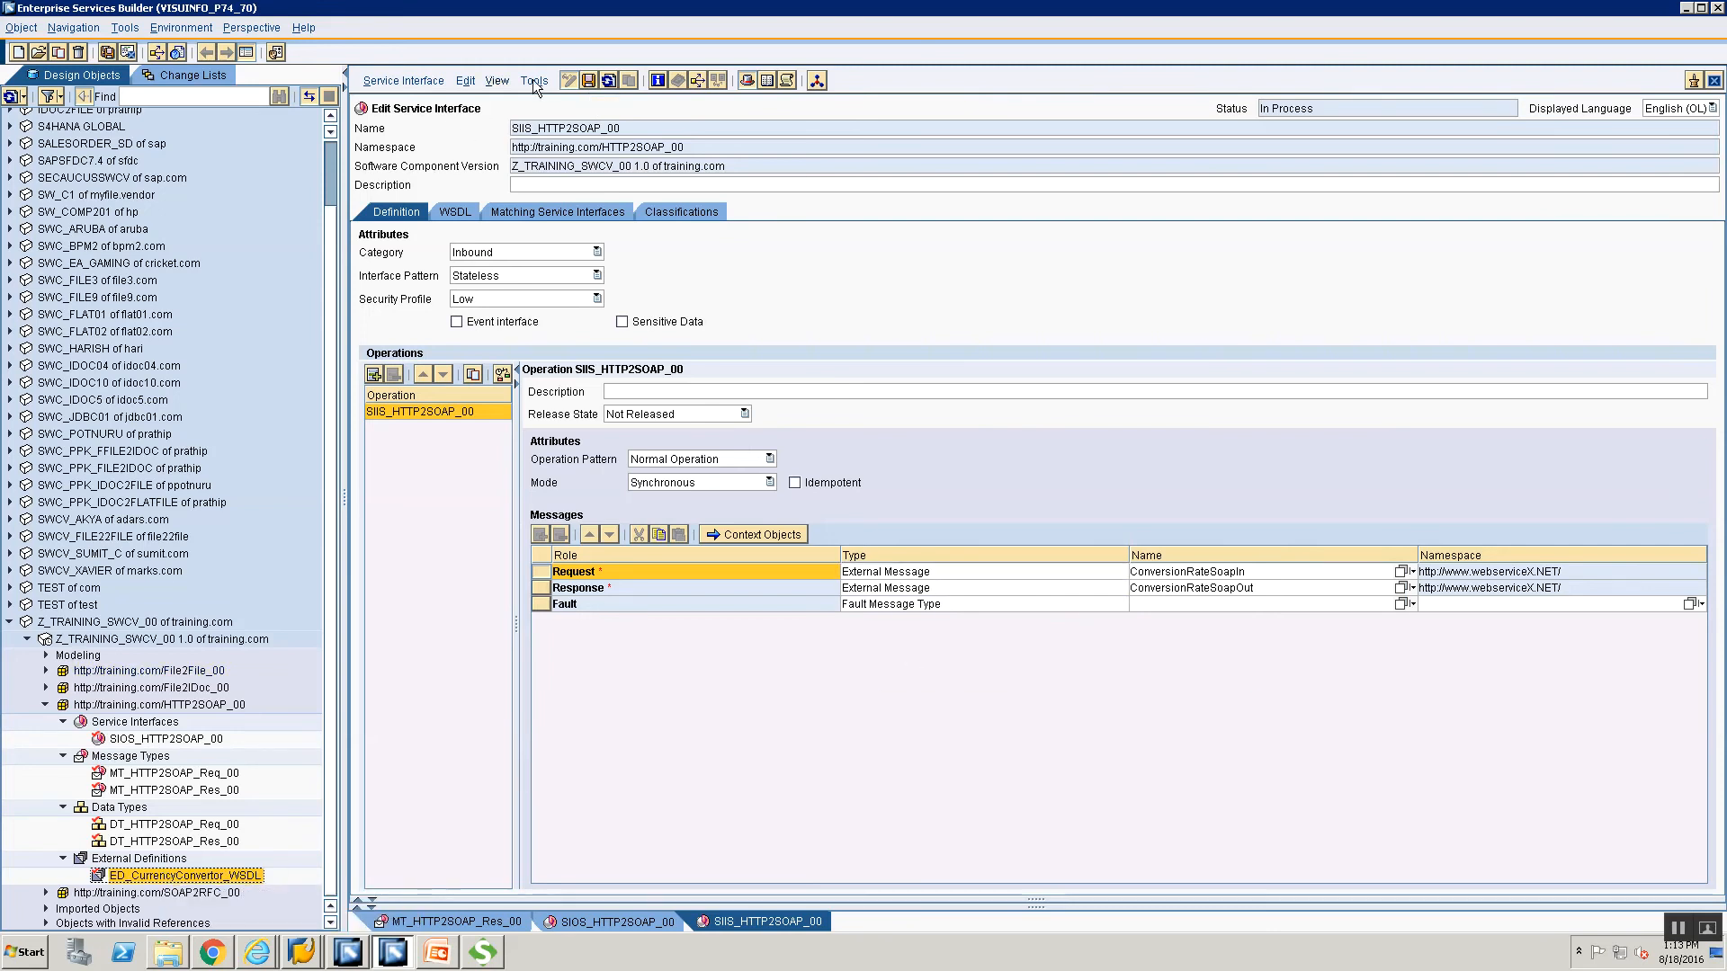
click(586, 81)
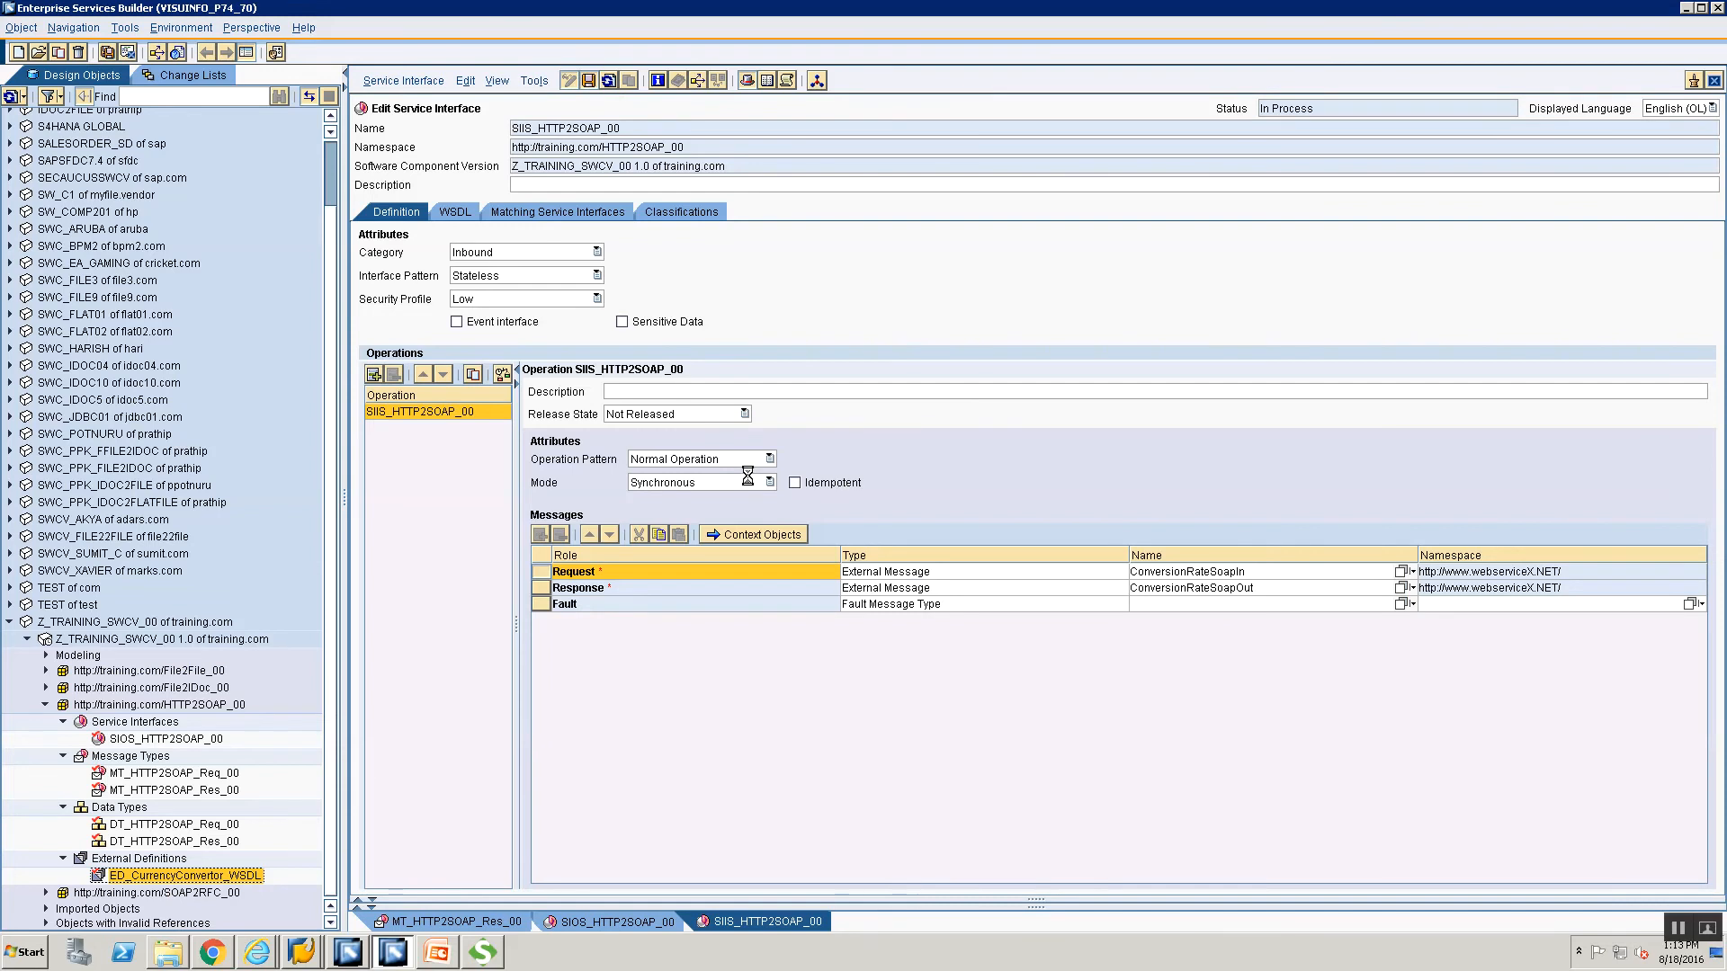
click(131, 723)
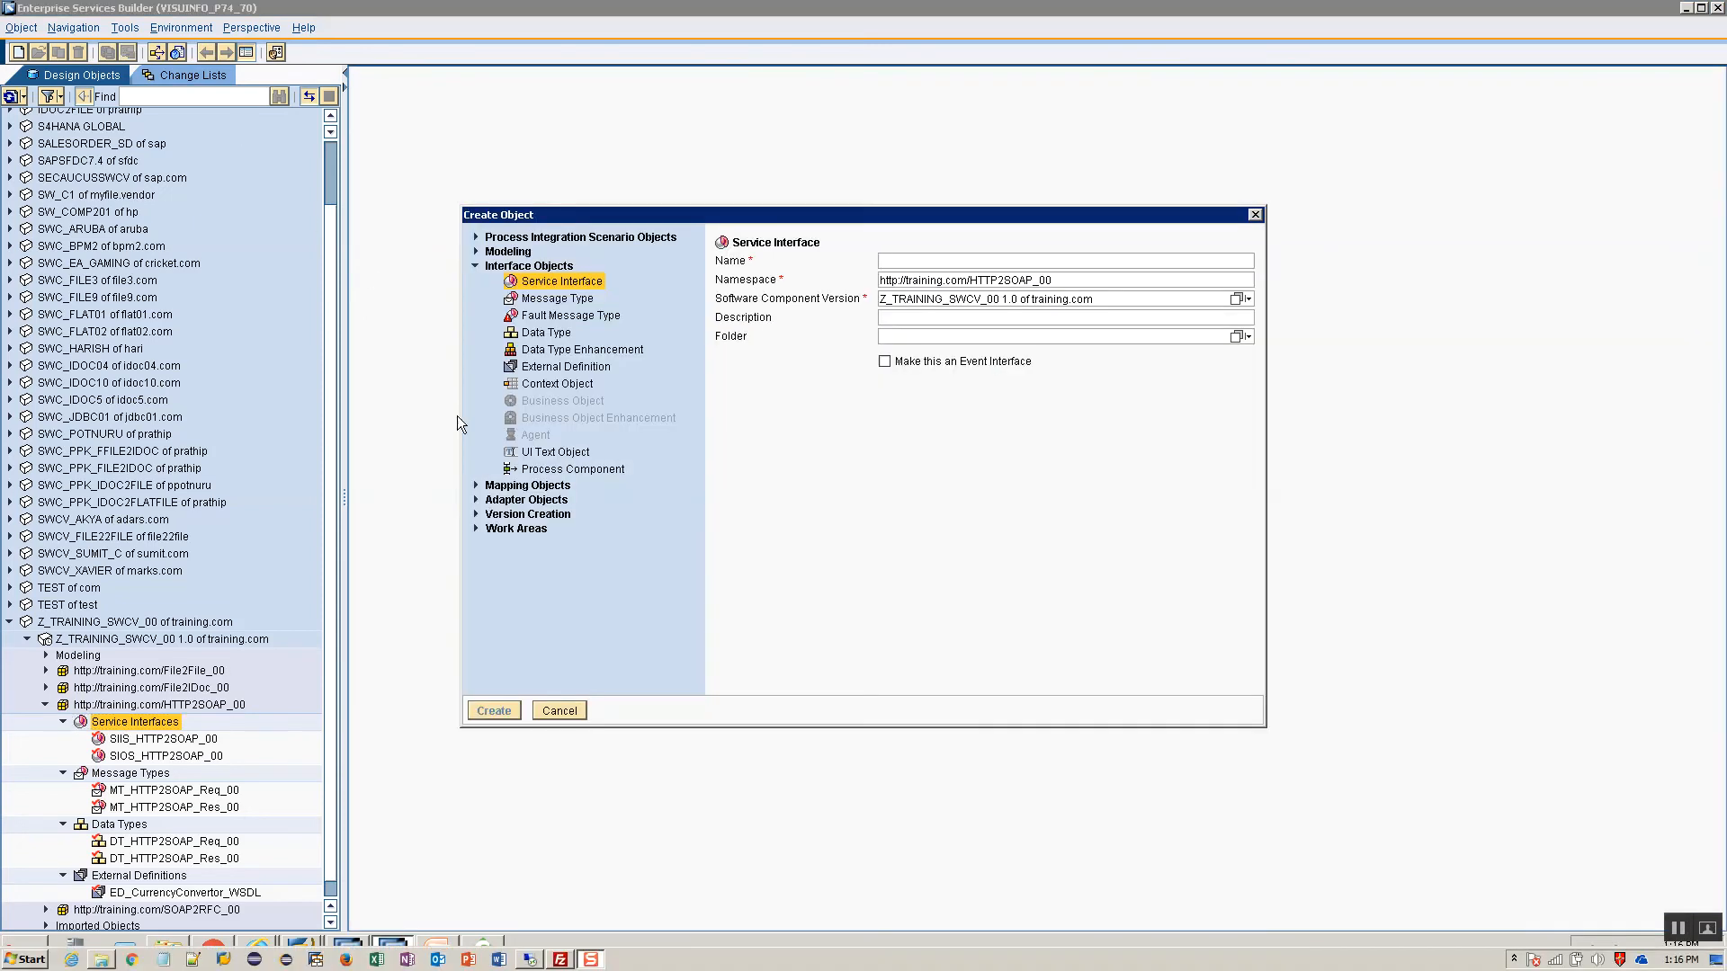
click(476, 484)
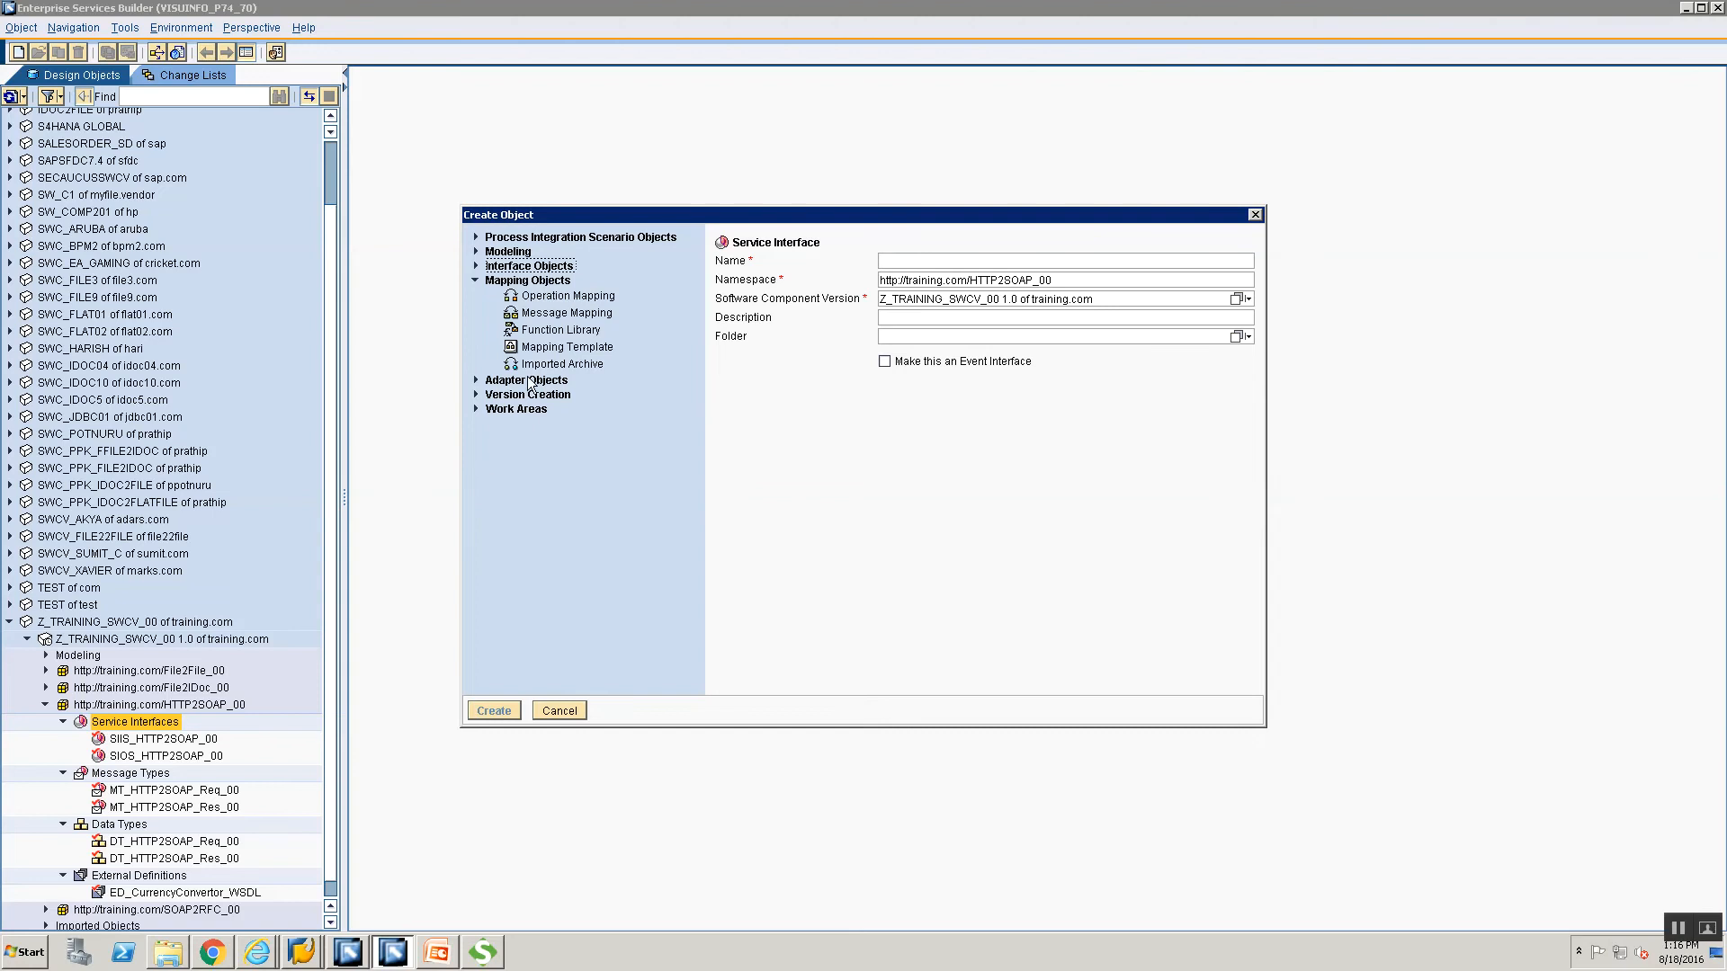
click(550, 313)
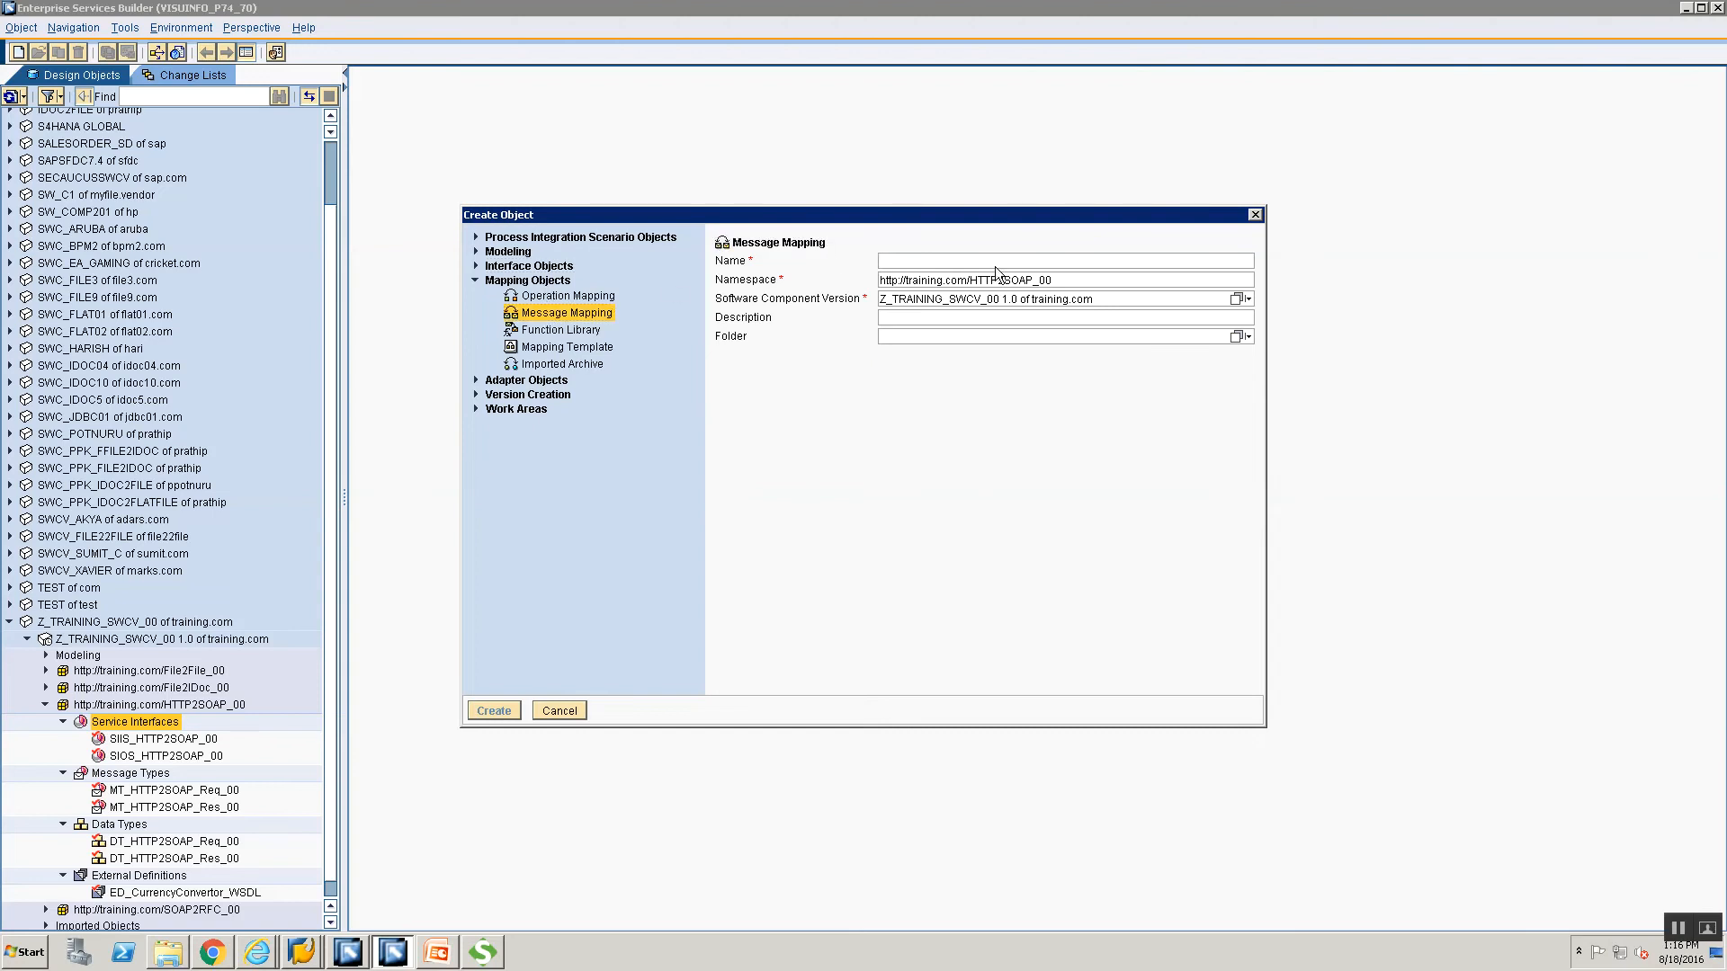
text(MM_SOAP)
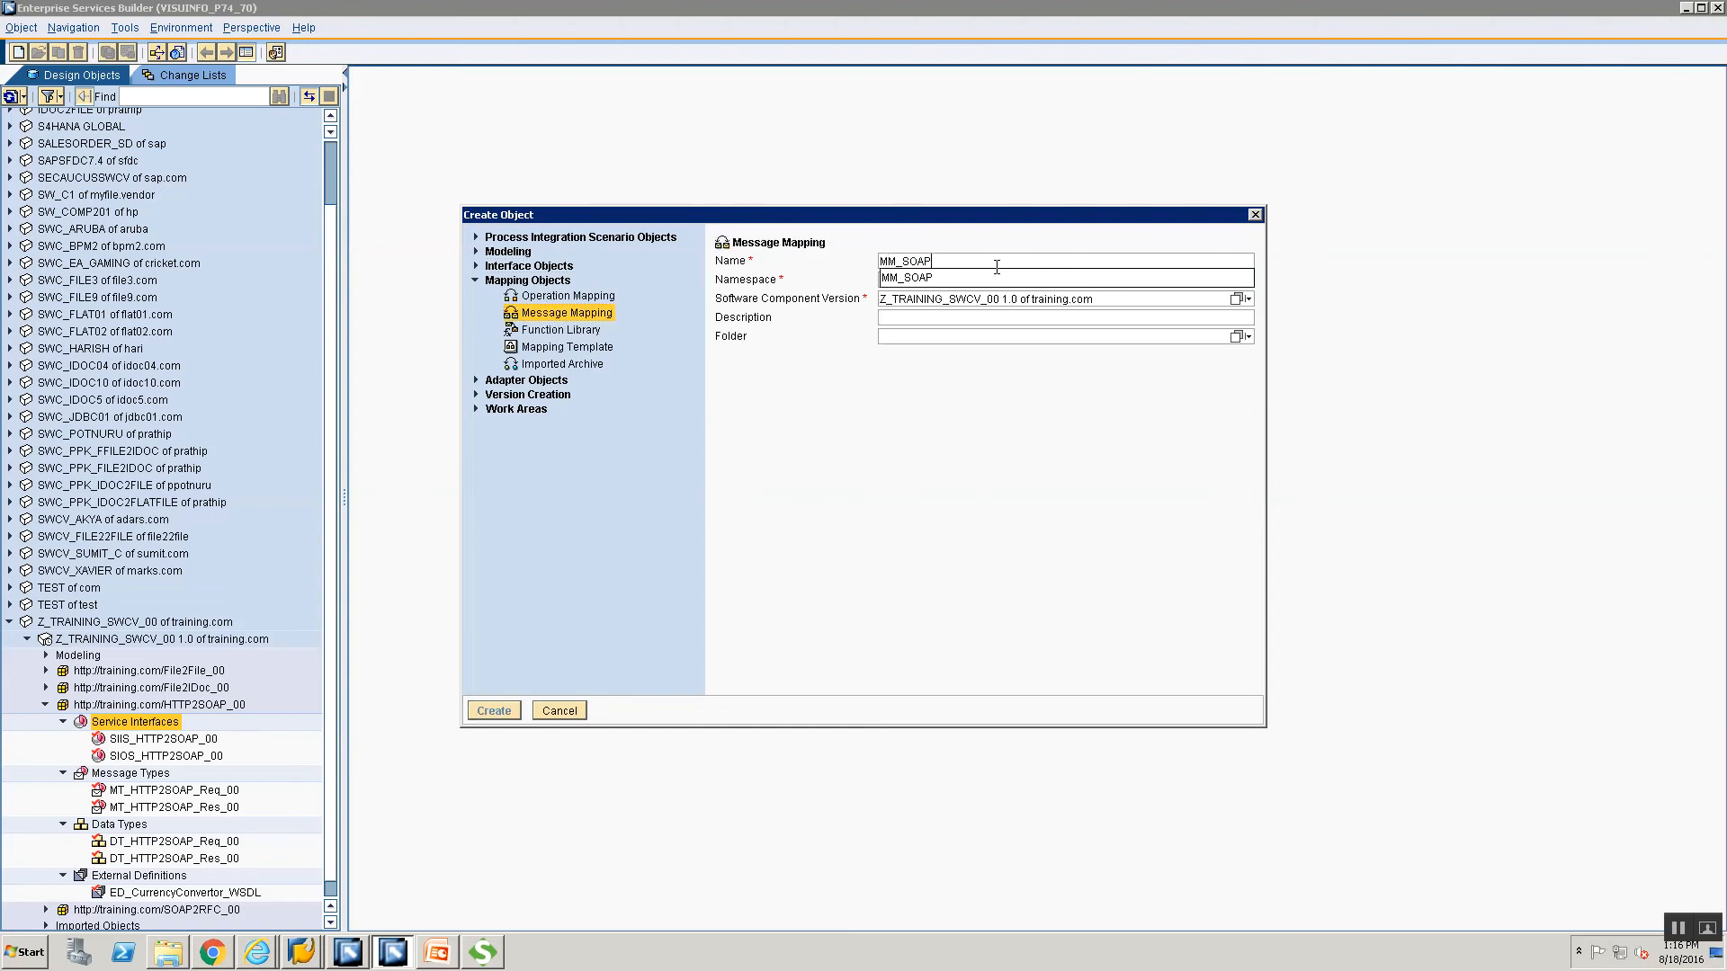
key(BackSpace)
key(BackSpace)
key(BackSpace)
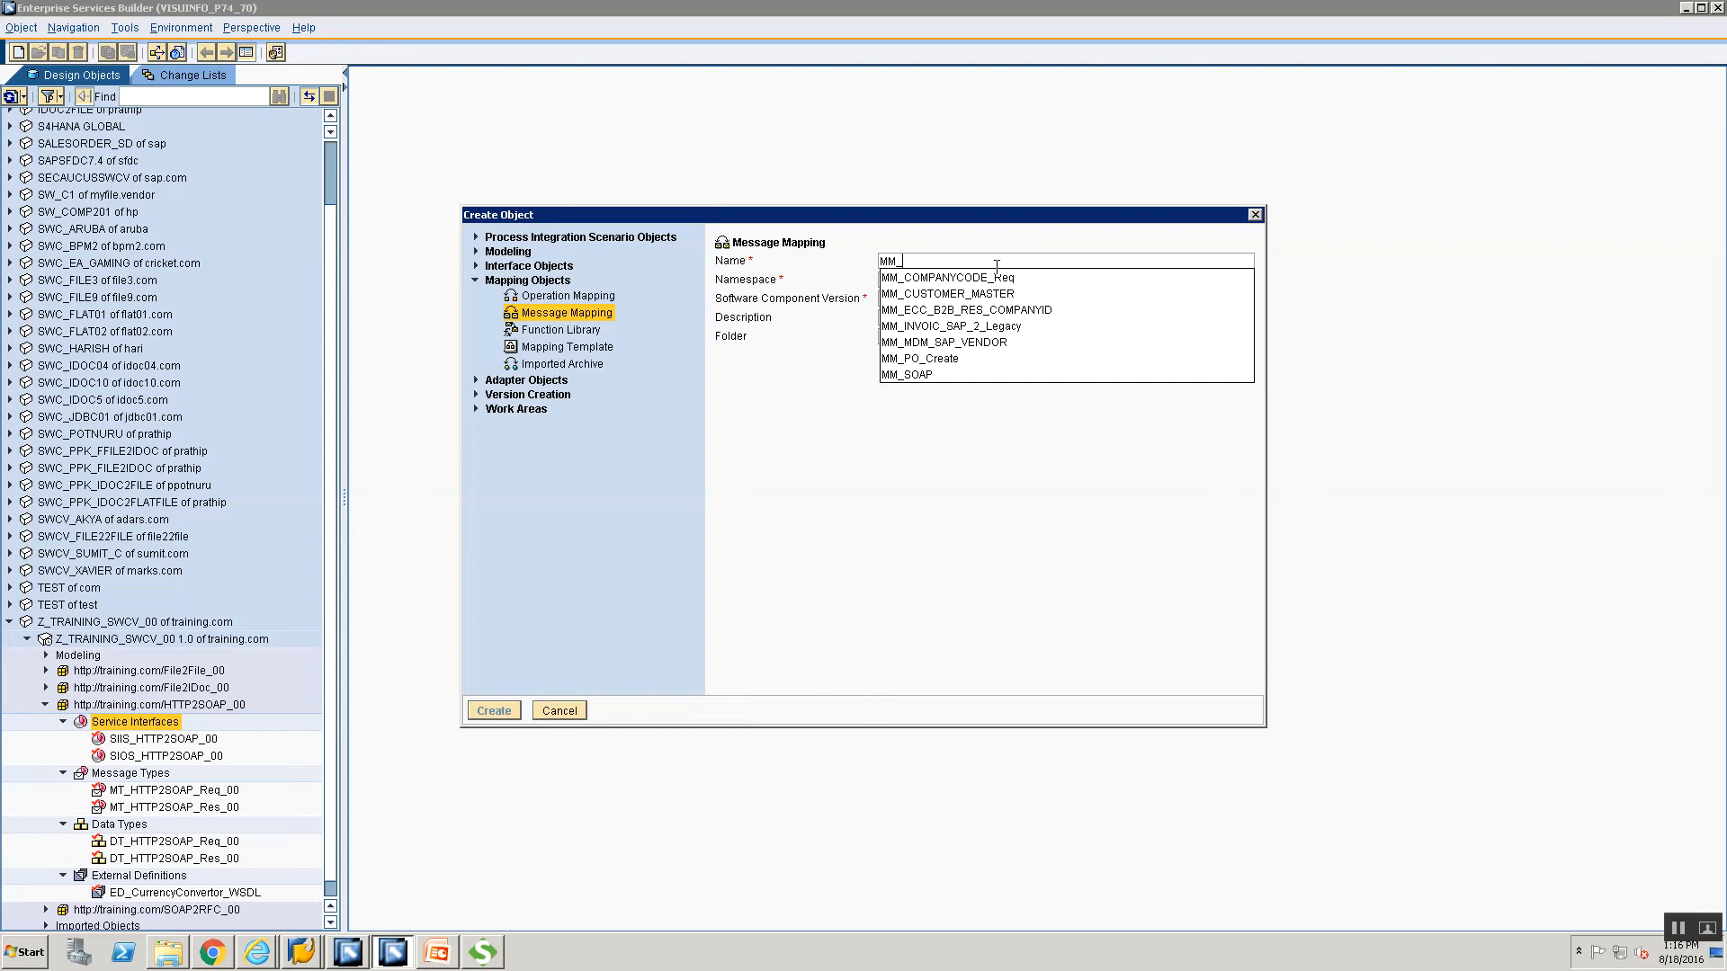
text(HTTP_)
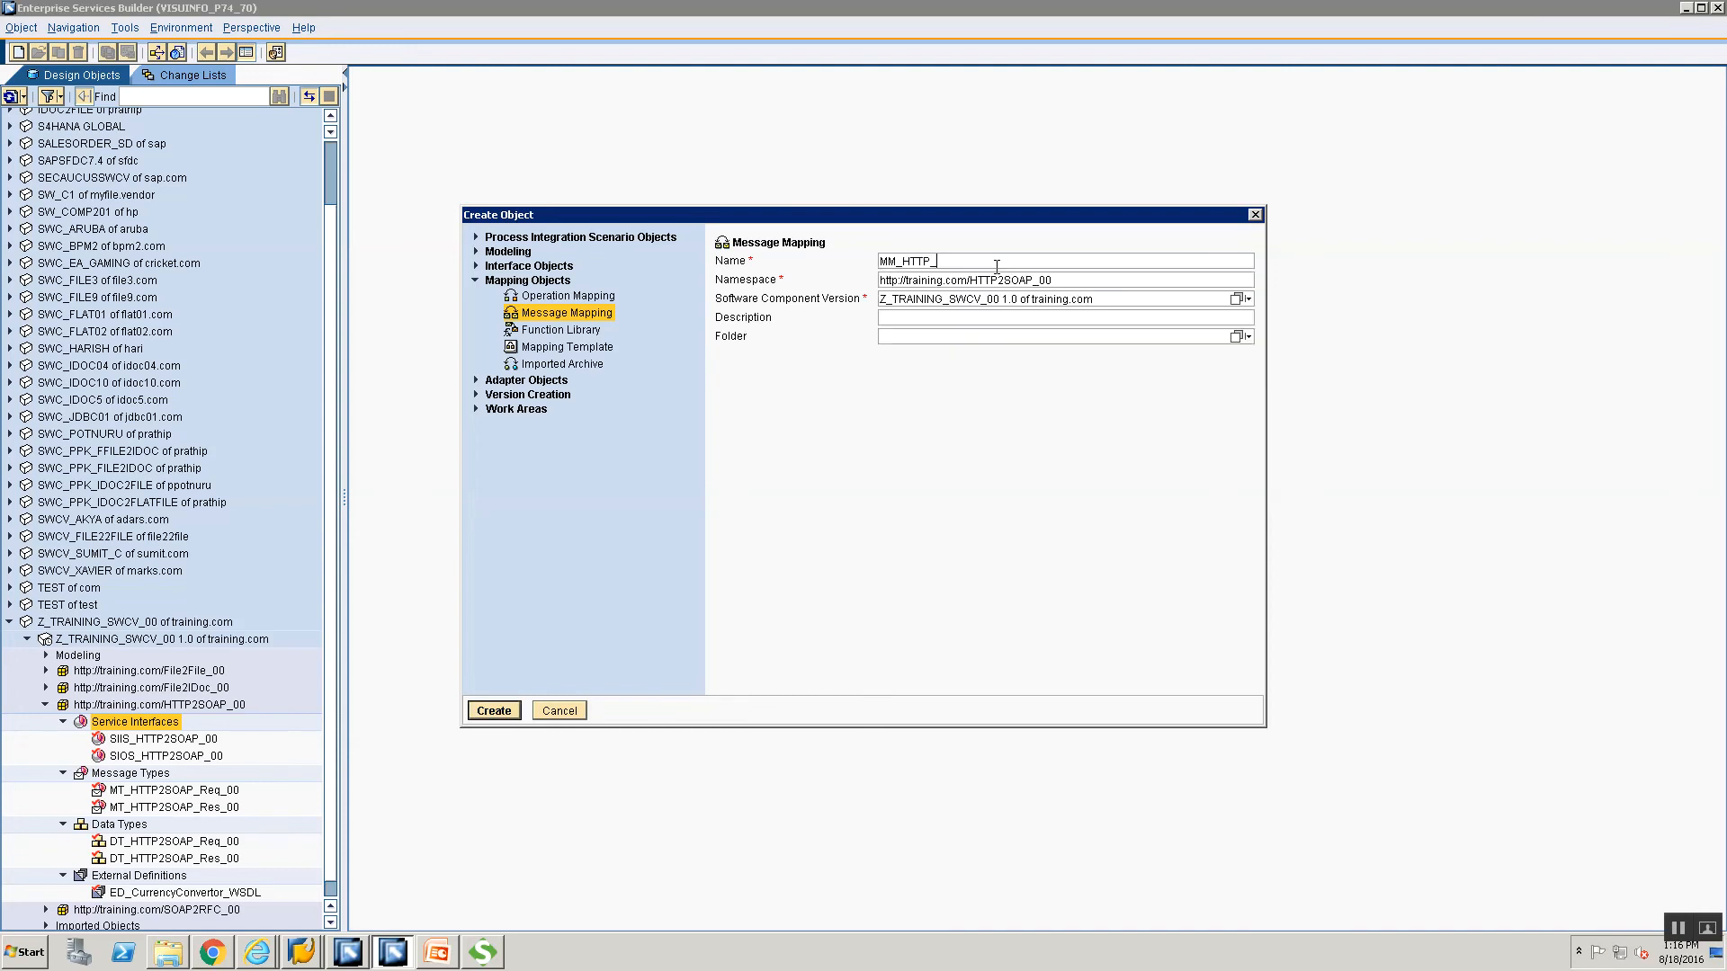
key(BackSpace)
text(2SOAP_00)
key(Return)
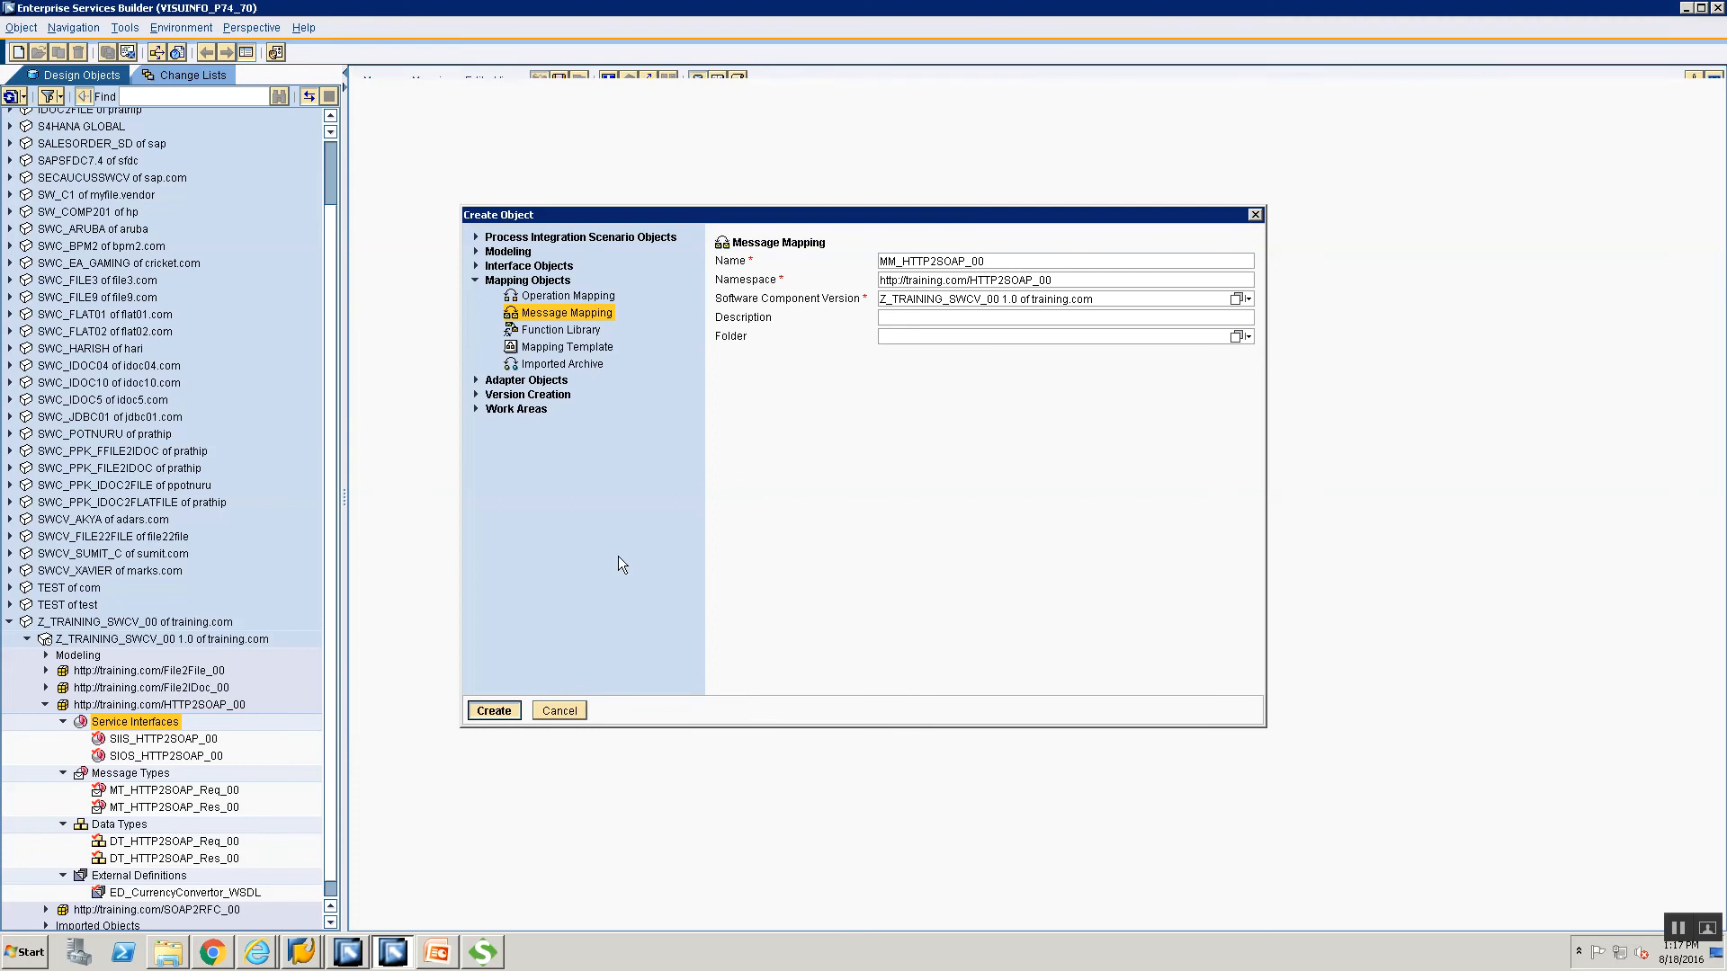
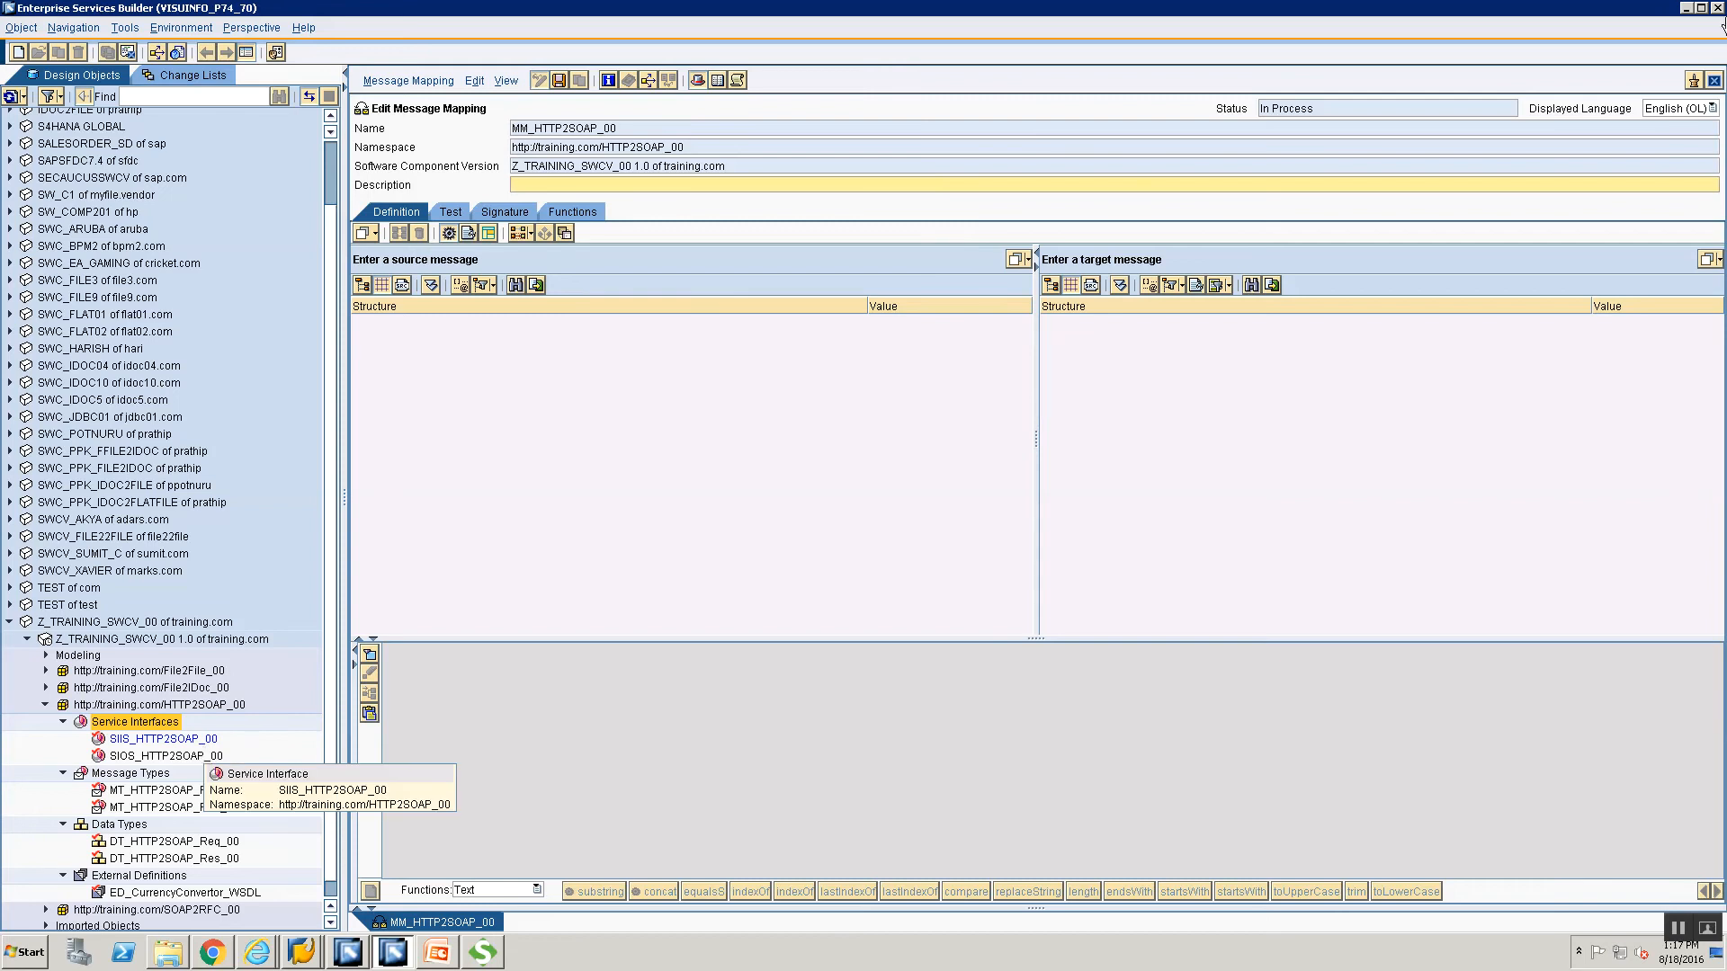
Close MM_HTTP2SOAP_00 without saving and create message mapping MM_HTTP2SOAP_Req_00 instead.
click(1714, 81)
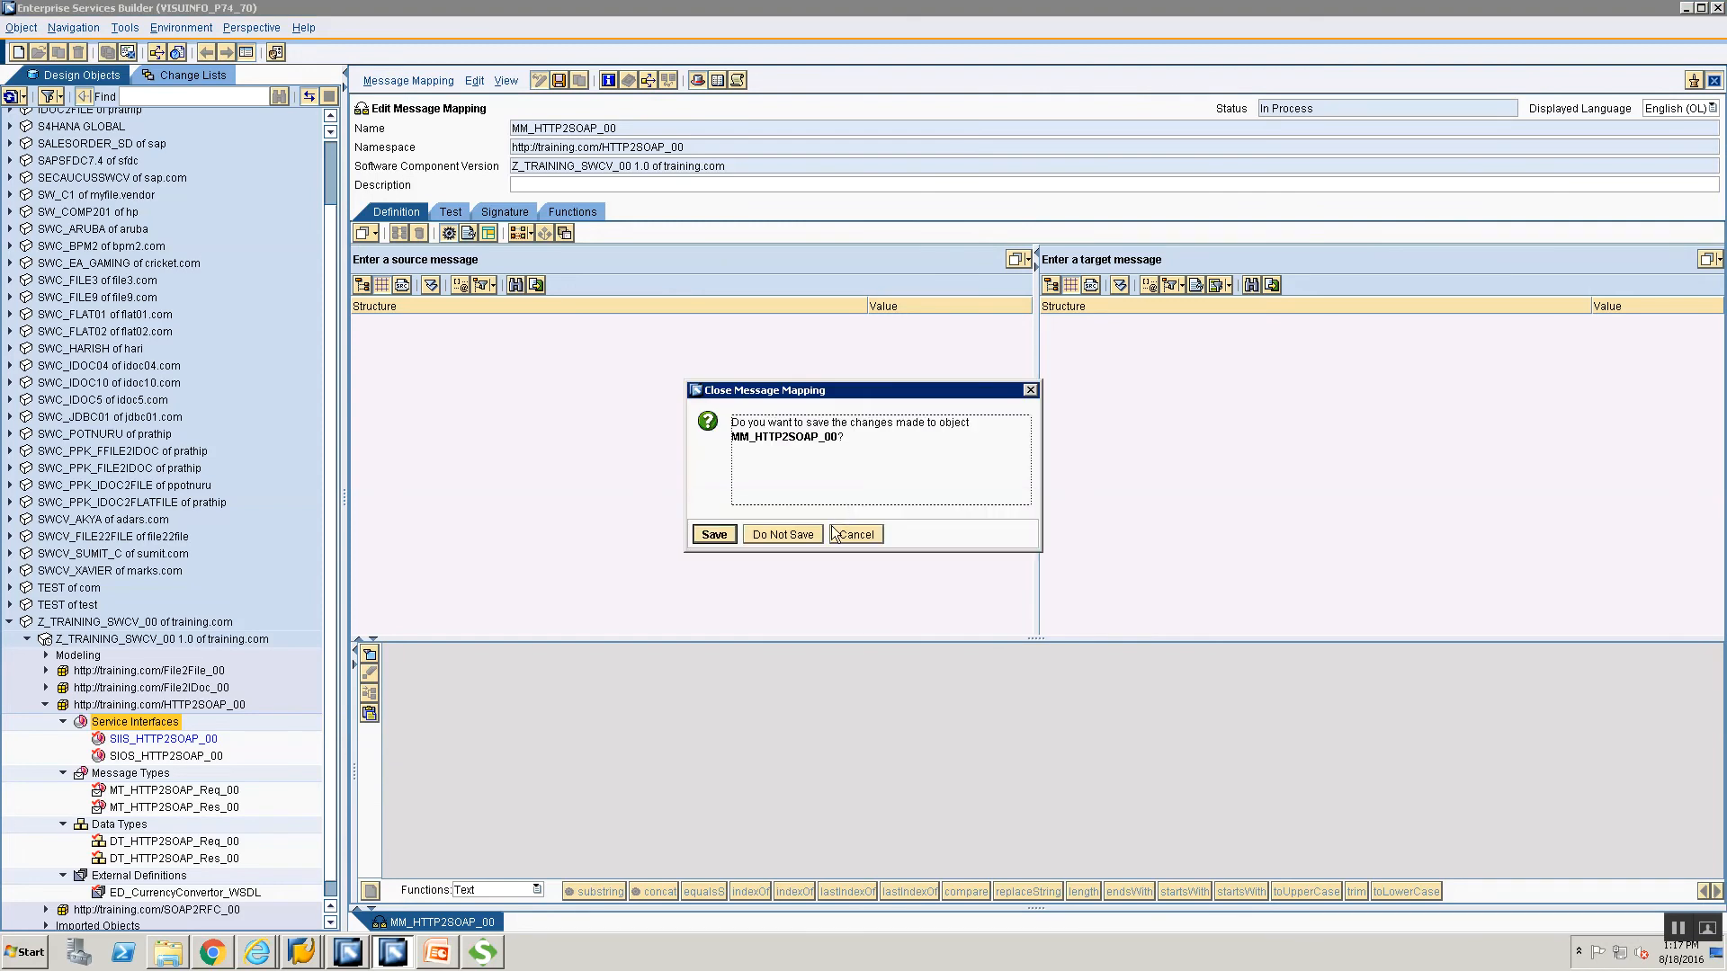
click(783, 535)
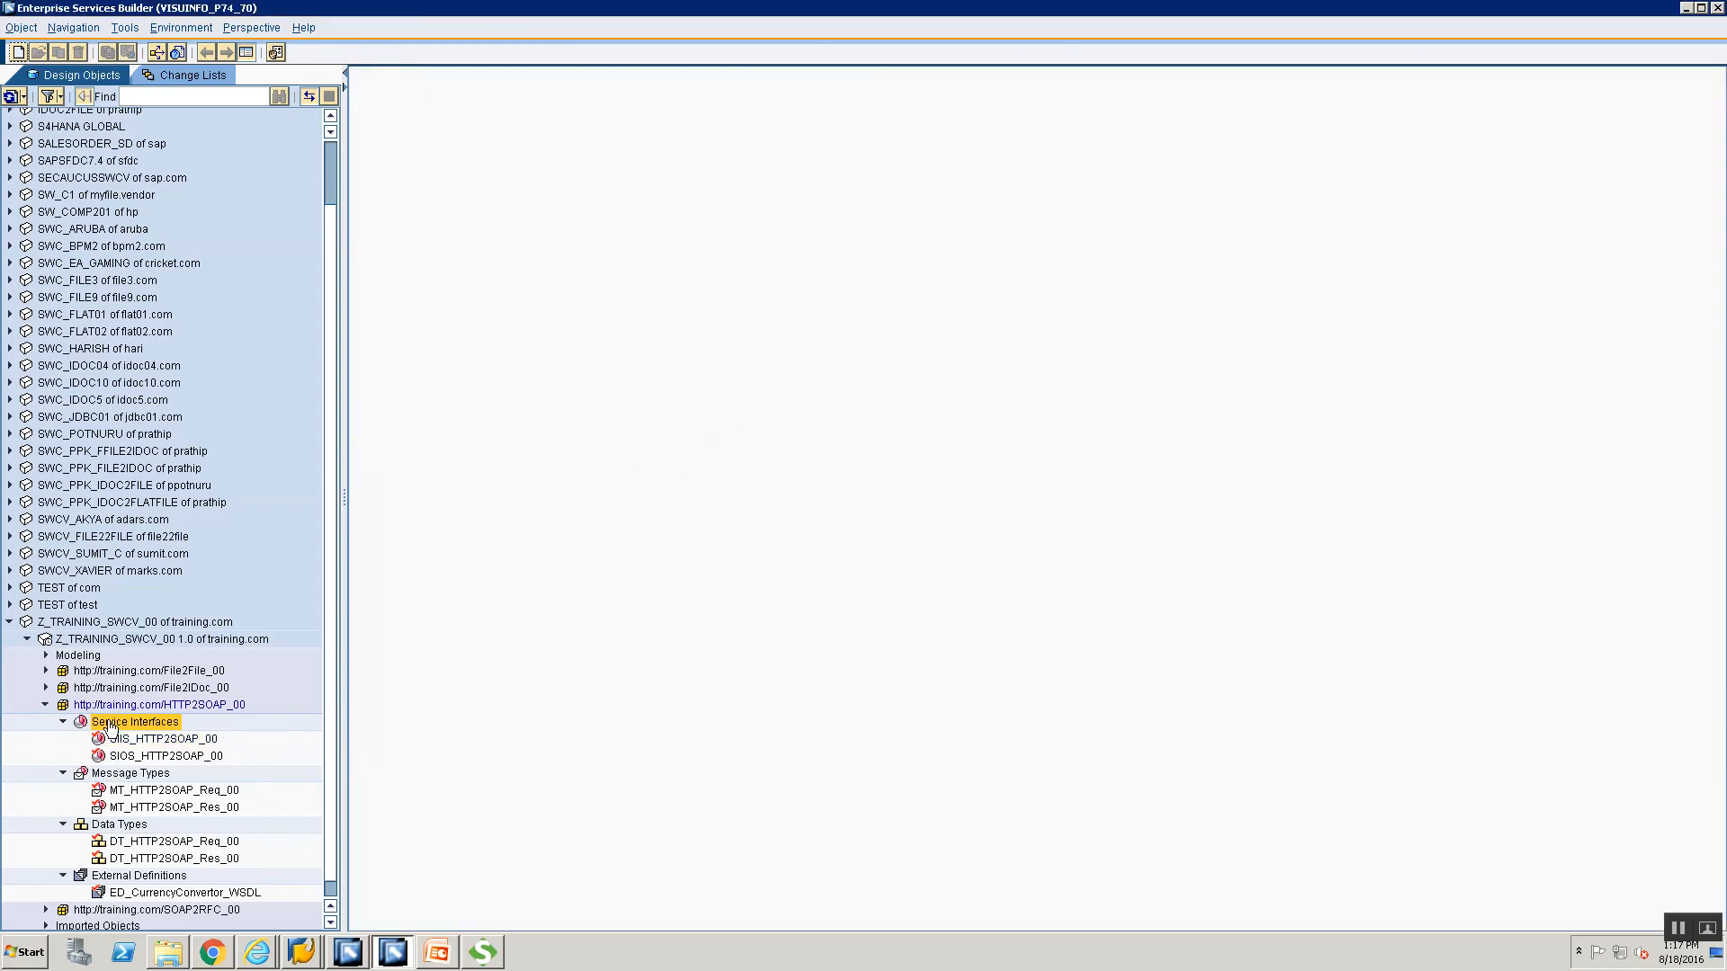
right_click(108, 727)
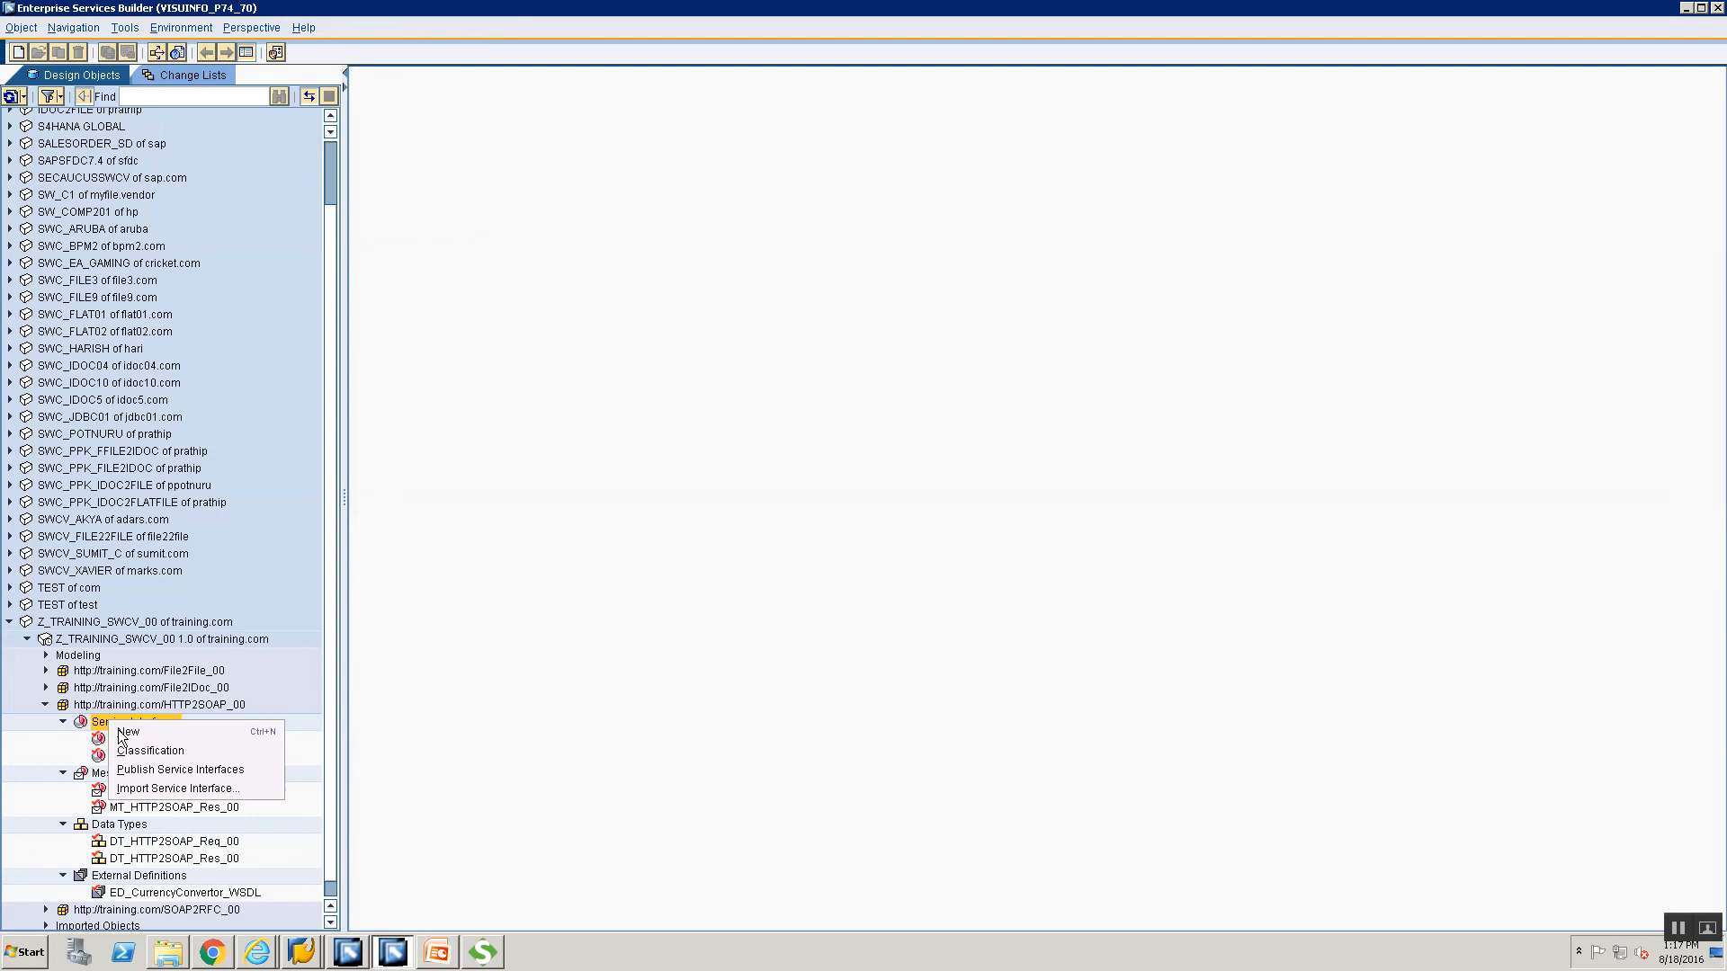
click(124, 733)
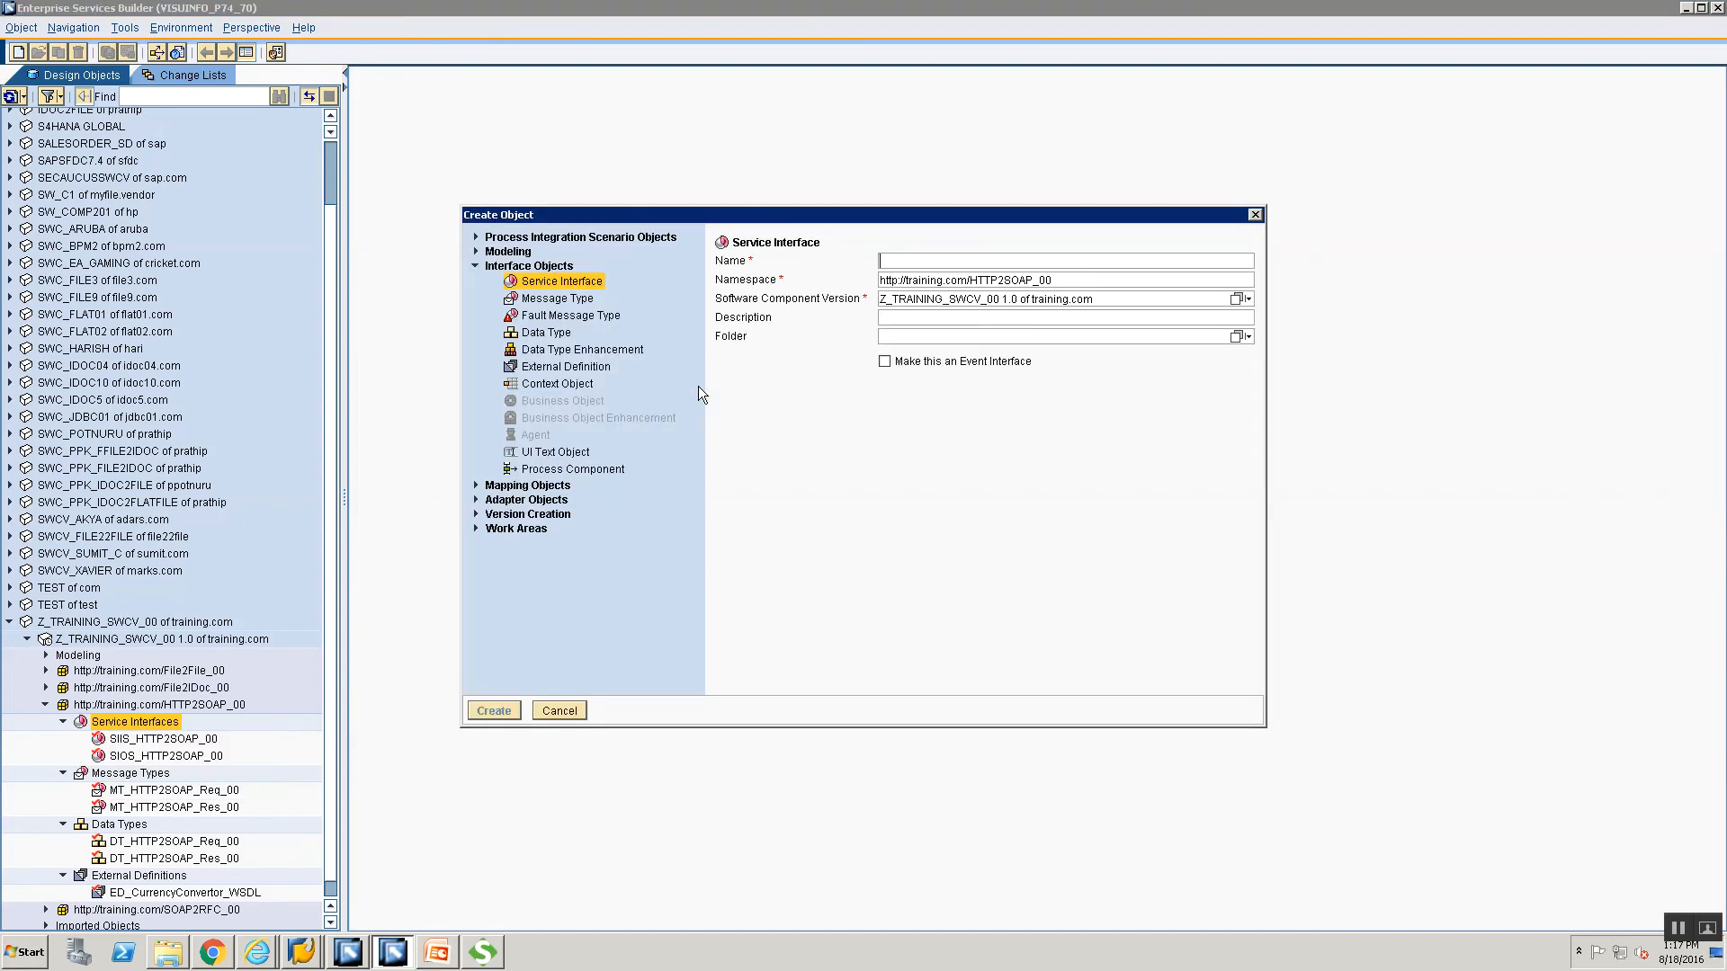
click(477, 486)
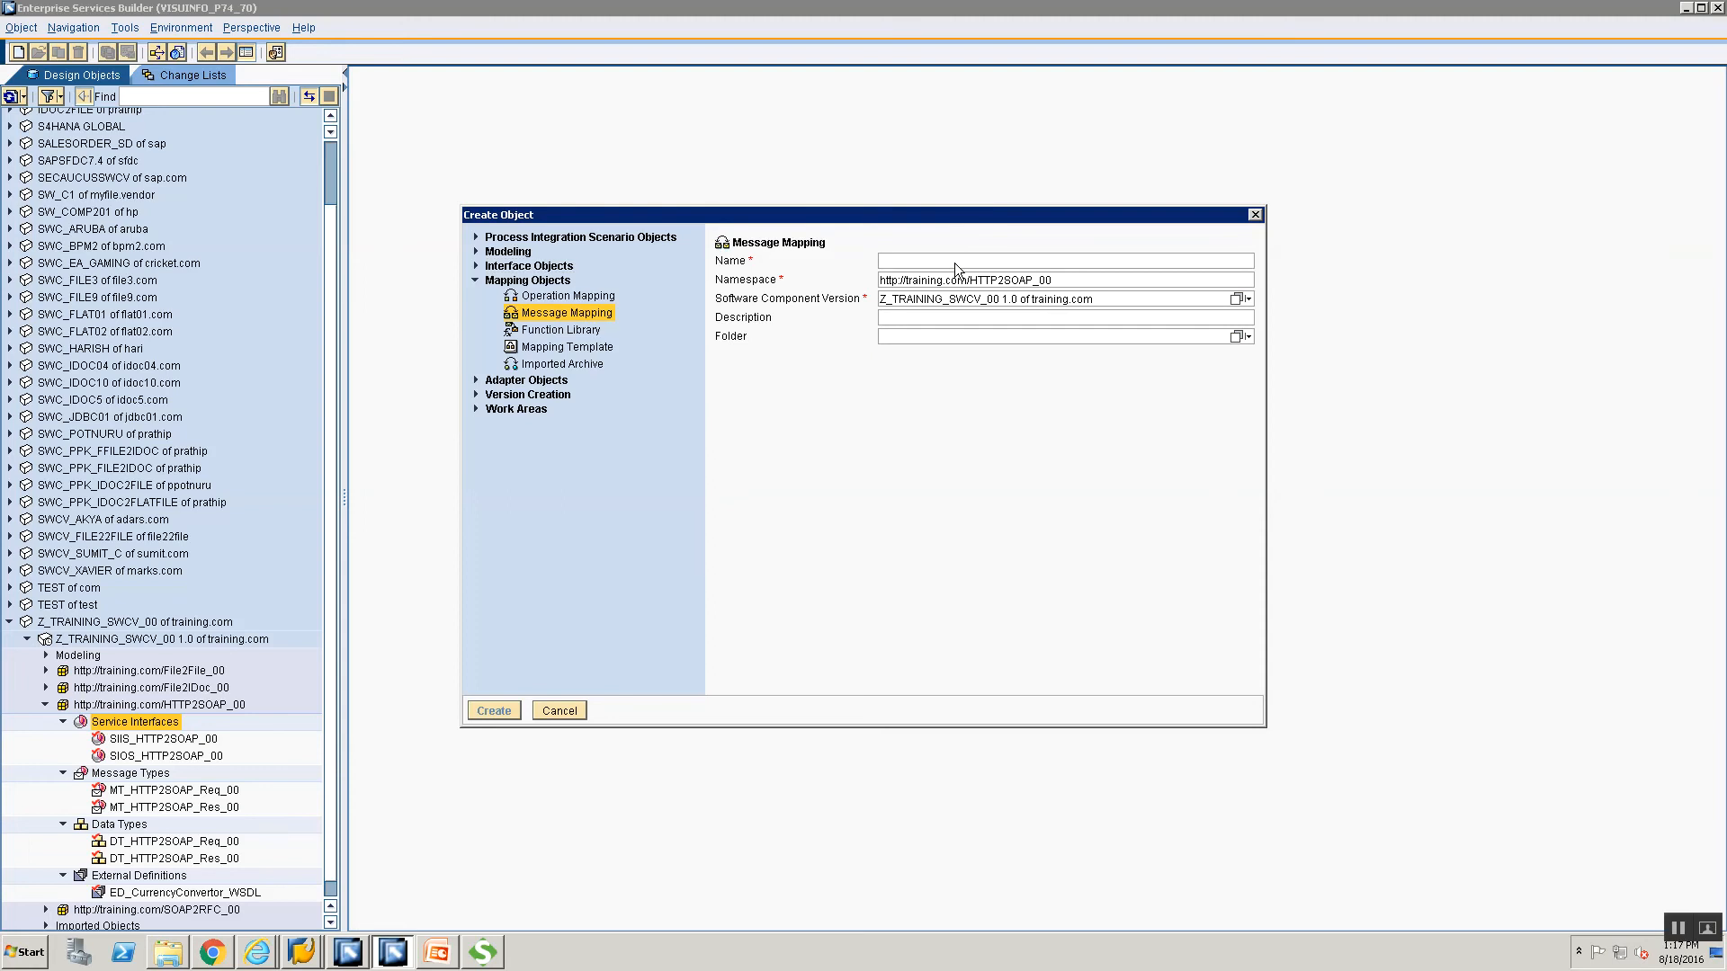
text(MM_HT)
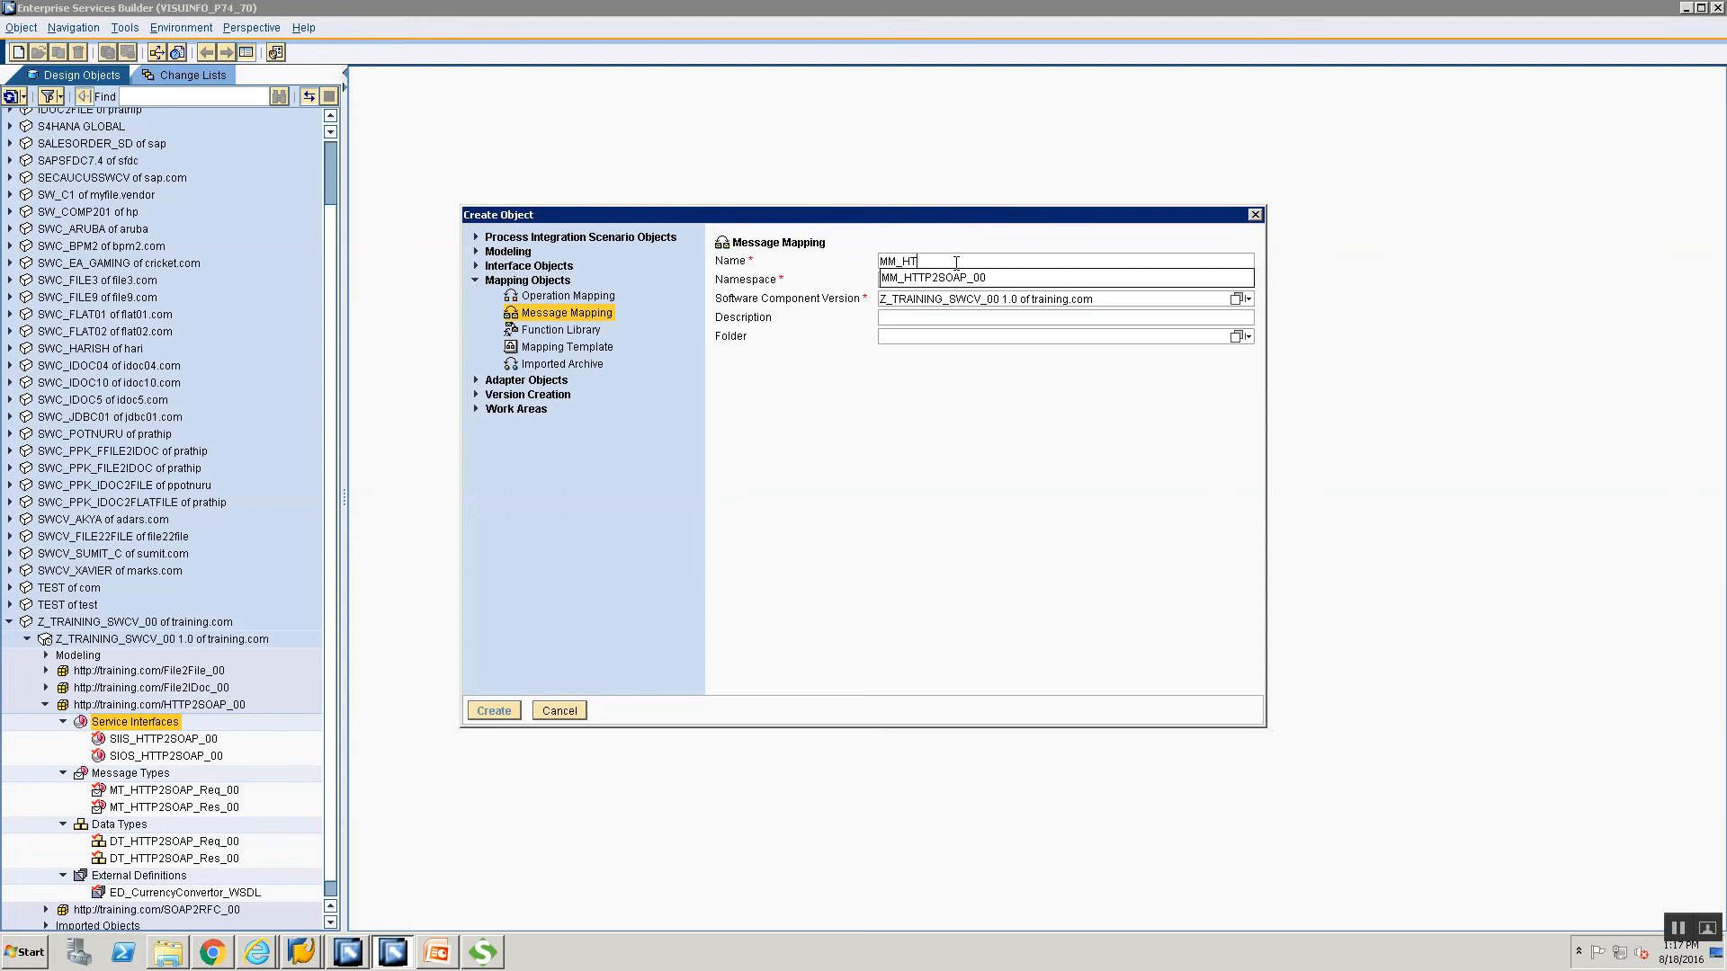
text(TP2SOAP_Re)
text(q_00)
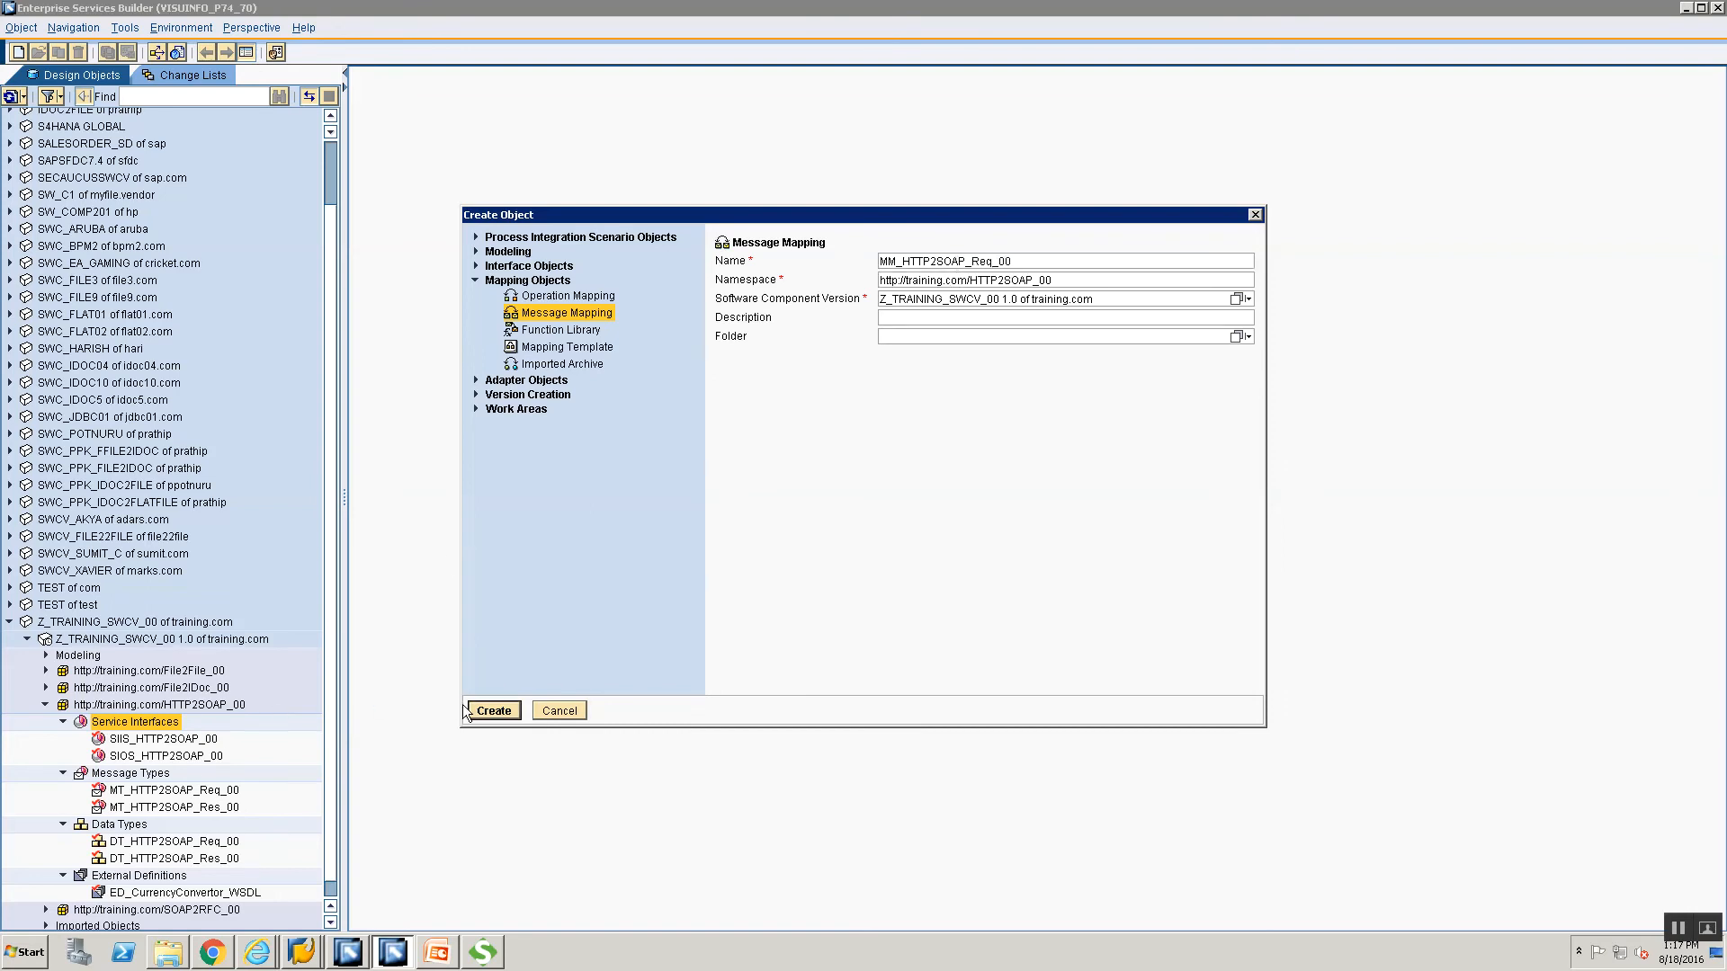
key(Return)
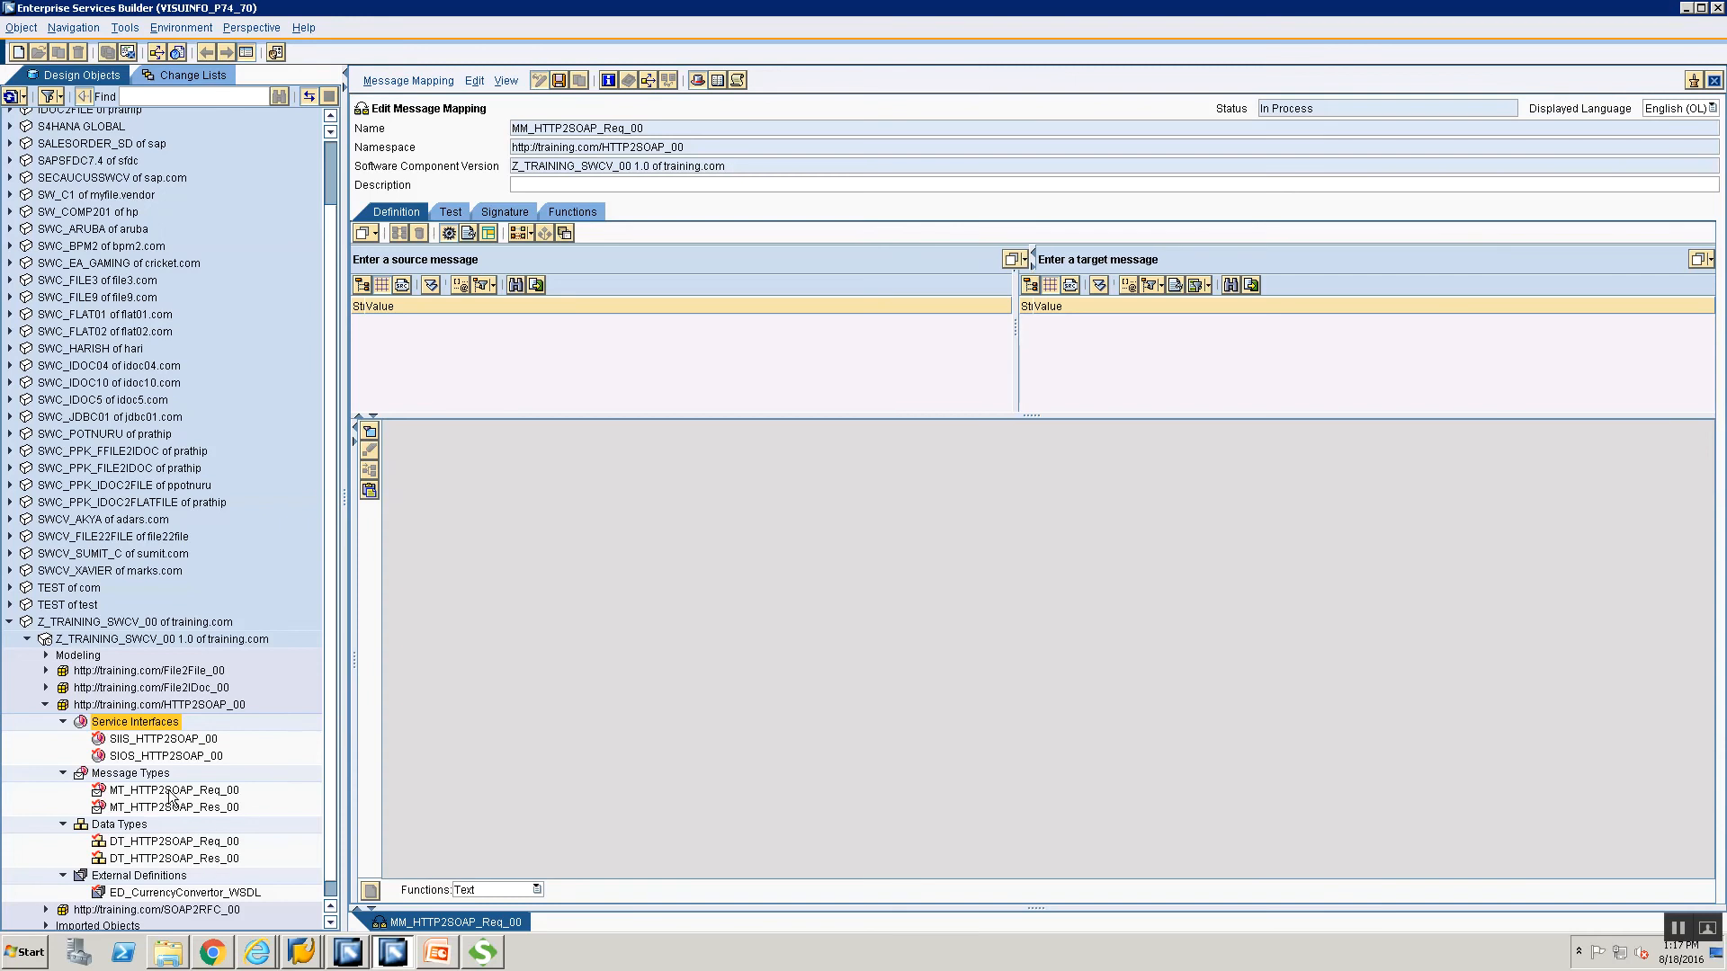
Use MT_HTTP2SOAP_Req_00 as source and ED_CurrencyConvertor_WSDL's ConversionRateSoapIn as target message.
drag(171, 796, 703, 482)
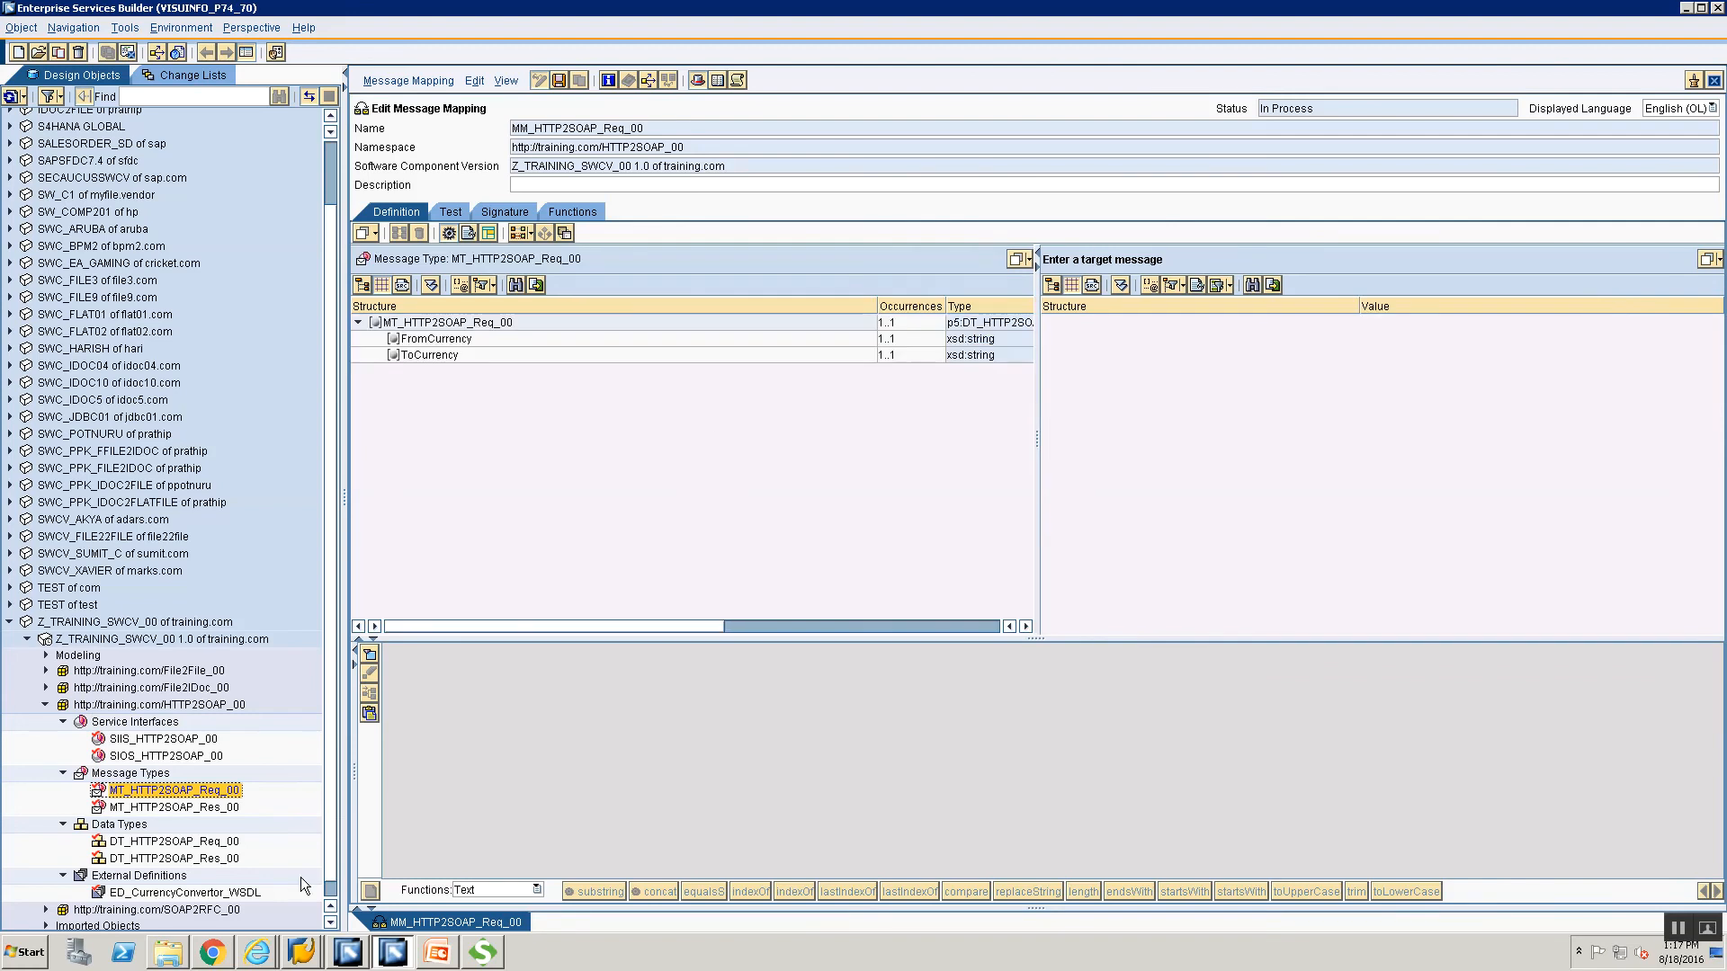
scroll(328, 900, down, 1)
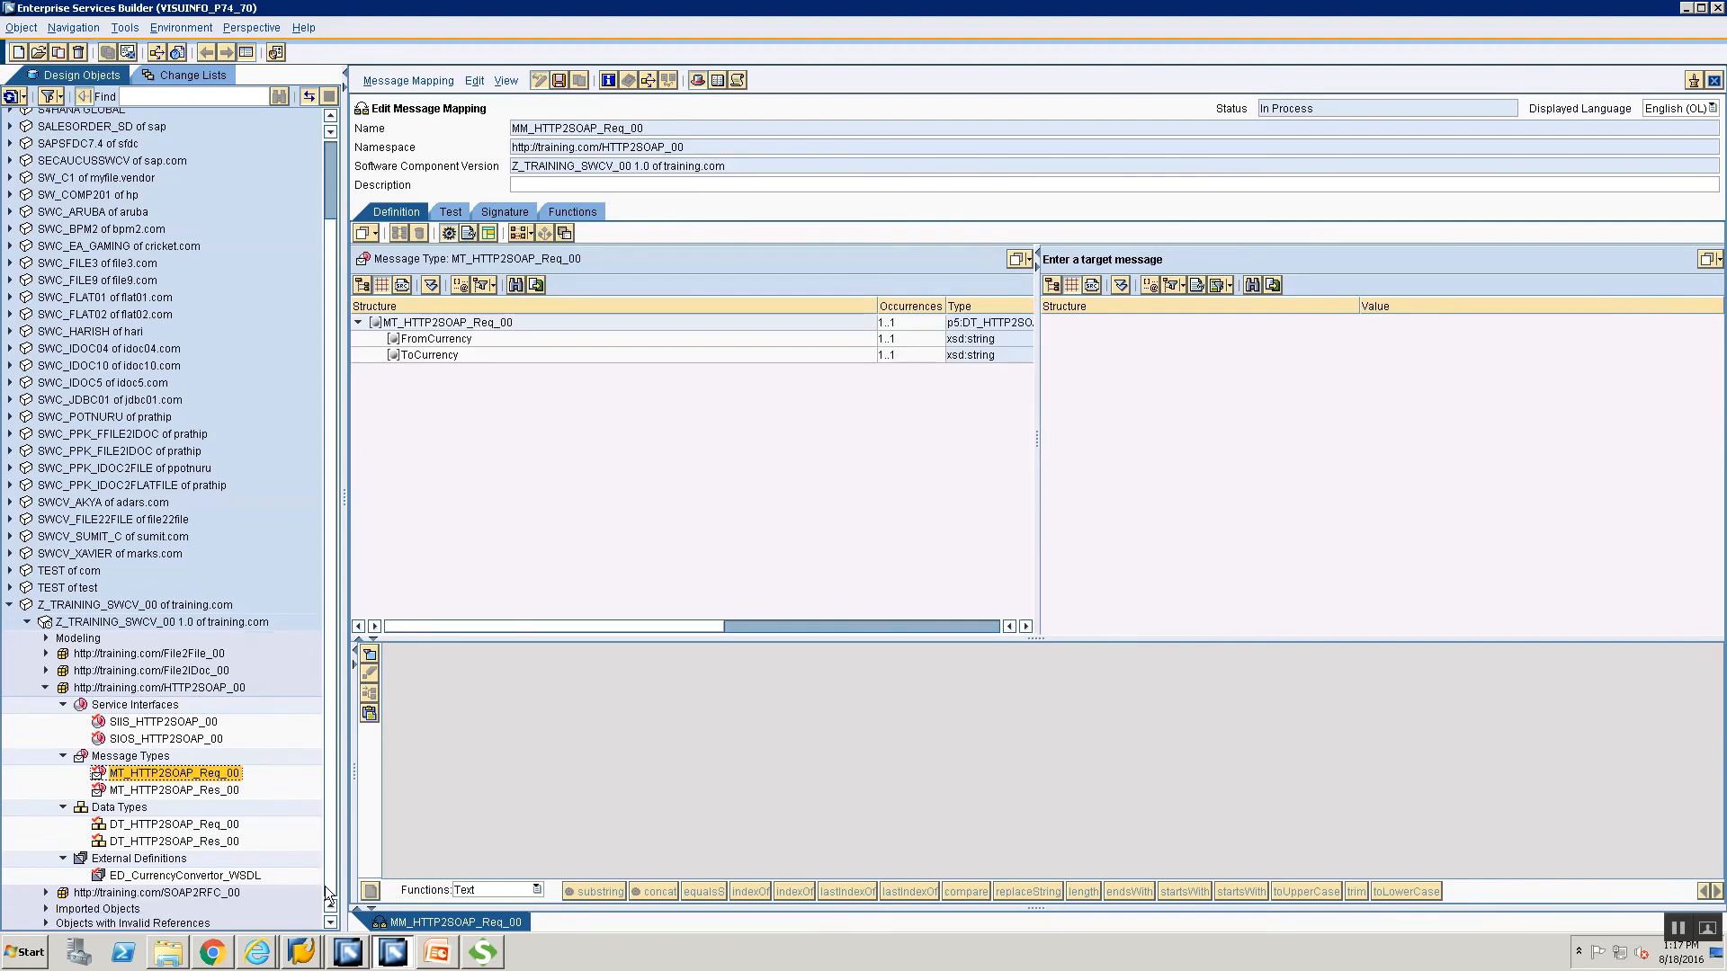
click(149, 876)
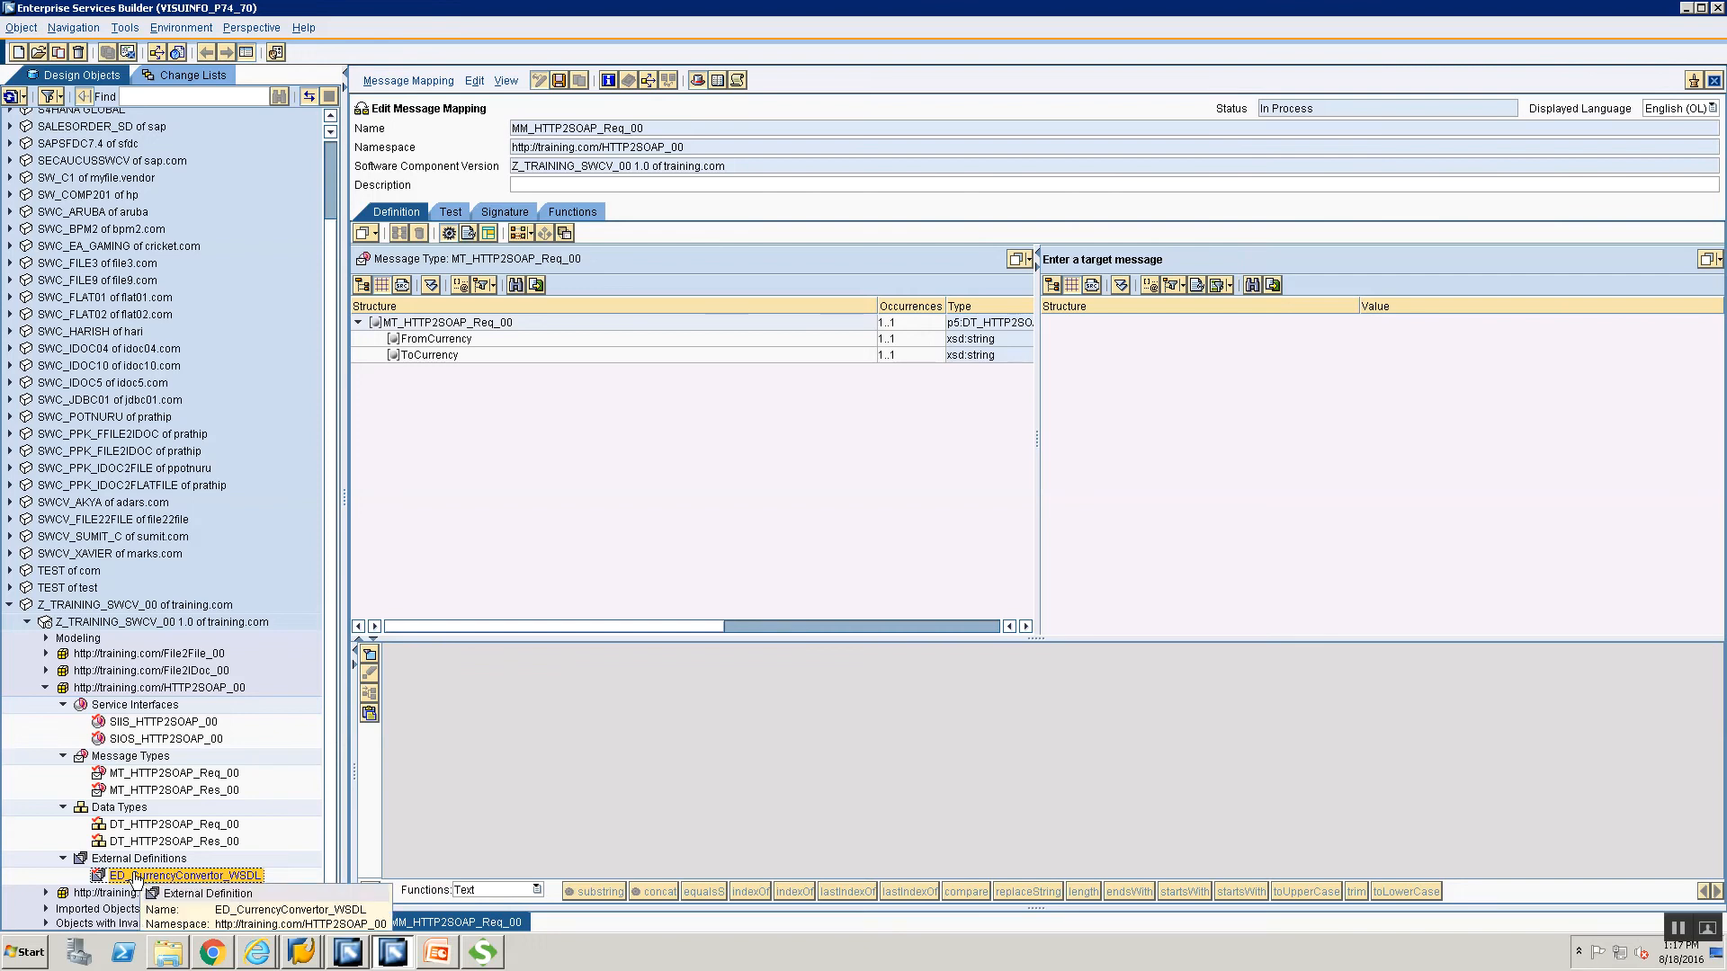
drag(135, 879, 211, 882)
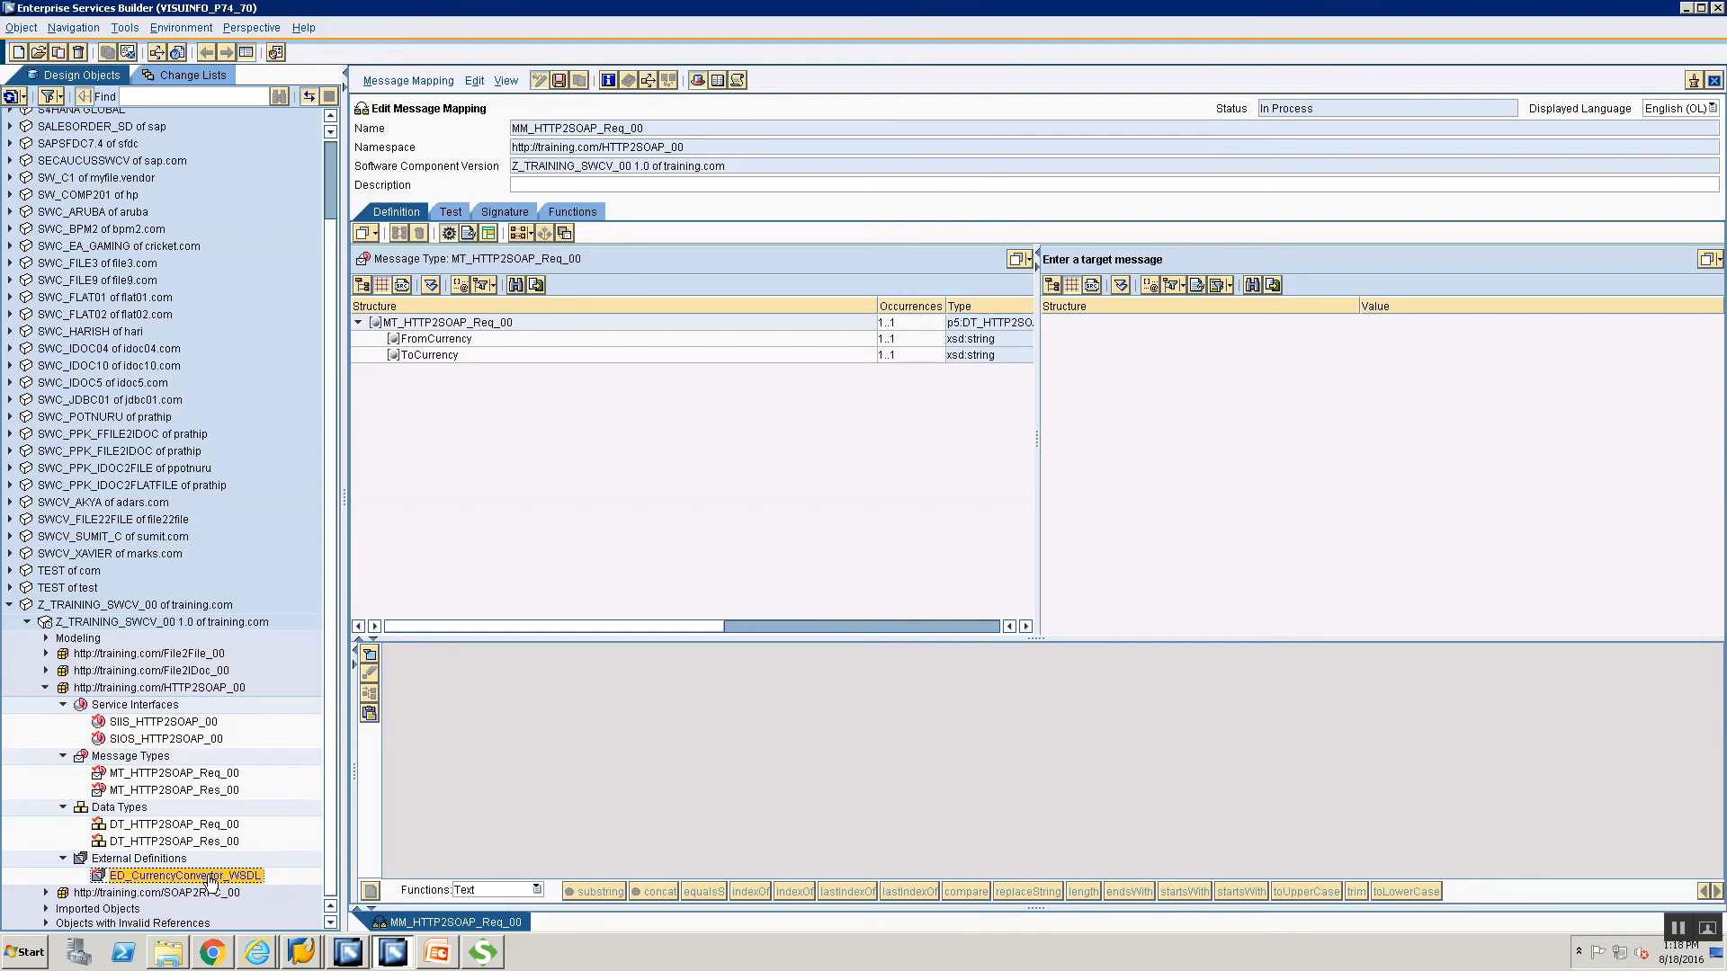
drag(1362, 266, 1364, 265)
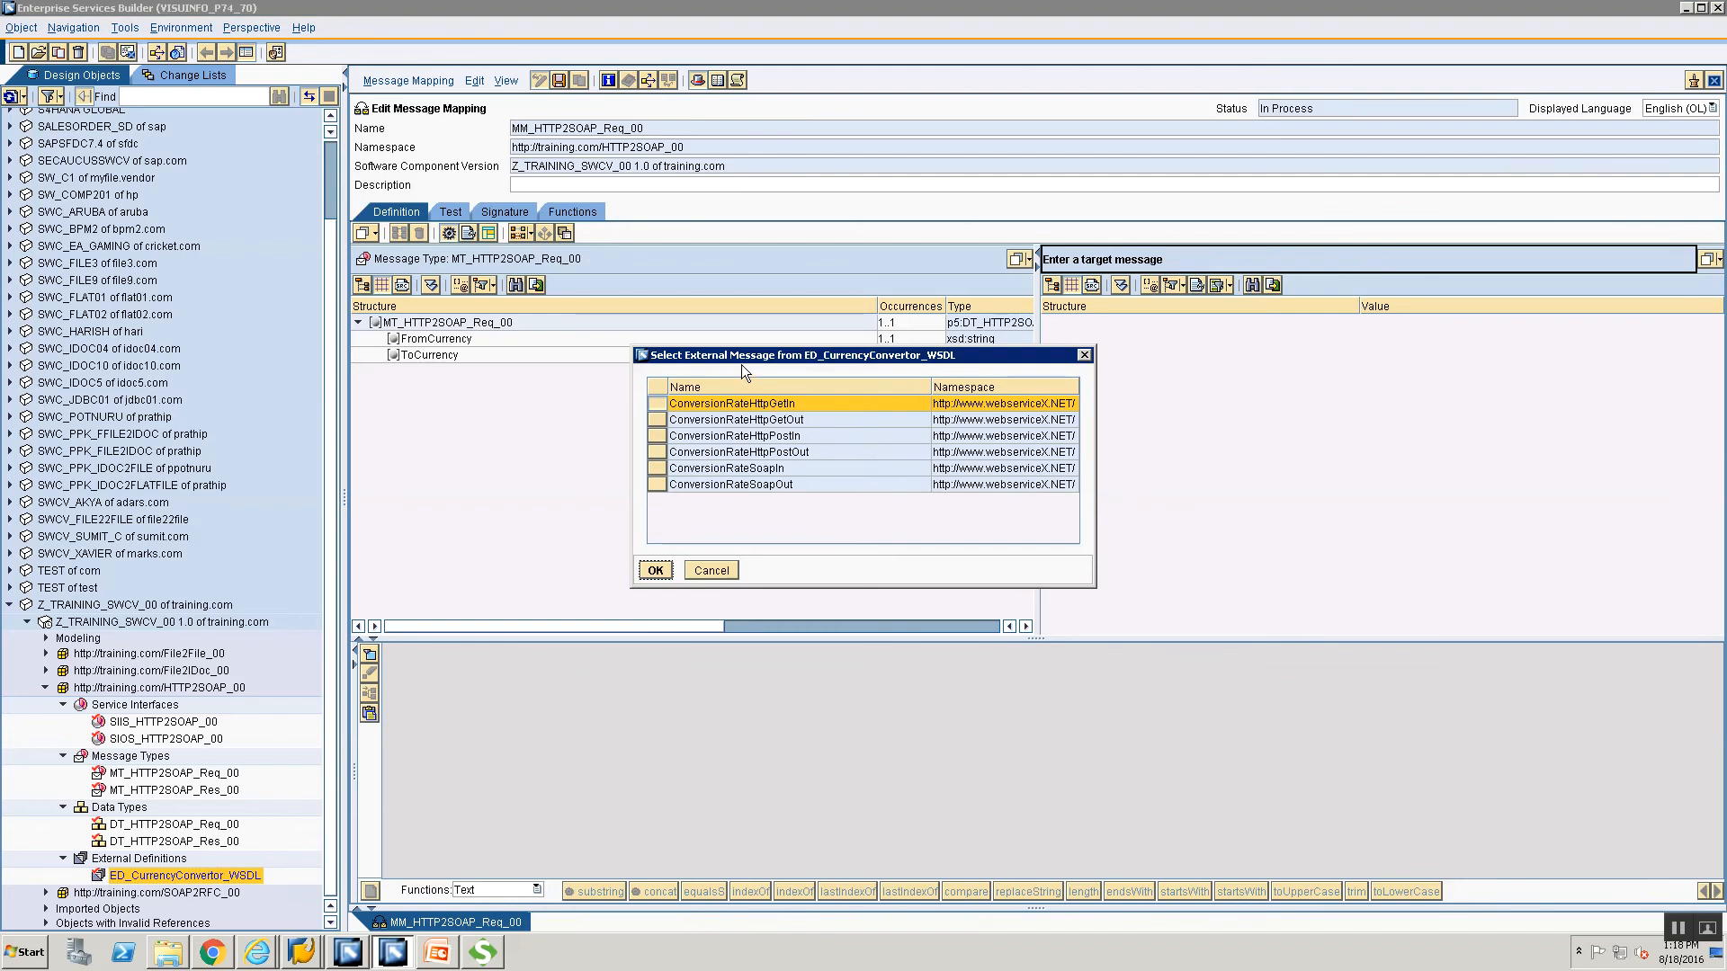
click(657, 471)
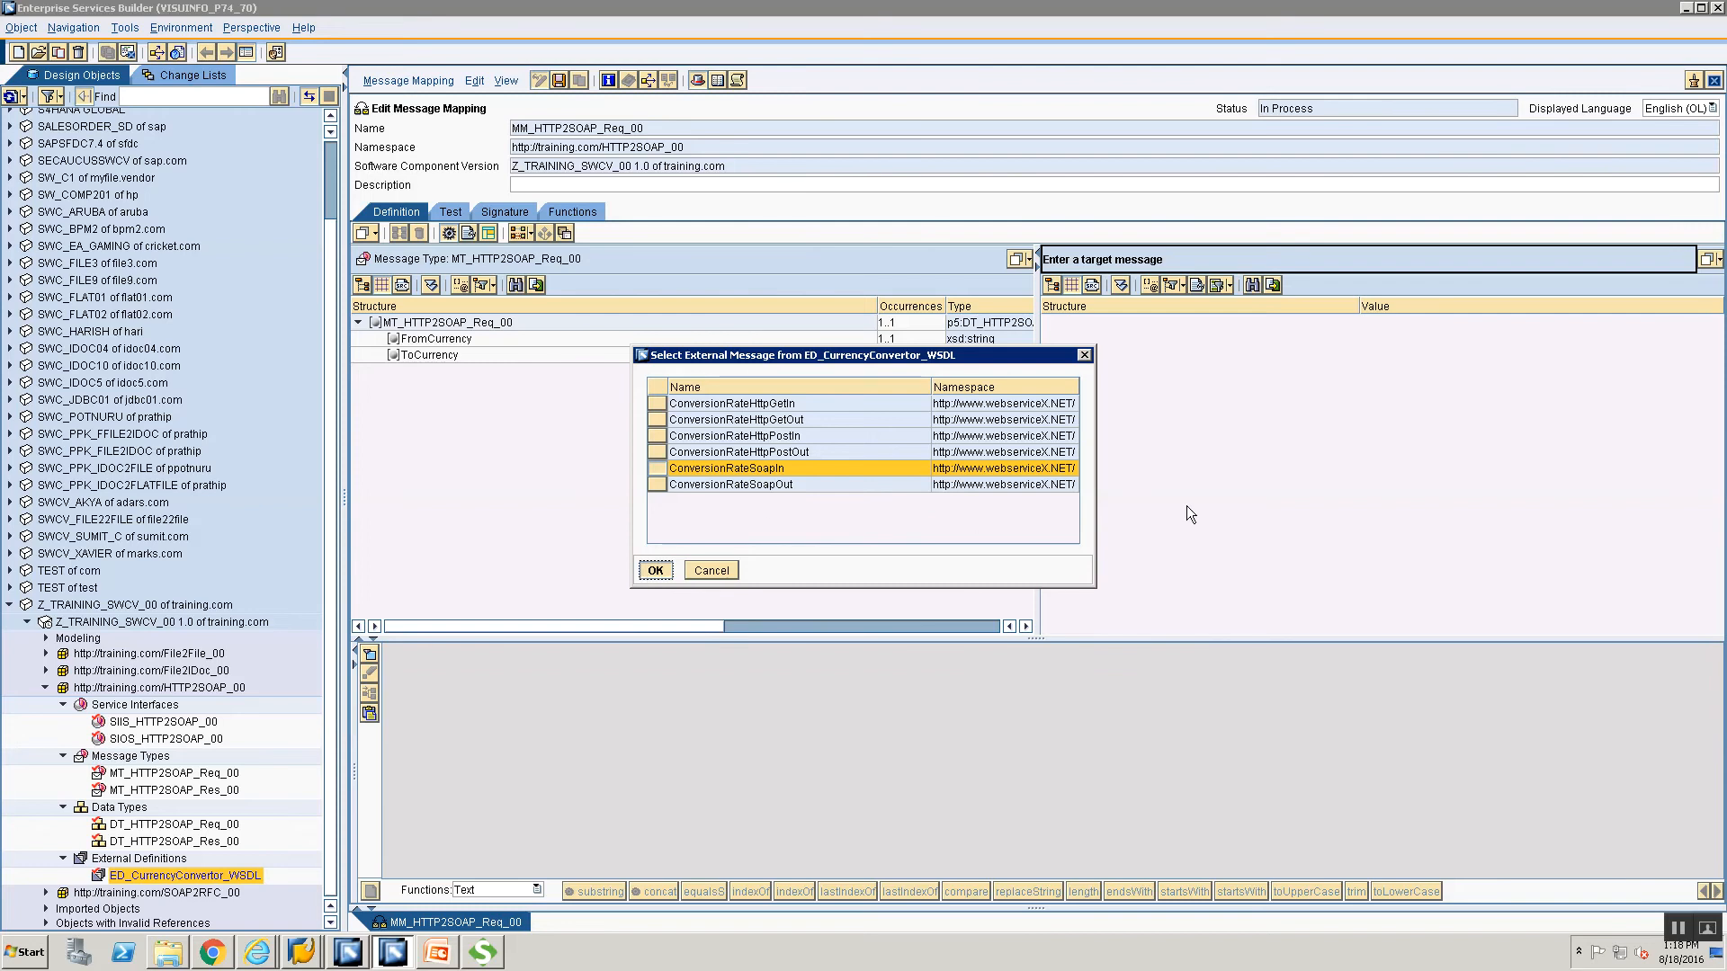
key(Return)
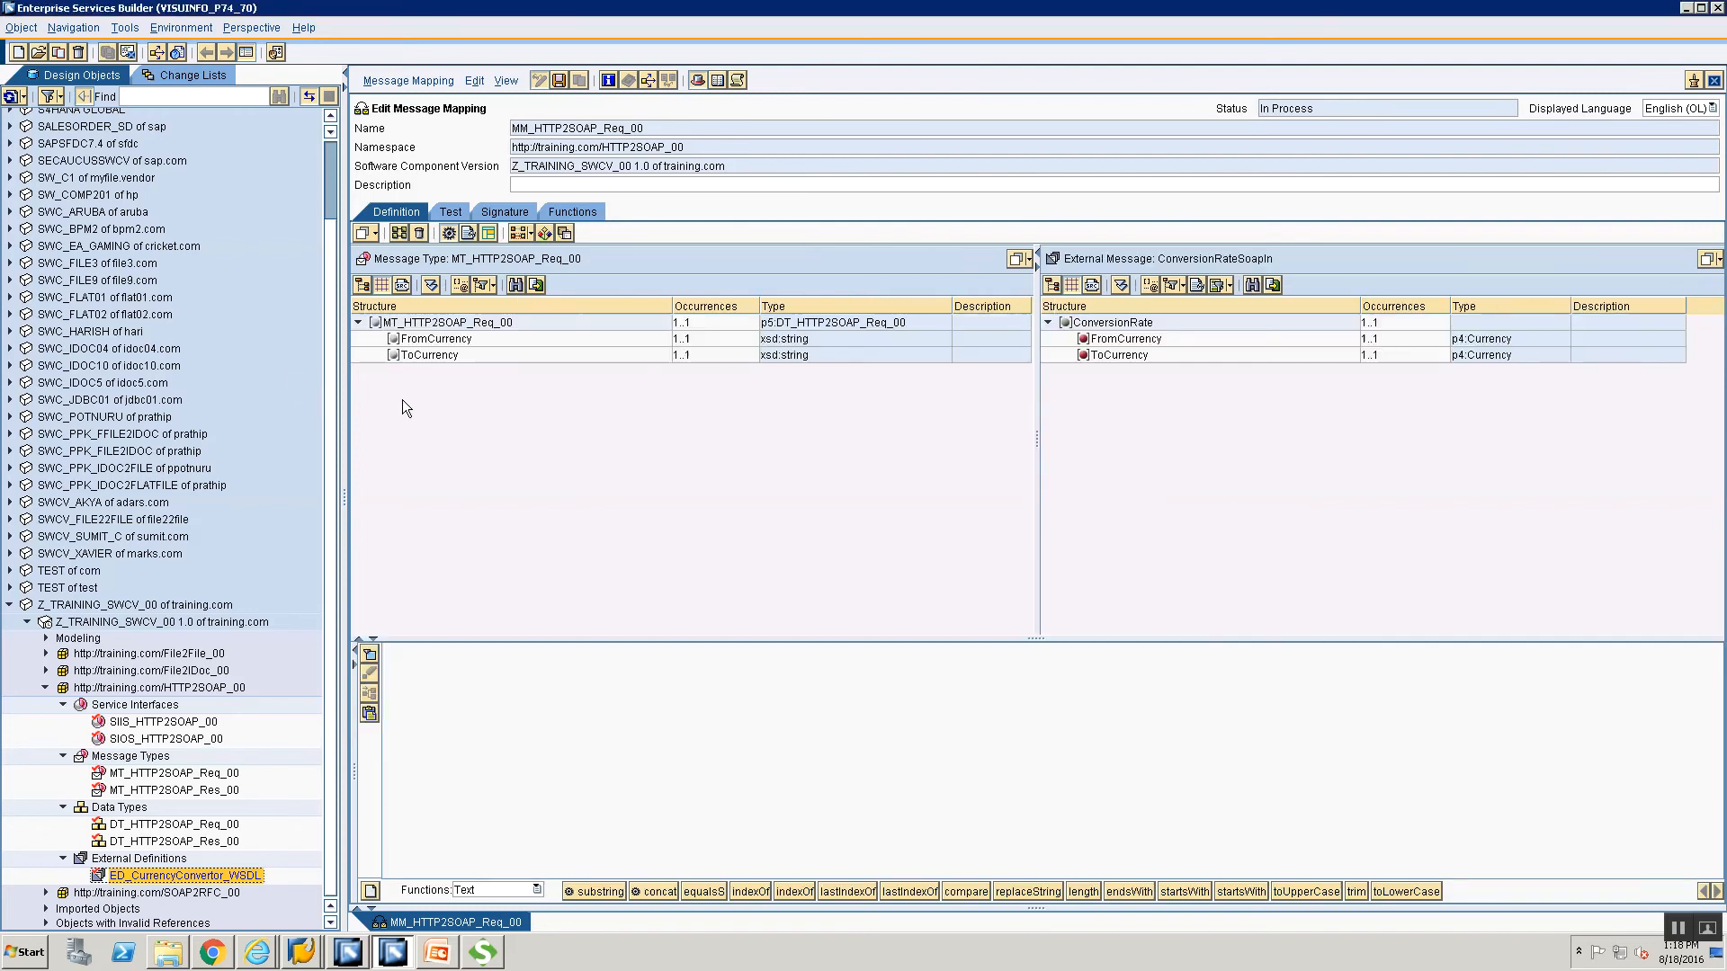
Connect source FromCurrency and ToCurrency to the same-named target fields and verify both mappings.
click(415, 341)
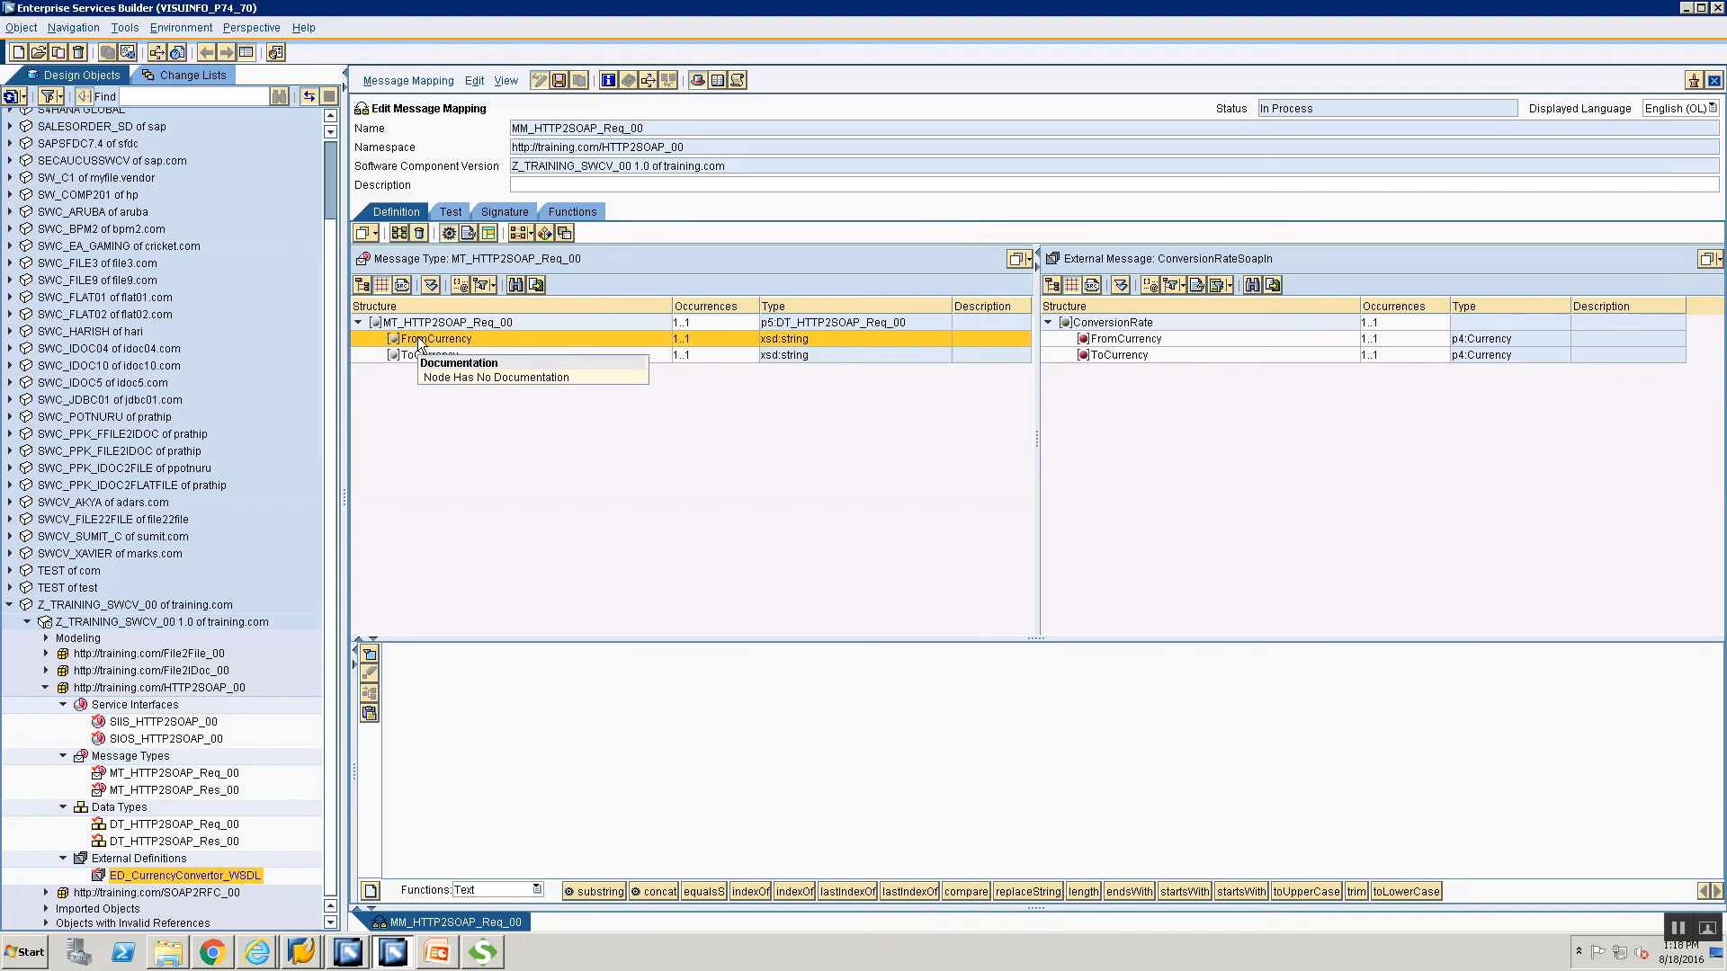
drag(416, 343, 1089, 339)
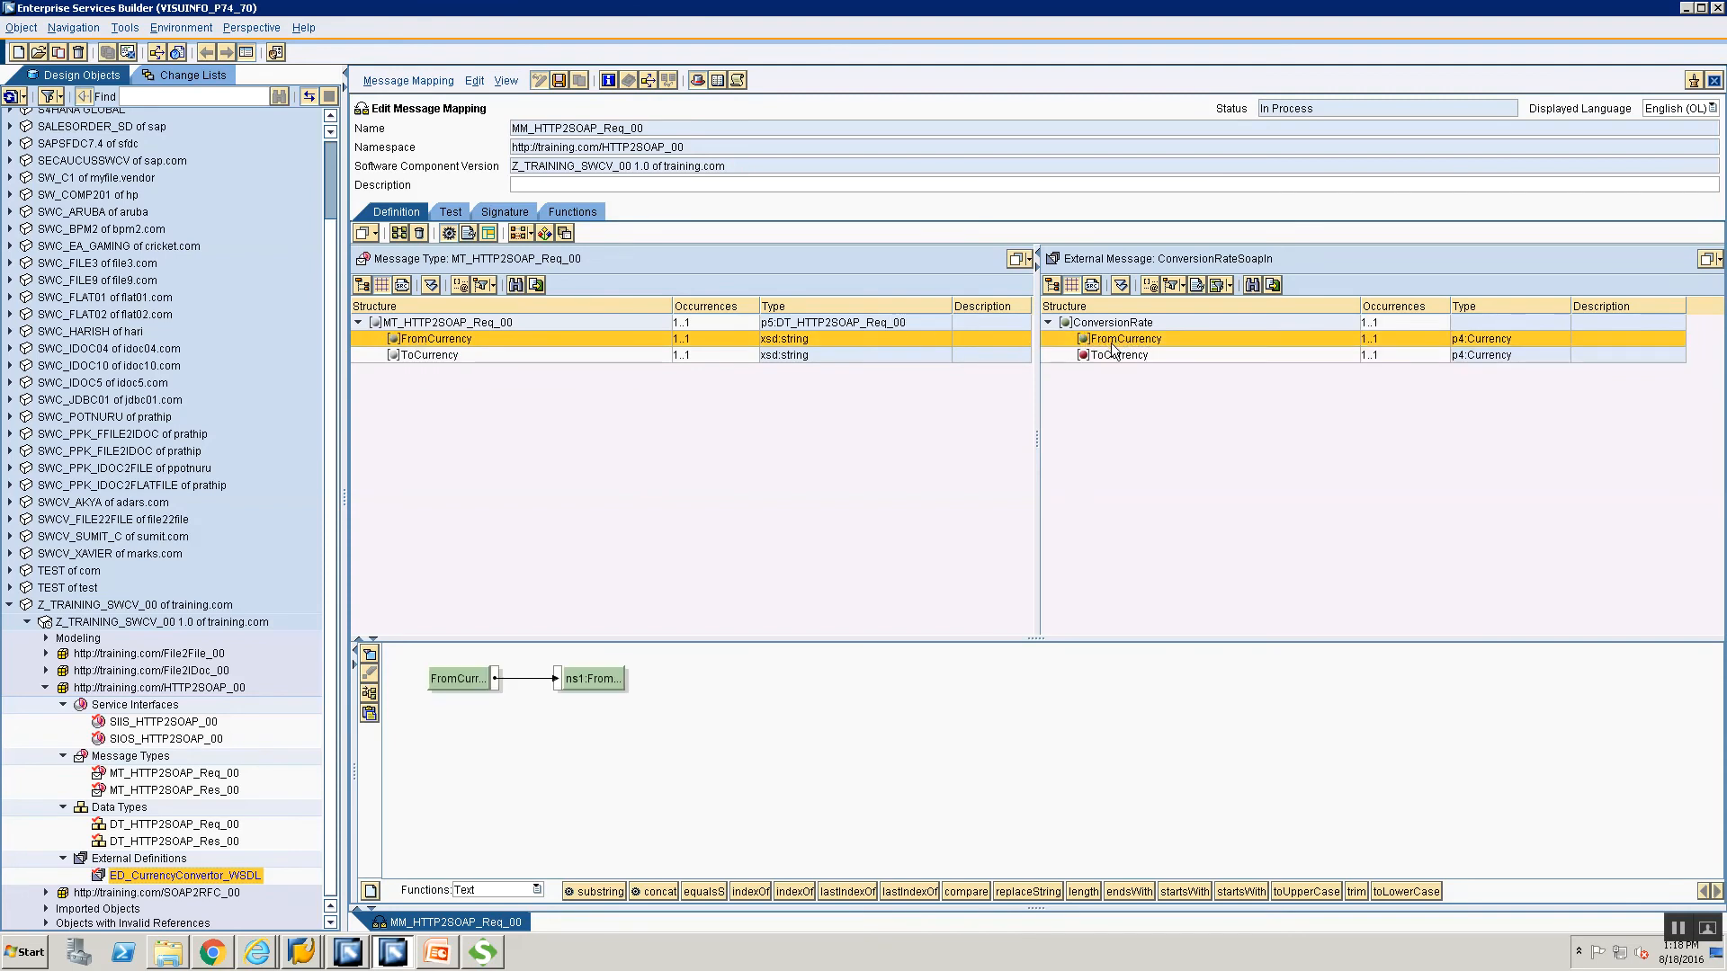
click(423, 355)
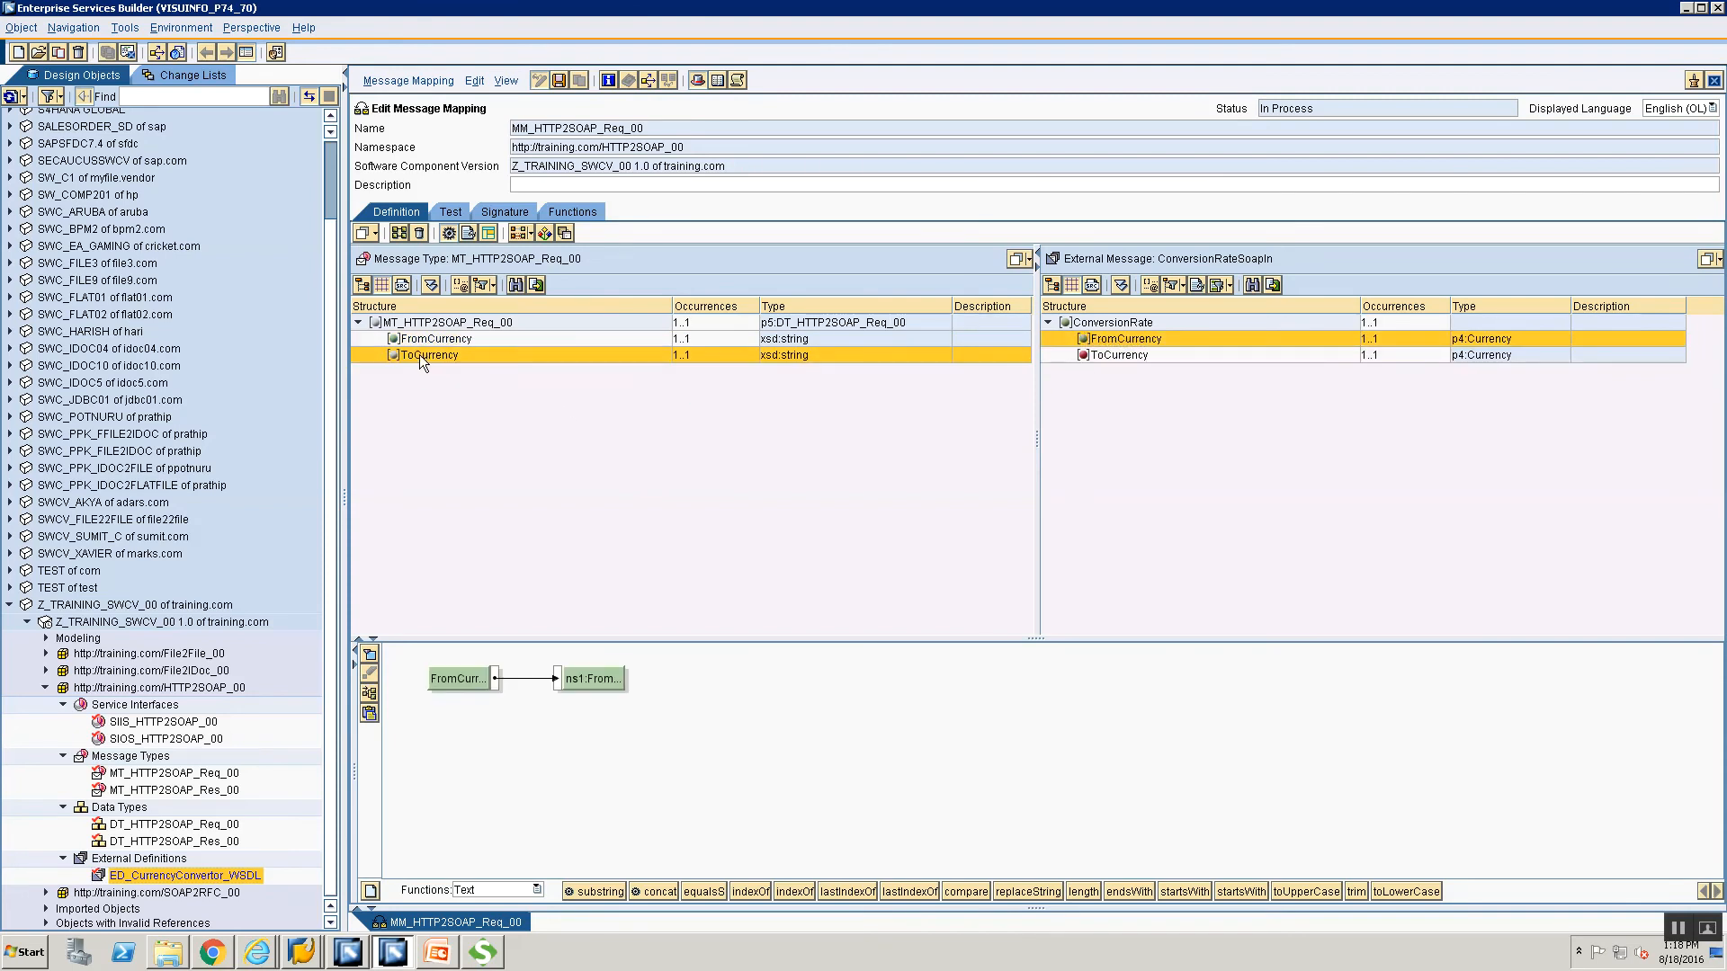
drag(493, 355, 1095, 354)
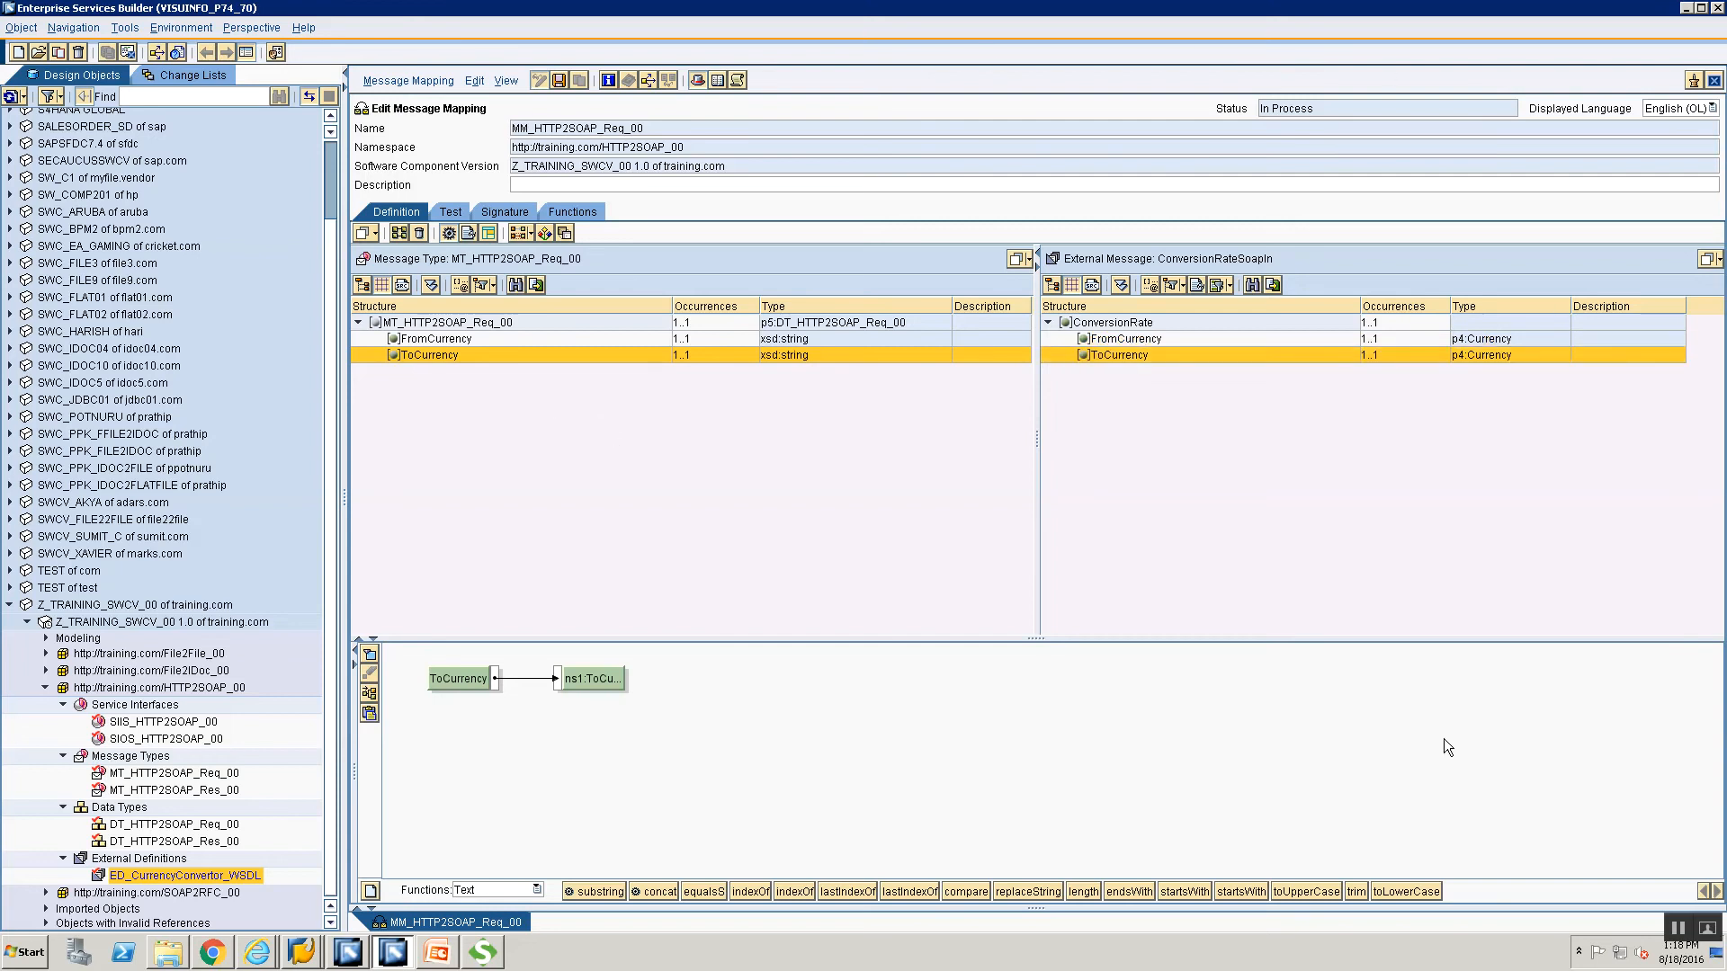
click(1130, 339)
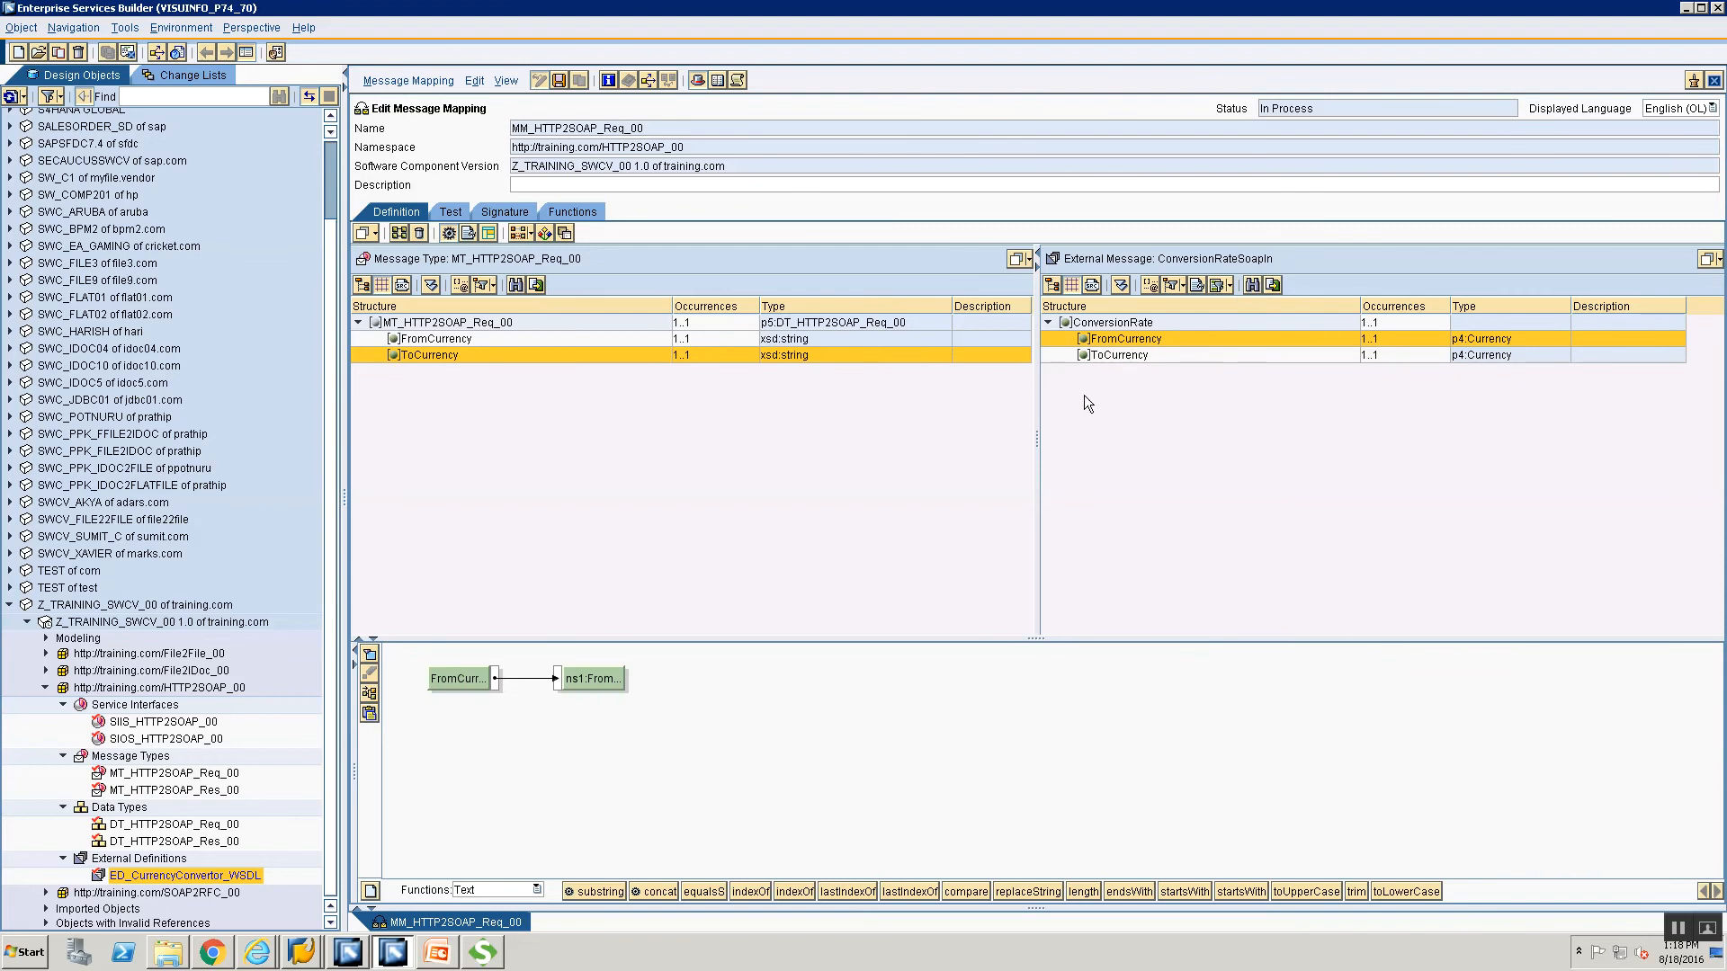
click(1119, 355)
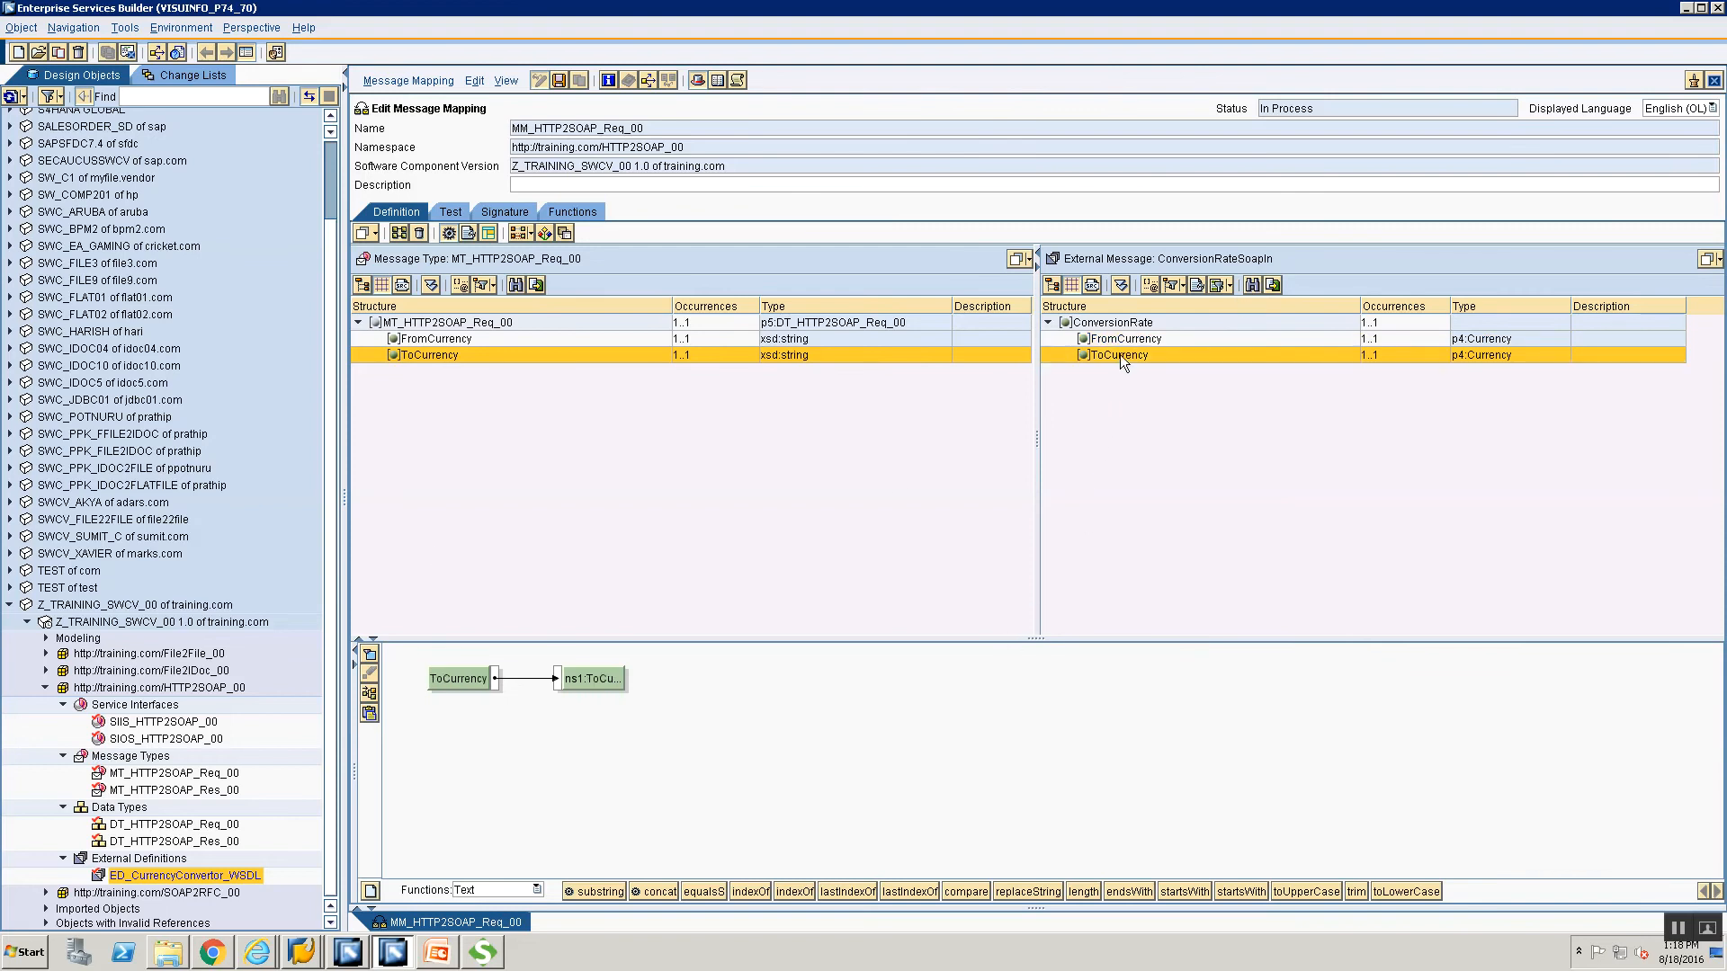
click(665, 527)
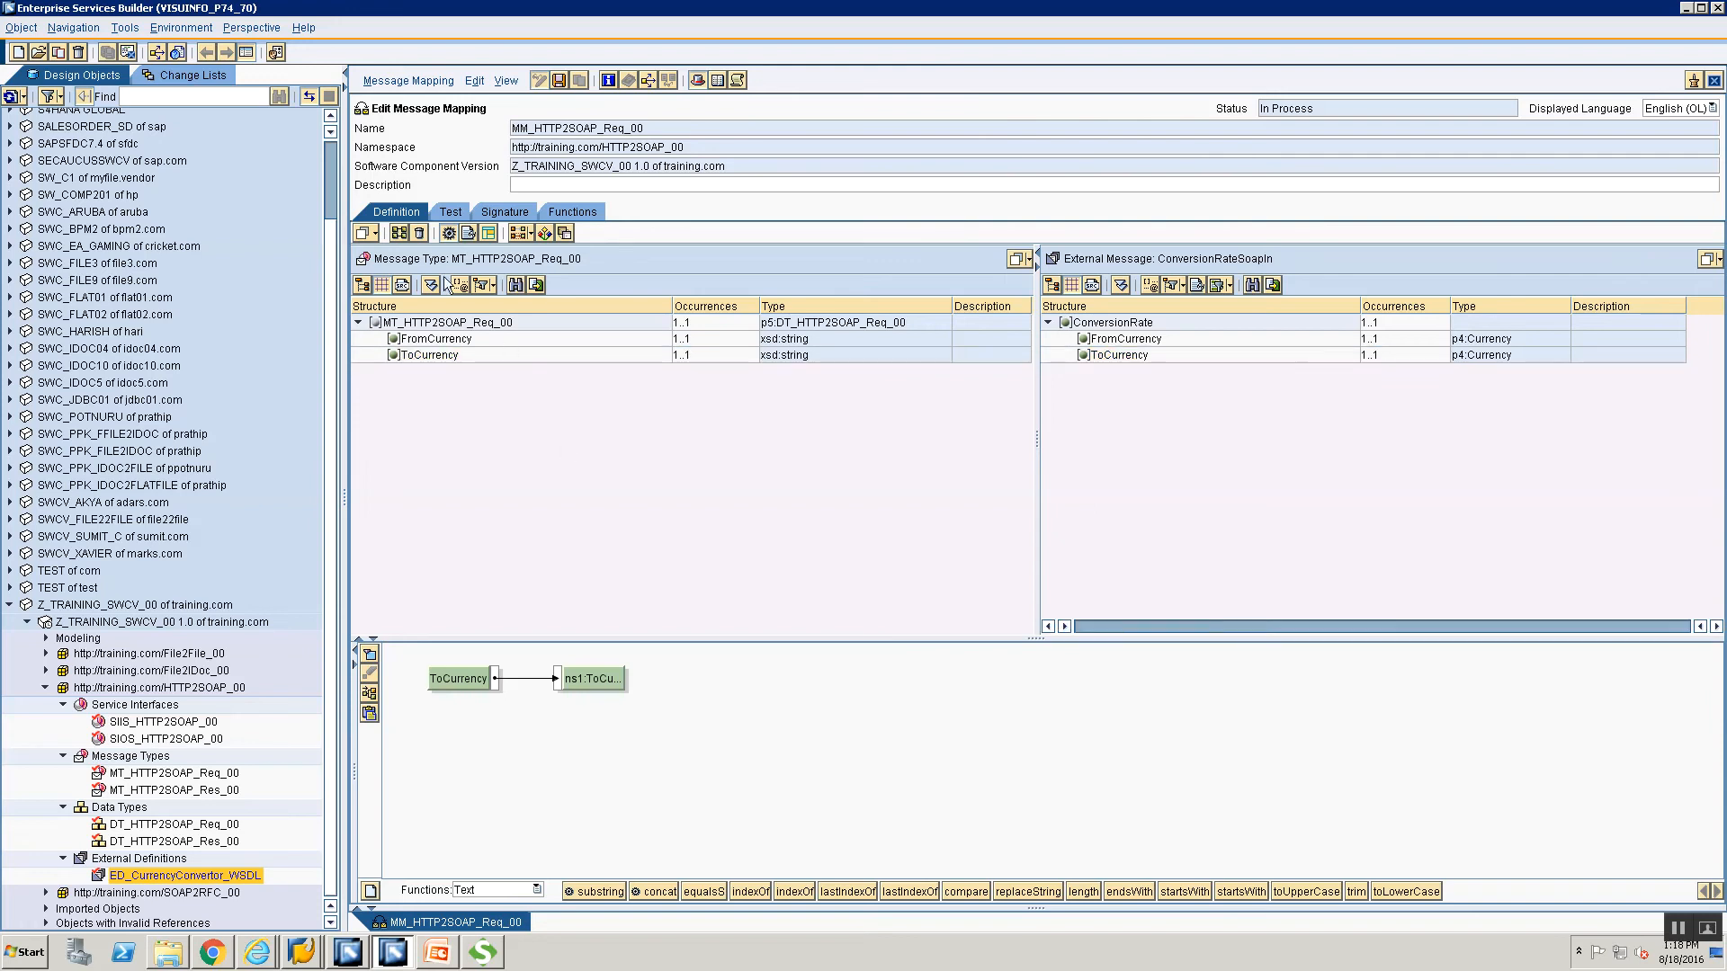
click(449, 212)
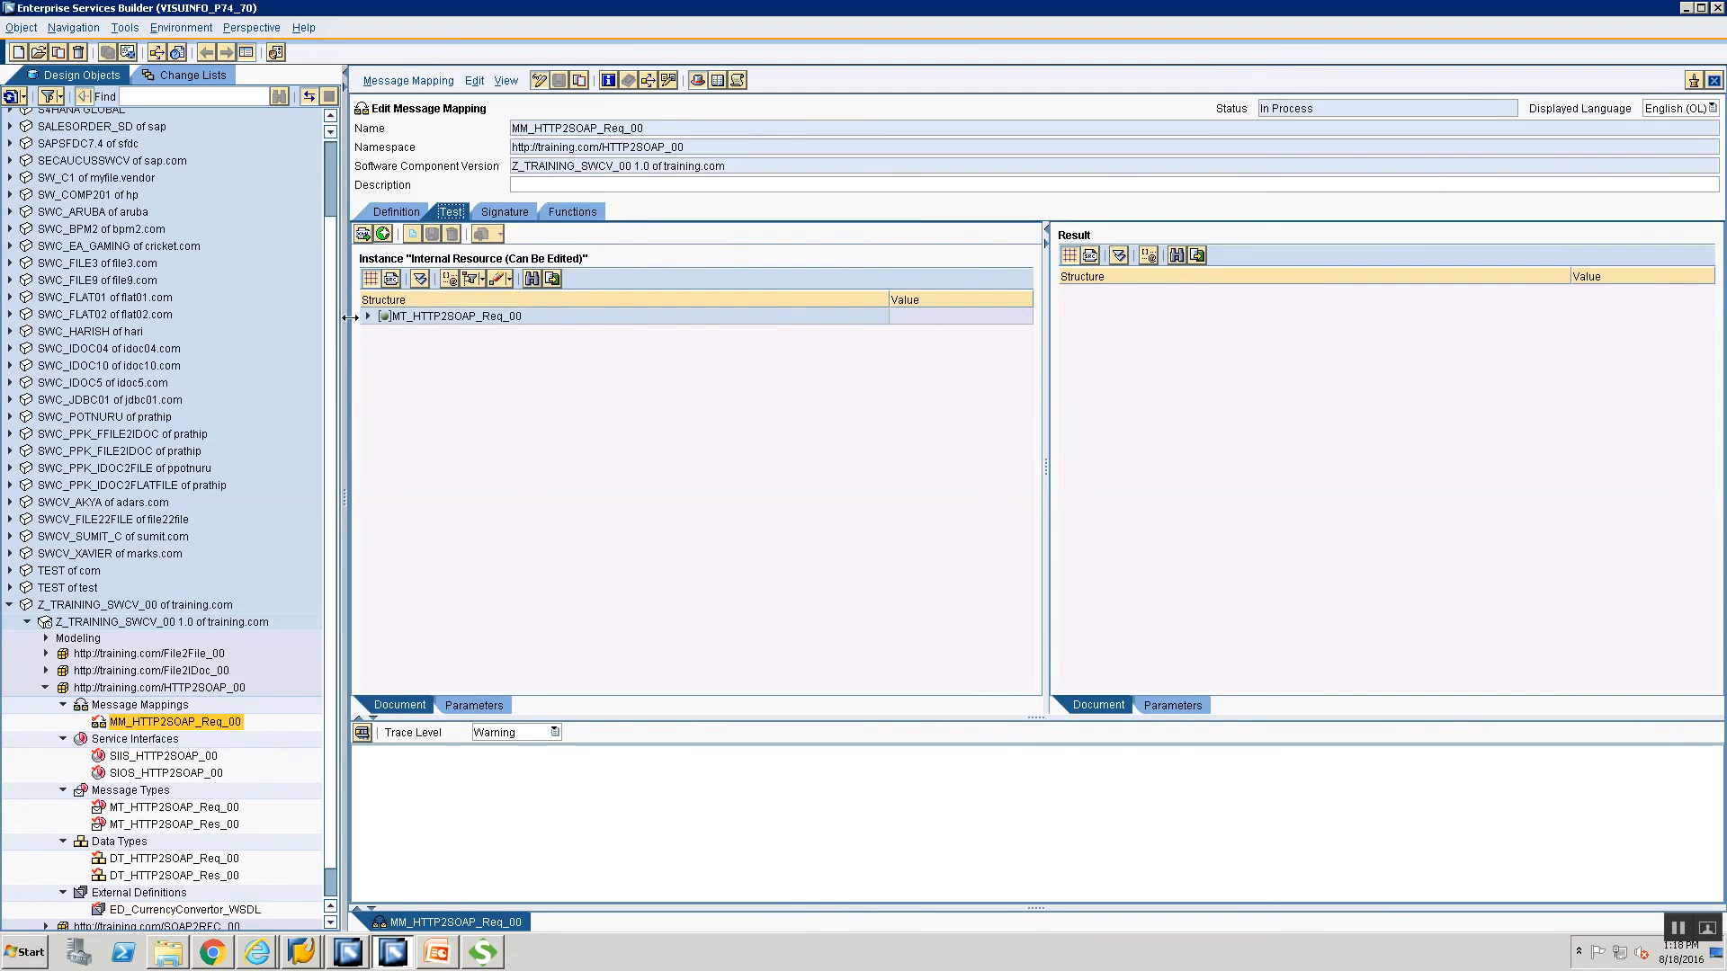
Run the mapping test with FromCurrency USD and ToCurrency INR.
click(367, 317)
click(899, 333)
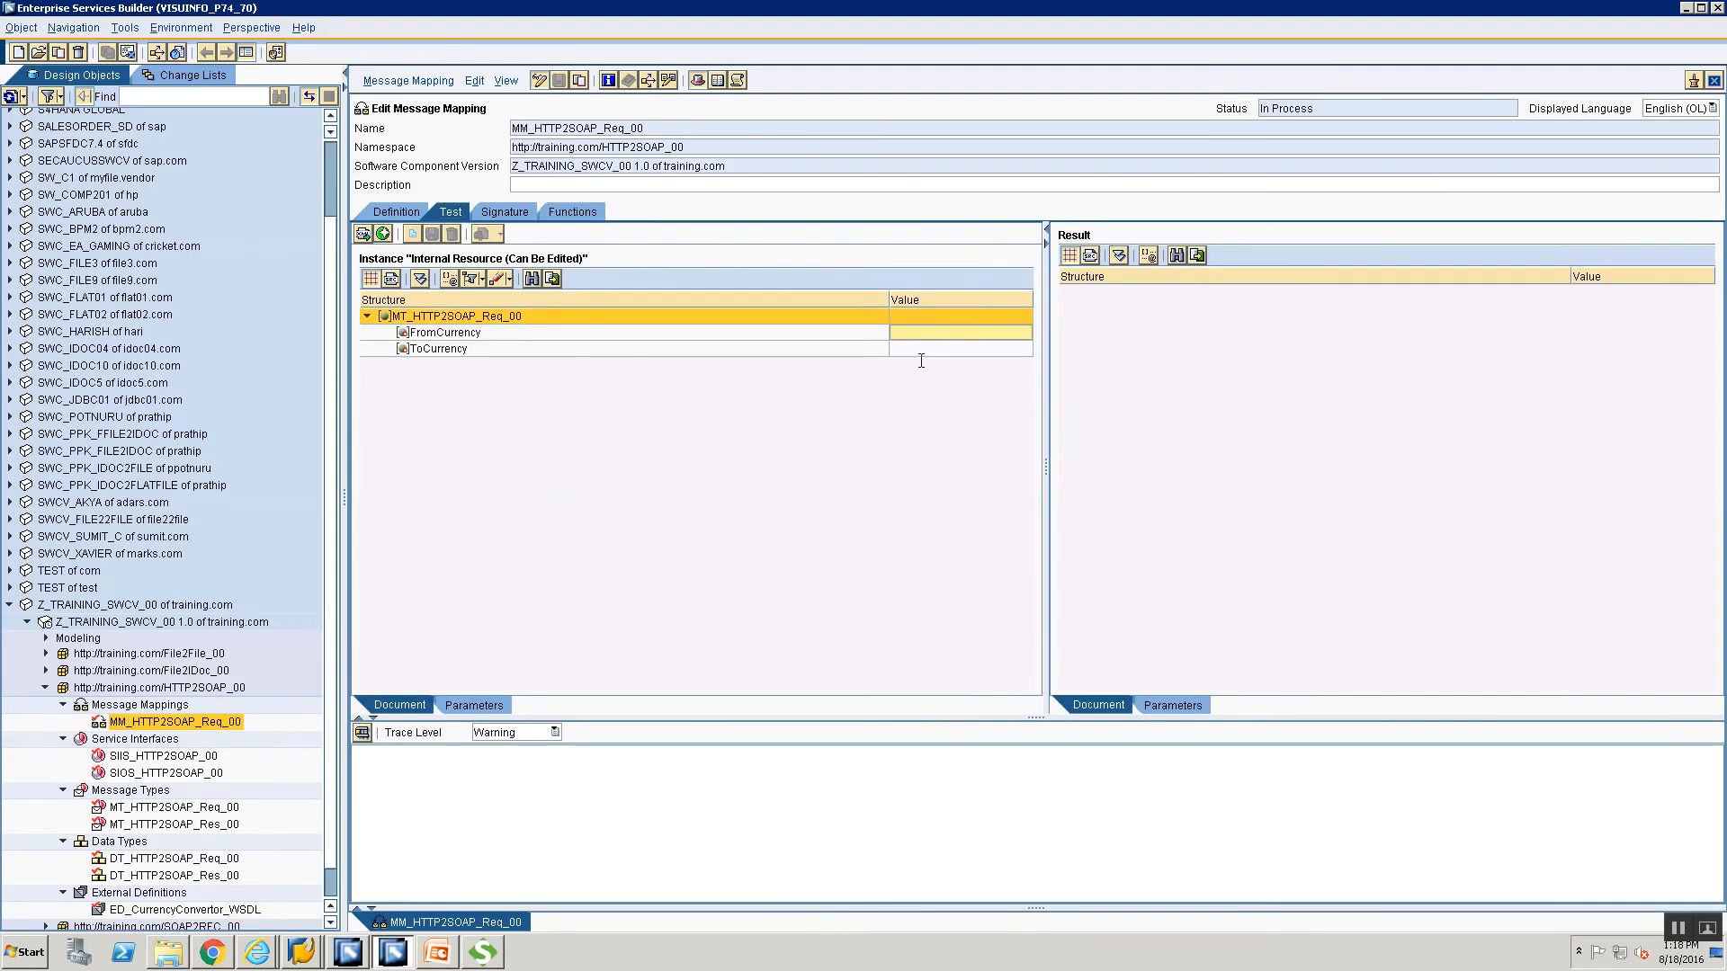
text(USD)
click(917, 351)
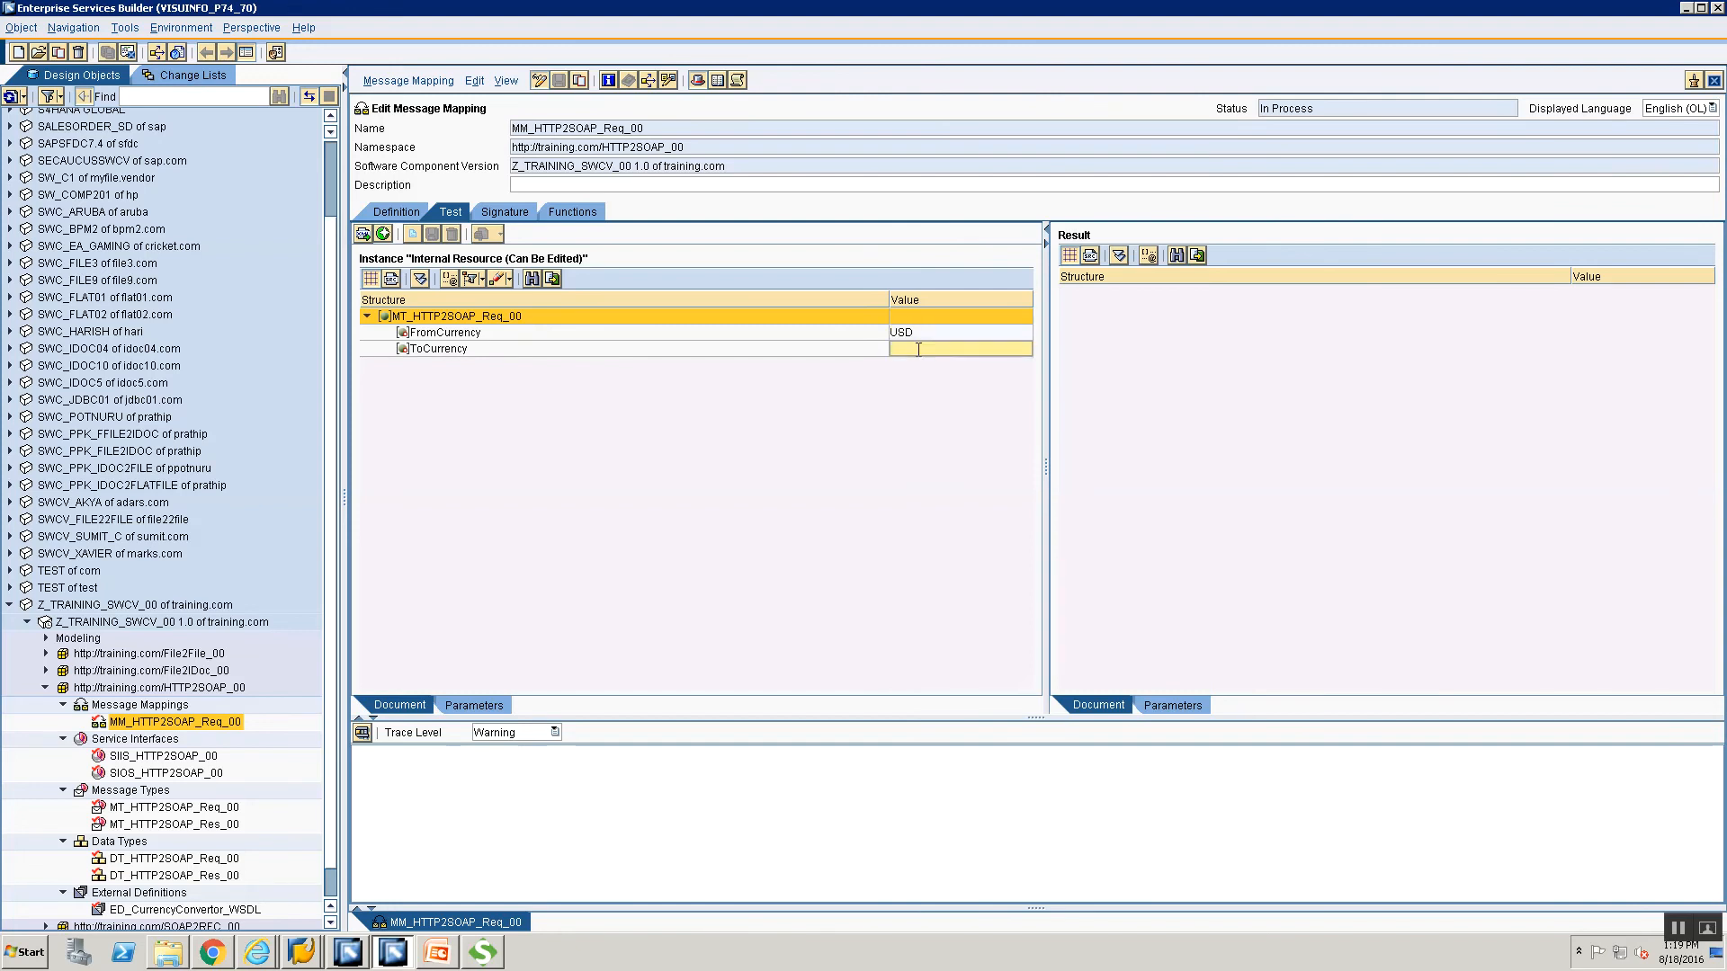
text(INR)
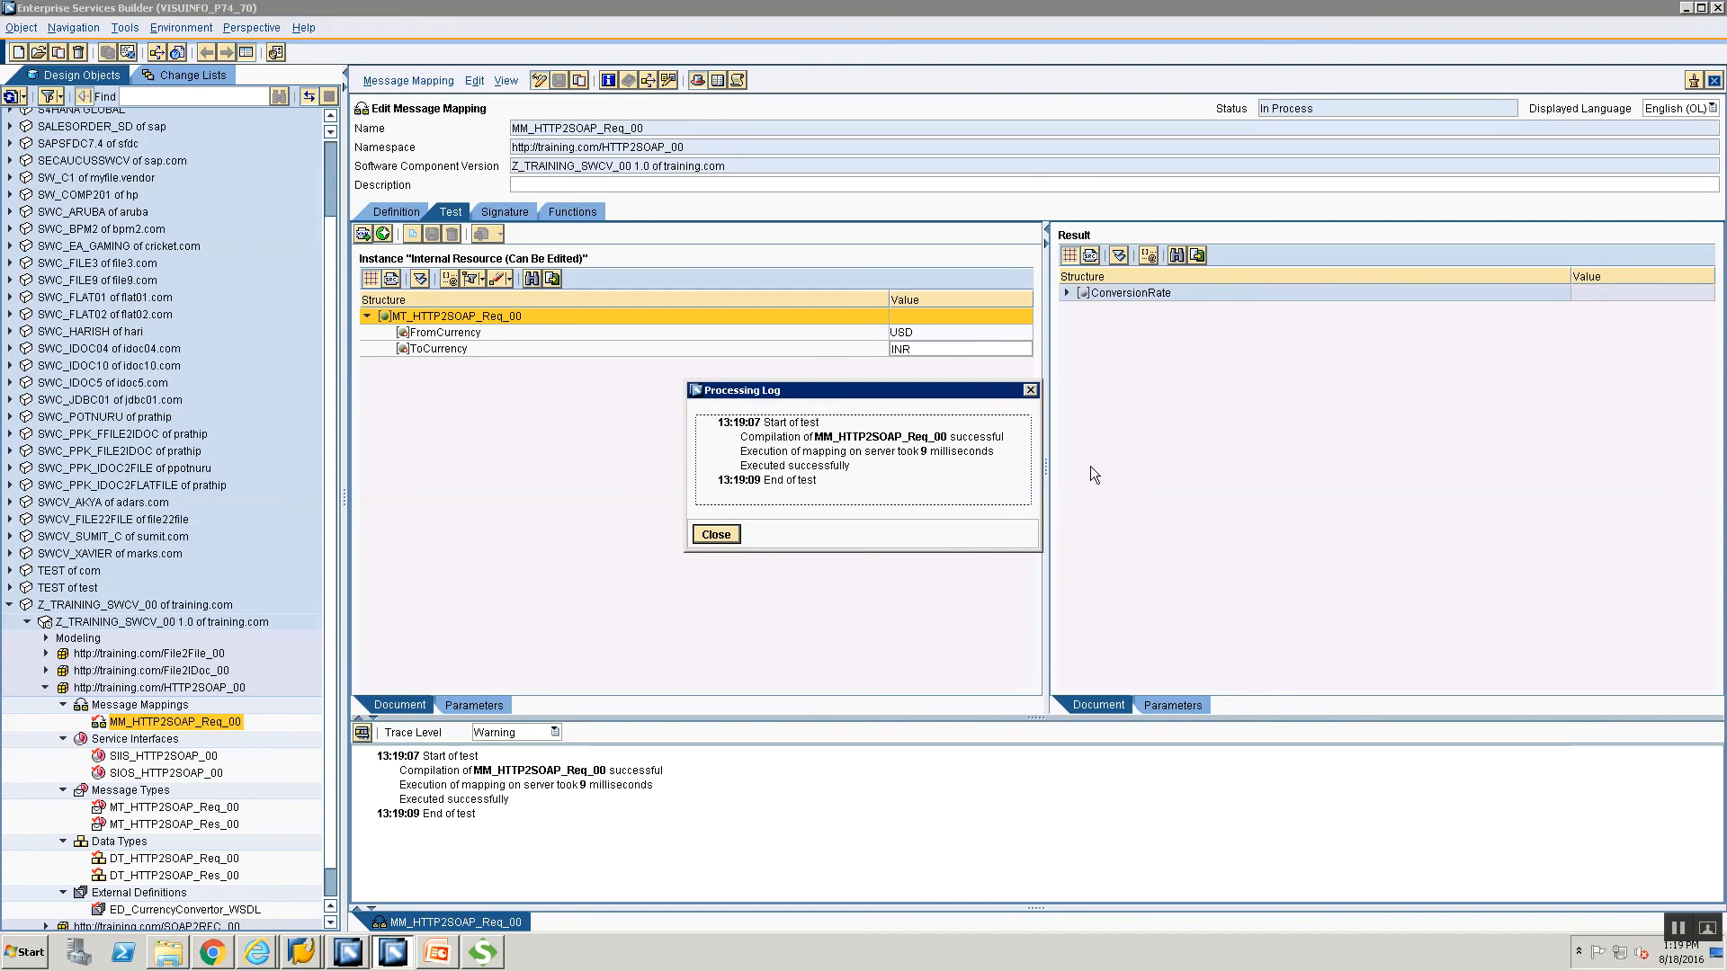
click(717, 535)
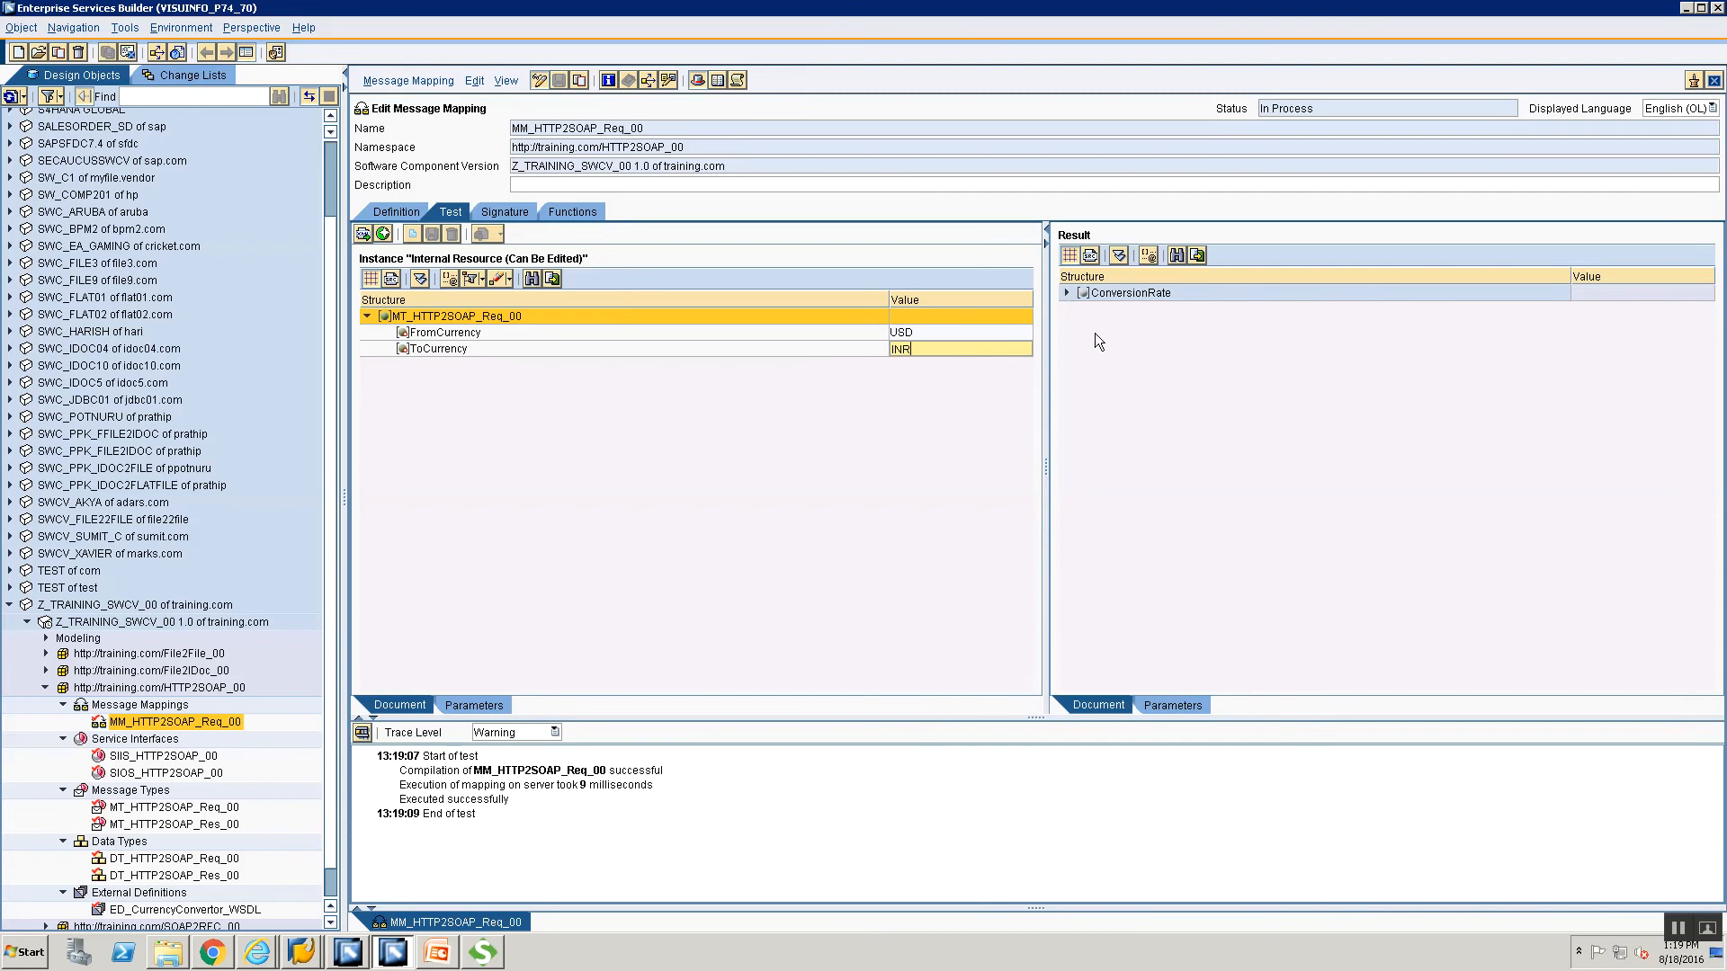
Inspect the ConversionRate result and select the whole test XML instance.
click(1066, 292)
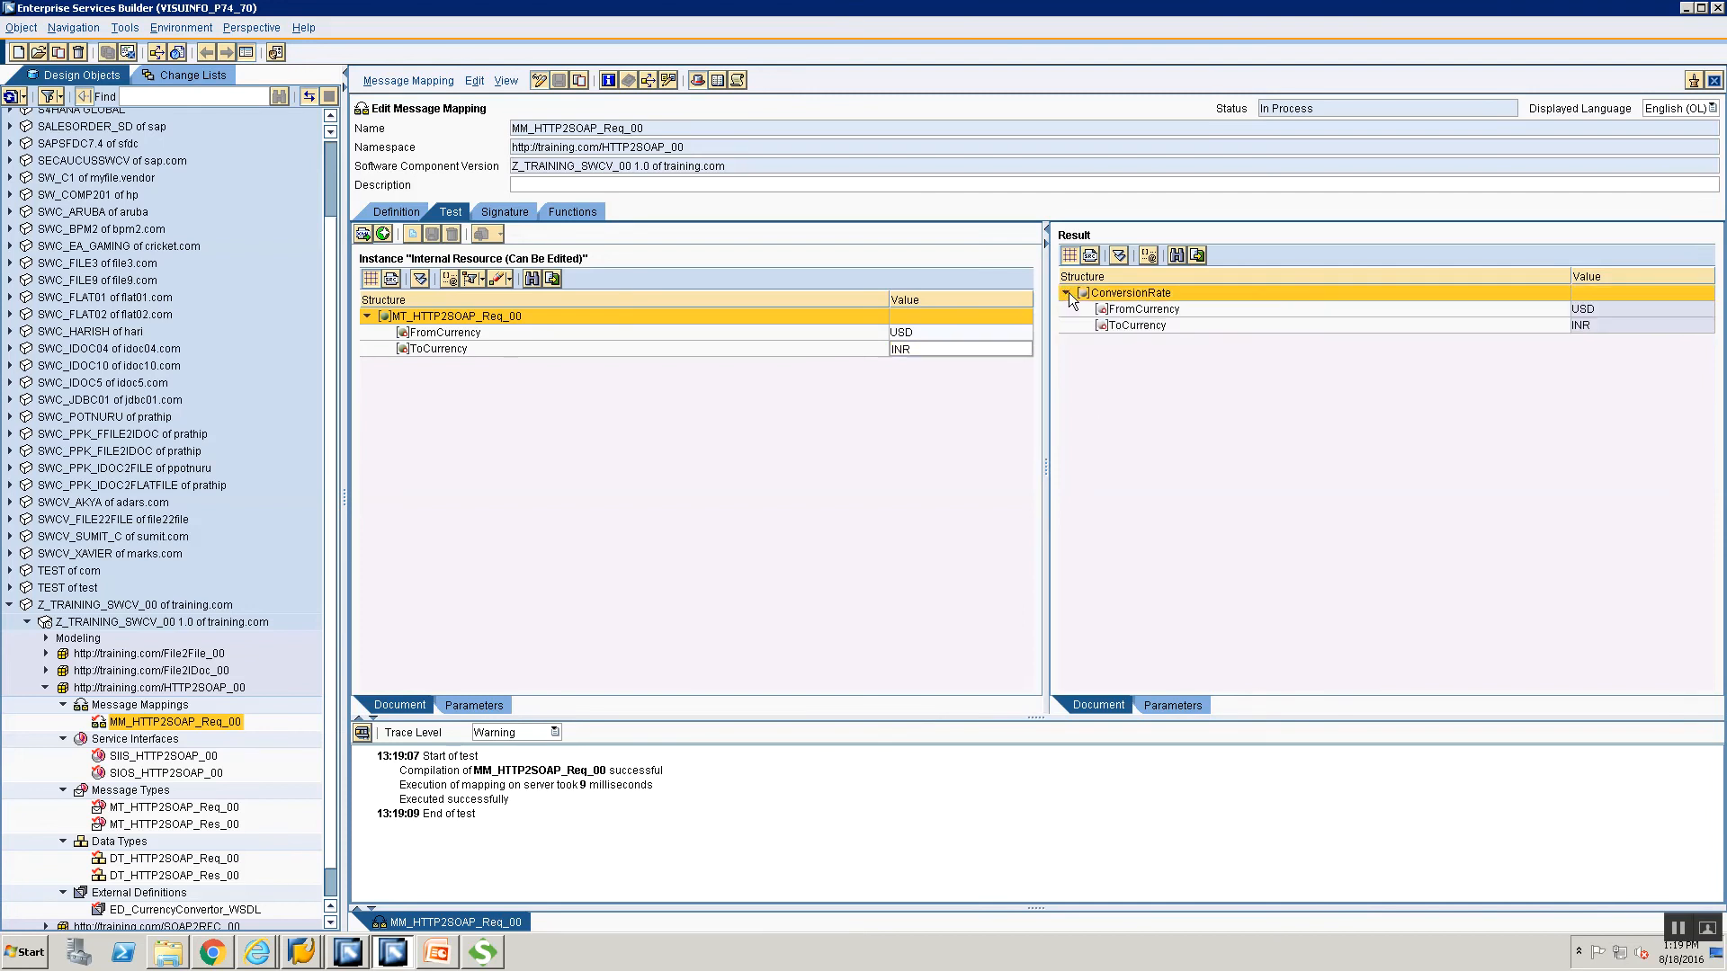
click(1067, 292)
click(1067, 293)
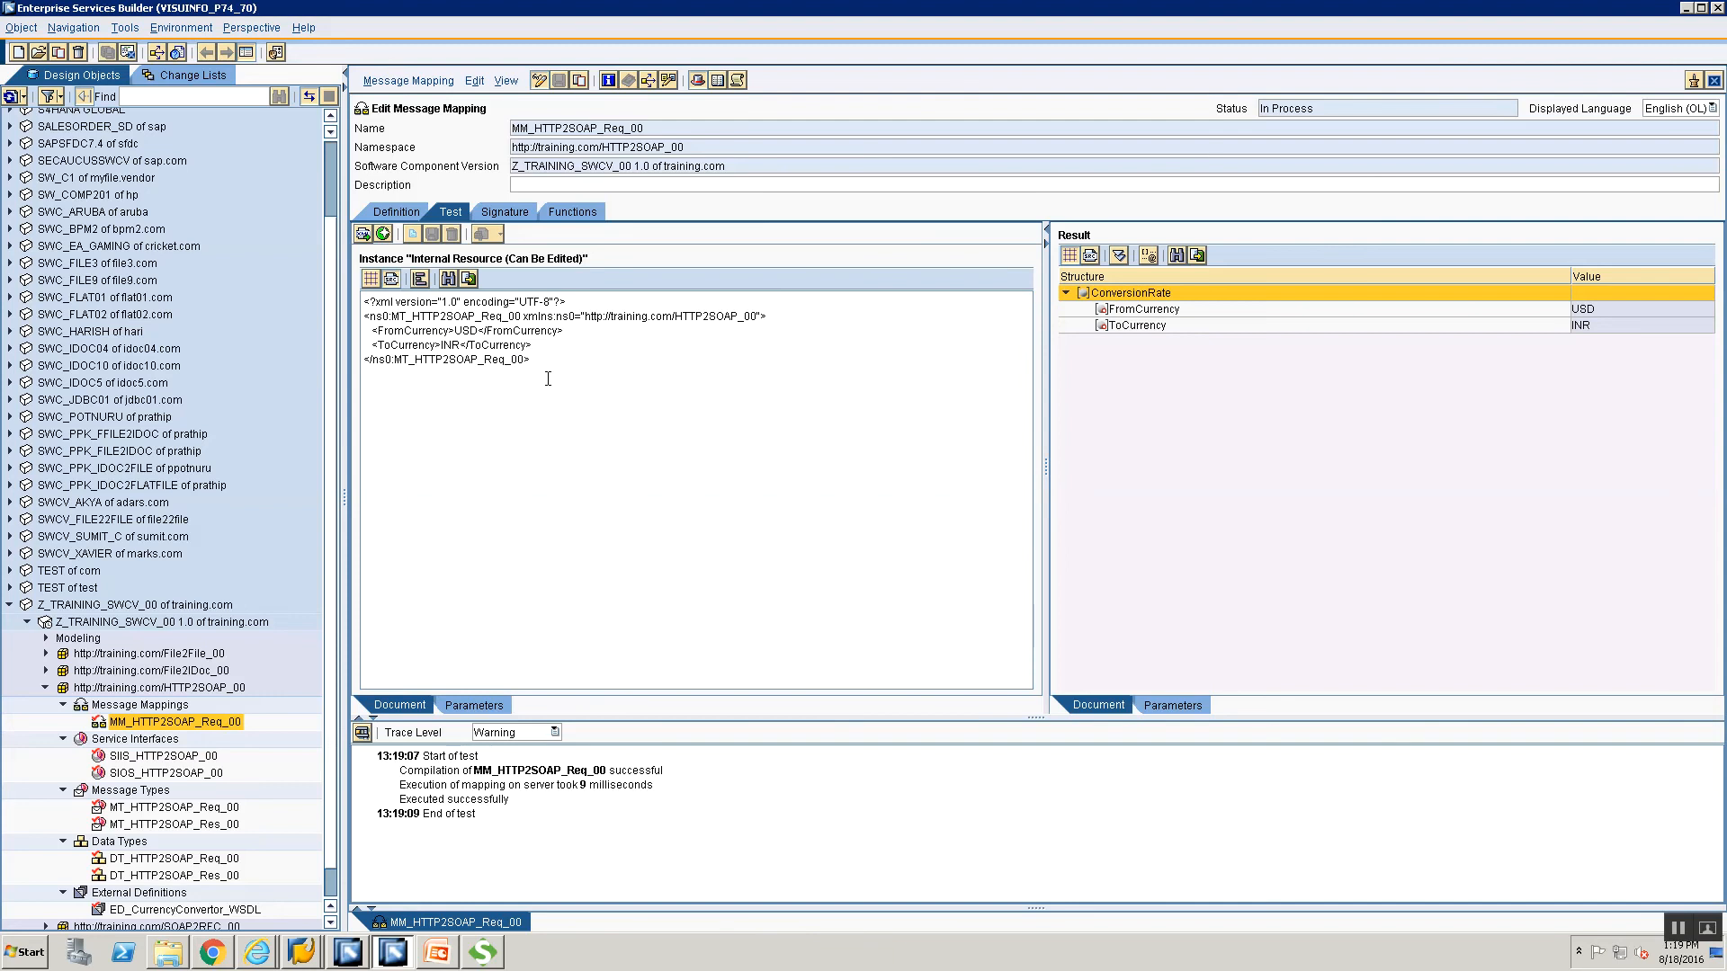
key(ctrl+a)
key(ctrl+c)
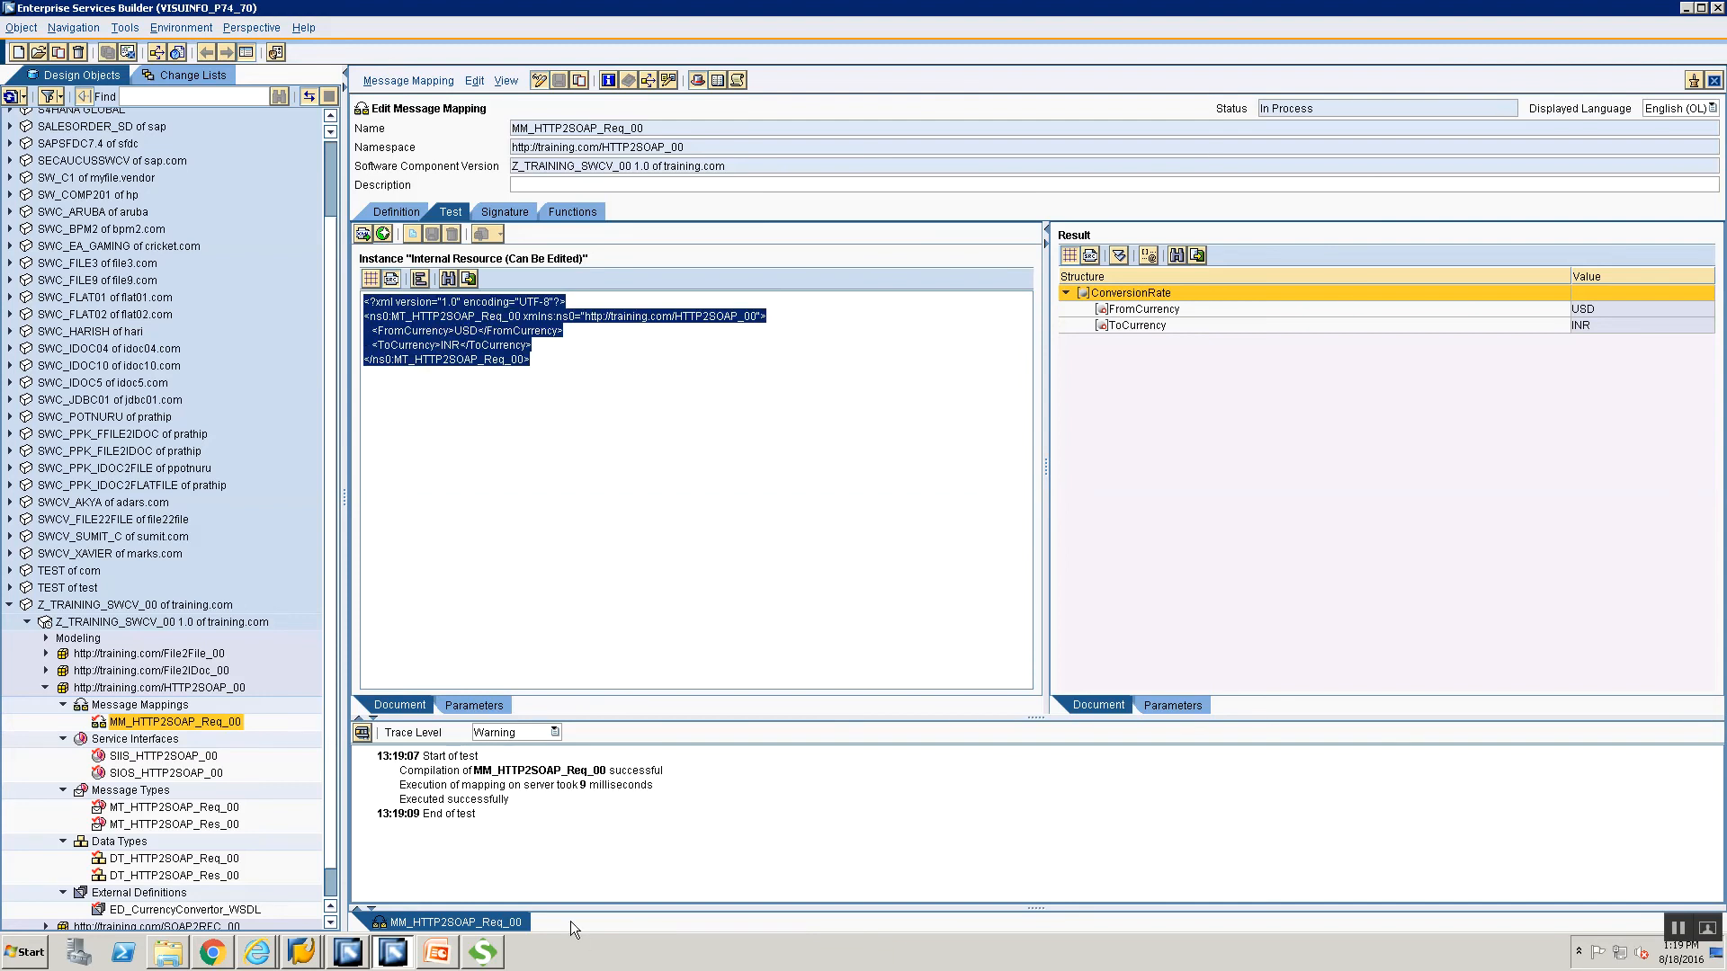
Start Notepad and paste the copied request test XML.
key(super+r)
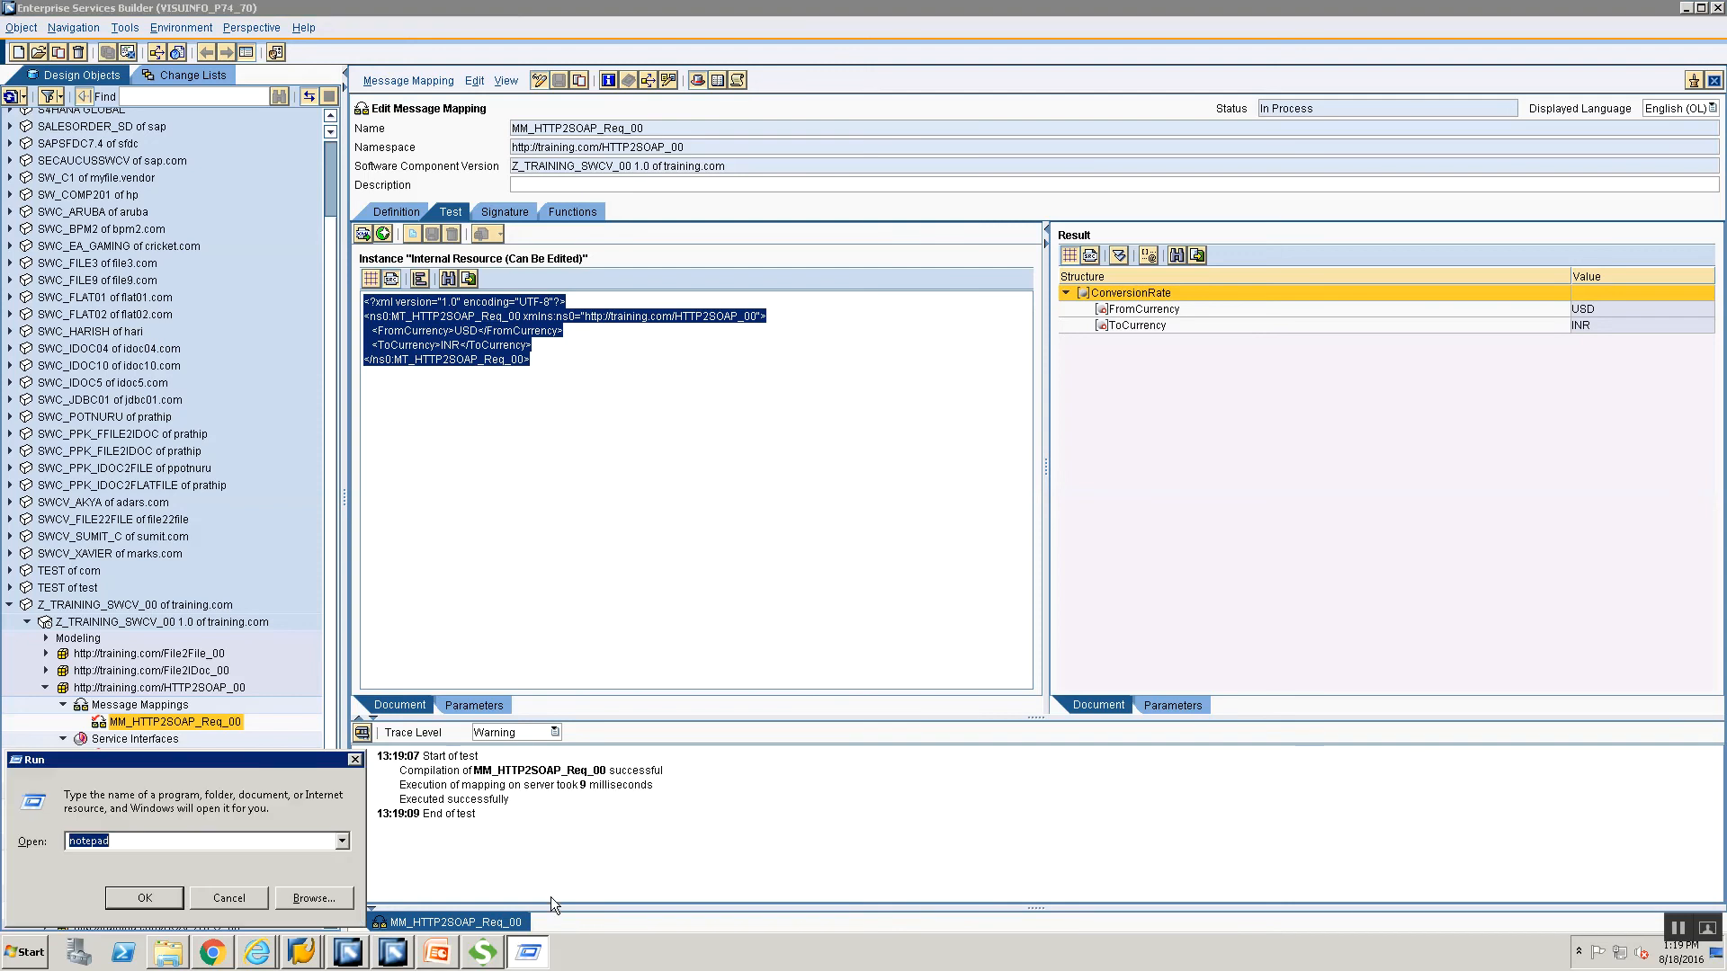
key(Return)
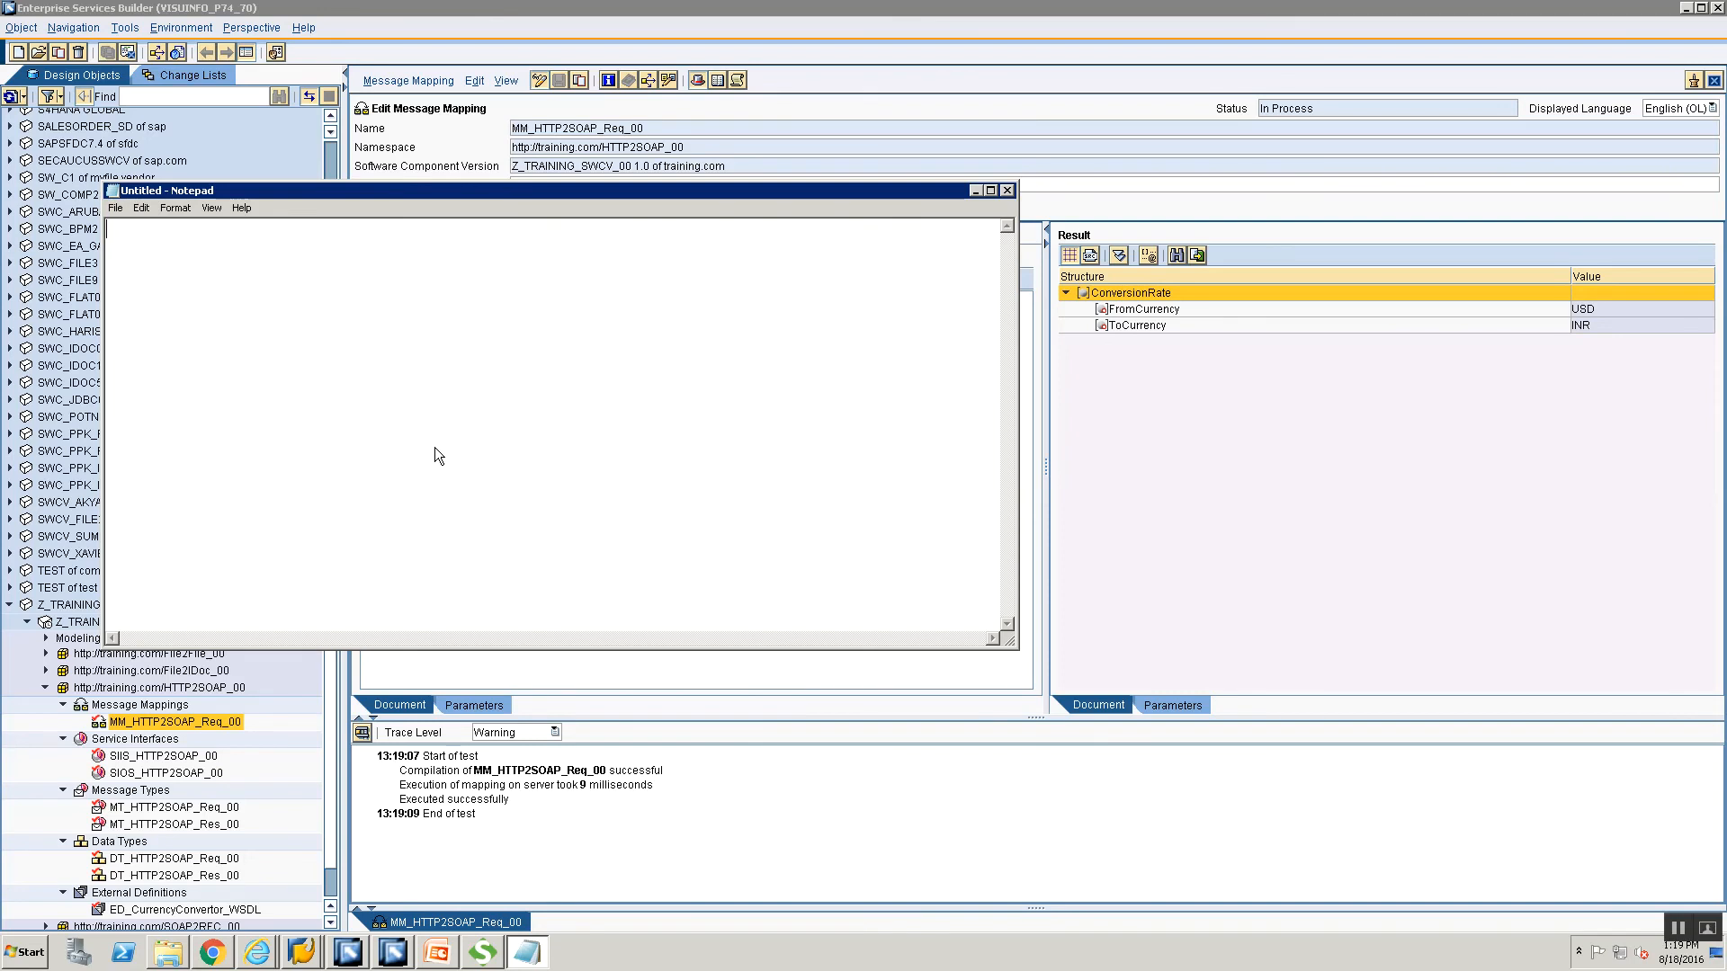
key(ctrl+v)
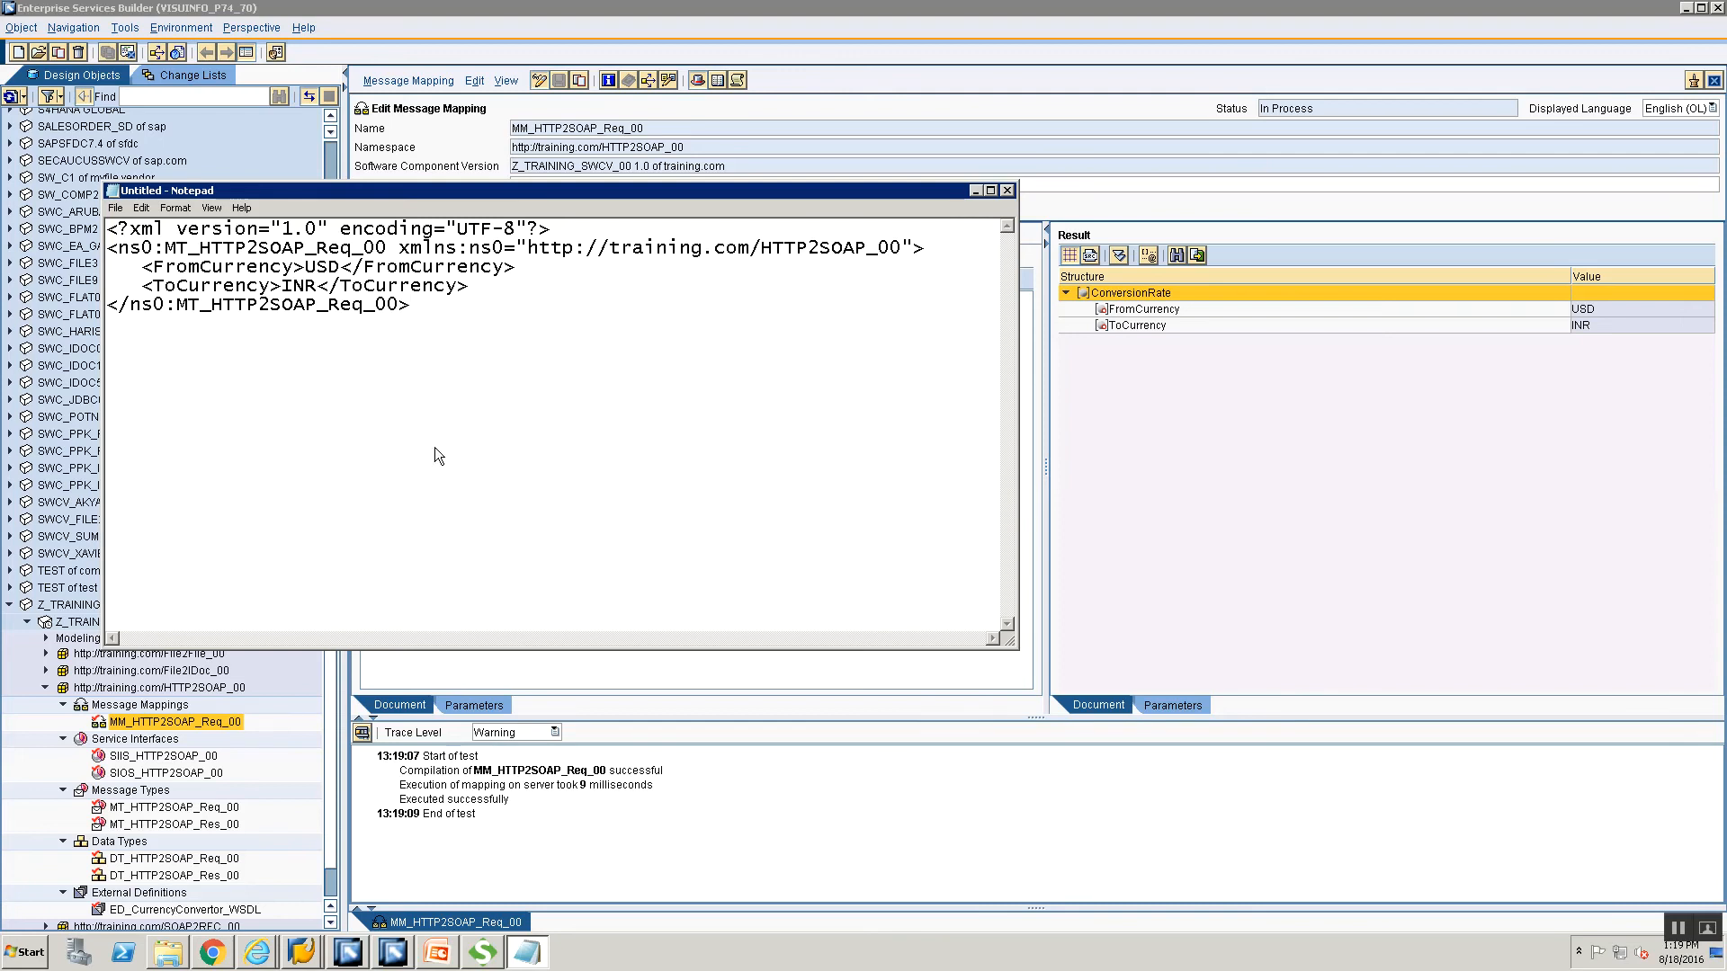
Save the XML as HTTP2SOAP_Re.xml in the Training folder and minimize Notepad.
key(ctrl+s)
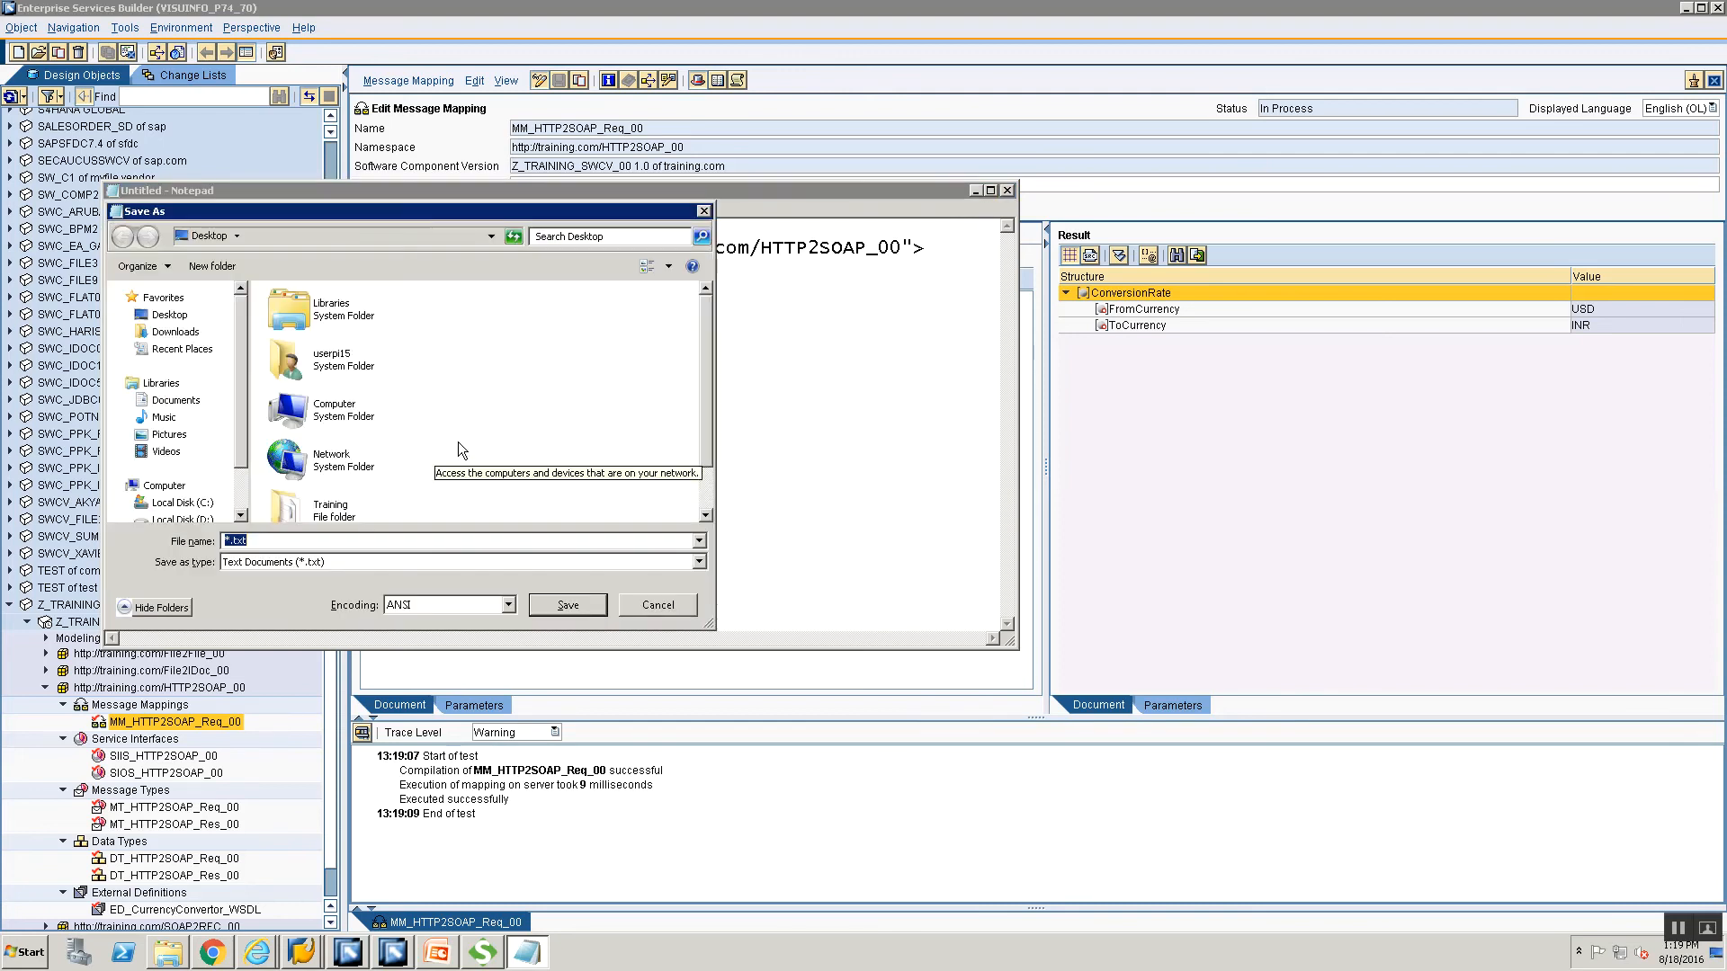
double_click(330, 508)
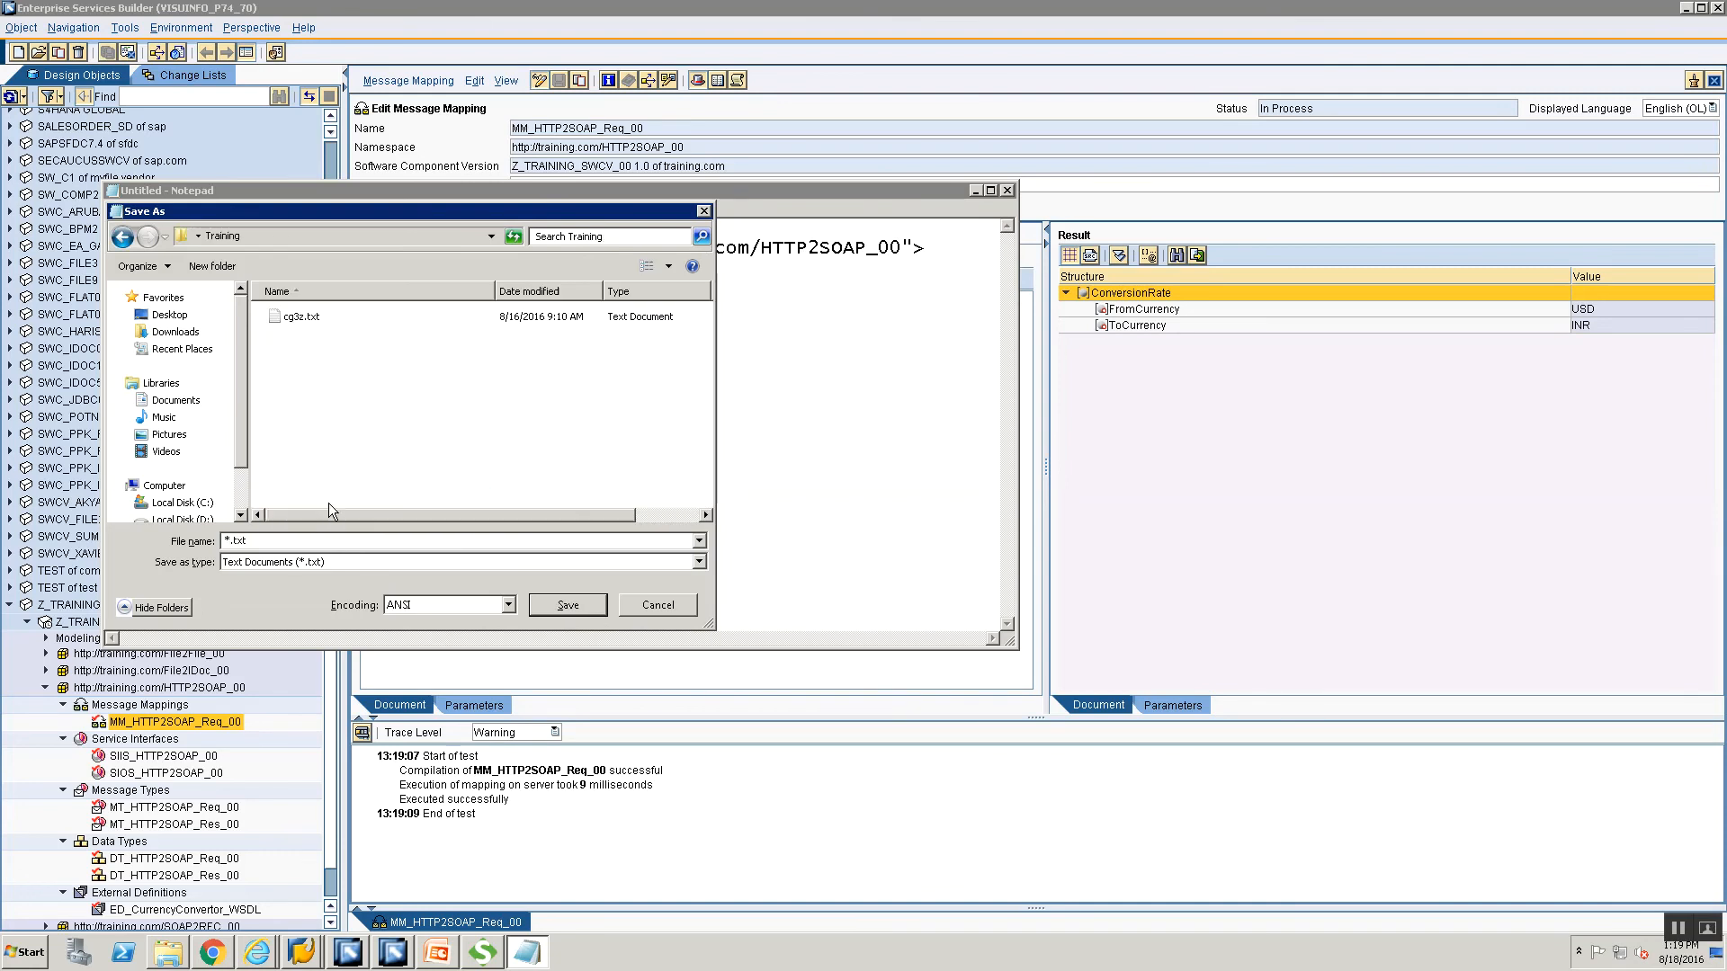
double_click(289, 539)
text(HTP2SOAP_Re.xml)
key(Return)
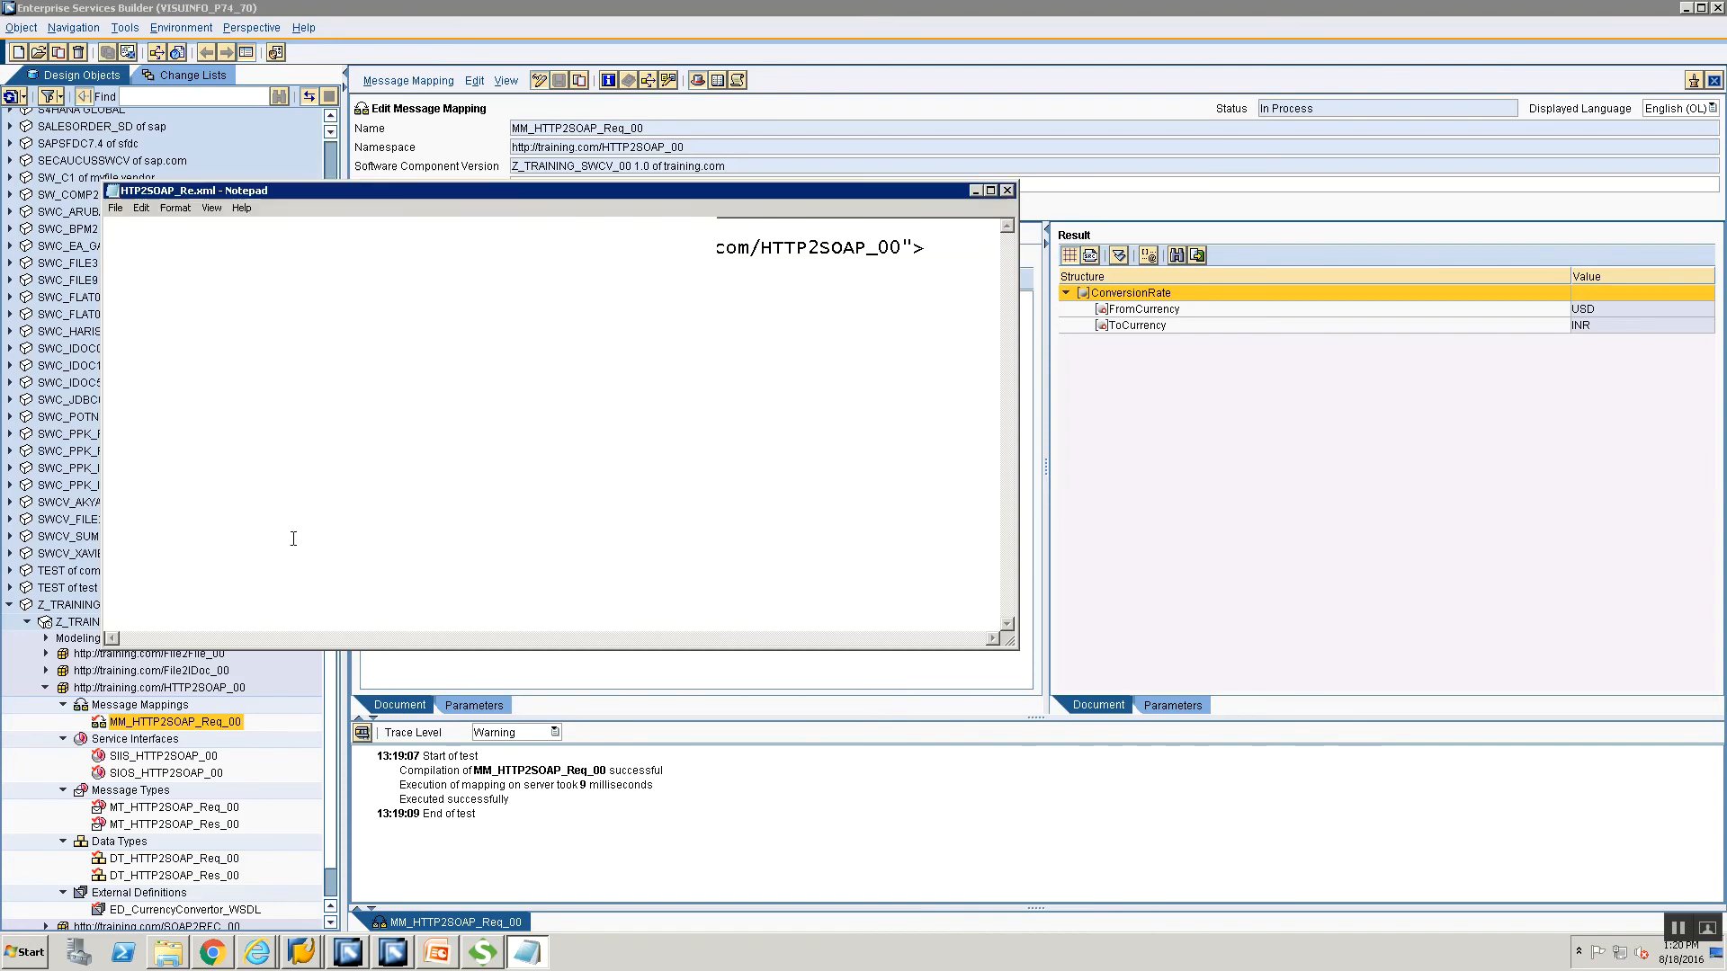
click(974, 192)
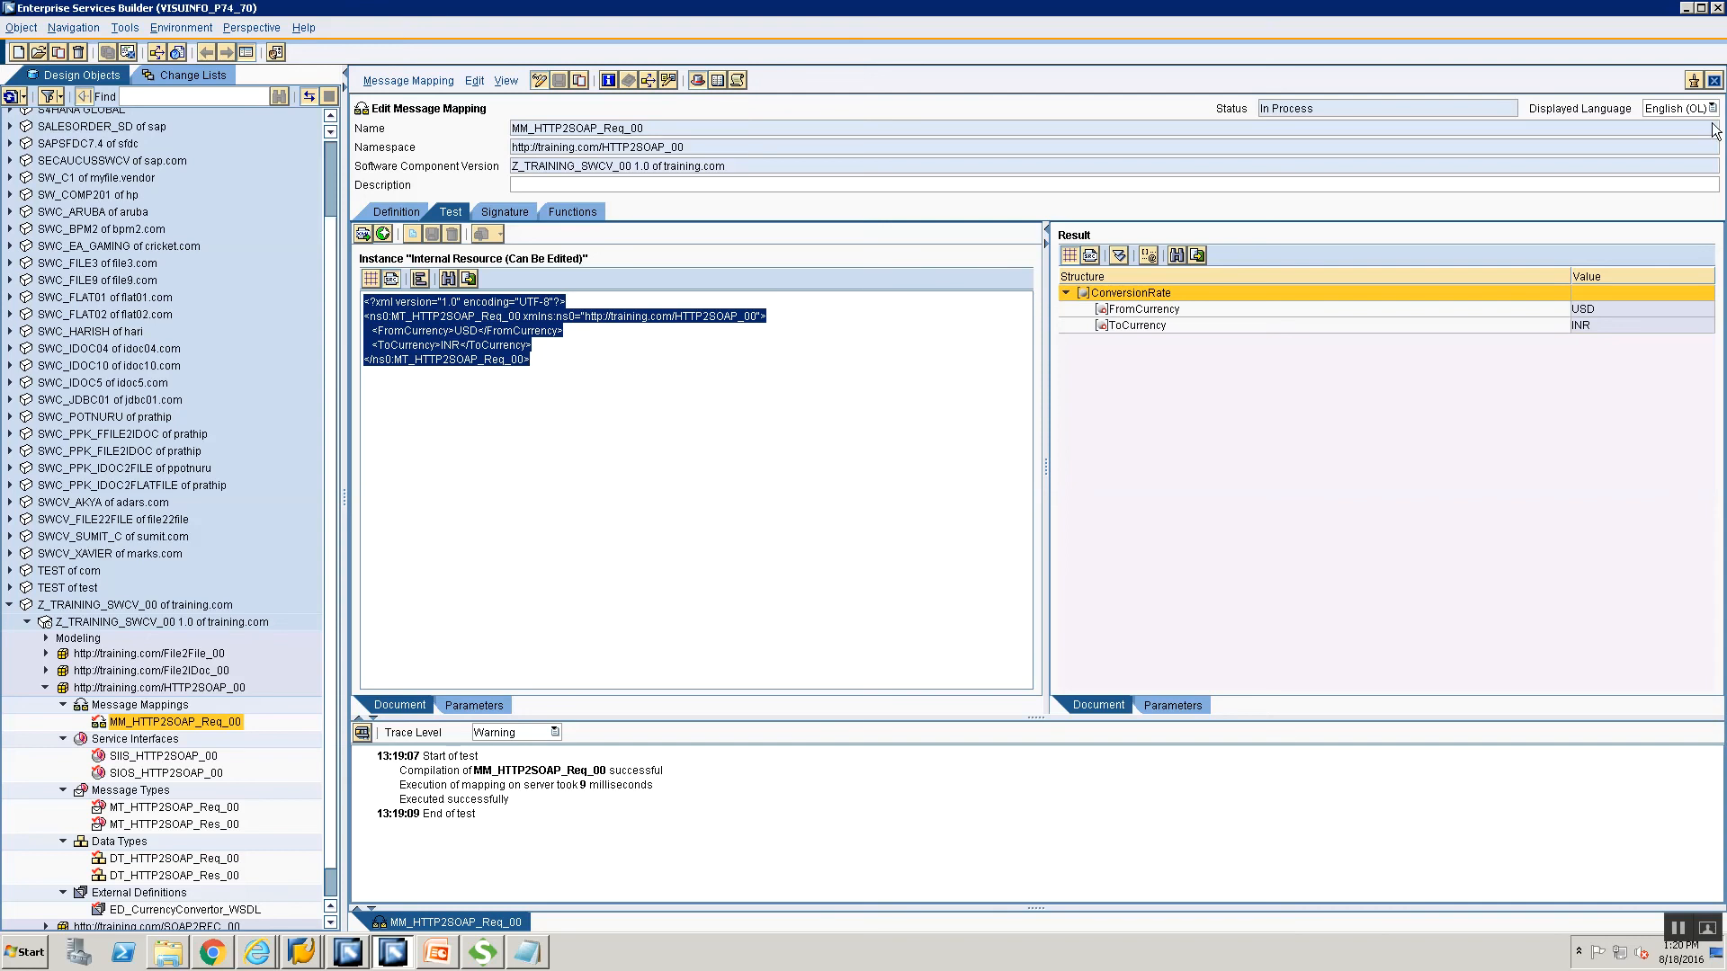
Create message mapping MM_HTTP2SOAP_Res_00 in the Message Mappings folder.
right_click(134, 709)
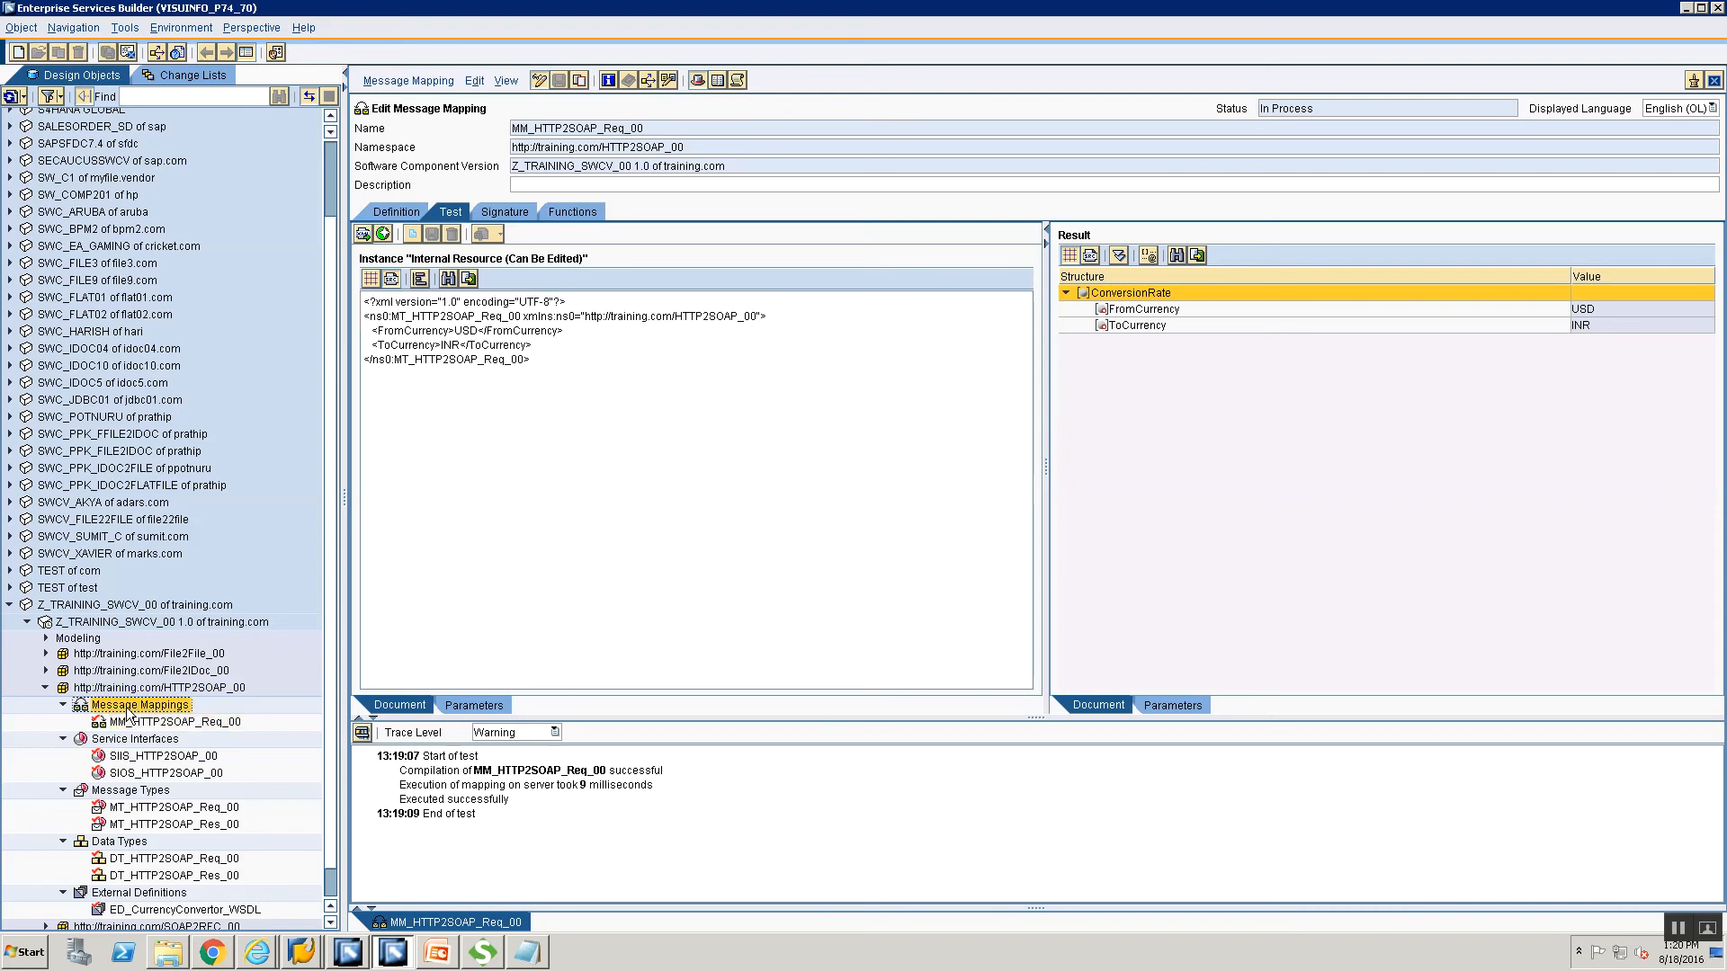
click(143, 720)
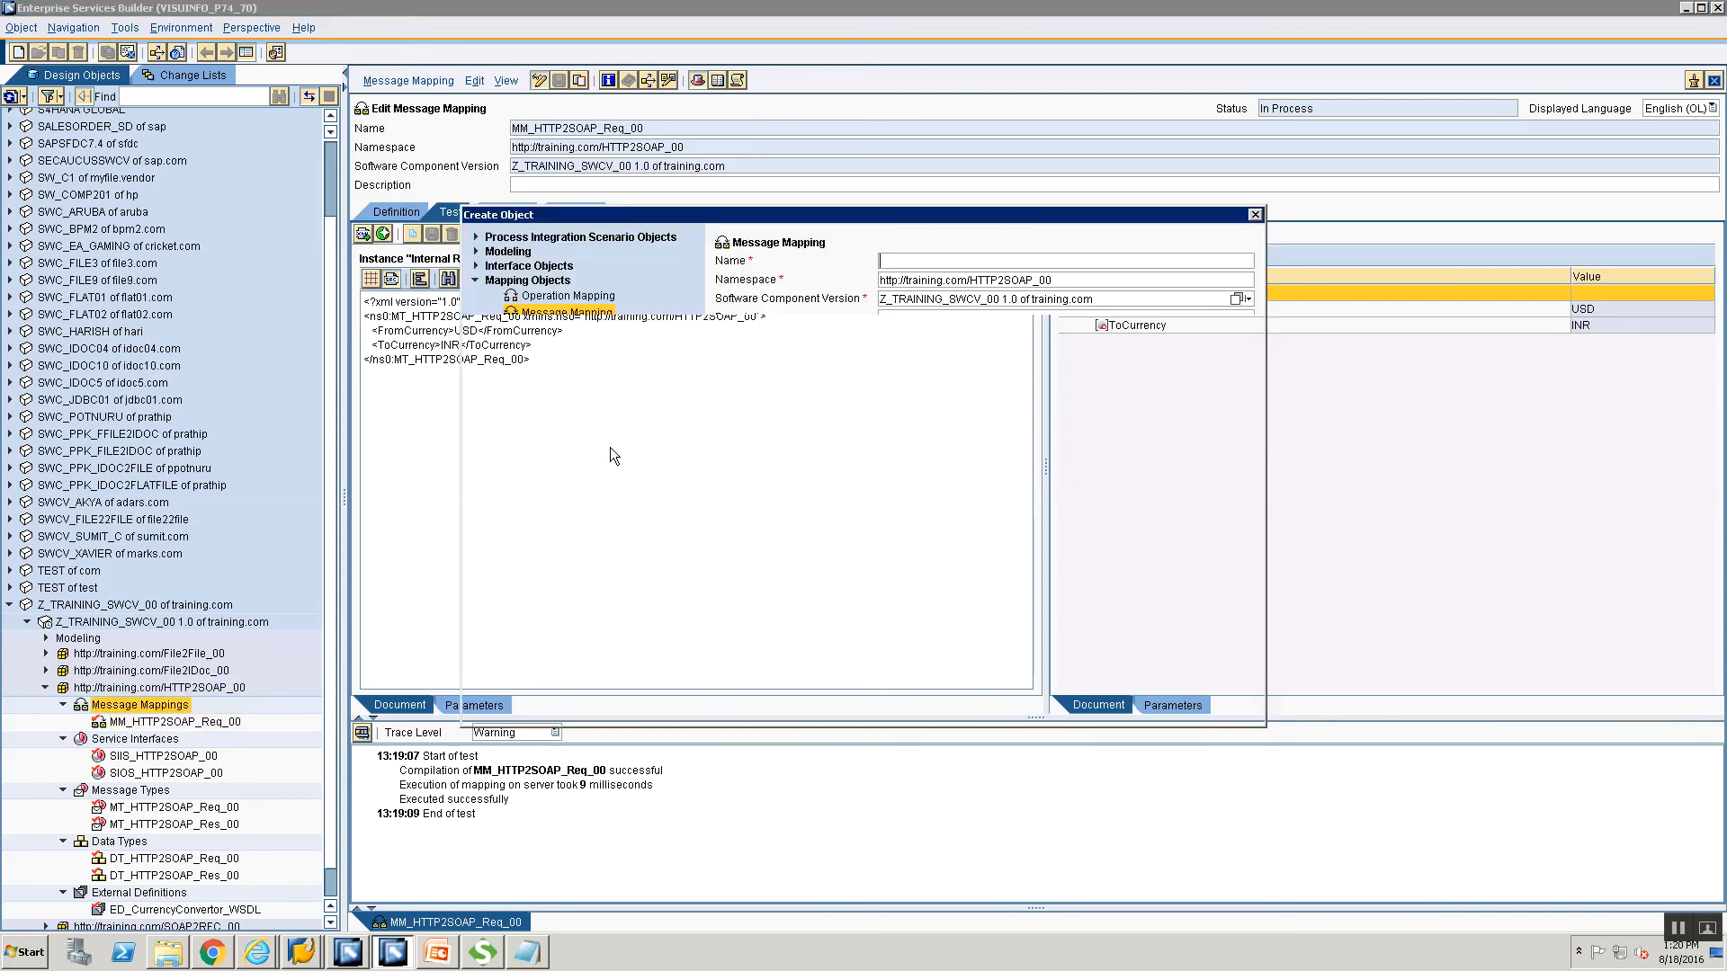
text(MM)
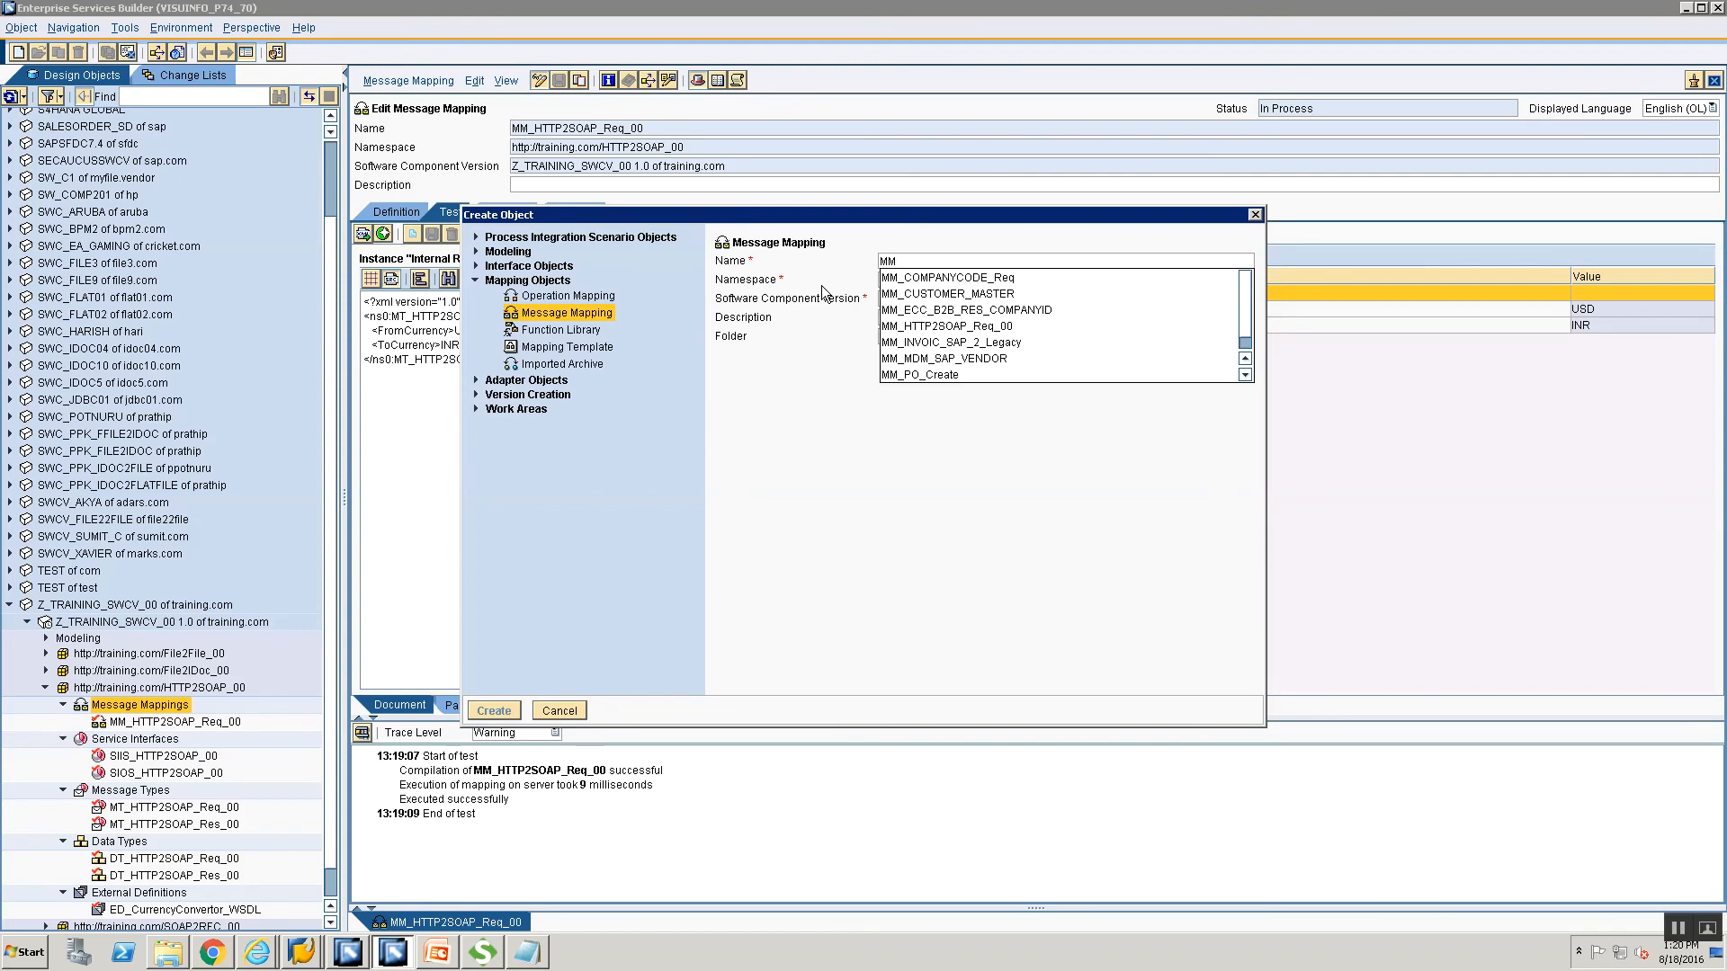
text(_HTTP2SOAP_R)
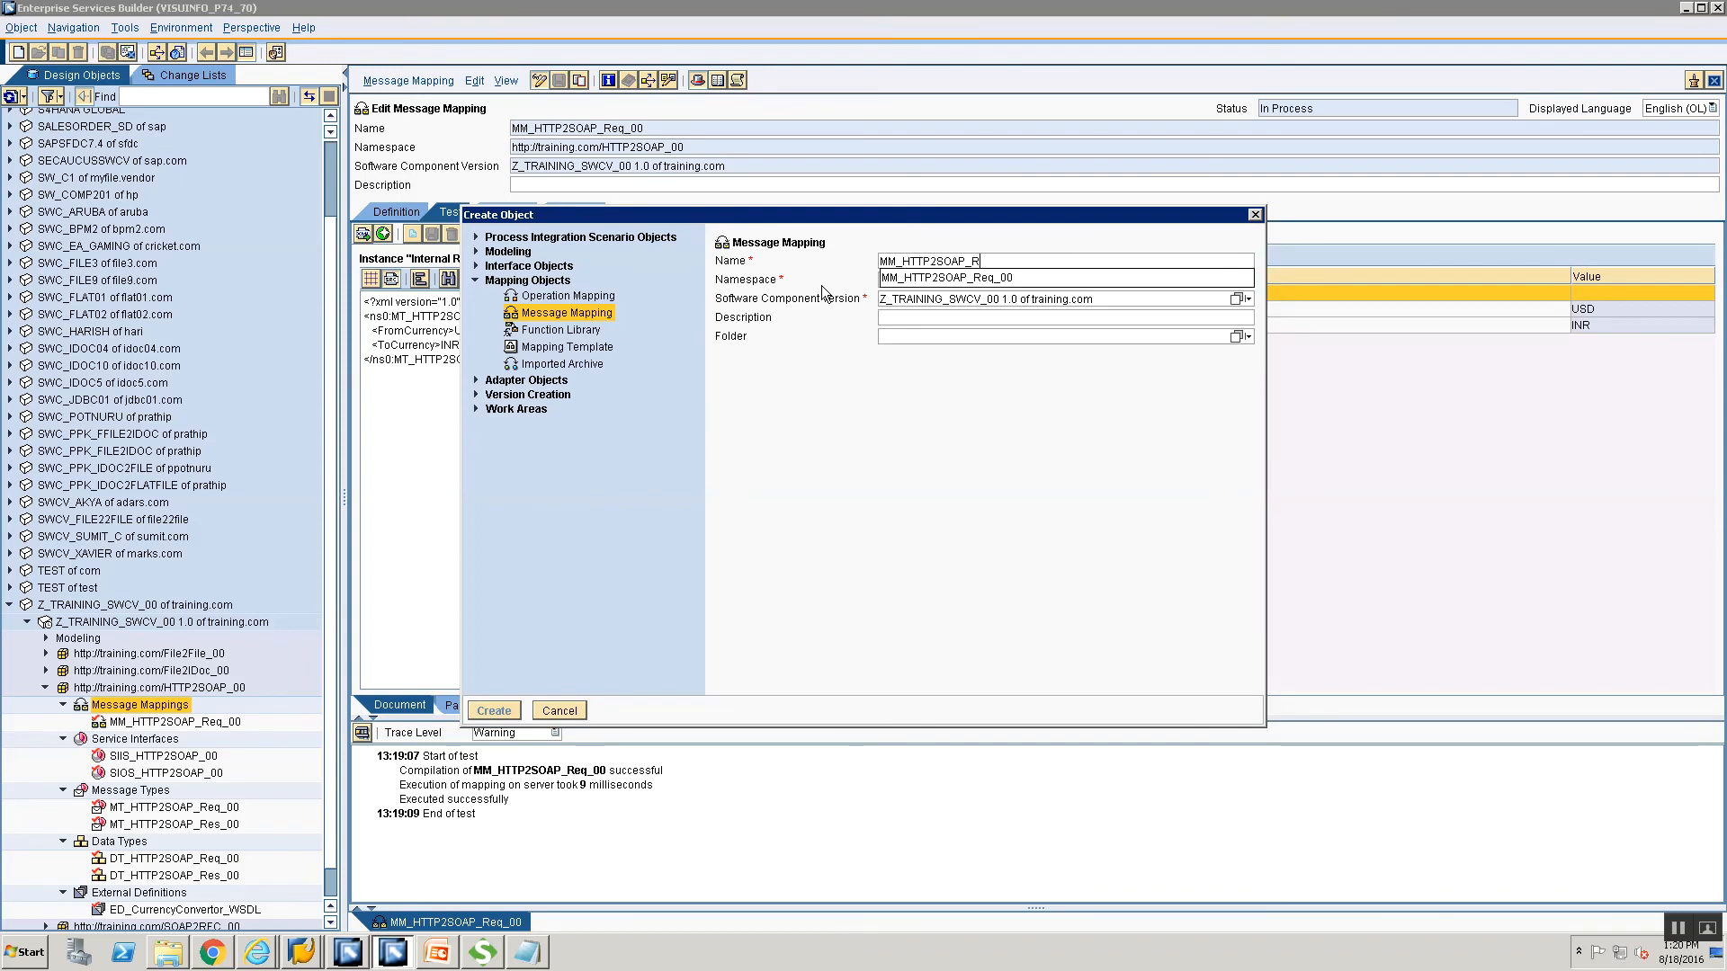
text(es_00)
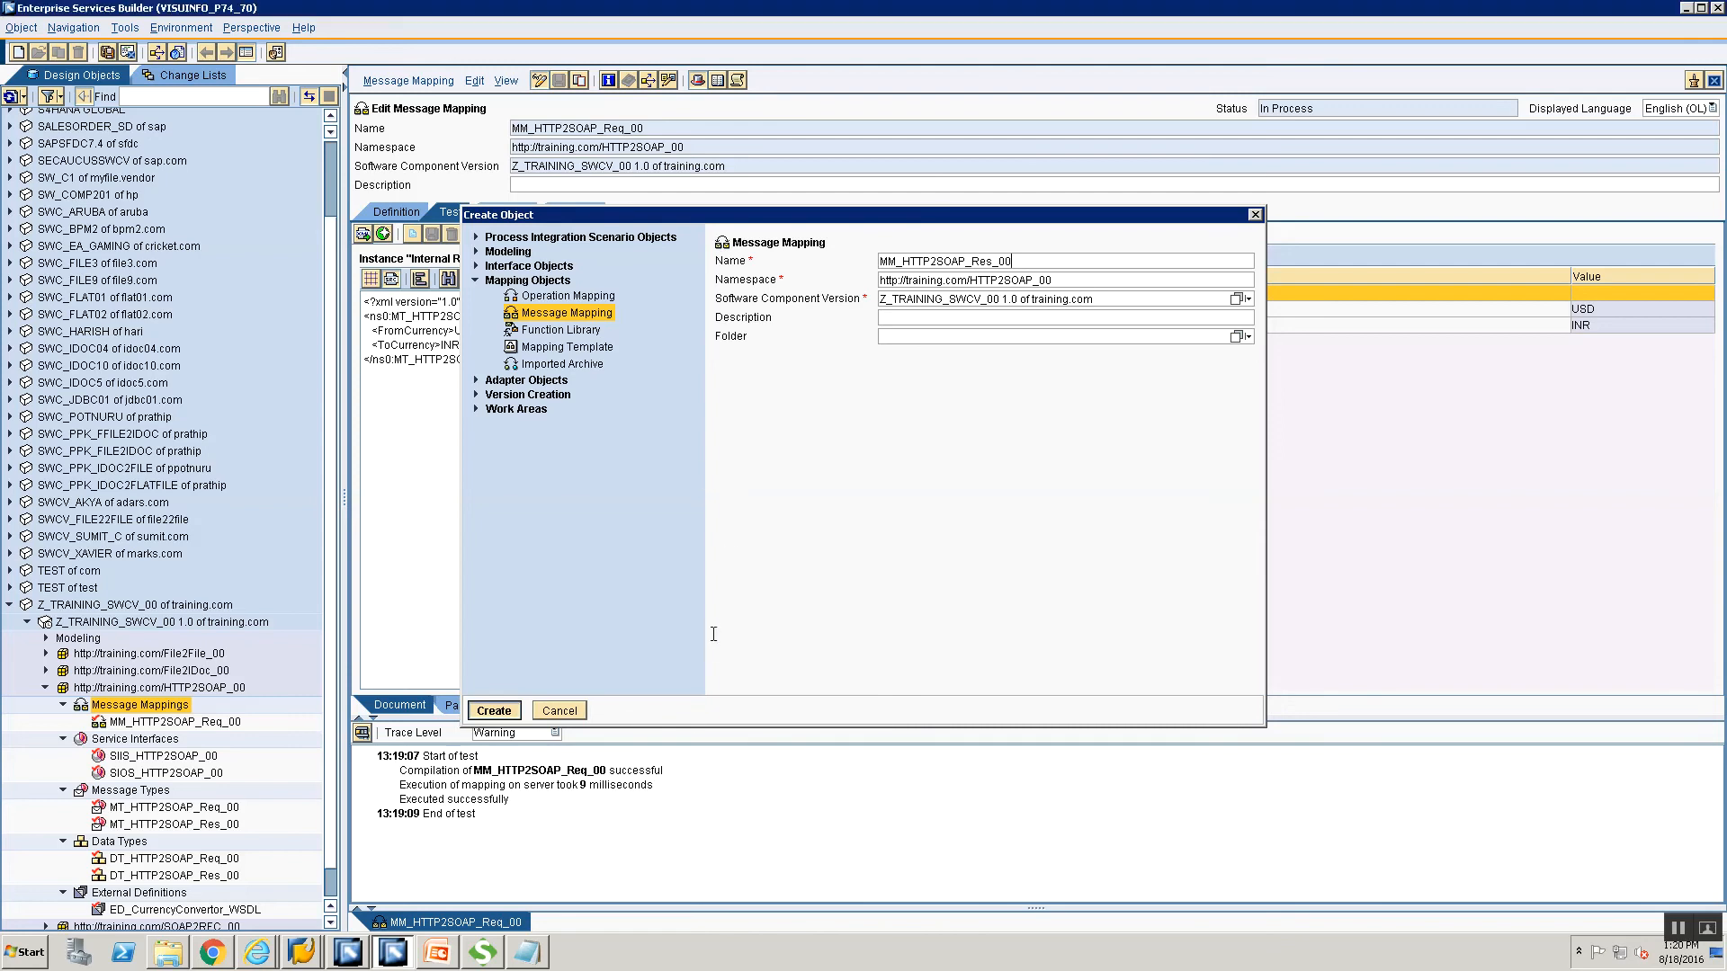
key(Return)
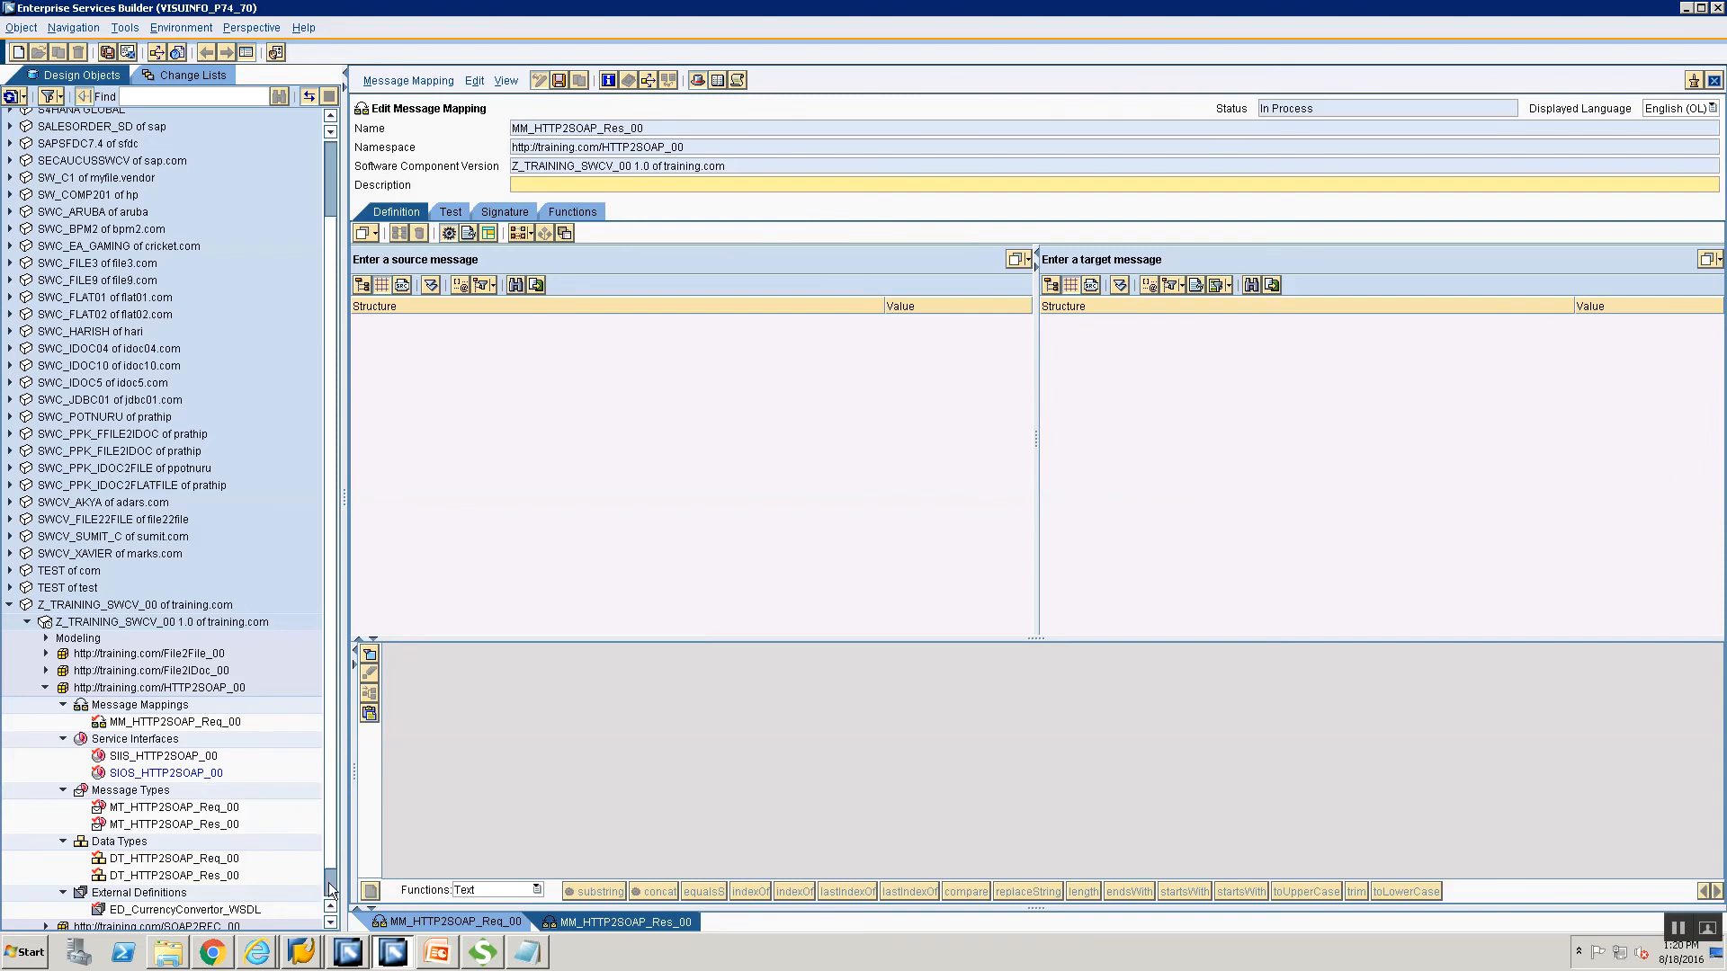
Use the WSDL's ConversionRateSoapOut as source and MT_HTTP2SOAP_Res_00 as target message.
scroll(331, 886, down, 1)
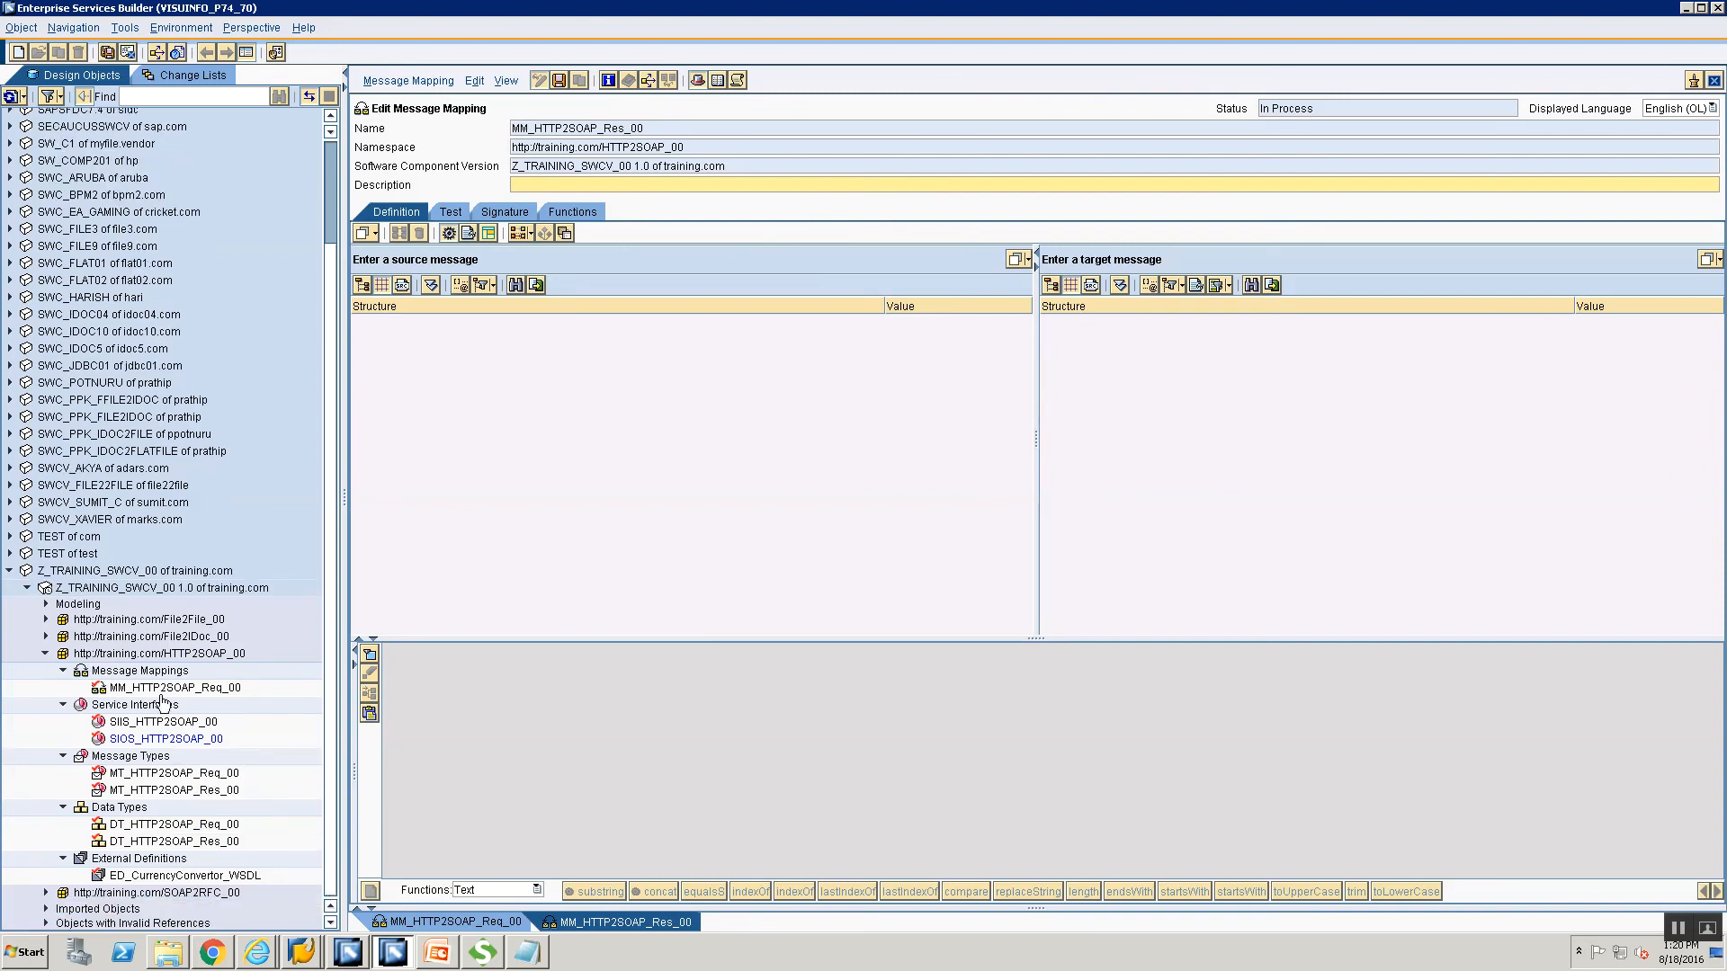
click(167, 879)
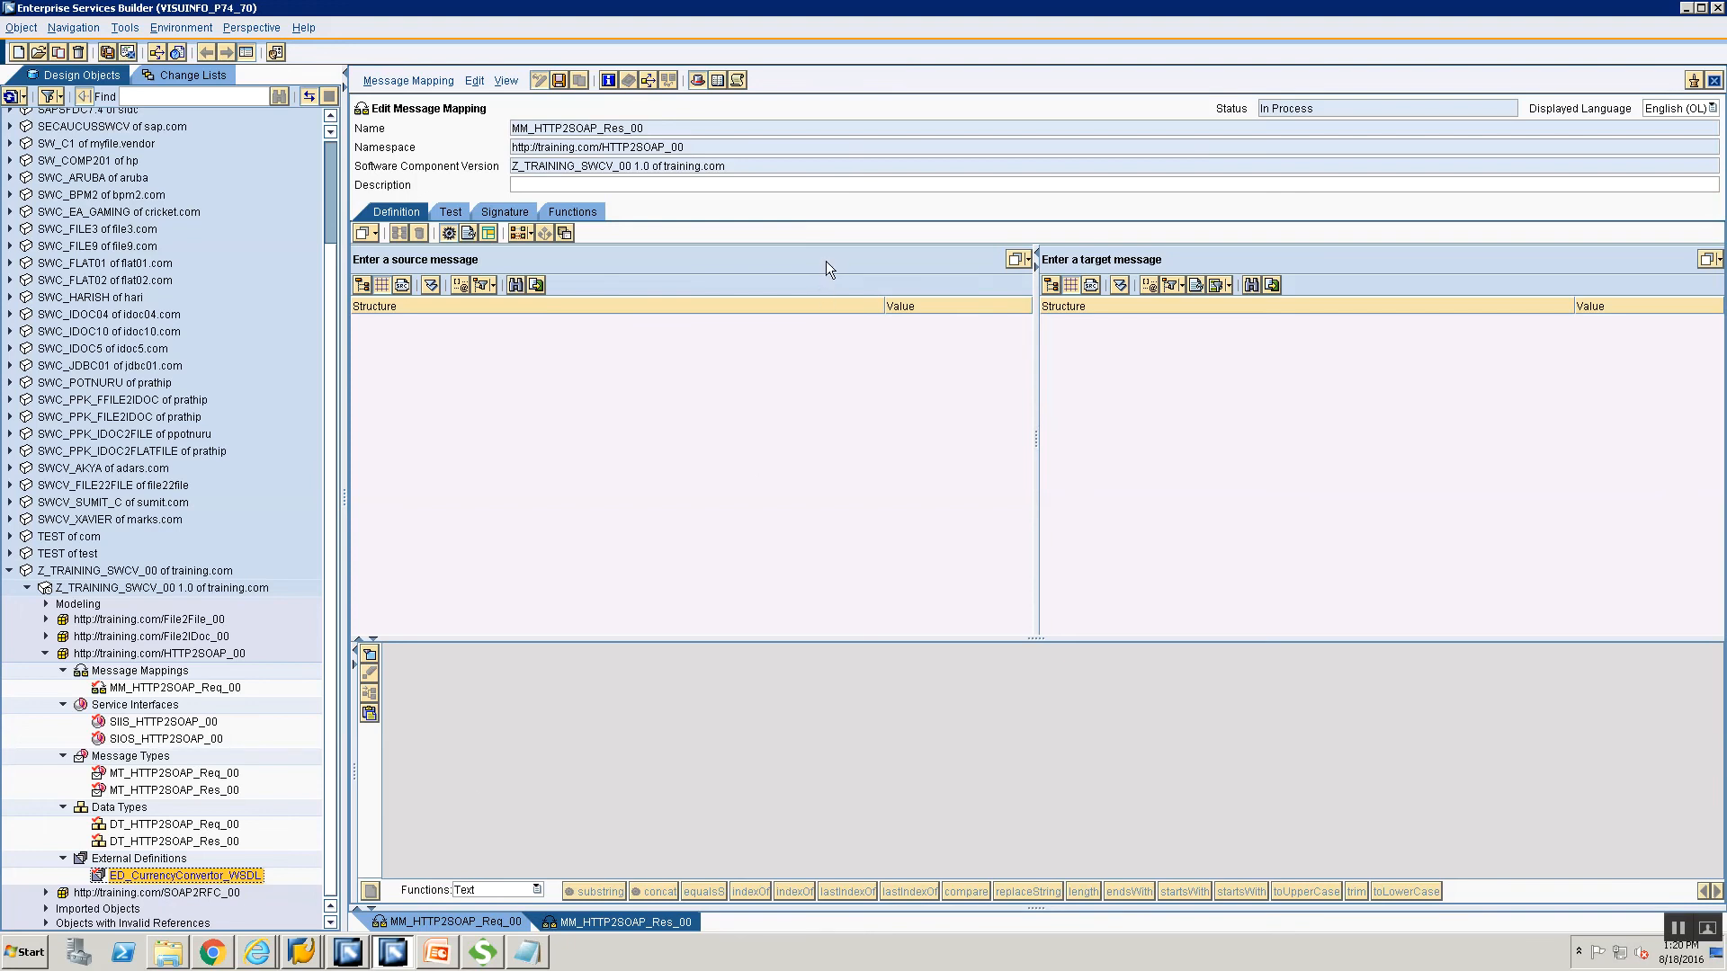
drag(840, 252, 840, 252)
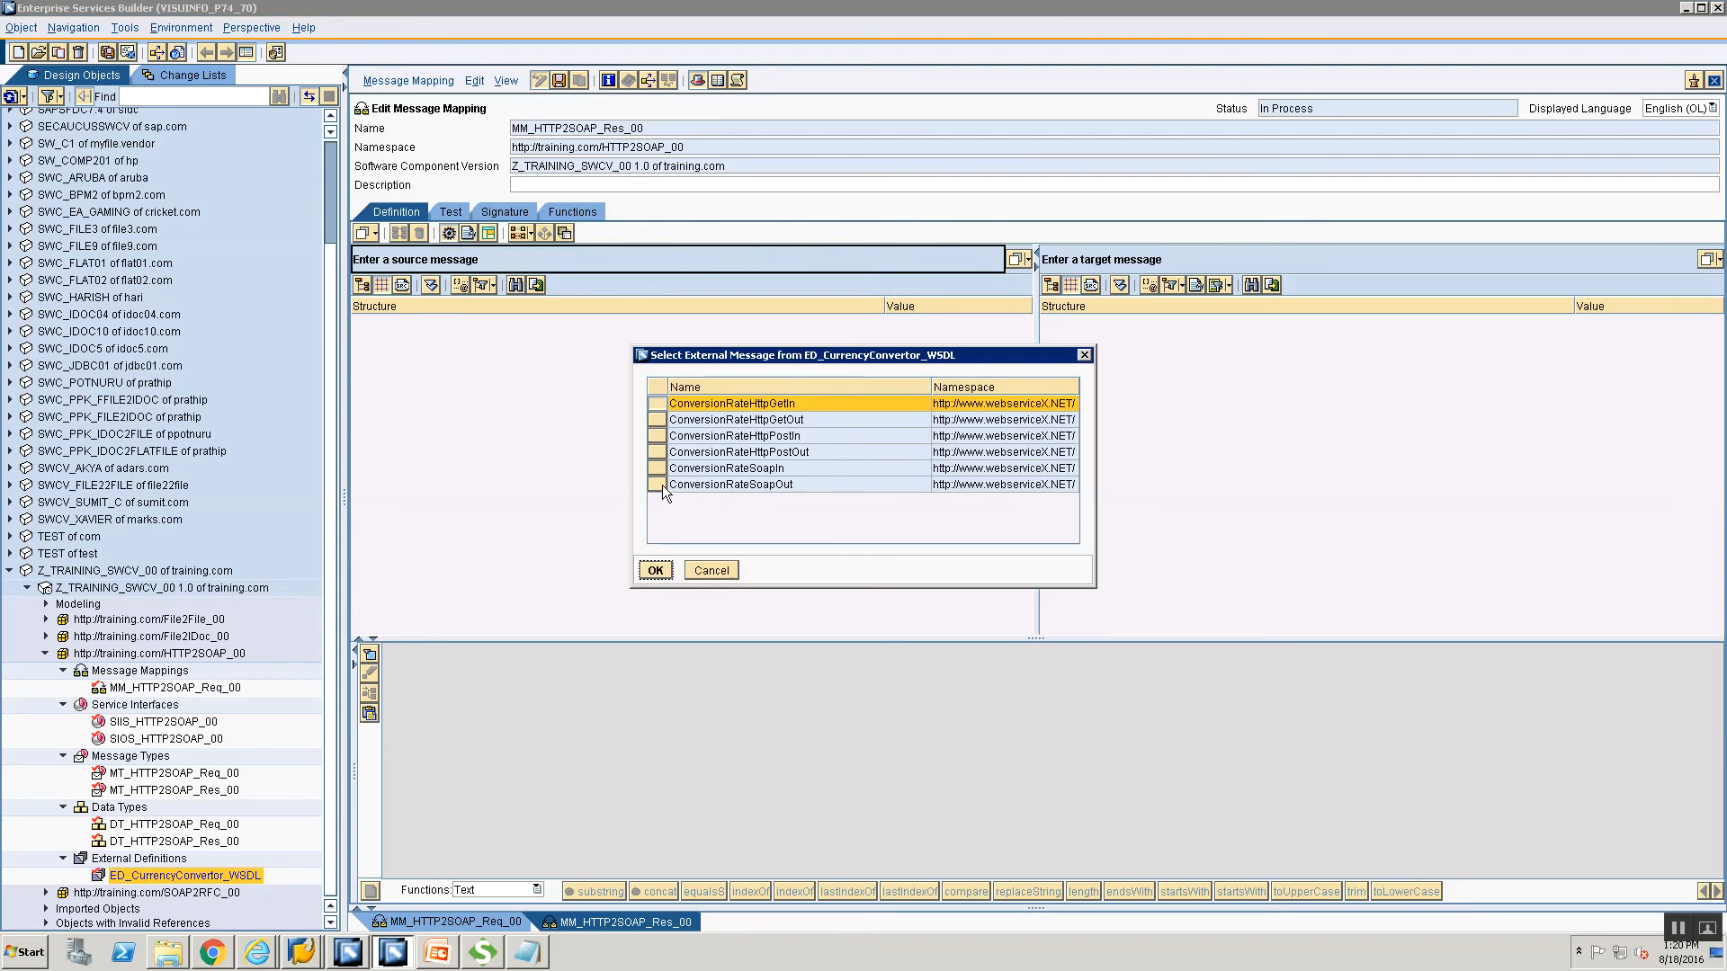
click(775, 484)
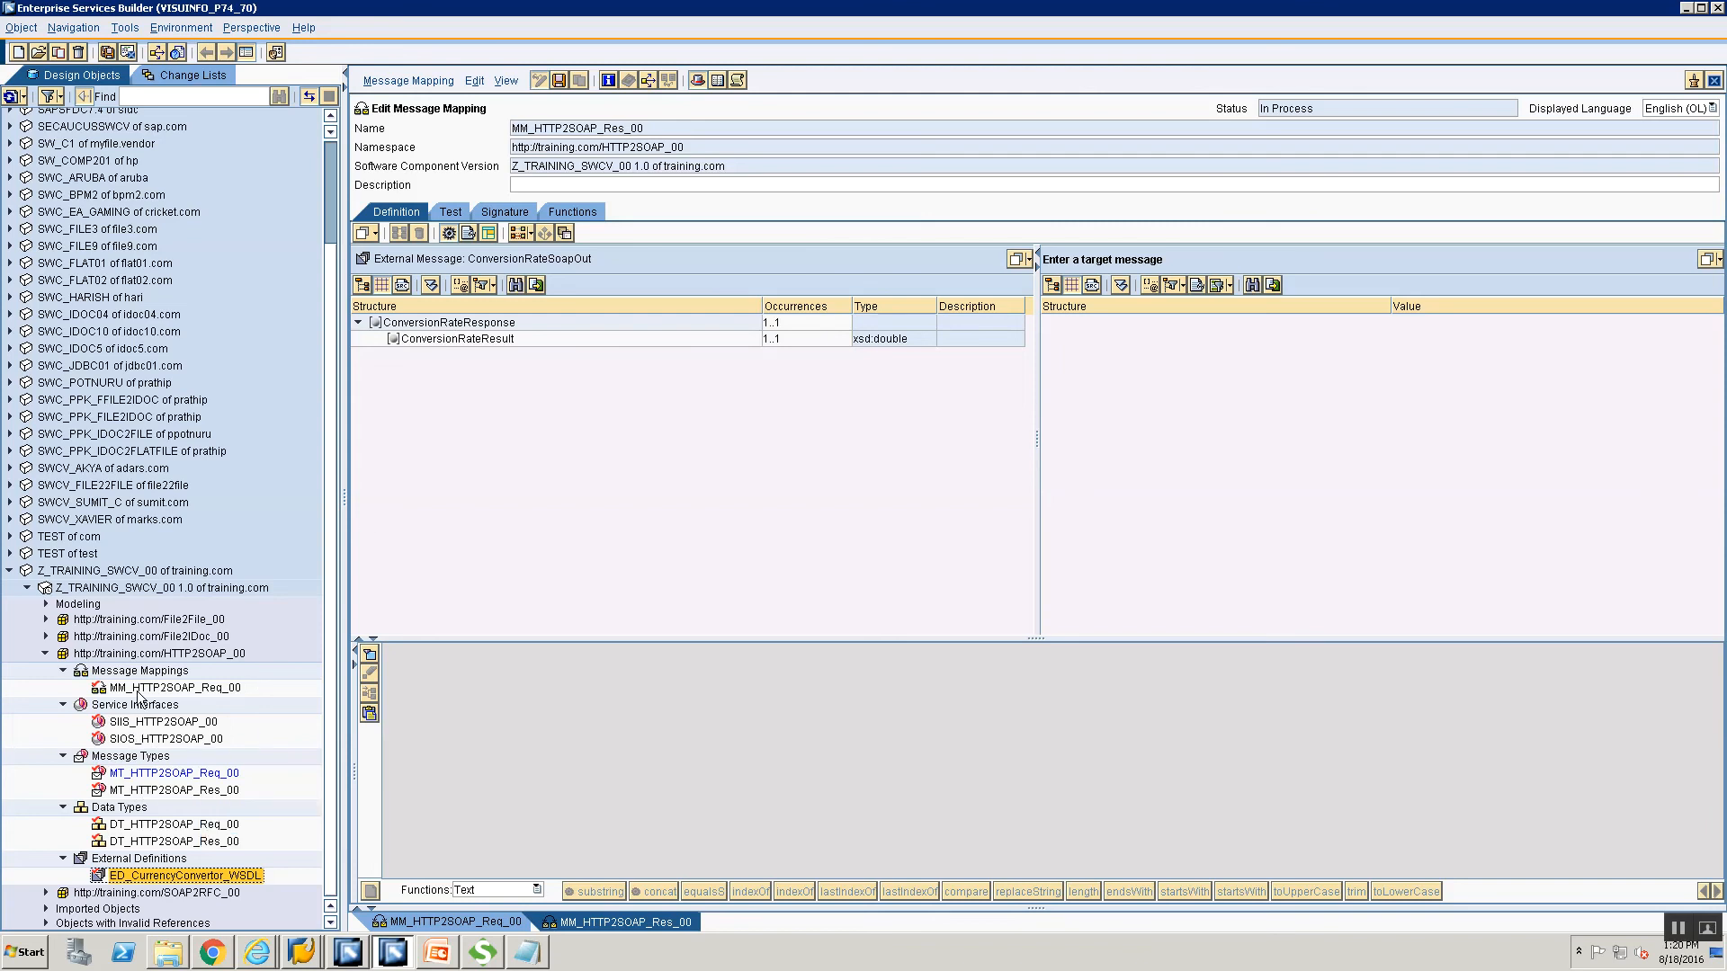
click(123, 792)
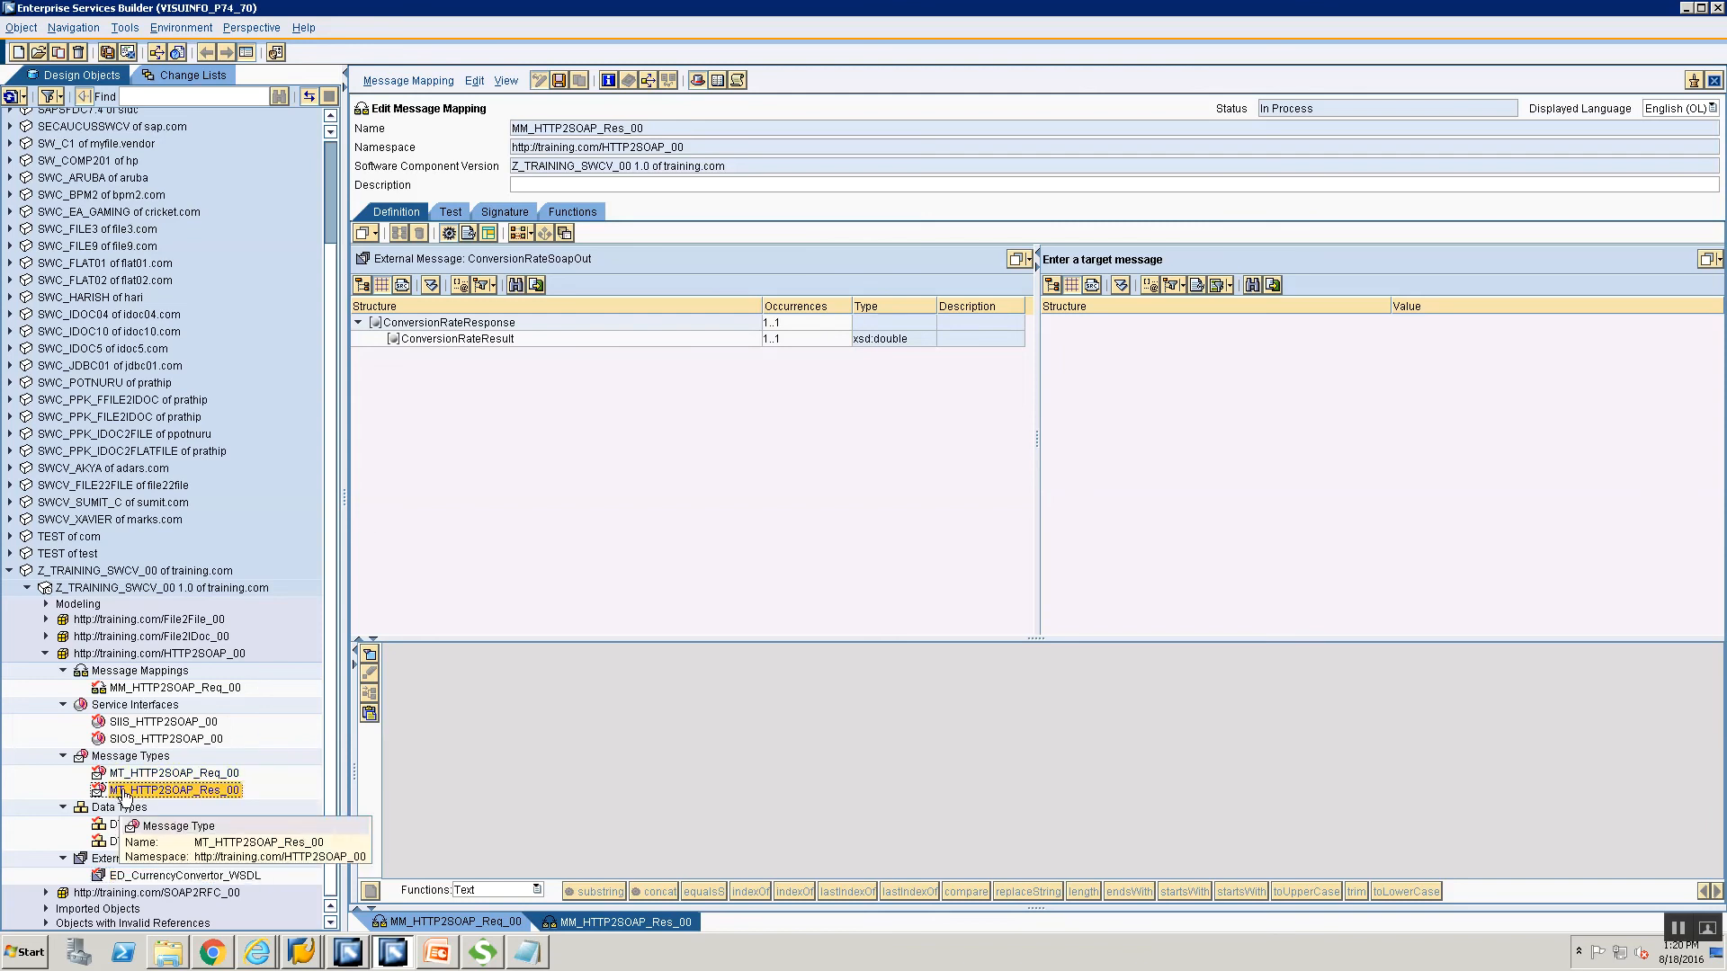
drag(123, 791, 1159, 268)
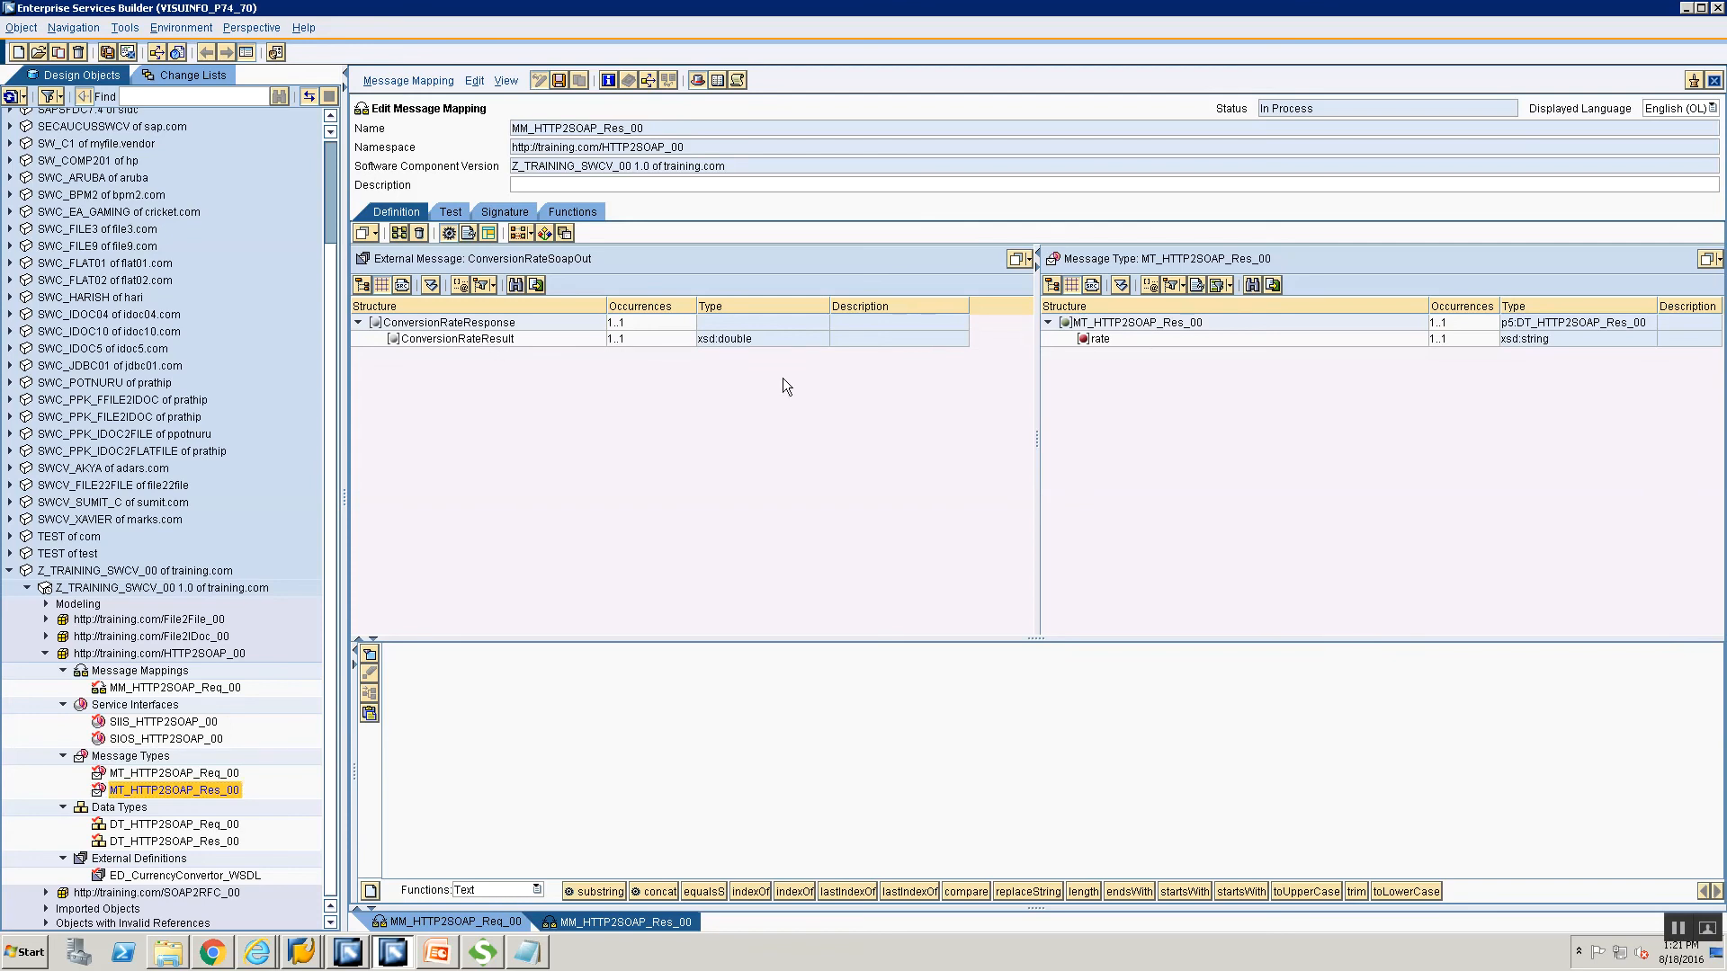
Map ConversionRateResult onto the target field rate.
click(469, 340)
drag(466, 340, 1106, 340)
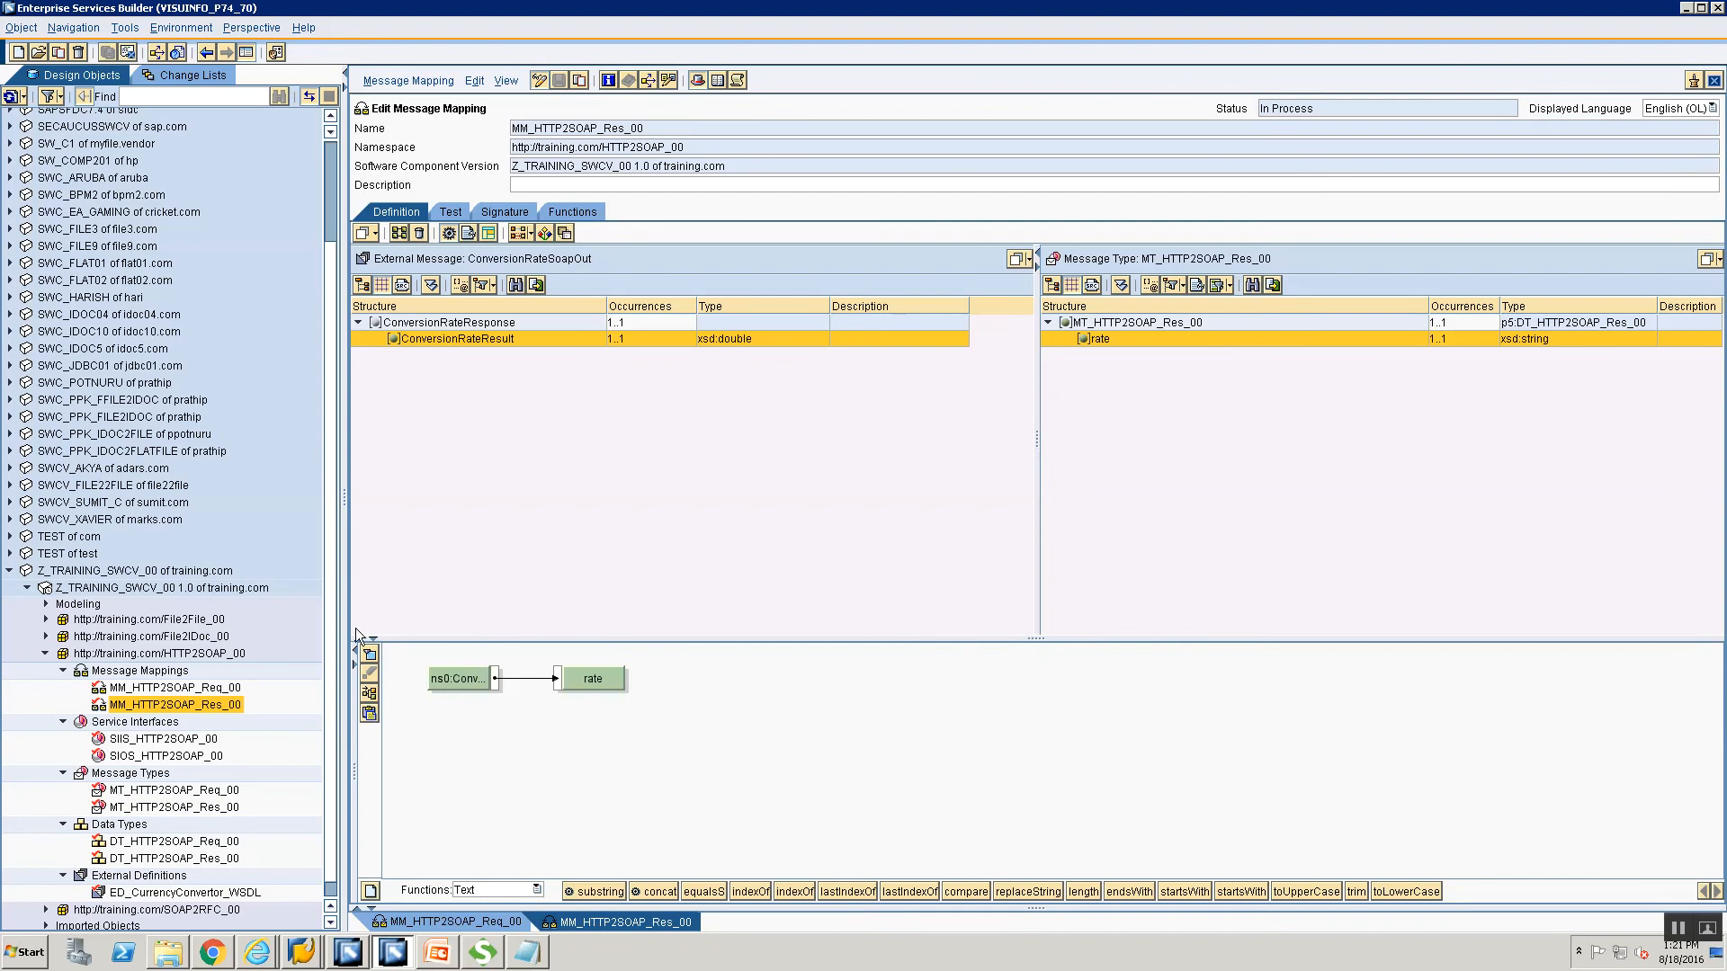
click(177, 672)
Create operation mapping OM_HTTP2SOAP_00 from the Message Mappings folder.
right_click(178, 672)
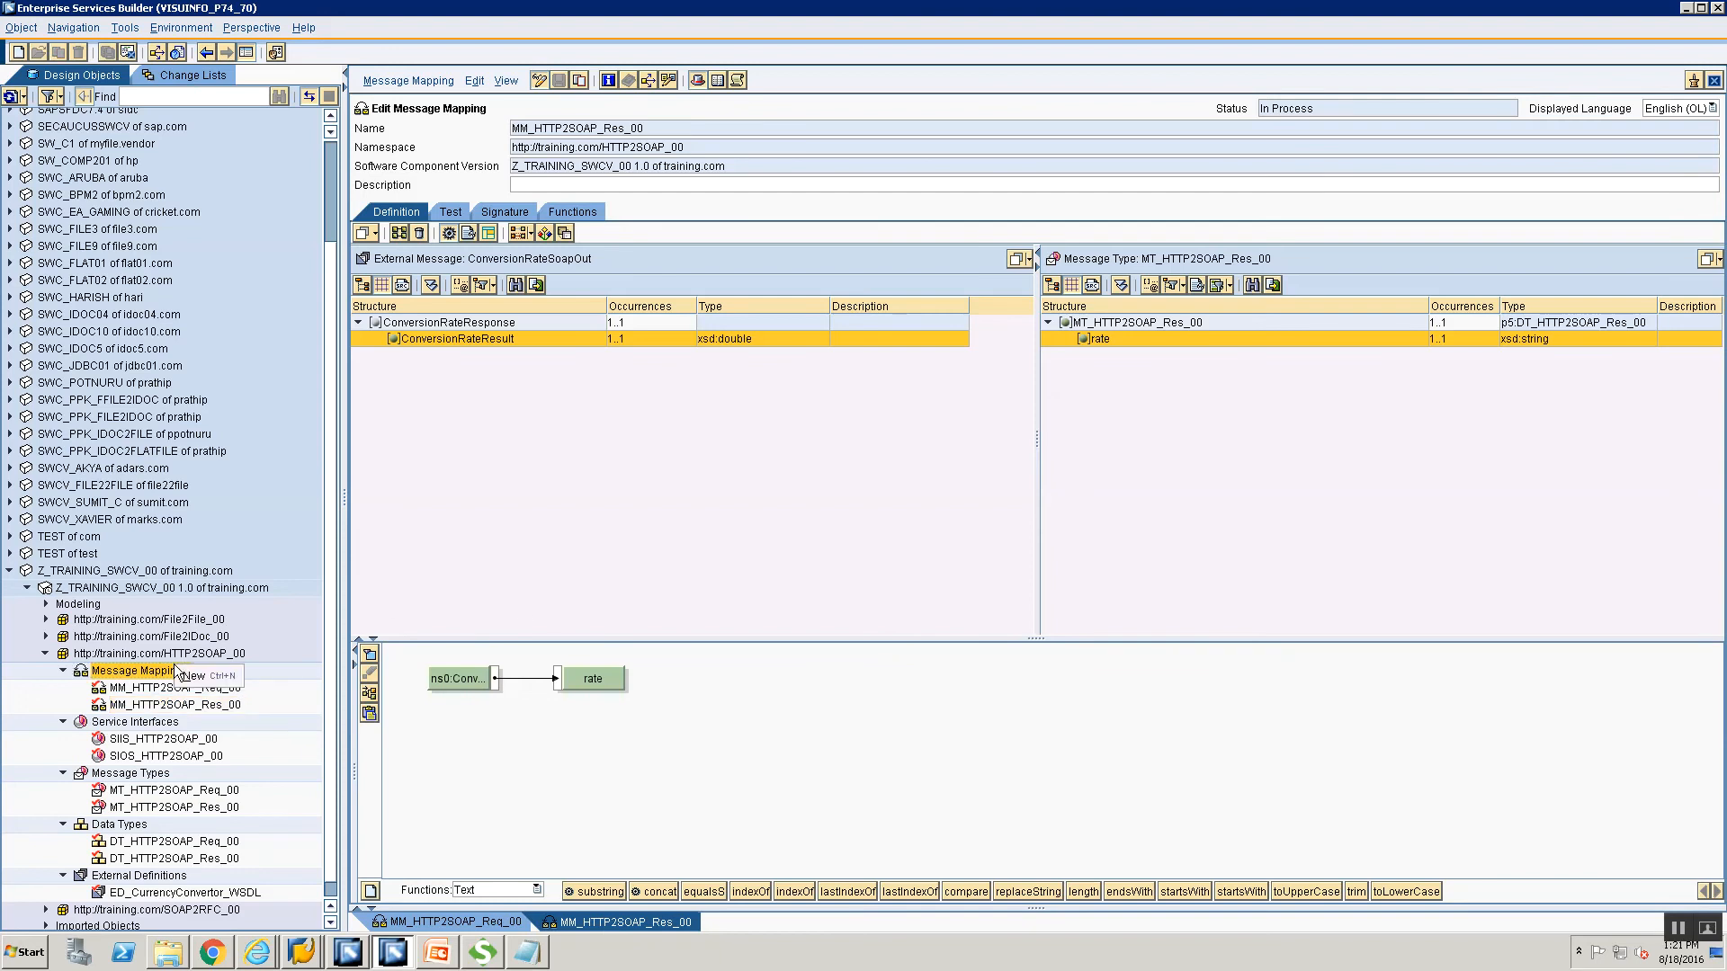
click(200, 679)
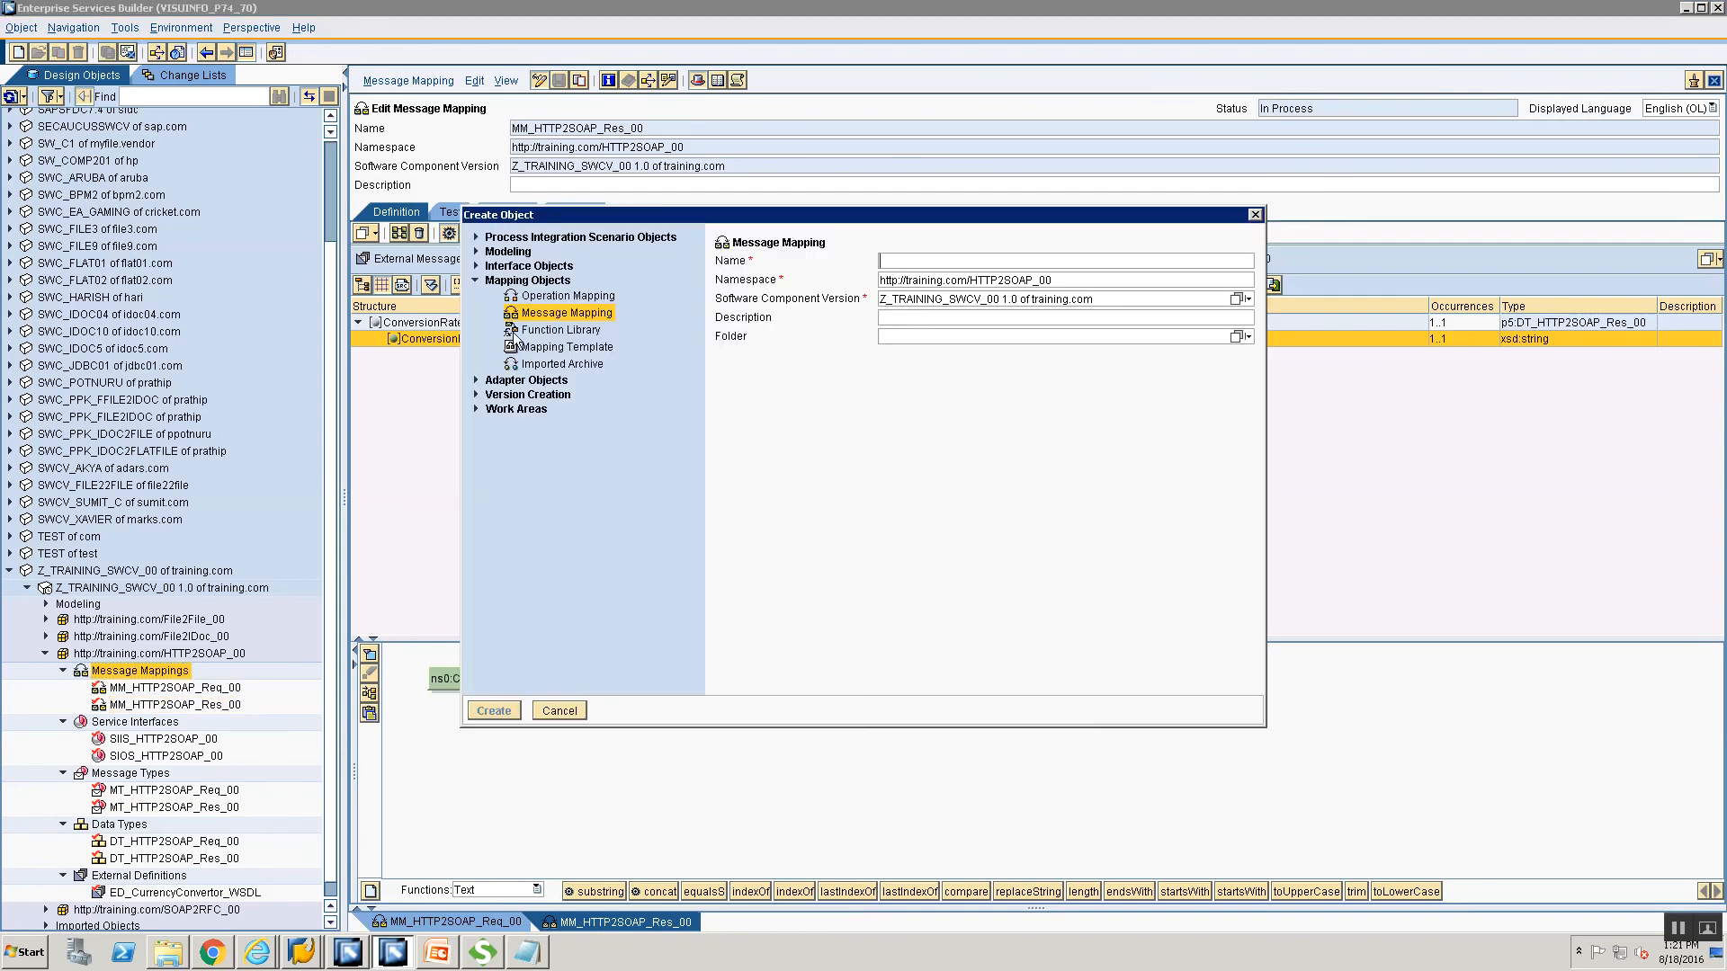
click(541, 298)
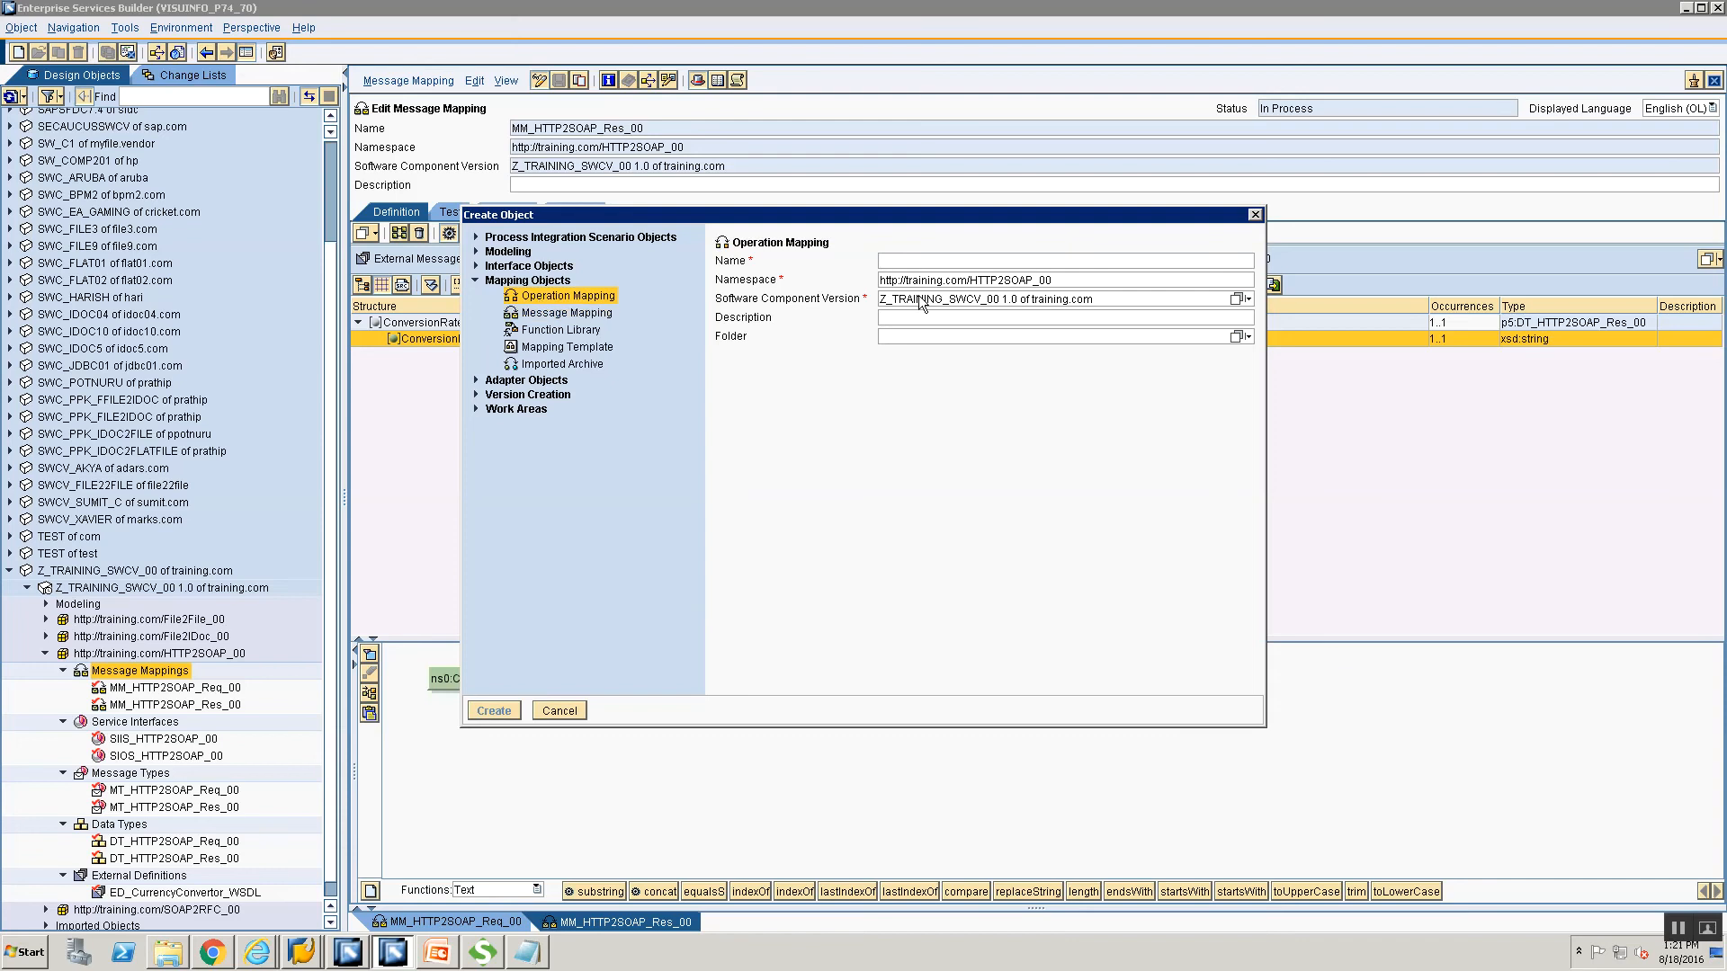
text(OM)
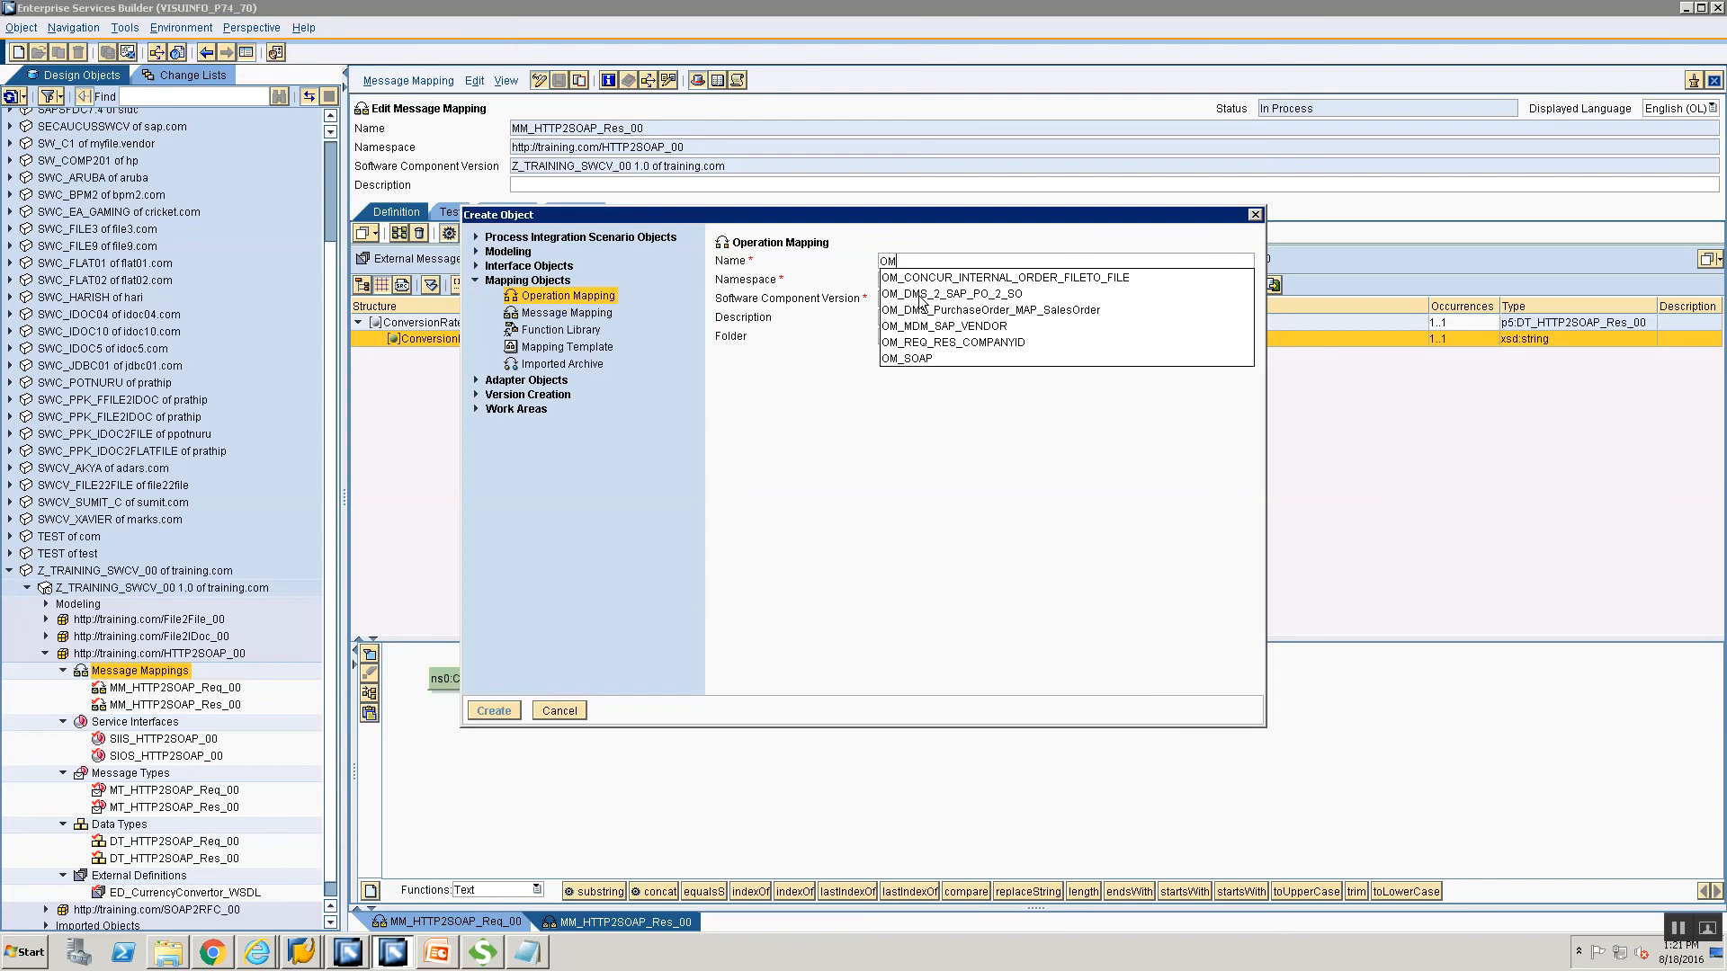
text(_HTTP2SOAP_)
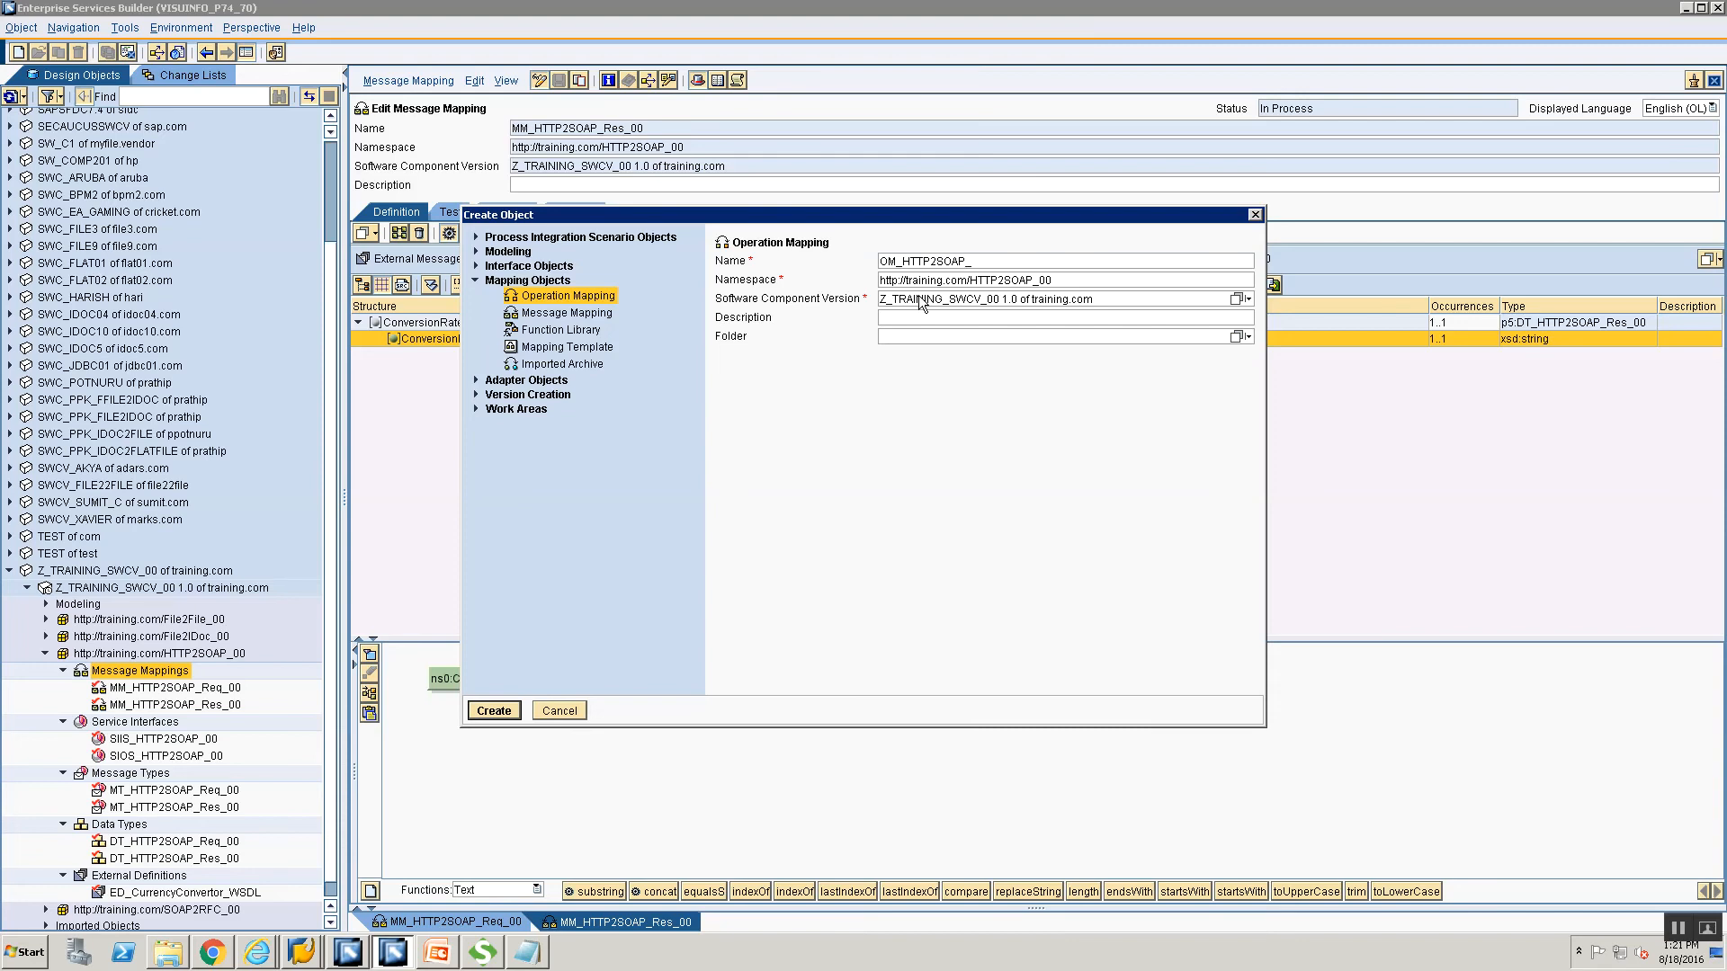
text(0000)
key(BackSpace)
key(BackSpace)
click(494, 710)
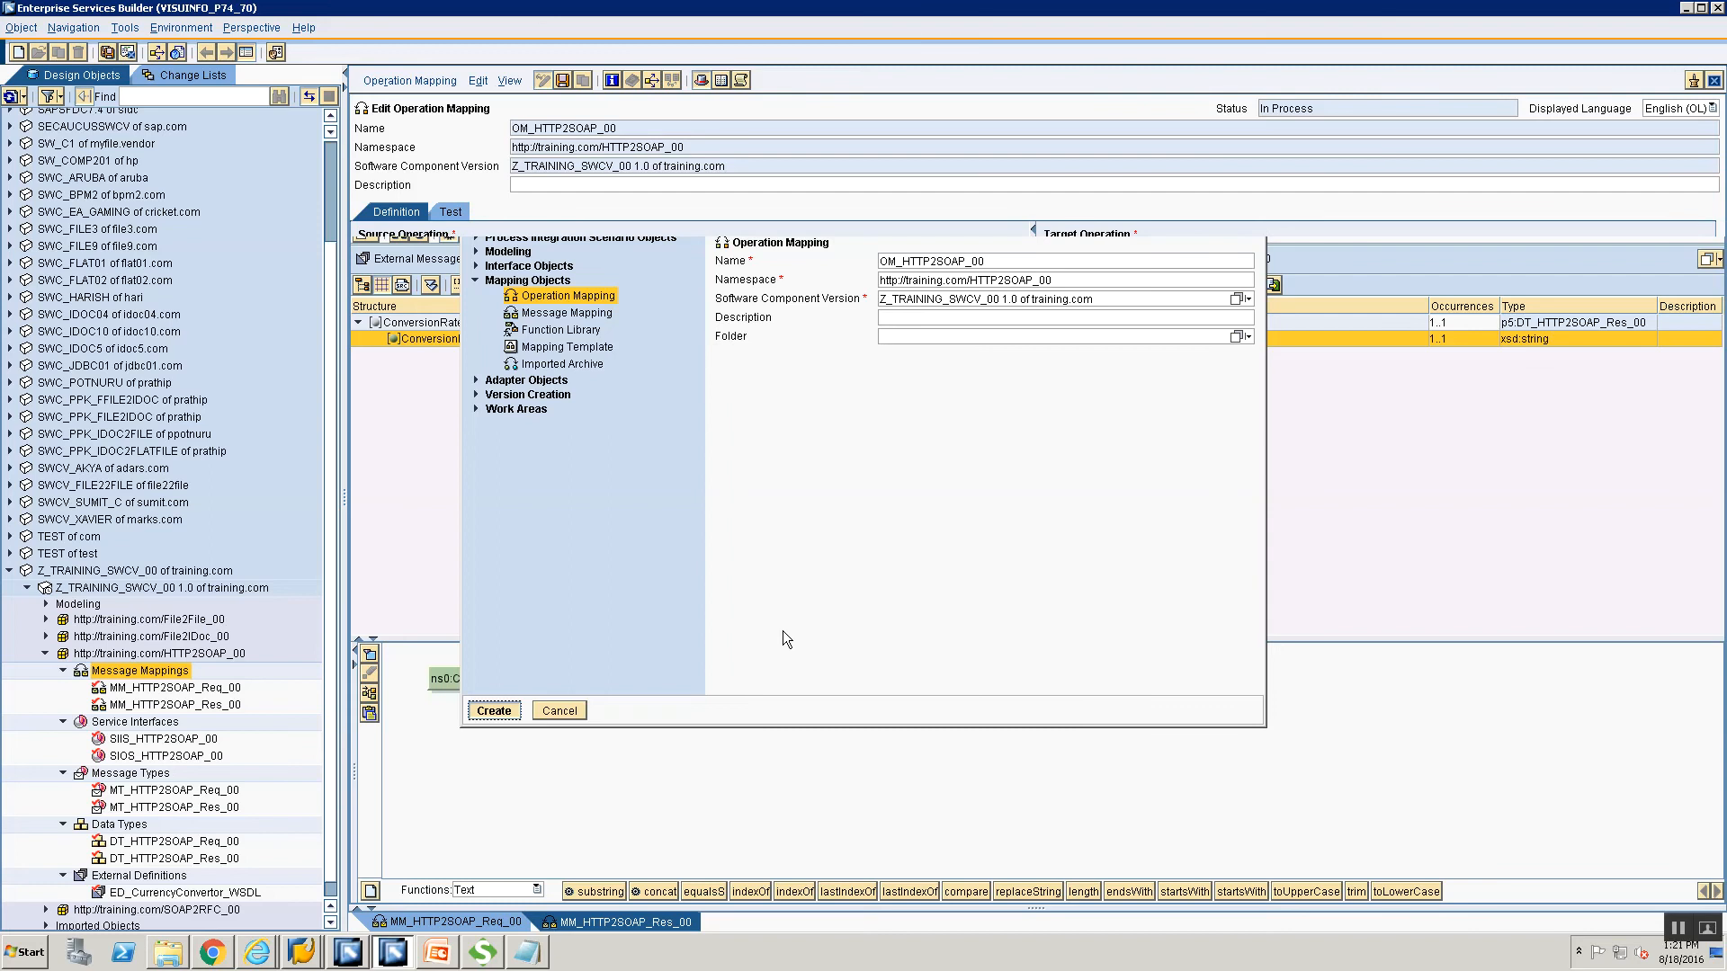
Pair source operation SIOS_HTTP2SOAP_00 with target SIIS_HTTP2SOAP_00 and read their operations.
click(125, 763)
drag(125, 763, 469, 297)
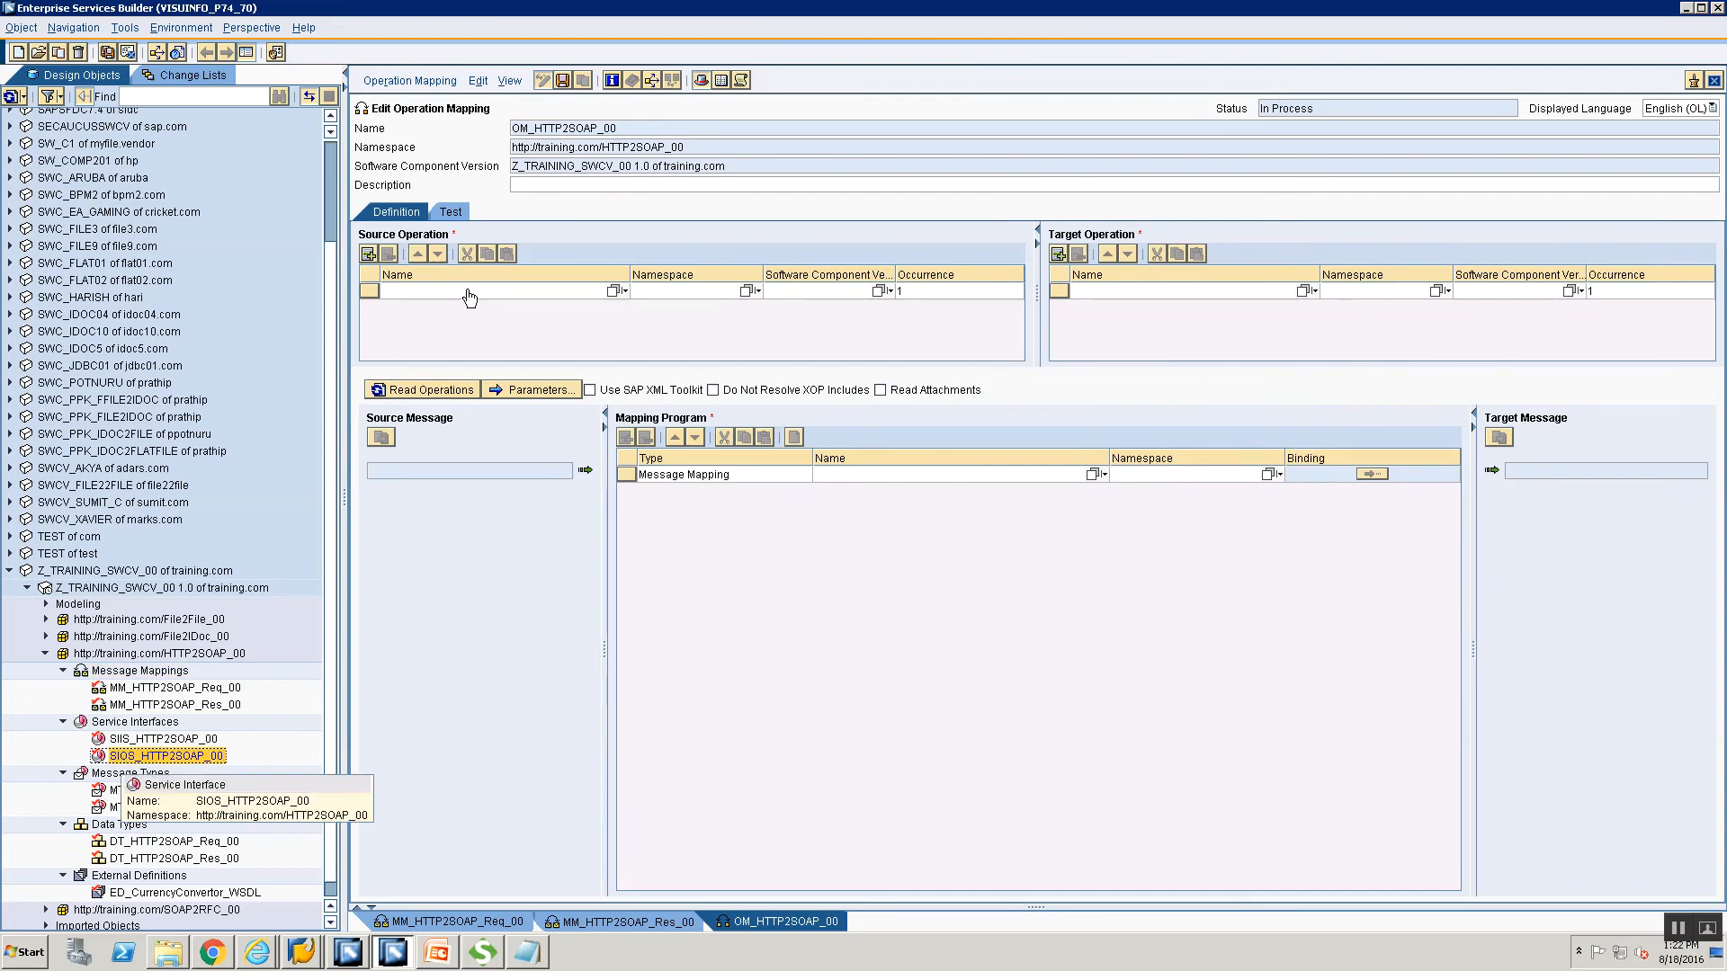
drag(468, 297, 467, 289)
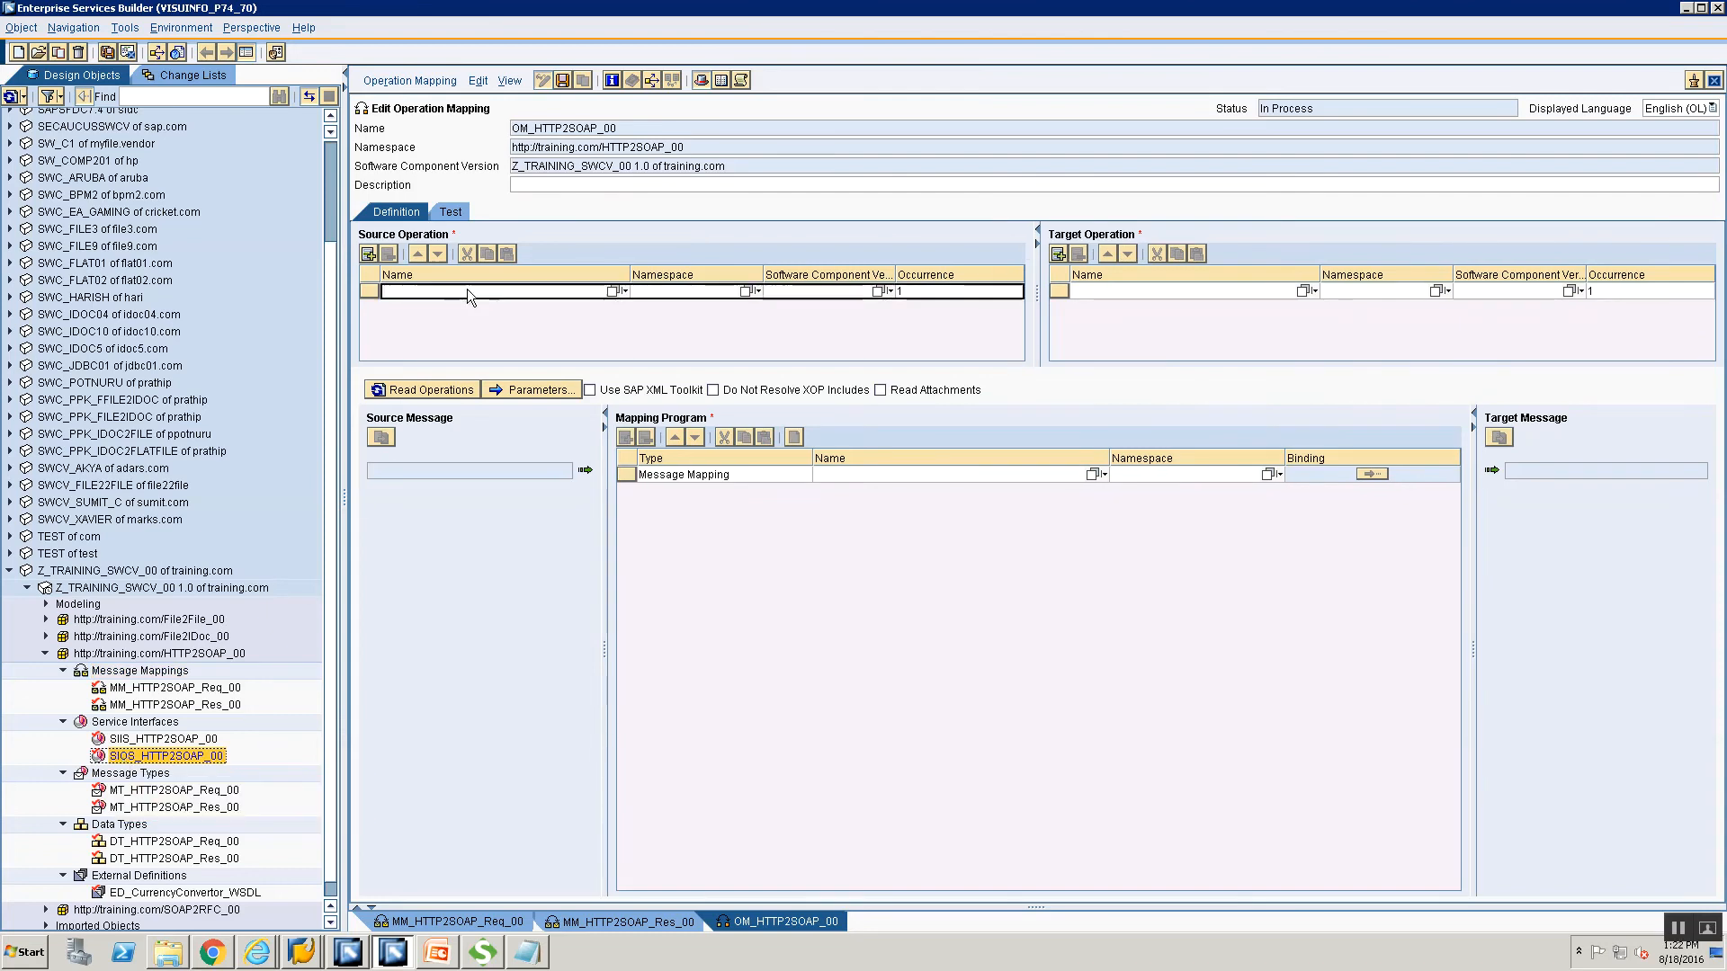
click(178, 739)
drag(193, 742, 1068, 405)
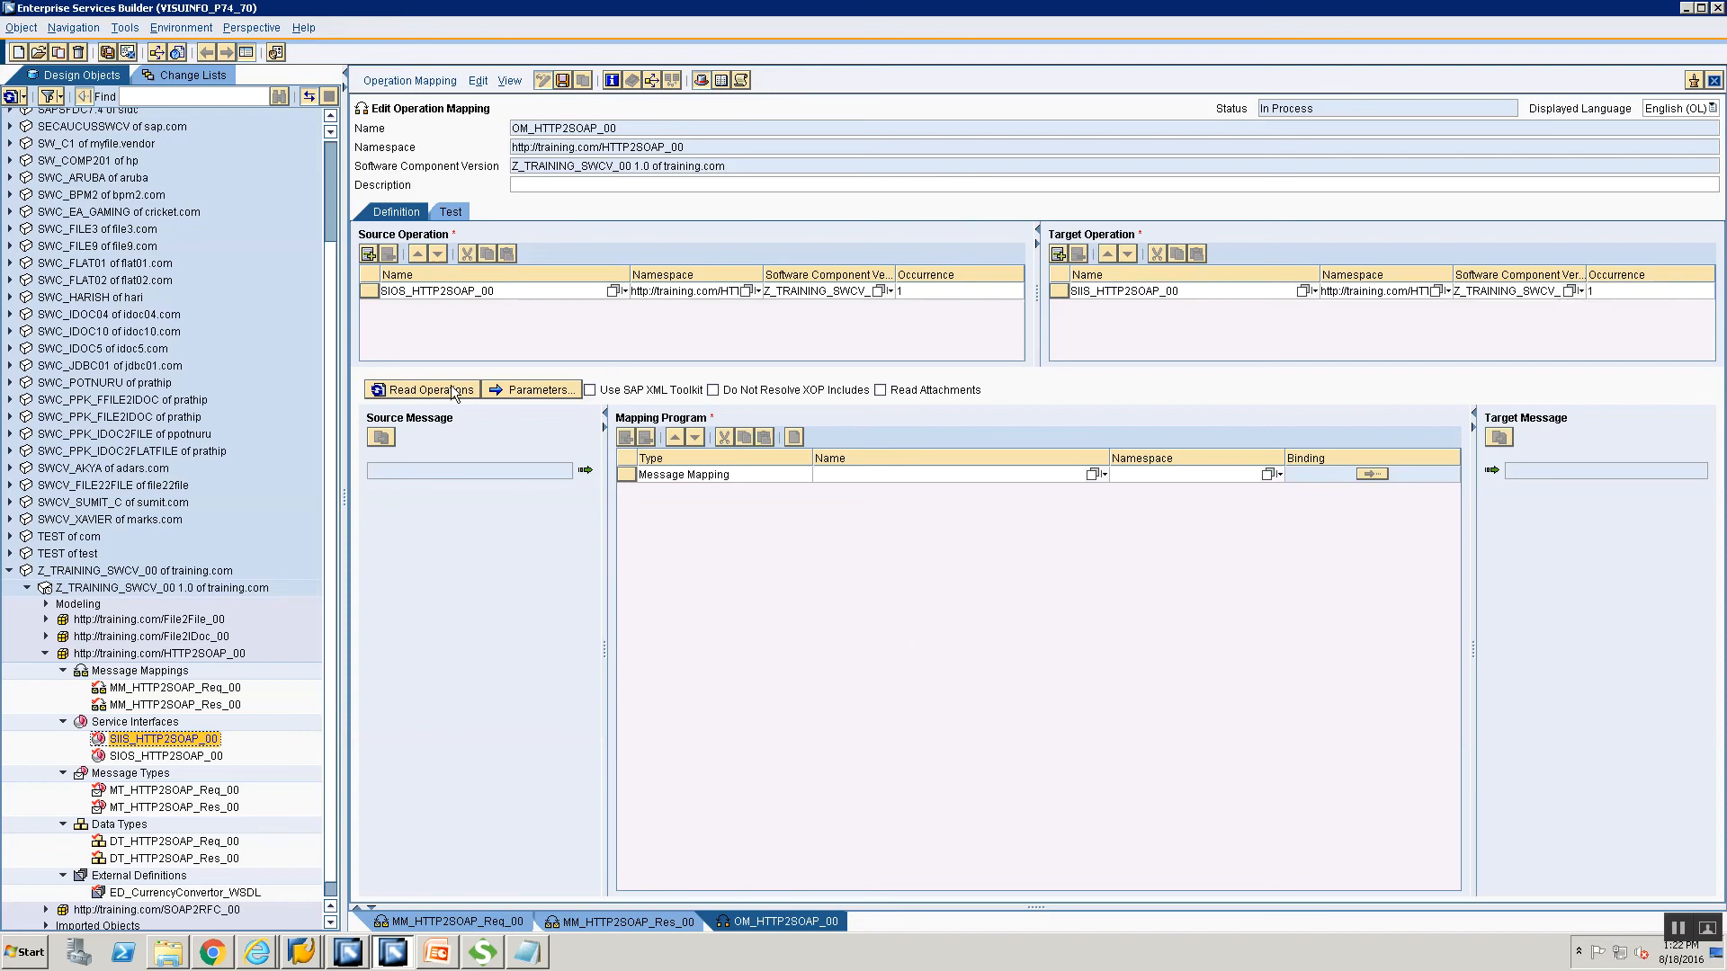
click(423, 390)
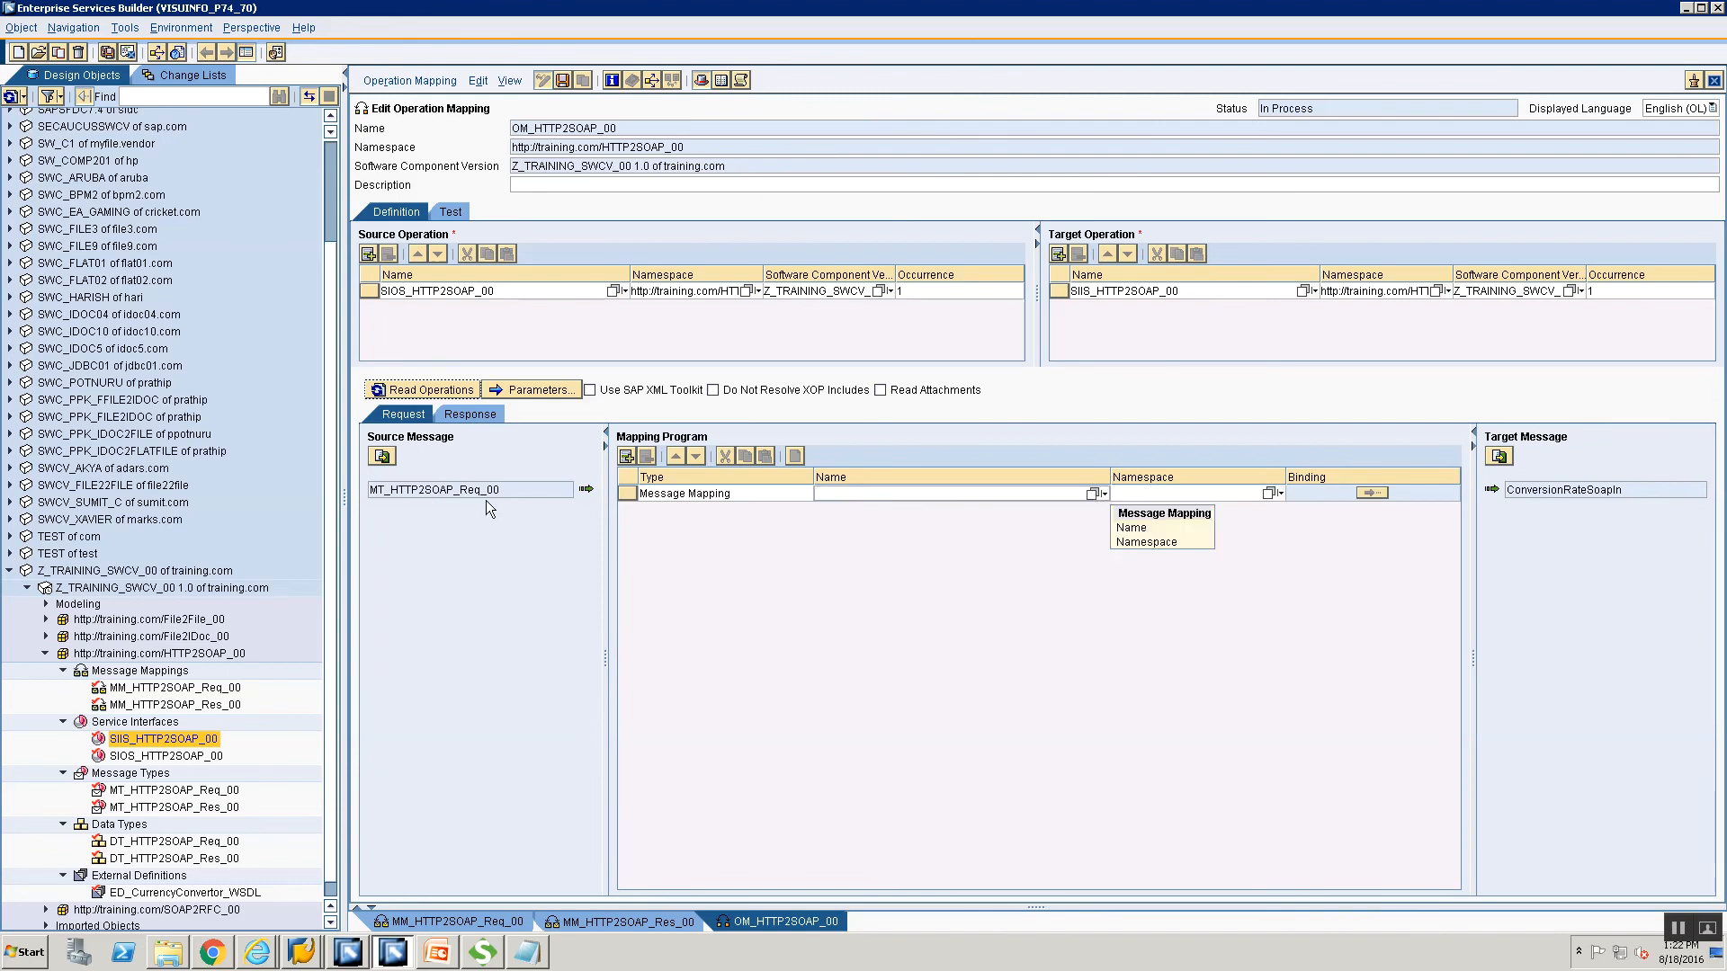
click(1092, 493)
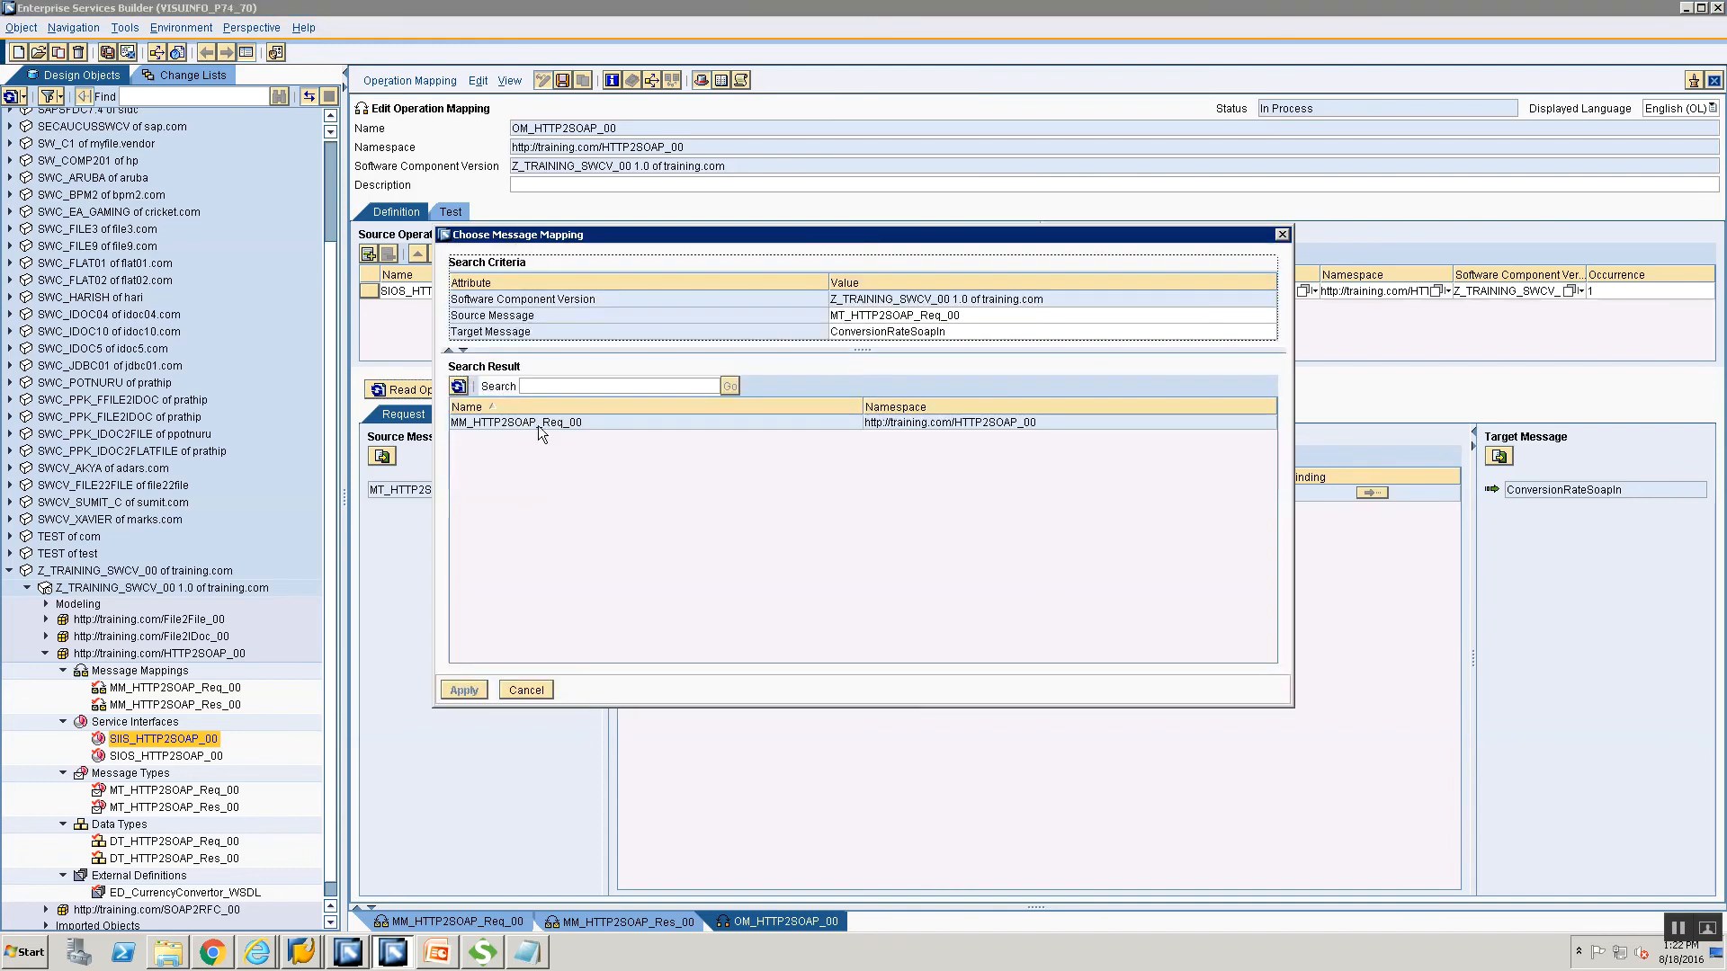
Assign MM_HTTP2SOAP_Req_00 to the request and MM_HTTP2SOAP_Res_00 to the response.
click(538, 423)
click(463, 690)
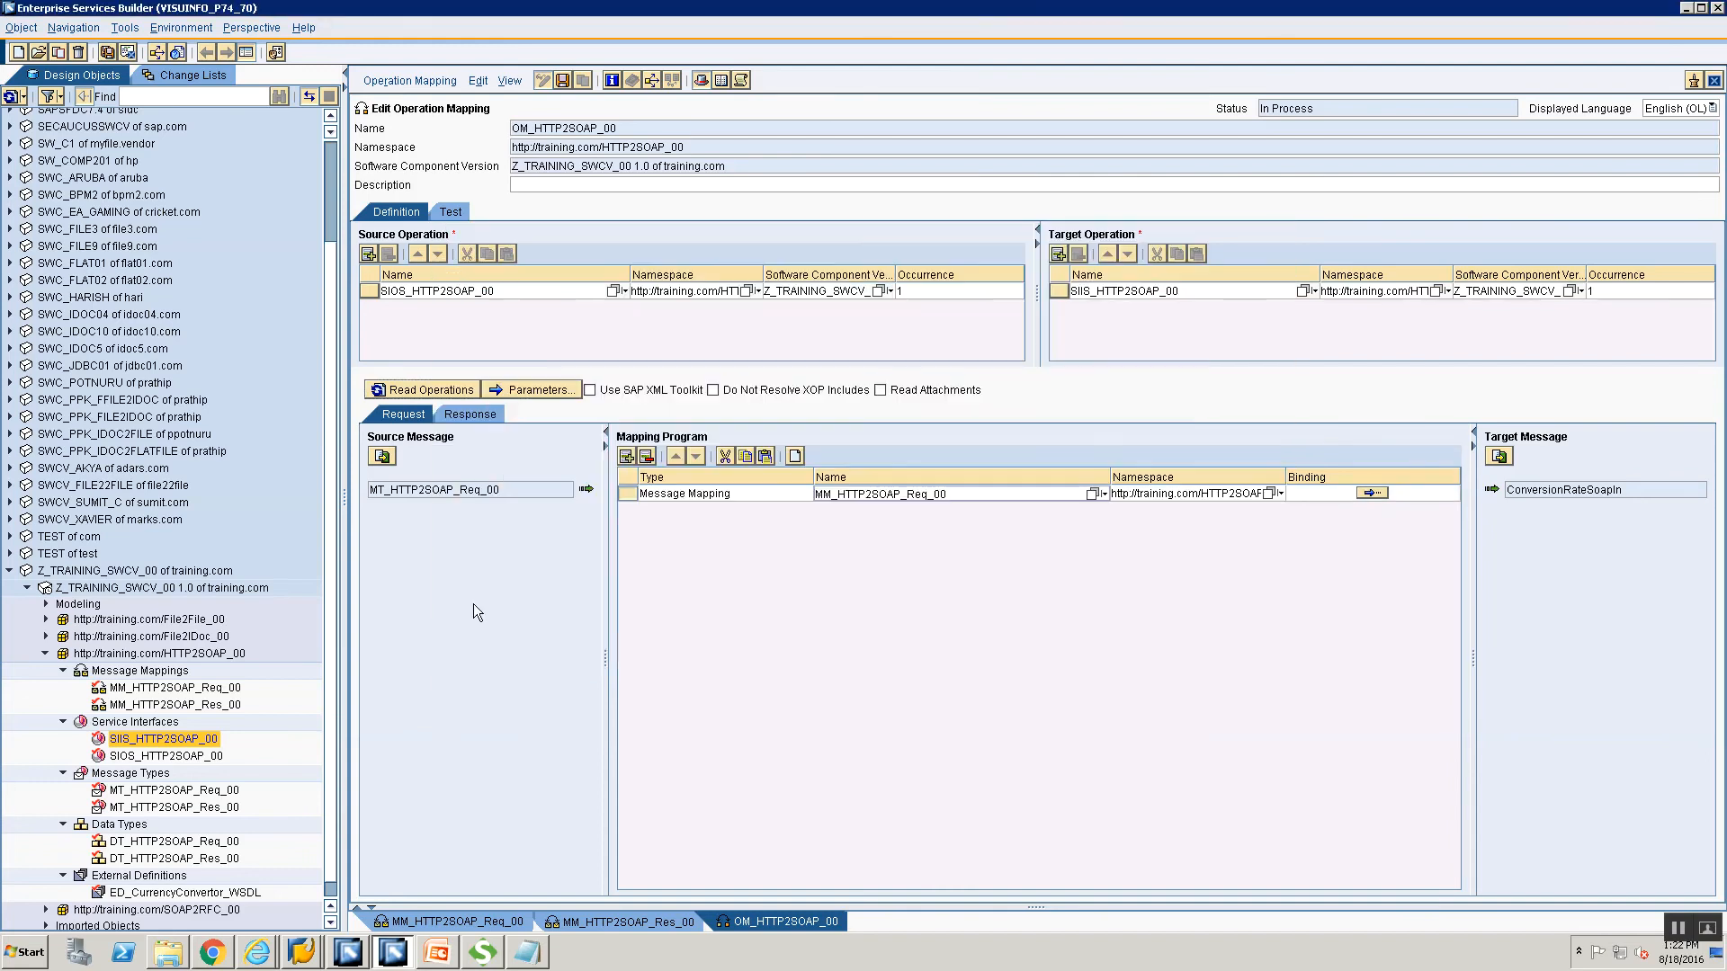
click(476, 413)
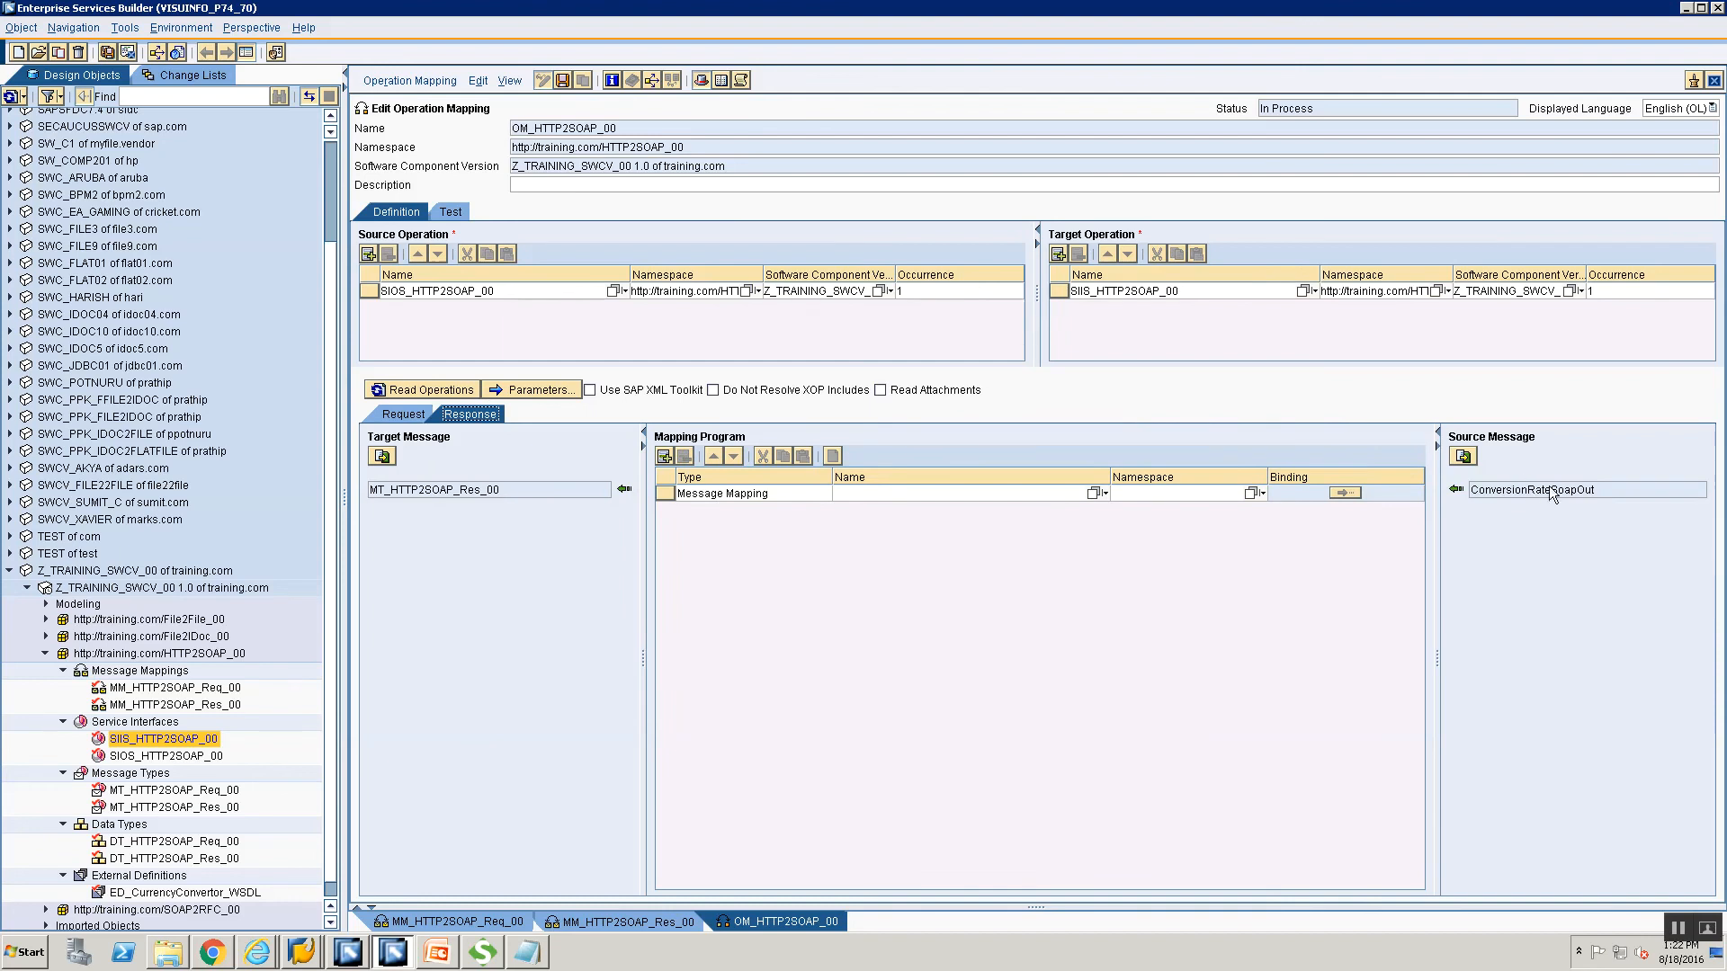
click(1094, 493)
click(591, 425)
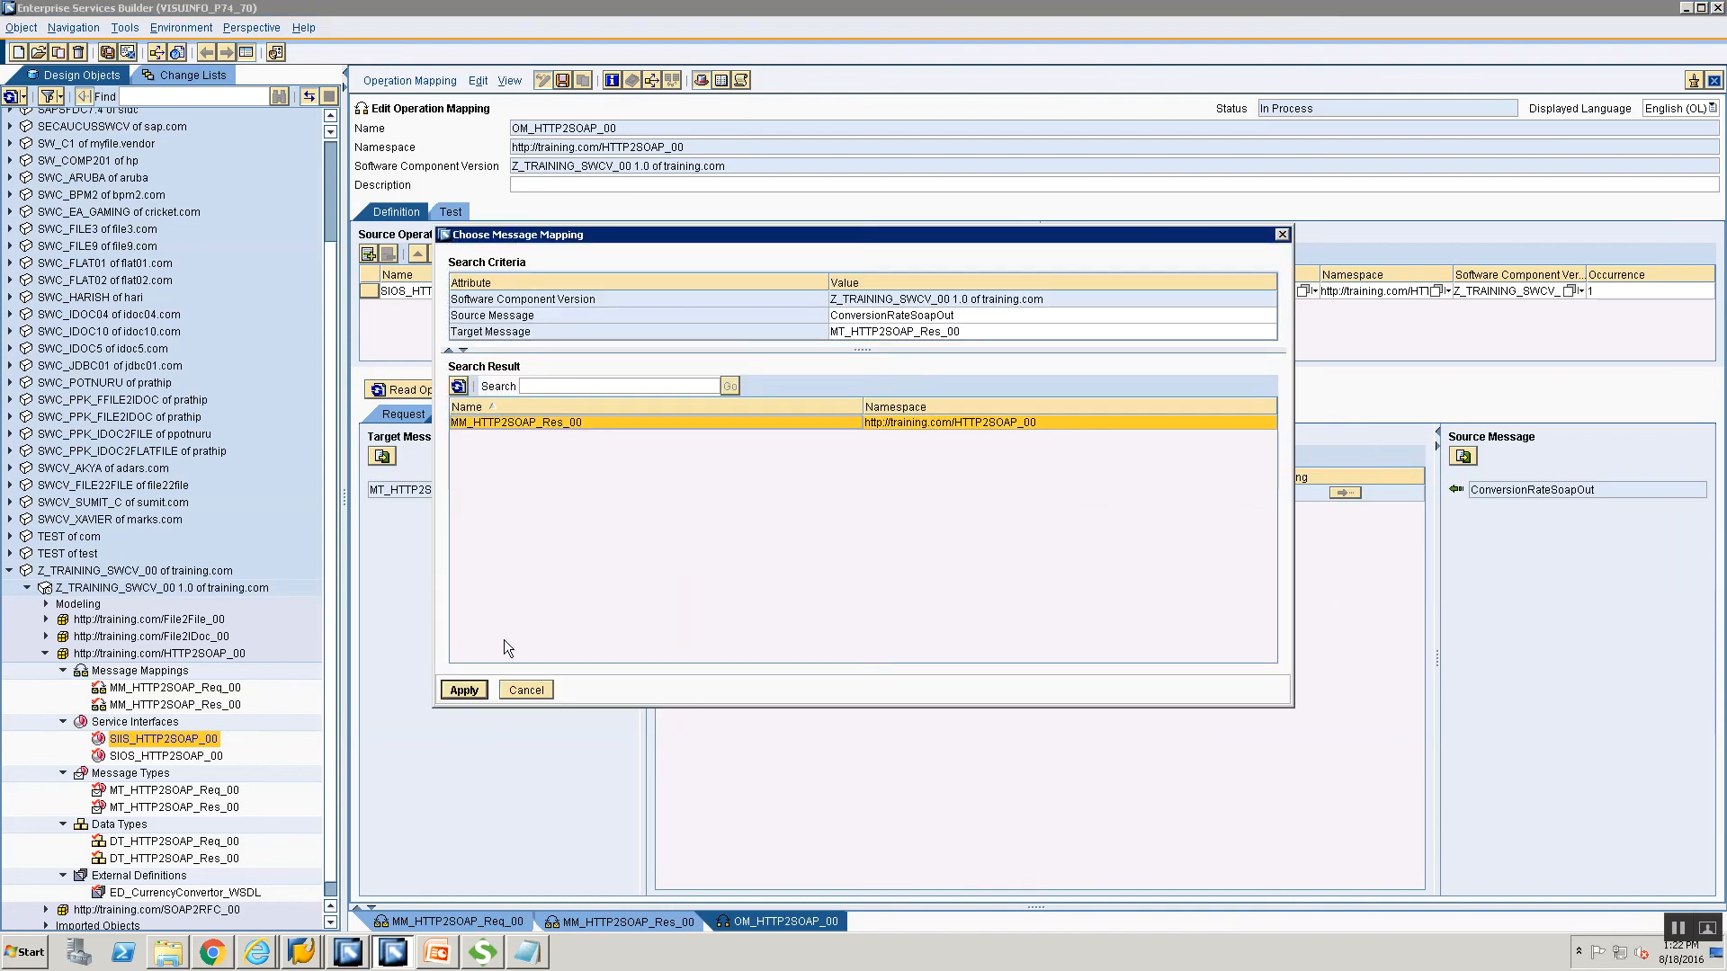
click(474, 690)
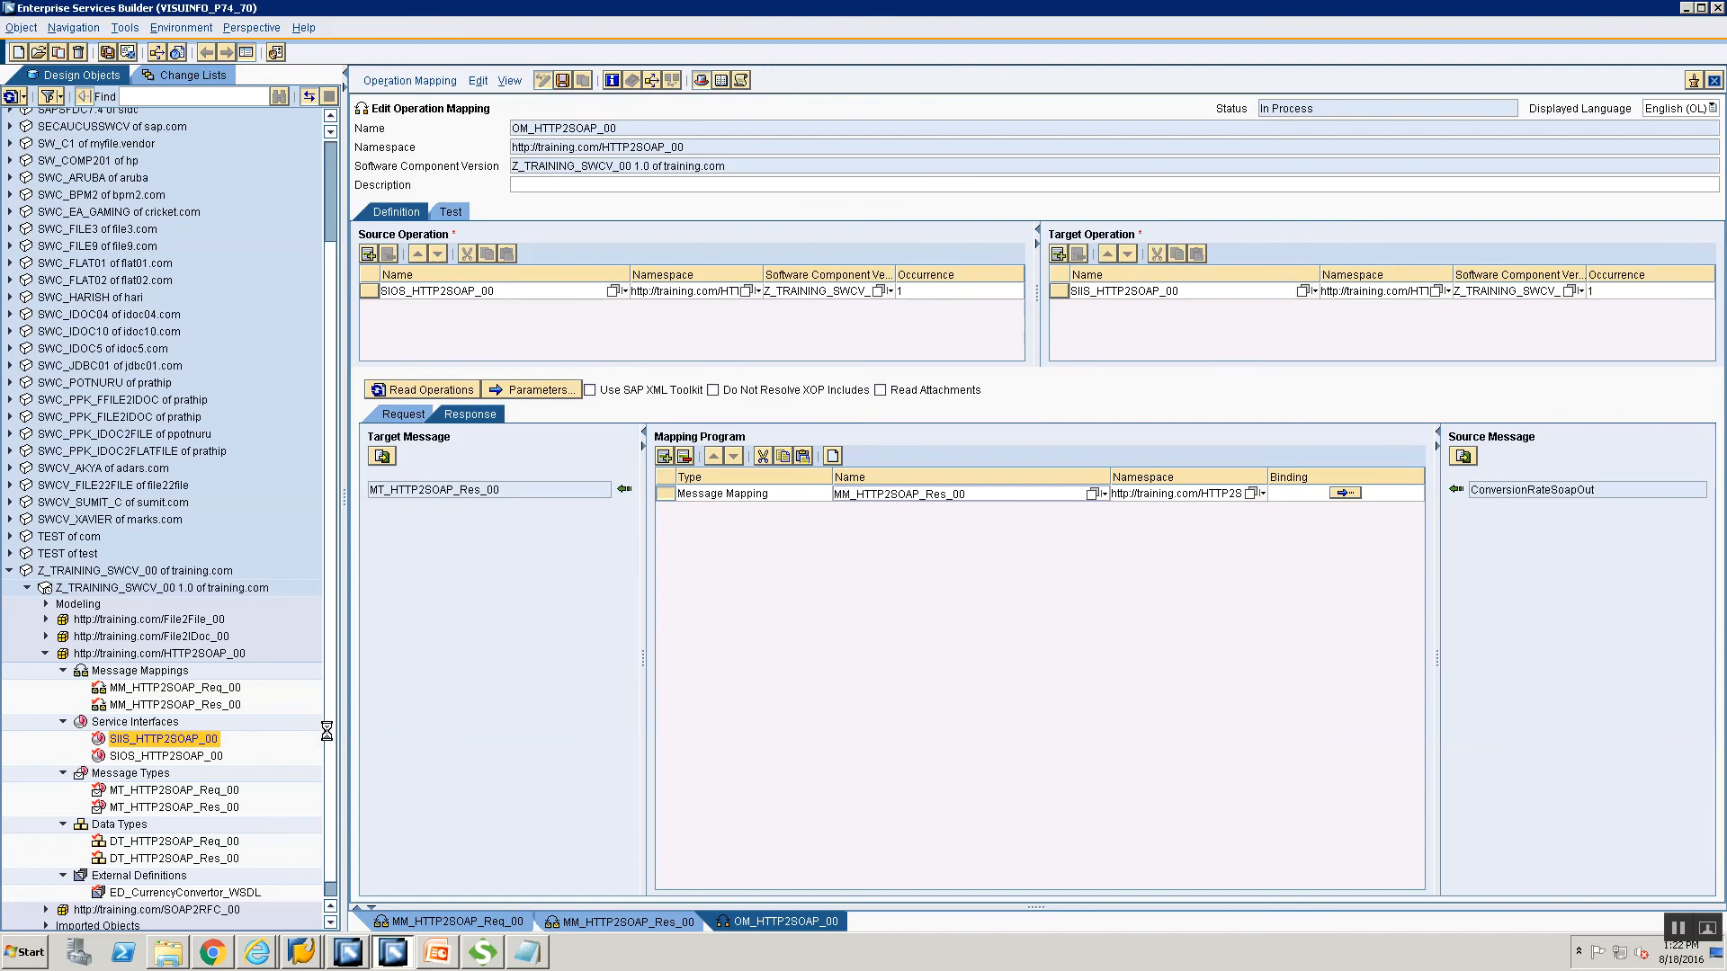
click(174, 77)
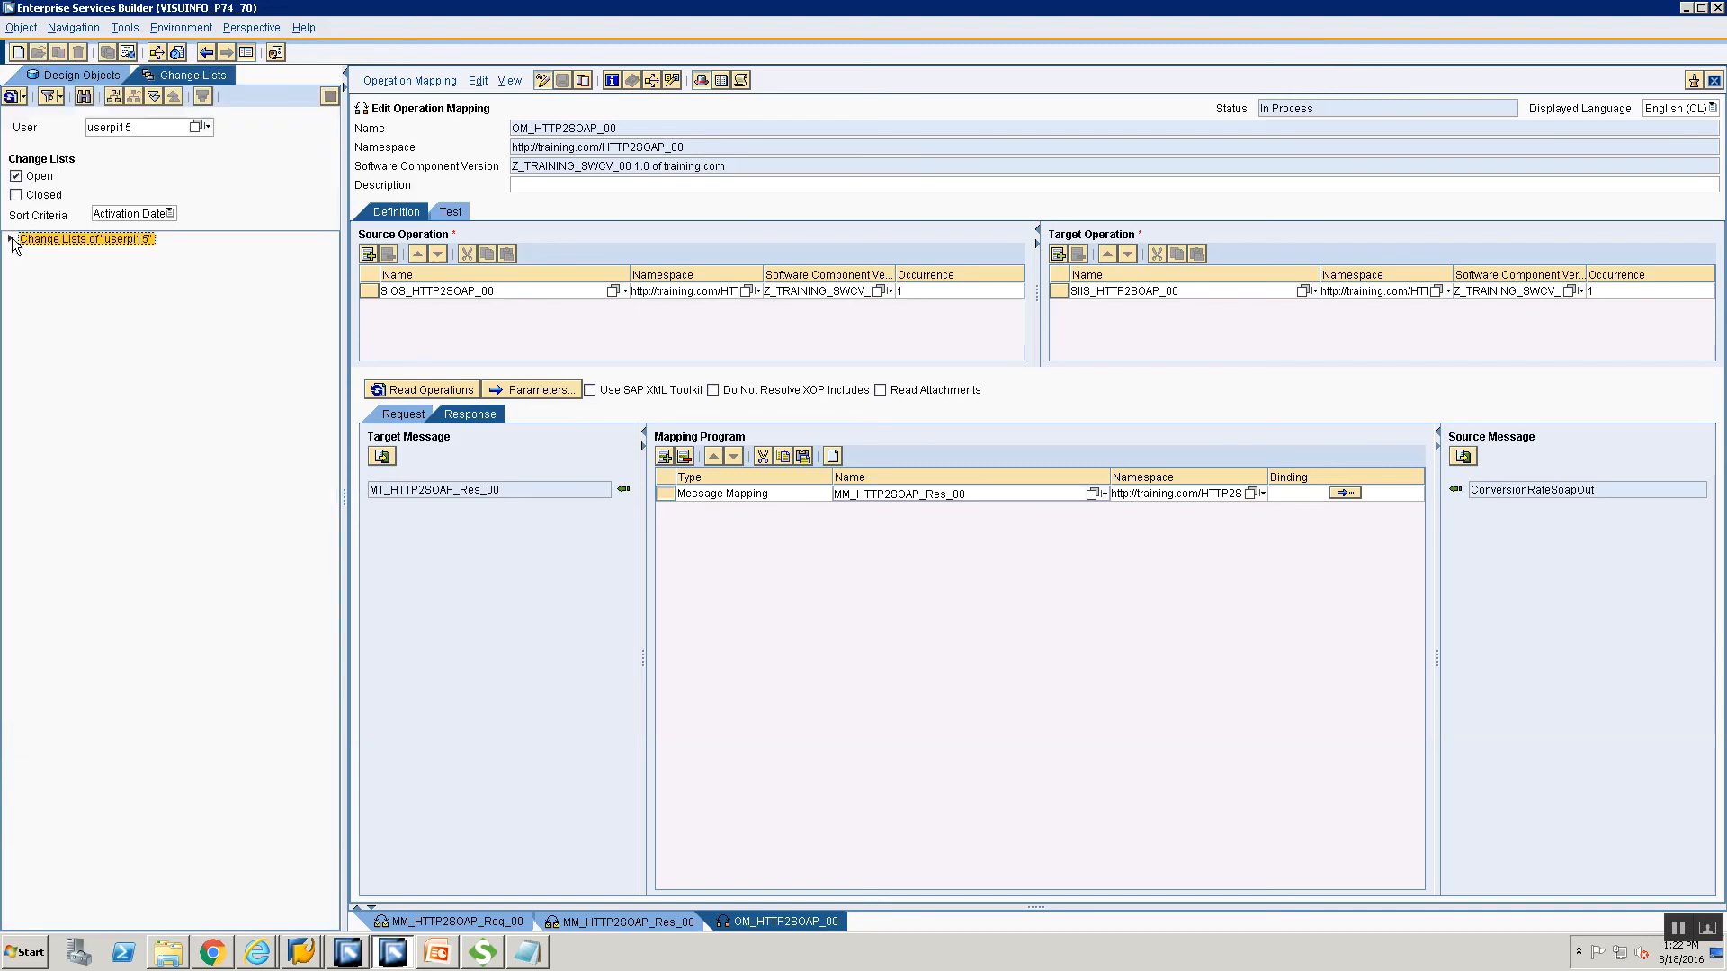
Expand the Standard change list and review its namespace, WSDL, data type and message type entries.
click(9, 239)
click(28, 255)
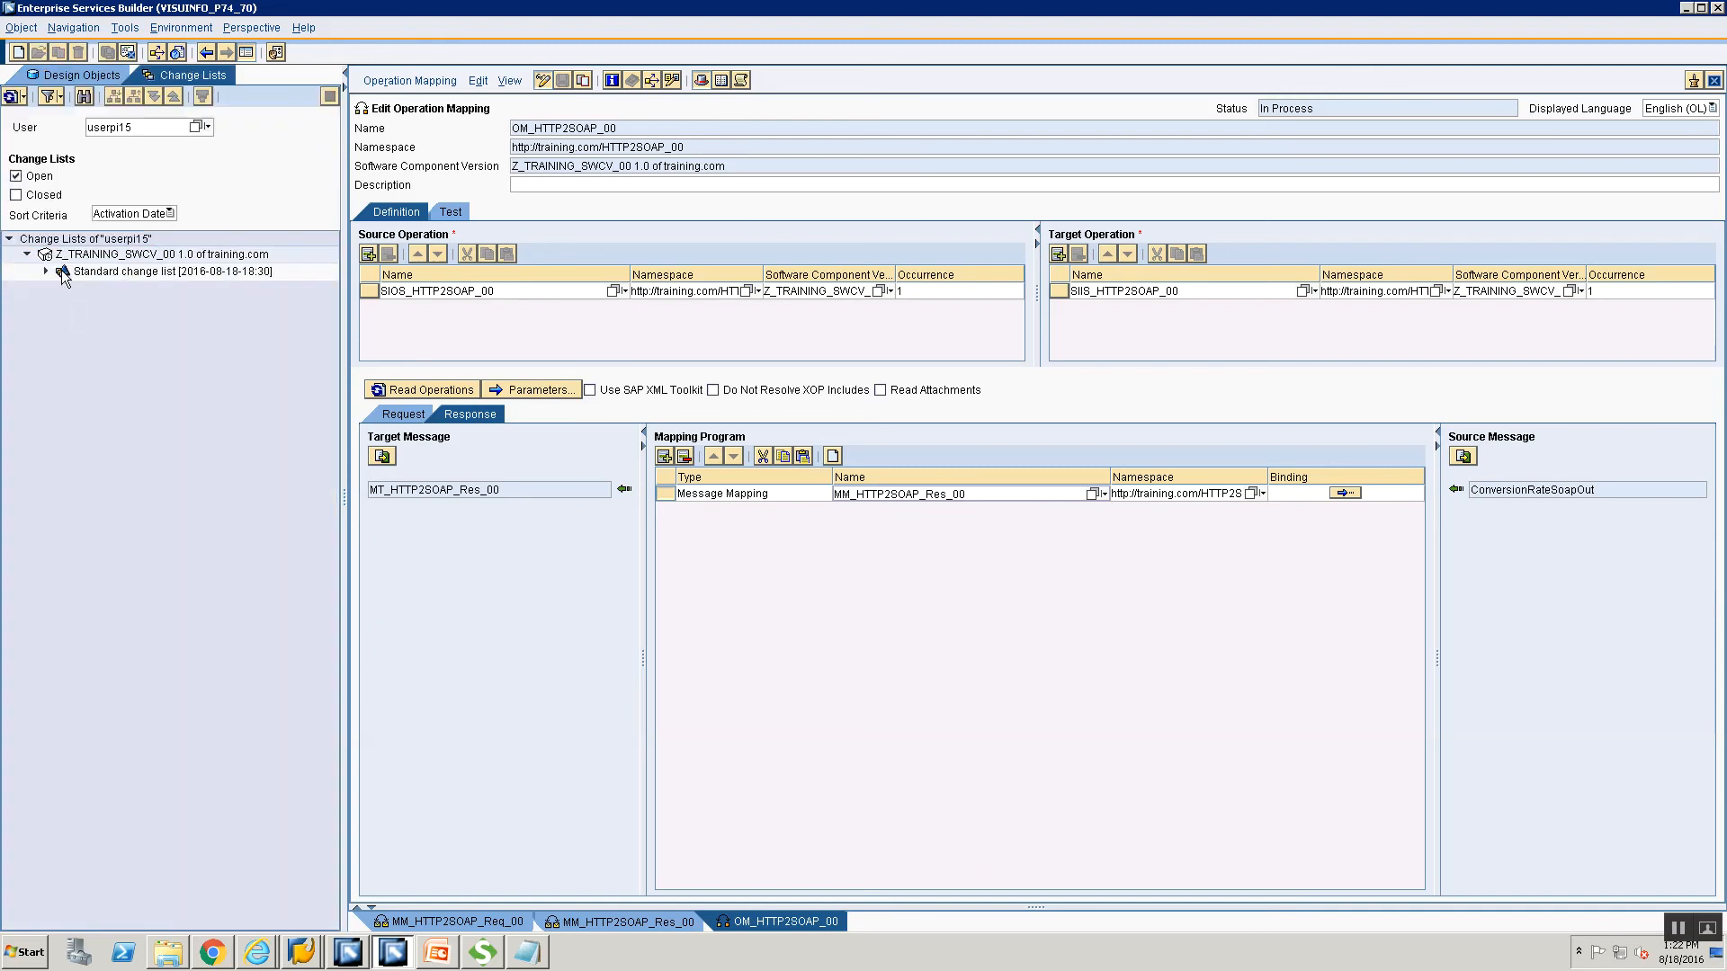
click(45, 272)
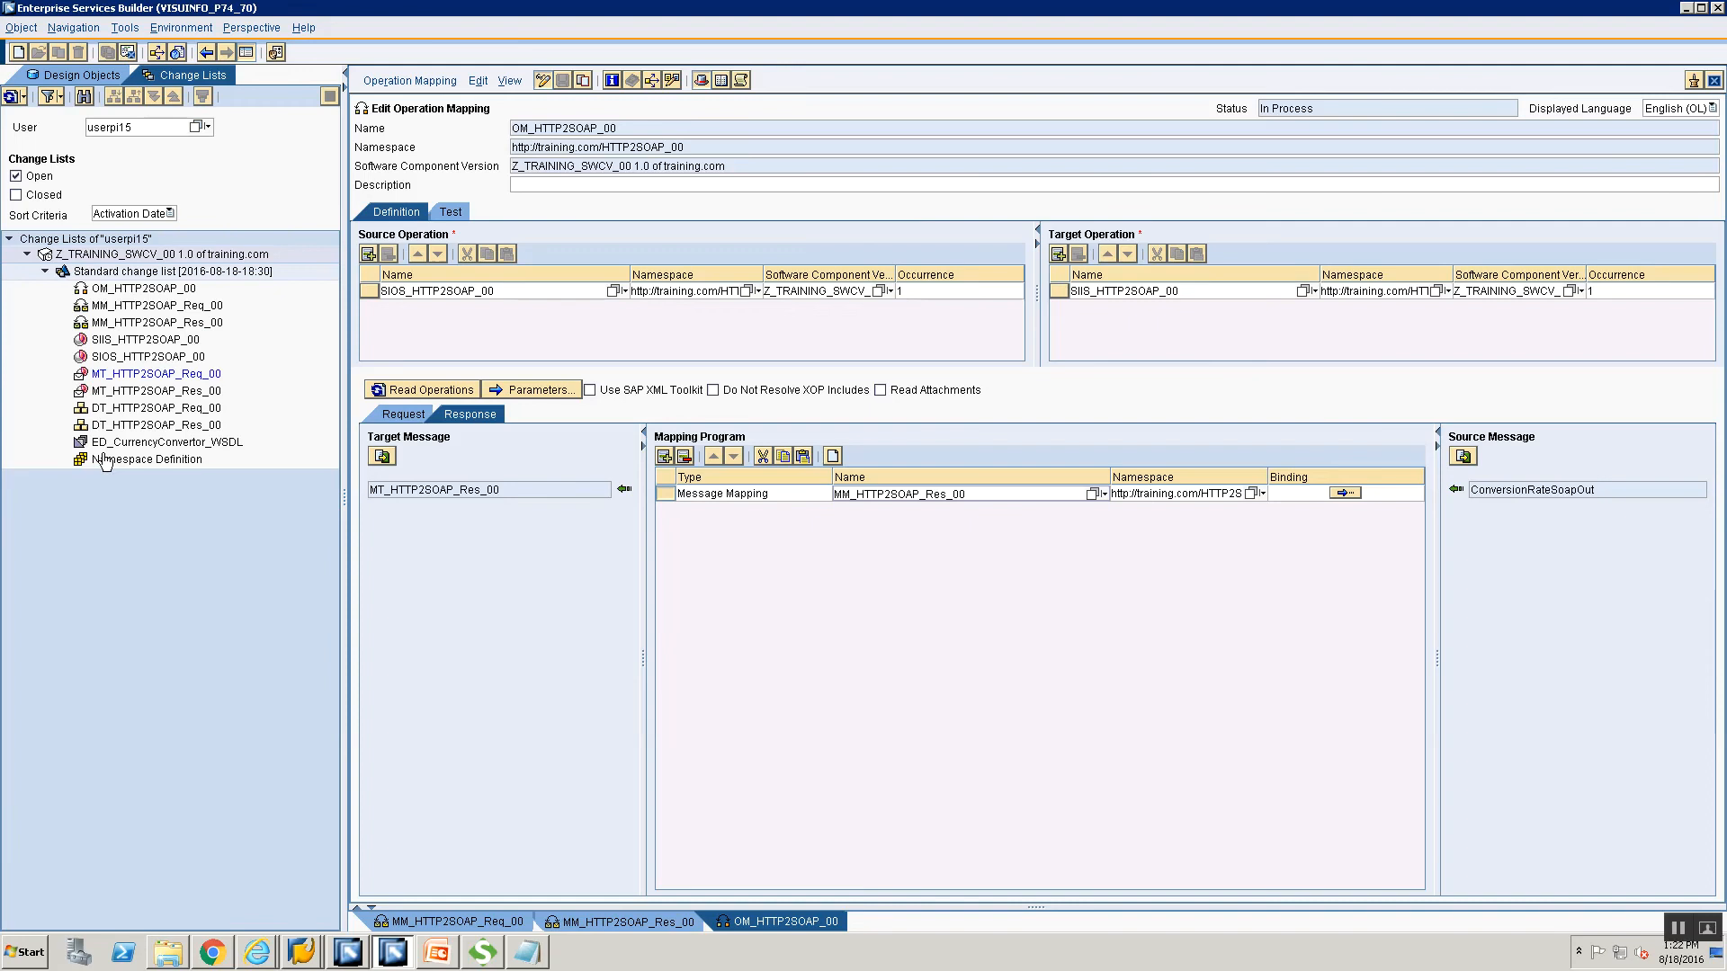
click(144, 460)
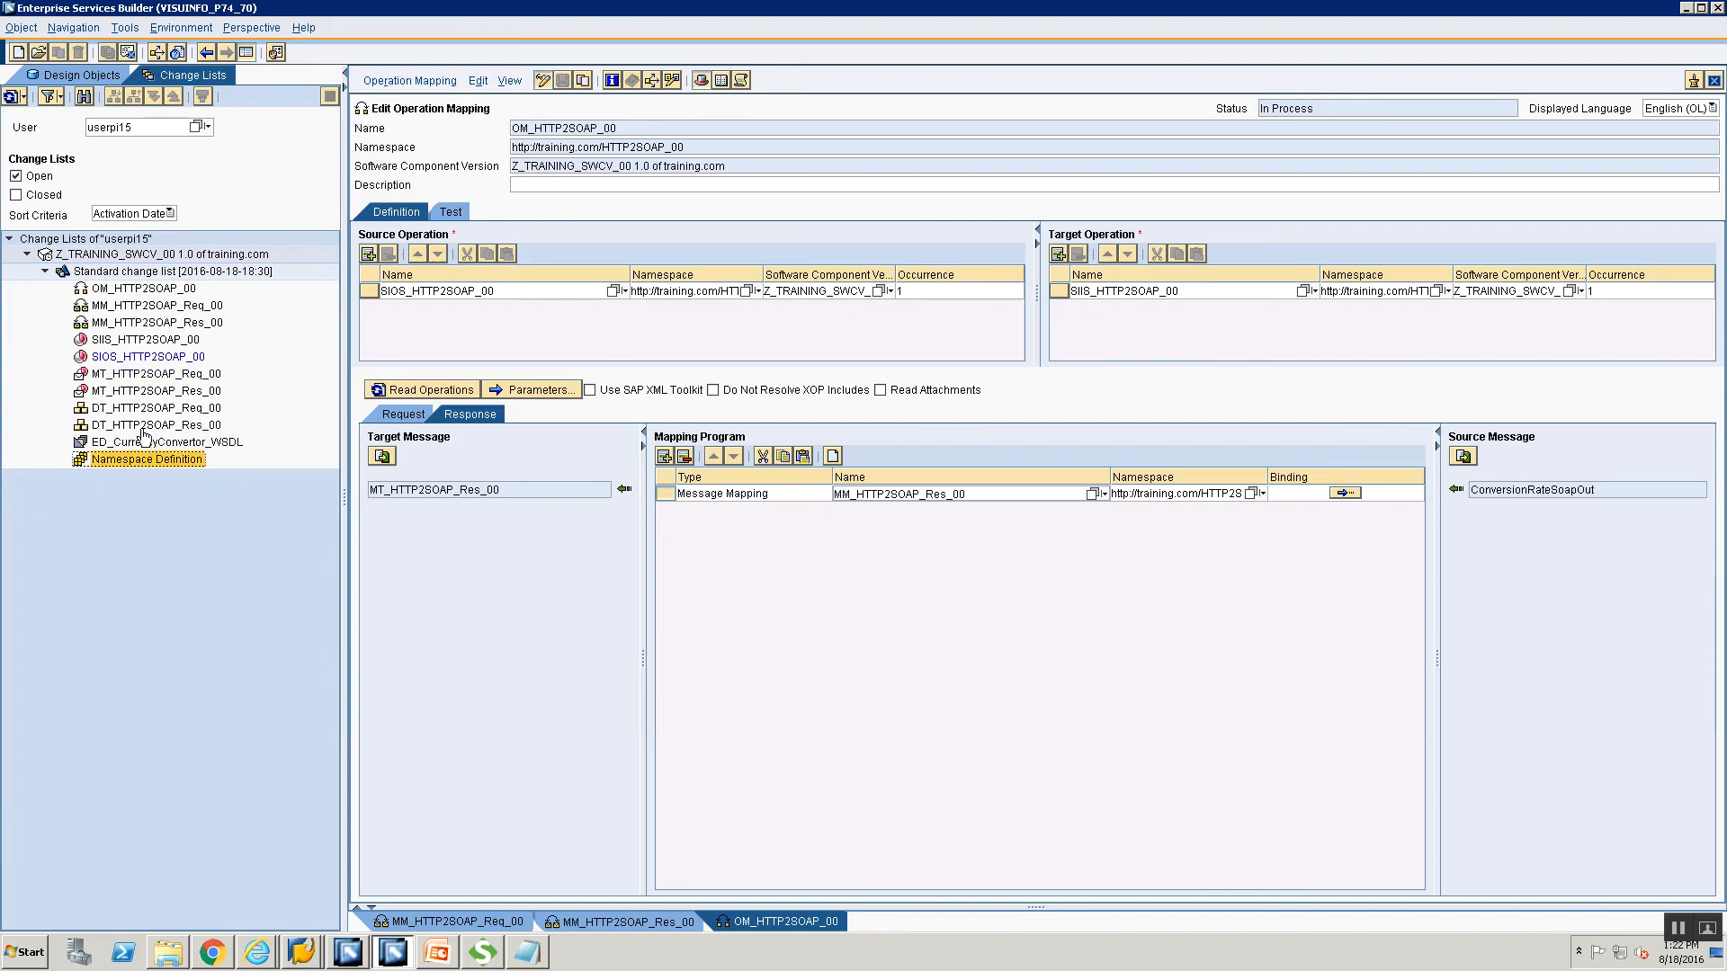
click(166, 443)
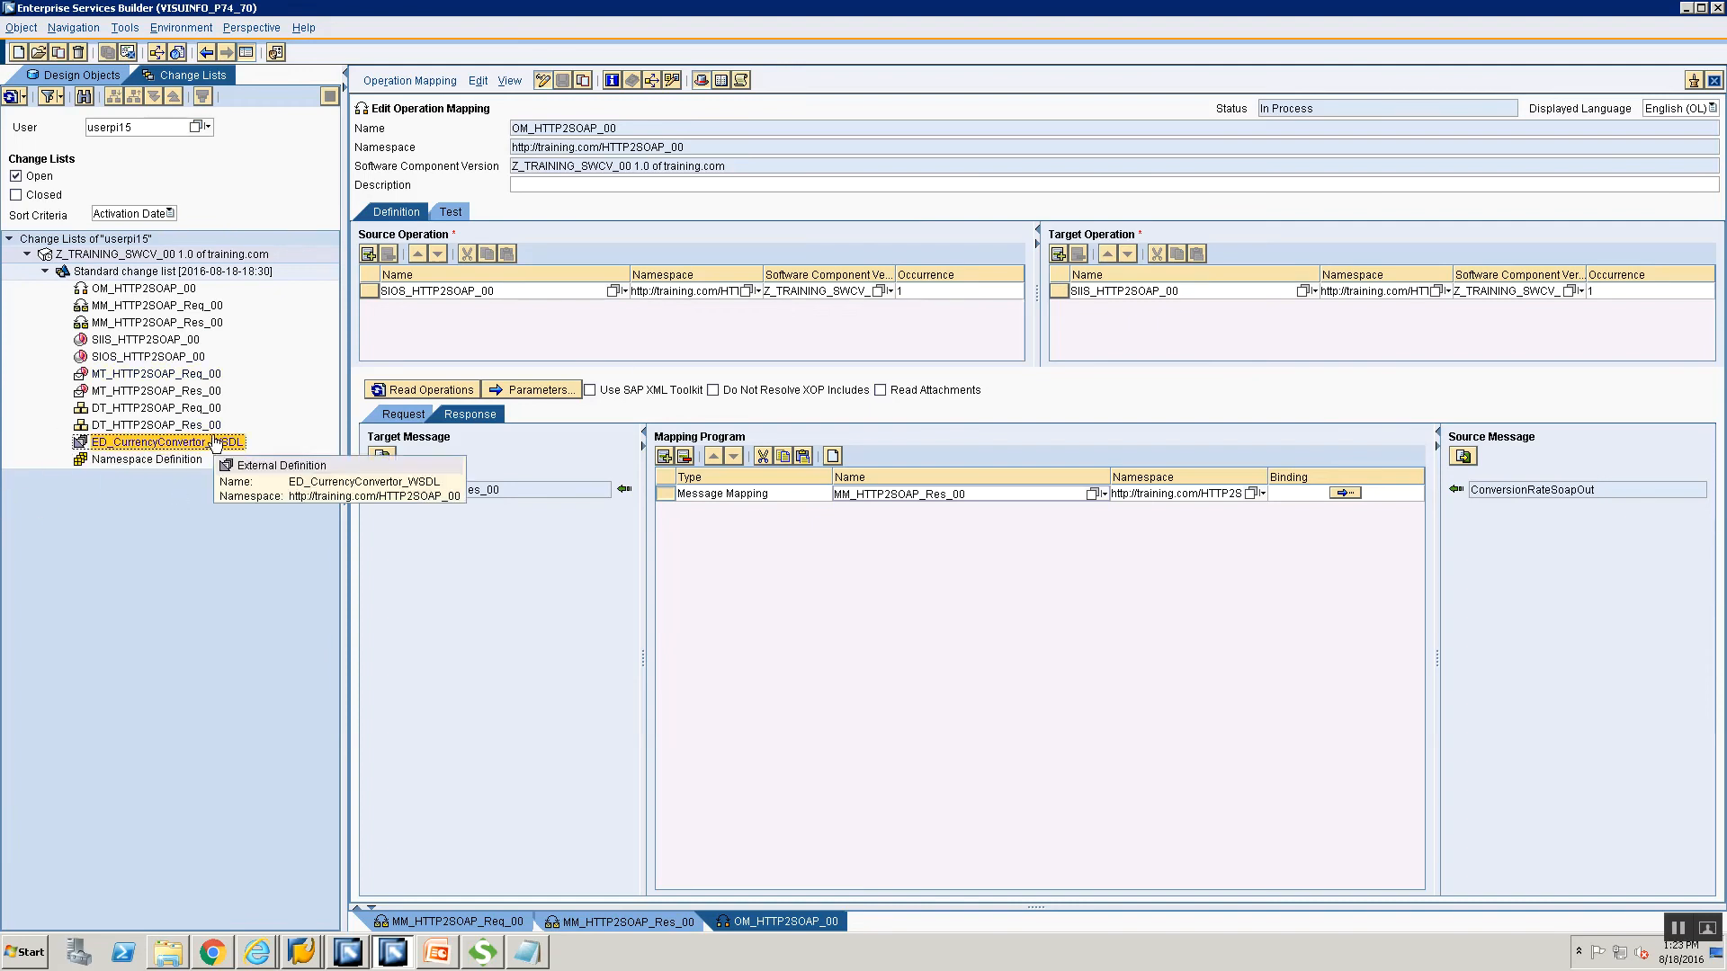
click(146, 410)
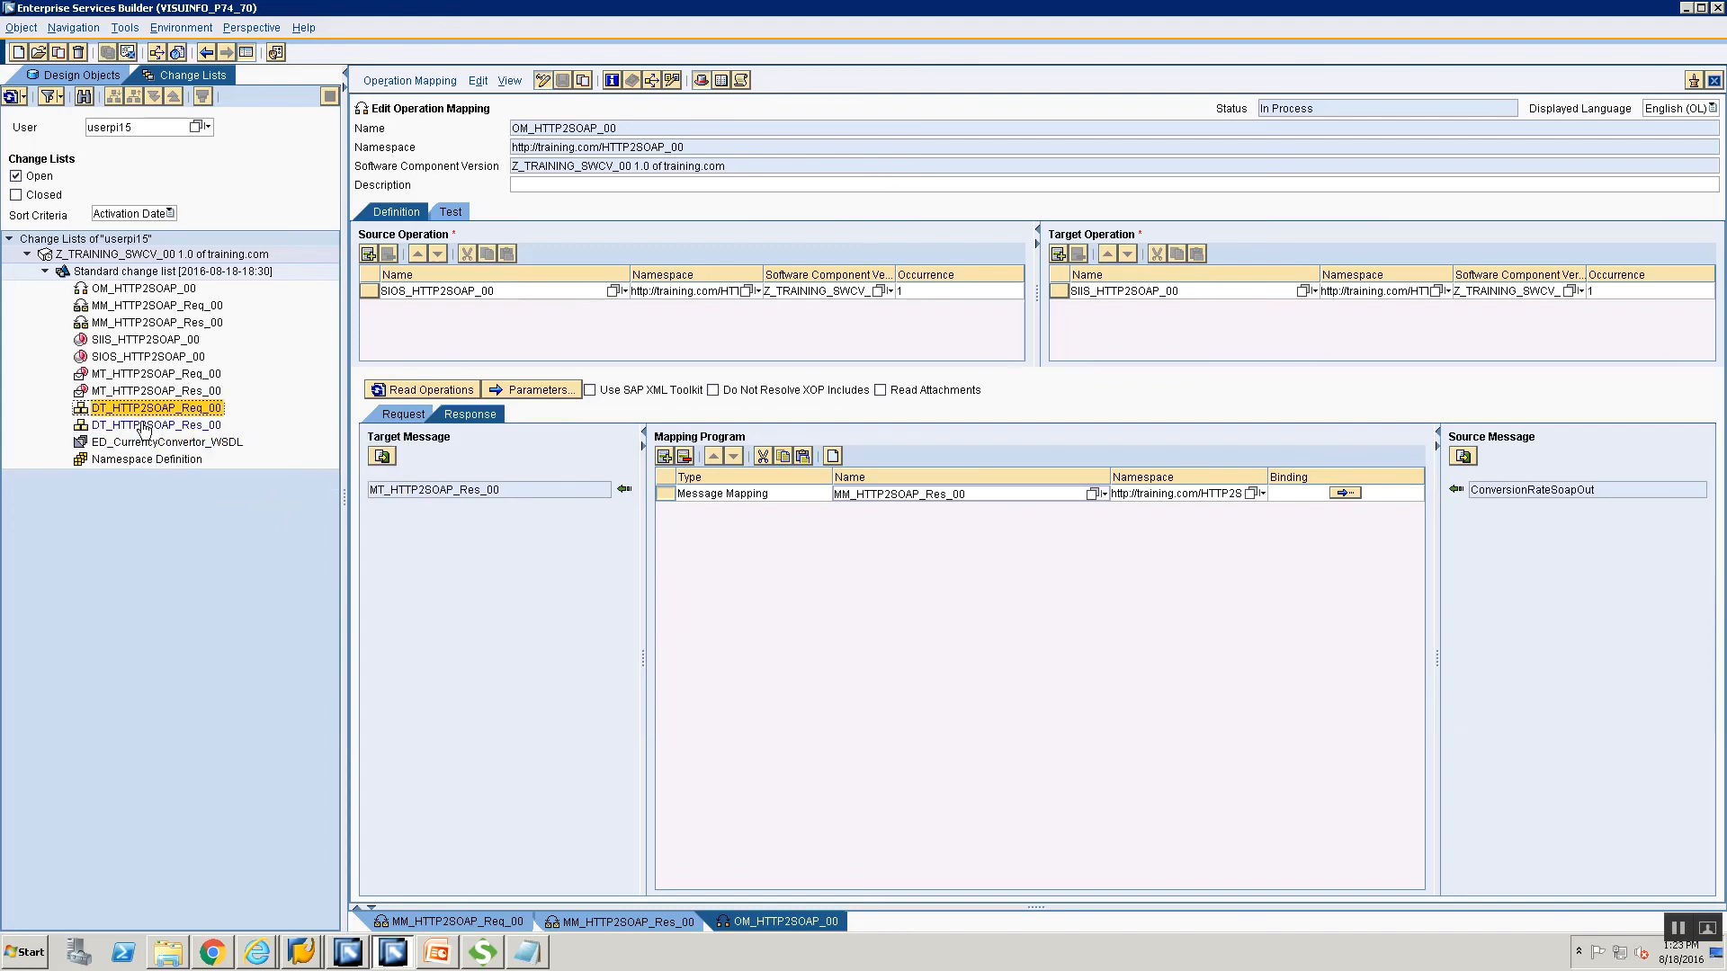
click(143, 427)
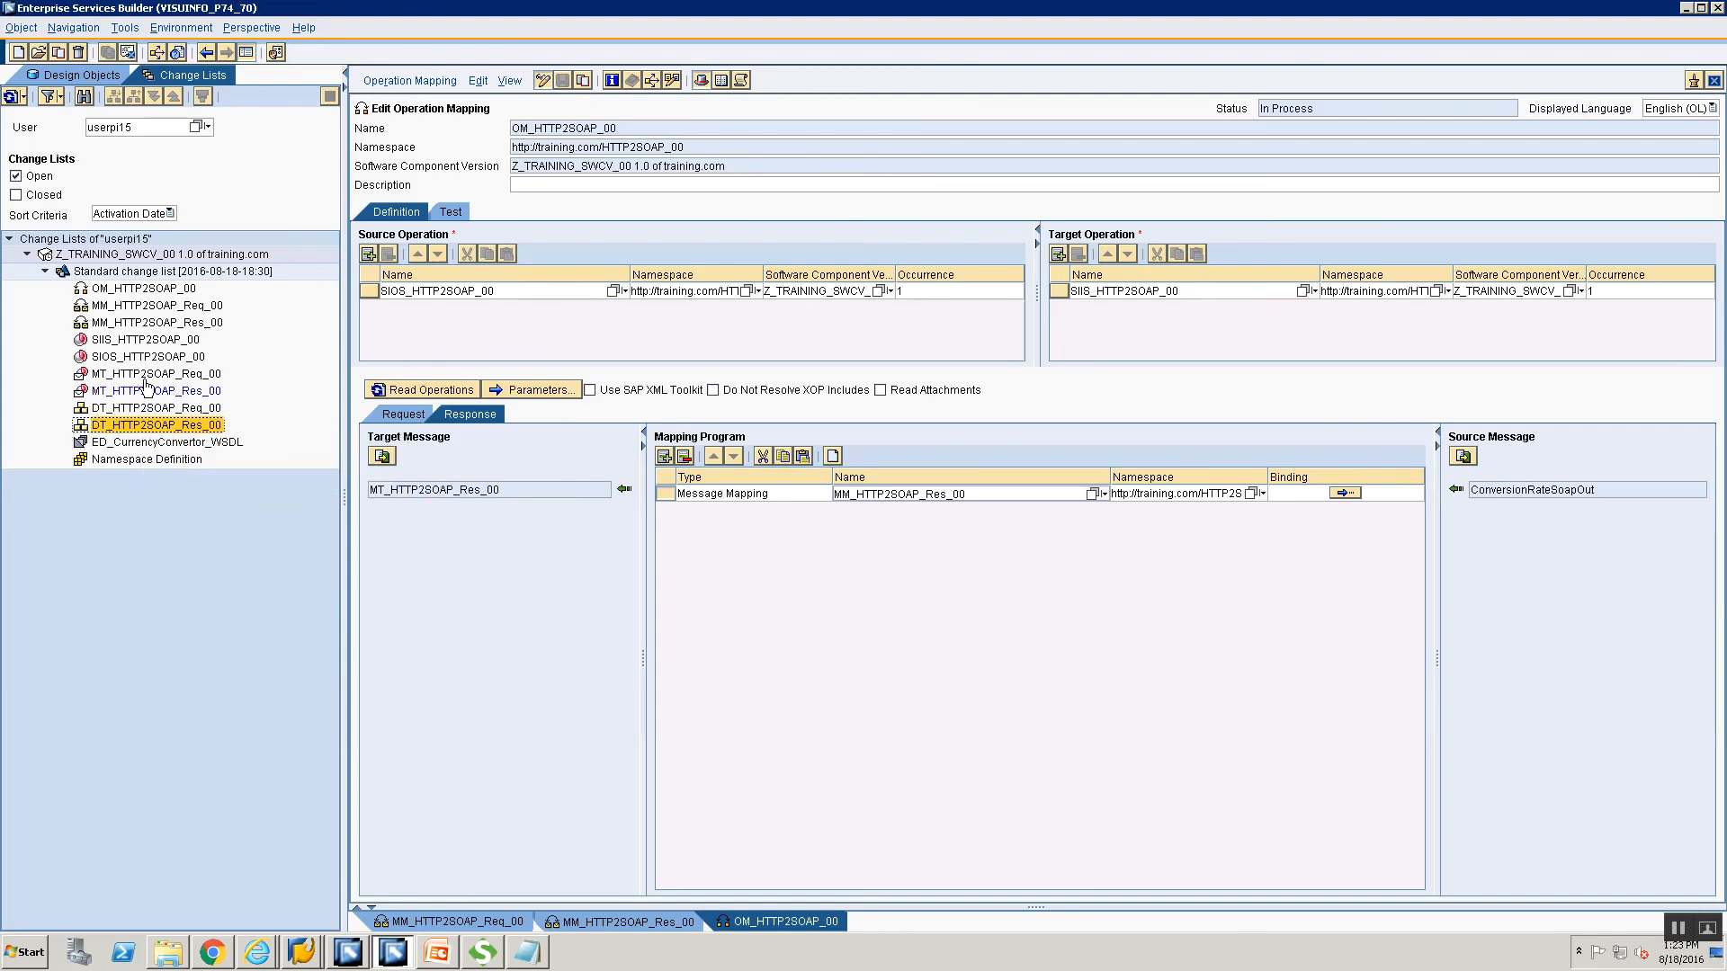
click(145, 378)
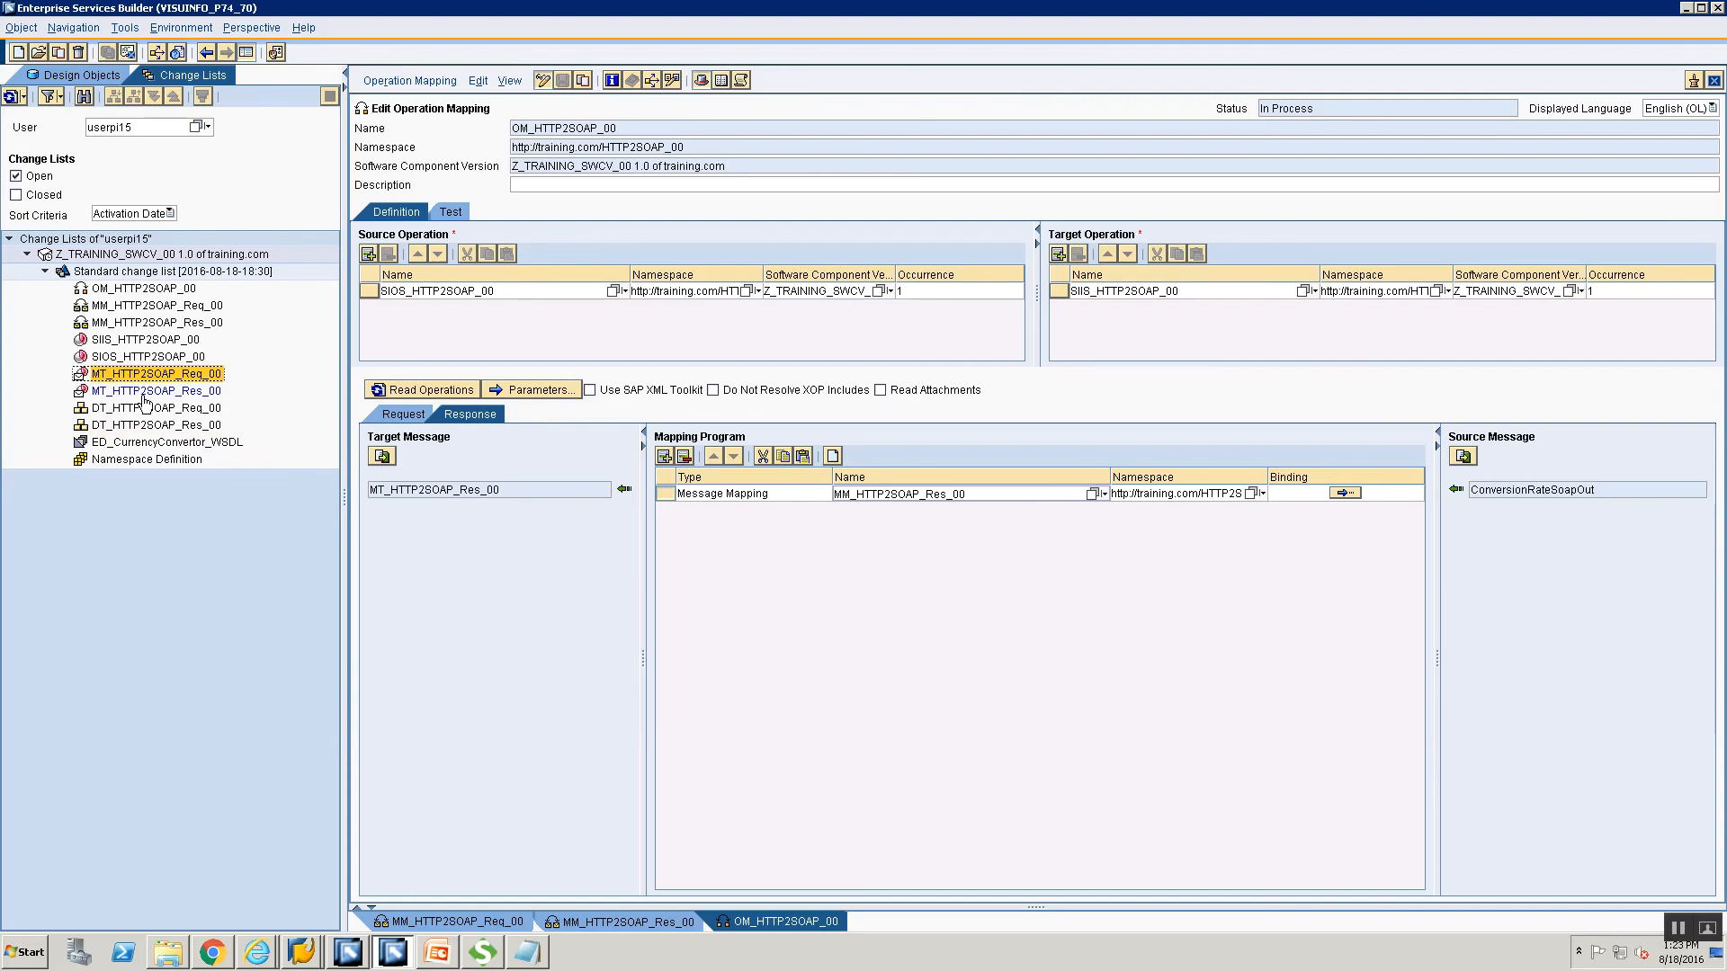
click(144, 394)
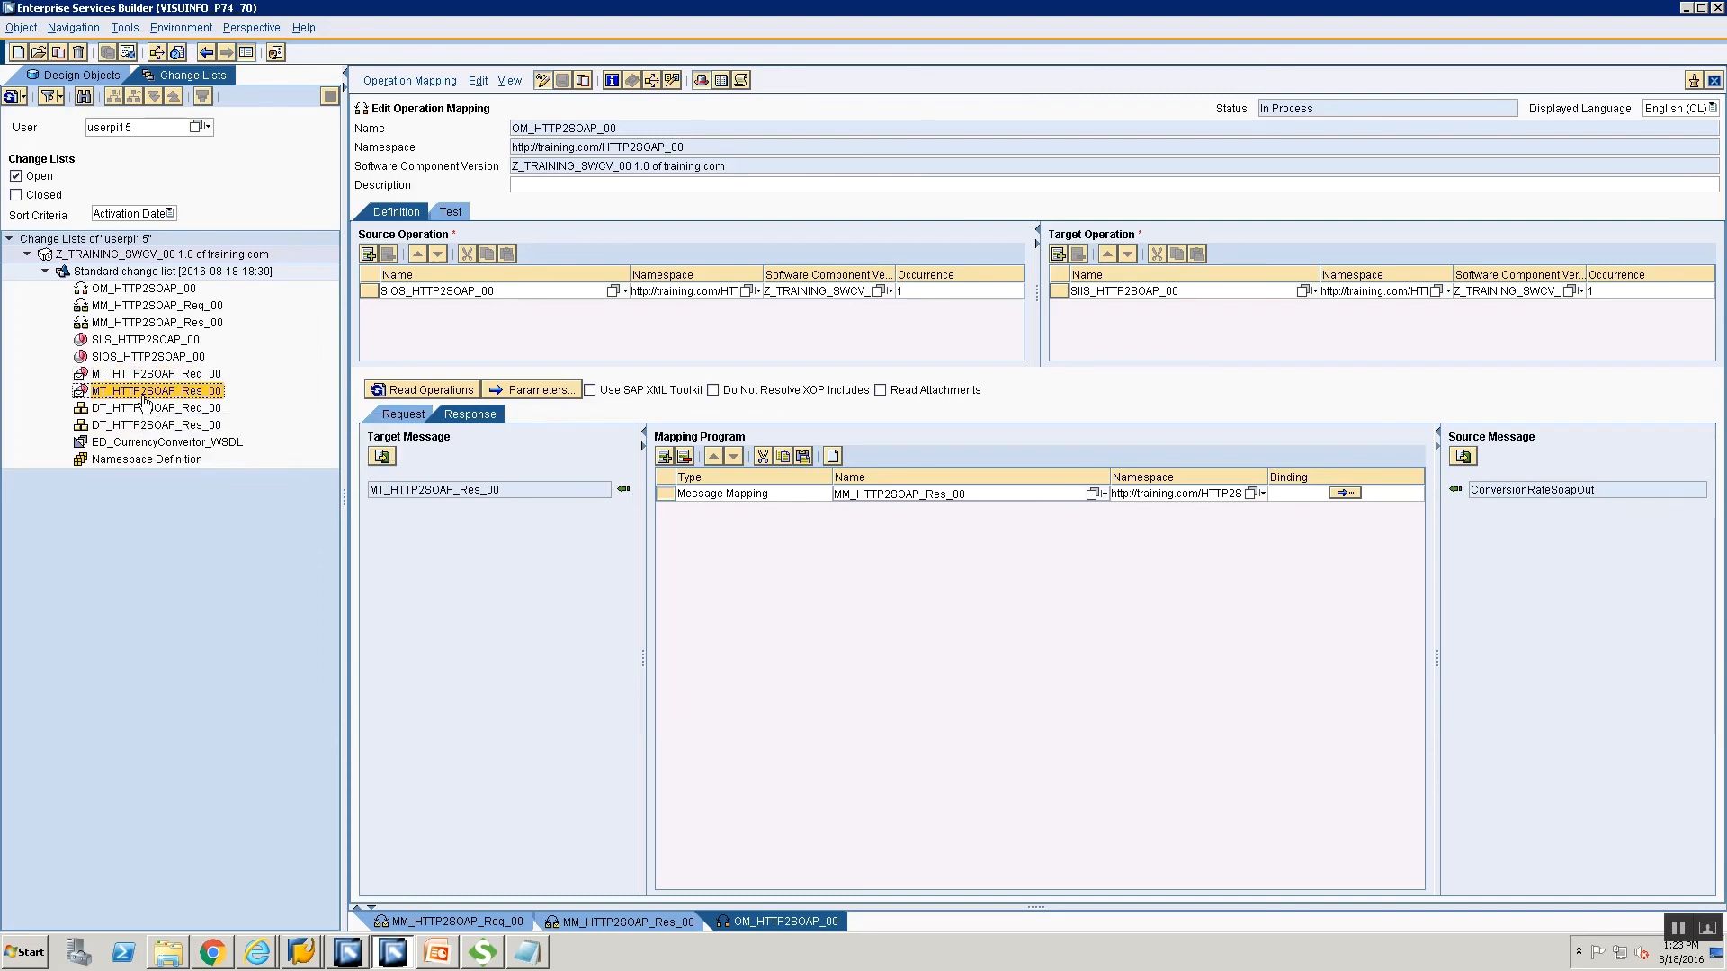
Review the service interface and mapping entries, then activate the Standard change list.
click(139, 359)
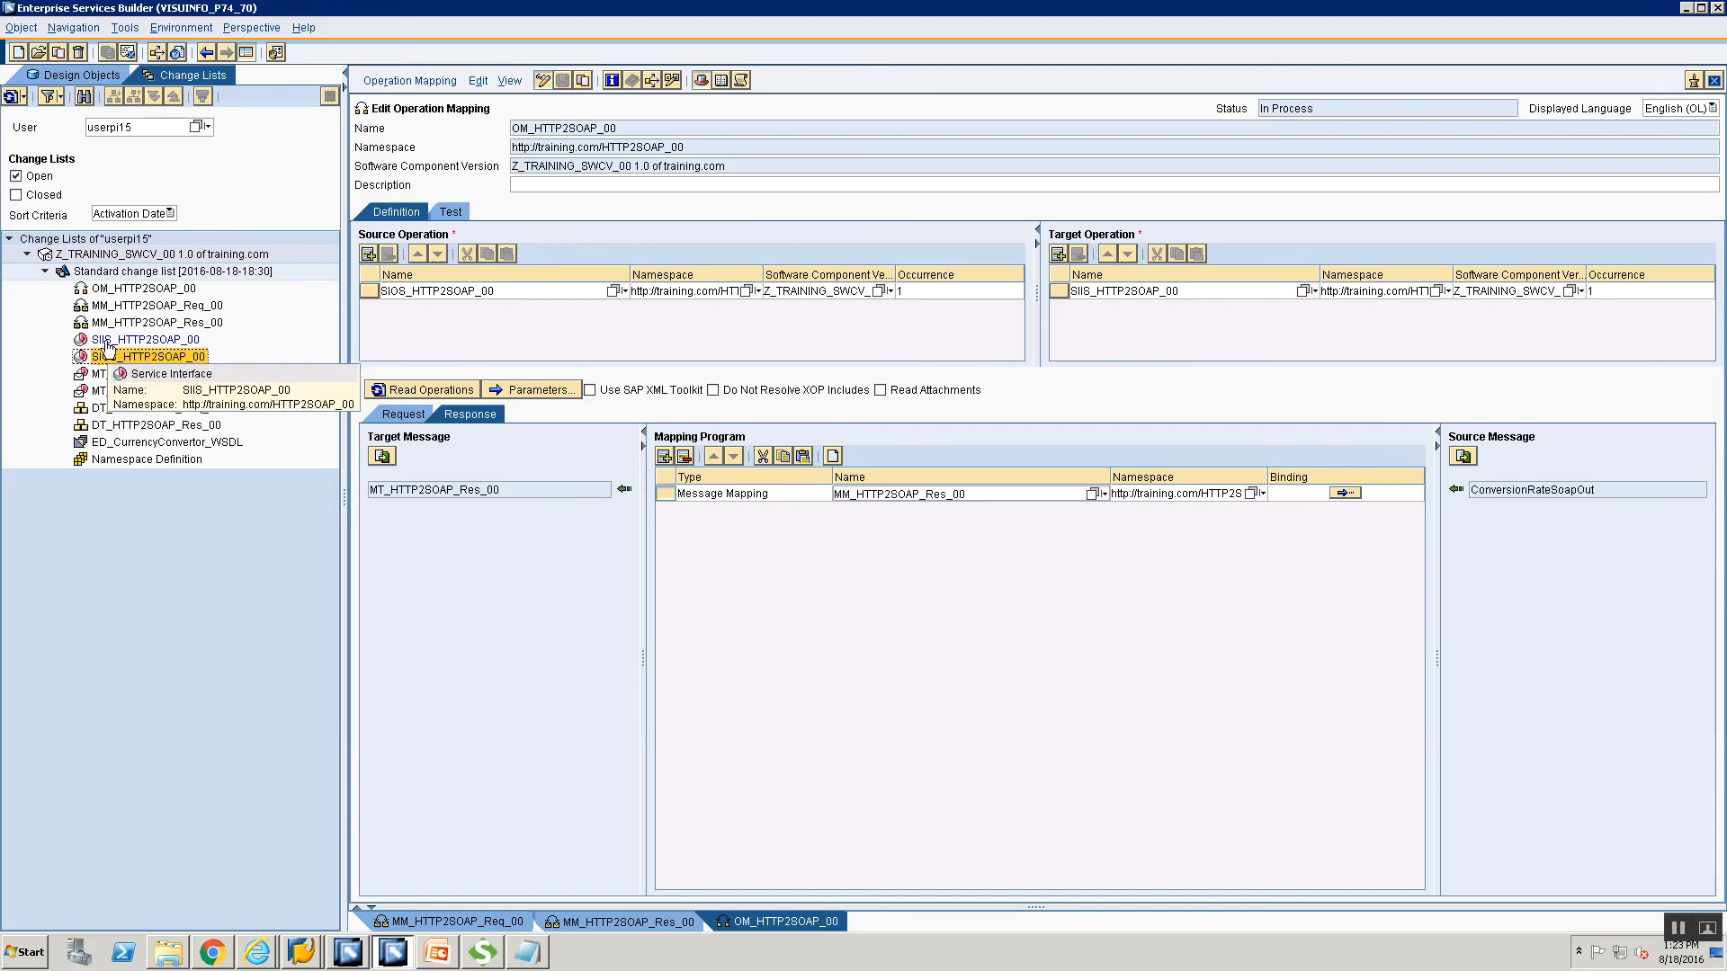
click(106, 342)
click(105, 361)
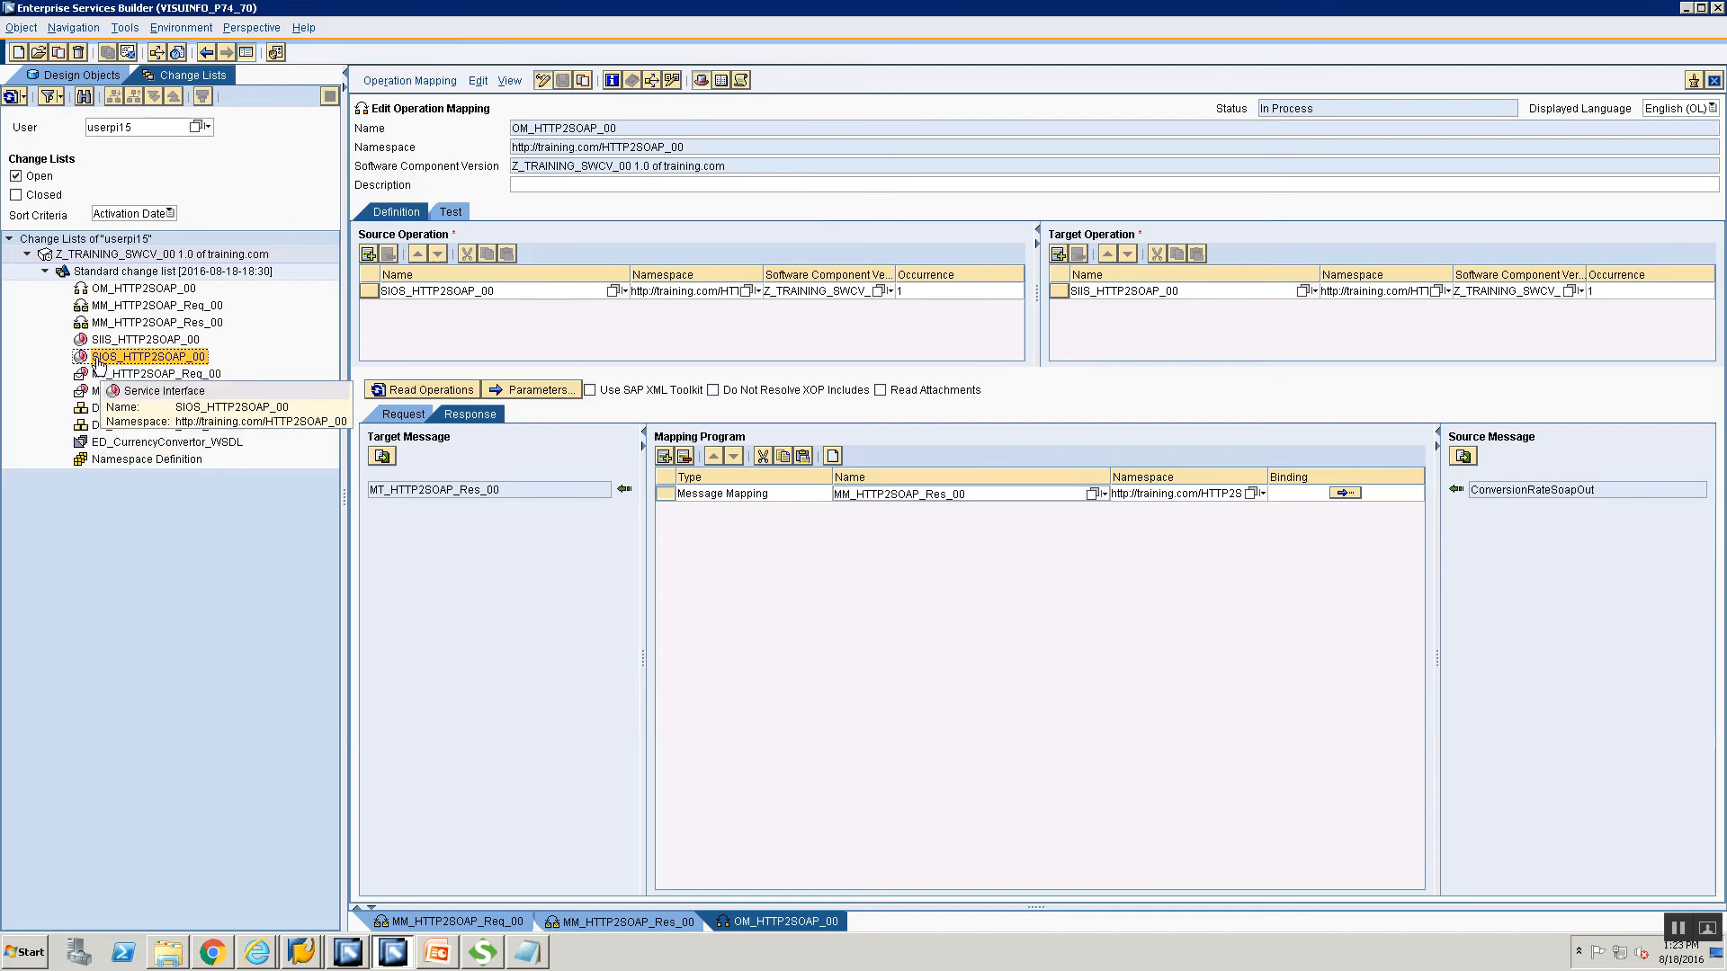
click(117, 342)
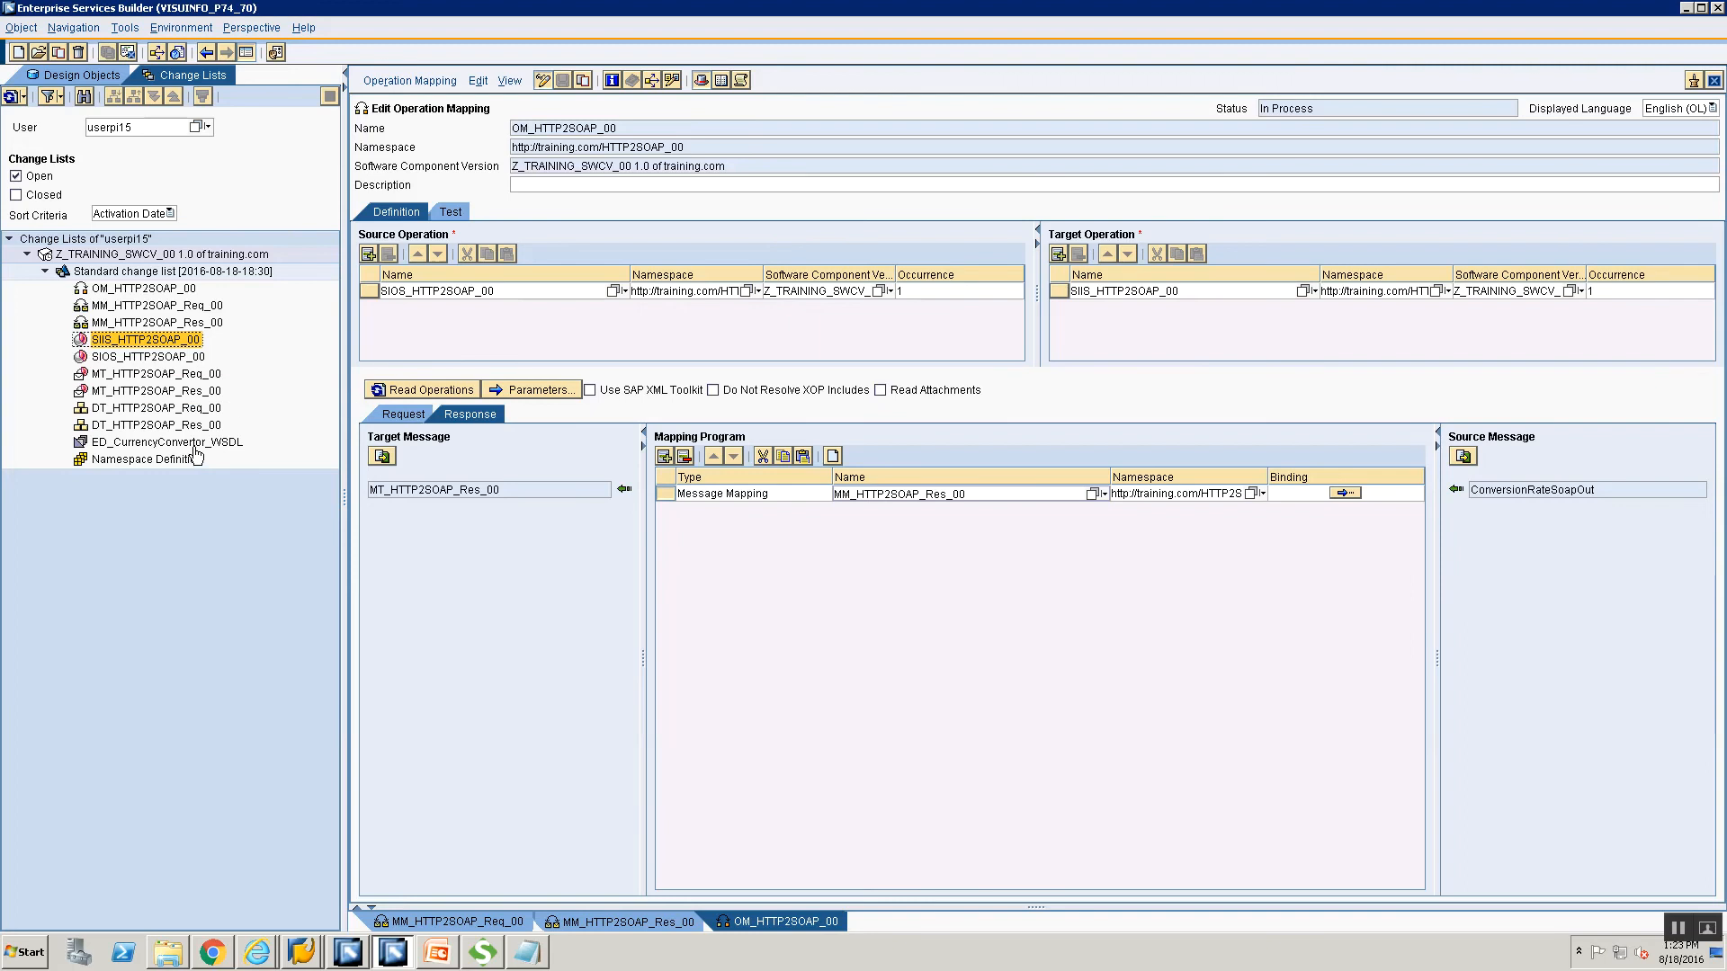
click(131, 322)
click(129, 306)
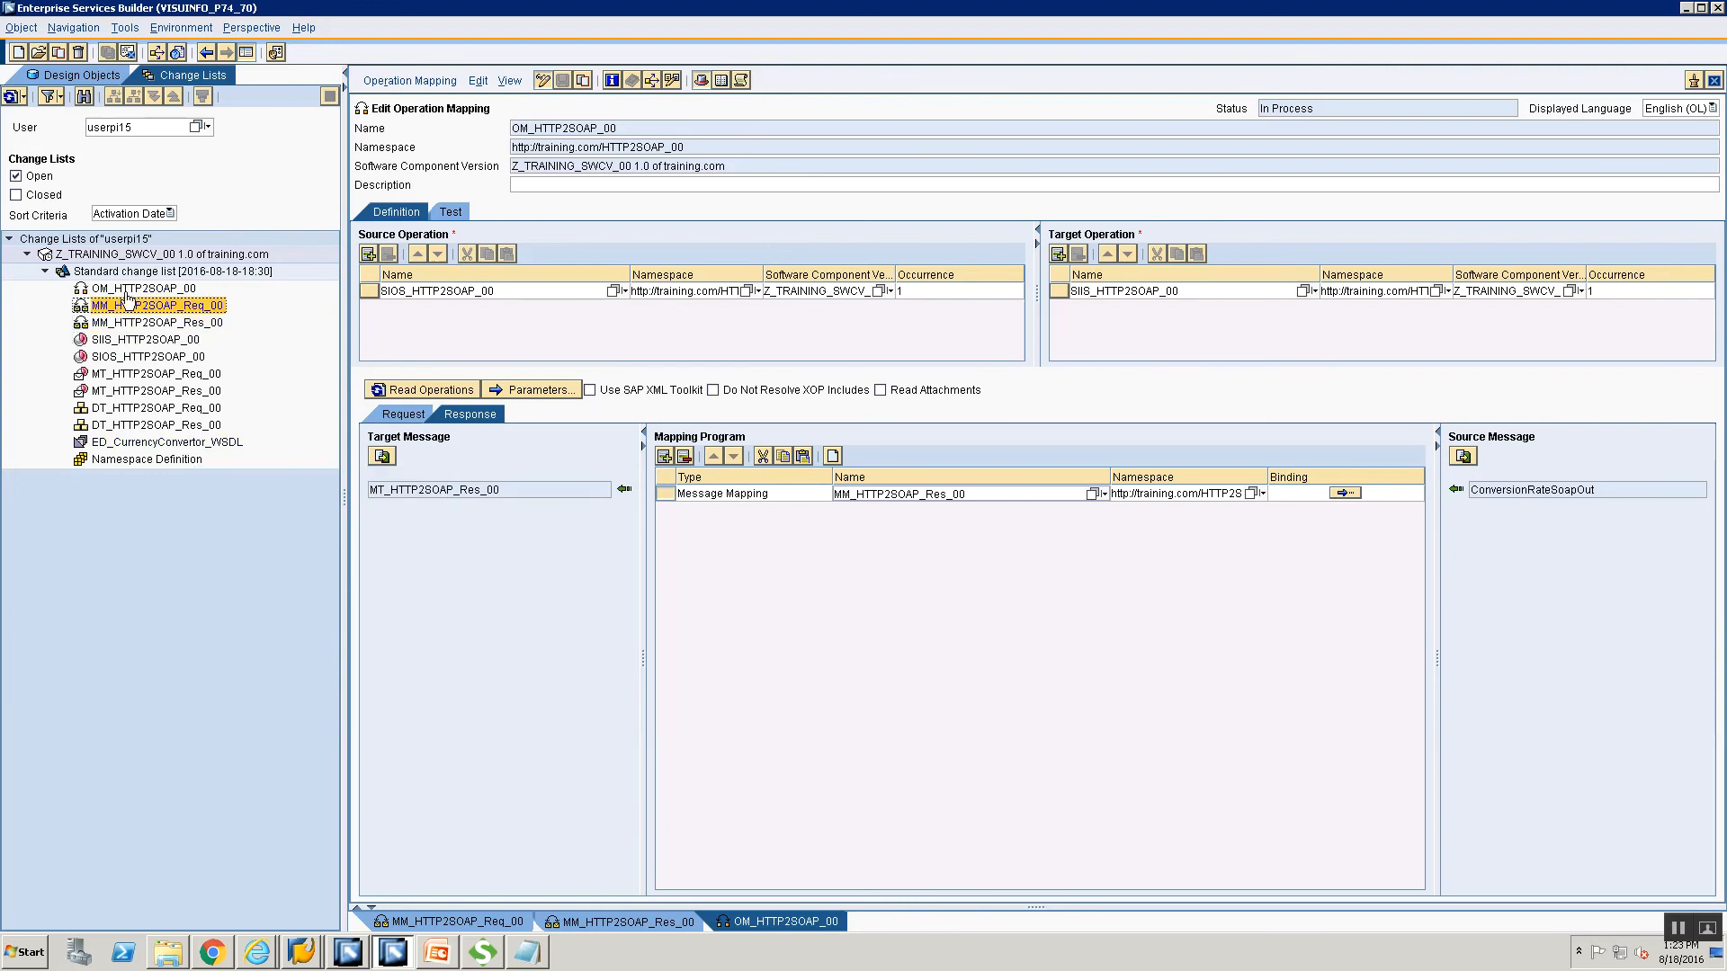
right_click(133, 272)
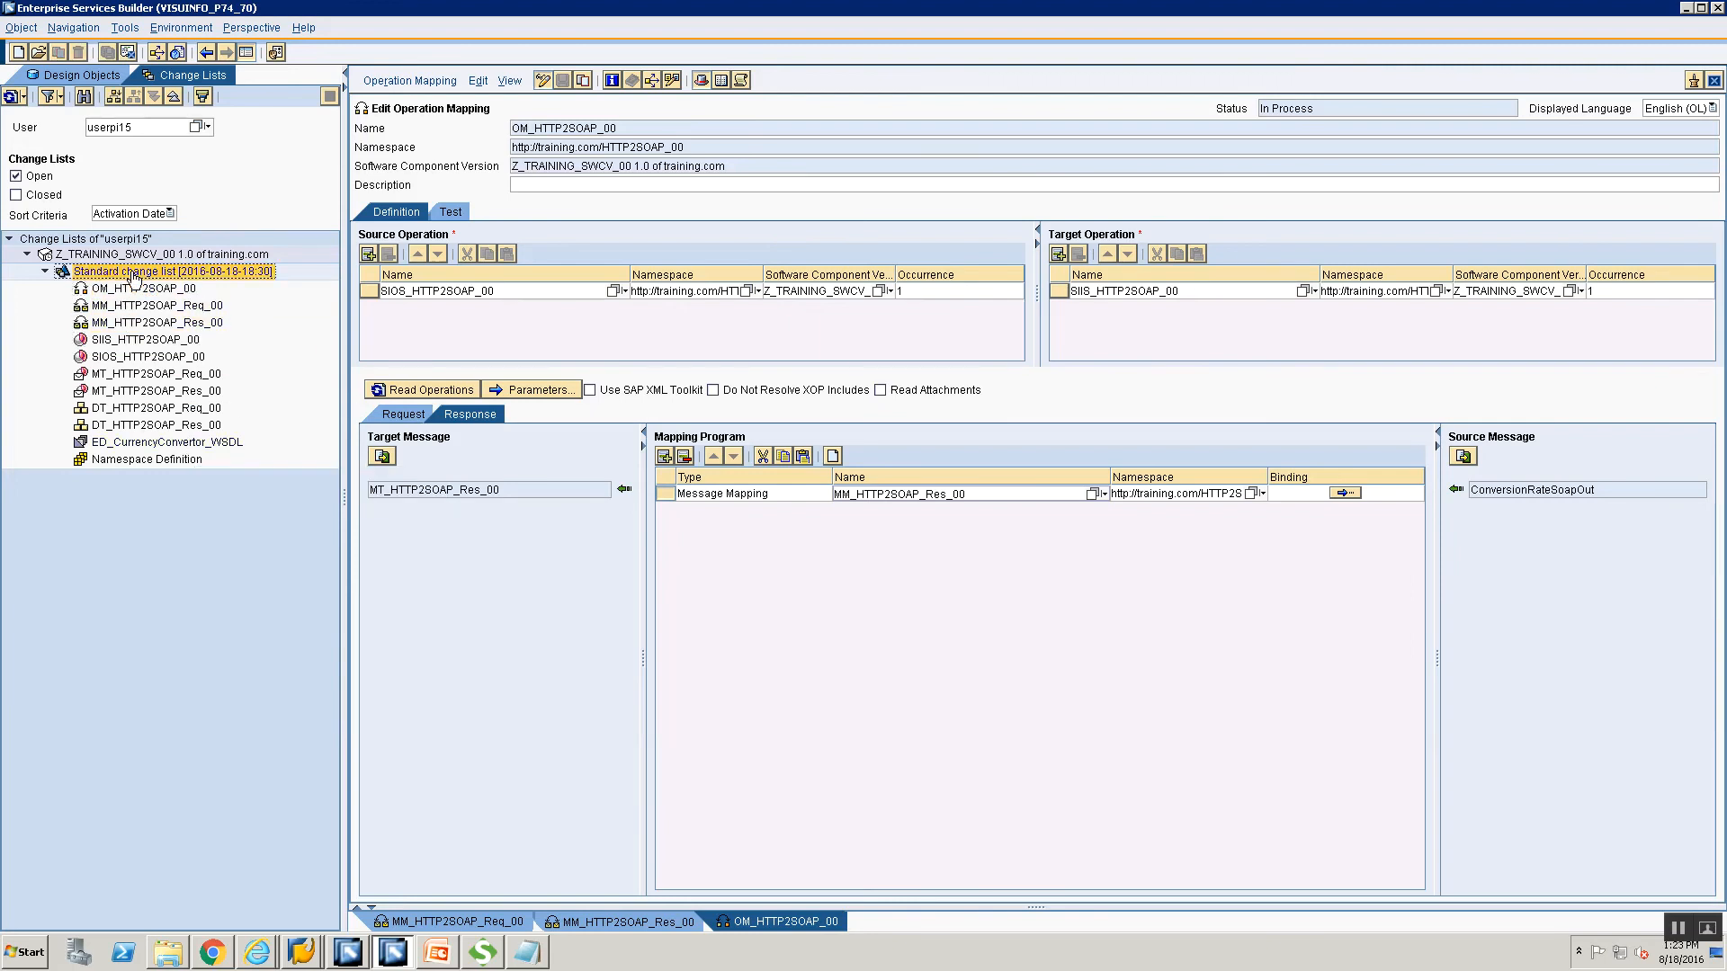
click(207, 304)
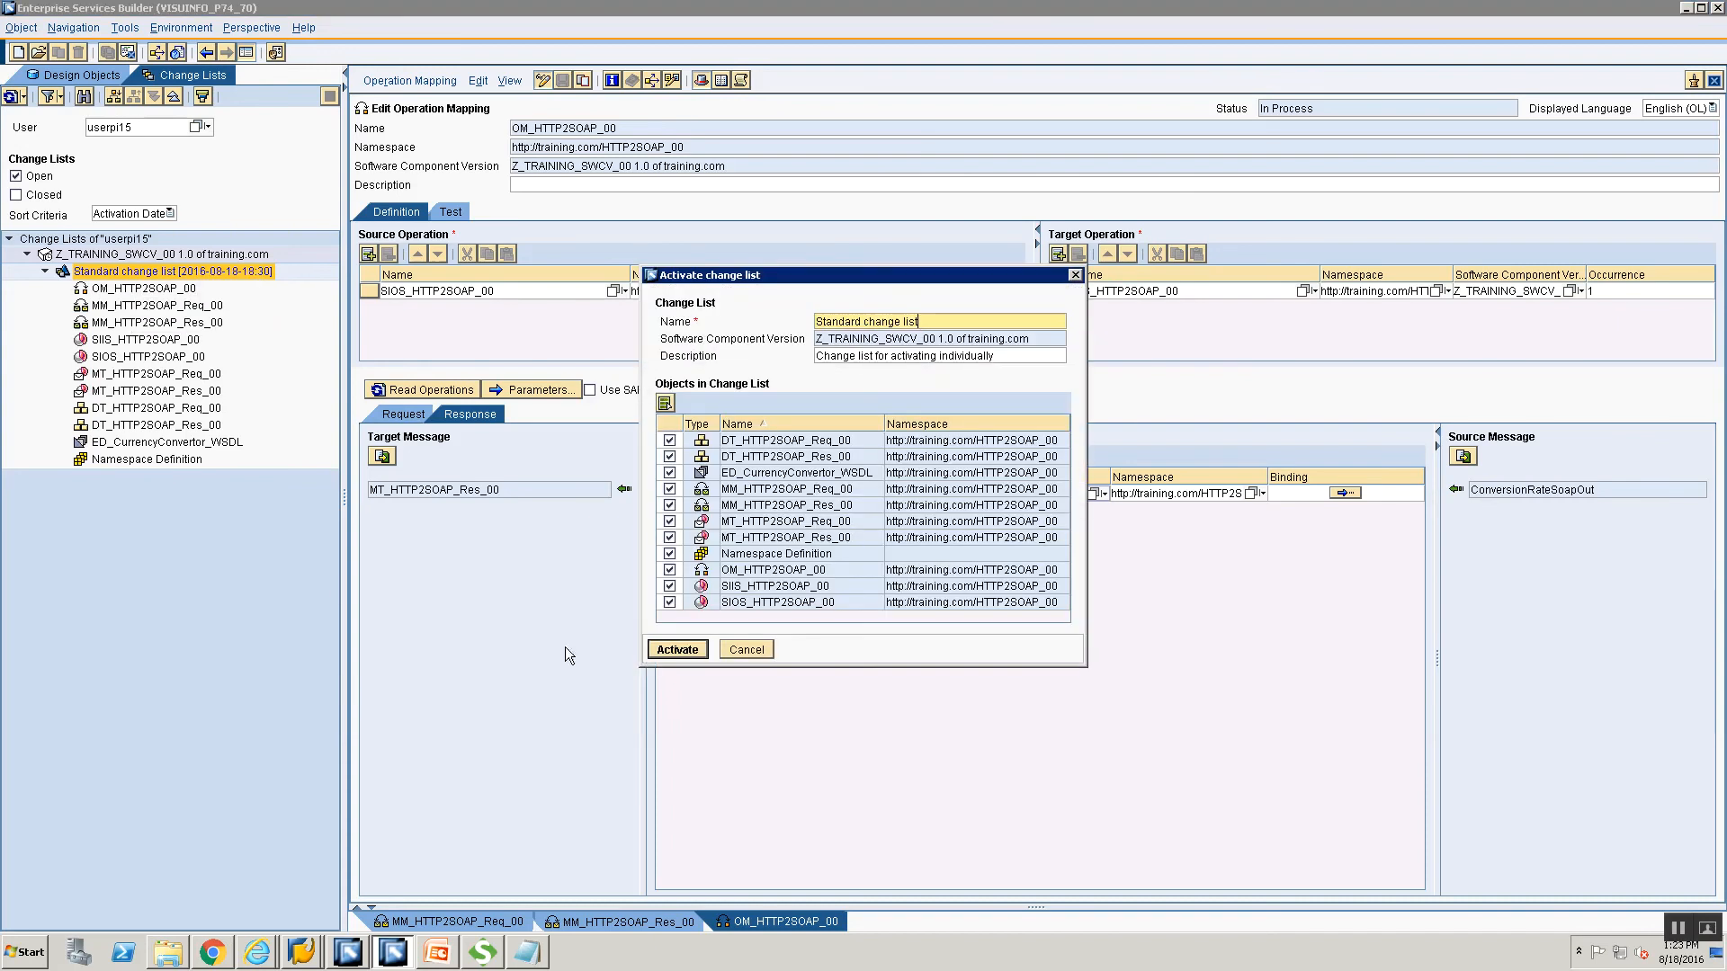
Activate all objects in the Standard change list and dismiss the confirmation.
click(656, 653)
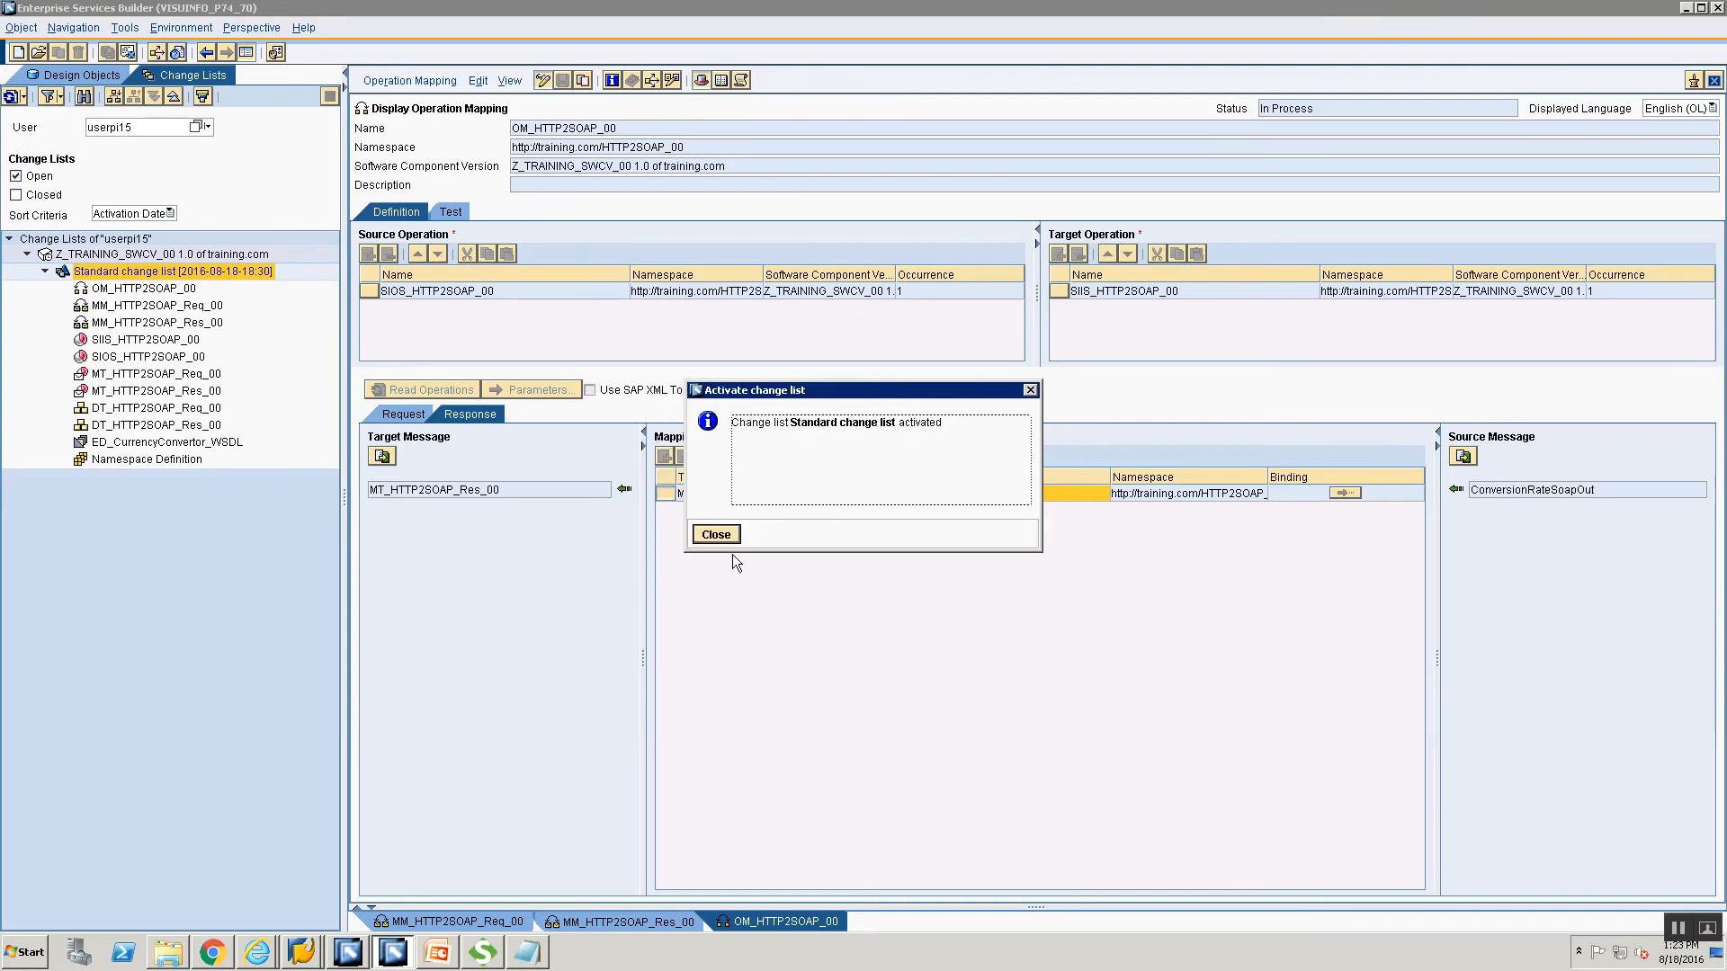
click(715, 534)
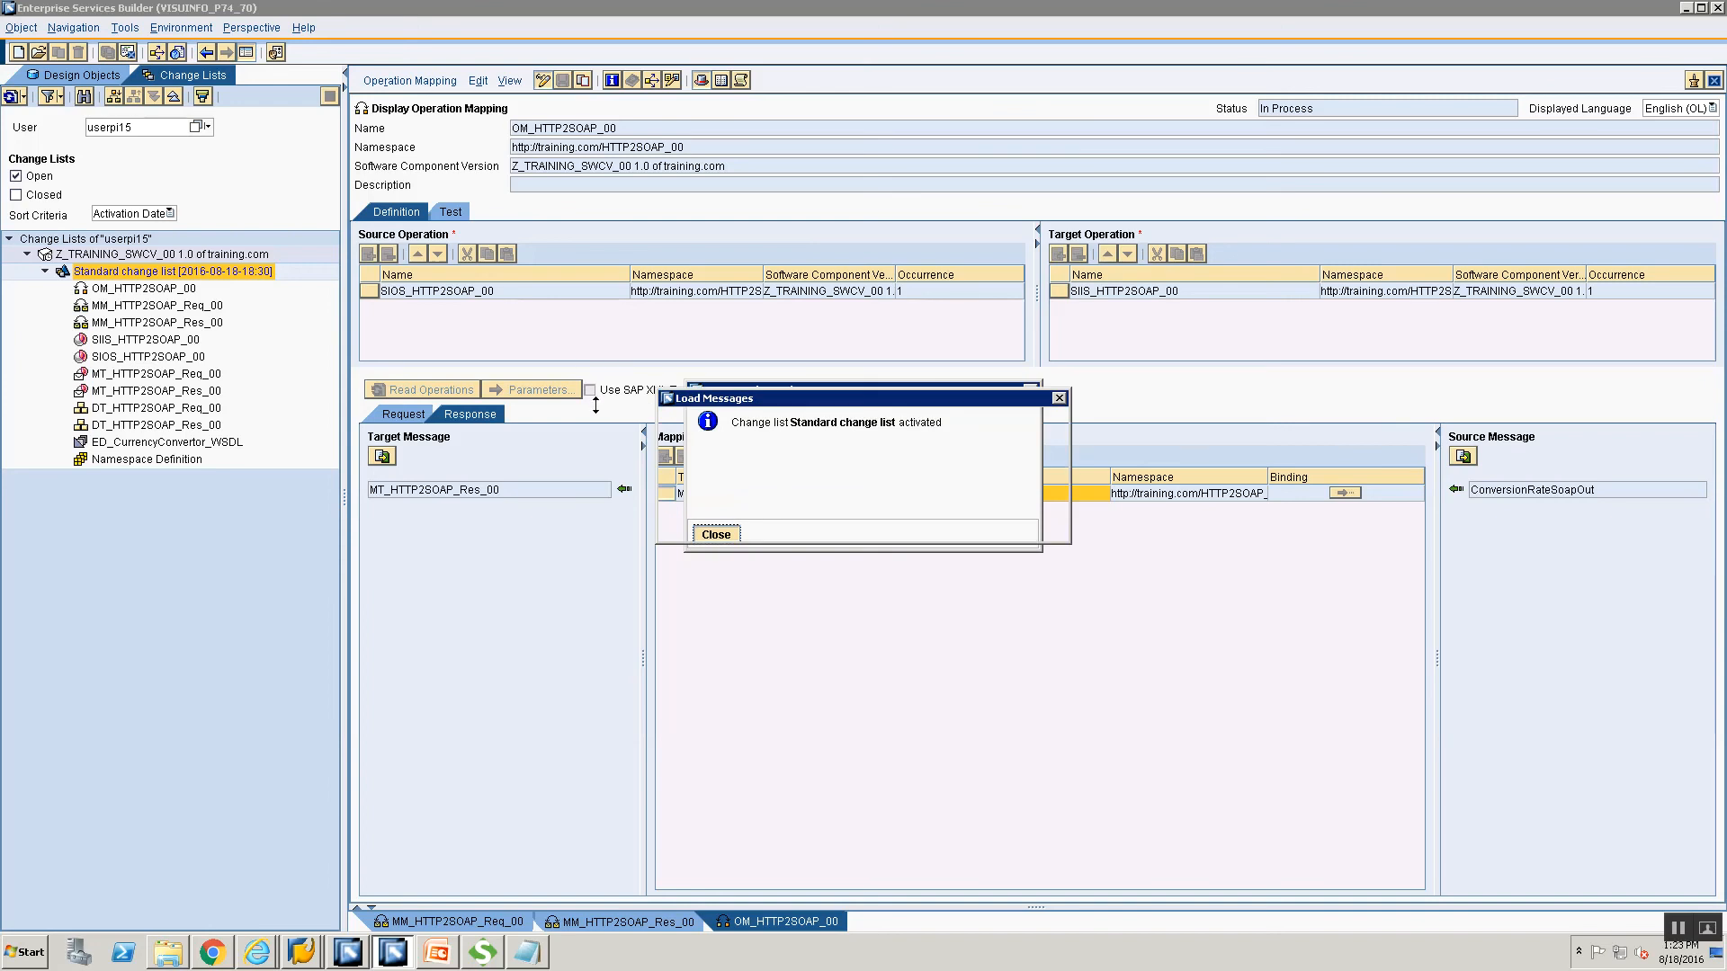
click(350, 953)
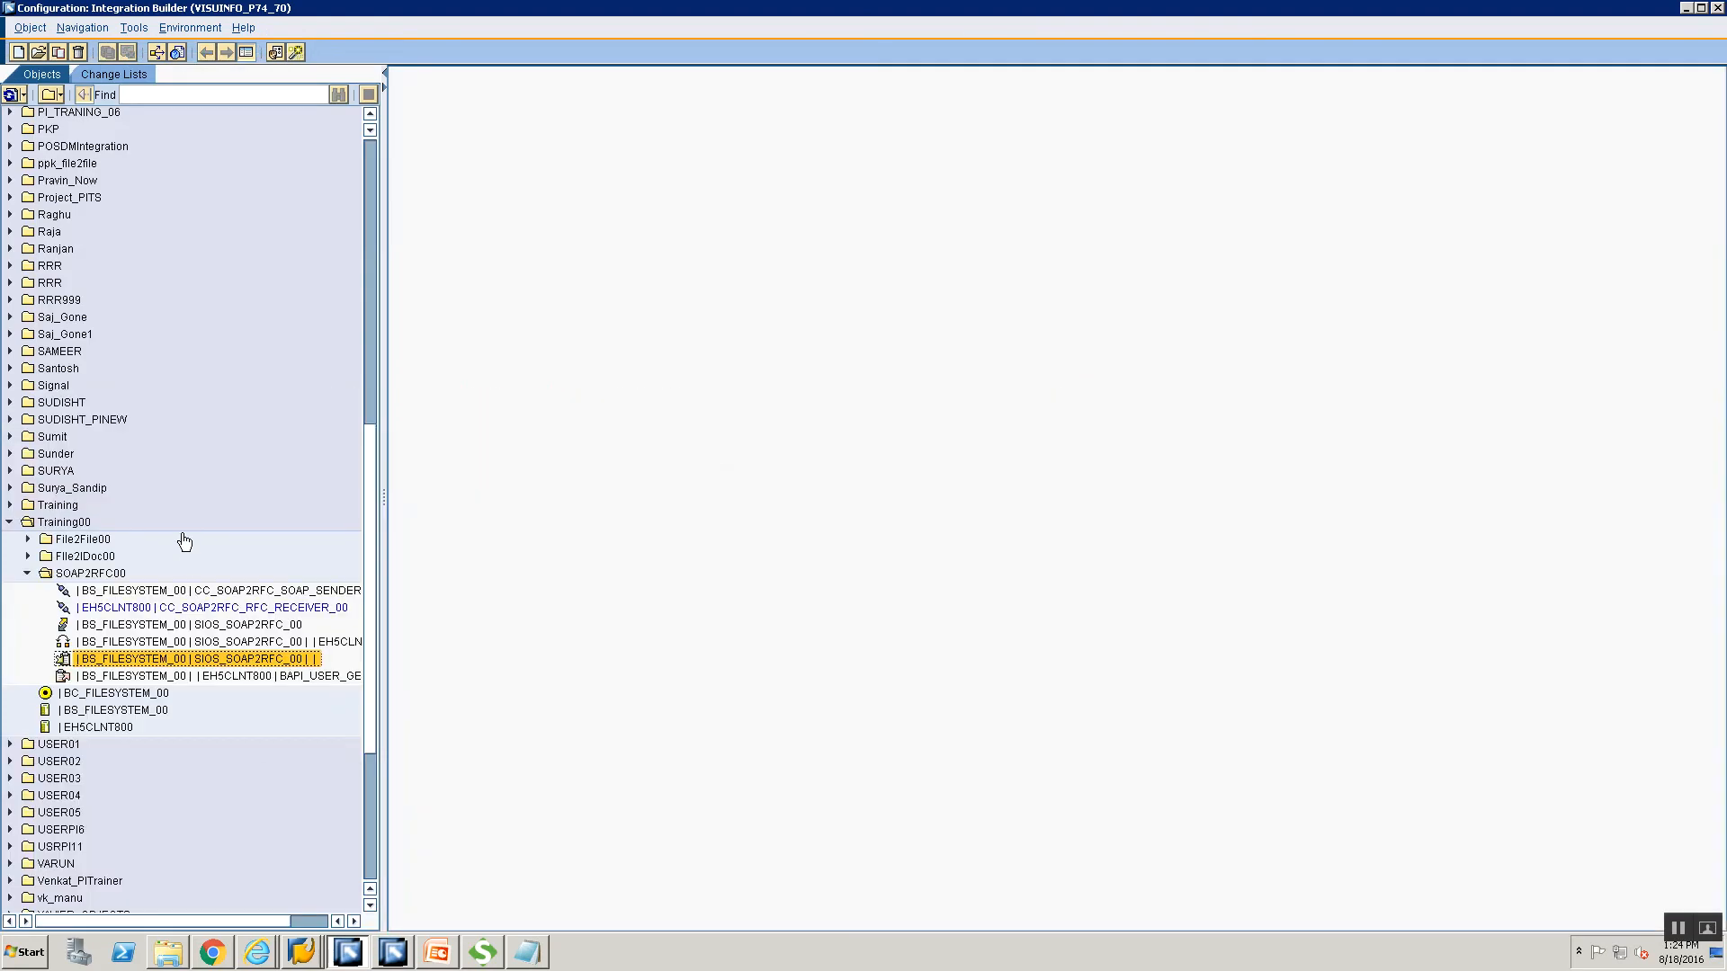
Create a new folder named HTTP2SOAP00 inside the Training00 folder.
click(64, 522)
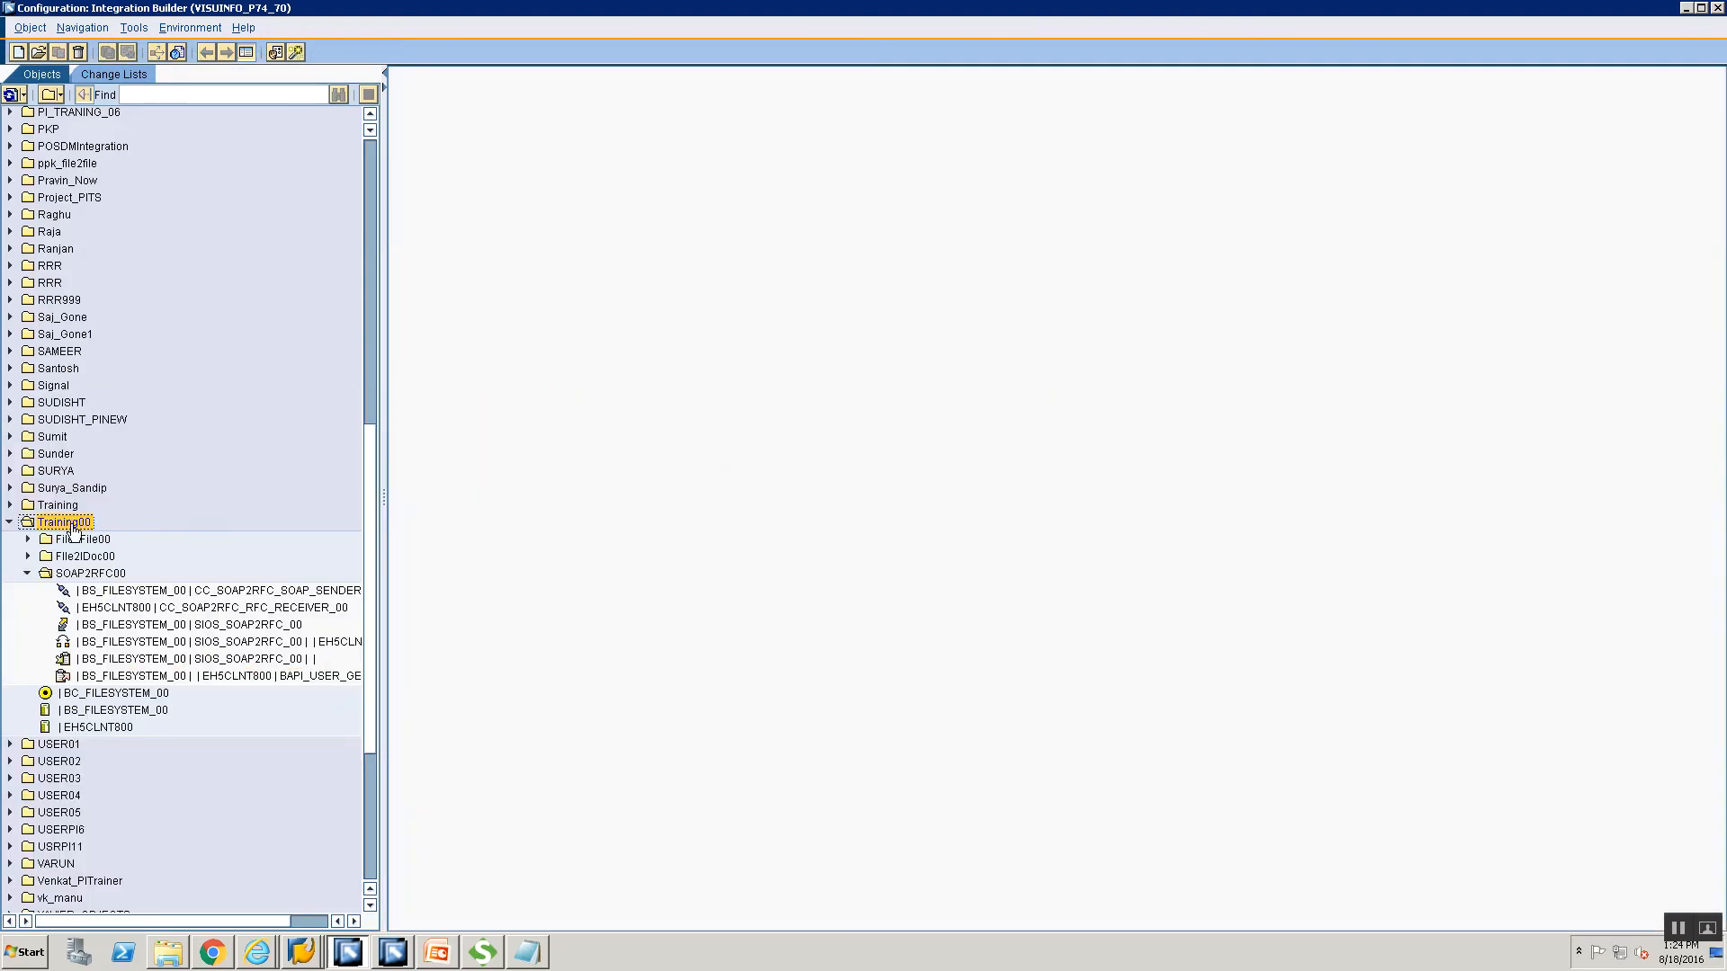
right_click(74, 529)
mouse_move(213, 590)
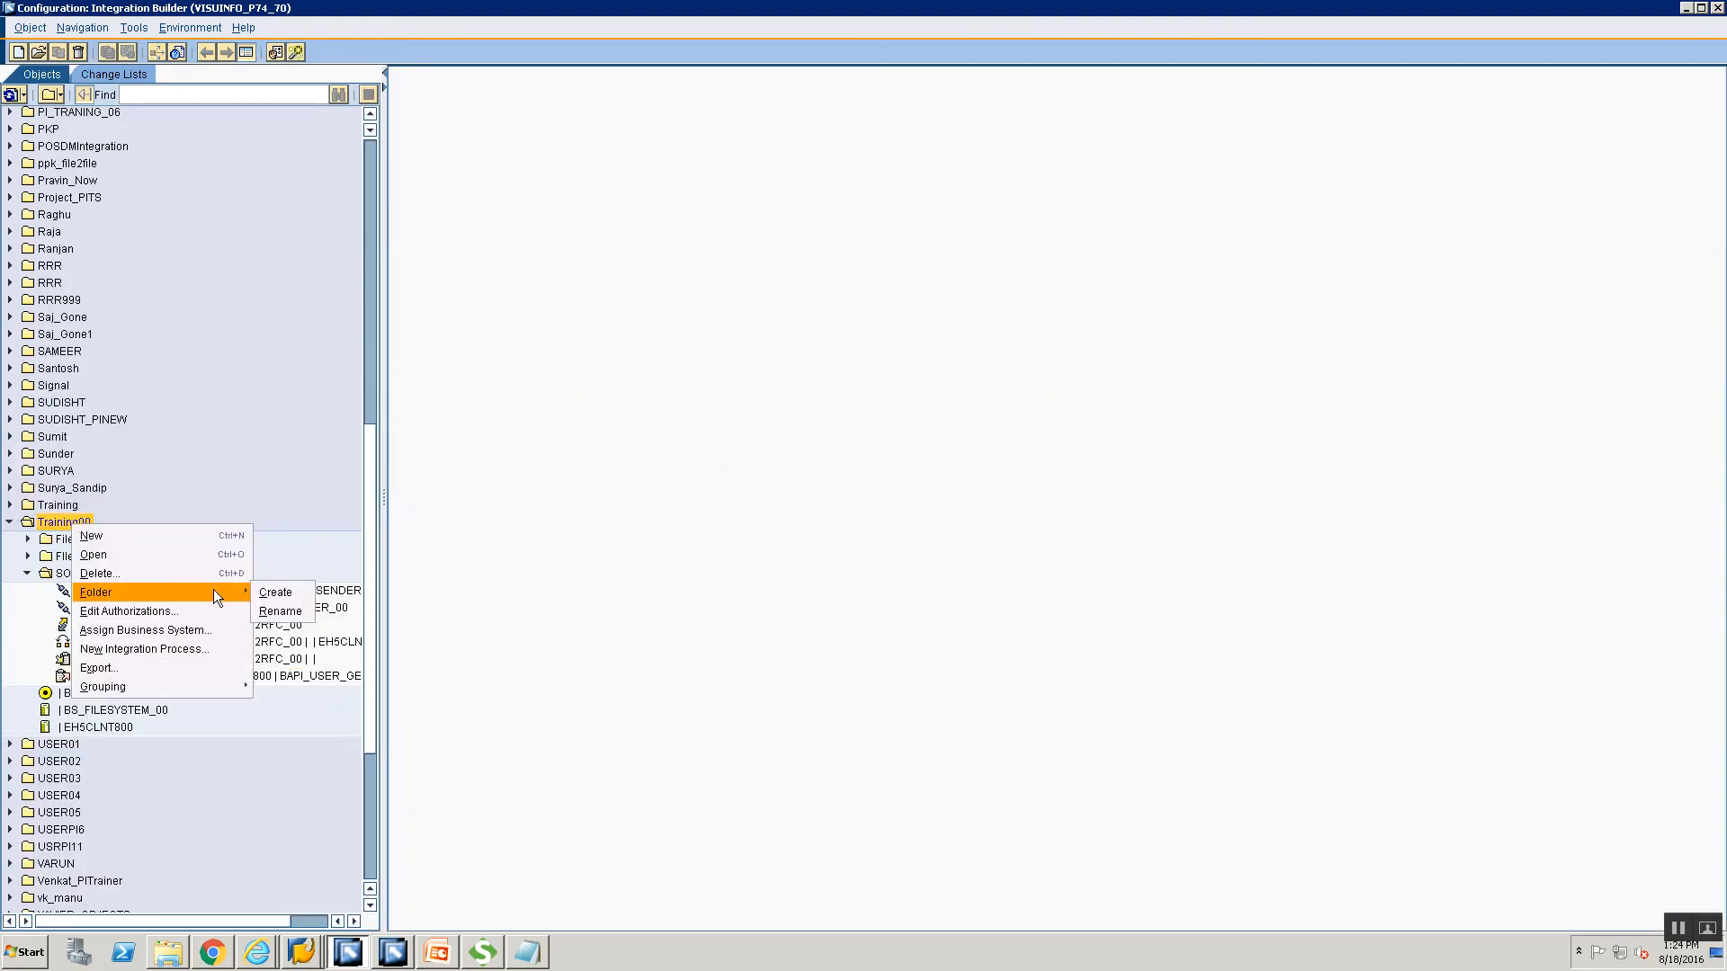
click(278, 590)
text(HTTP2SOAP)
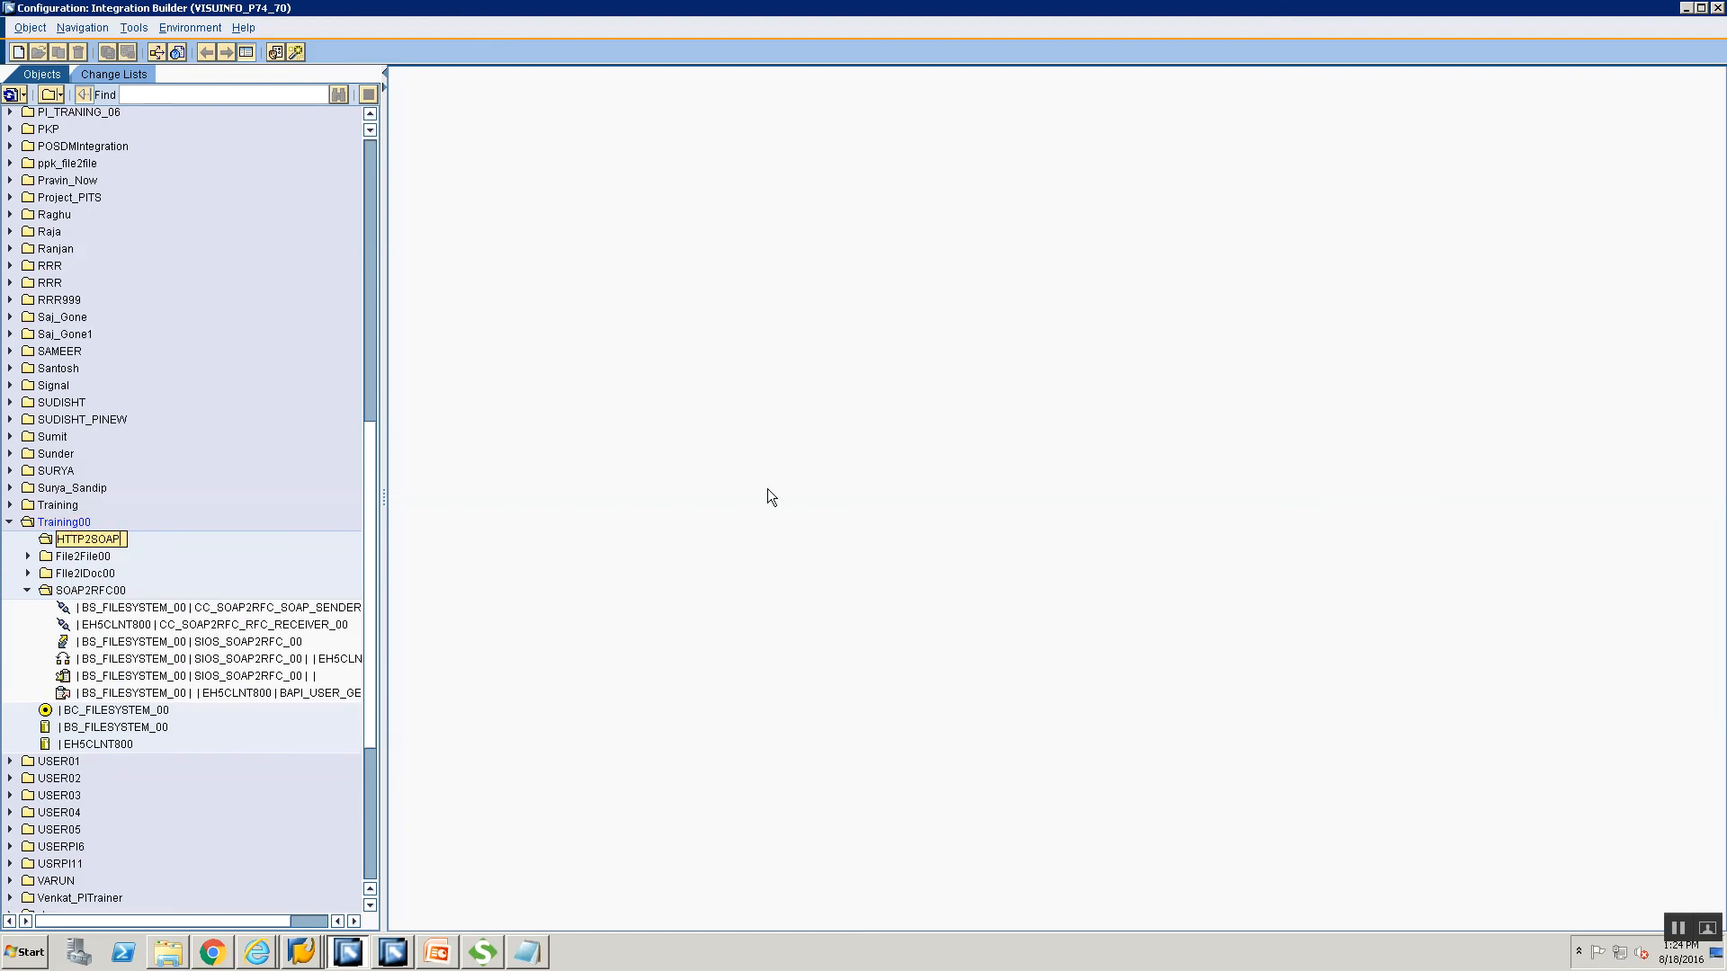
text(00)
click(826, 462)
Start a new communication channel in the HTTP2SOAP00 folder.
right_click(118, 575)
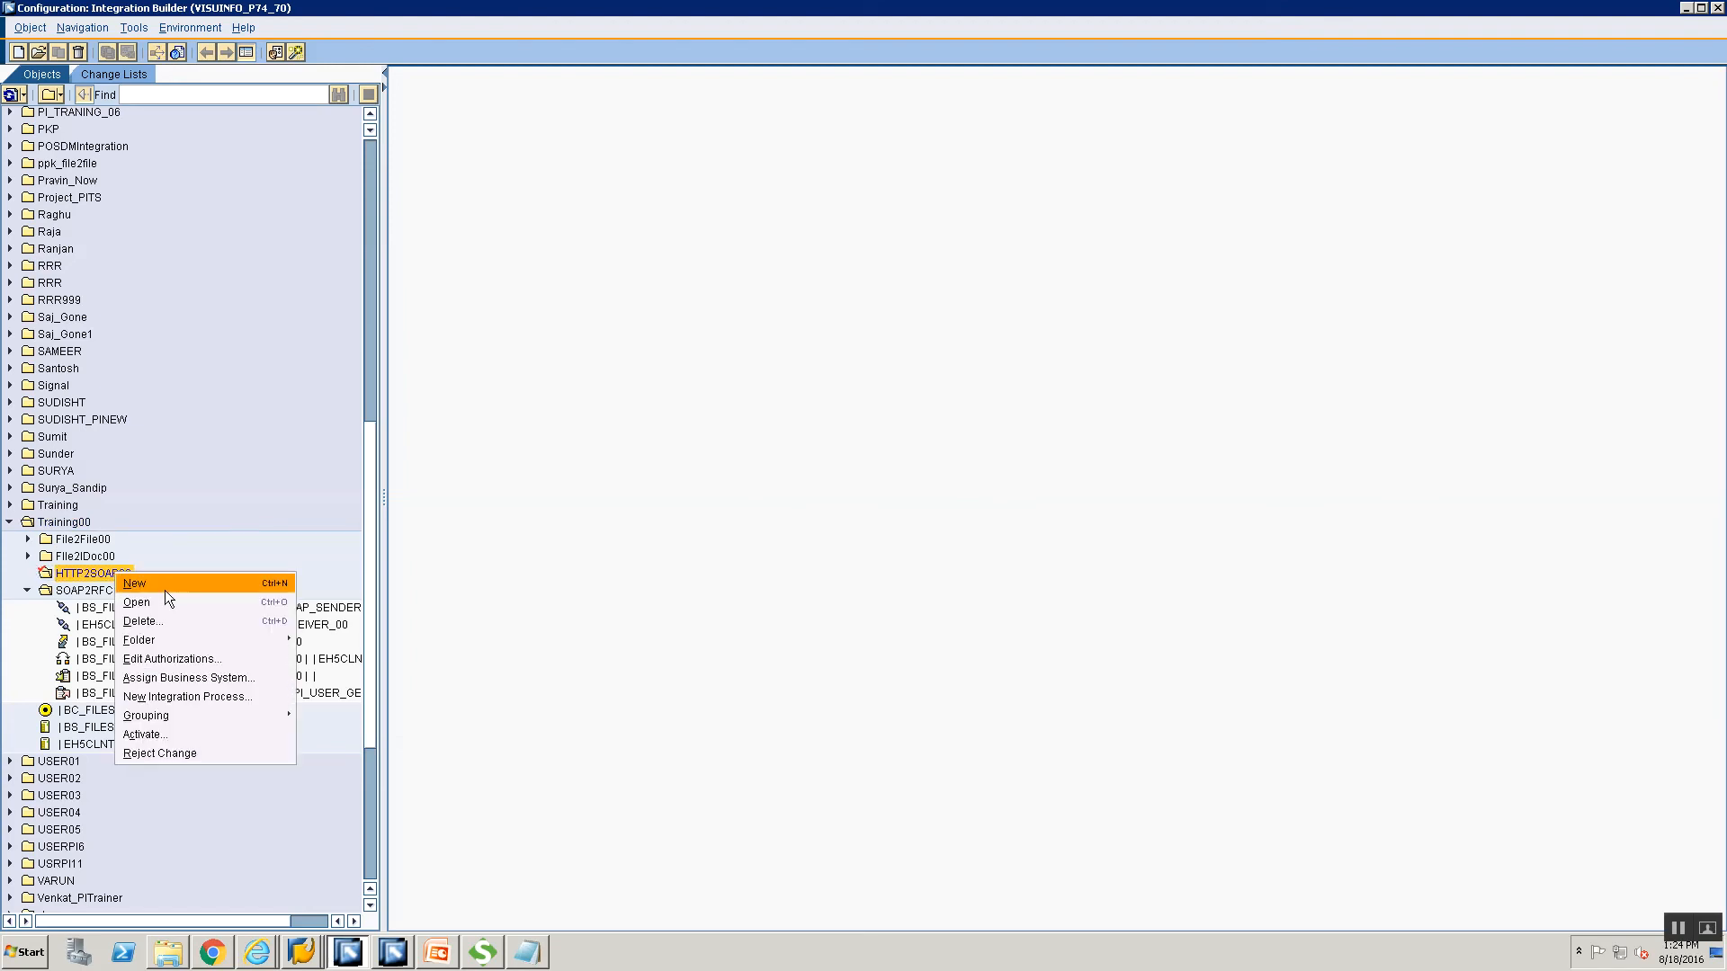
click(135, 584)
click(582, 317)
Enter component BS_FILESYSTEM_00 and channel name CC_HTTP2SOAP_HTTP_SENDER_00, then create the channel.
click(905, 282)
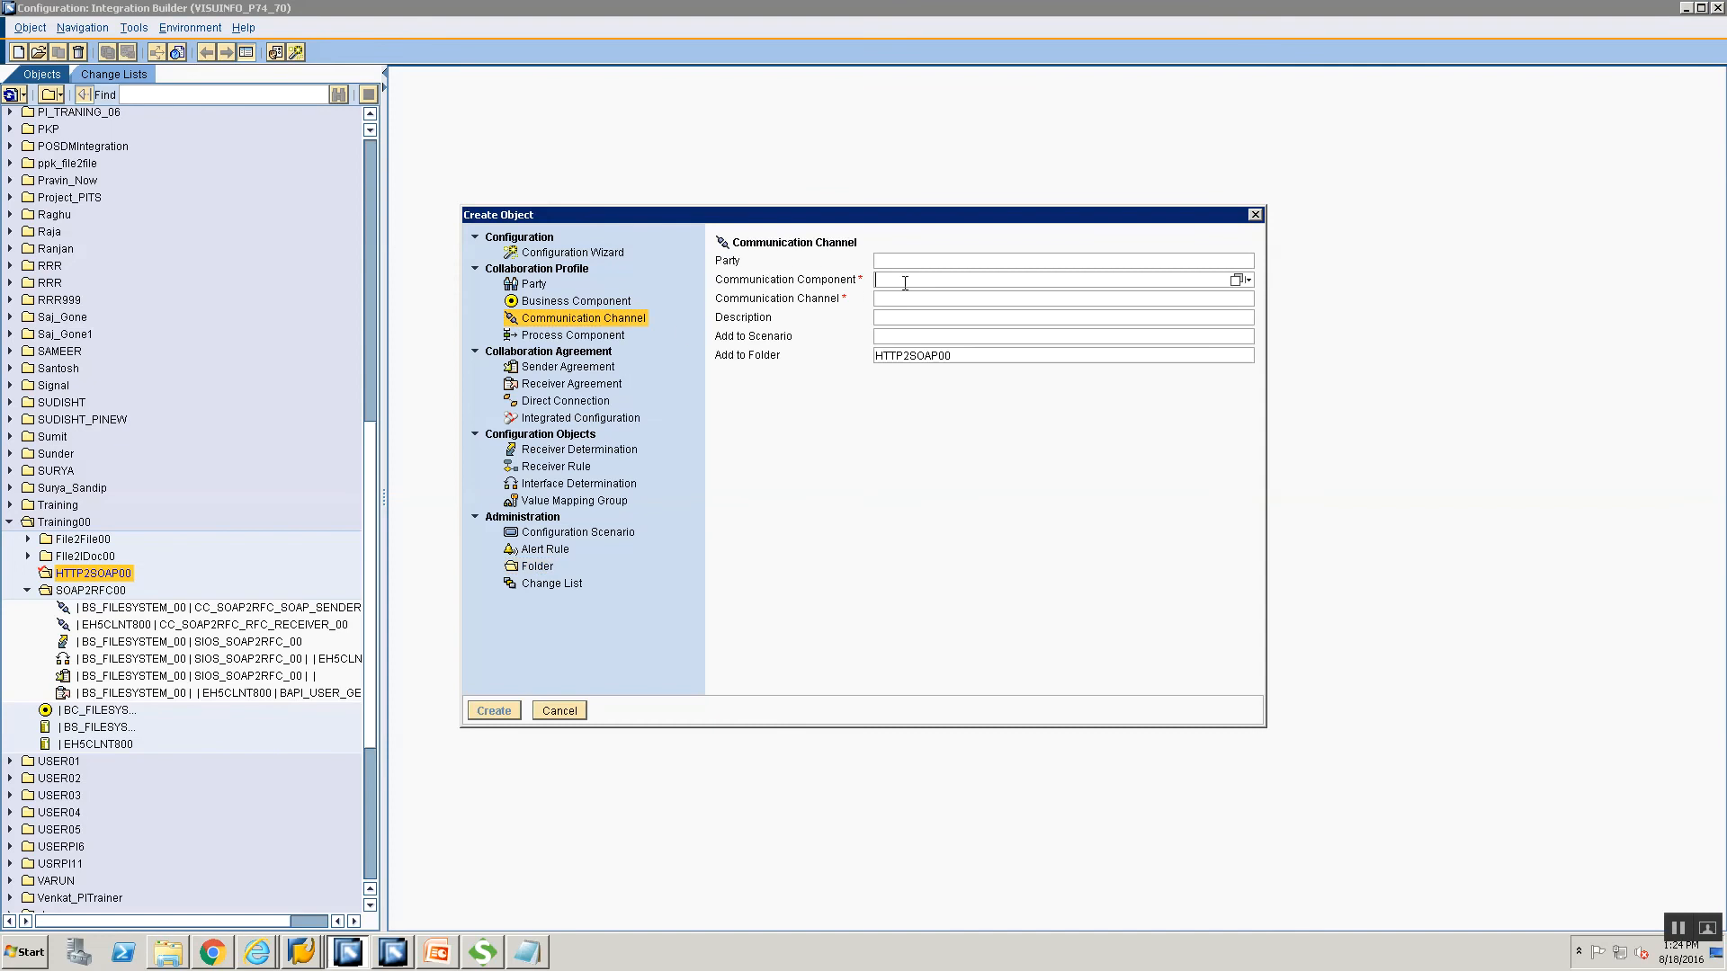
text(BS)
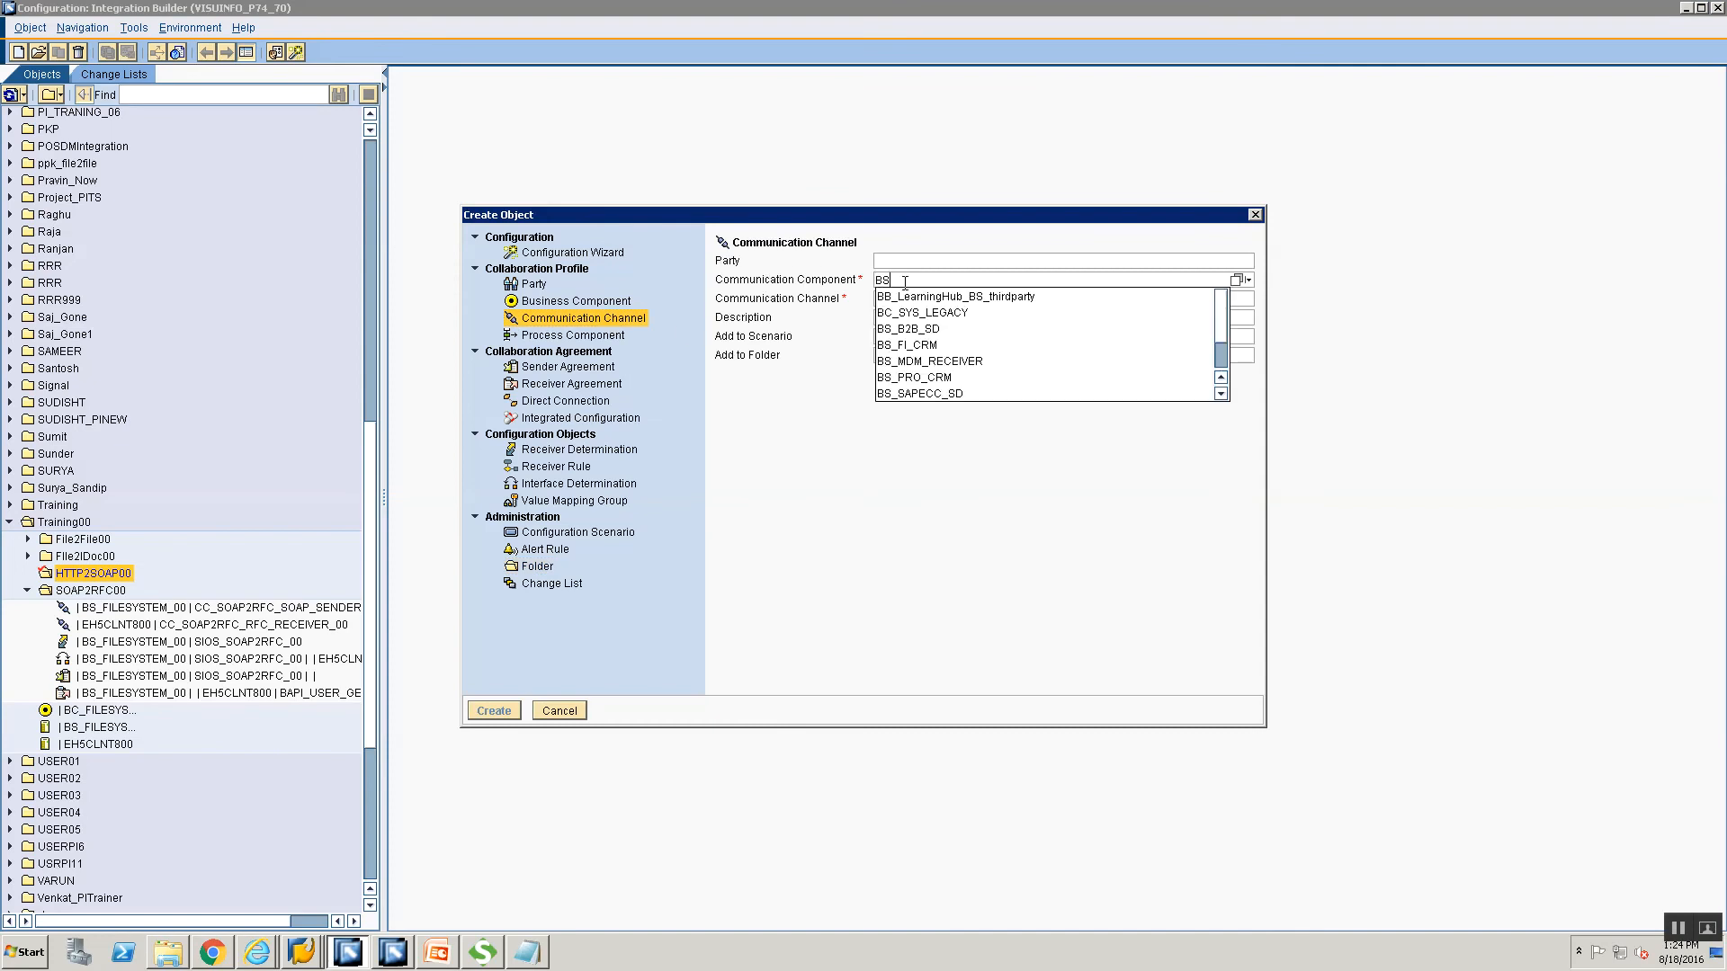
text(_FI)
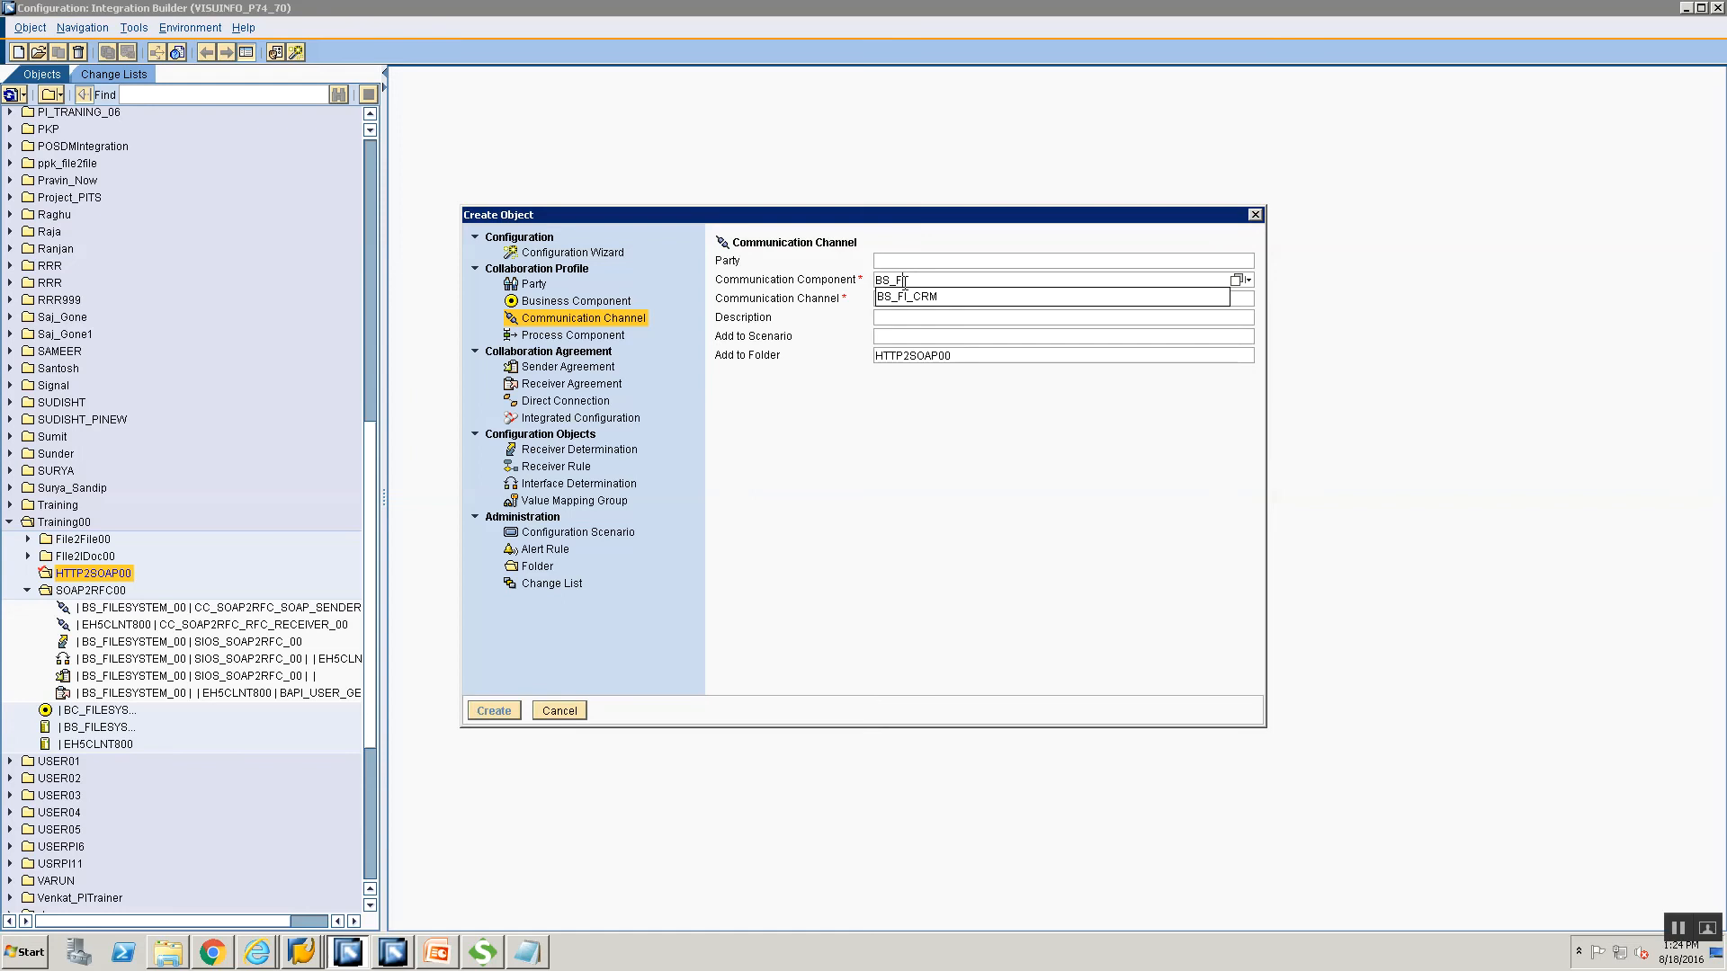
text(LESYSTEM_00)
key(Tab)
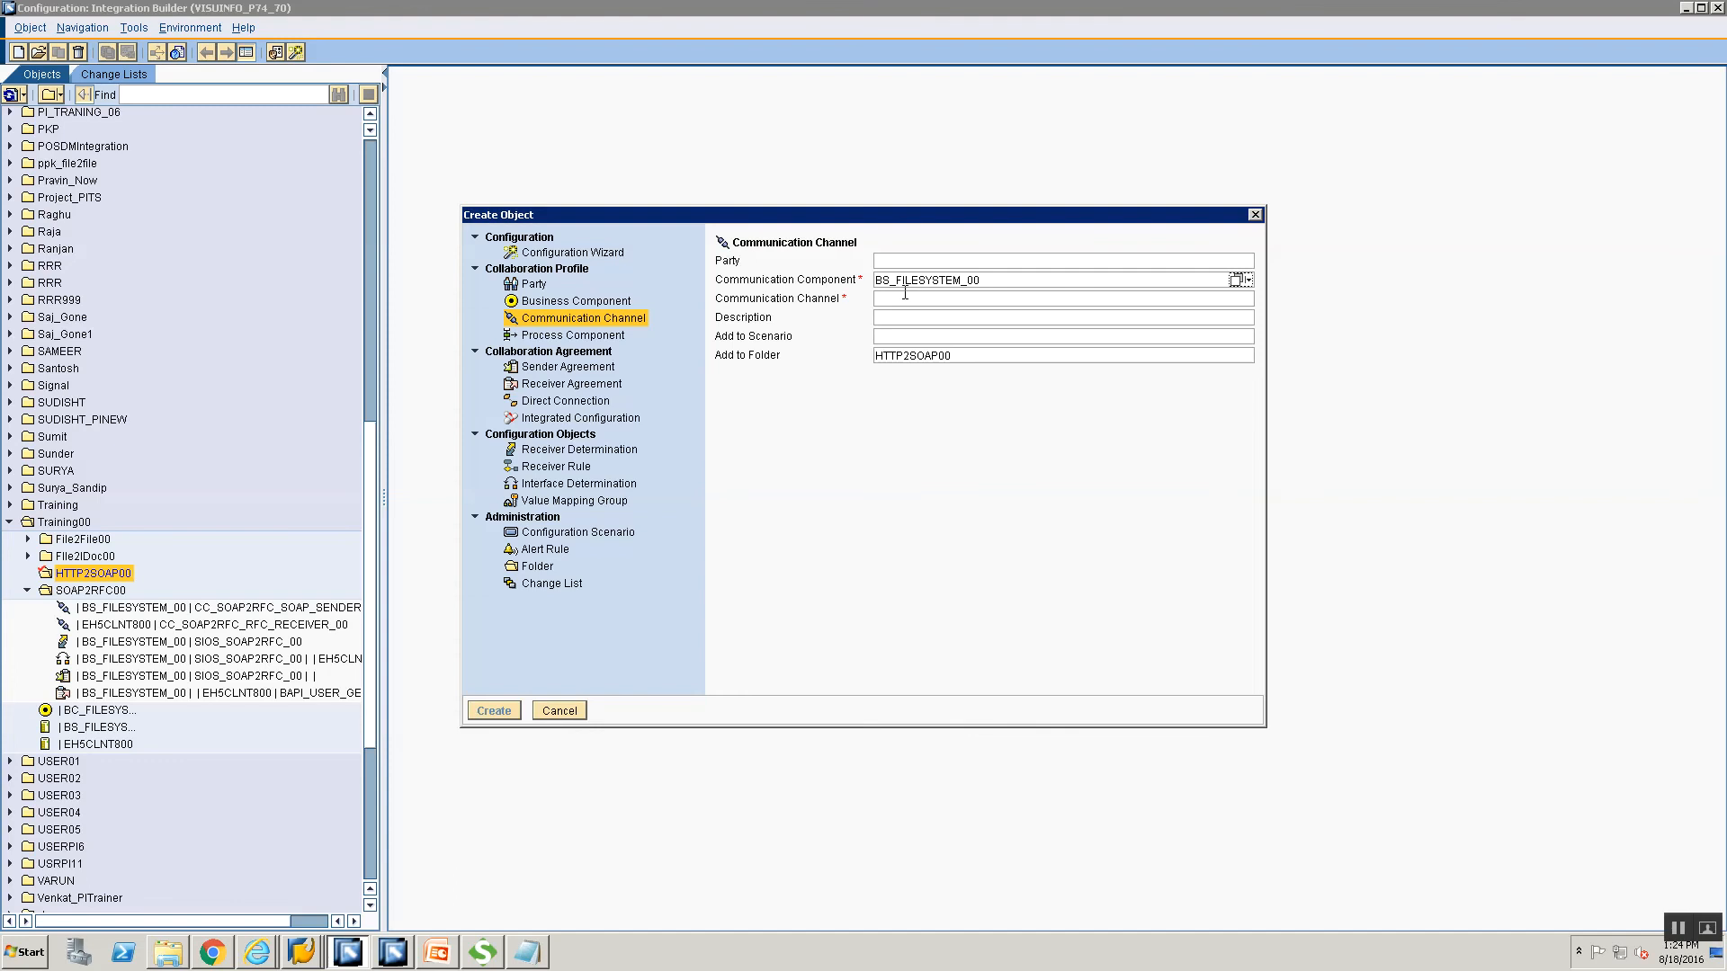
click(905, 298)
text(CC_HTTP2SOAP_SENDER_00)
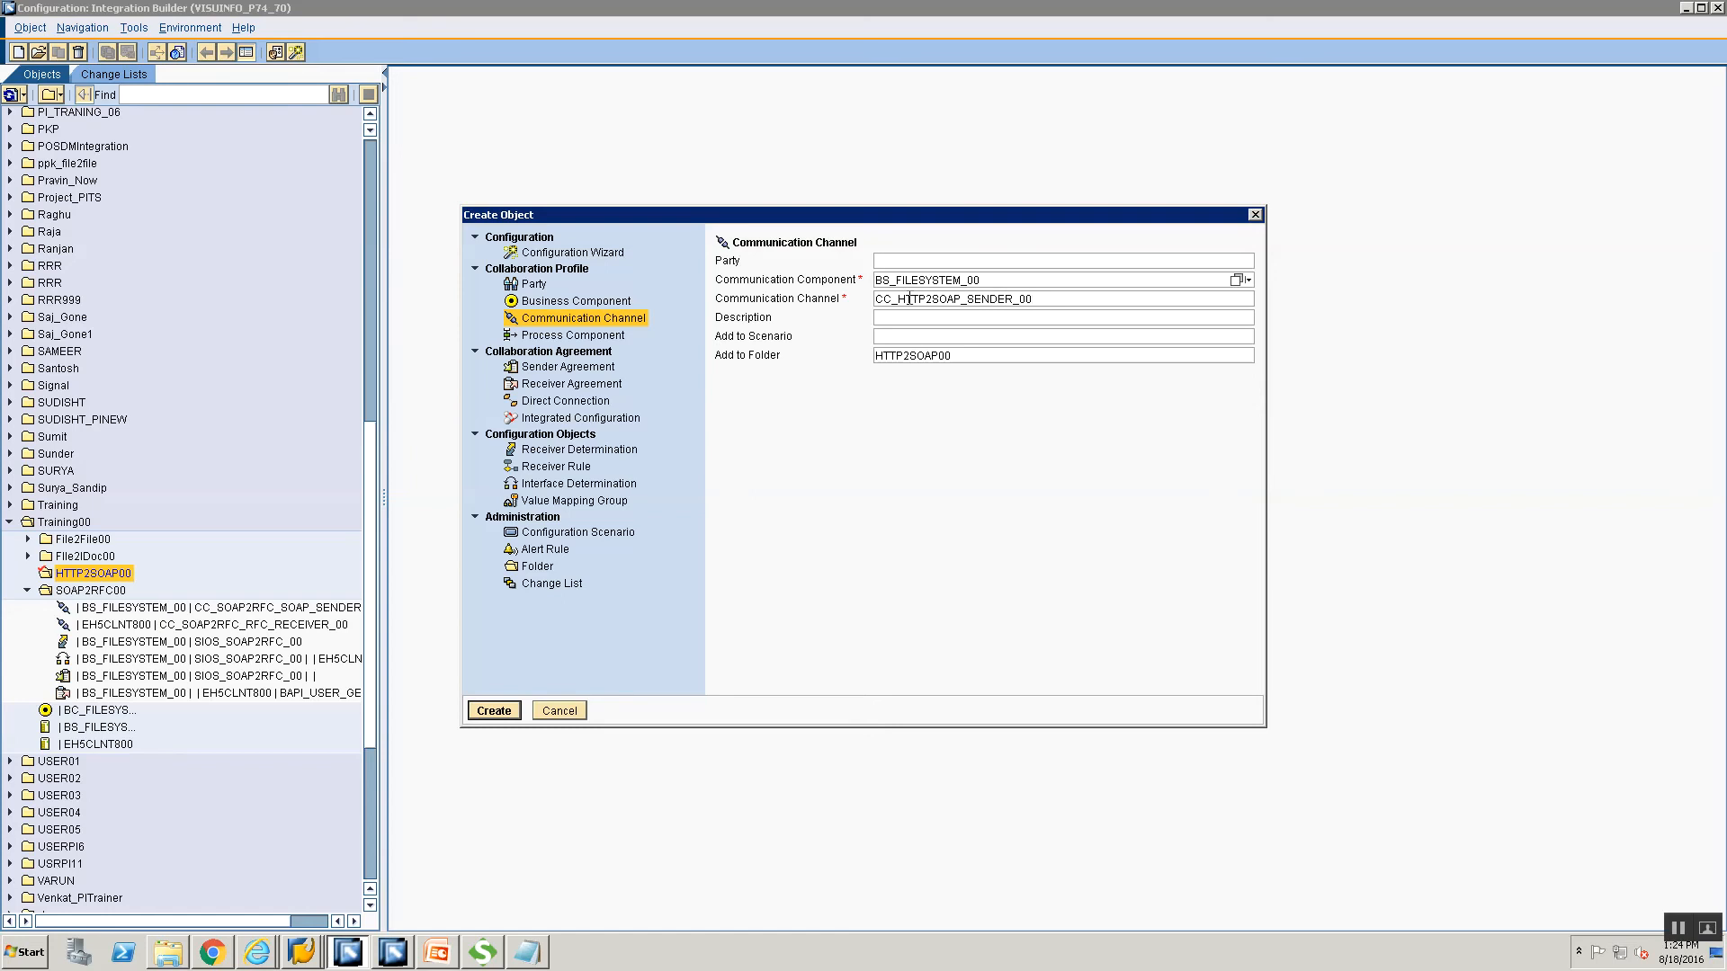
click(967, 300)
text(HTTP_)
click(490, 712)
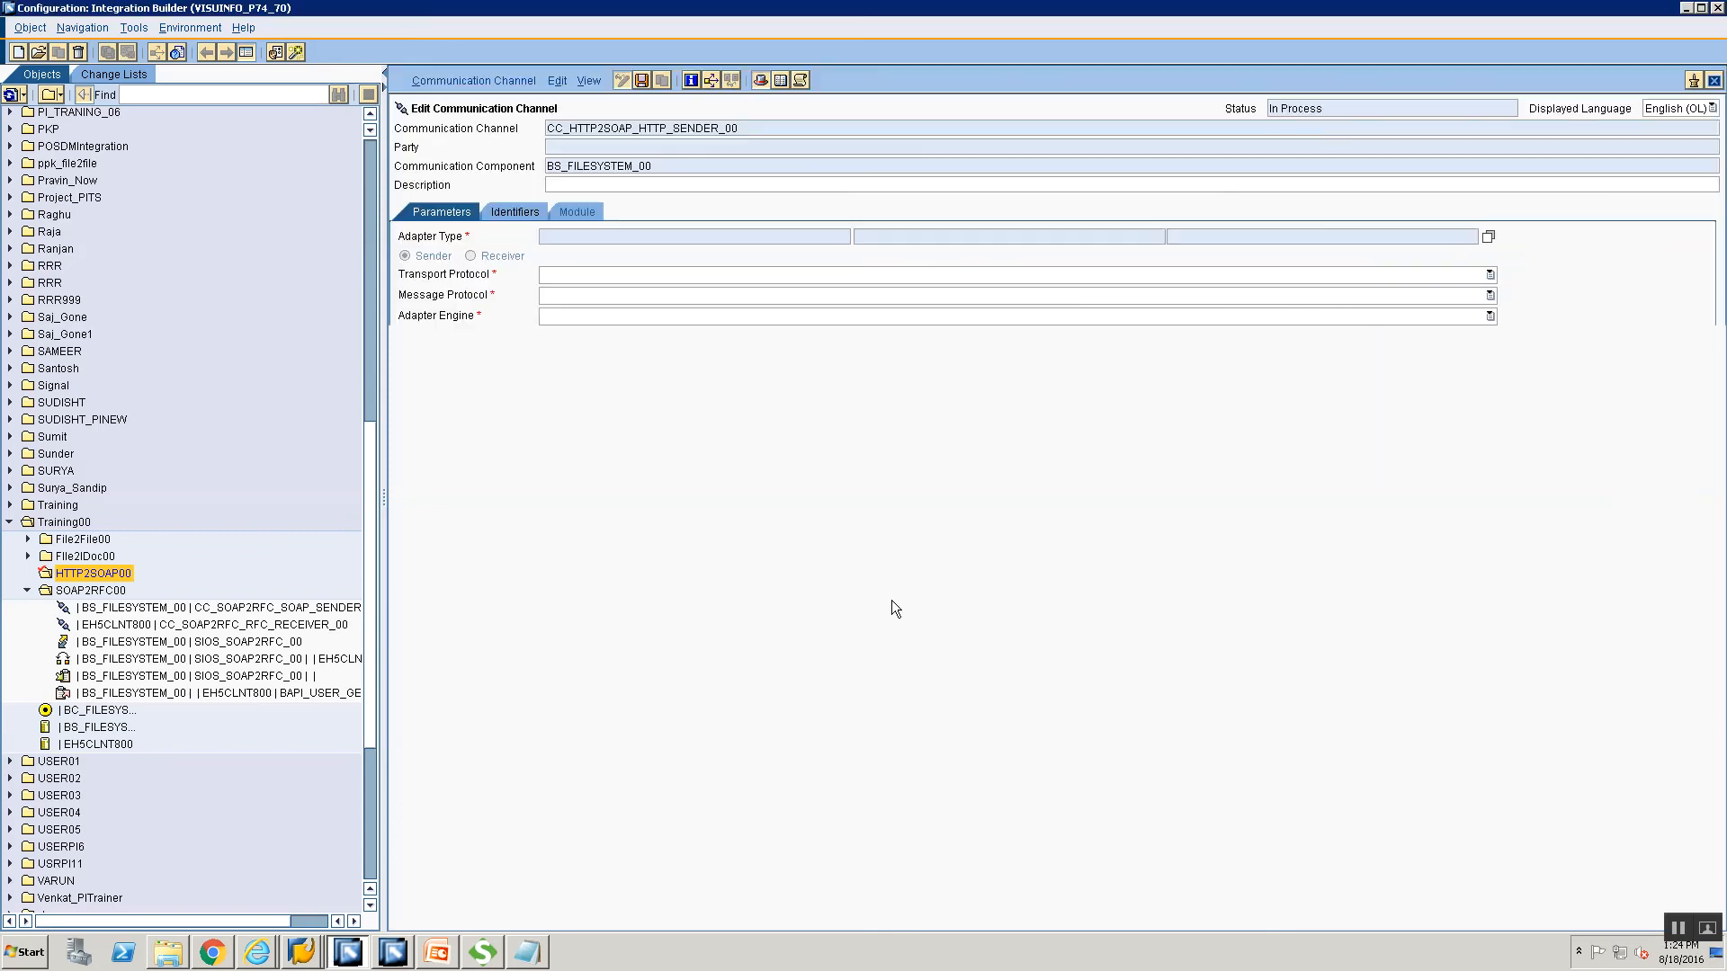
Set the channel's adapter type to HTTP_AAE and save the sender channel.
click(1487, 237)
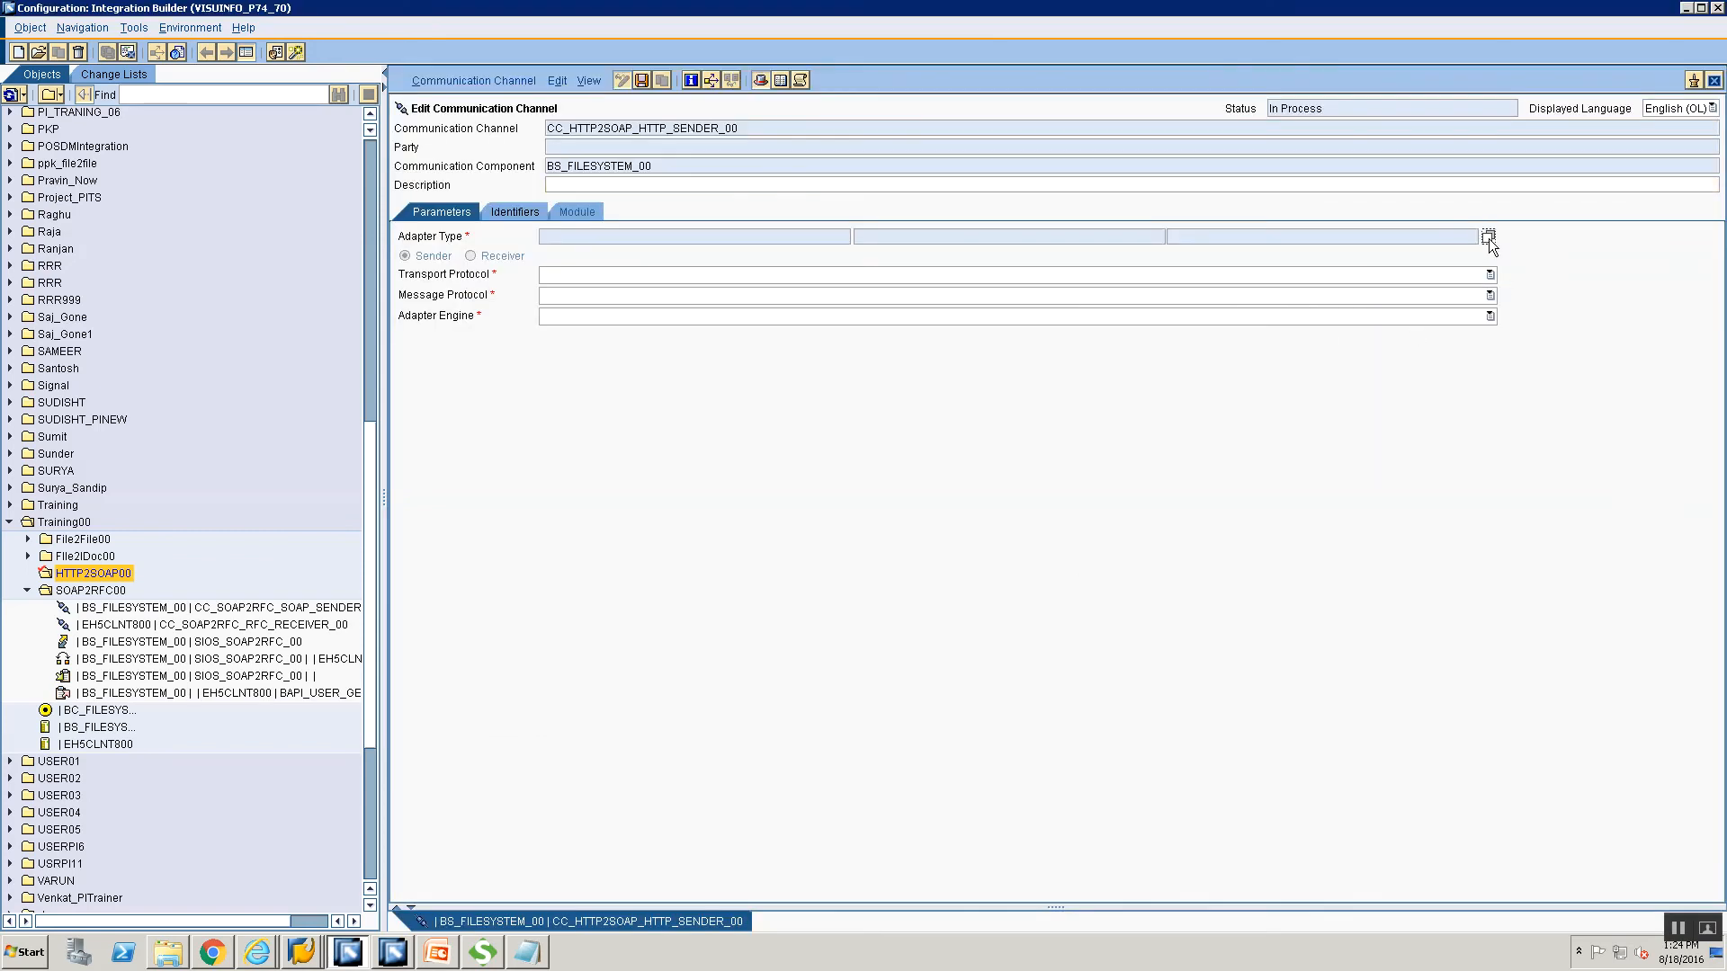
scroll(517, 591, down, 1)
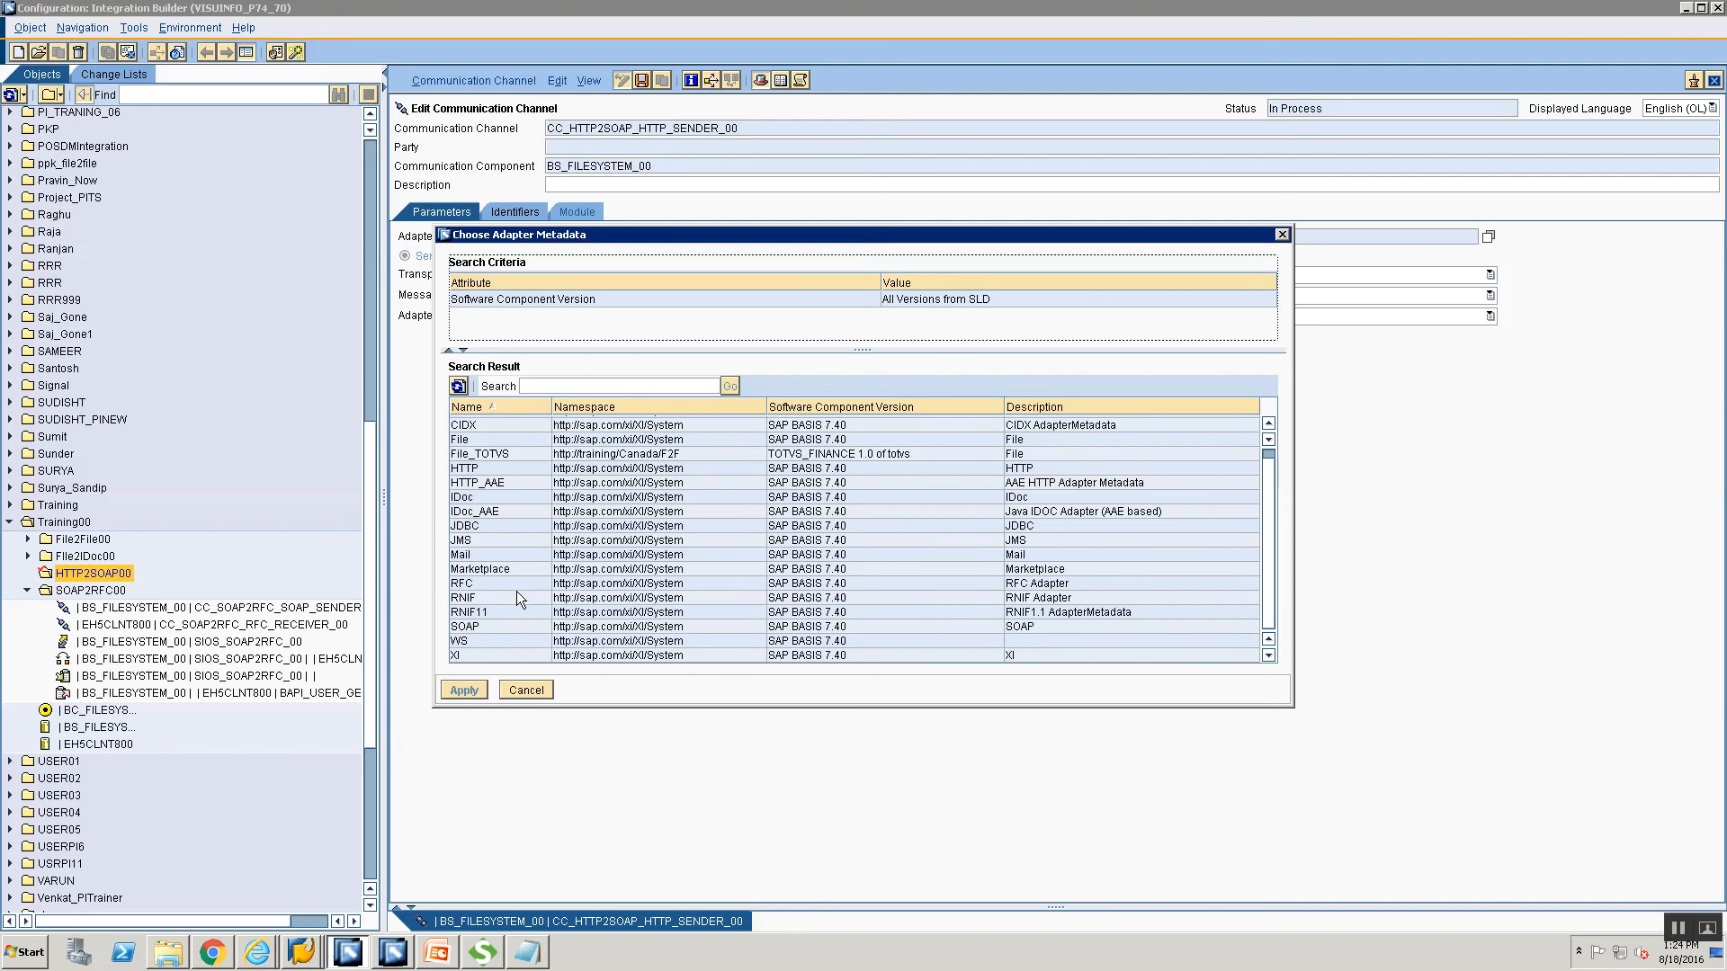
click(531, 481)
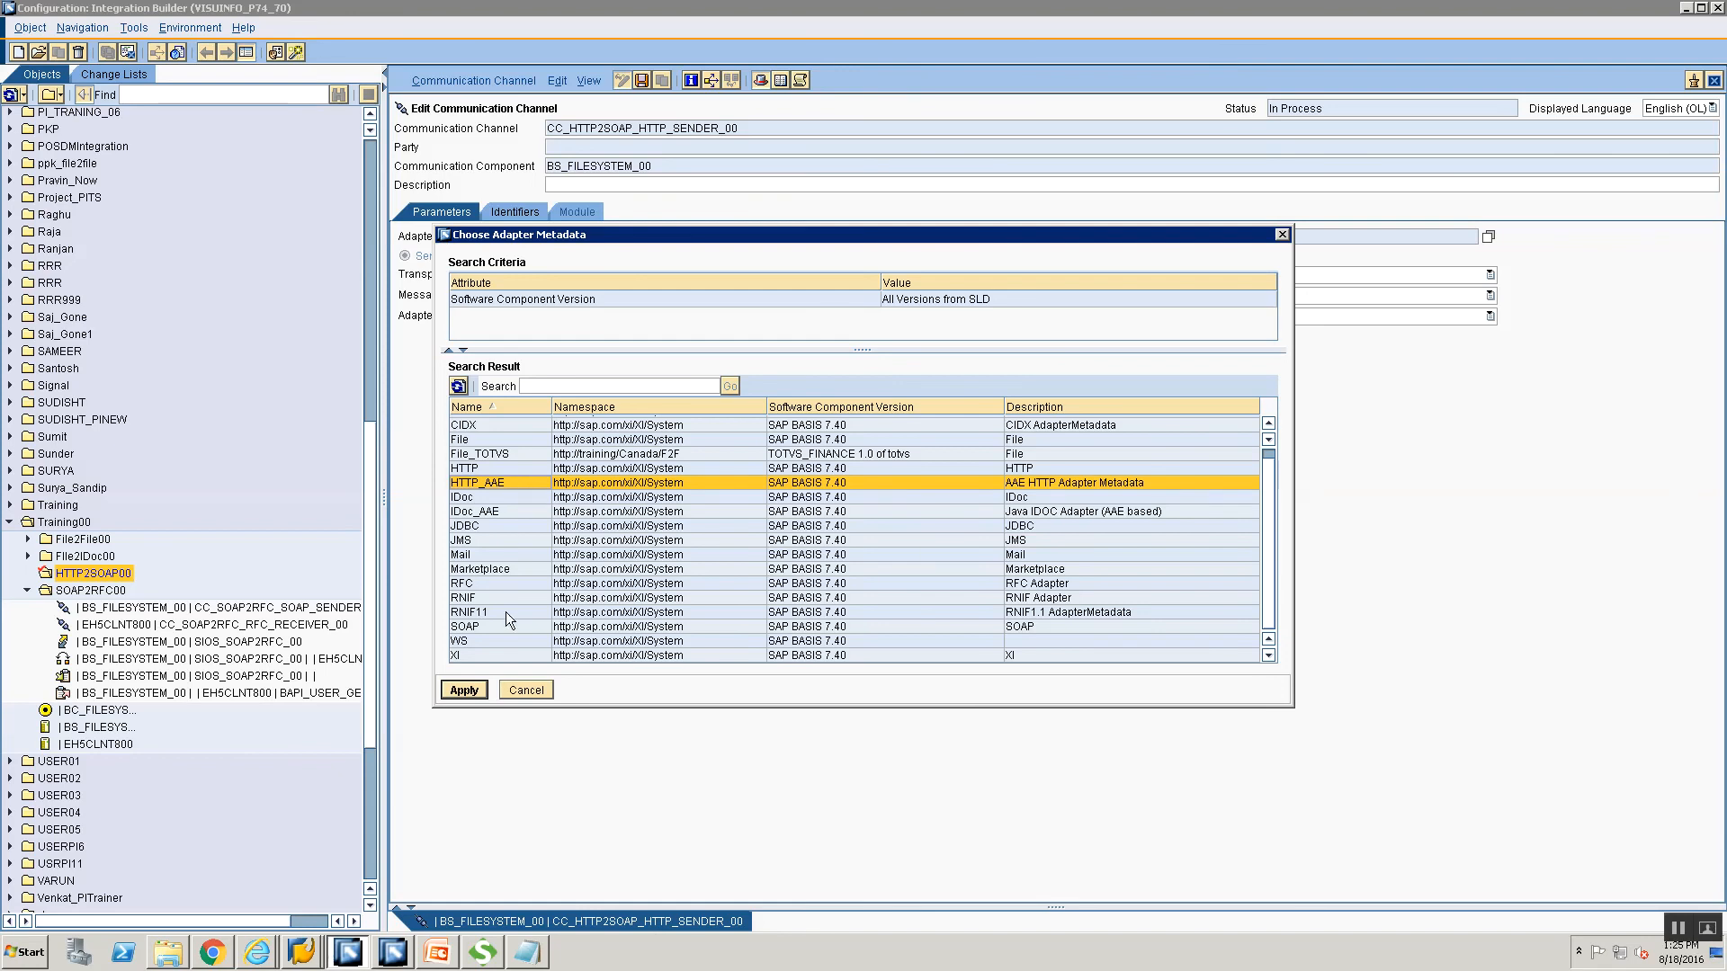
click(463, 690)
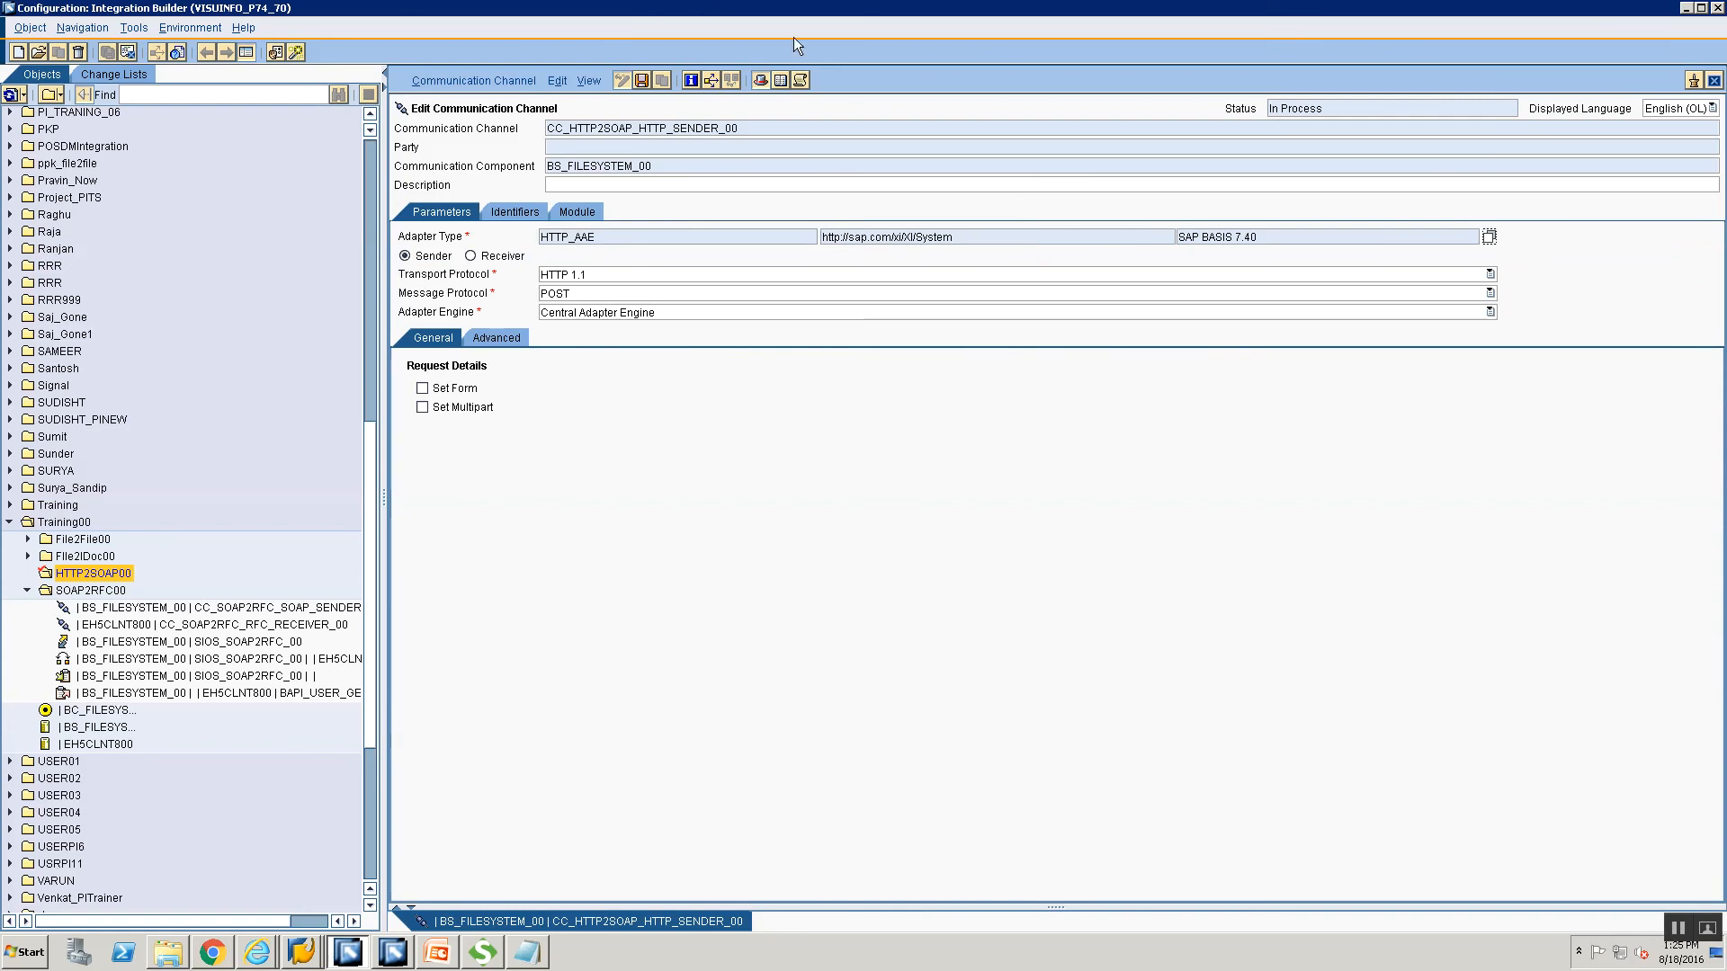
click(642, 81)
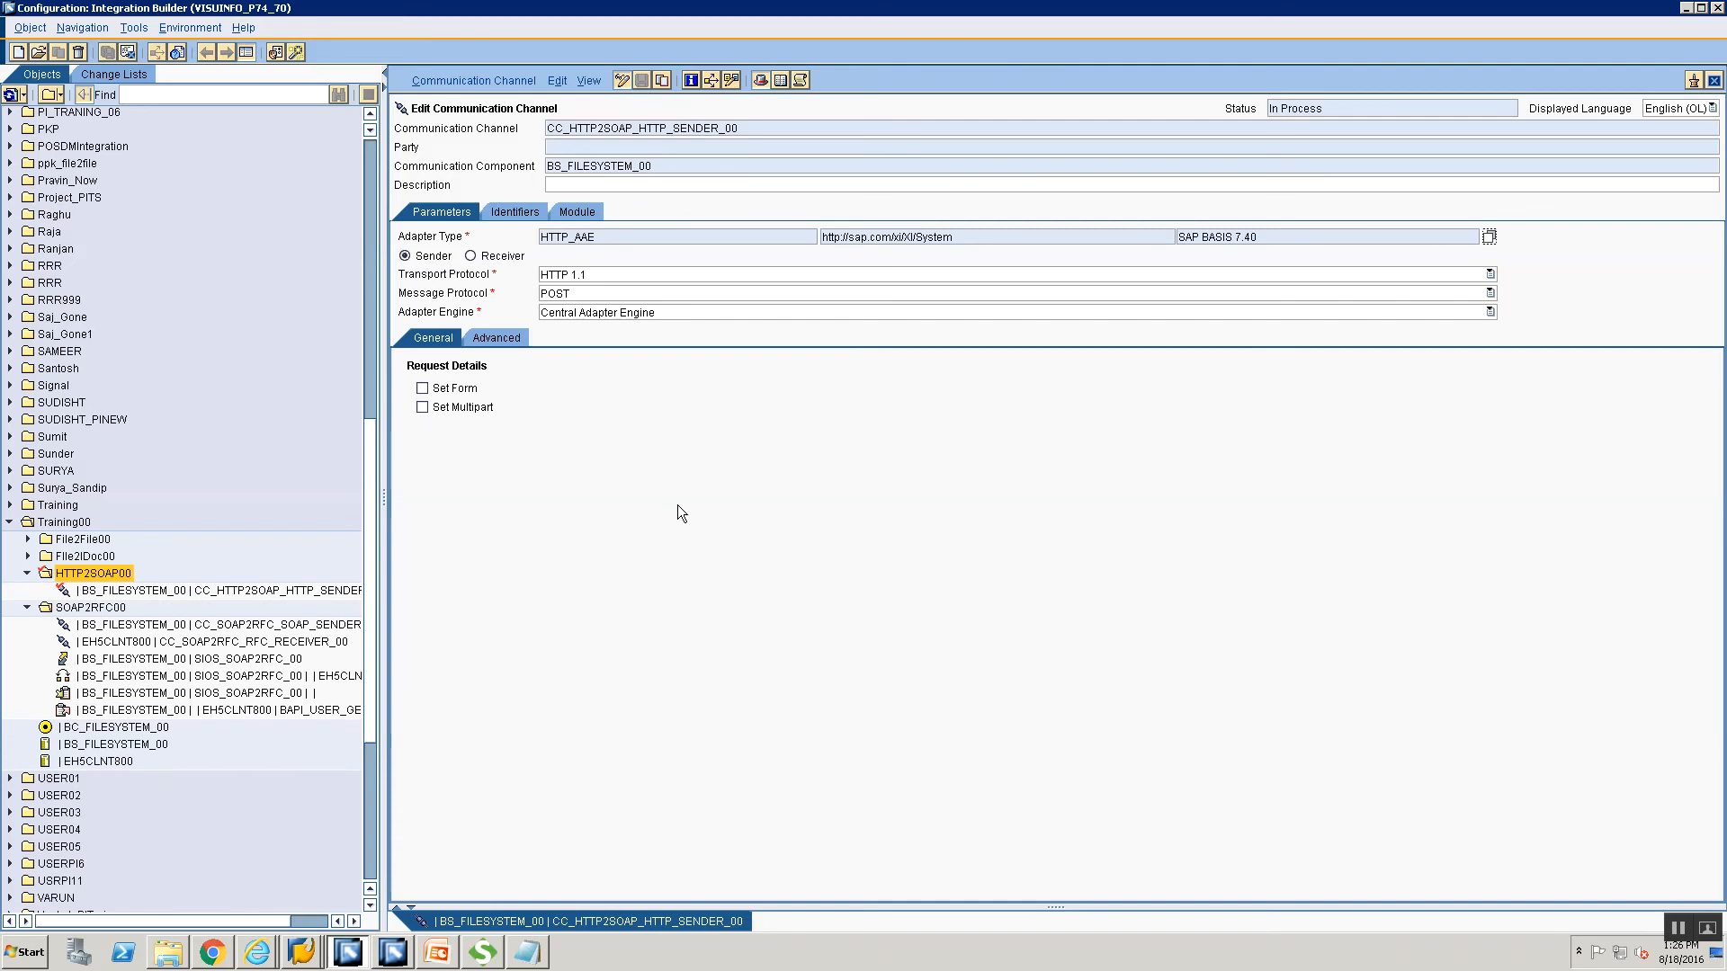
From the HTTP2SOAP00 folder, create channel CC_HTTP2SOAP_SOAP_RECEIVER_00 under component BC_FILESYSTEM_00.
right_click(89, 576)
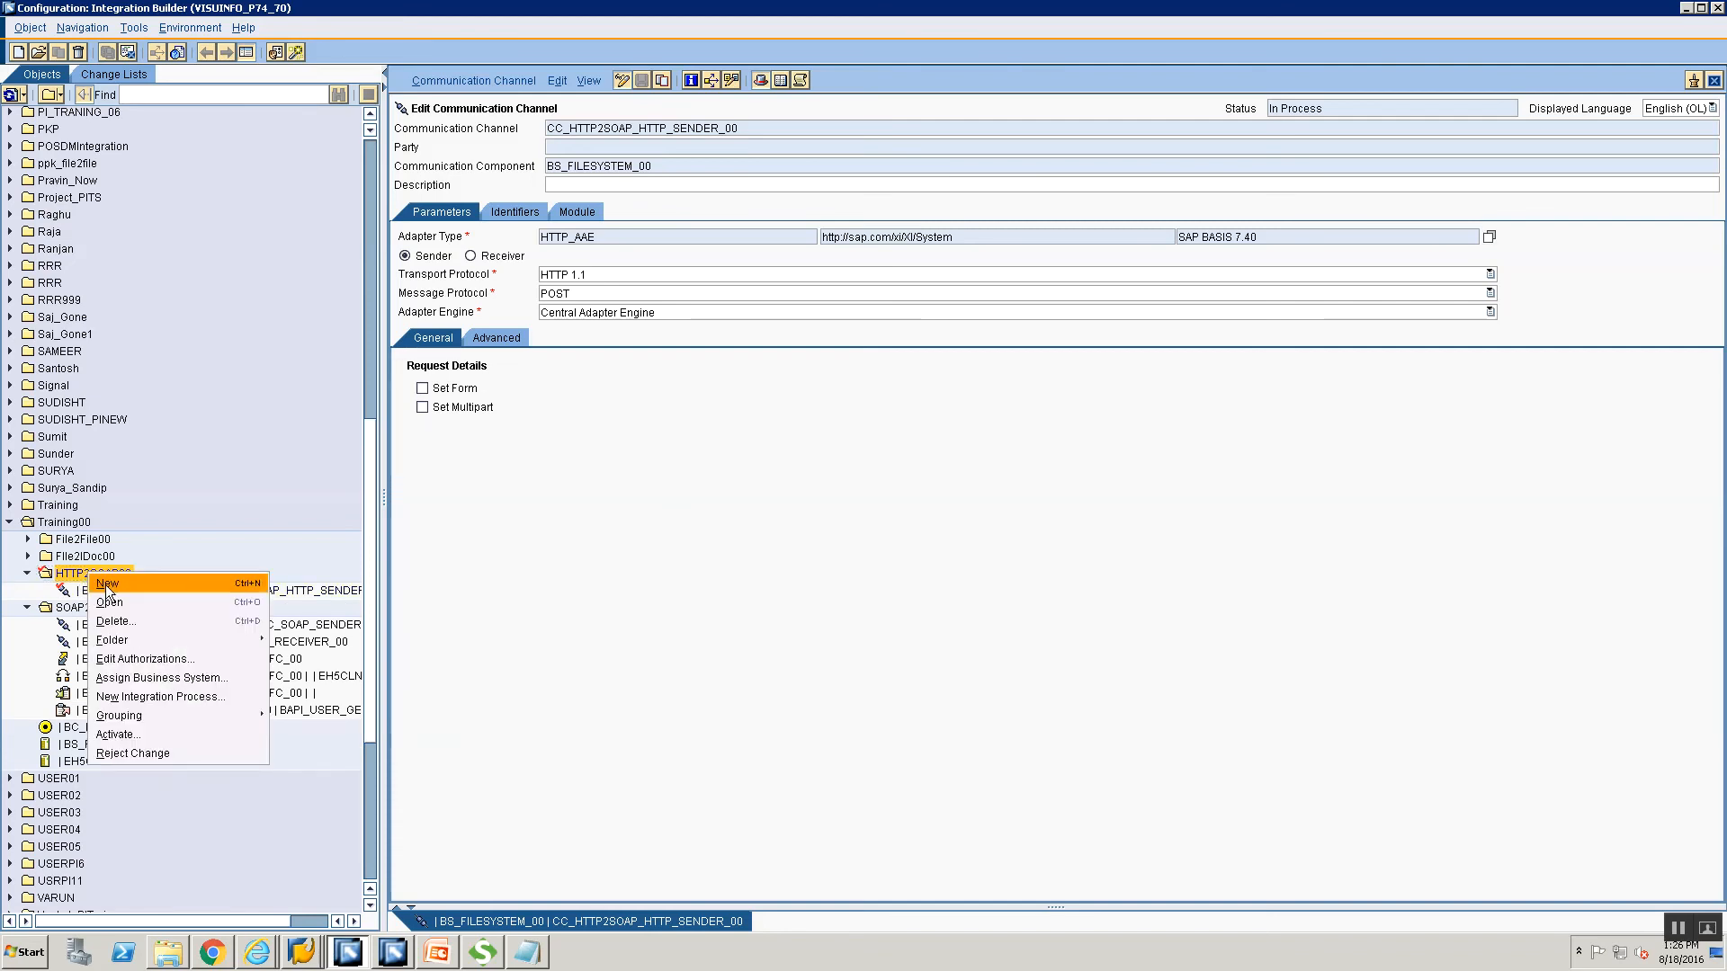
click(105, 585)
click(536, 319)
click(908, 282)
text(BC)
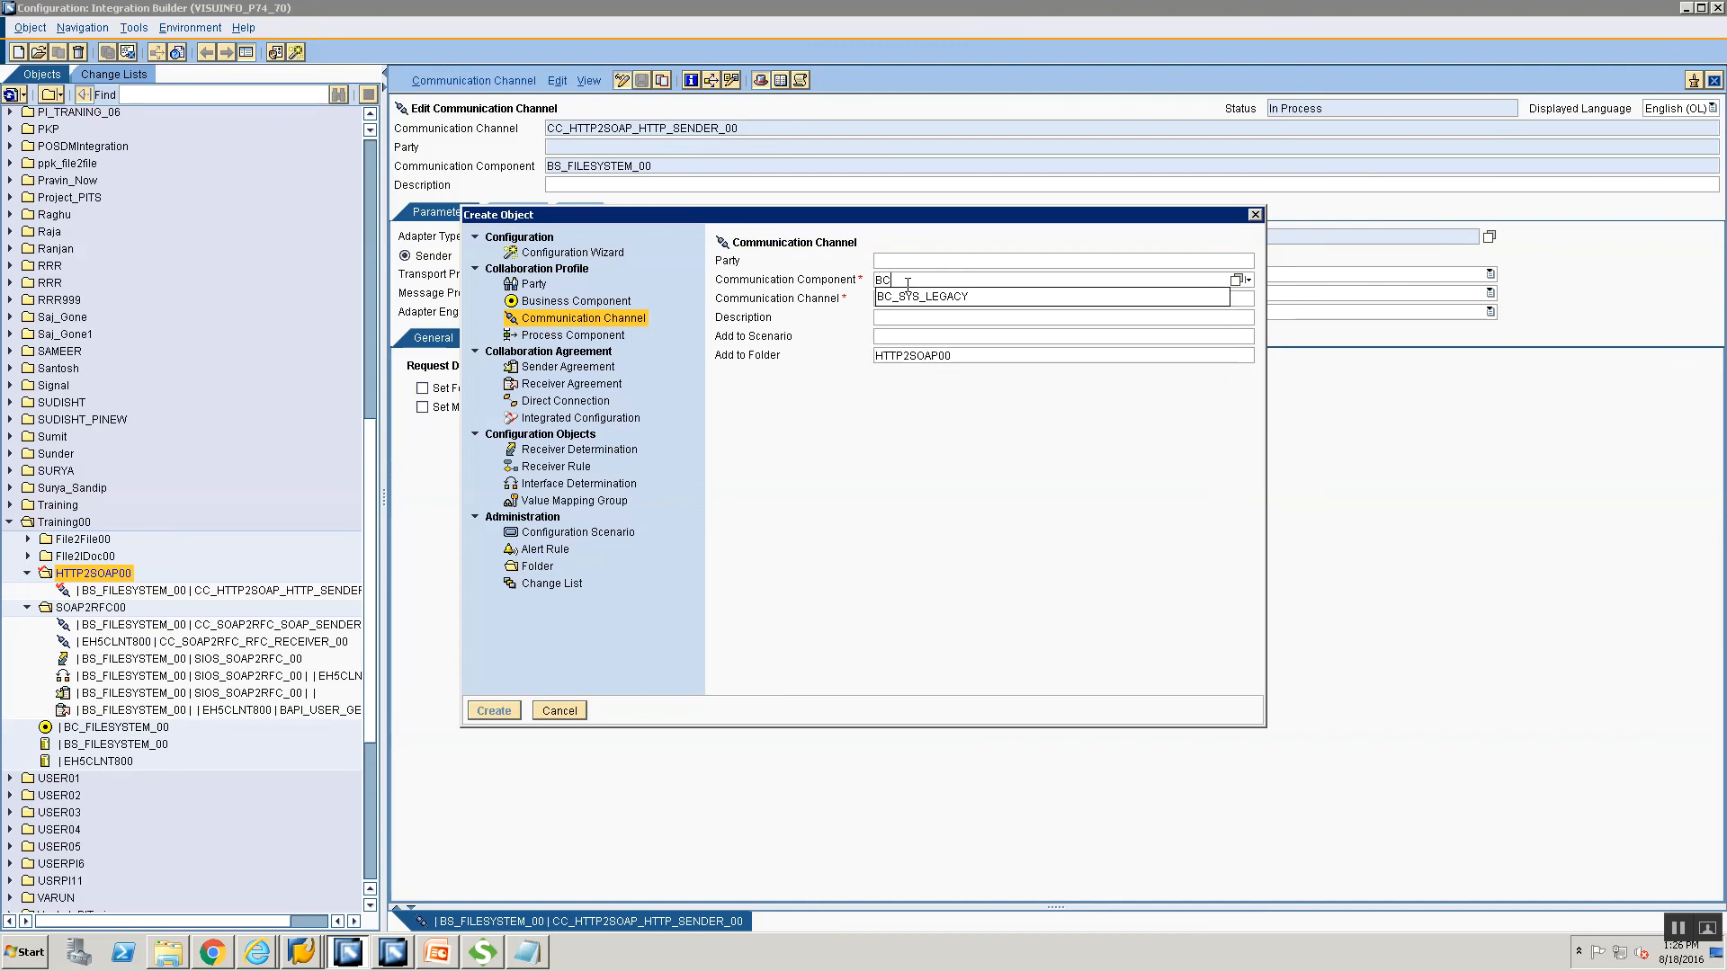
text(_FILE)
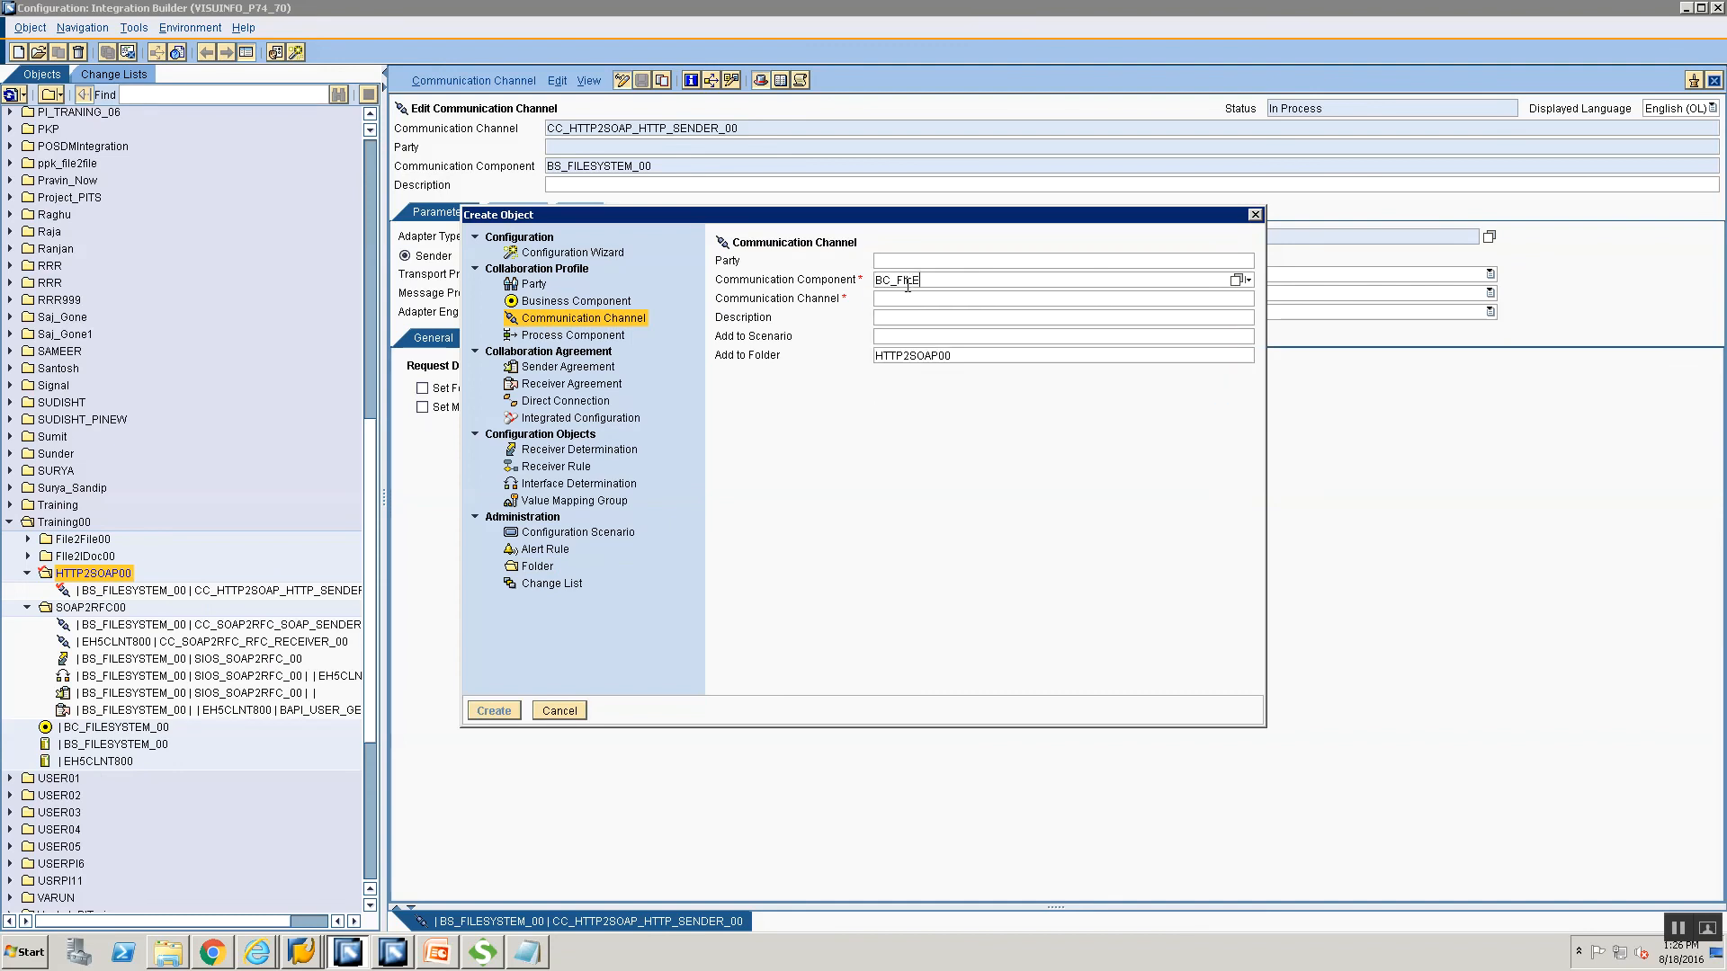
text(SYSTEM_00)
click(914, 299)
text(CC_SOA)
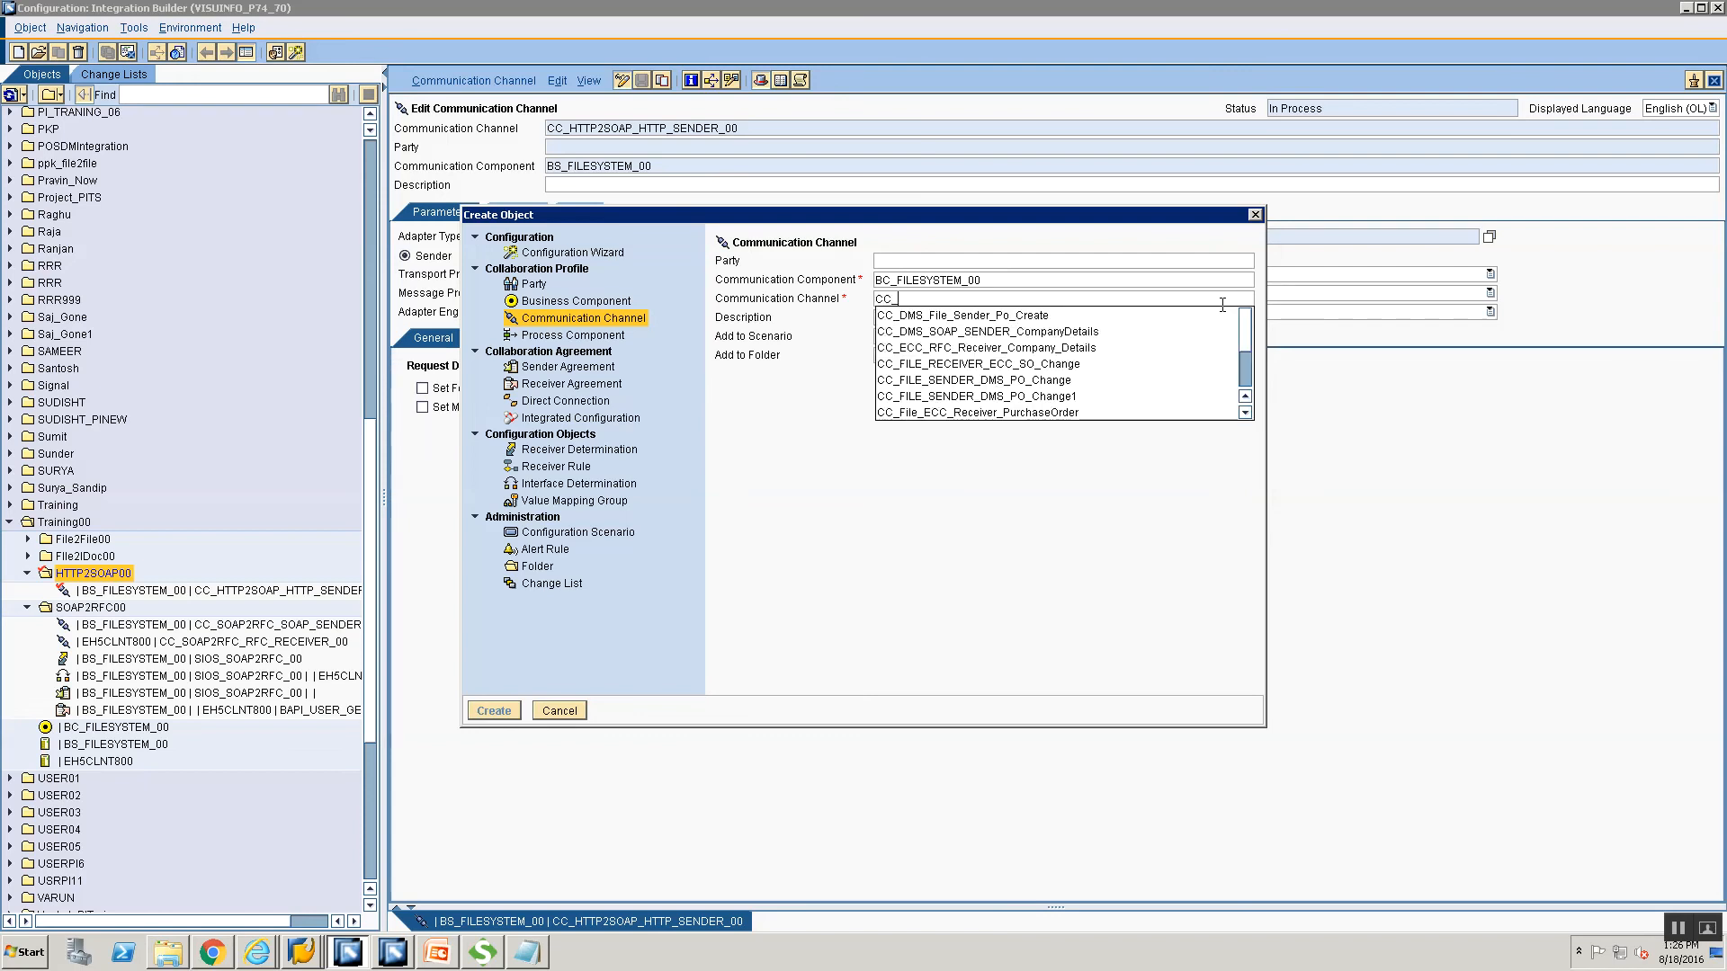
key(BackSpace)
key(BackSpace)
key(BackSpace)
text(H)
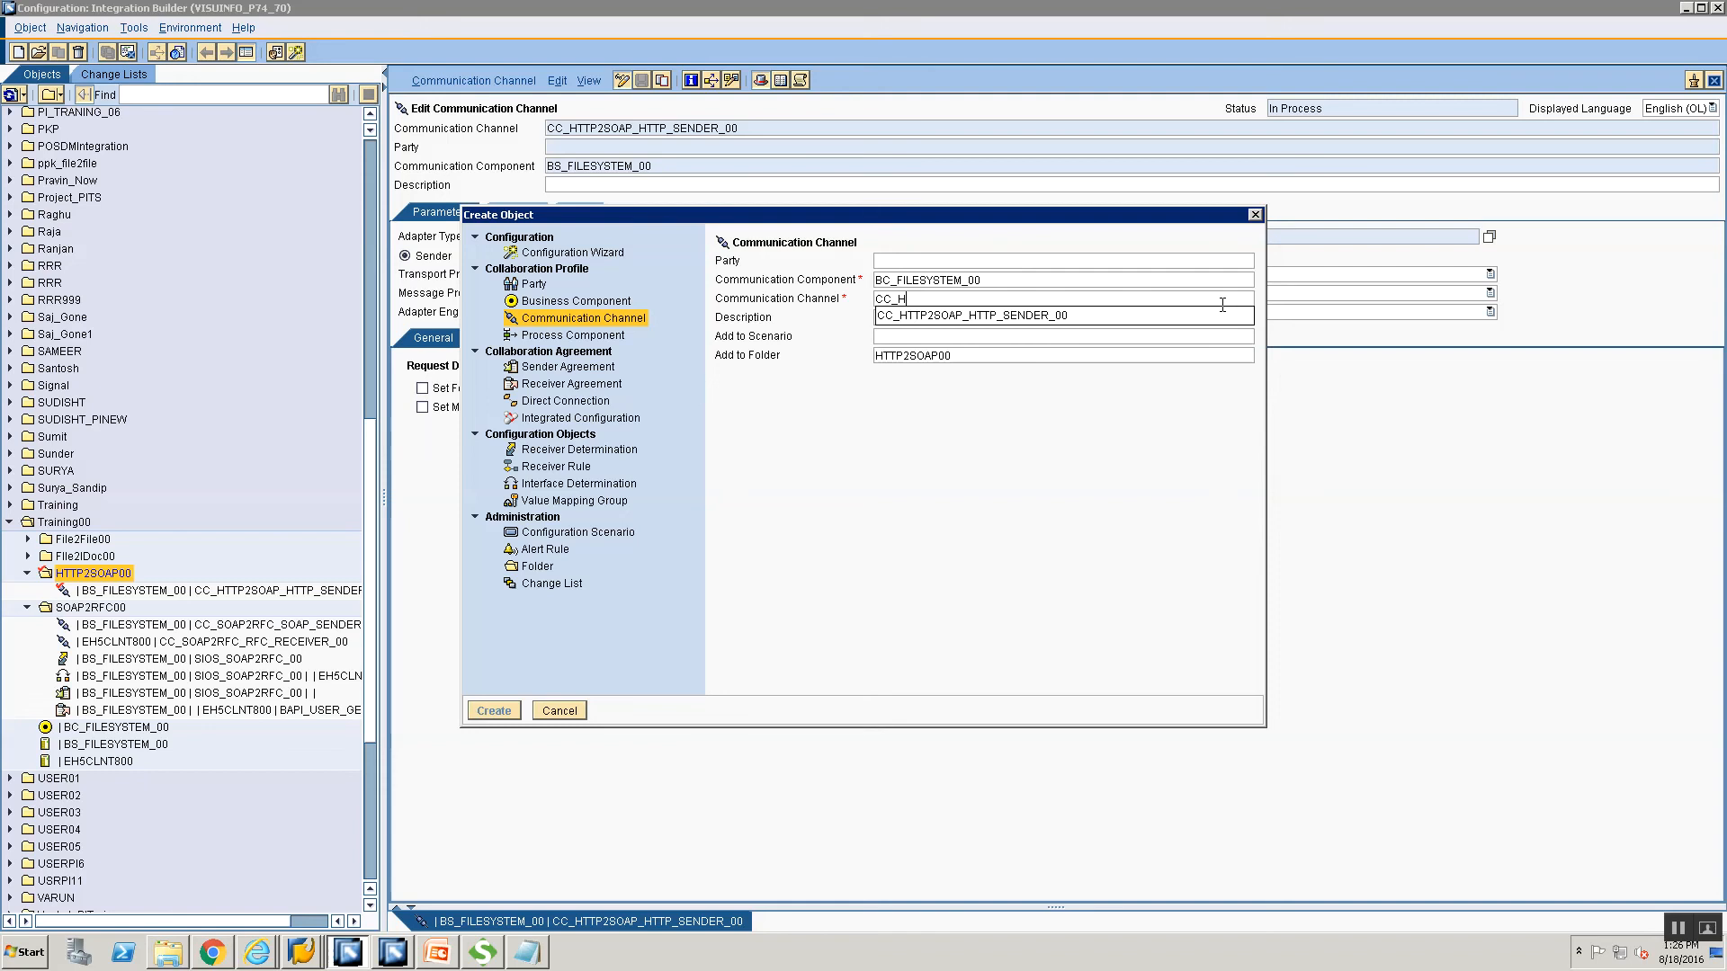
text(TTP2SOAP_SOAP_RECEIVER_00)
key(Return)
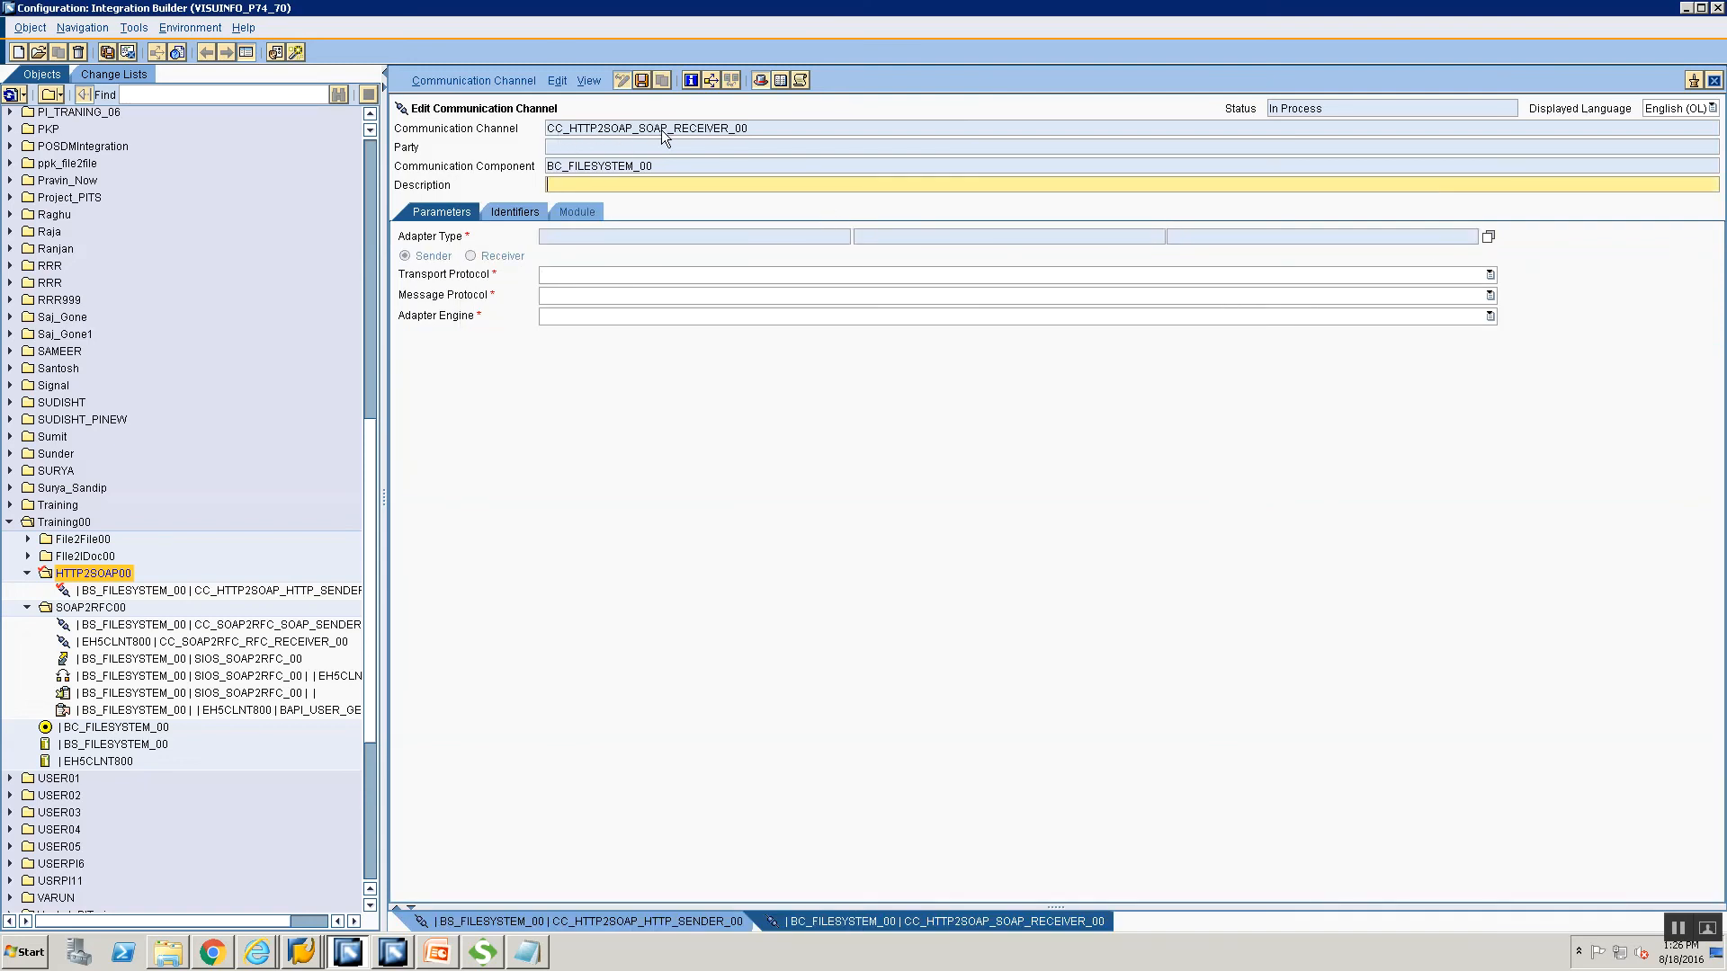
Set the adapter type to SOAP and make the channel a receiver.
click(1486, 235)
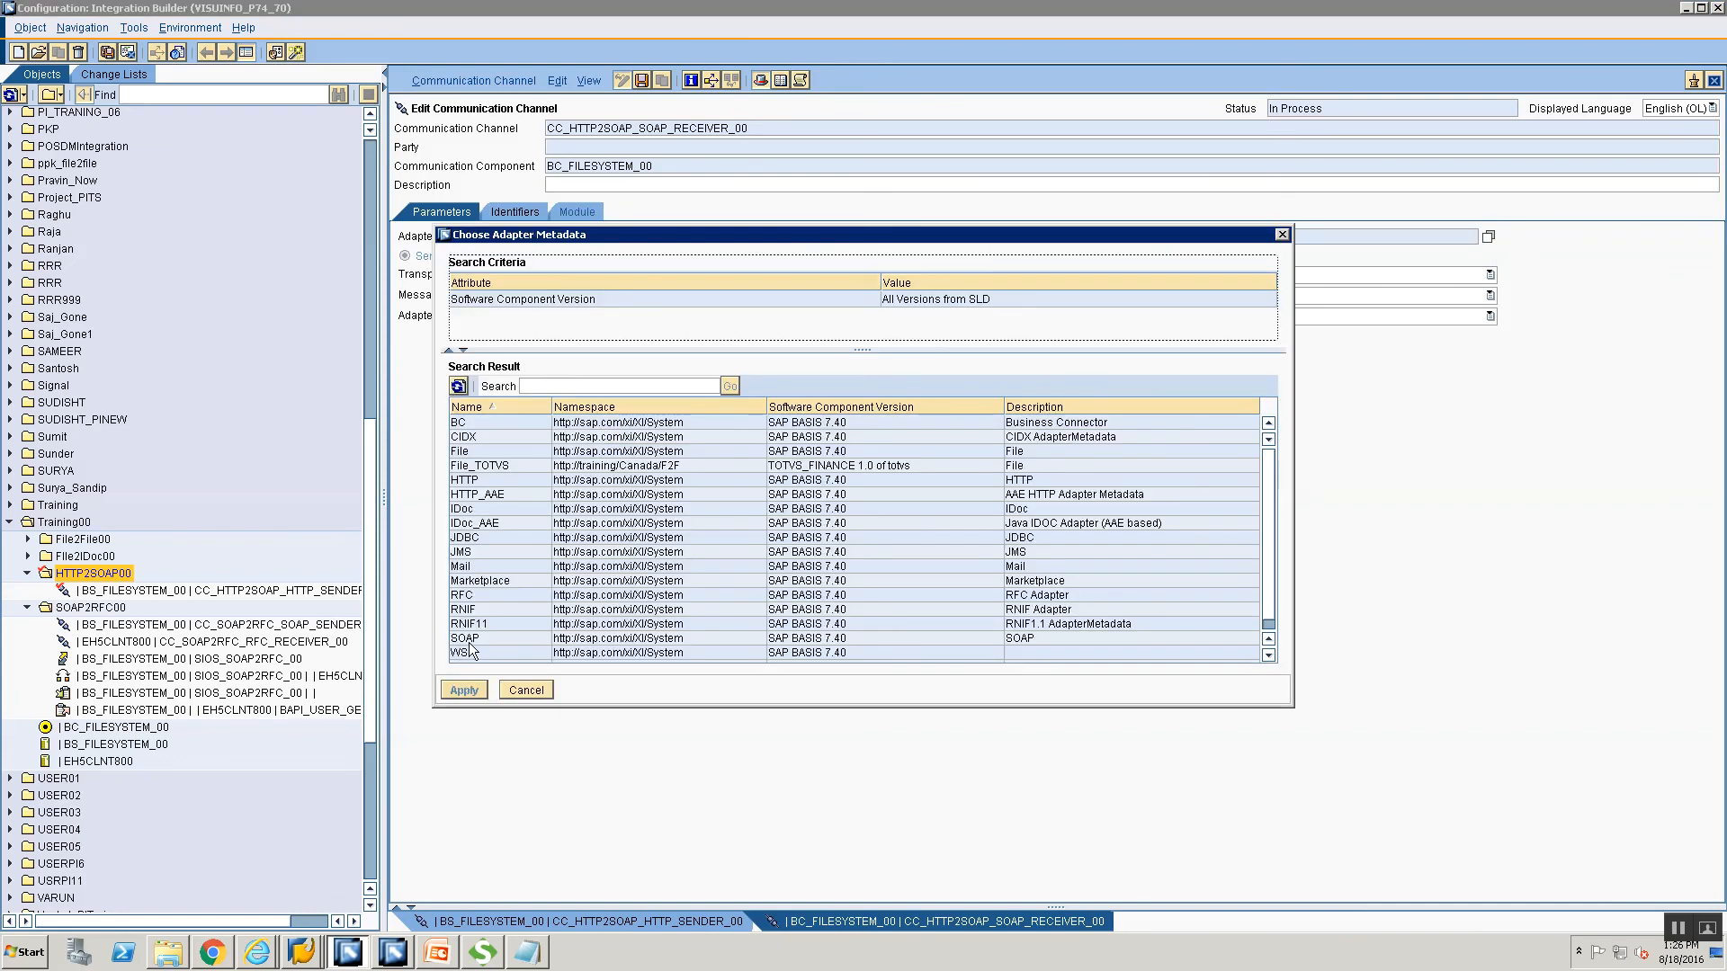
click(469, 640)
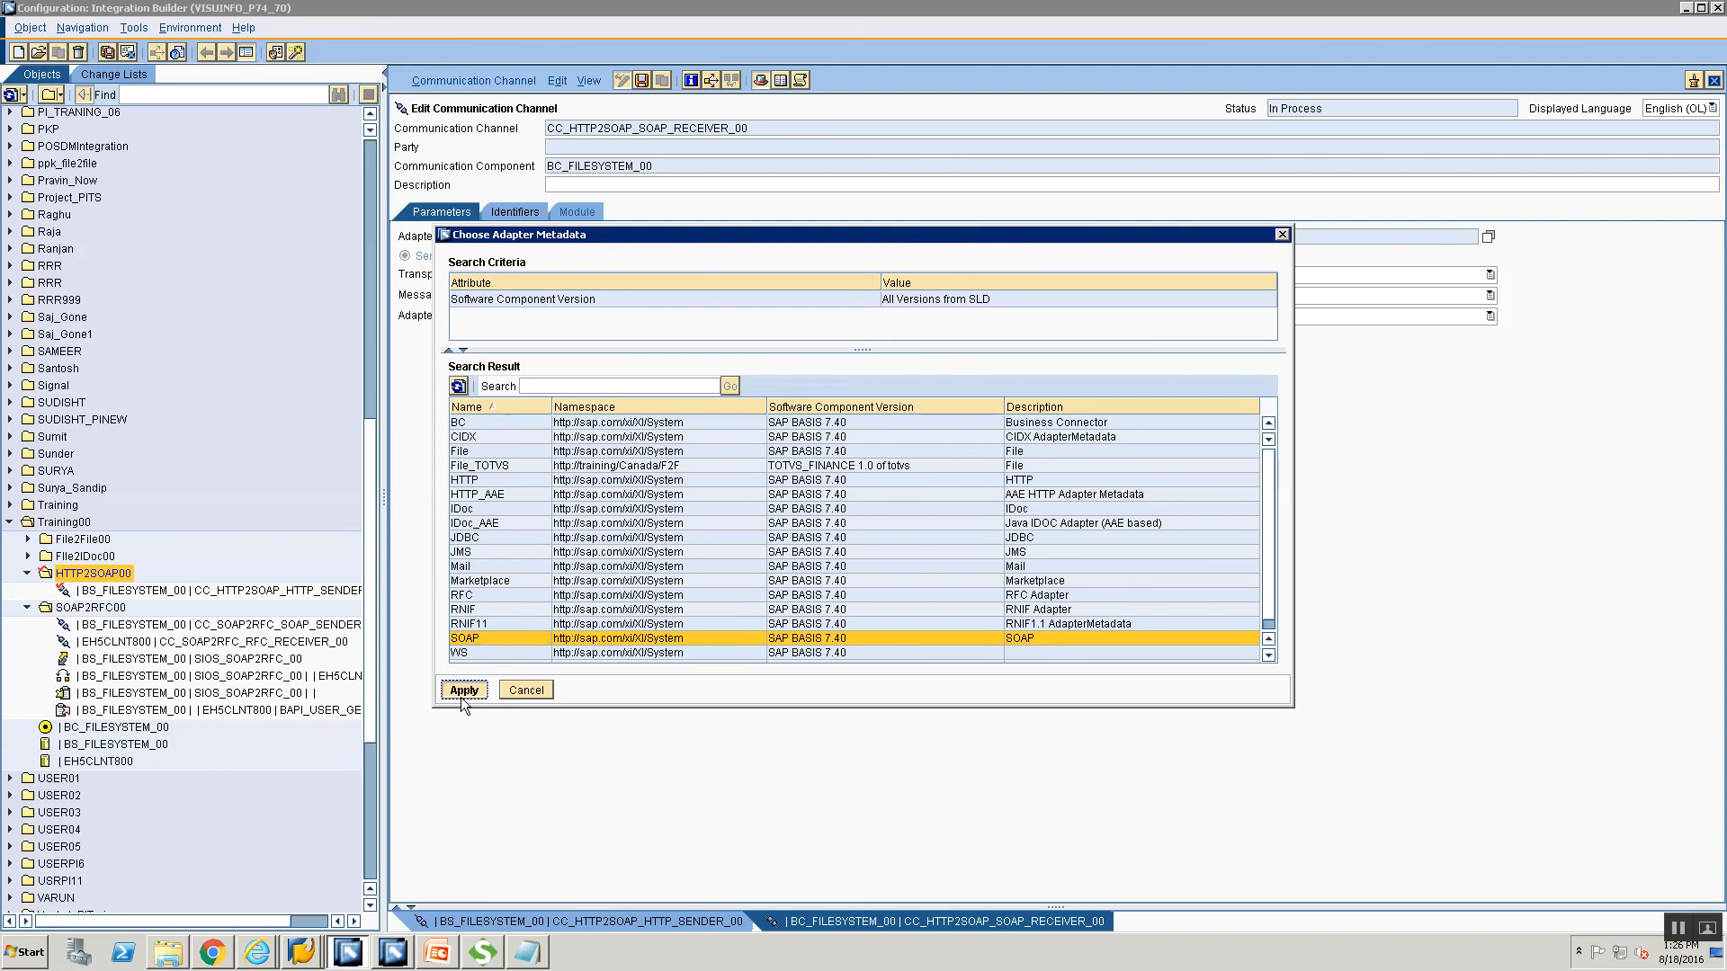
click(462, 690)
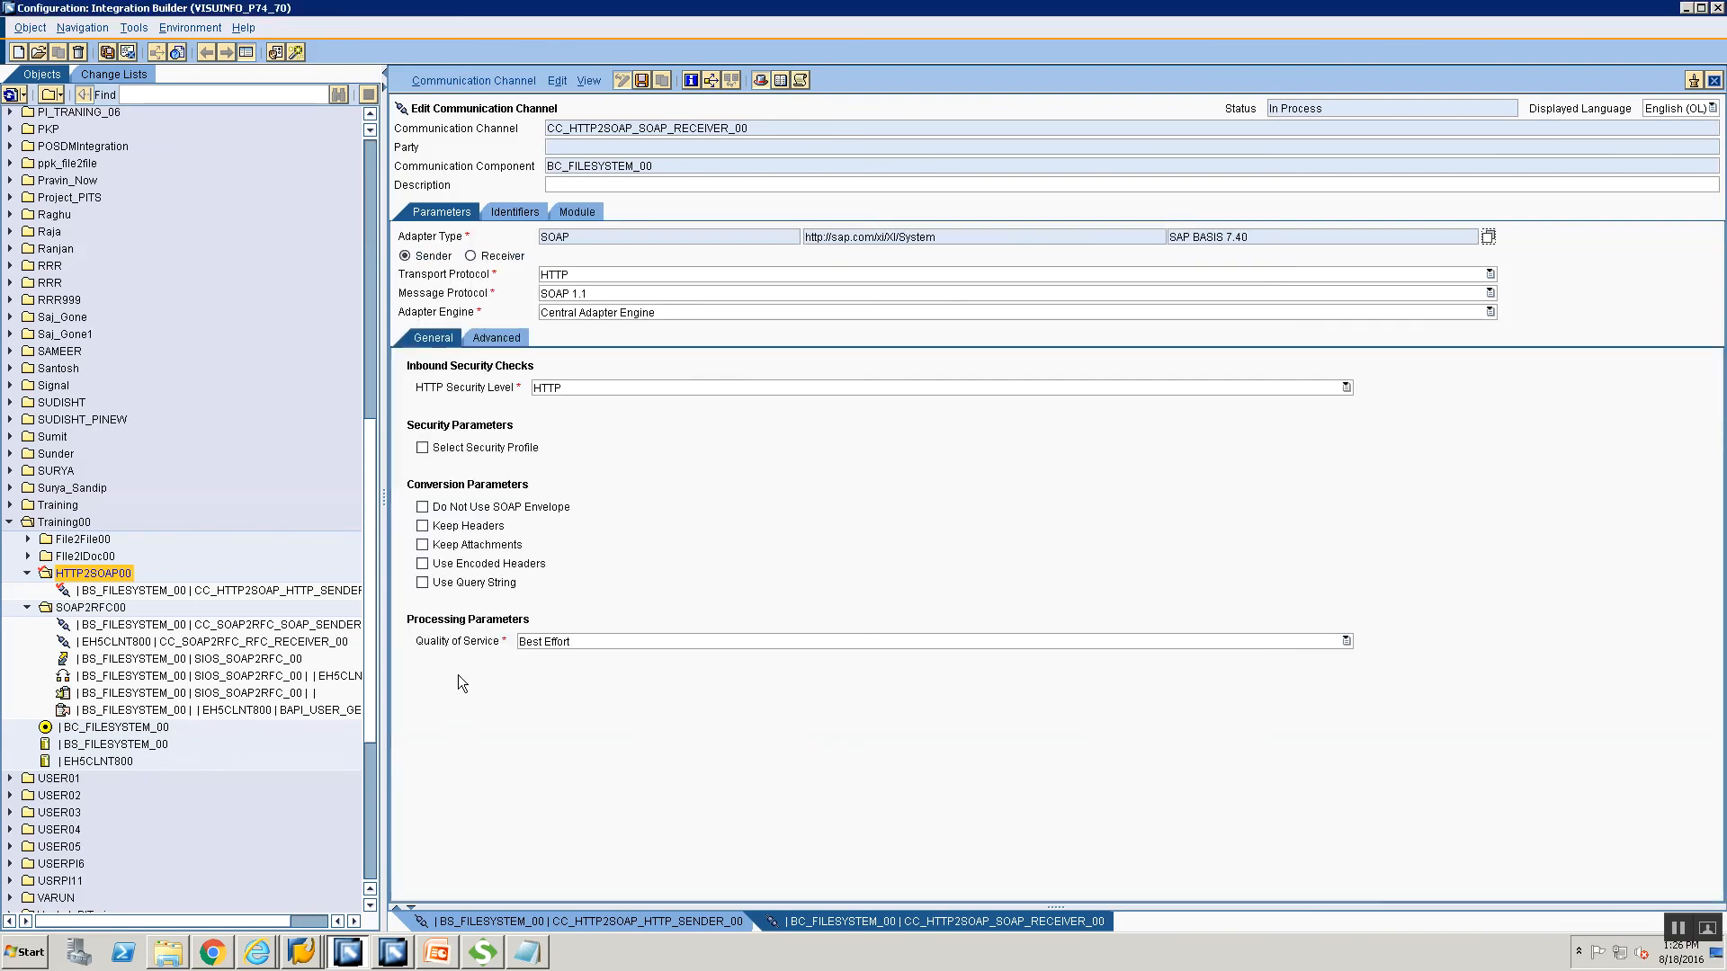
click(469, 258)
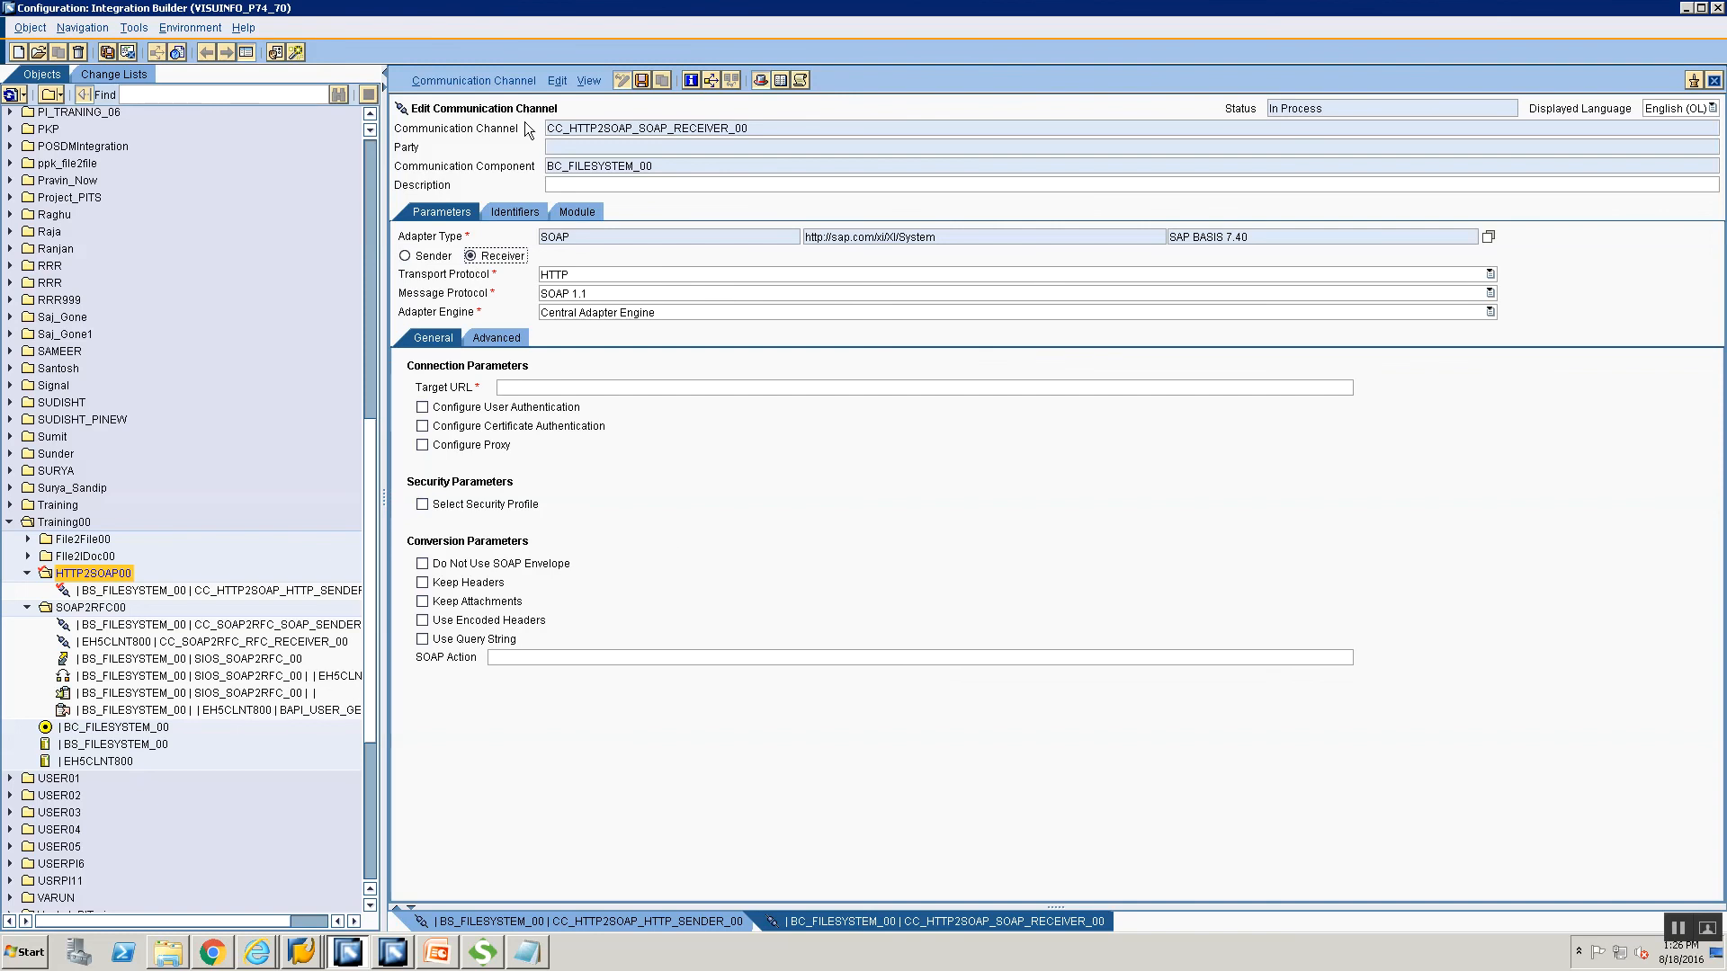
click(581, 388)
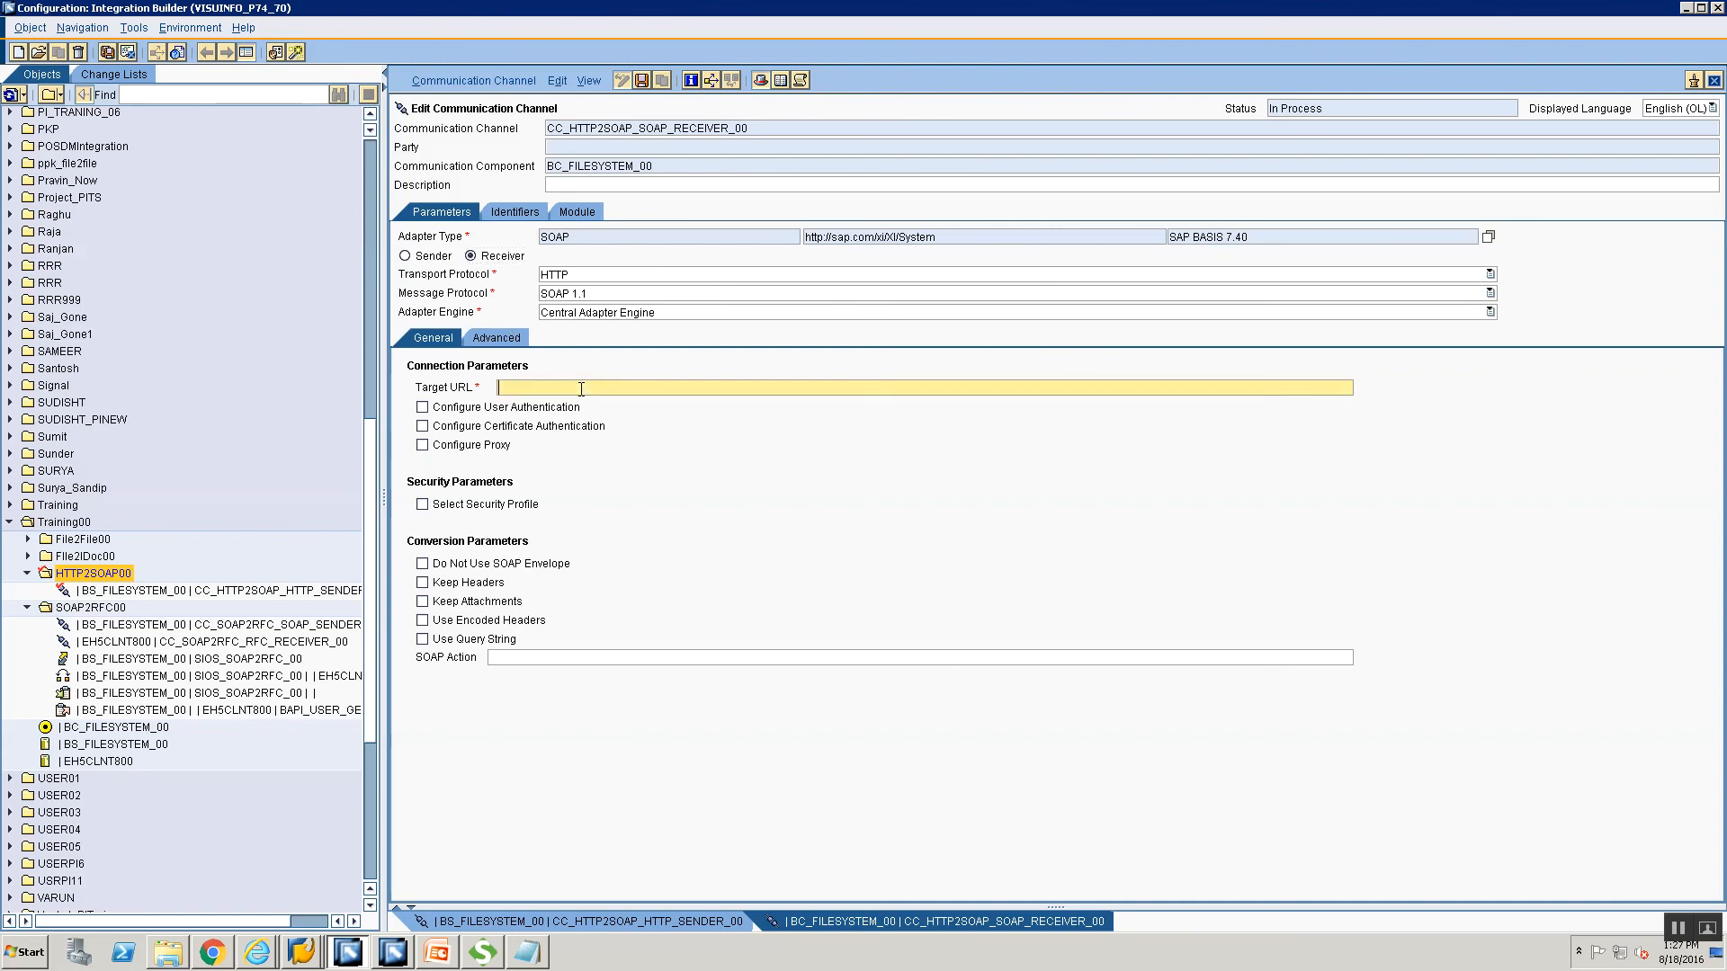
click(603, 656)
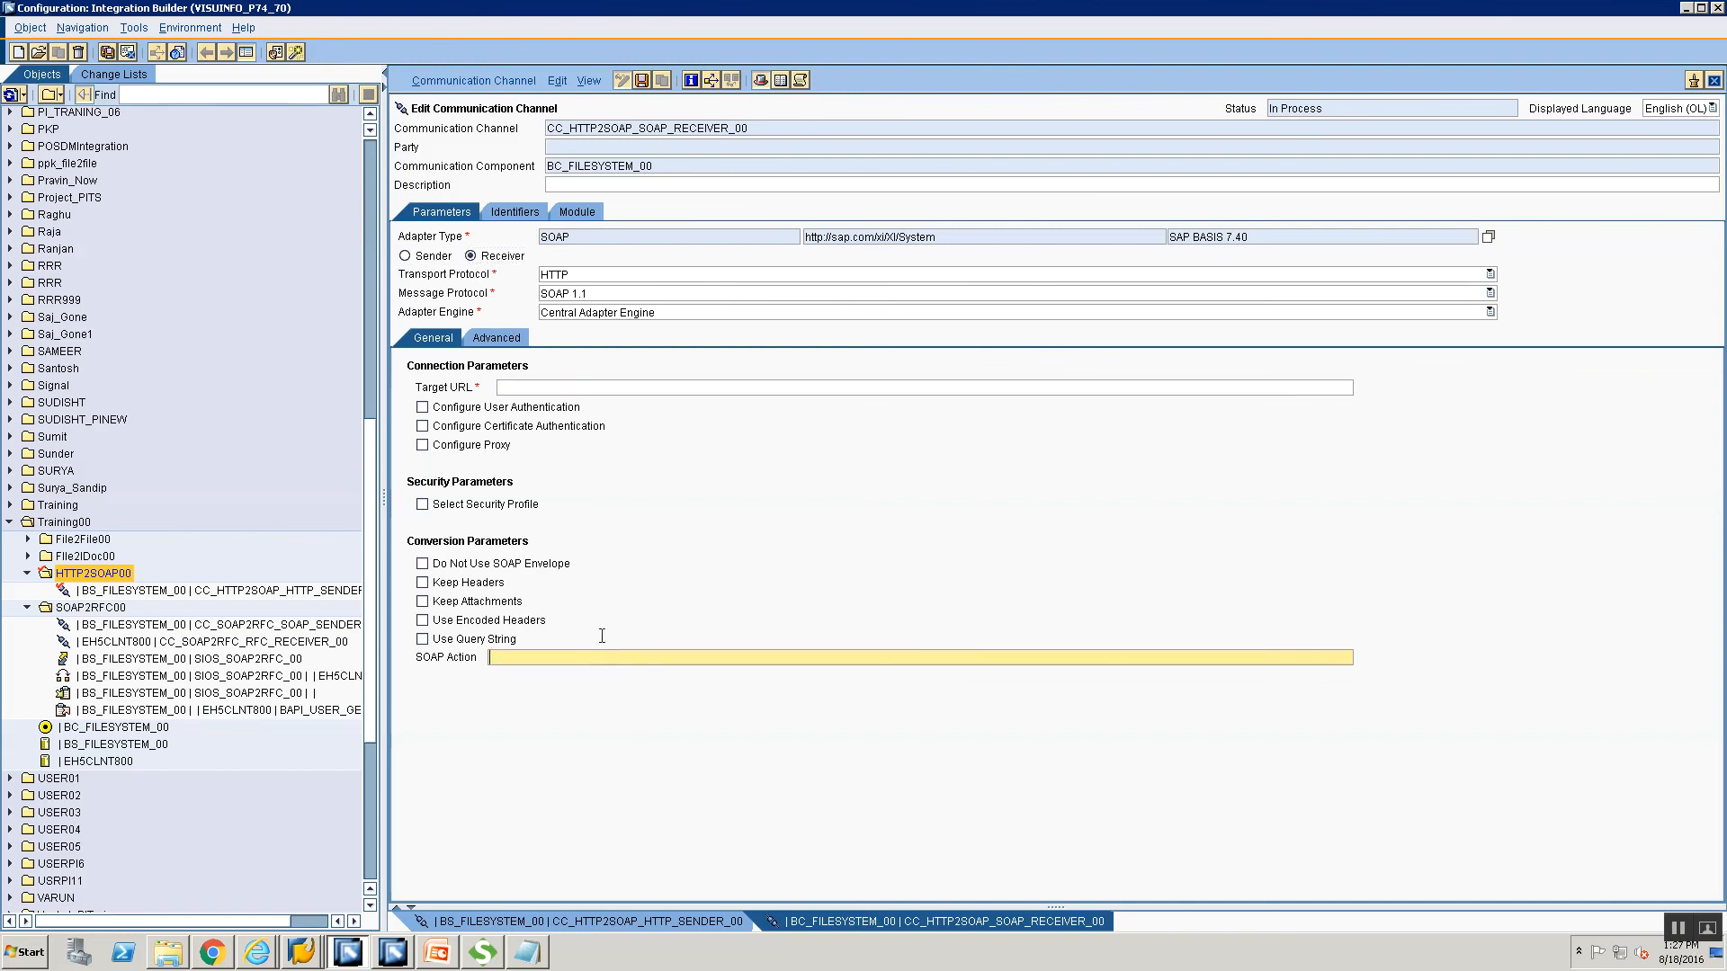
click(609, 388)
key(alt+Tab)
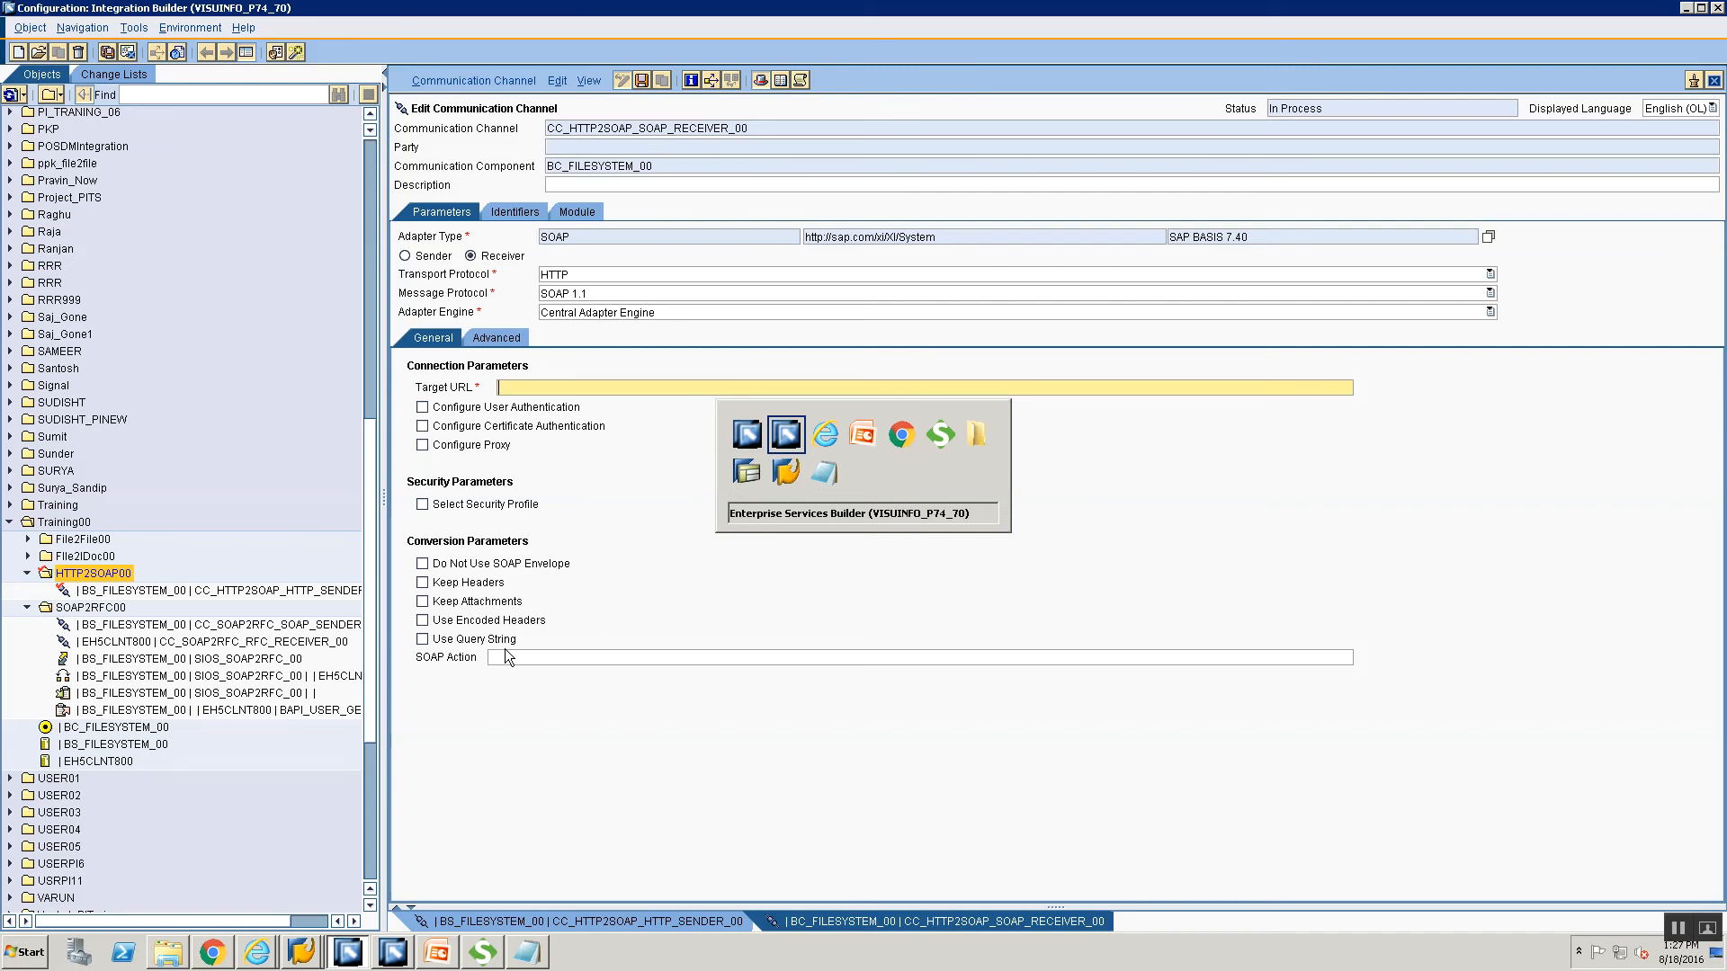
key(alt+Tab)
key(alt+Tab)
key(alt+Tab)
key(alt+Tab)
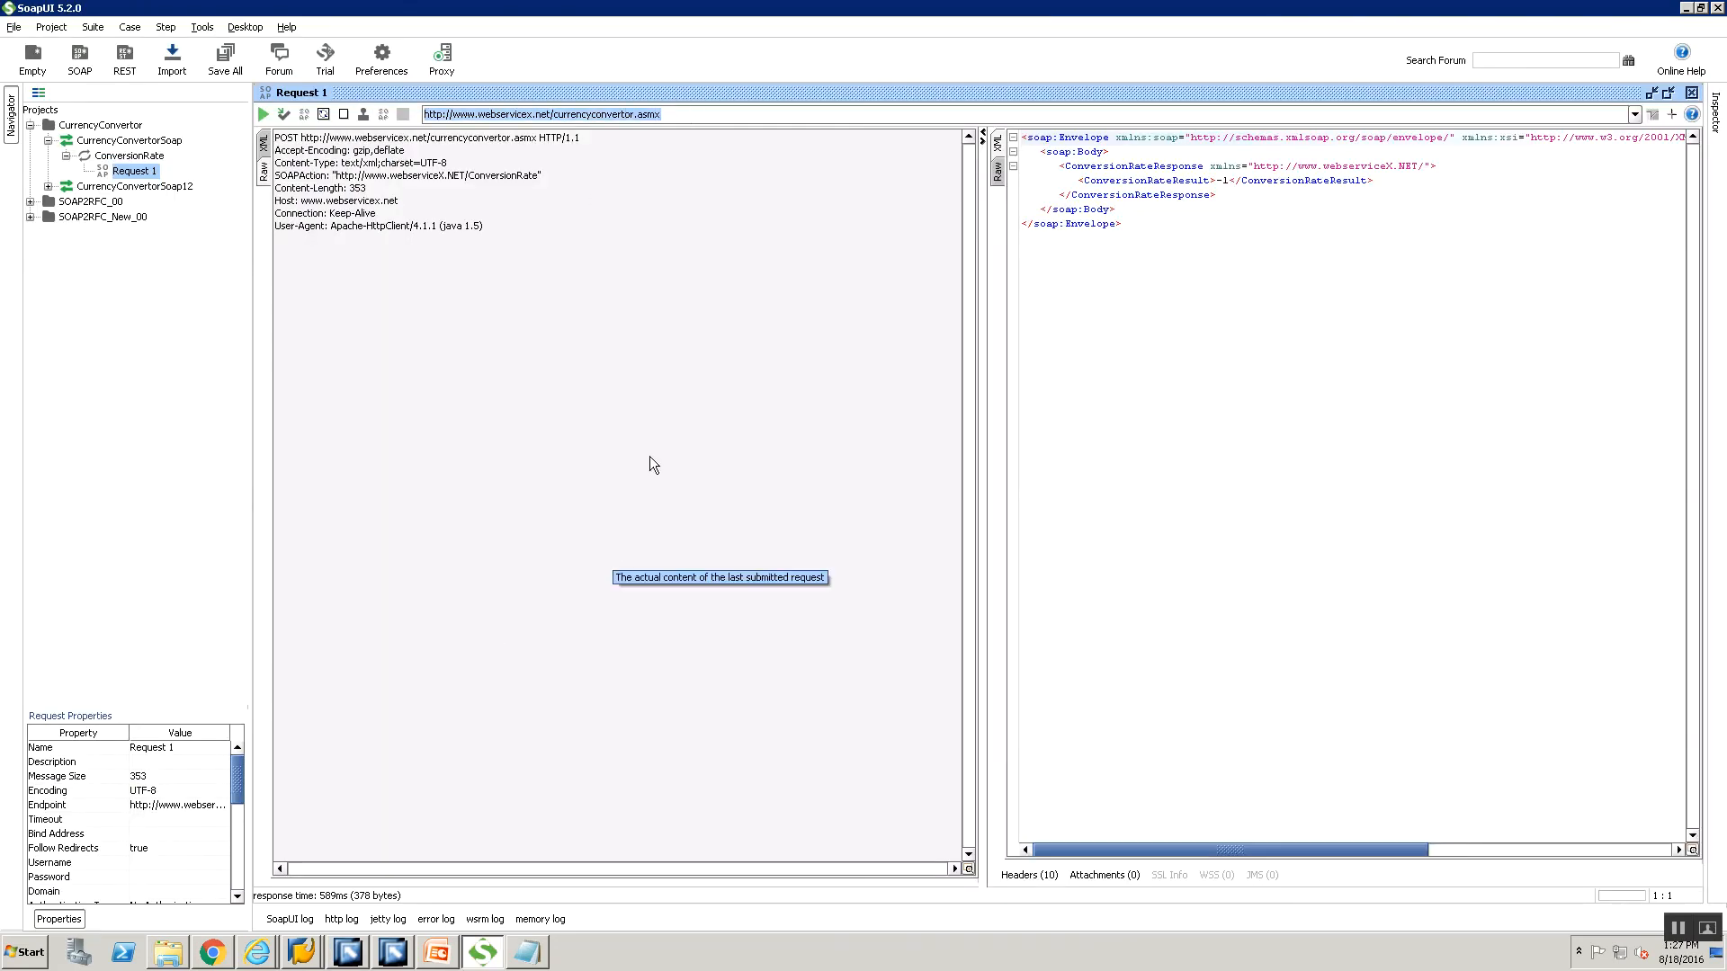
key(alt+Tab)
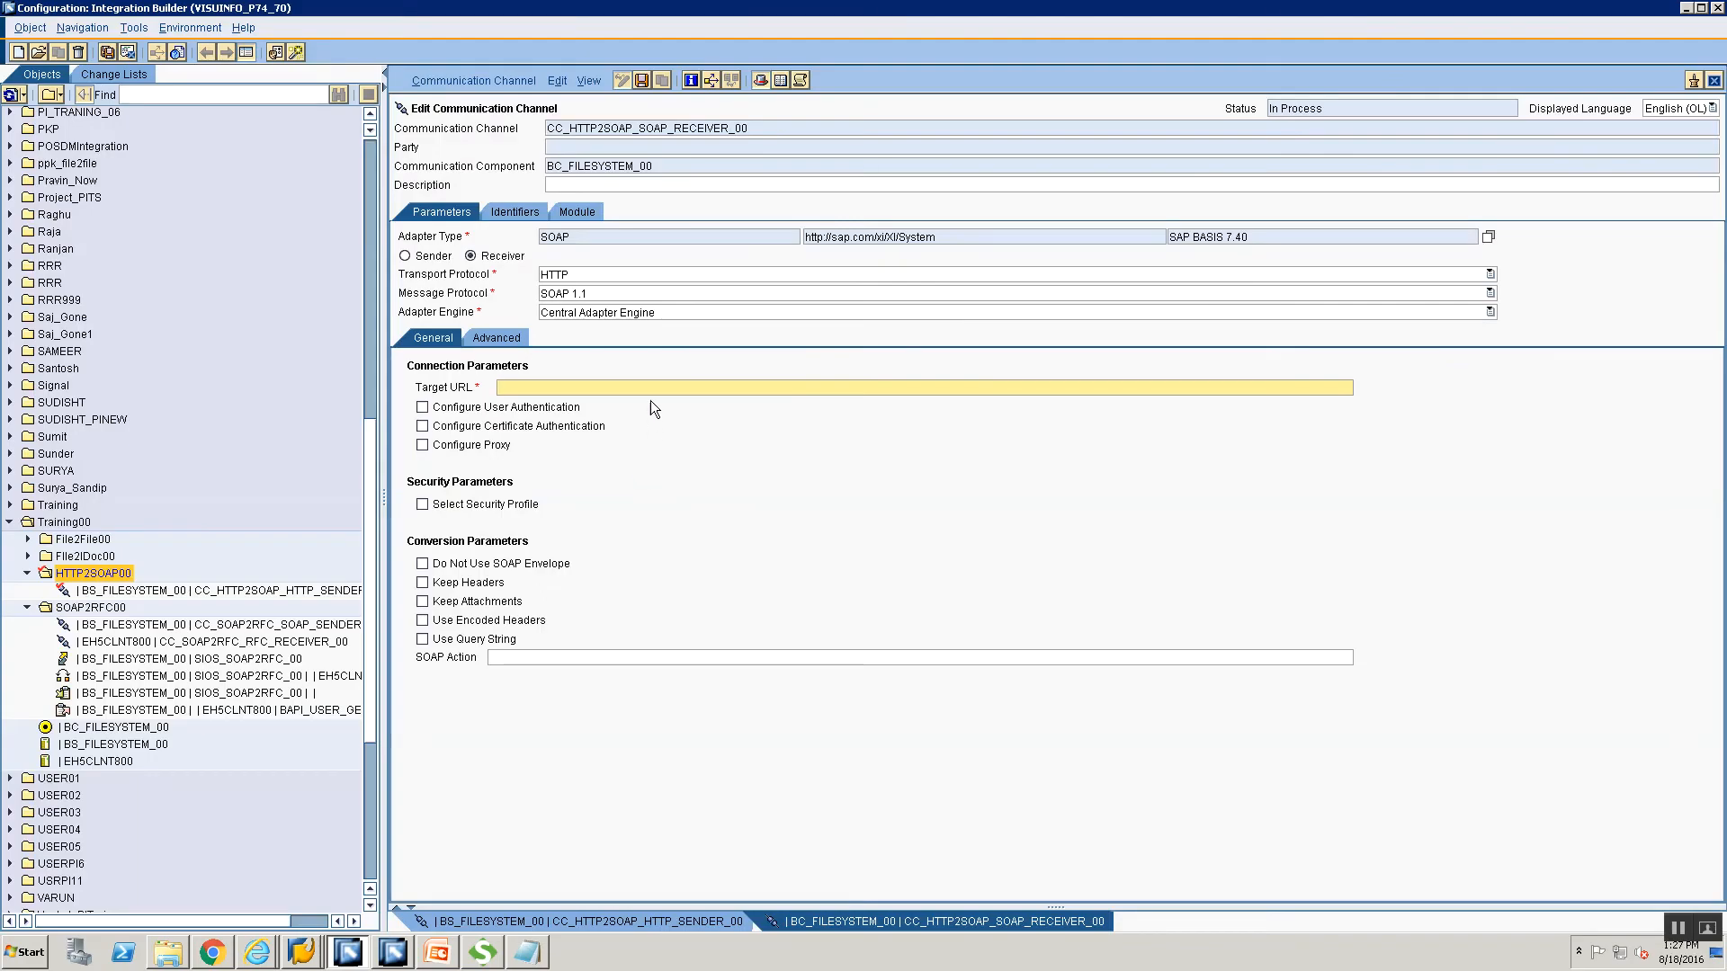
text(http://www.webservicex.net/currencyconvertor.asmx)
key(alt+Tab)
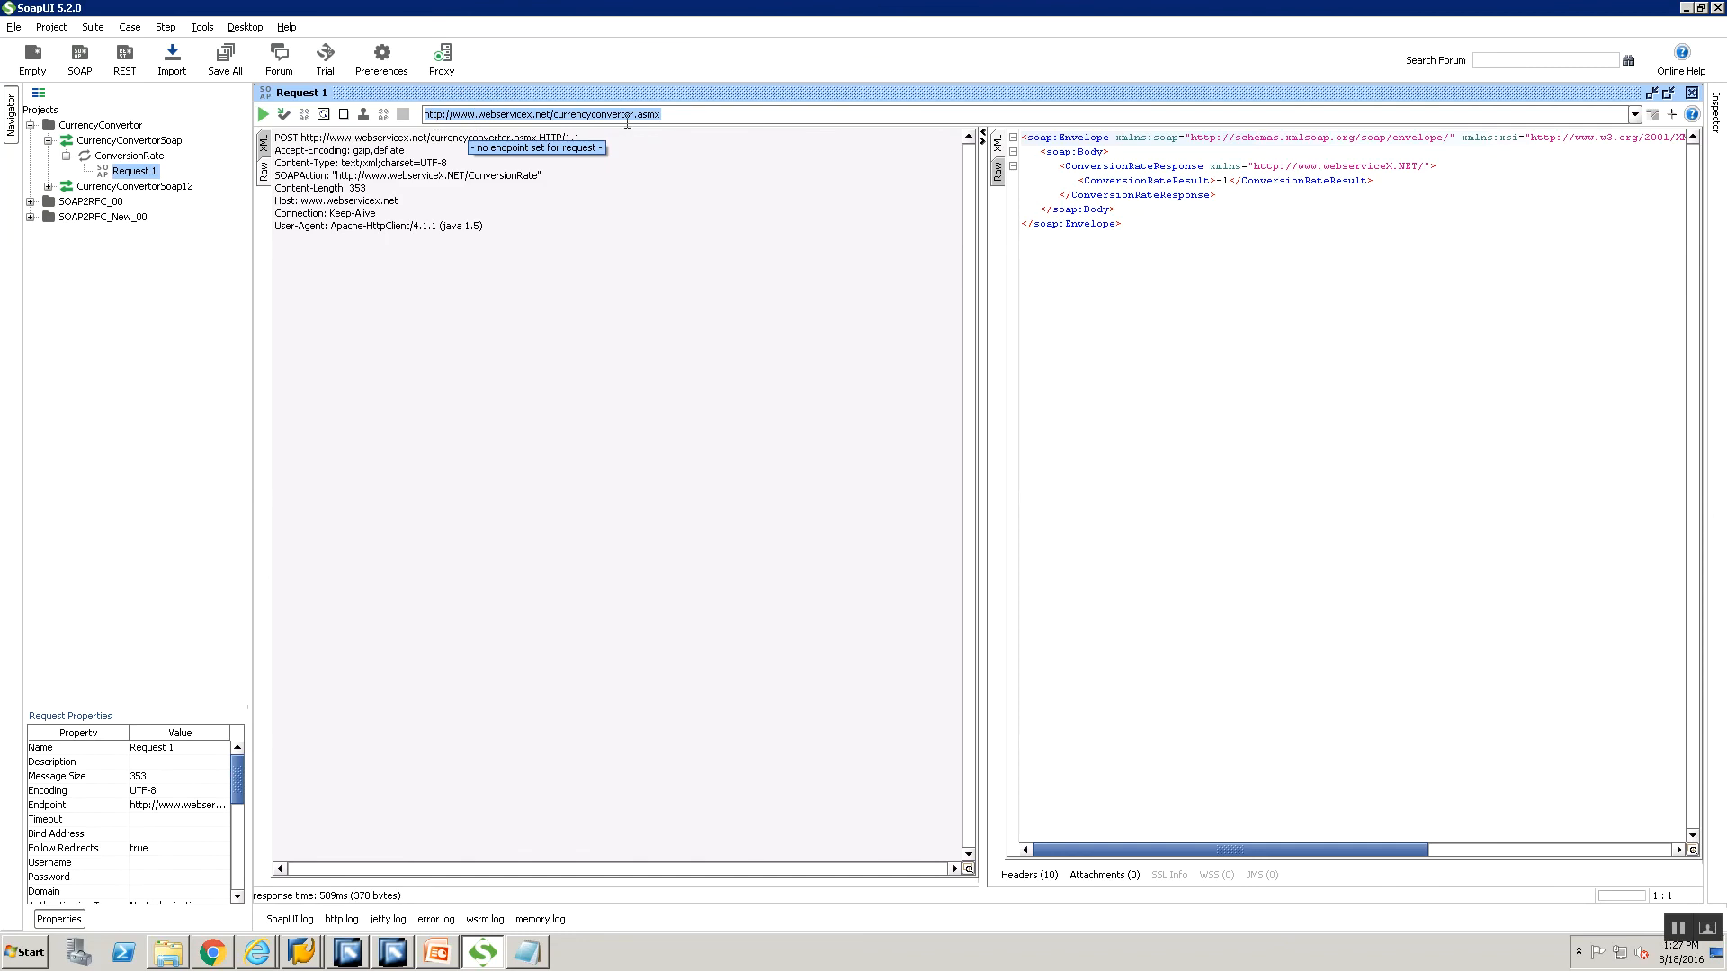
key(alt+Tab)
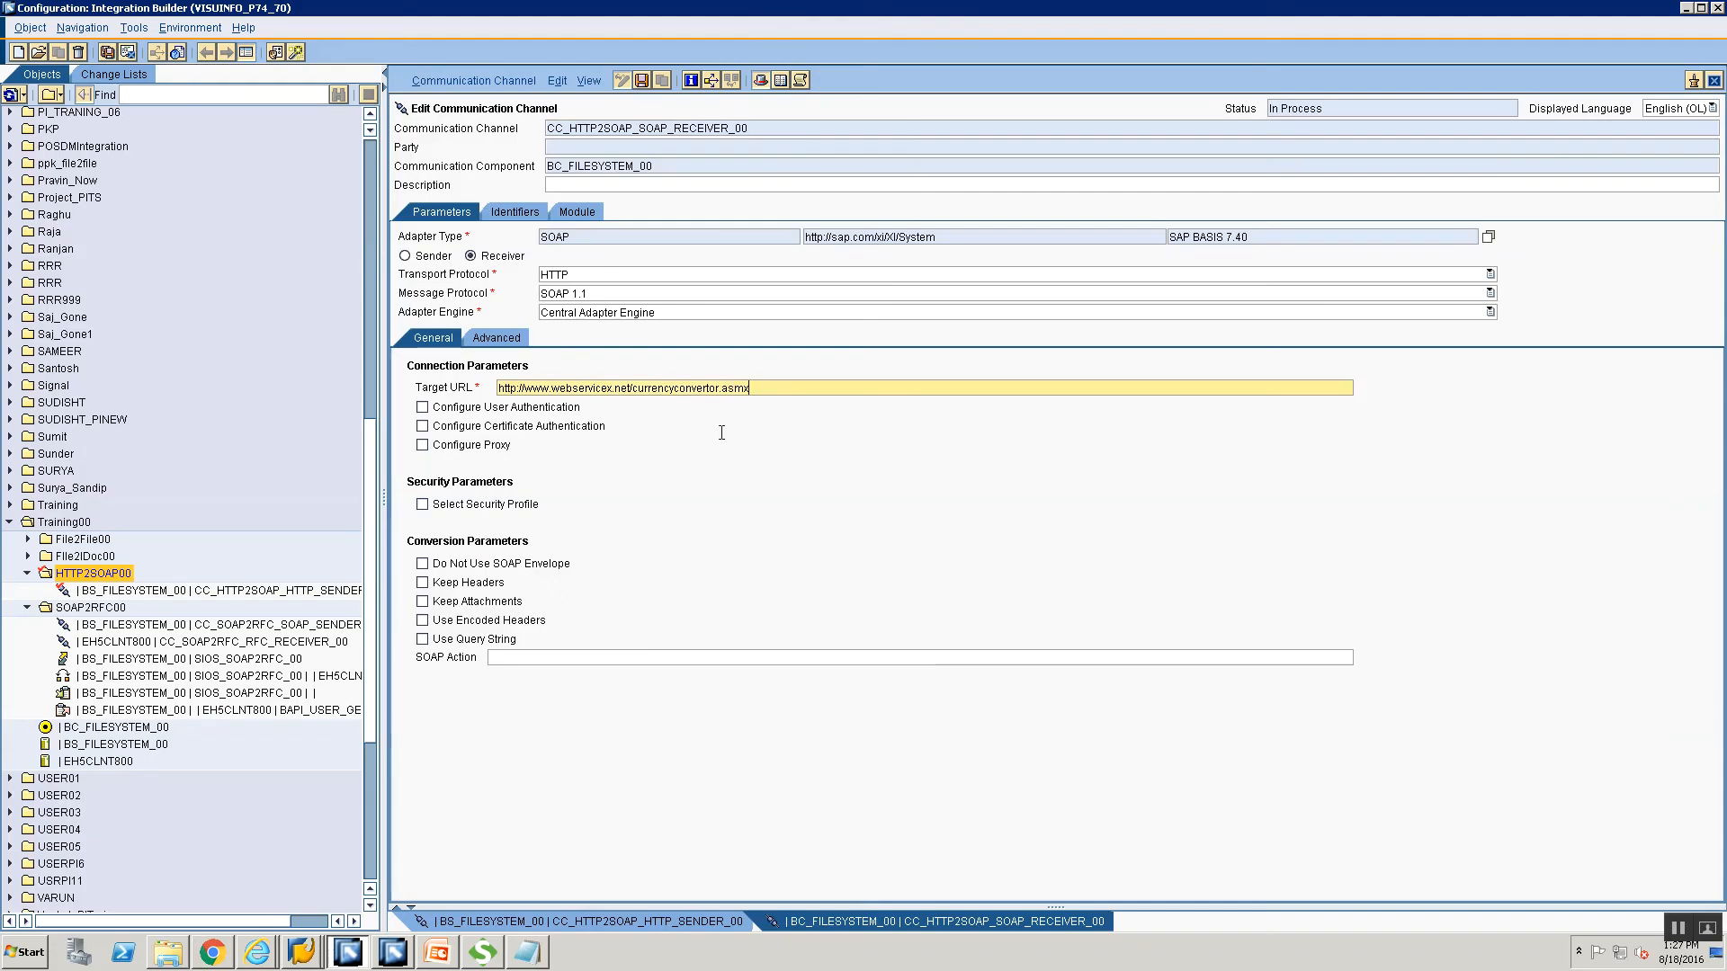
key(alt+Tab)
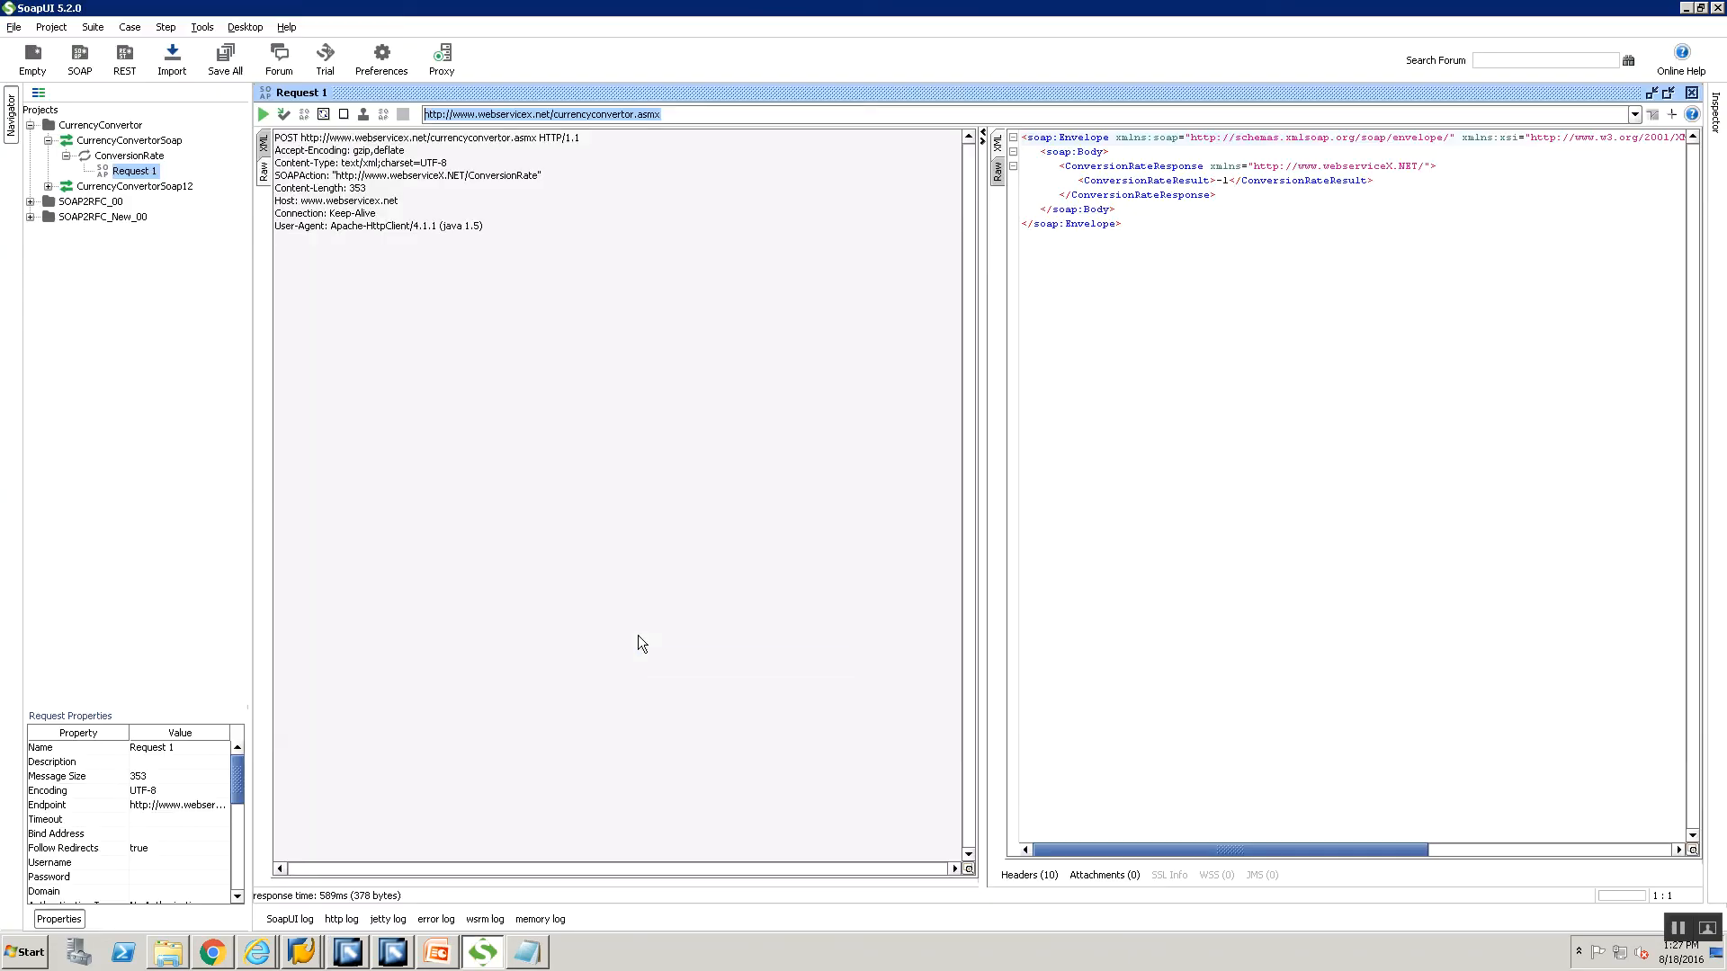
click(264, 145)
click(268, 173)
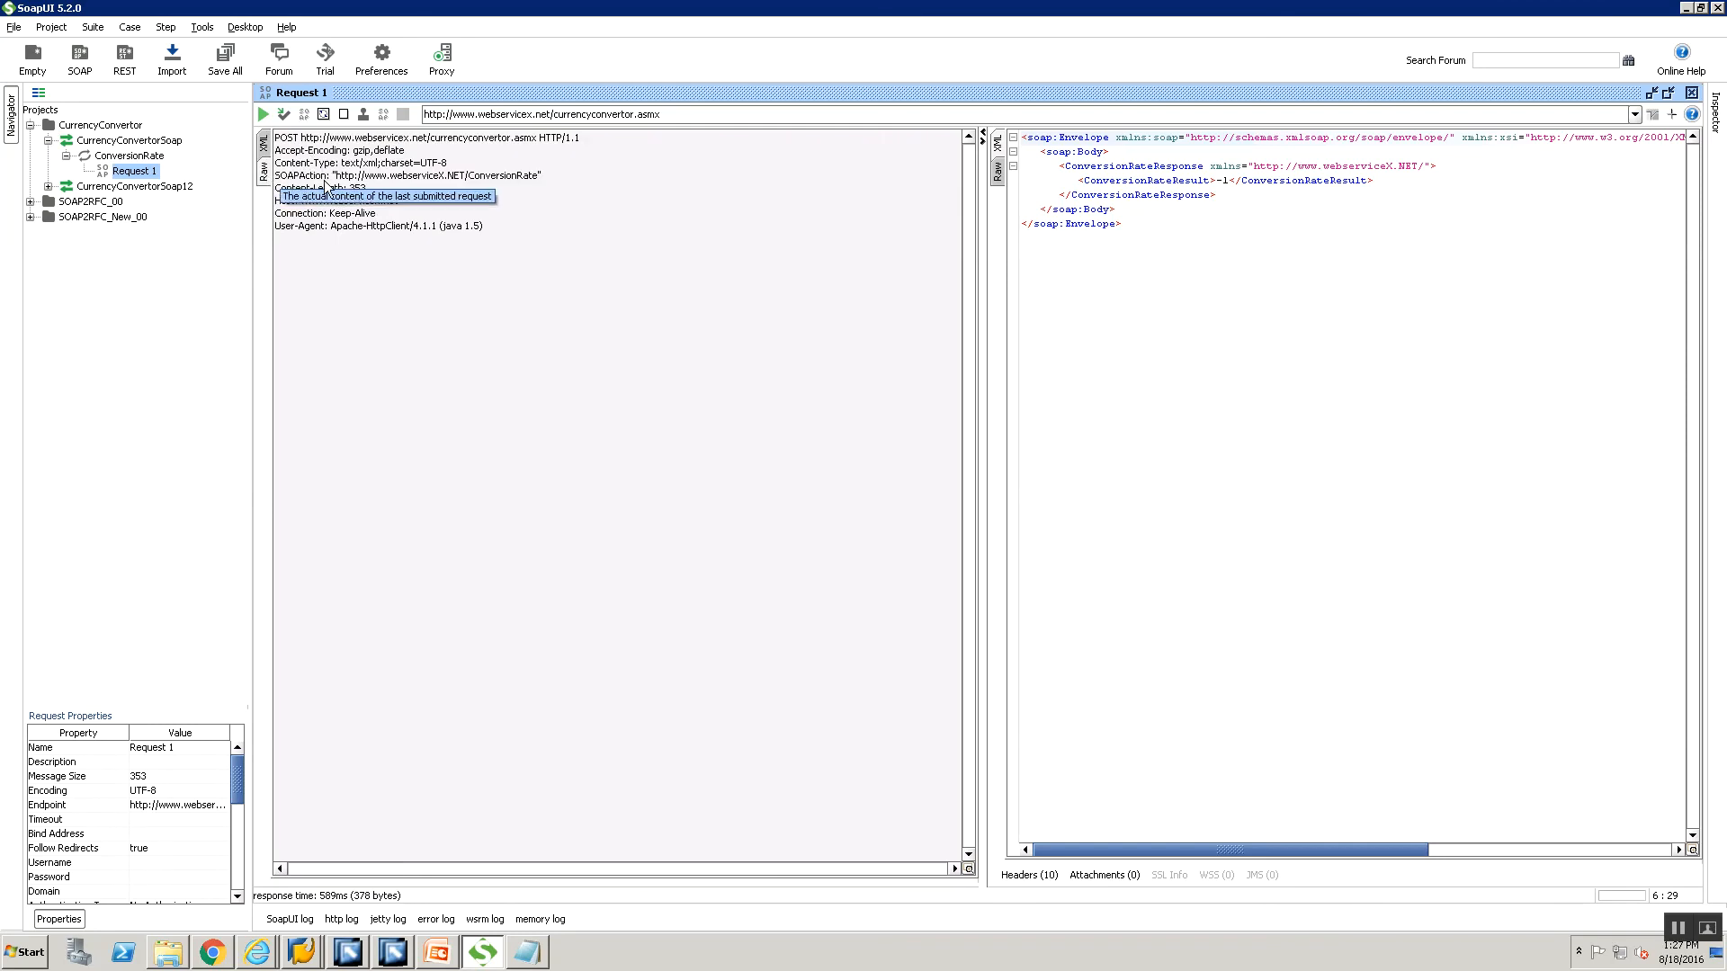
drag(336, 176, 538, 175)
key(ctrl+c)
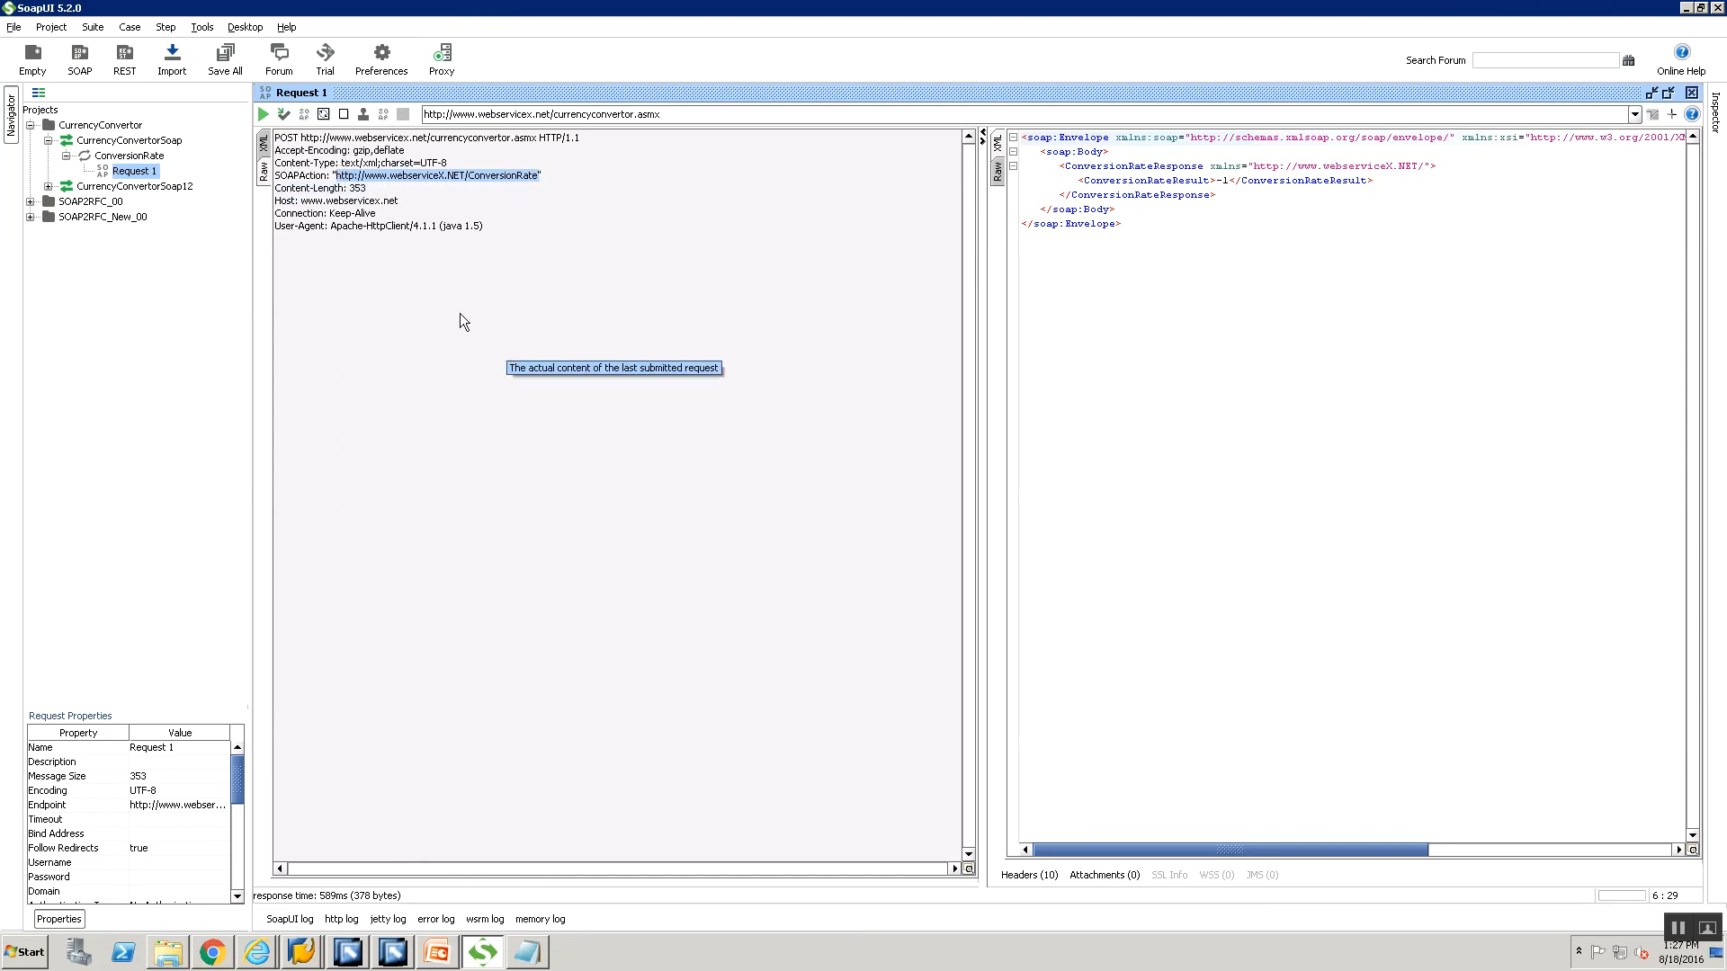
key(alt+Tab)
click(633, 661)
key(ctrl+v)
key(alt+Tab)
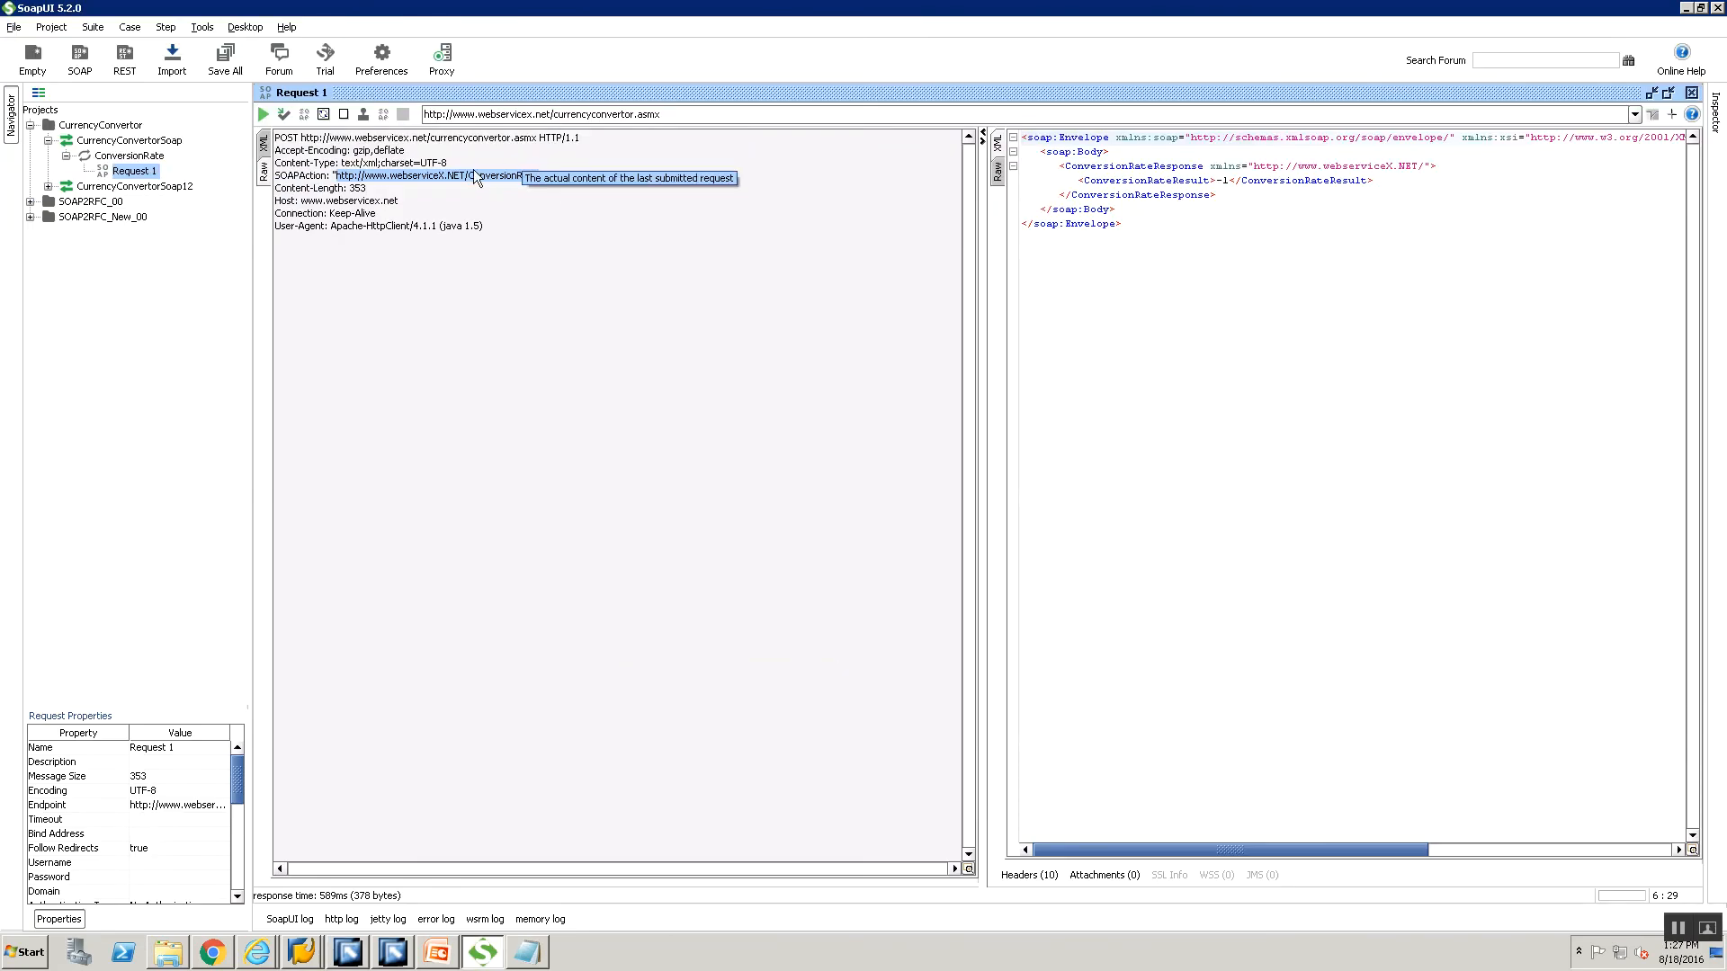
key(alt+Tab)
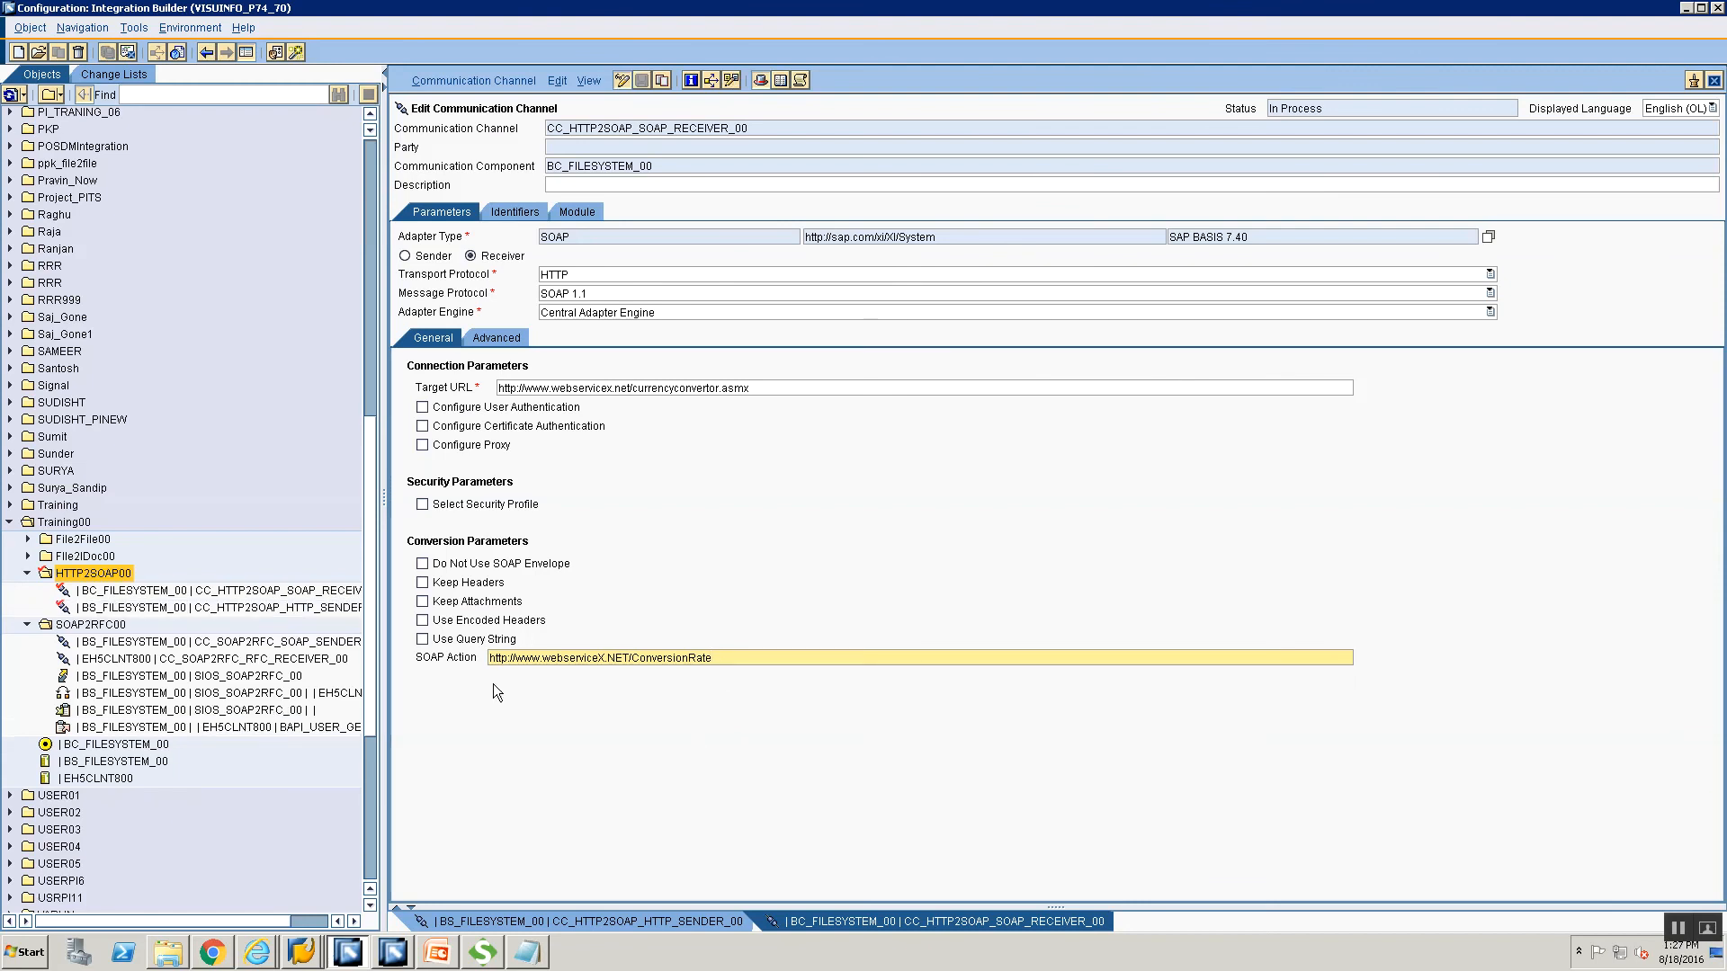
Leave user authentication and proxy options unchecked, then save the receiver channel.
click(422, 407)
click(422, 408)
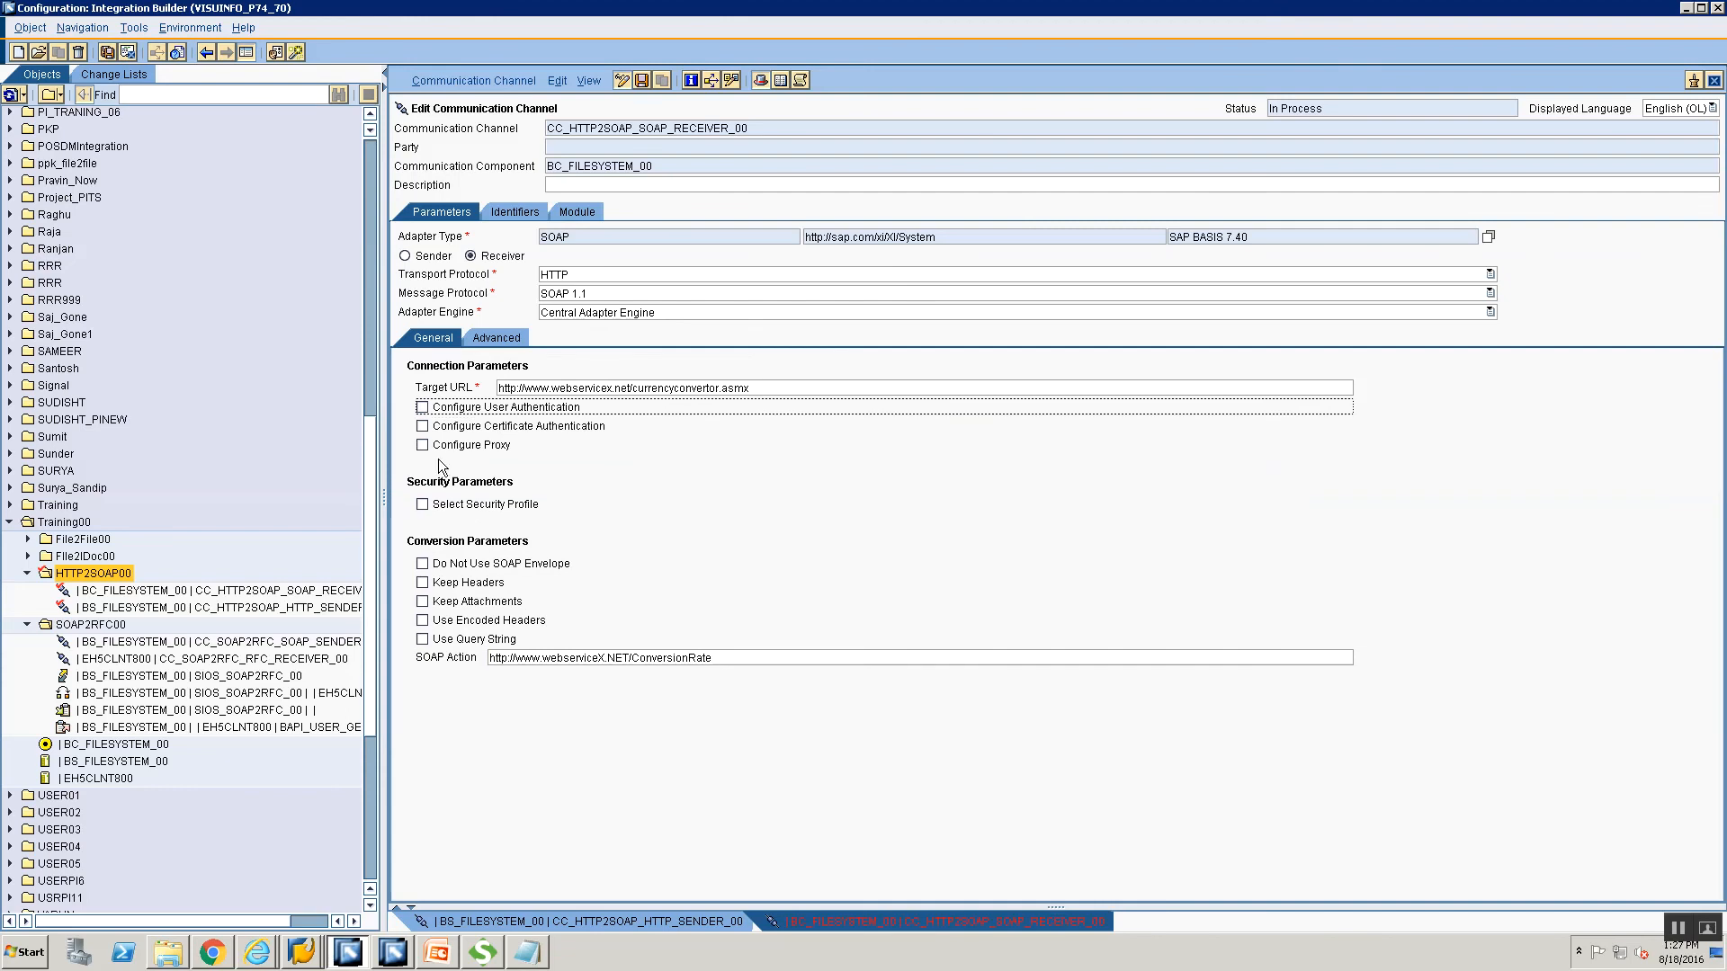
click(422, 446)
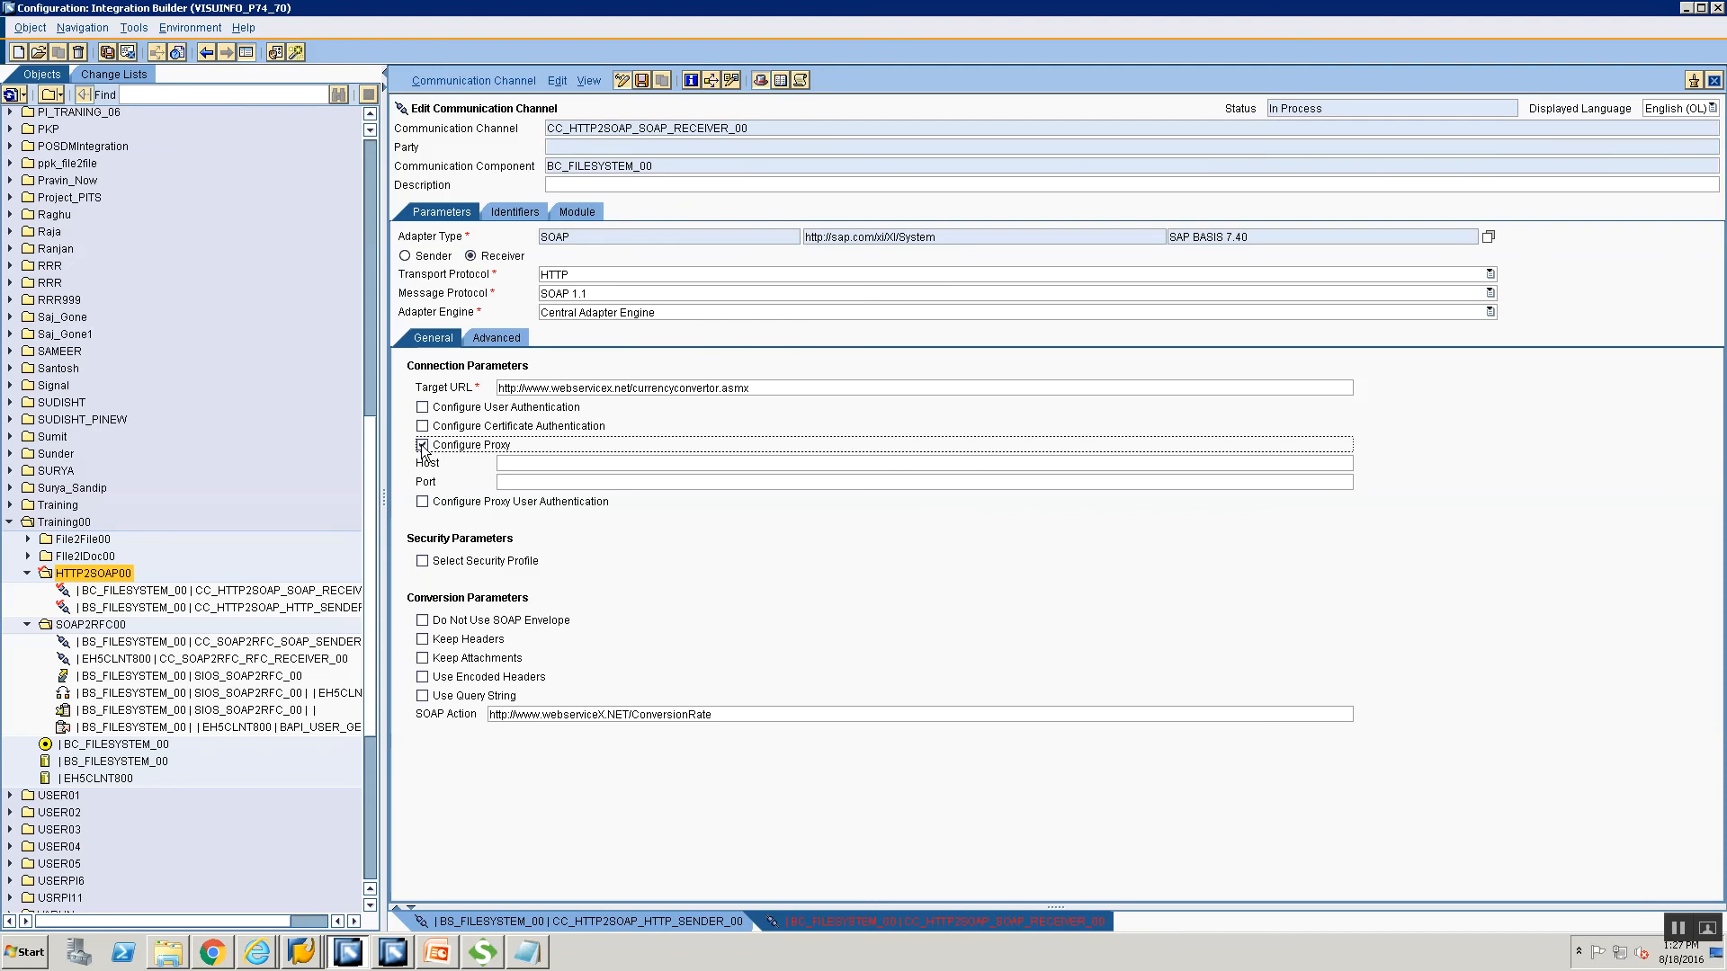
click(423, 502)
click(423, 503)
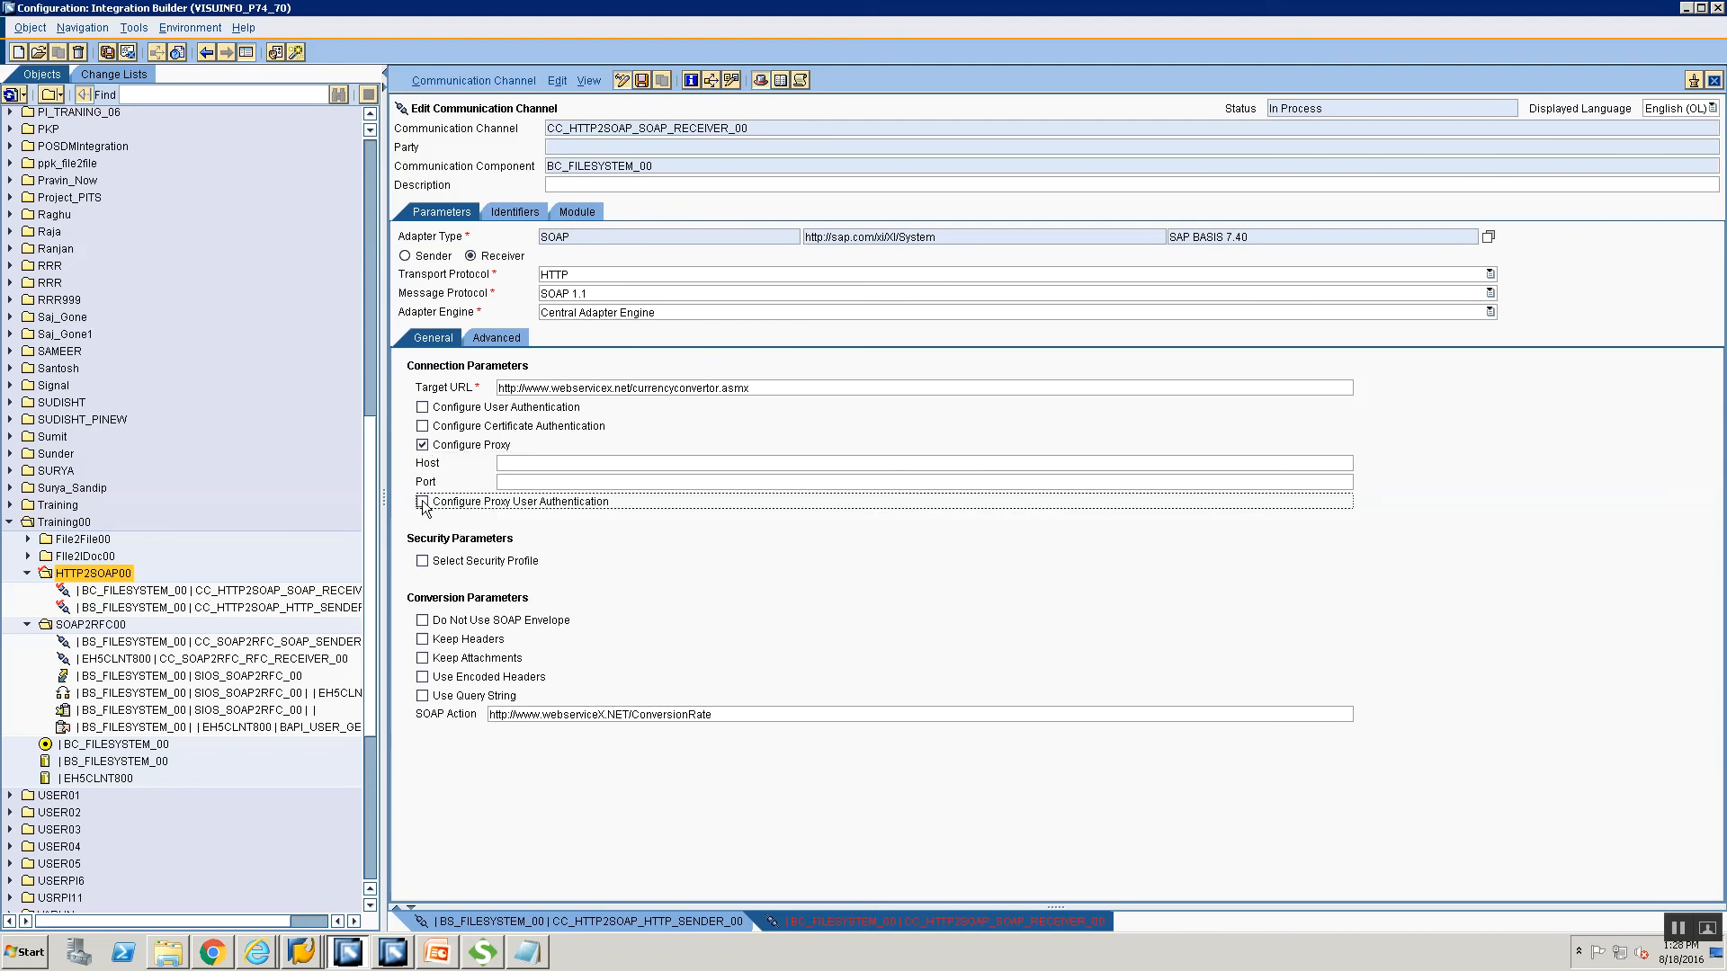
click(421, 445)
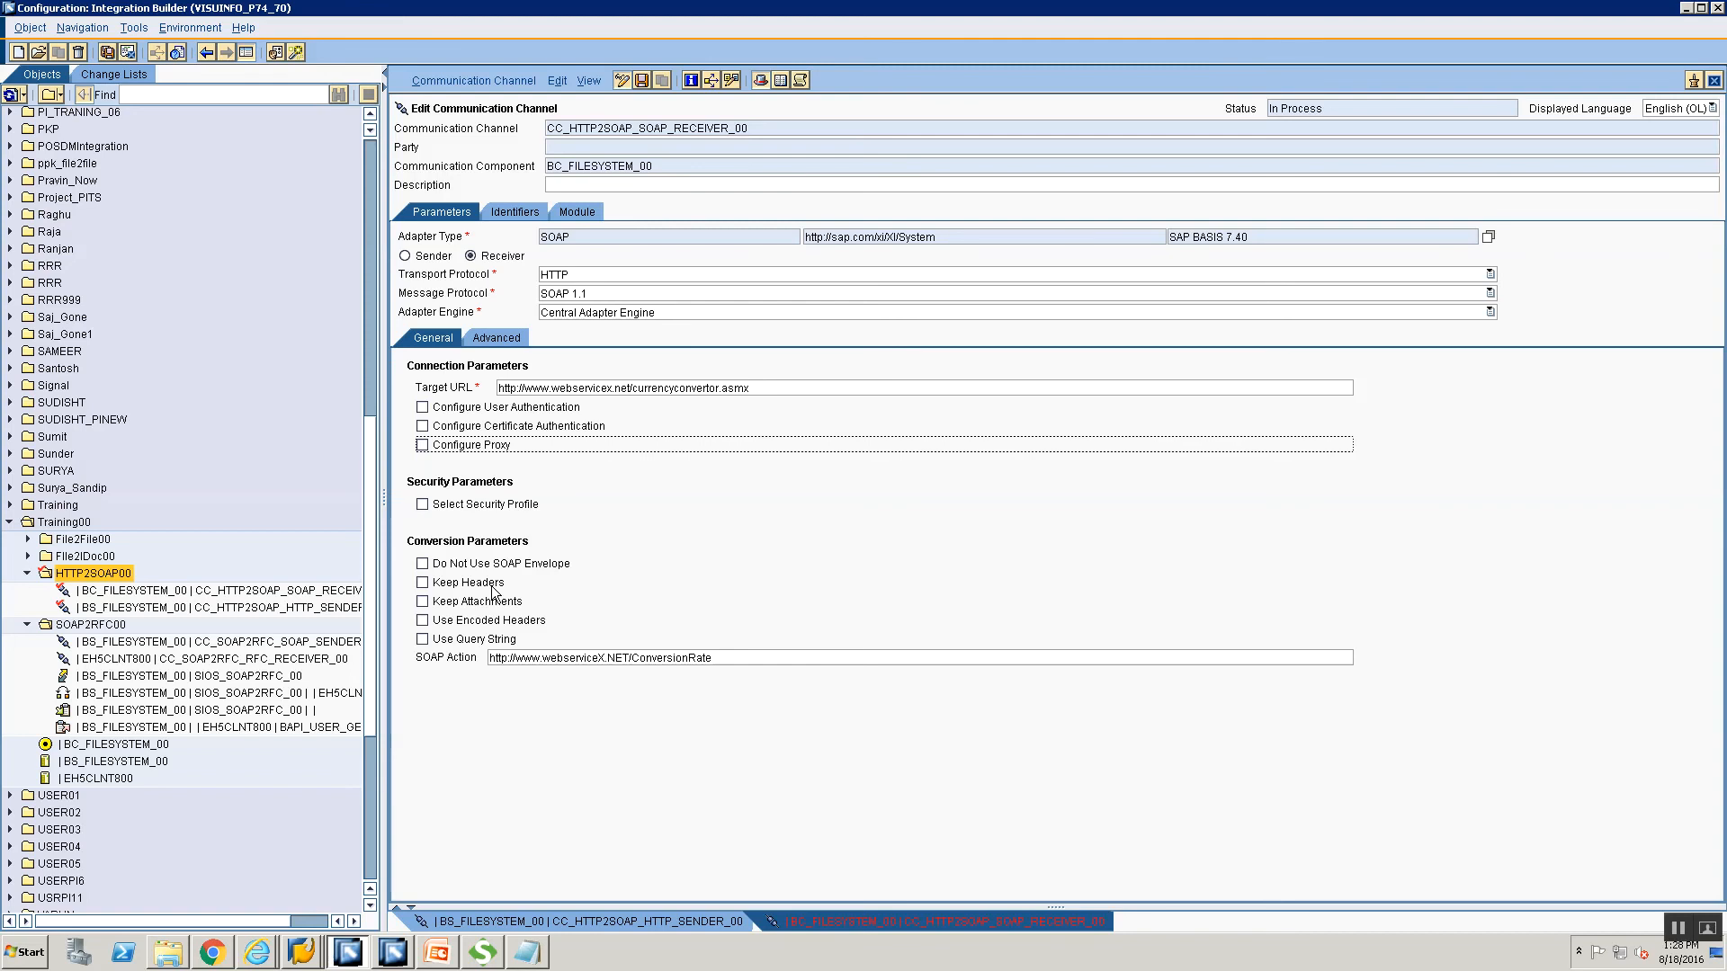
key(ctrl+s)
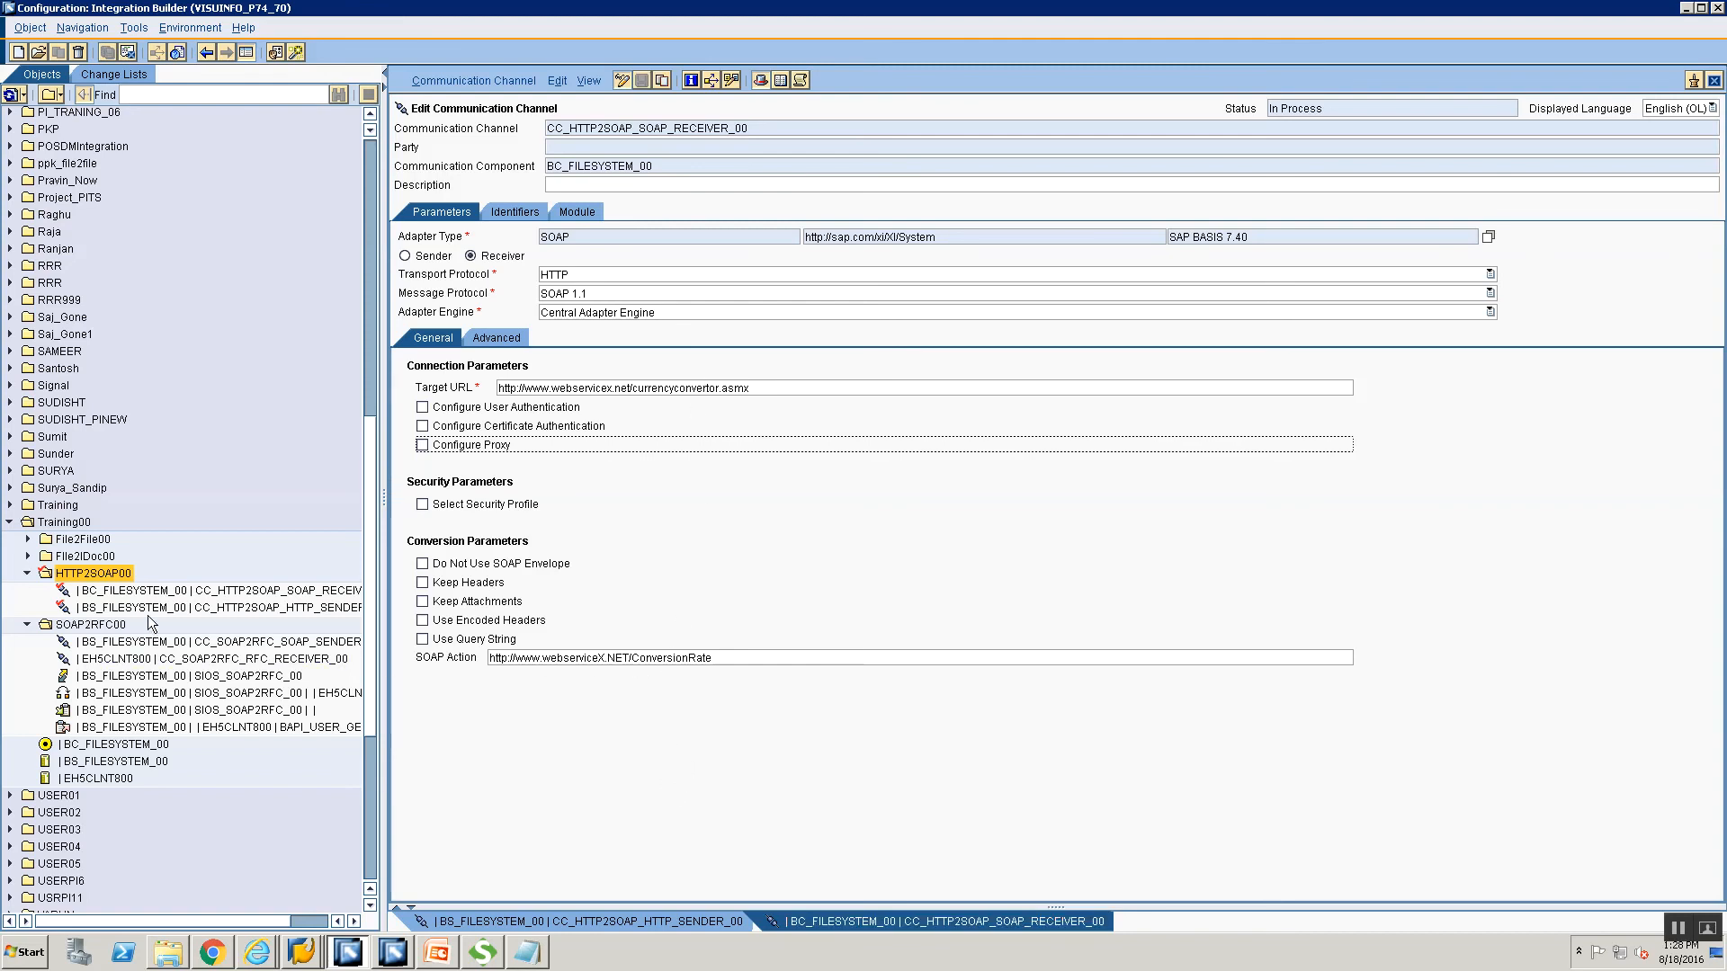
Create a sender agreement for component BS_FILESYSTEM_00 and interface SIOS_HTTP2SOAP_00.
right_click(113, 585)
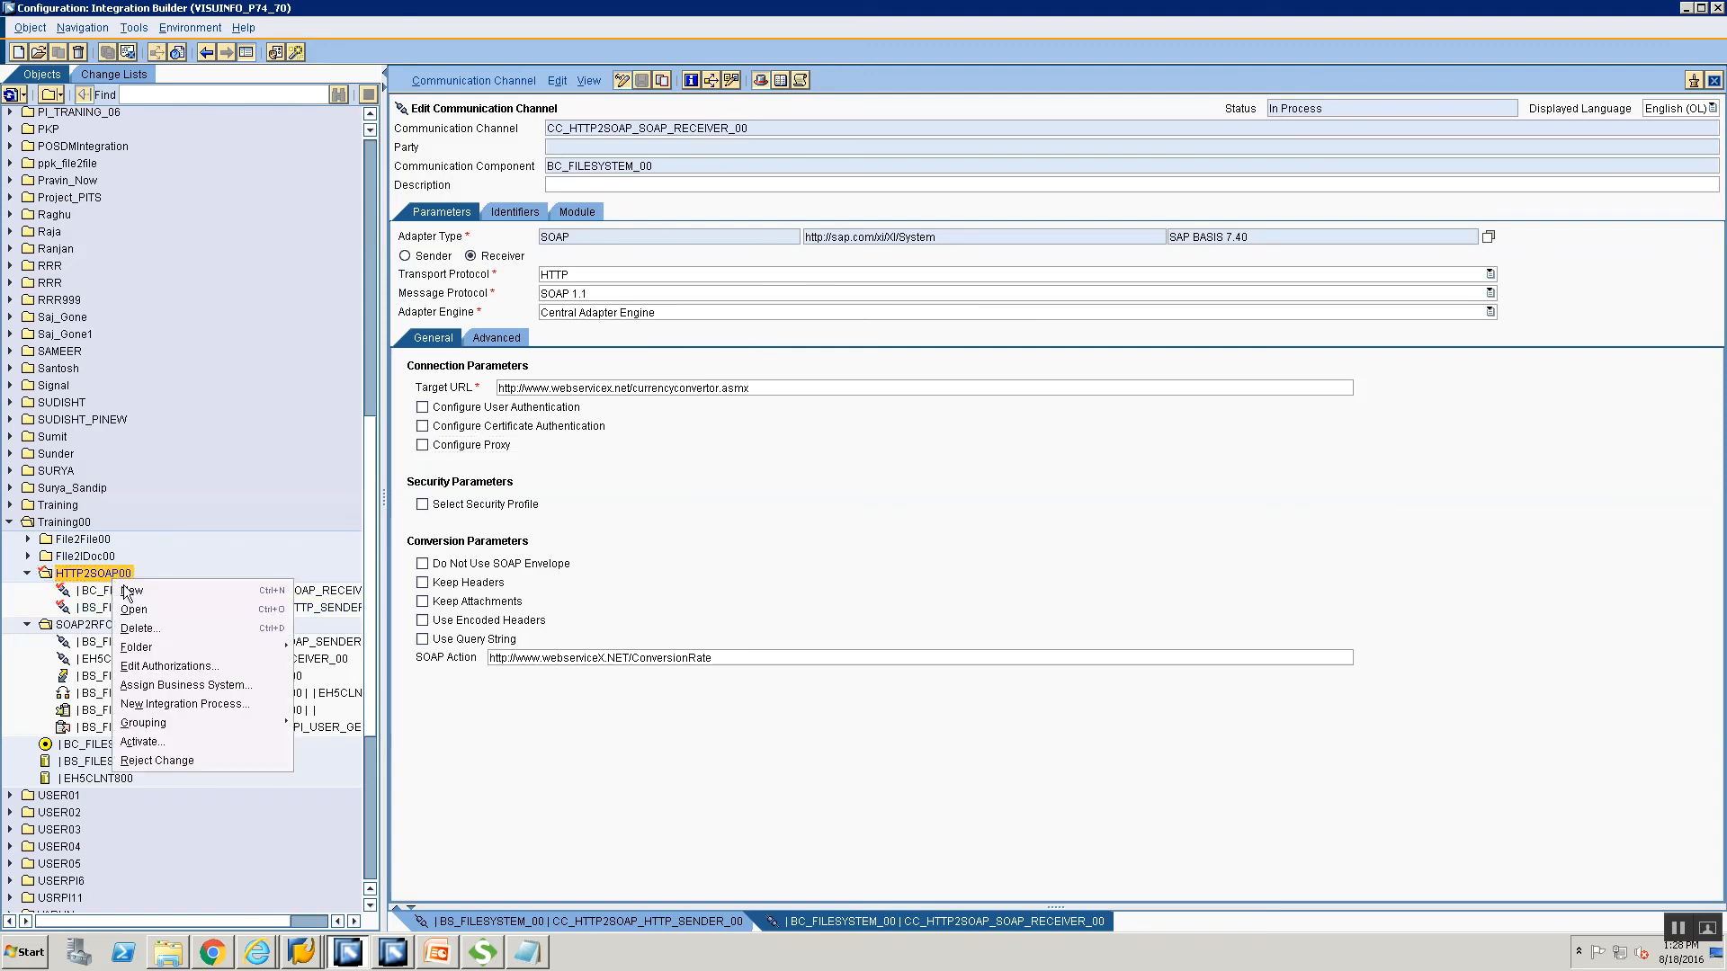
click(130, 590)
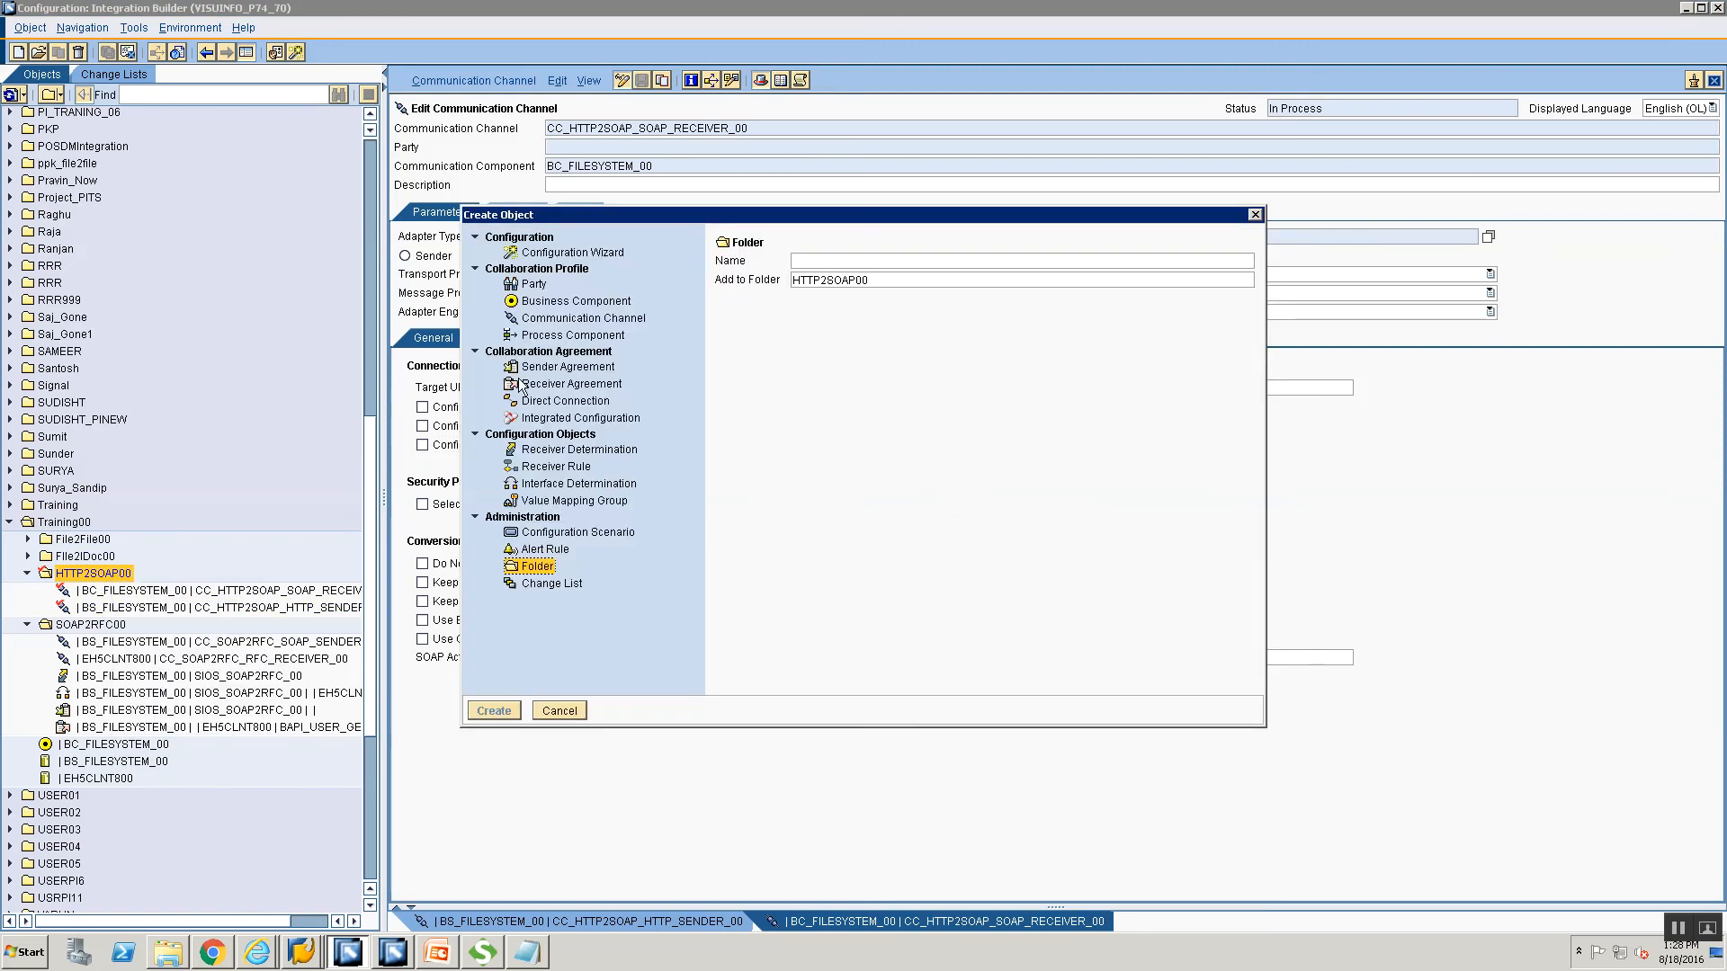
click(894, 307)
text(BS)
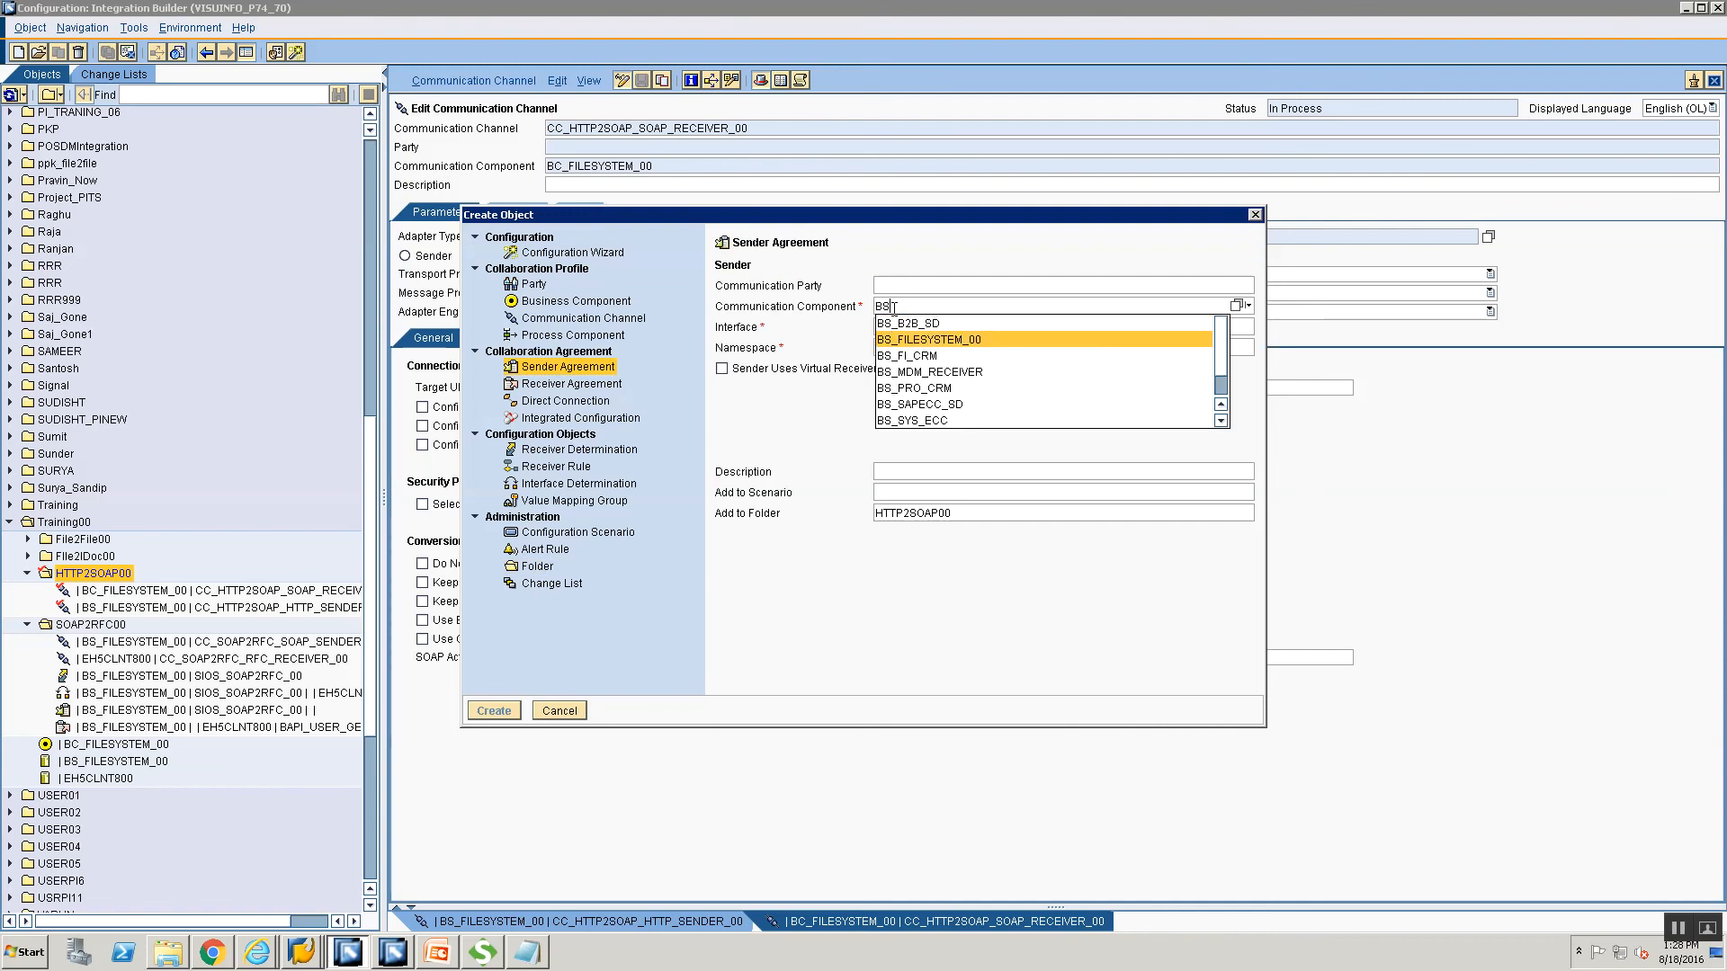
click(913, 339)
click(914, 327)
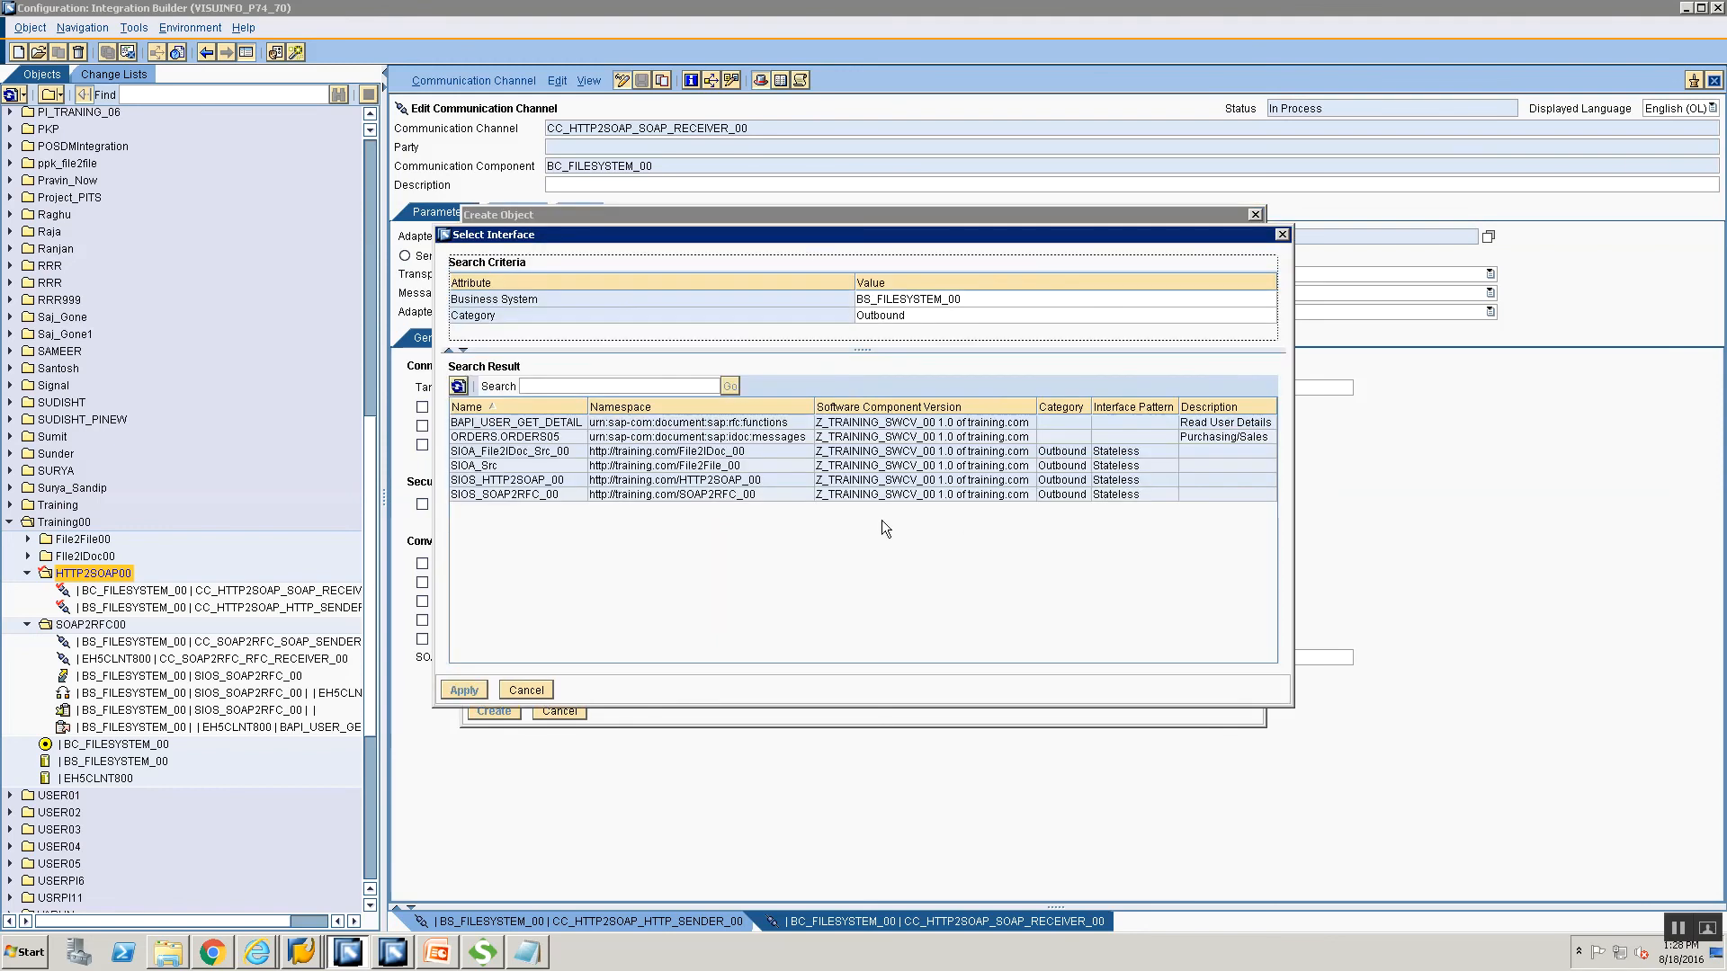
click(535, 494)
click(534, 482)
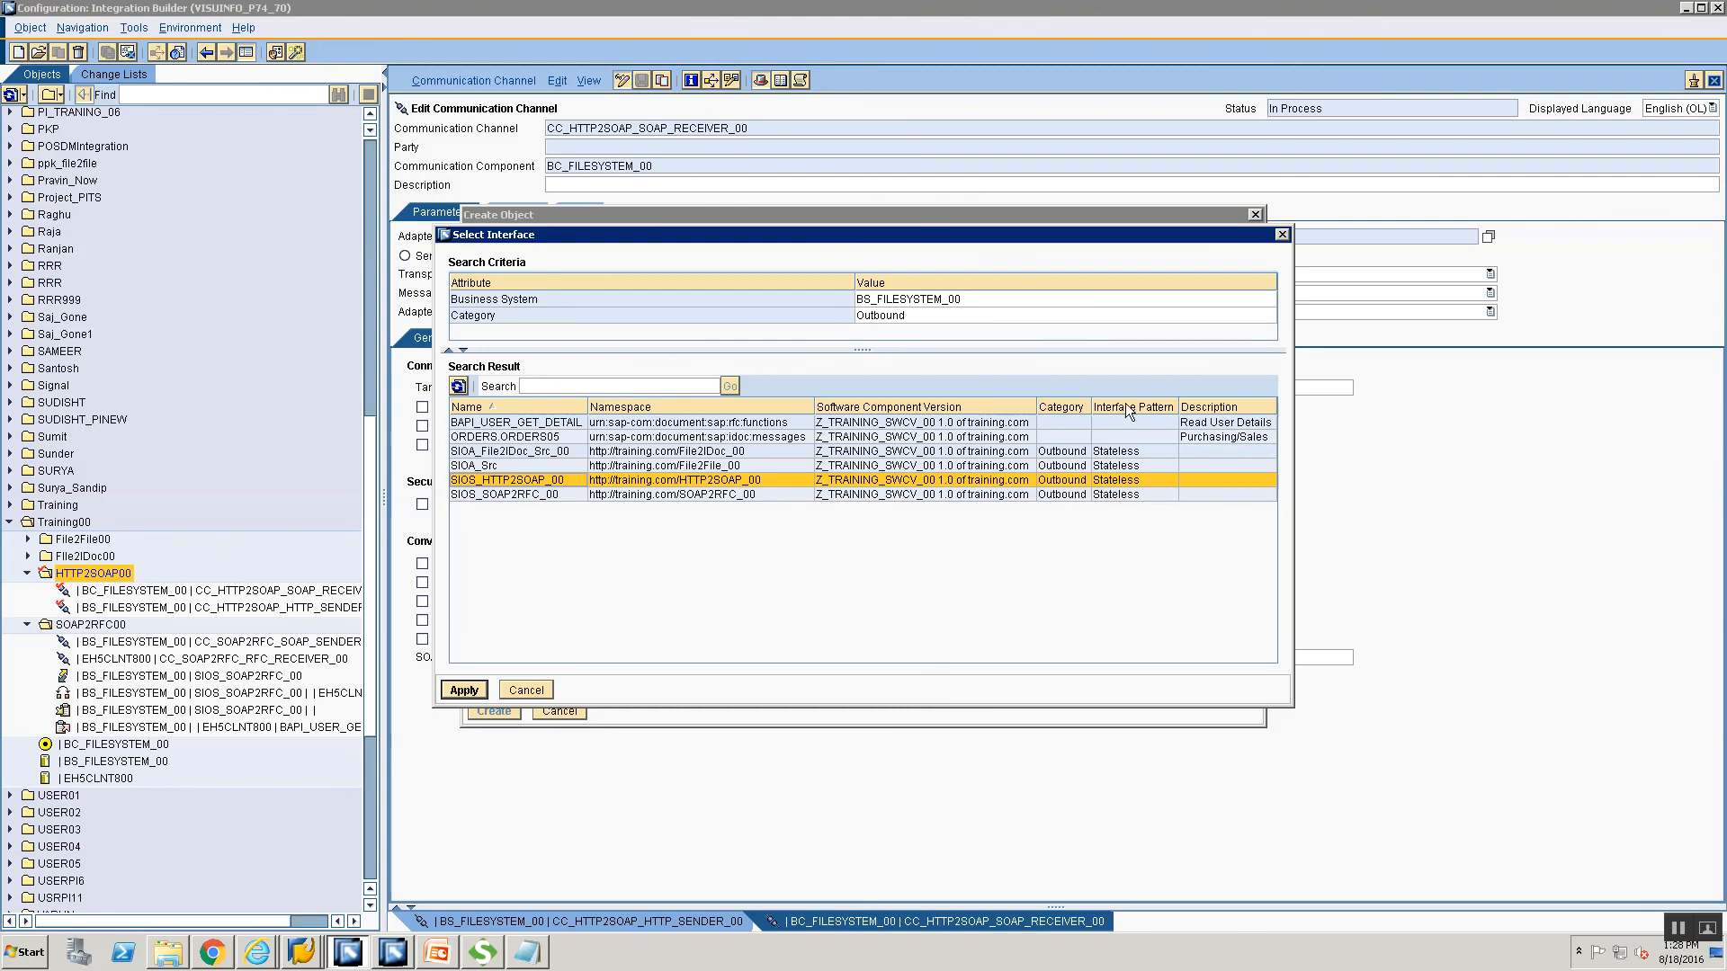
click(465, 691)
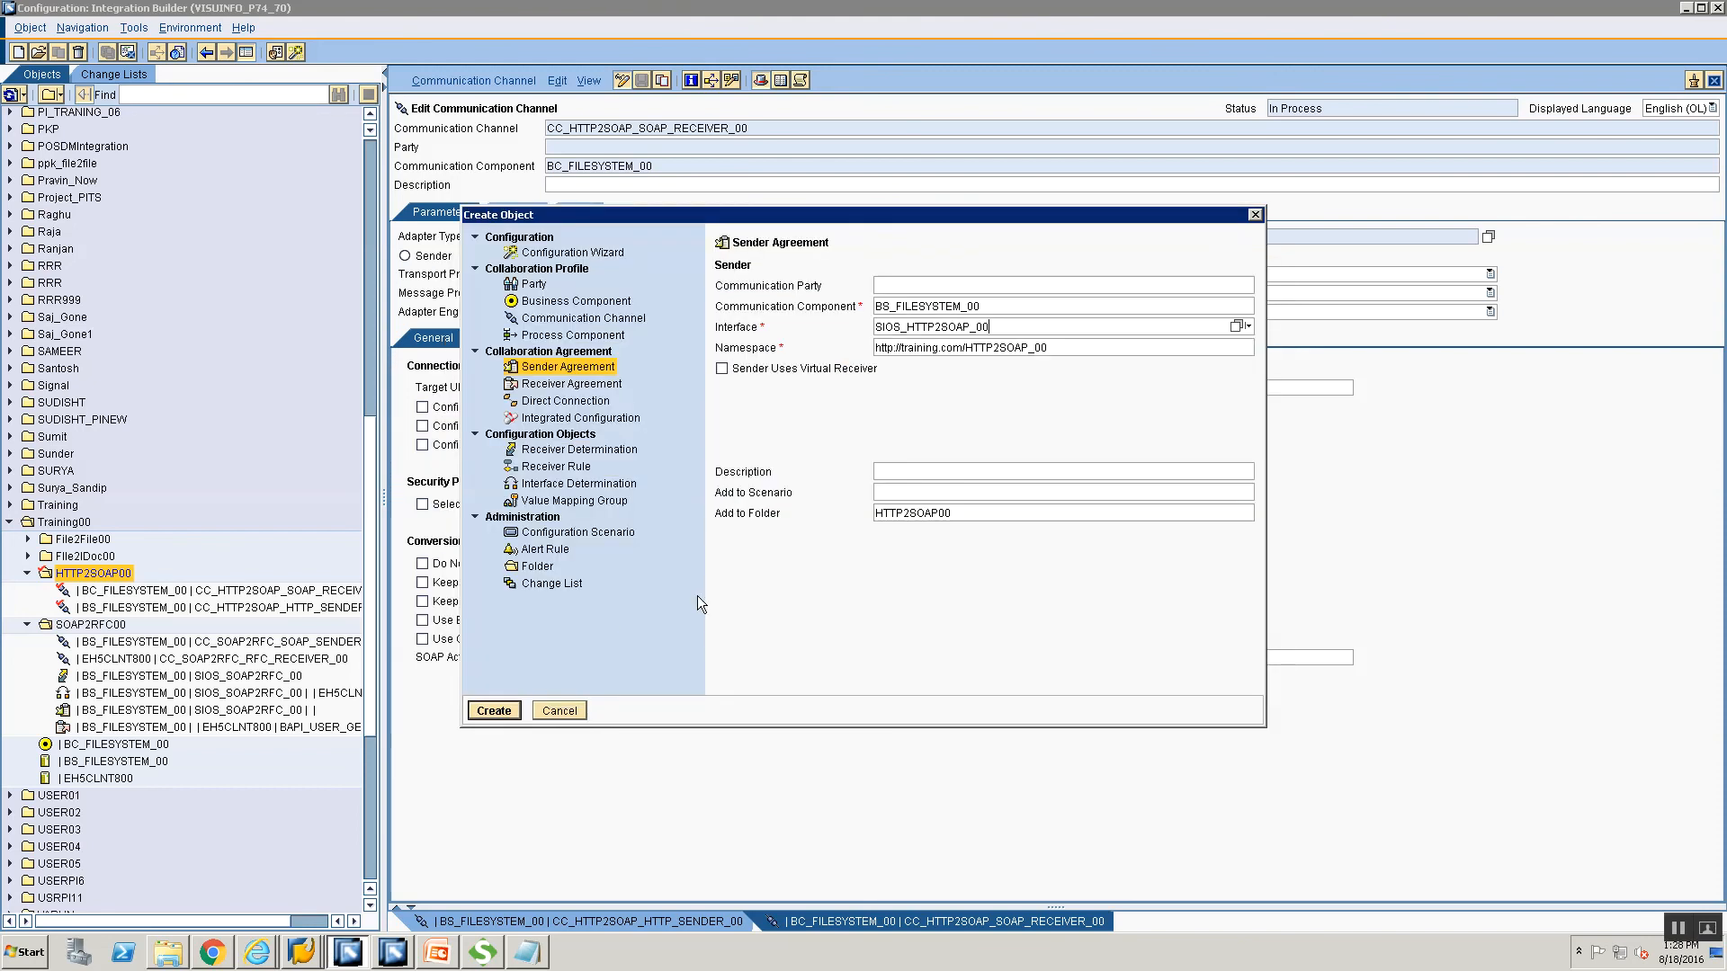
click(495, 711)
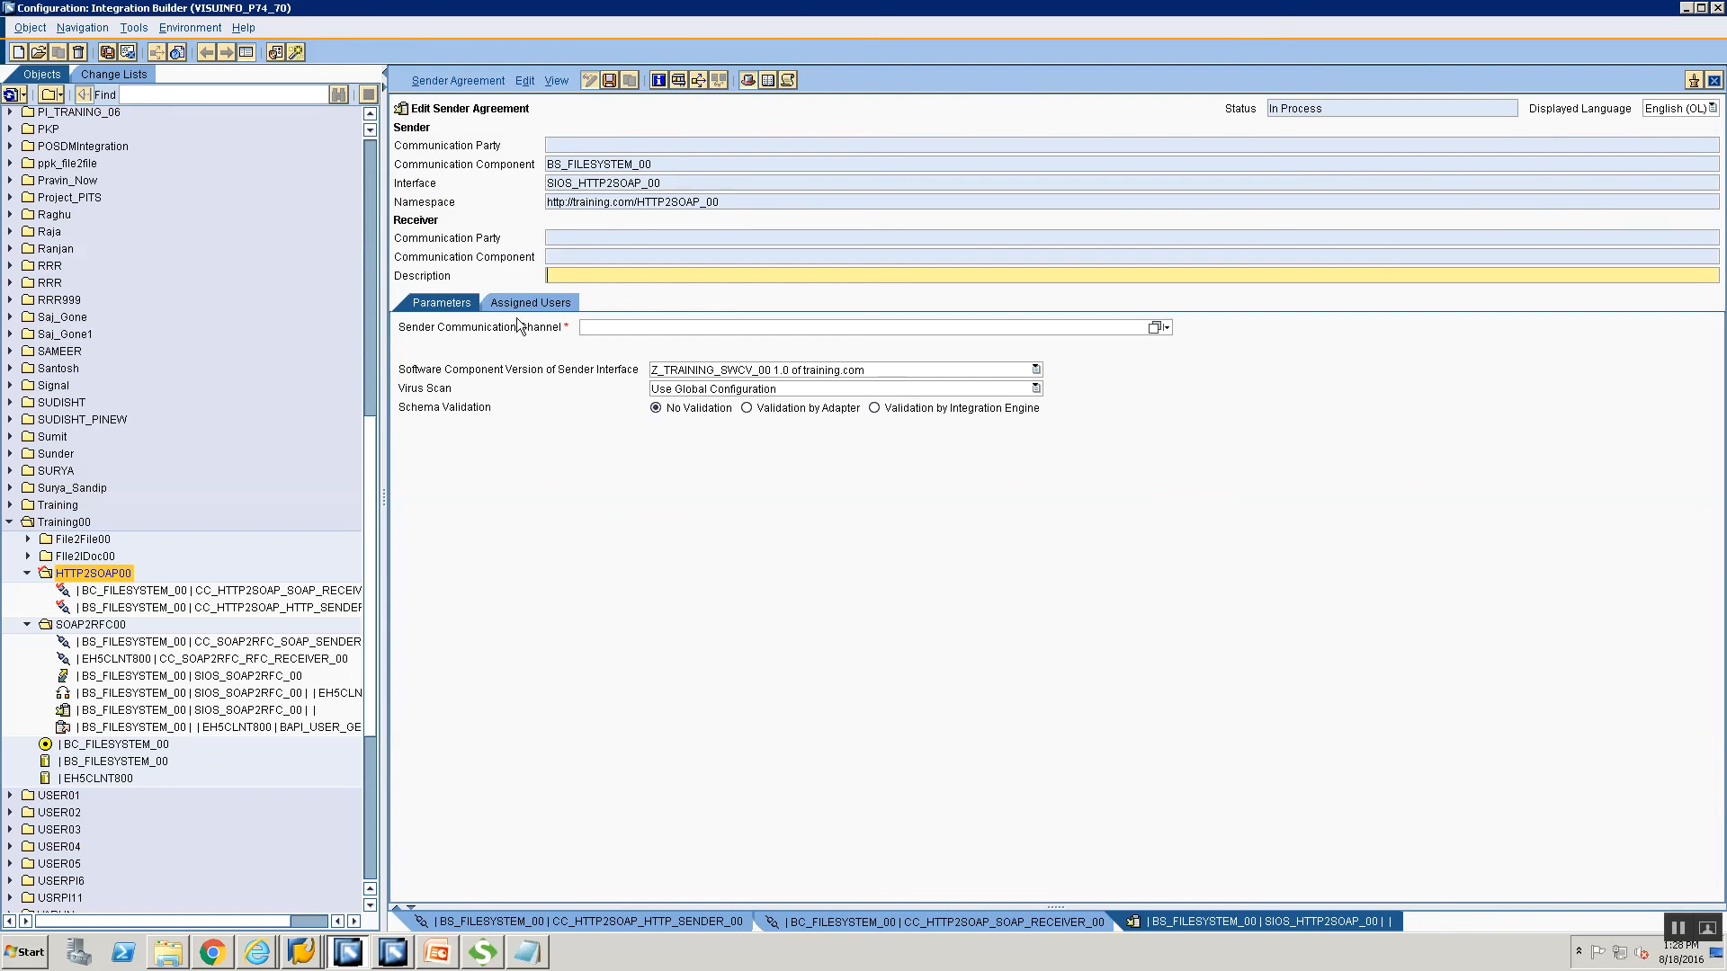
Assign sender channel CC_HTTP2SOAP_HTTP_SENDER_00 to the agreement.
click(1155, 328)
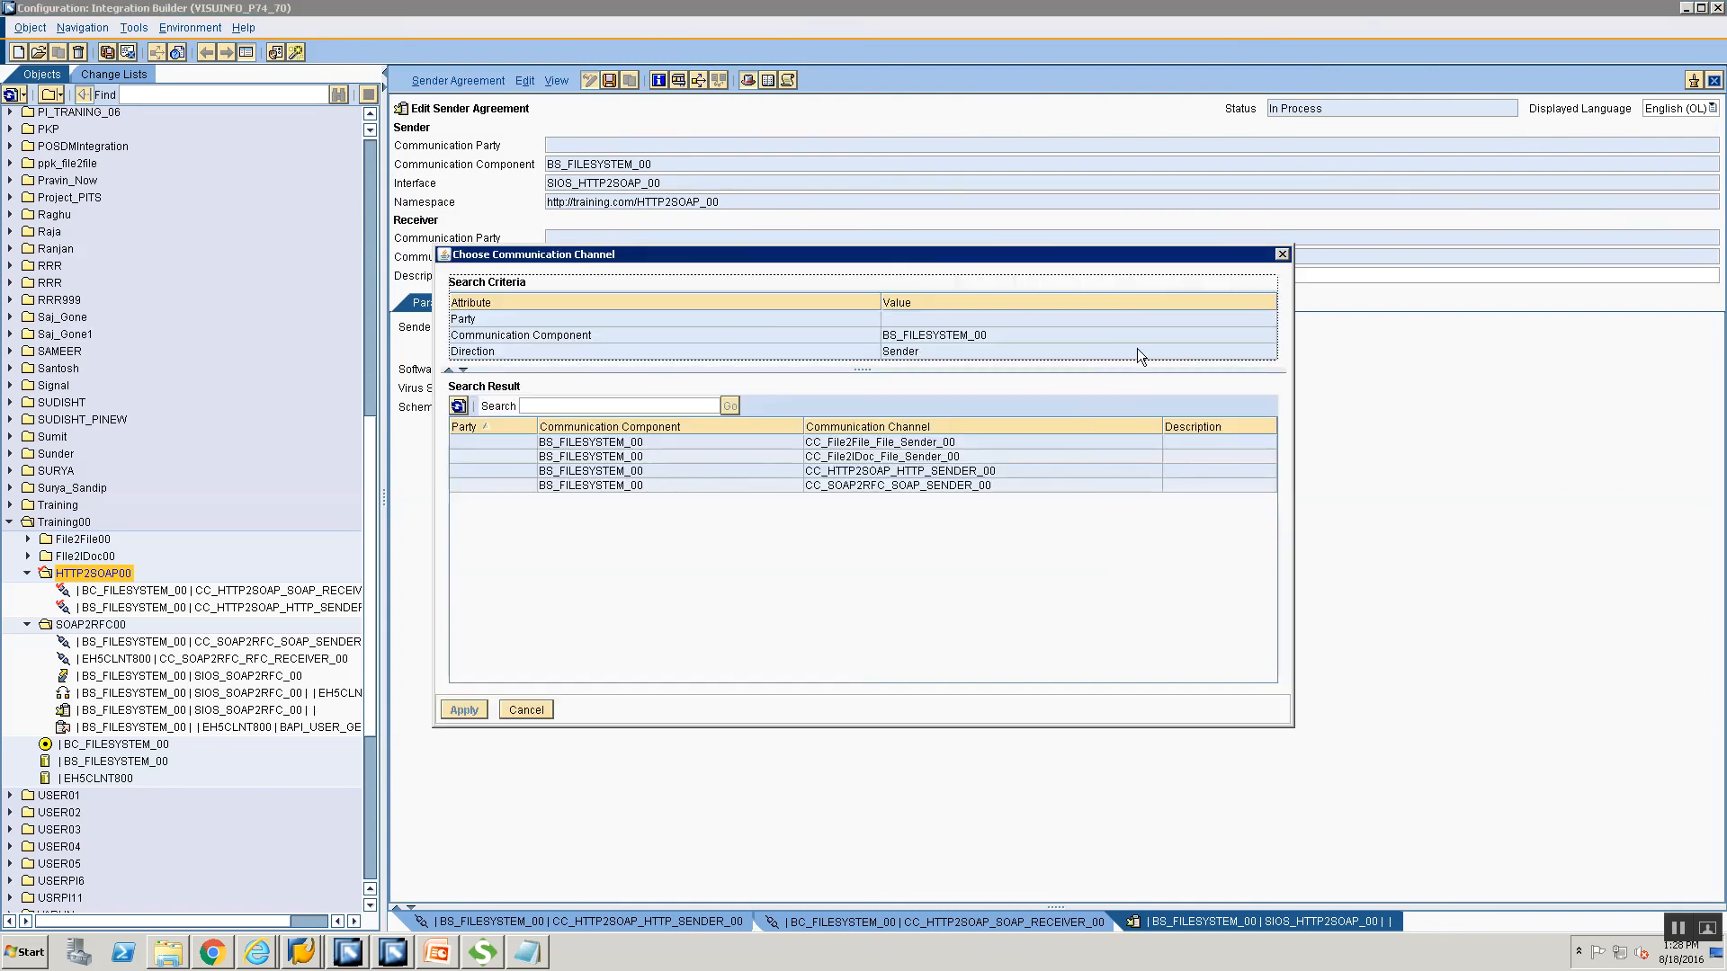
click(862, 473)
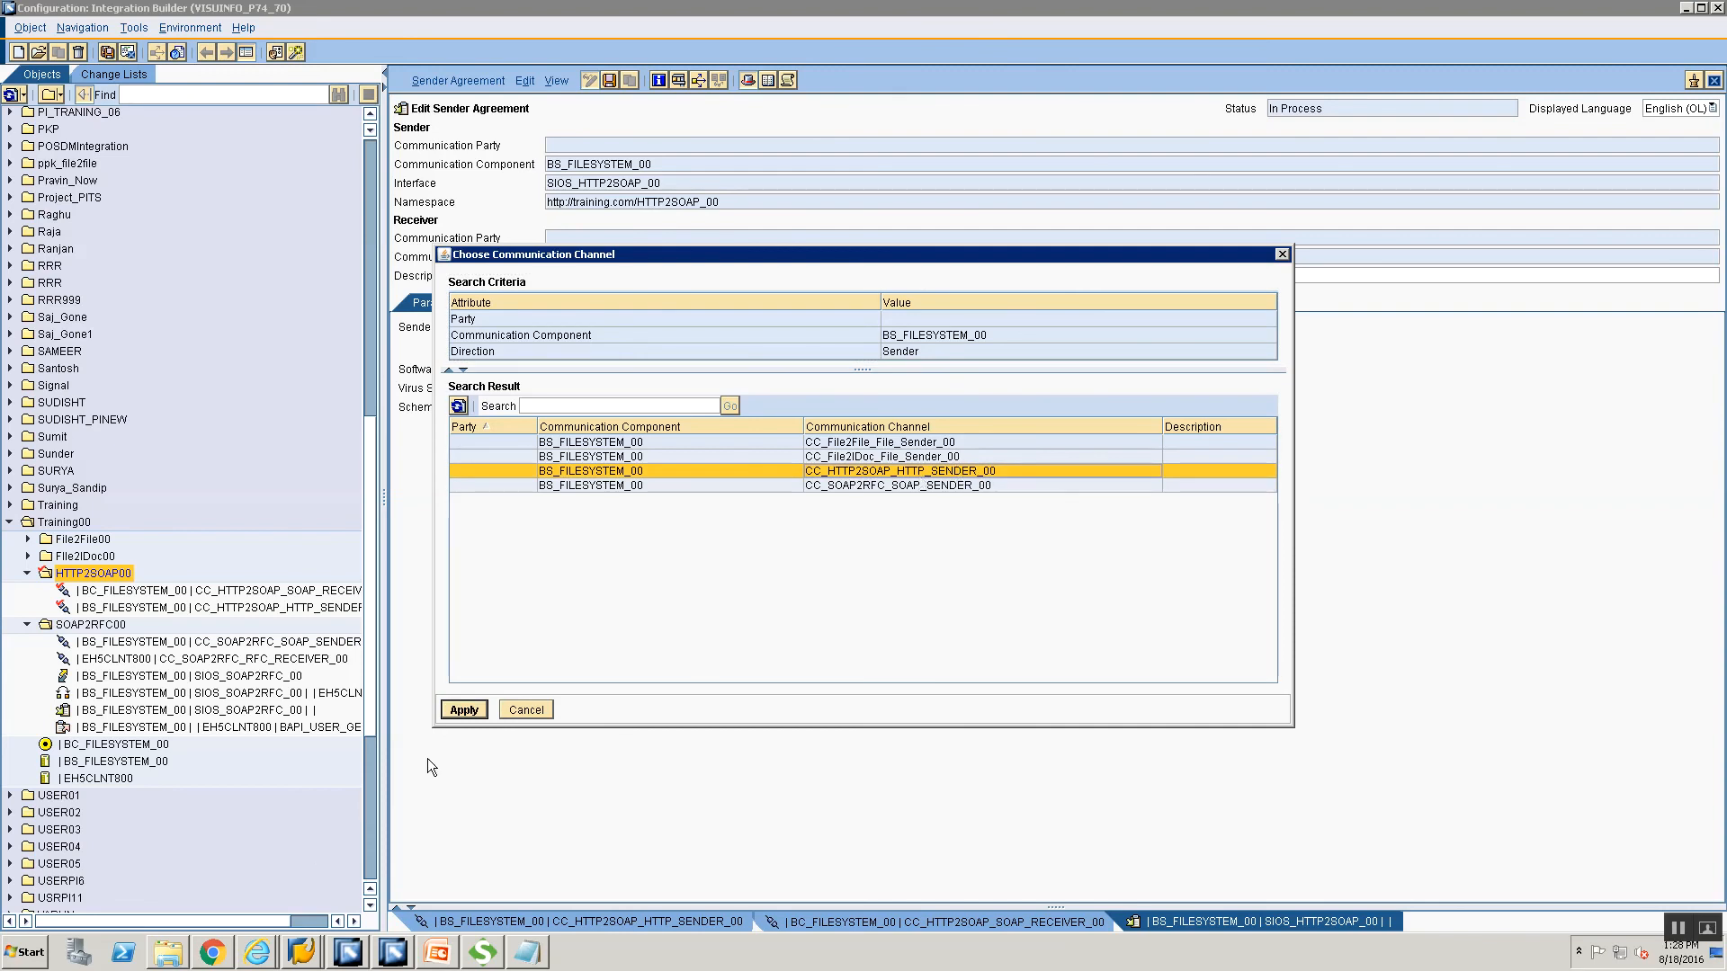
click(471, 714)
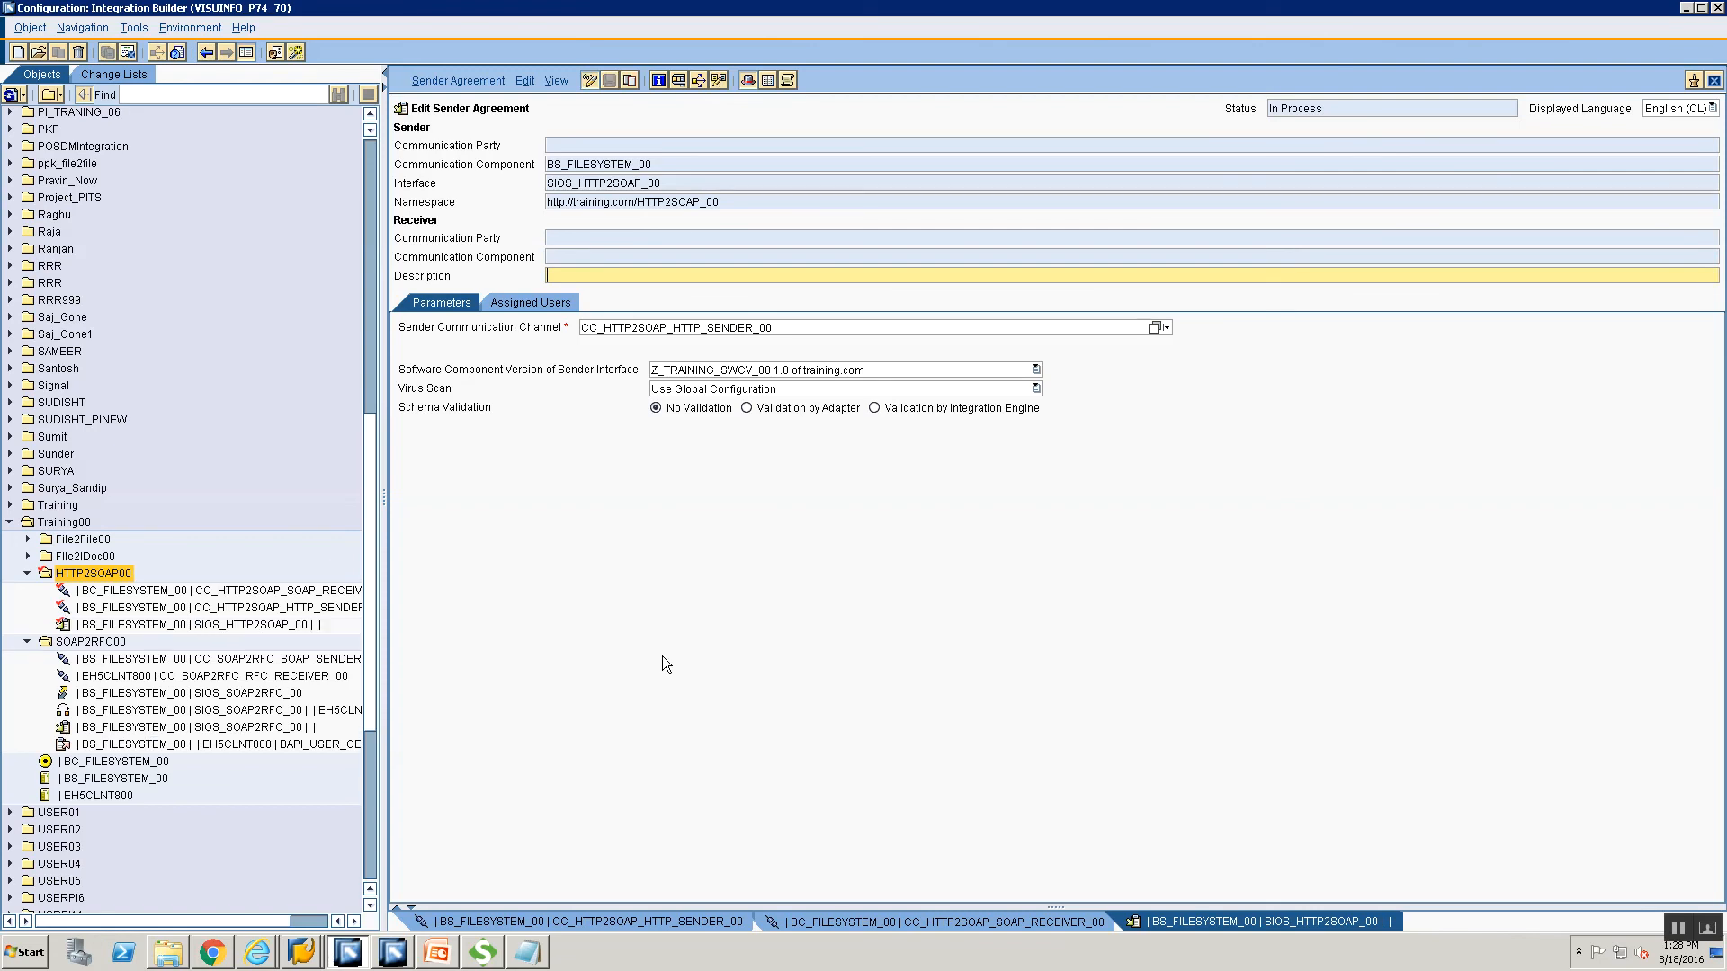
right_click(92, 576)
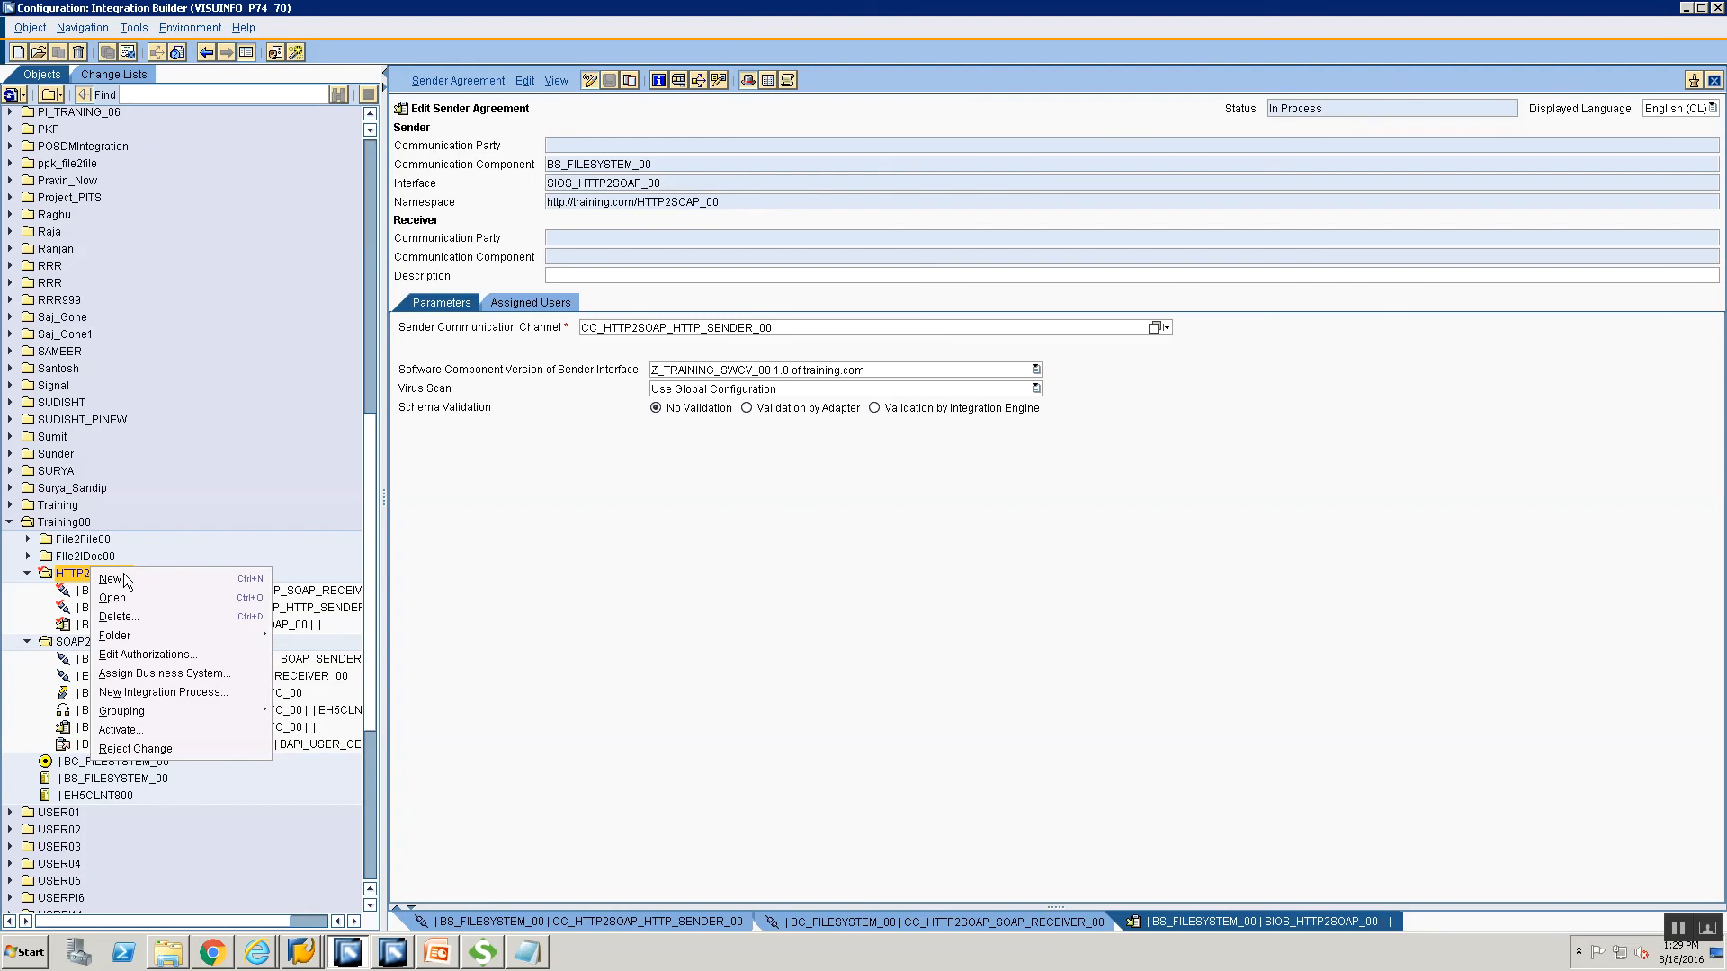
Start a receiver determination with sender component BS_FILESYSTEM_00.
click(122, 579)
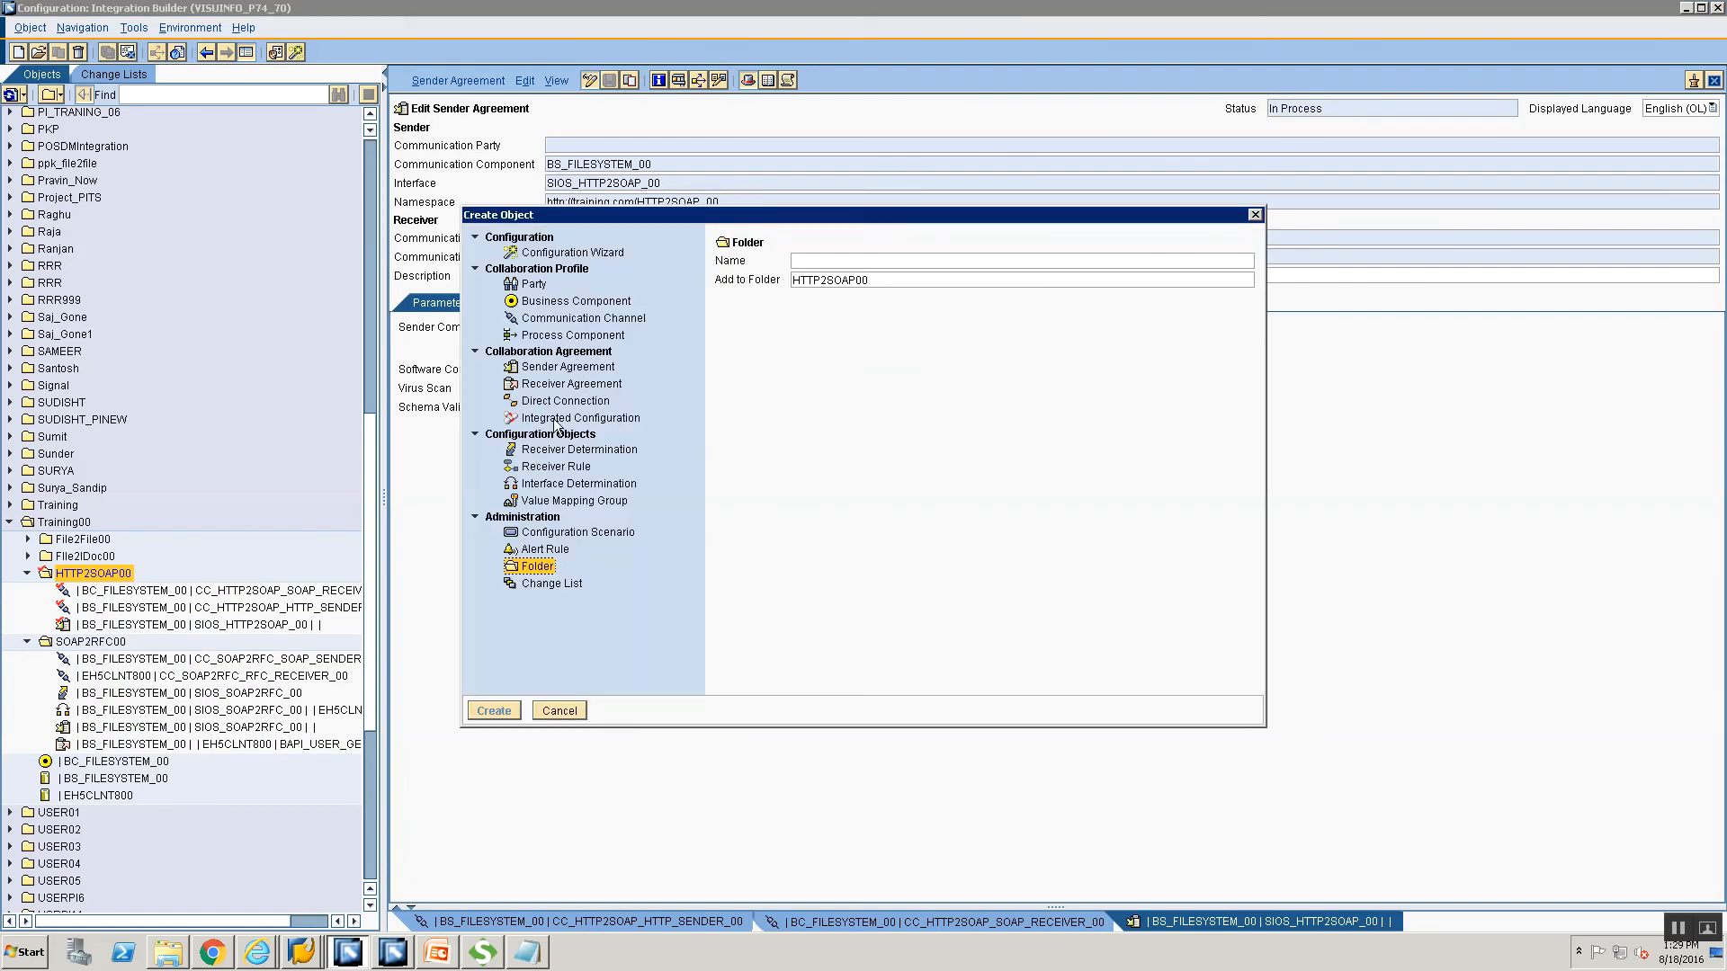
click(542, 450)
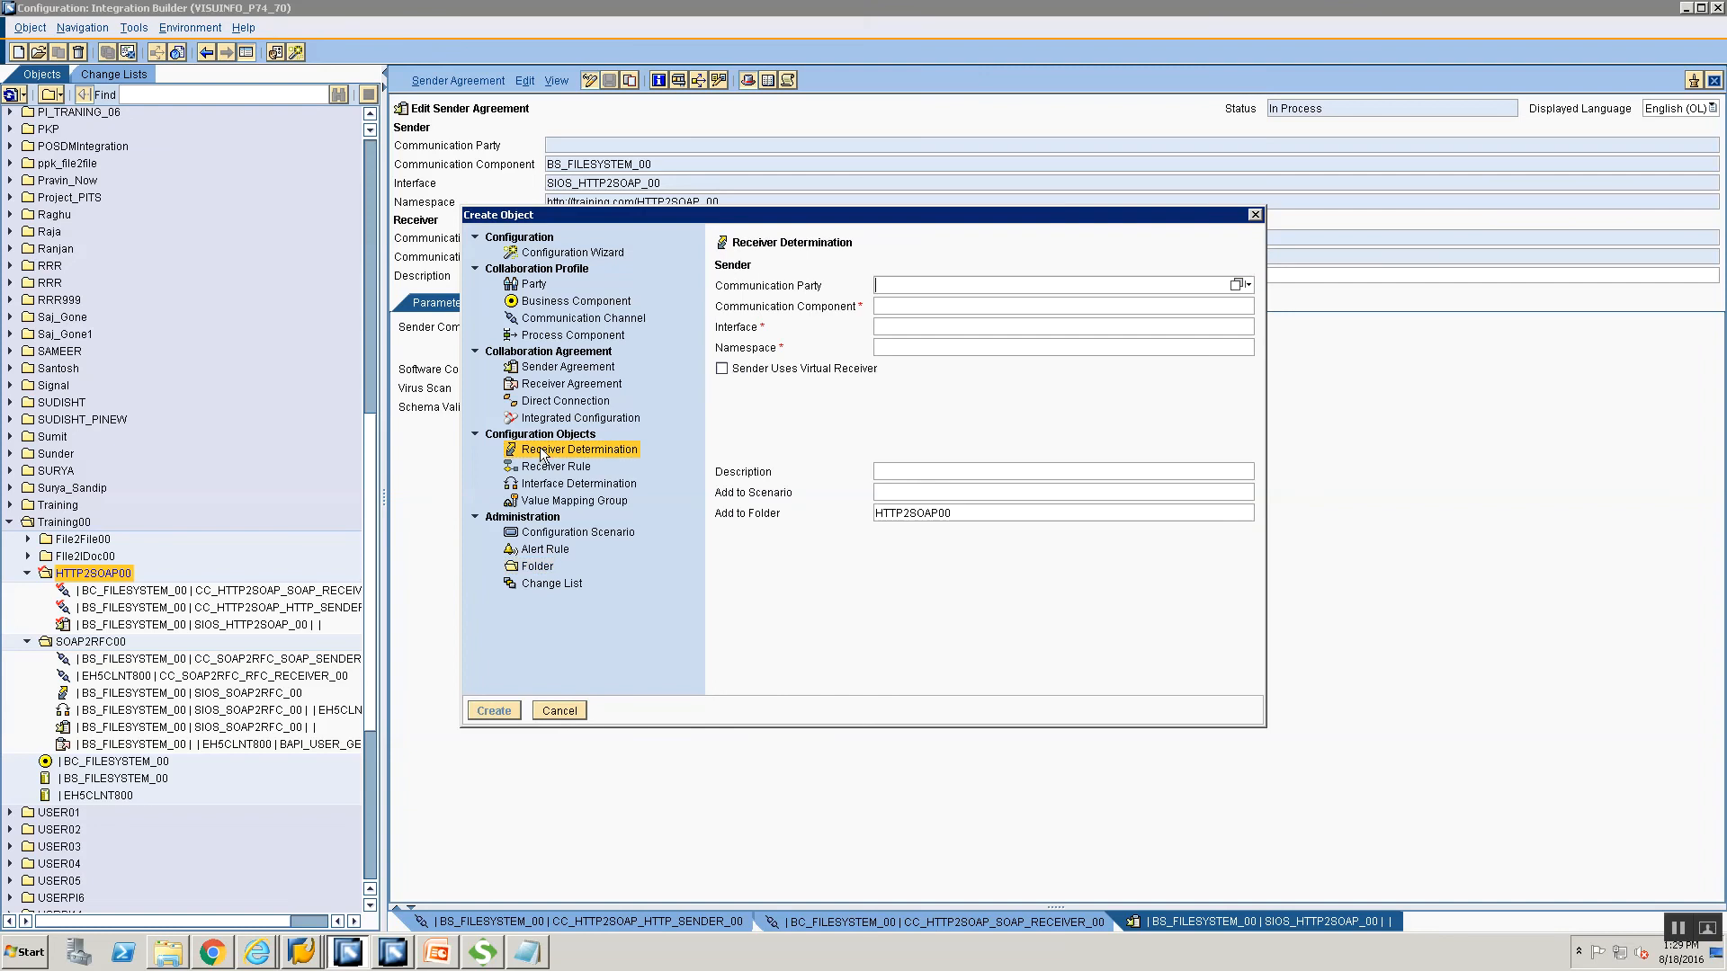
click(956, 307)
text(BS)
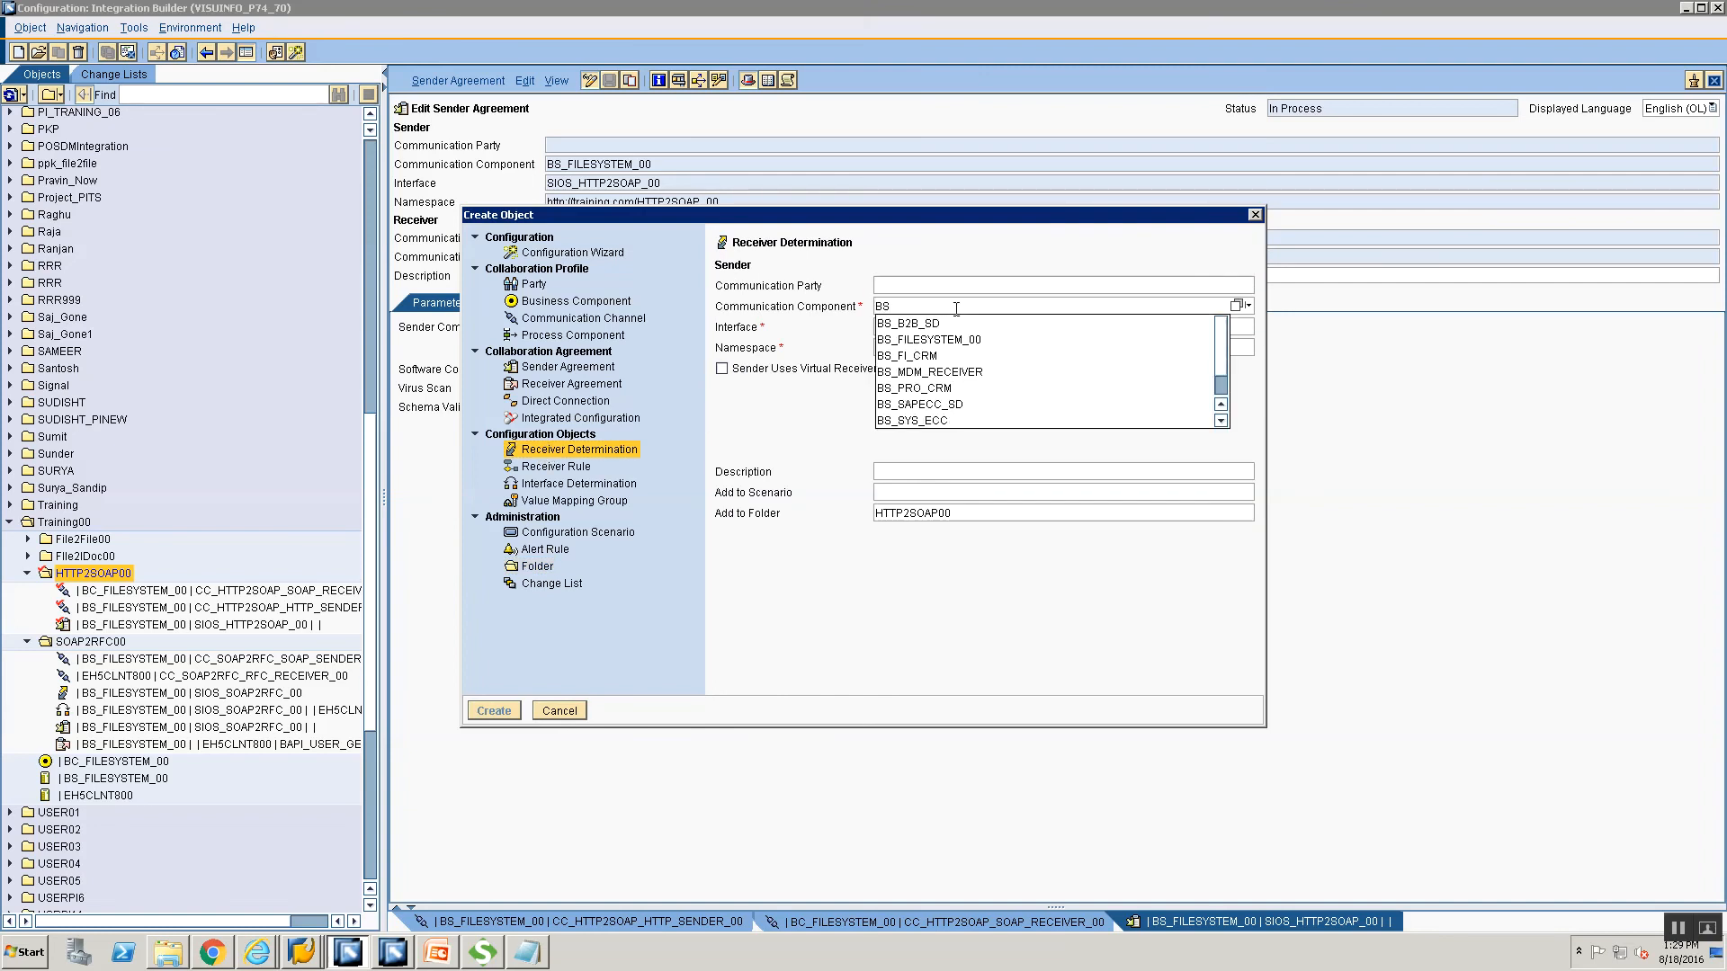
text(_)
key(Down)
key(Down)
key(Return)
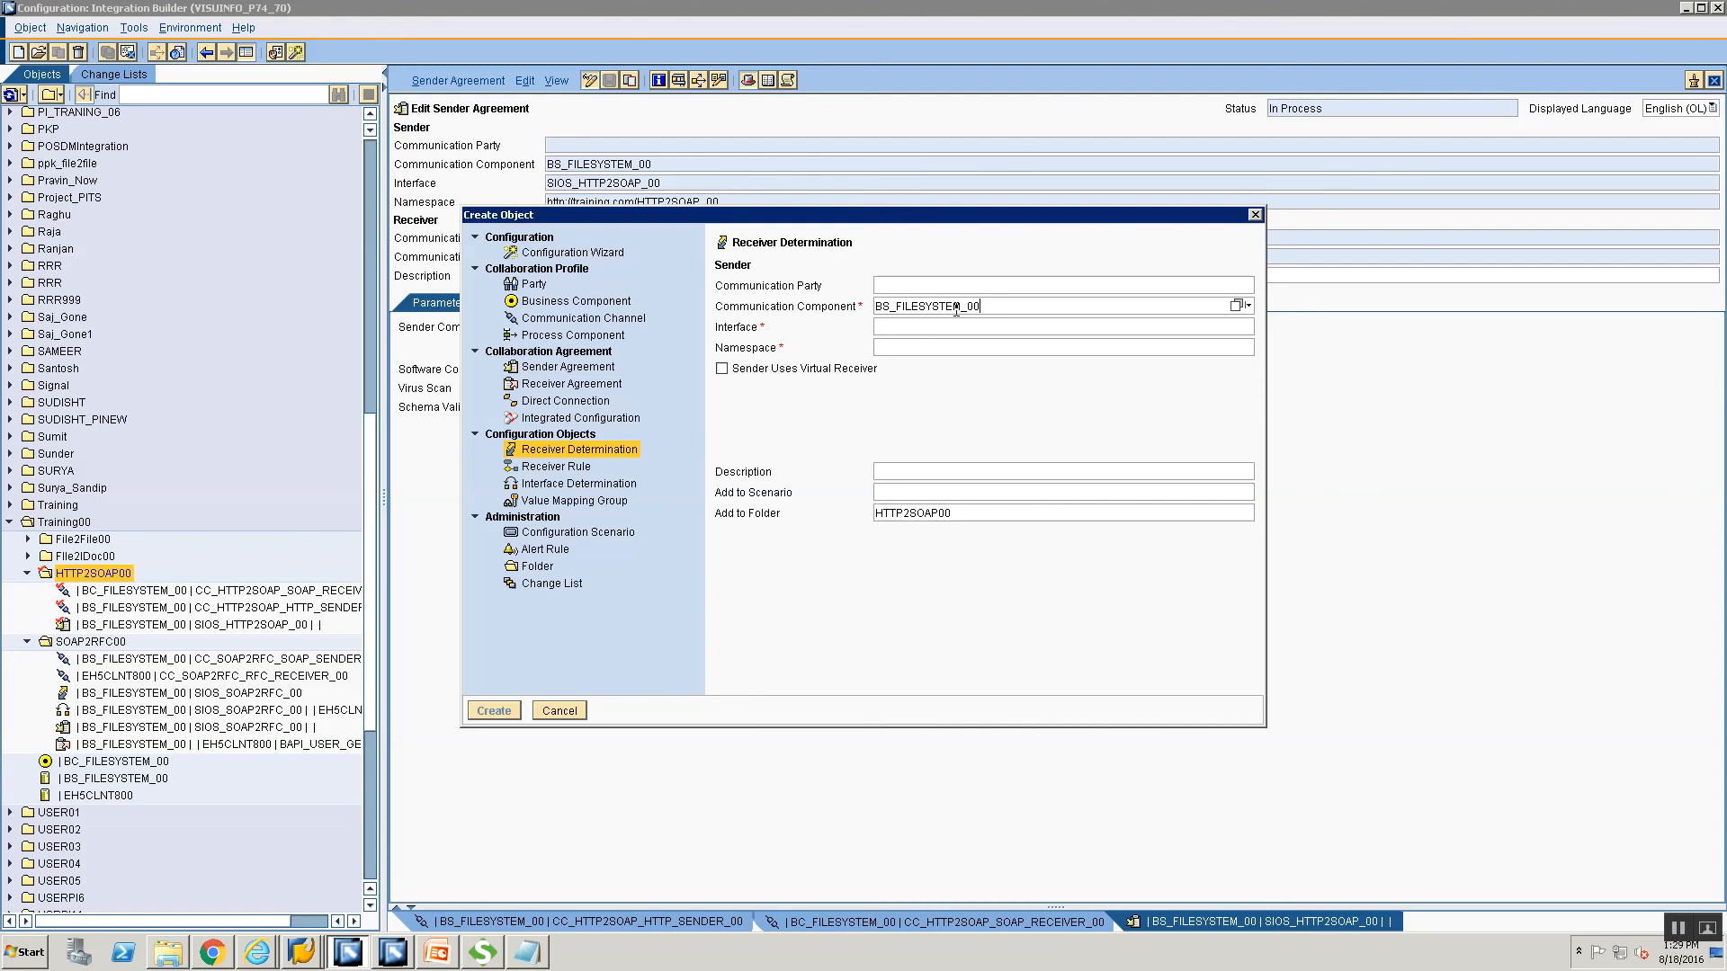
Pick SIOS_HTTP2SOAP_00 as the sender interface.
click(1024, 331)
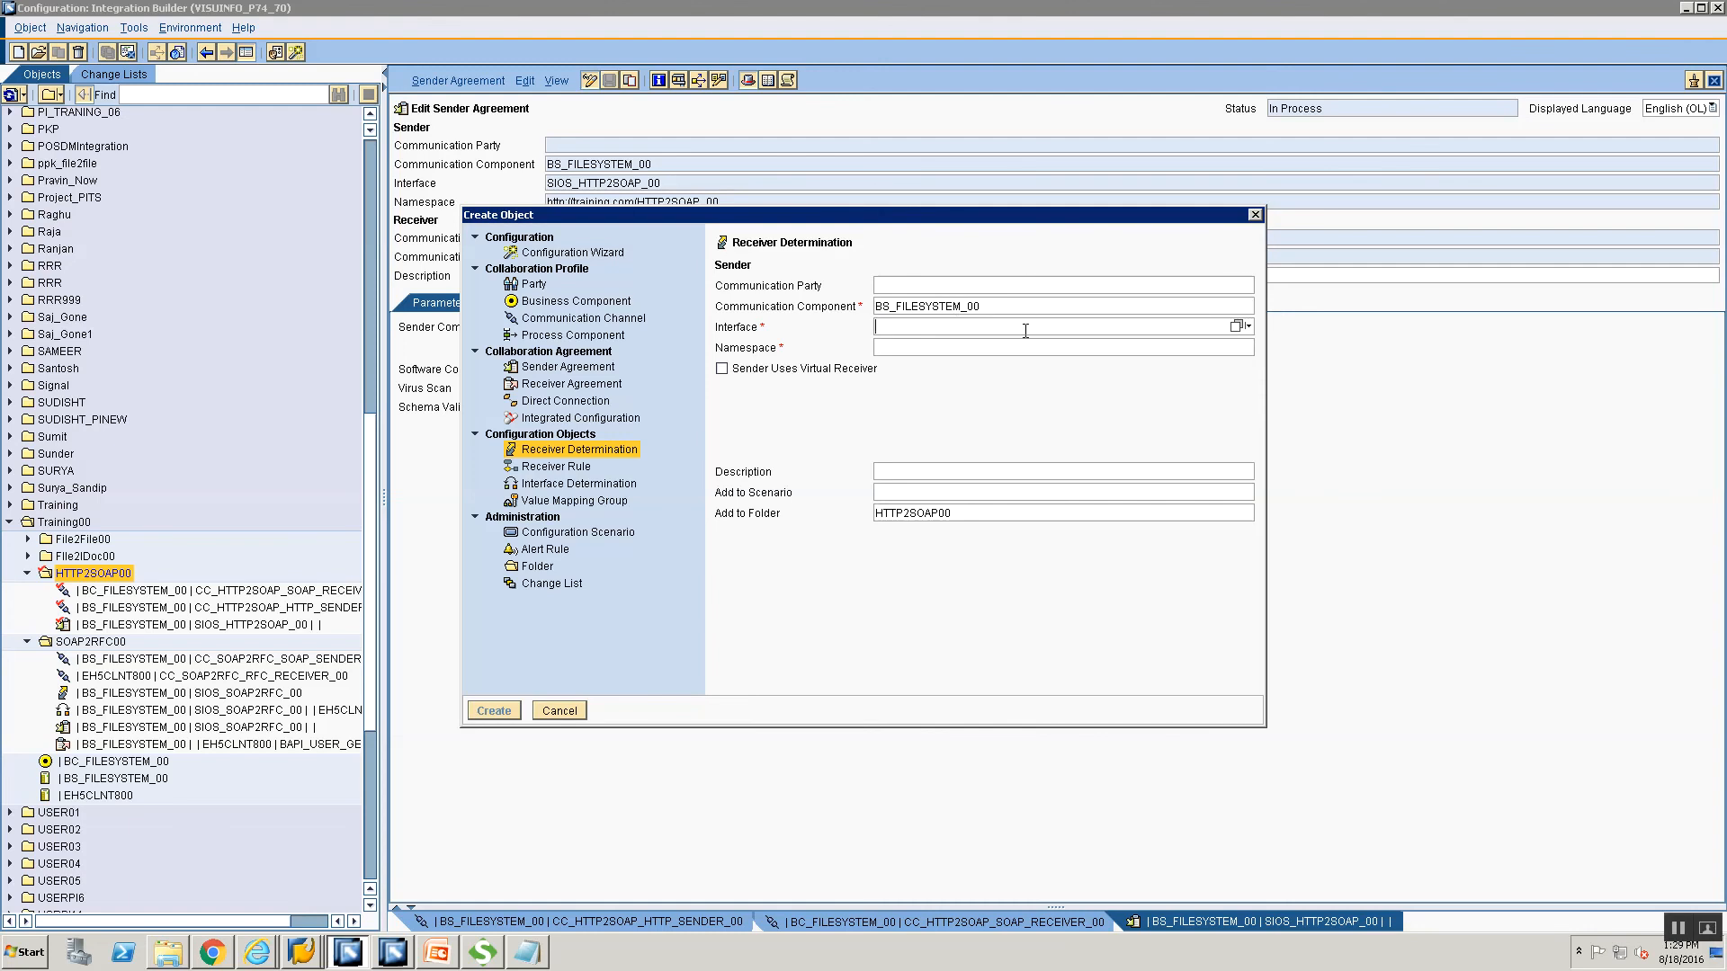
click(1235, 326)
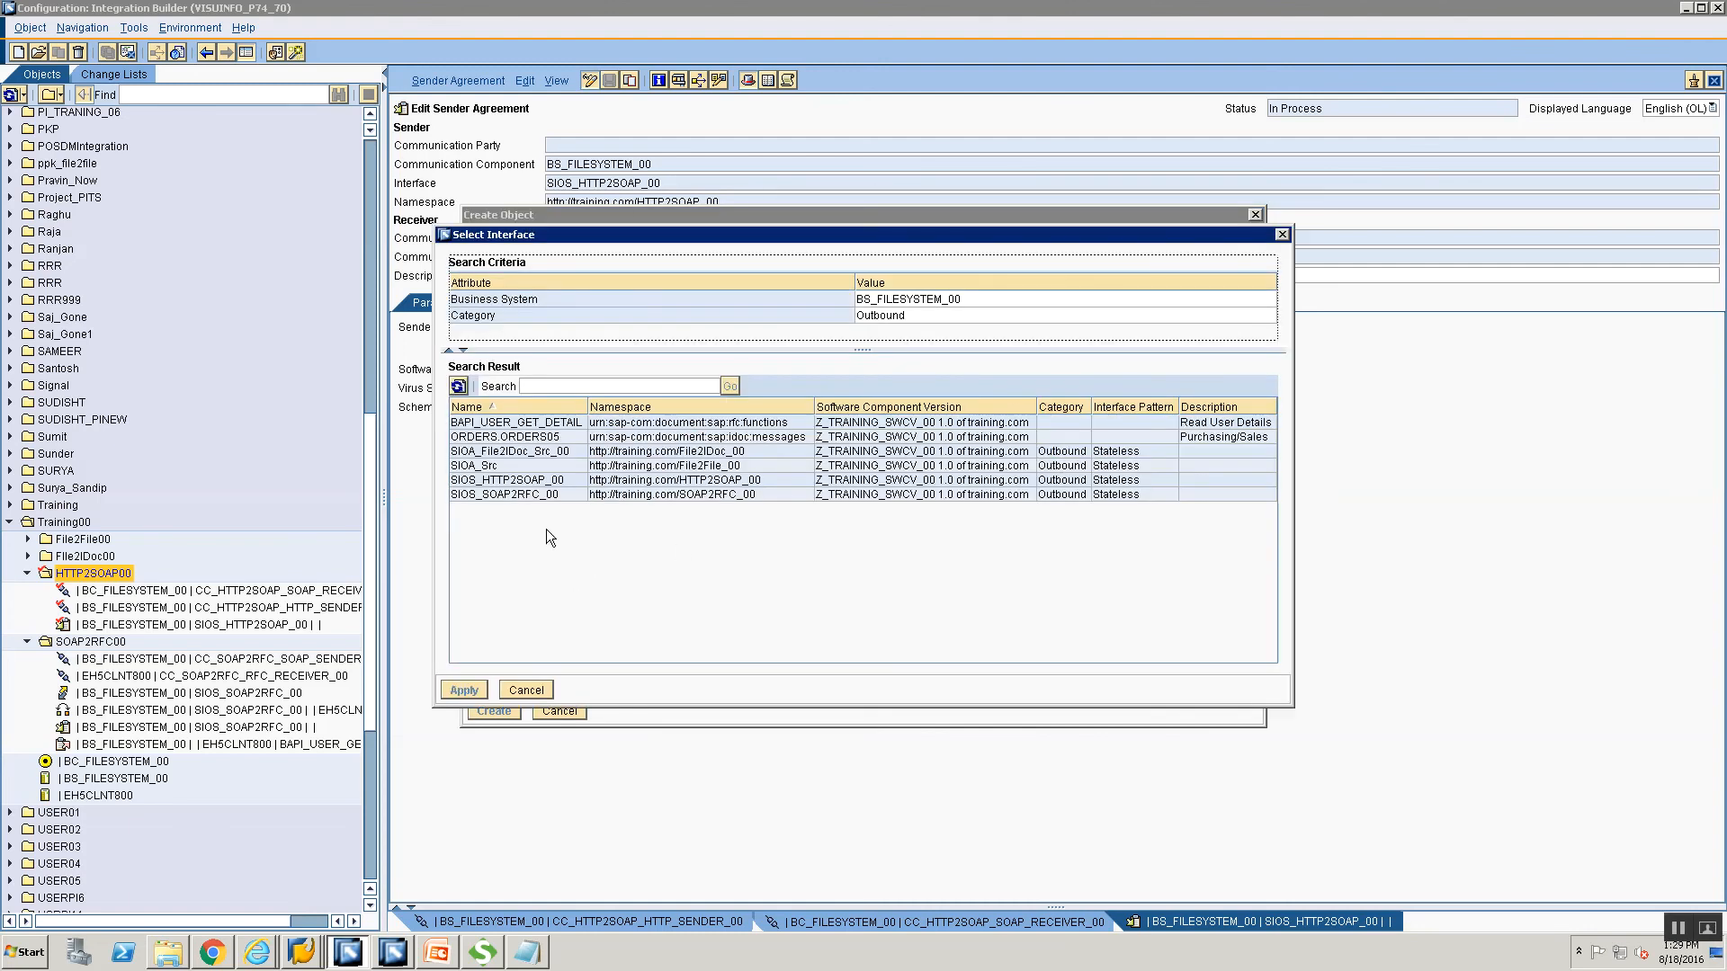
click(532, 481)
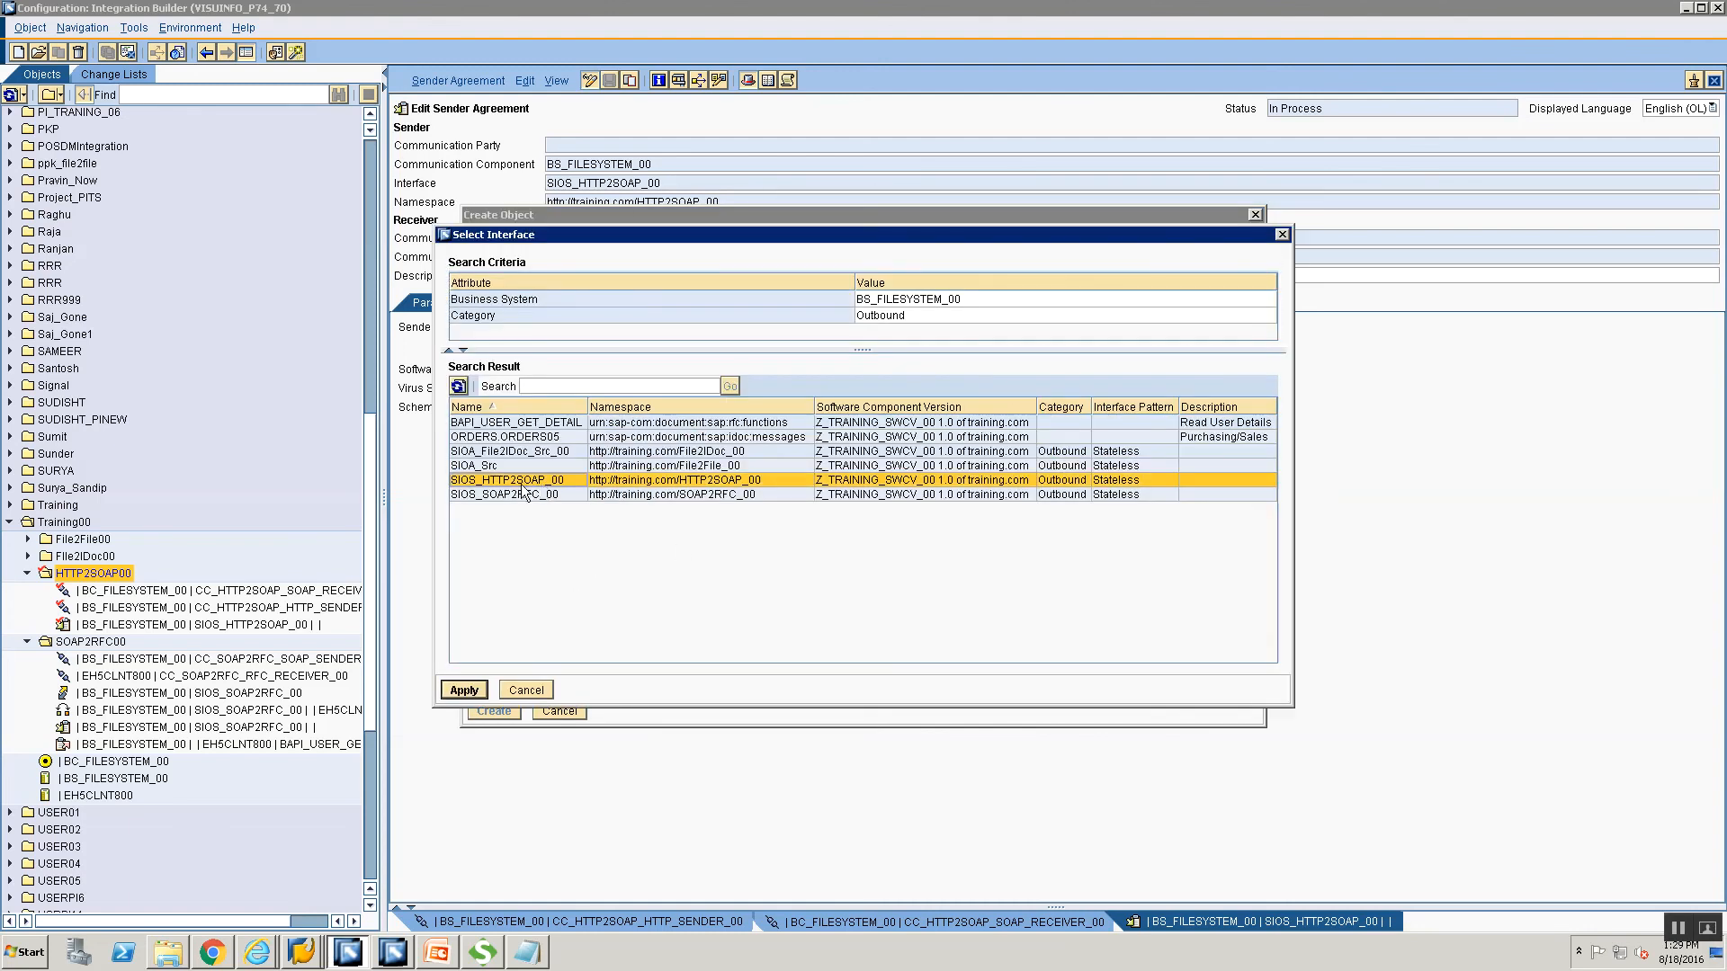
click(464, 690)
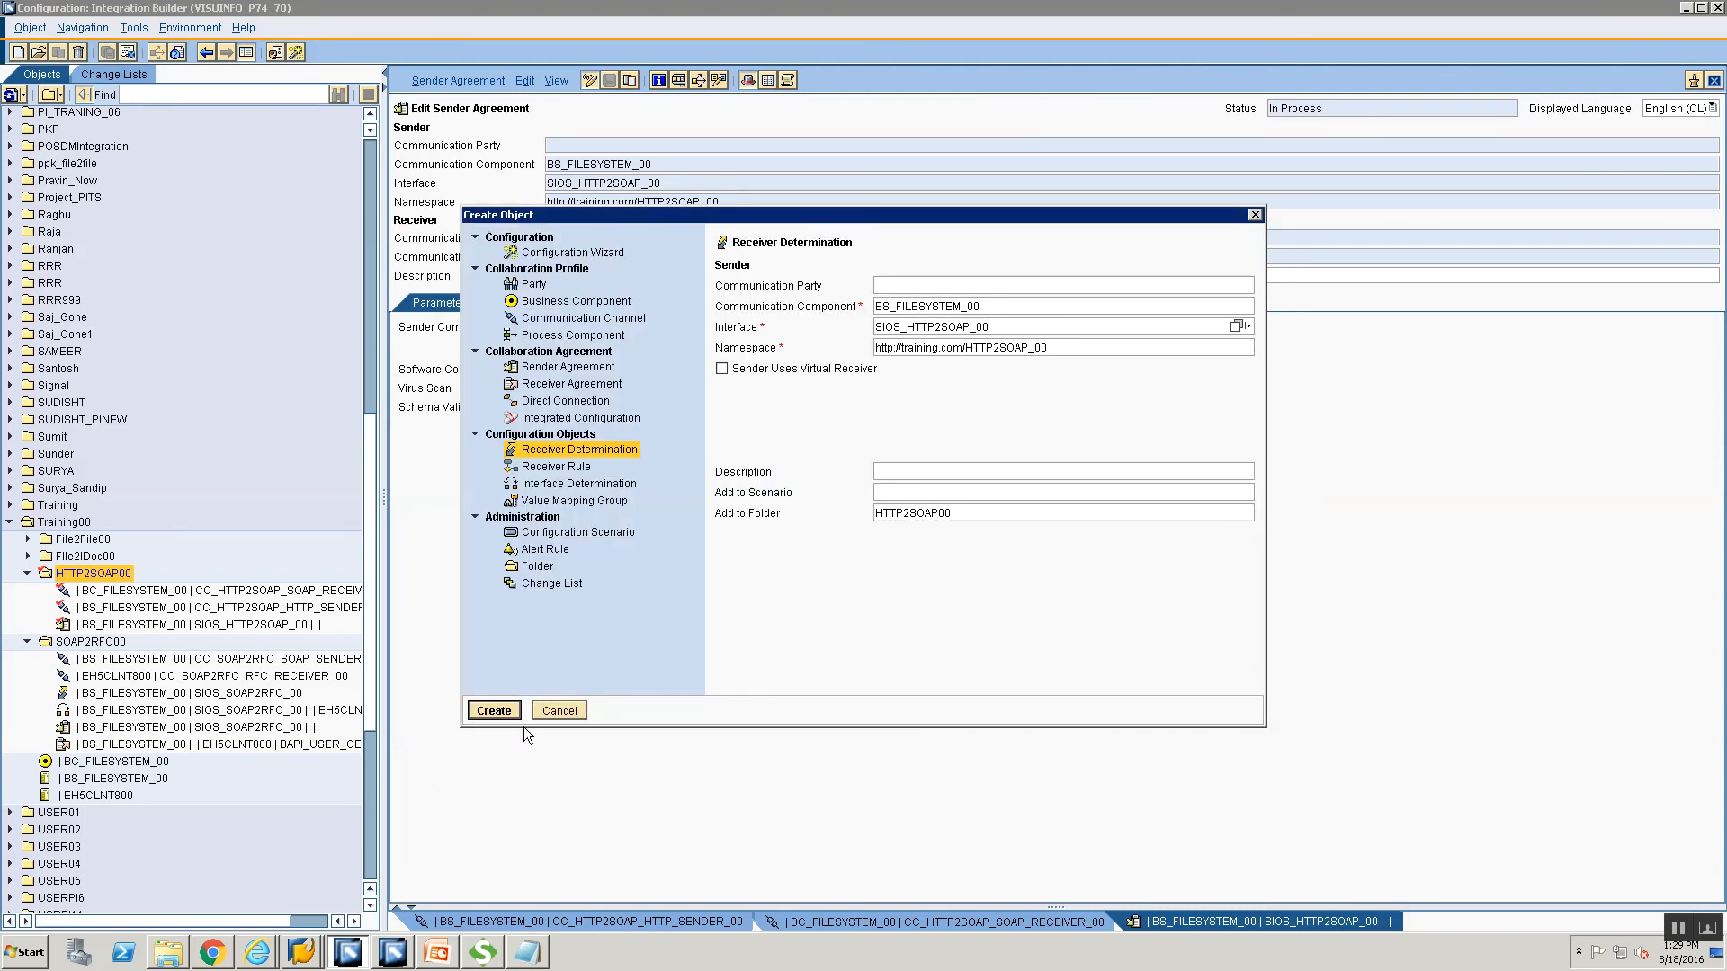
Create the receiver determination and pick BC_FILESYSTEM_00 from value help as the local rule's communication component.
click(493, 710)
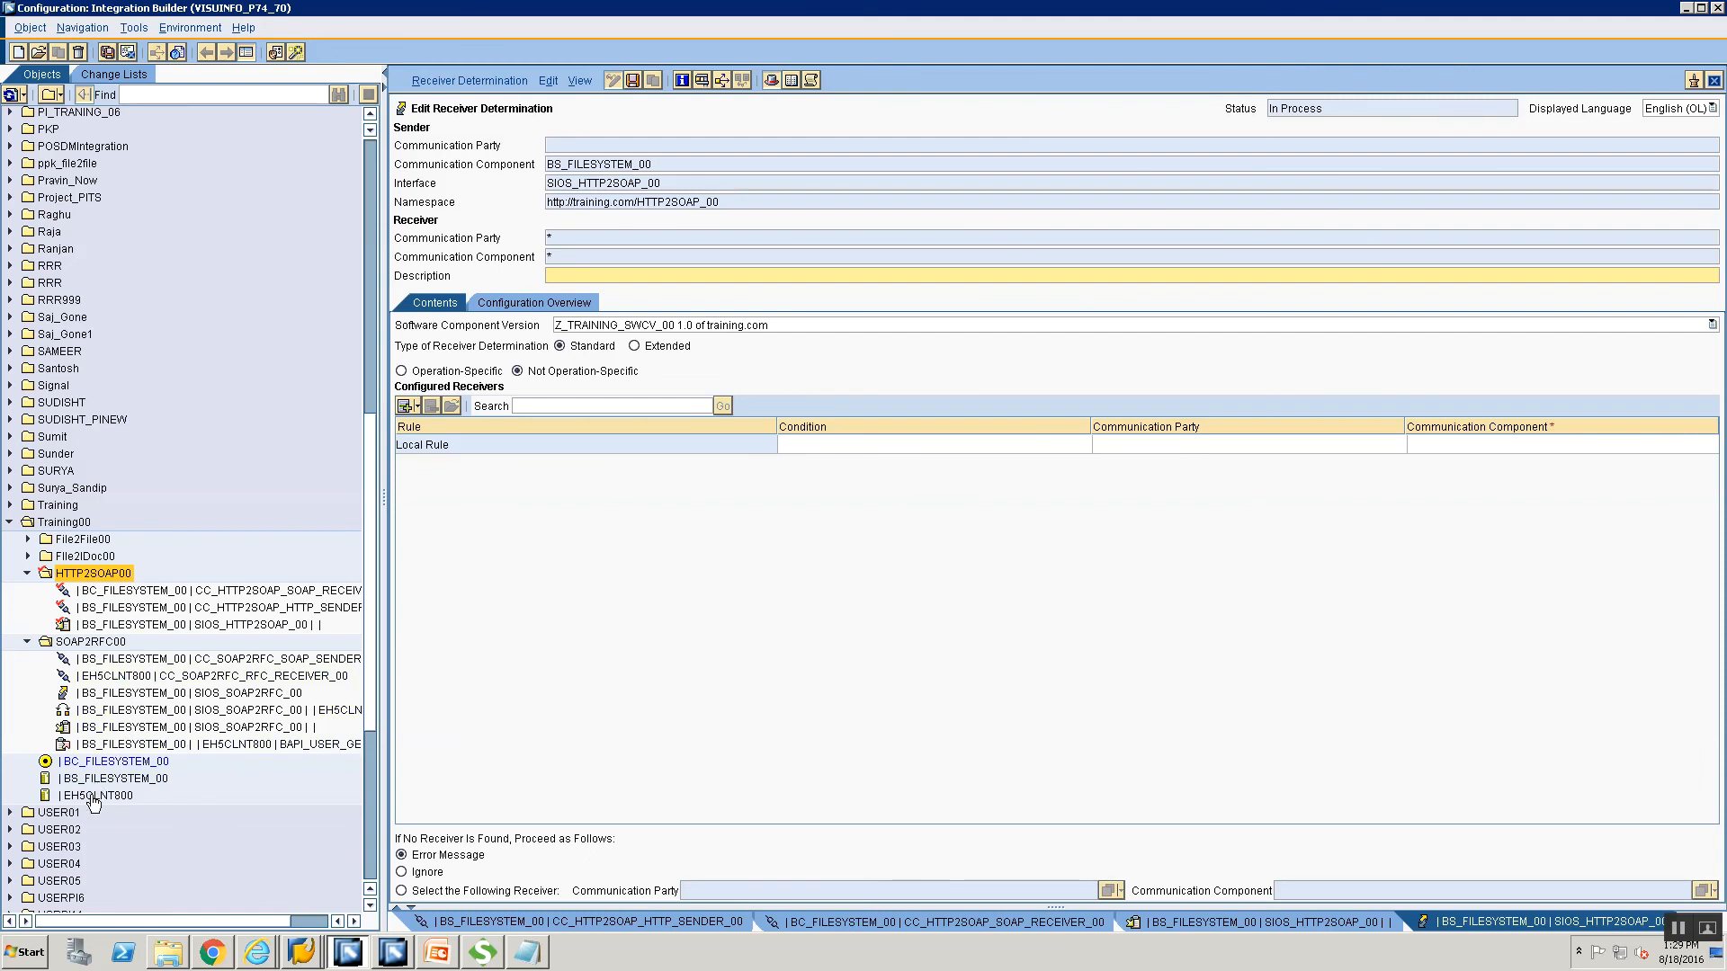
click(1414, 444)
text(EC)
text(_)
text(FILESYSTEM)
text(_00)
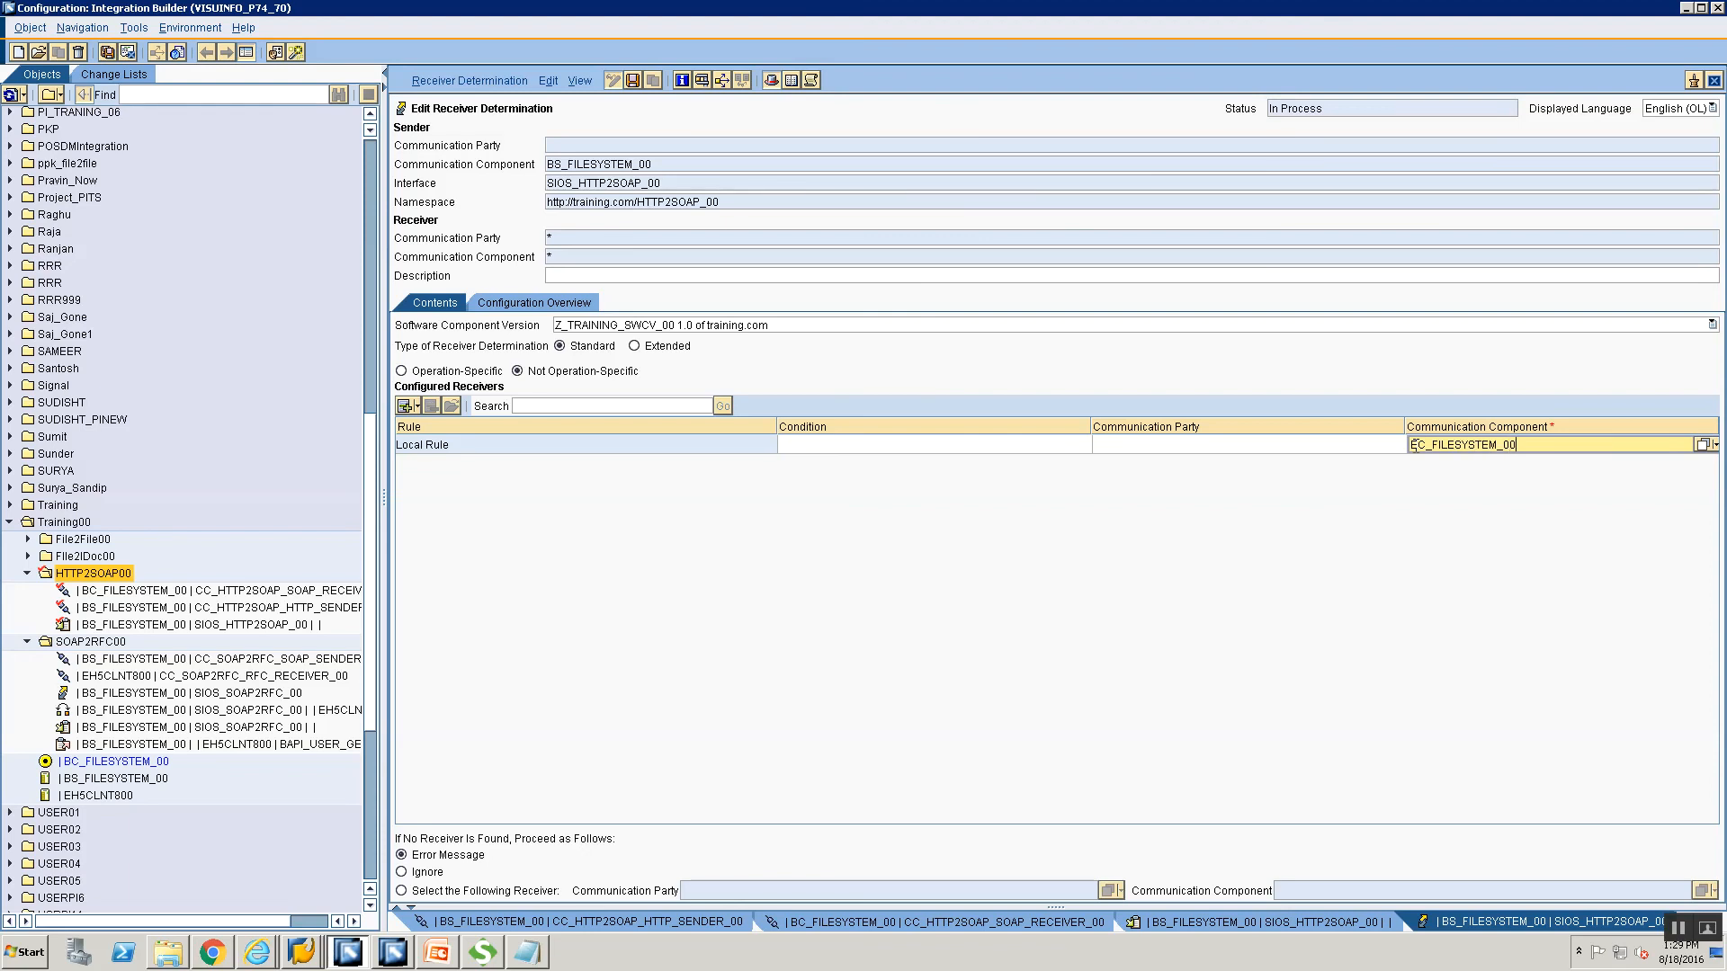
click(1700, 444)
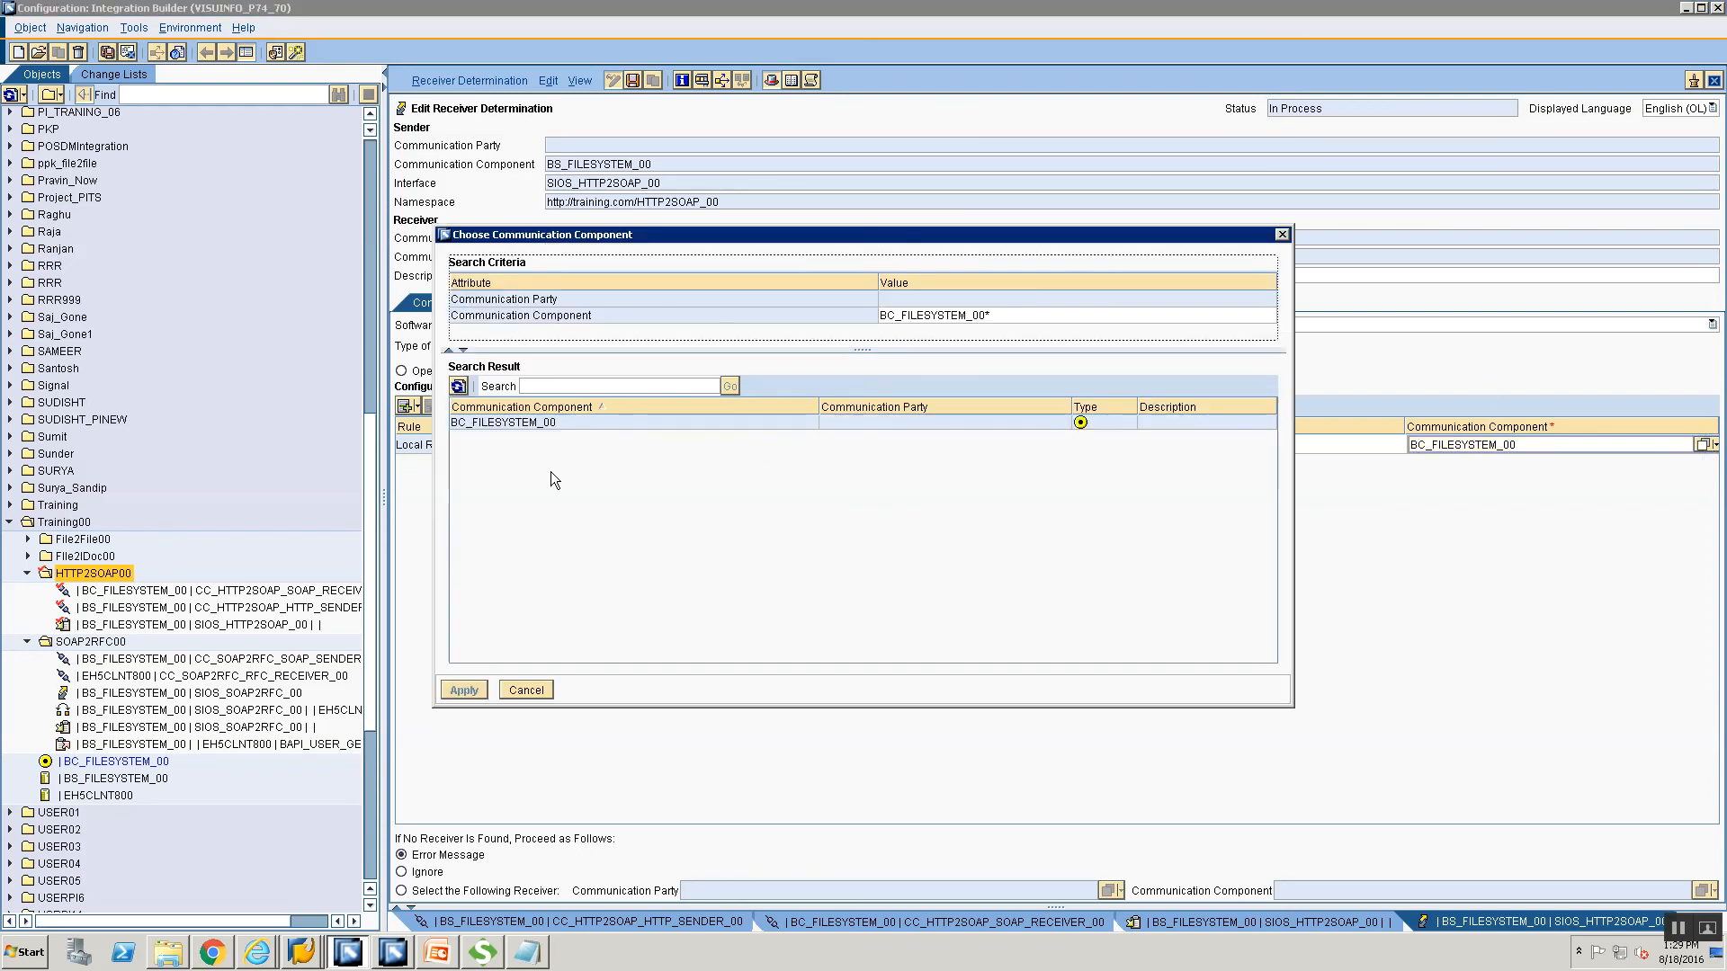
click(595, 422)
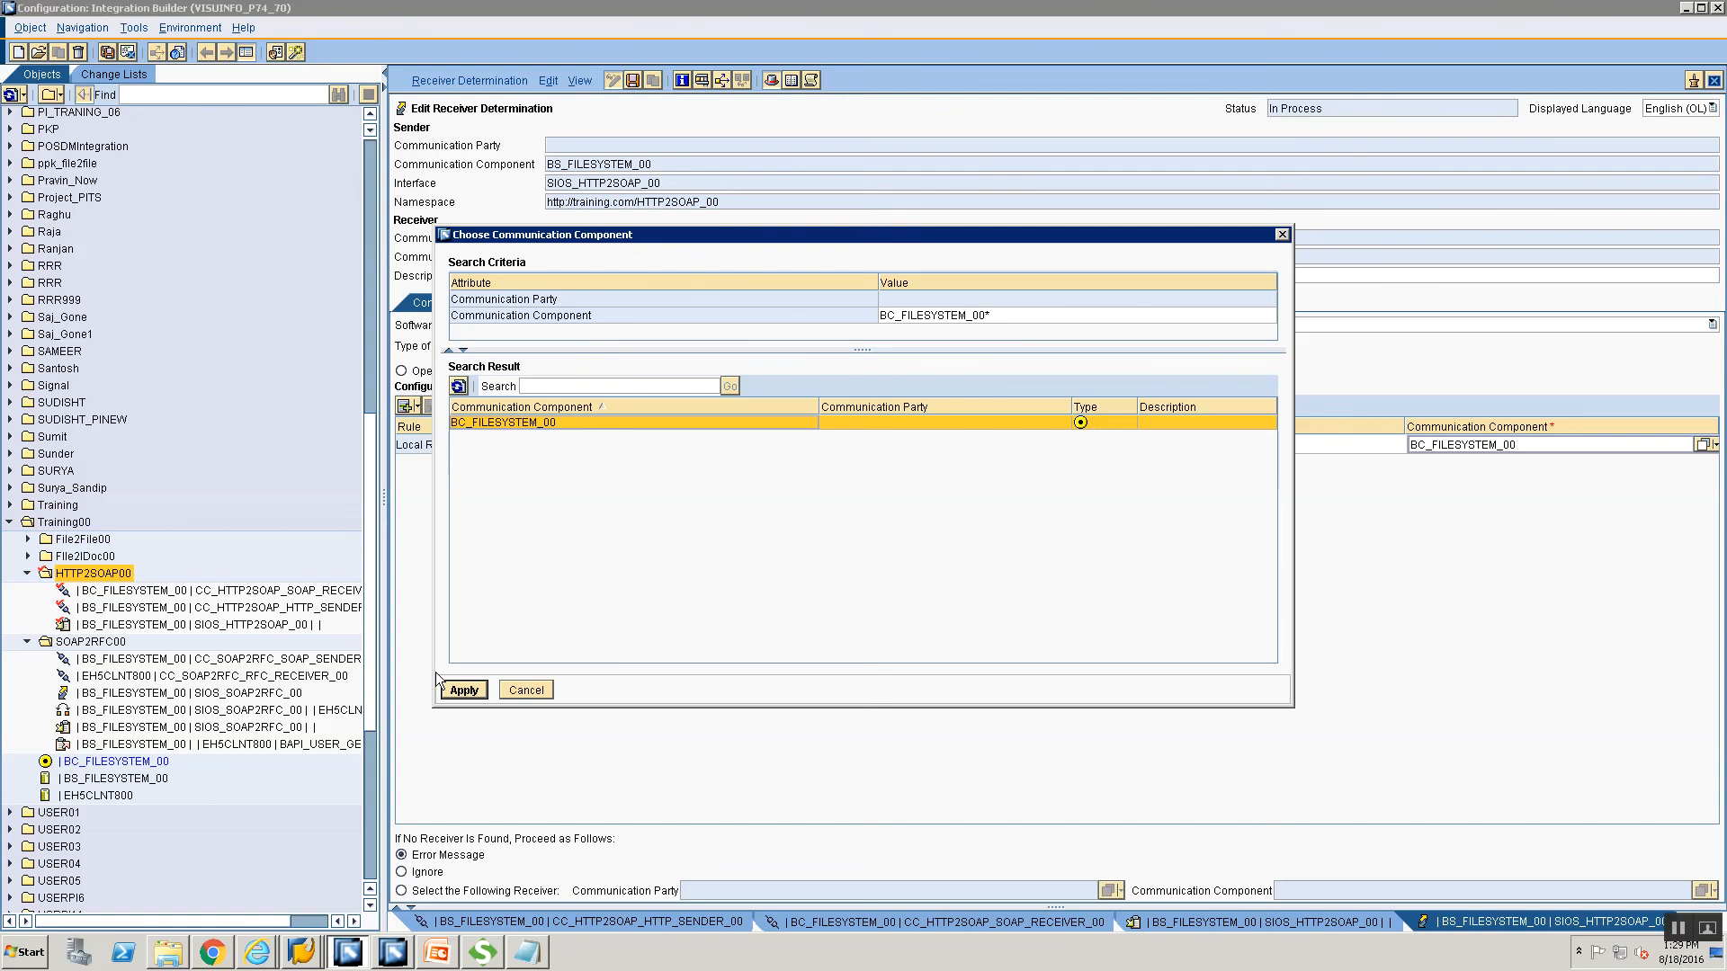
click(460, 690)
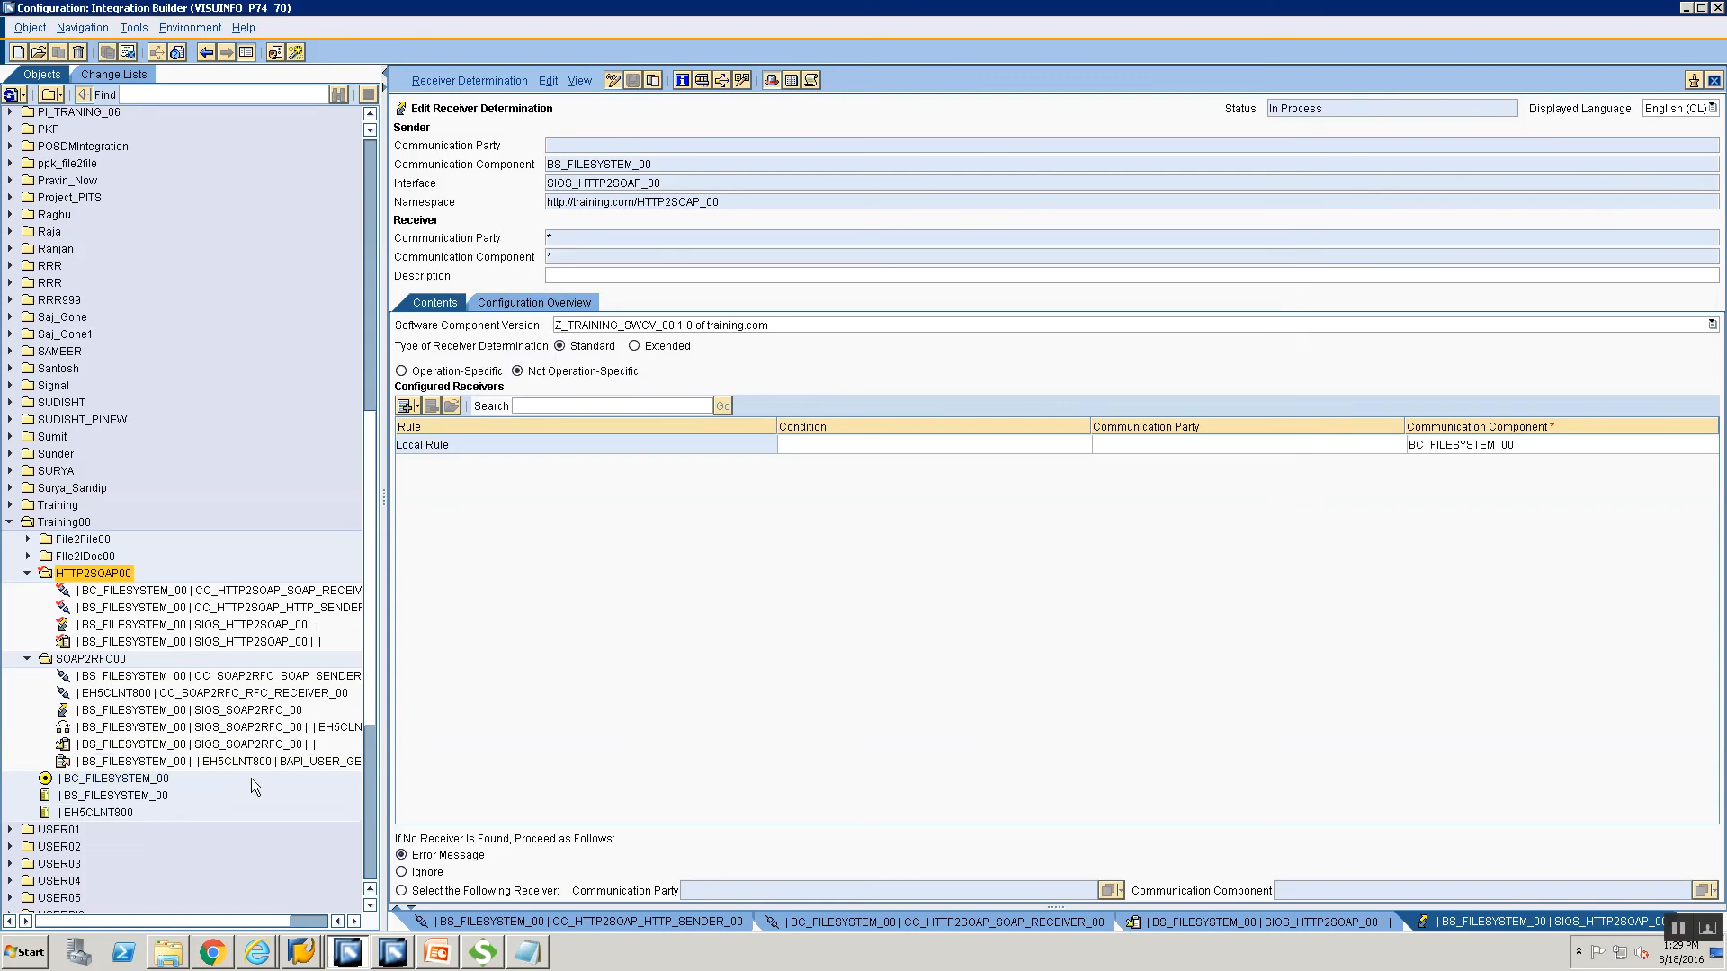
click(142, 797)
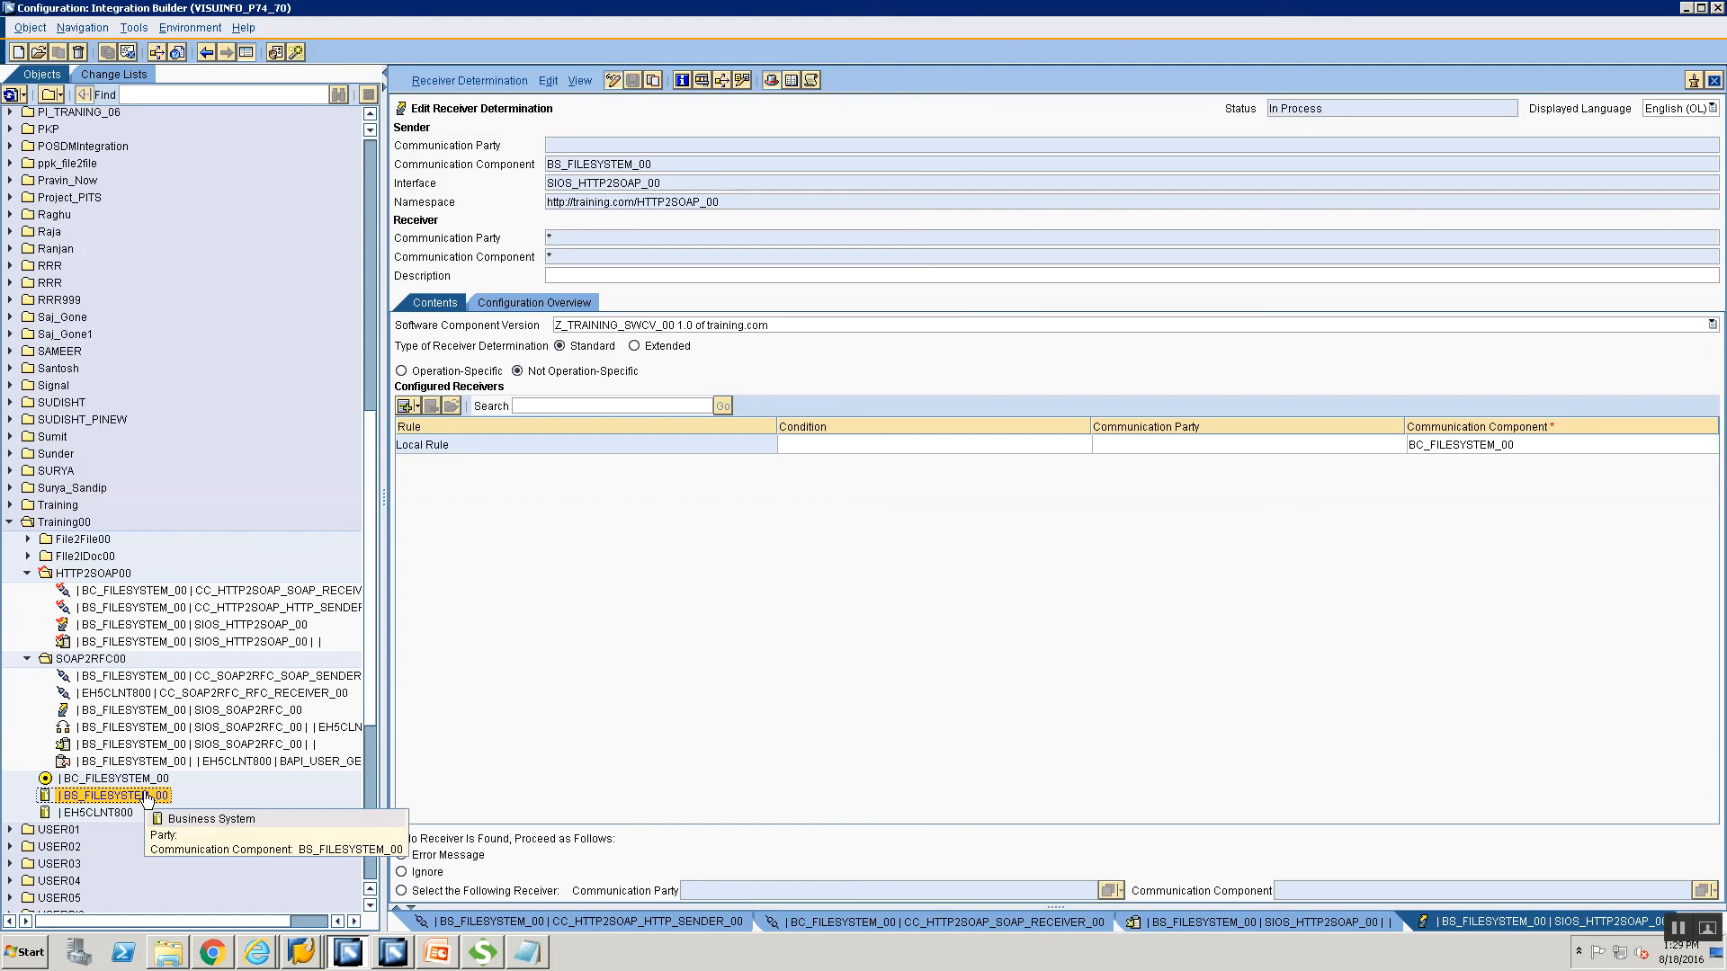
click(141, 782)
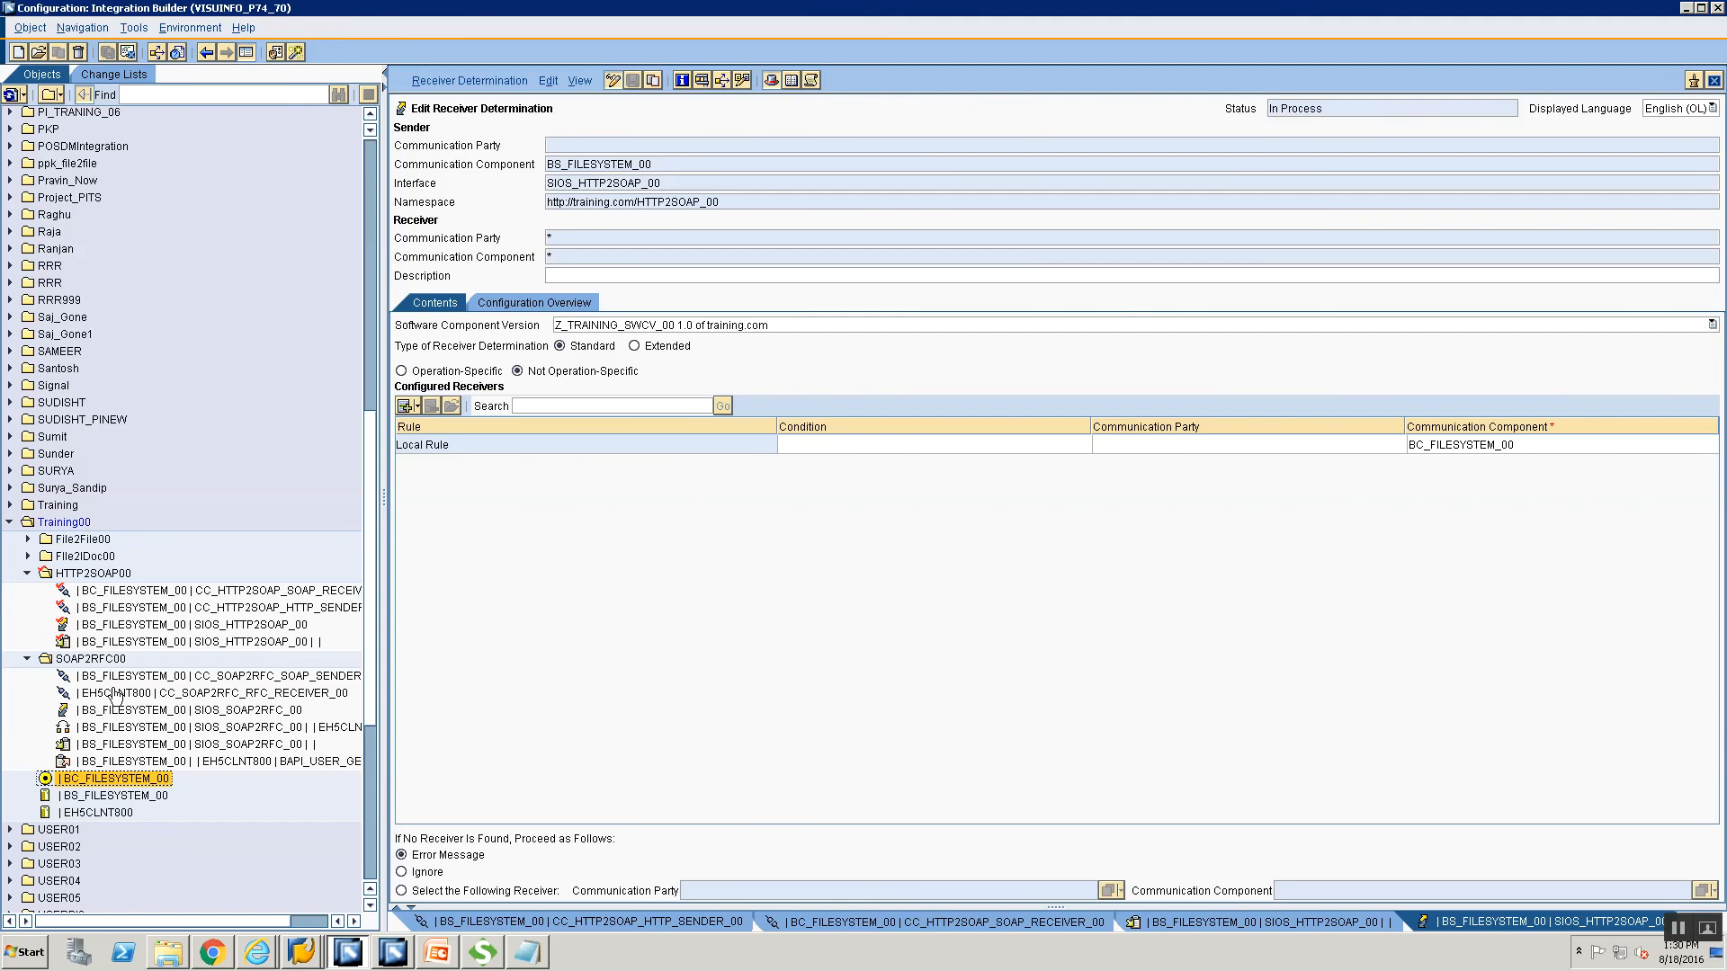
Inspect BC_FILESYSTEM_00's receiver and sender interfaces, then close its editor.
double_click(120, 781)
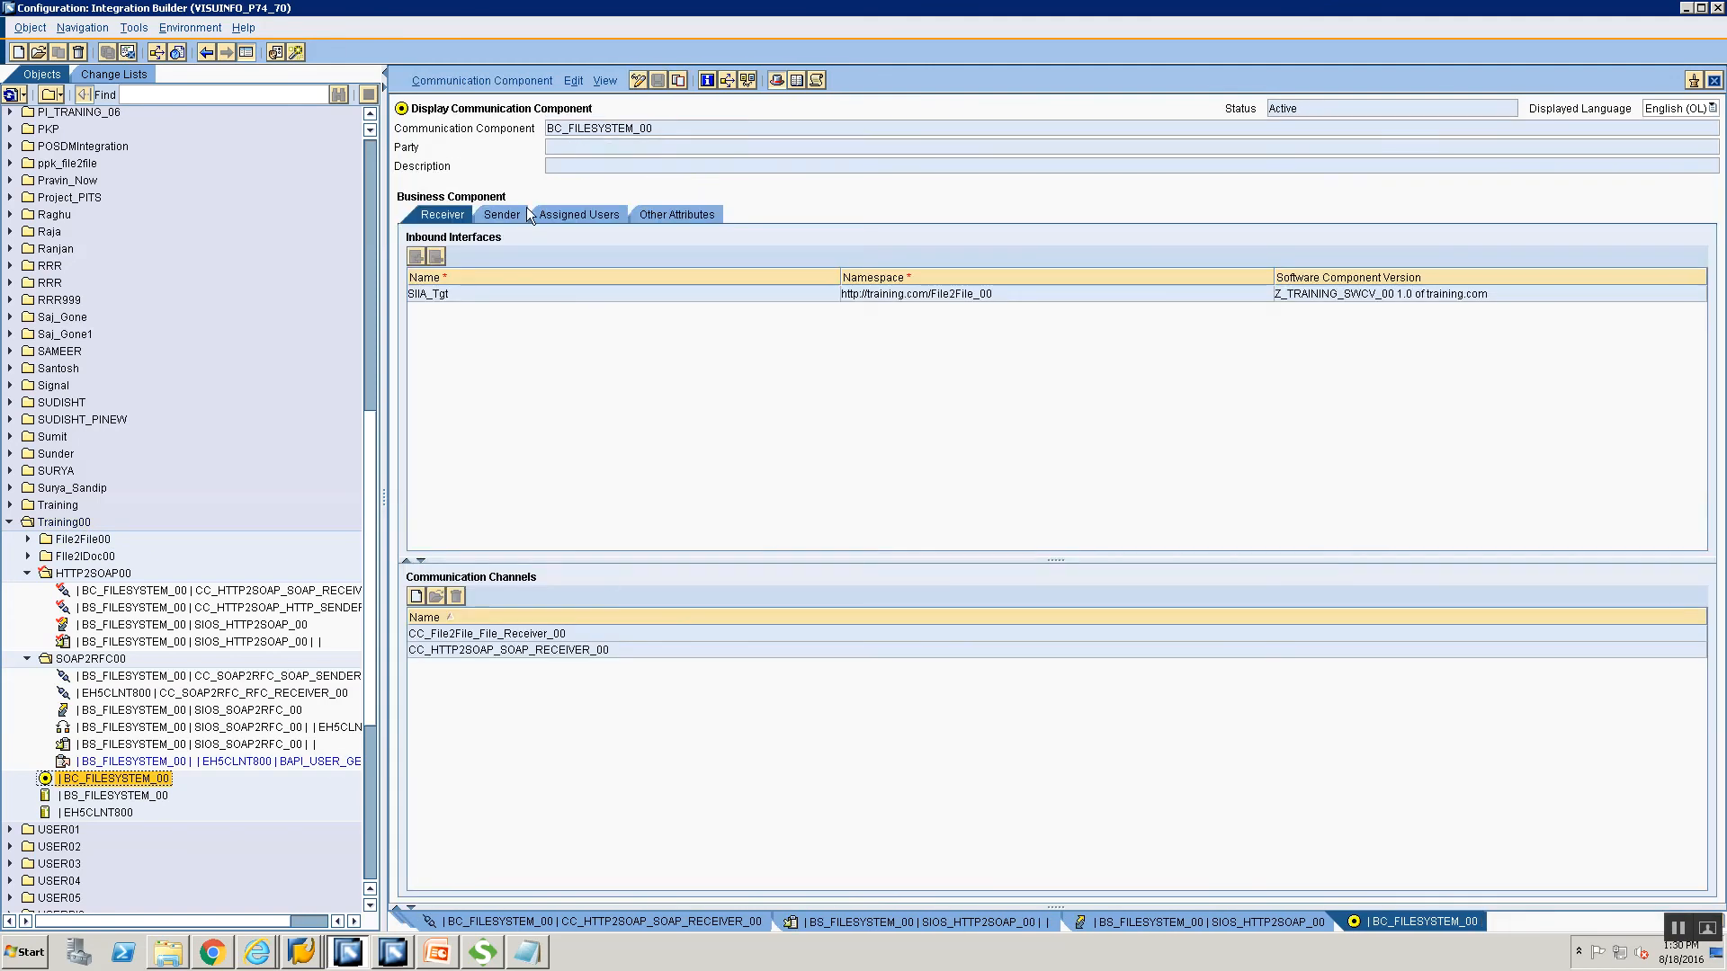
click(515, 217)
click(442, 223)
click(637, 80)
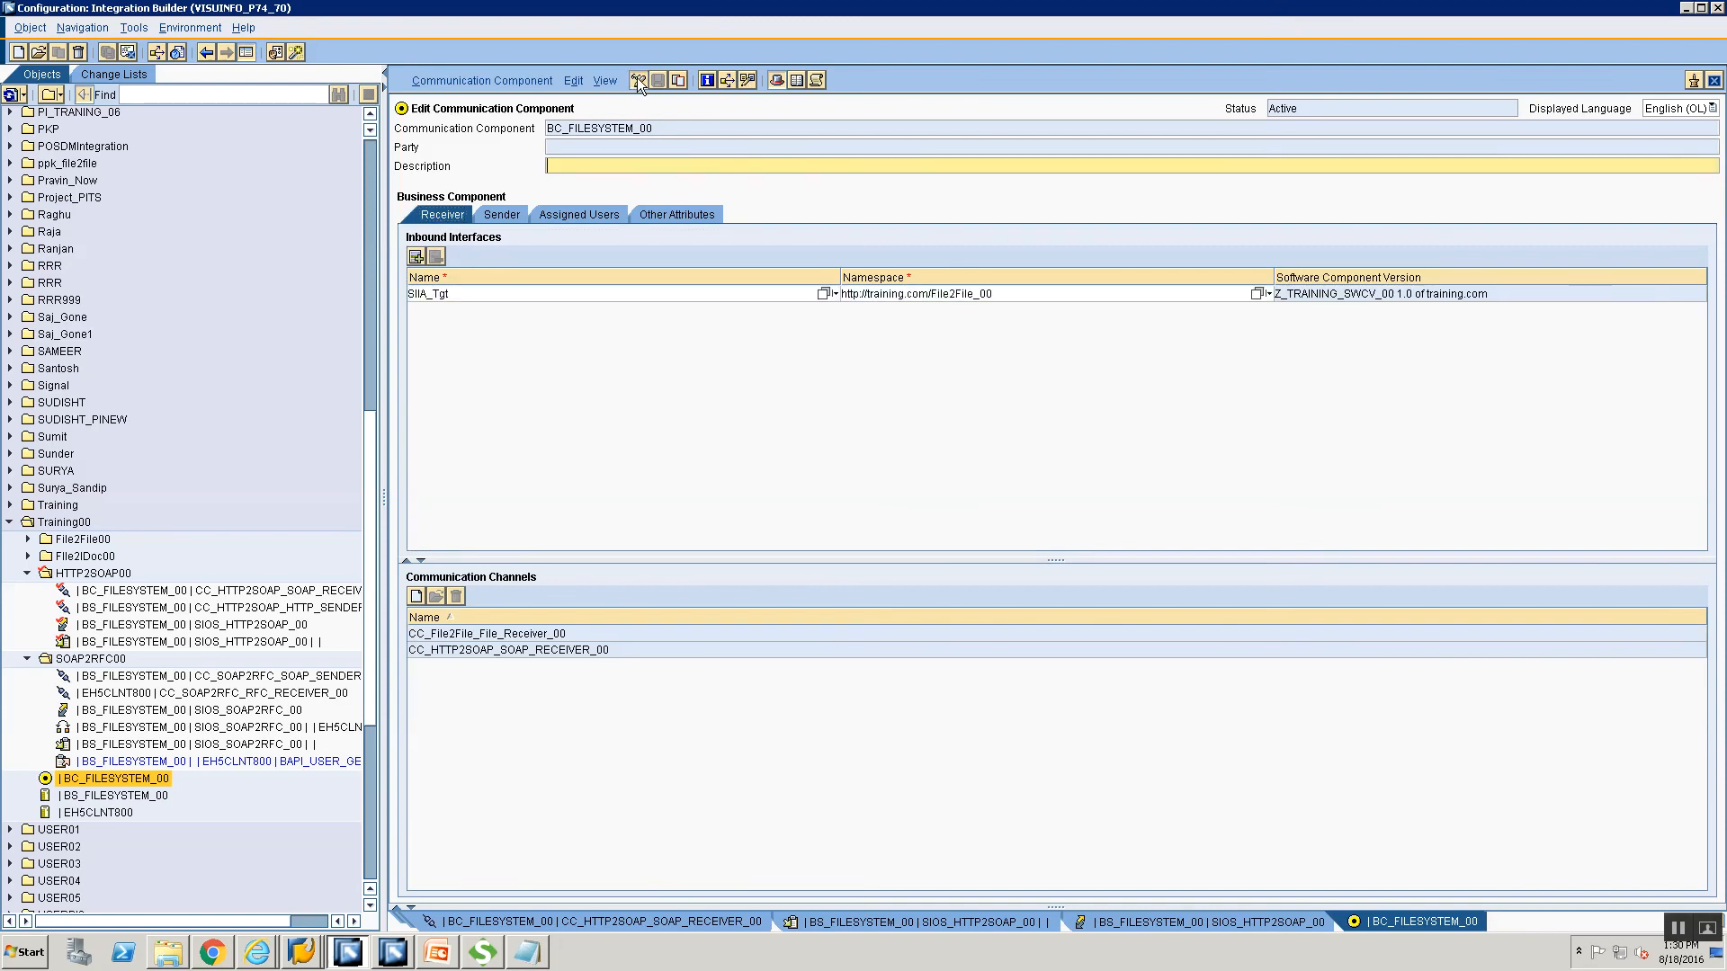
click(1714, 80)
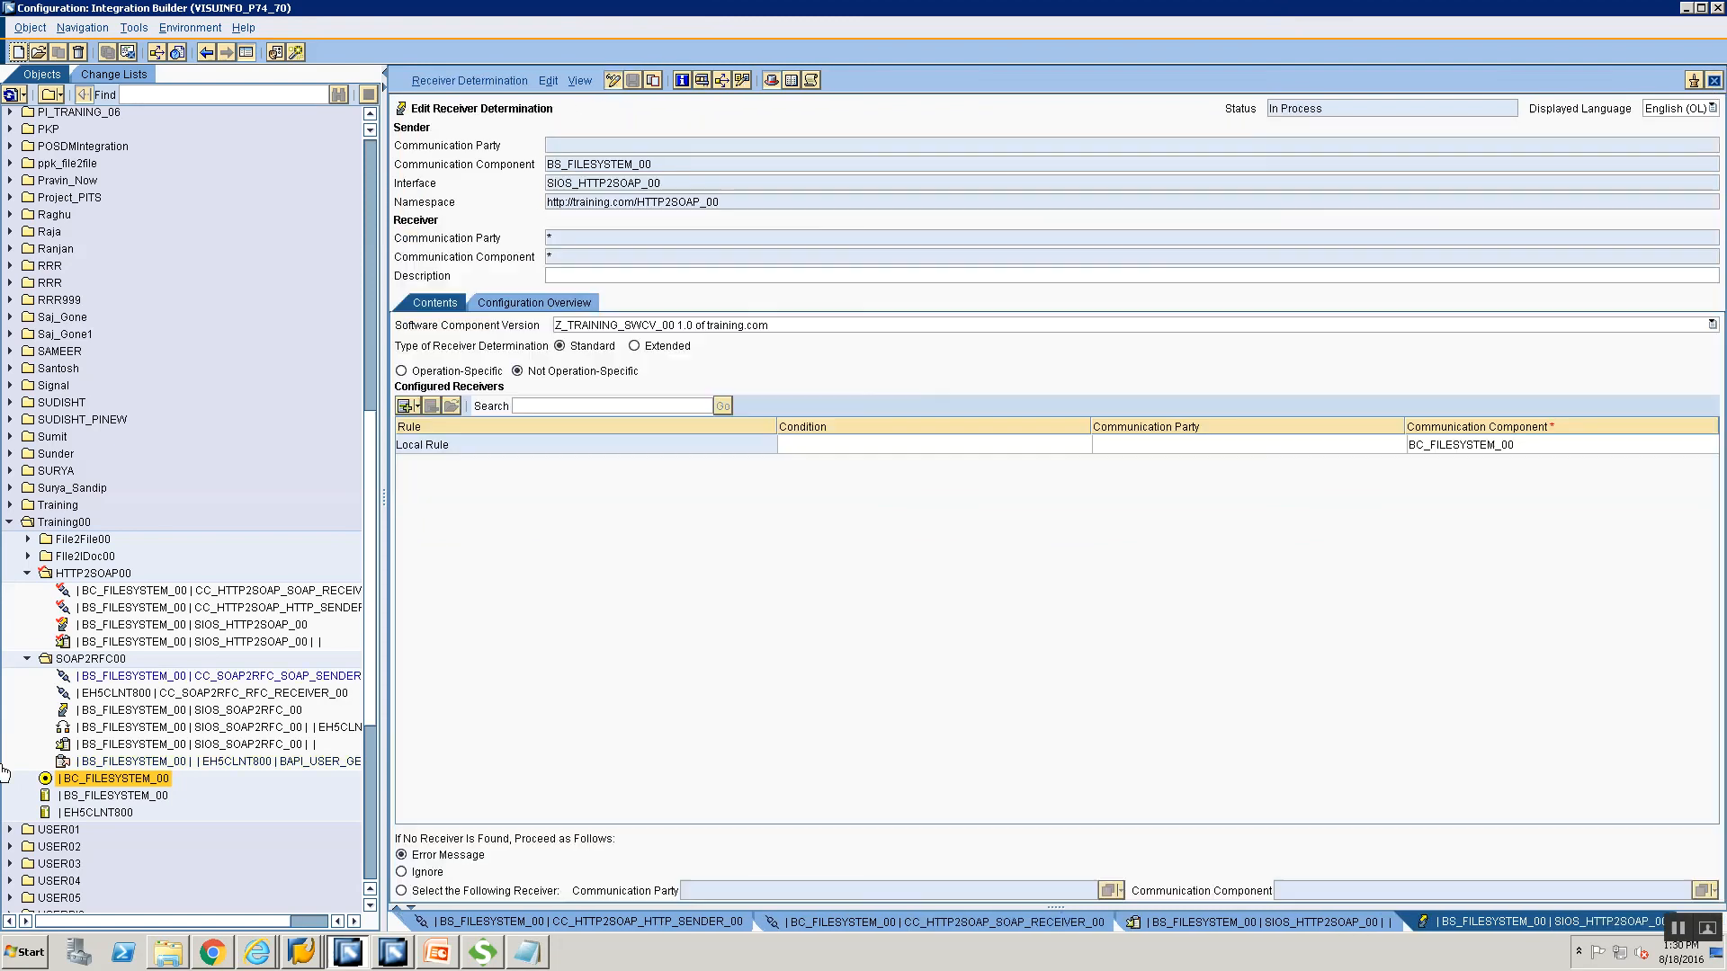
Review BS_FILESYSTEM_00's inbound and outbound interfaces, then reopen BC_FILESYSTEM_00 in edit mode.
double_click(113, 795)
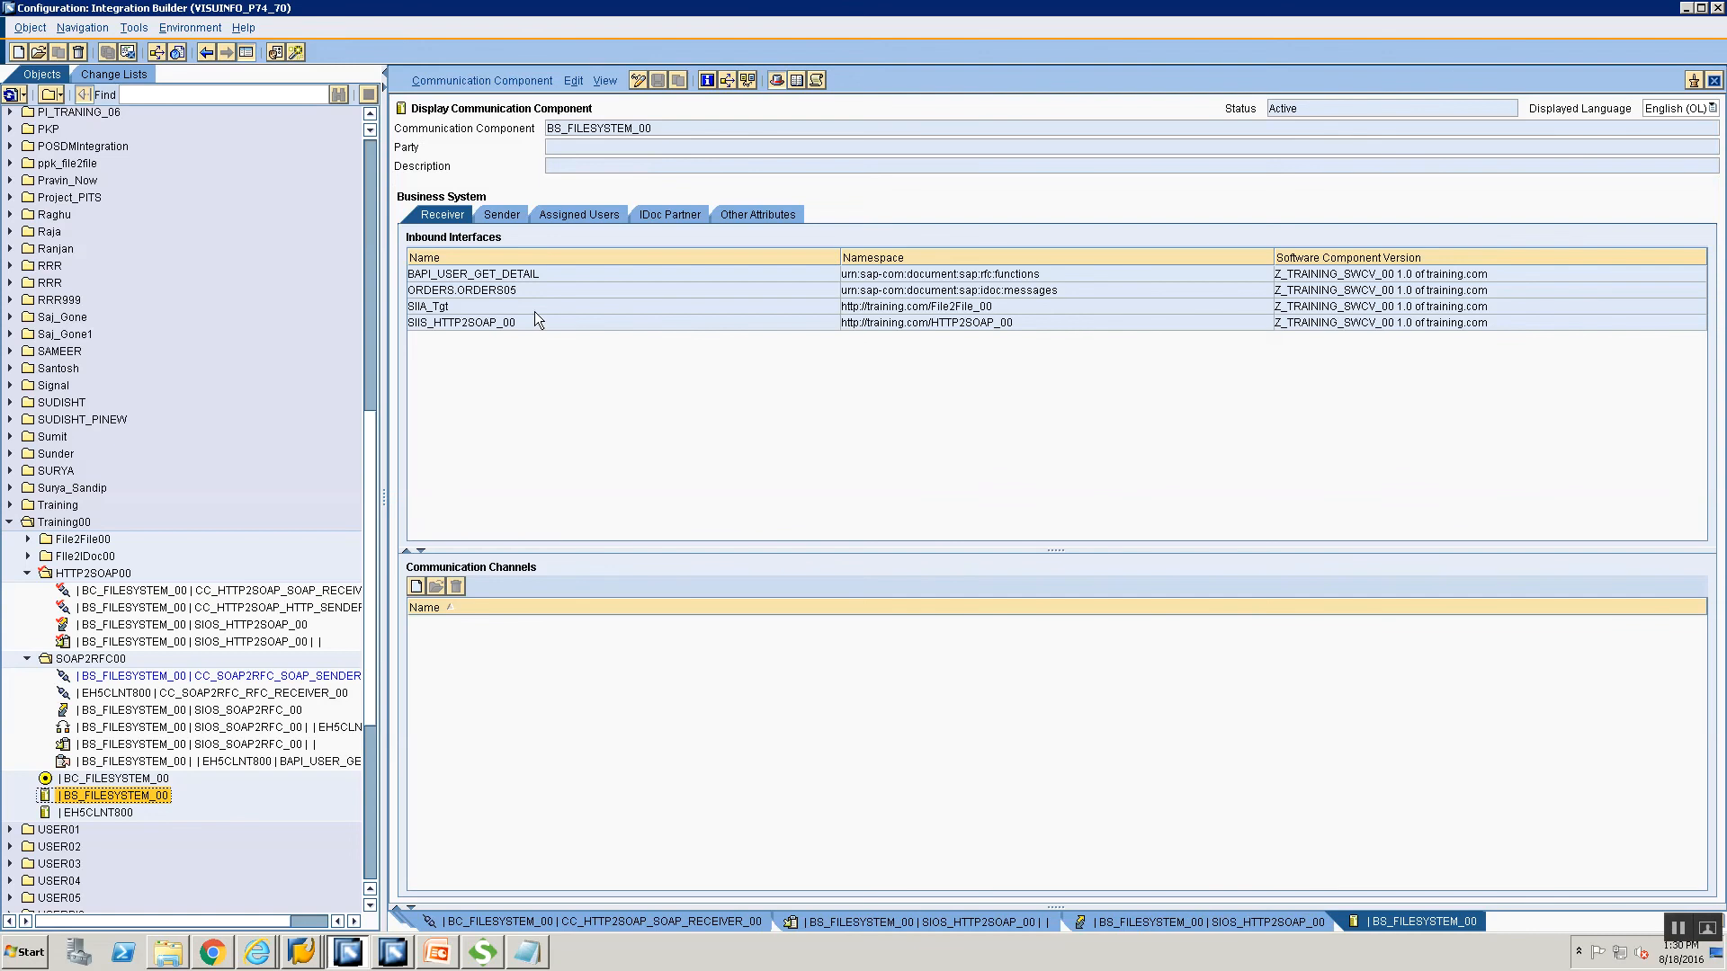
click(486, 217)
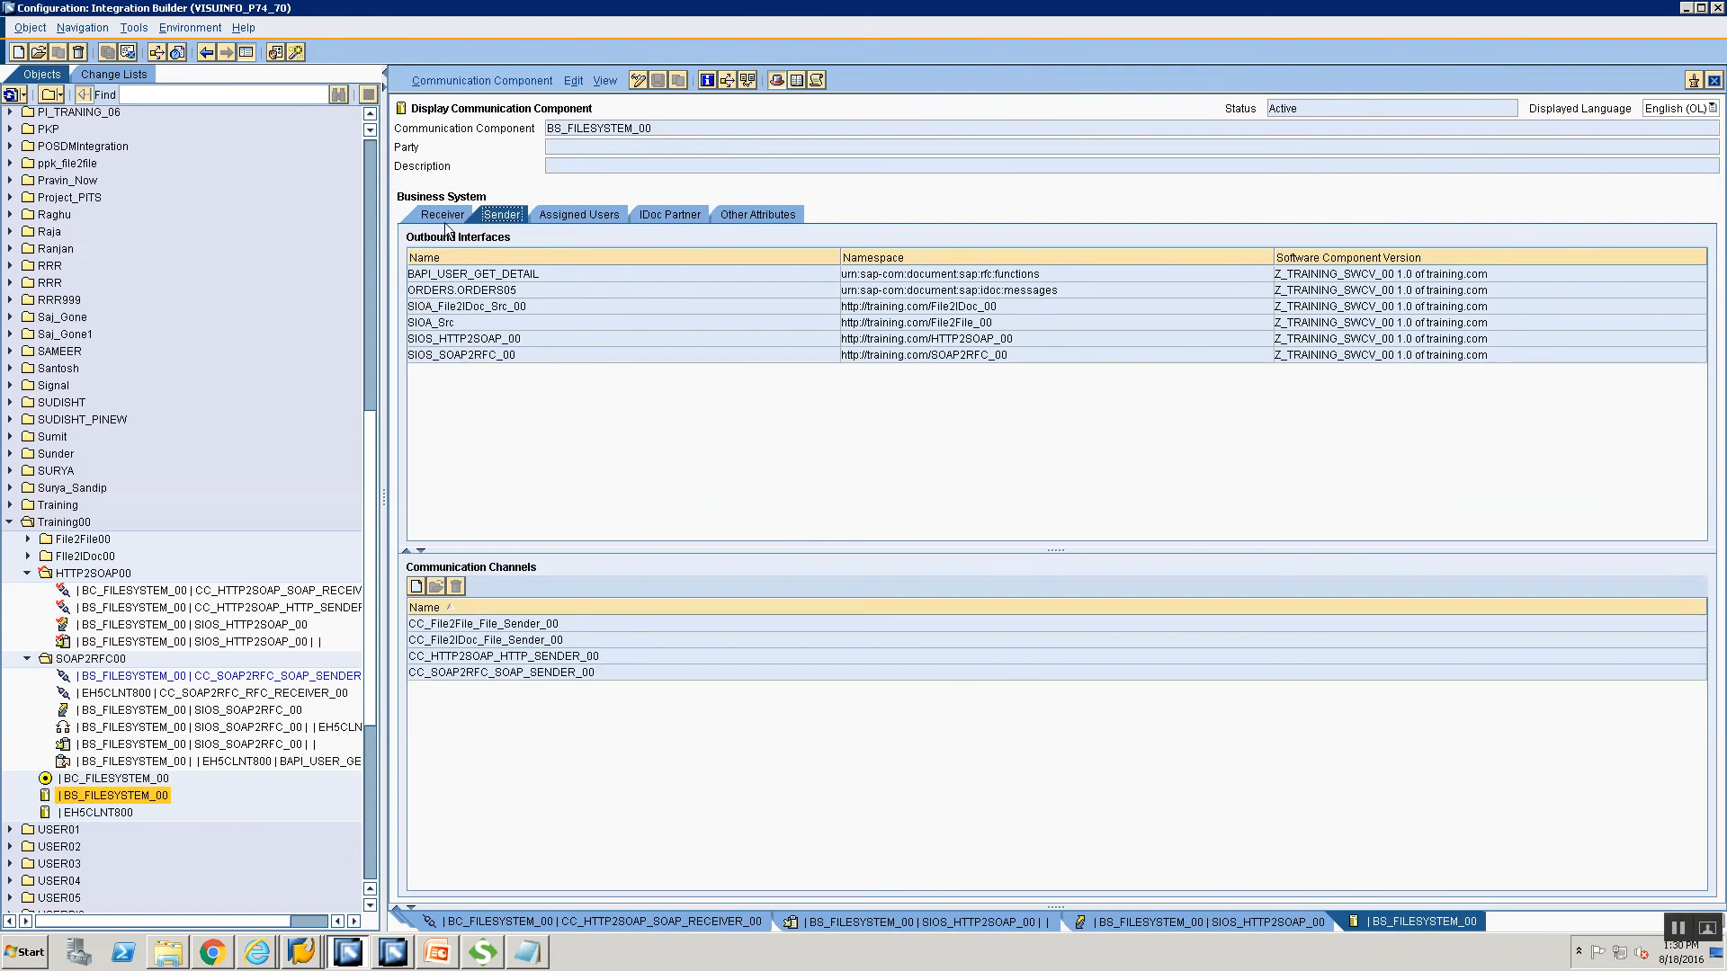
click(442, 216)
click(502, 215)
click(435, 216)
click(502, 216)
double_click(90, 778)
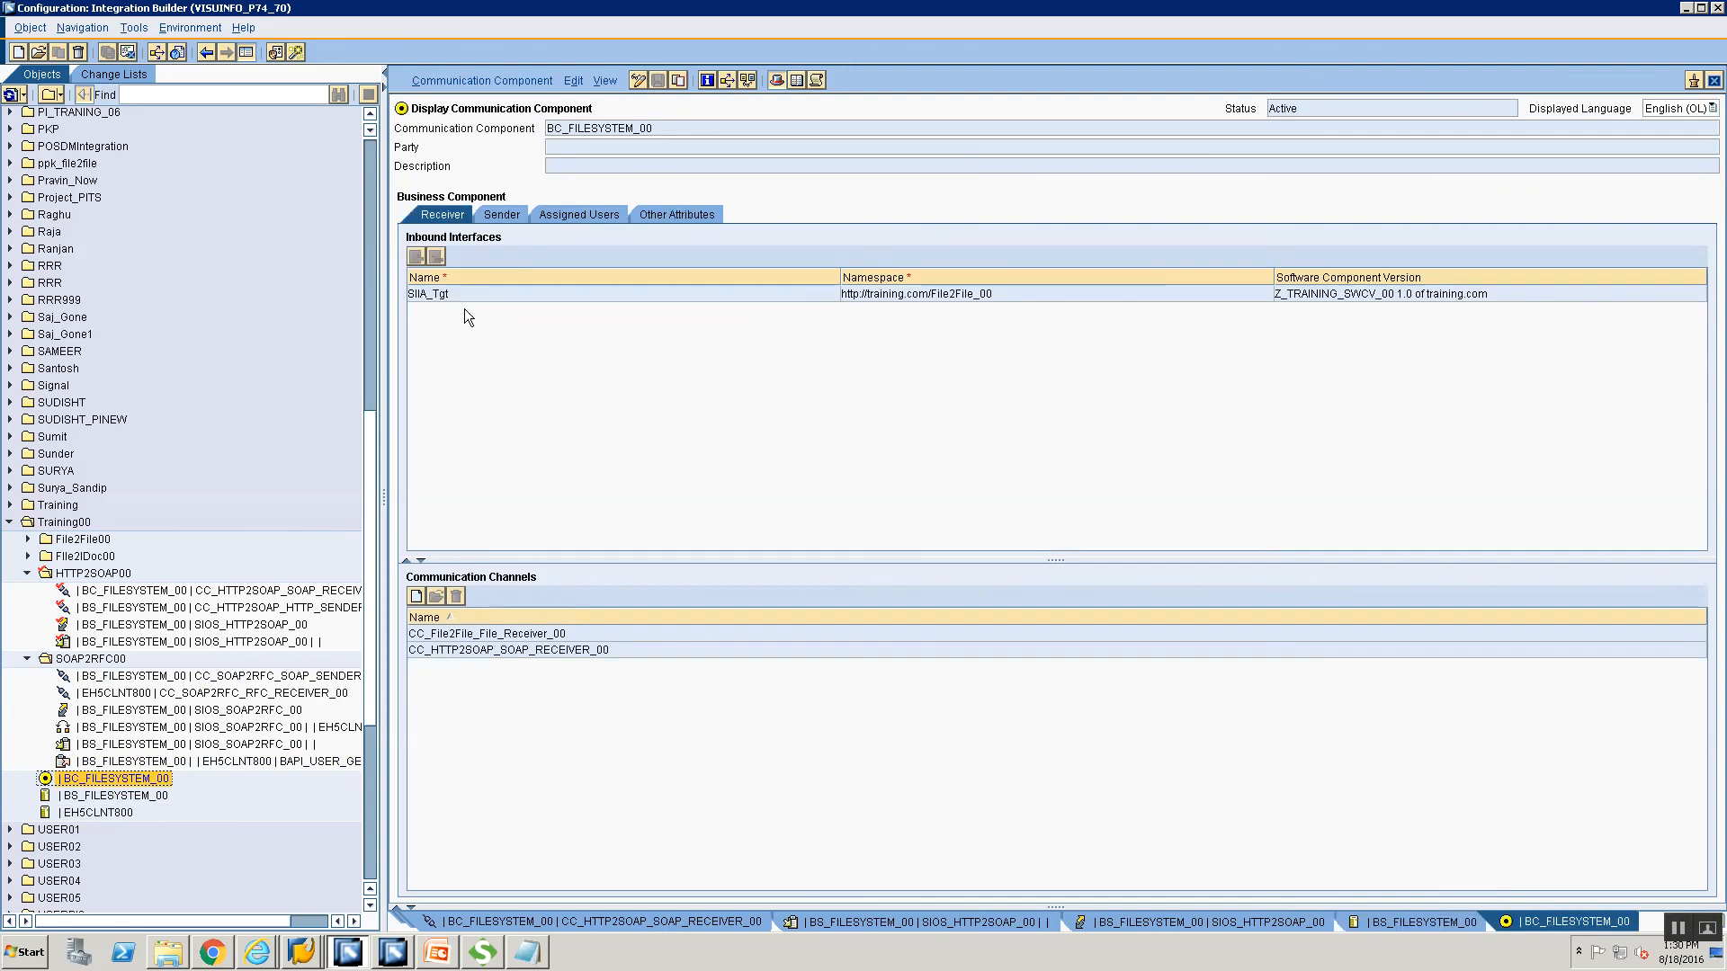
click(638, 81)
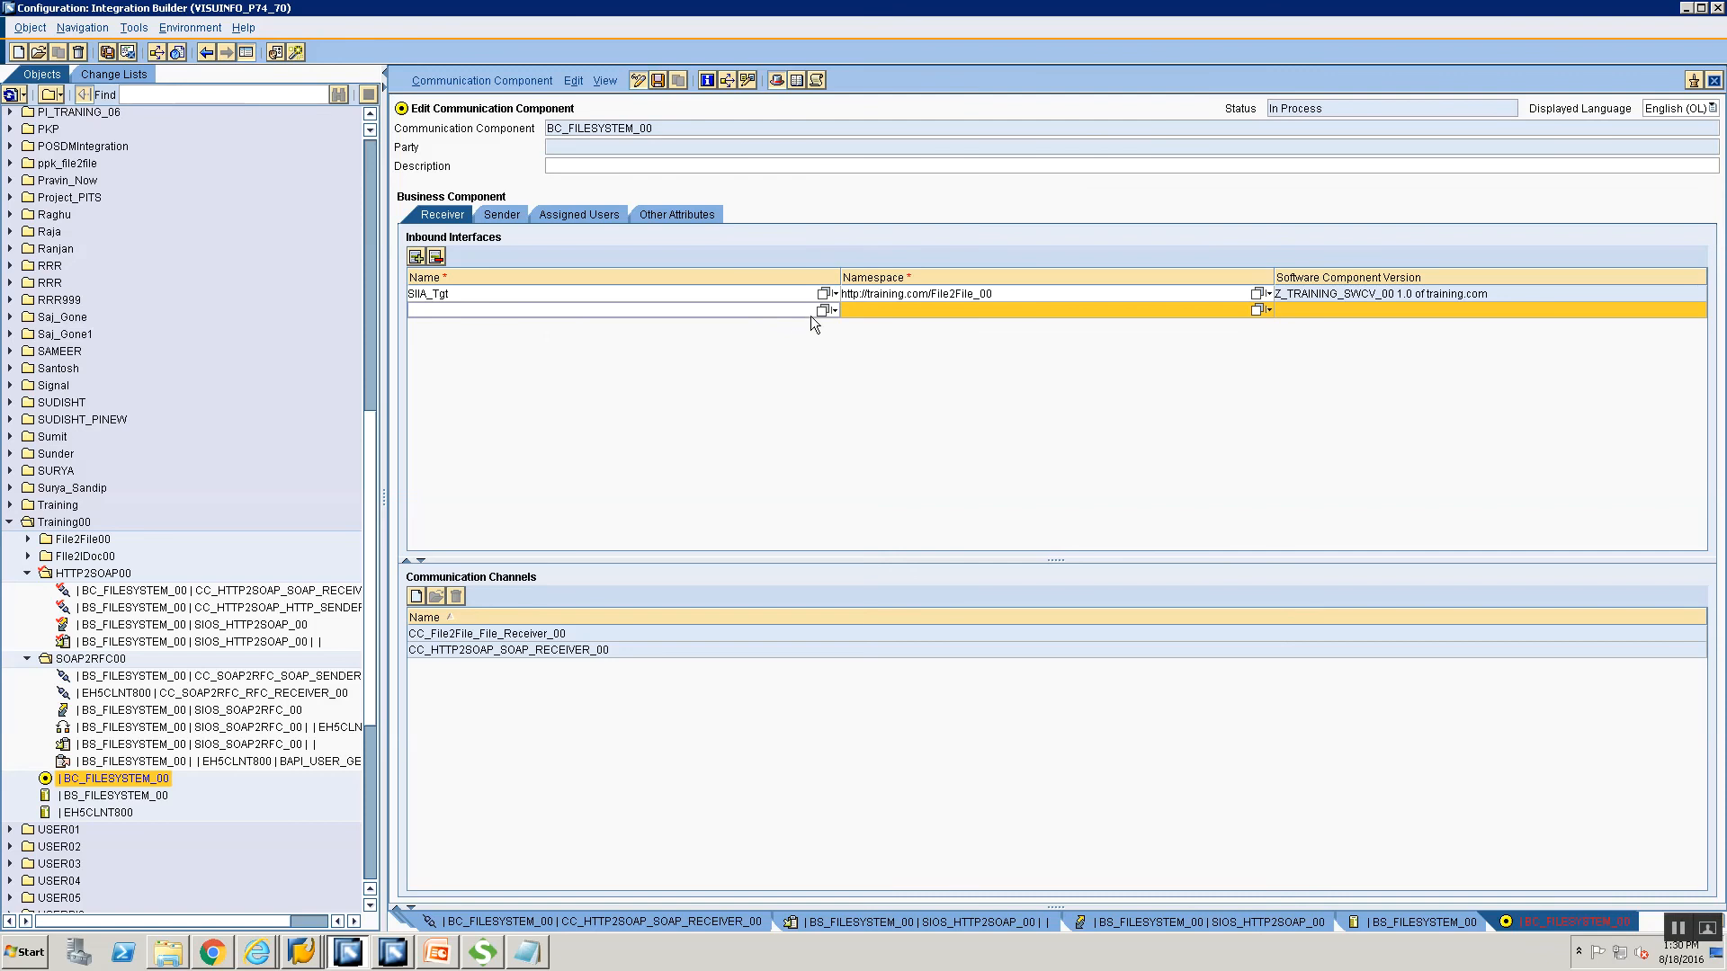
Enter SIIS_HTTP2SOAP, choose SIIS_HTTP2SOAP_00 from value help as an inbound interface, and close the editor.
click(619, 310)
text(SIIS_HTTP2SOAP_)
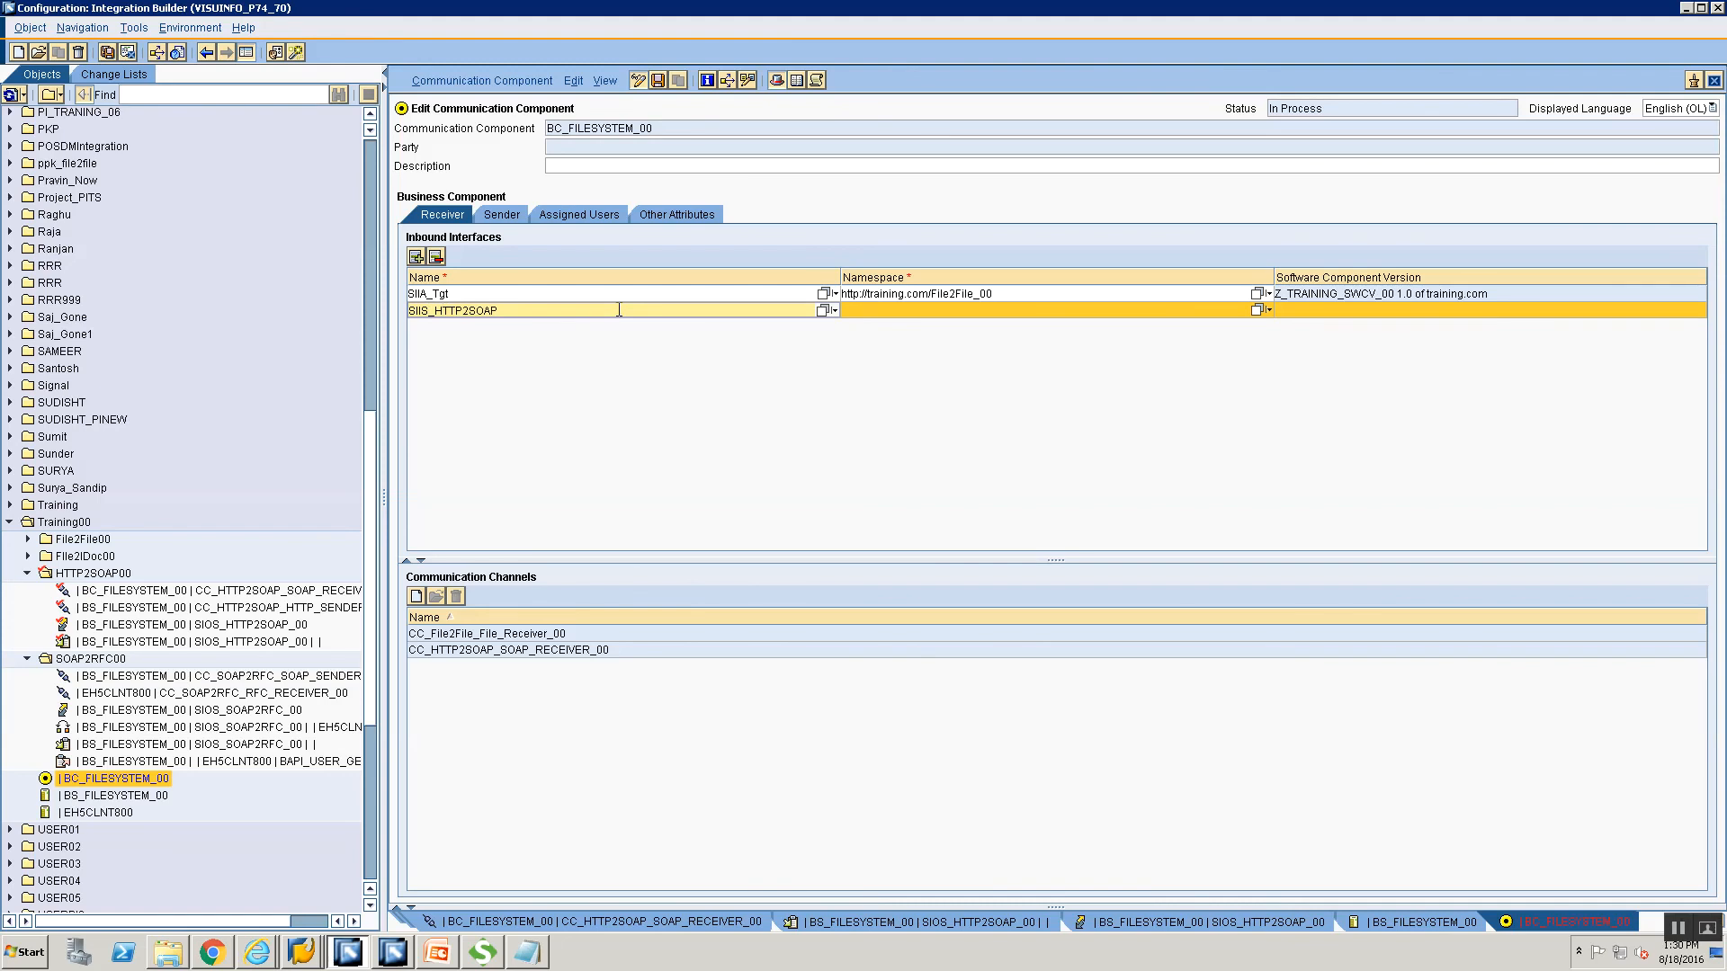
click(821, 311)
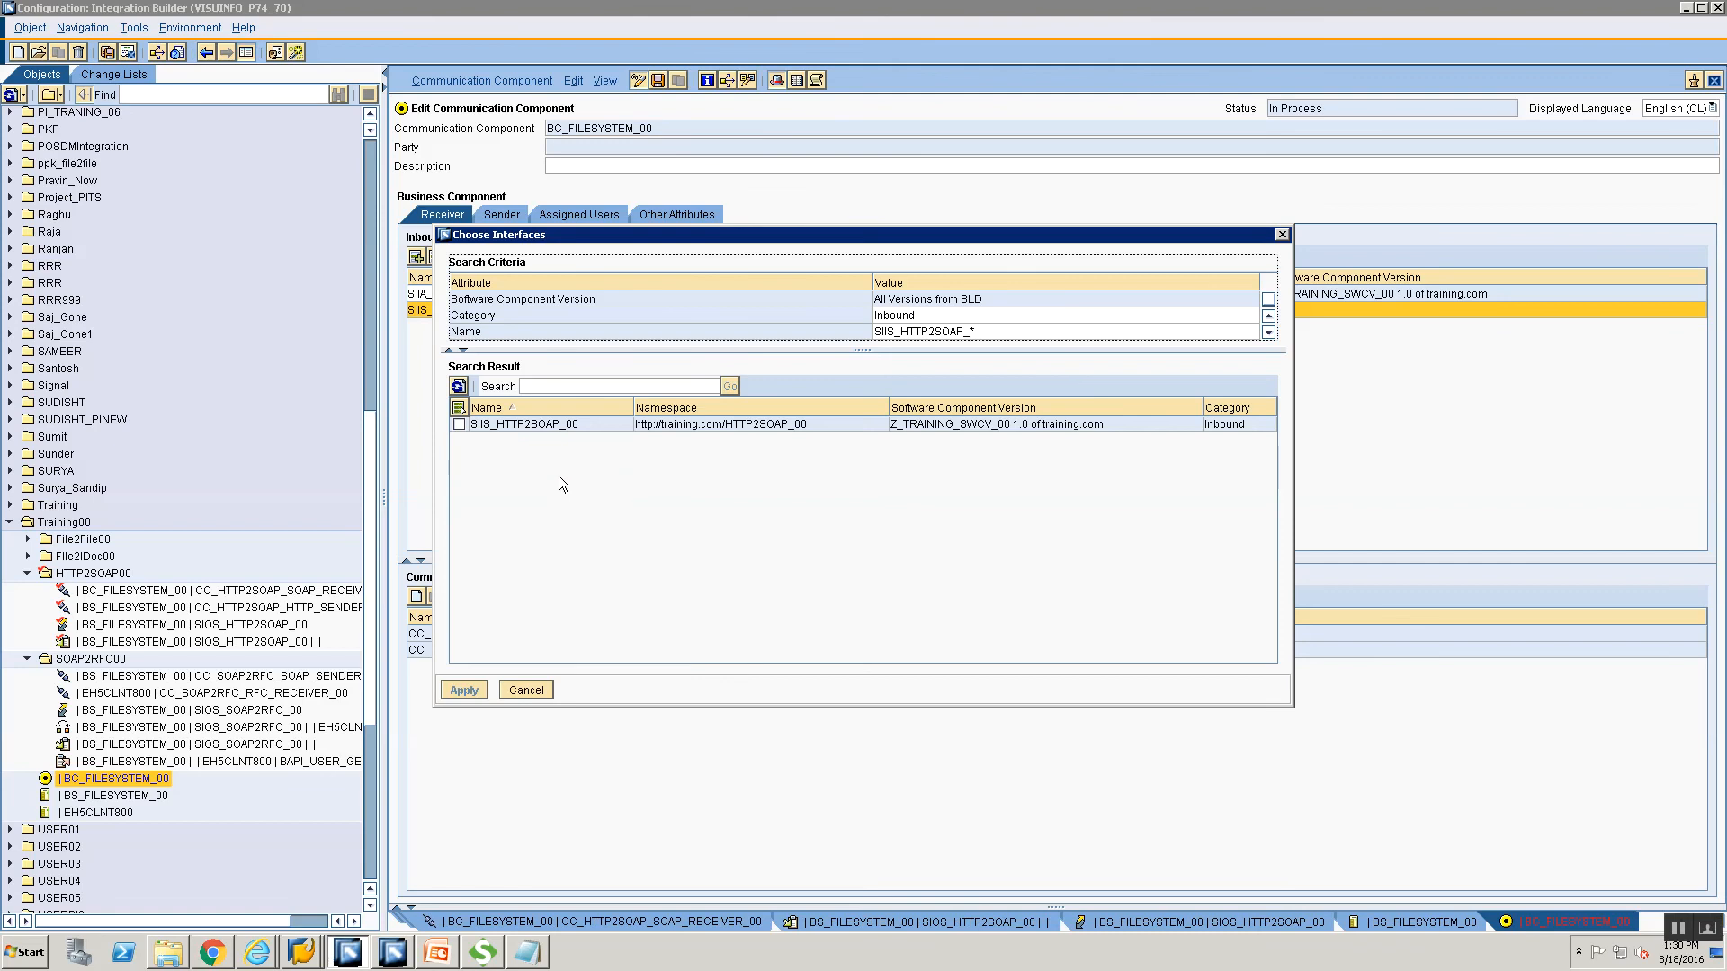
click(459, 425)
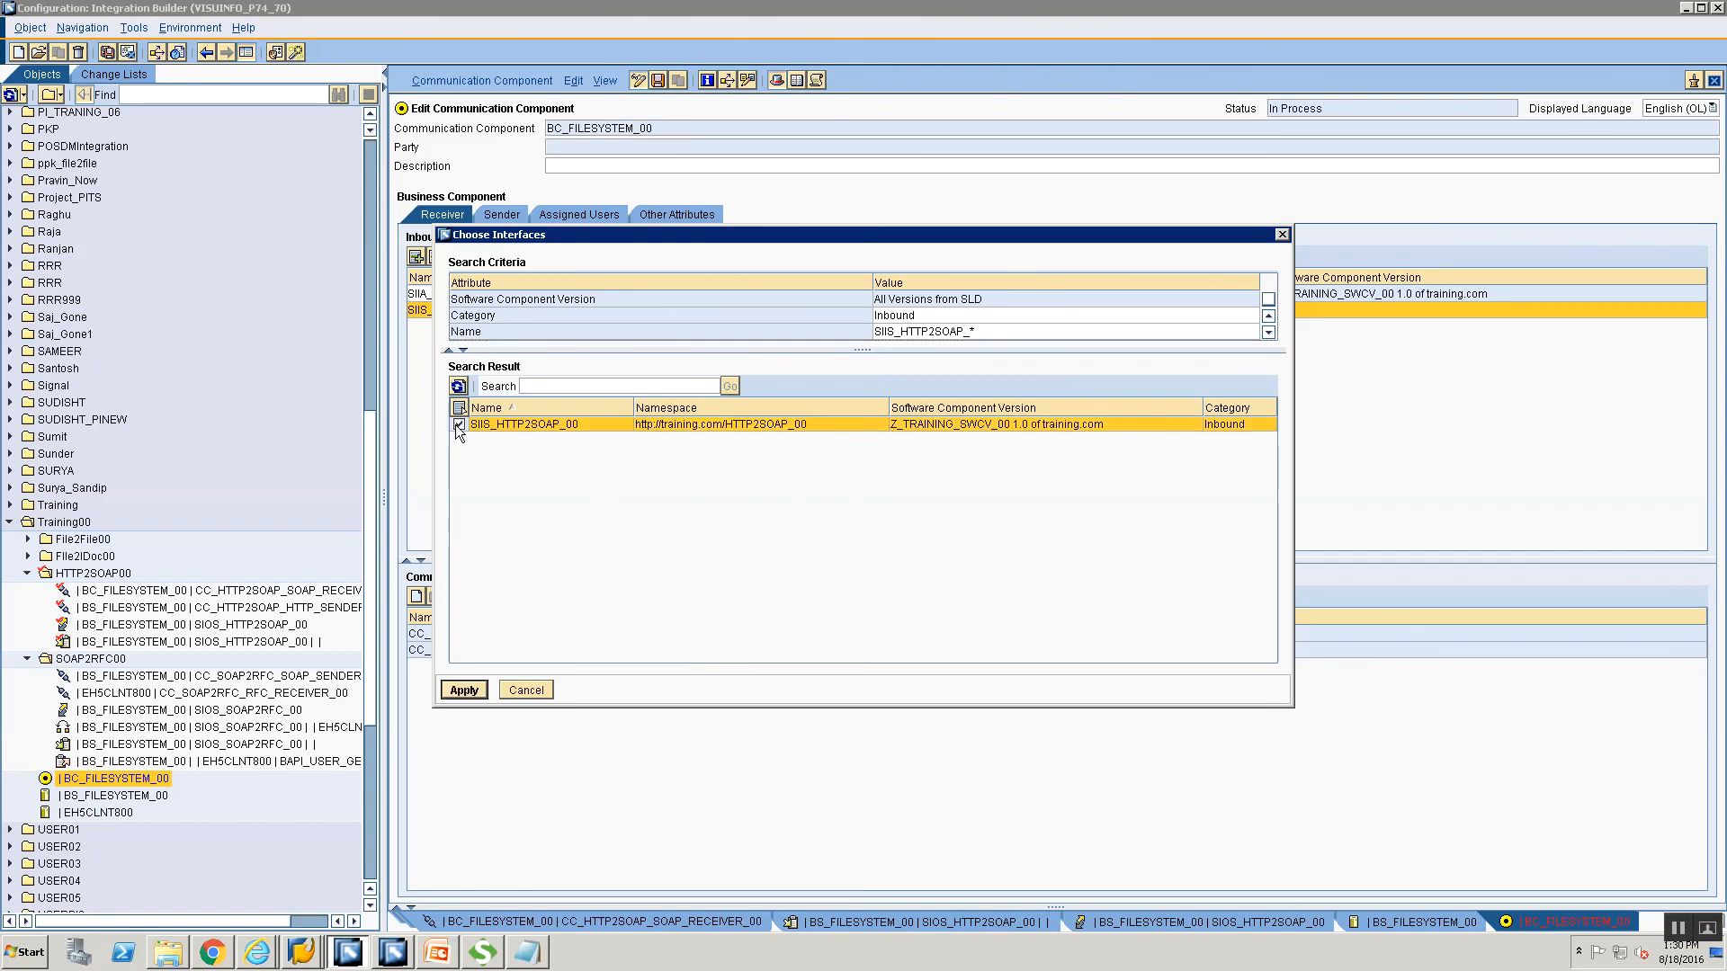
click(463, 691)
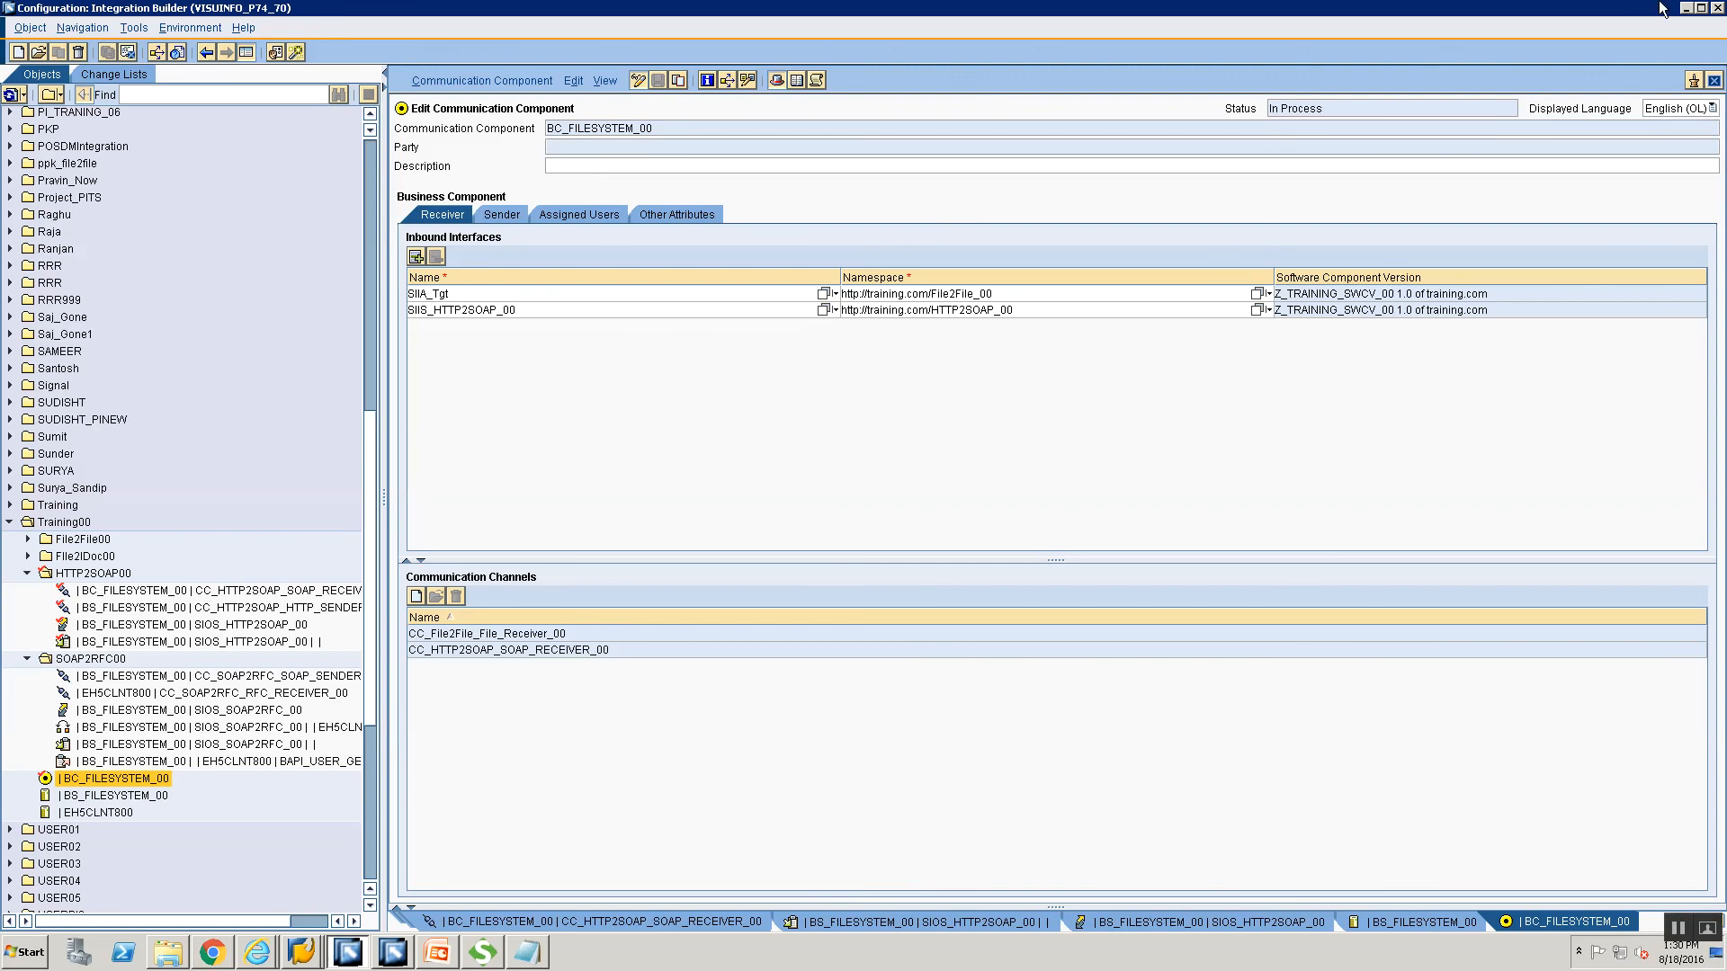
click(1714, 80)
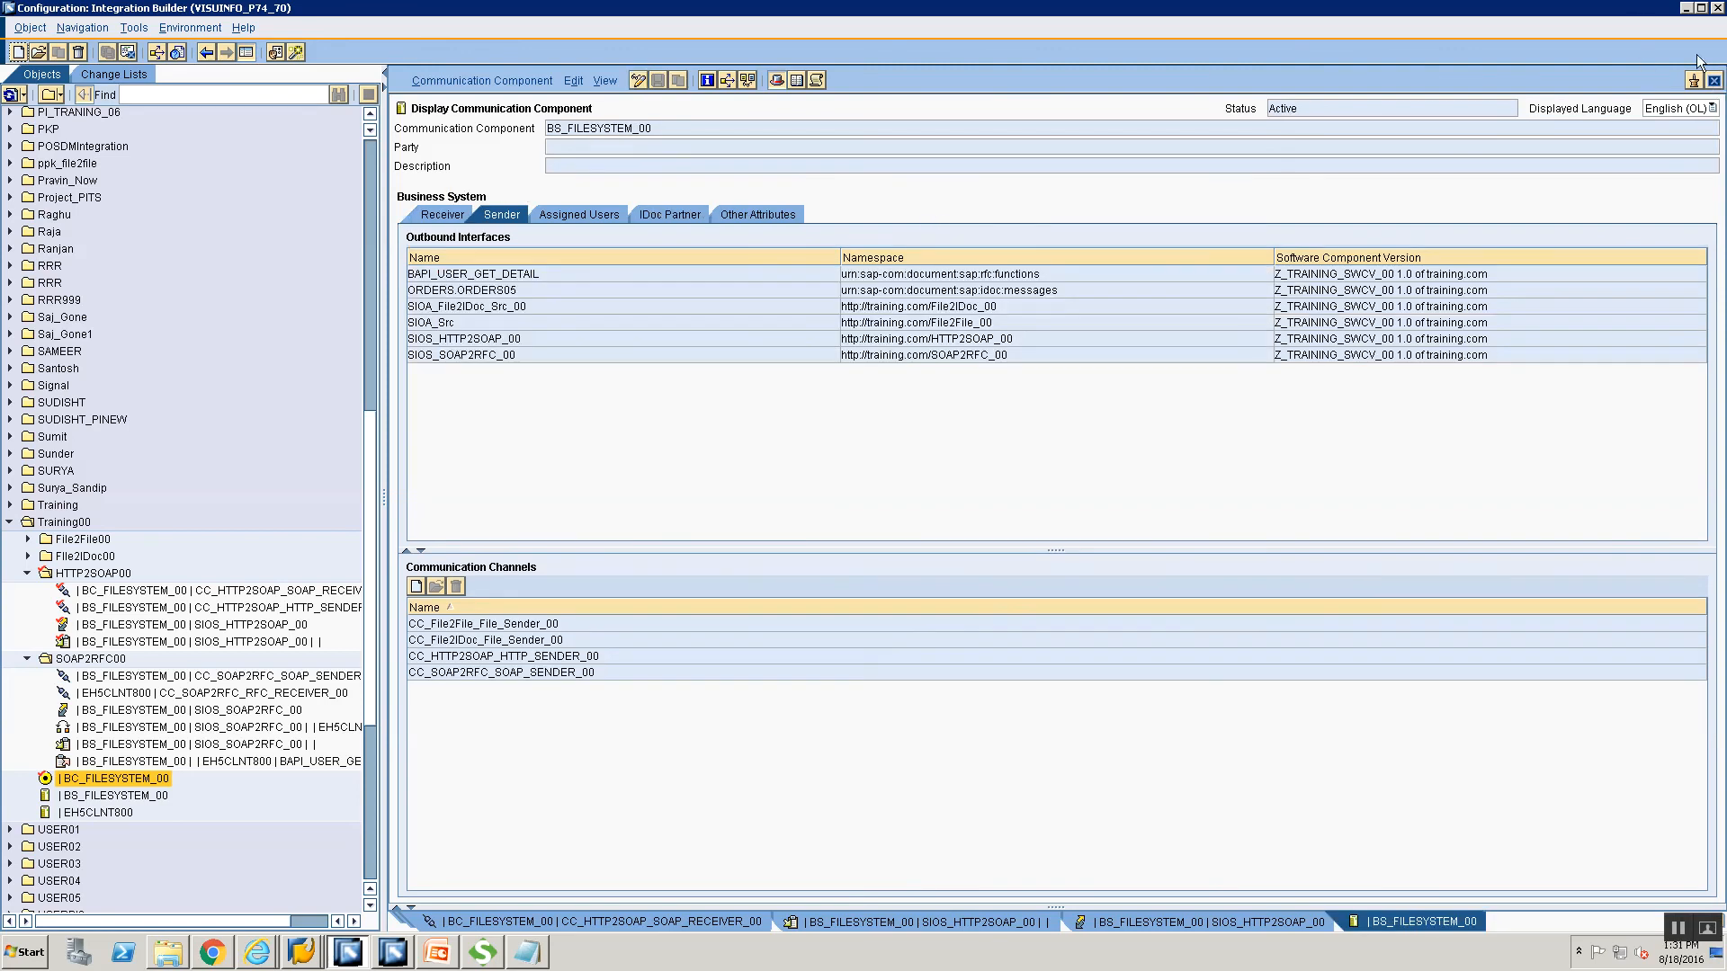
Create a New Specific interface determination for the SIOS_HTTP2SOAP_00 connection under BC_FILESYSTEM_00.
click(1714, 80)
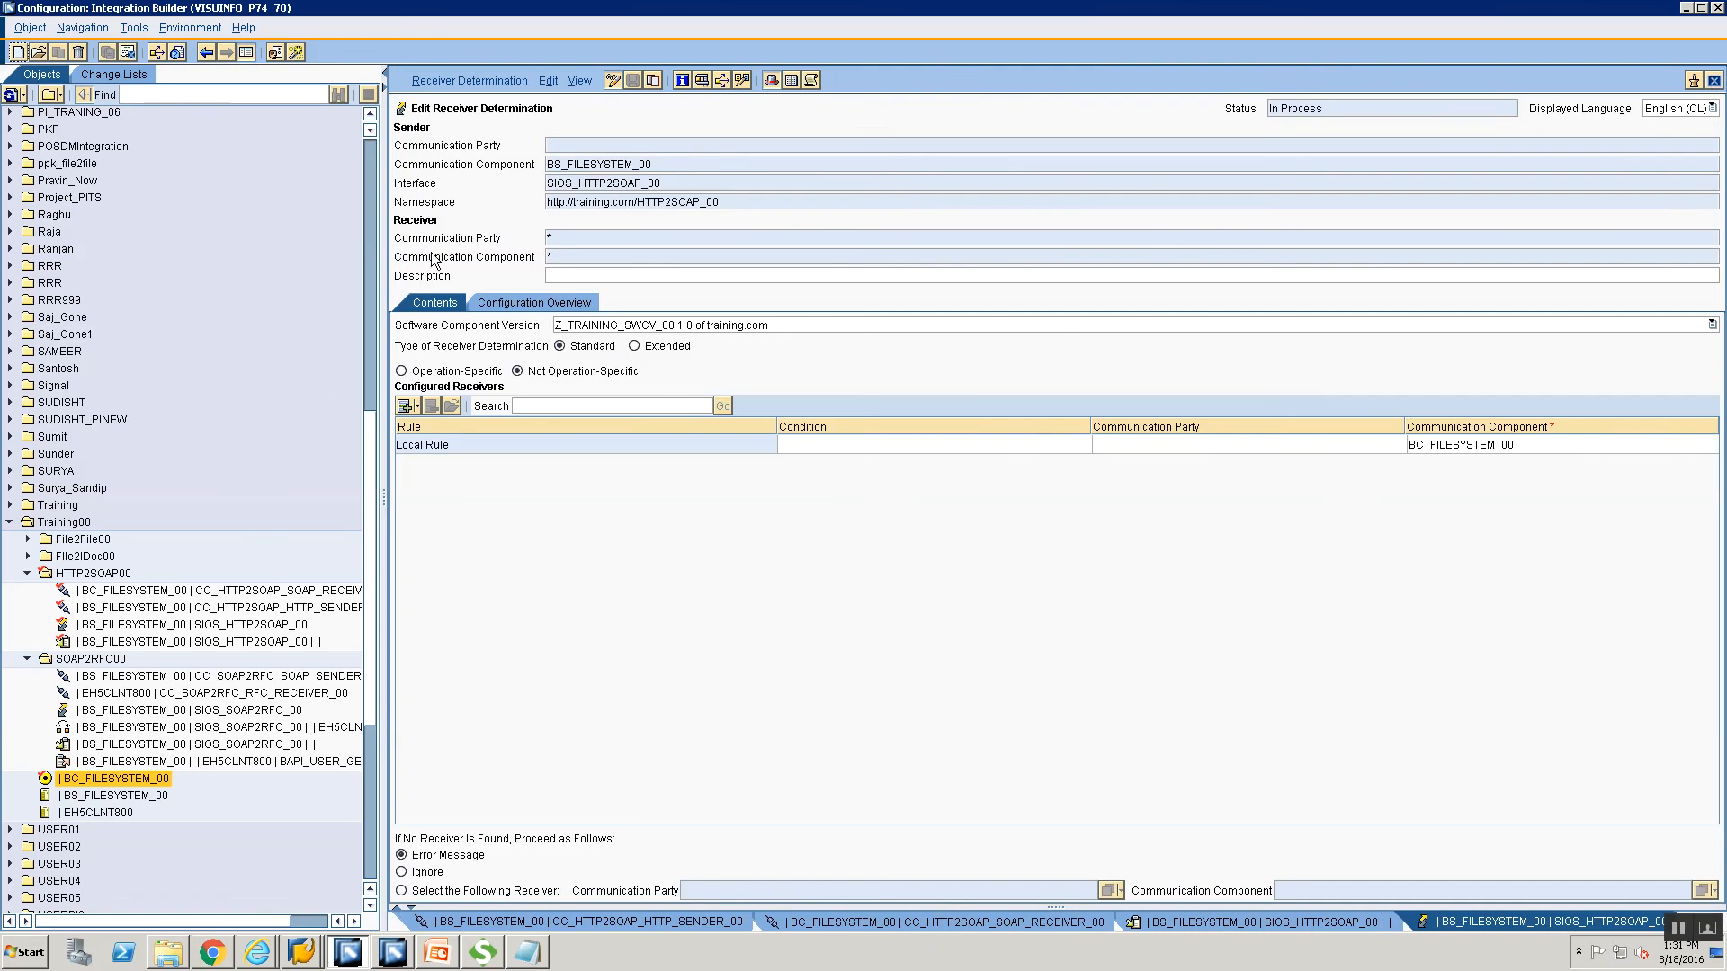
click(572, 297)
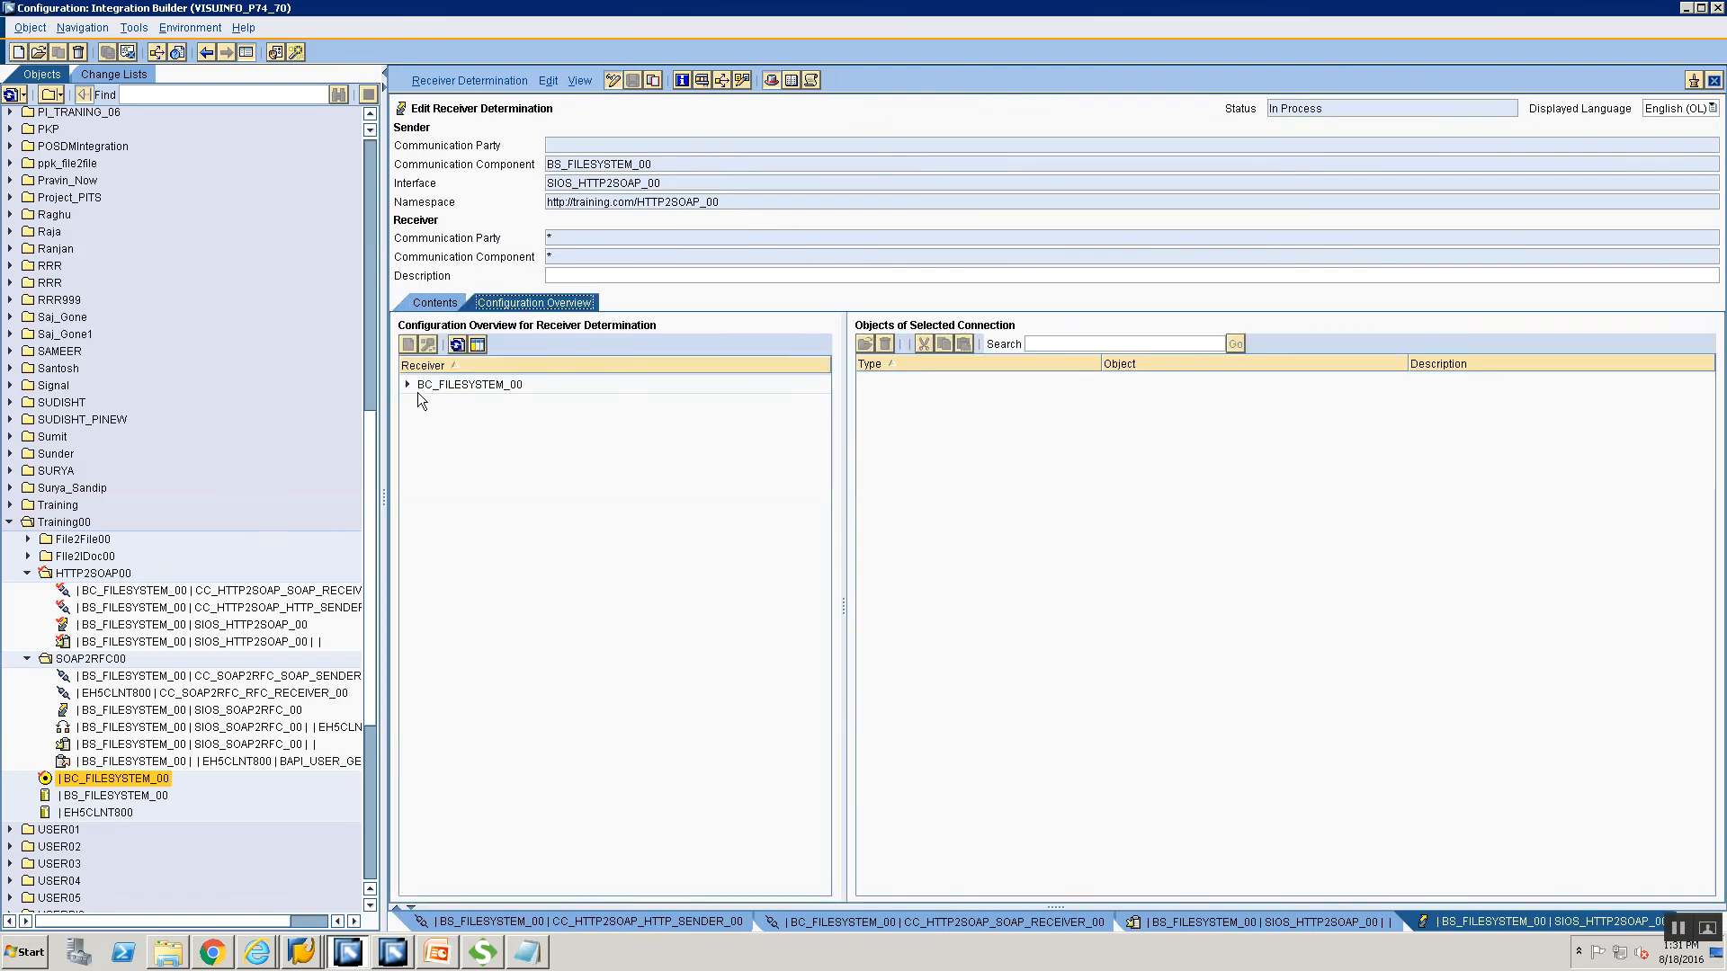
click(408, 385)
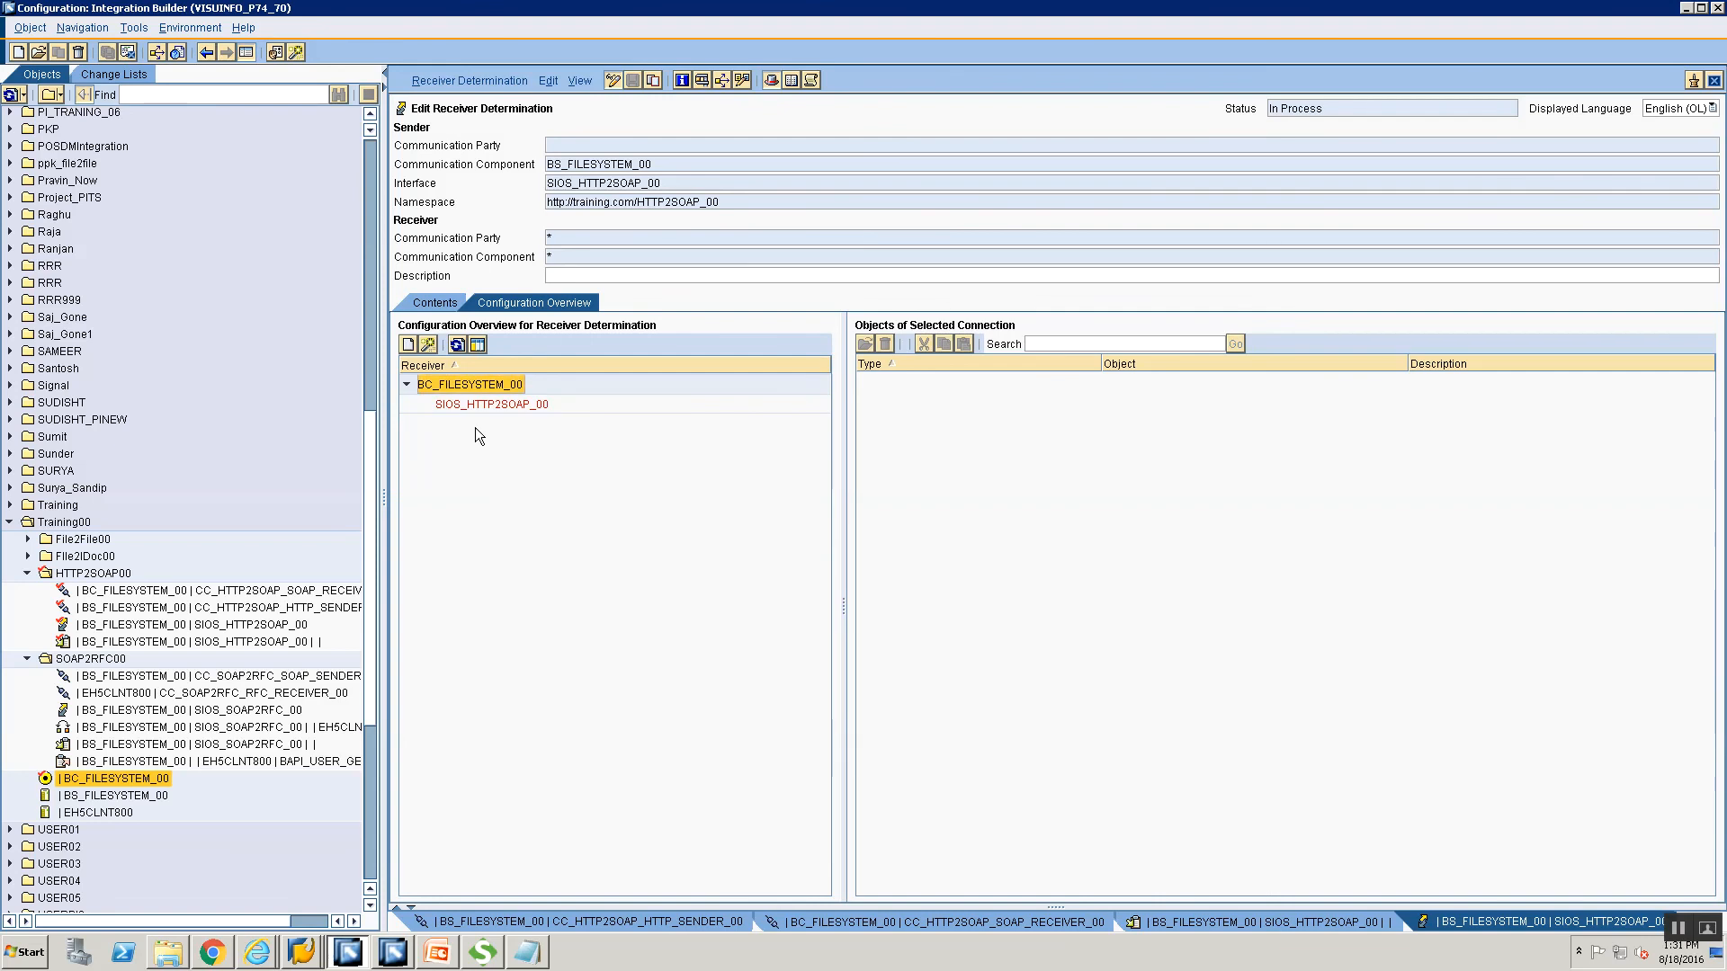
click(472, 405)
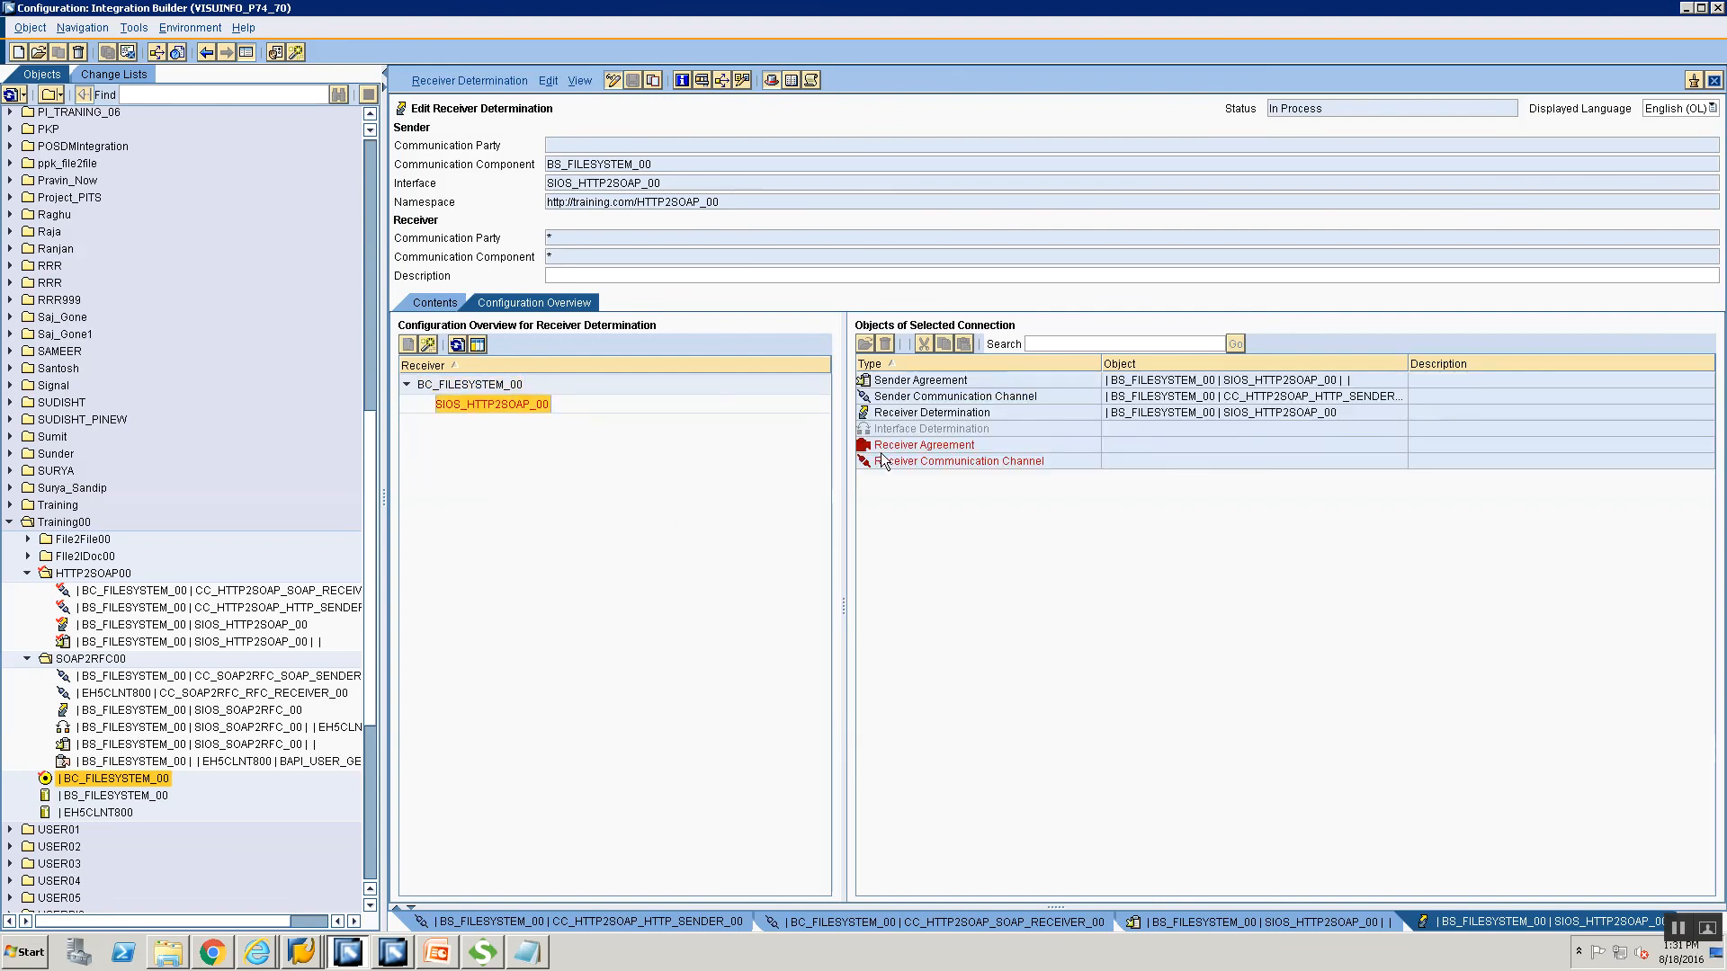
click(908, 428)
right_click(908, 428)
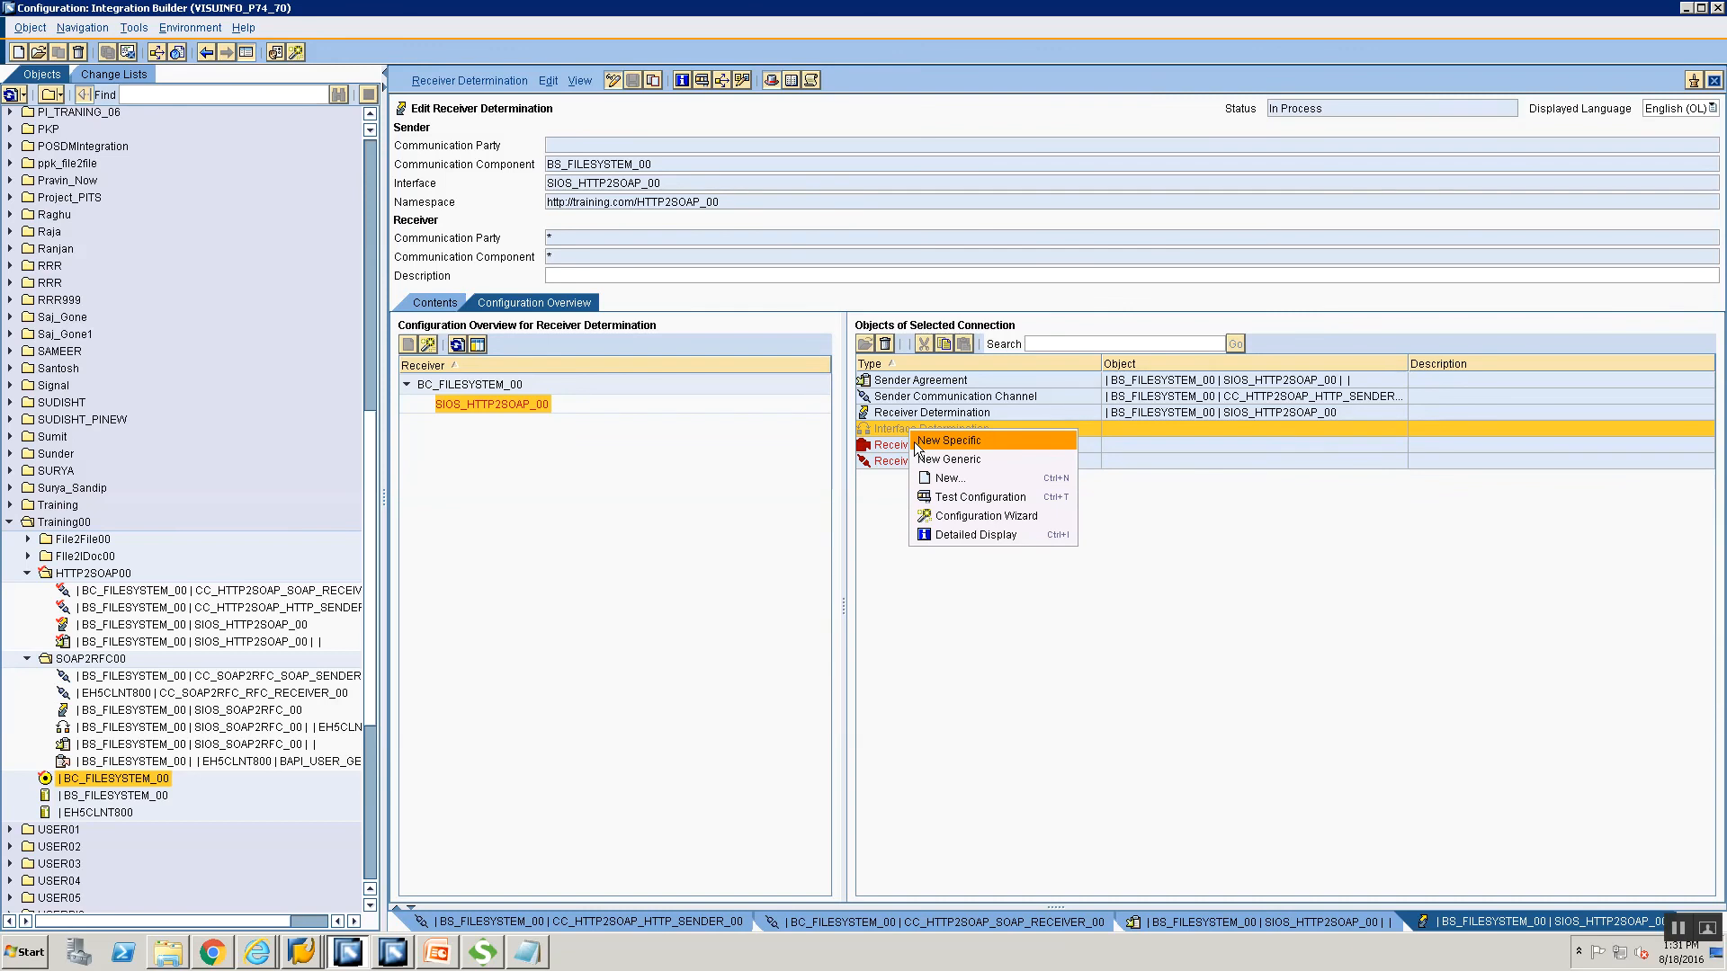
click(917, 442)
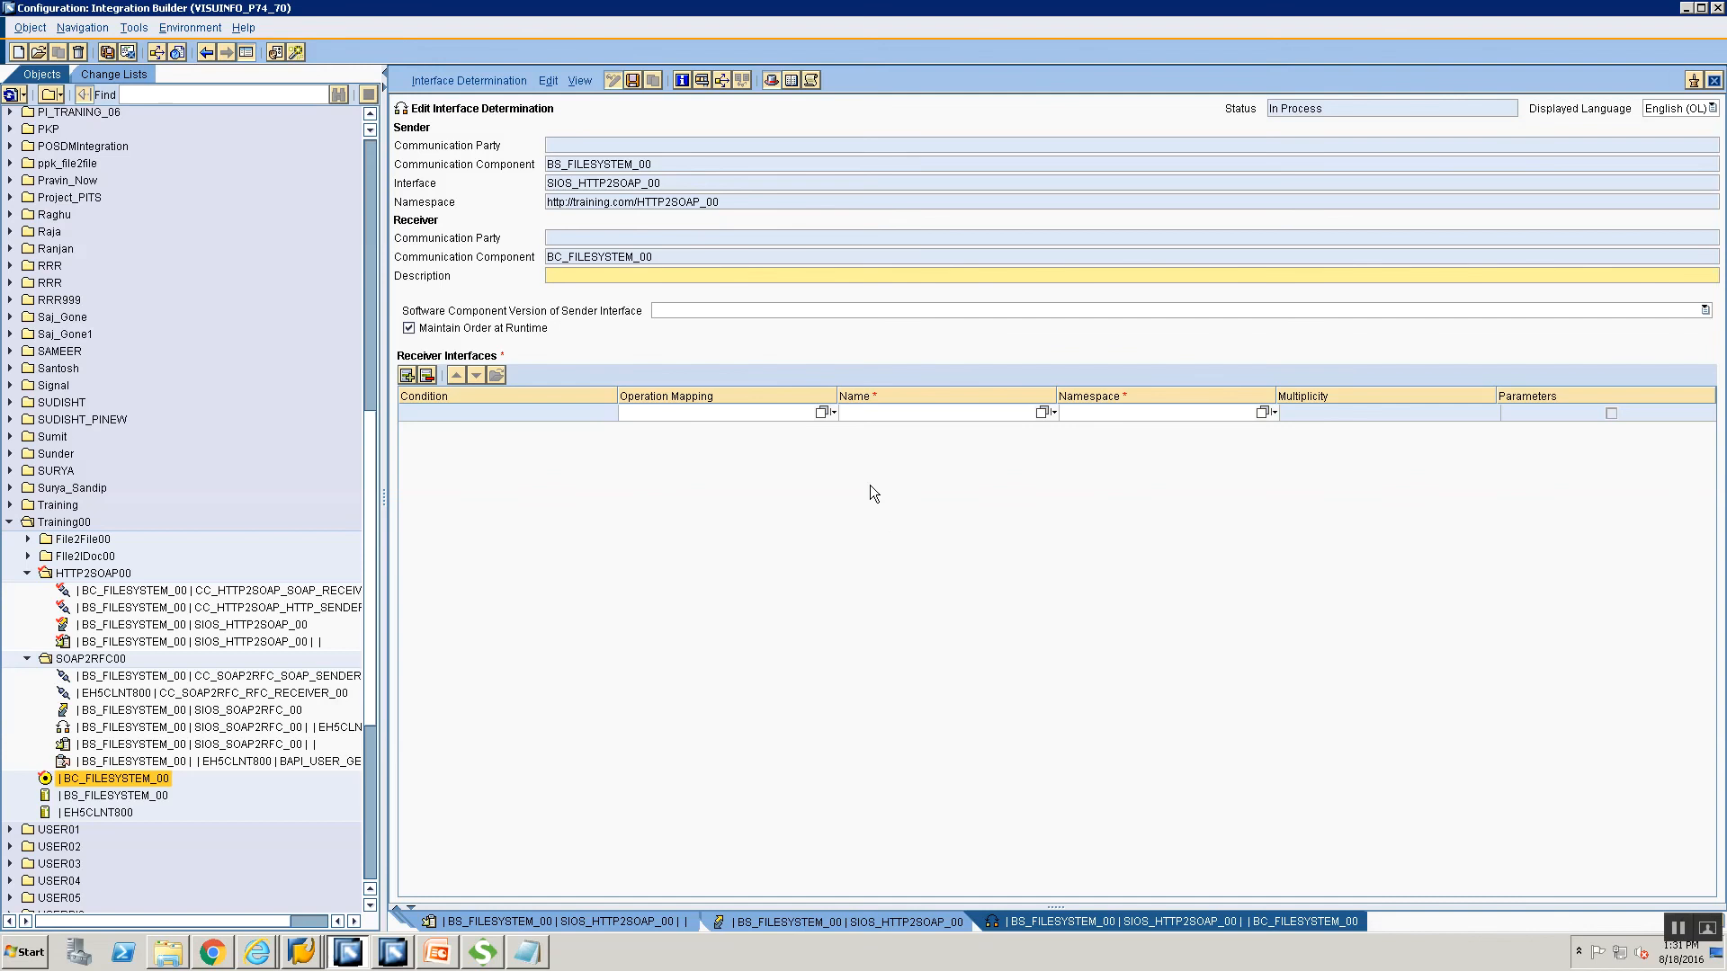
Set operation mapping OM_HTTP2SOAP_00, save the interface determination, and return to the receiver determination.
click(821, 413)
click(552, 424)
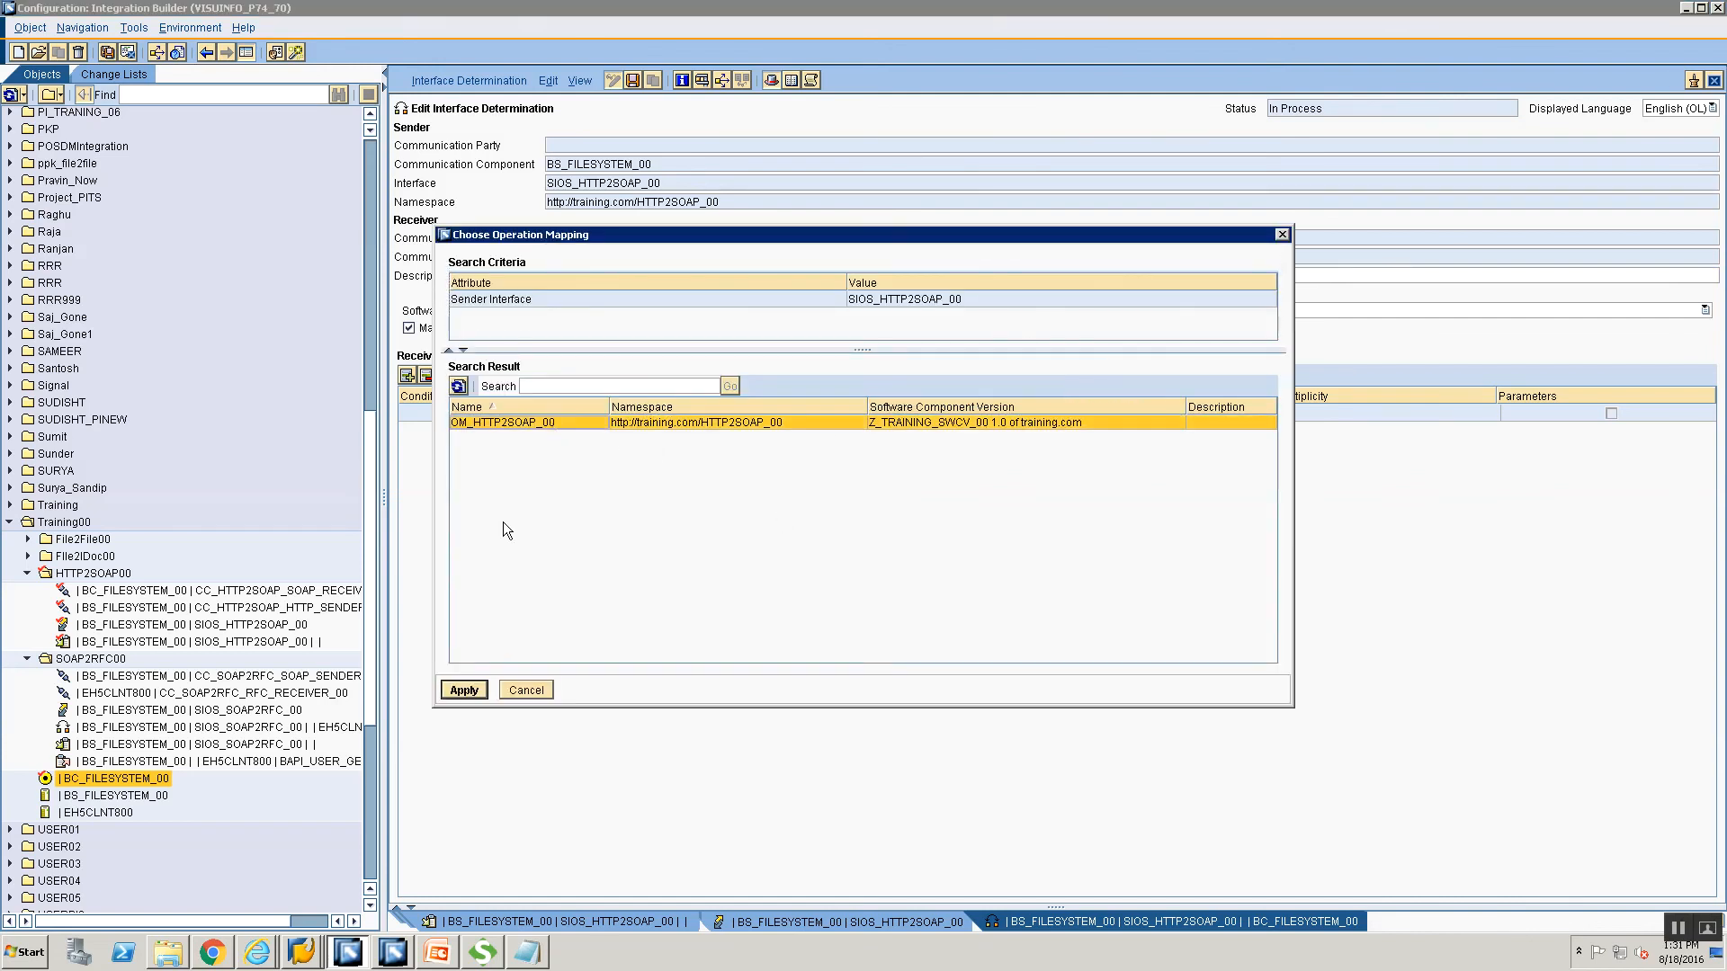
click(464, 690)
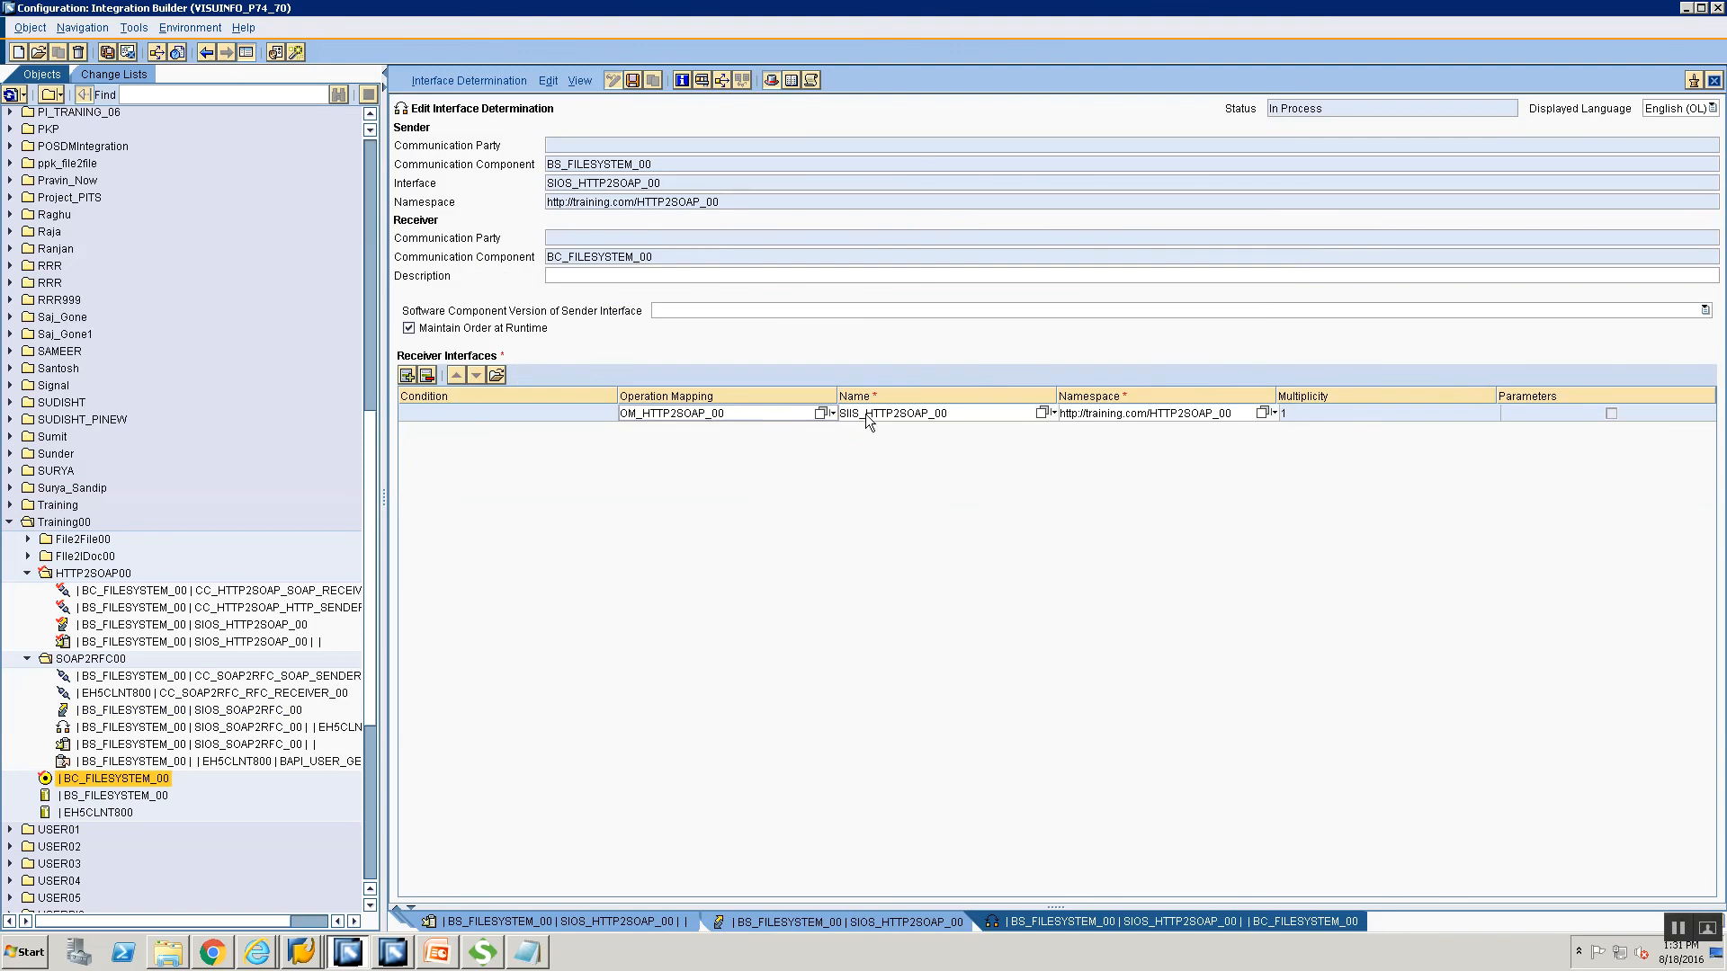
key(ctrl+s)
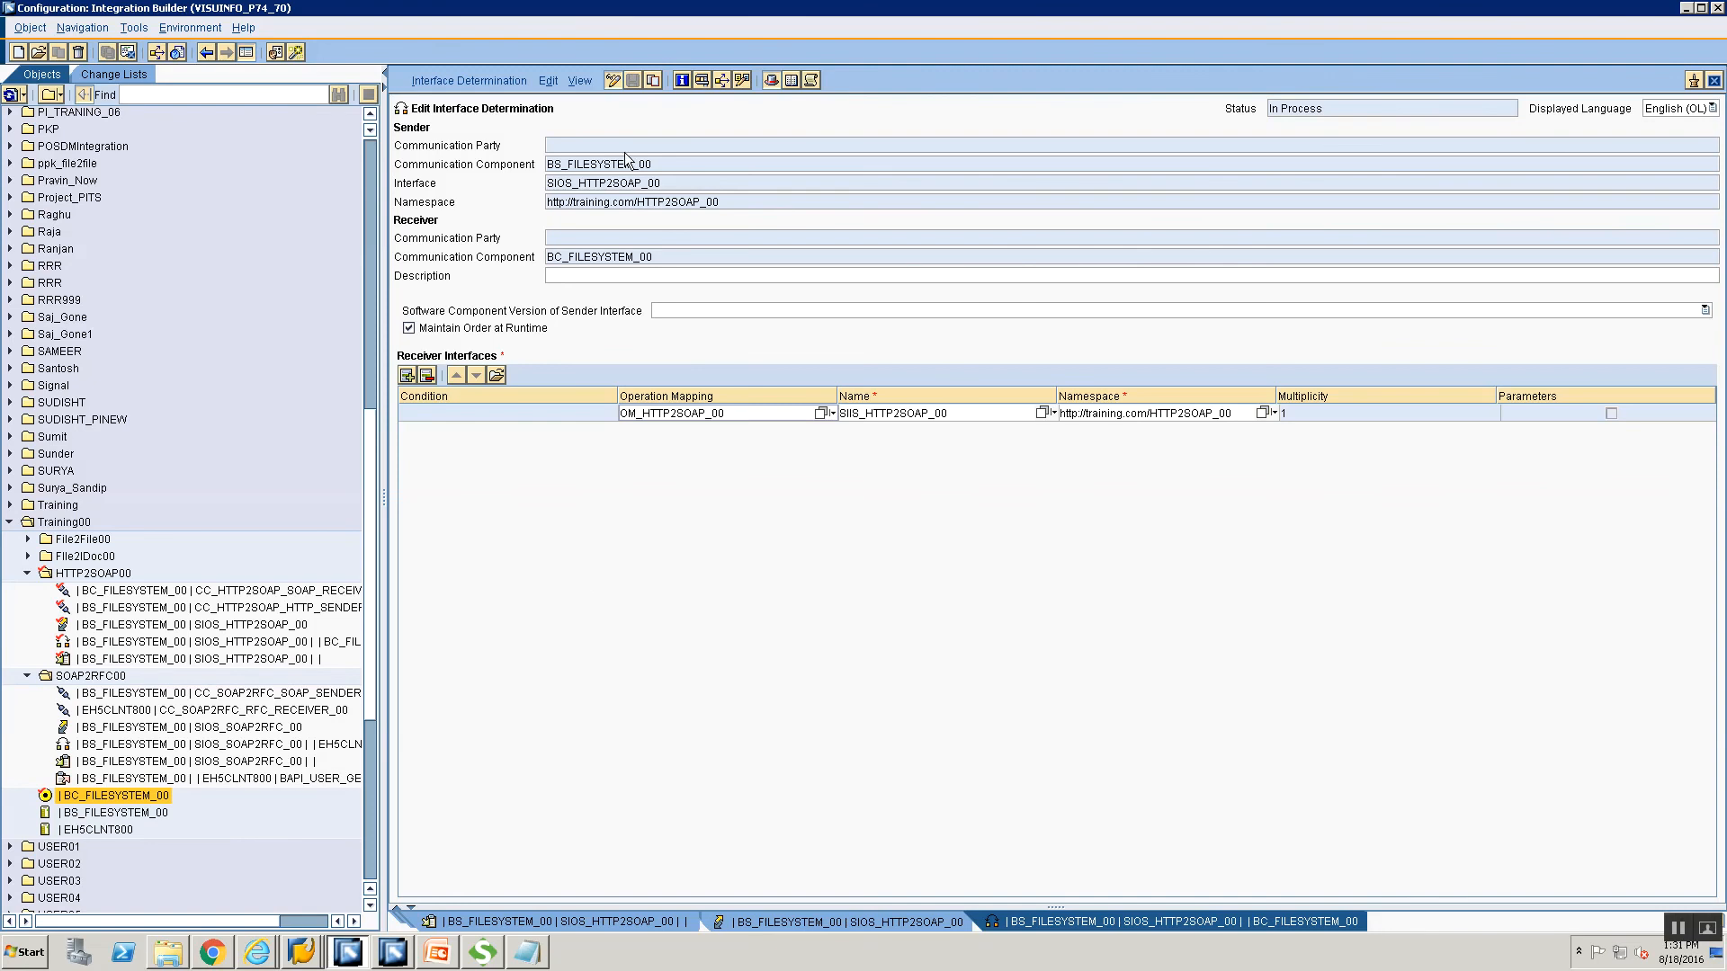
click(872, 919)
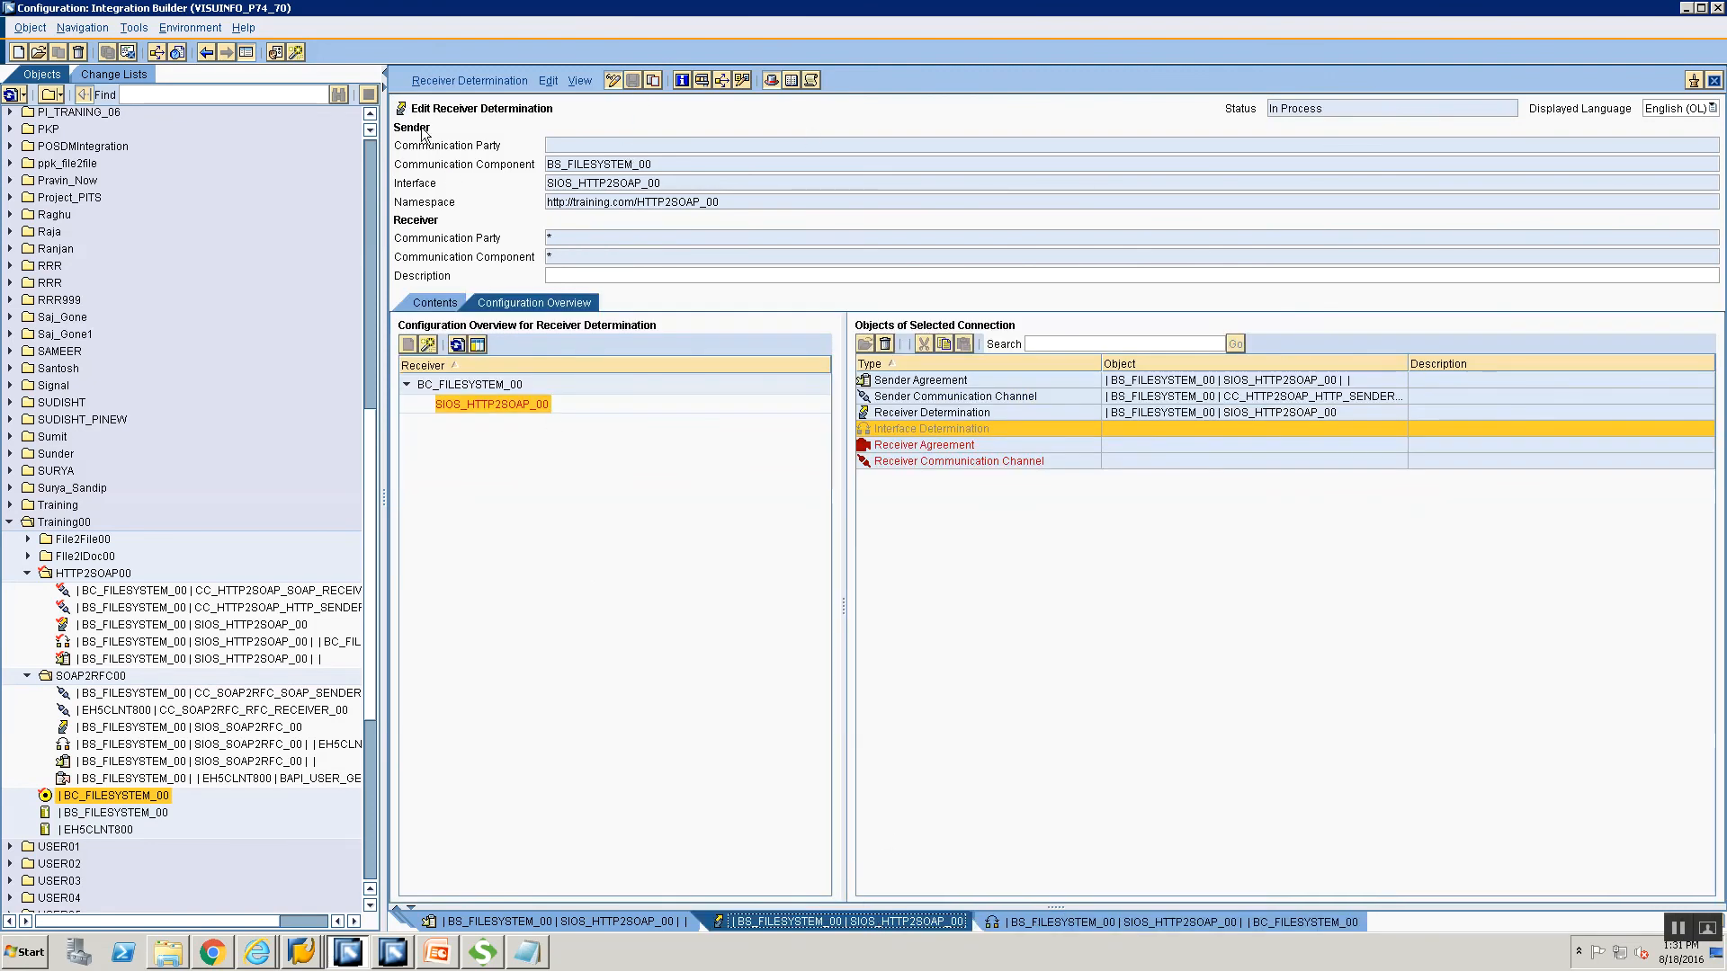
Refresh the overview and bring up options for the missing receiver agreement of SIIS_HTTP2SOAP_00.
click(457, 346)
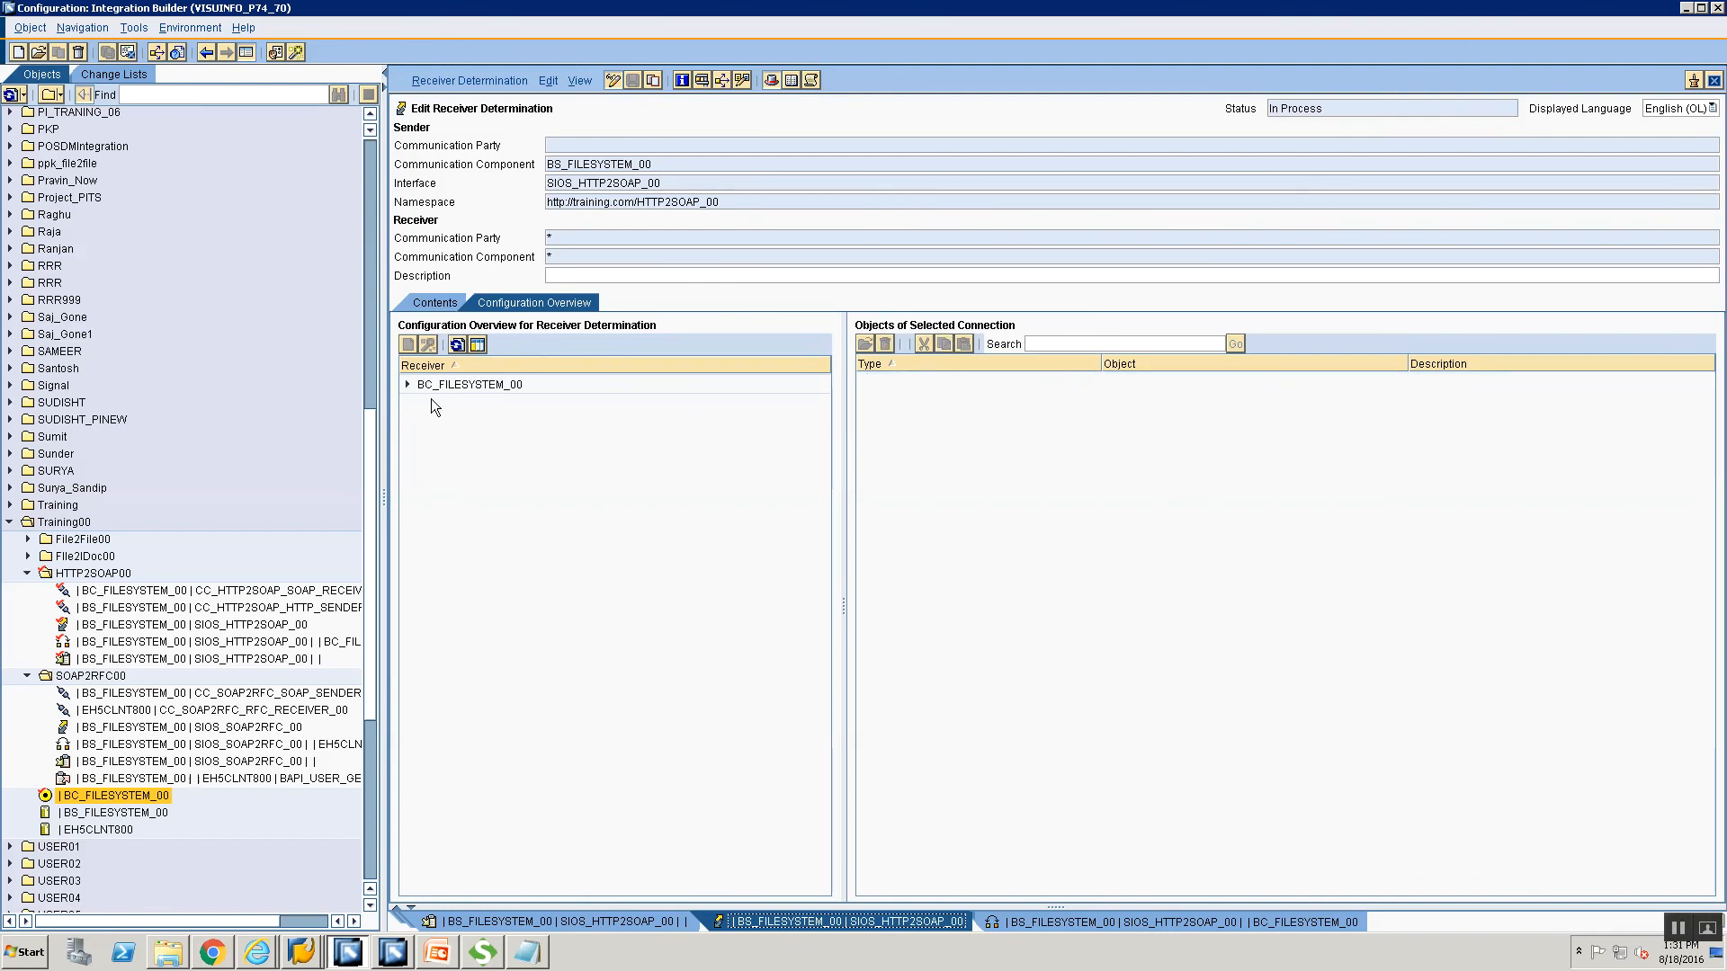
click(408, 384)
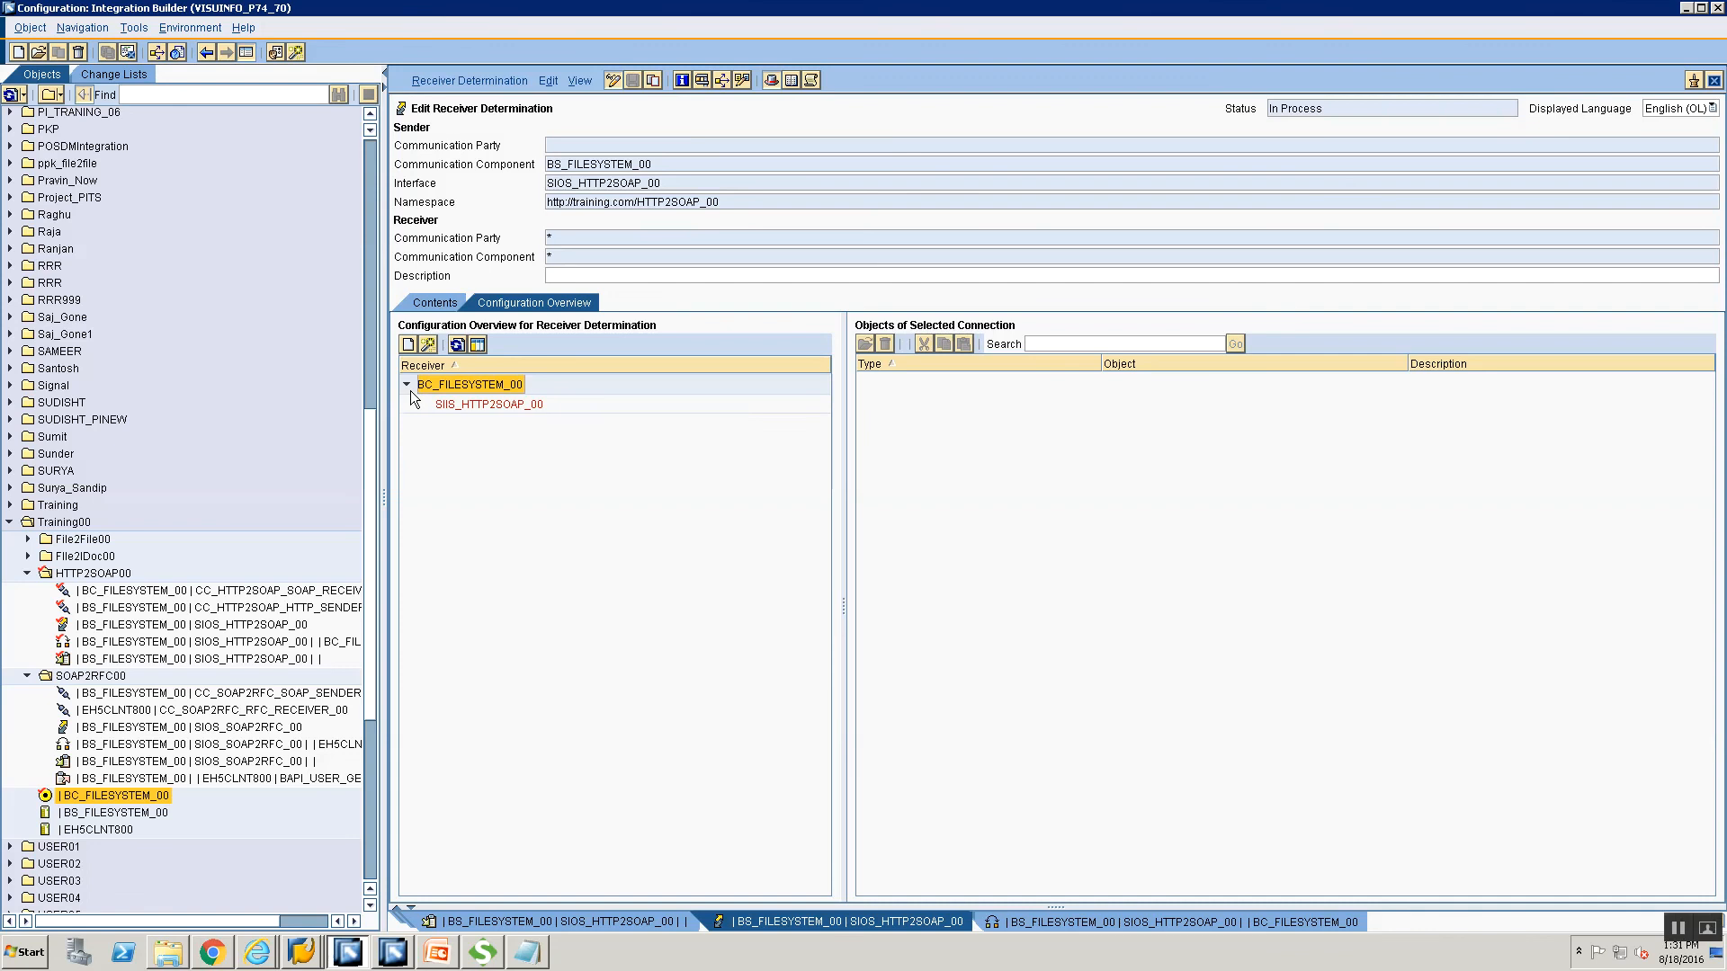
click(456, 406)
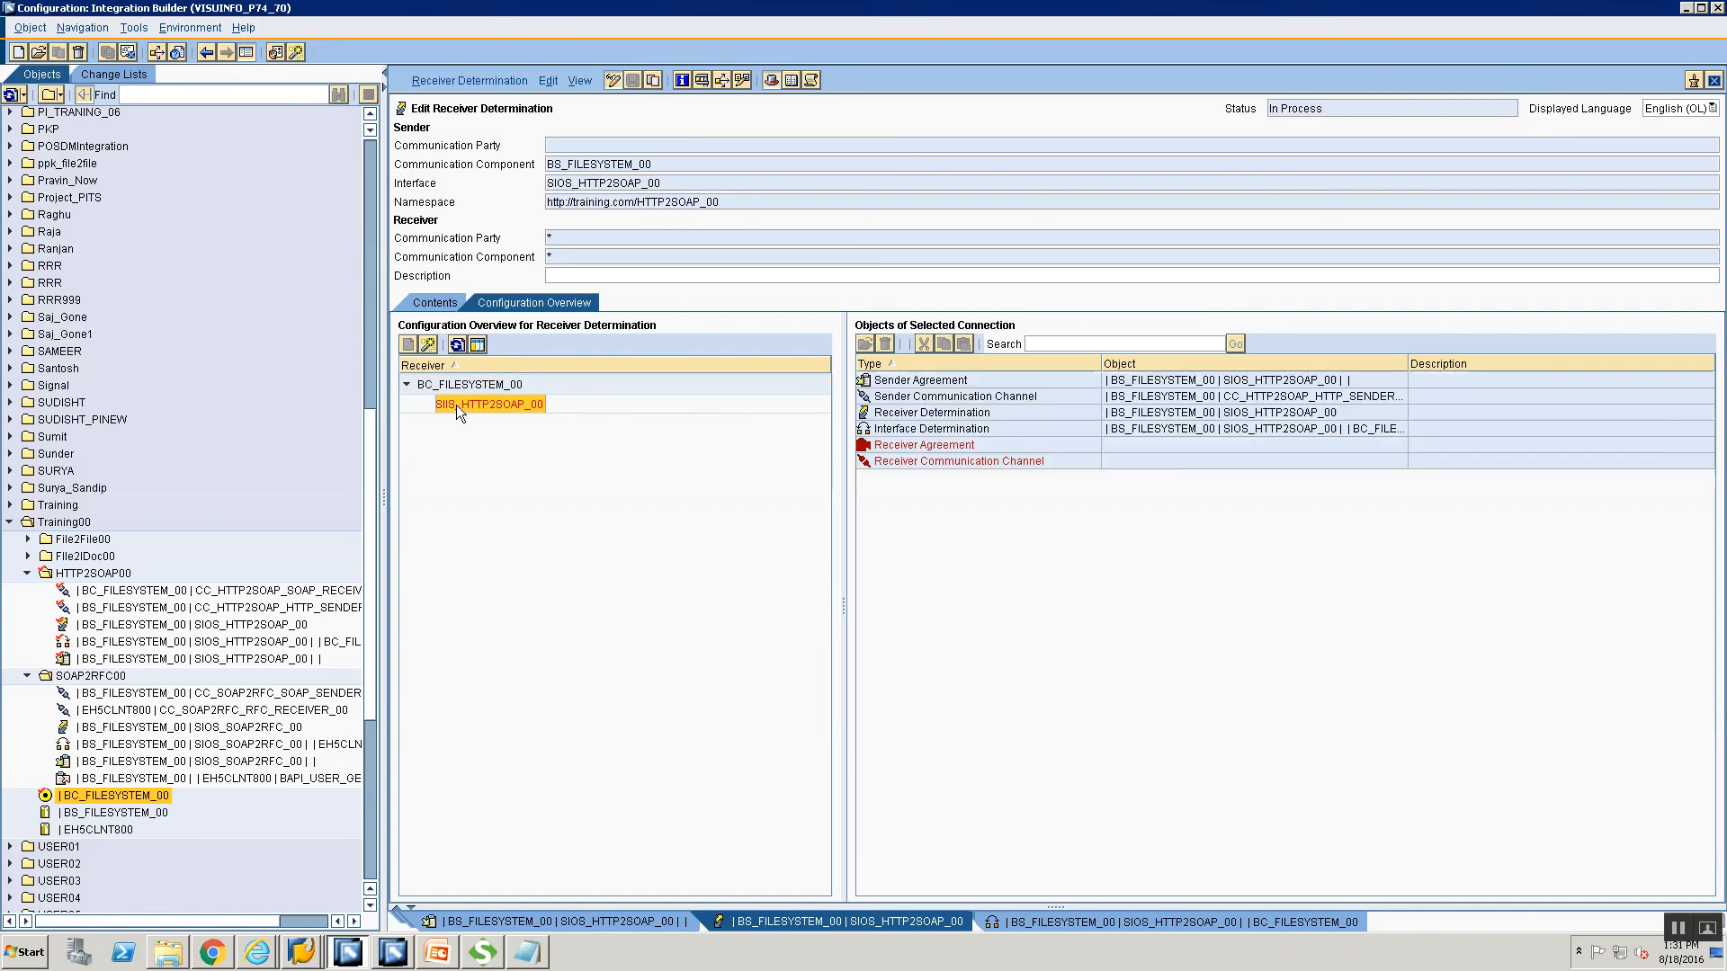
click(974, 448)
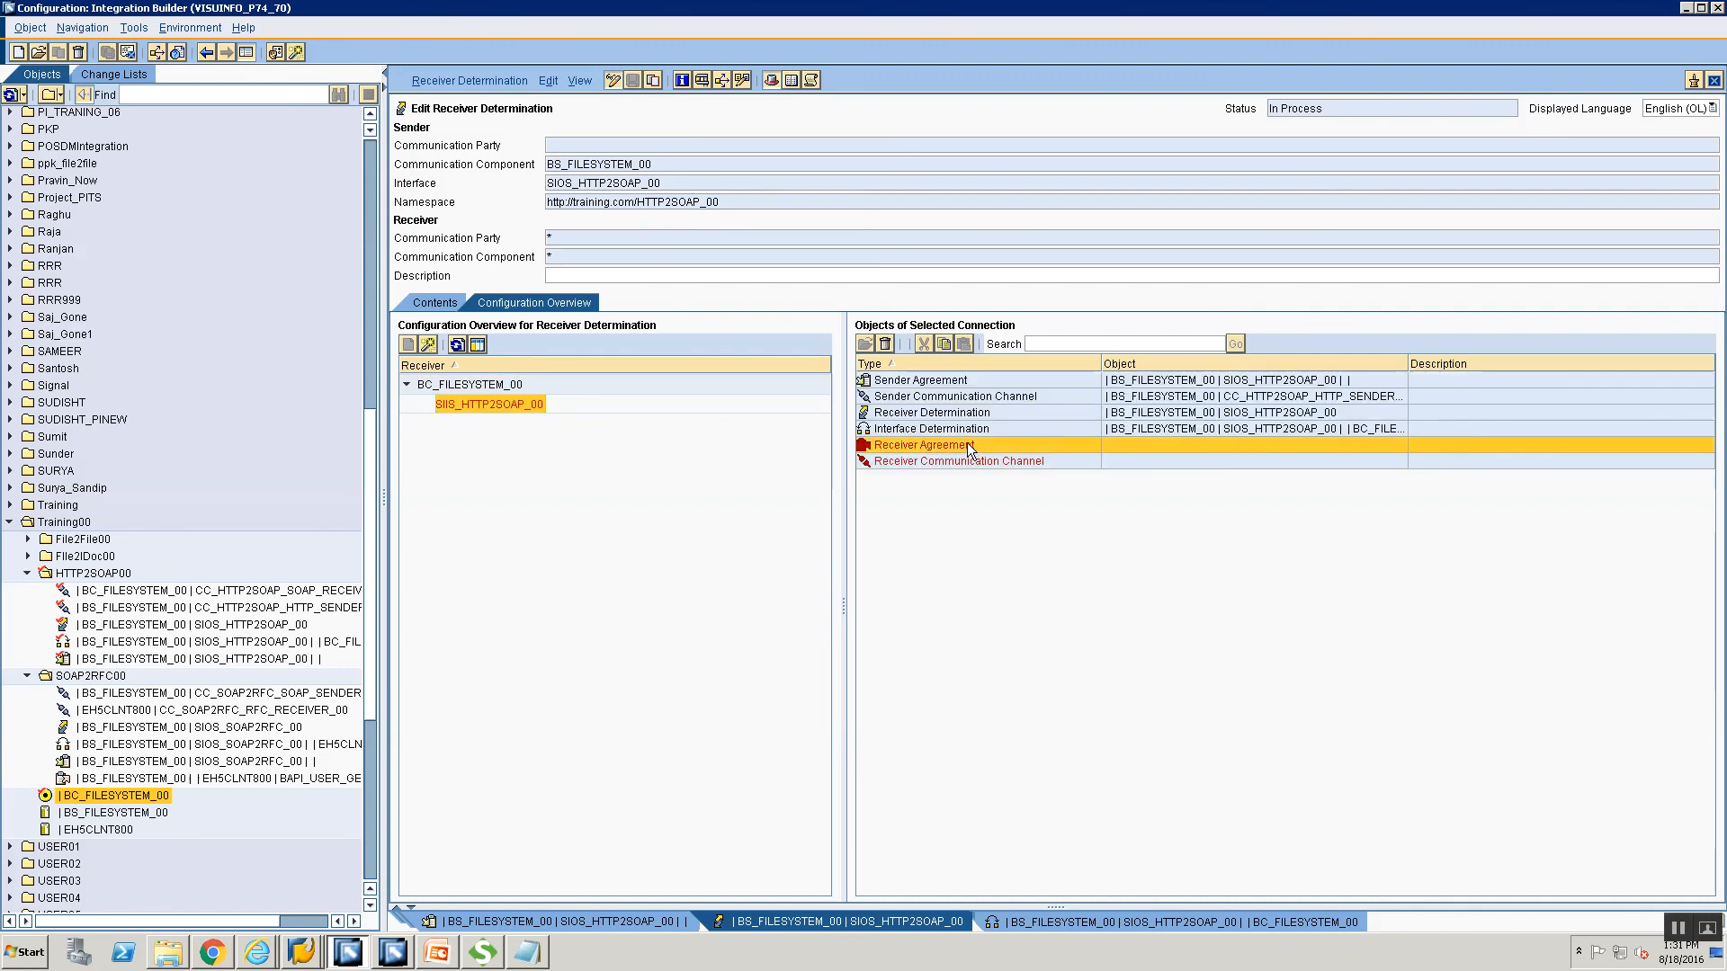
right_click(969, 449)
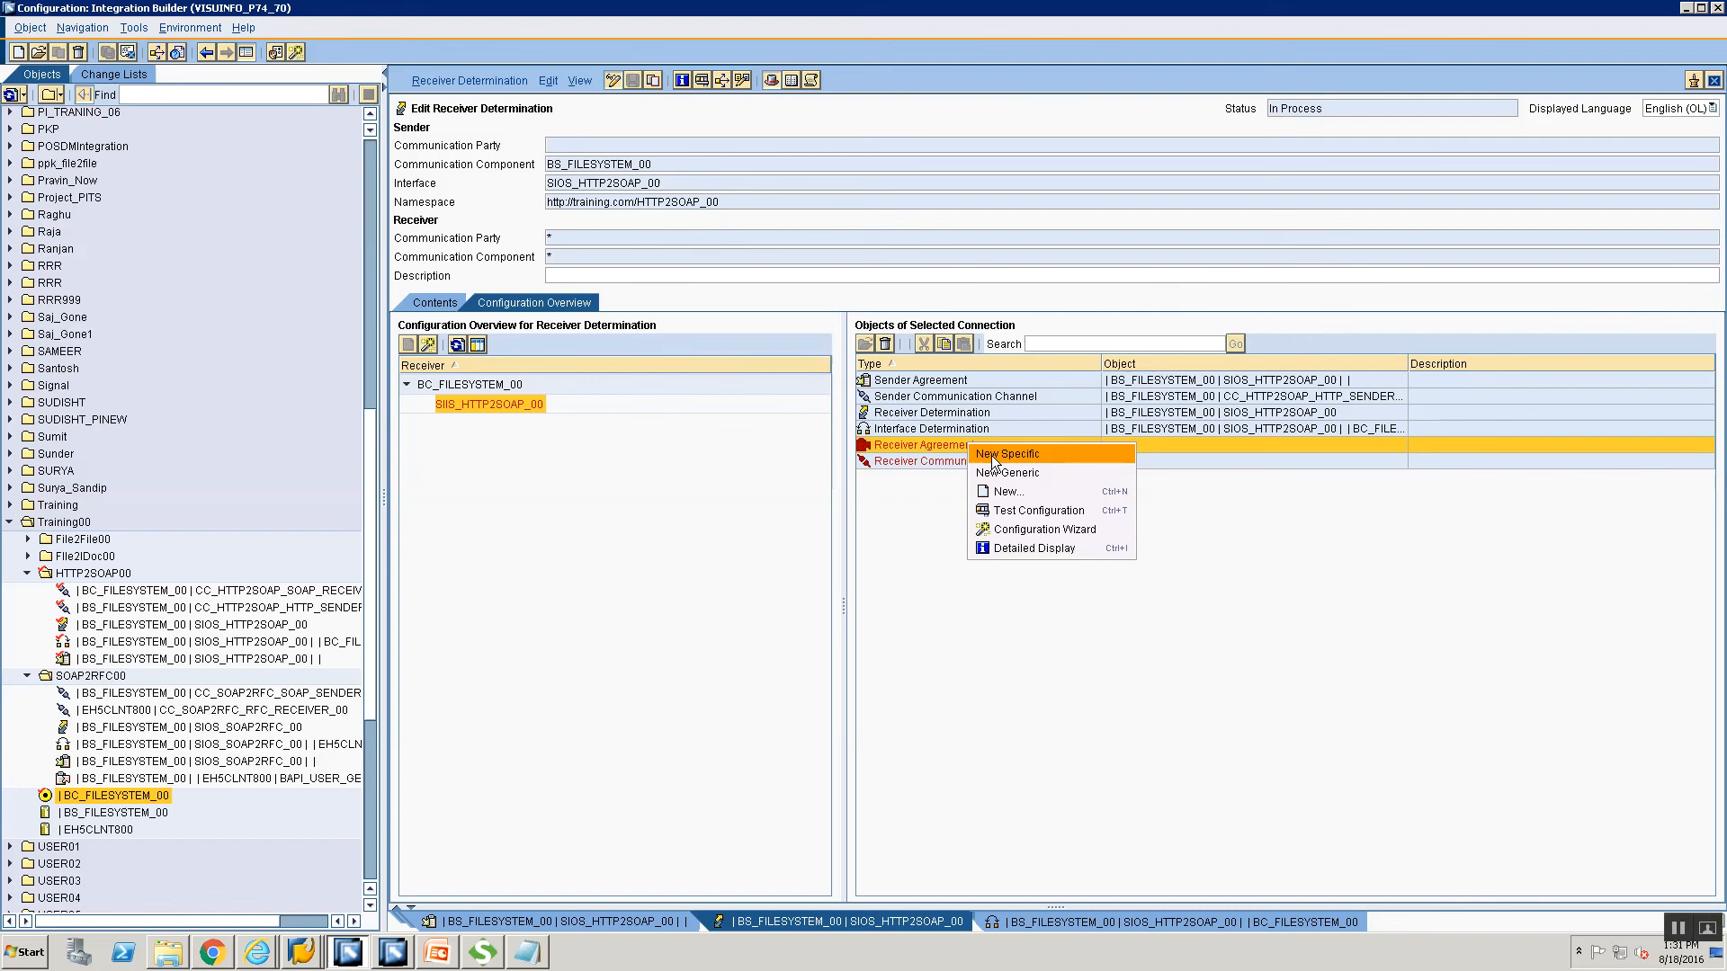
Create and save a New Specific receiver agreement using channel CC_HTTP2SOAP_SOAP_RECEIVER_00.
click(991, 455)
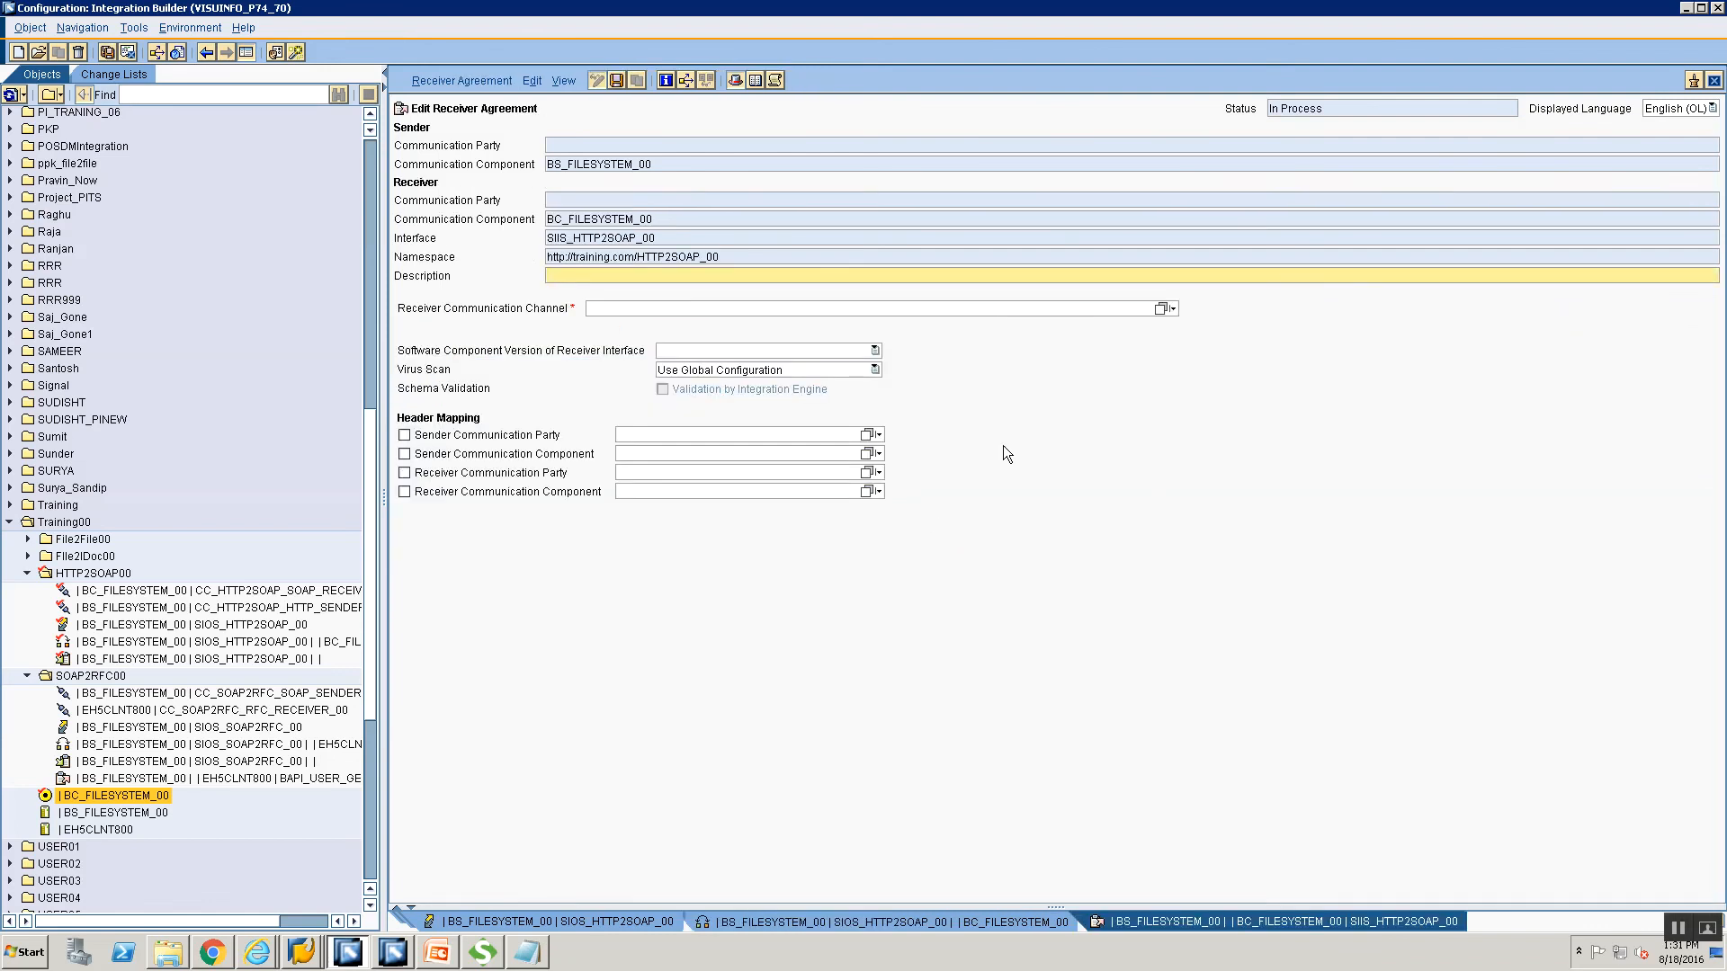
click(1160, 310)
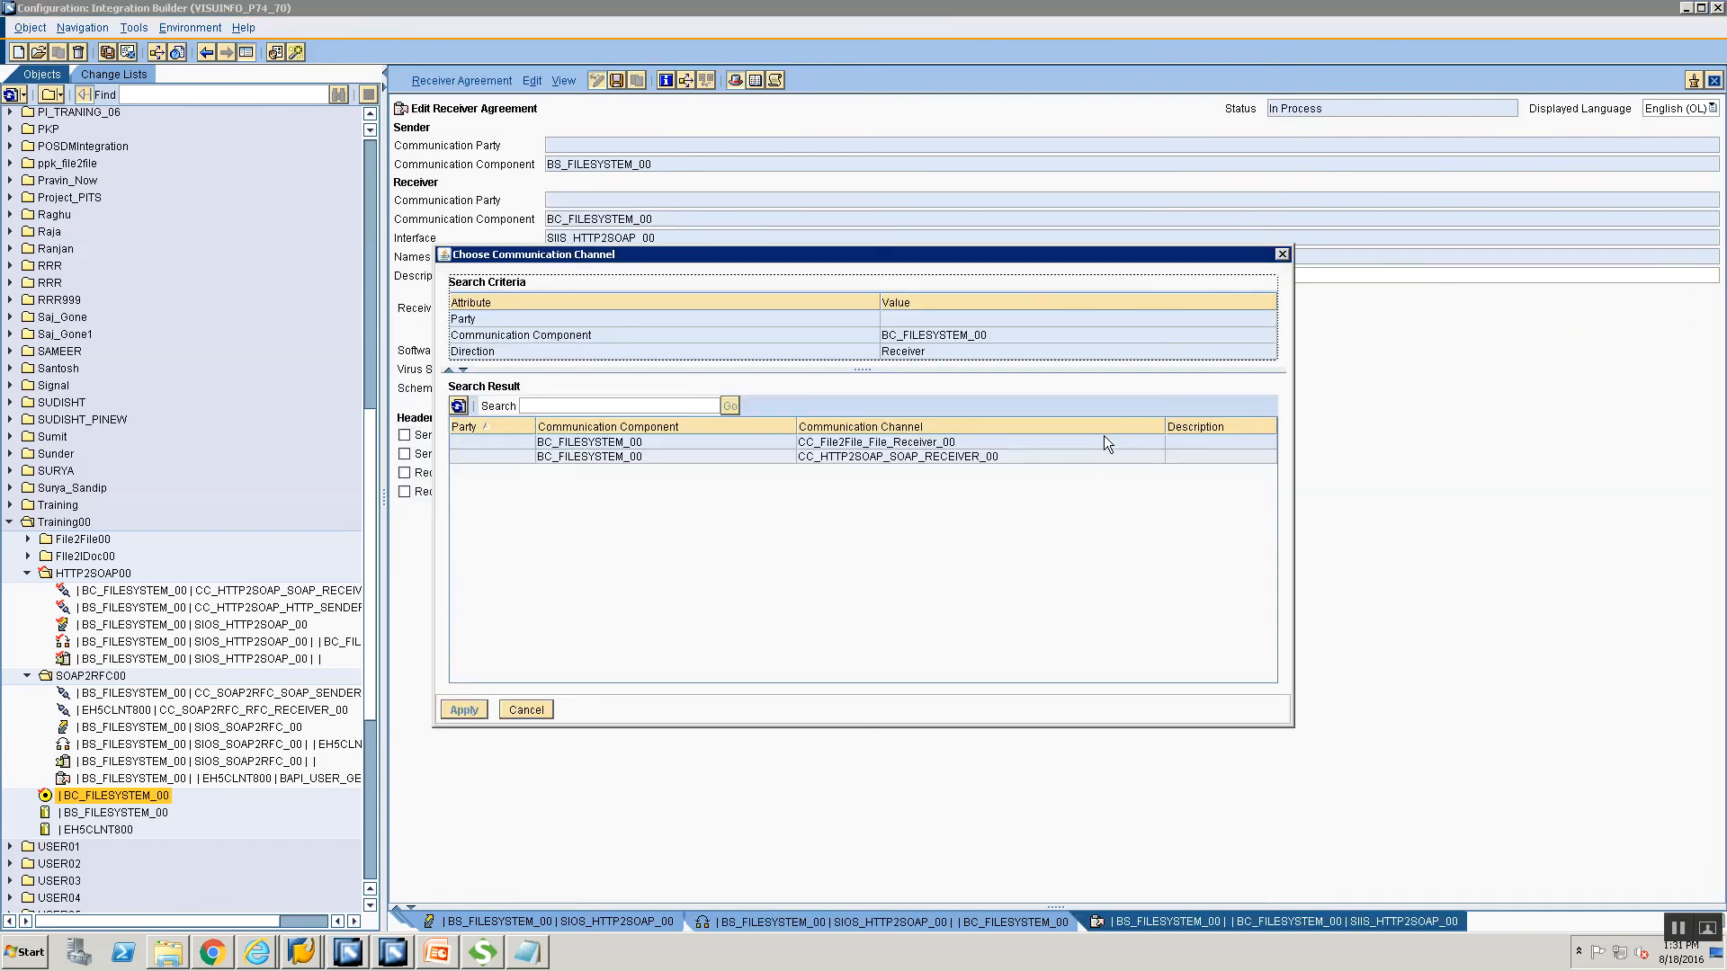
click(919, 457)
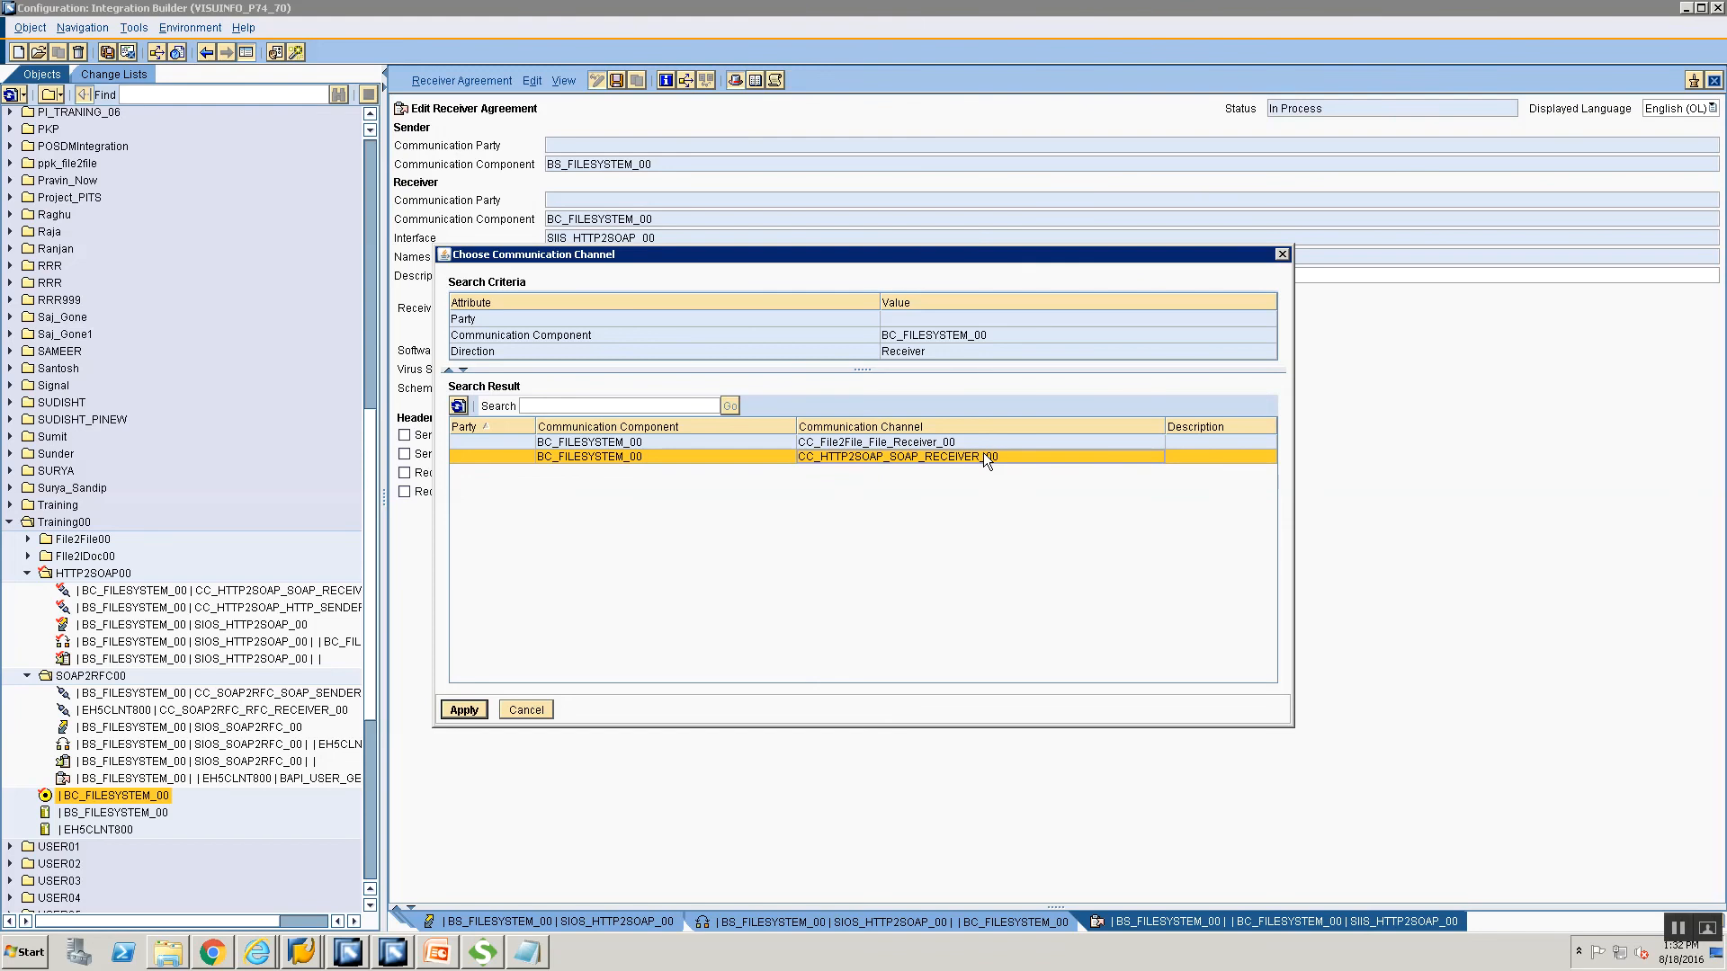
click(478, 707)
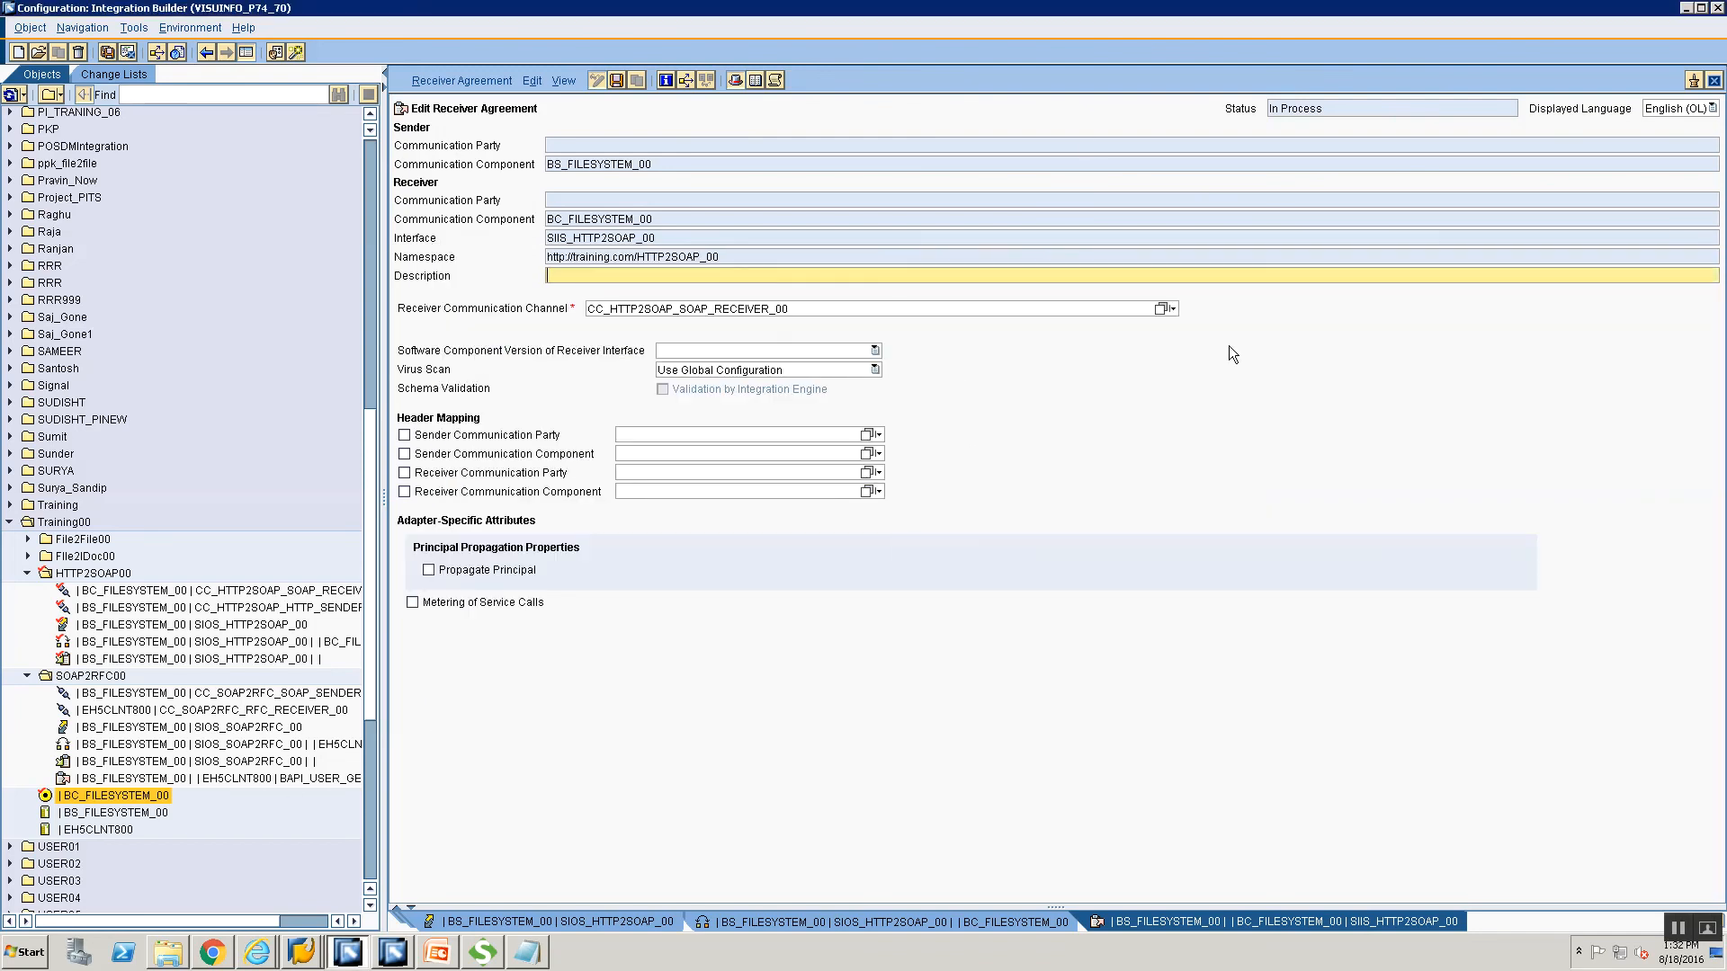
key(ctrl+s)
click(806, 921)
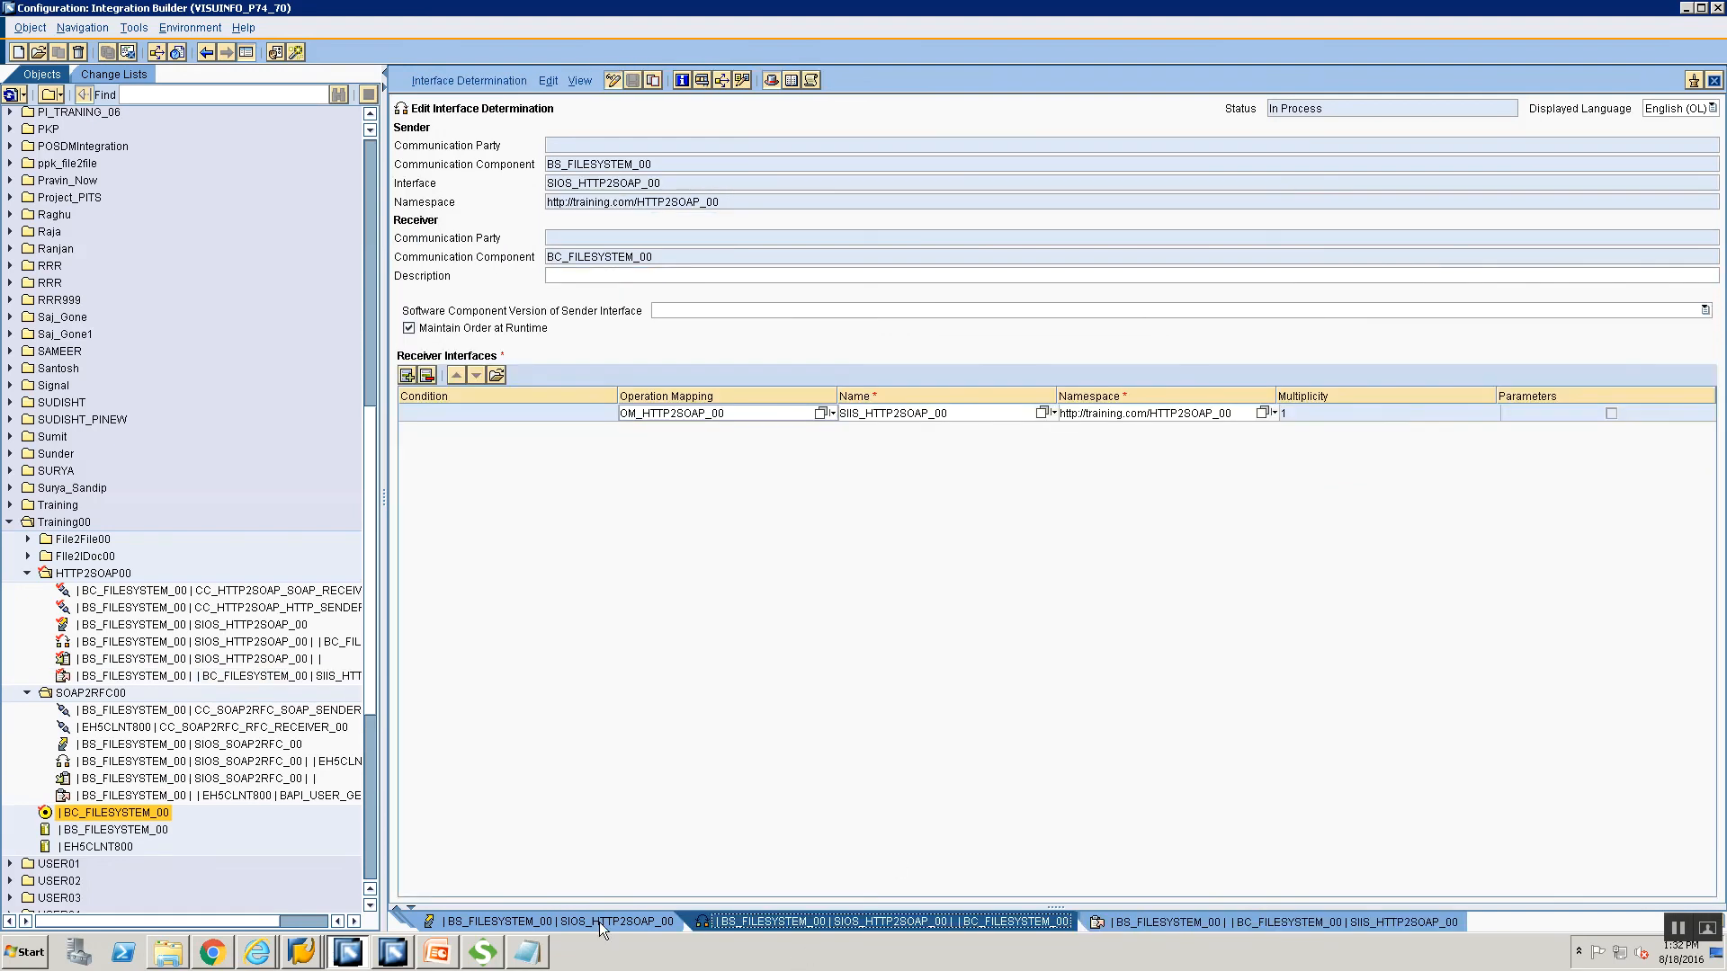
click(599, 921)
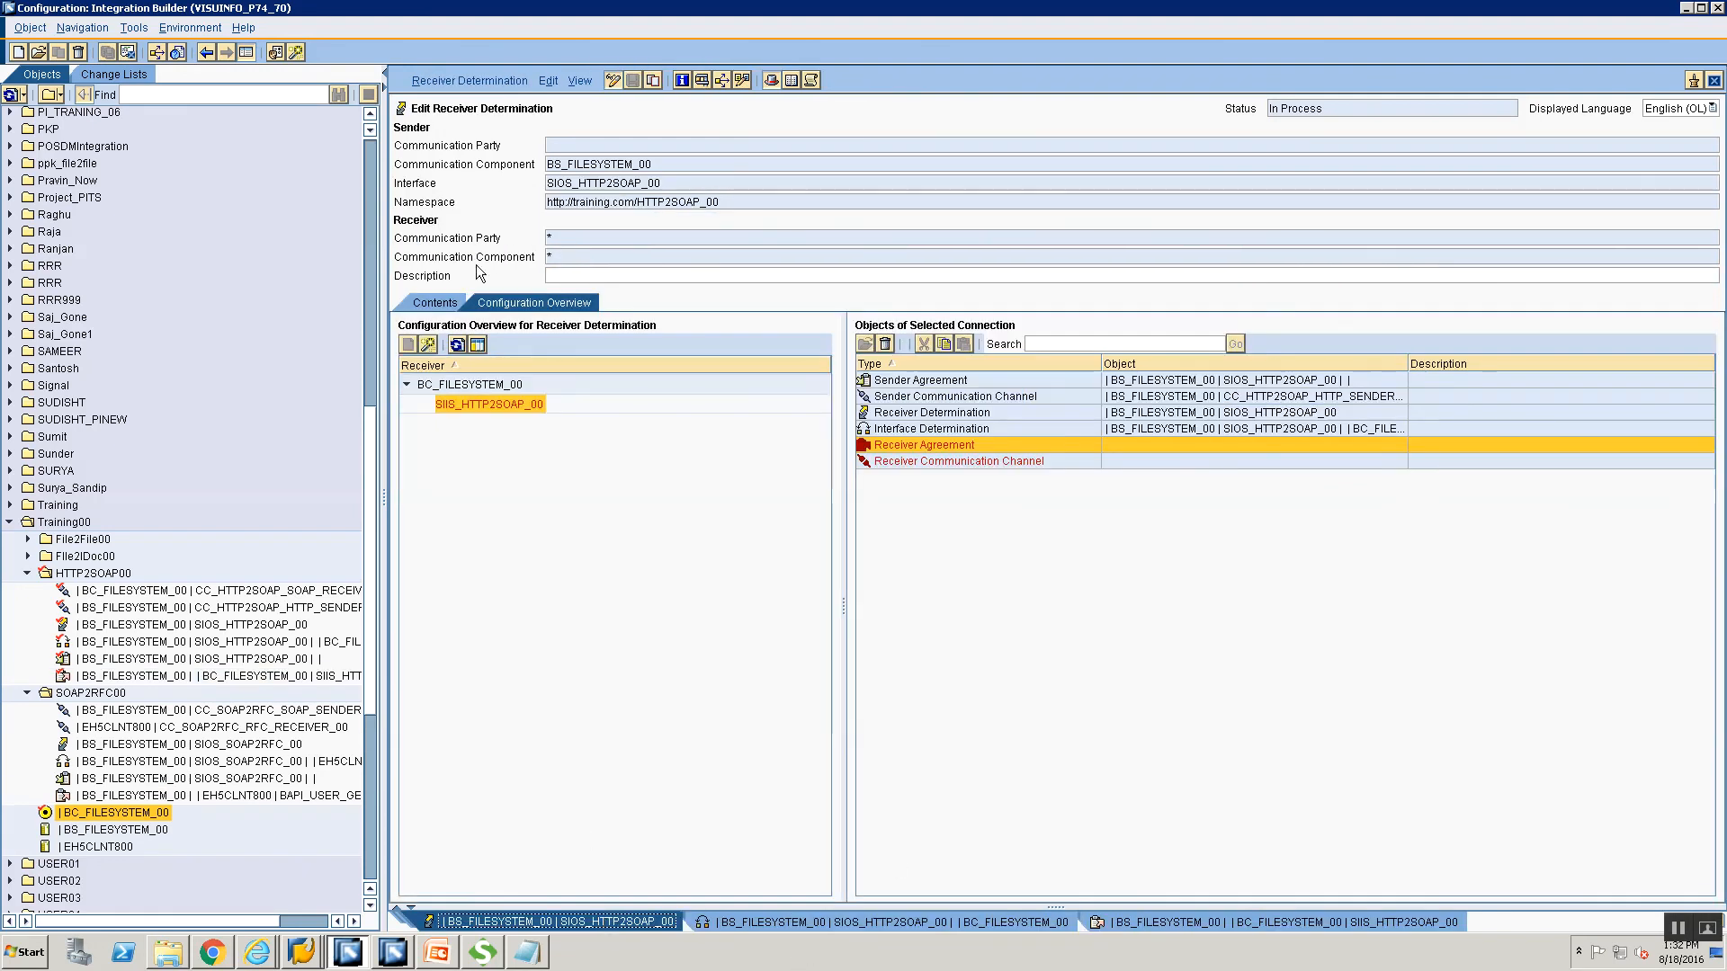
Refresh the overview, verify the six objects under SIIS_HTTP2SOAP_00, and open Change Lists.
click(457, 344)
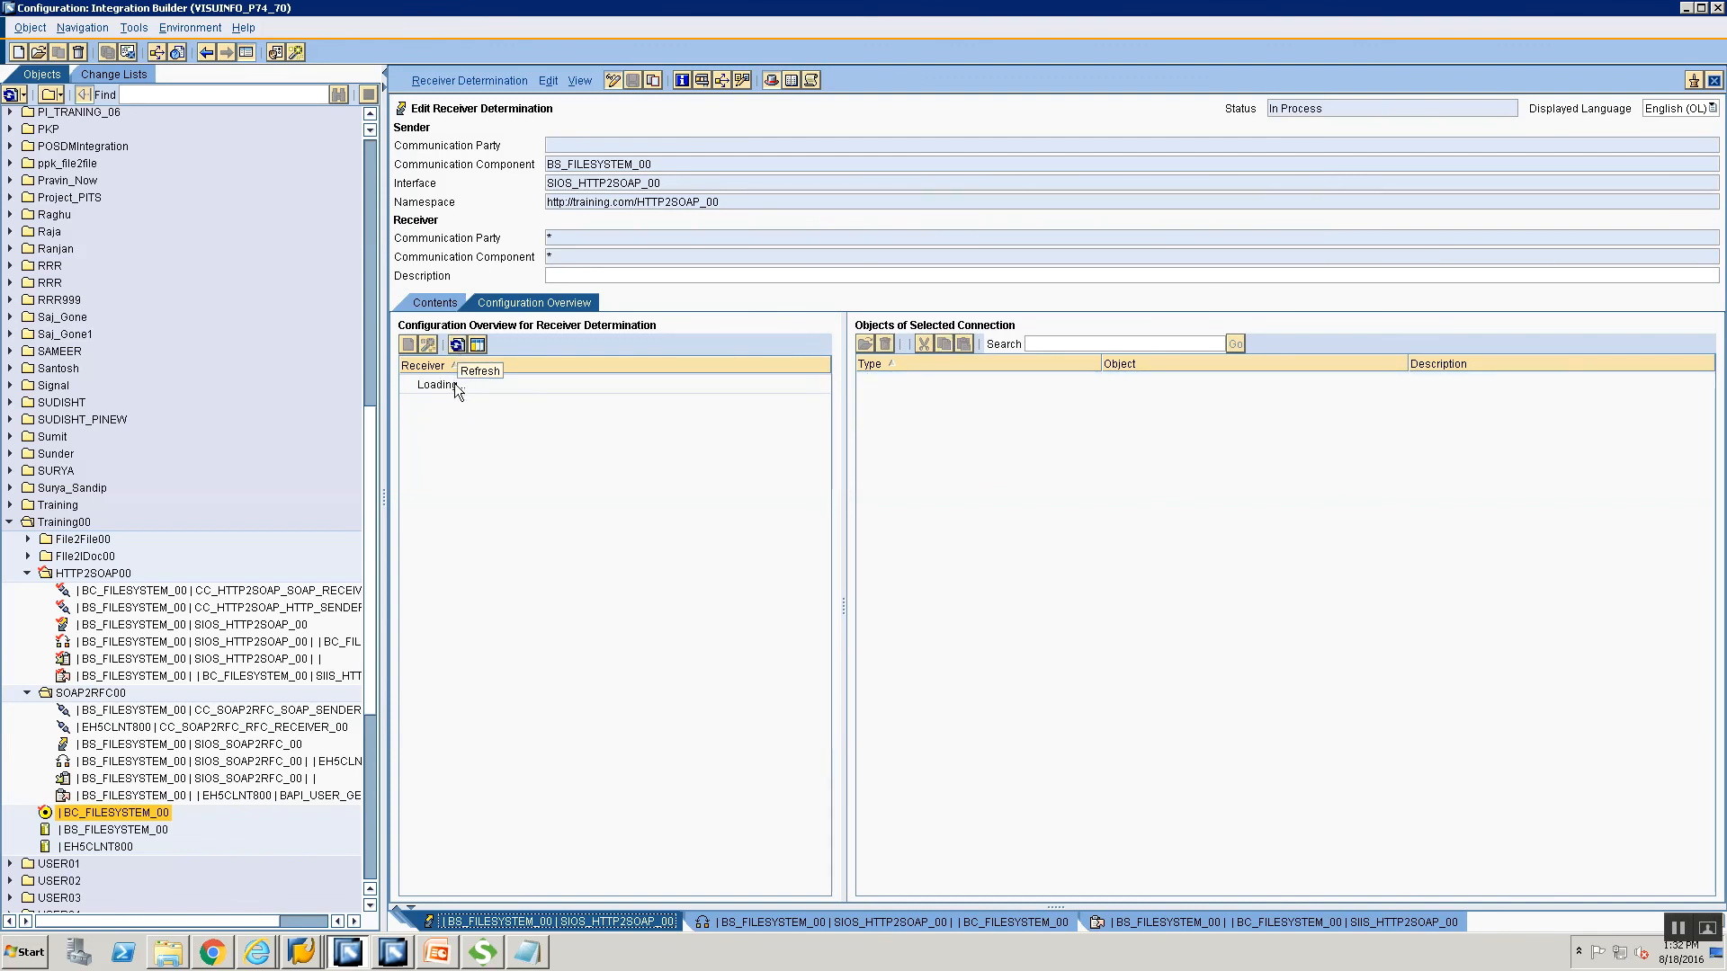
click(407, 384)
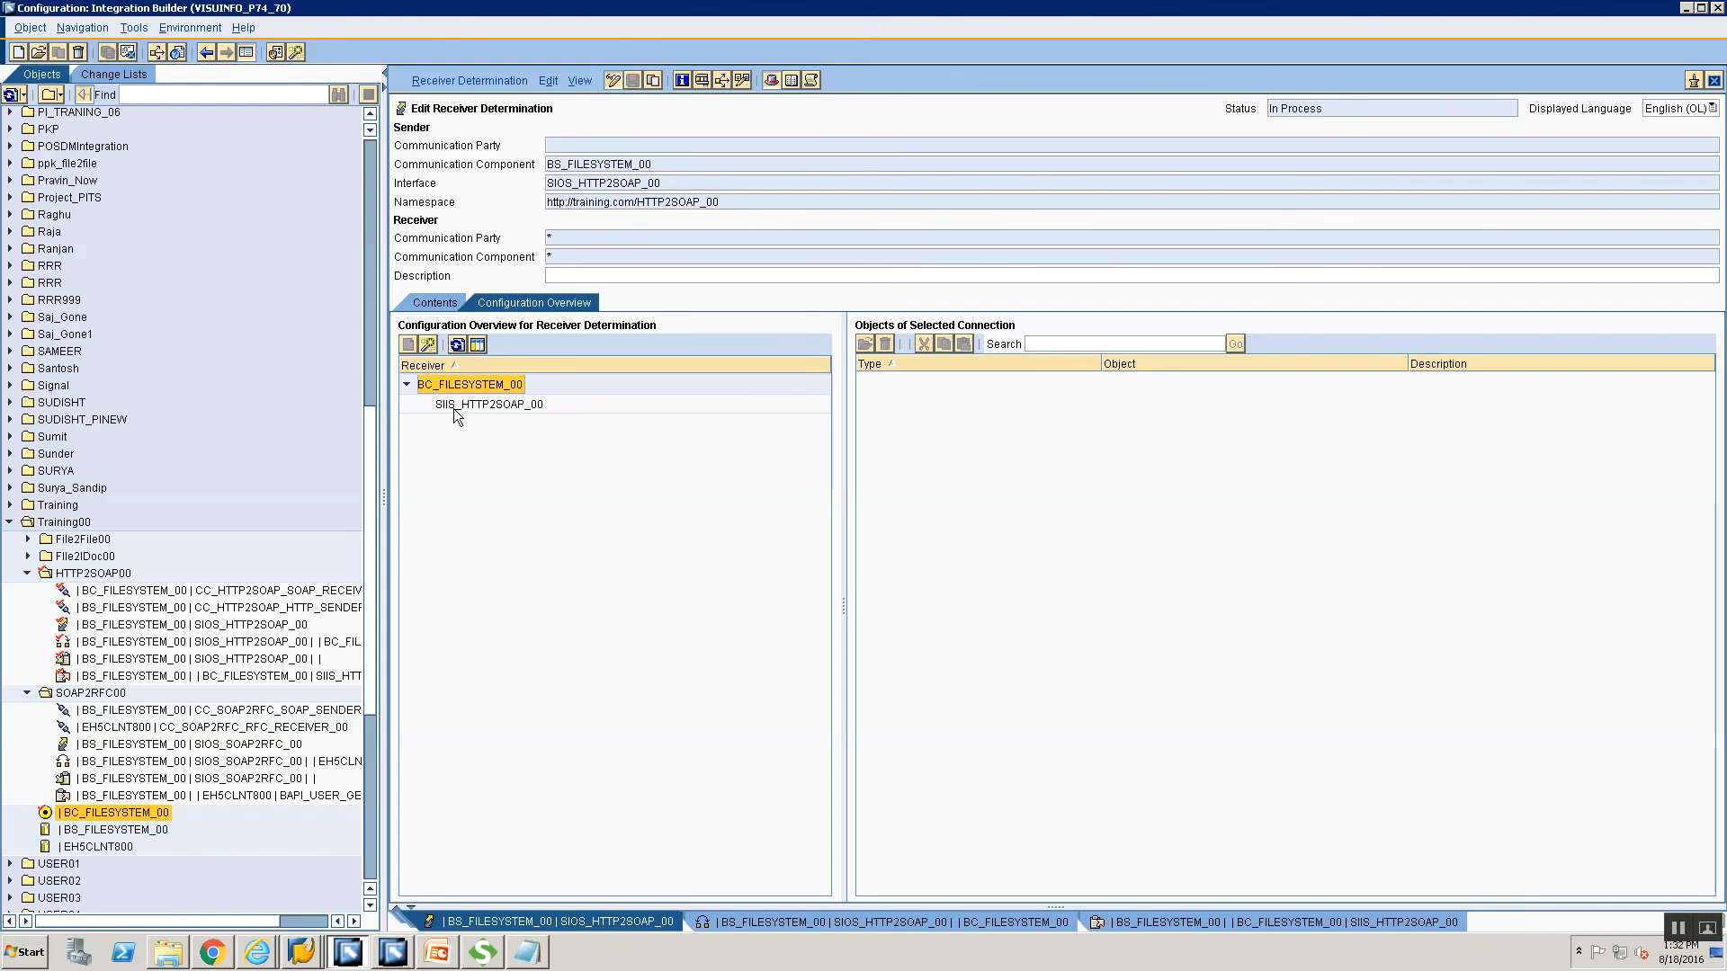
click(453, 406)
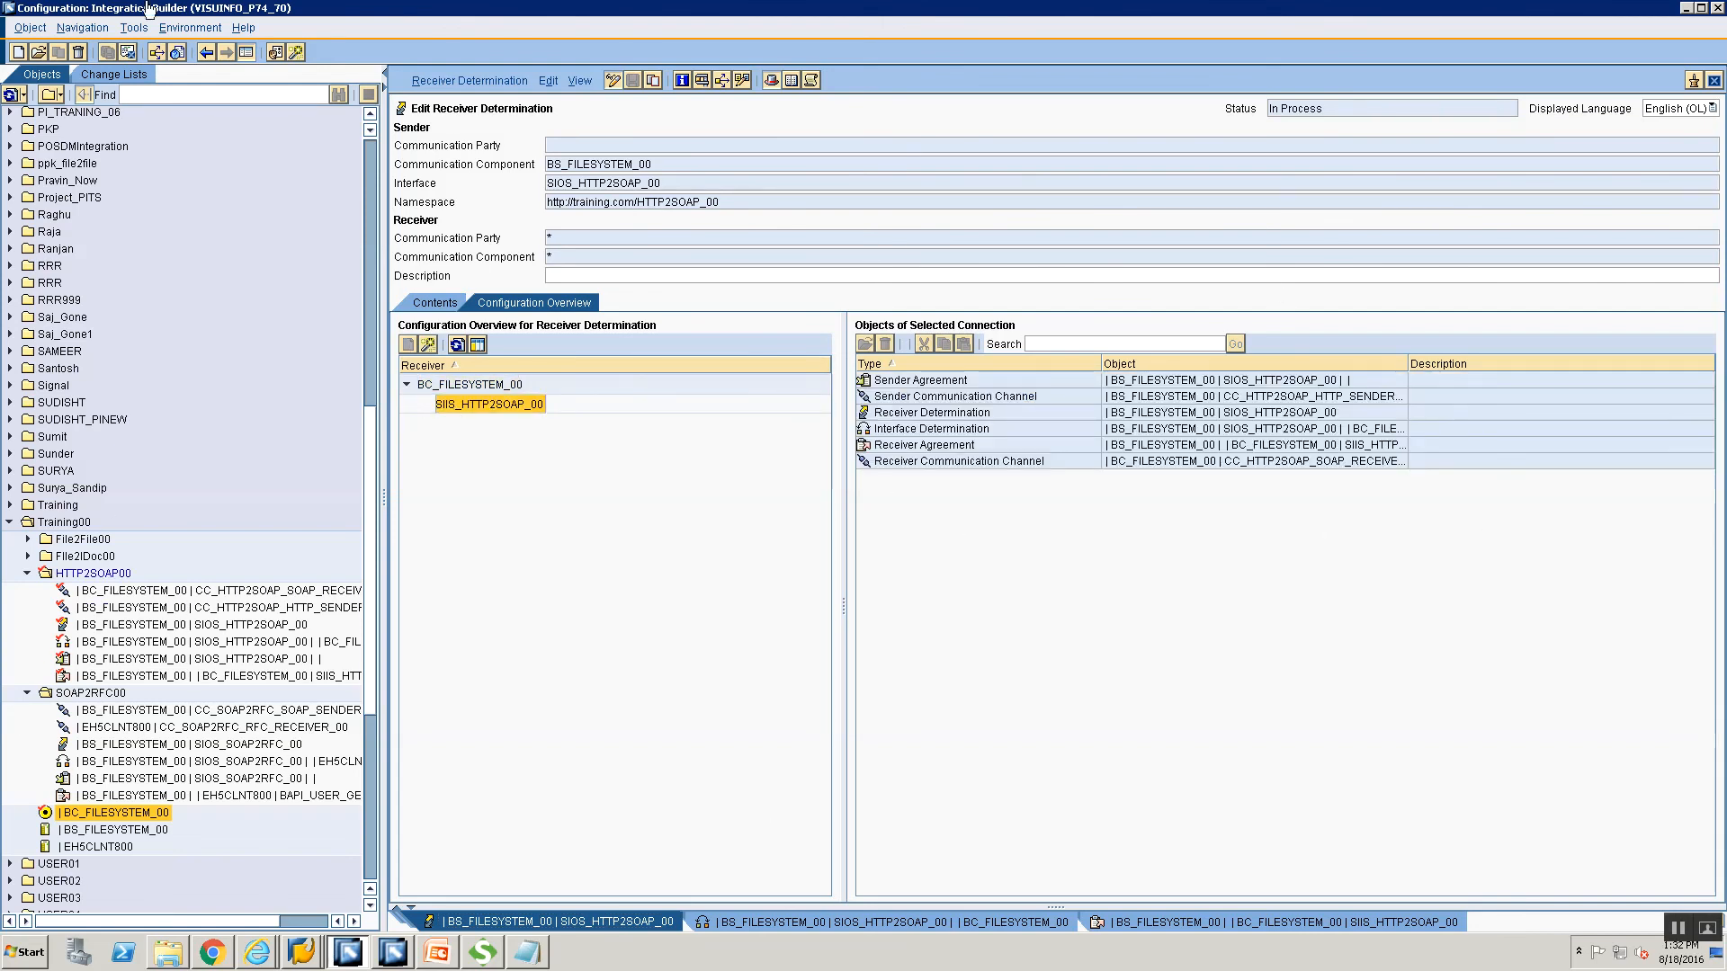
click(132, 72)
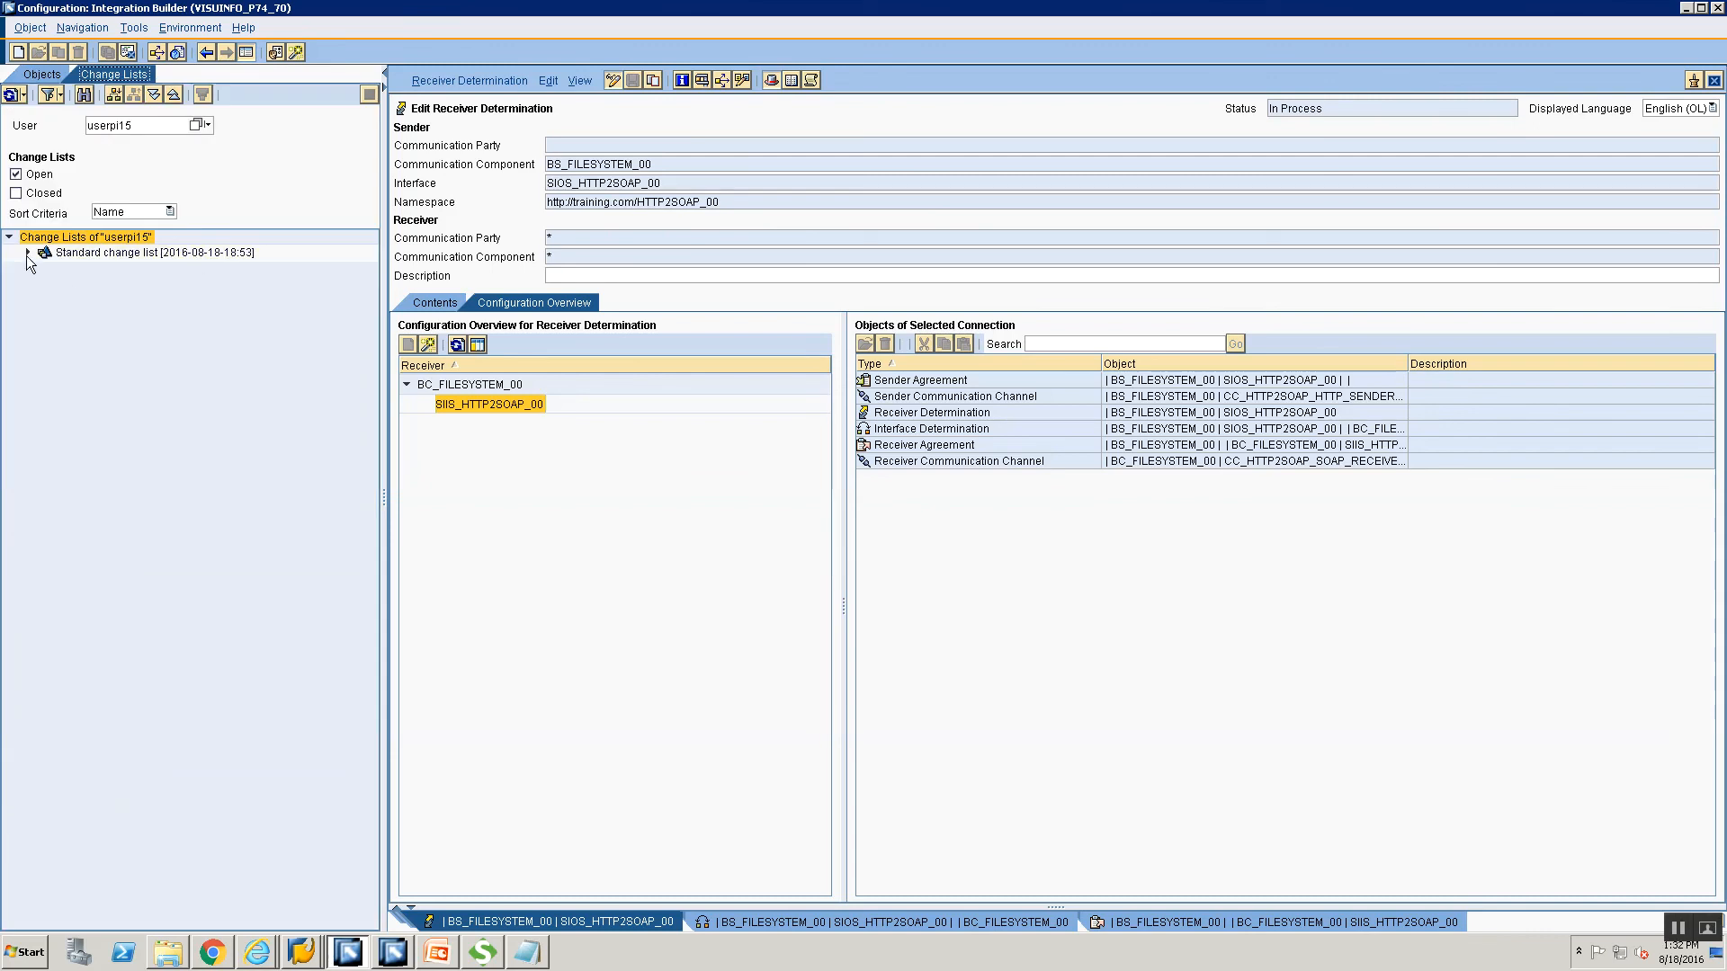
Open the Activate dialog for the Standard change list, then close it without activating.
click(78, 255)
right_click(79, 258)
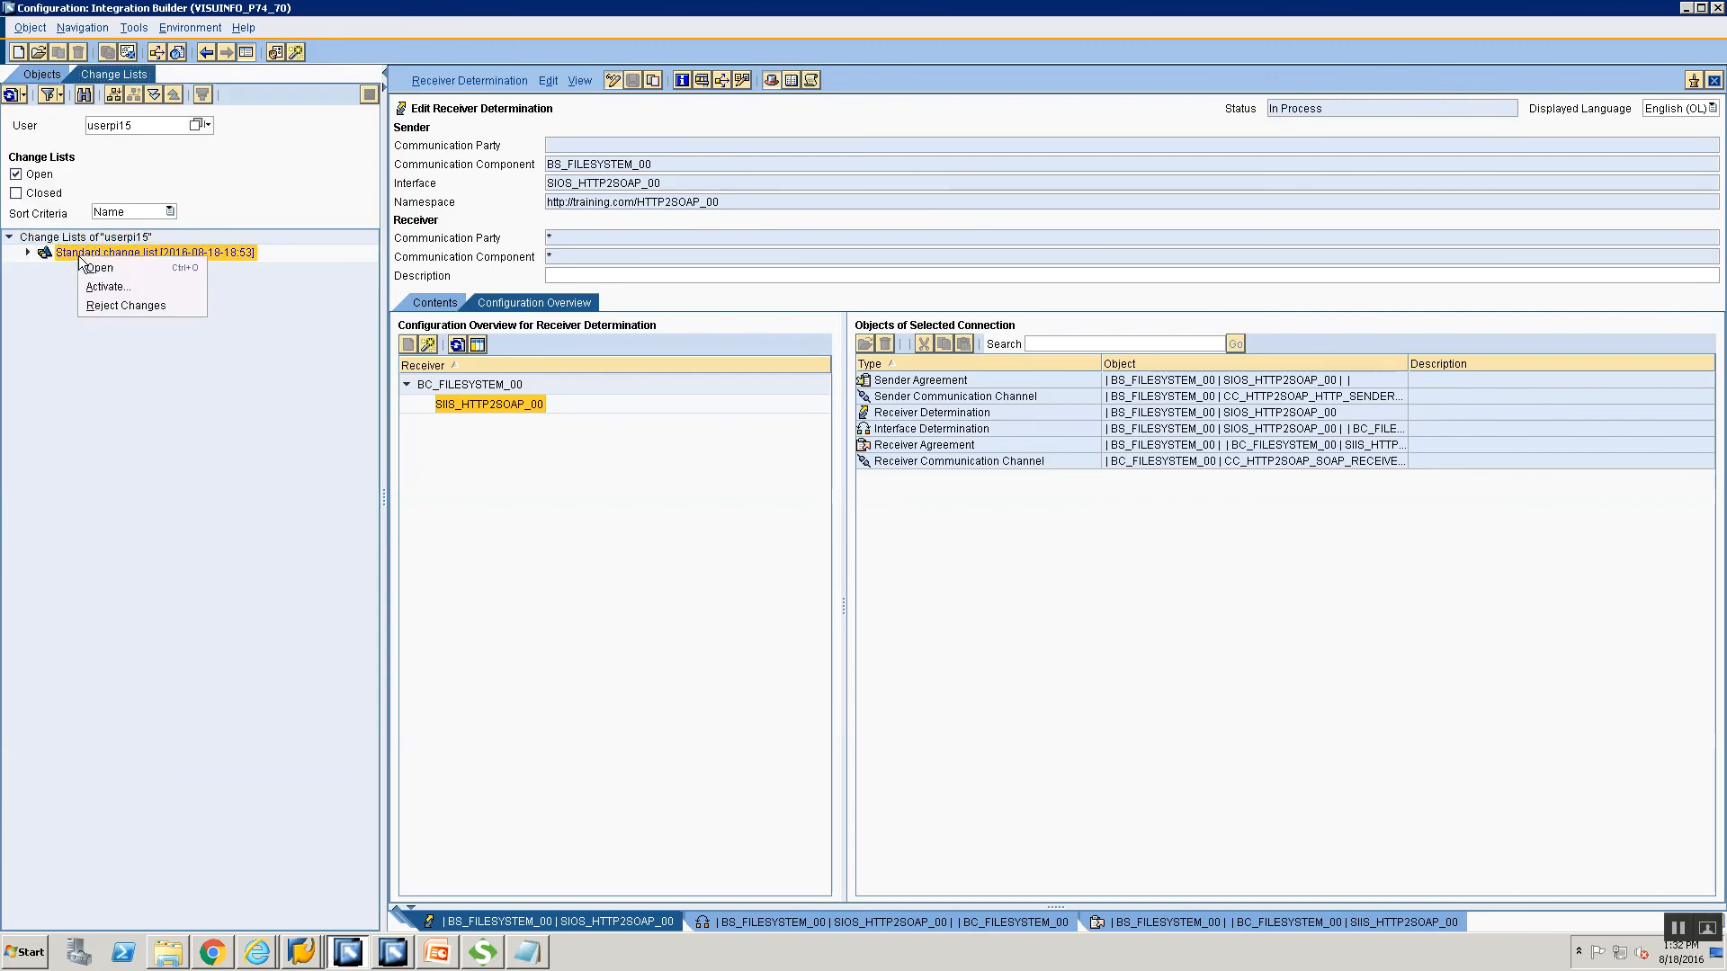
click(140, 290)
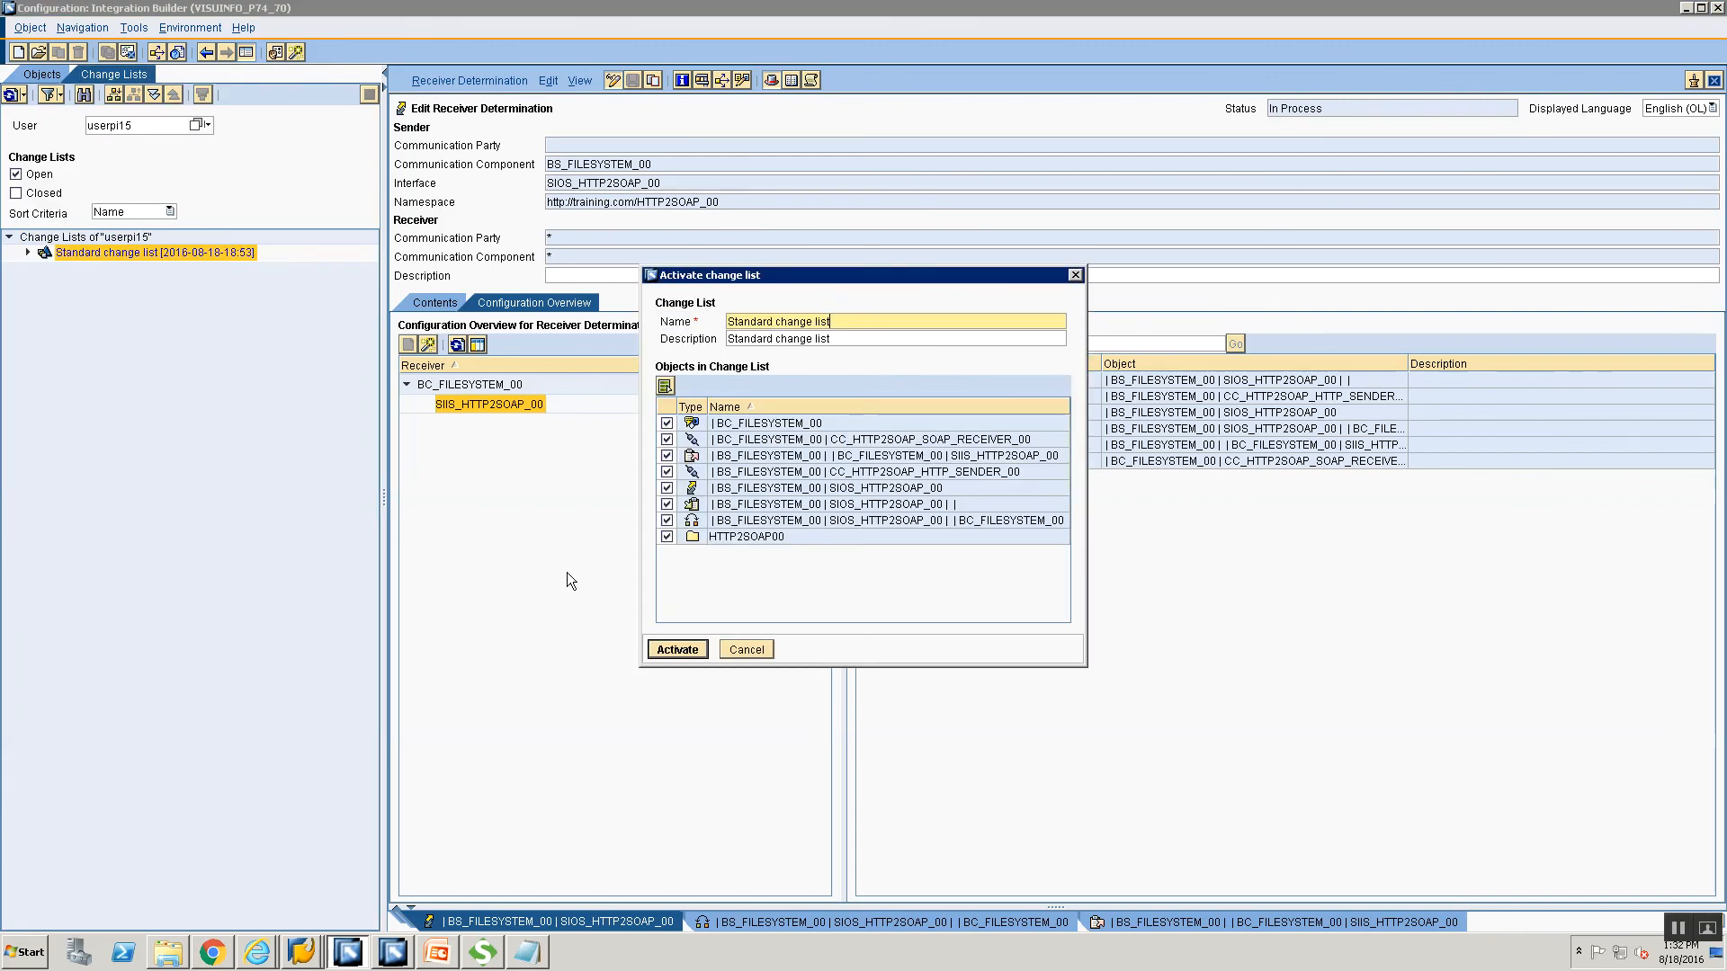
click(666, 657)
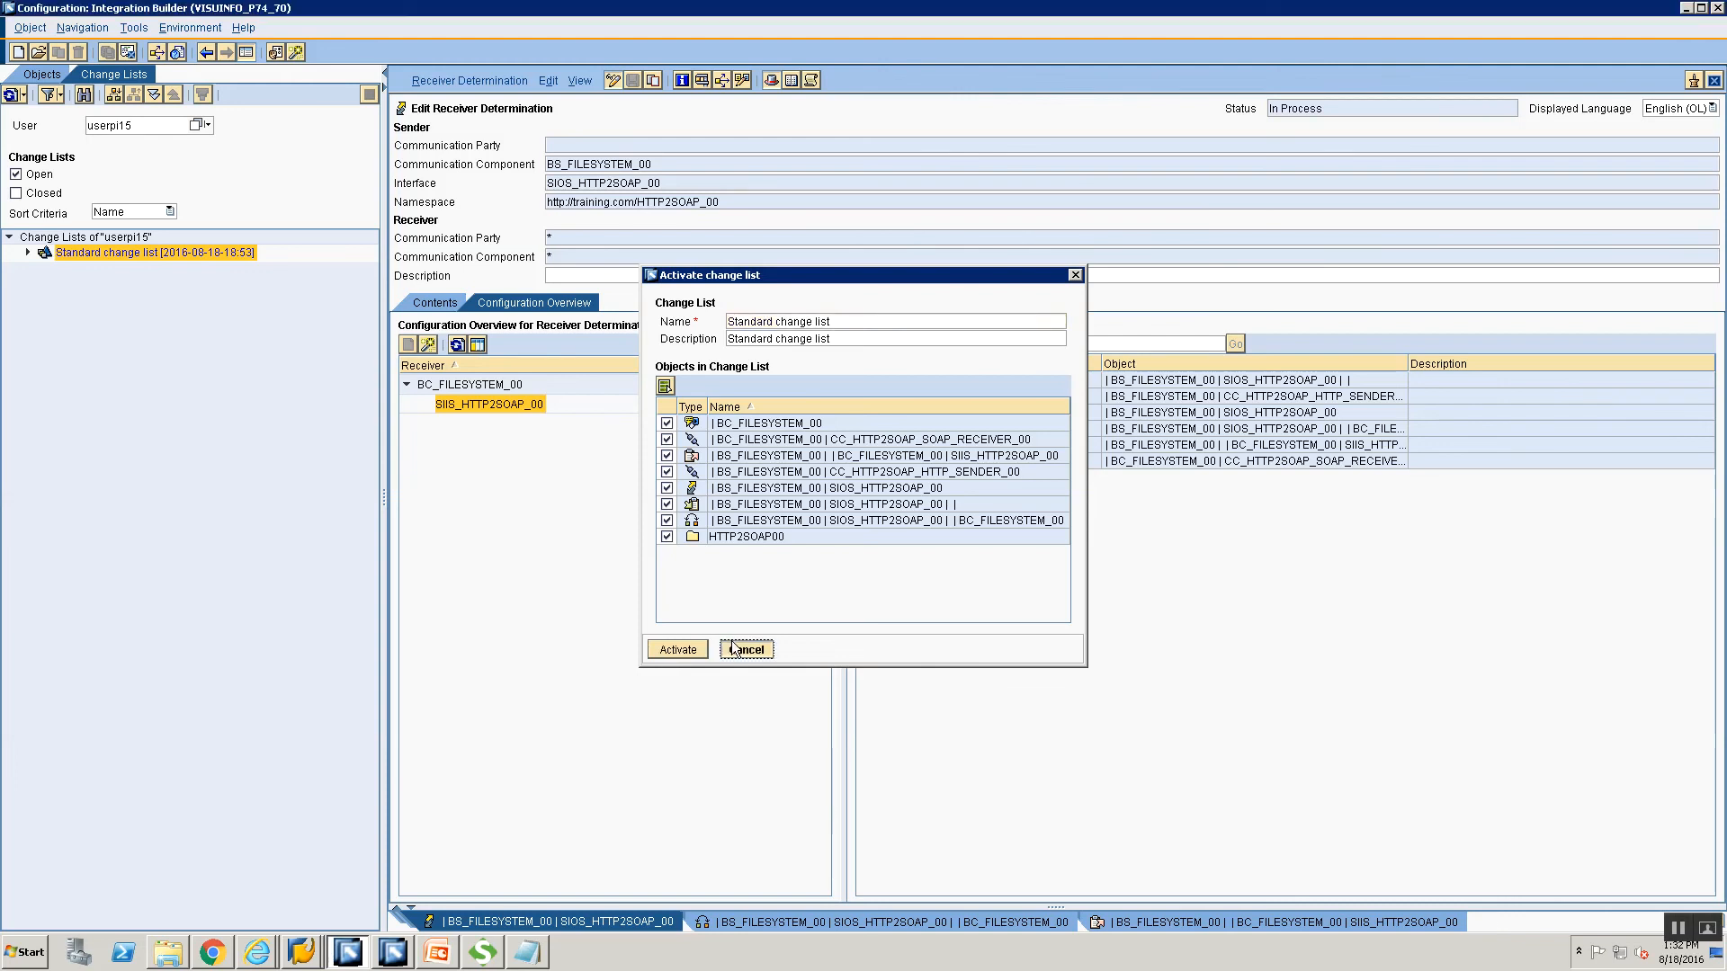
Expand the Standard change list and inspect its channels, component, interface determination and receiver agreement.
click(28, 253)
click(94, 393)
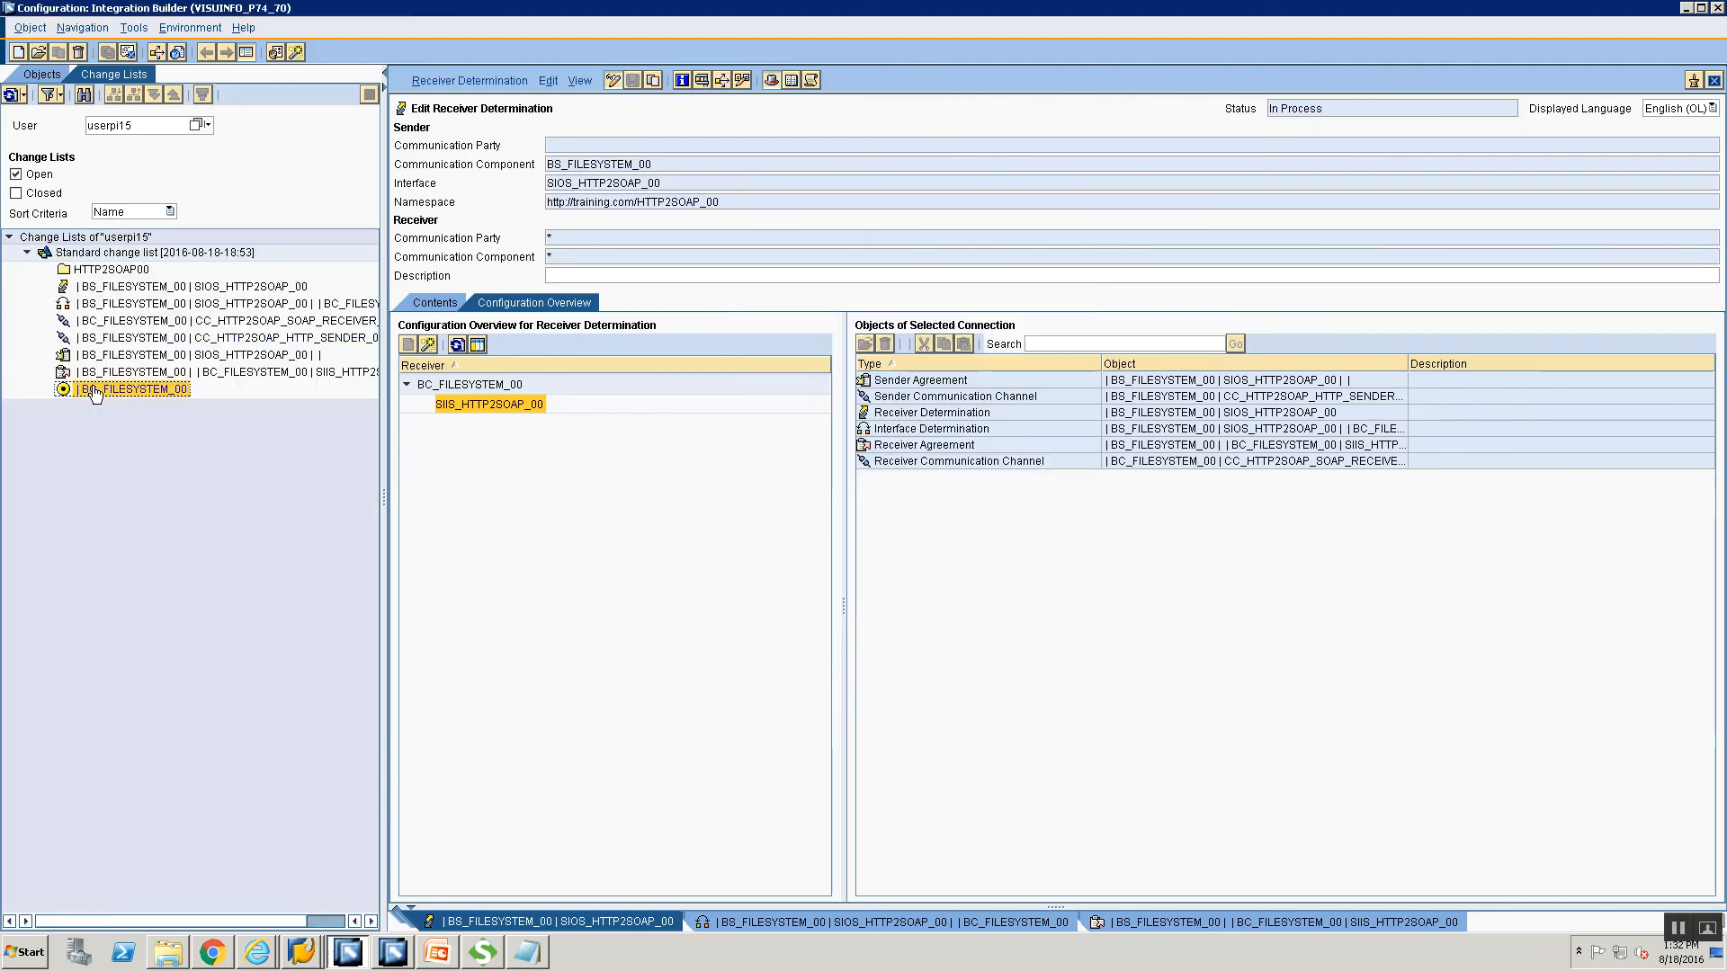
click(96, 326)
click(132, 341)
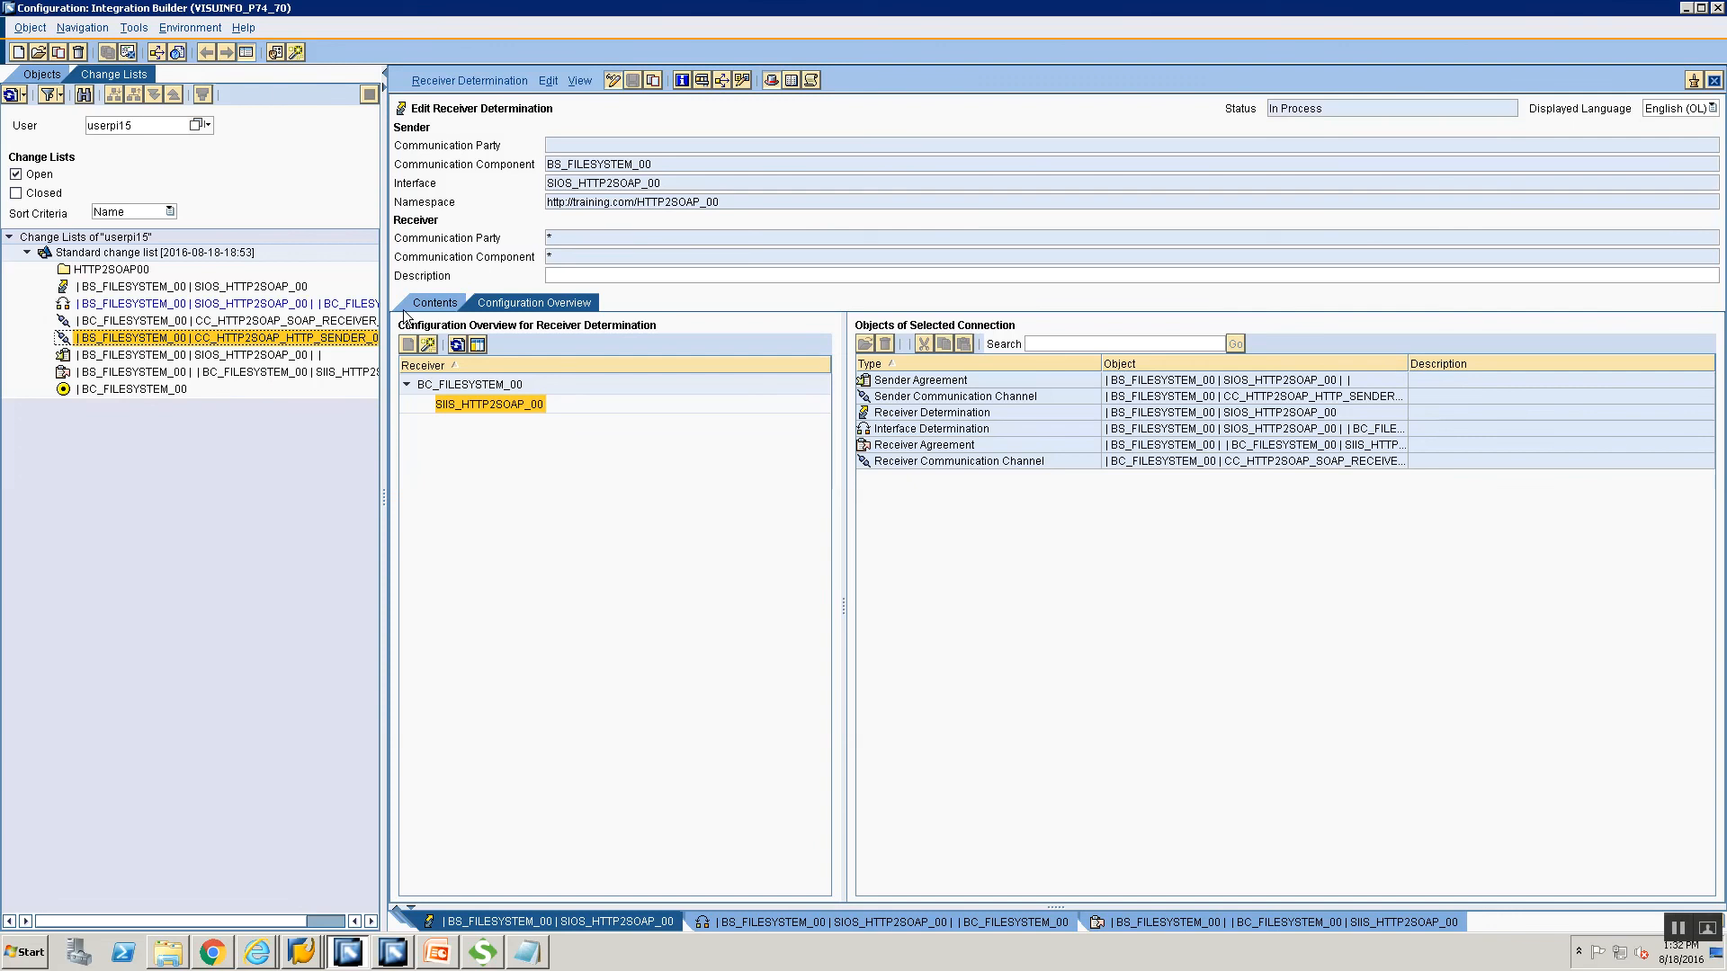
drag(385, 286, 553, 286)
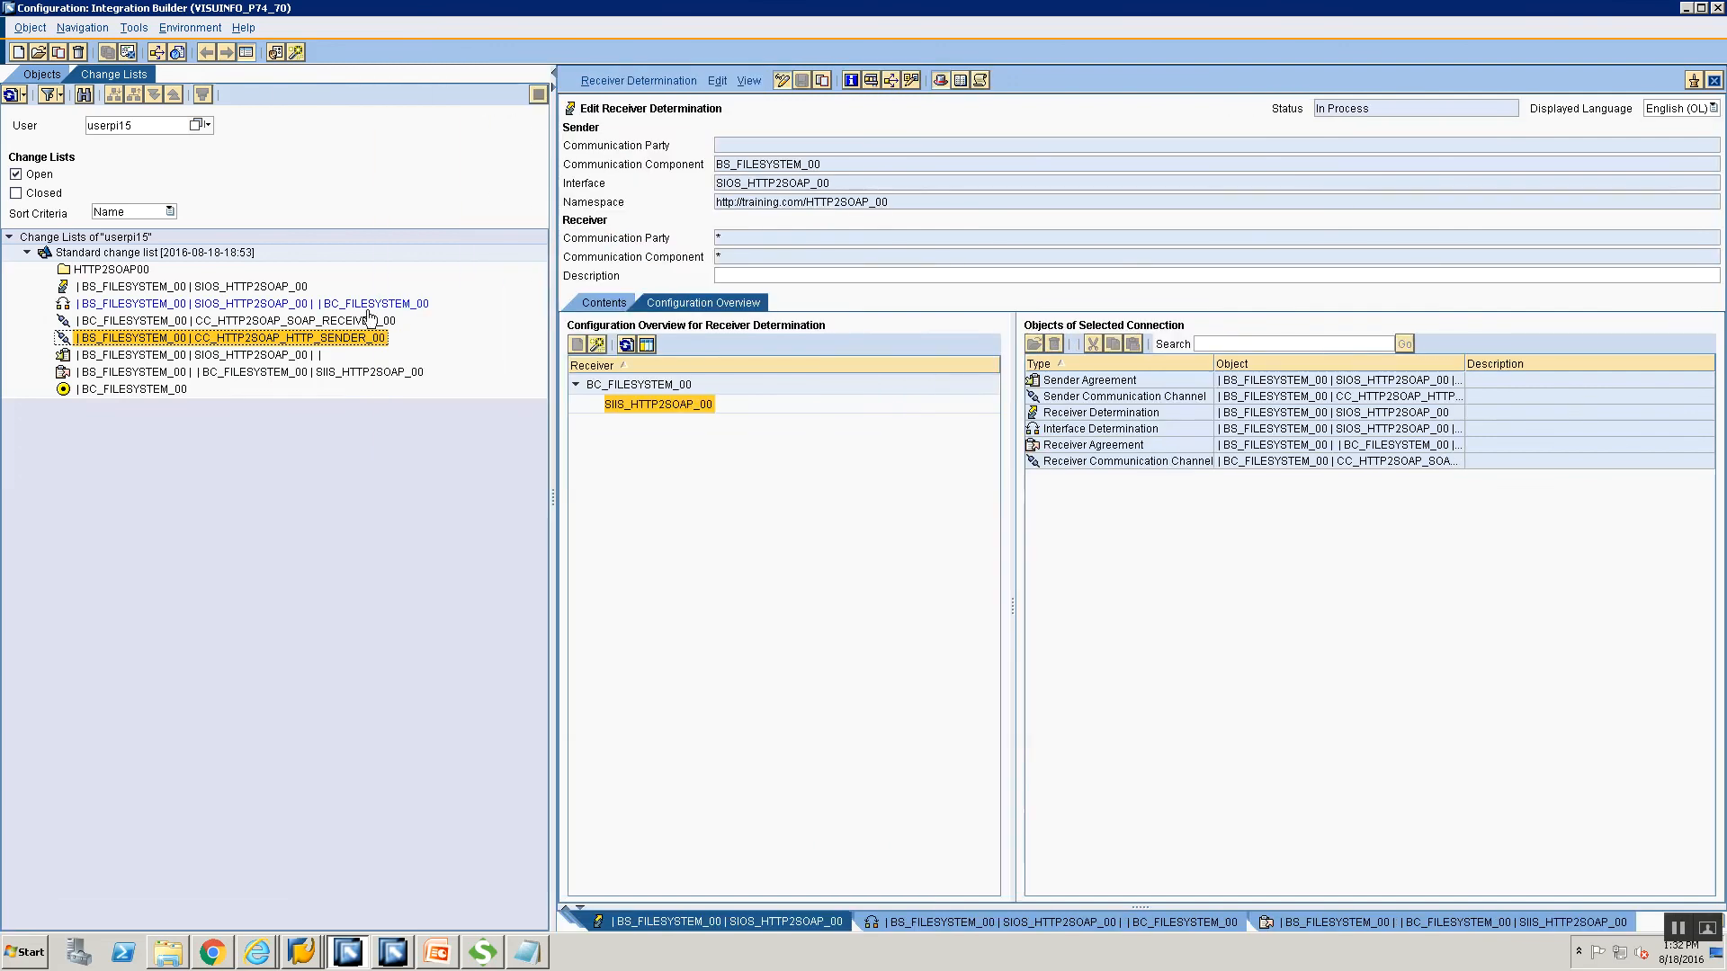
click(366, 322)
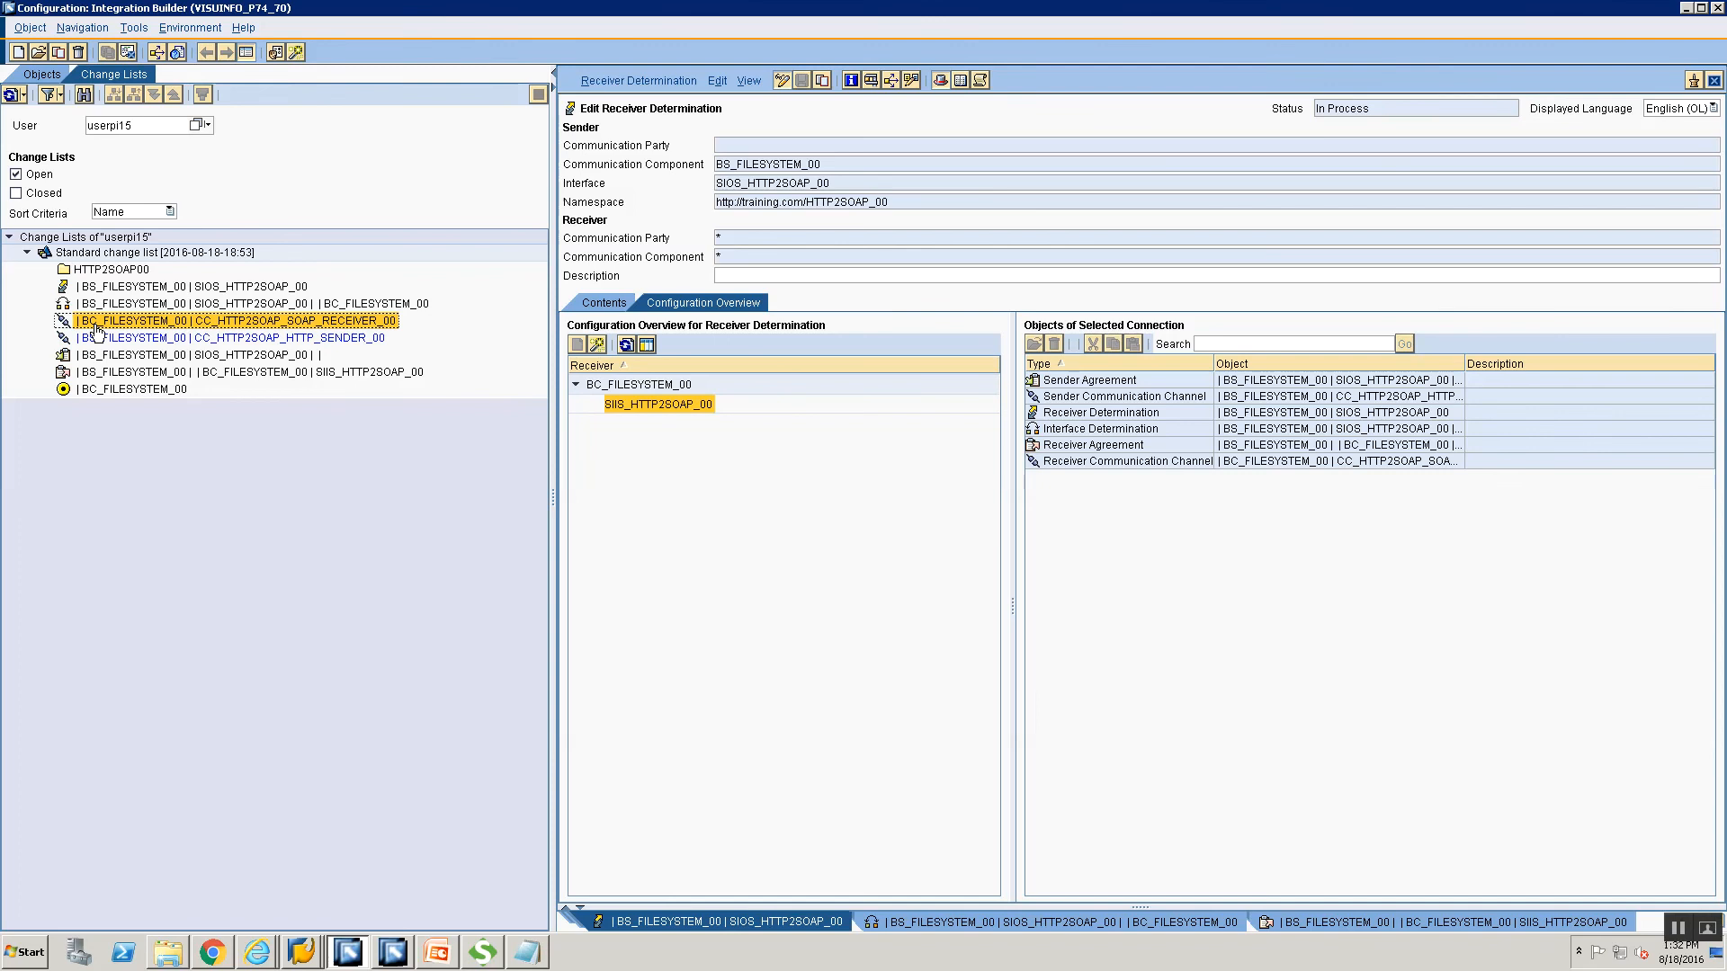
click(84, 390)
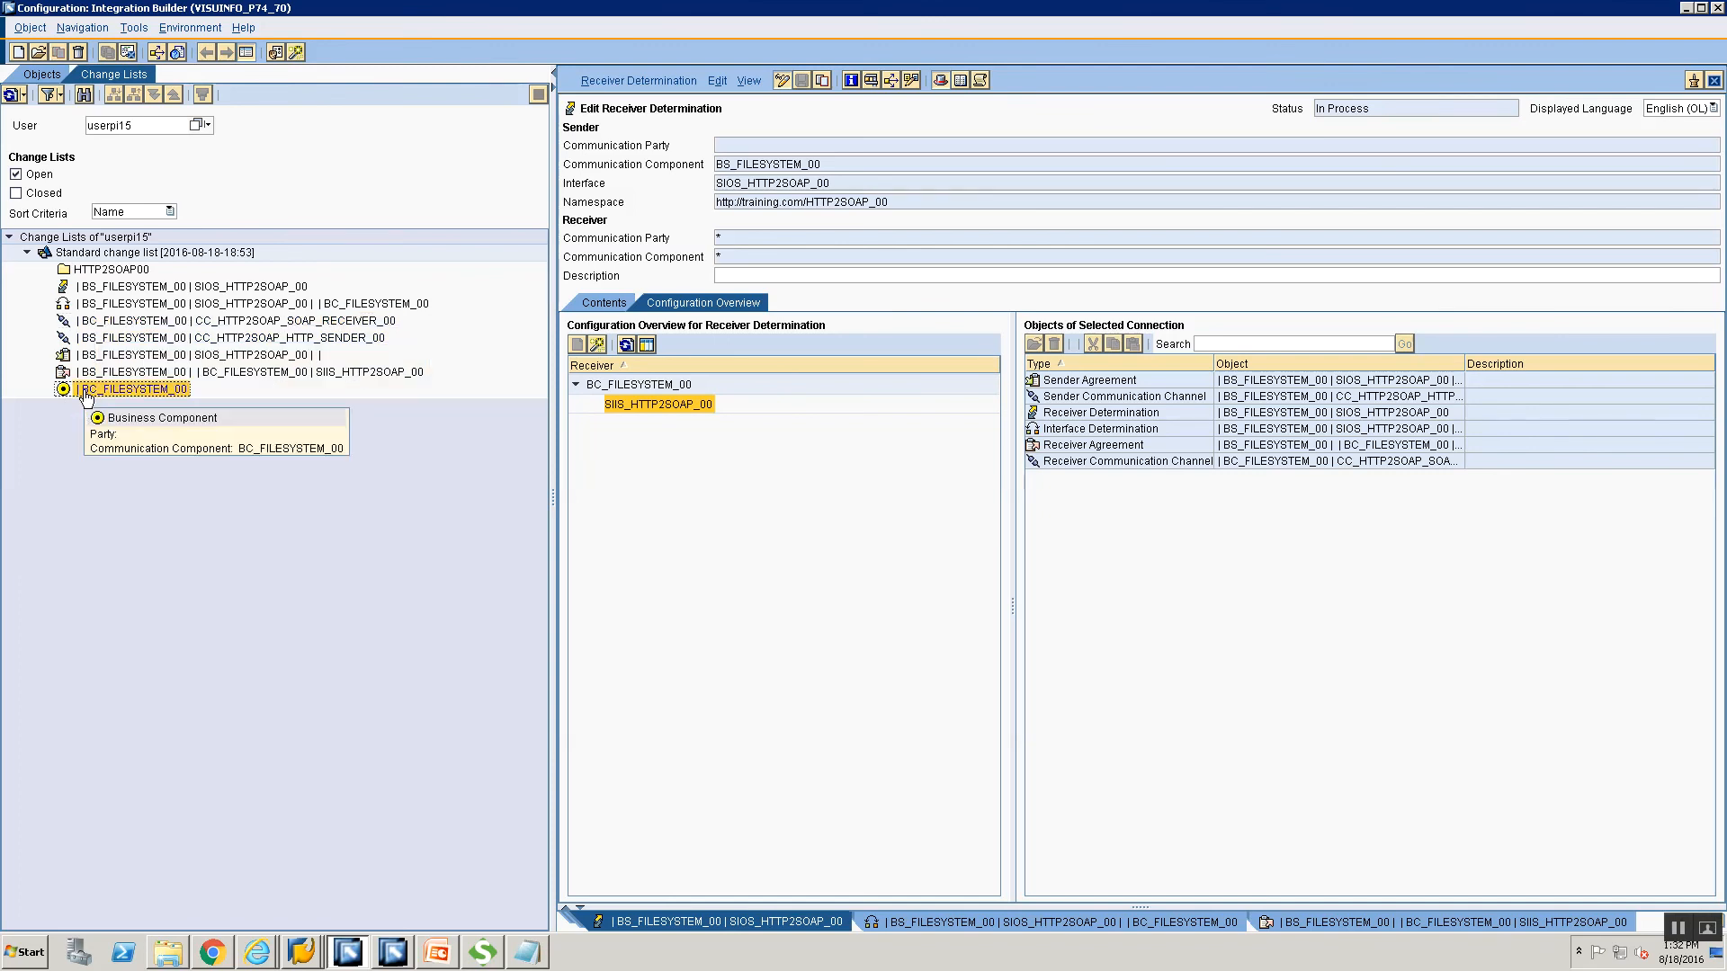
click(120, 252)
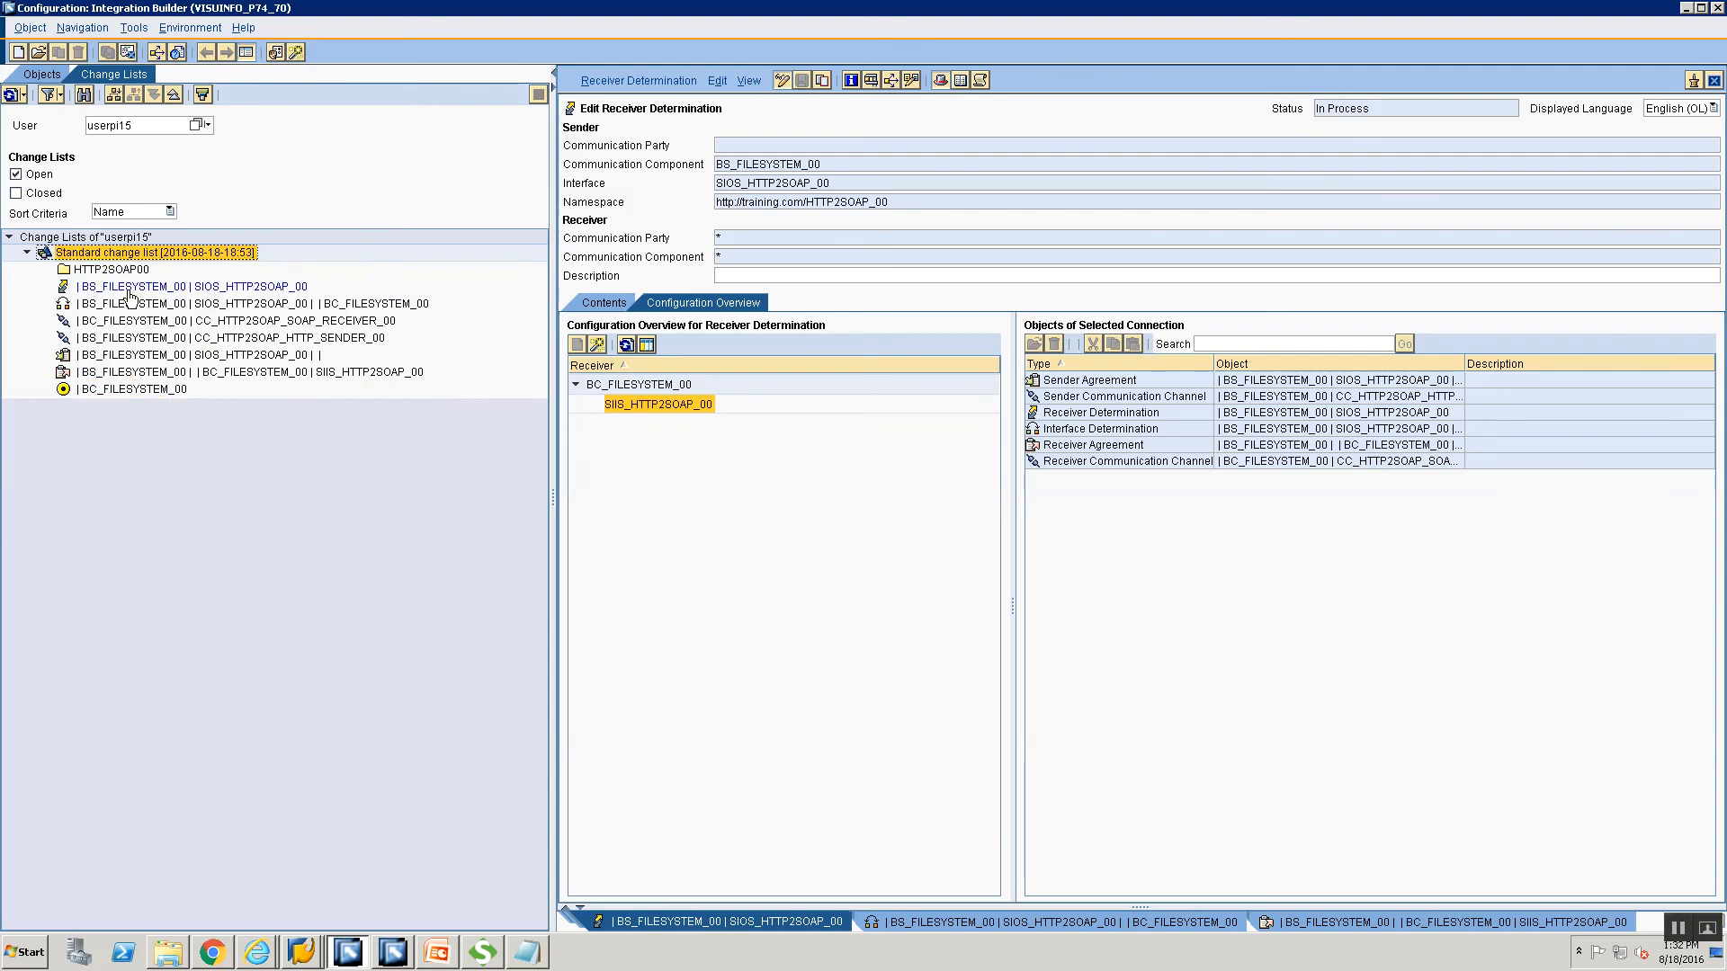
click(132, 290)
click(130, 306)
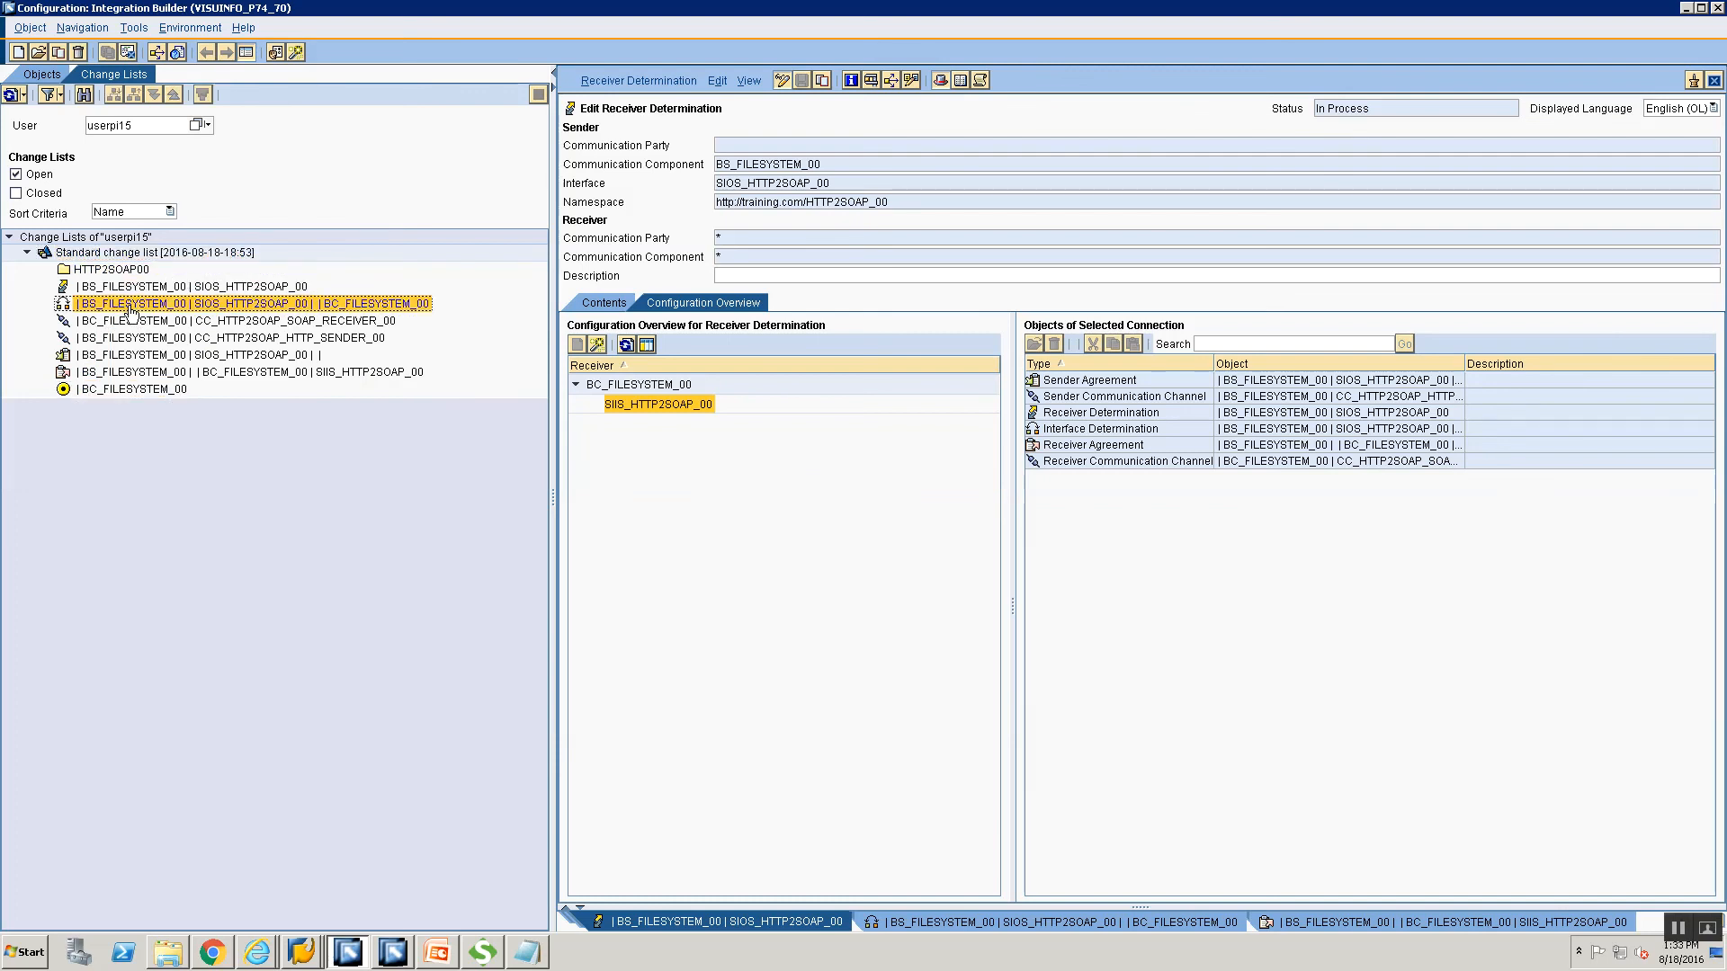
click(135, 360)
click(133, 373)
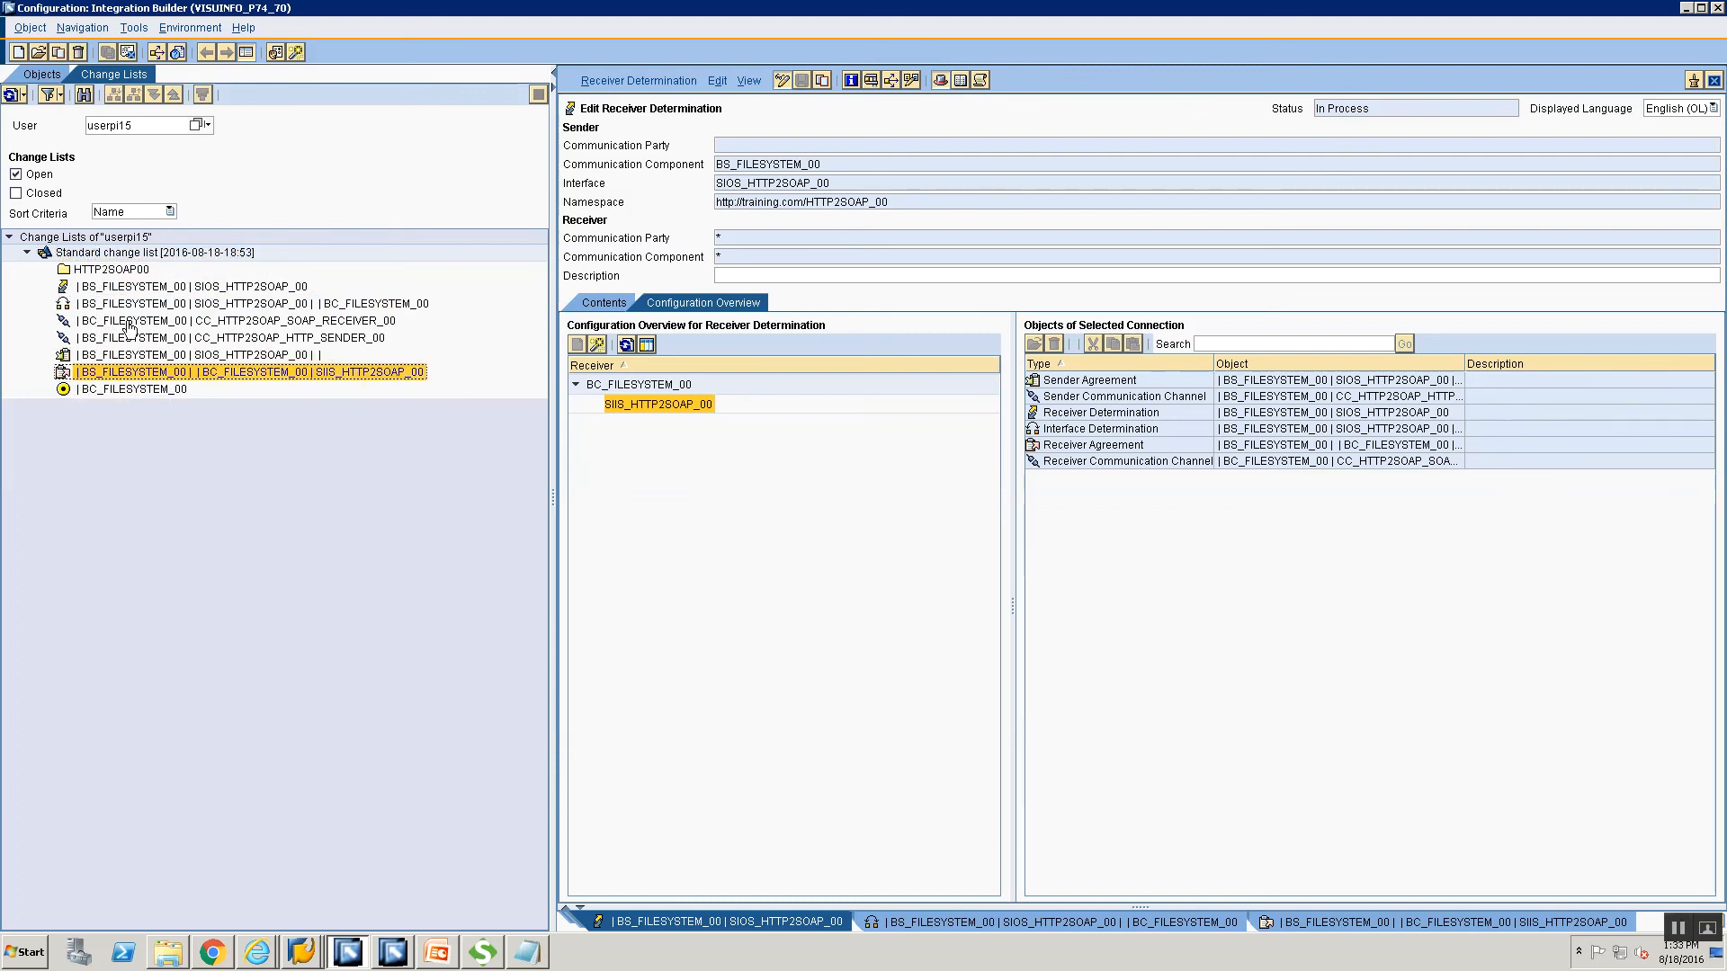
Activate all objects in the Standard change list and dismiss the confirmation.
right_click(137, 254)
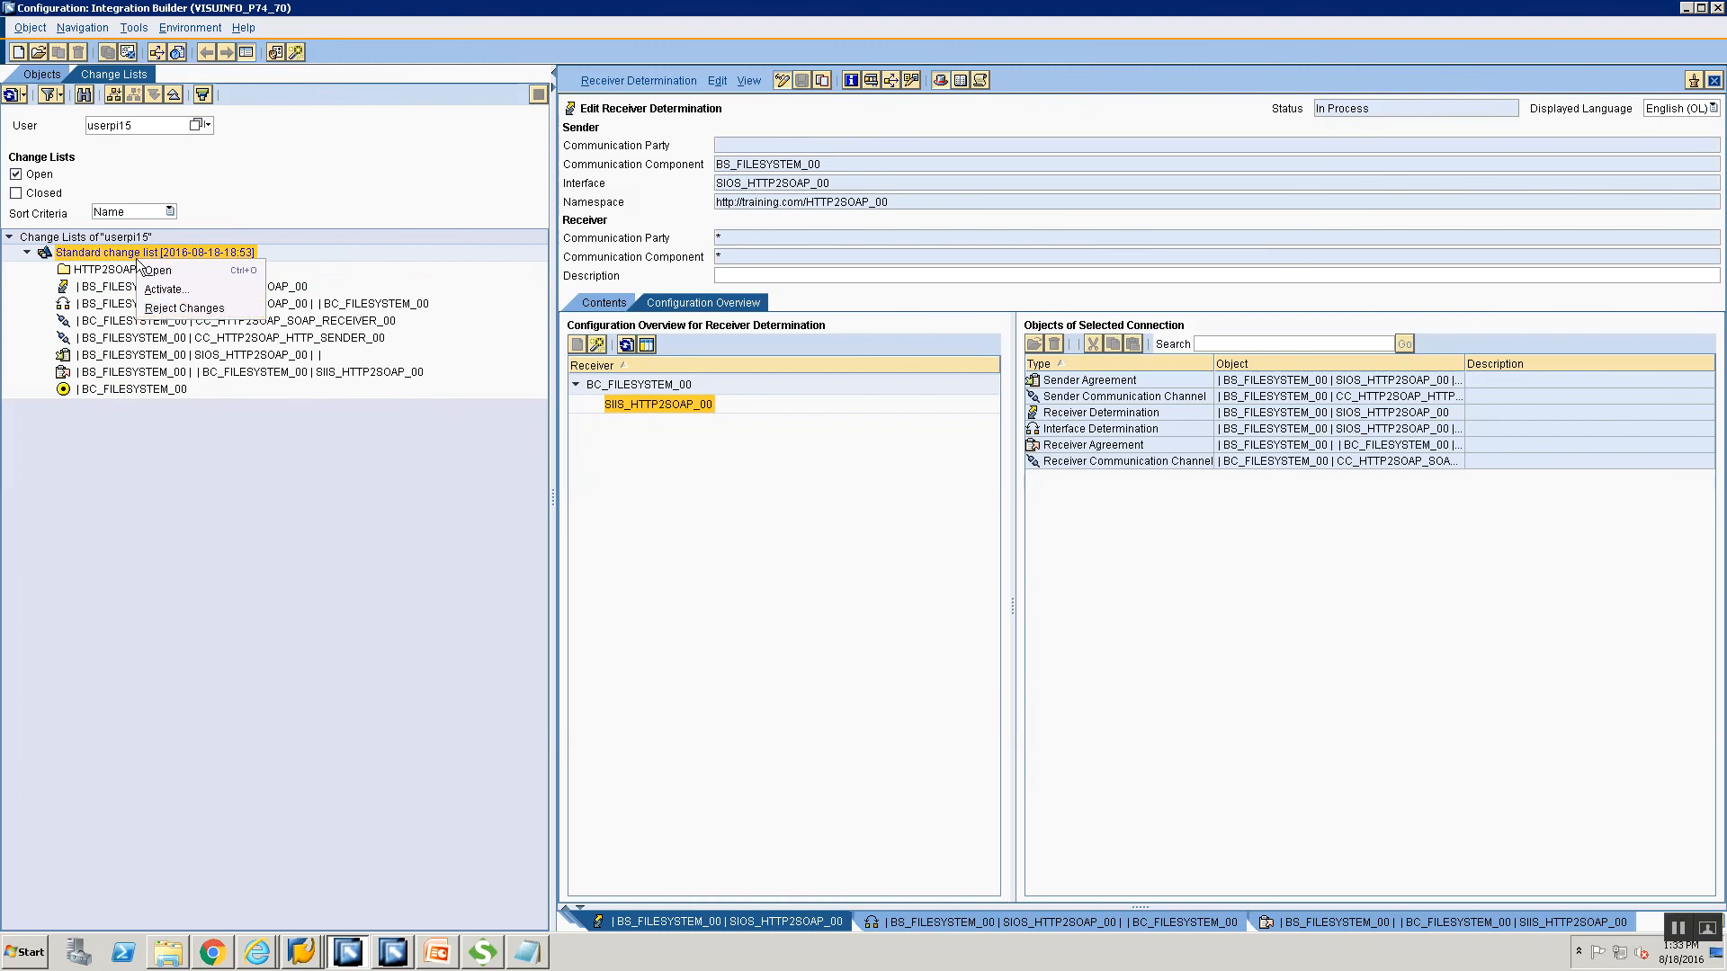
click(207, 284)
click(670, 652)
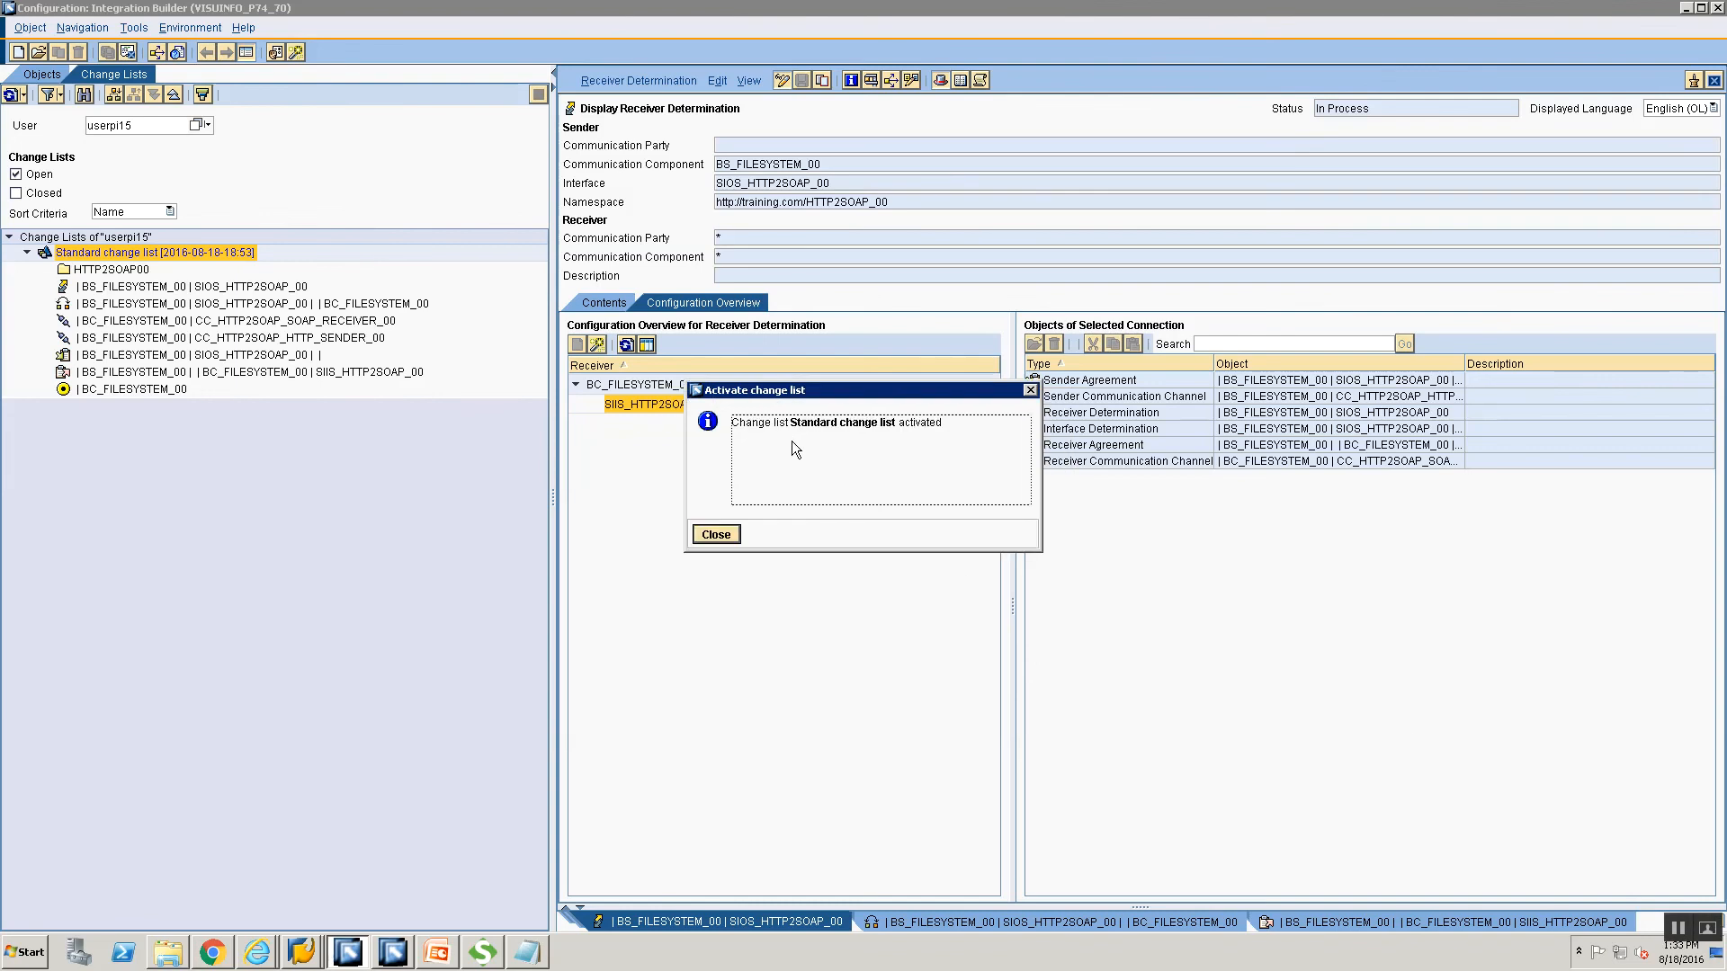
click(701, 534)
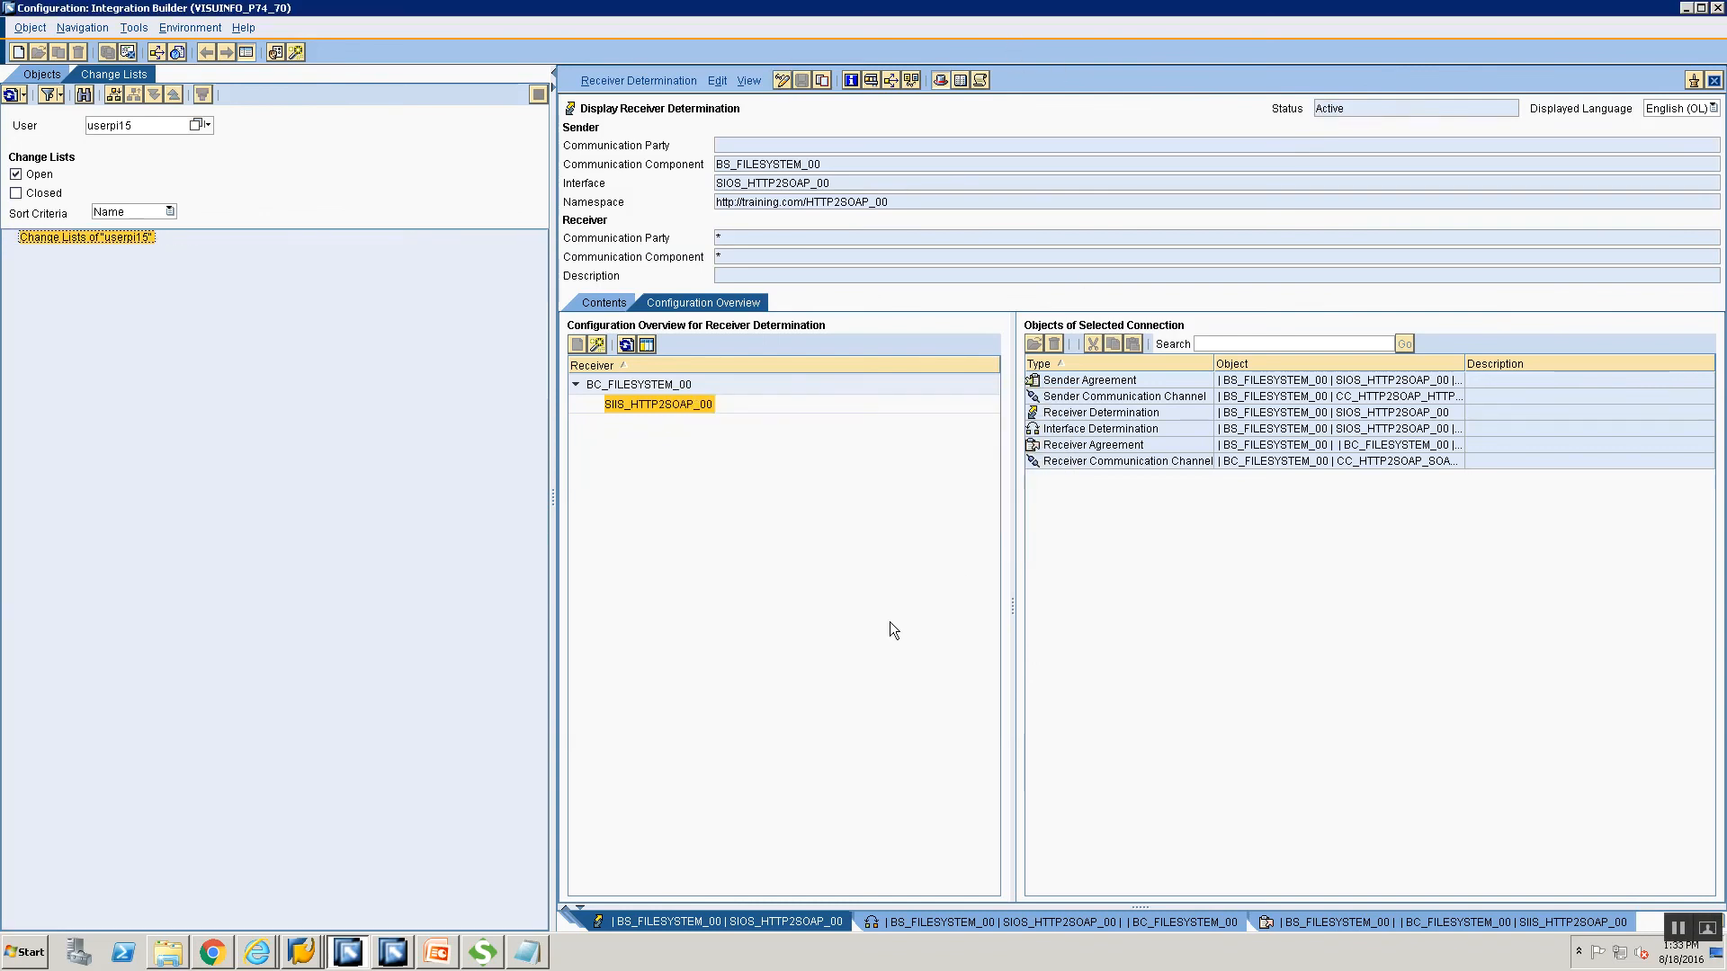
click(438, 951)
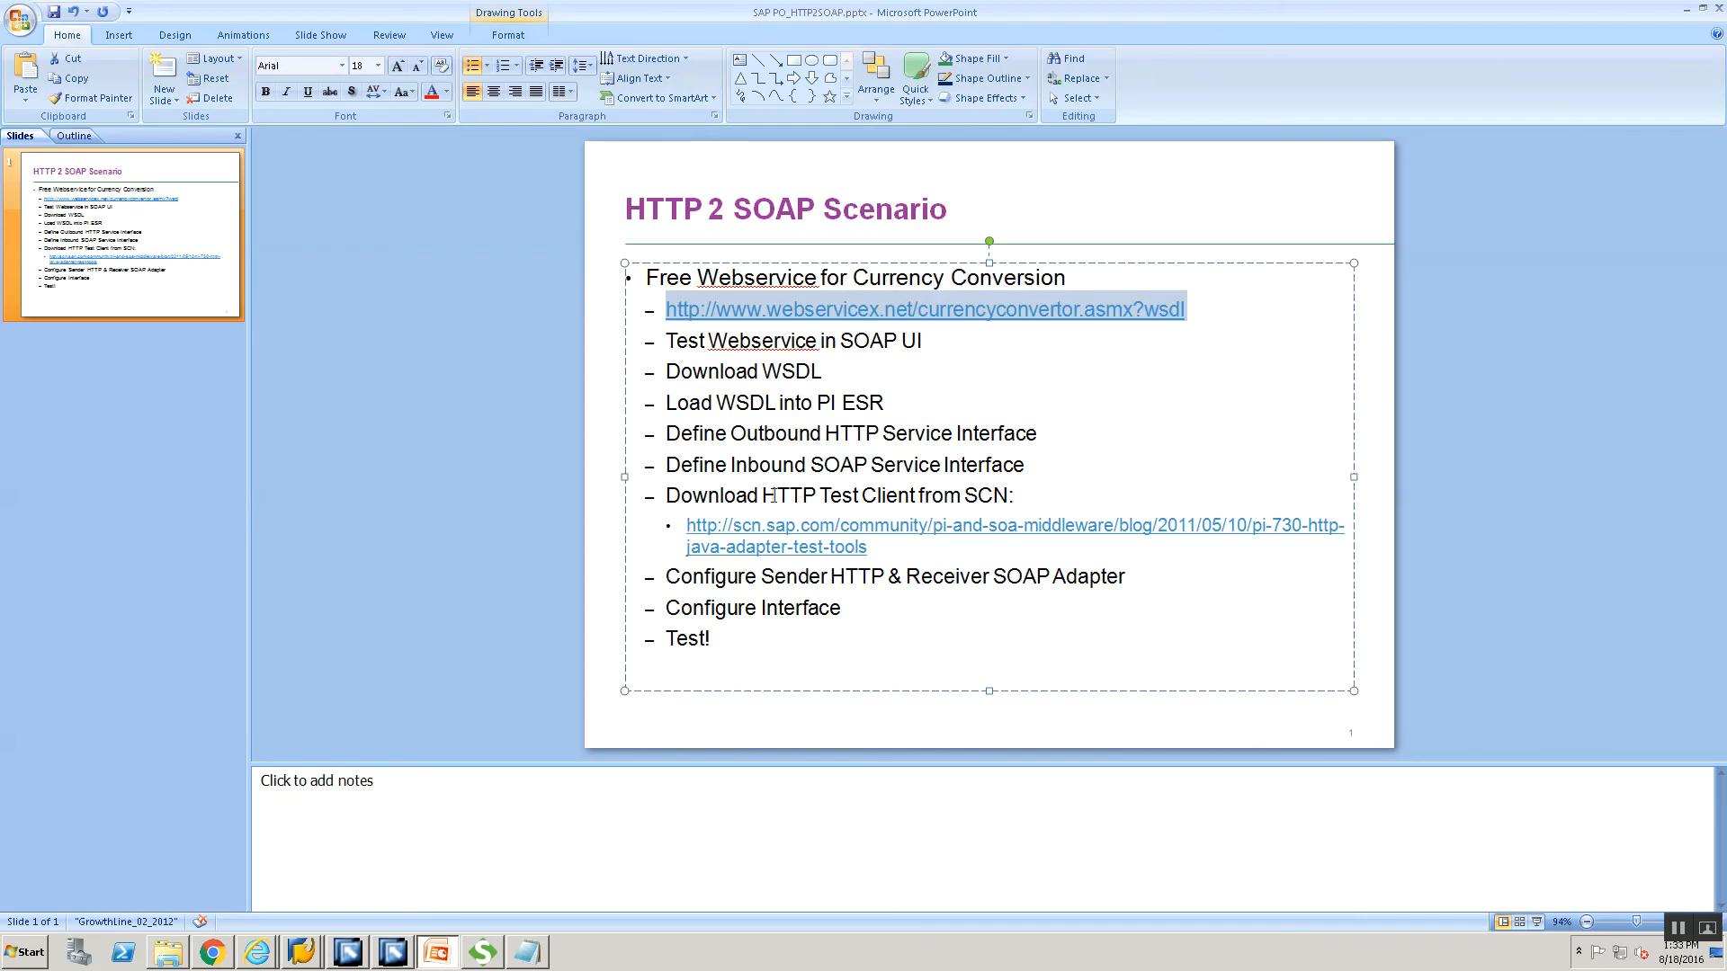
Select the scn.sap.com HTTP test-client blog URL on the slide and return to the browser.
drag(885, 551, 681, 536)
key(ctrl+c)
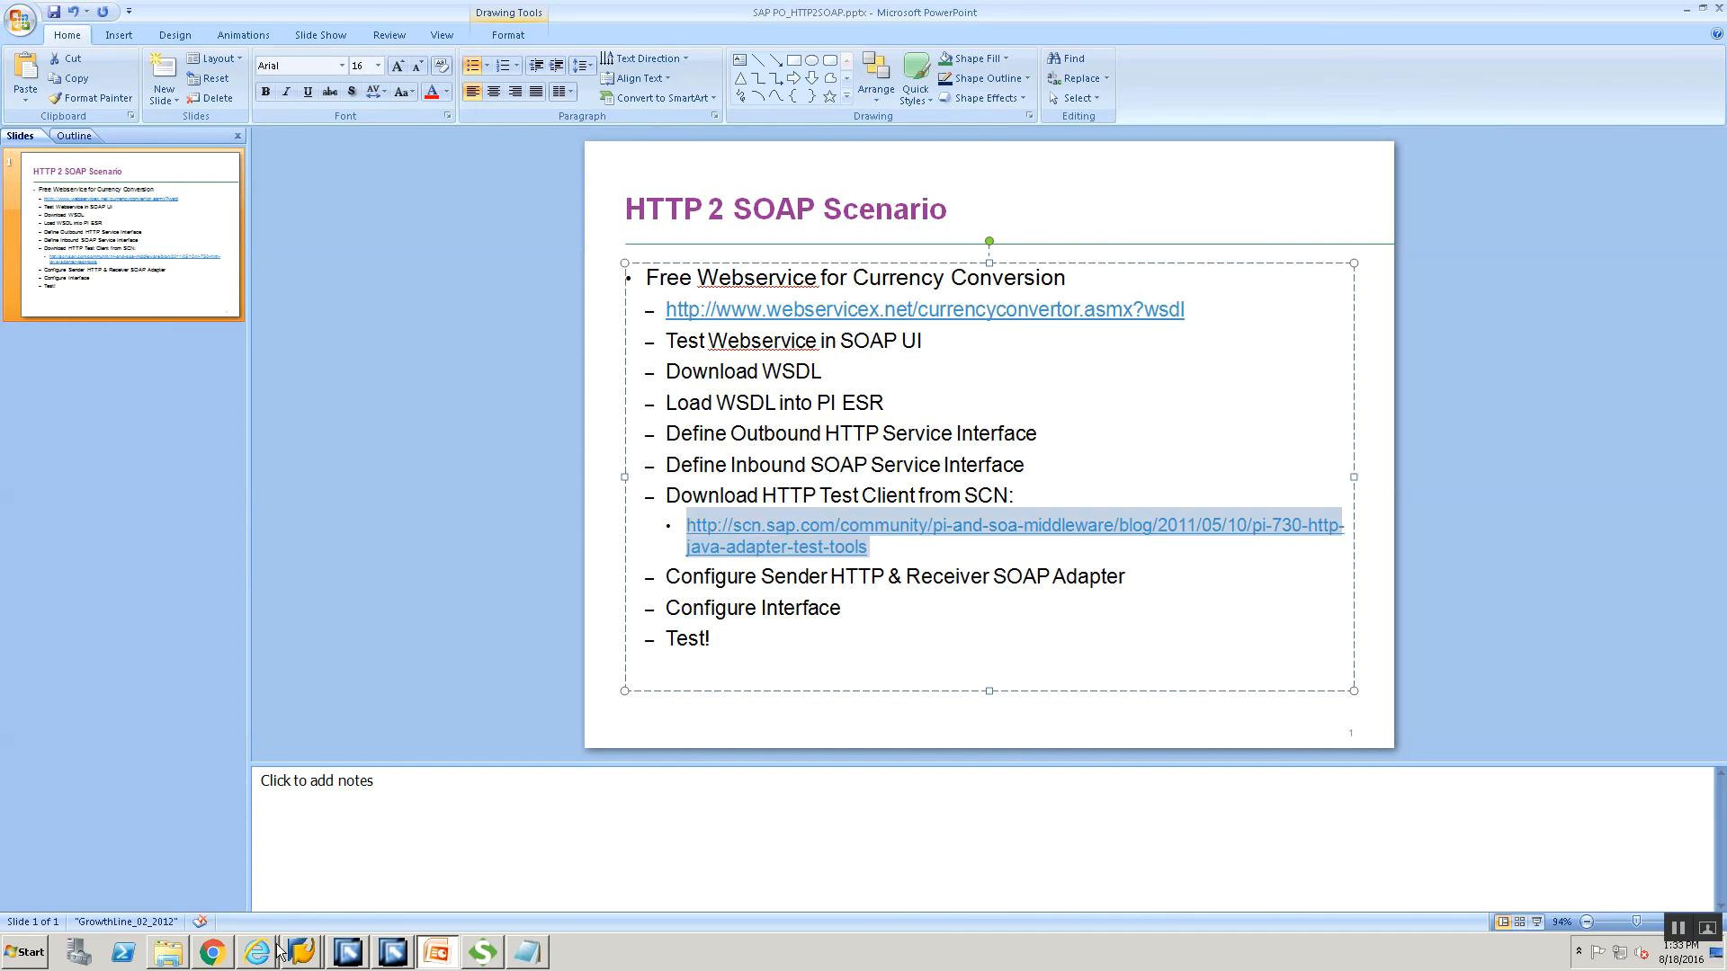
click(212, 952)
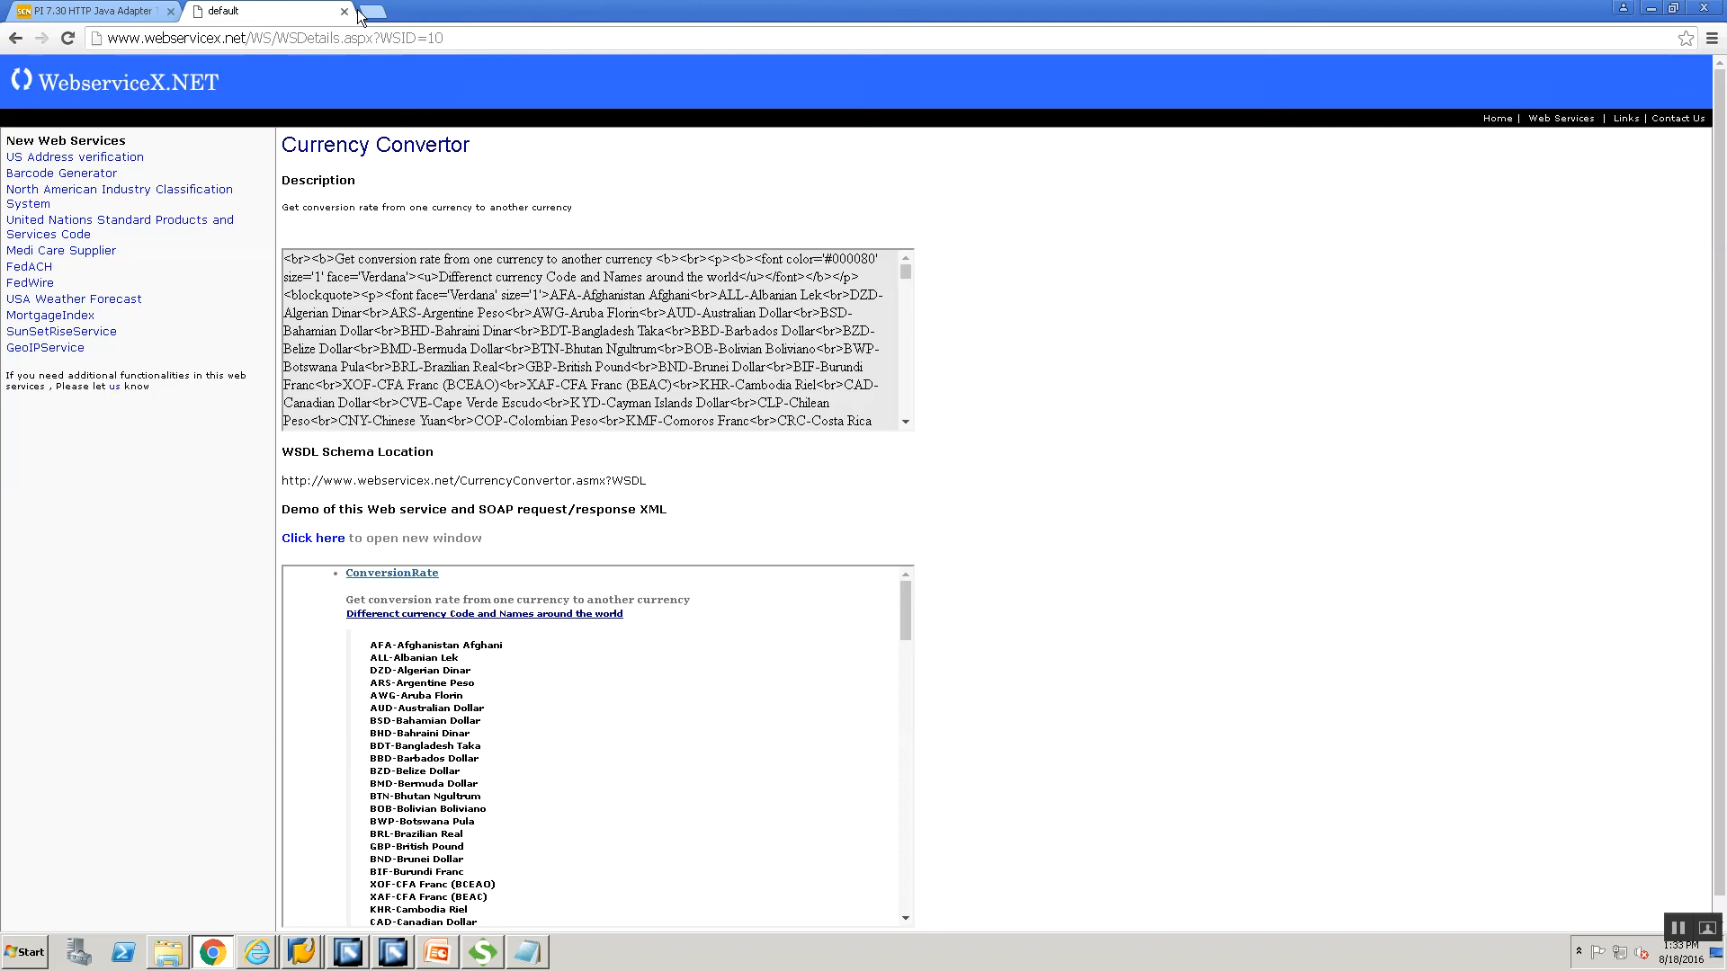
Close the old browser tabs and load the copied SCN blog address in a fresh tab.
click(172, 13)
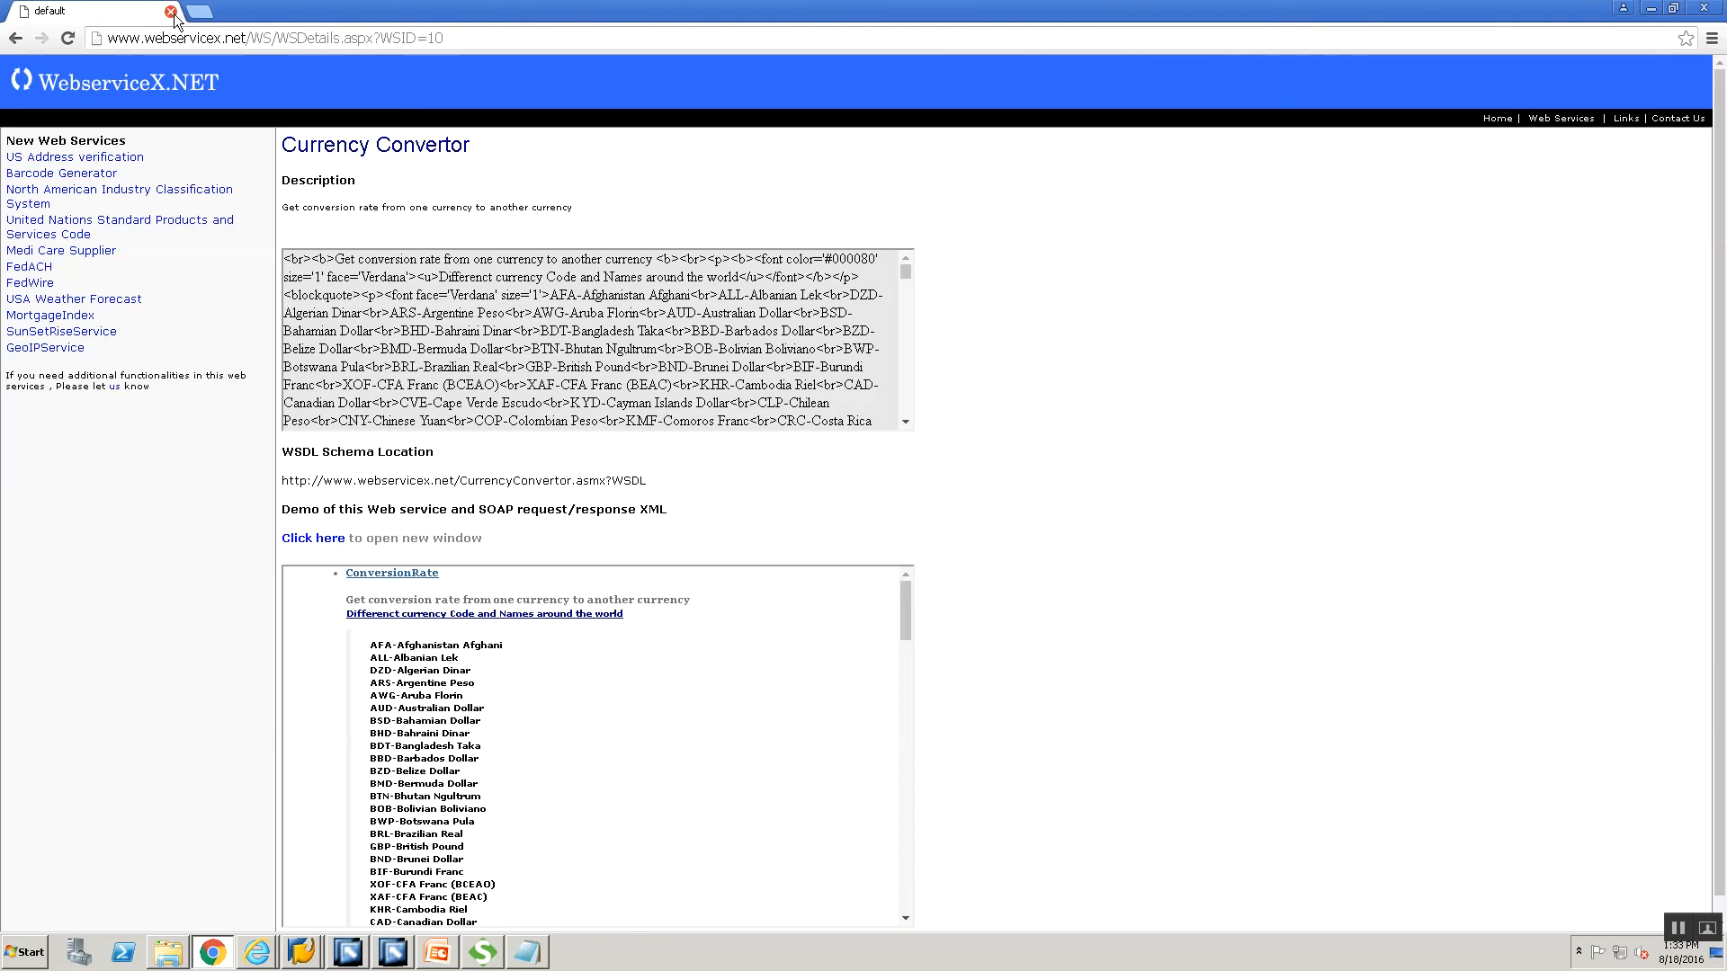
click(196, 14)
click(171, 12)
click(176, 38)
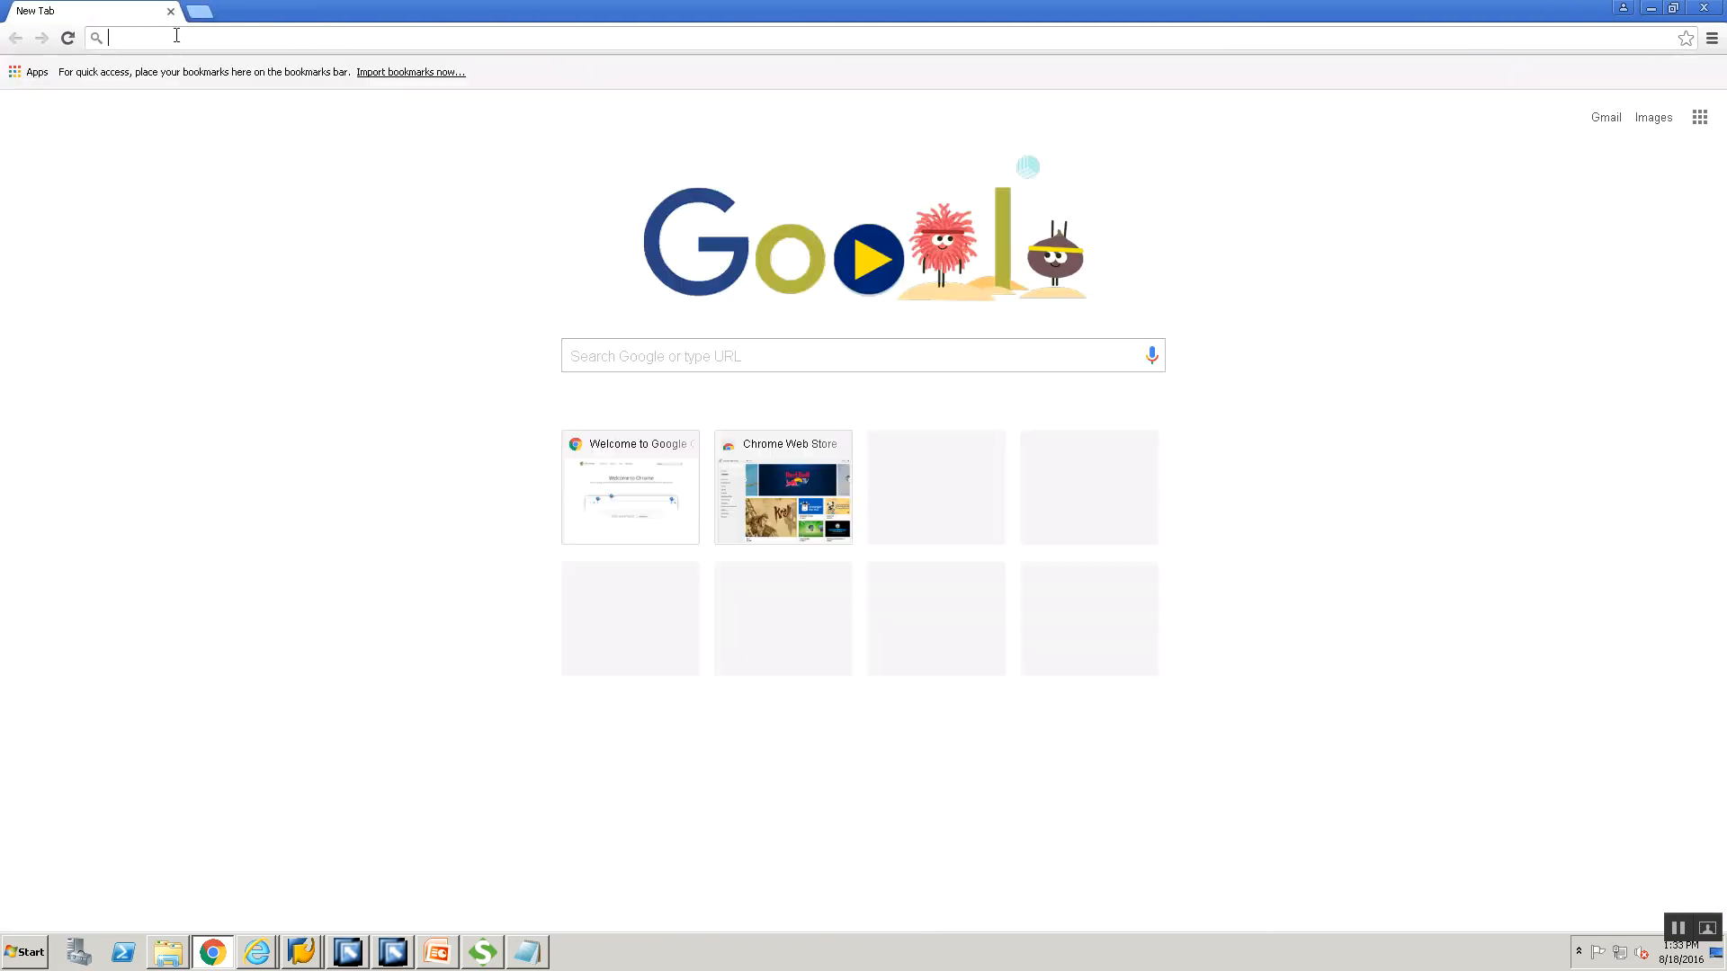
key(ctrl+v)
key(Return)
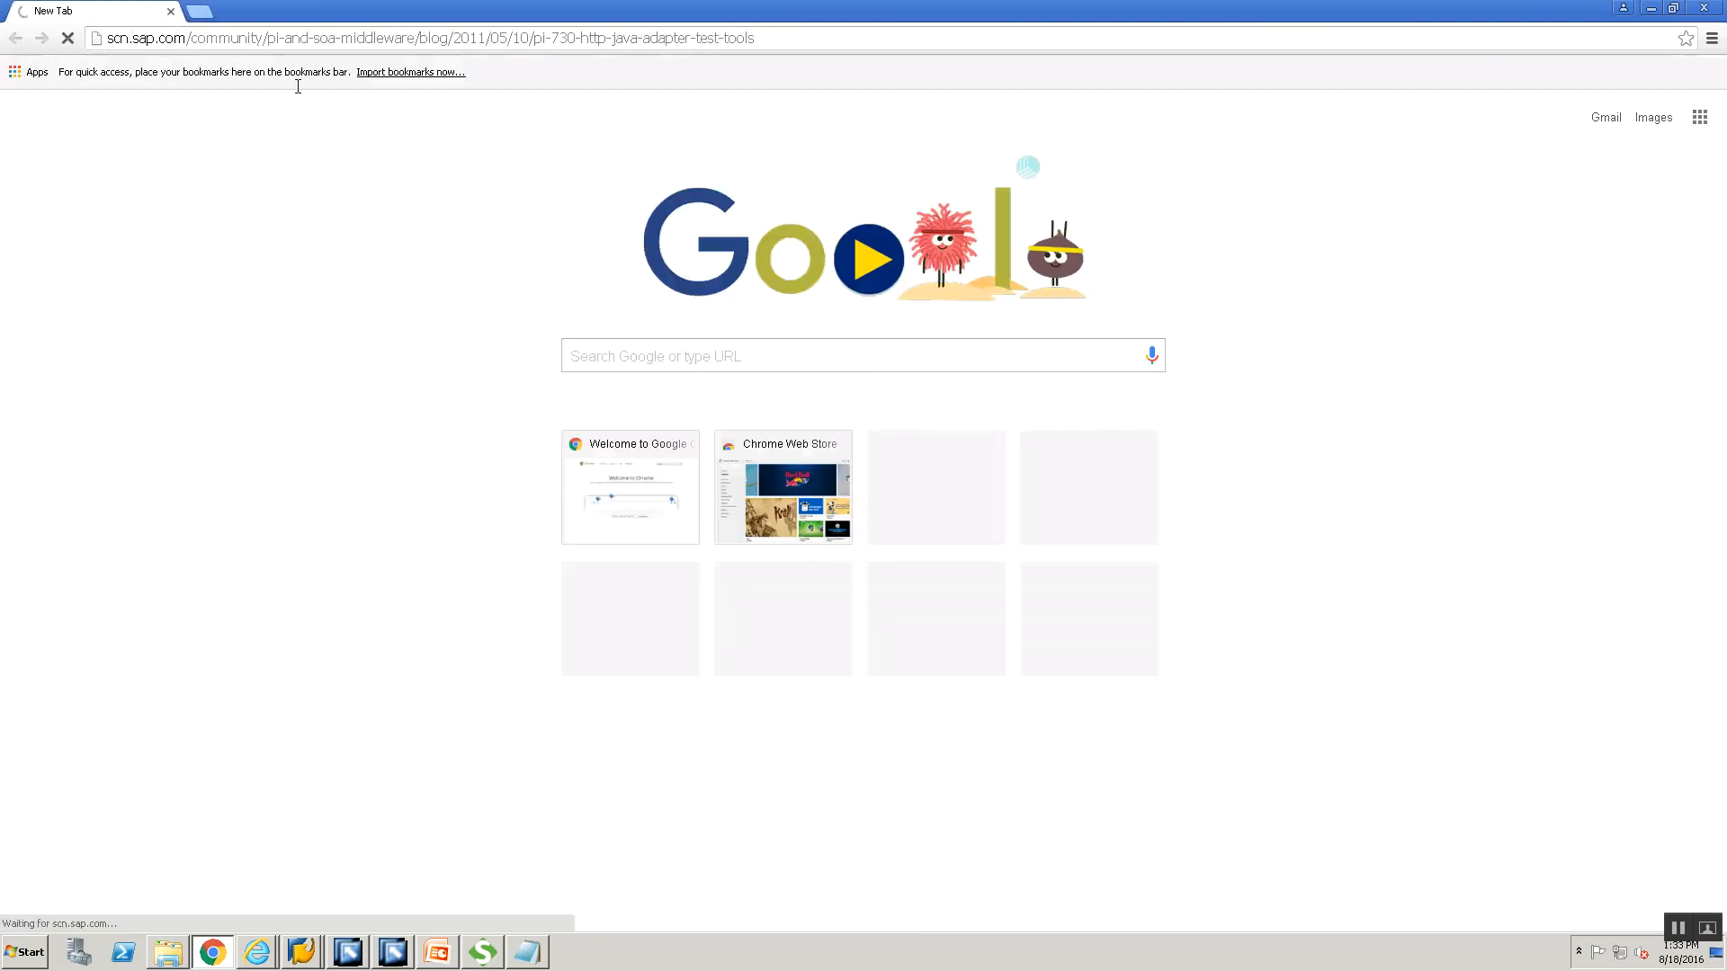
click(199, 10)
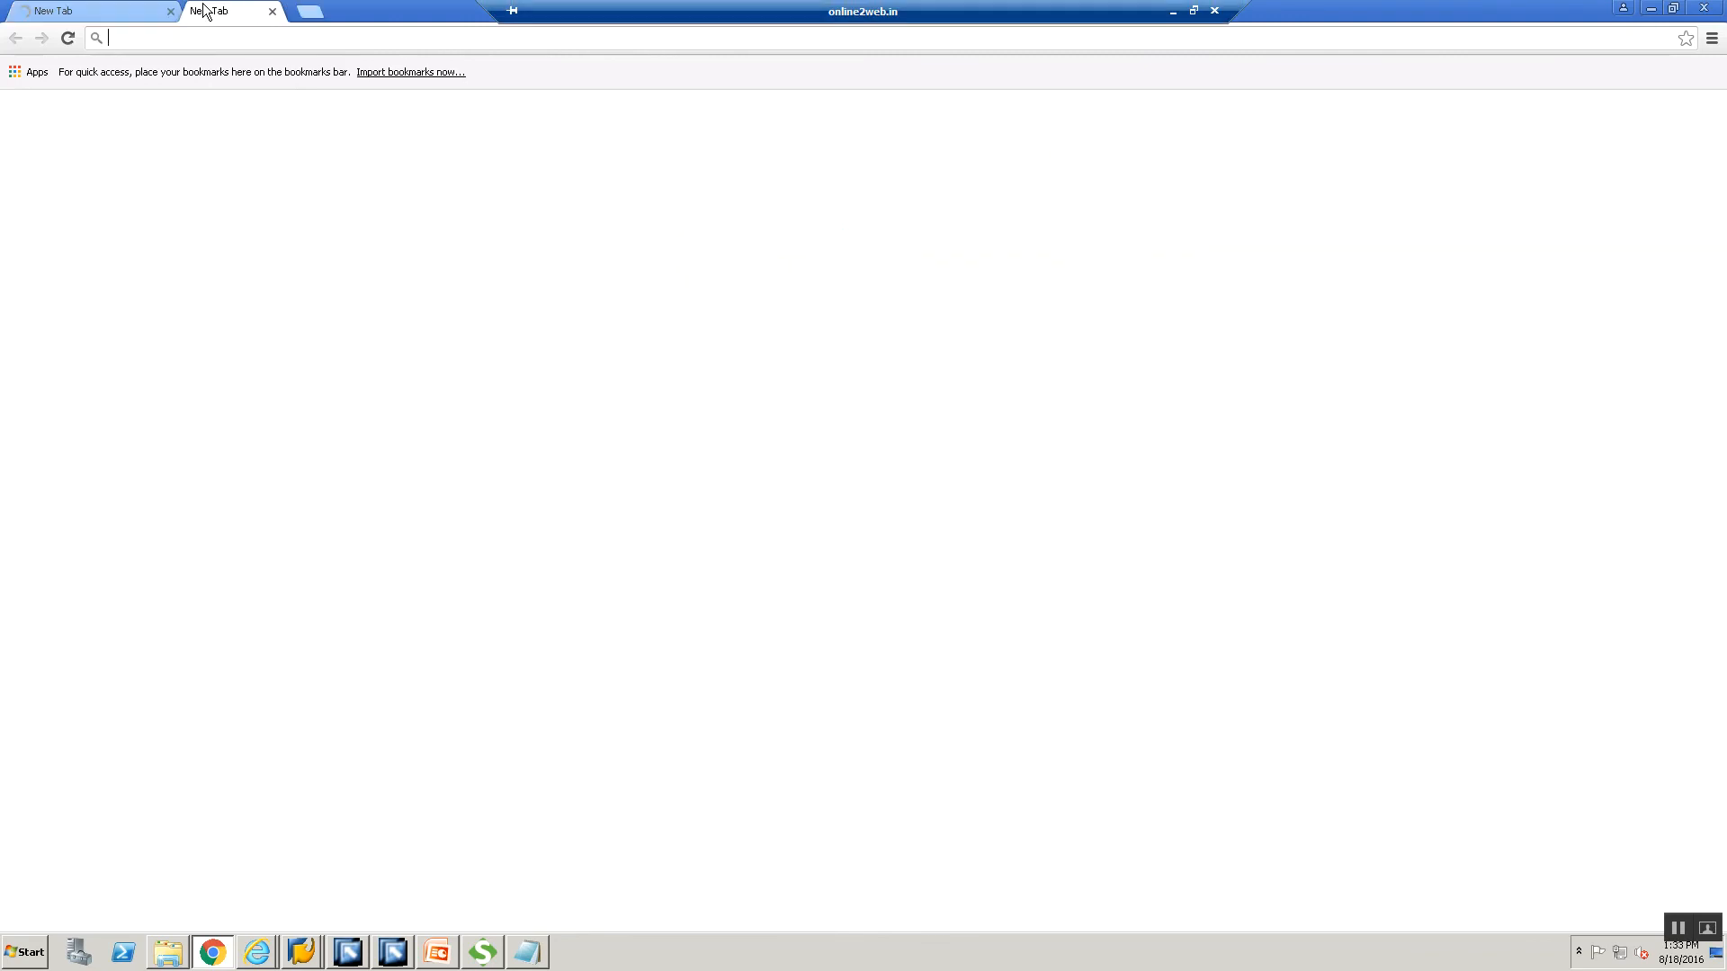
click(343, 12)
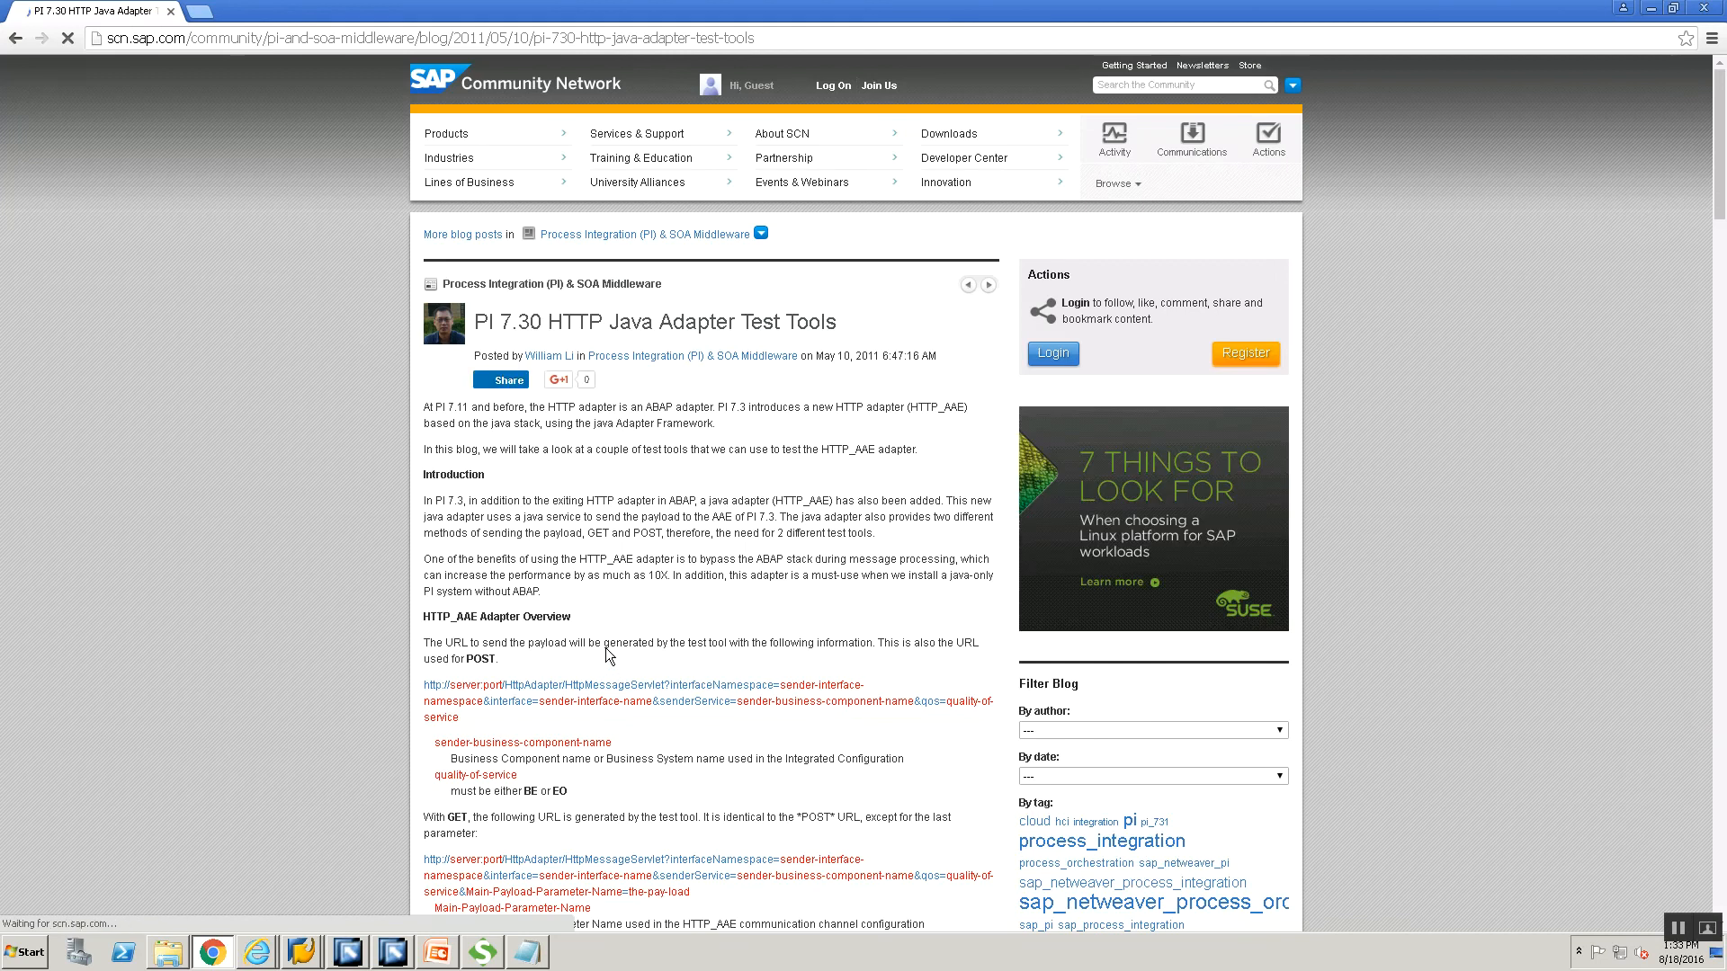
Scroll down the PI 7.30 HTTP test tools blog and select its entire HTML test-client listing.
scroll(606, 655, down, 1)
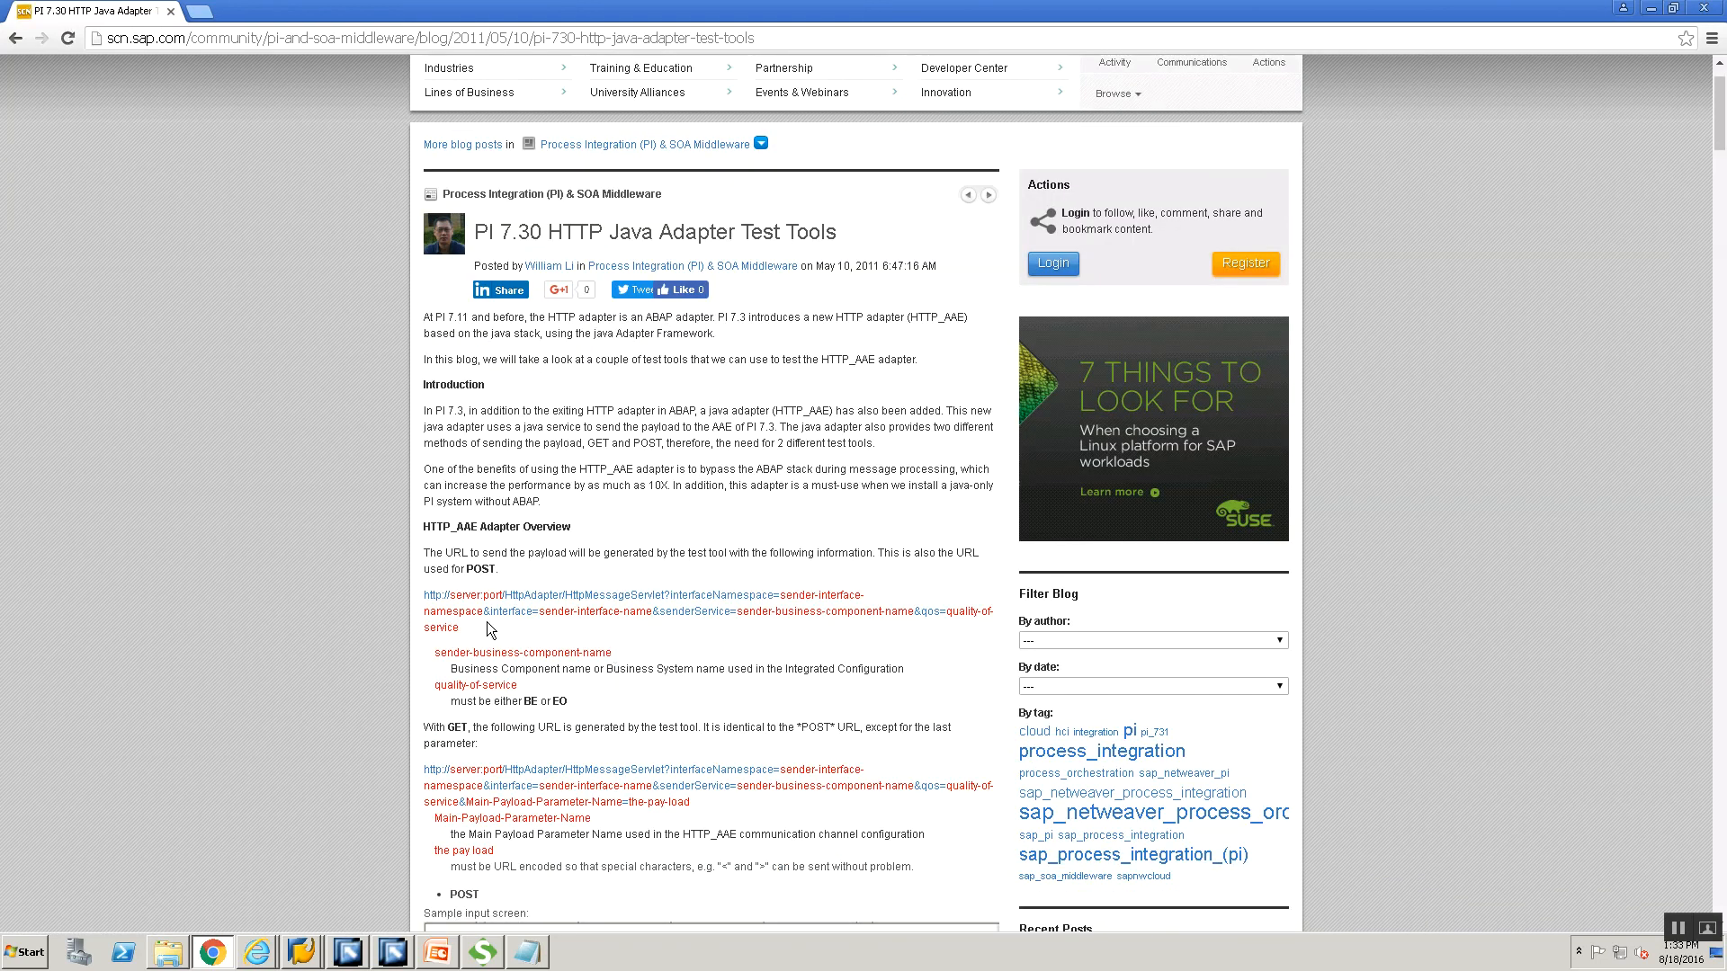
scroll(488, 627, down, 4)
scroll(488, 627, down, 4)
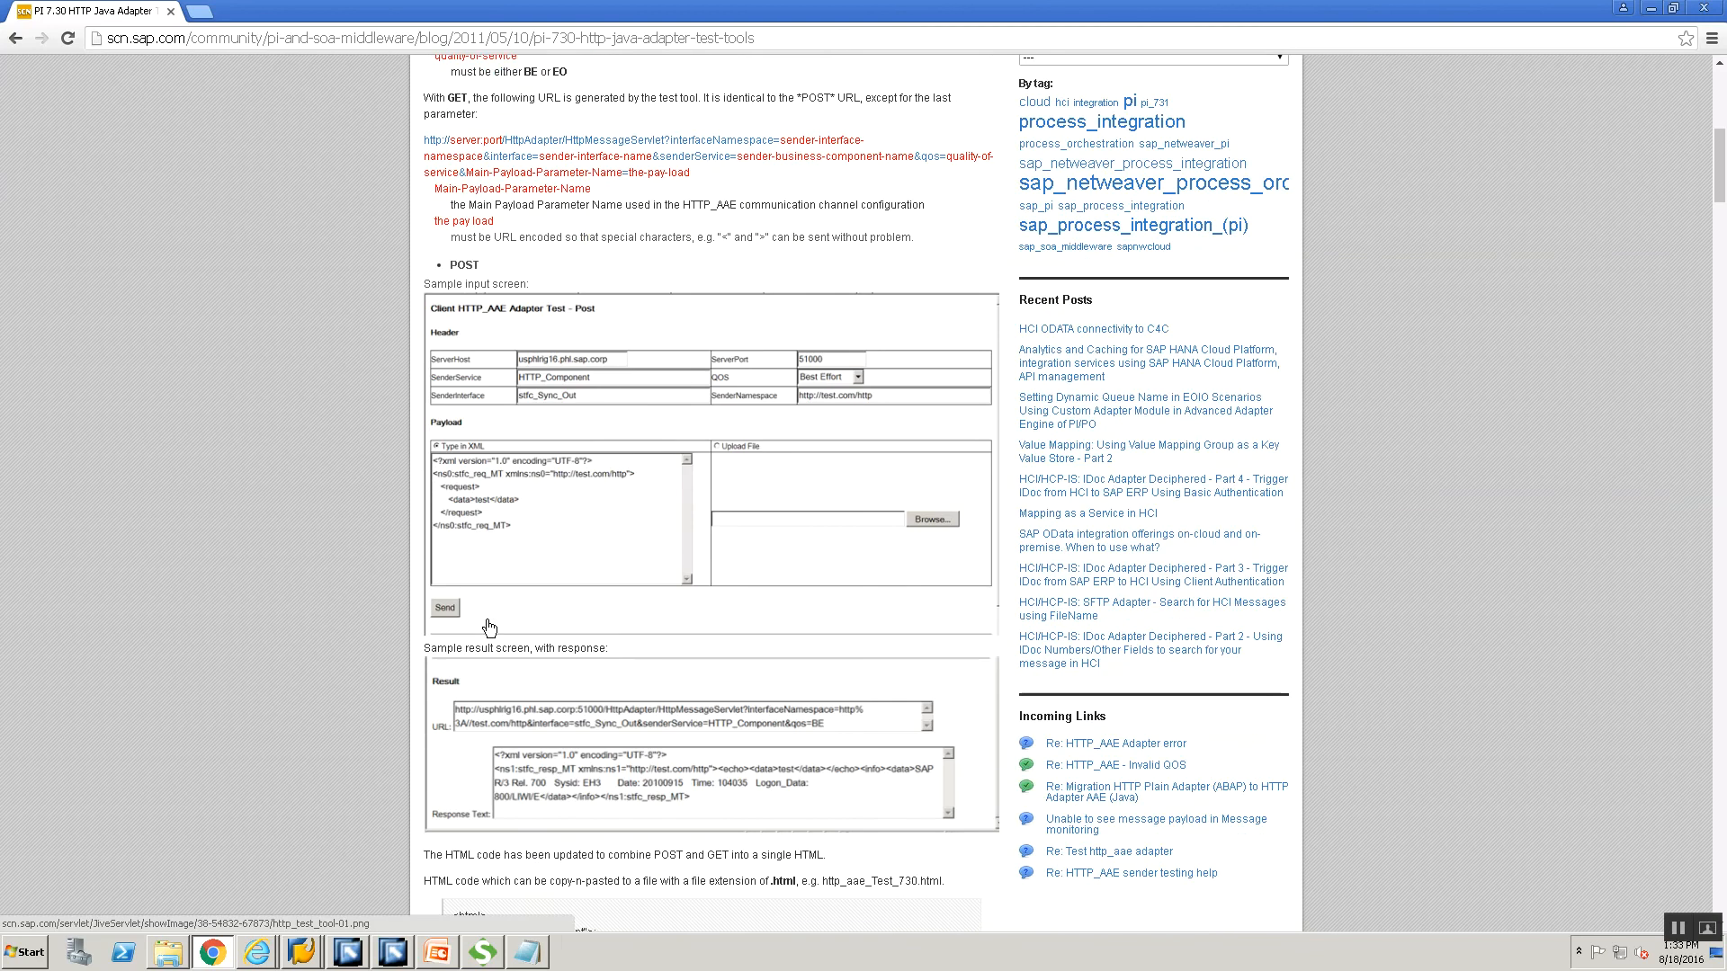
scroll(488, 621, up, 9)
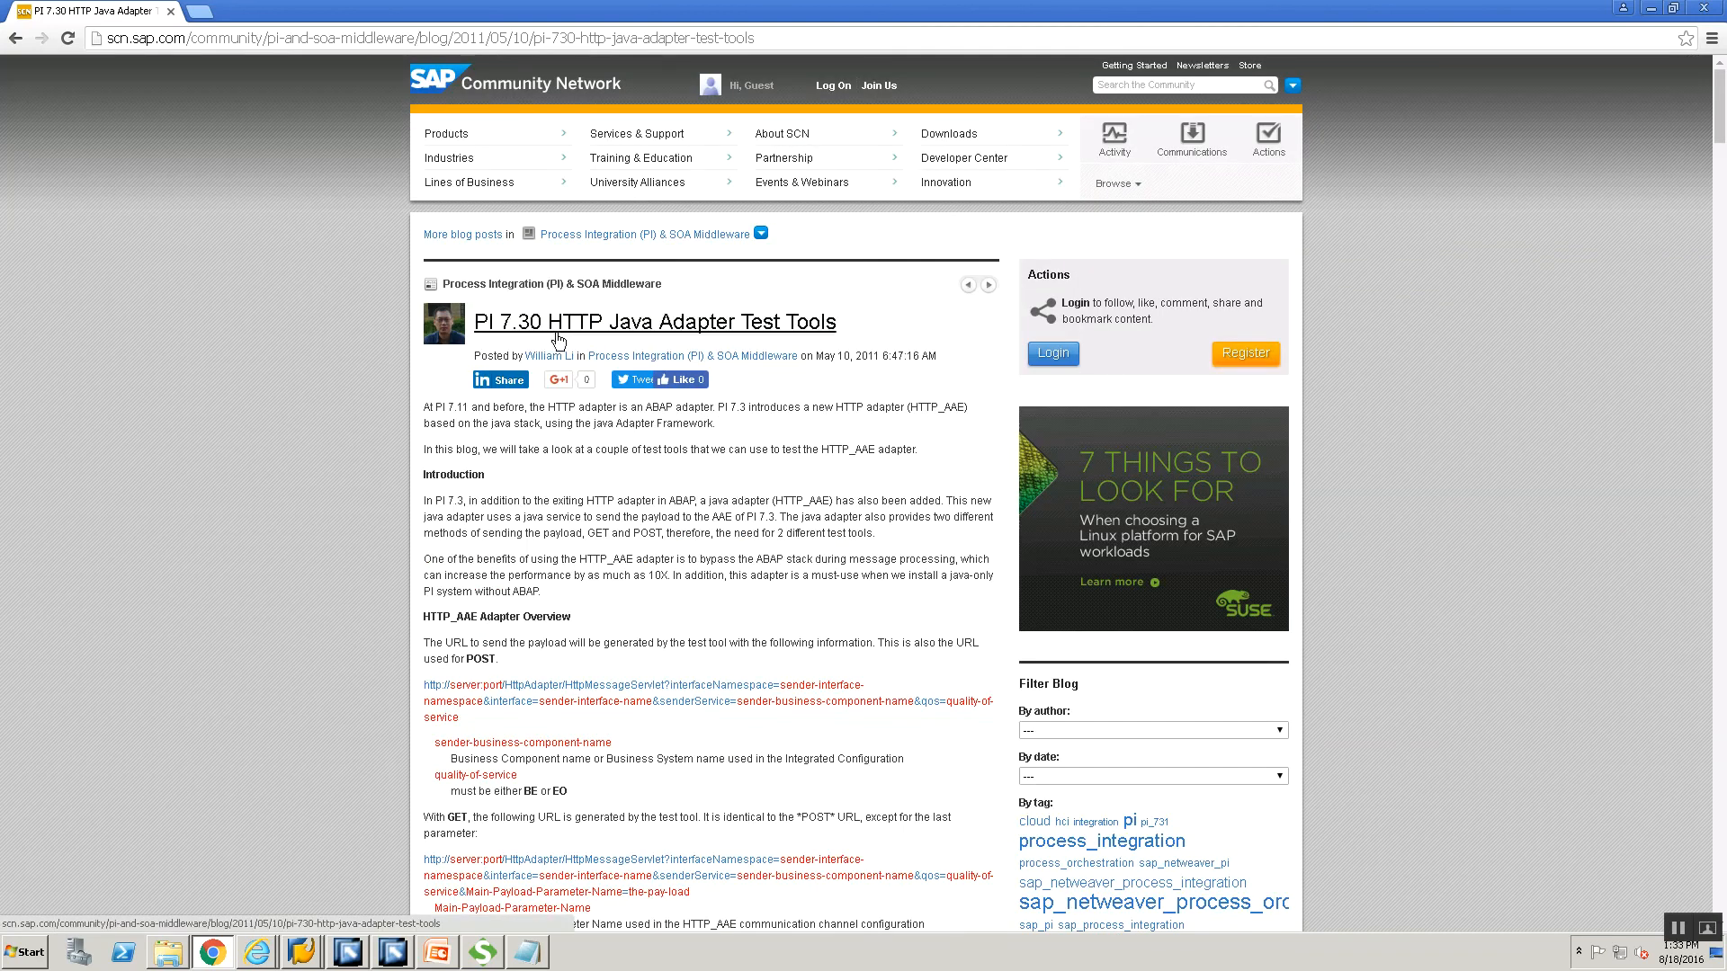
scroll(264, 664, down, 8)
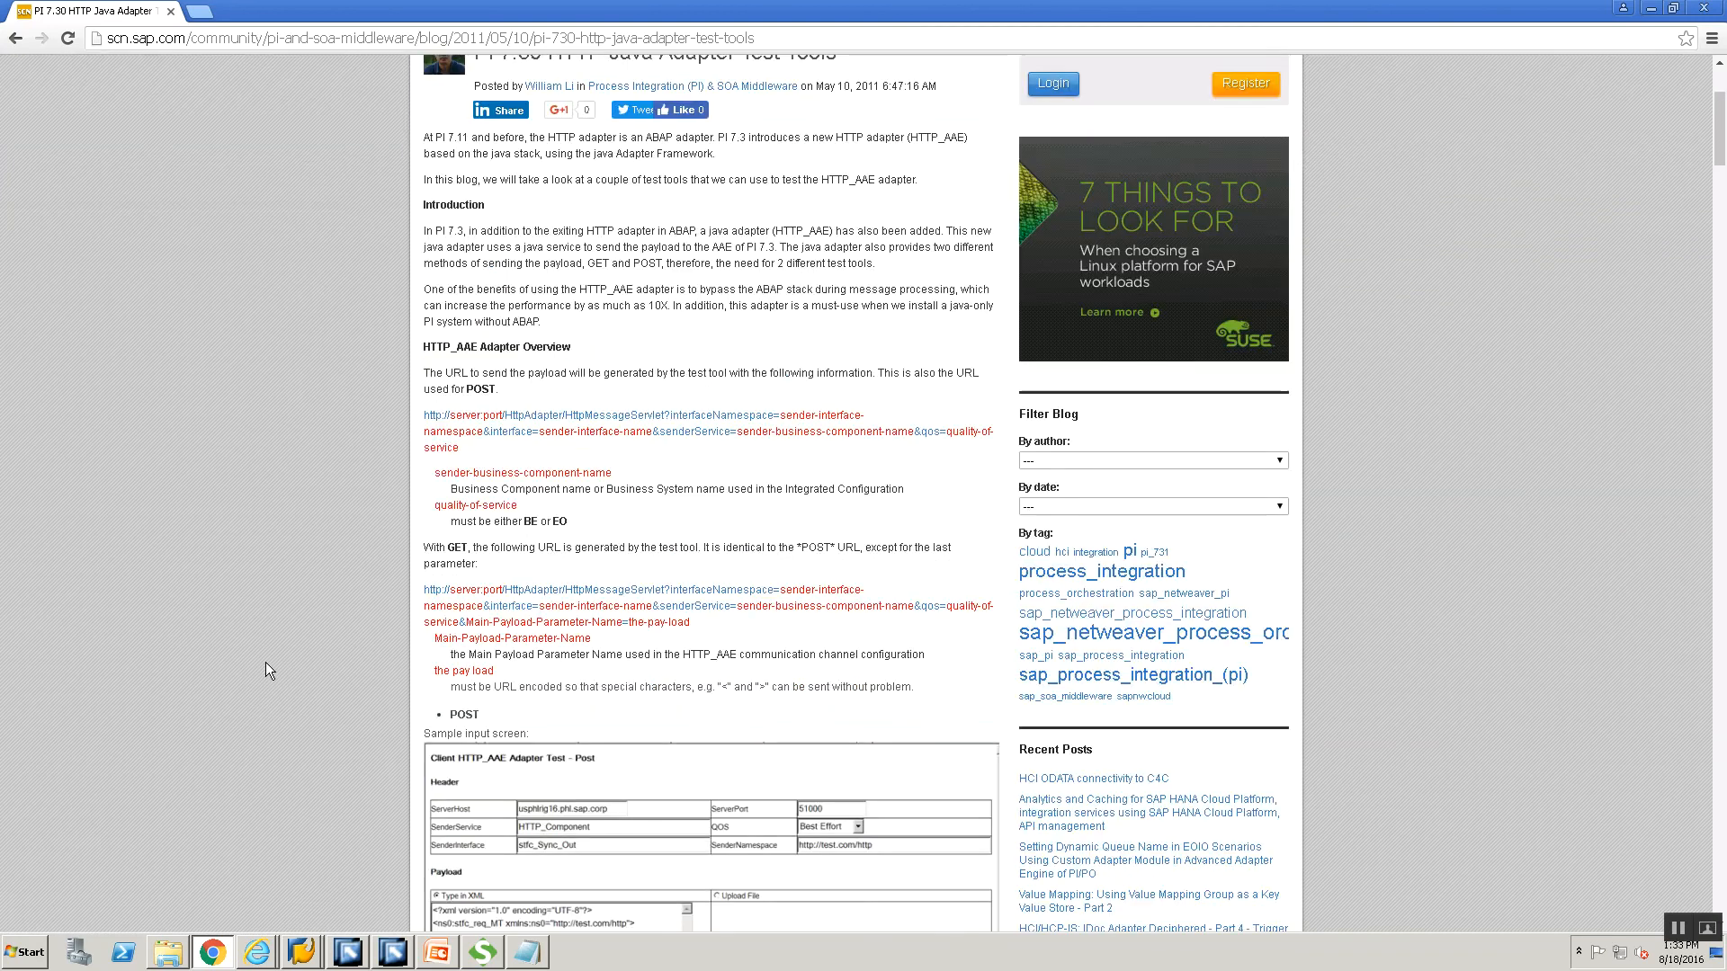
scroll(266, 662, down, 5)
scroll(267, 662, down, 3)
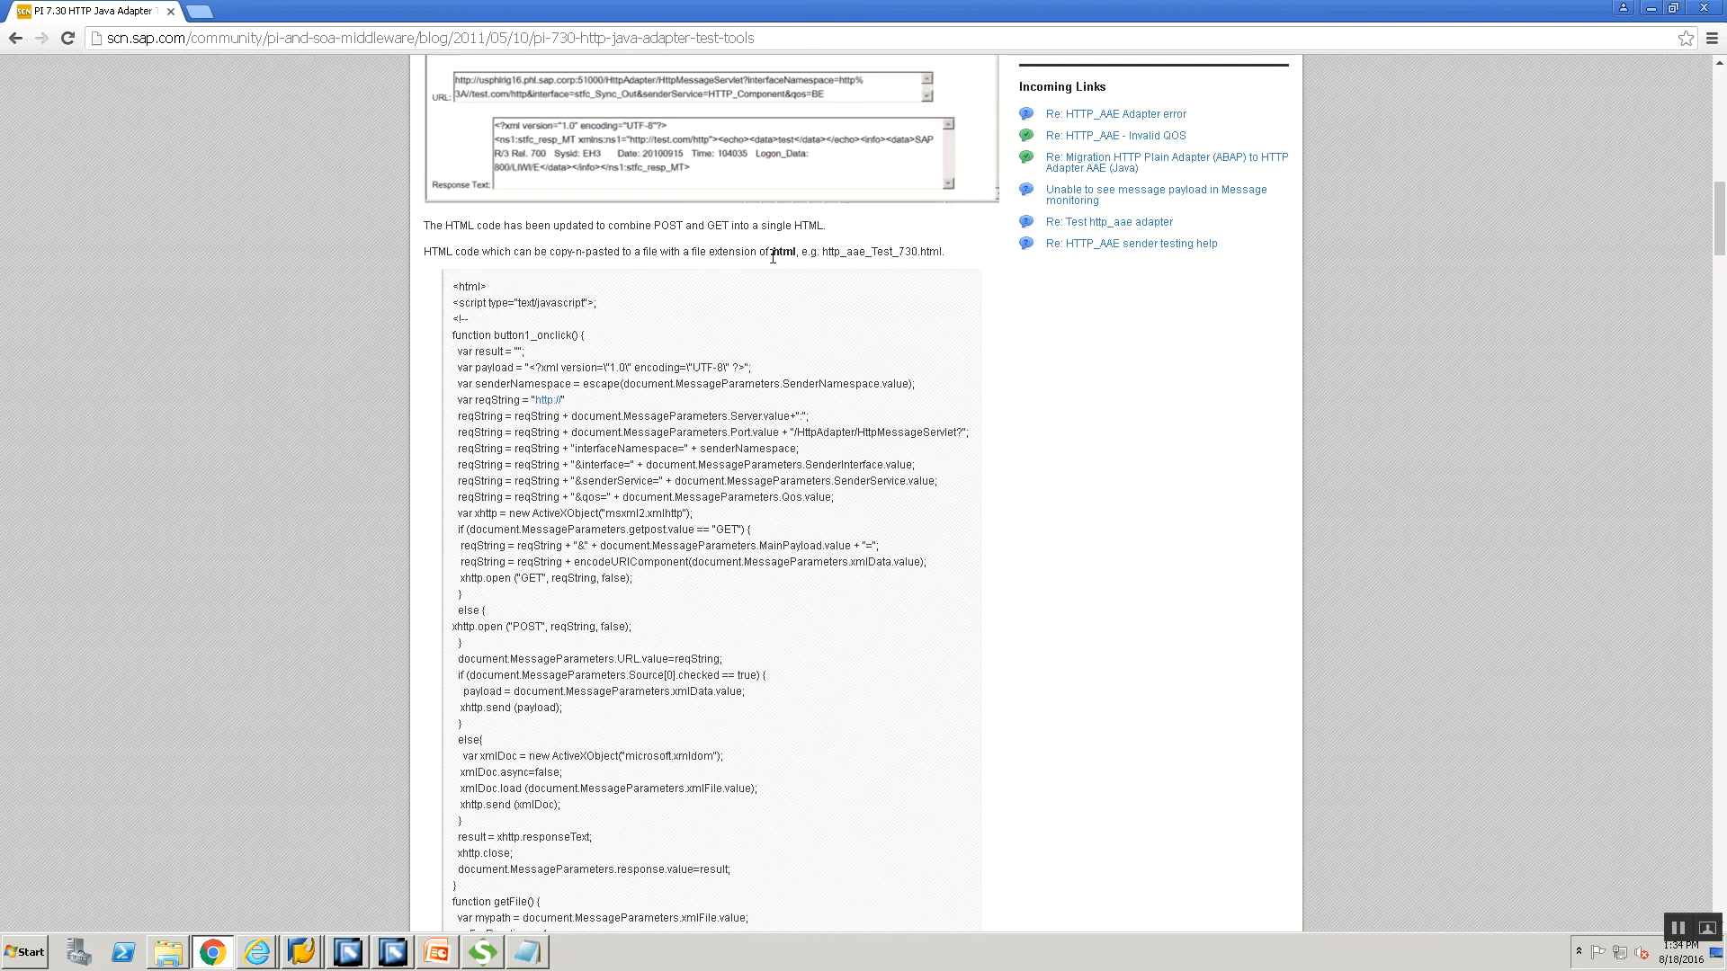
scroll(509, 229, down, 1)
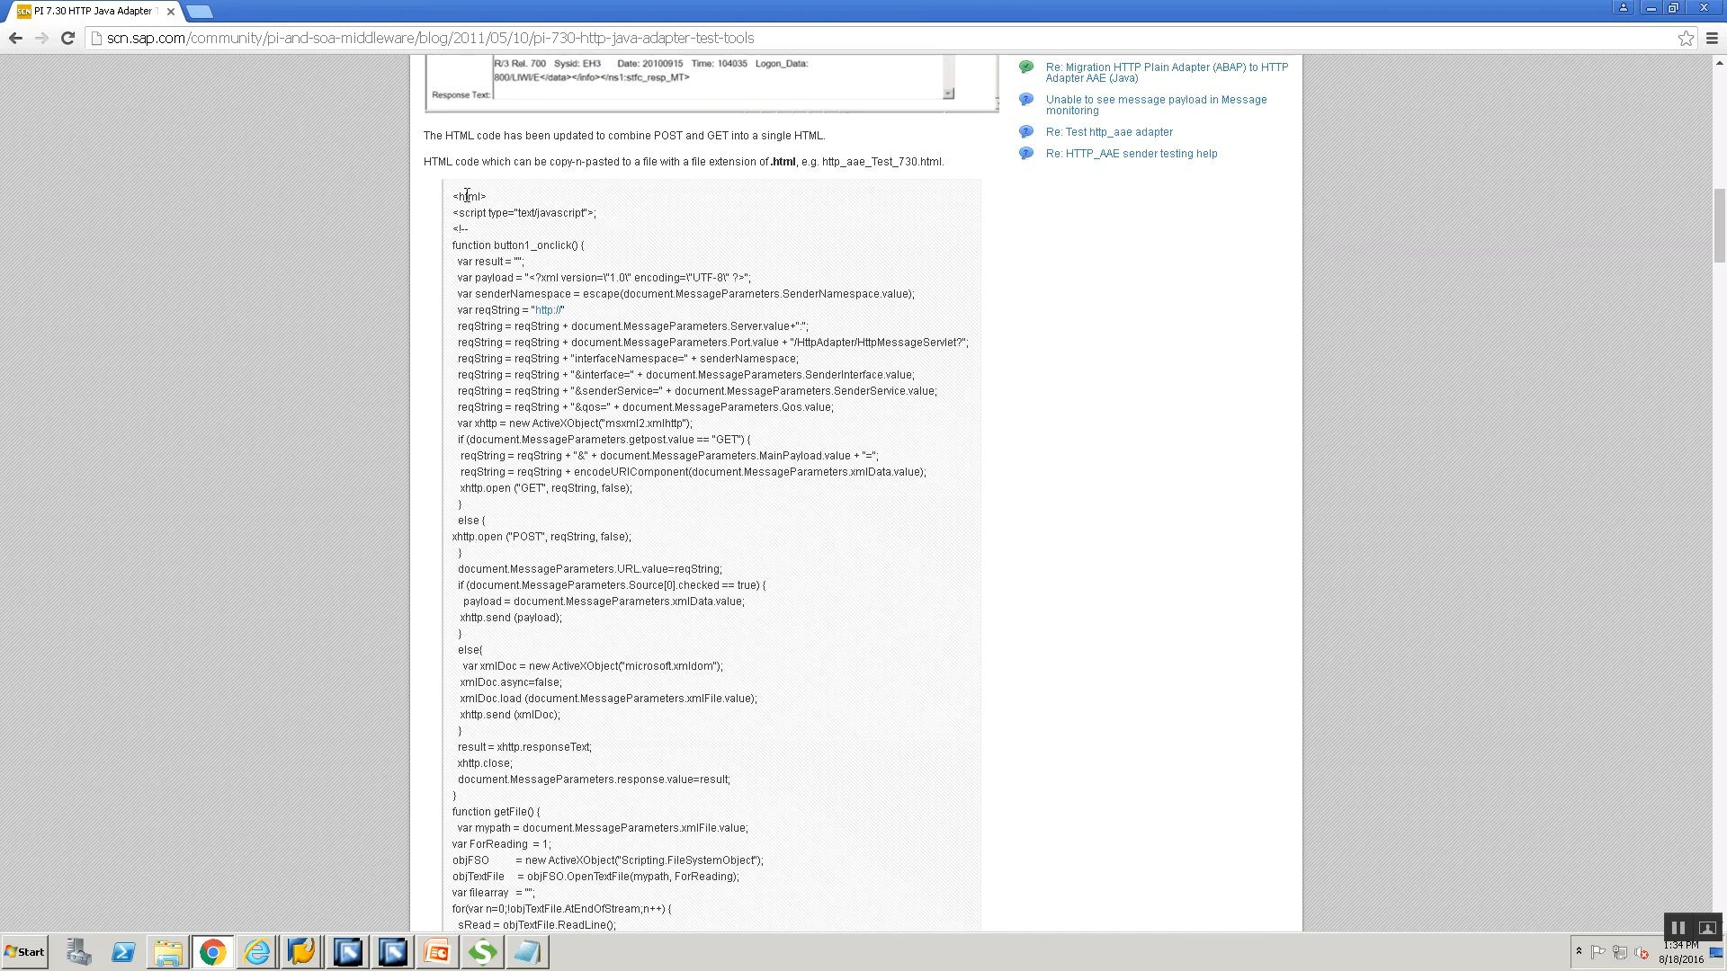
drag(452, 203, 505, 210)
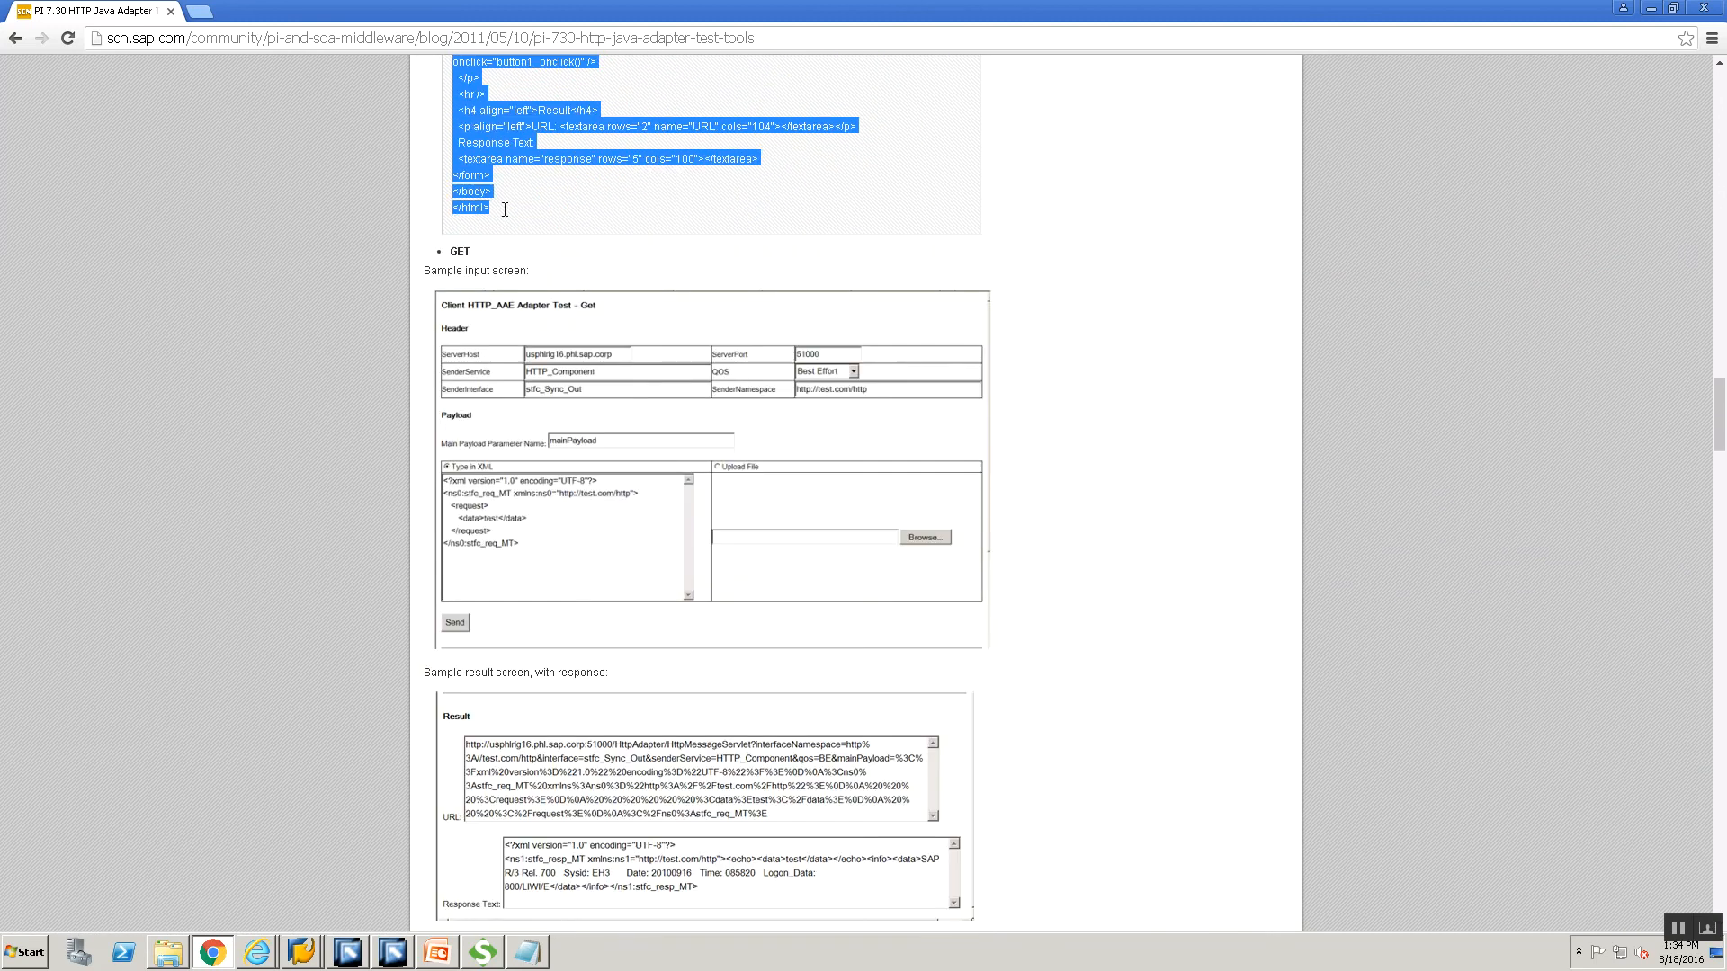
scroll(23, 793, up, 13)
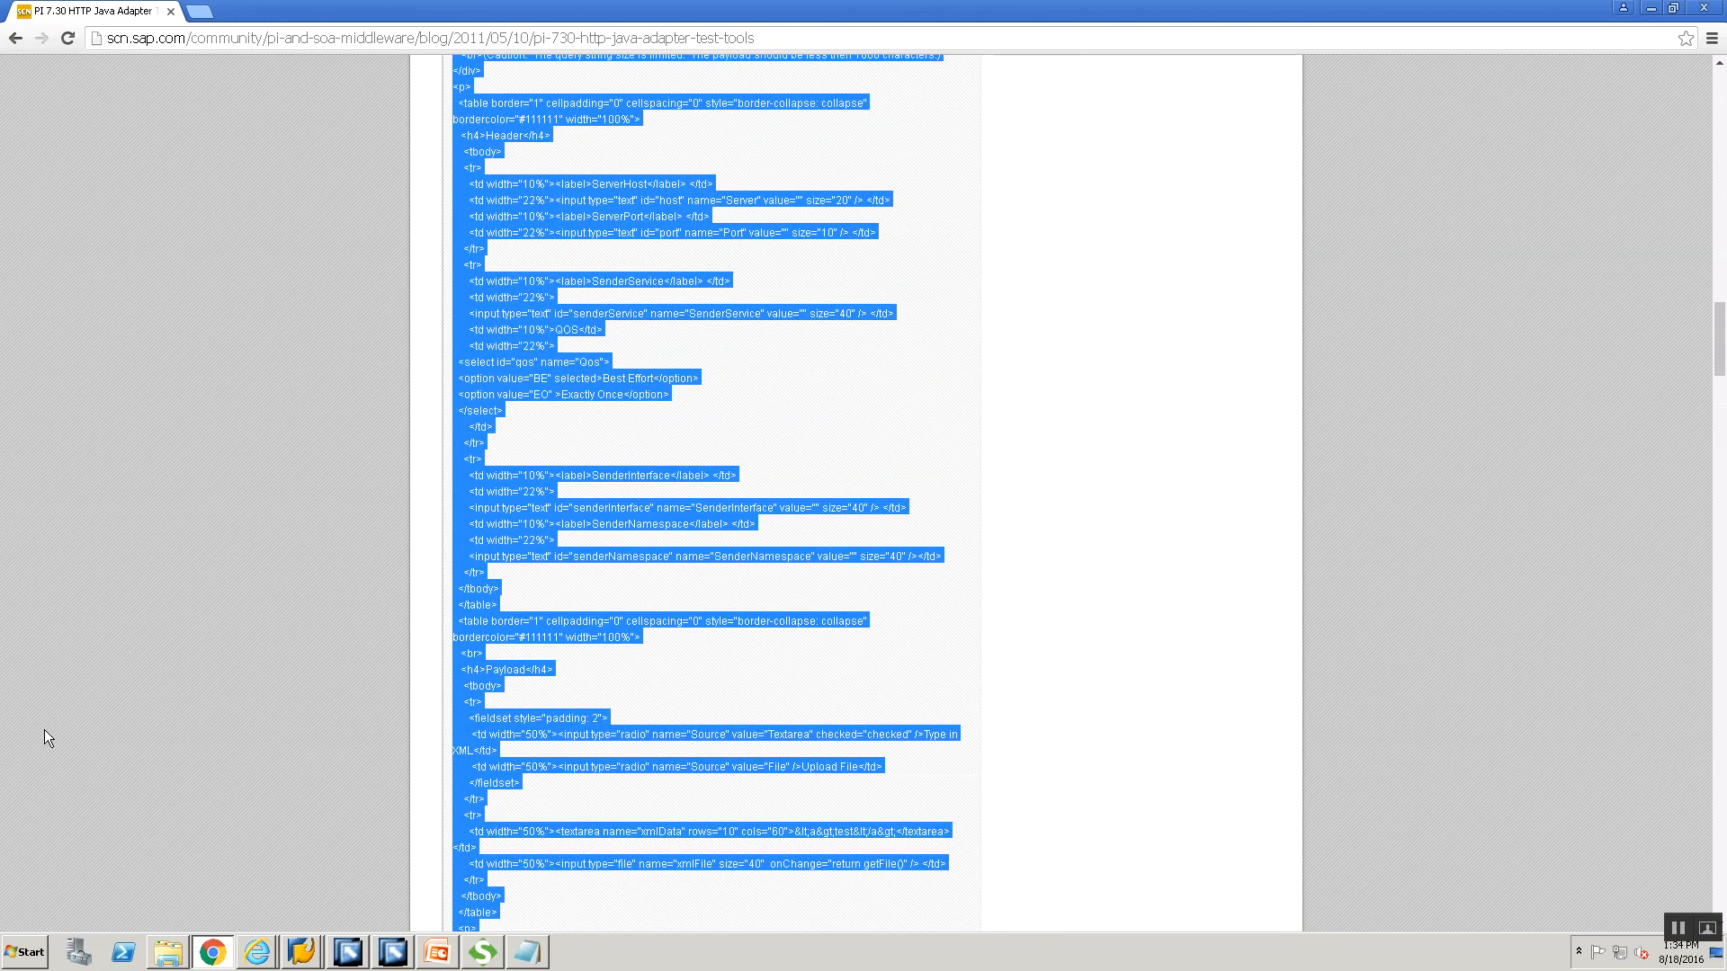
scroll(45, 733, up, 8)
scroll(51, 754, up, 7)
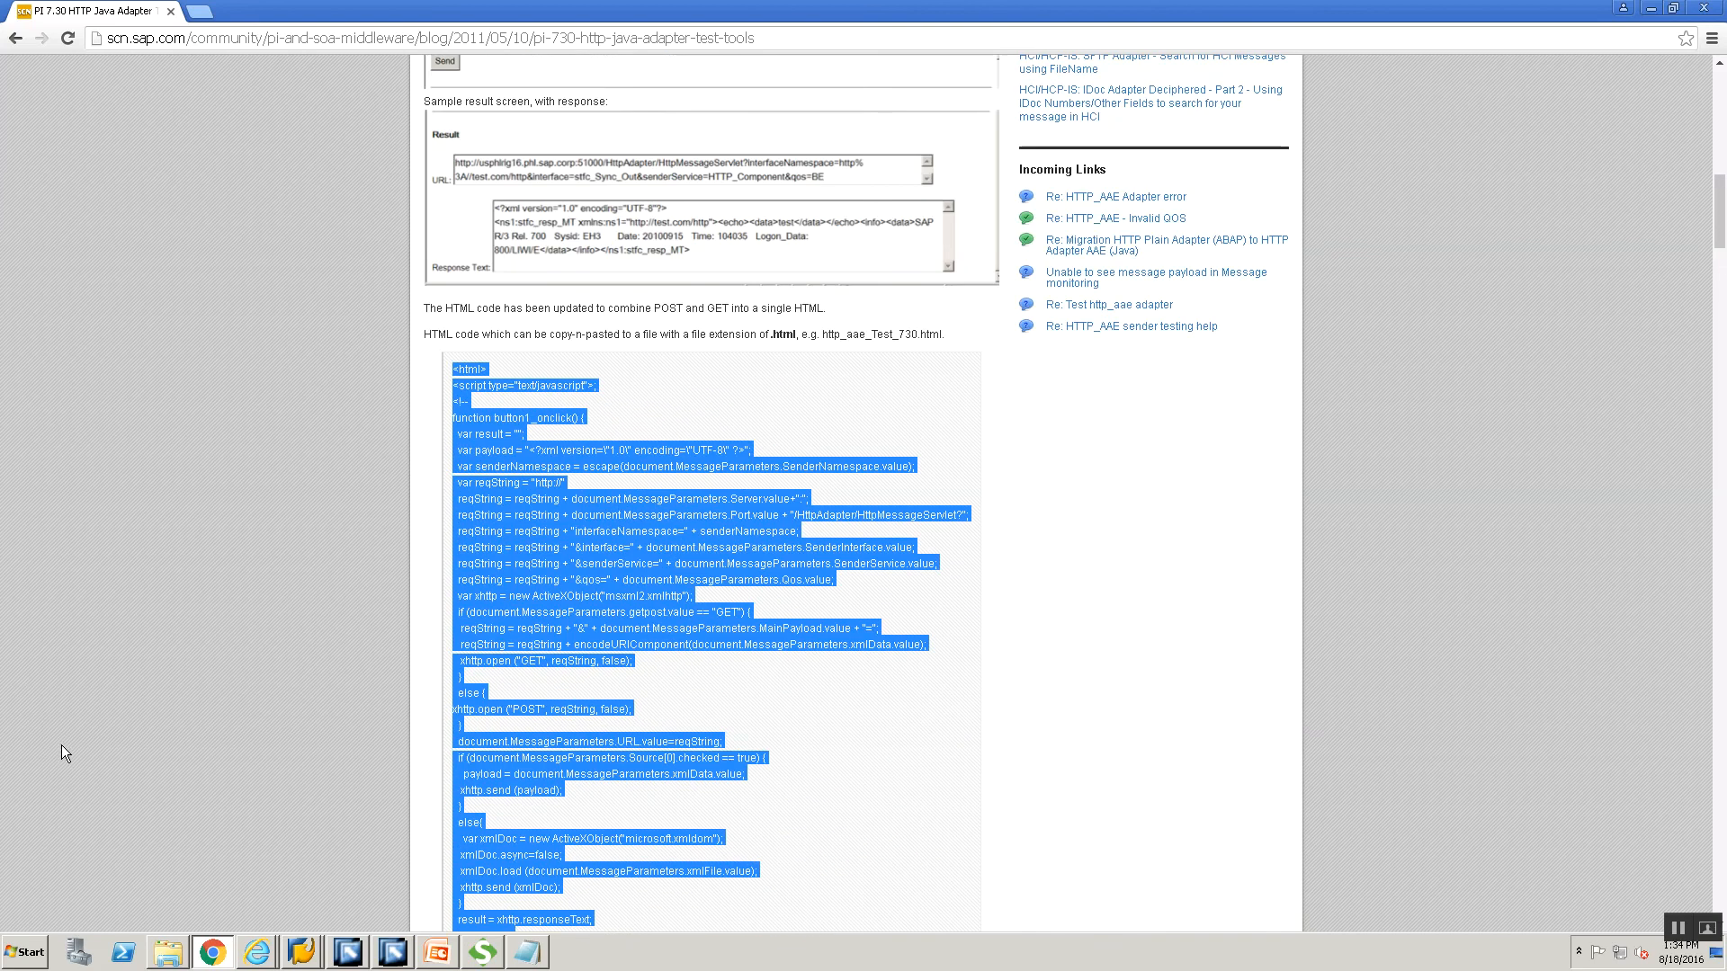
scroll(390, 626, down, 15)
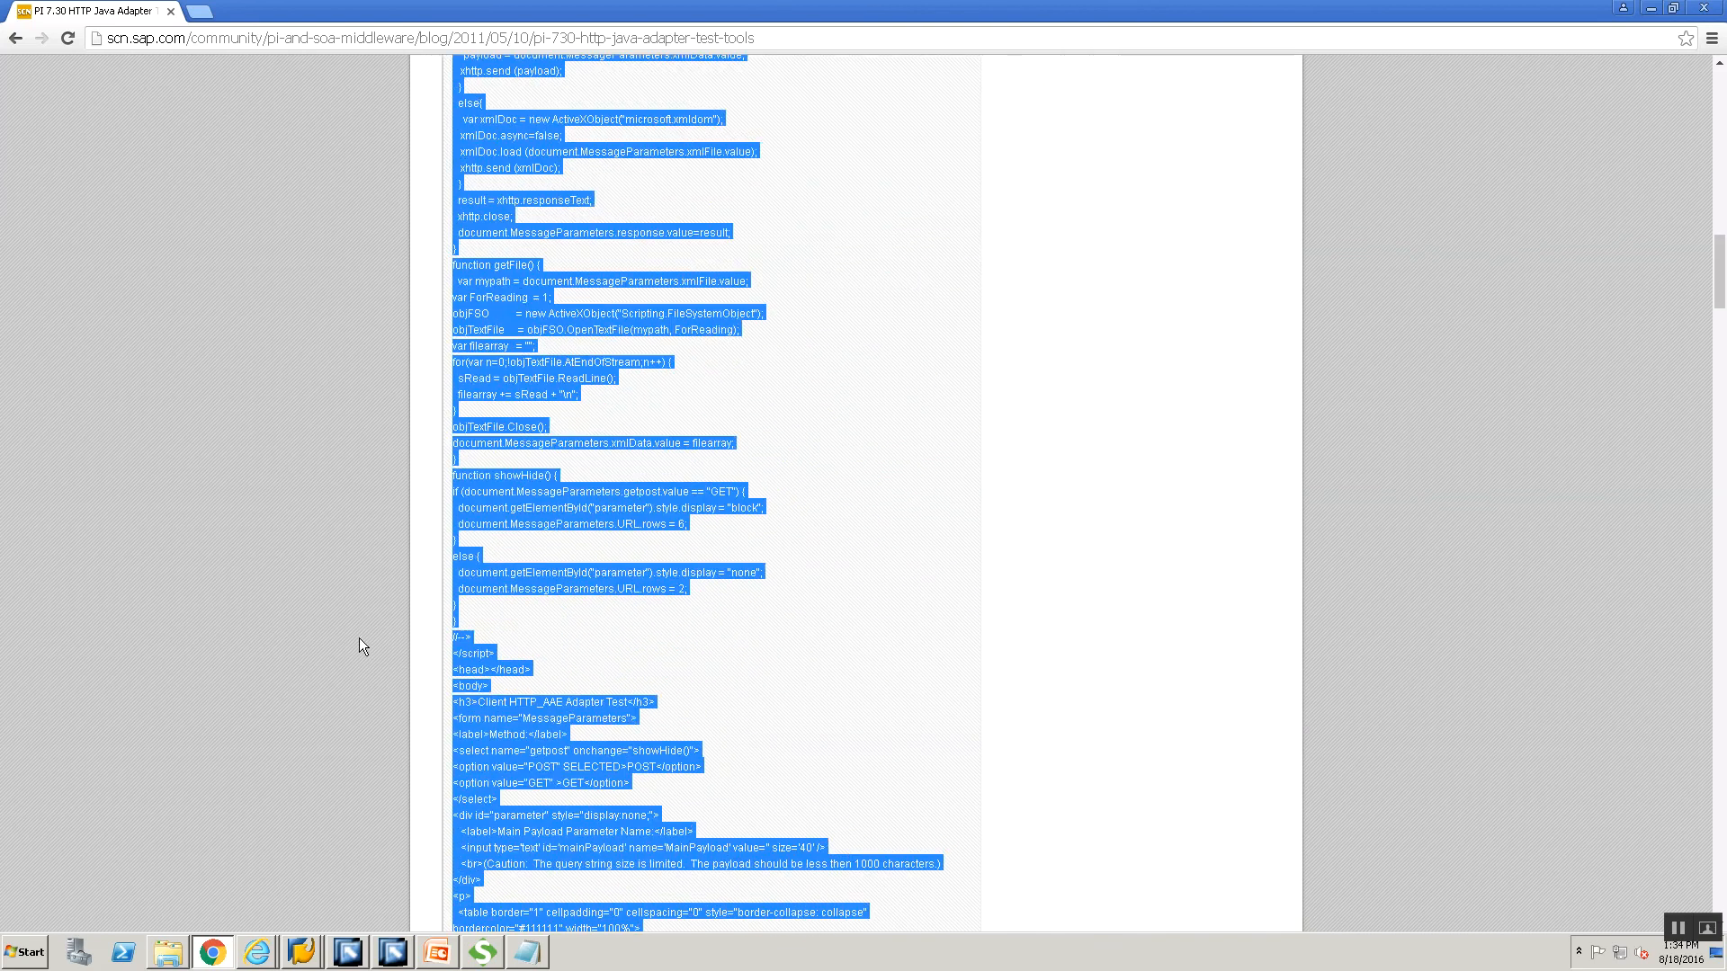
scroll(567, 680, down, 5)
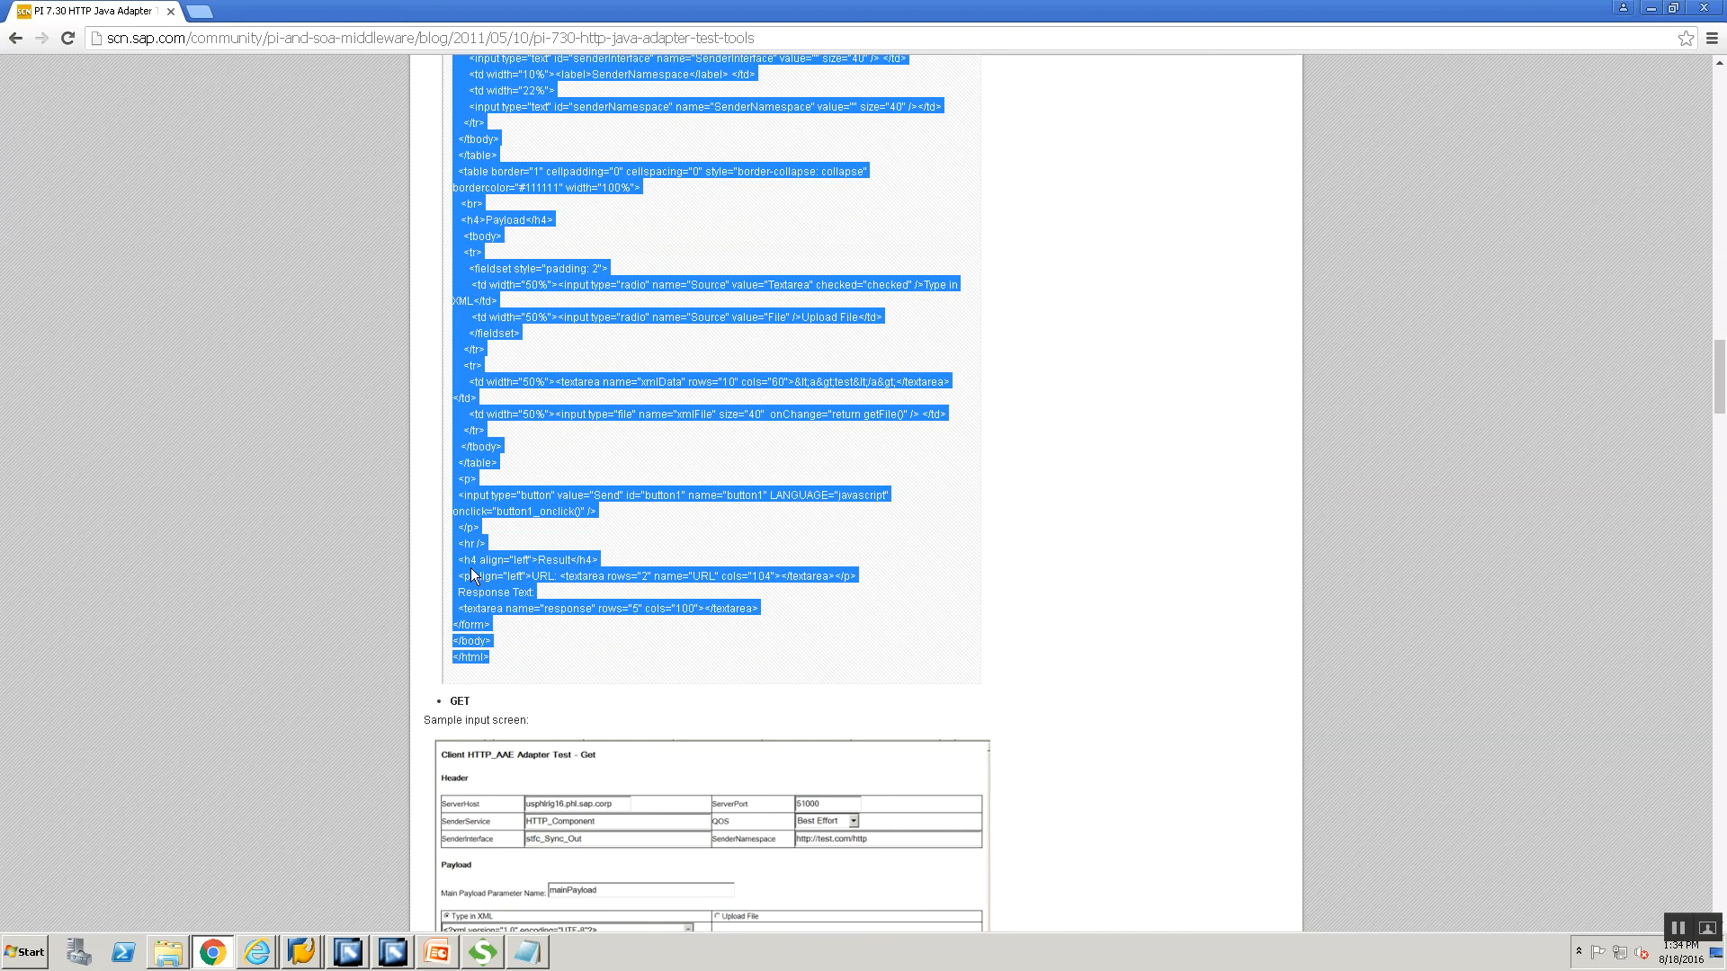
key(super+r)
Paste the HTML test-client code into a new maximized Notepad and save it as HTTPClient.html.
key(Return)
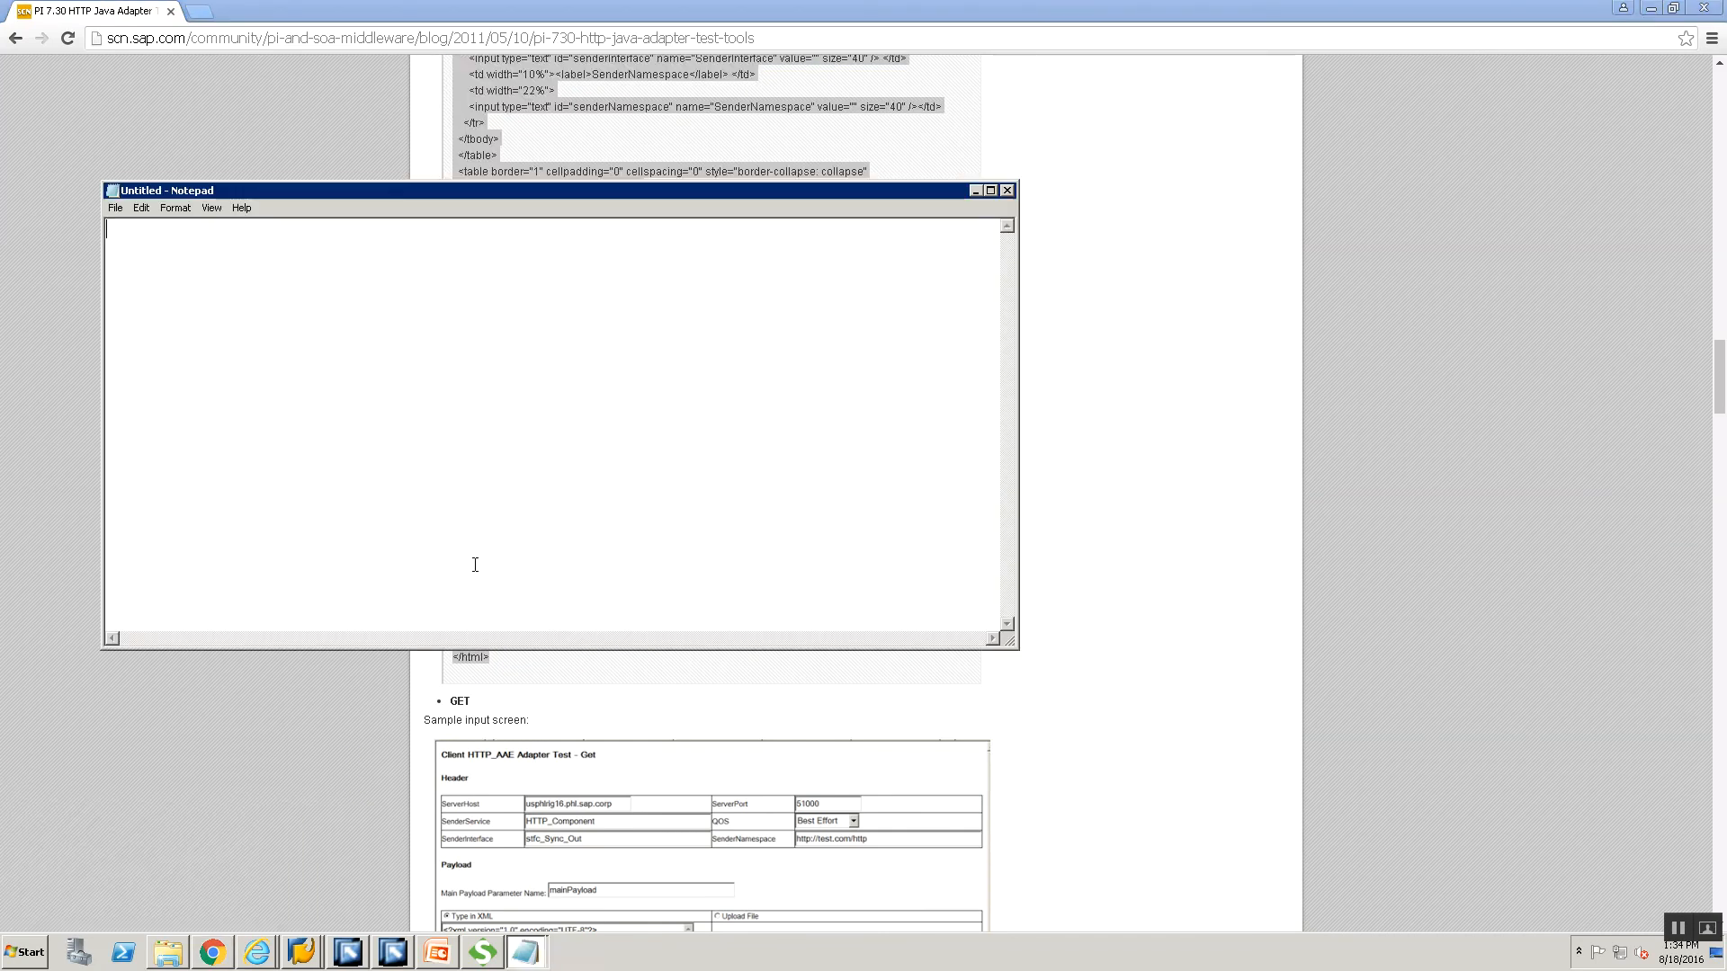
key(ctrl+v)
click(992, 190)
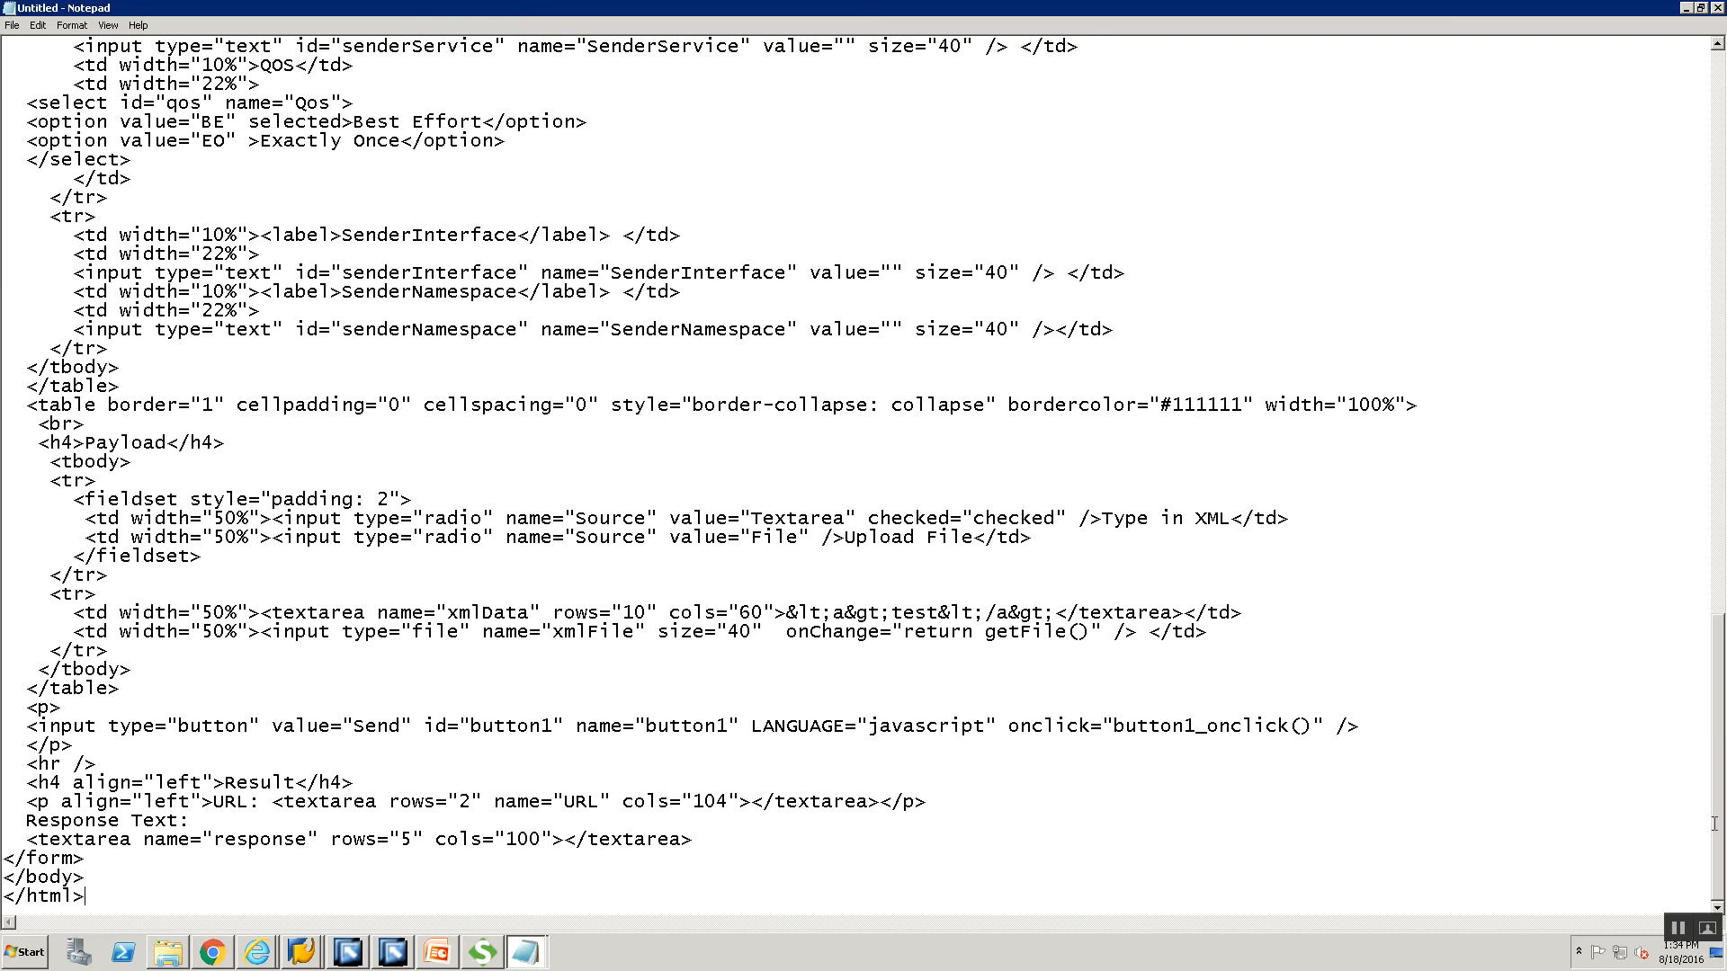
drag(1718, 820, 1340, 577)
click(1723, 126)
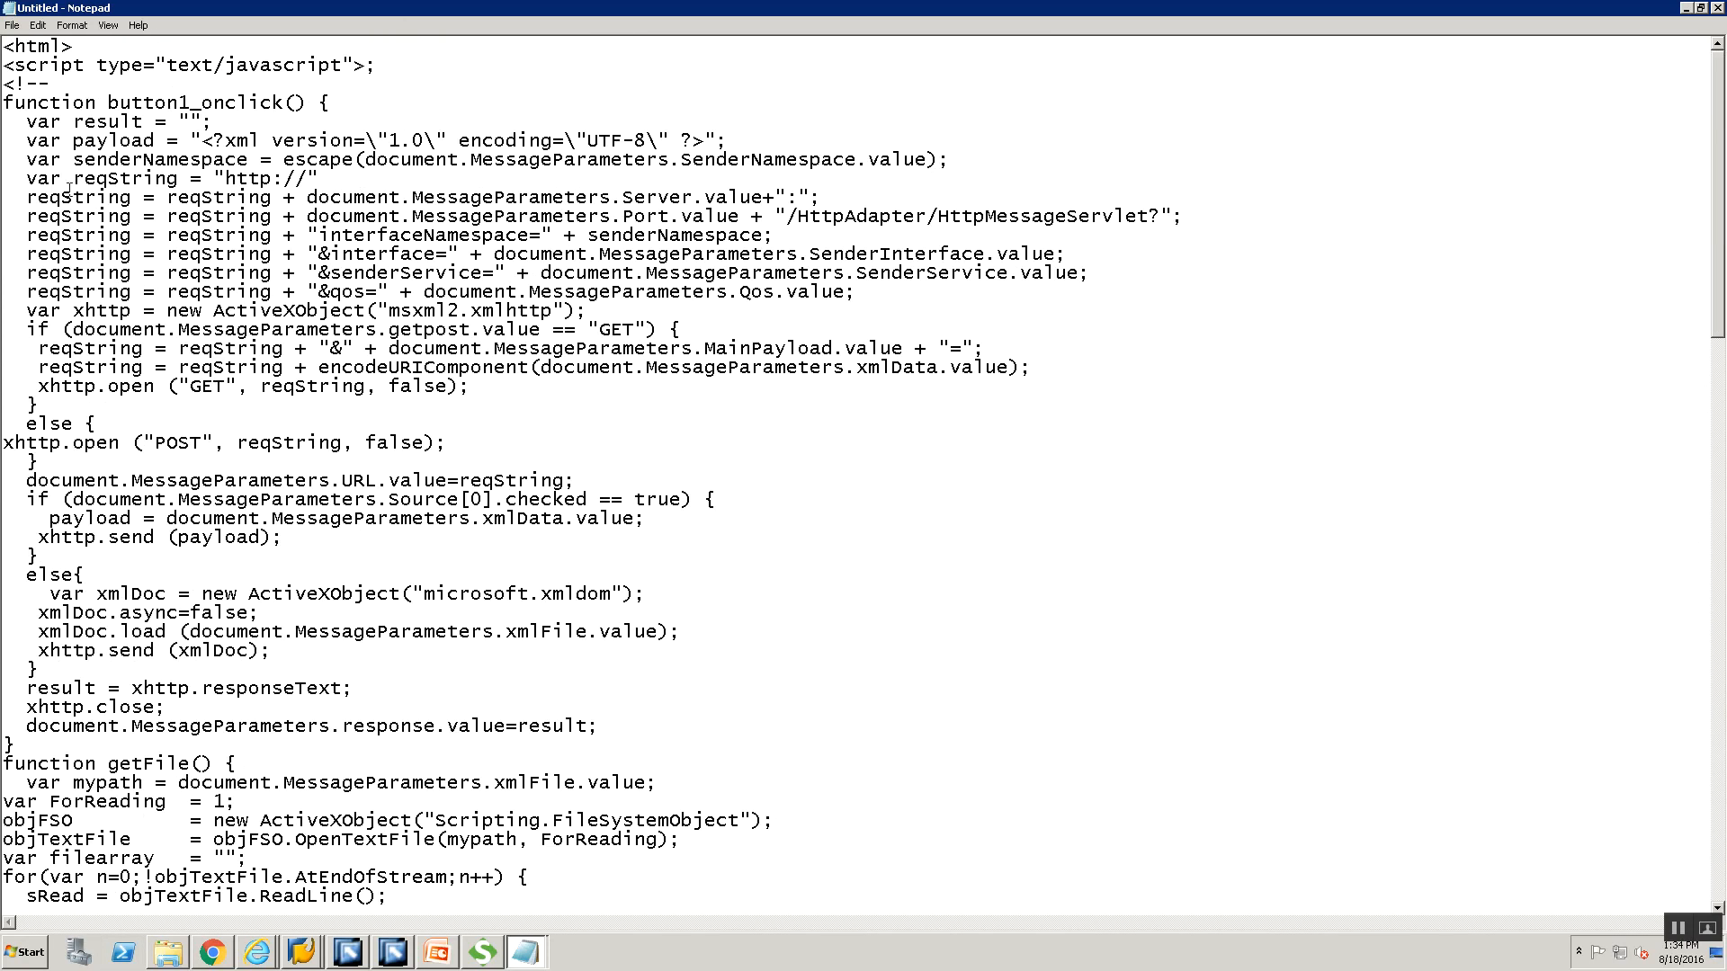
key(ctrl+s)
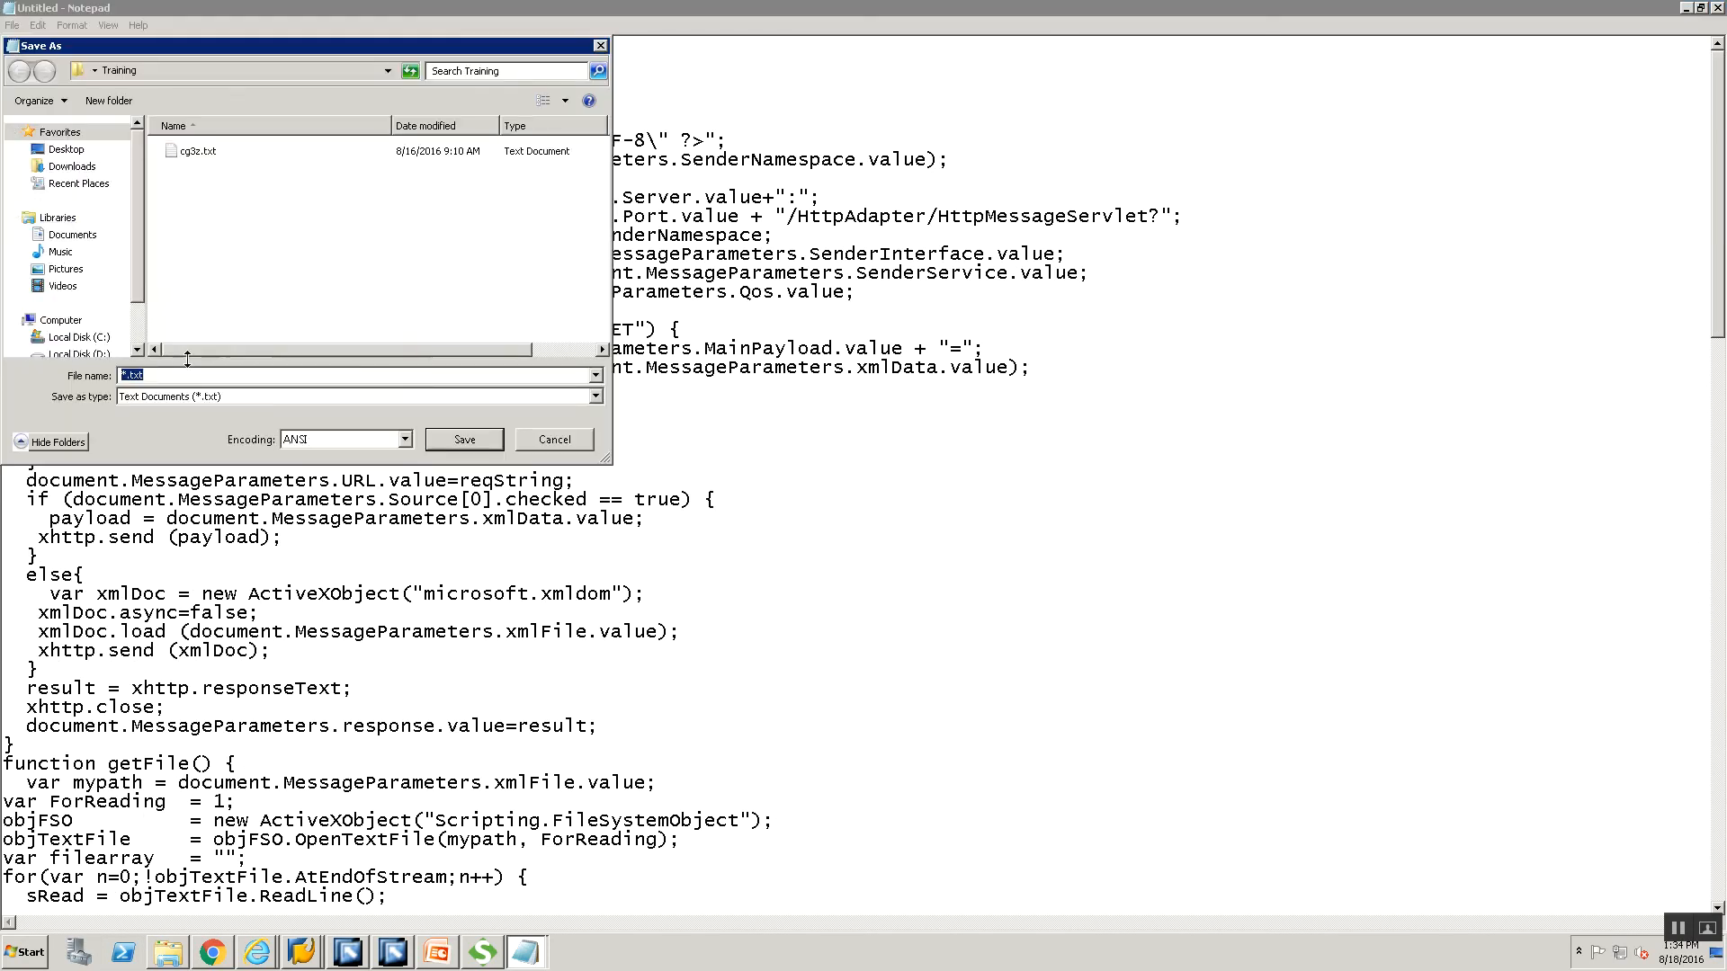
text(HTTPClient.html")
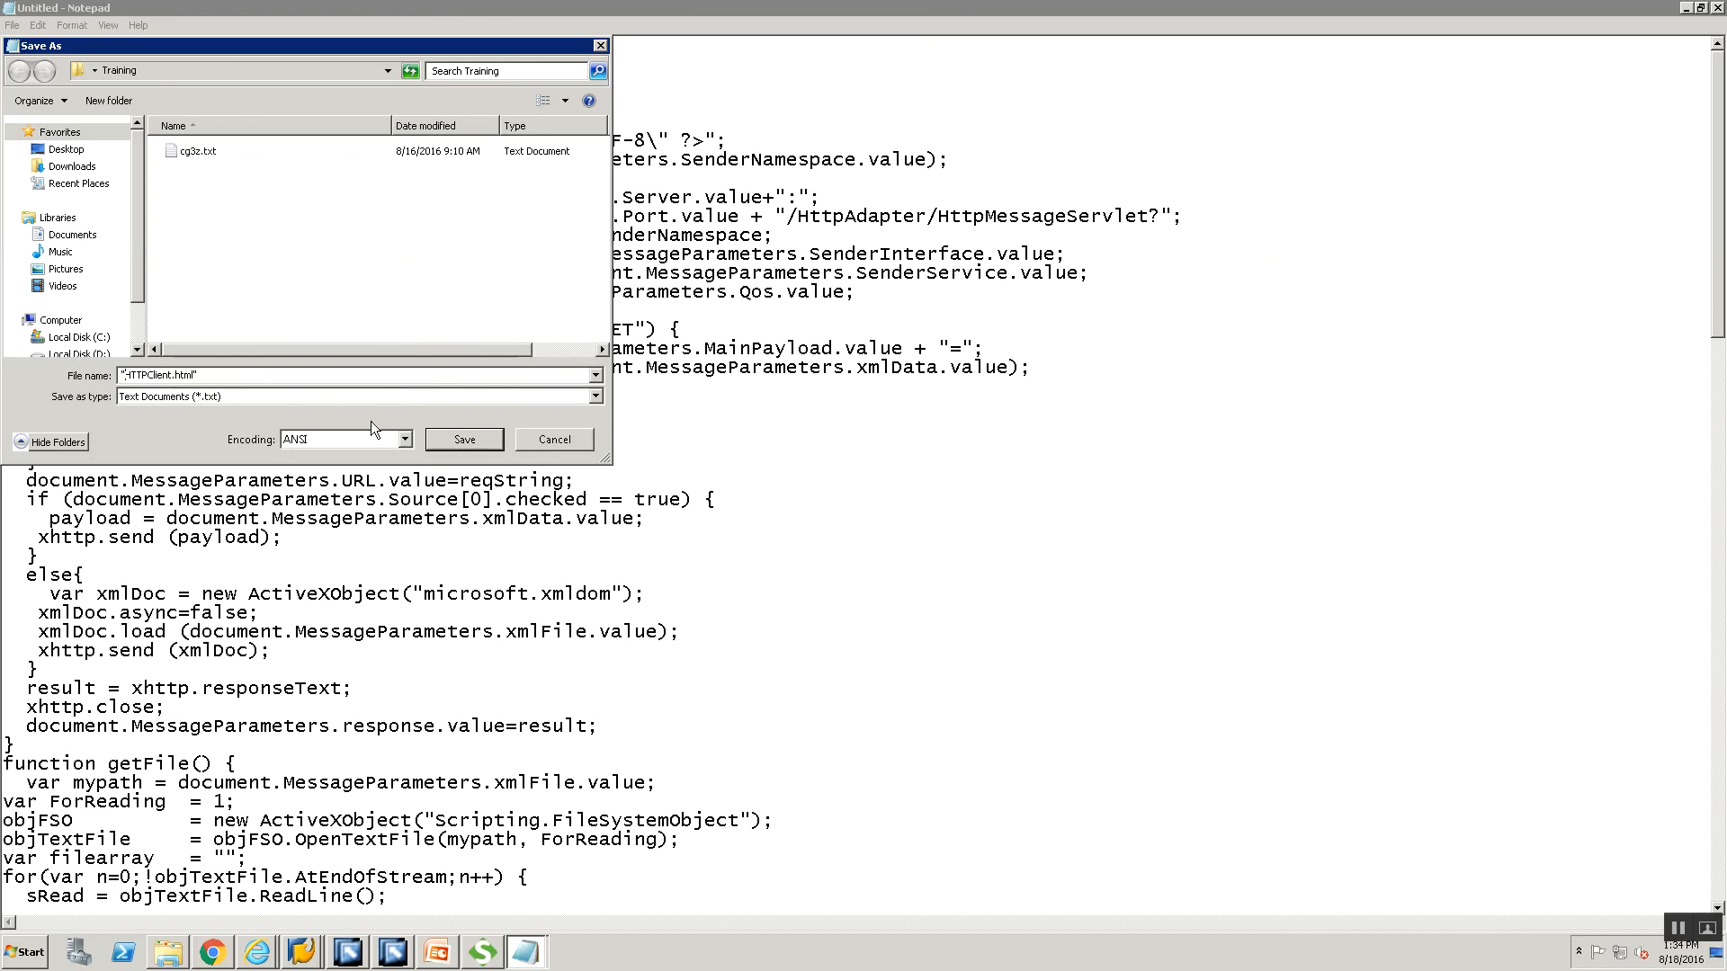
Save the test-client code as HTTPClient.html in Training and close Notepad.
click(465, 440)
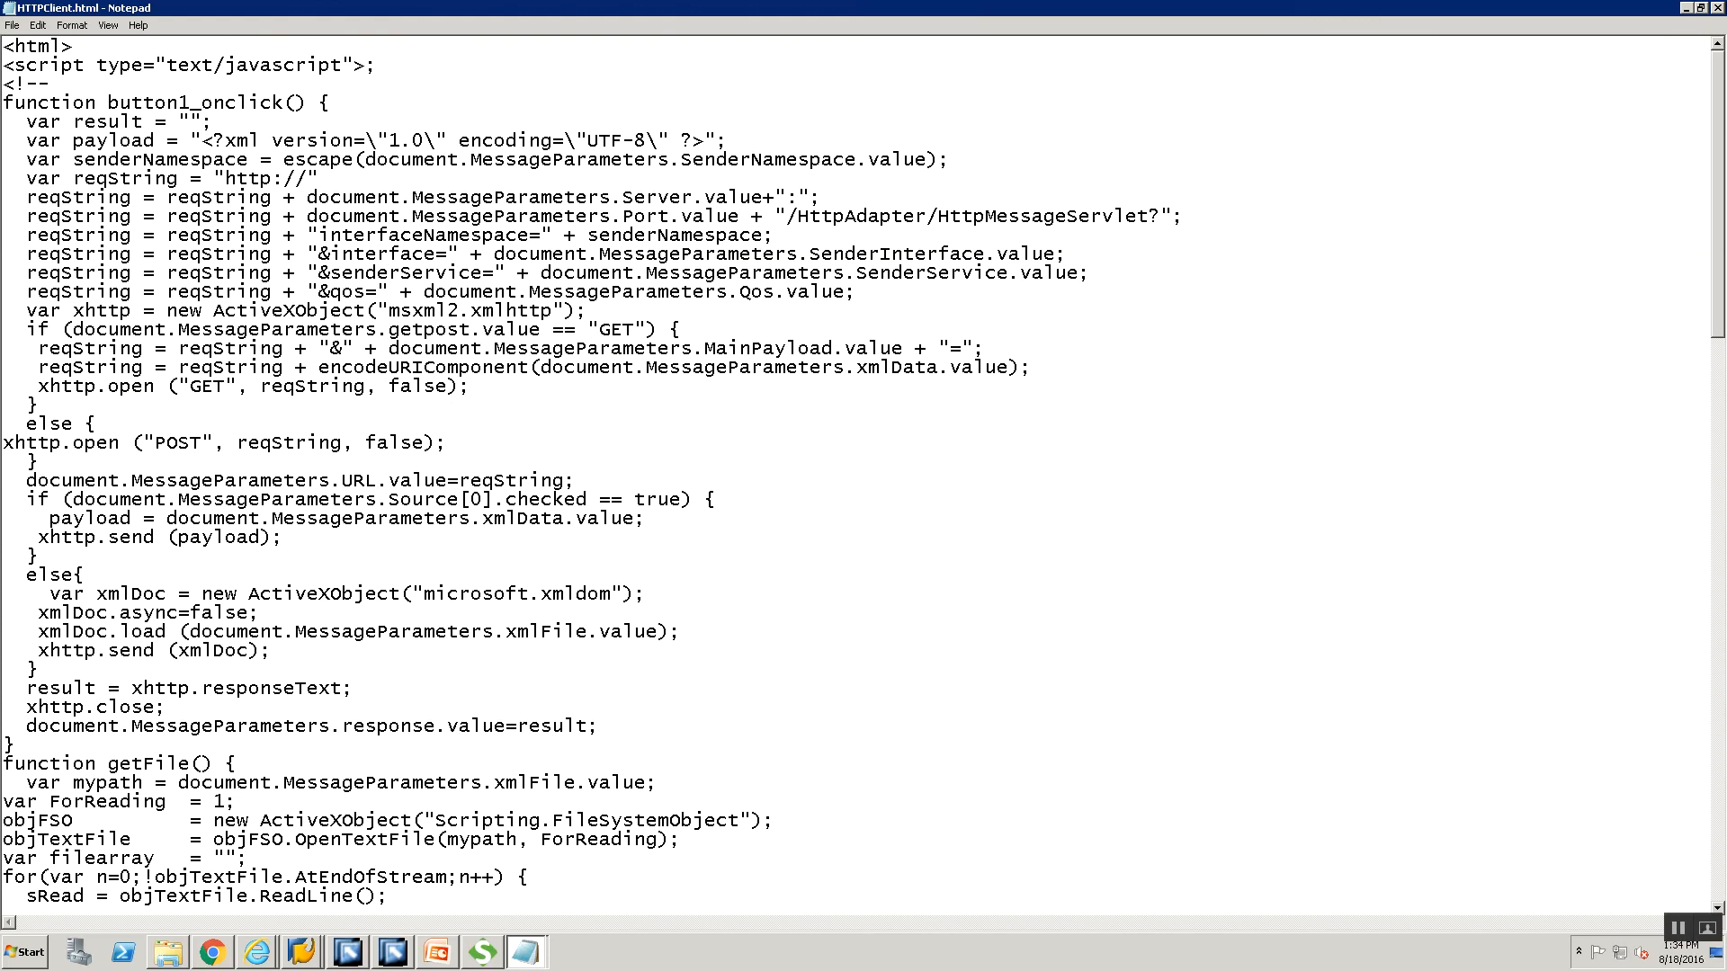
click(1719, 7)
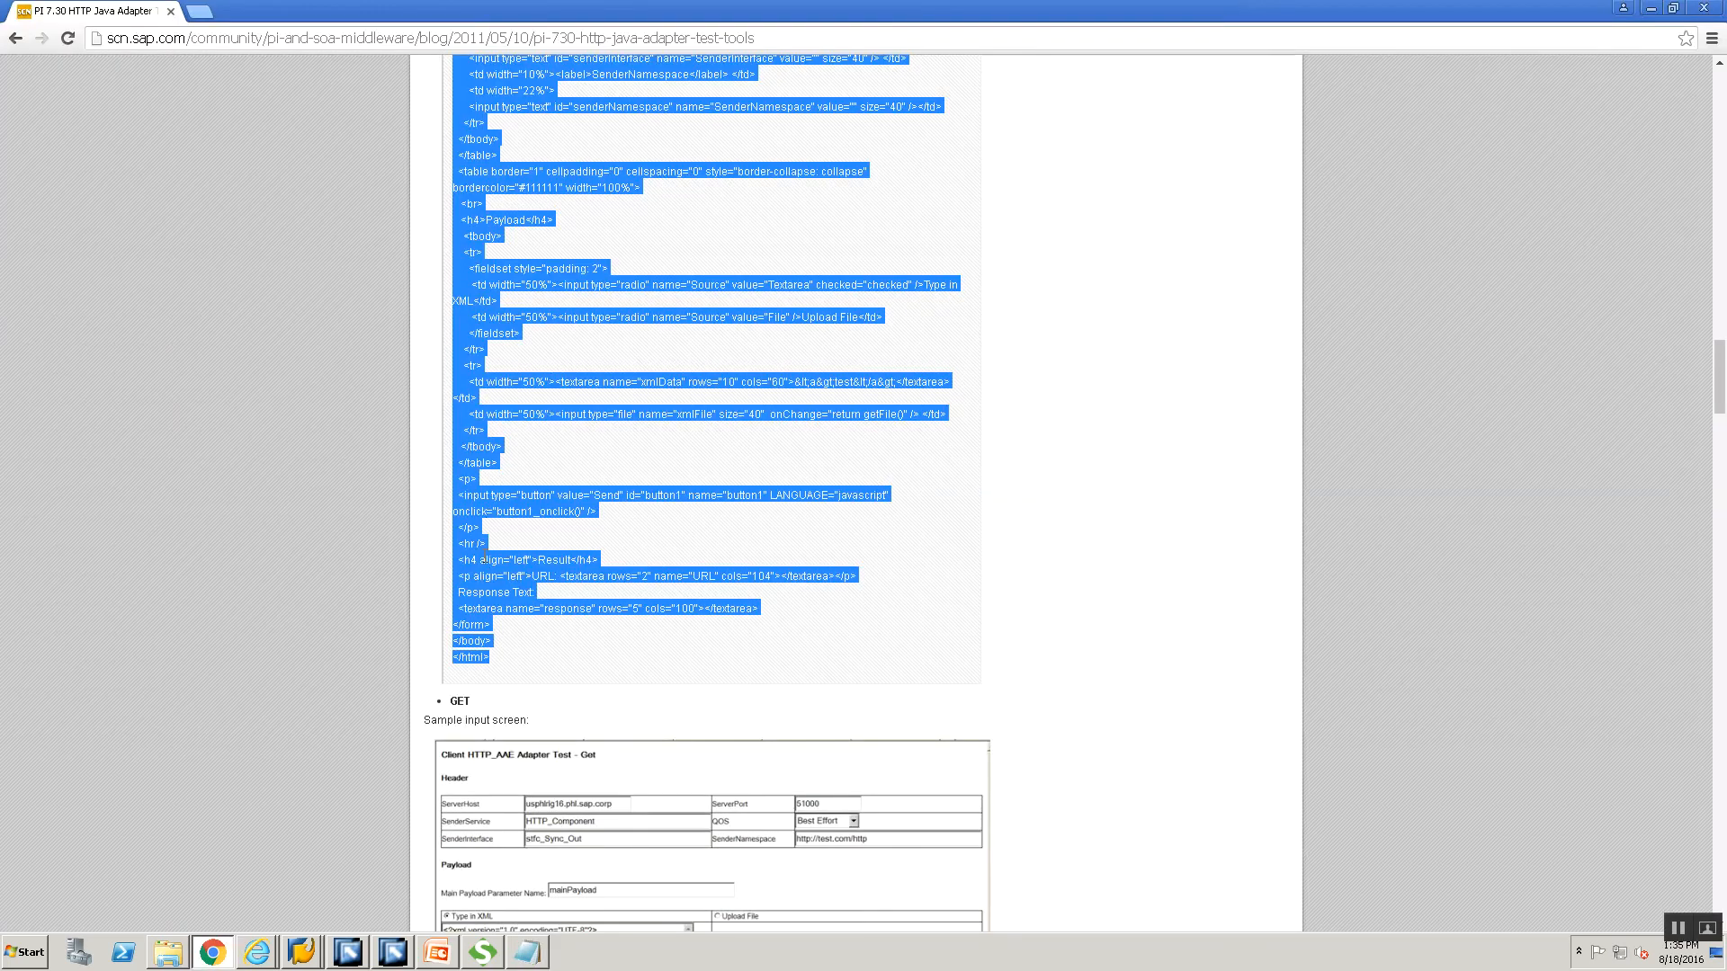
scroll(484, 559, up, 15)
scroll(499, 526, up, 7)
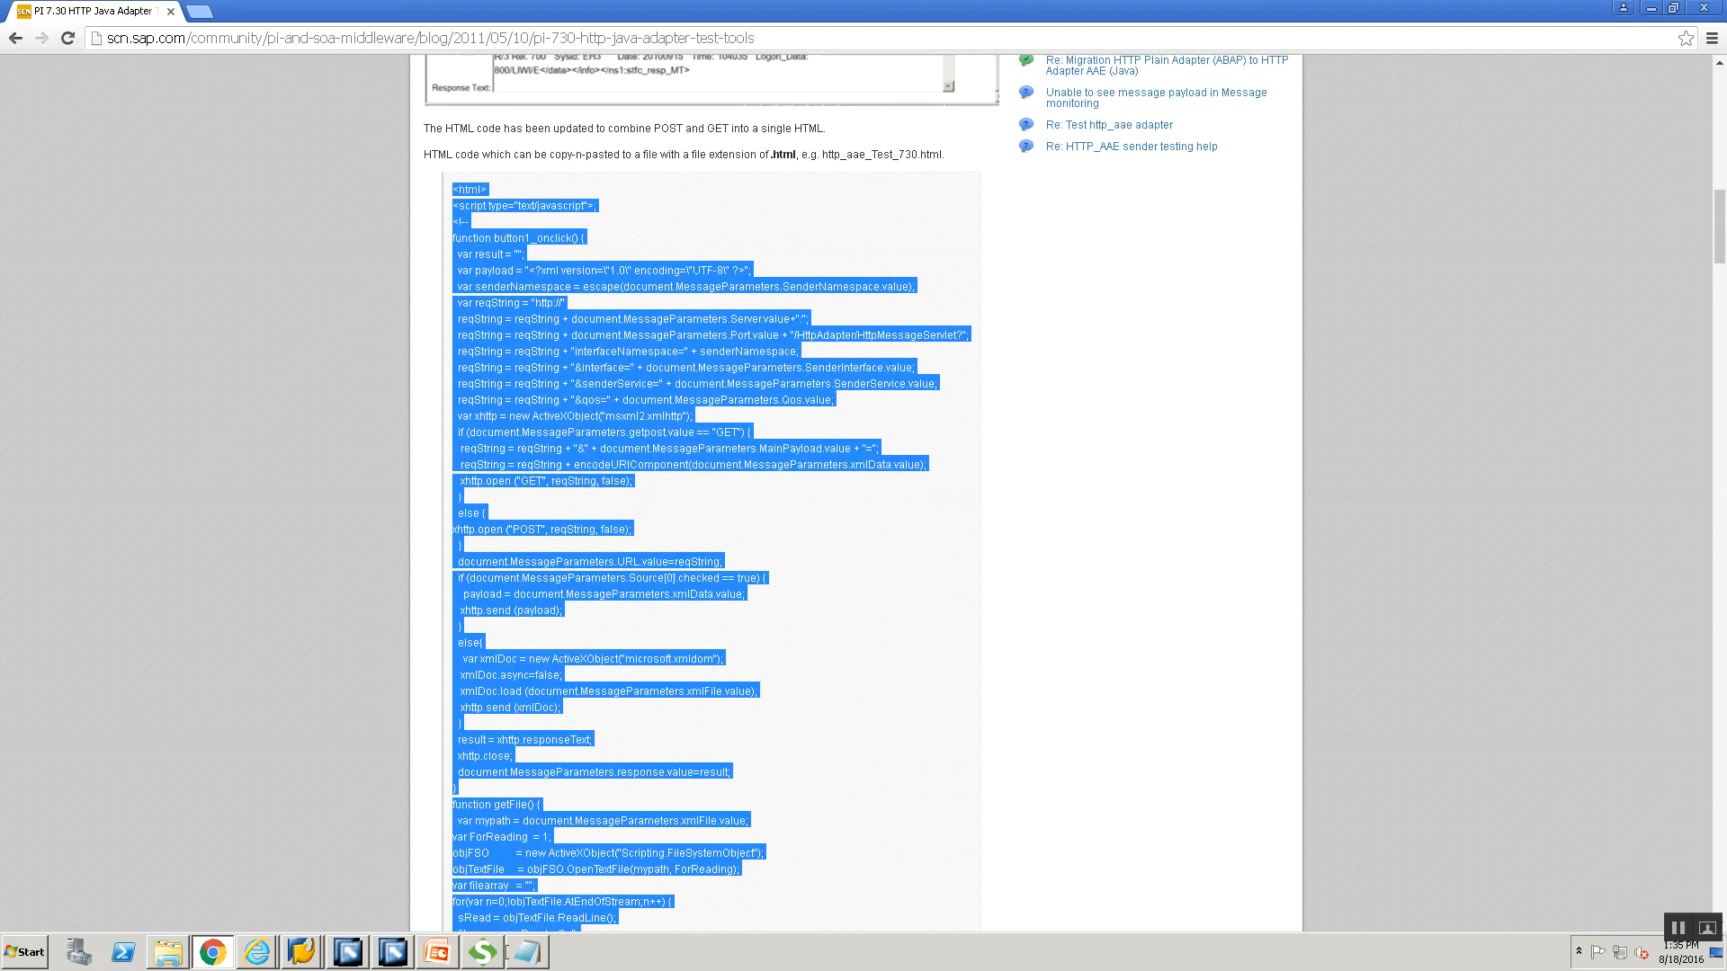
From the Training folder, open HTTPClient.html with Internet Explorer.
click(163, 961)
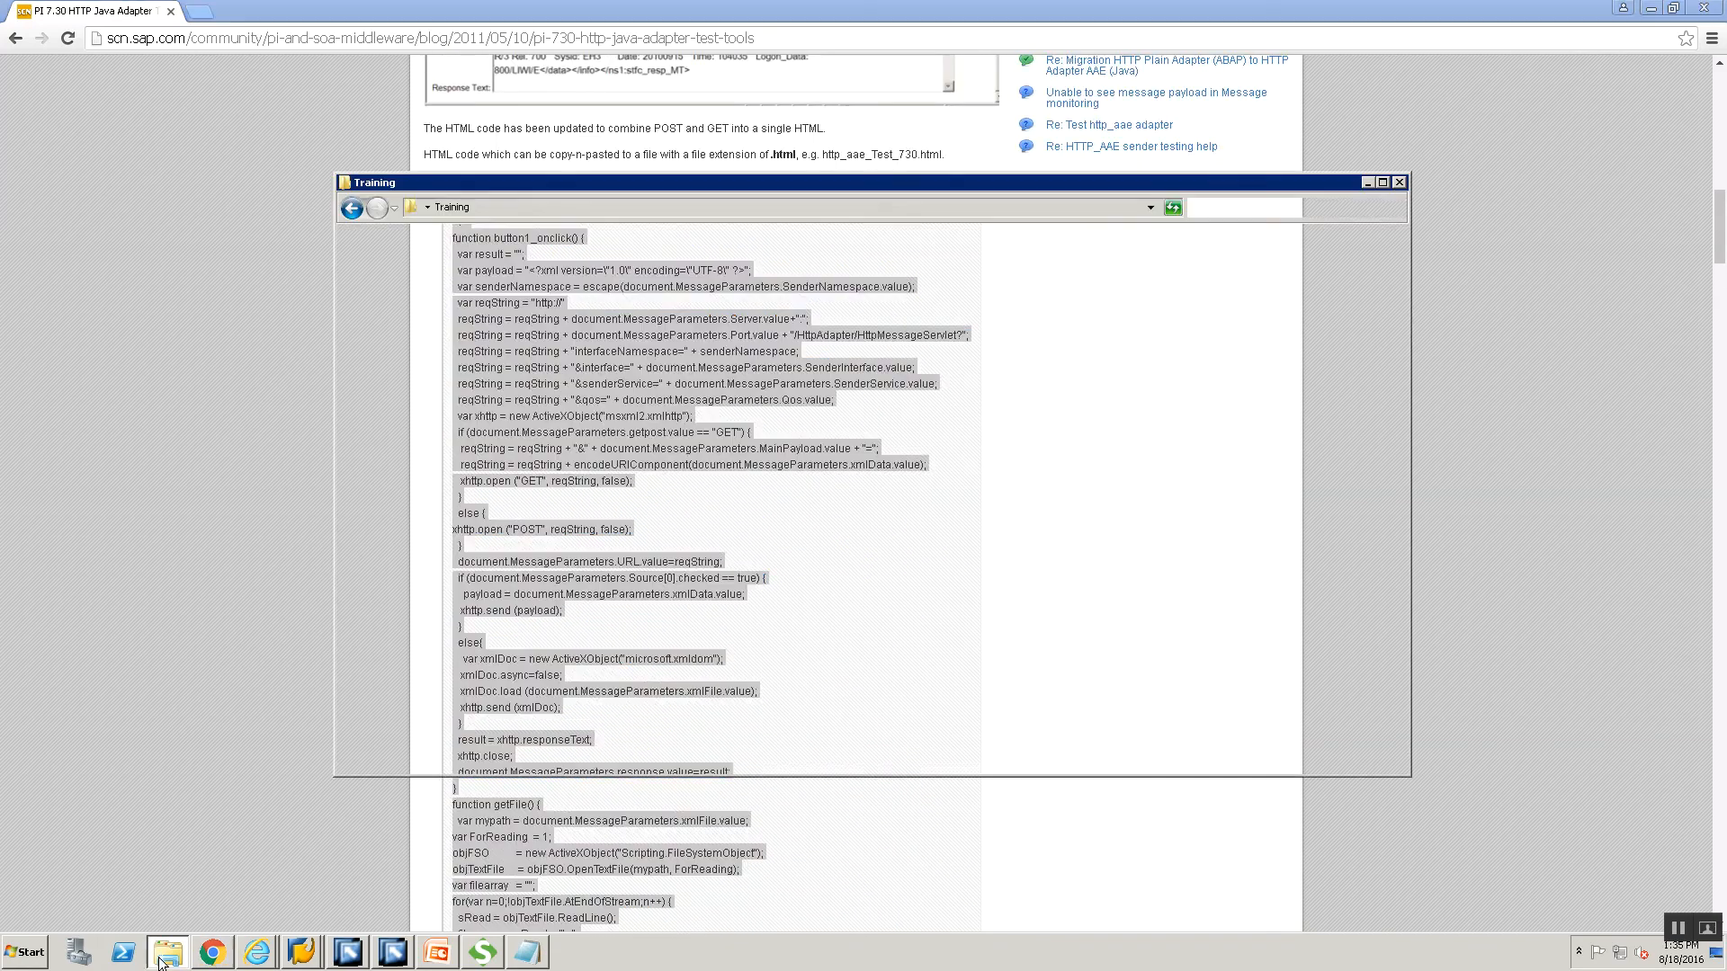
click(806, 640)
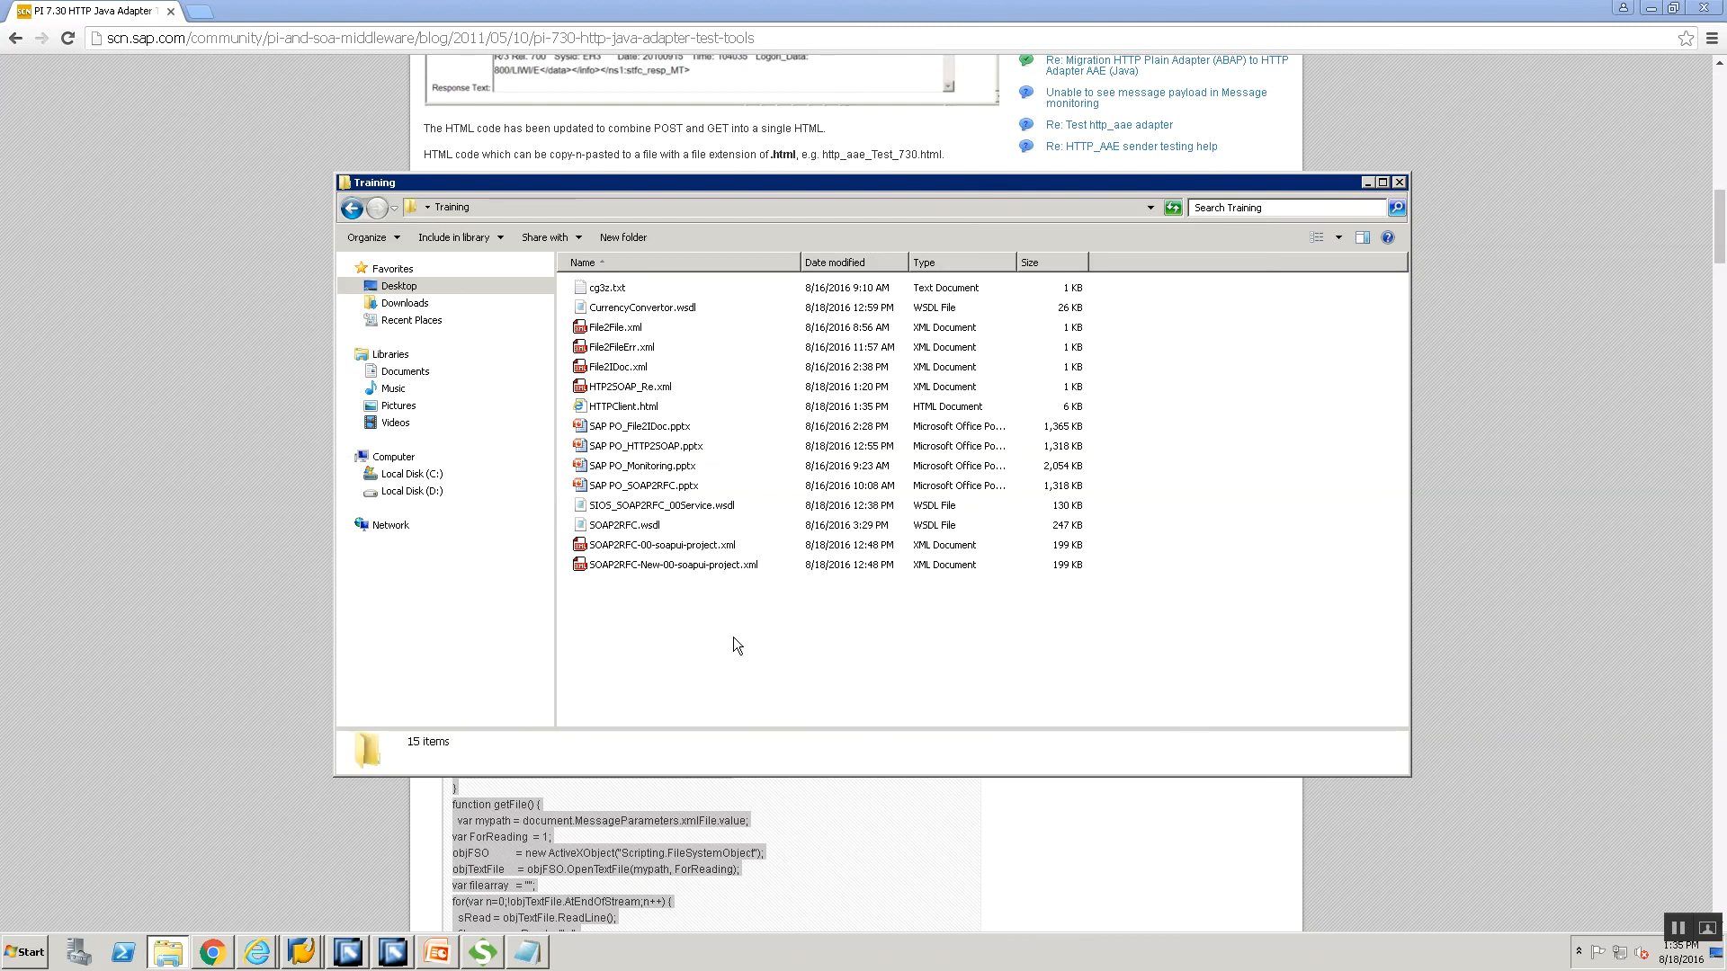
click(616, 406)
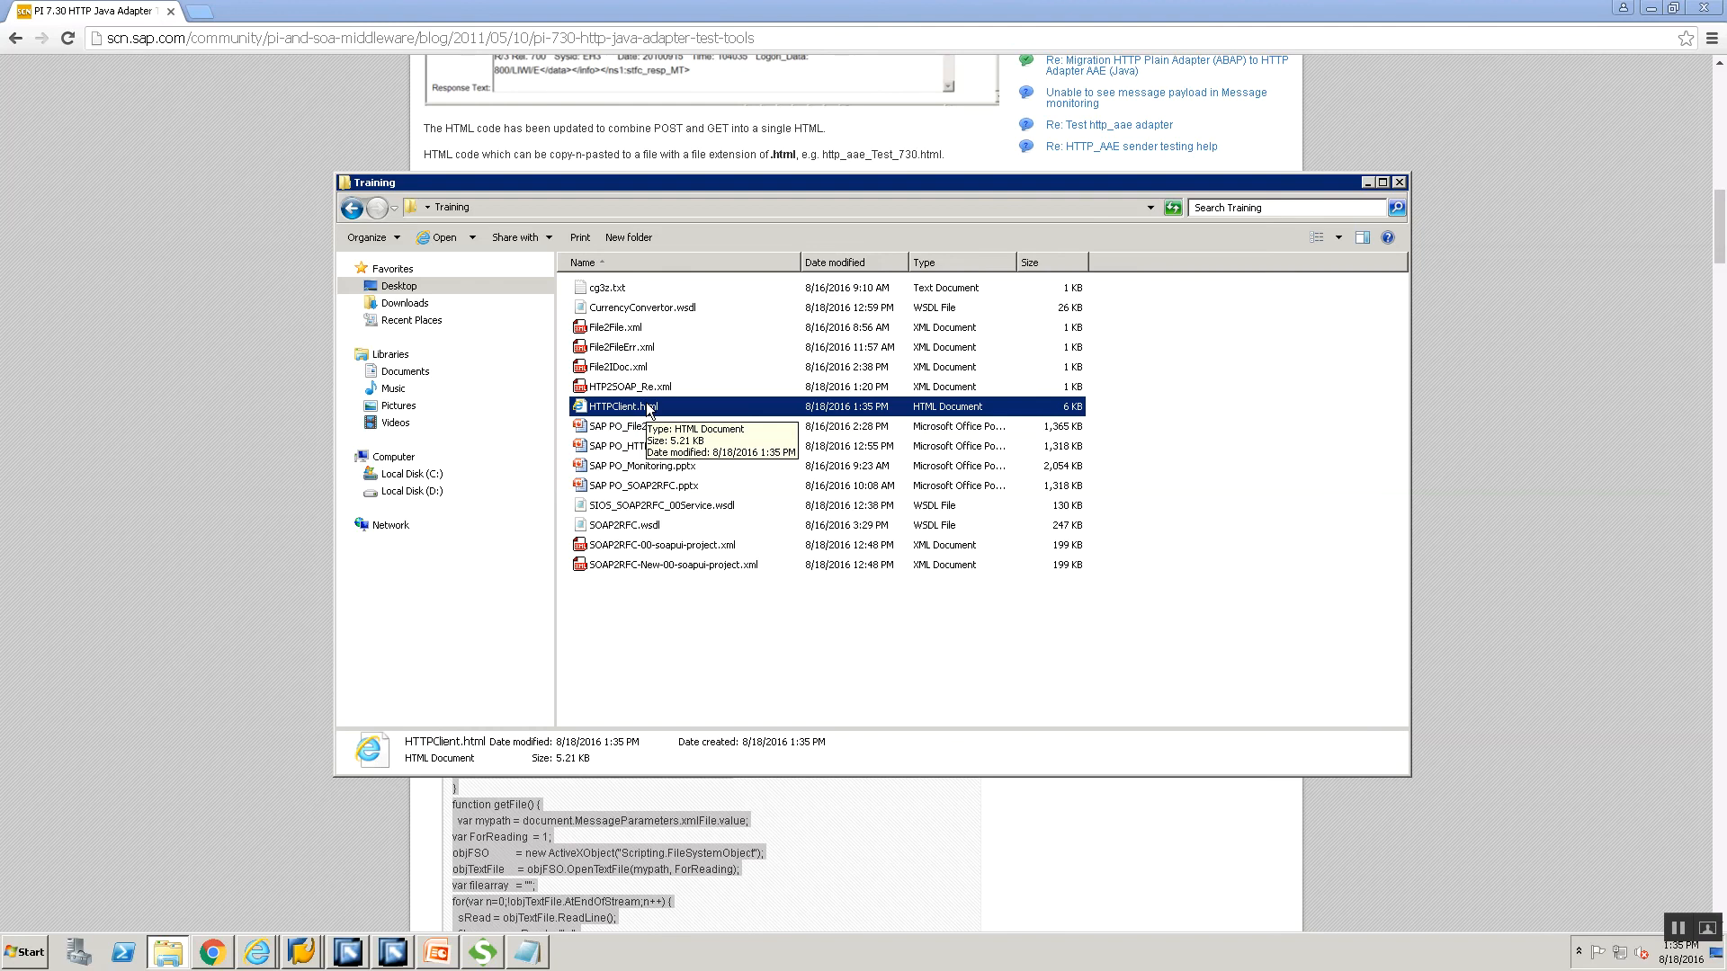
right_click(647, 406)
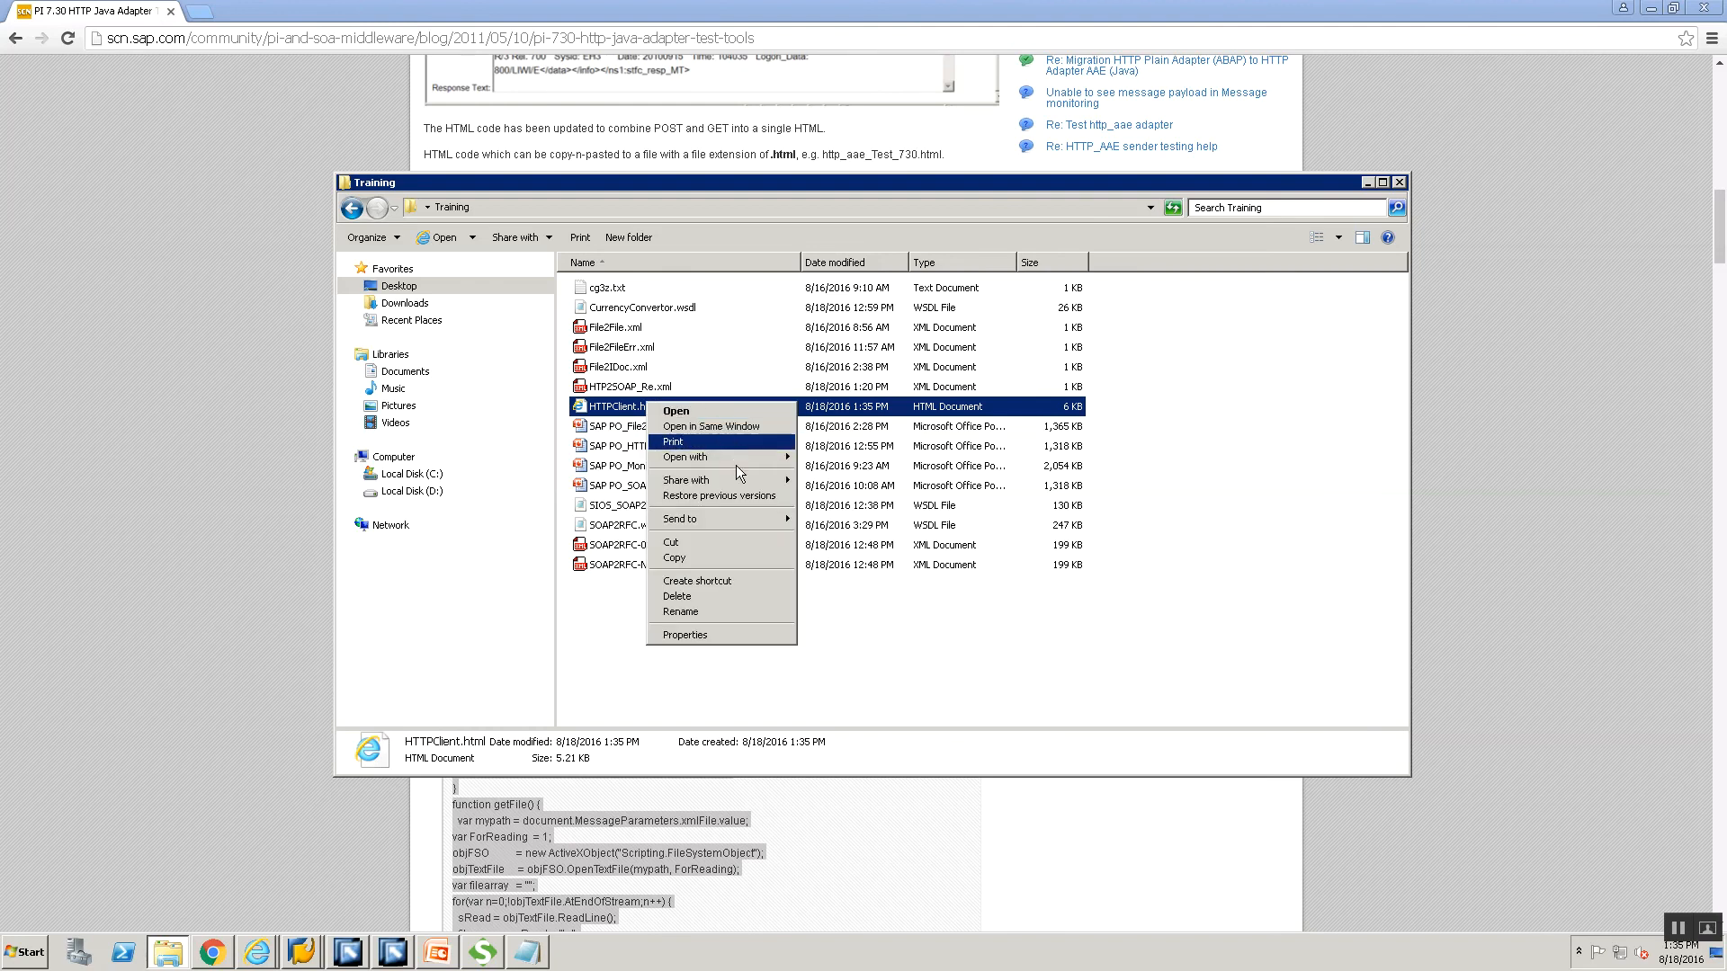
mouse_move(735, 459)
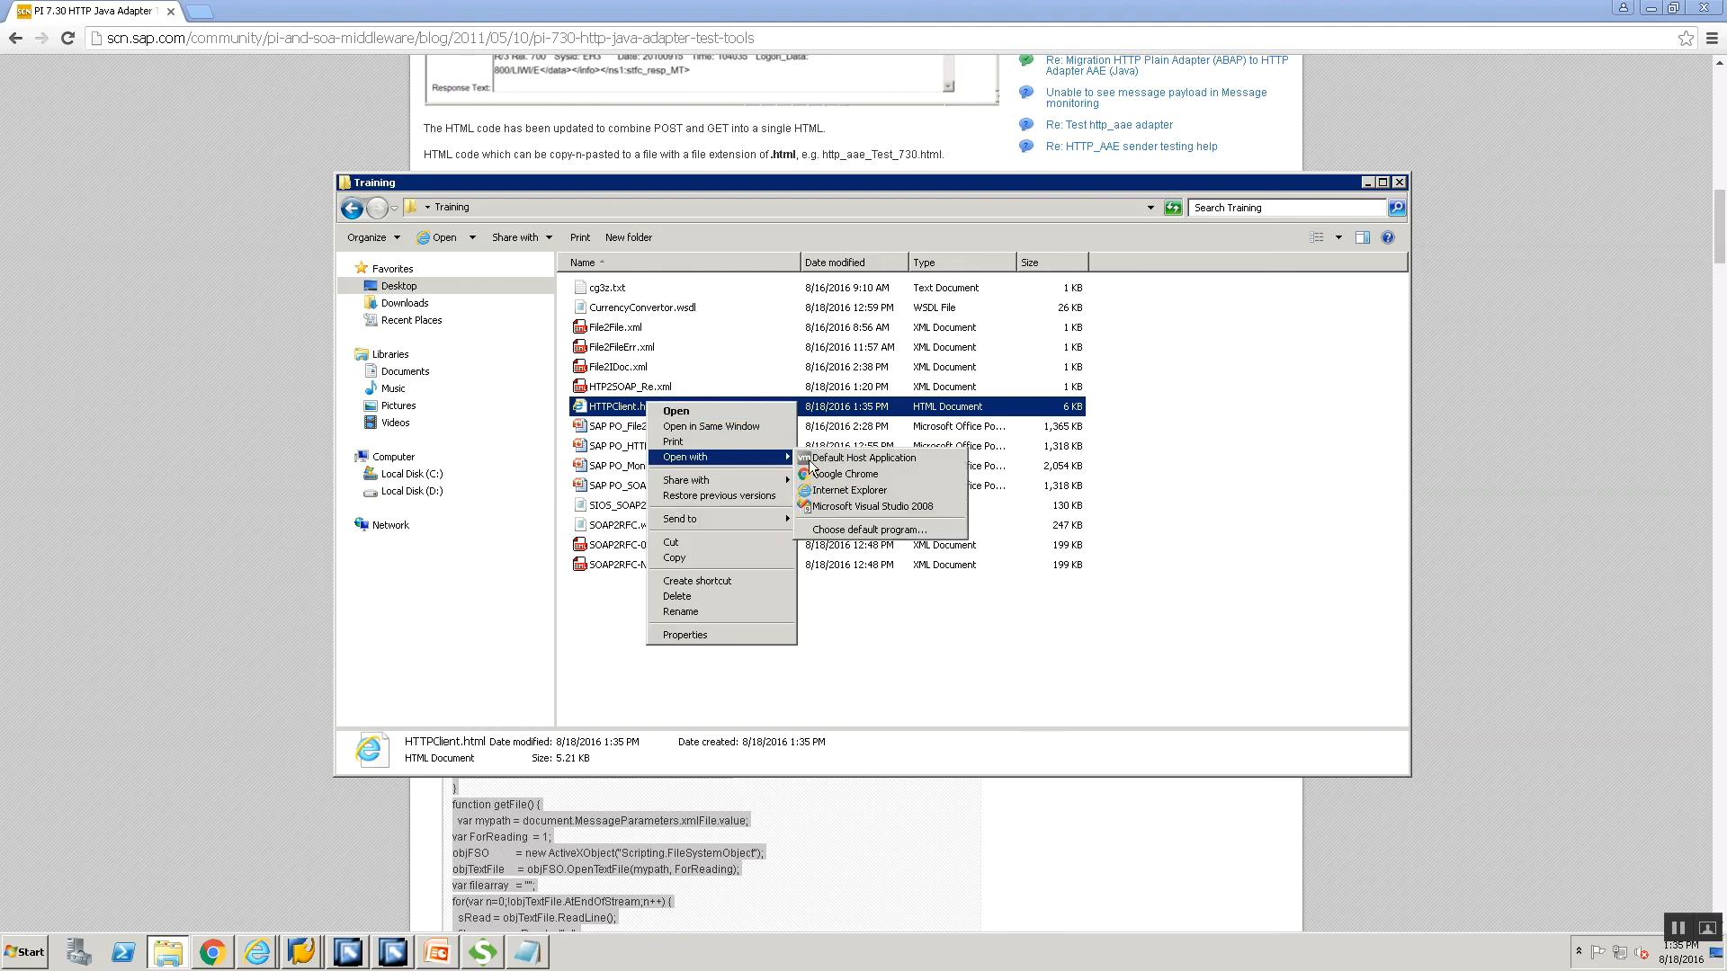
click(830, 492)
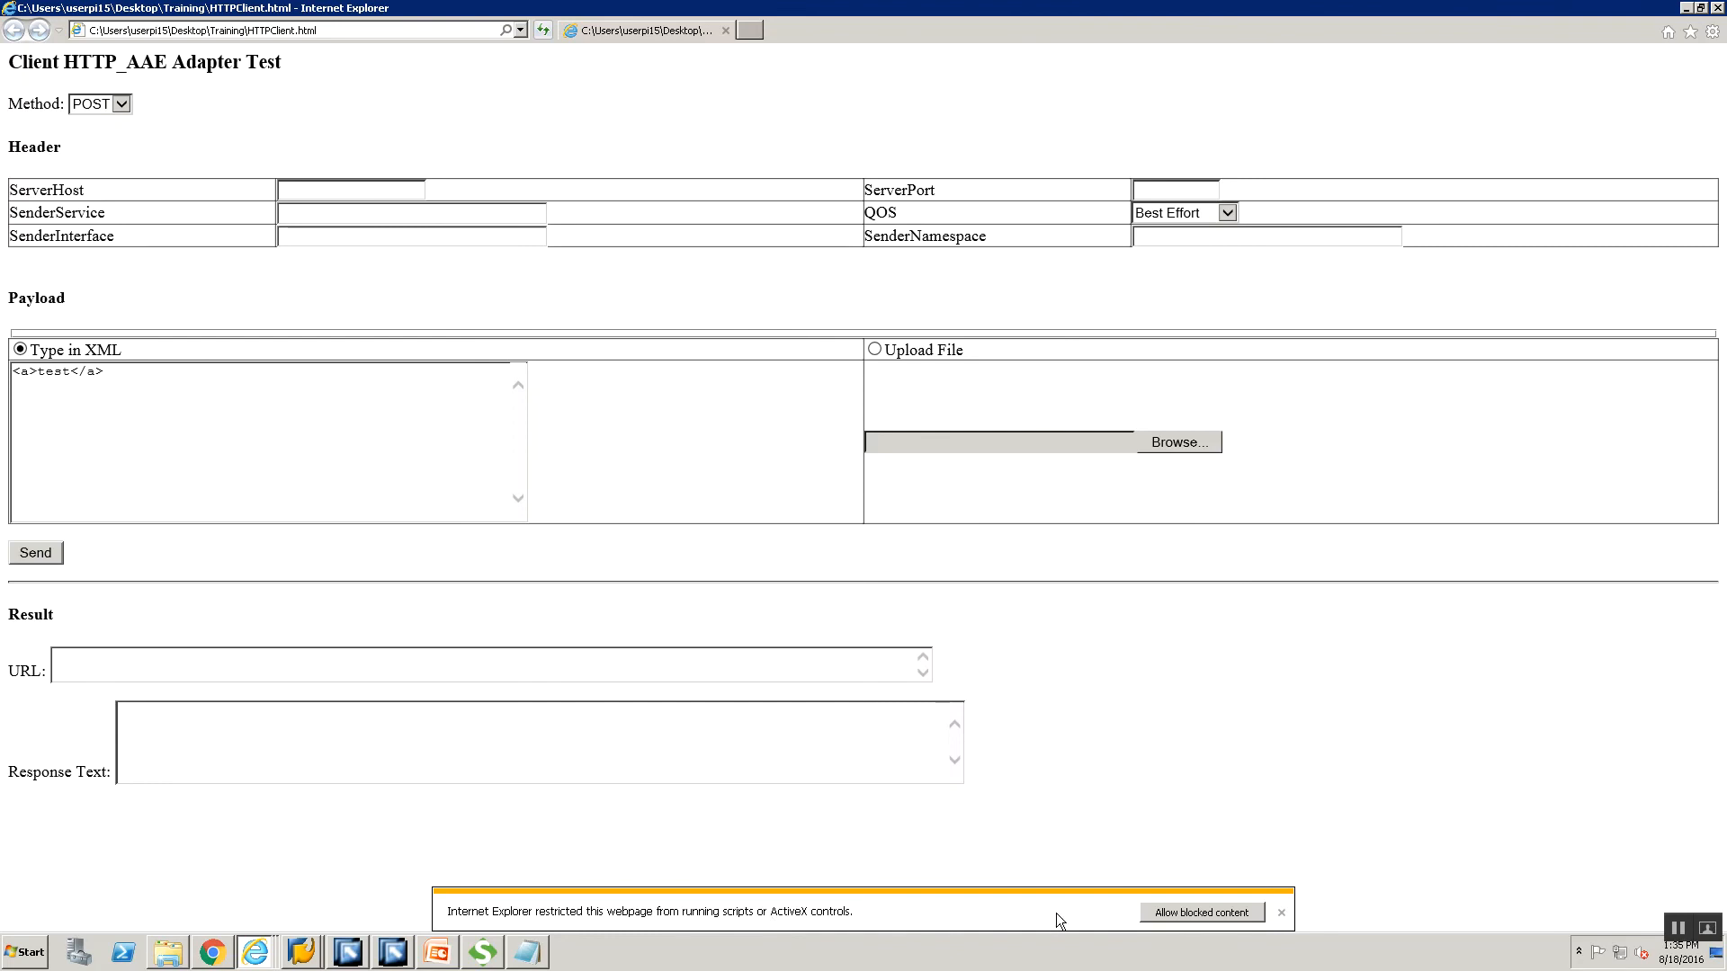
Allow the test page's blocked content and copy the PI host name from the SAP NetWeaver address.
click(1173, 912)
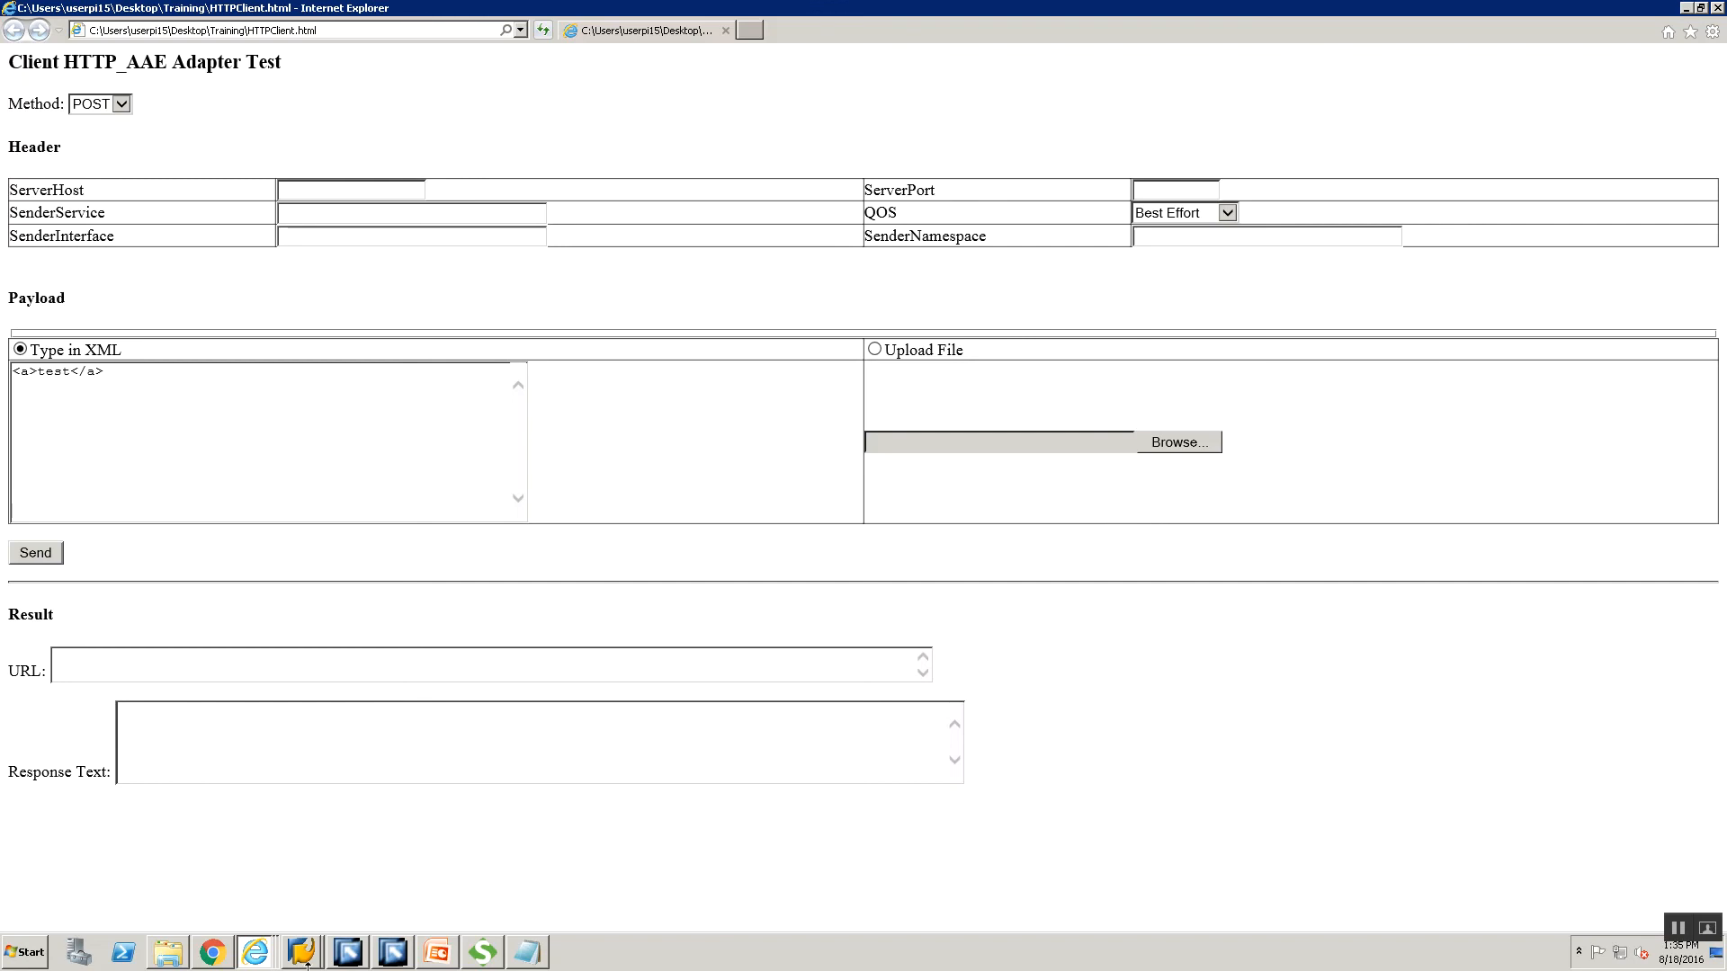
mouse_move(260, 955)
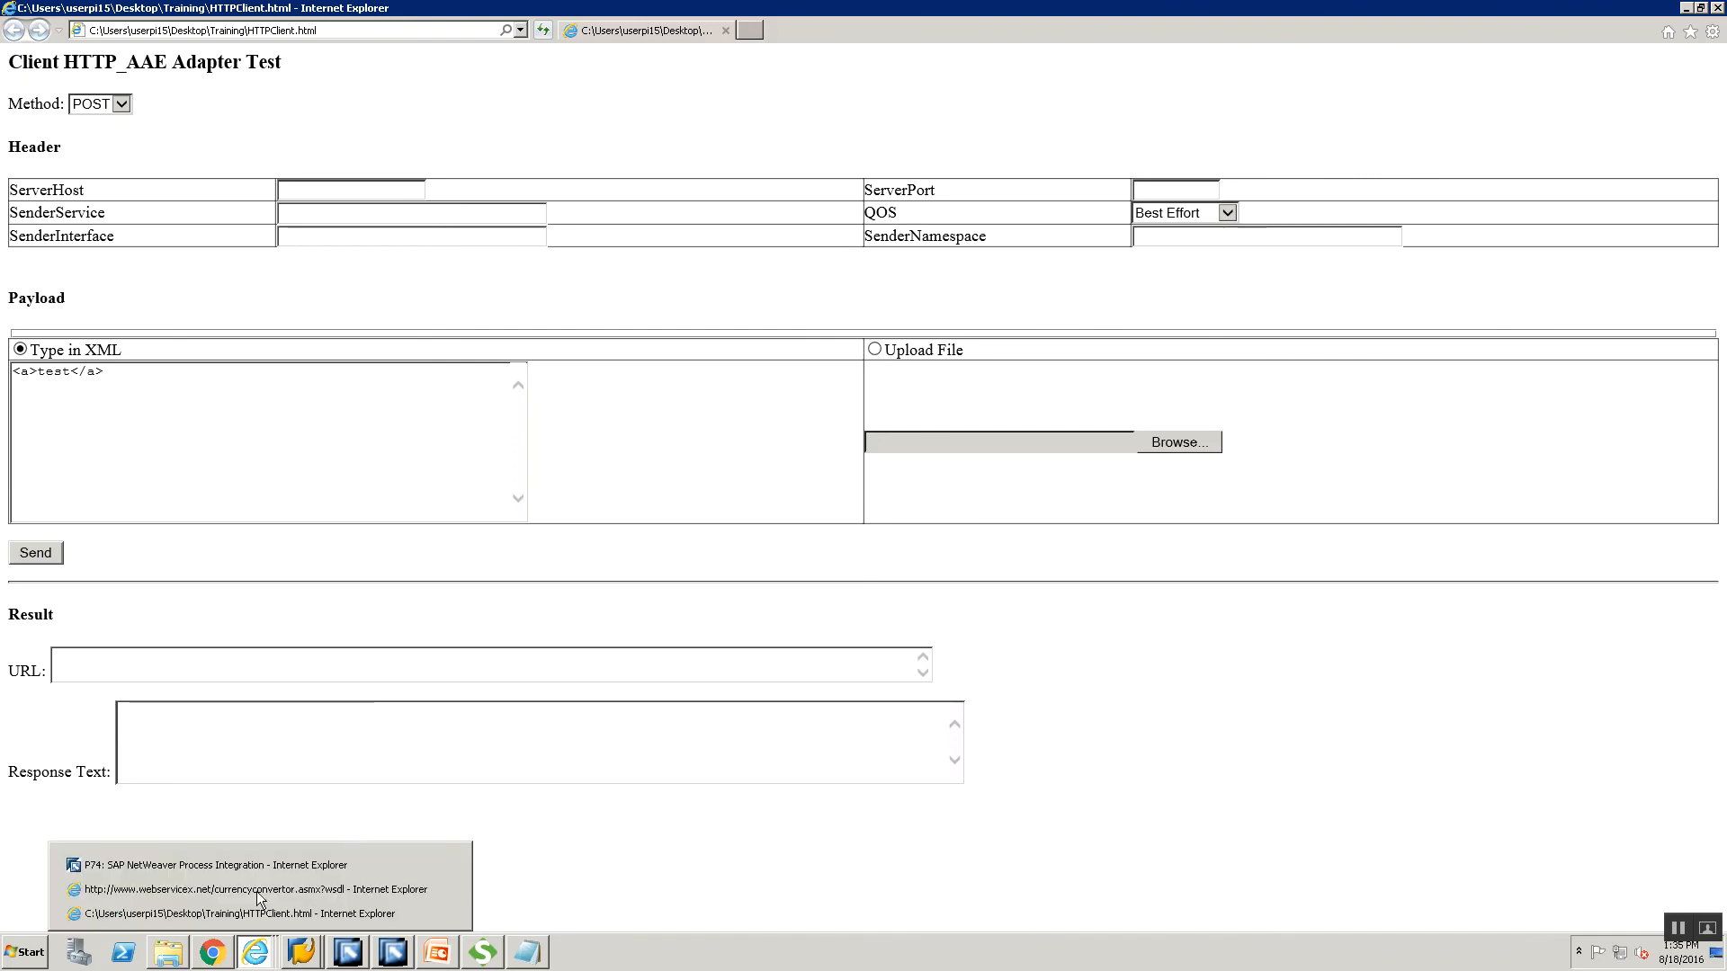
click(258, 865)
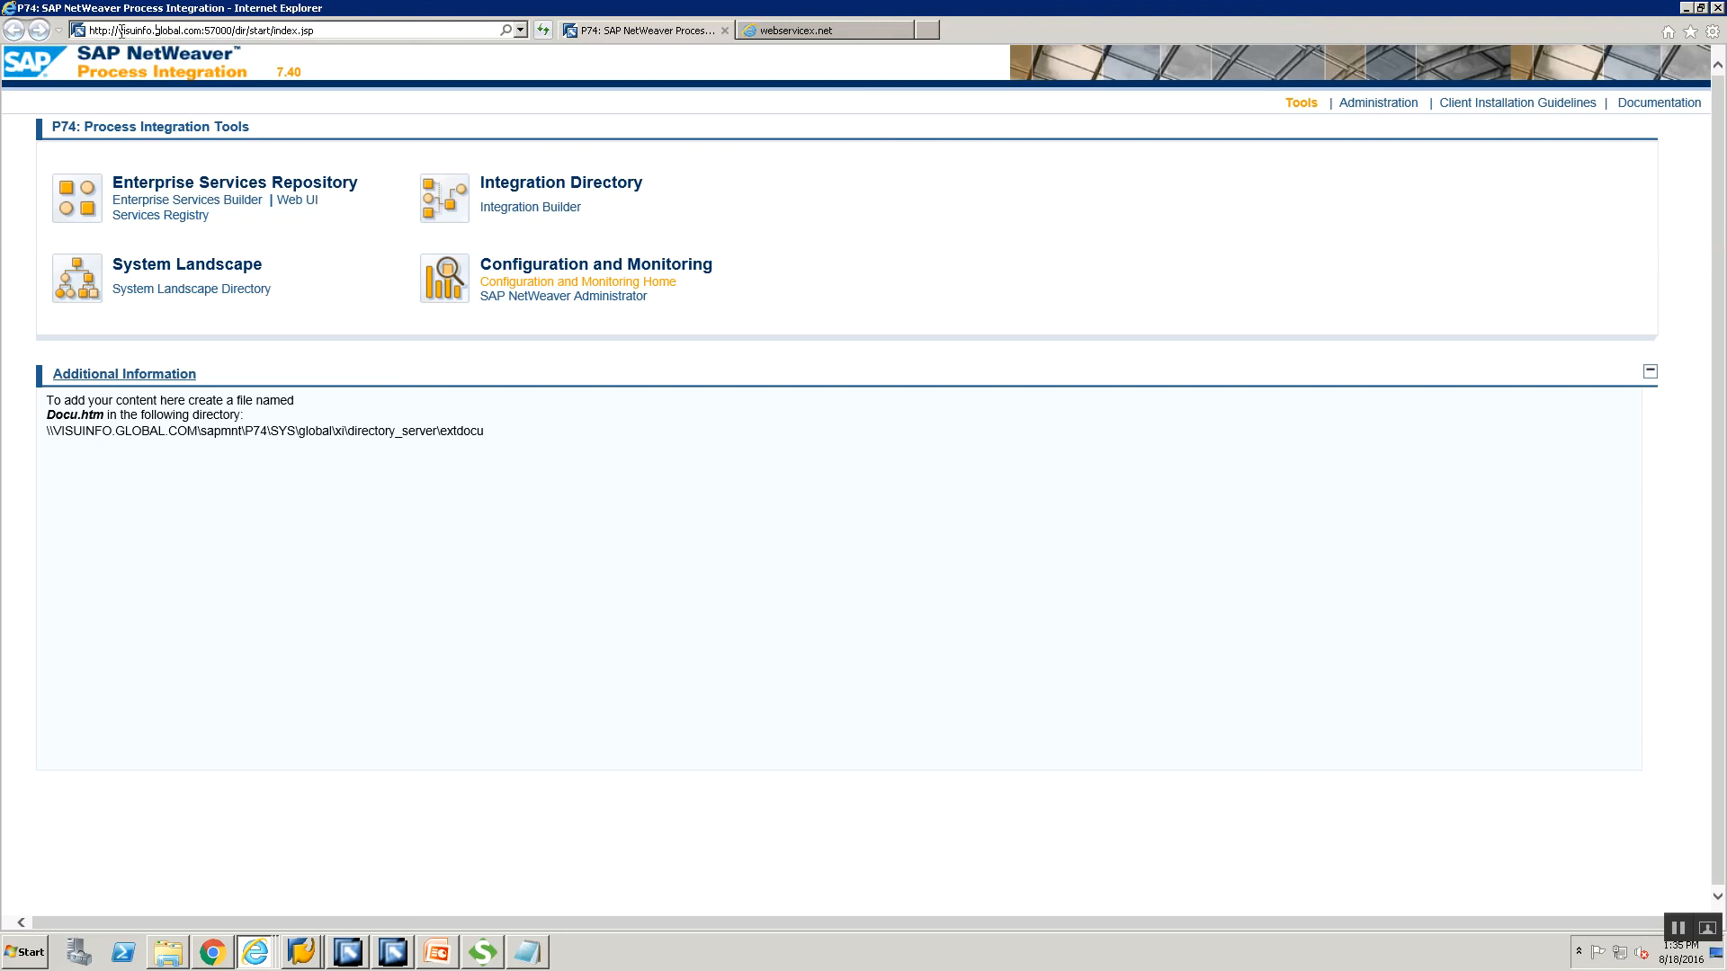
drag(119, 30, 200, 34)
key(alt+Tab)
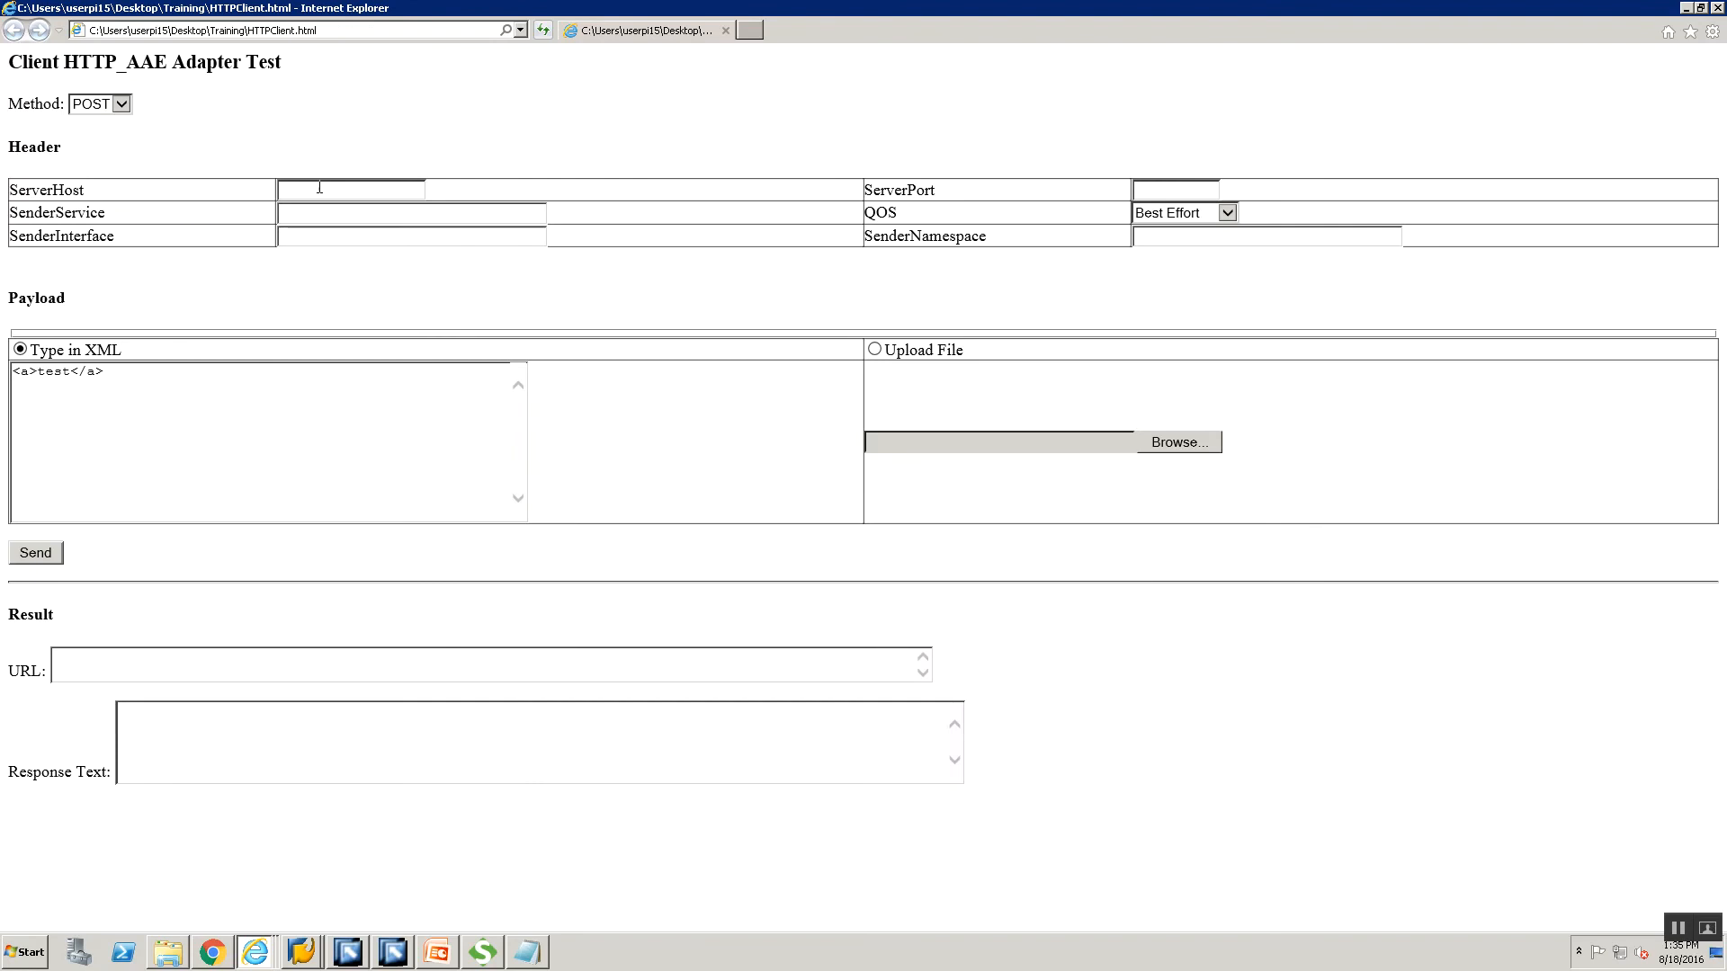
Enter the pasted host visuinfo.global.com as ServerHost and 57000 as ServerPort.
click(319, 186)
text(visuinfo.global.com)
click(1147, 192)
key(alt+Tab)
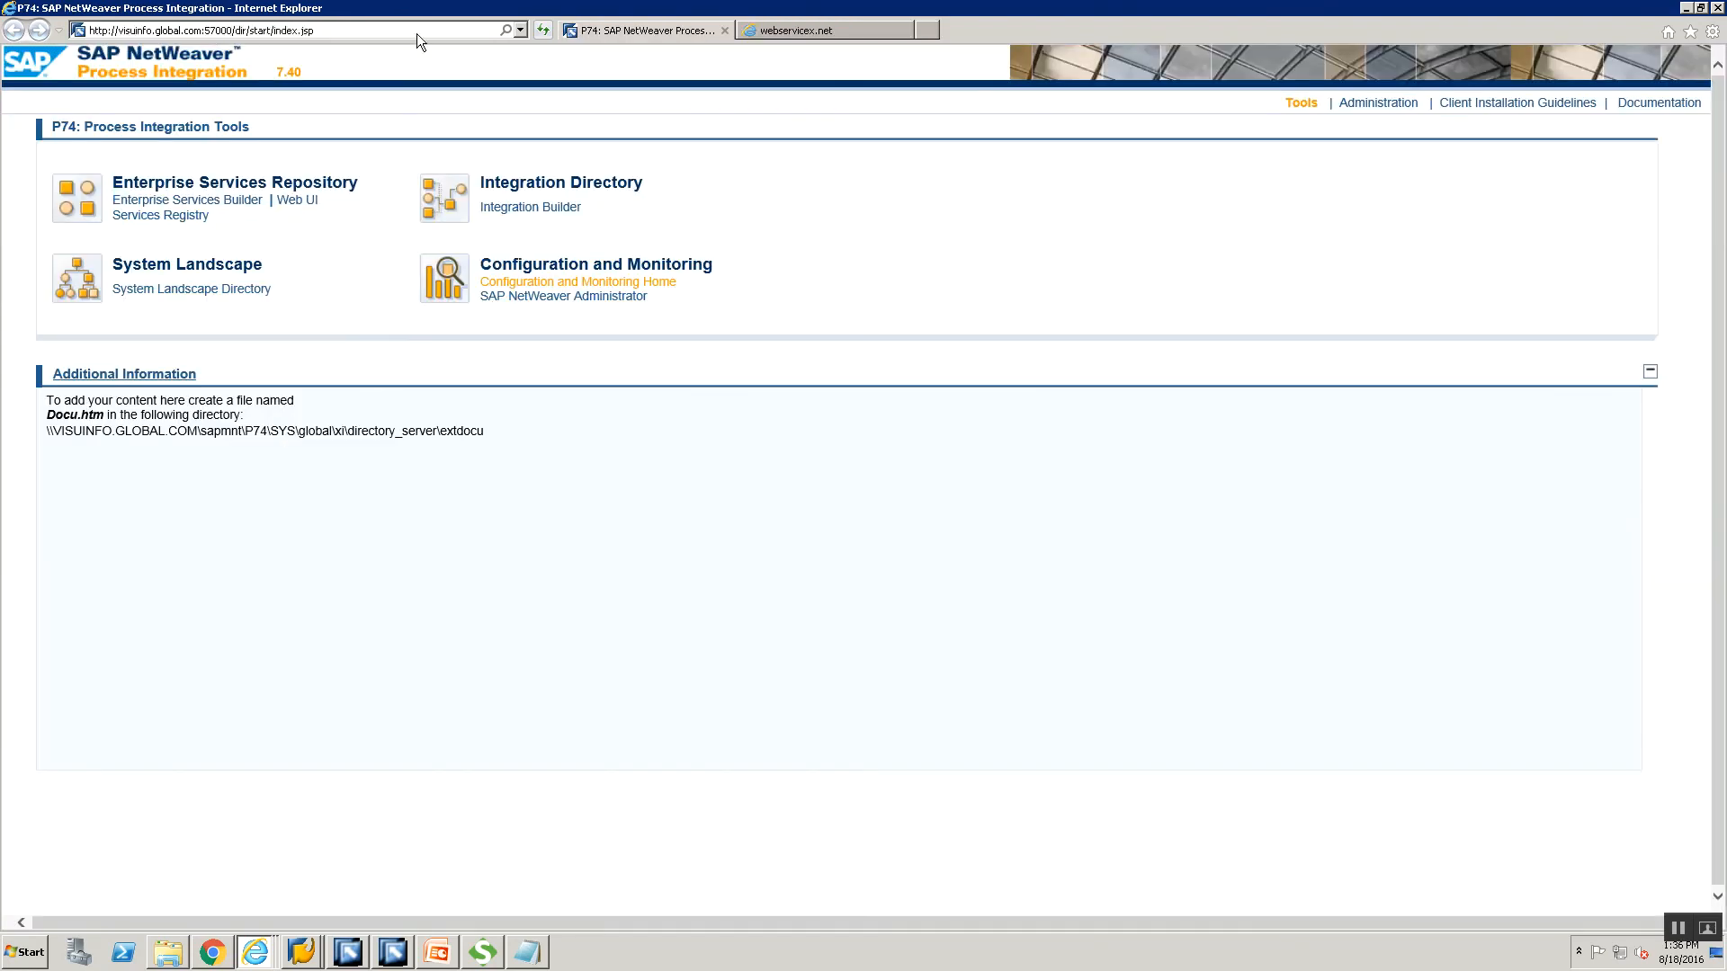
key(alt+Tab)
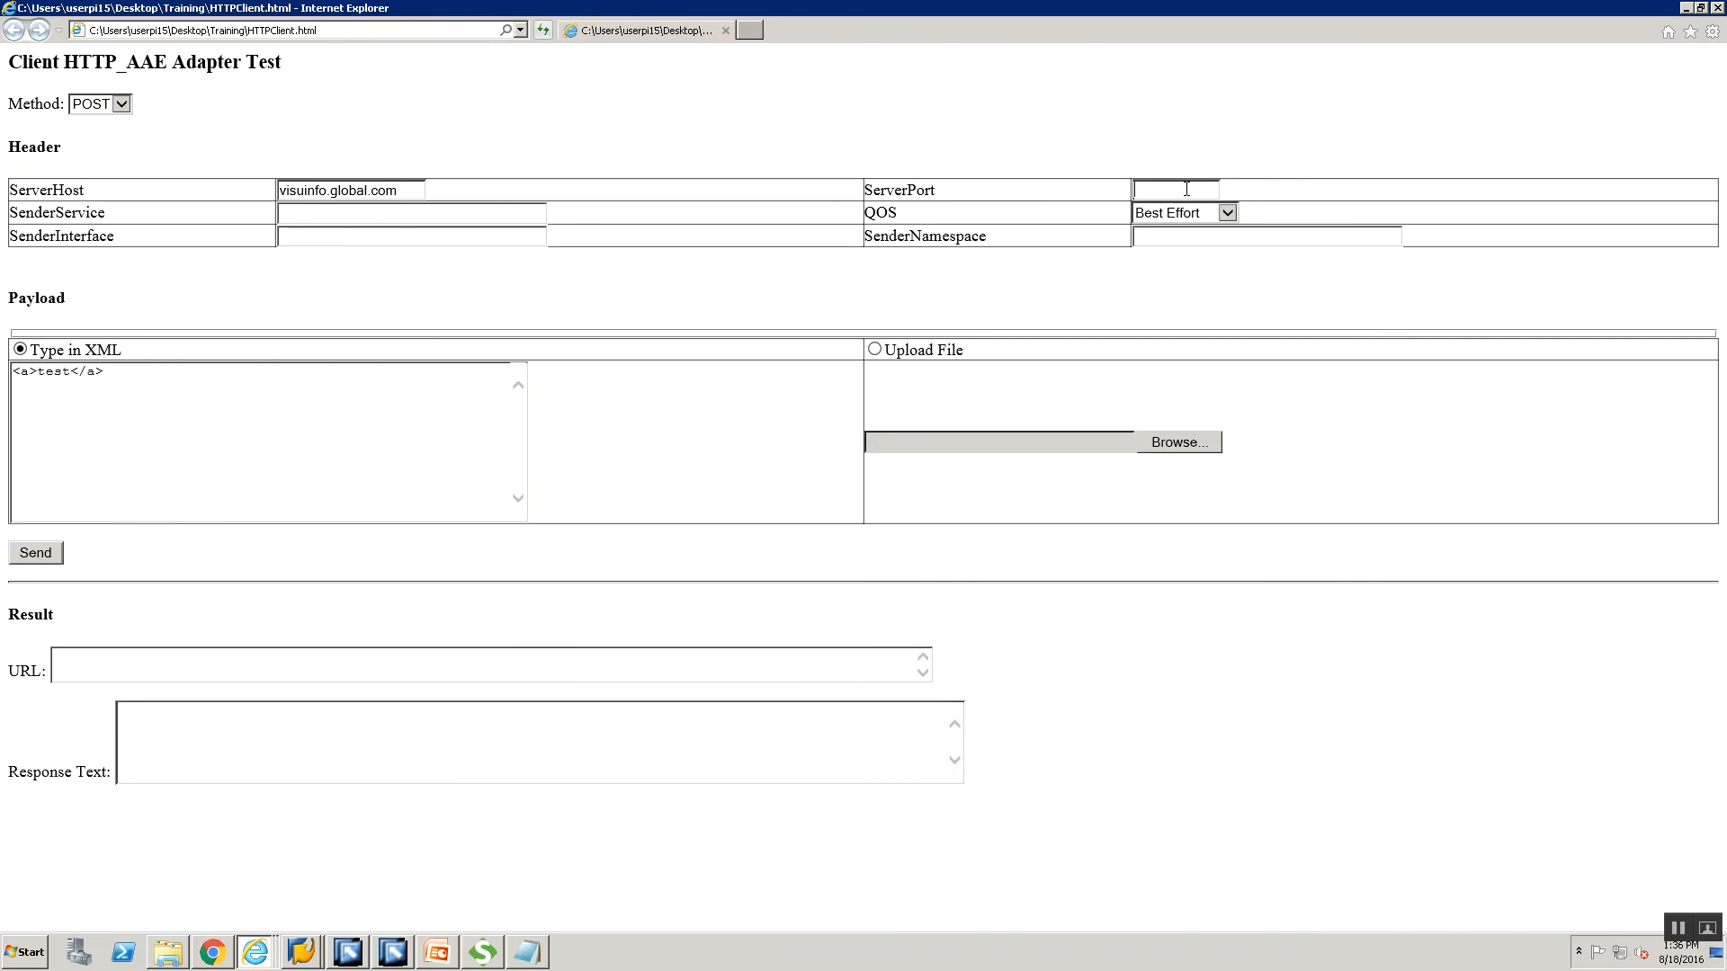
text(57000)
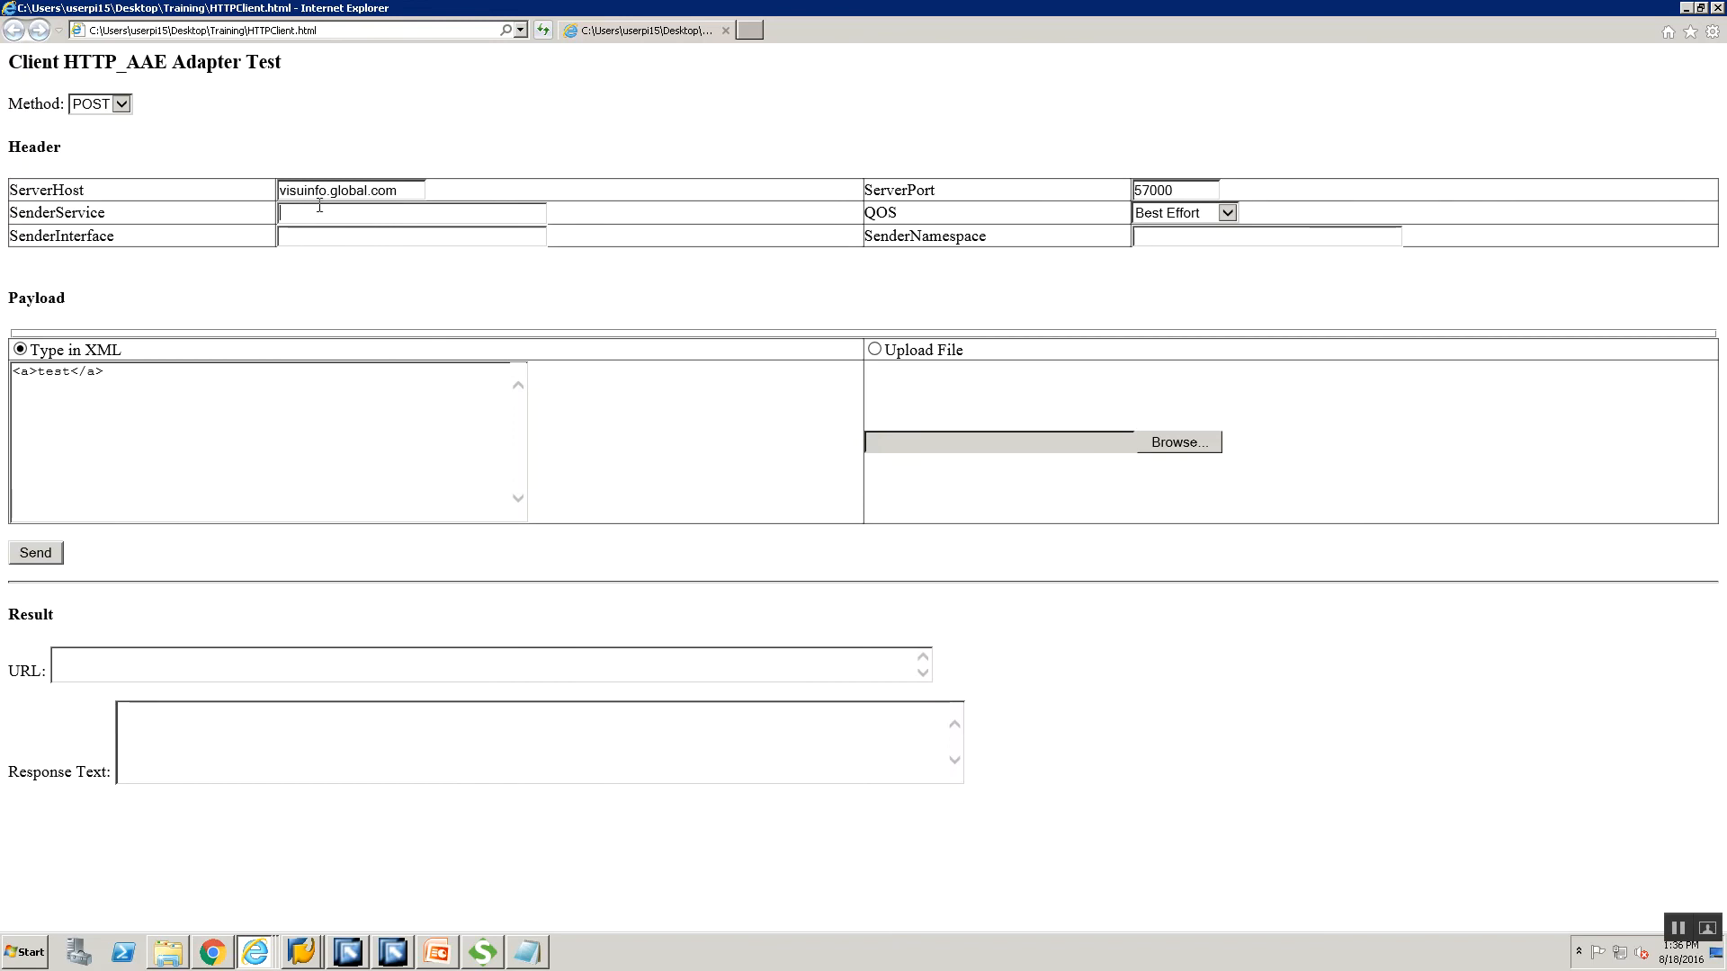
Copy sender component BS_FILESYSTEM_00 from Integration Builder into SenderService.
mouse_move(347, 959)
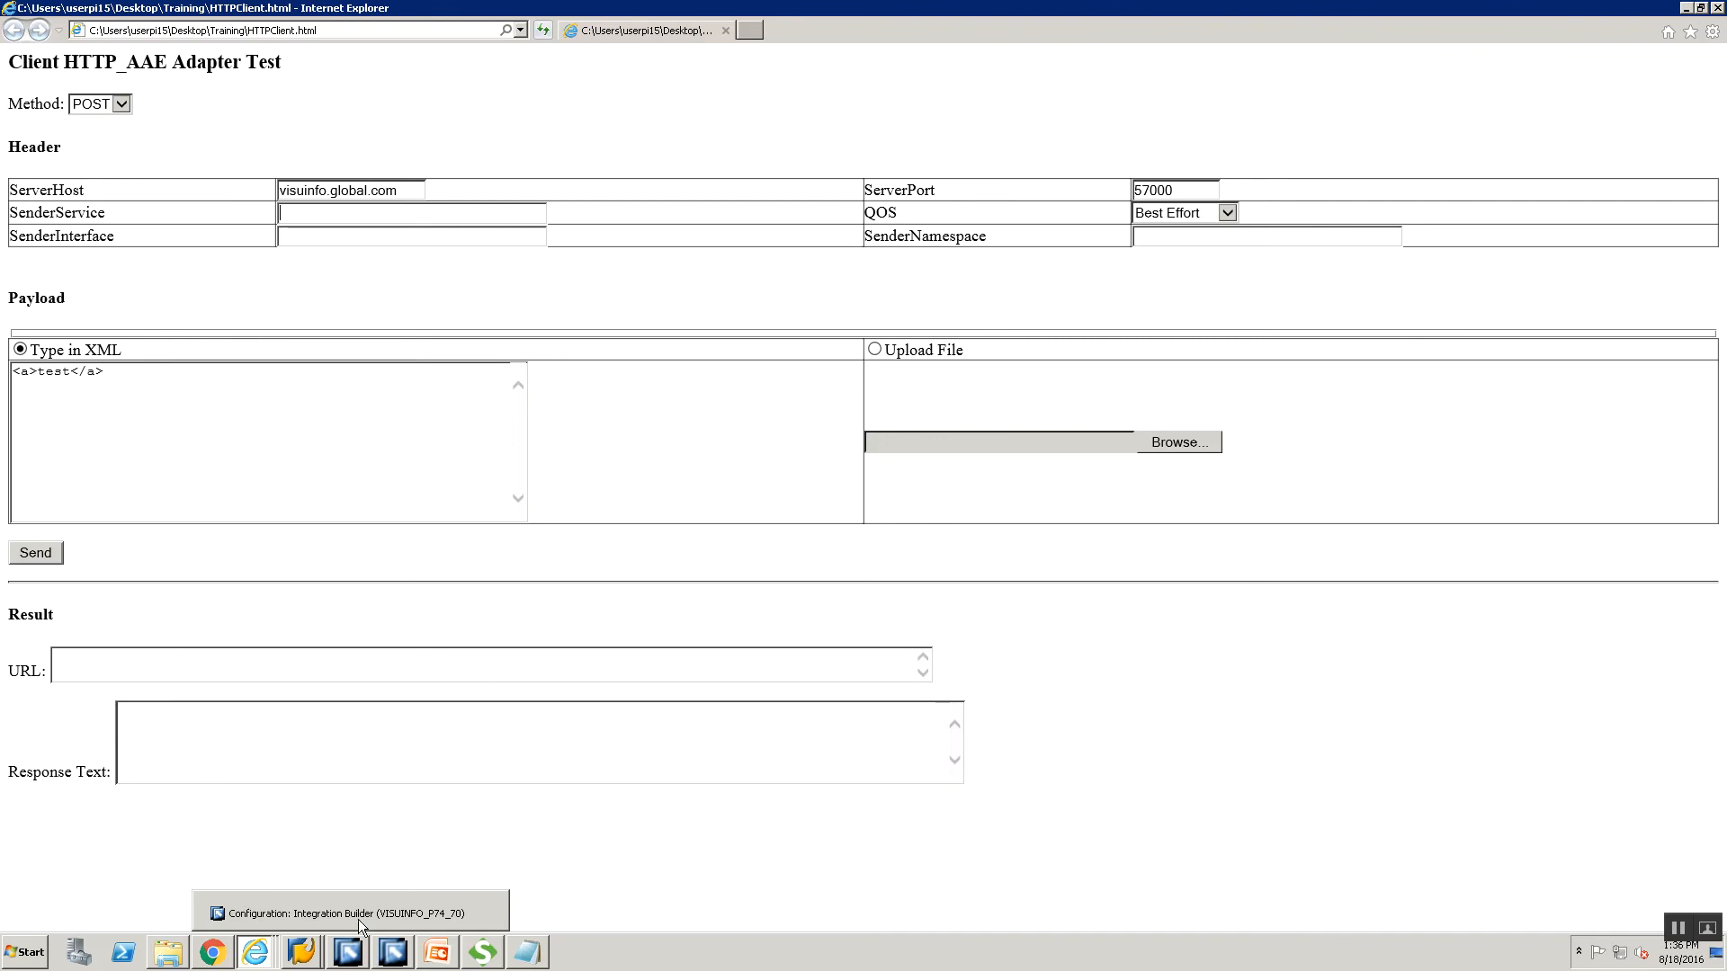
click(358, 919)
drag(834, 162, 715, 164)
key(ctrl+c)
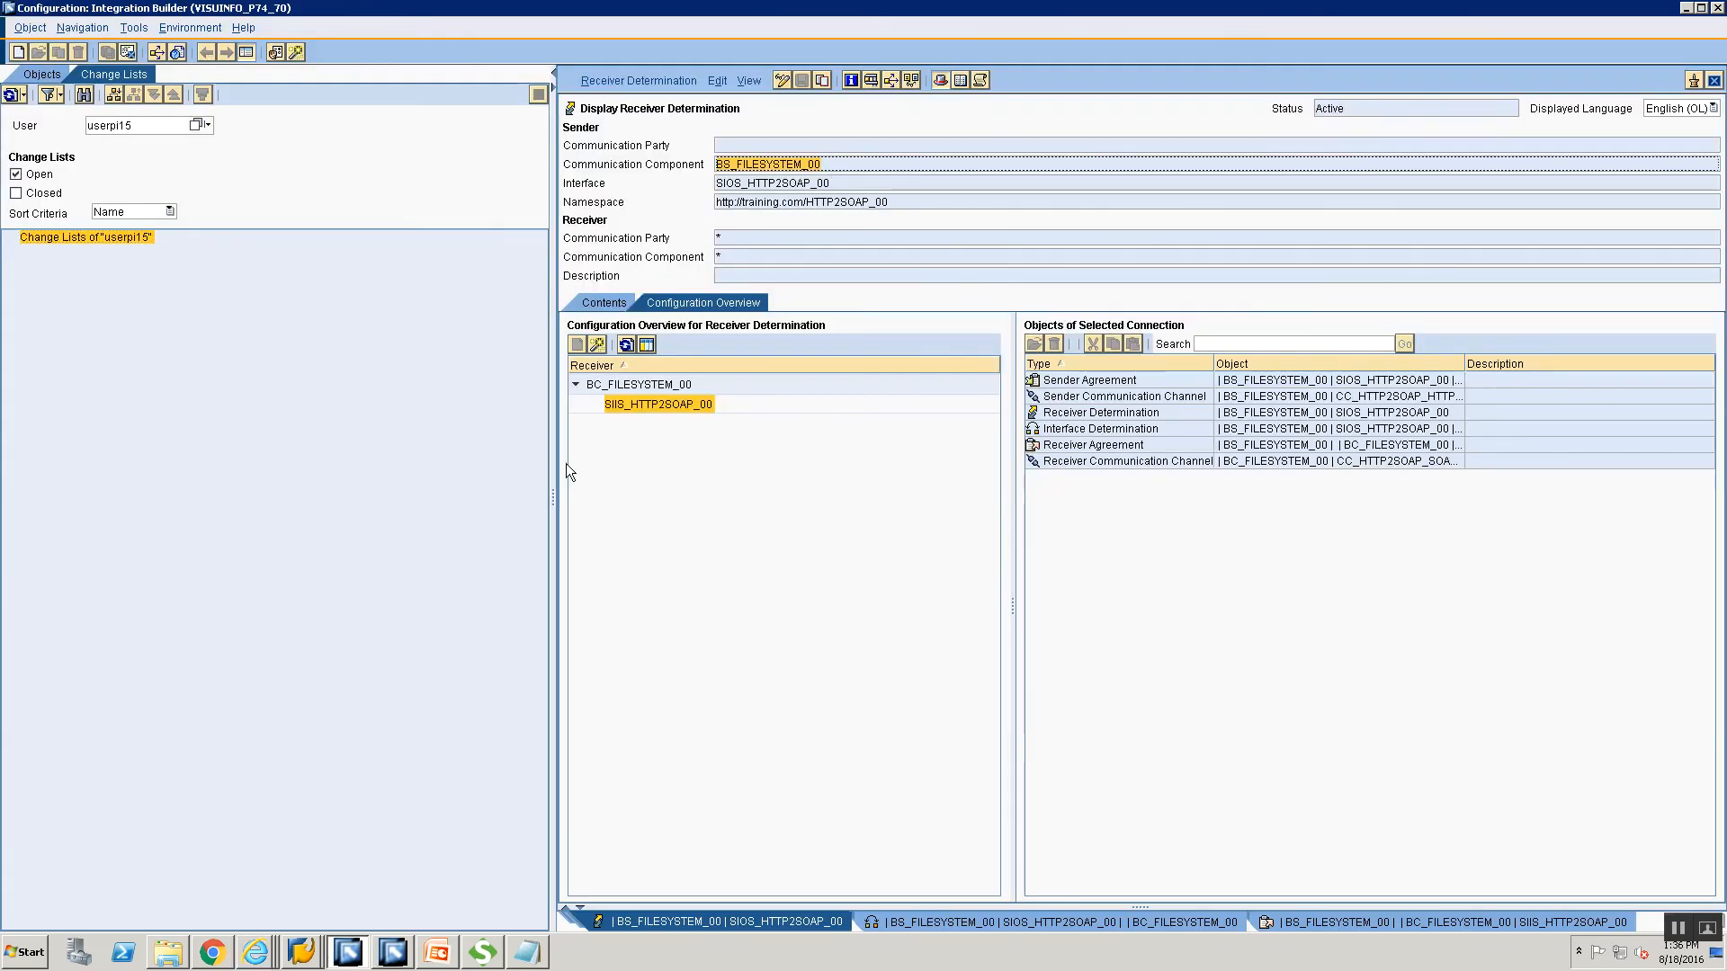
key(alt+Tab)
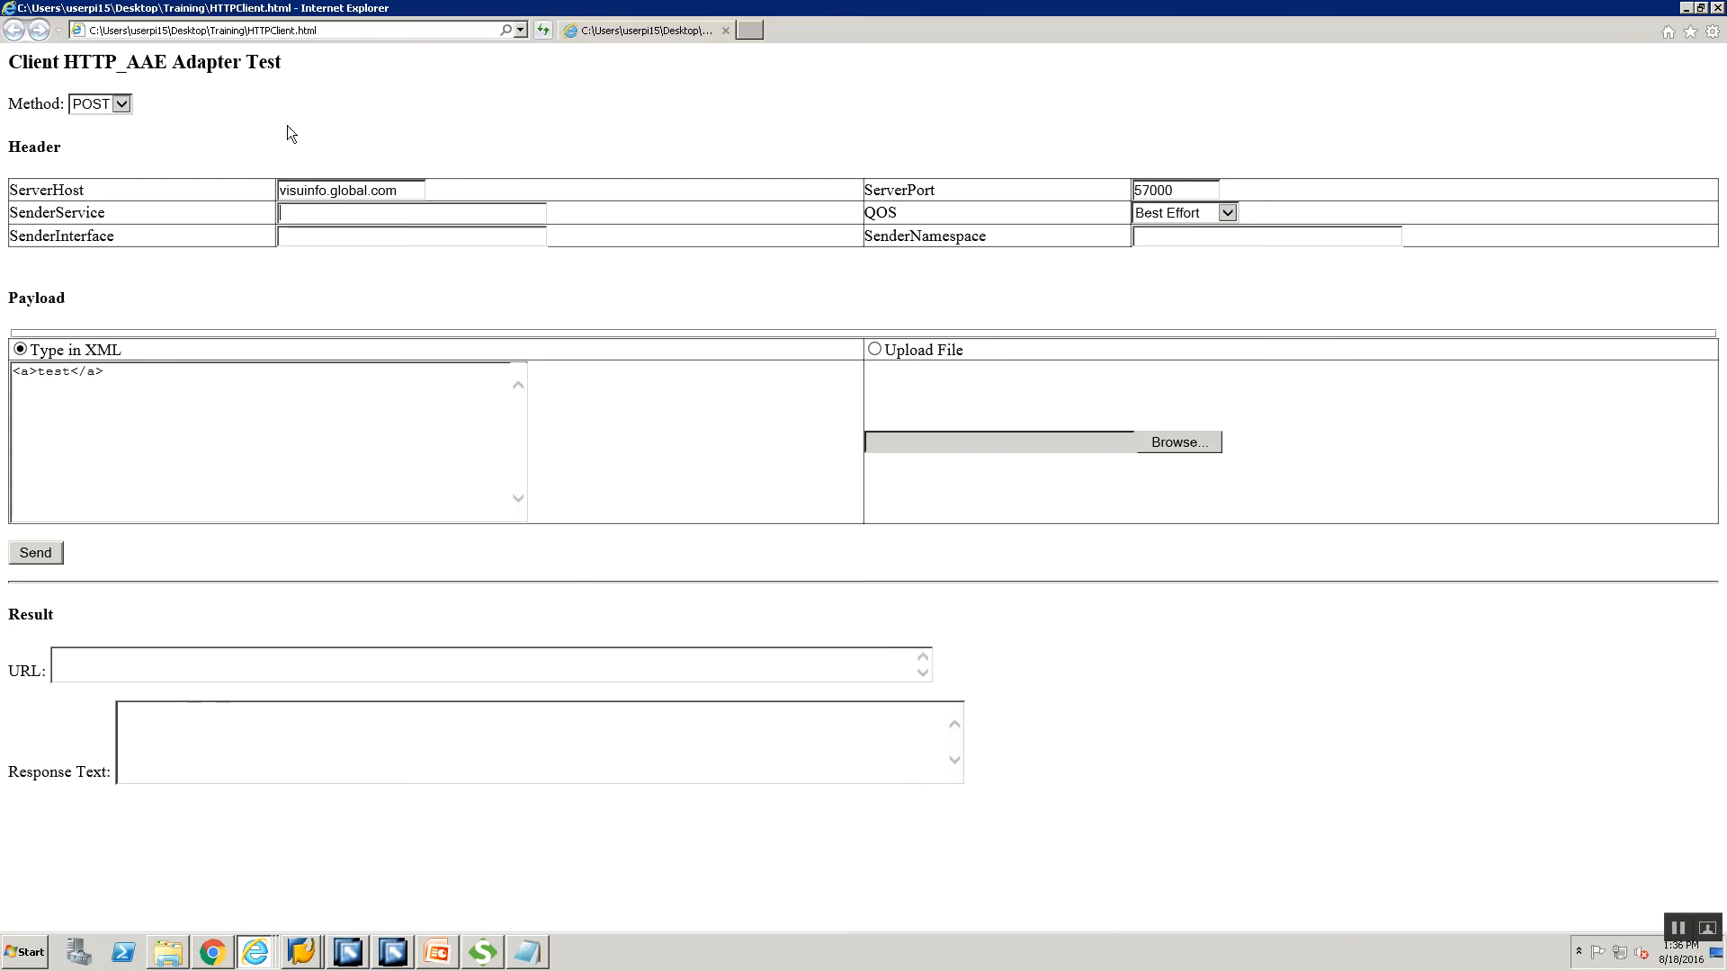
key(ctrl+v)
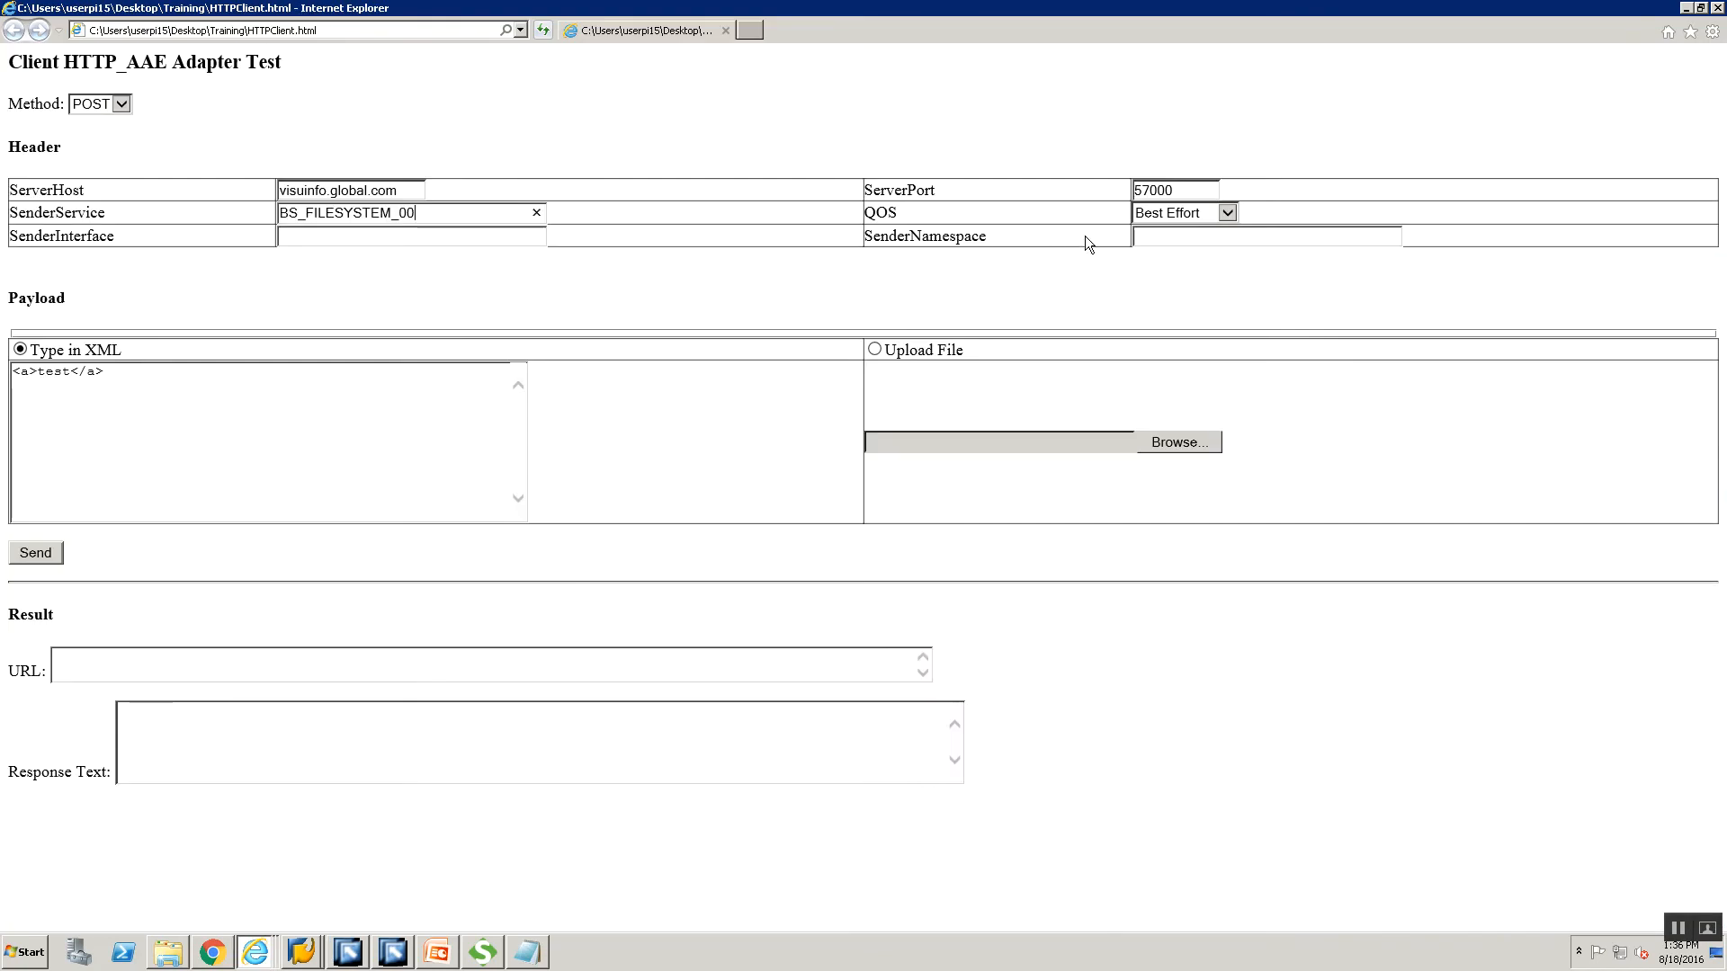
Copy interface SIOS_HTTP2SOAP_00 from Integration Builder into SenderInterface.
click(414, 235)
key(alt+Tab)
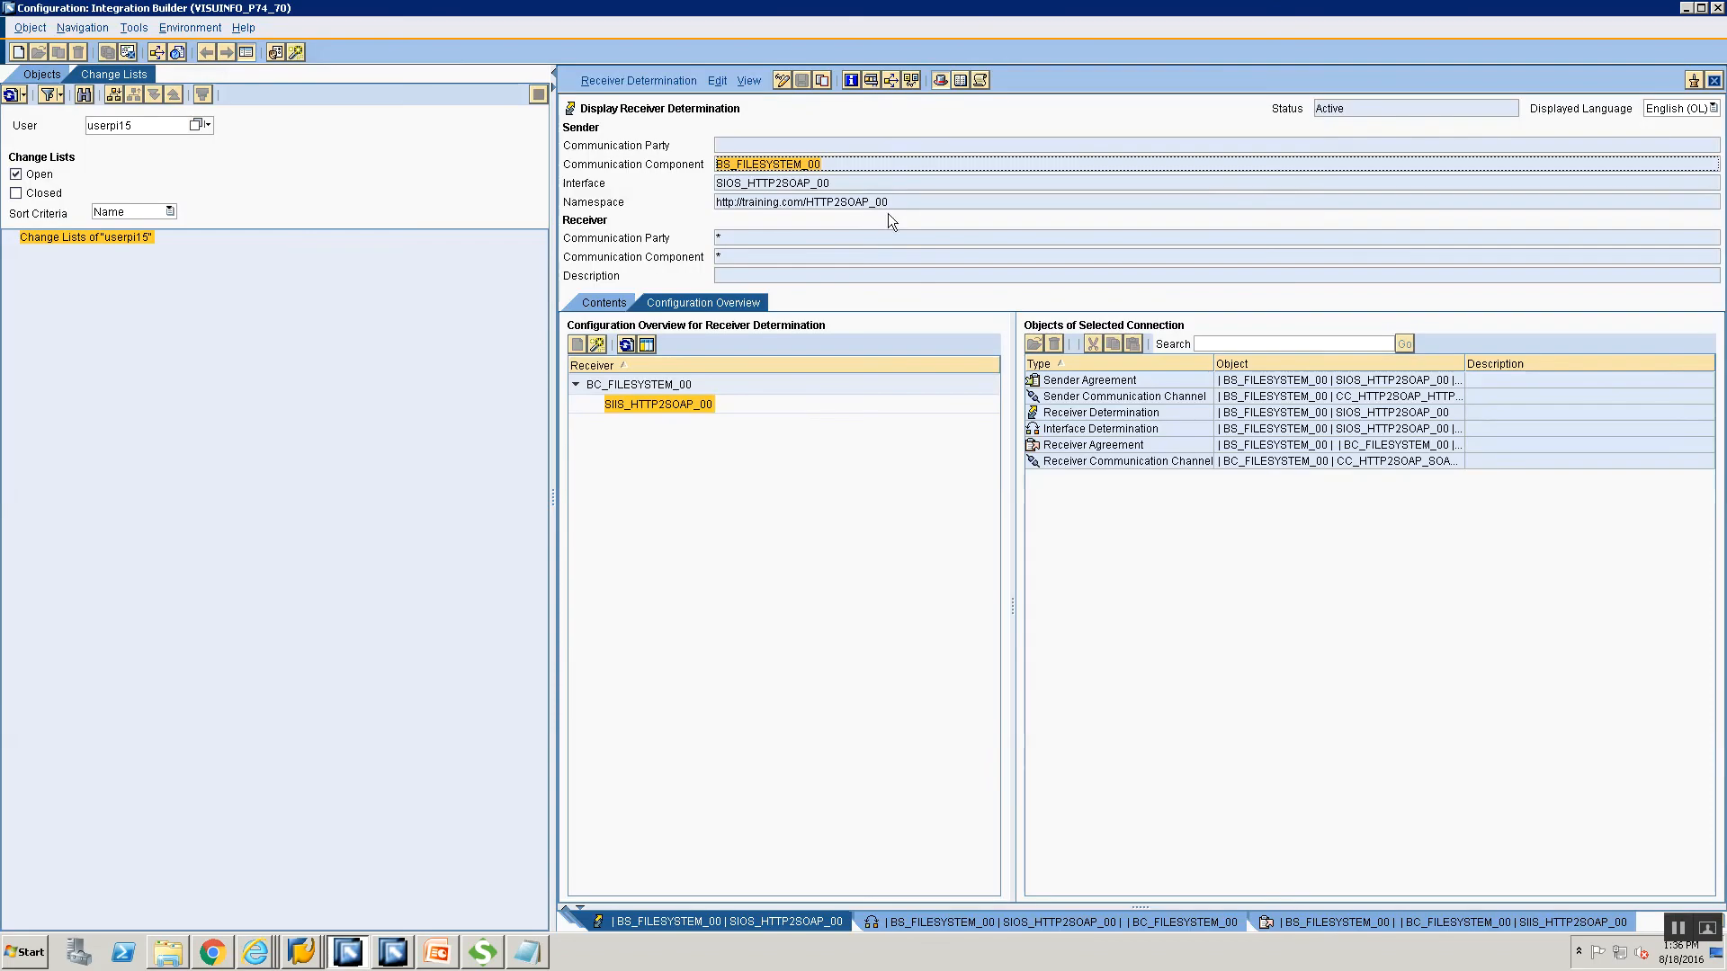
click(871, 185)
key(ctrl+c)
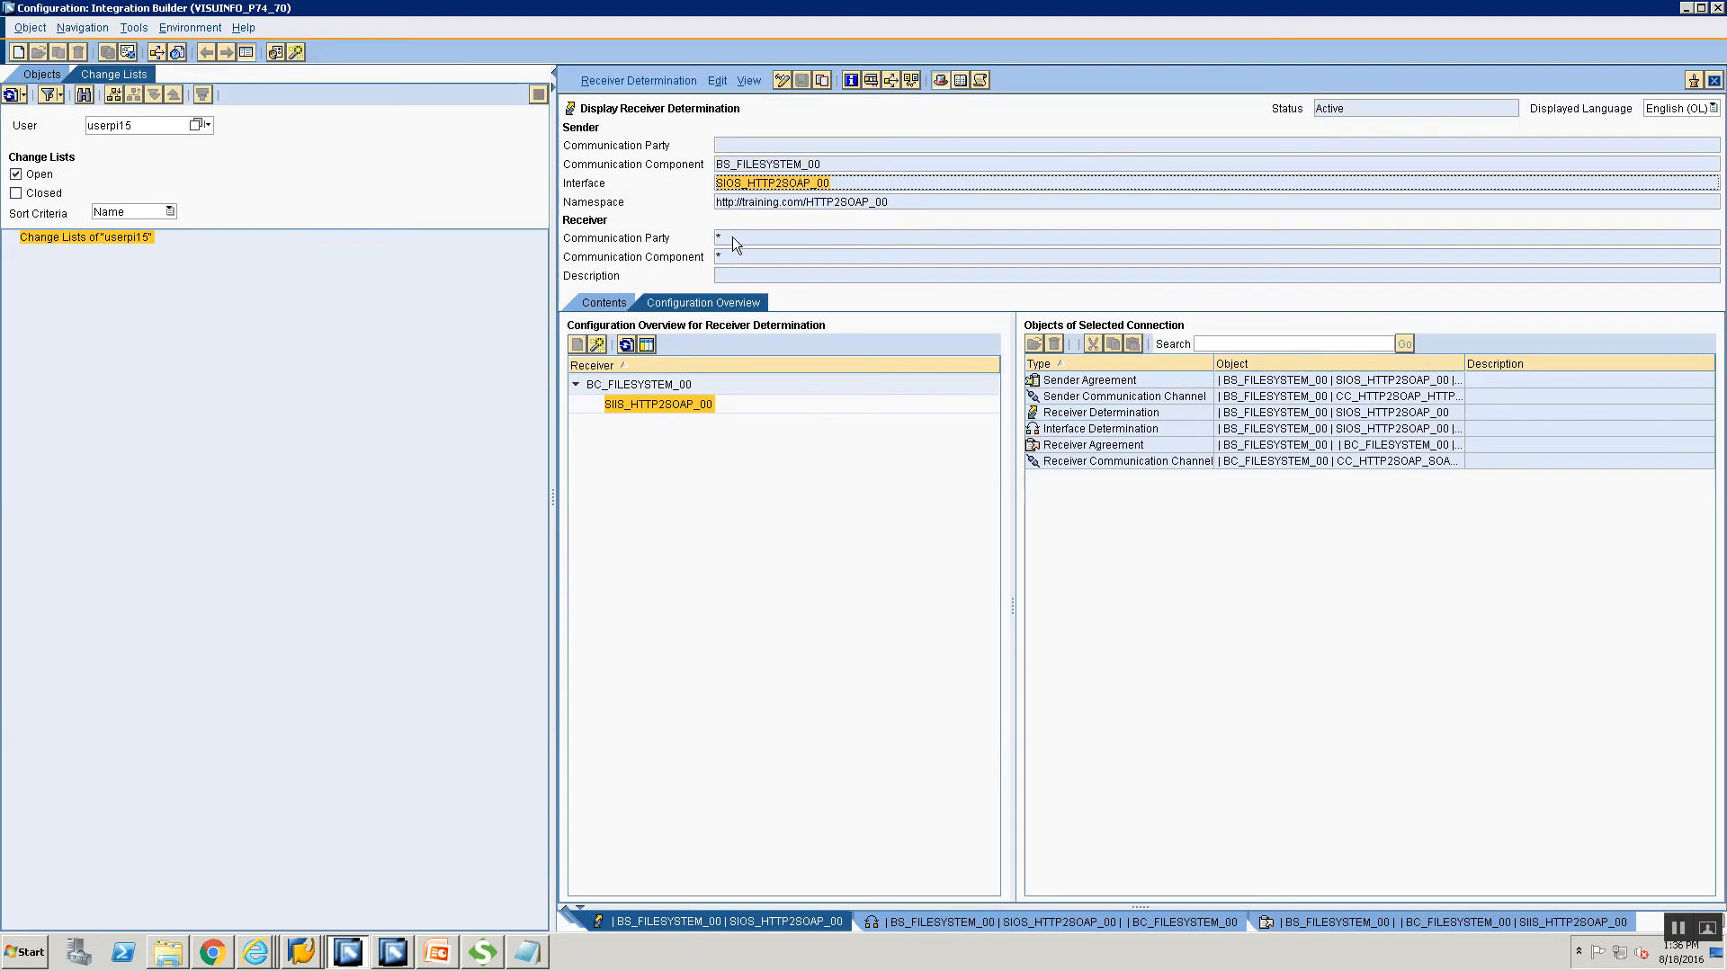
key(alt+Tab)
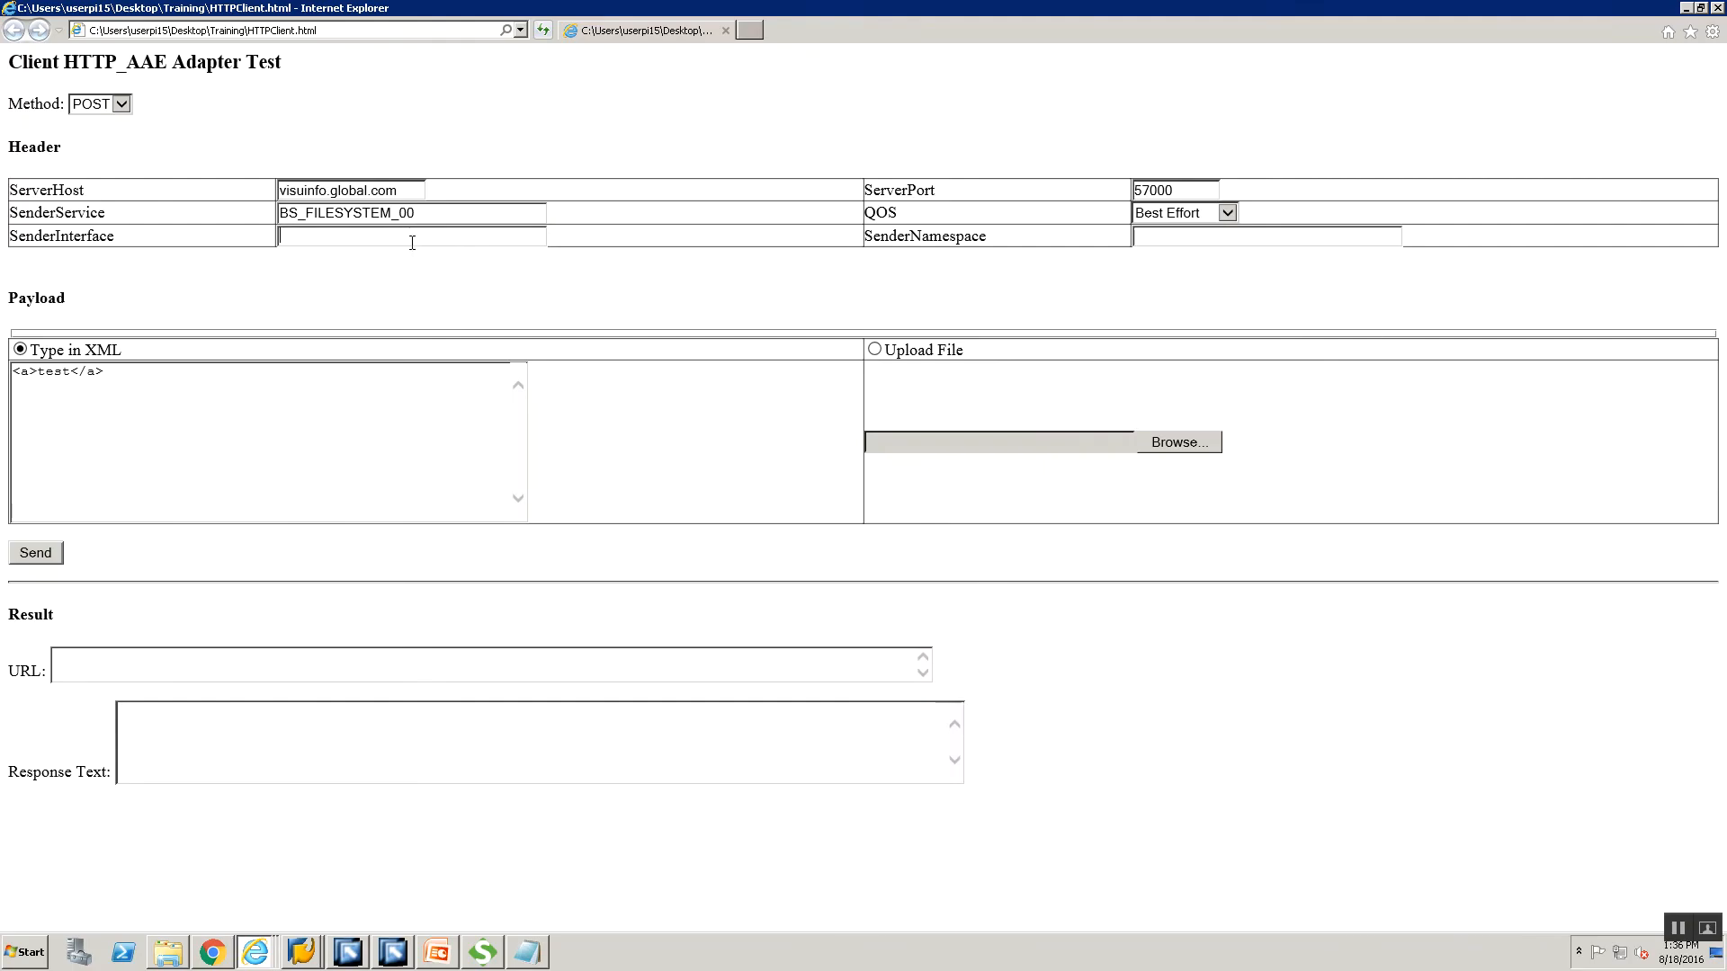
key(ctrl+v)
key(alt+Tab)
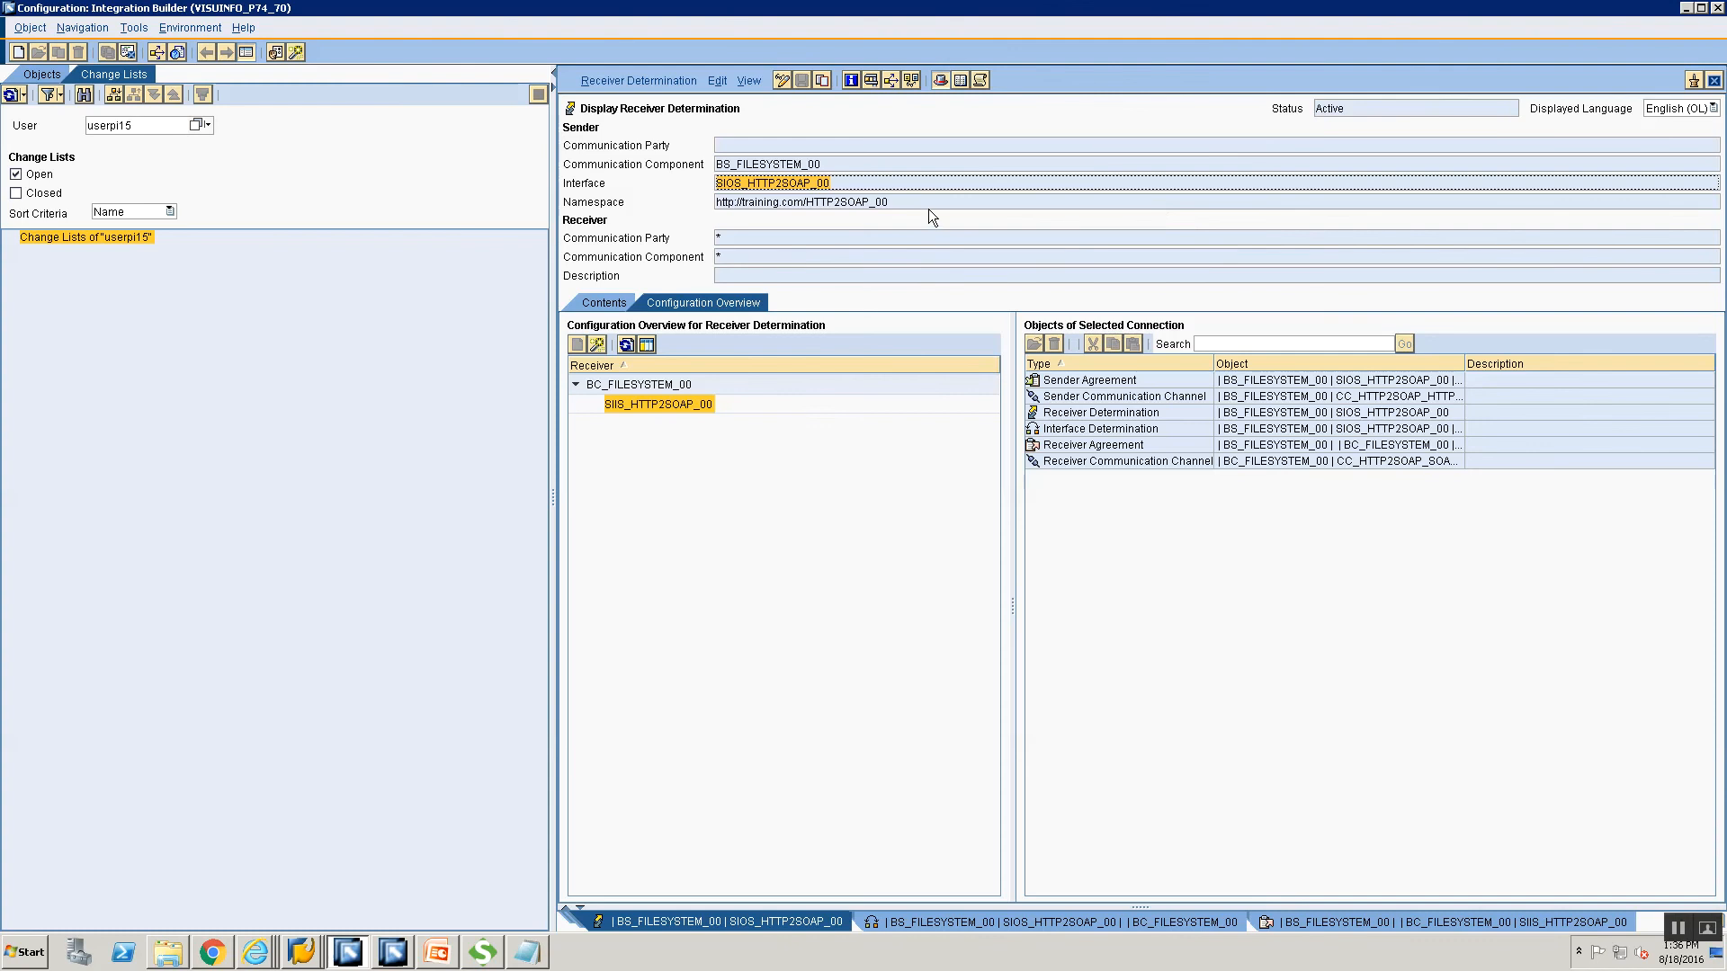
click(721, 201)
key(ctrl+c)
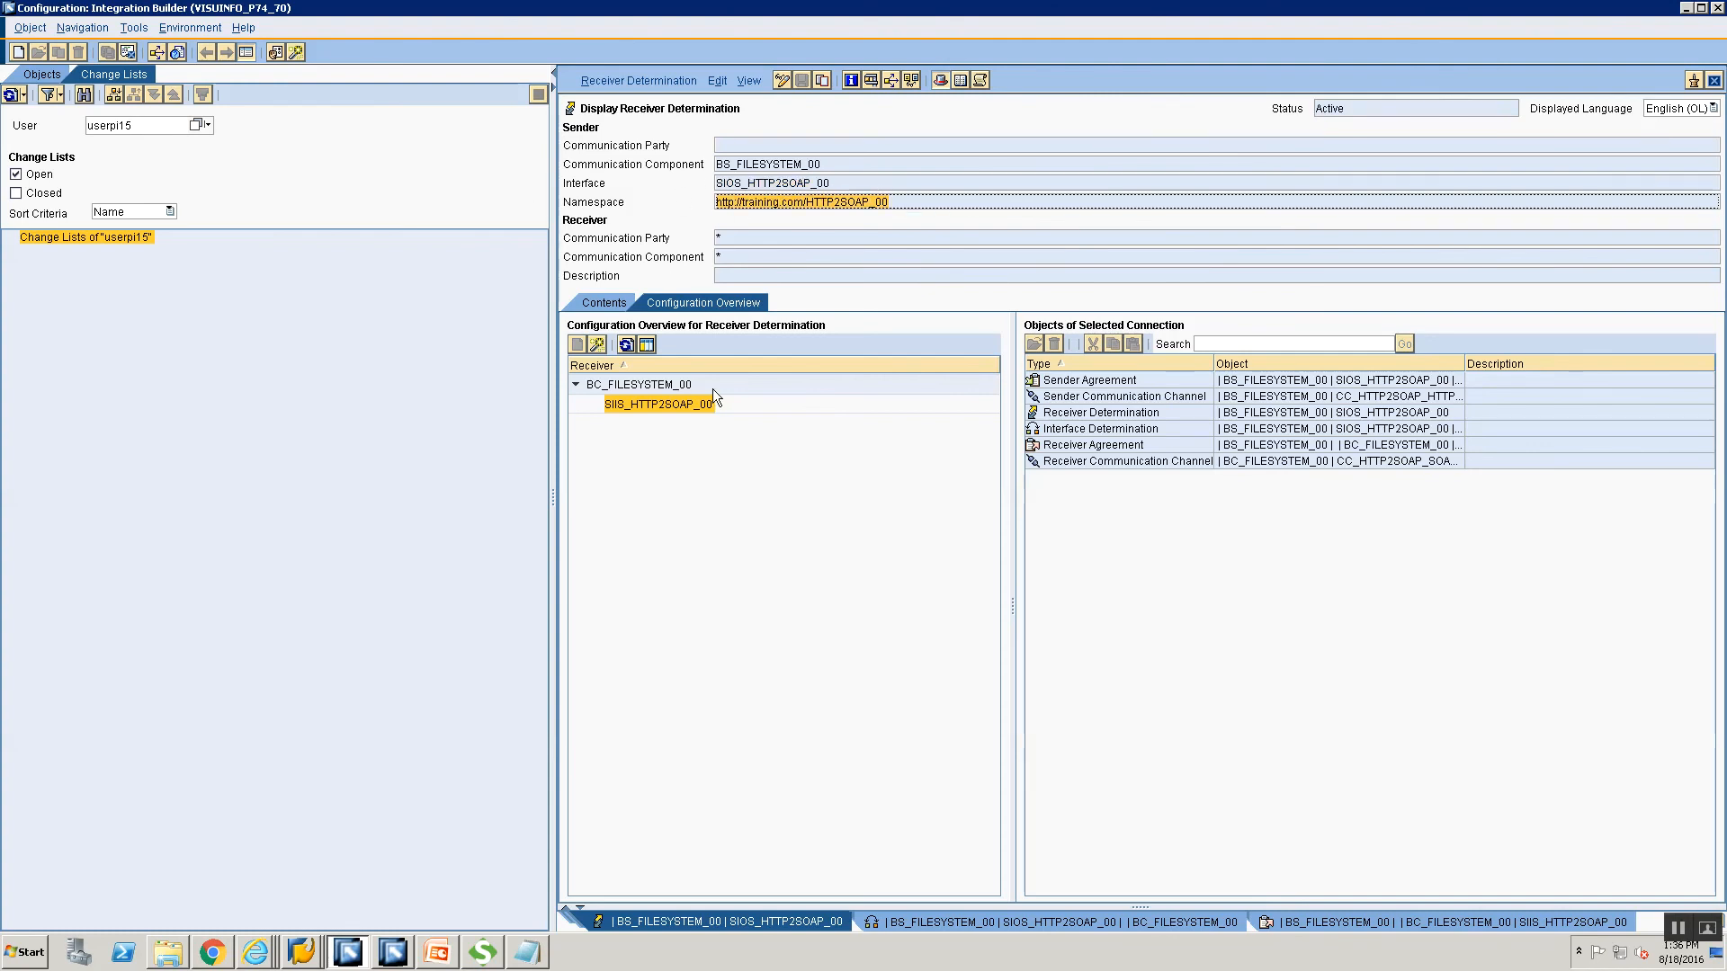
key(alt+Tab)
click(1146, 239)
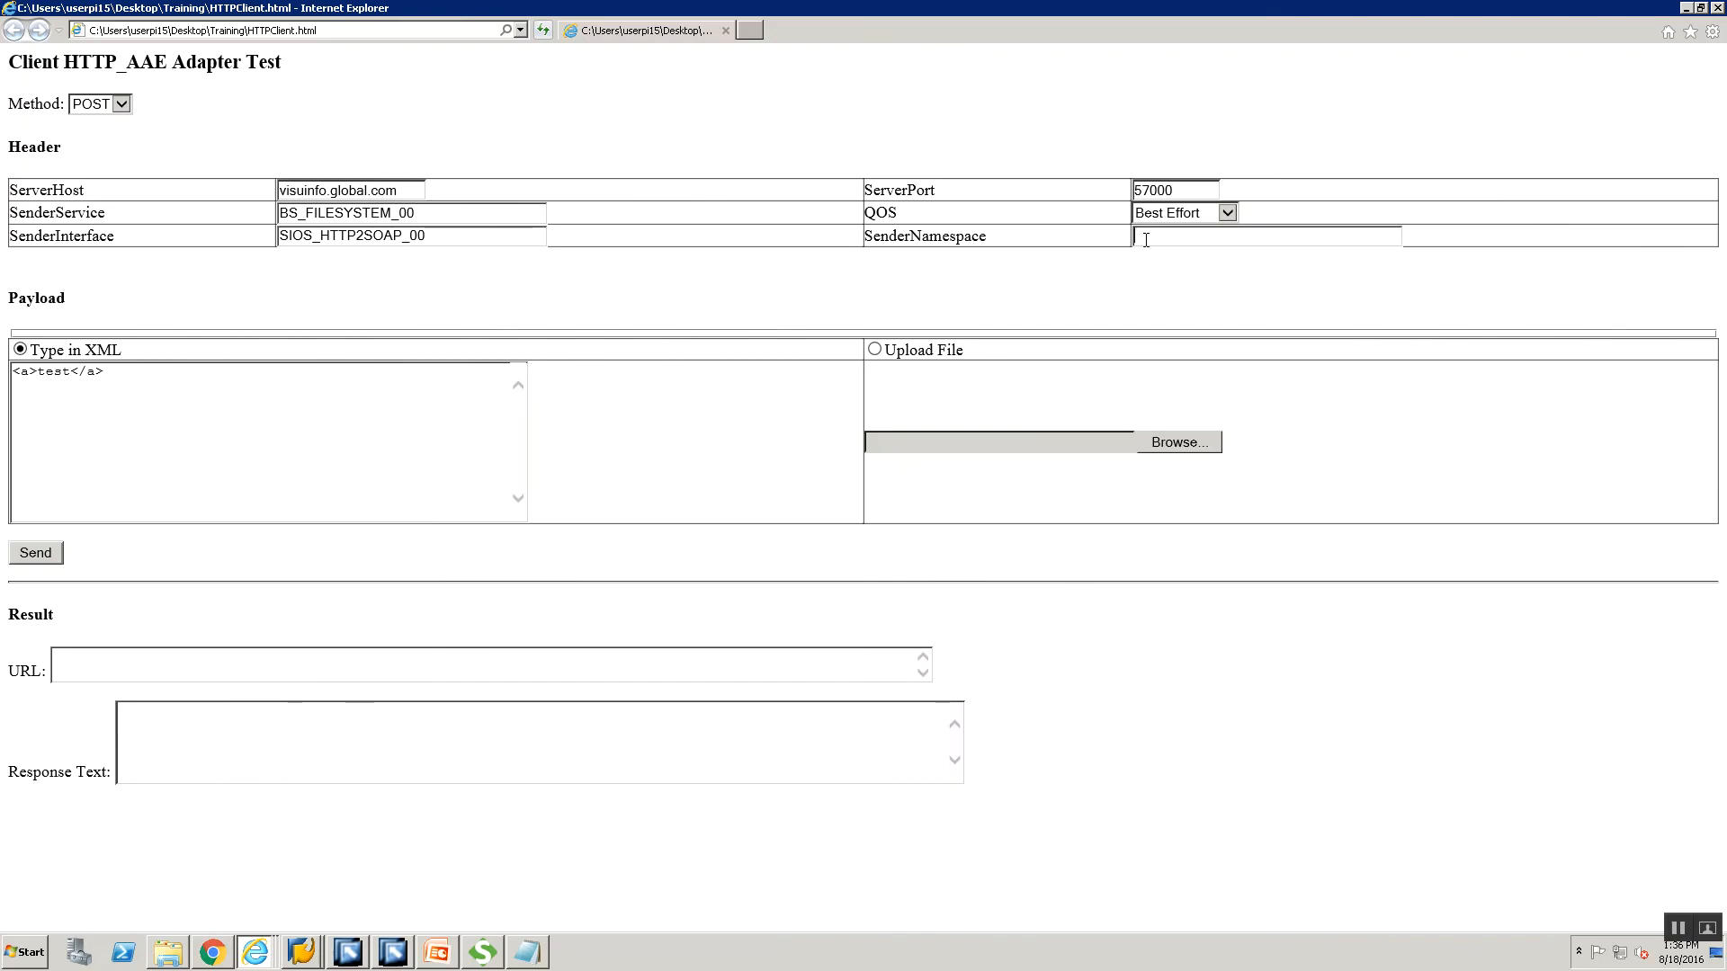
key(ctrl+v)
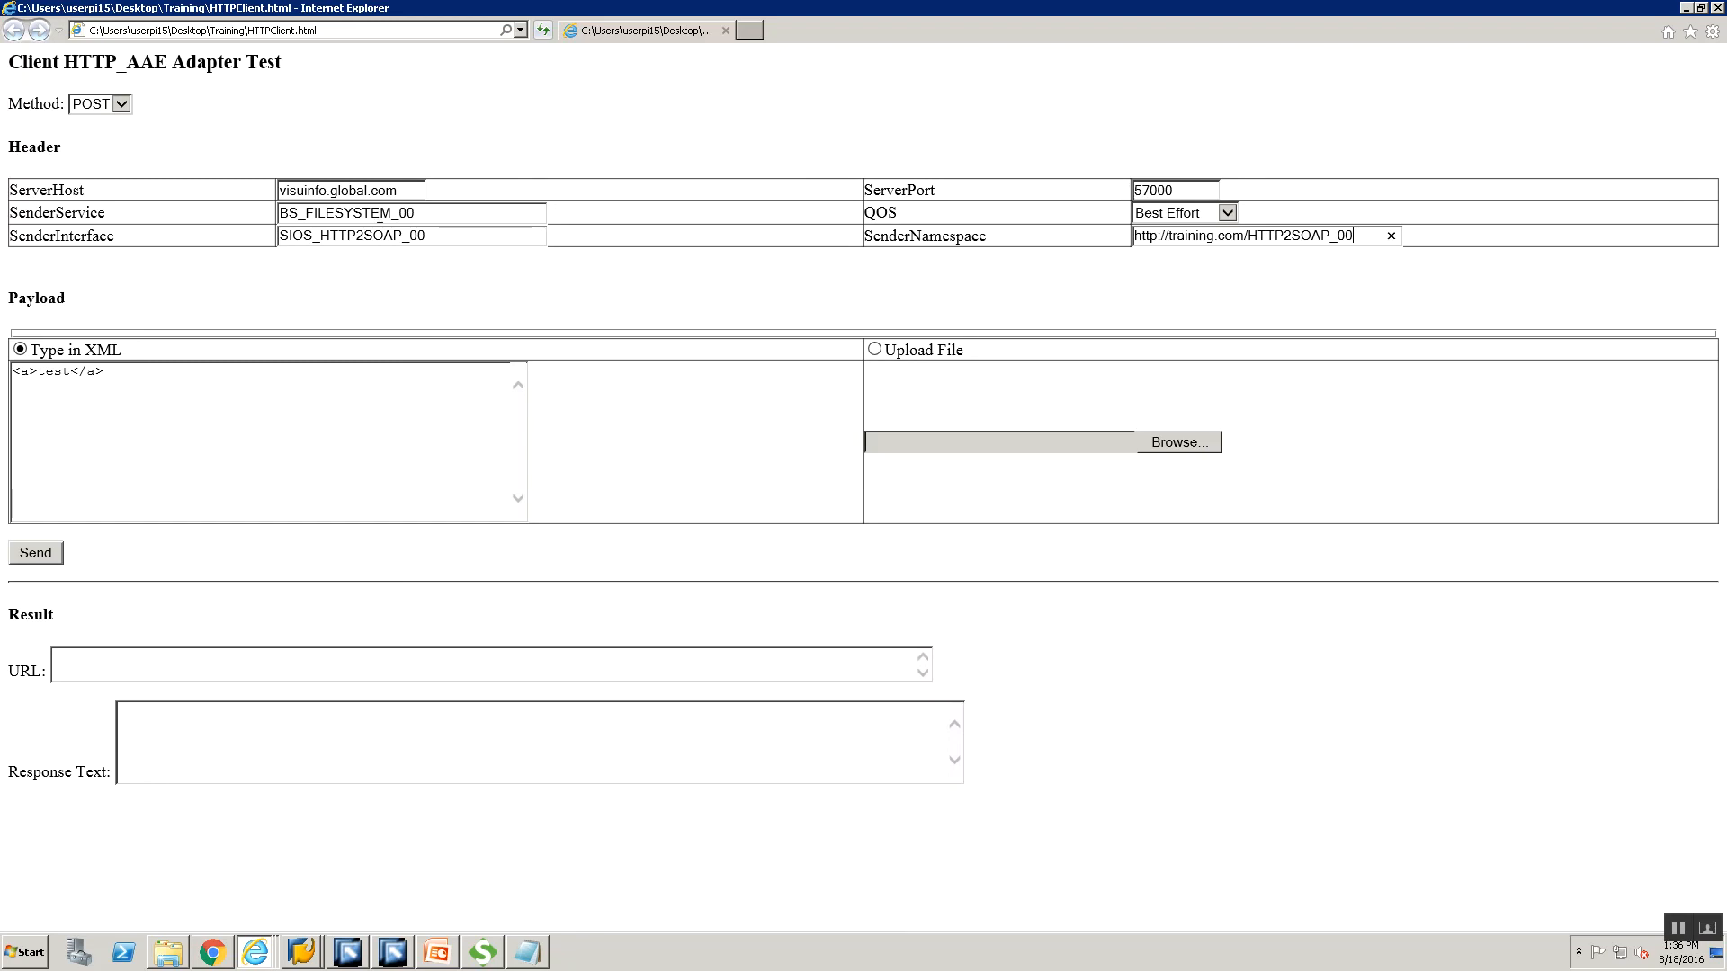
click(1203, 214)
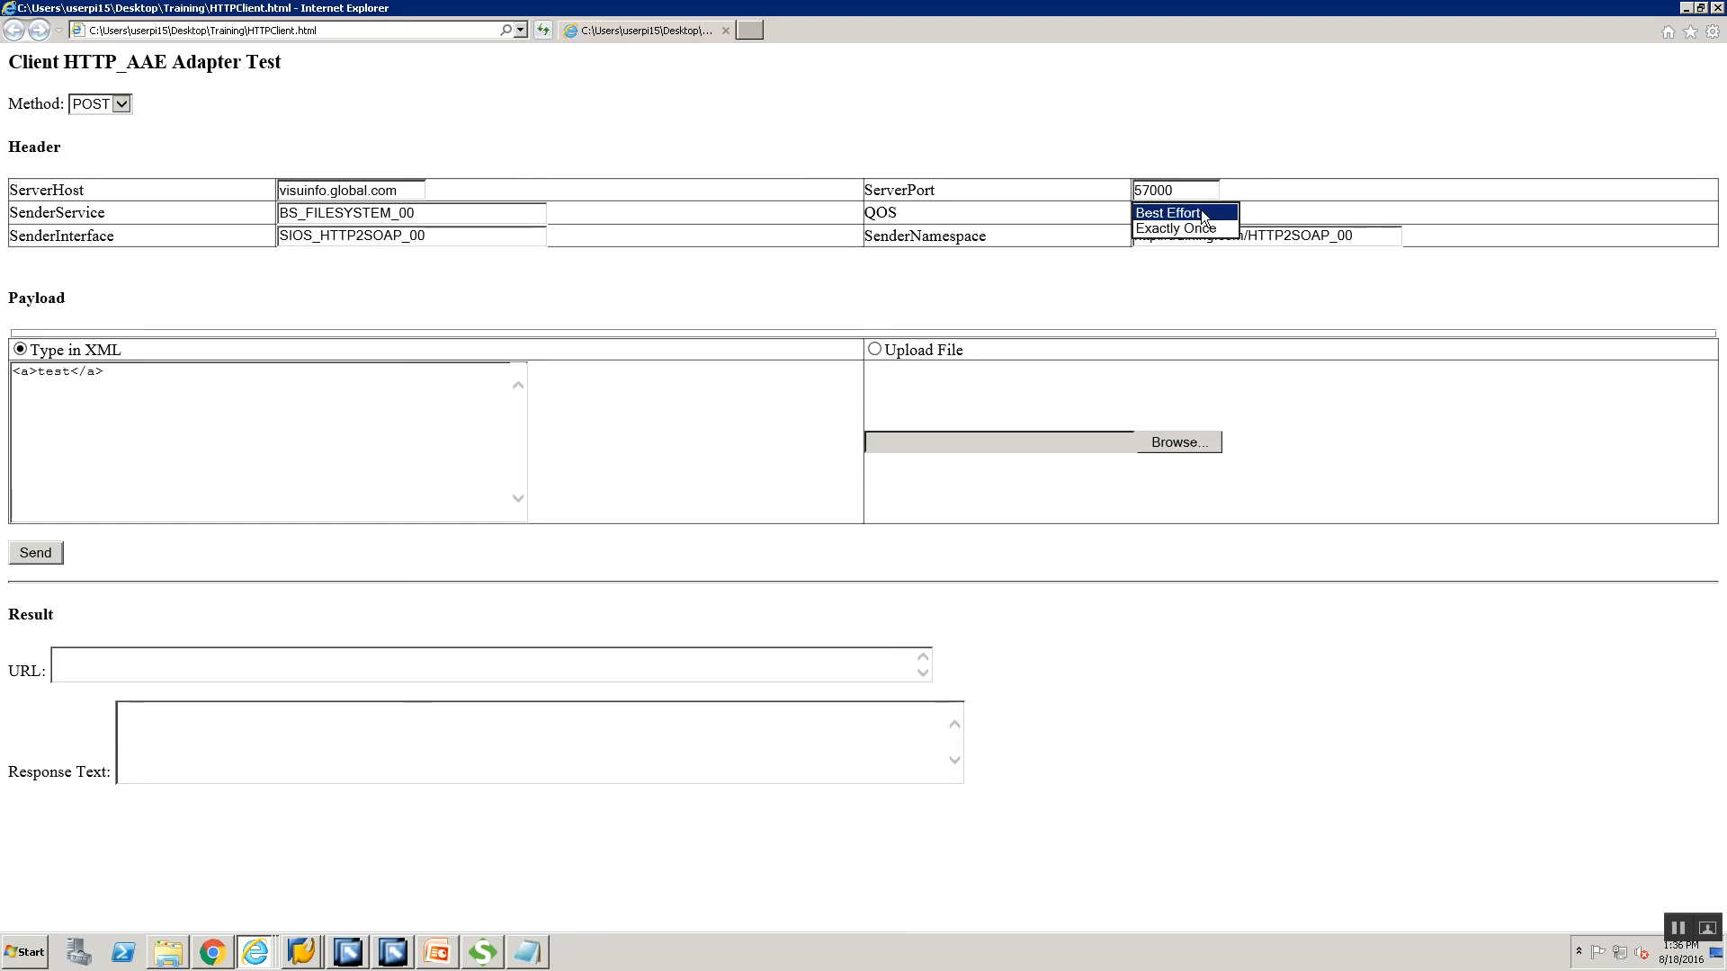
click(1204, 214)
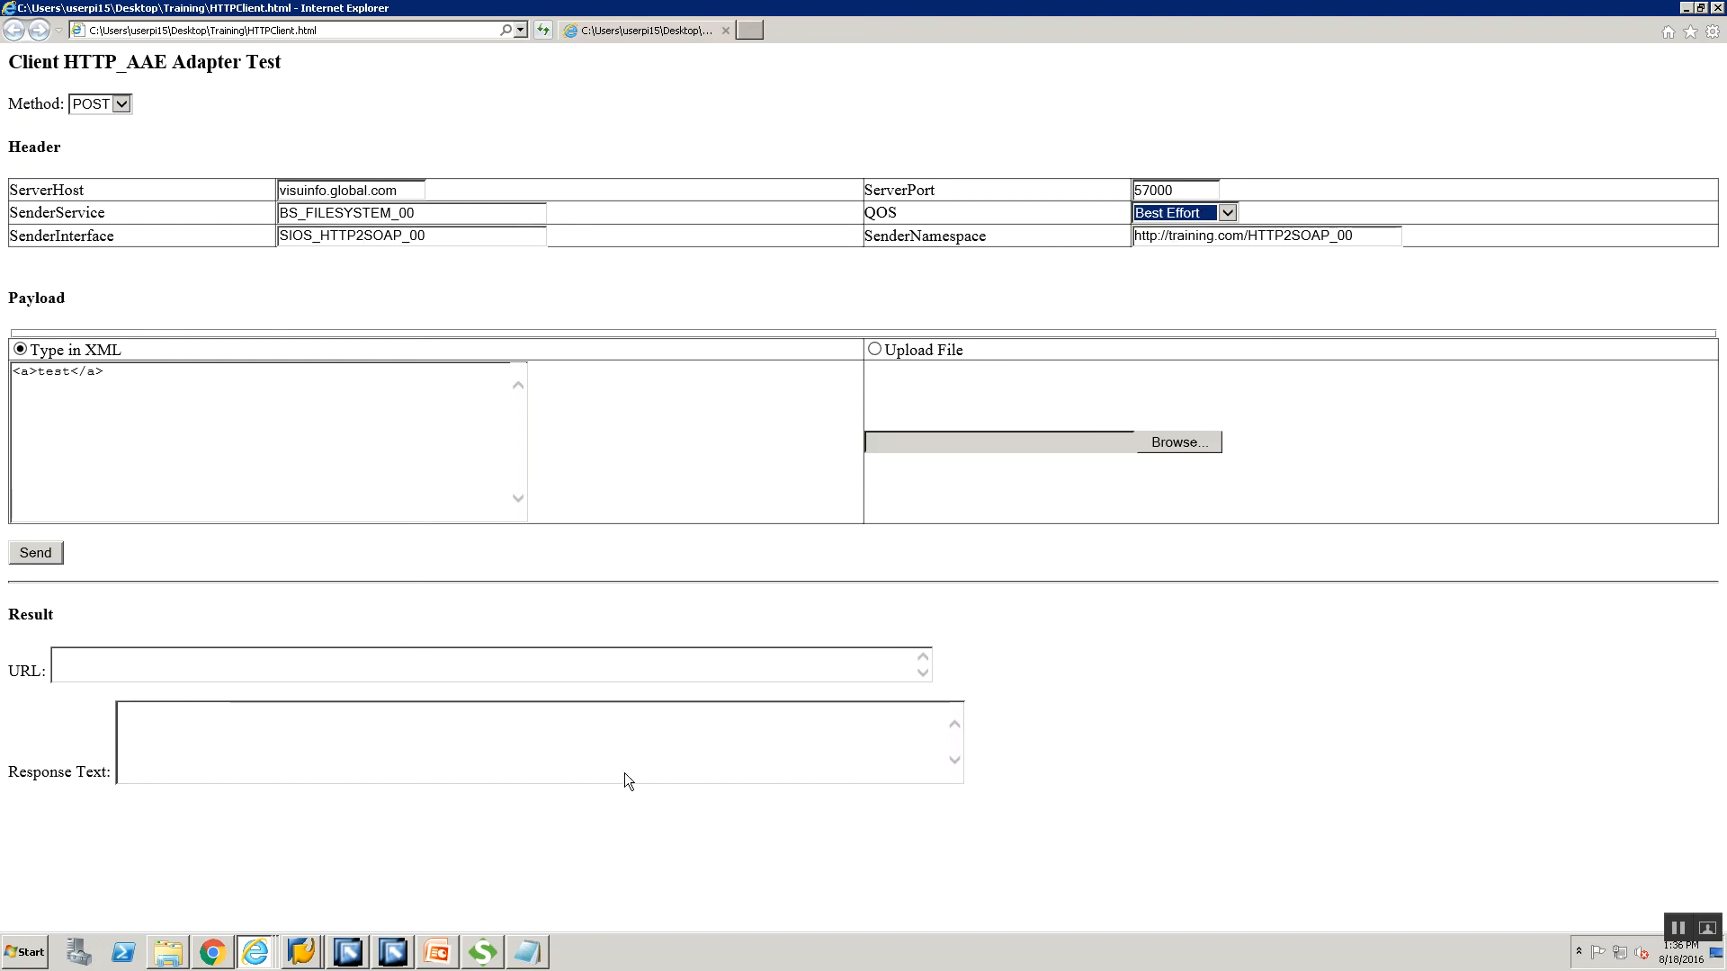
Replace the placeholder payload with the USD-to-INR request XML copied from HTP2SOAP_Re.xml.
mouse_move(527, 949)
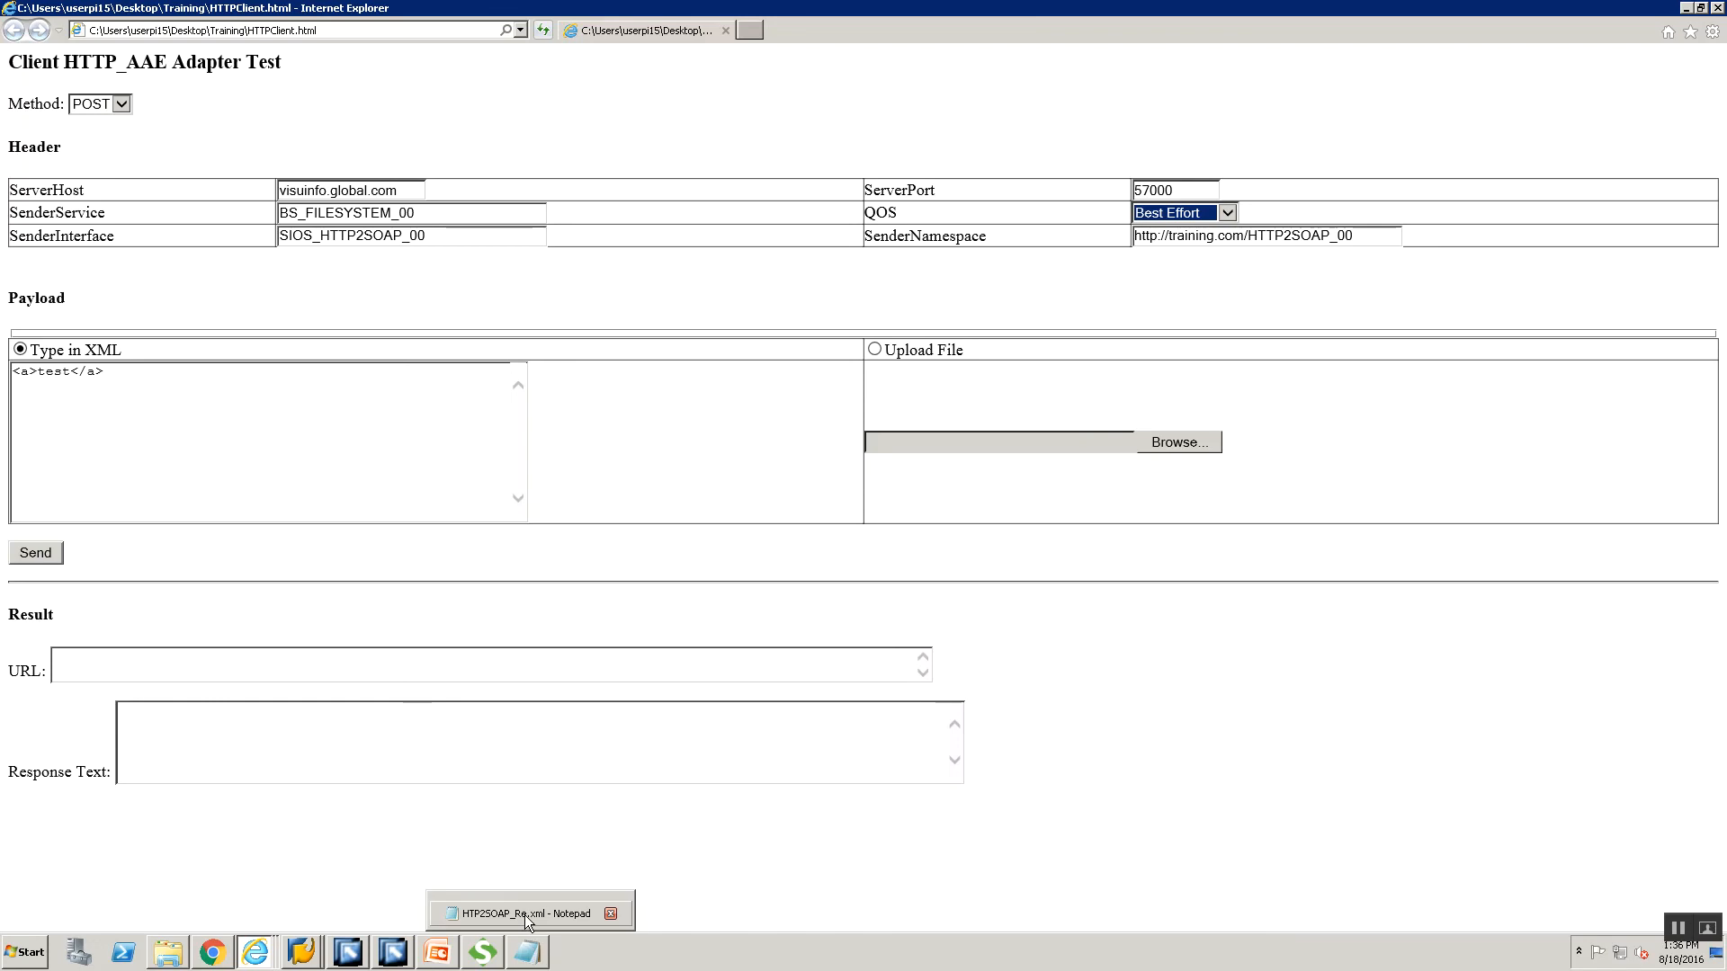
click(529, 919)
drag(413, 305, 3, 215)
key(ctrl+c)
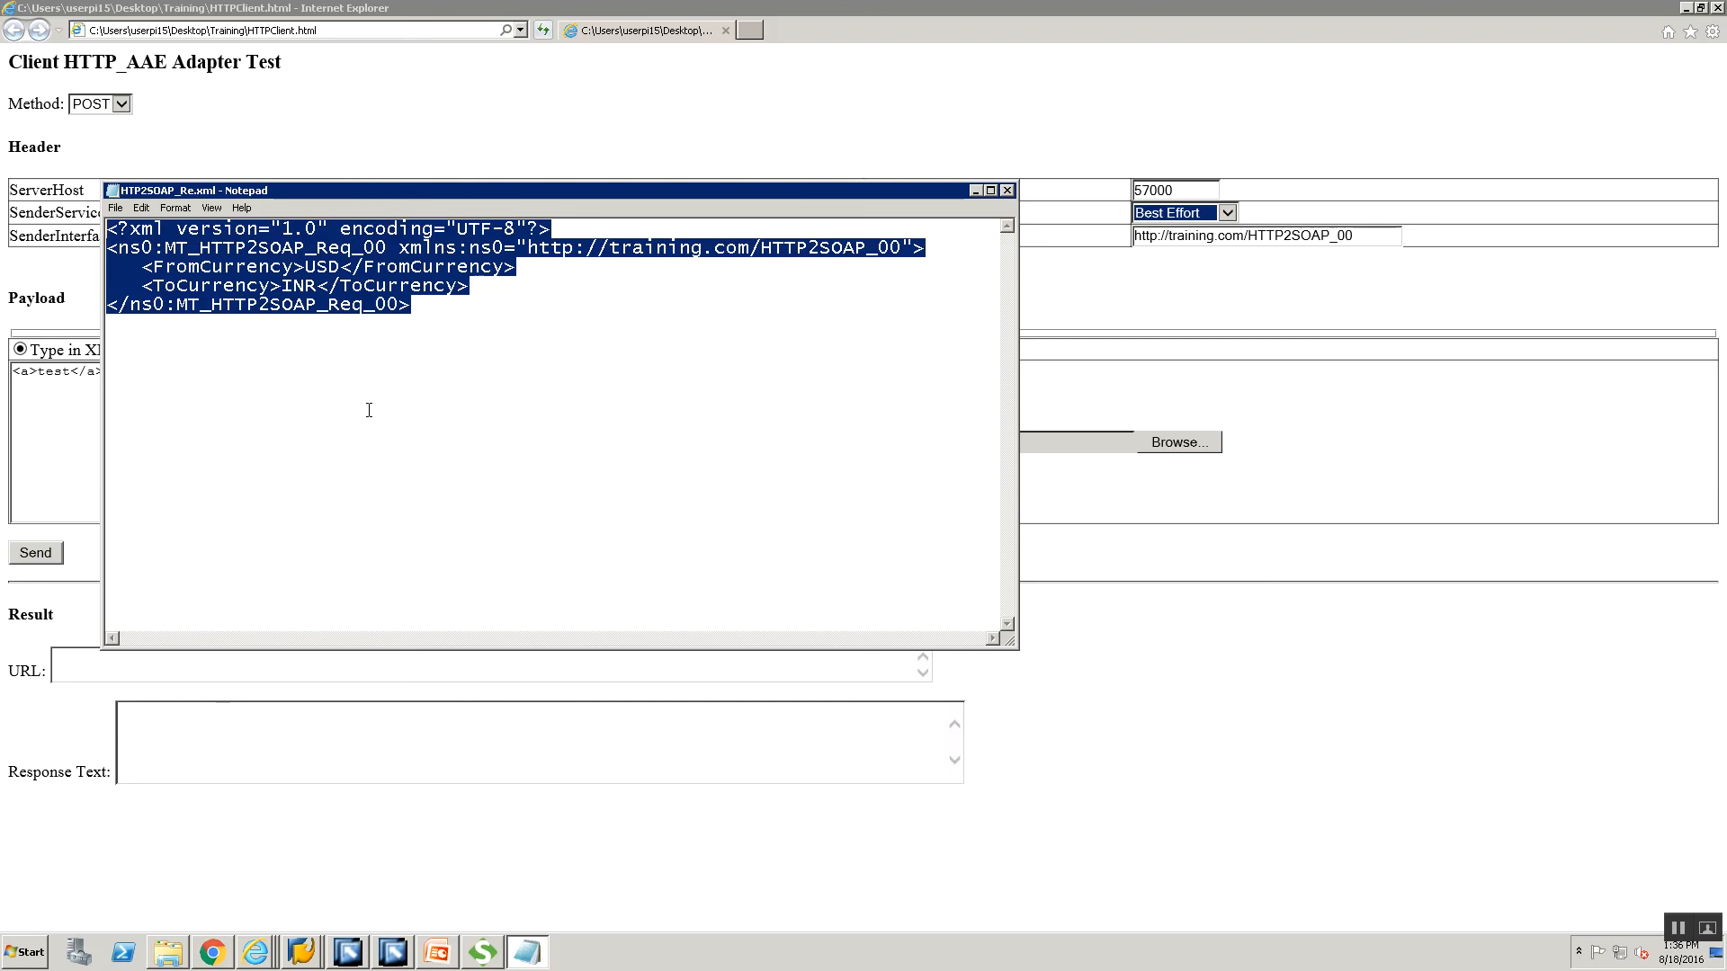
click(50, 421)
key(ctrl+a)
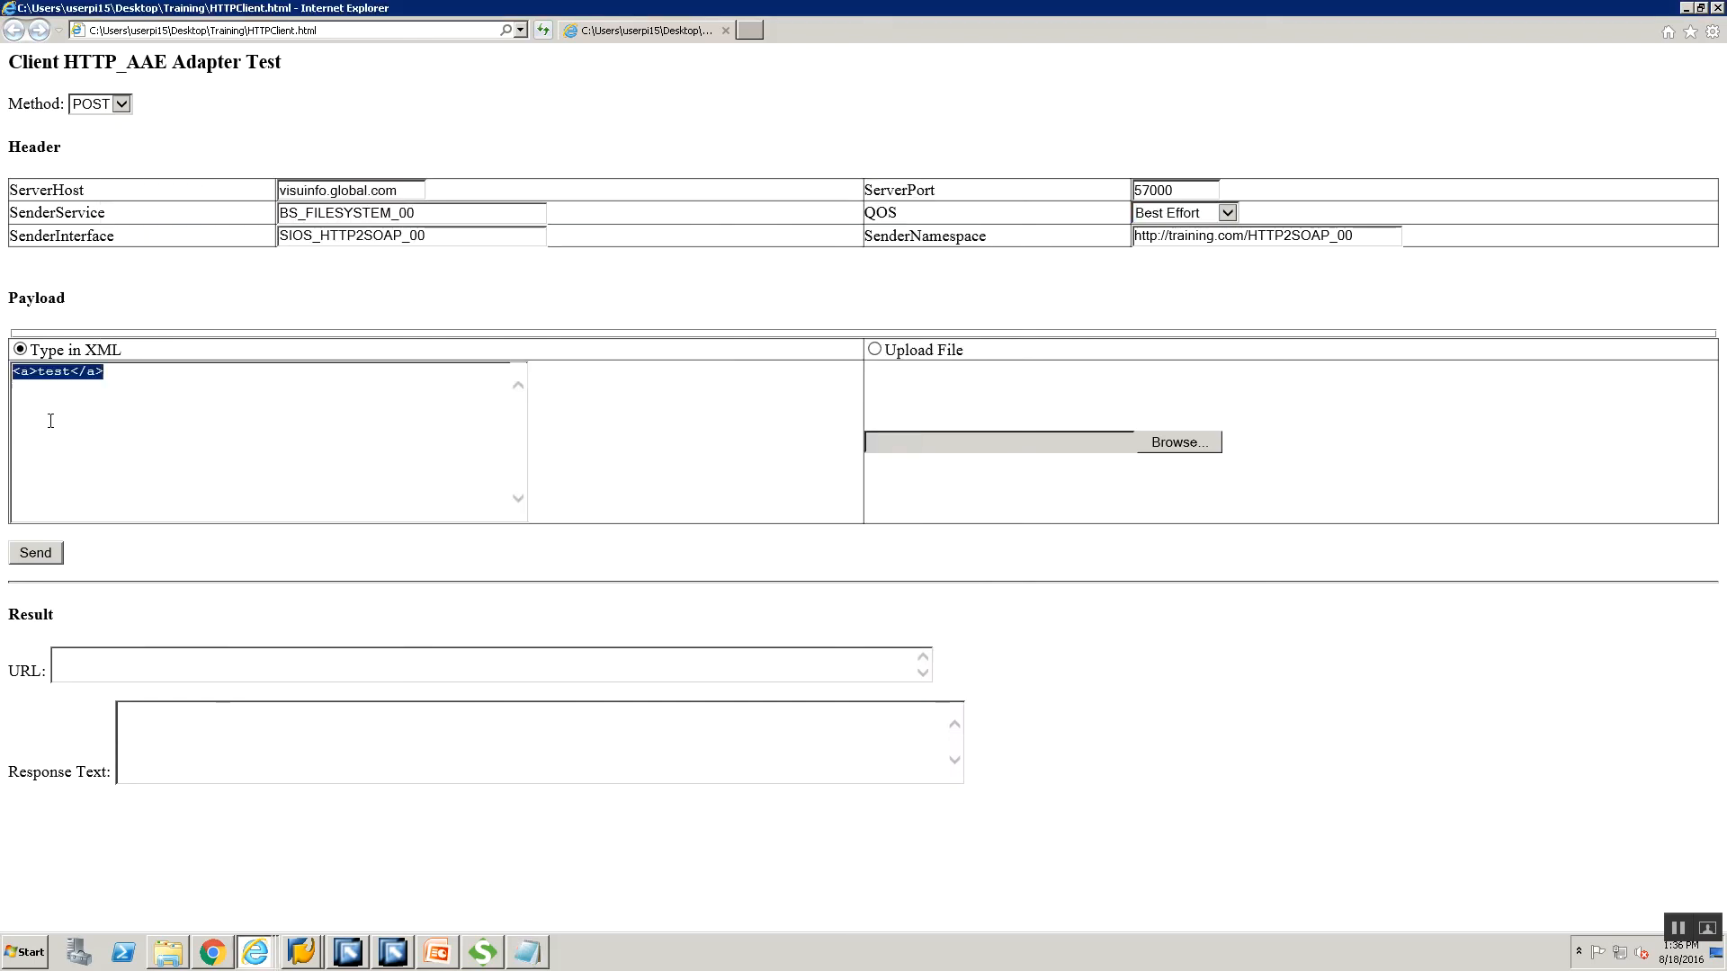
key(Delete)
key(ctrl+v)
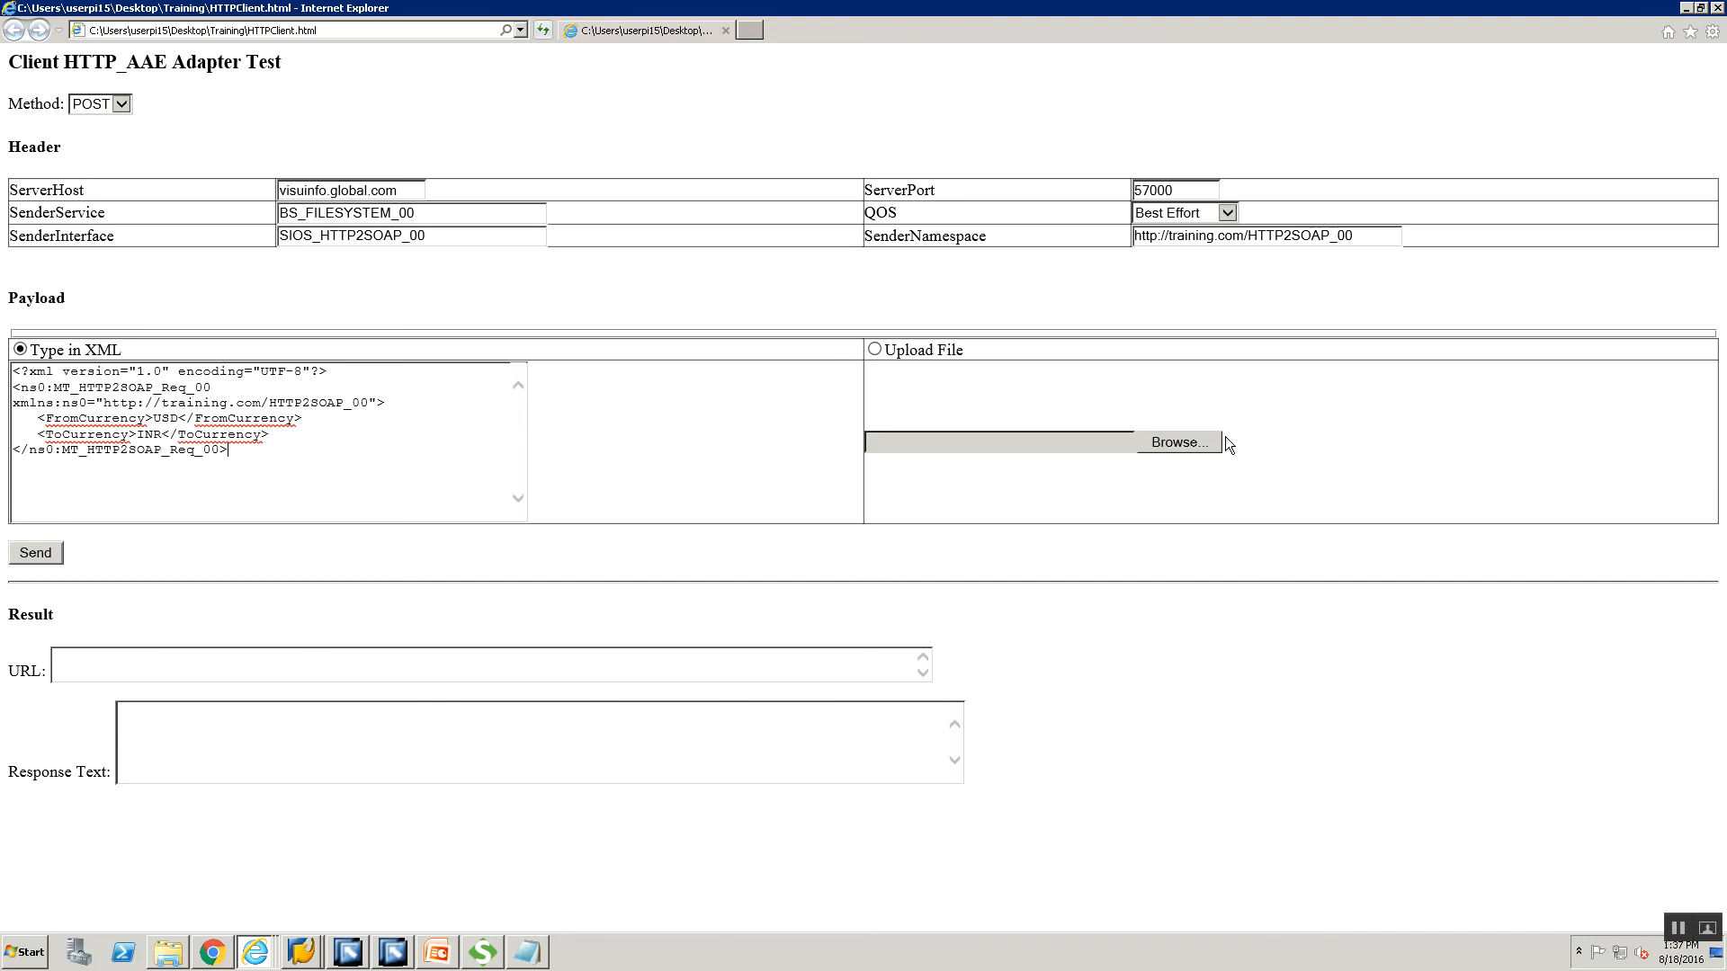
Switch to Upload File, choose HTP2SOAP_Re.xml, and allow the ActiveX interaction.
click(874, 351)
click(1162, 439)
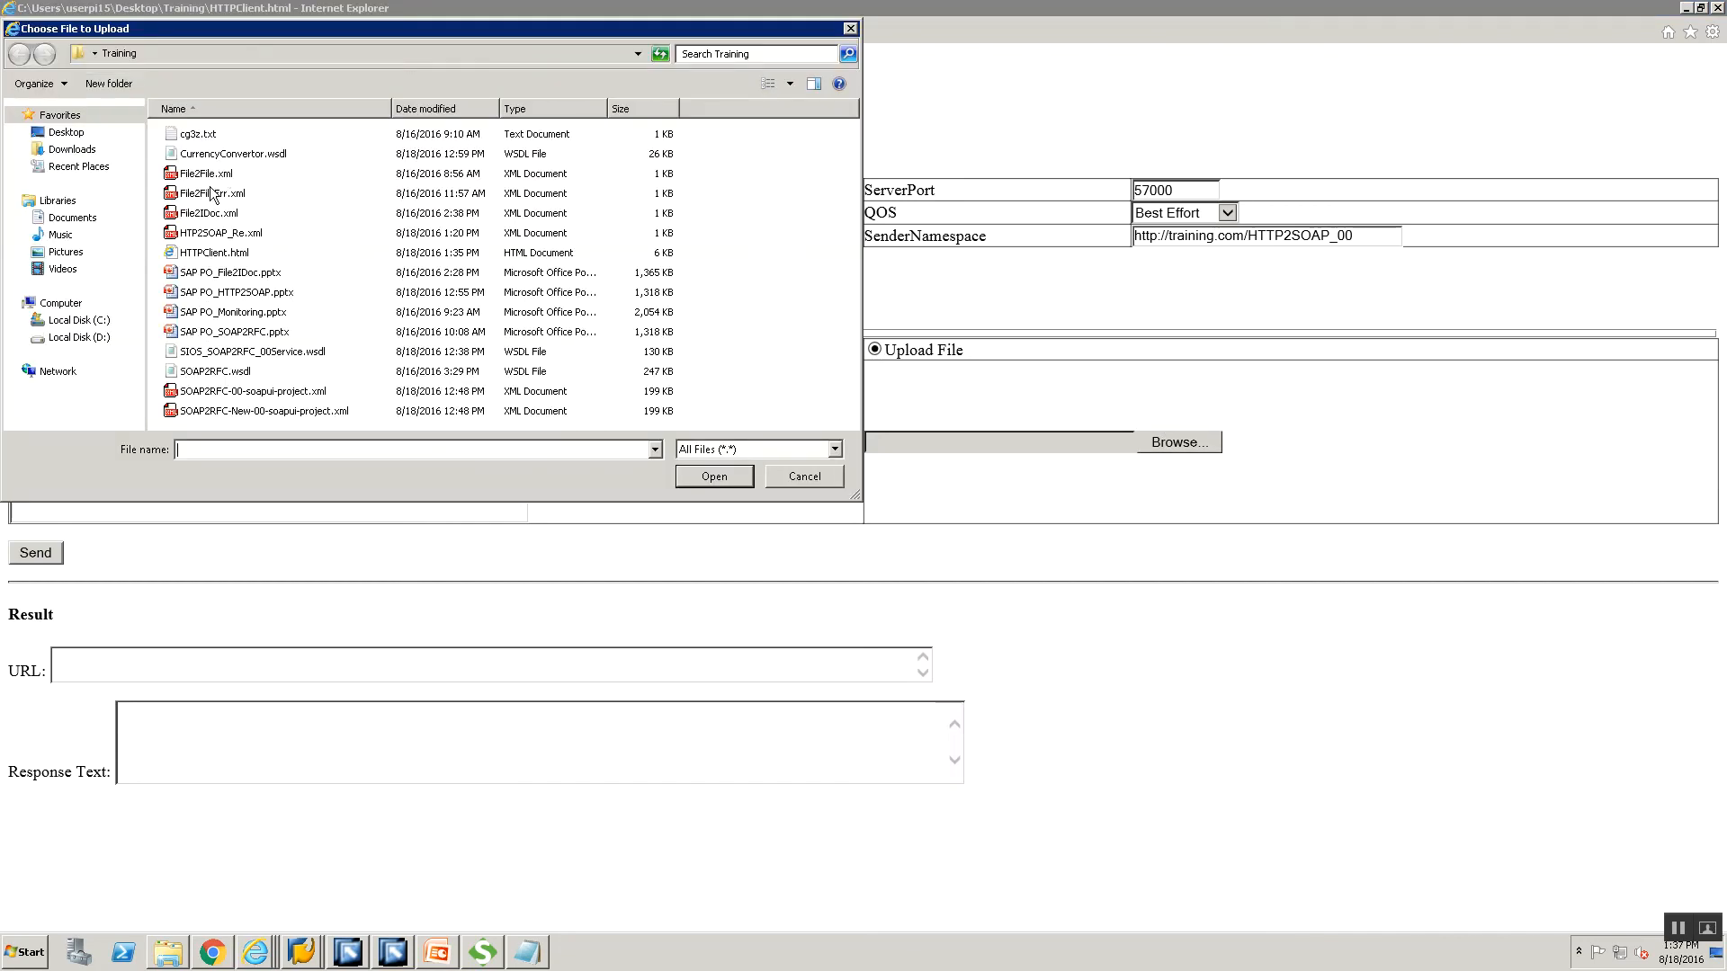
click(207, 233)
click(697, 481)
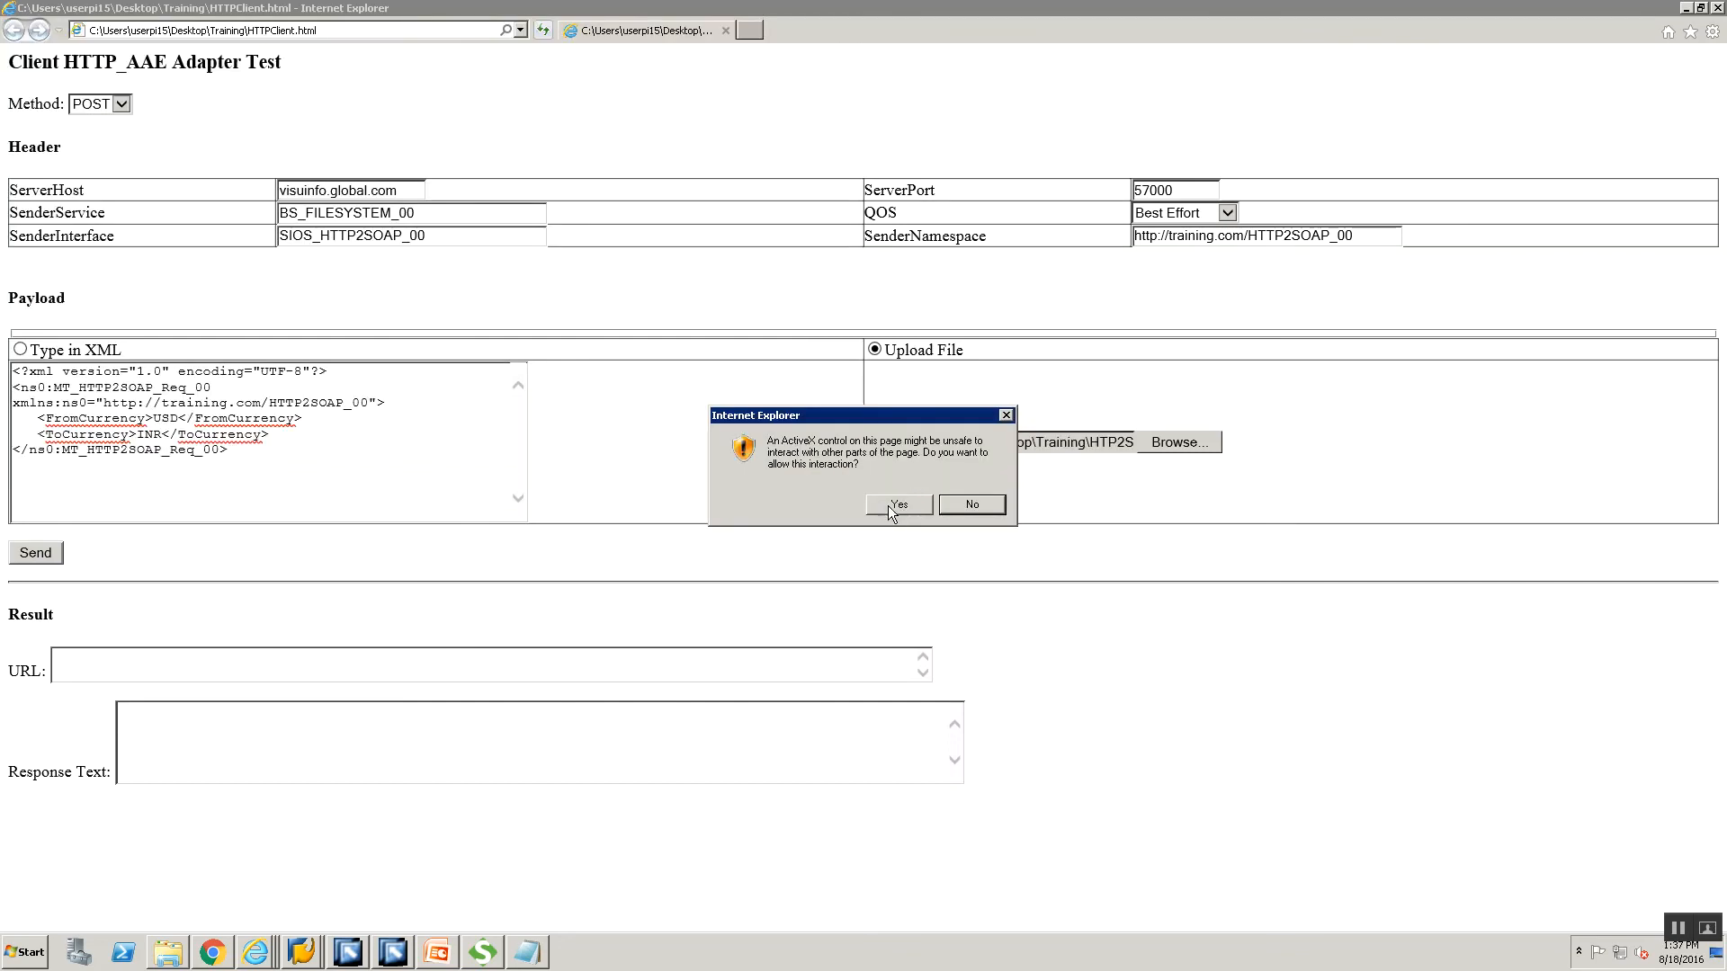
click(888, 503)
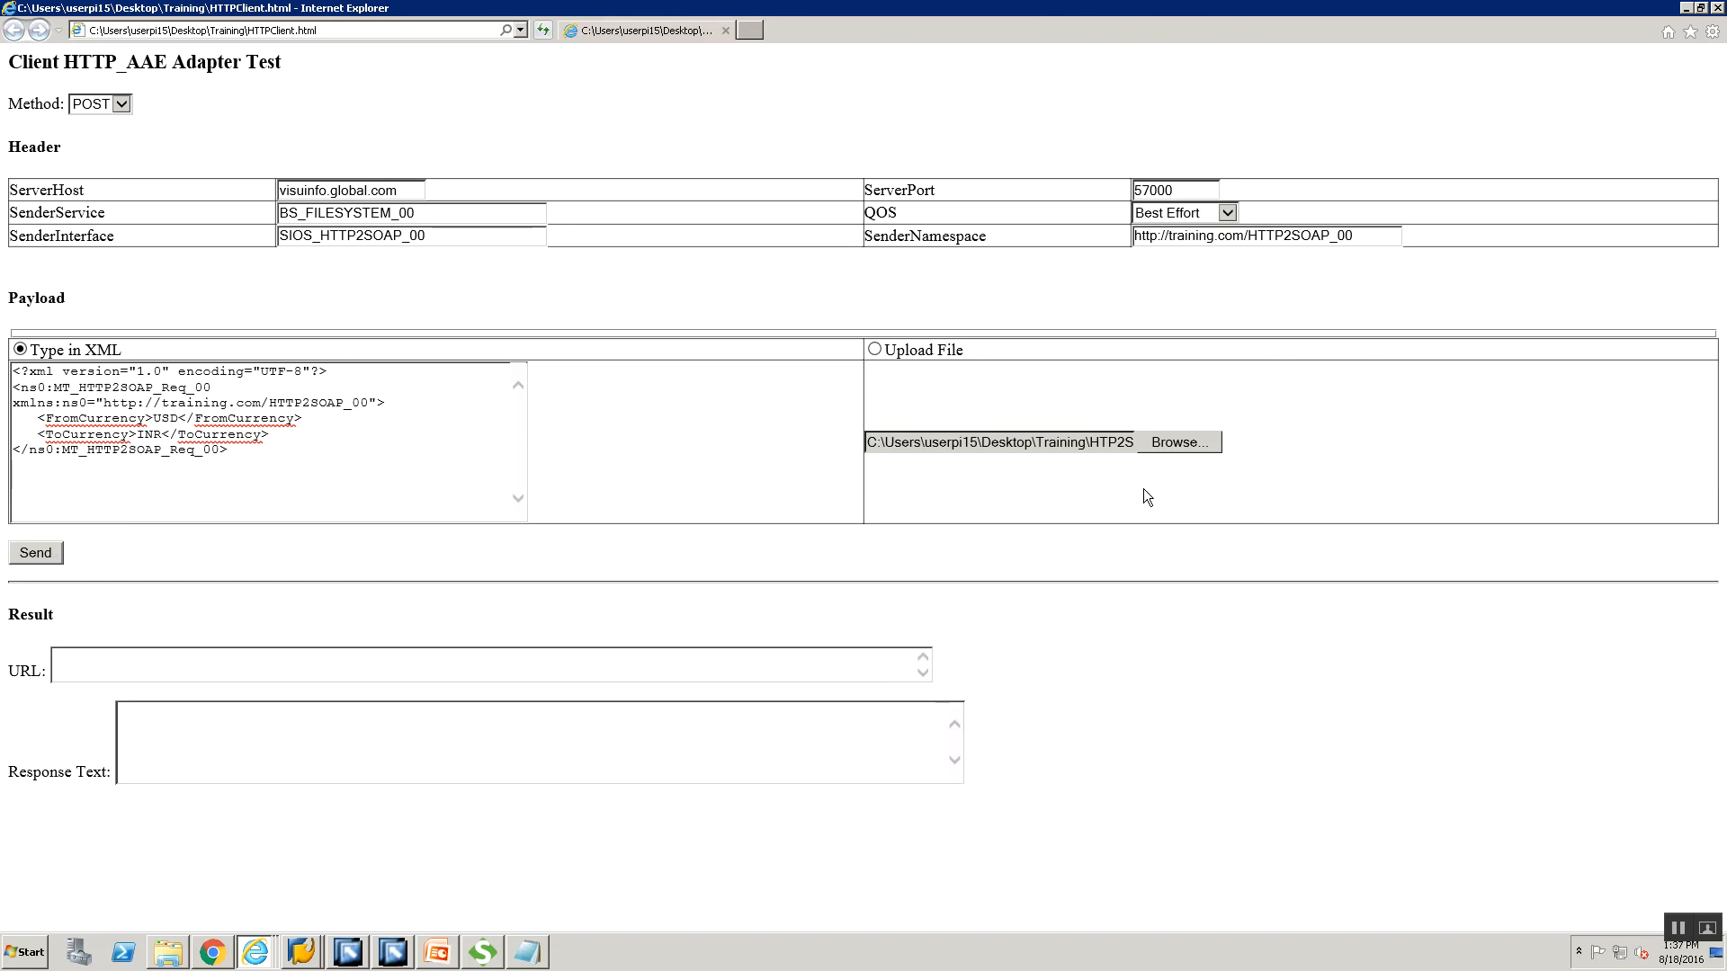
Send the request and log in with the PI user name and password.
click(47, 559)
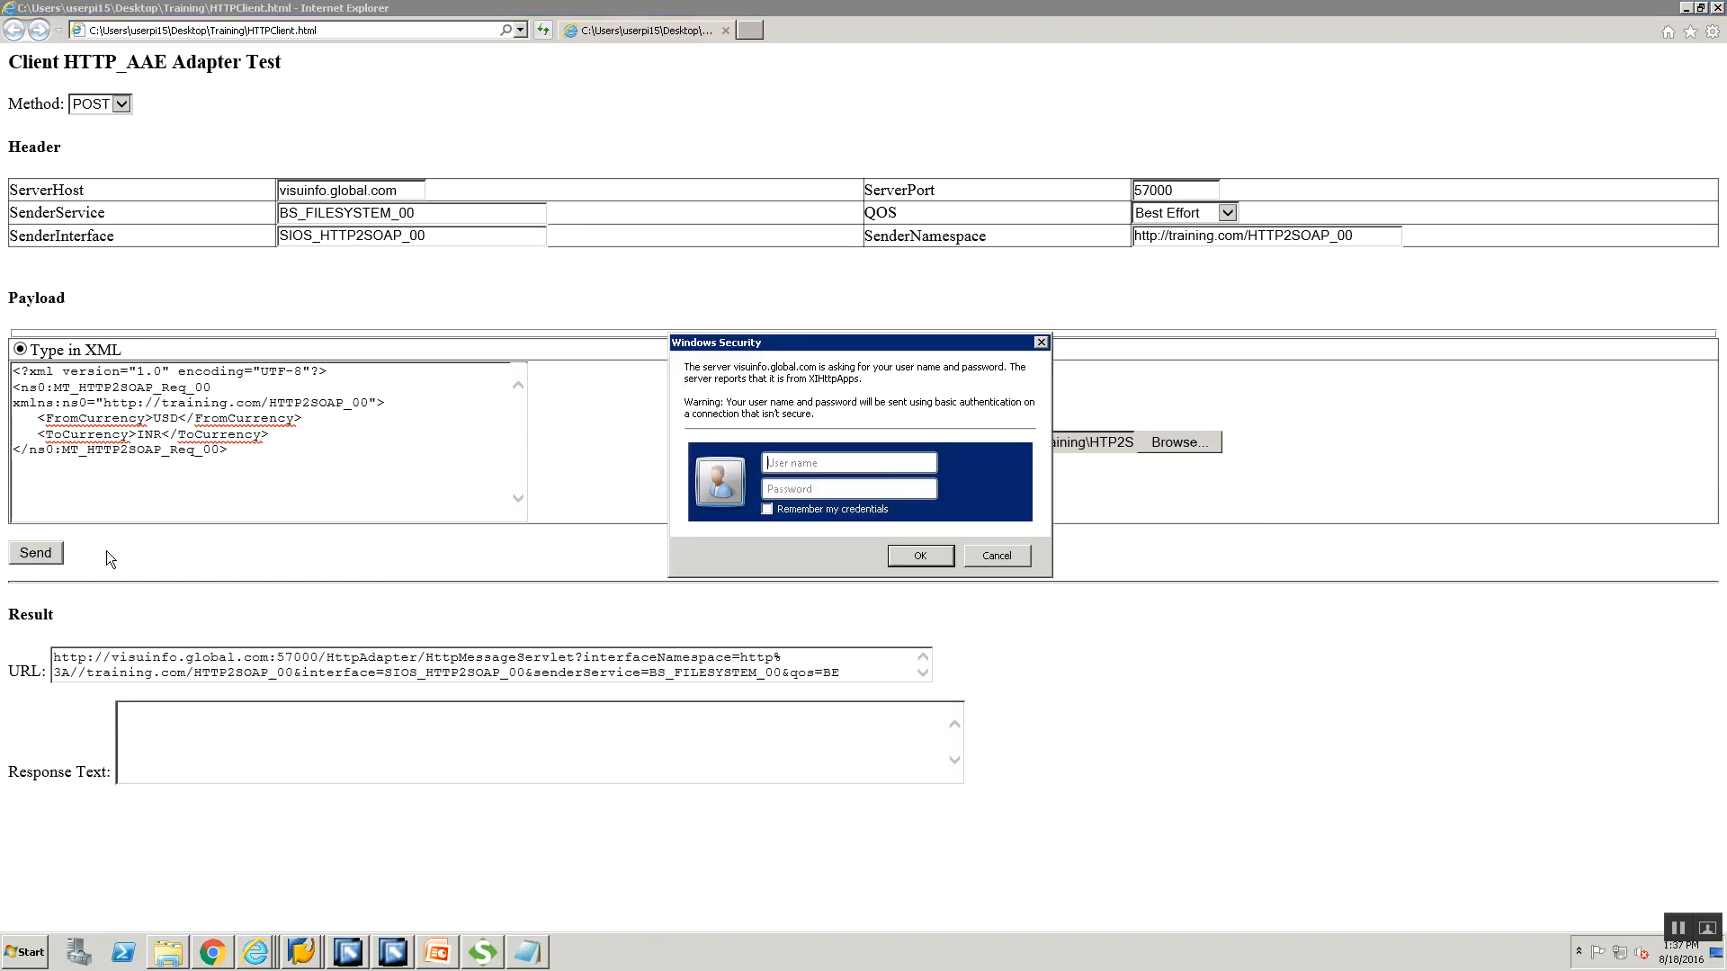
click(865, 461)
text(userpi)
key(Tab)
text(******)
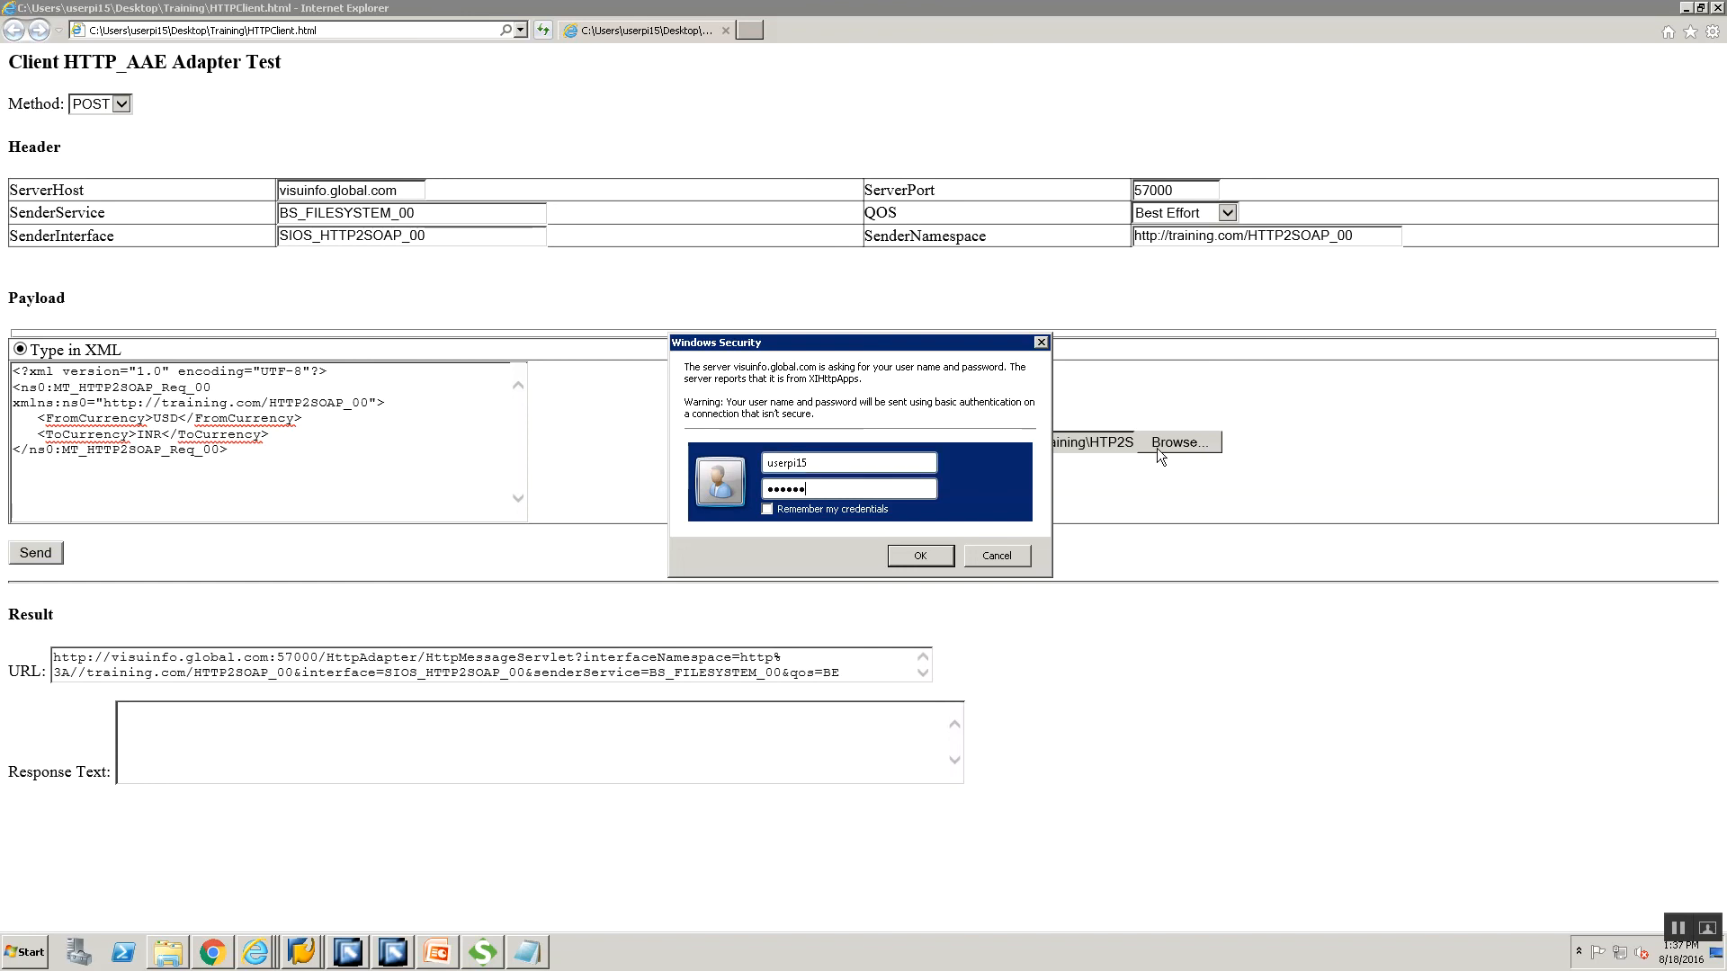
click(894, 552)
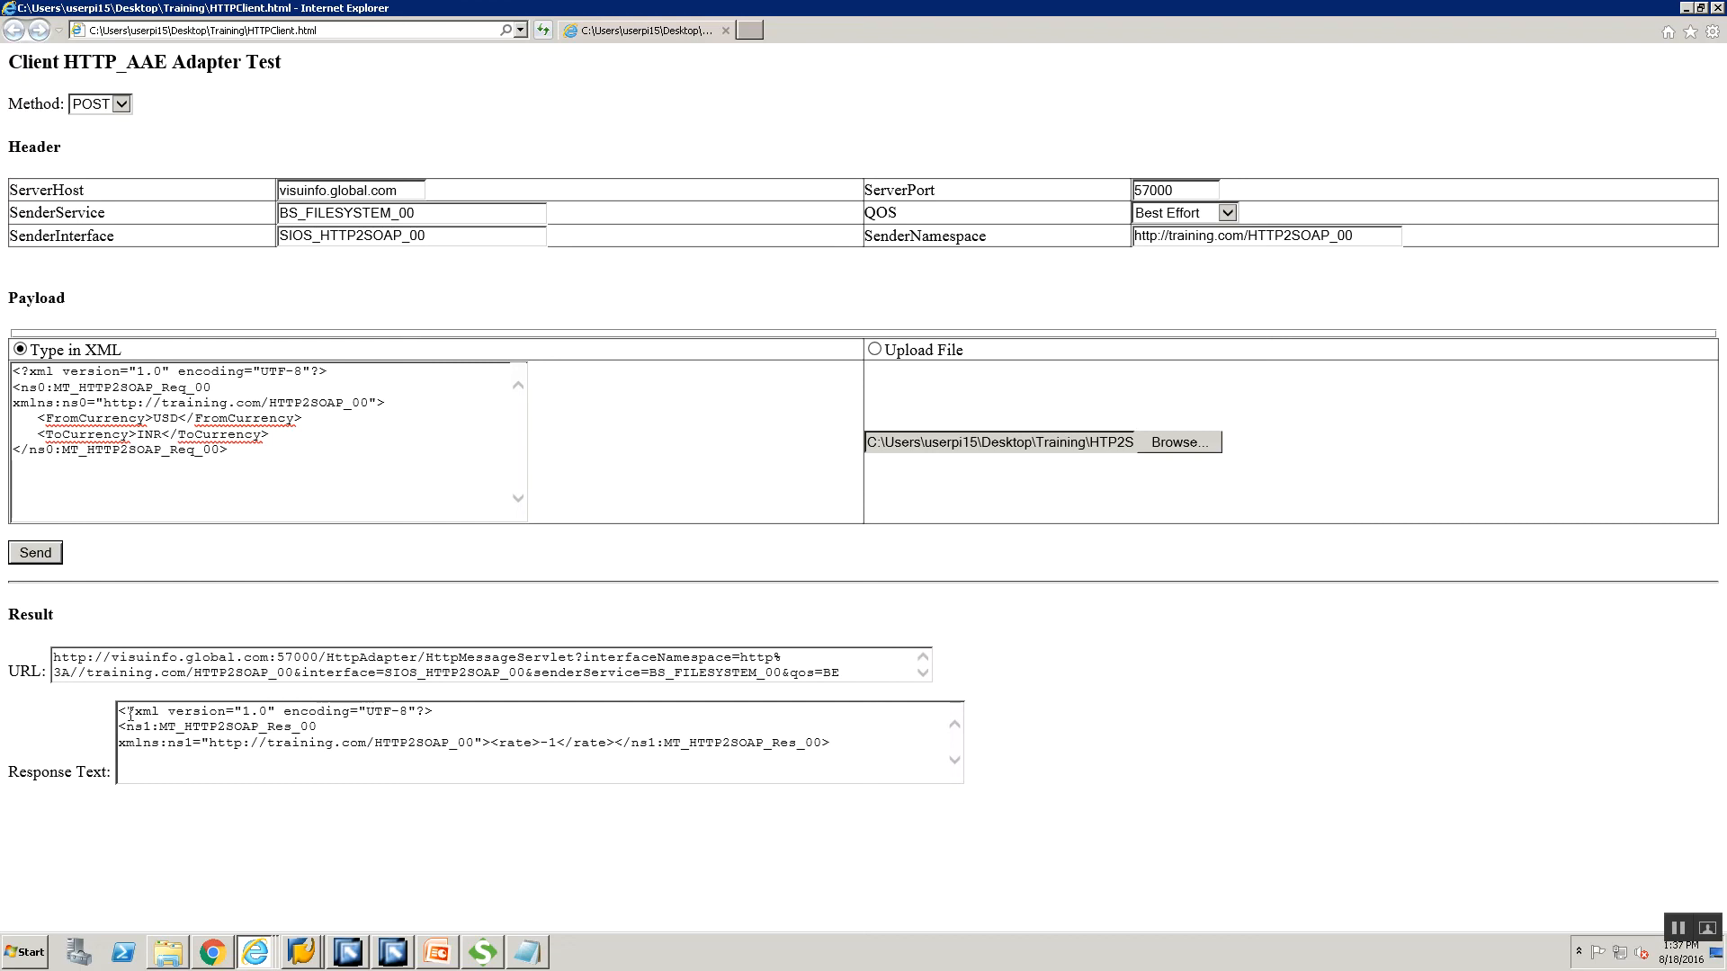
Inspect the MT_HTTP2SOAP_Res_00 response, highlighting its rate of -1.
drag(119, 712, 853, 741)
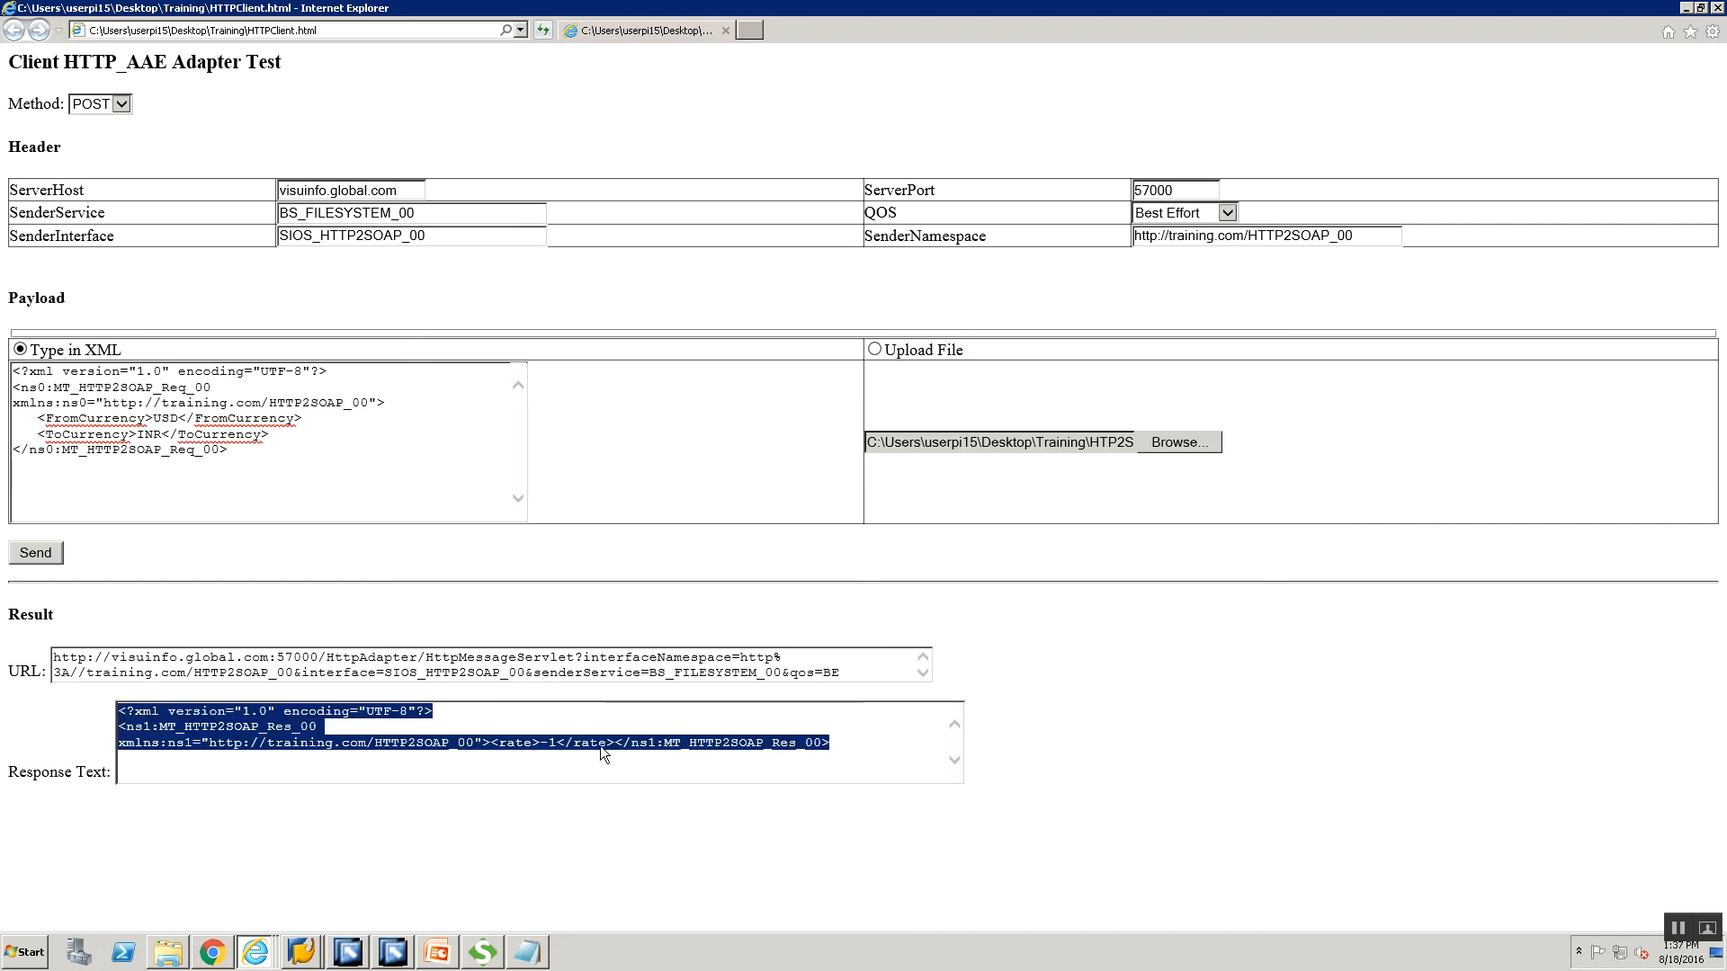
click(521, 737)
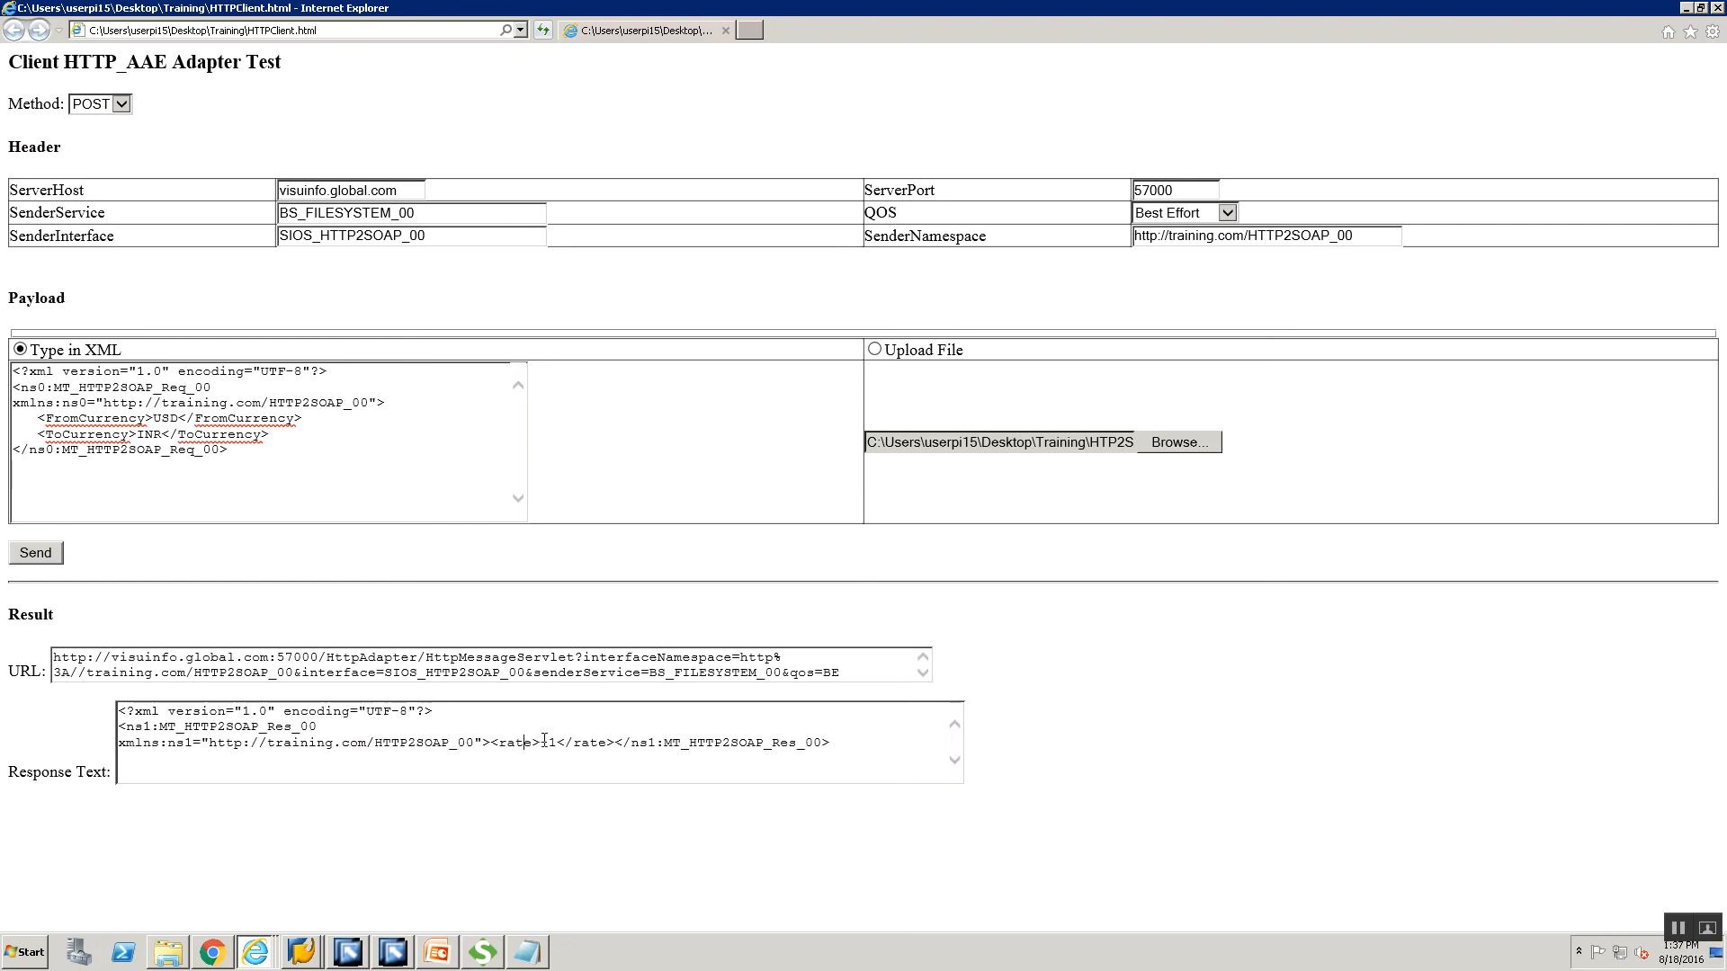
drag(532, 742, 555, 742)
click(546, 743)
click(301, 951)
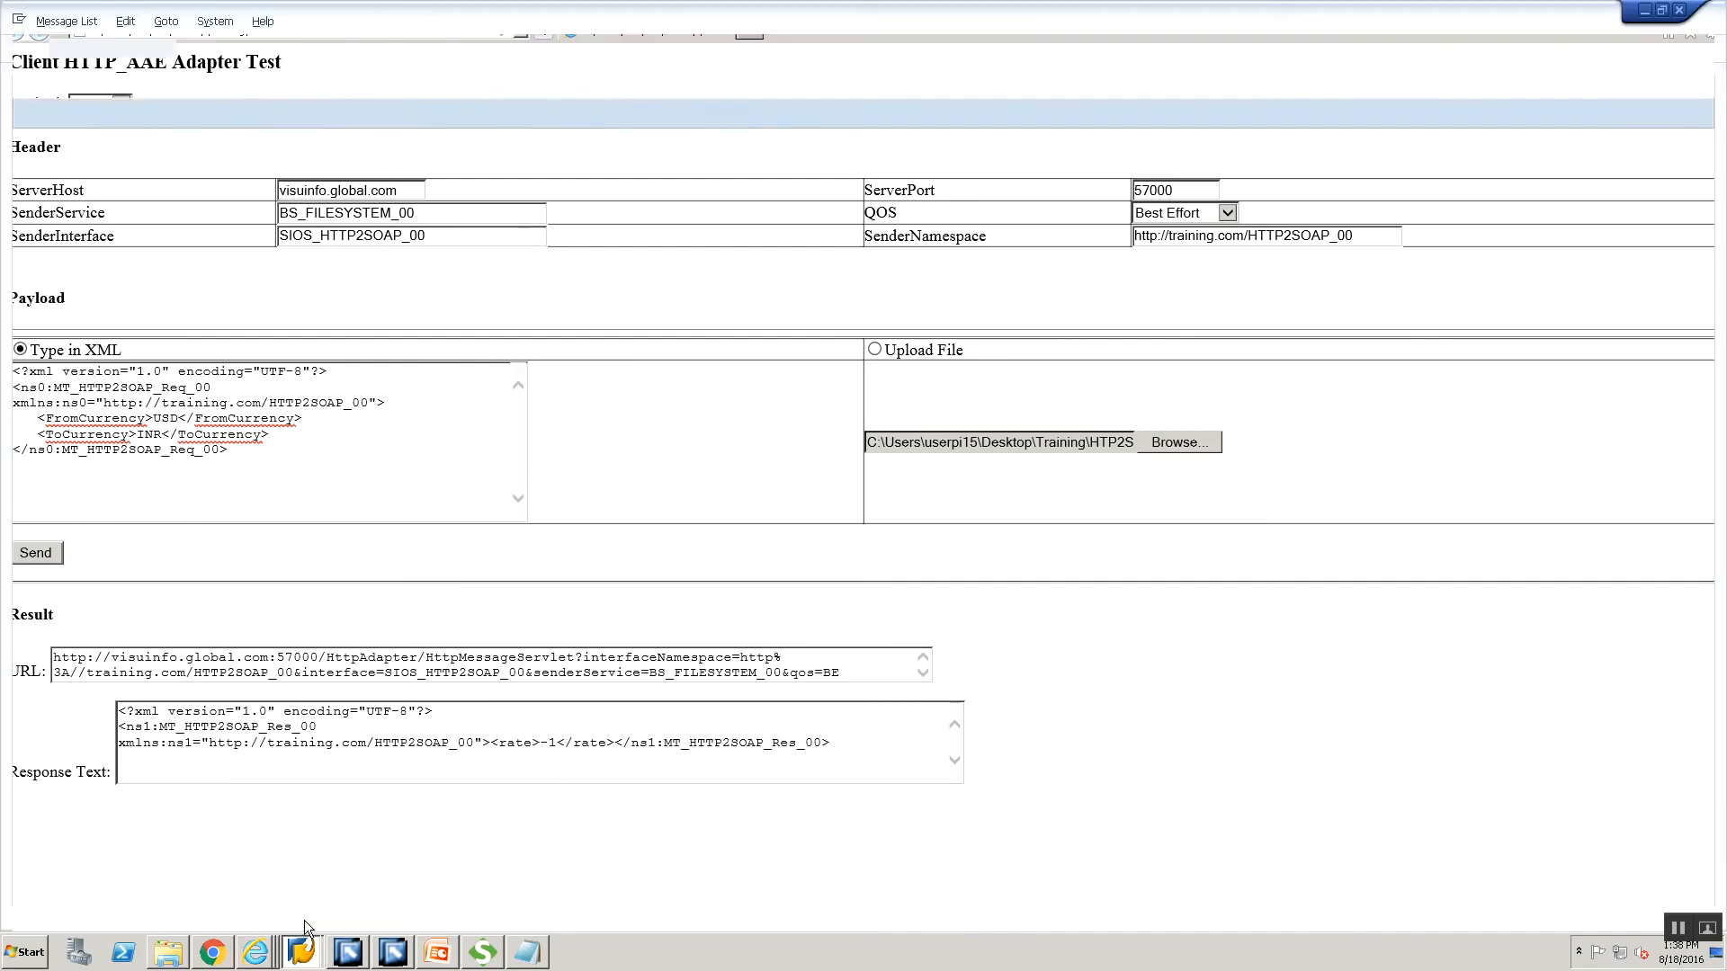
Run /nsxmb, execute the processed XML messages monitor, and open the third message.
click(302, 914)
text(/nsxmb_moni)
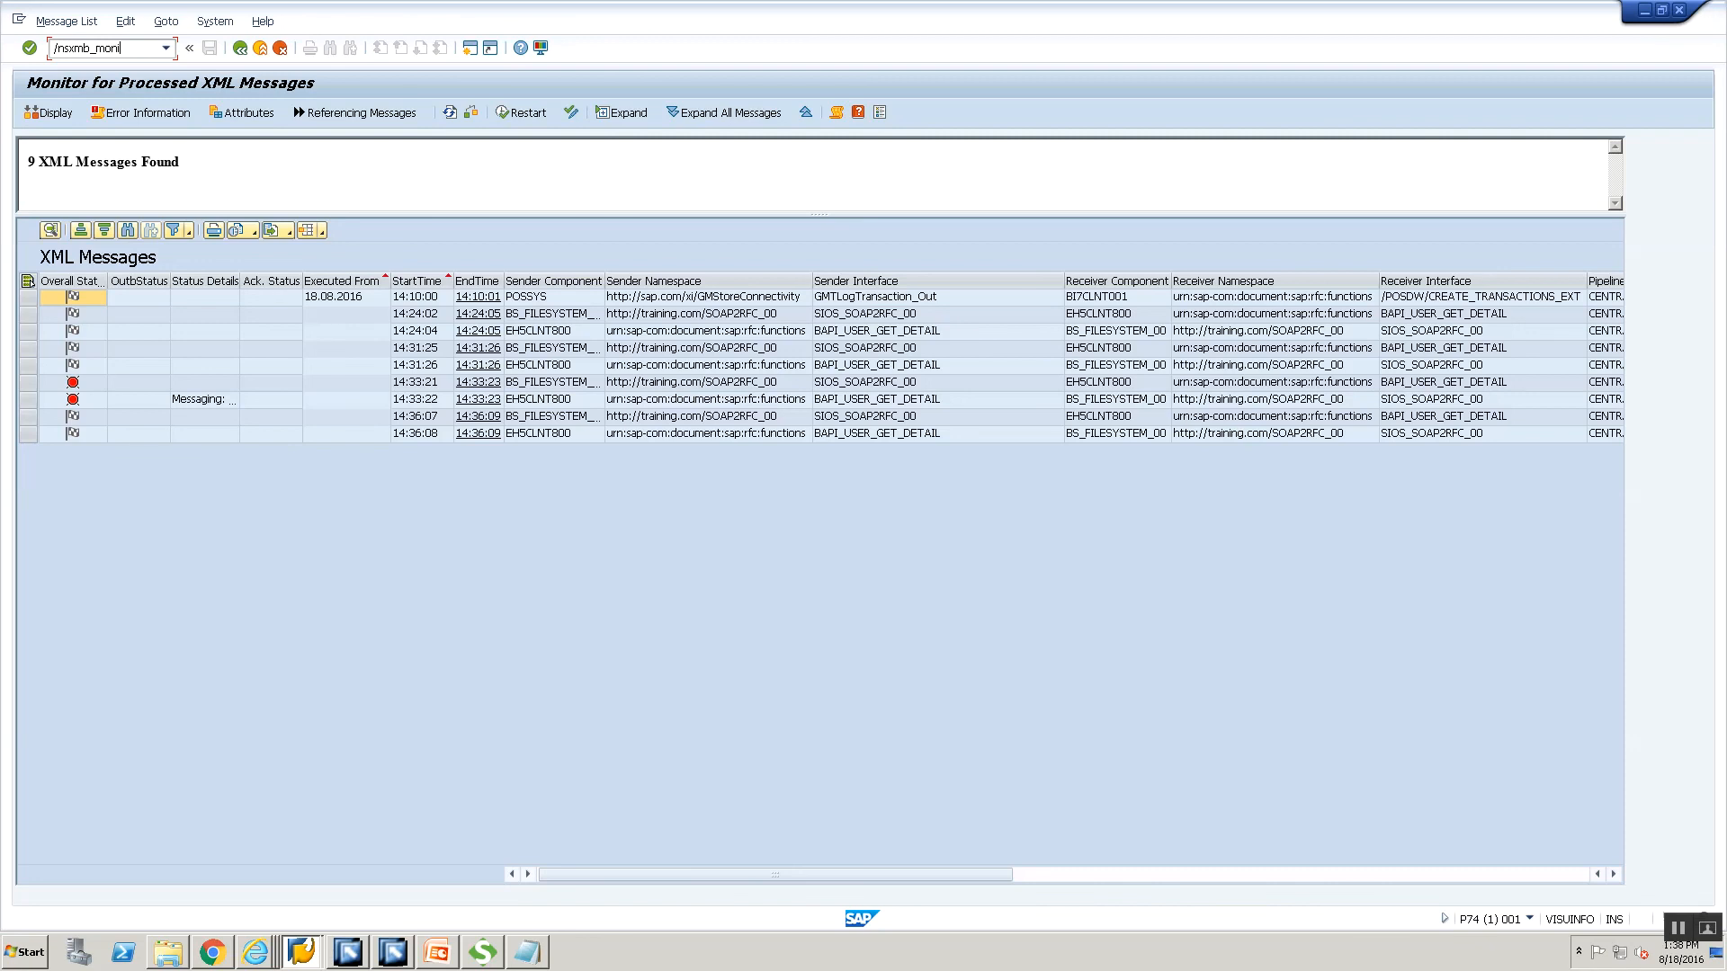
key(Return)
click(97, 180)
double_click(96, 177)
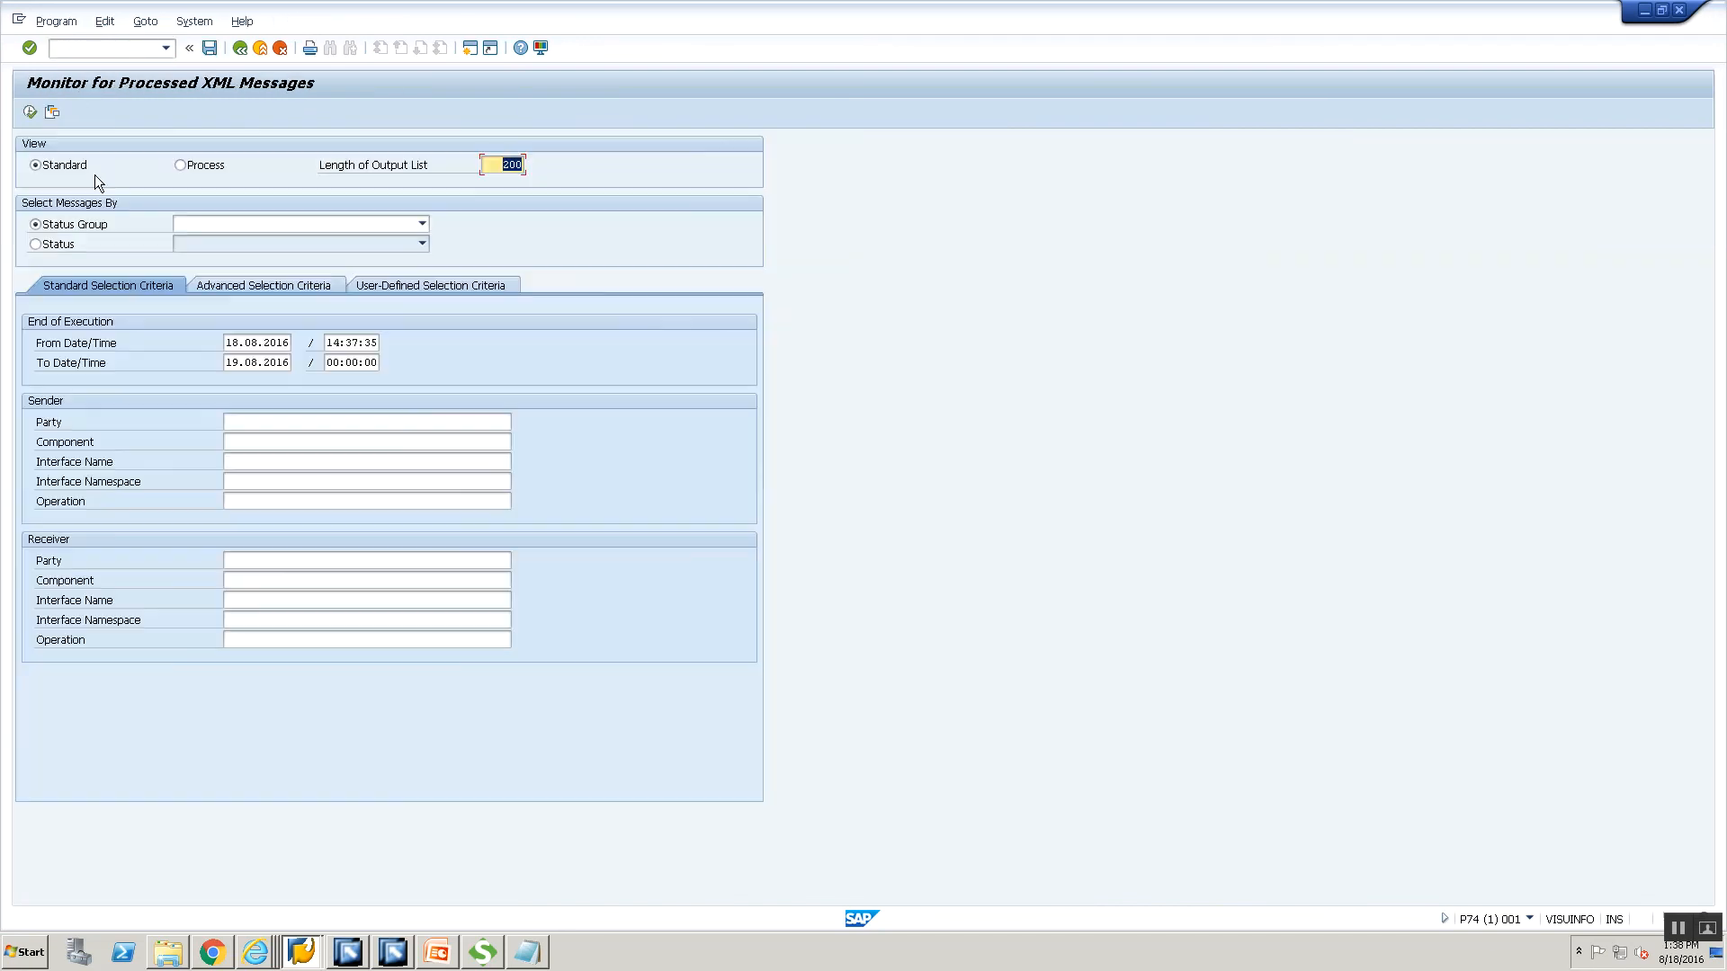
click(31, 112)
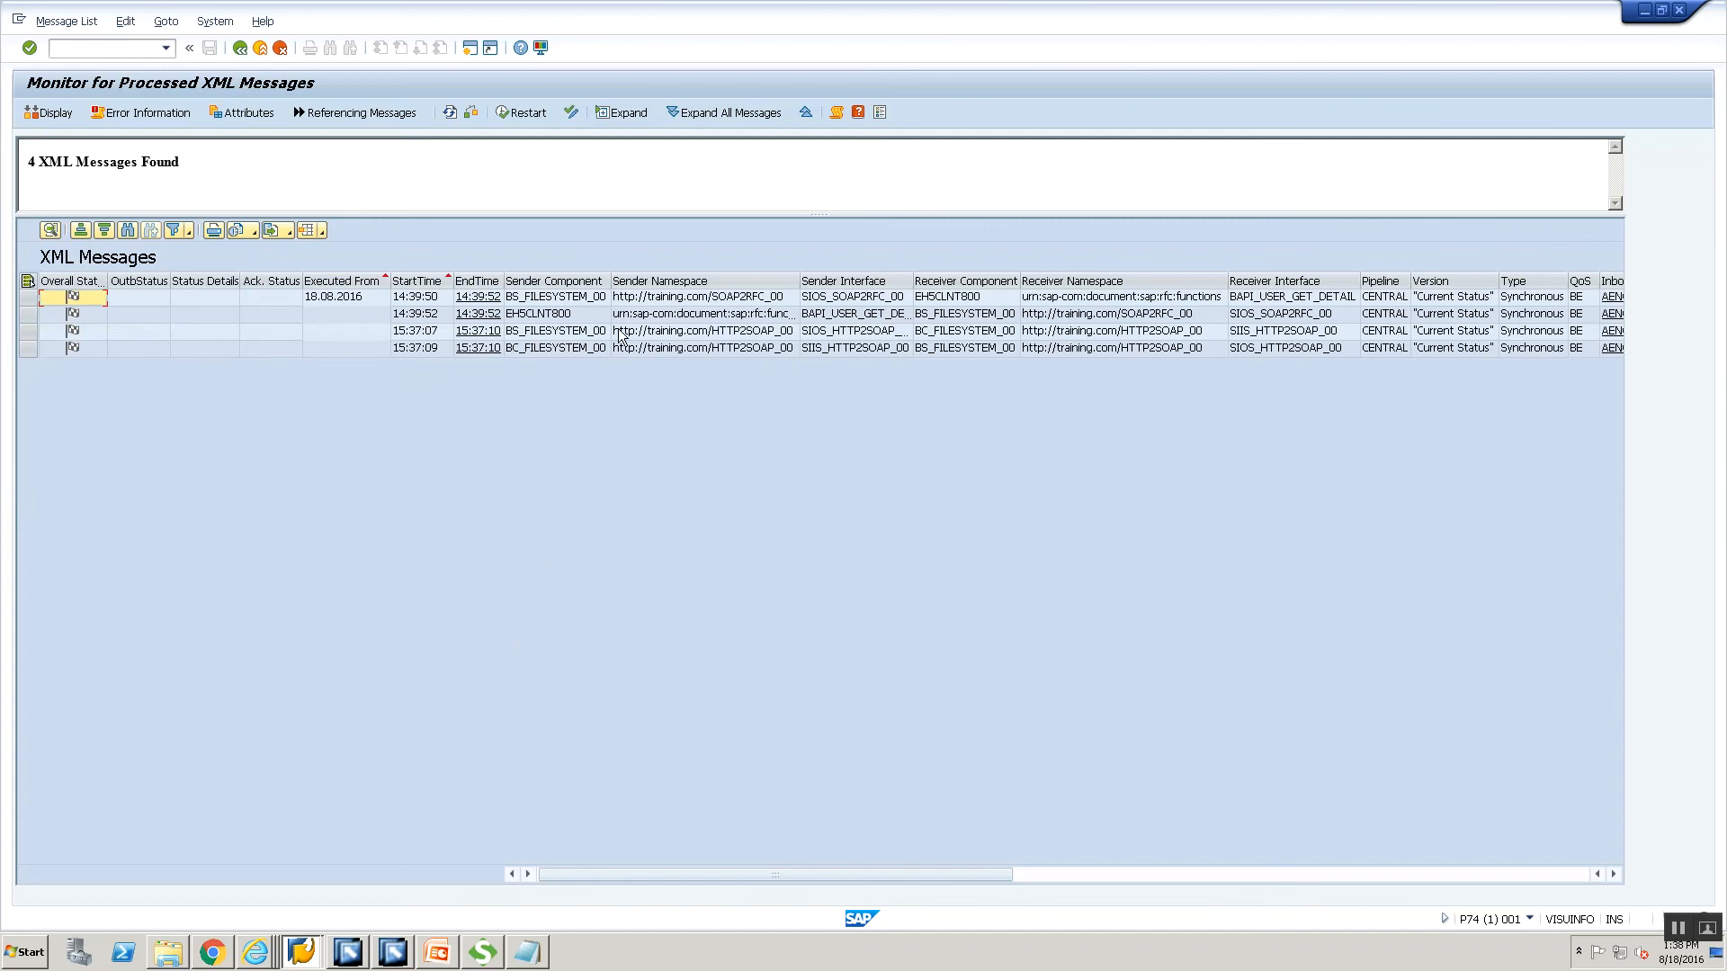
click(563, 335)
click(563, 332)
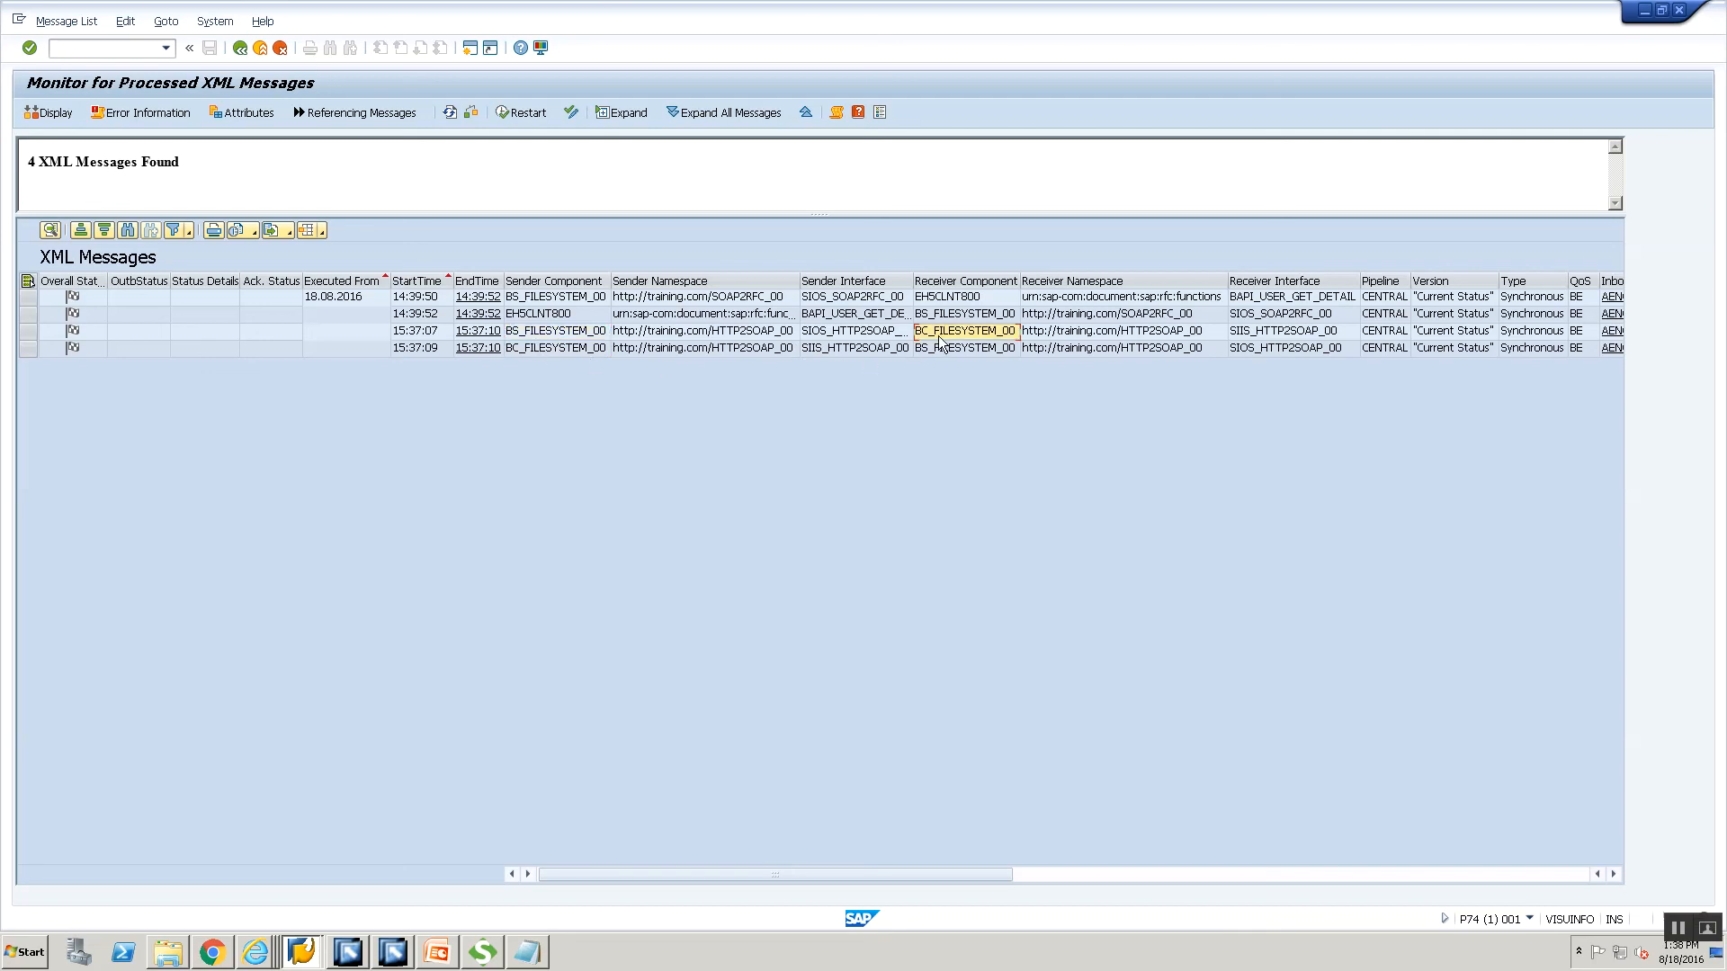
double_click(544, 335)
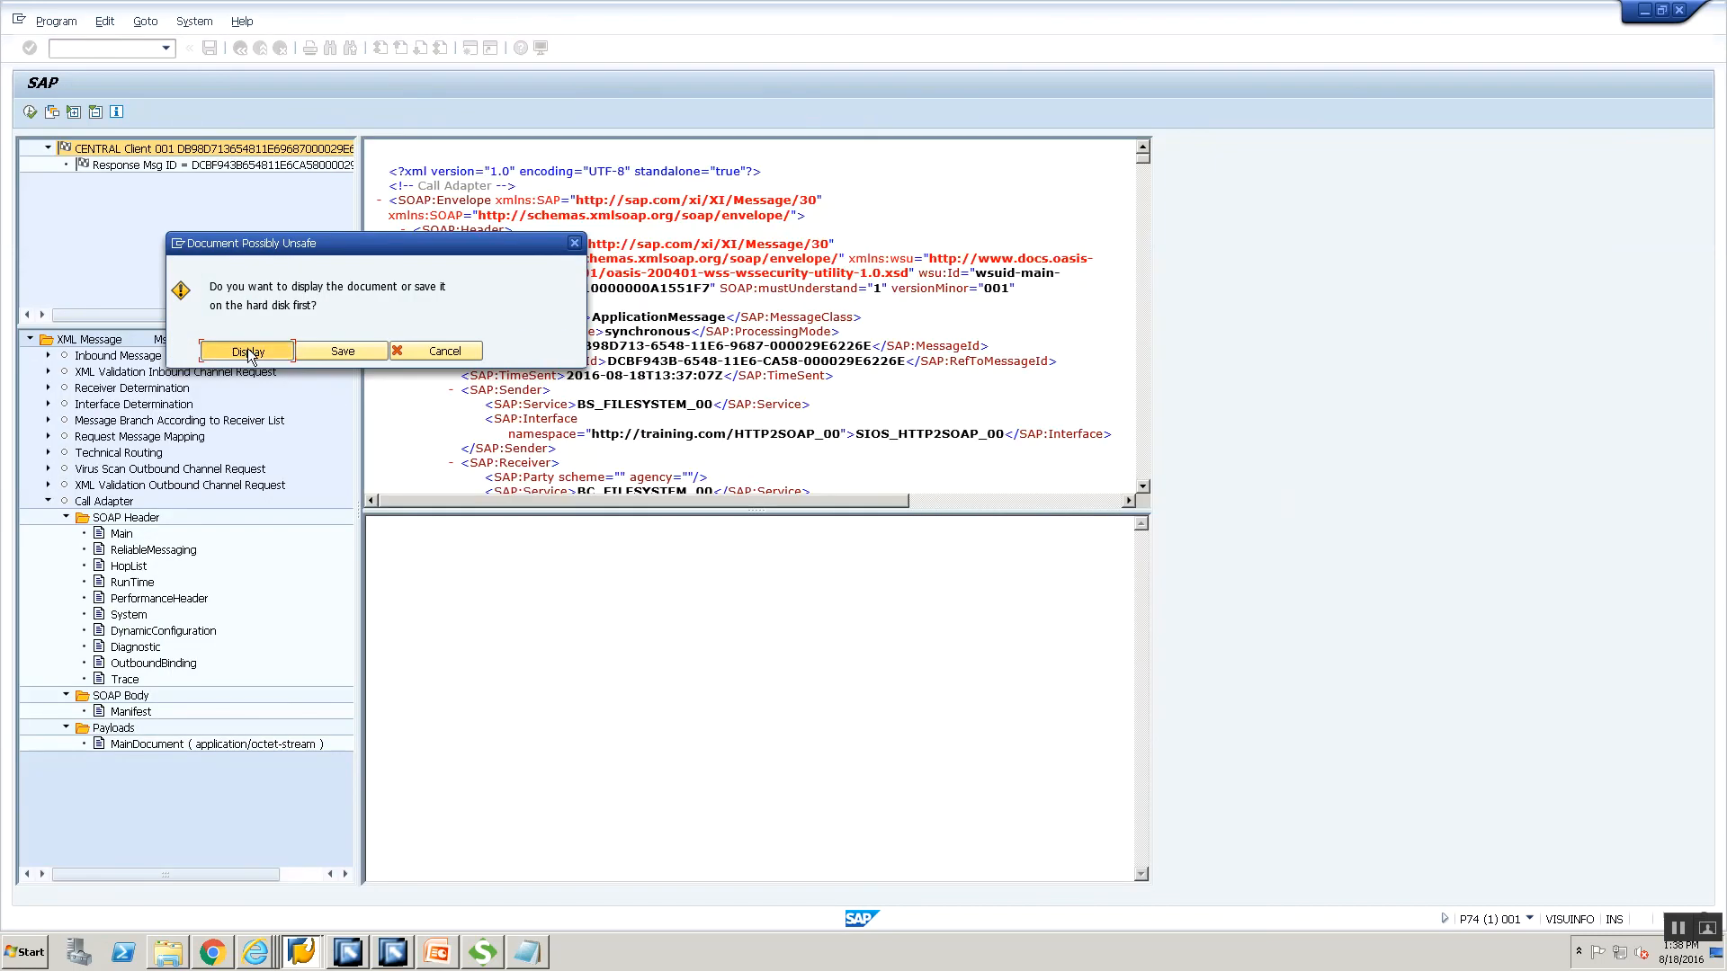
Show the inbound message's USD/INR main document payload in Window 1.
click(247, 349)
click(197, 416)
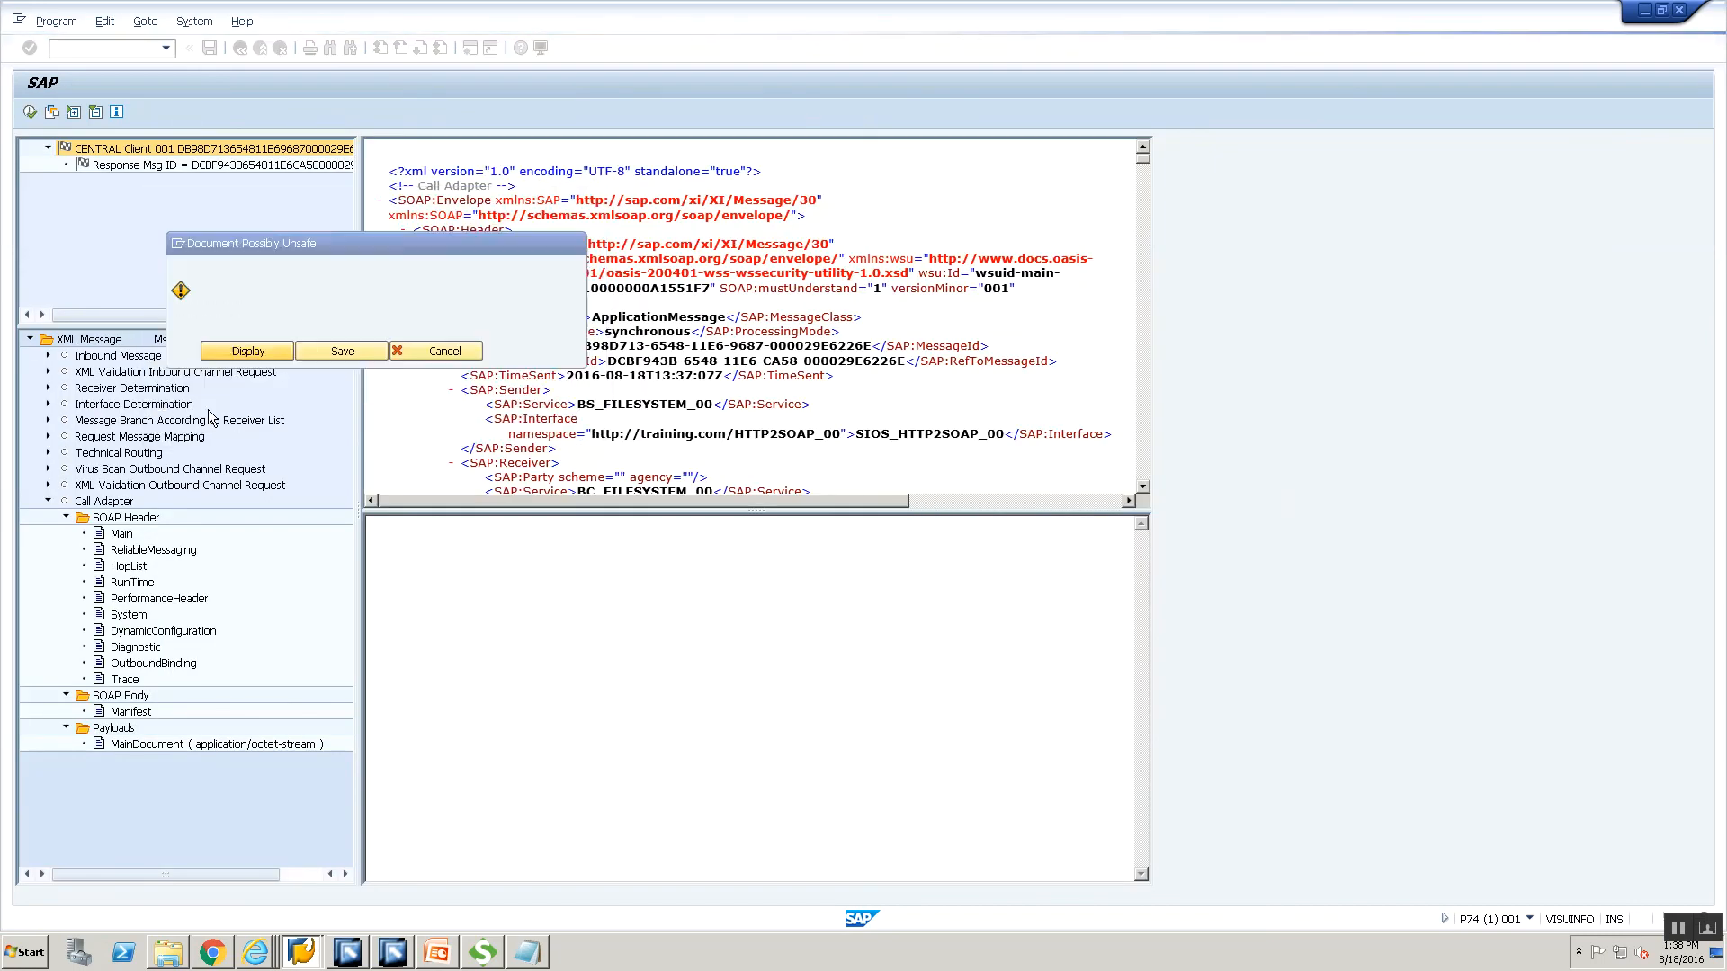
click(49, 355)
click(65, 404)
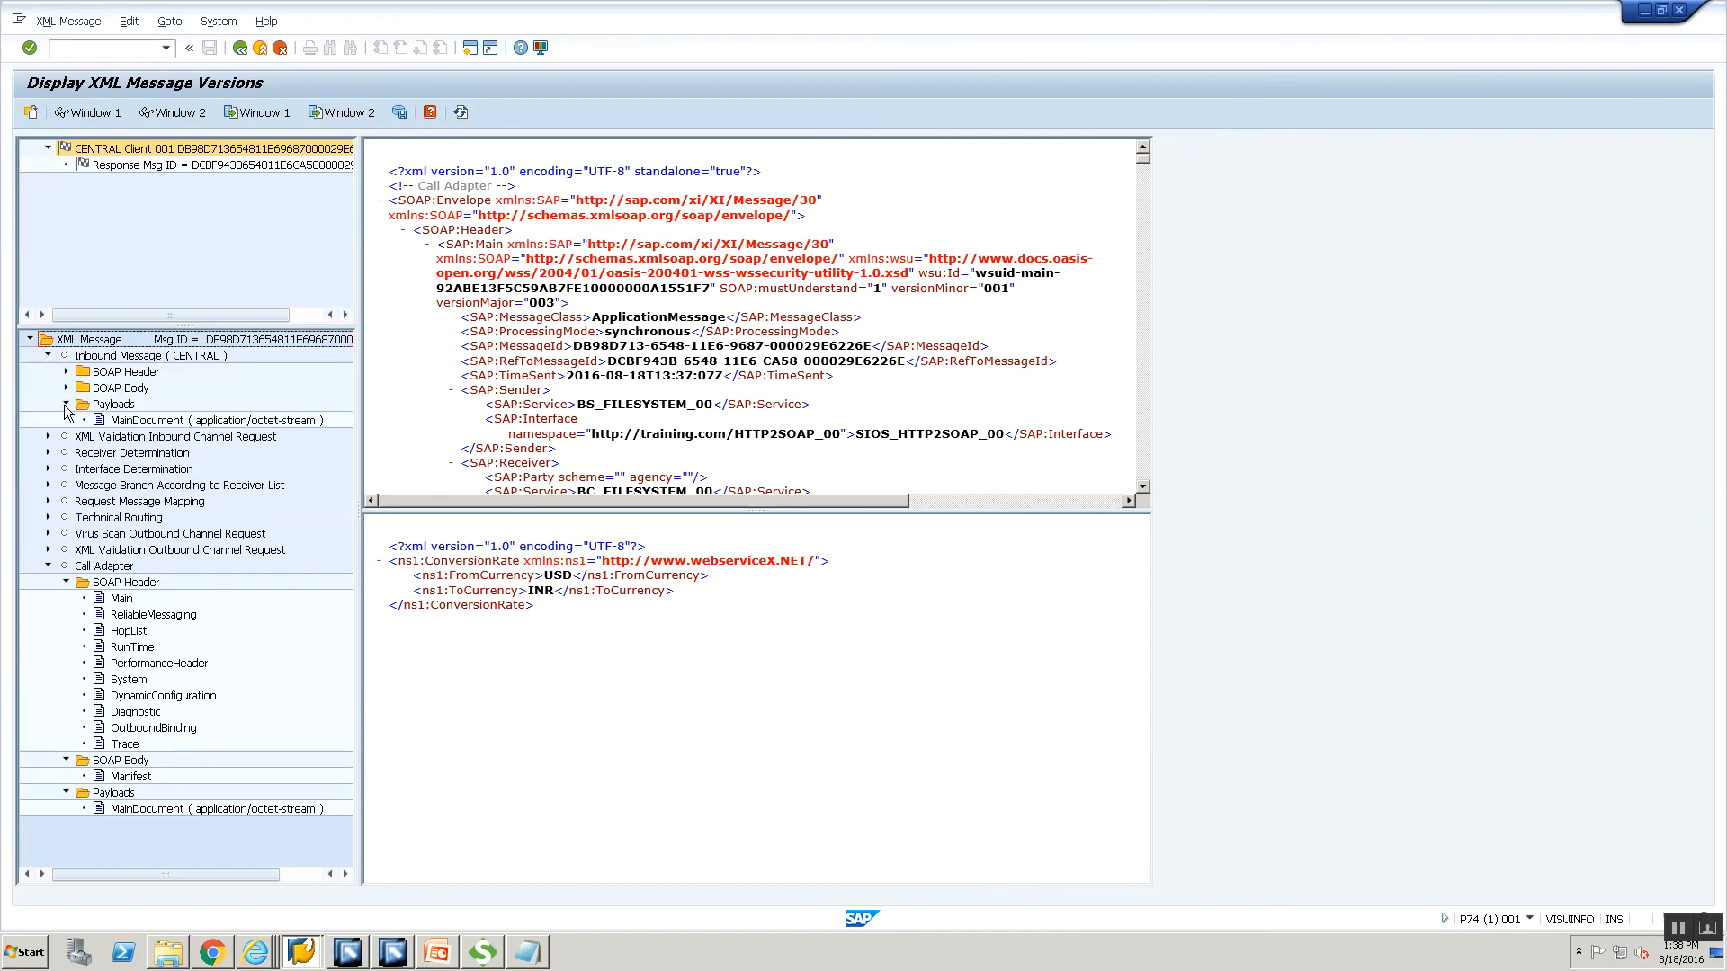
right_click(132, 423)
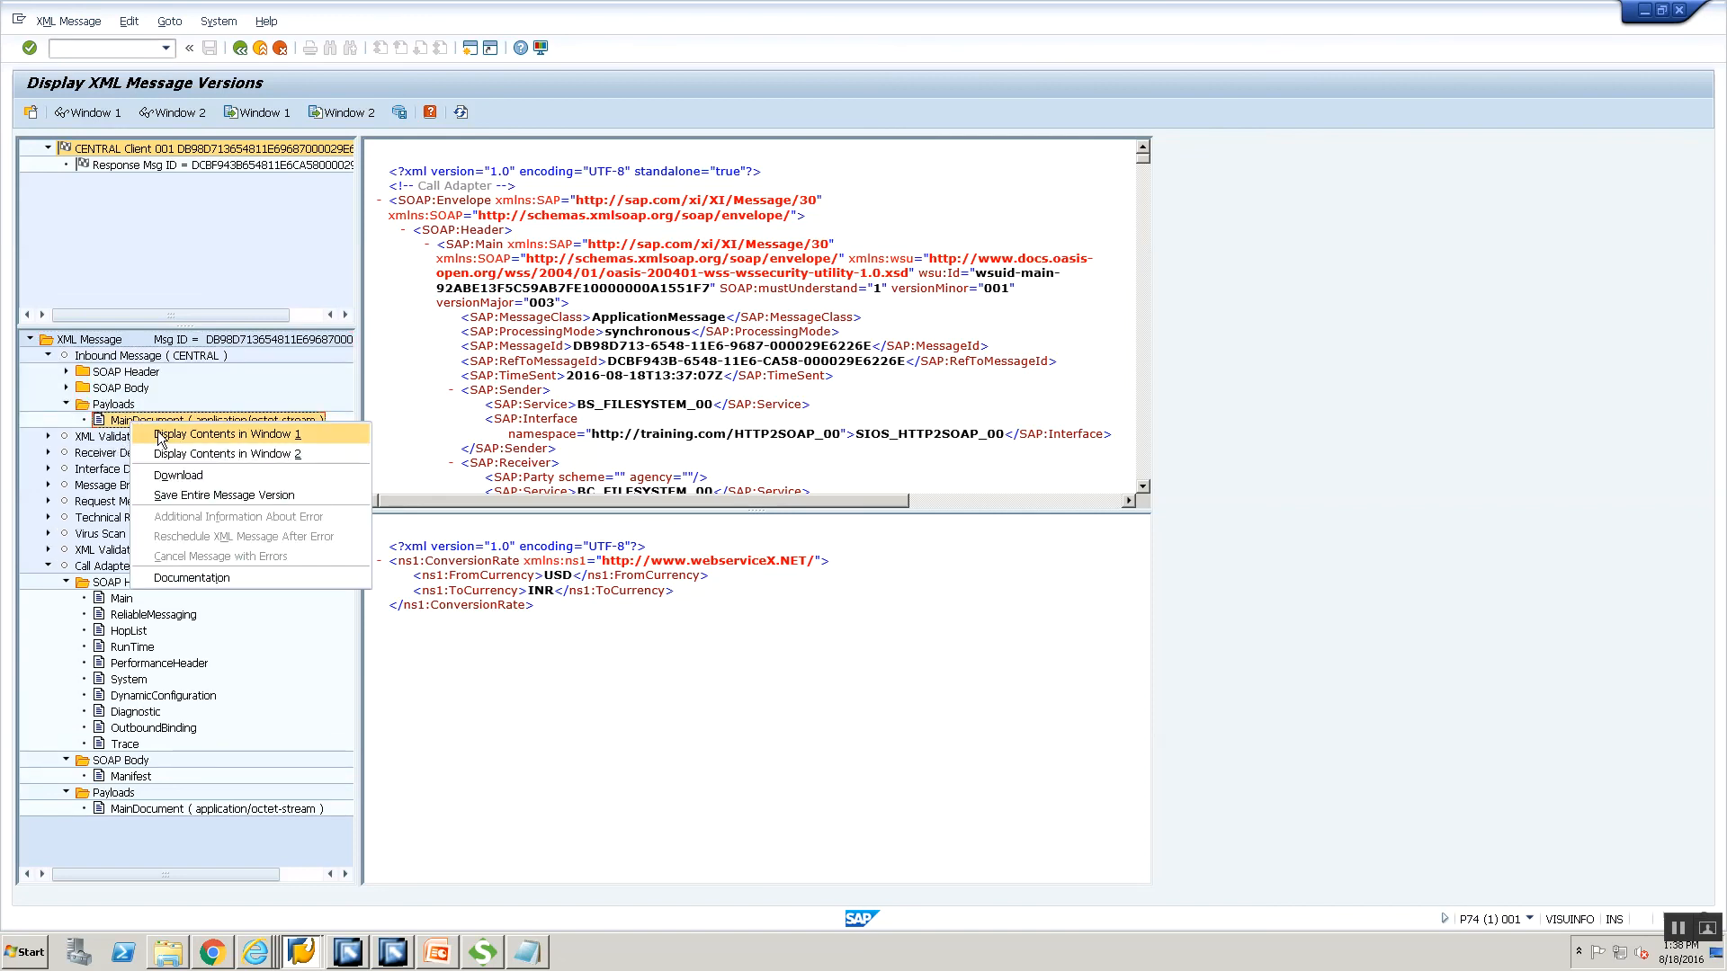
click(158, 431)
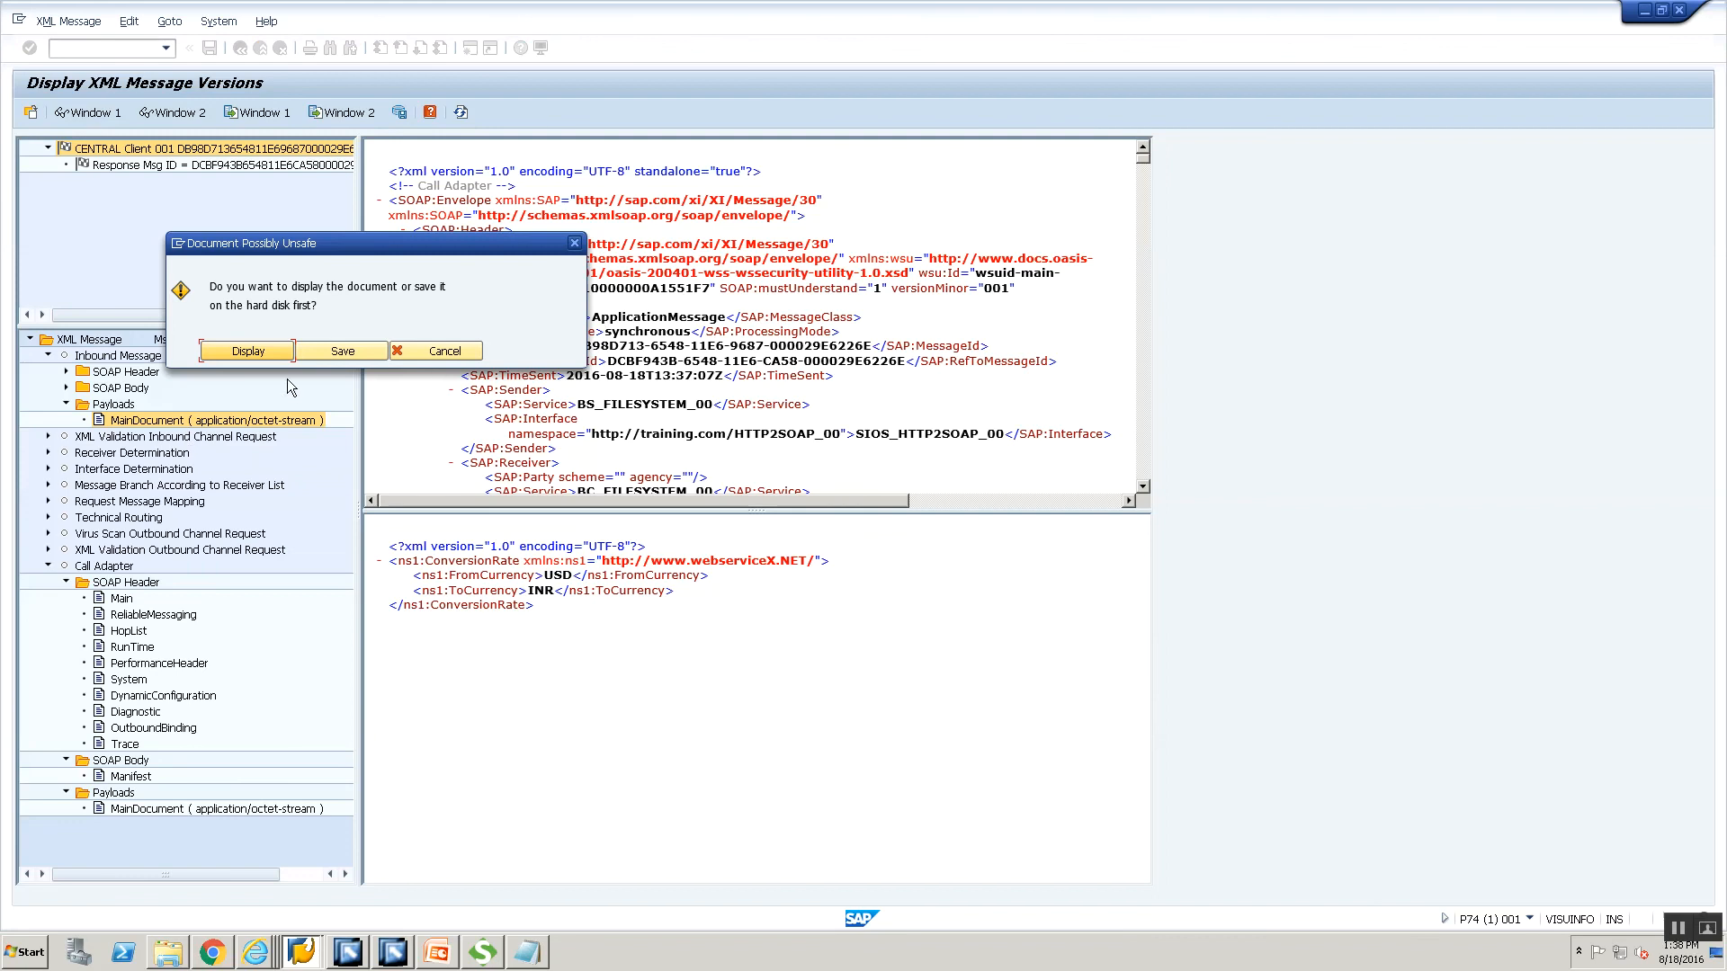
click(261, 351)
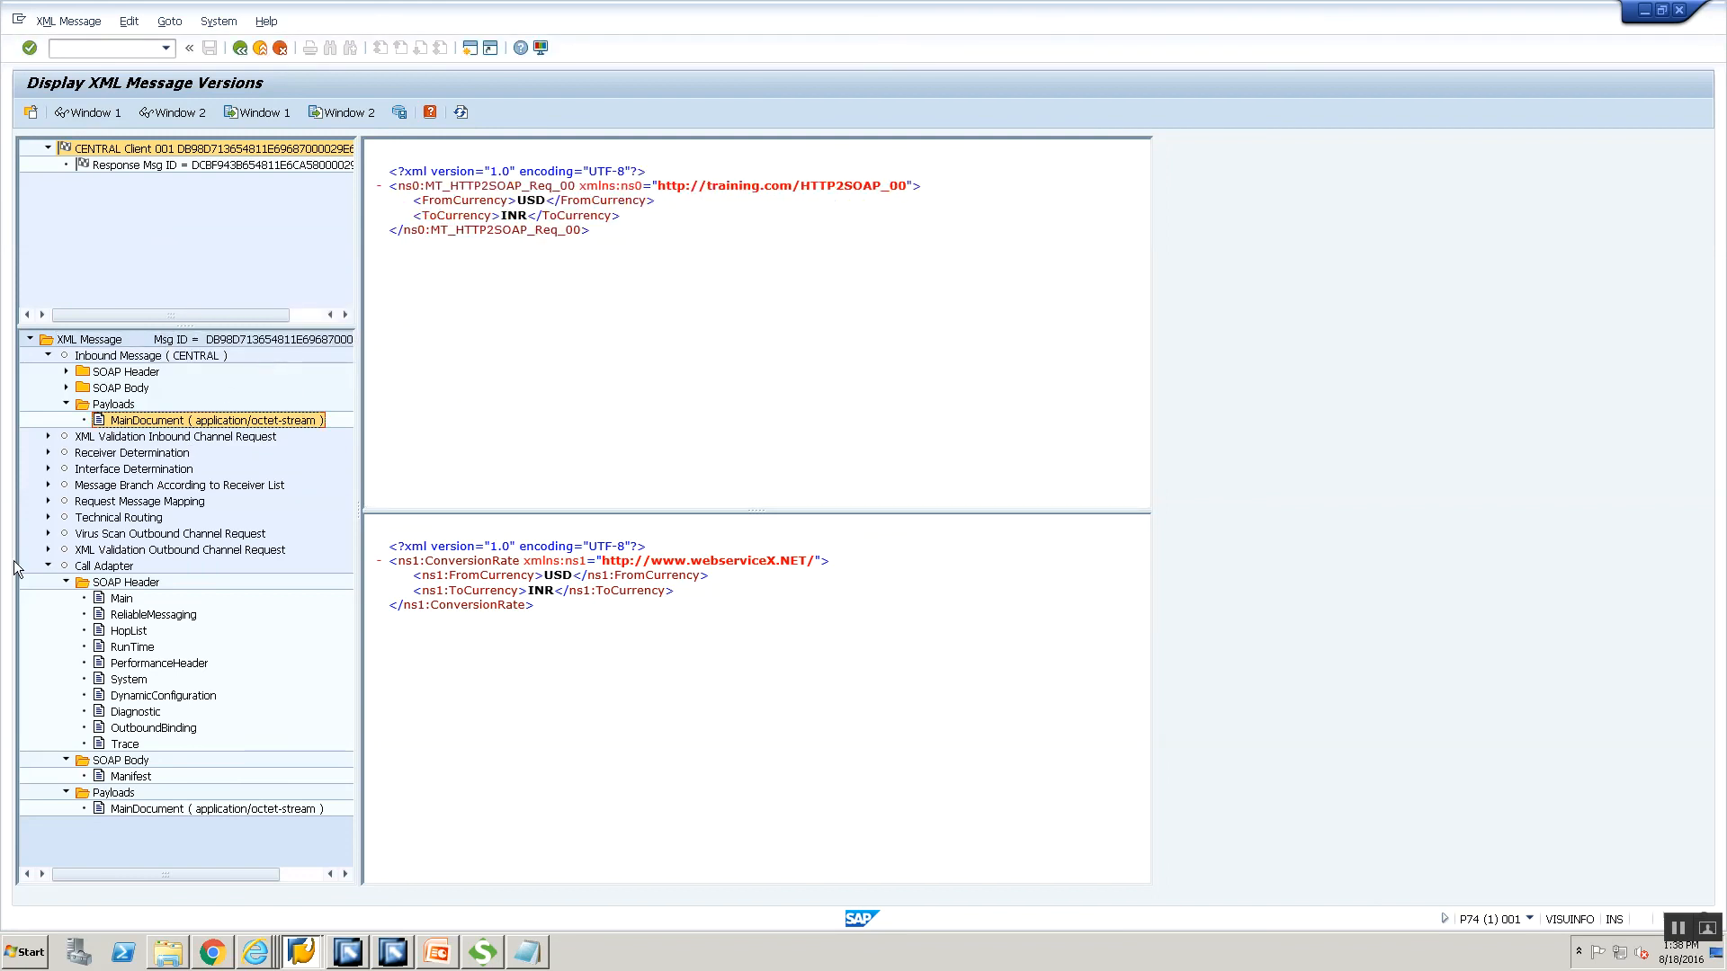
Show the Technical Routing ConversionRate payload in Window 2.
click(47, 516)
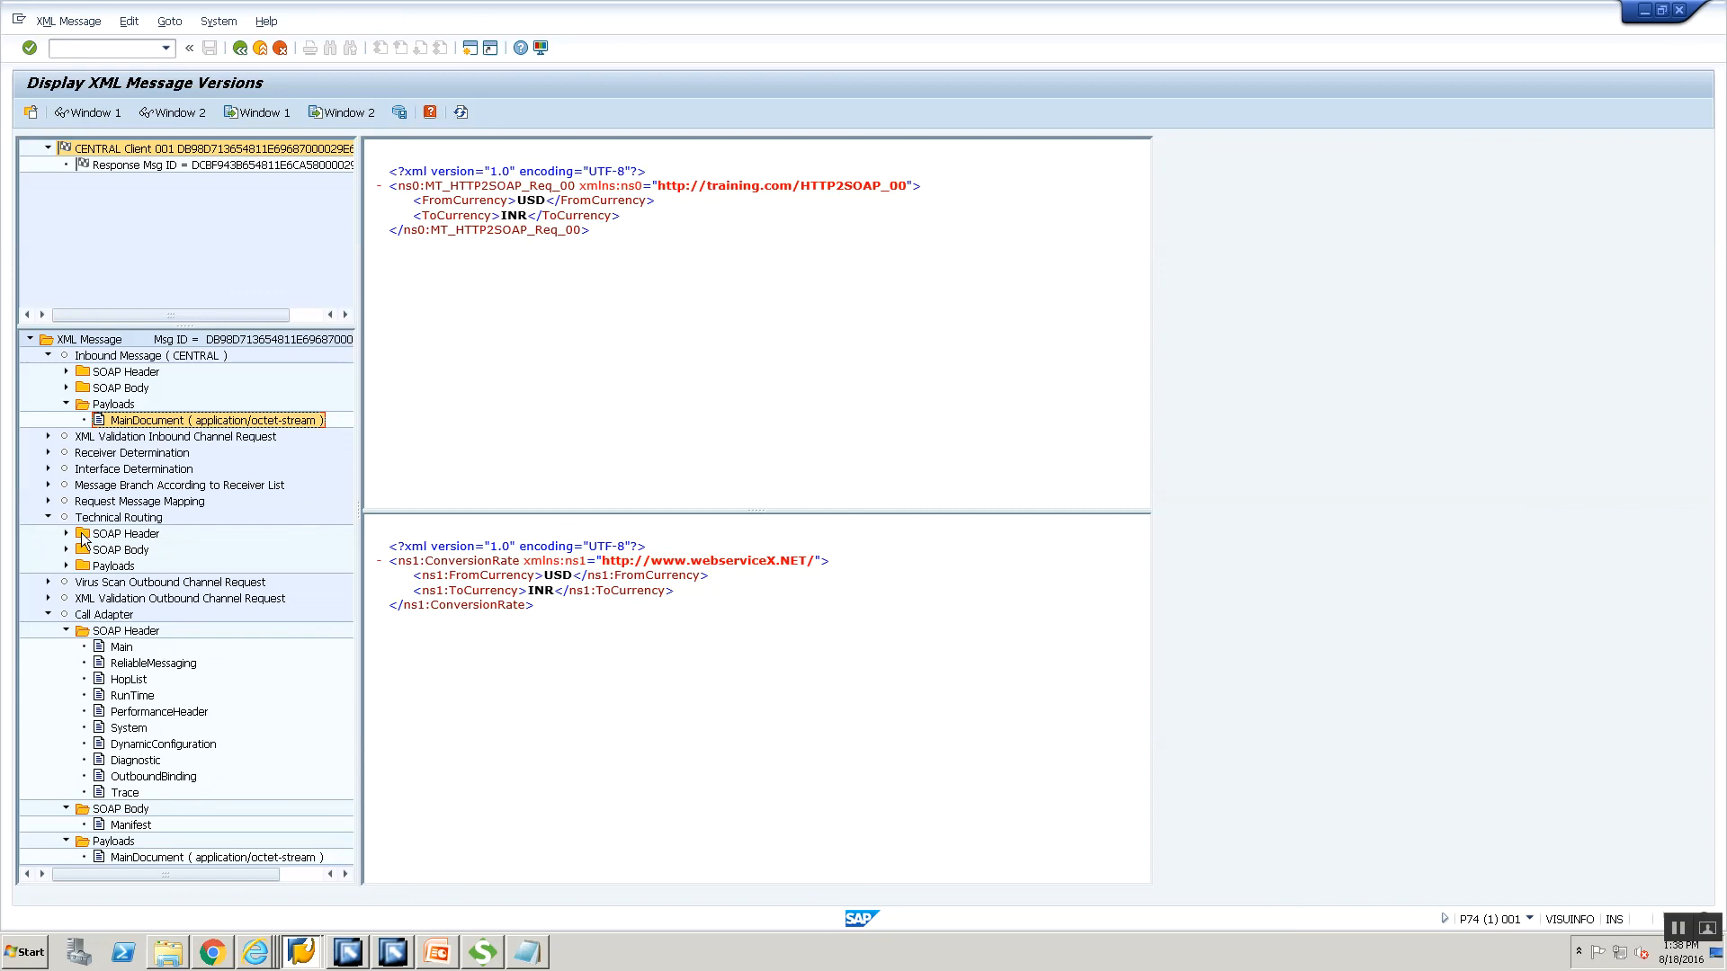
click(65, 566)
click(149, 583)
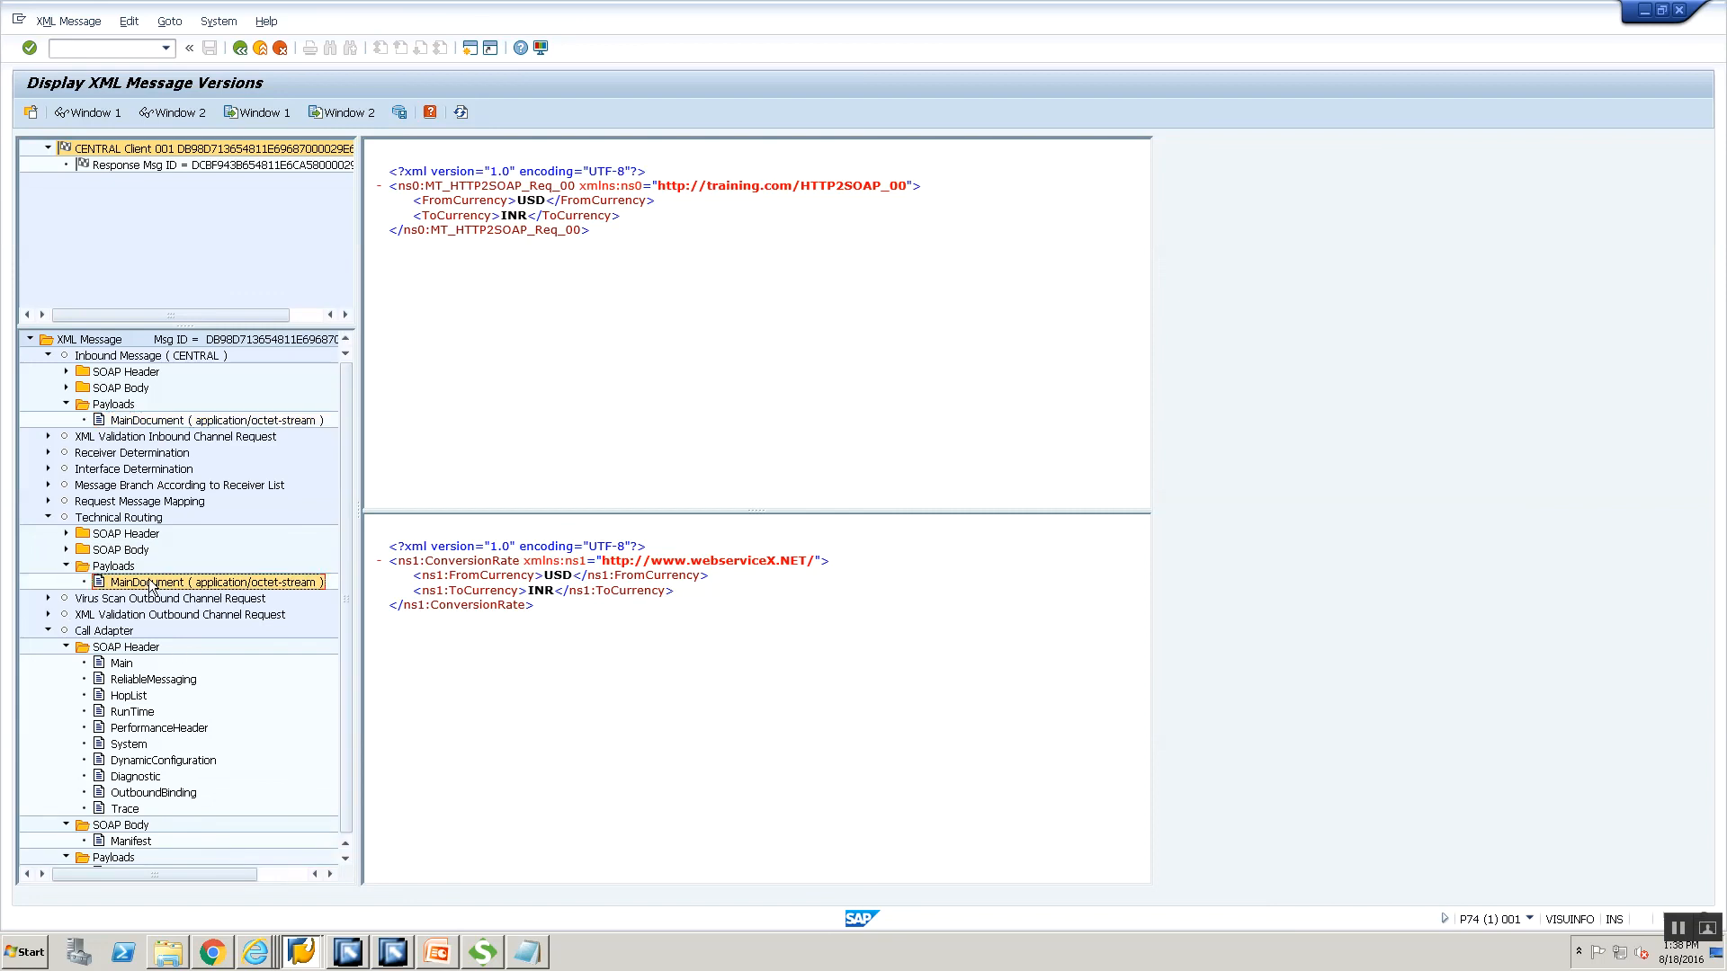
right_click(149, 583)
click(209, 609)
click(281, 350)
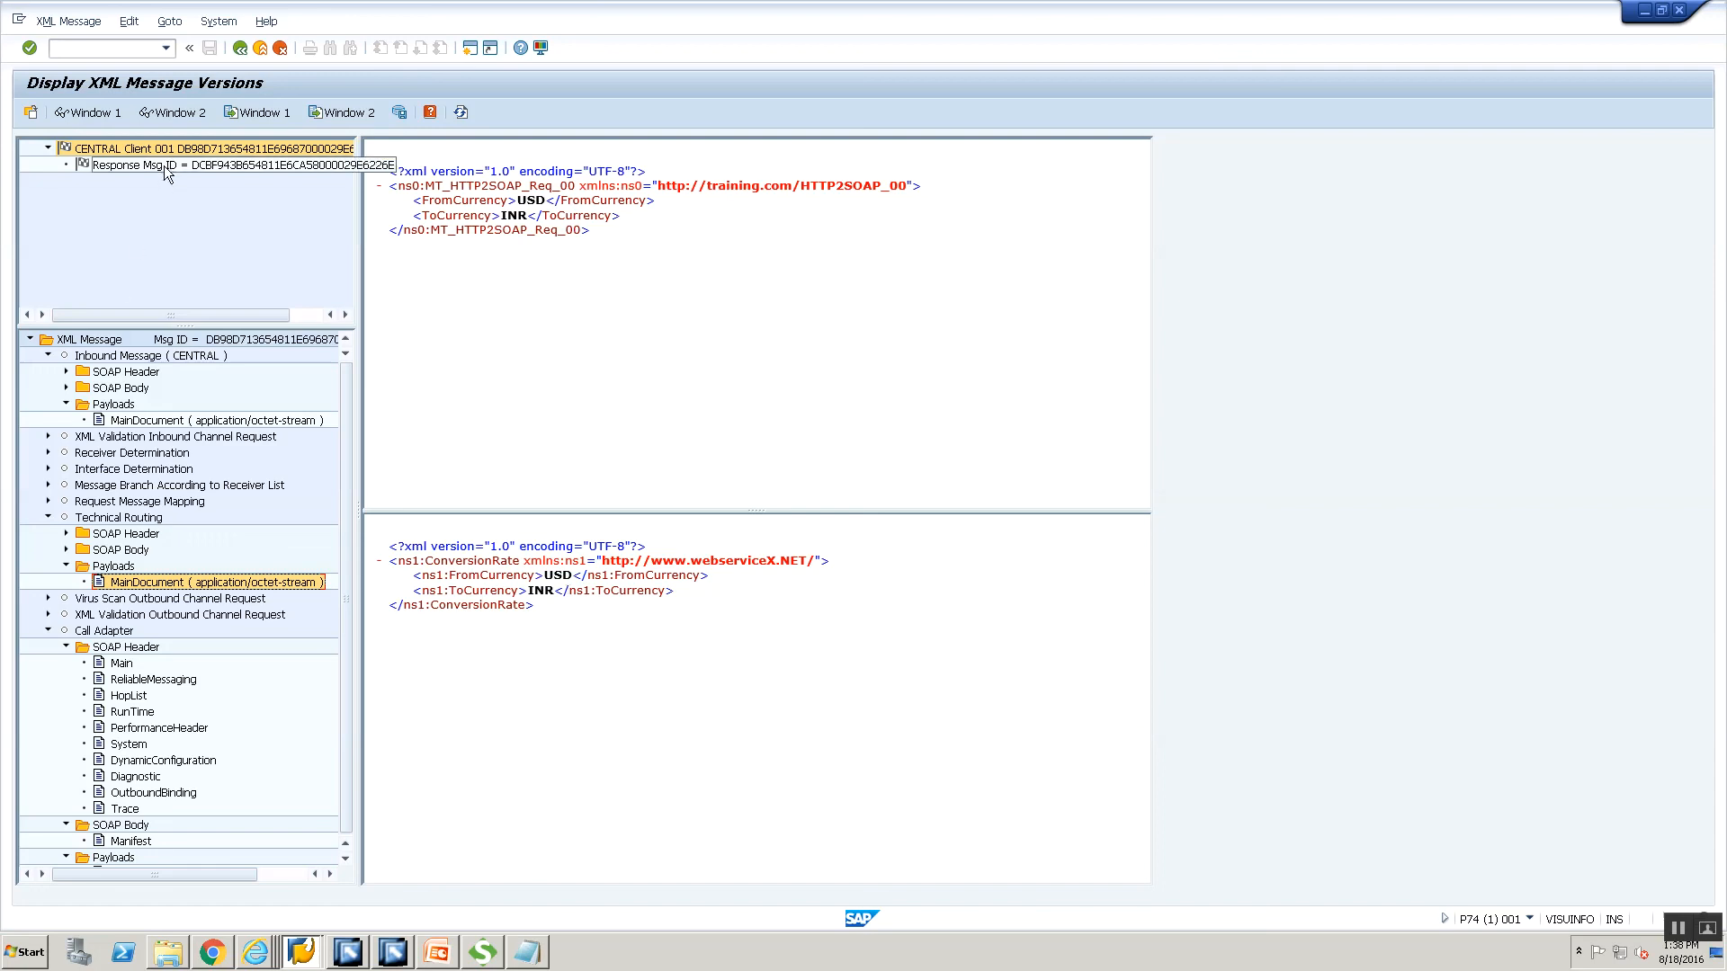
click(1675, 931)
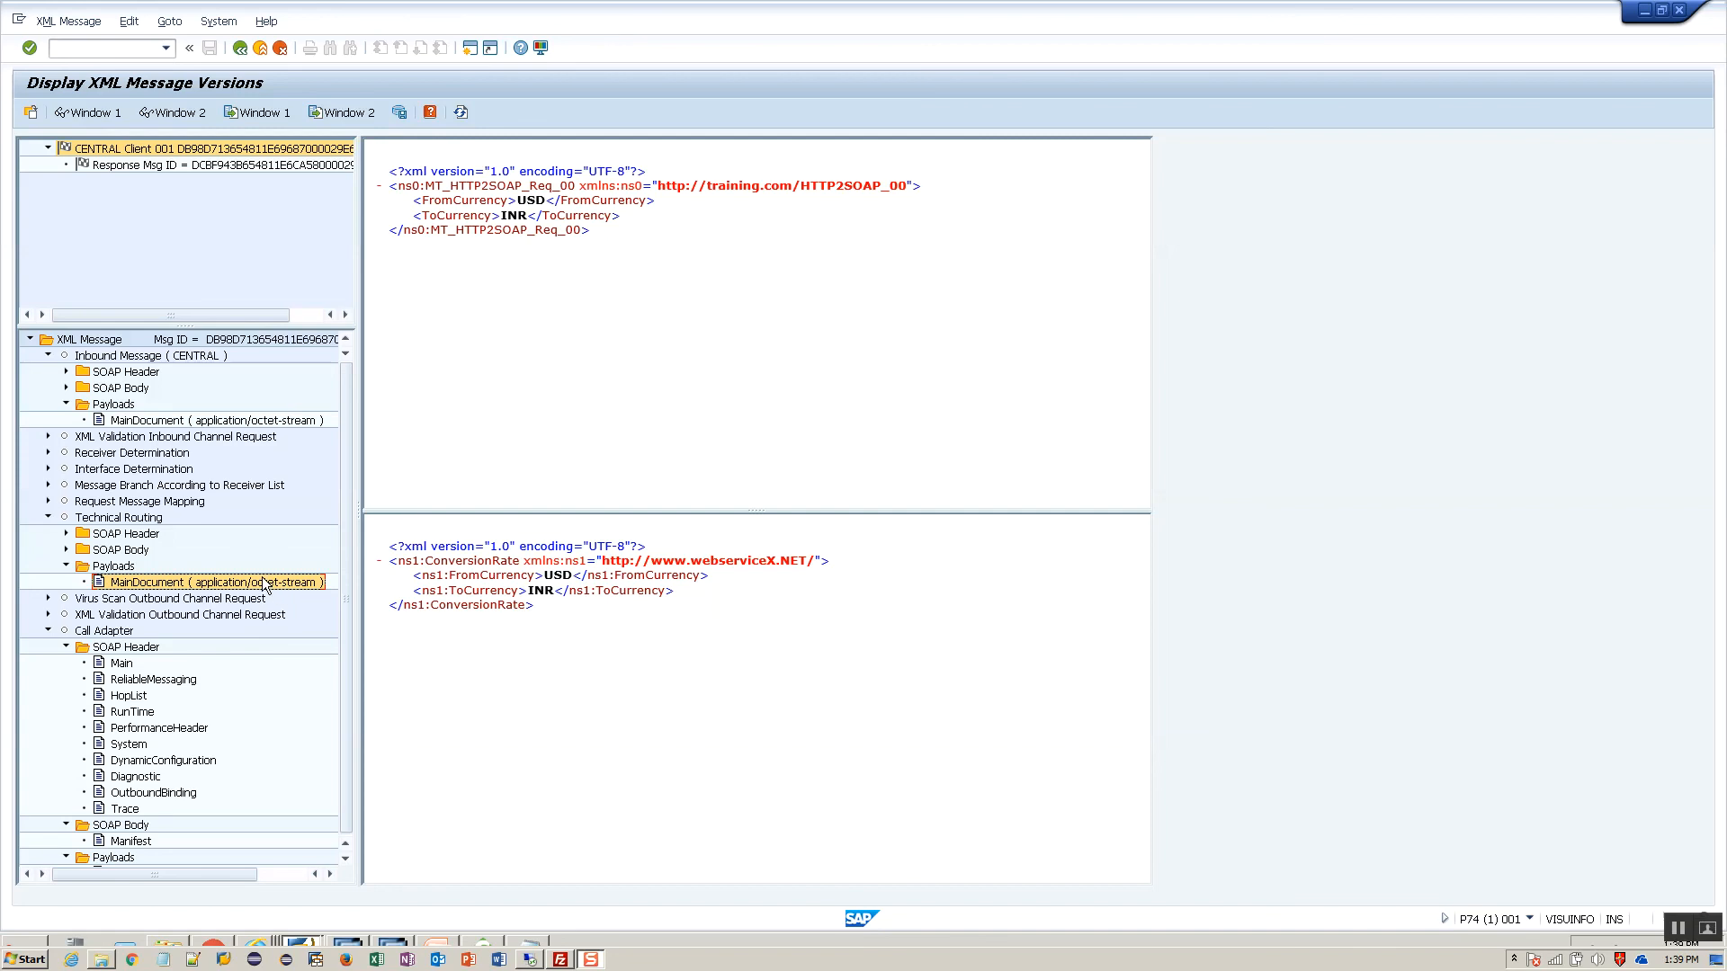
click(175, 164)
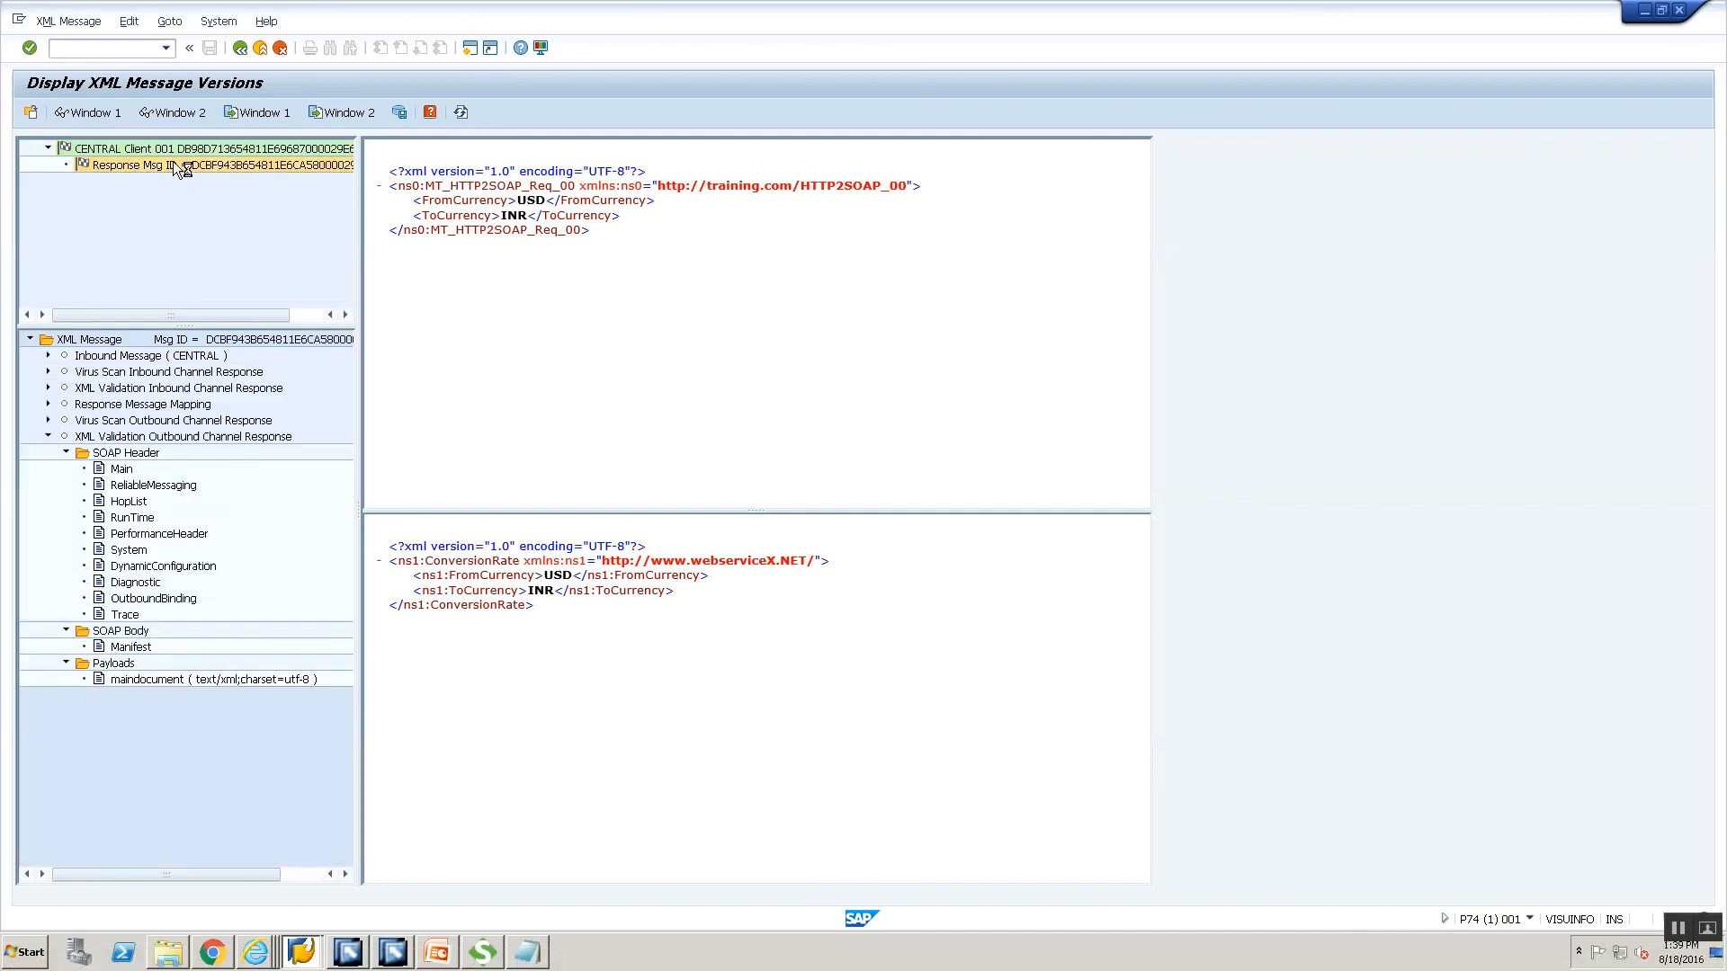
Display the response's ConversionRateResponse payload, result -1, in Window 1.
click(48, 355)
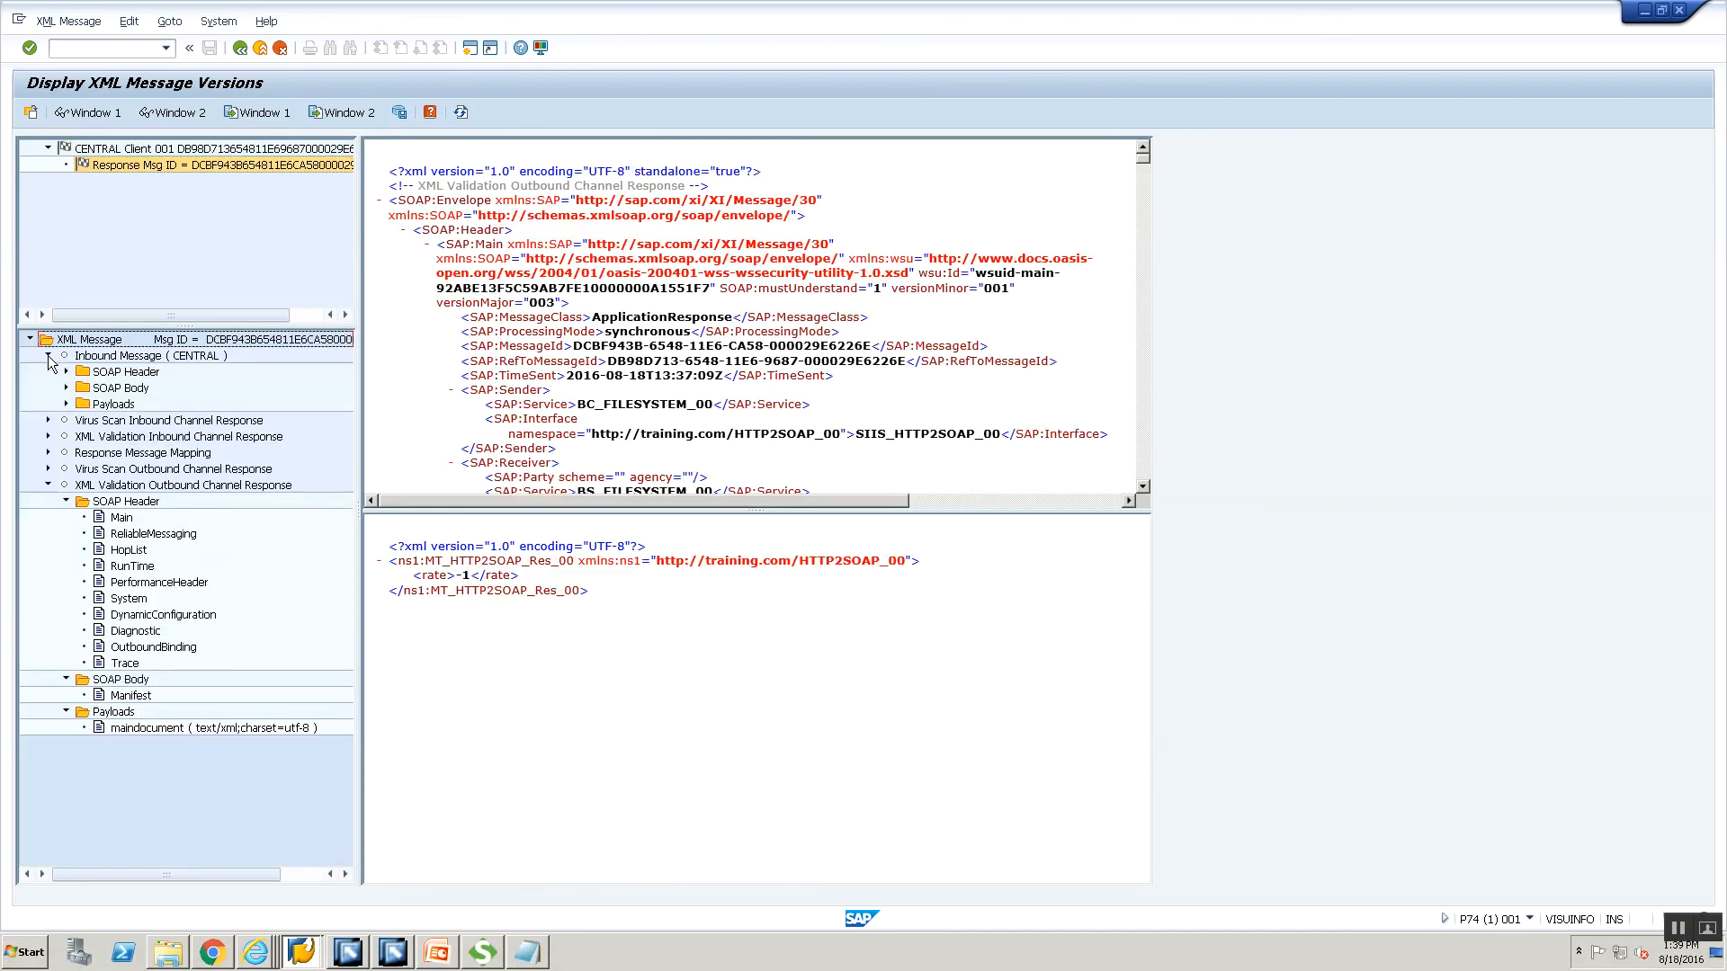
click(66, 404)
click(104, 420)
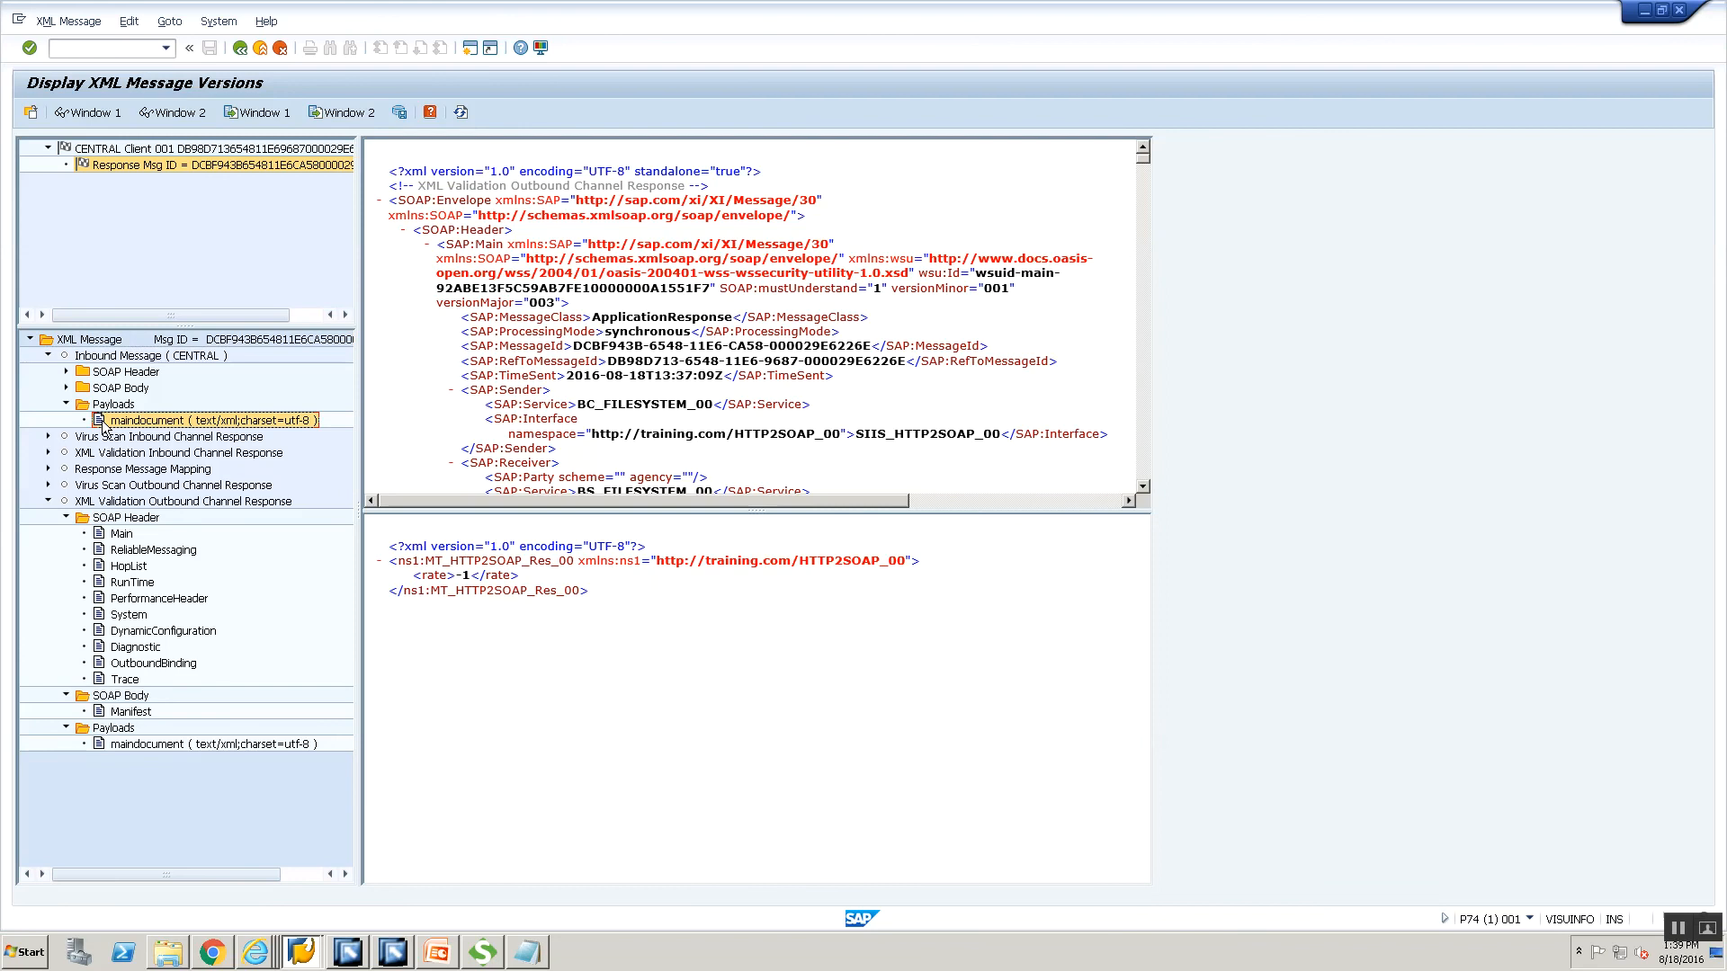
right_click(104, 426)
click(119, 433)
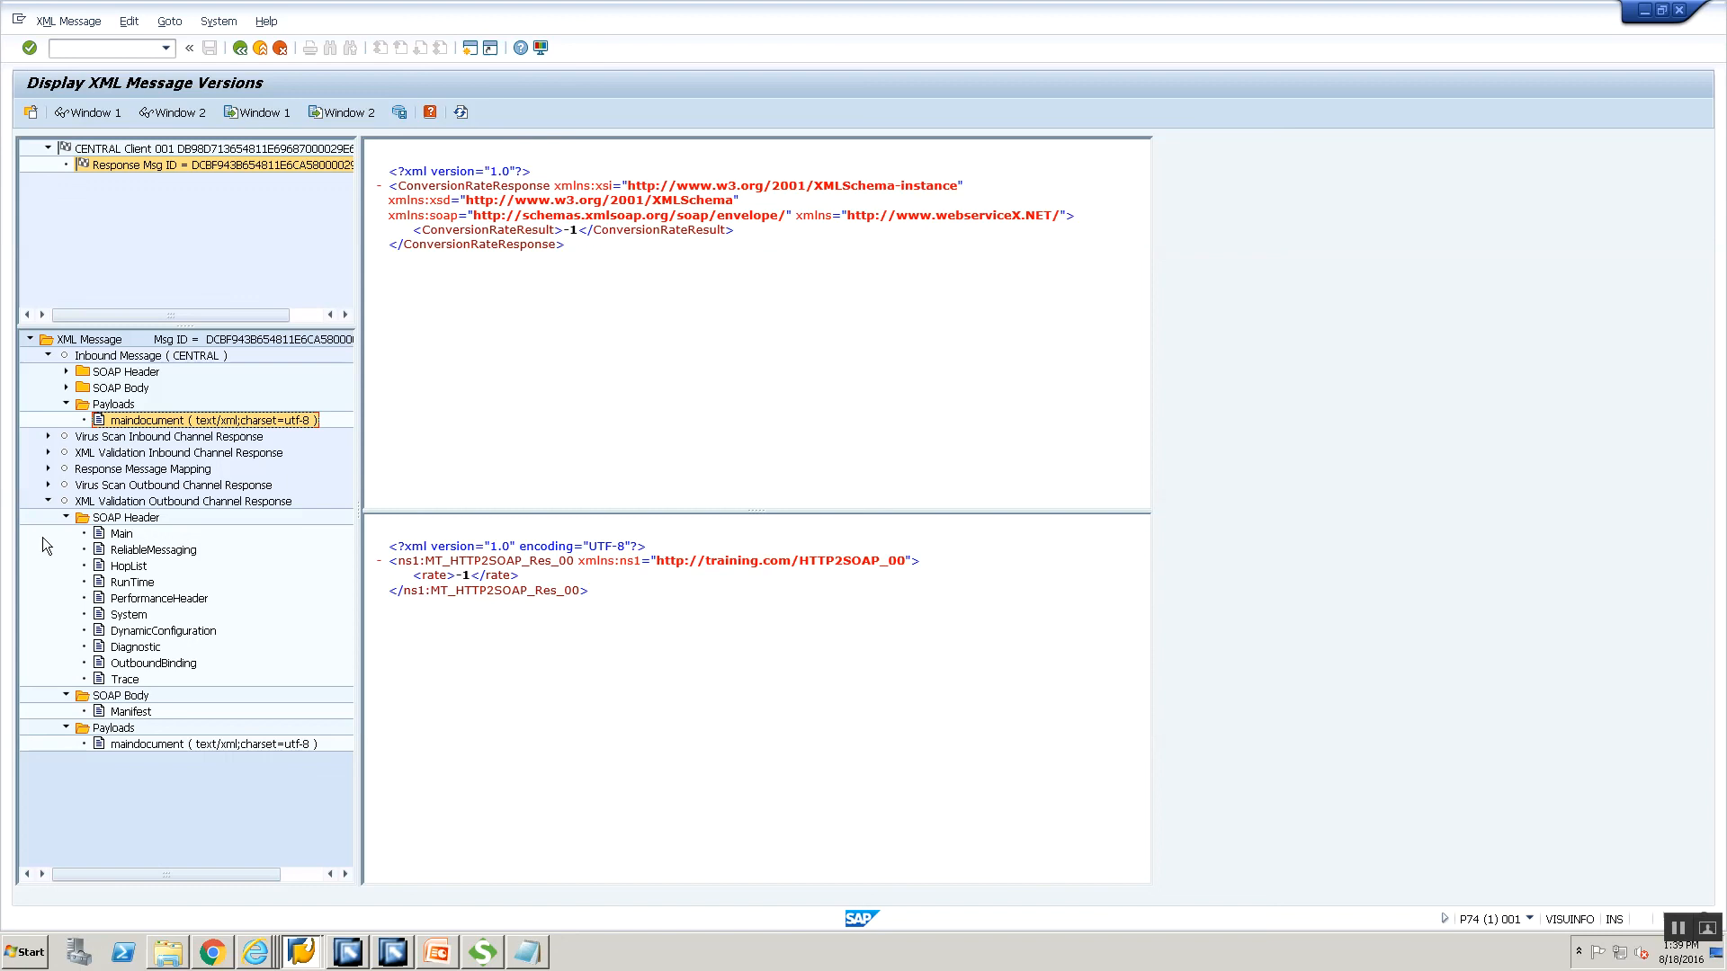
Expand Virus Scan Outbound Channel Response and display its mapped MT_HTTP2SOAP_Res_00 document.
click(48, 485)
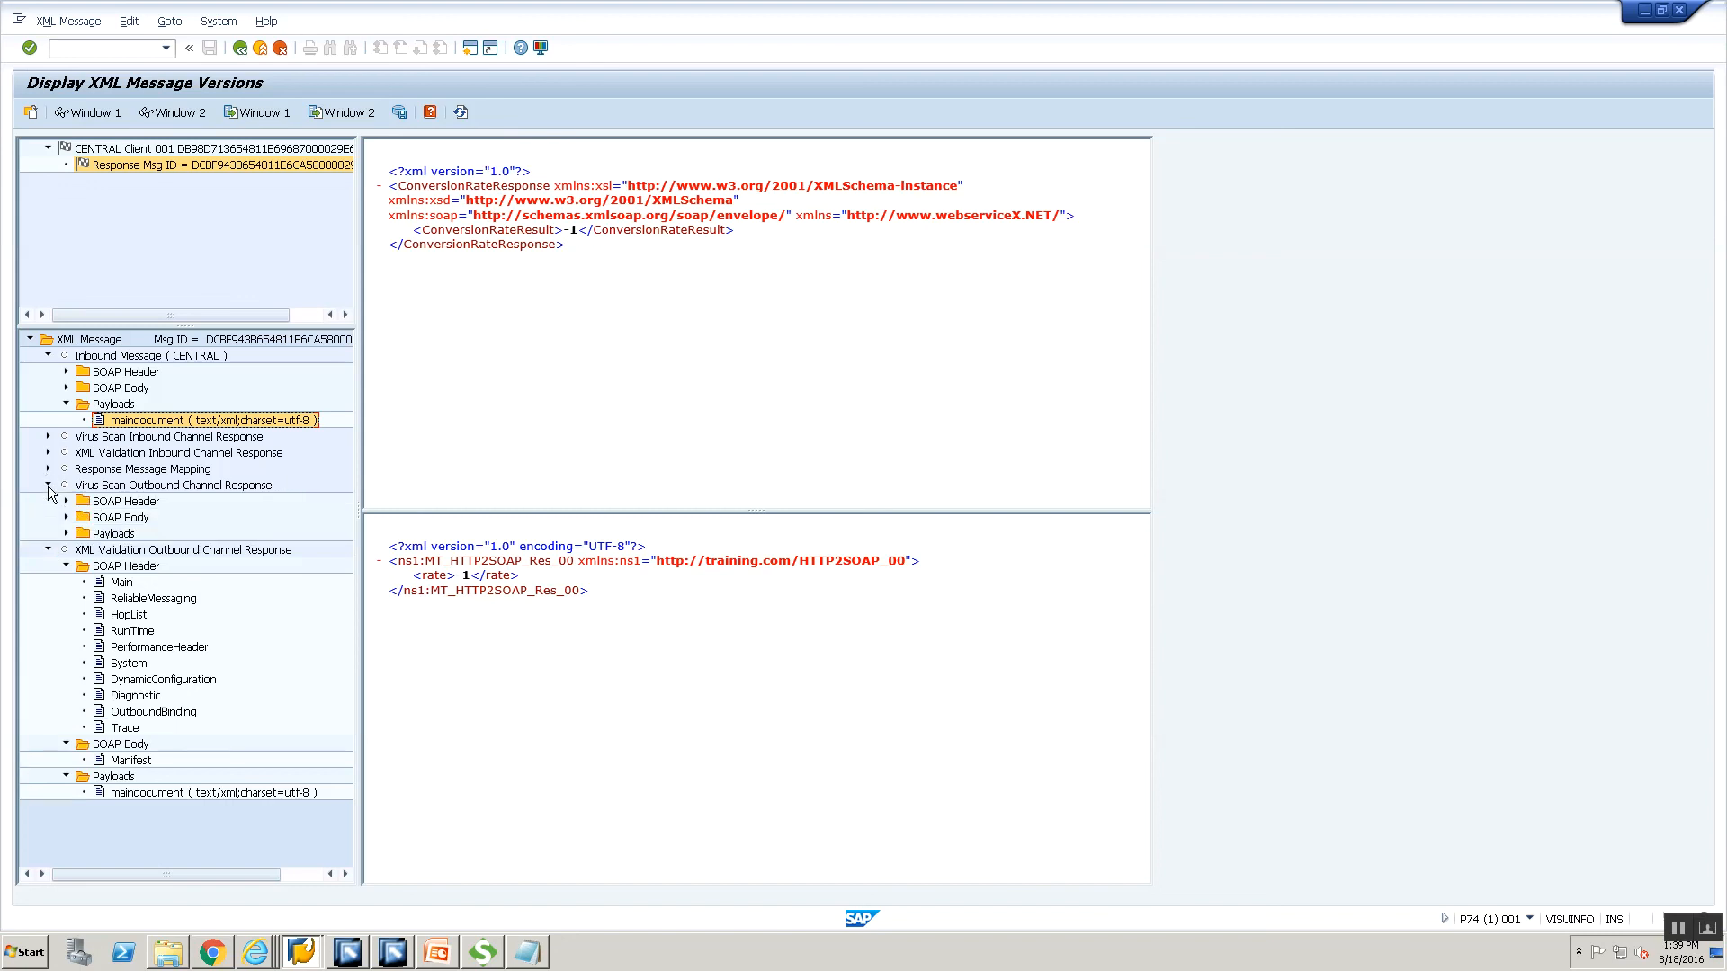
click(113, 792)
right_click(112, 792)
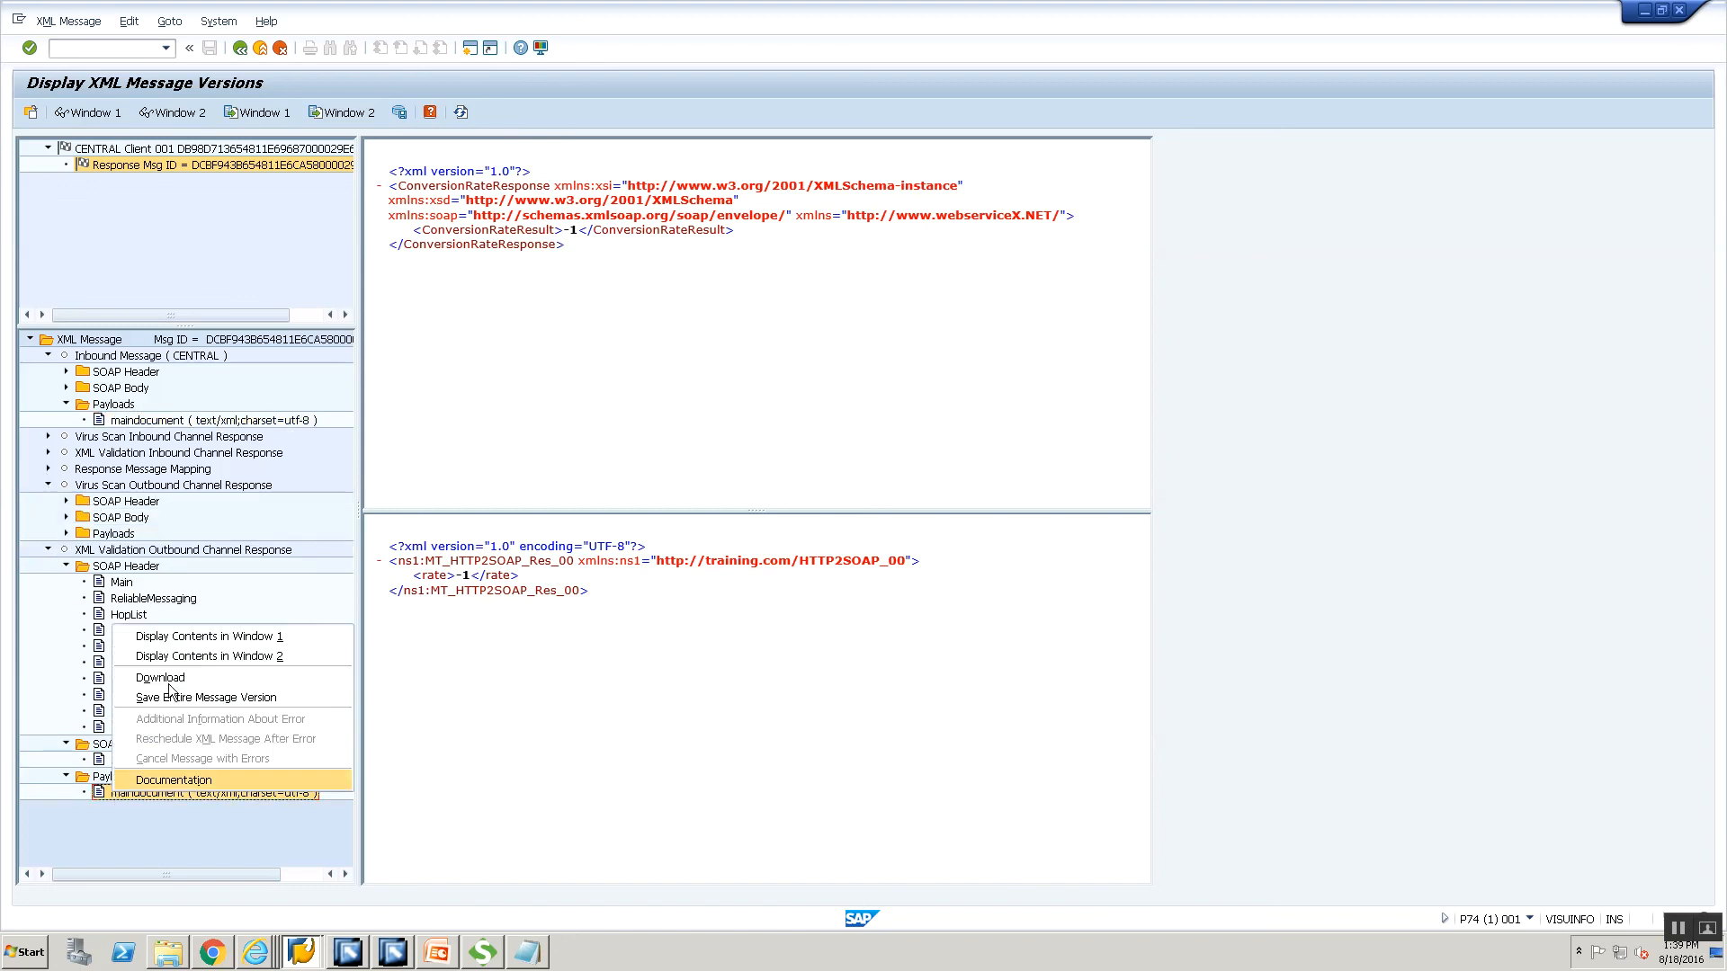
click(180, 658)
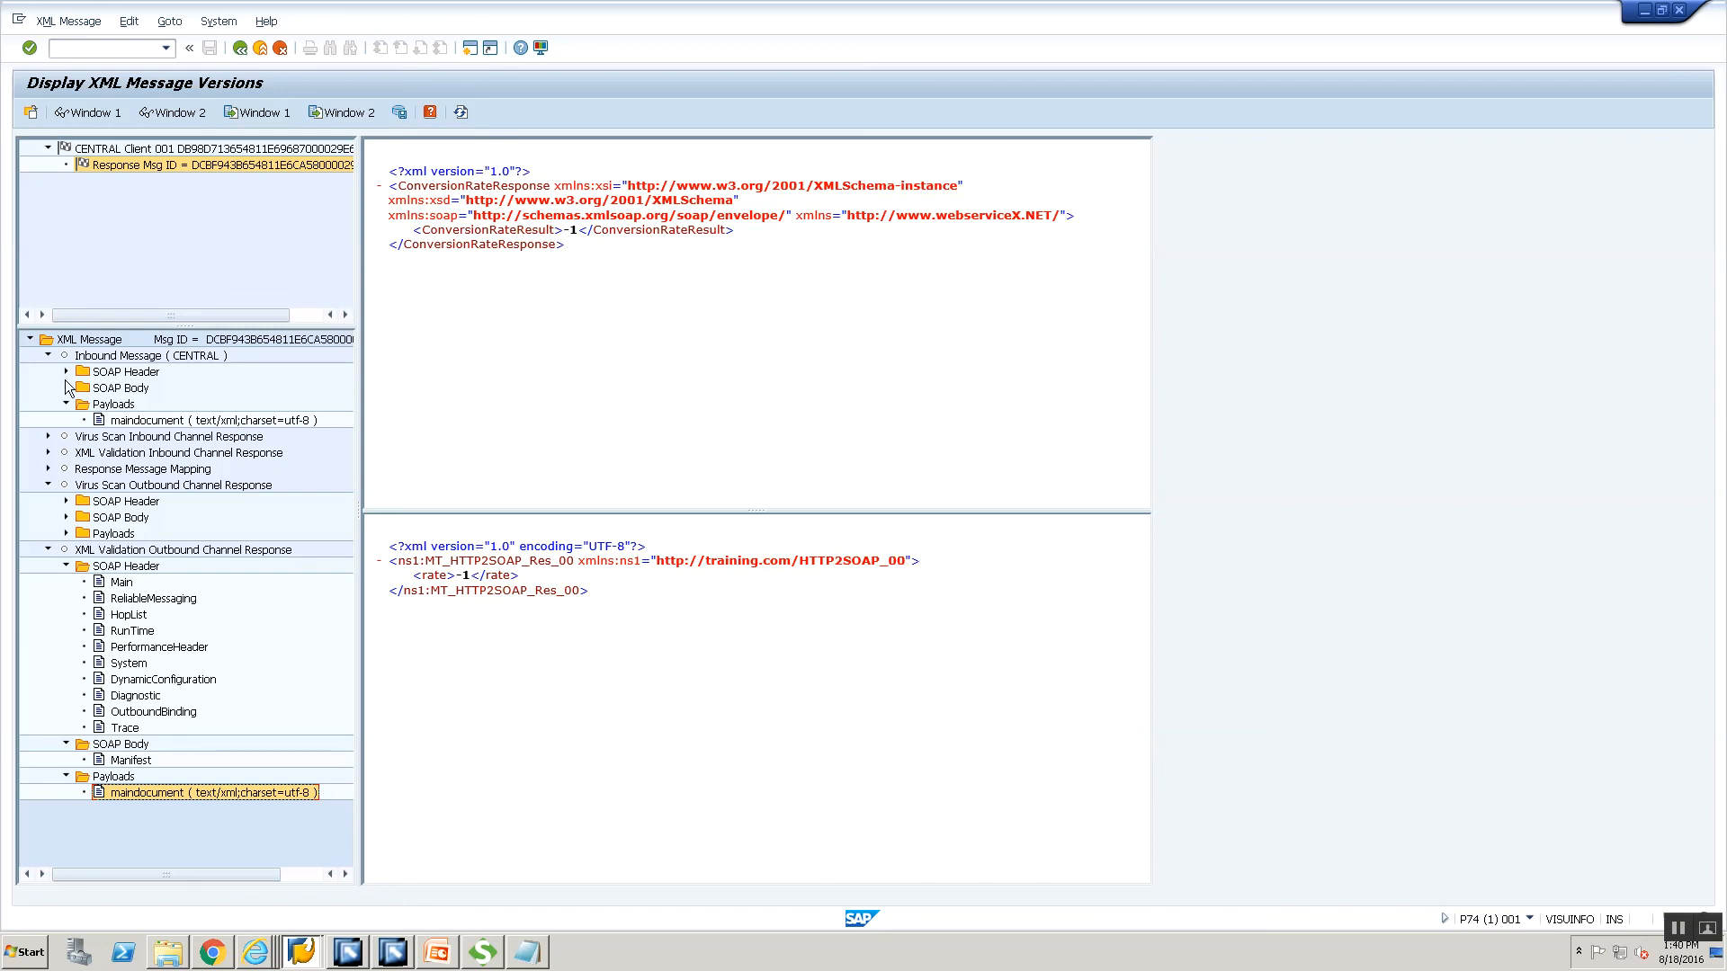
click(244, 955)
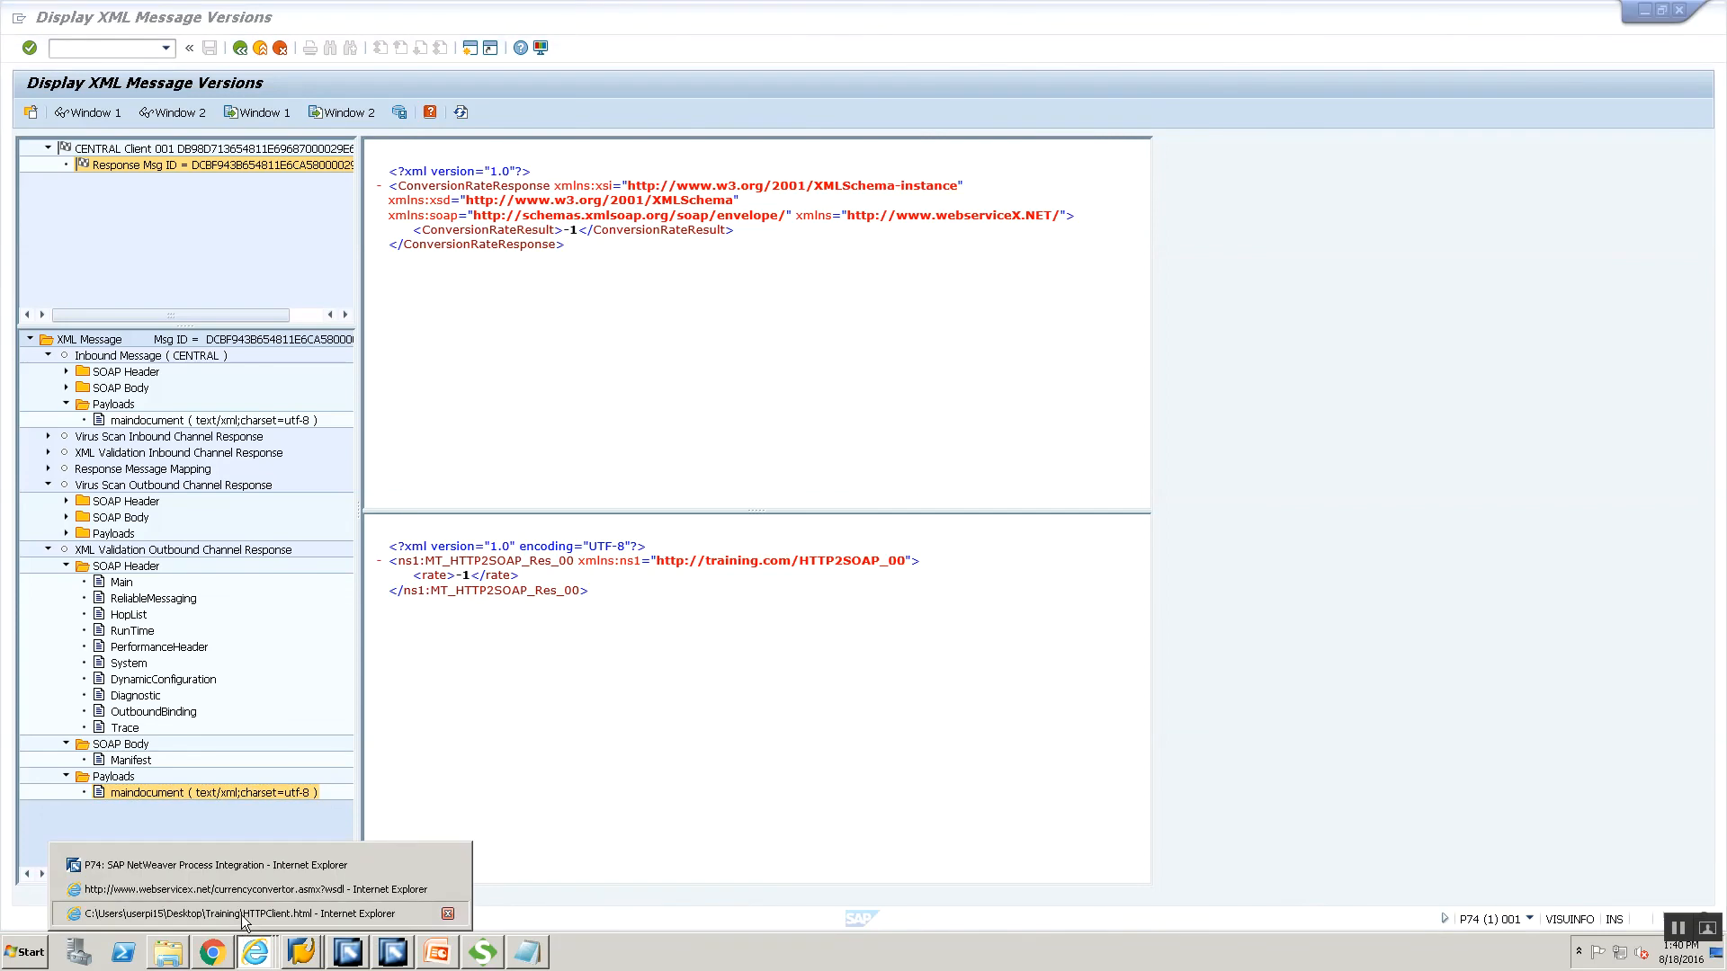
Copy the test page's servlet result URL and open a blank Notepad via Run.
click(241, 914)
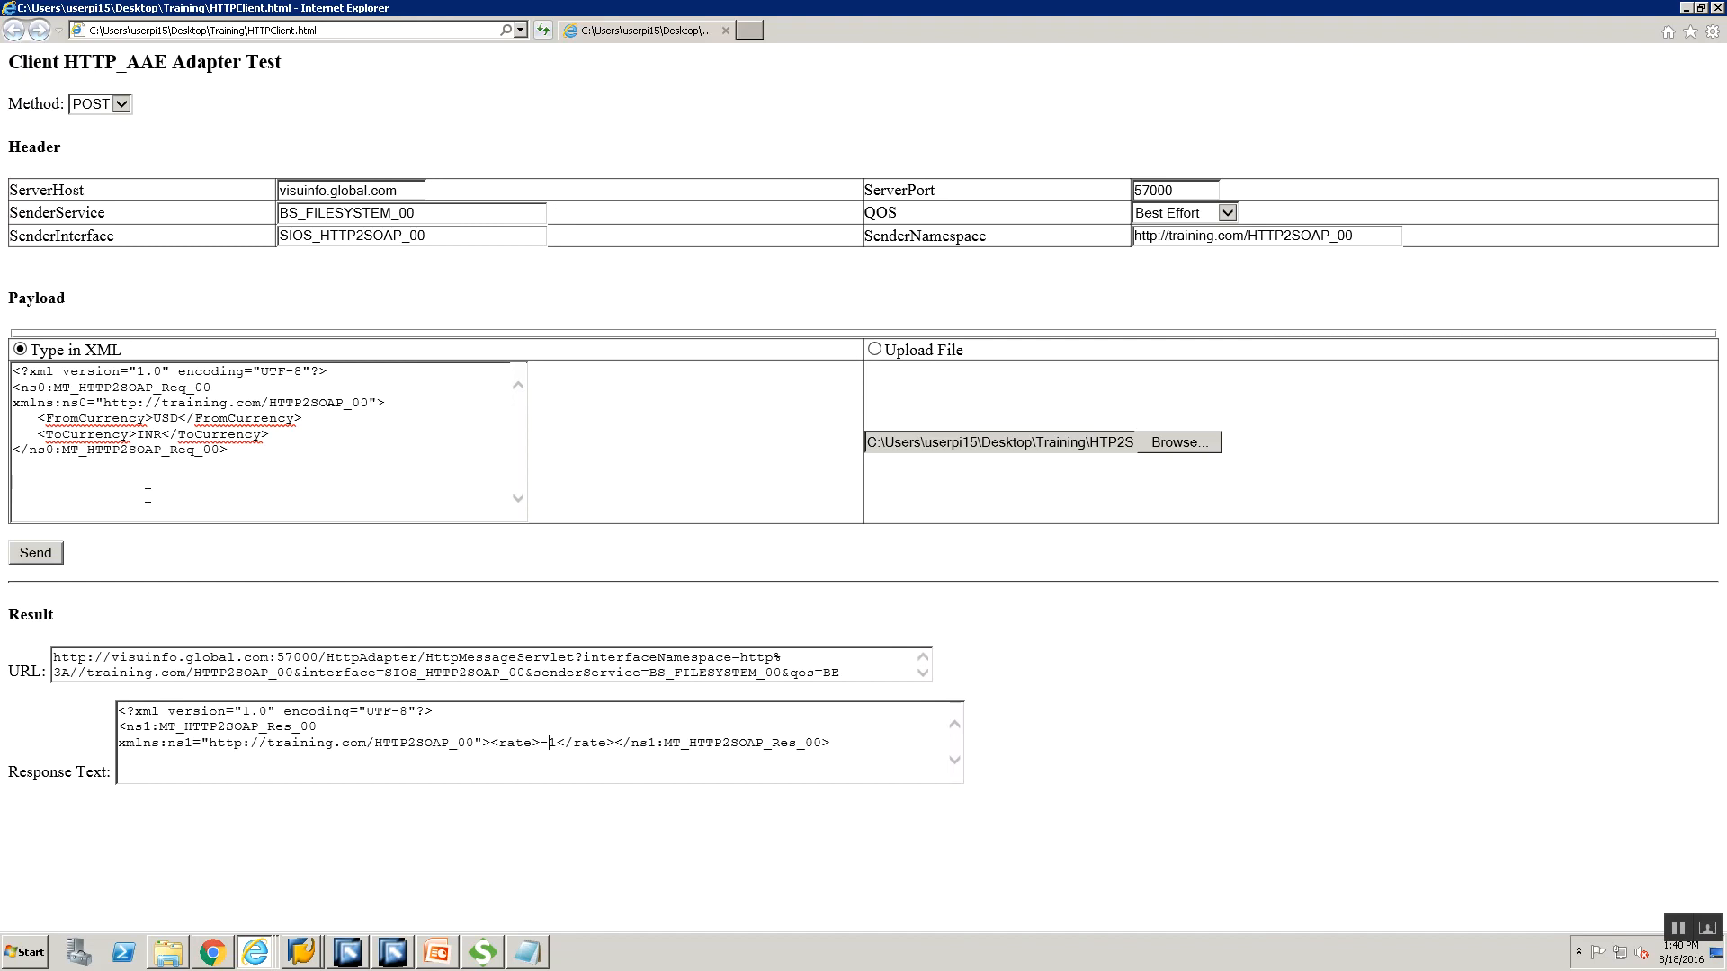
triple_click(446, 665)
key(ctrl+c)
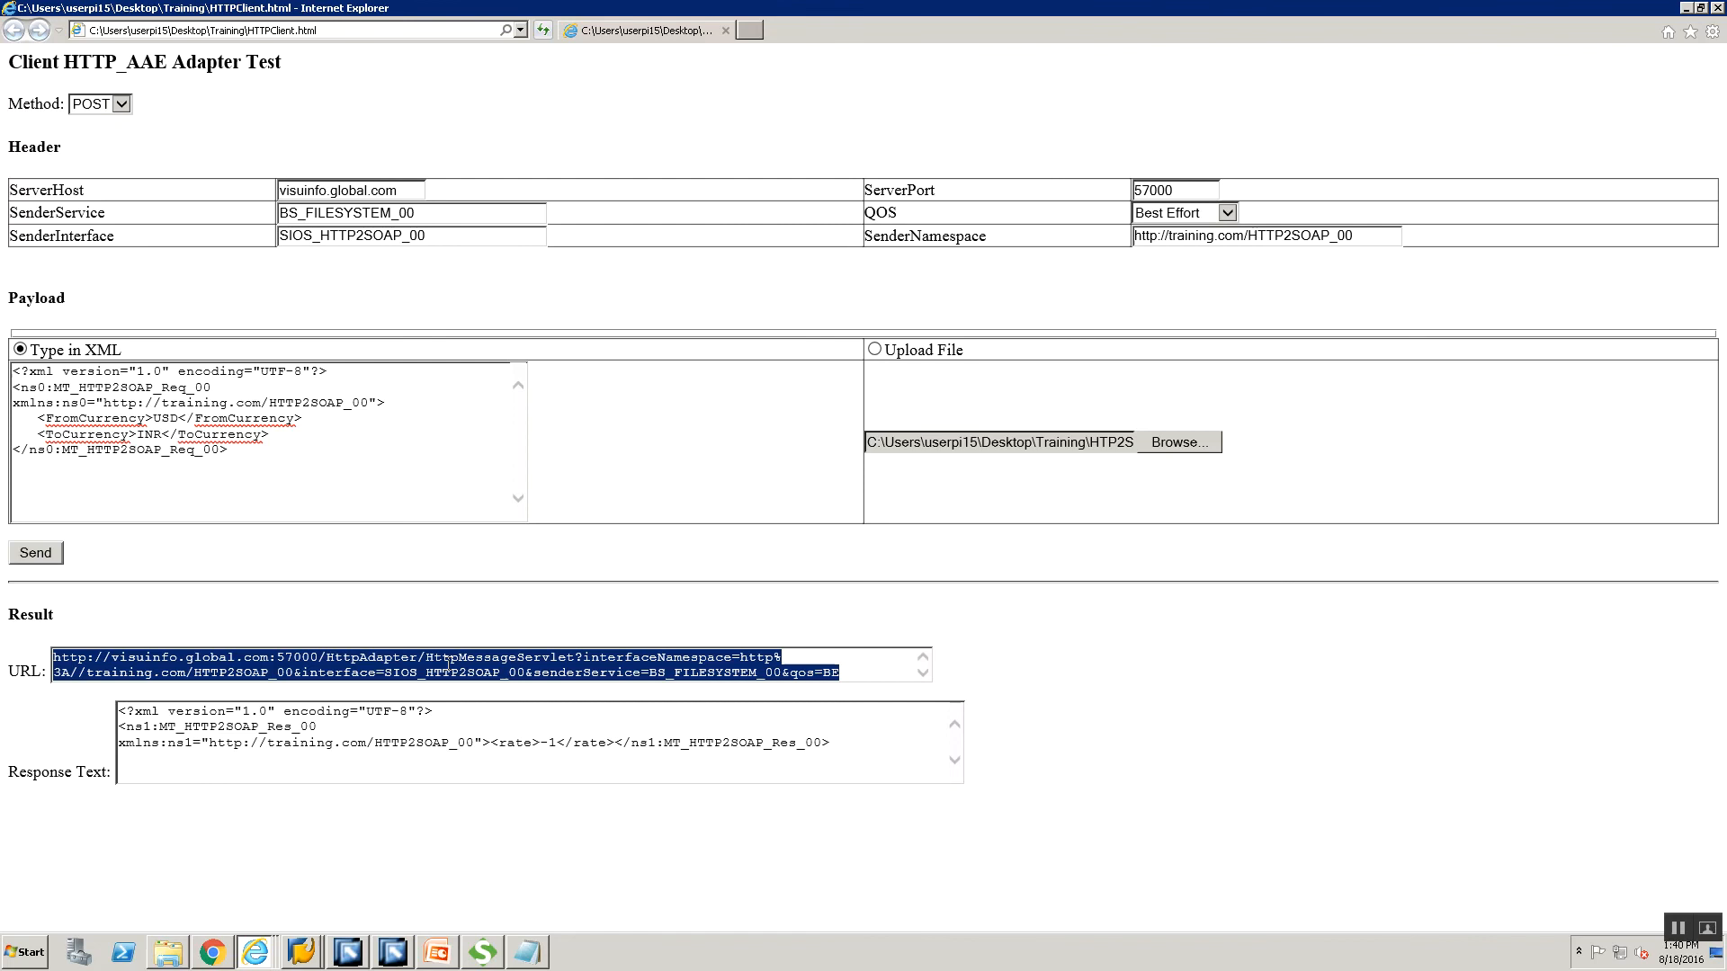
key(super+r)
key(Return)
Paste the result URL into Notepad, turn on Word Wrap and maximize the window.
key(ctrl+v)
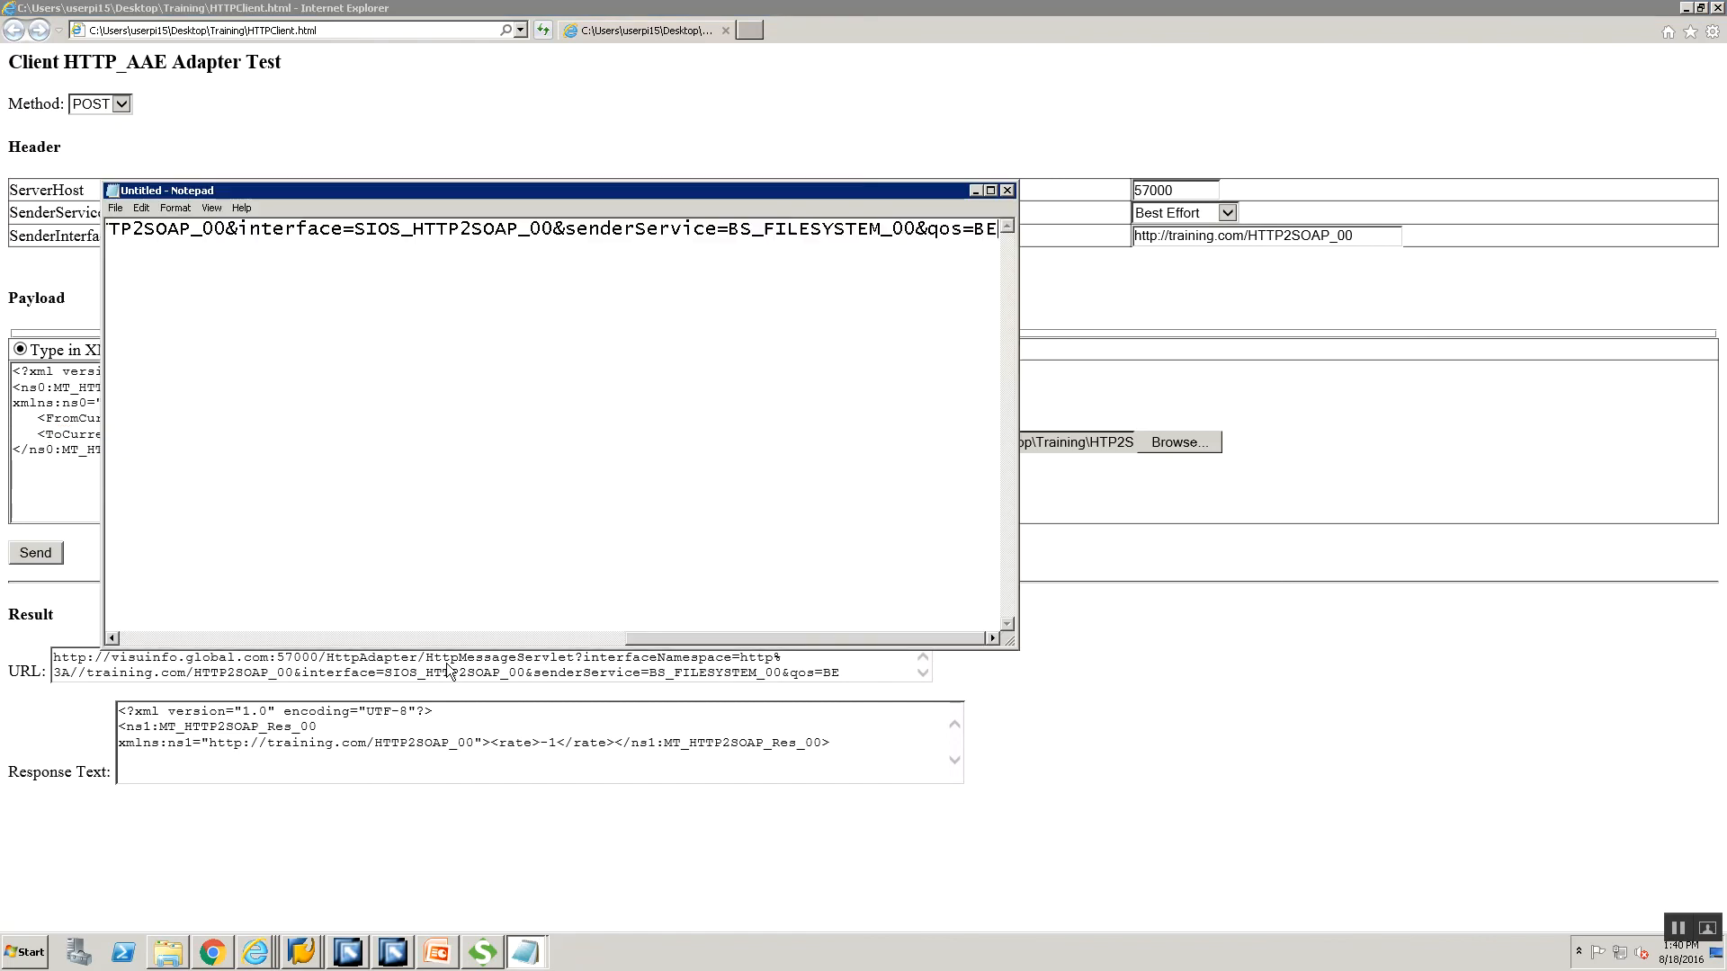
click(175, 208)
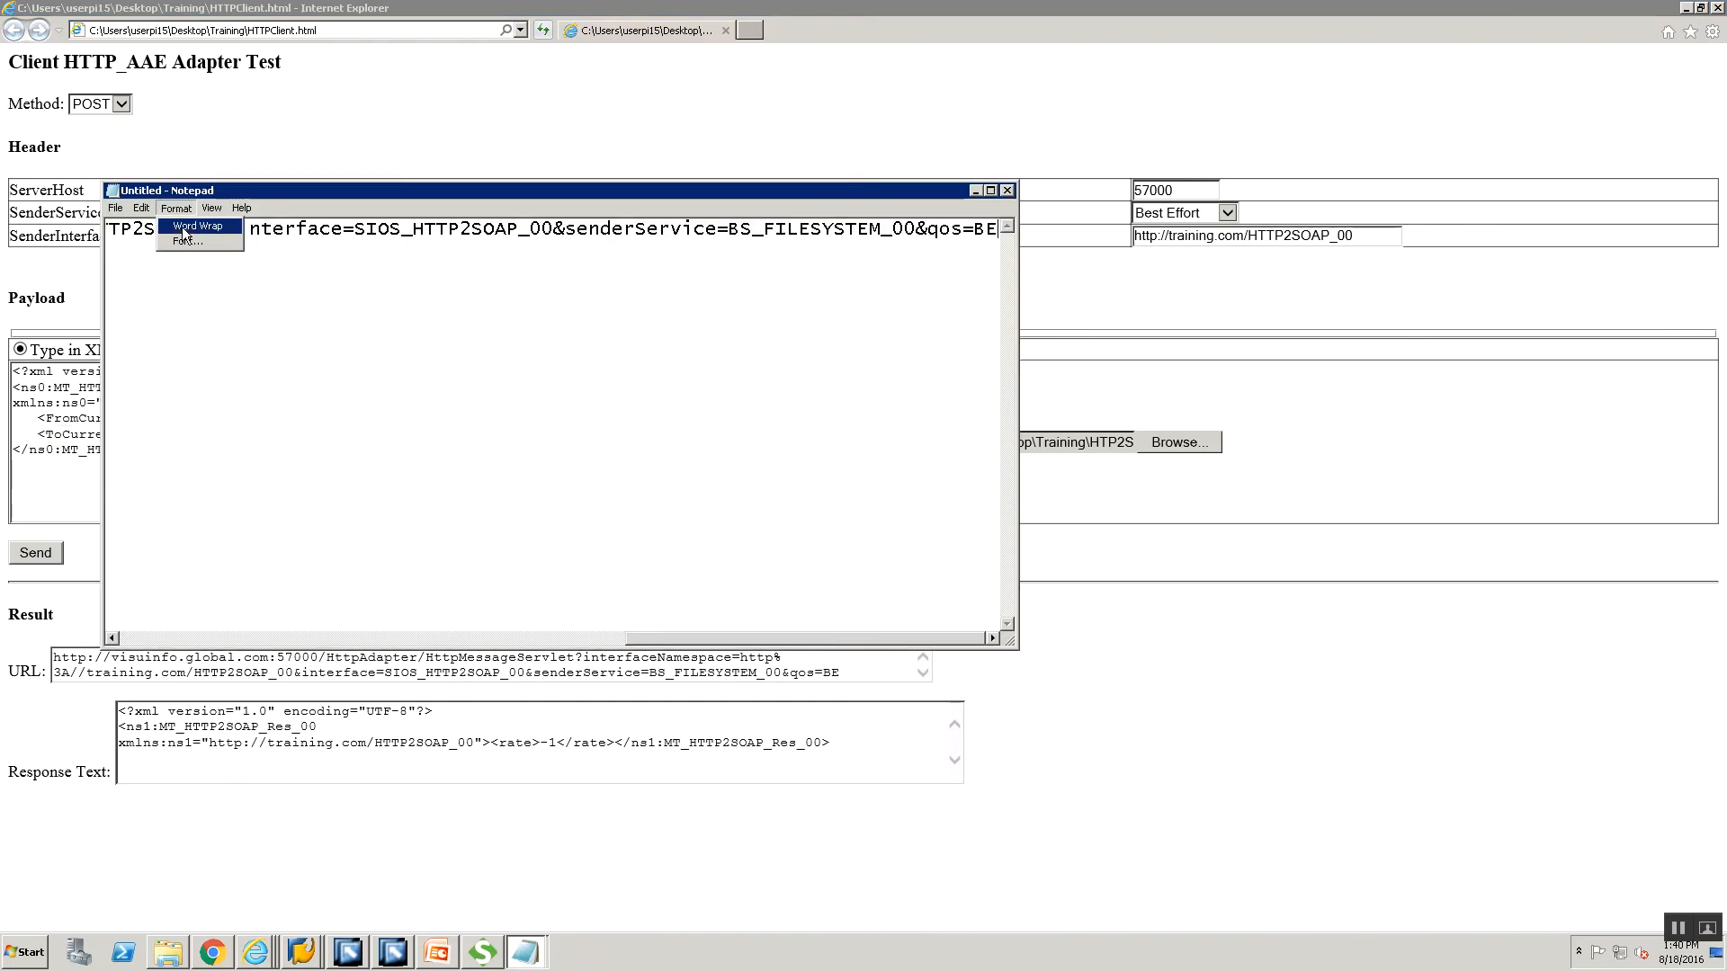
click(187, 223)
click(991, 190)
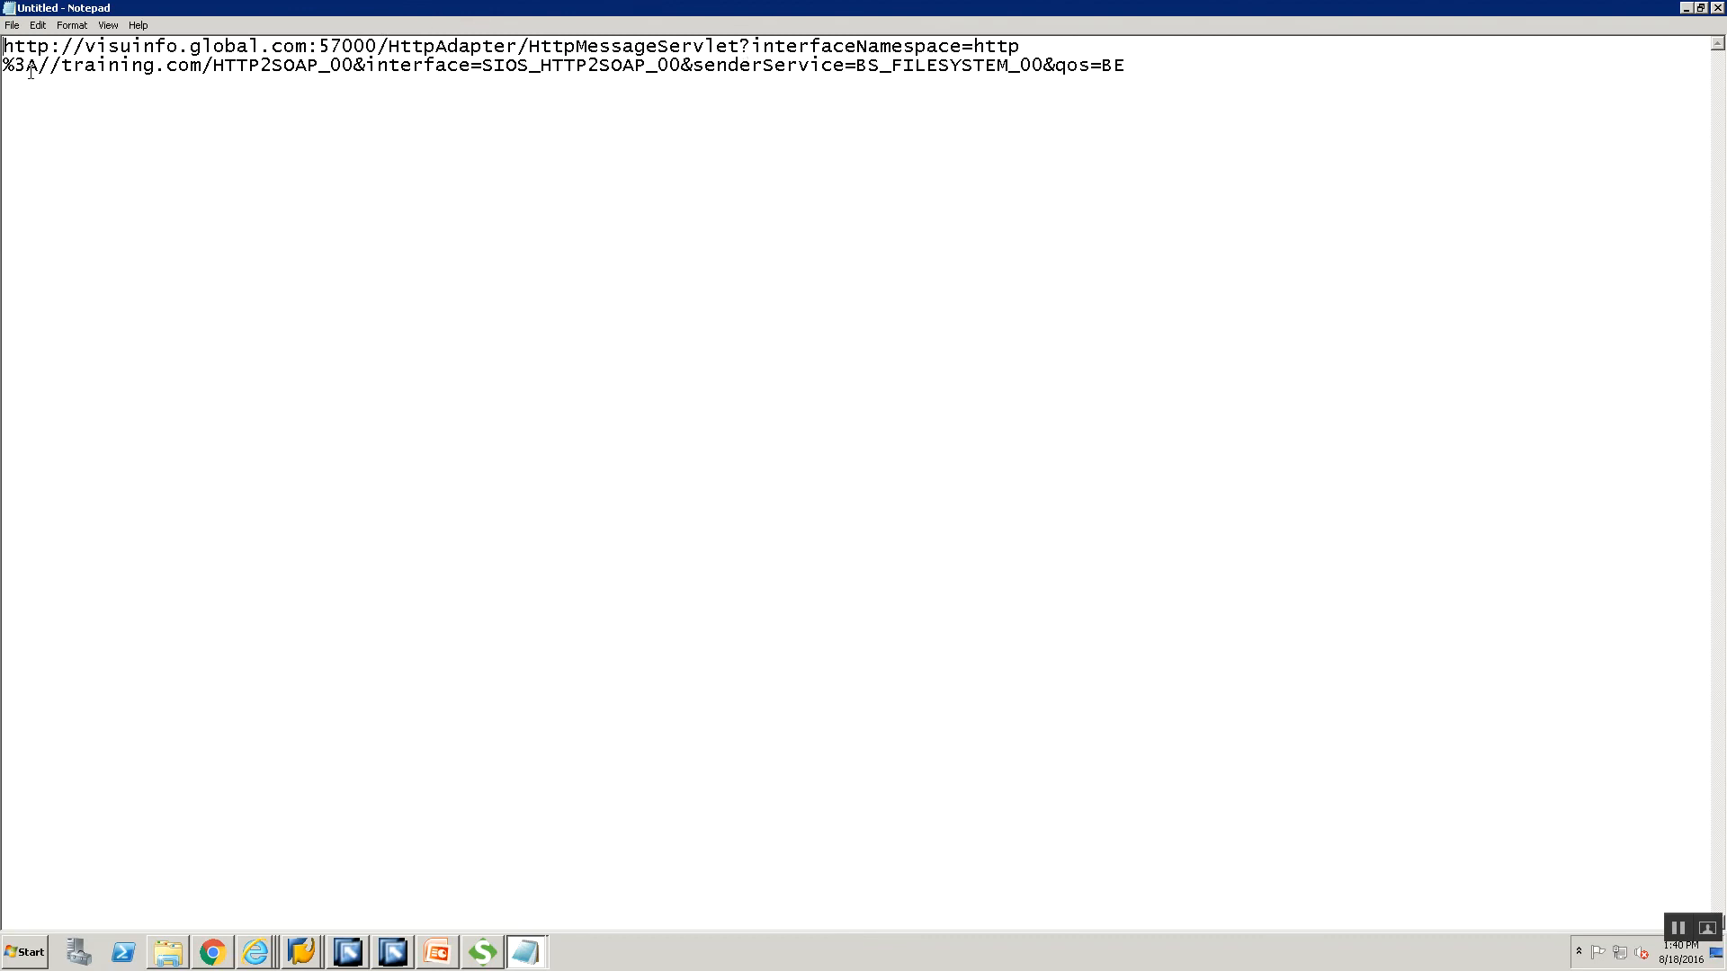
Select the whole wrapped URL across both lines, then return to Internet Explorer.
double_click(805, 41)
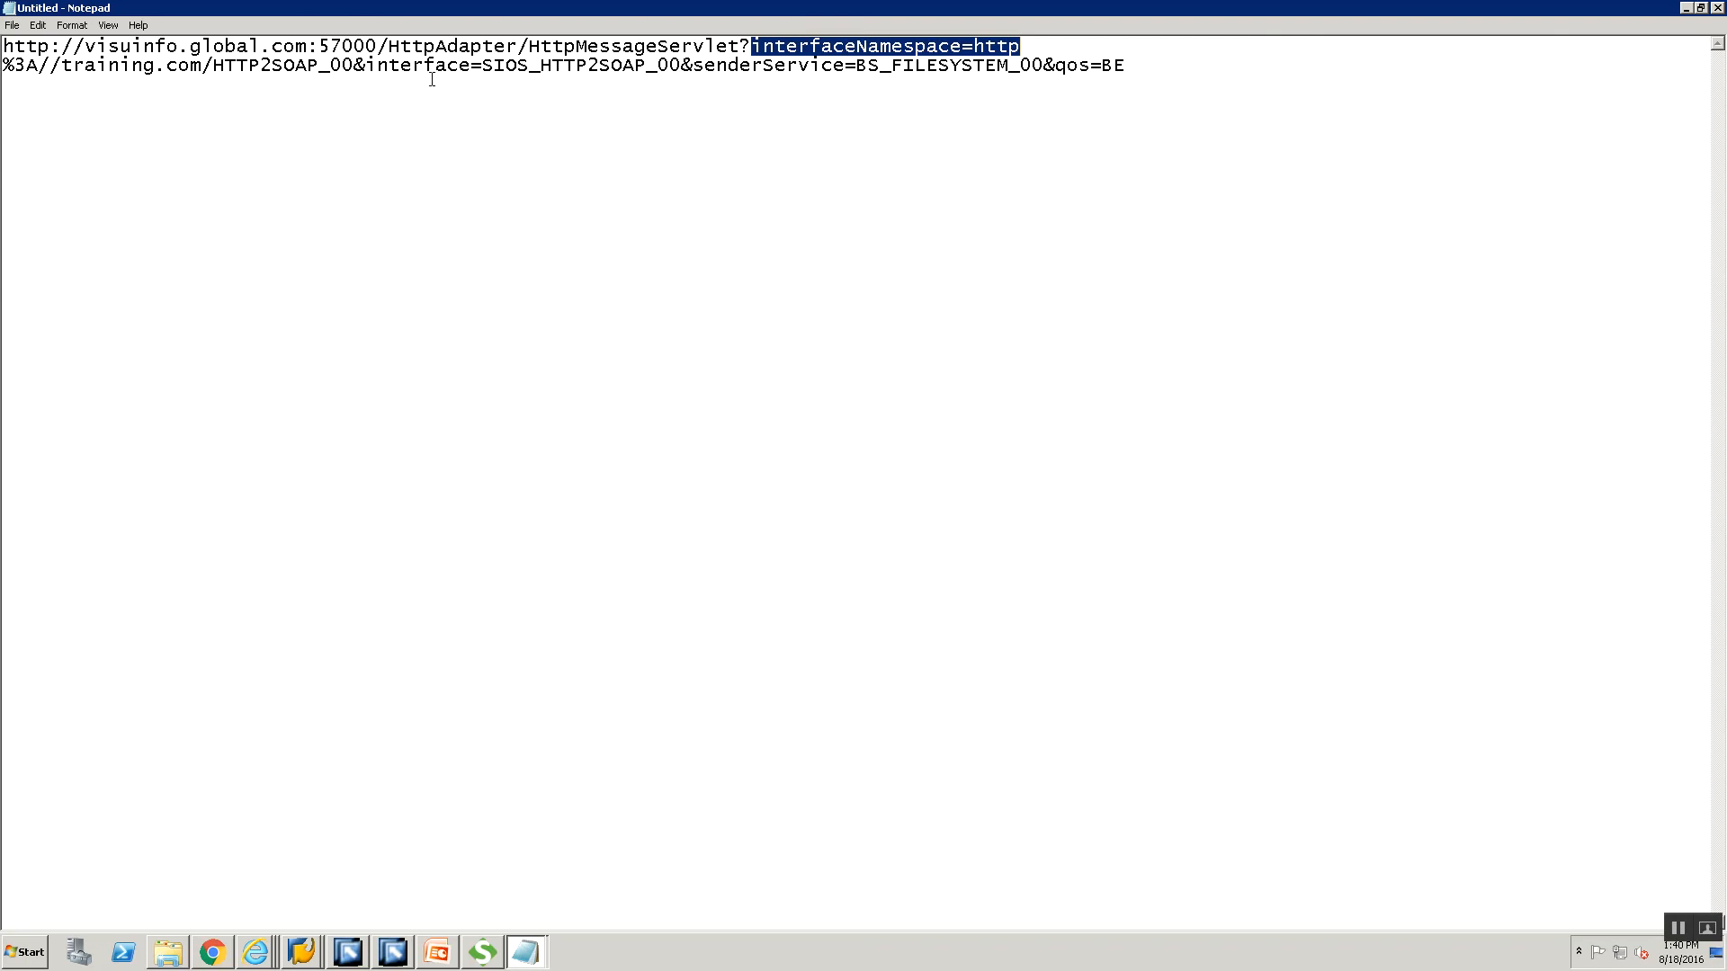
double_click(604, 77)
double_click(756, 74)
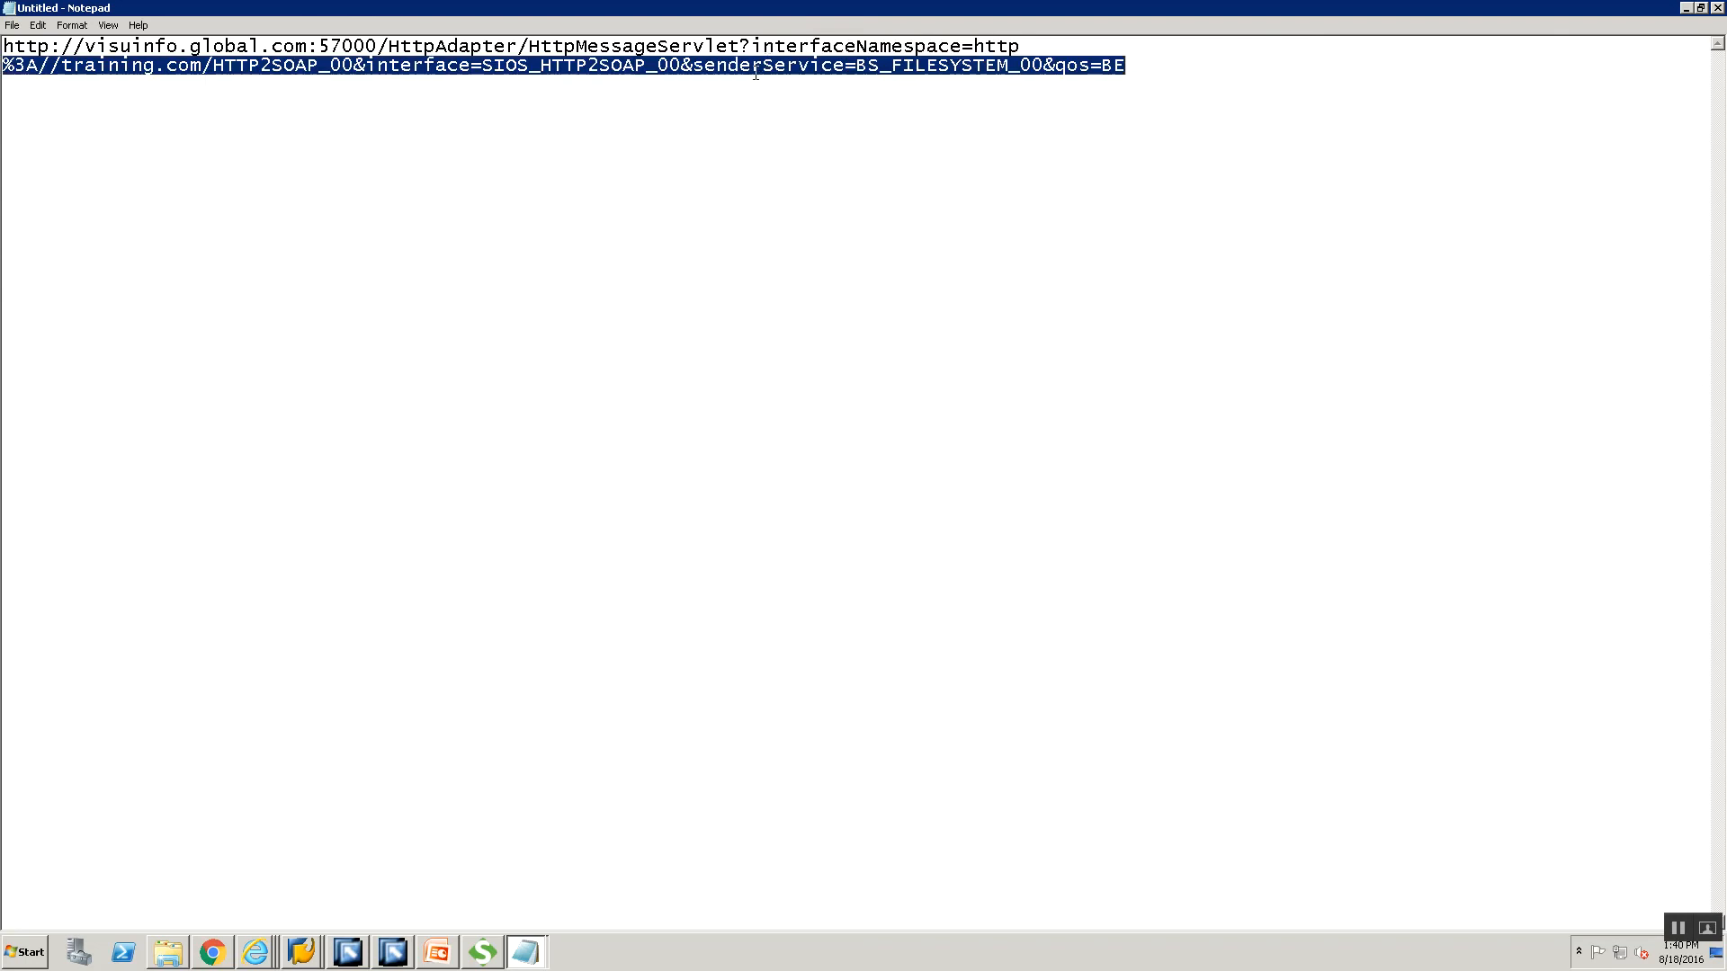
click(1178, 66)
drag(1178, 77, 283, 36)
drag(118, 67, 3, 41)
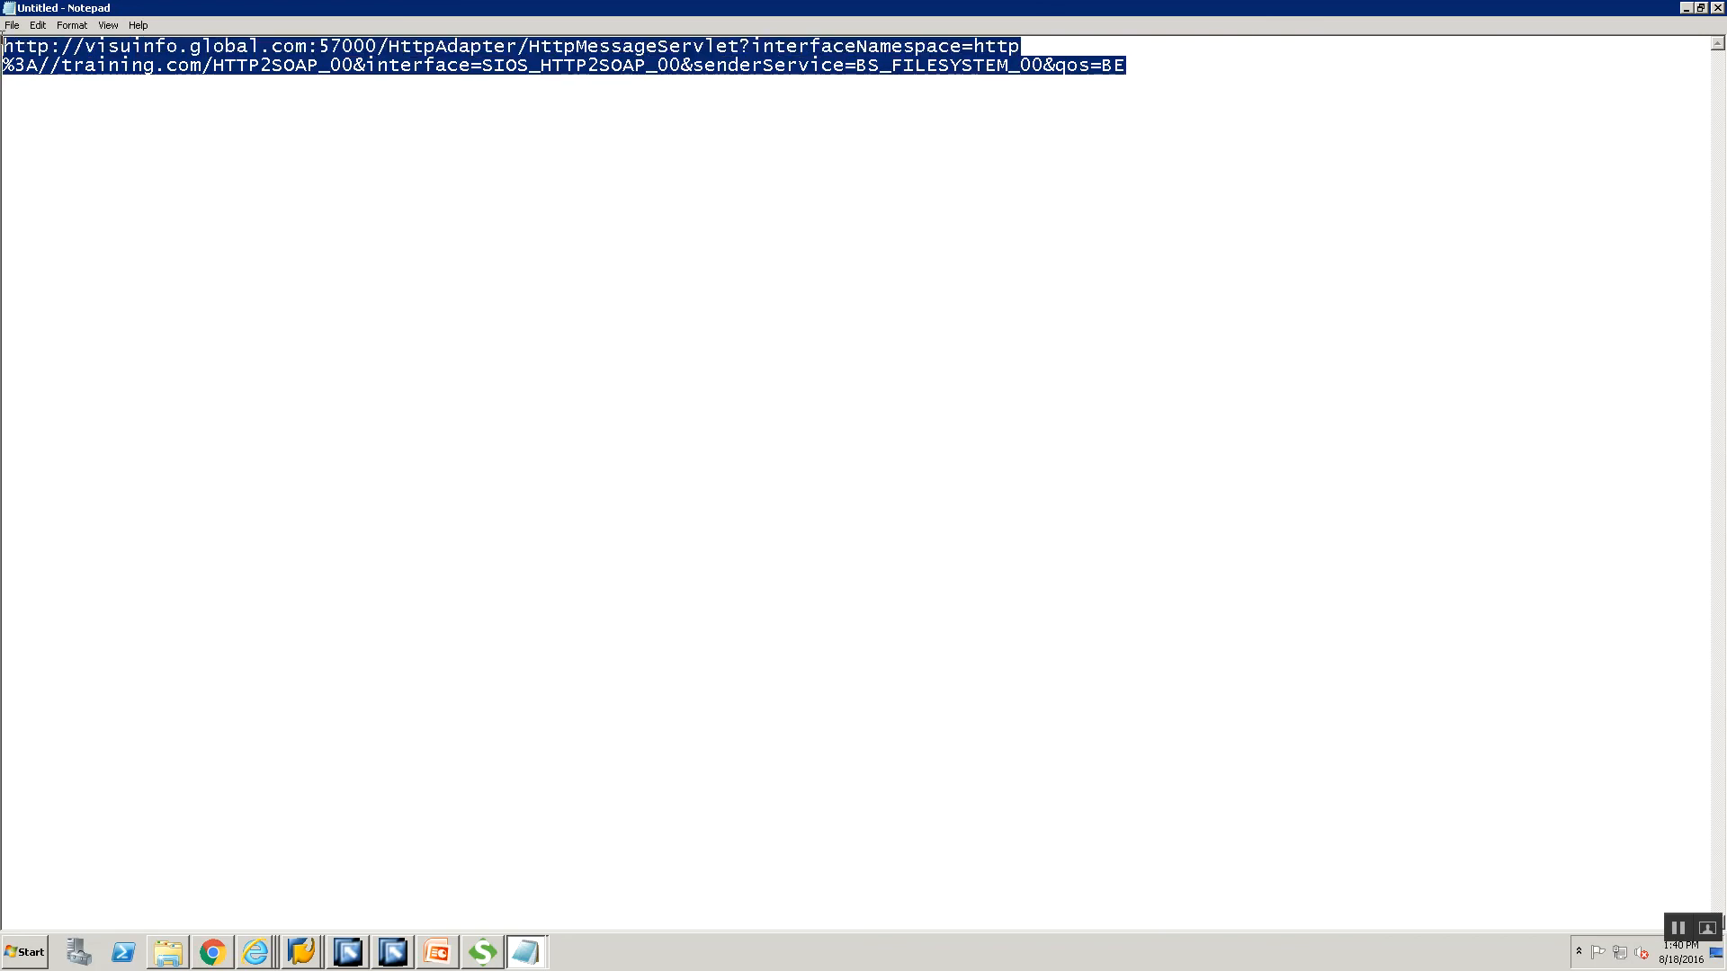
key(alt+Tab)
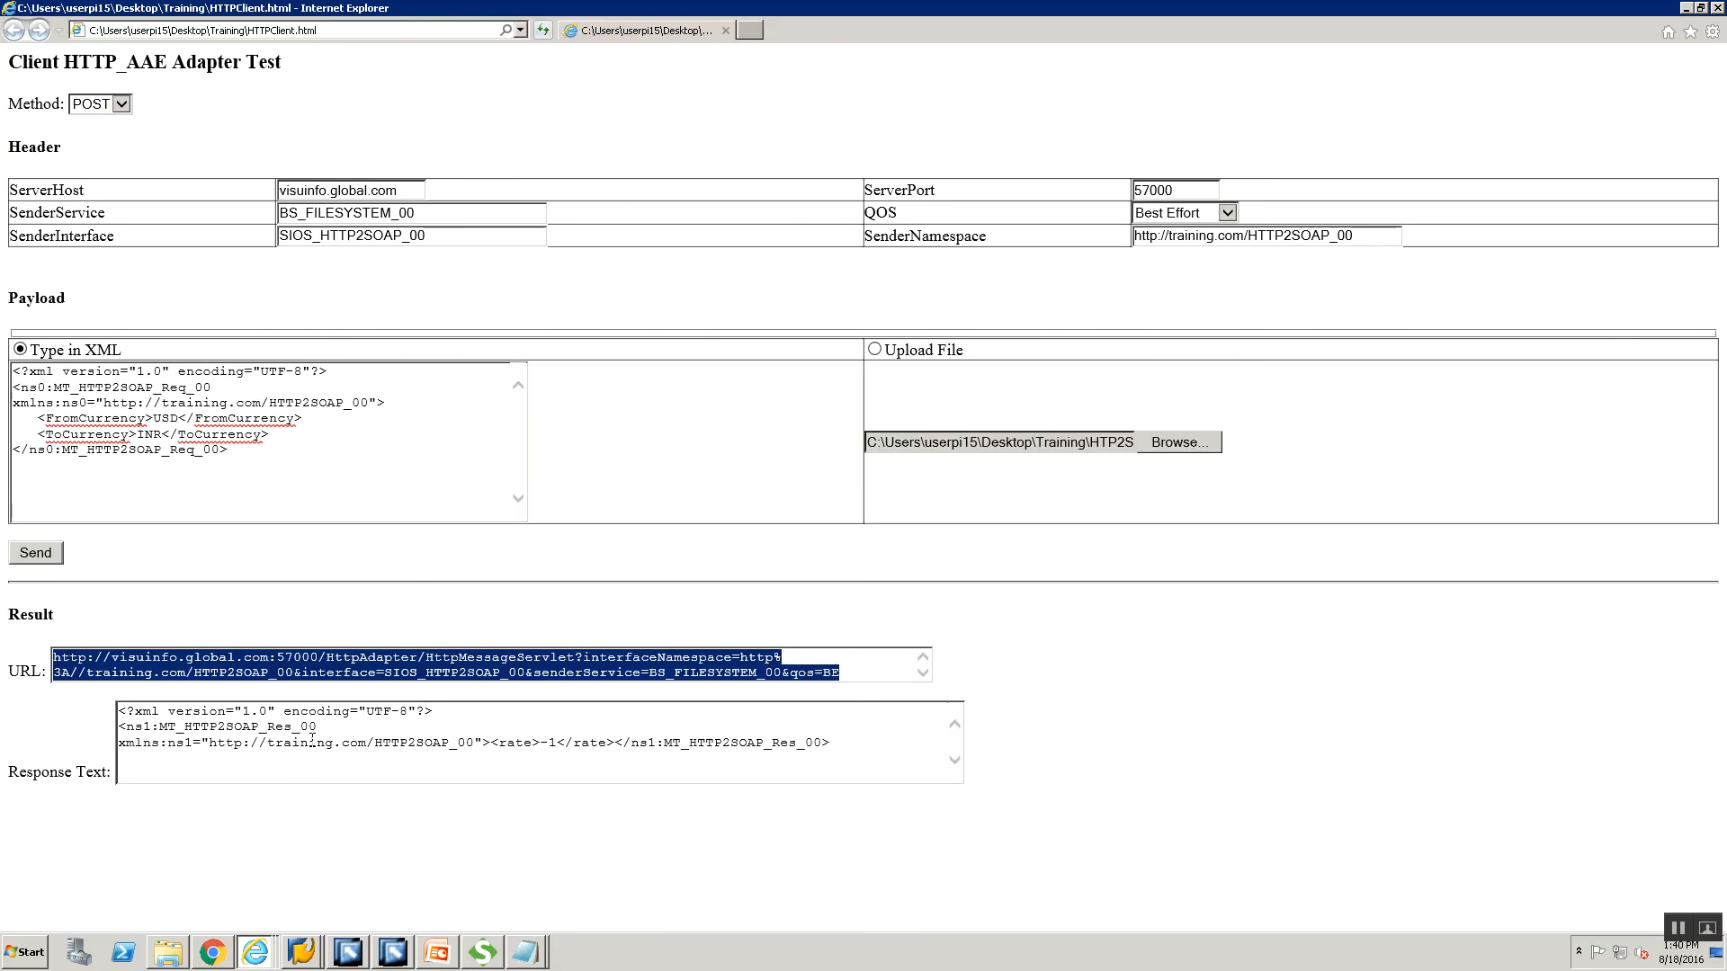
Change FromCurrency from USD to GBP and ToCurrency from INR to USD, then send the request.
click(239, 667)
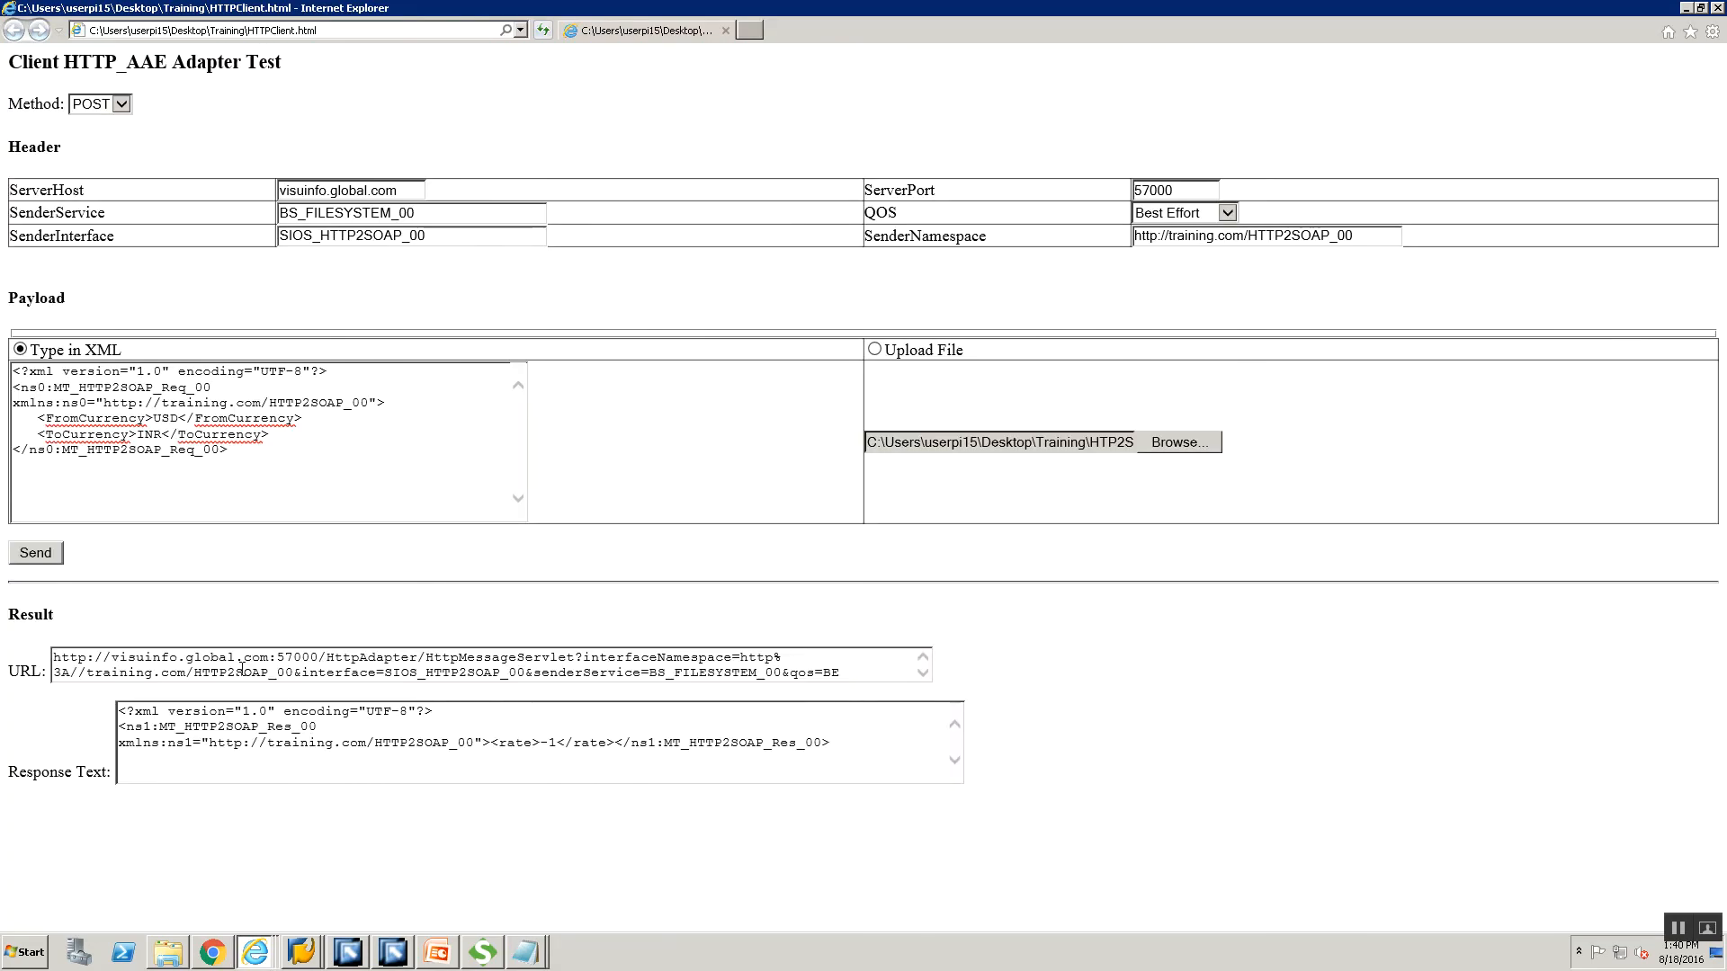
key(alt+Tab)
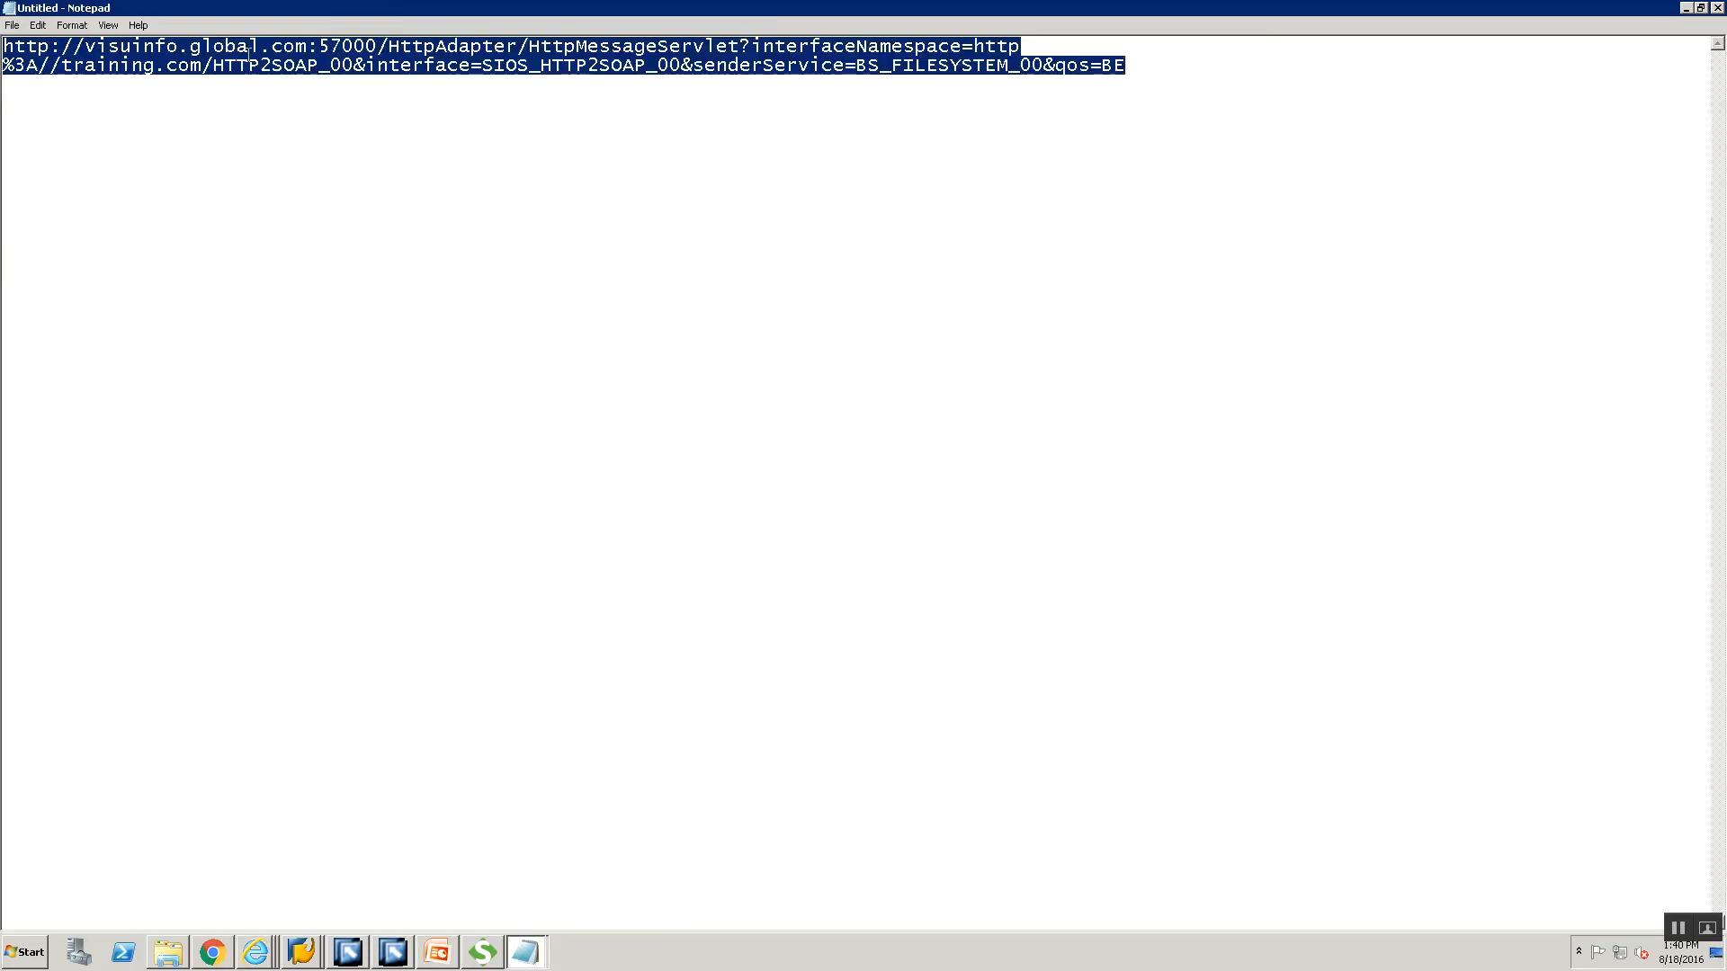
key(alt+Tab)
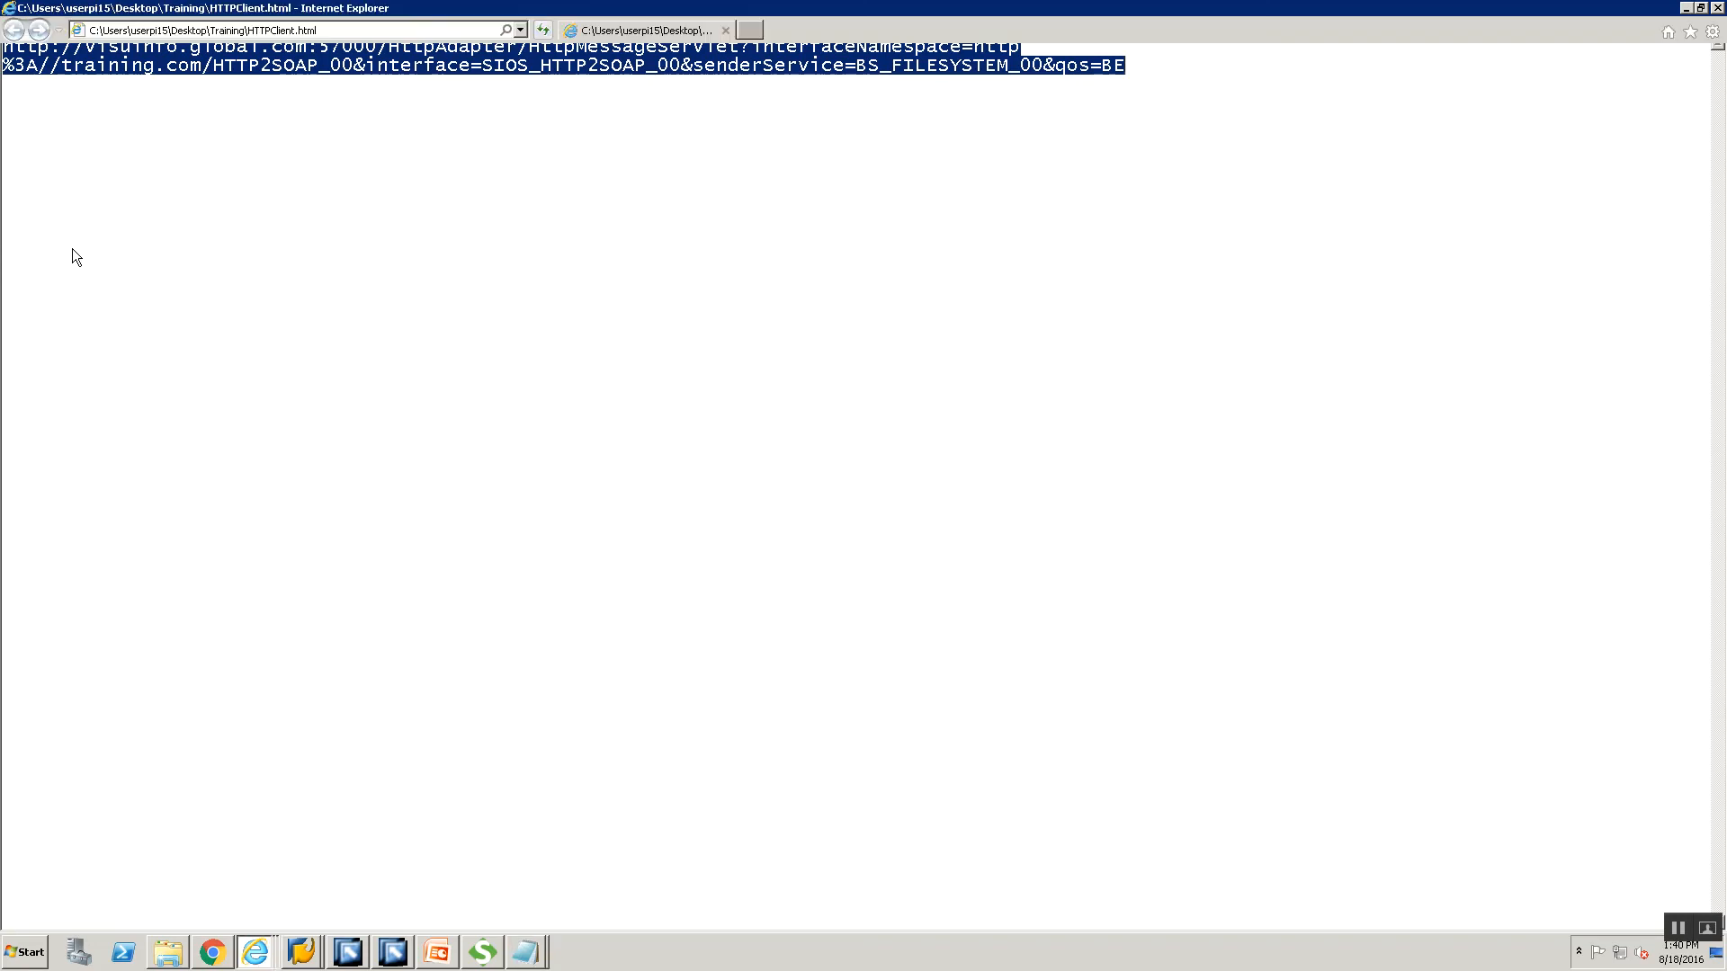
click(172, 419)
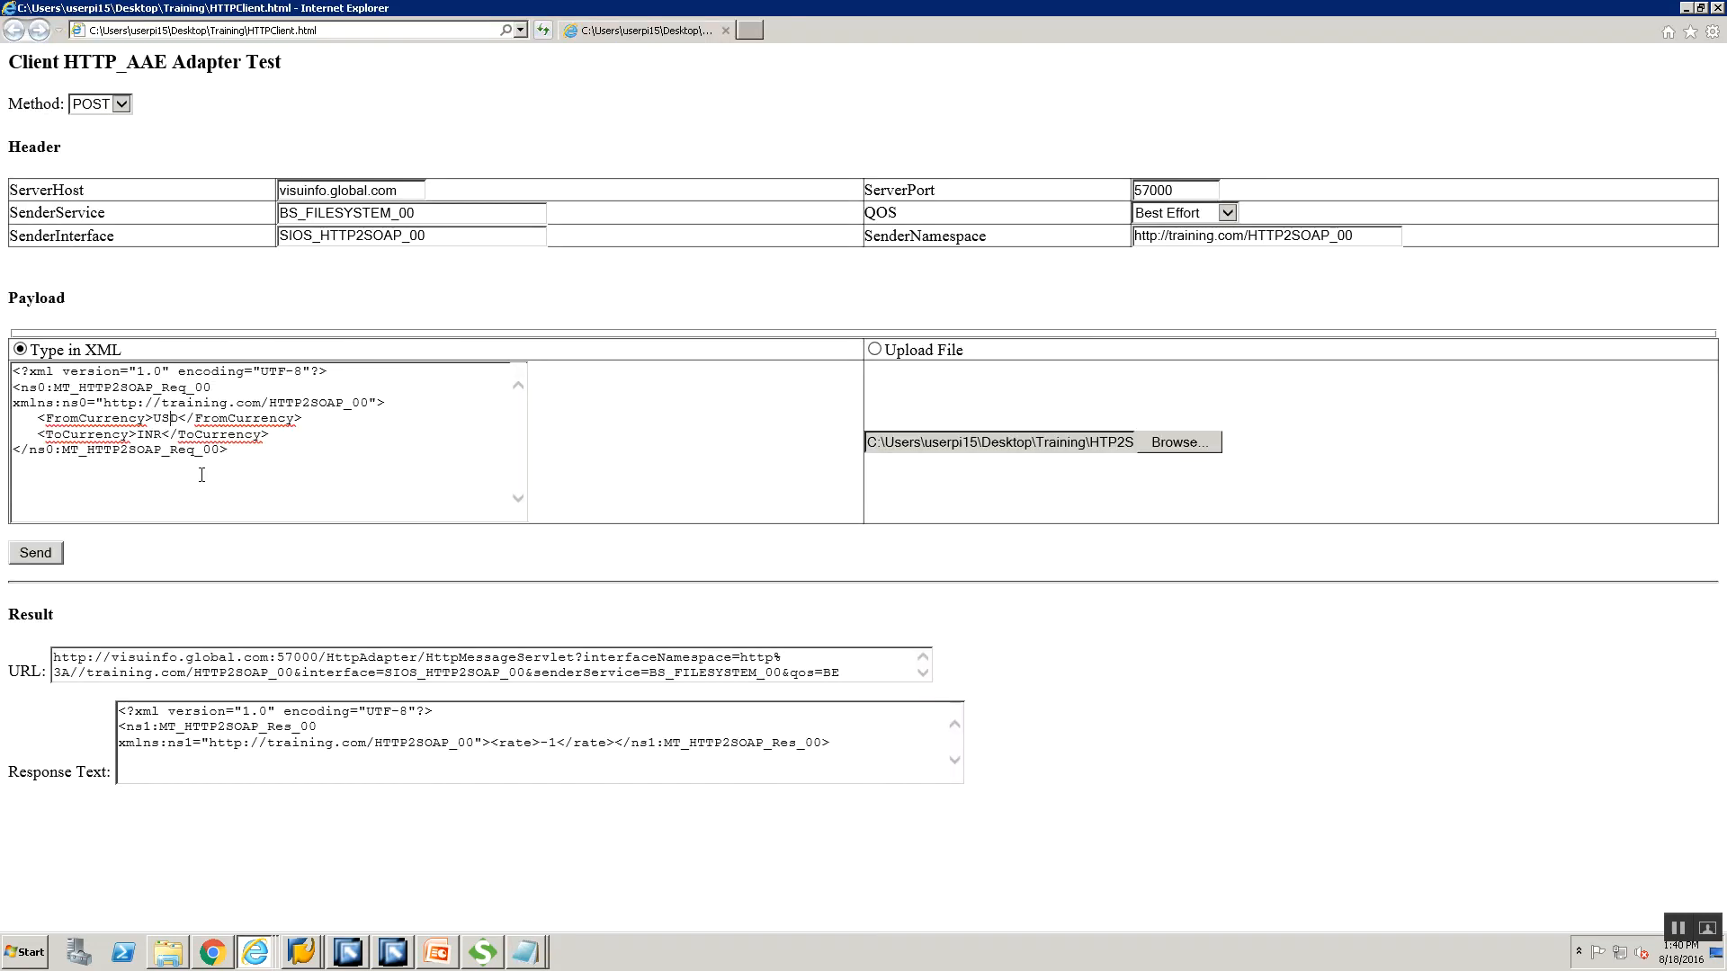
key(BackSpace)
key(BackSpace)
key(BackSpace)
text(GBP)
key(BackSpace)
key(BackSpace)
key(BackSpace)
text(USD)
click(39, 553)
click(410, 742)
Refresh the SXMB_MONI list and display the new 15:40 HTTP2SOAP message without saving it.
mouse_move(351, 946)
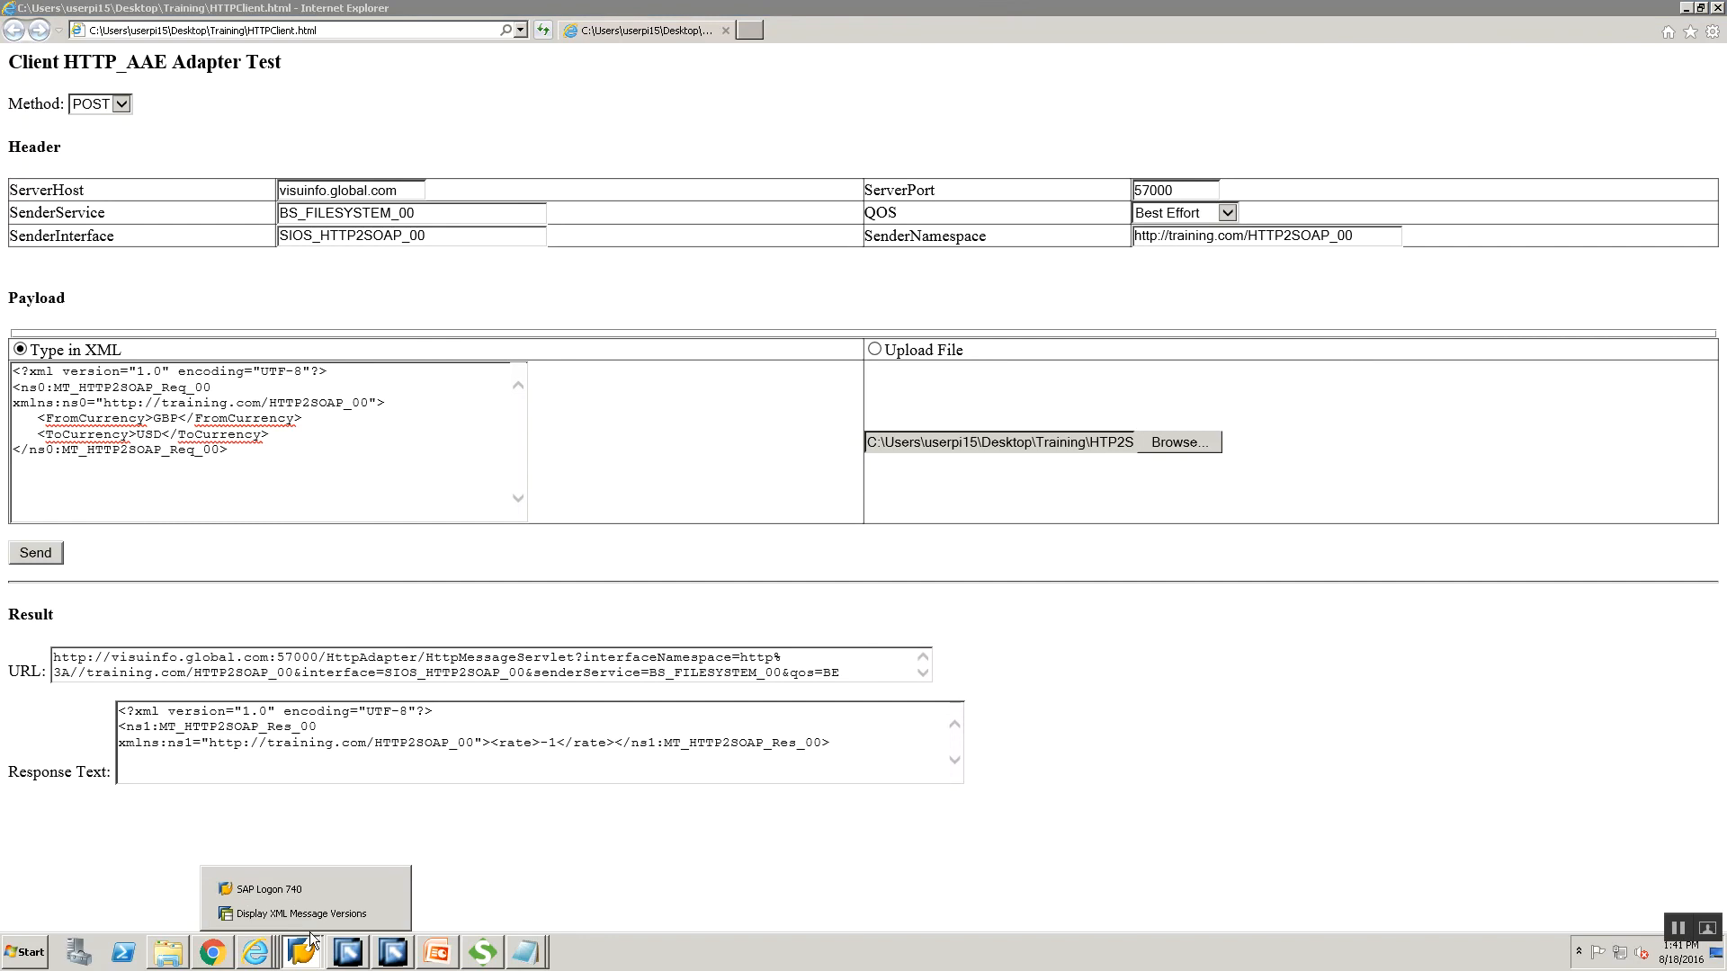
click(270, 908)
click(280, 49)
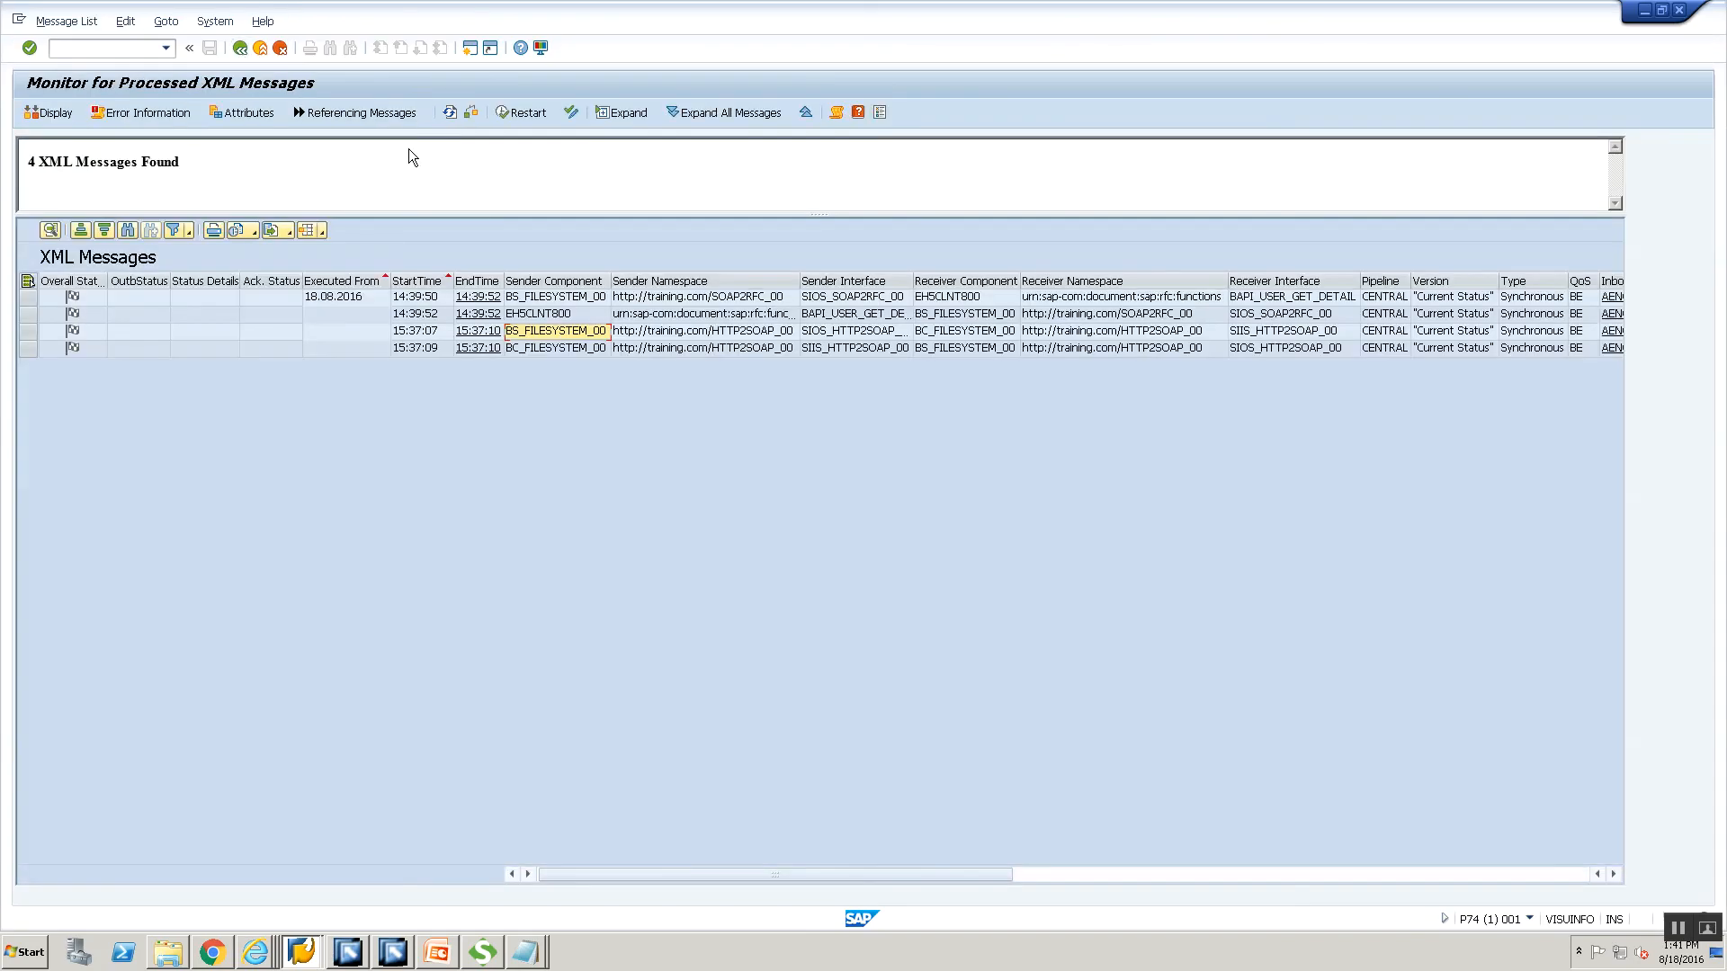
click(448, 113)
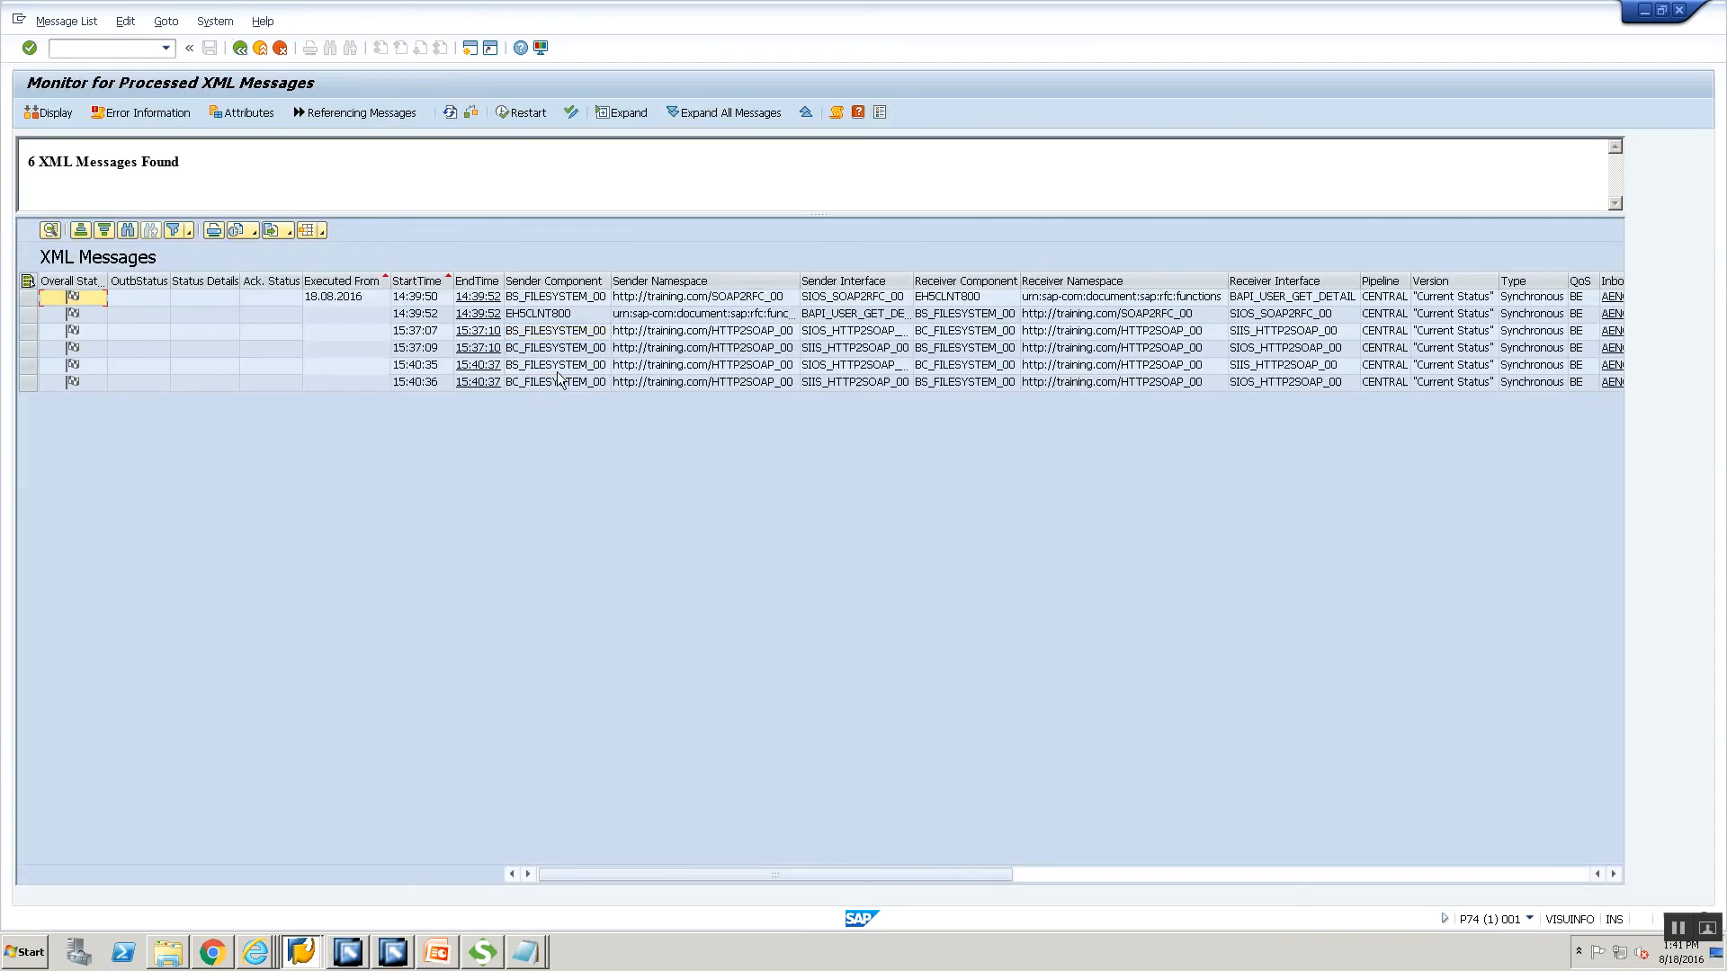
double_click(558, 367)
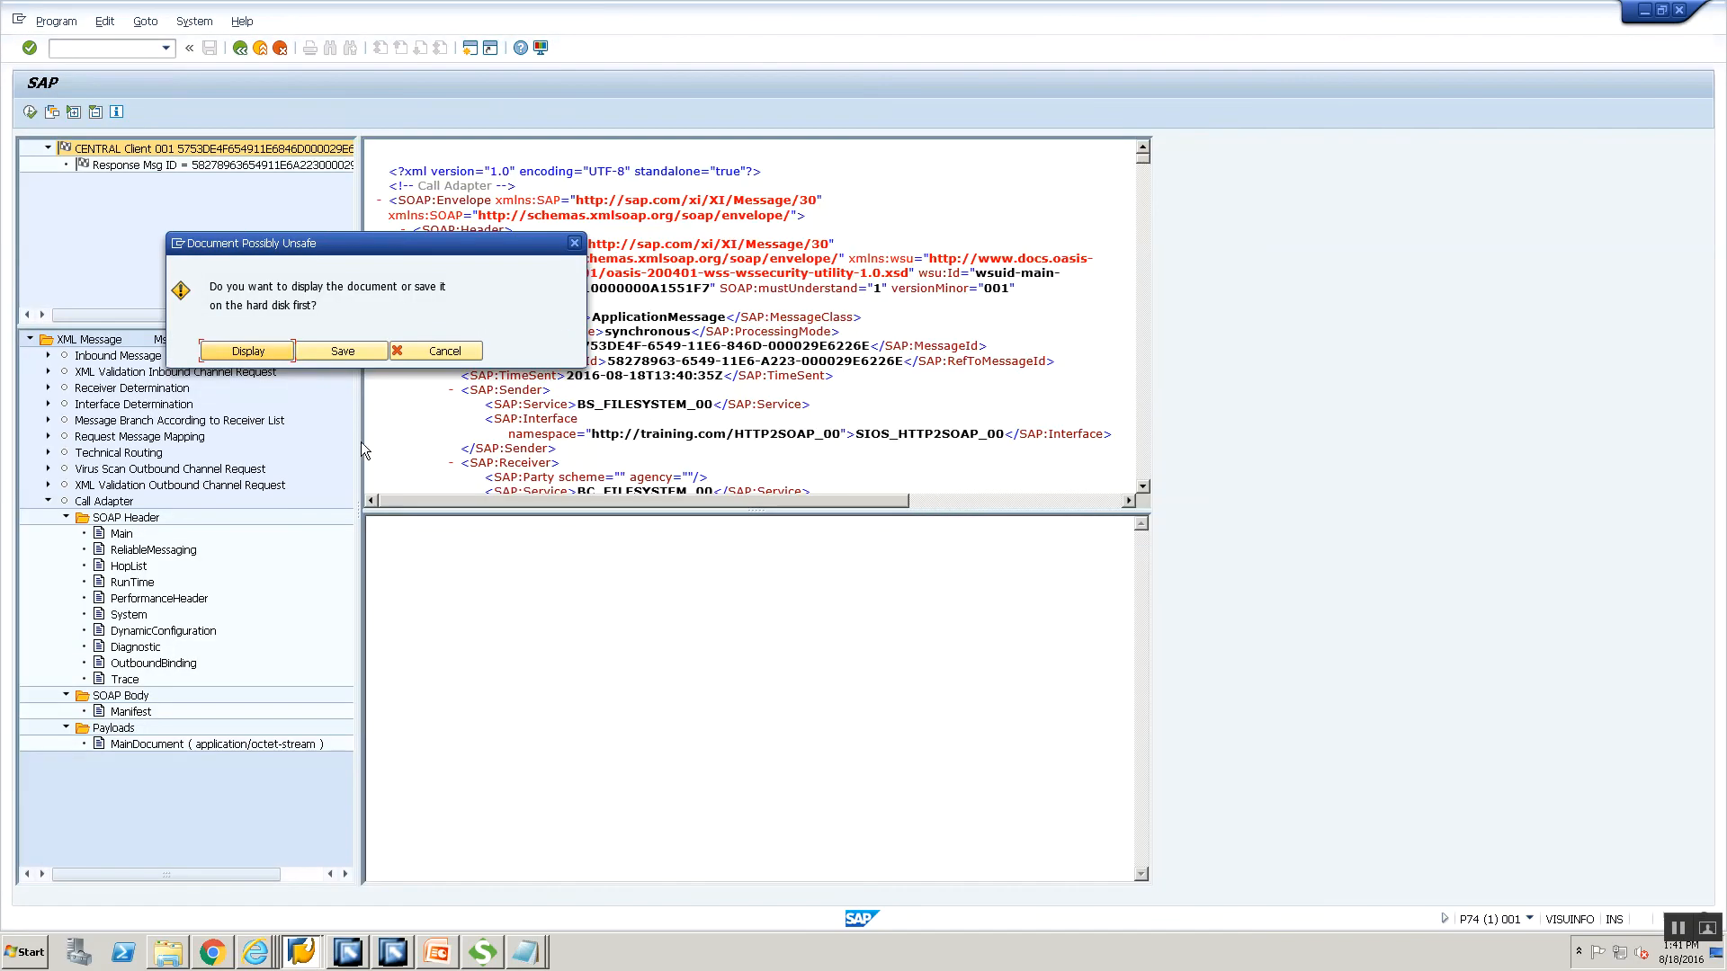
click(248, 352)
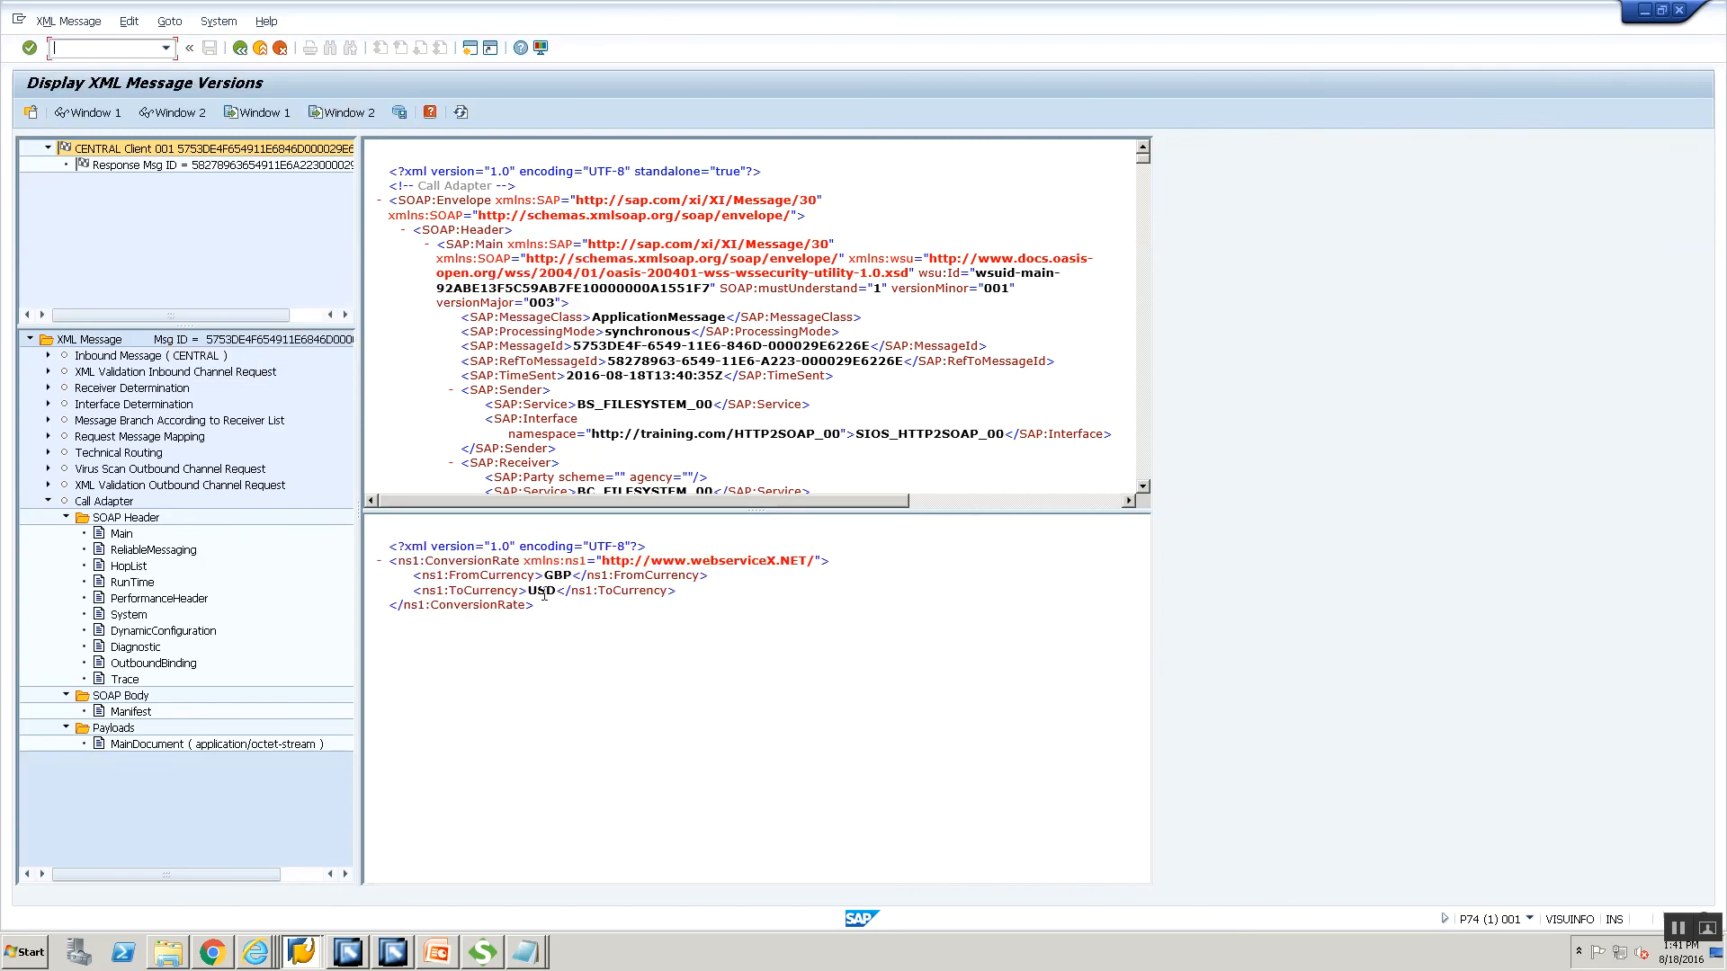
mouse_move(243, 955)
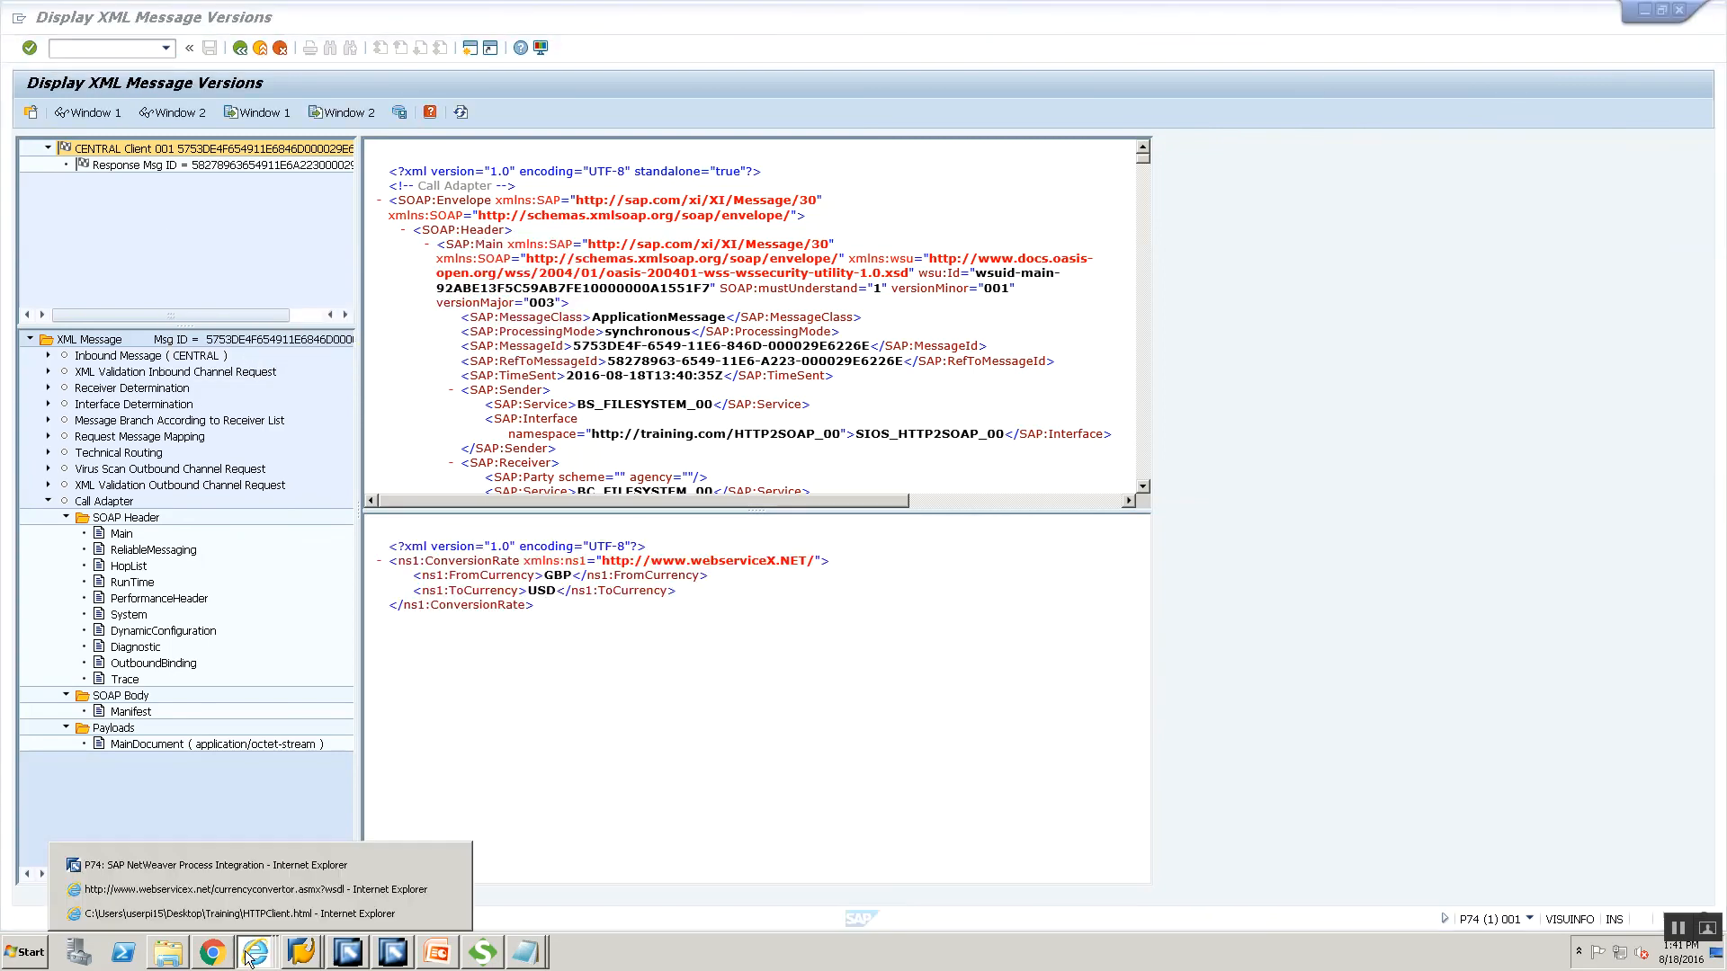
click(272, 860)
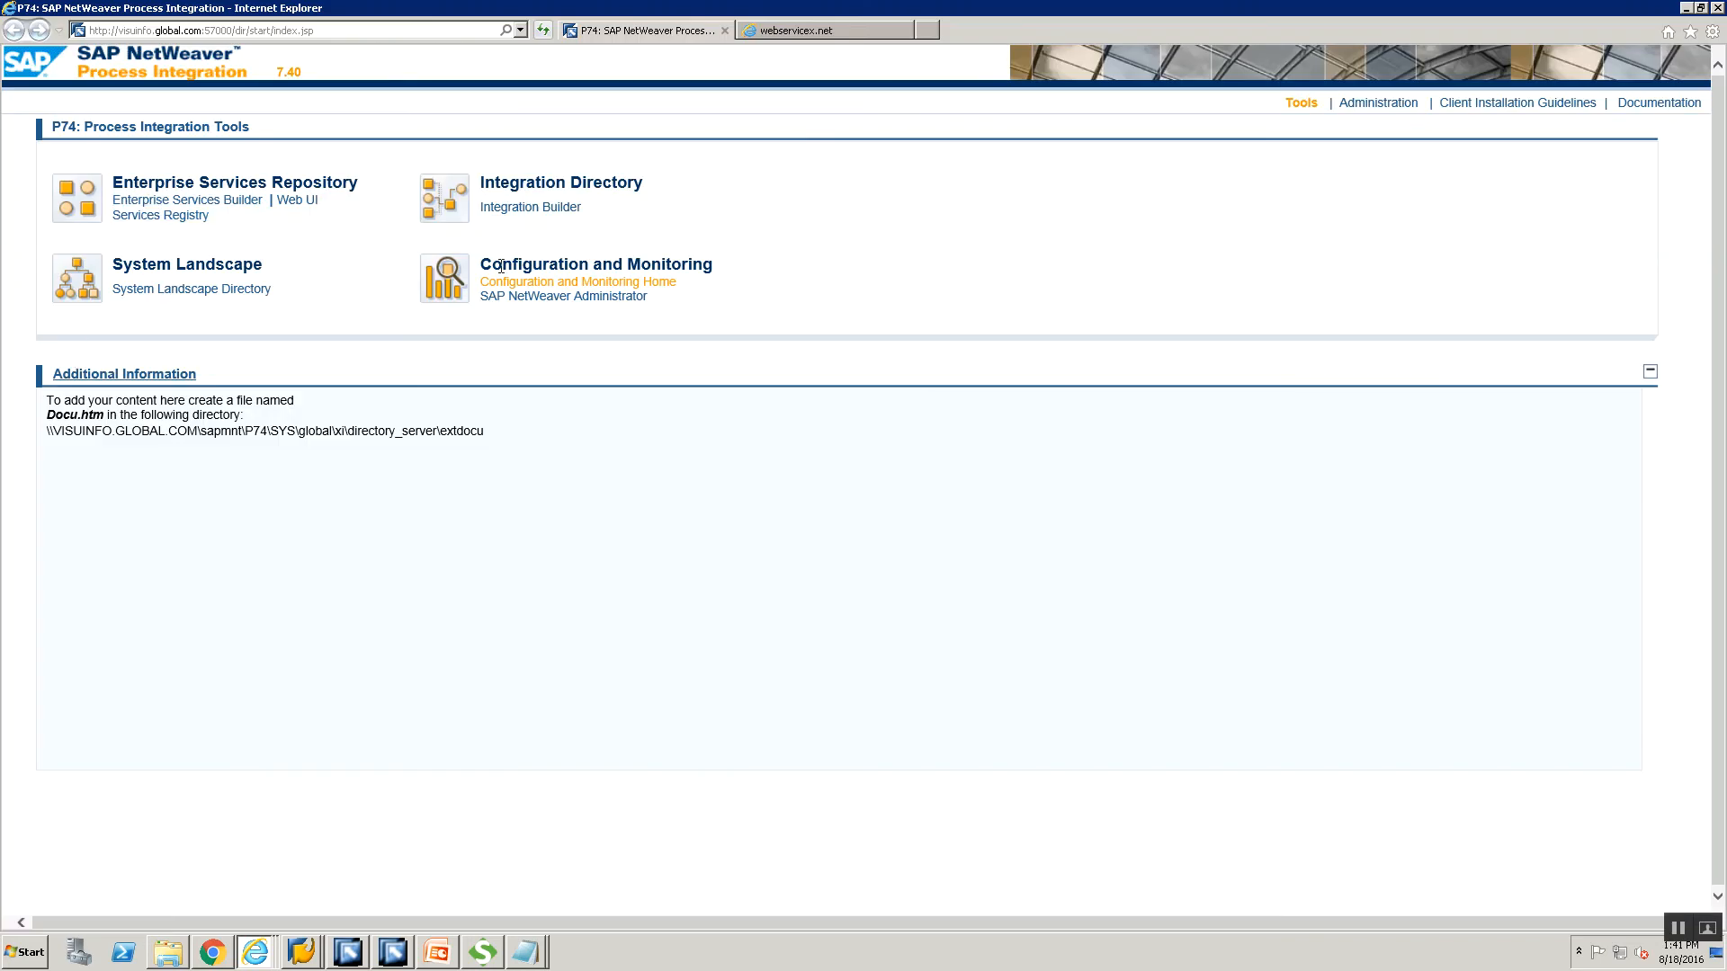
Open the Adapter Engine's Communication Channel Monitor and take the receiver channel name from Integration Builder.
click(516, 286)
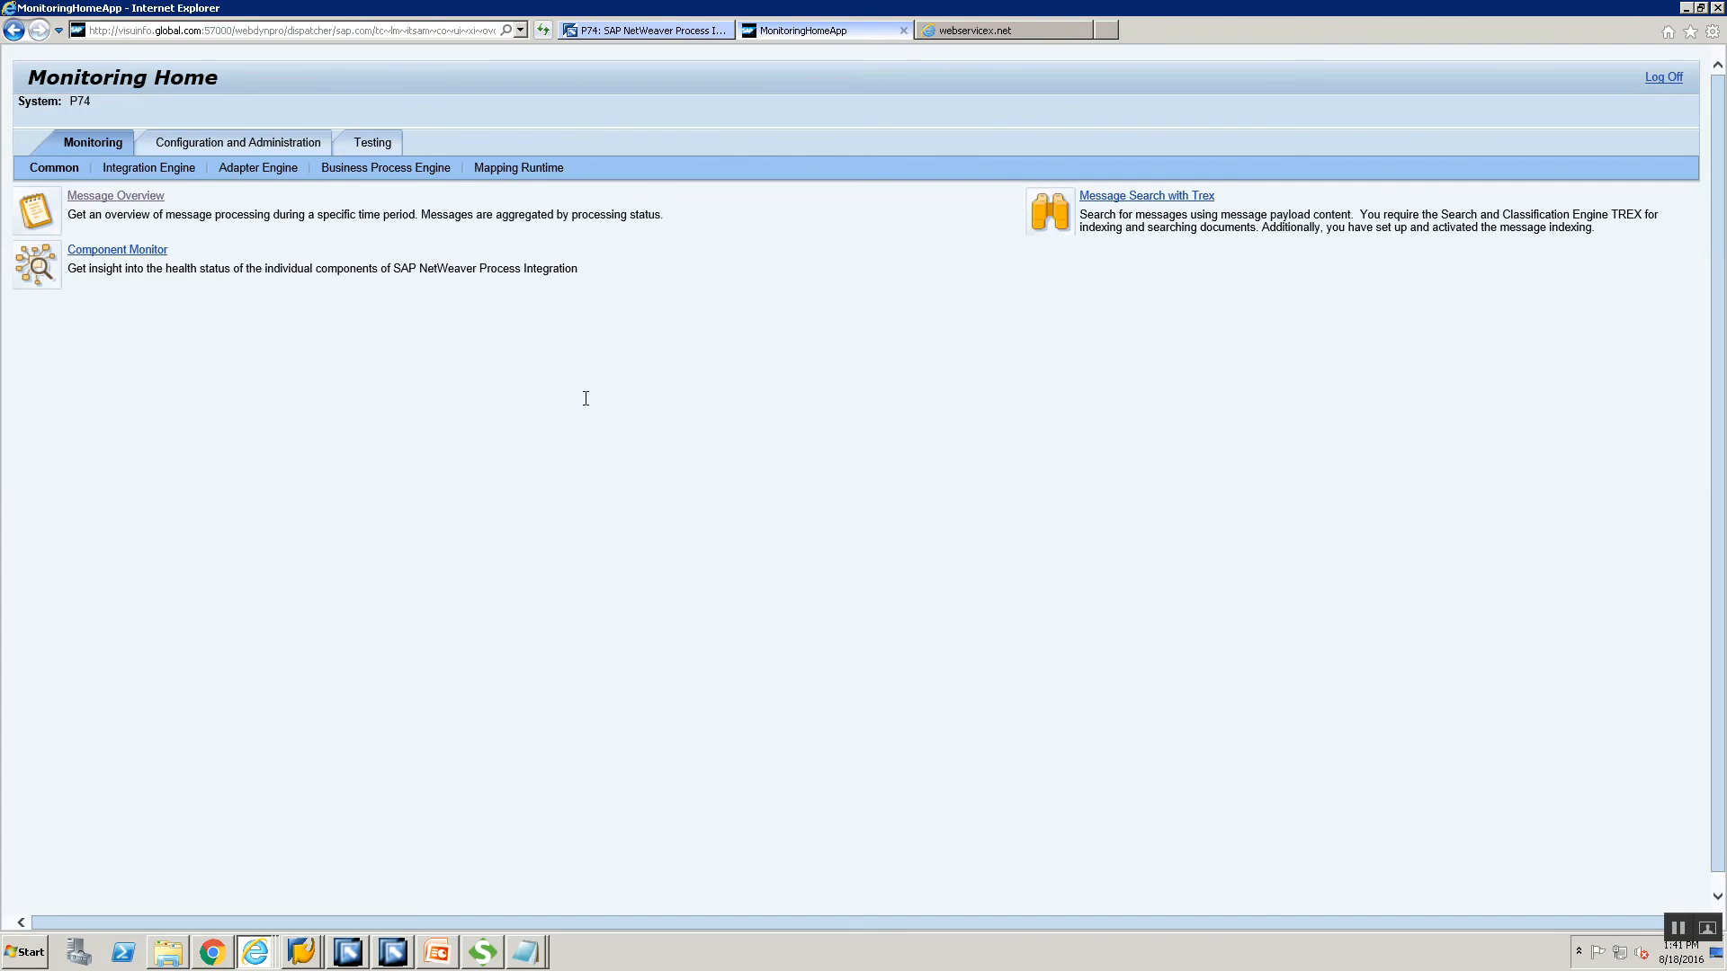
click(267, 178)
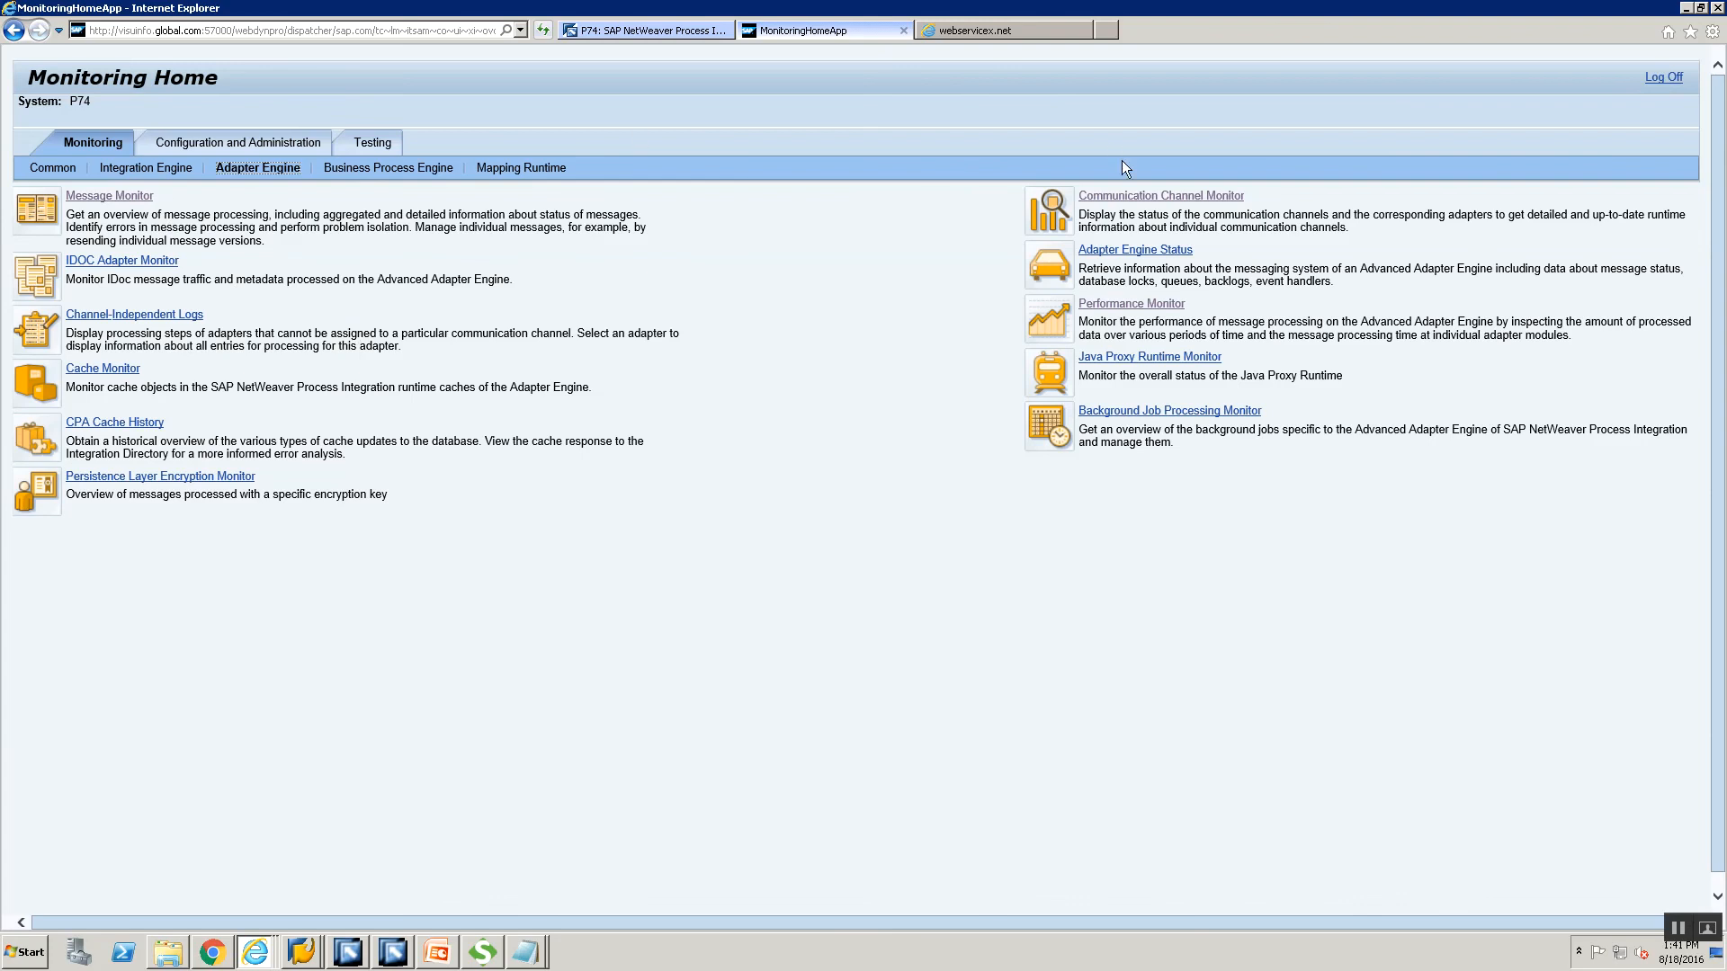
click(1124, 198)
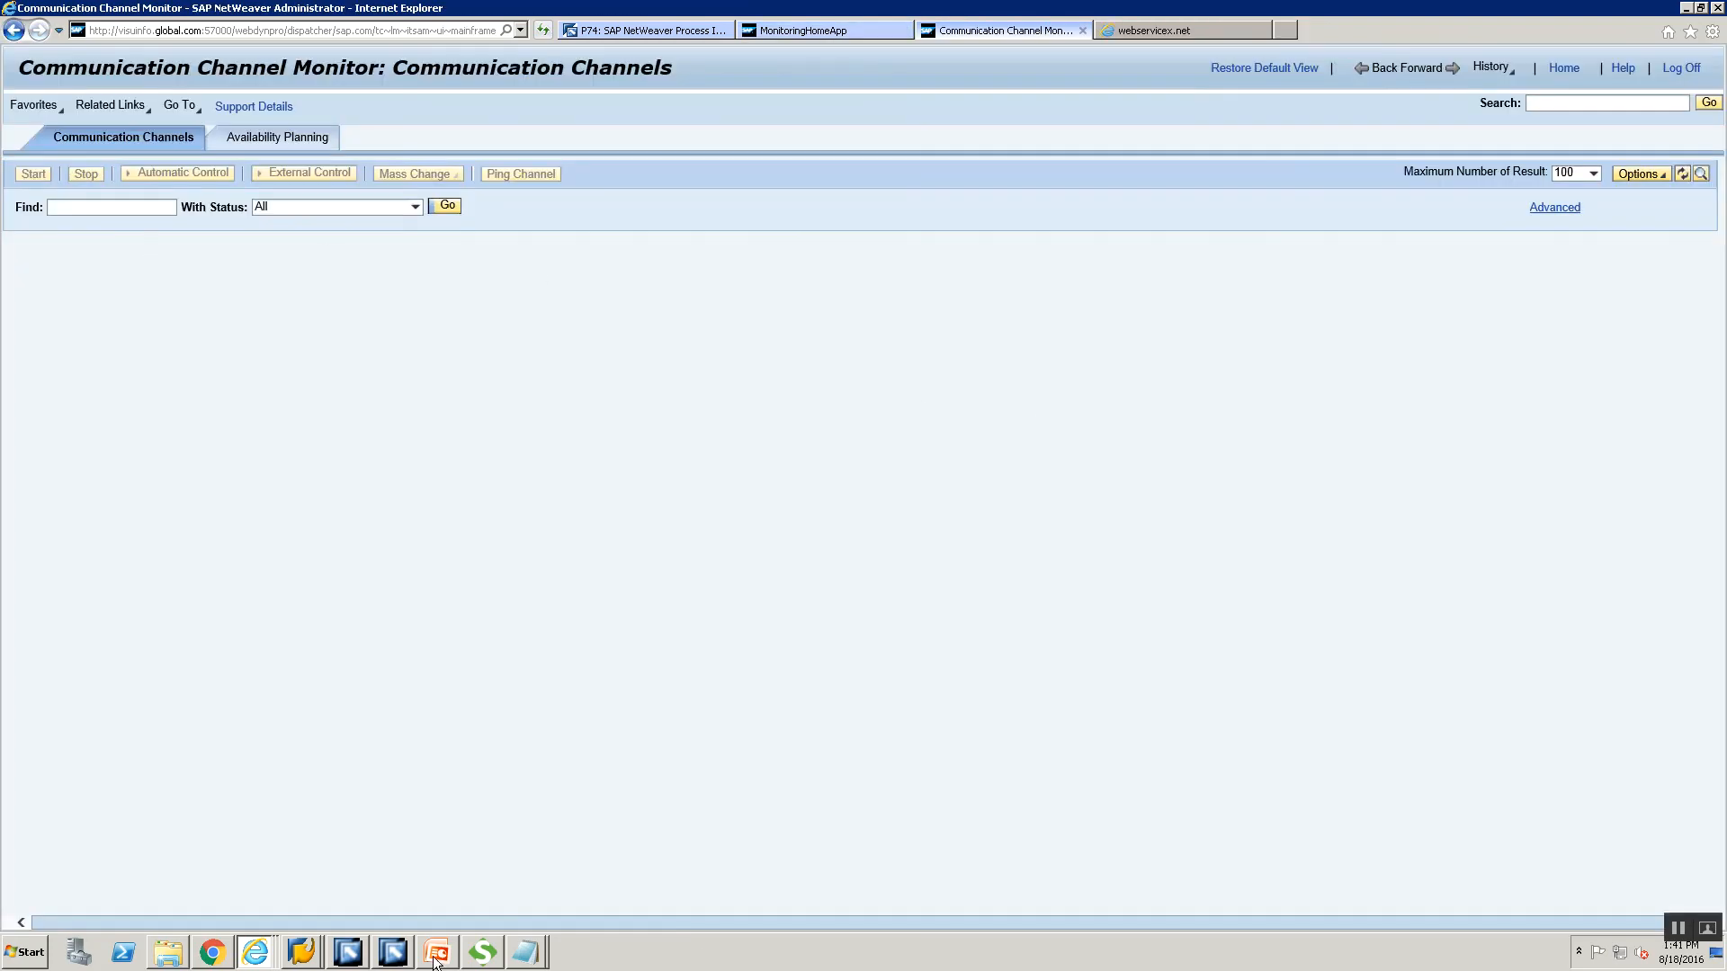
click(387, 964)
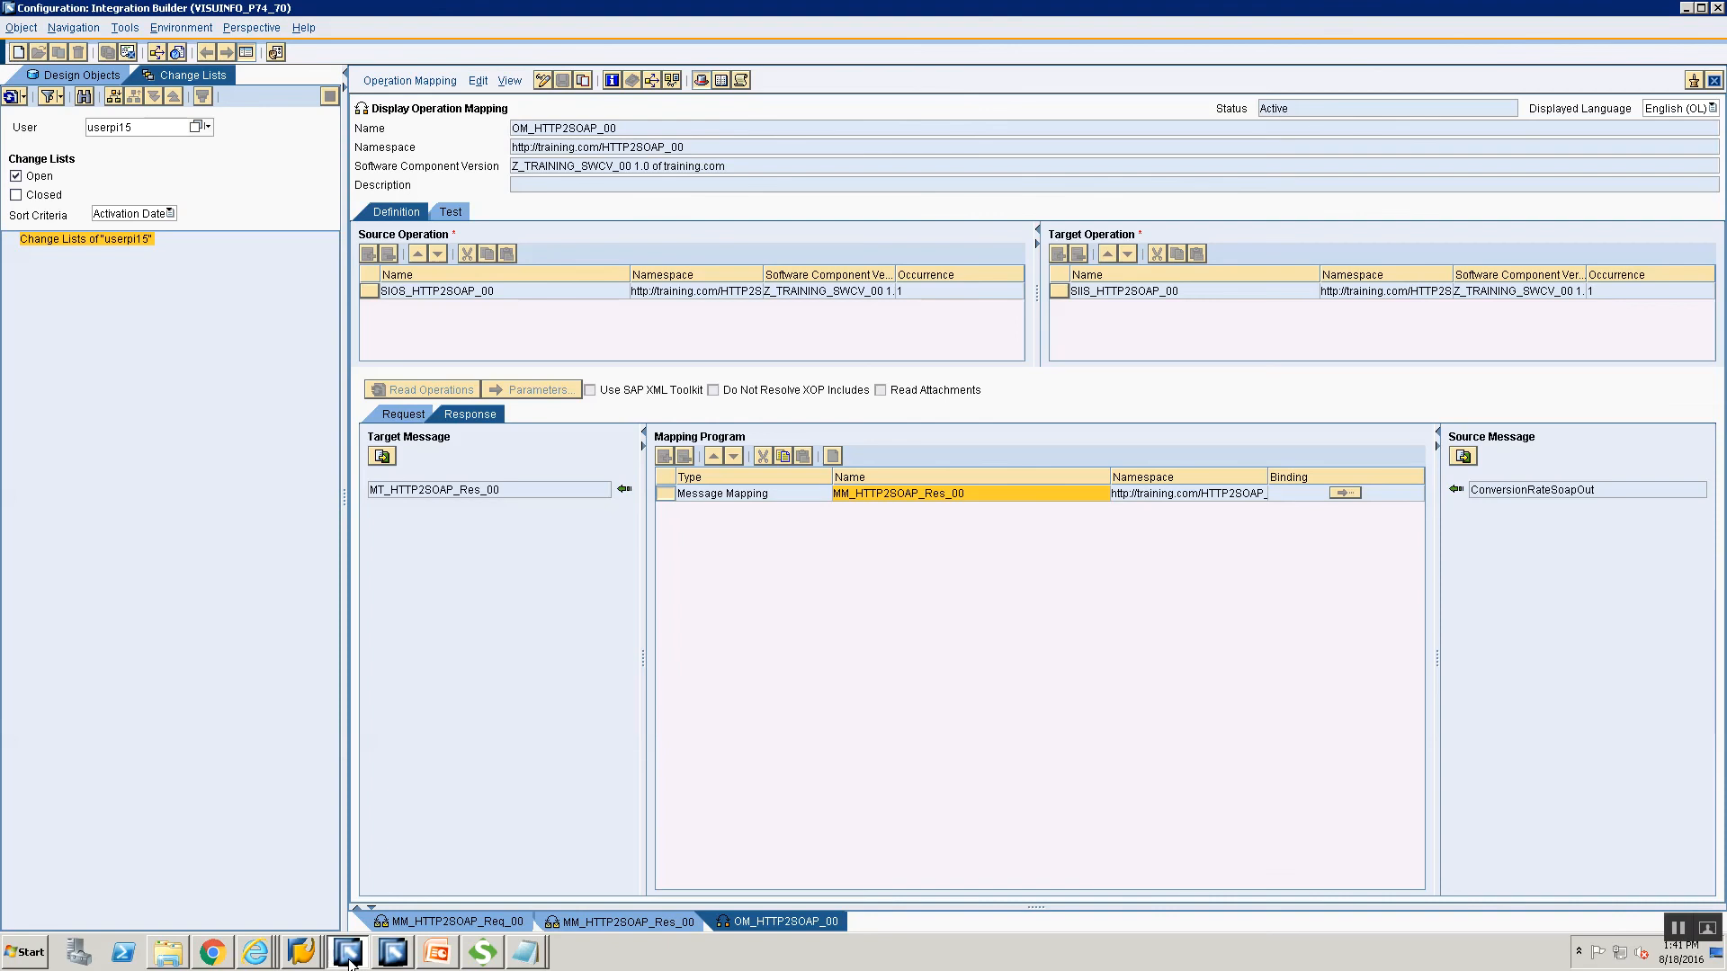
click(347, 951)
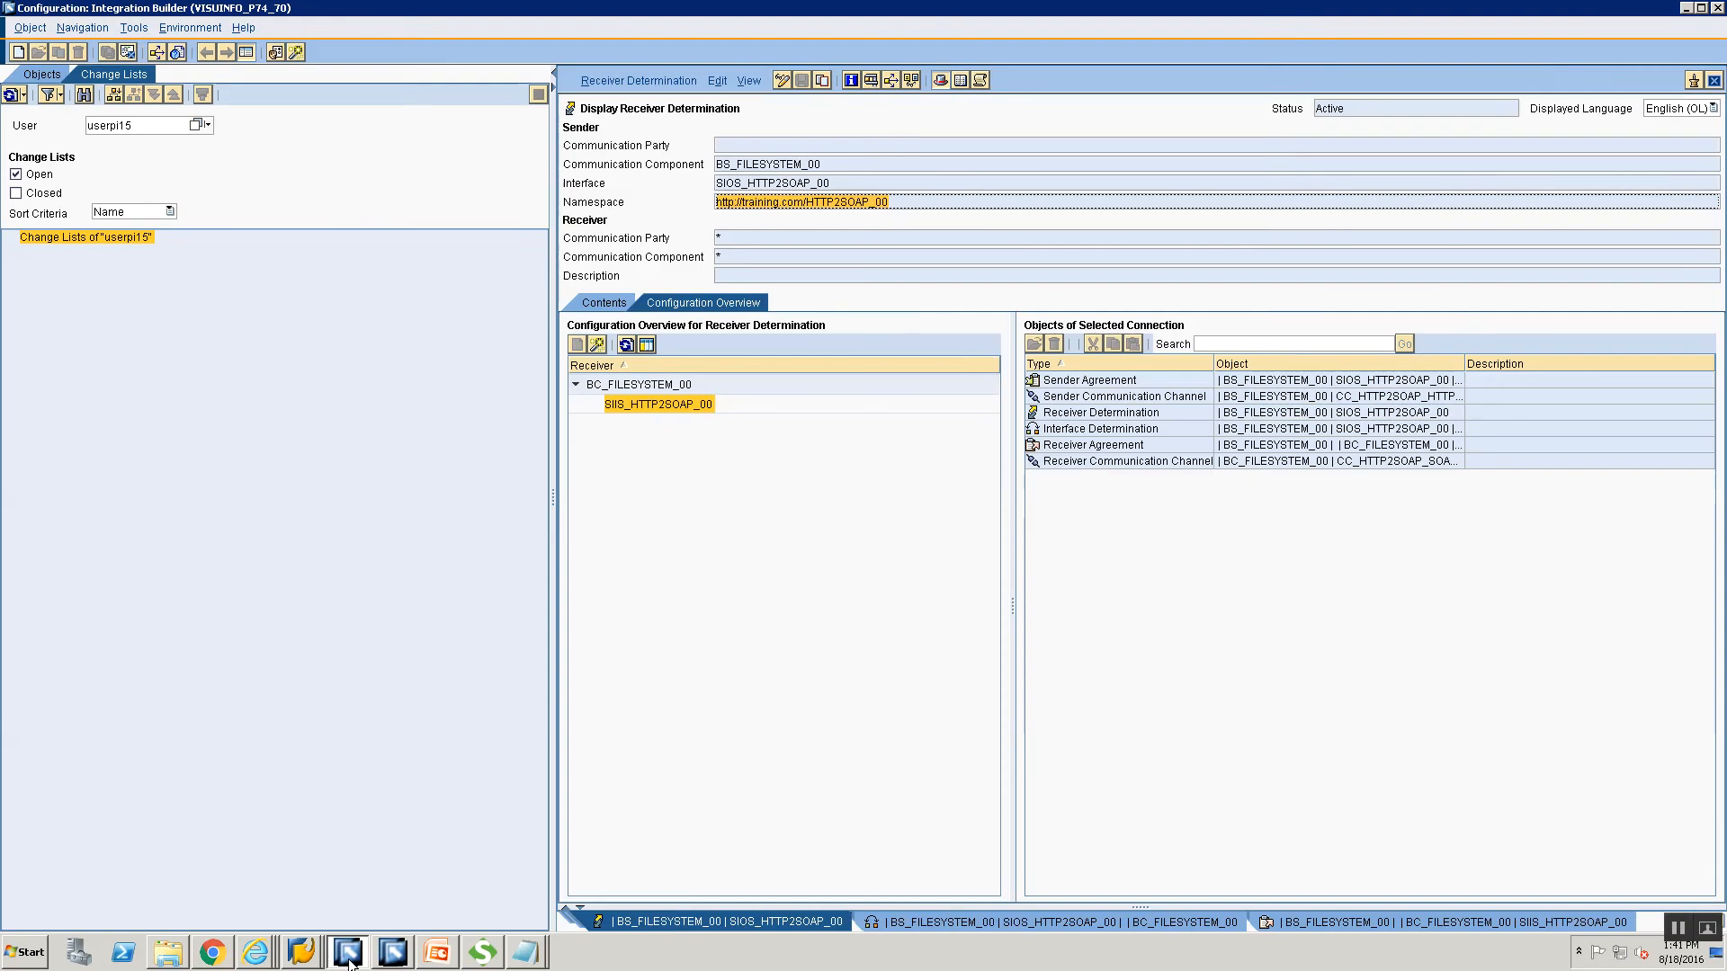
double_click(1062, 461)
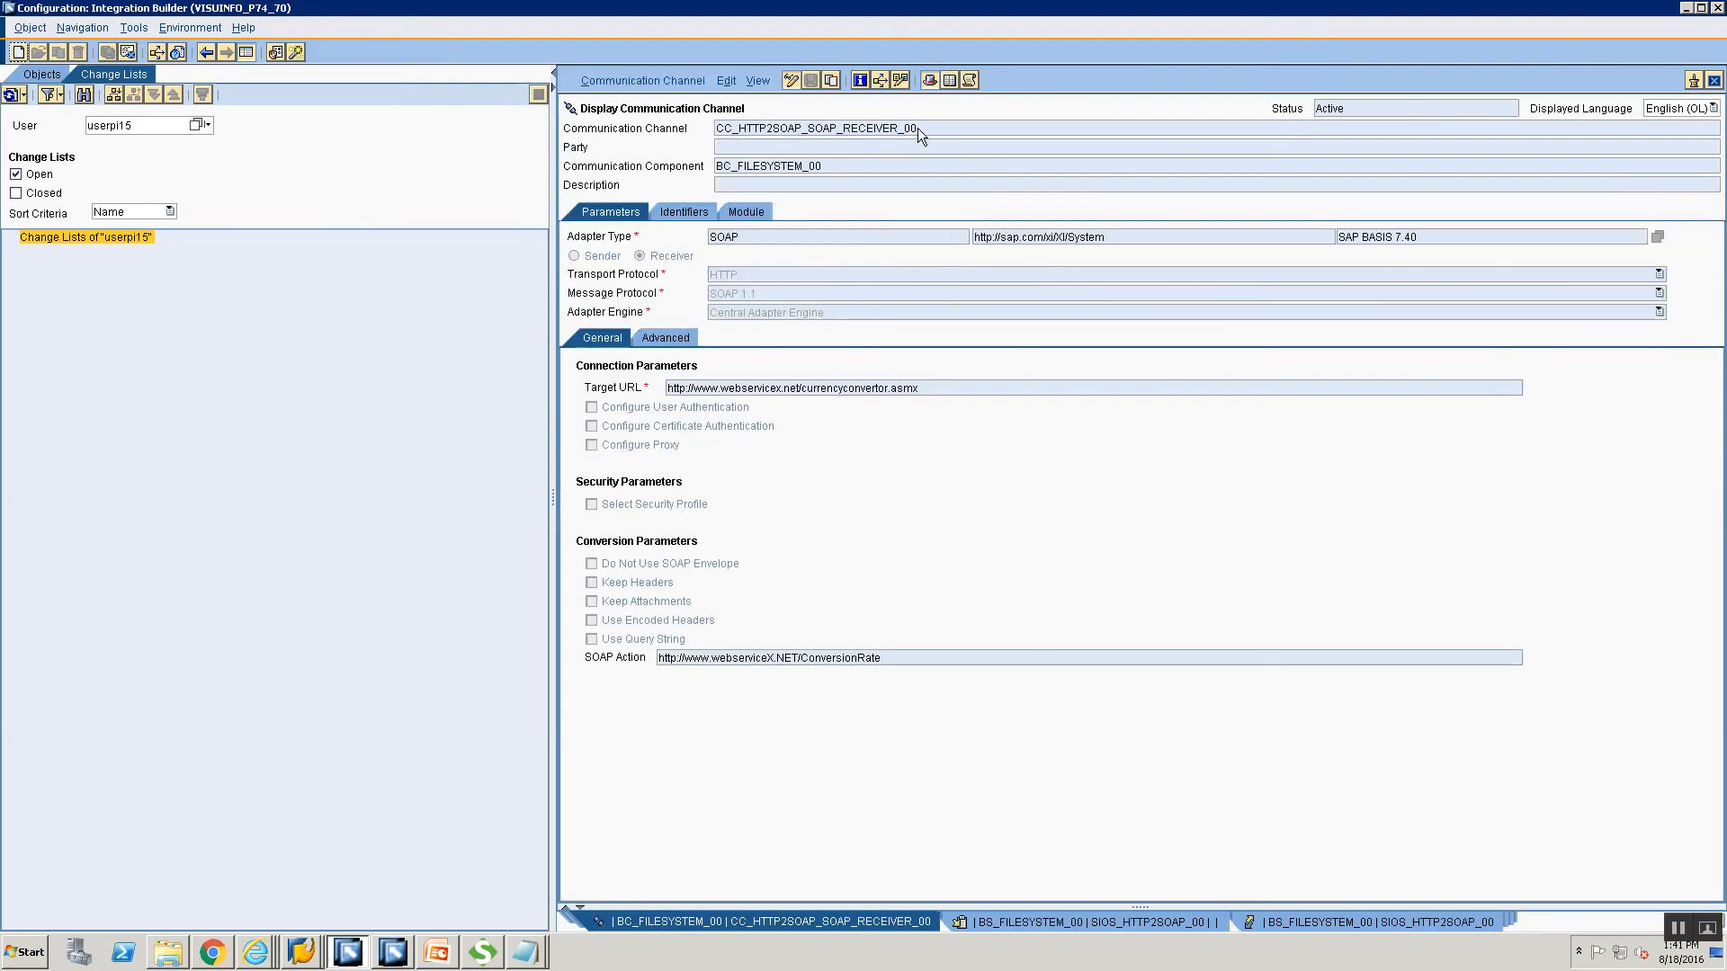
key(alt+Tab)
key(alt+Tab)
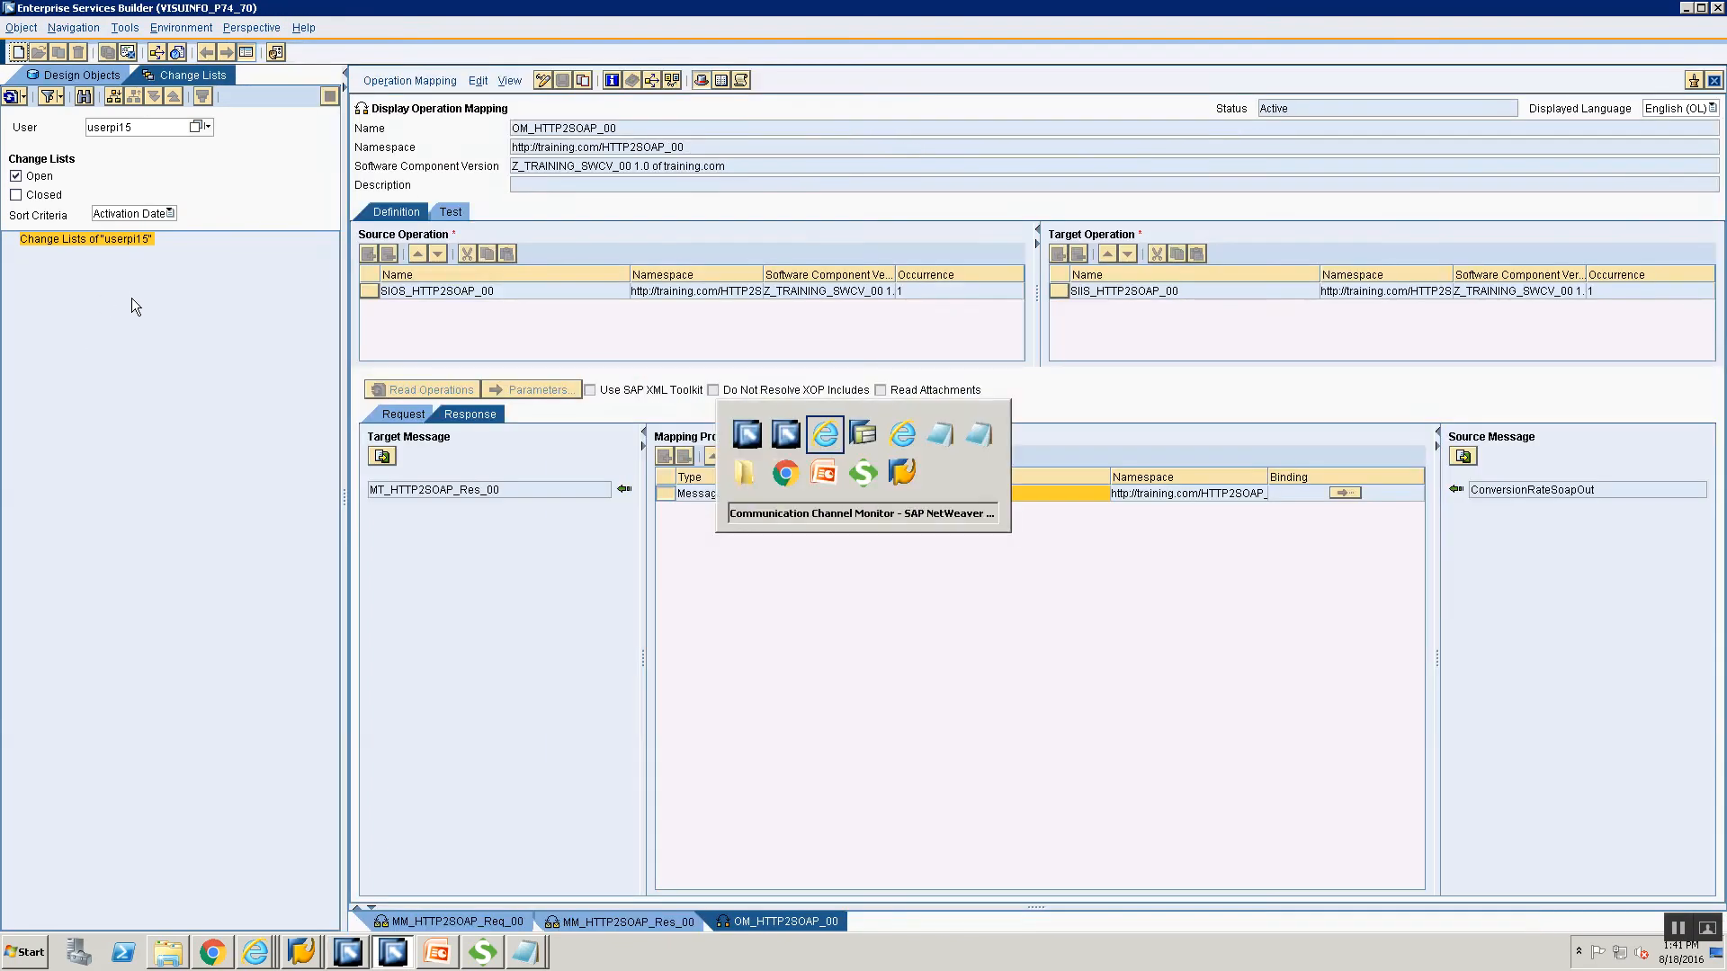
Search for CC_HTTP2SOAP_SOAP_RECEIVER_00 and confirm it is Running with messages processed.
text(CC_HTTP2SOAP_SOAP_RECEIVER_00)
click(444, 213)
scroll(796, 827, down, 1)
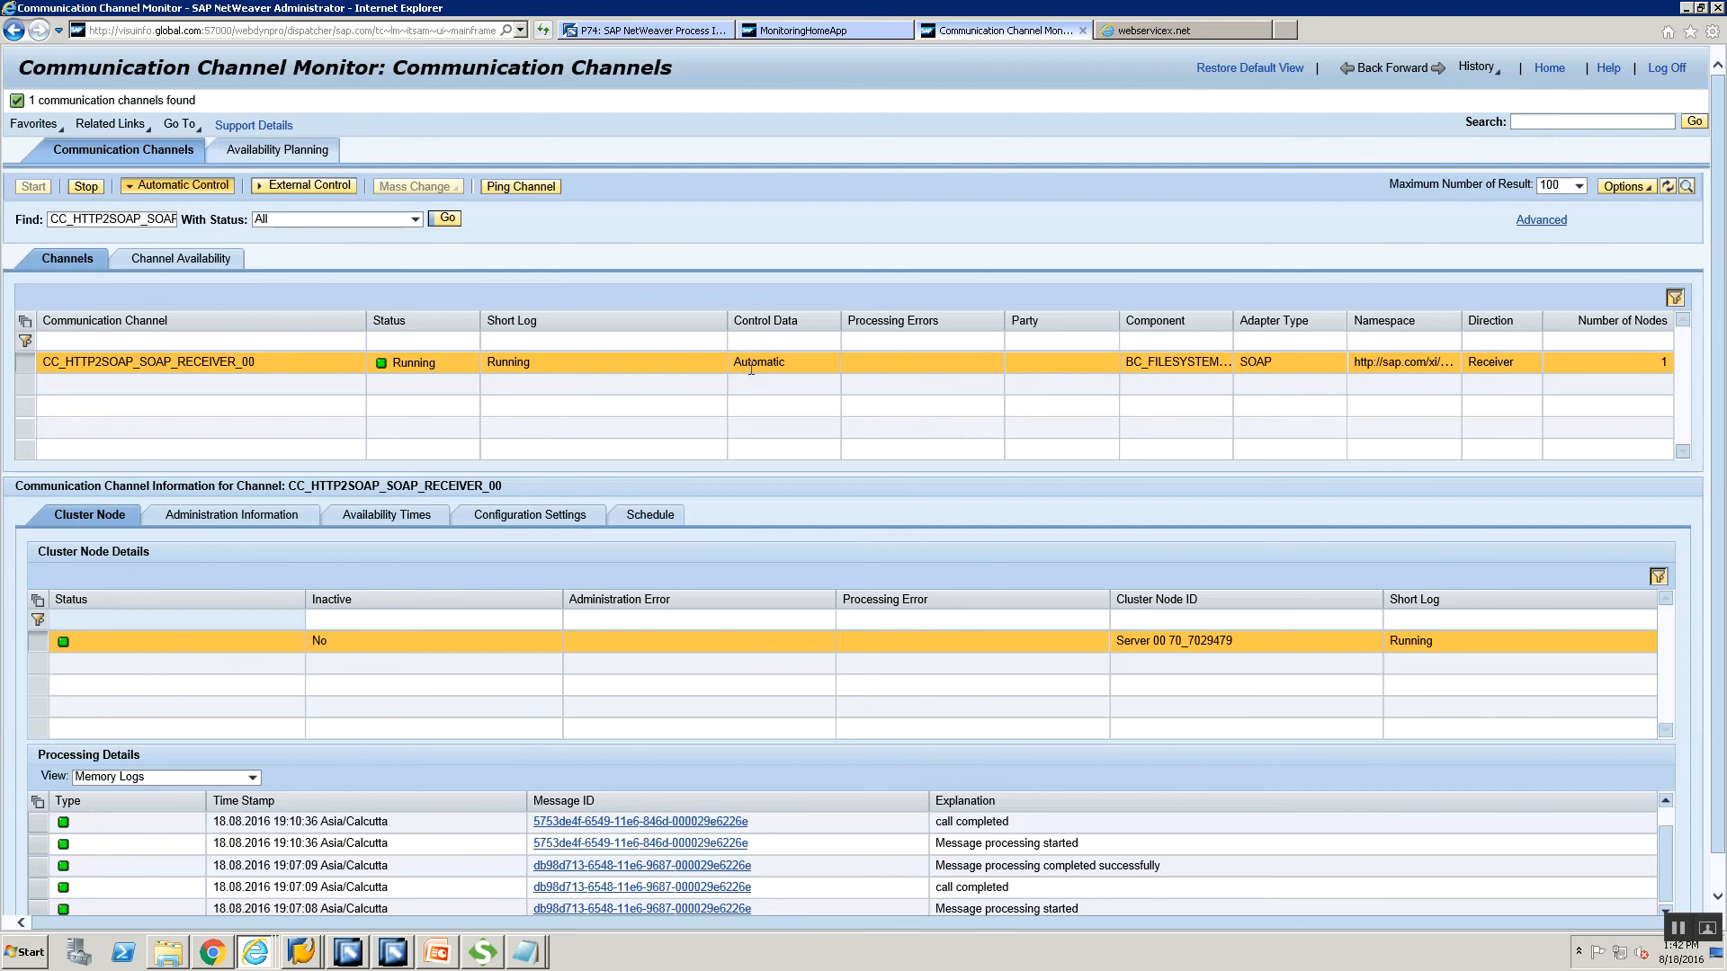
click(437, 952)
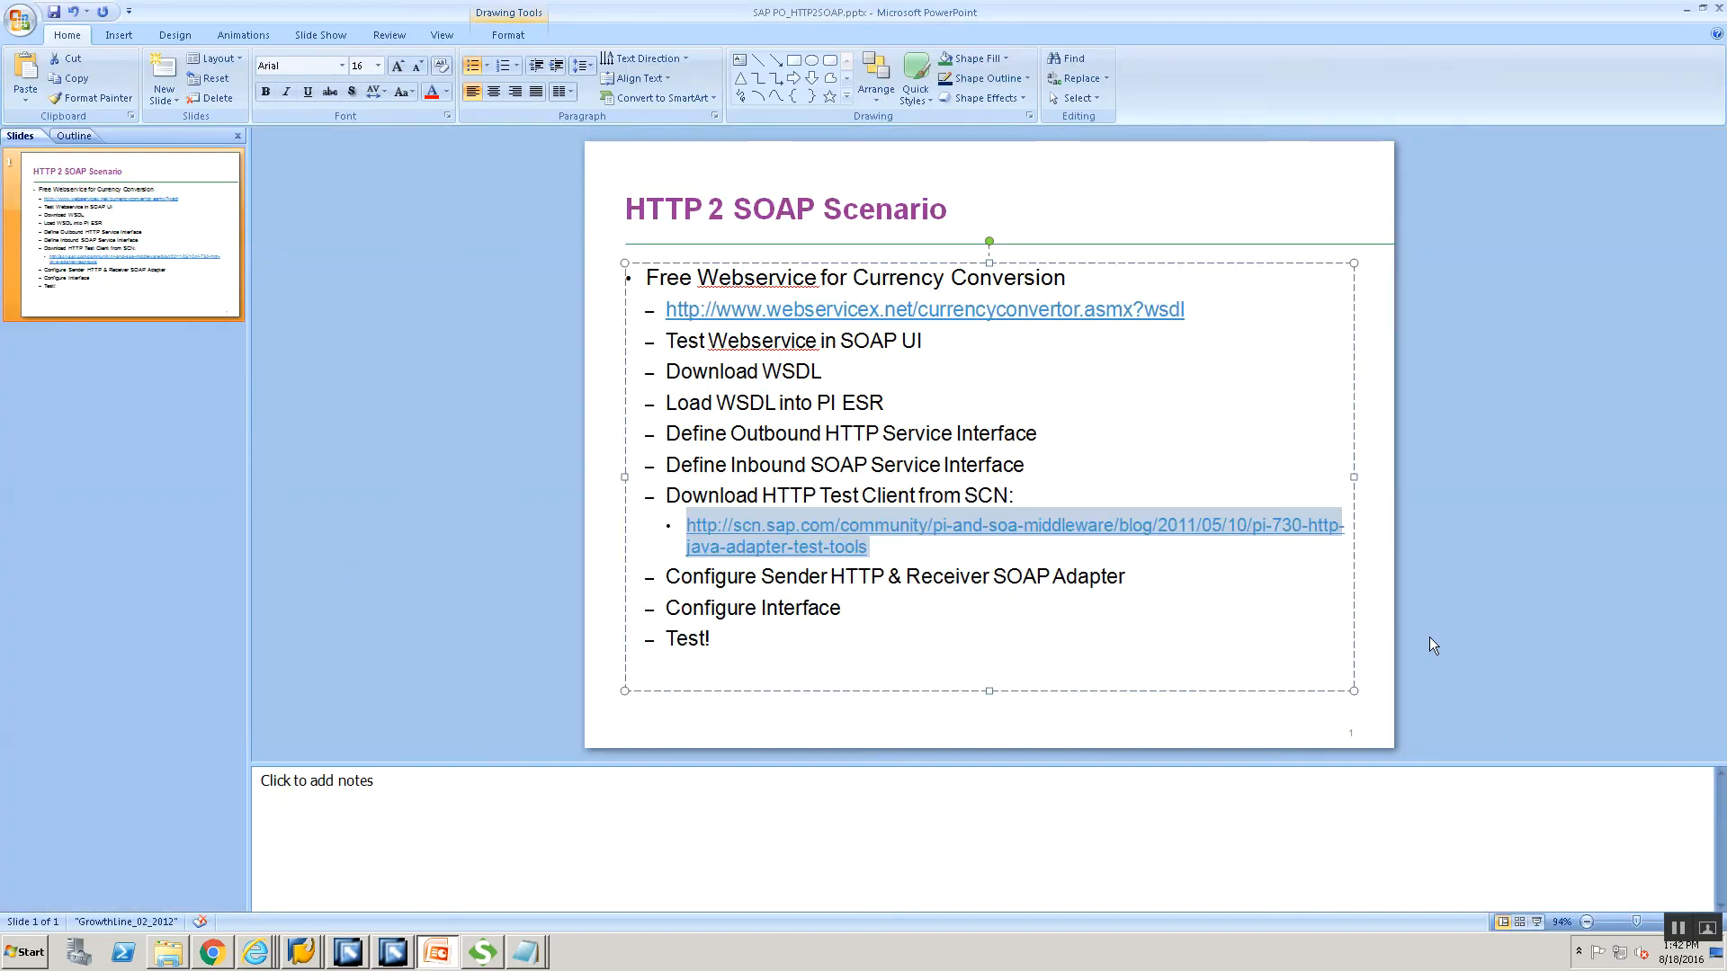
Start the slide show from the current HTTP 2 SOAP Scenario slide.
click(1536, 922)
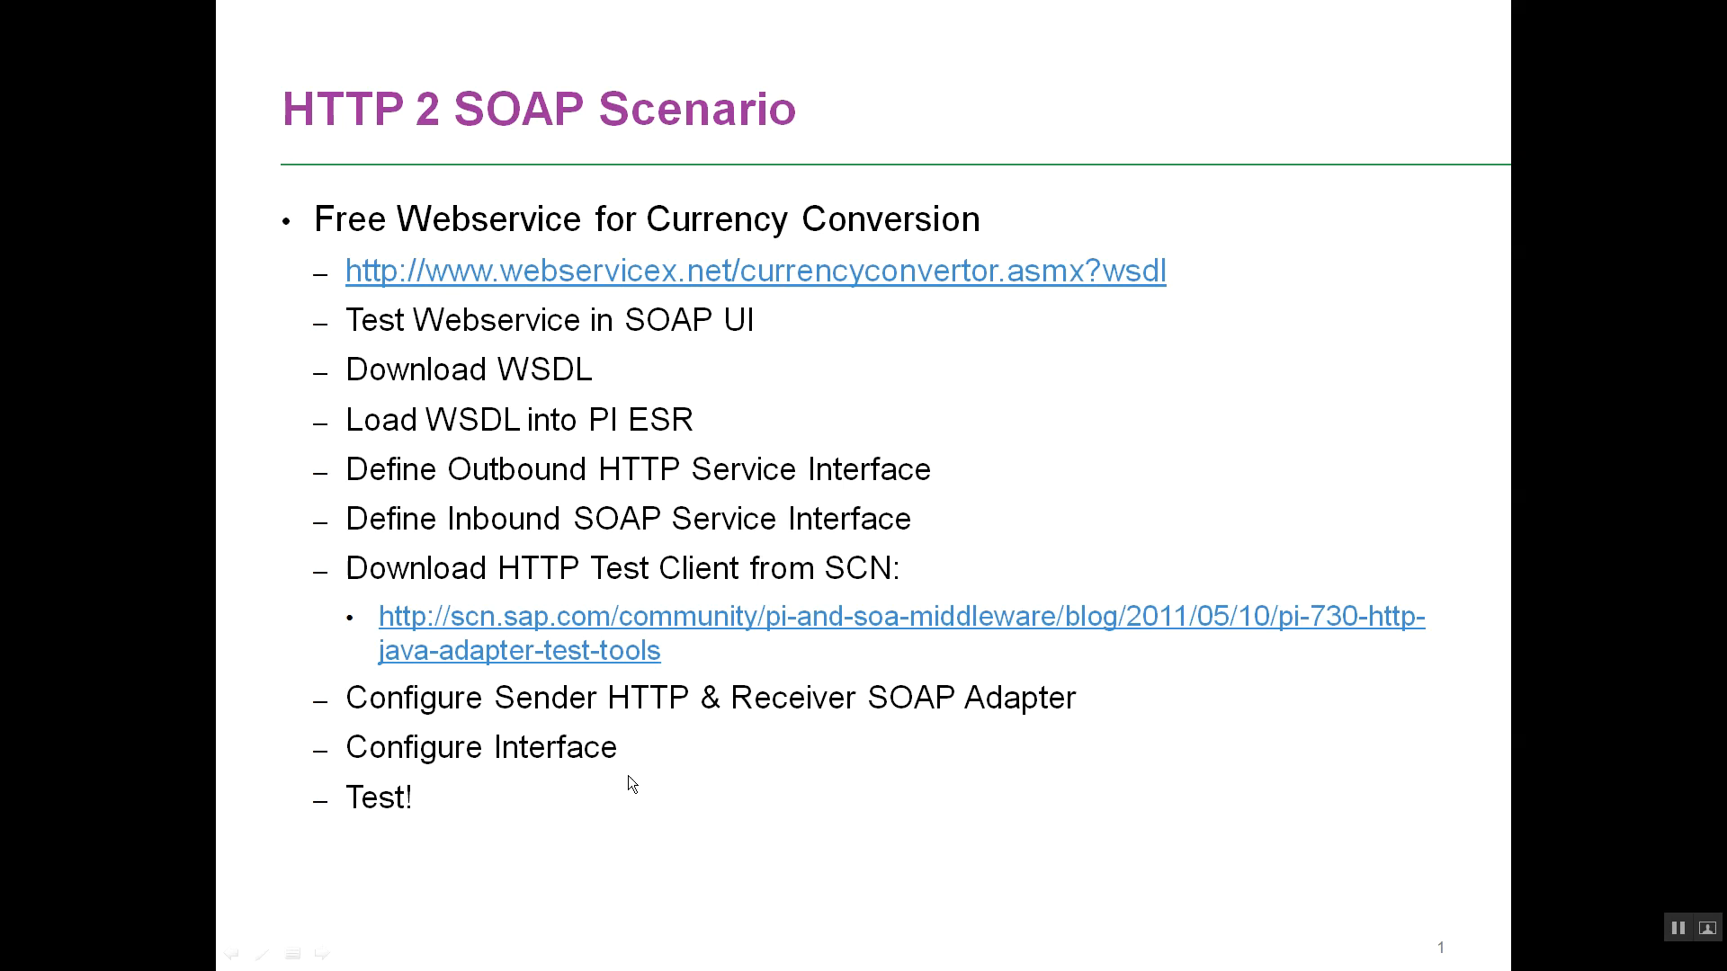
key(Escape)
key(alt+Tab)
key(alt+Tab)
key(alt+Tab)
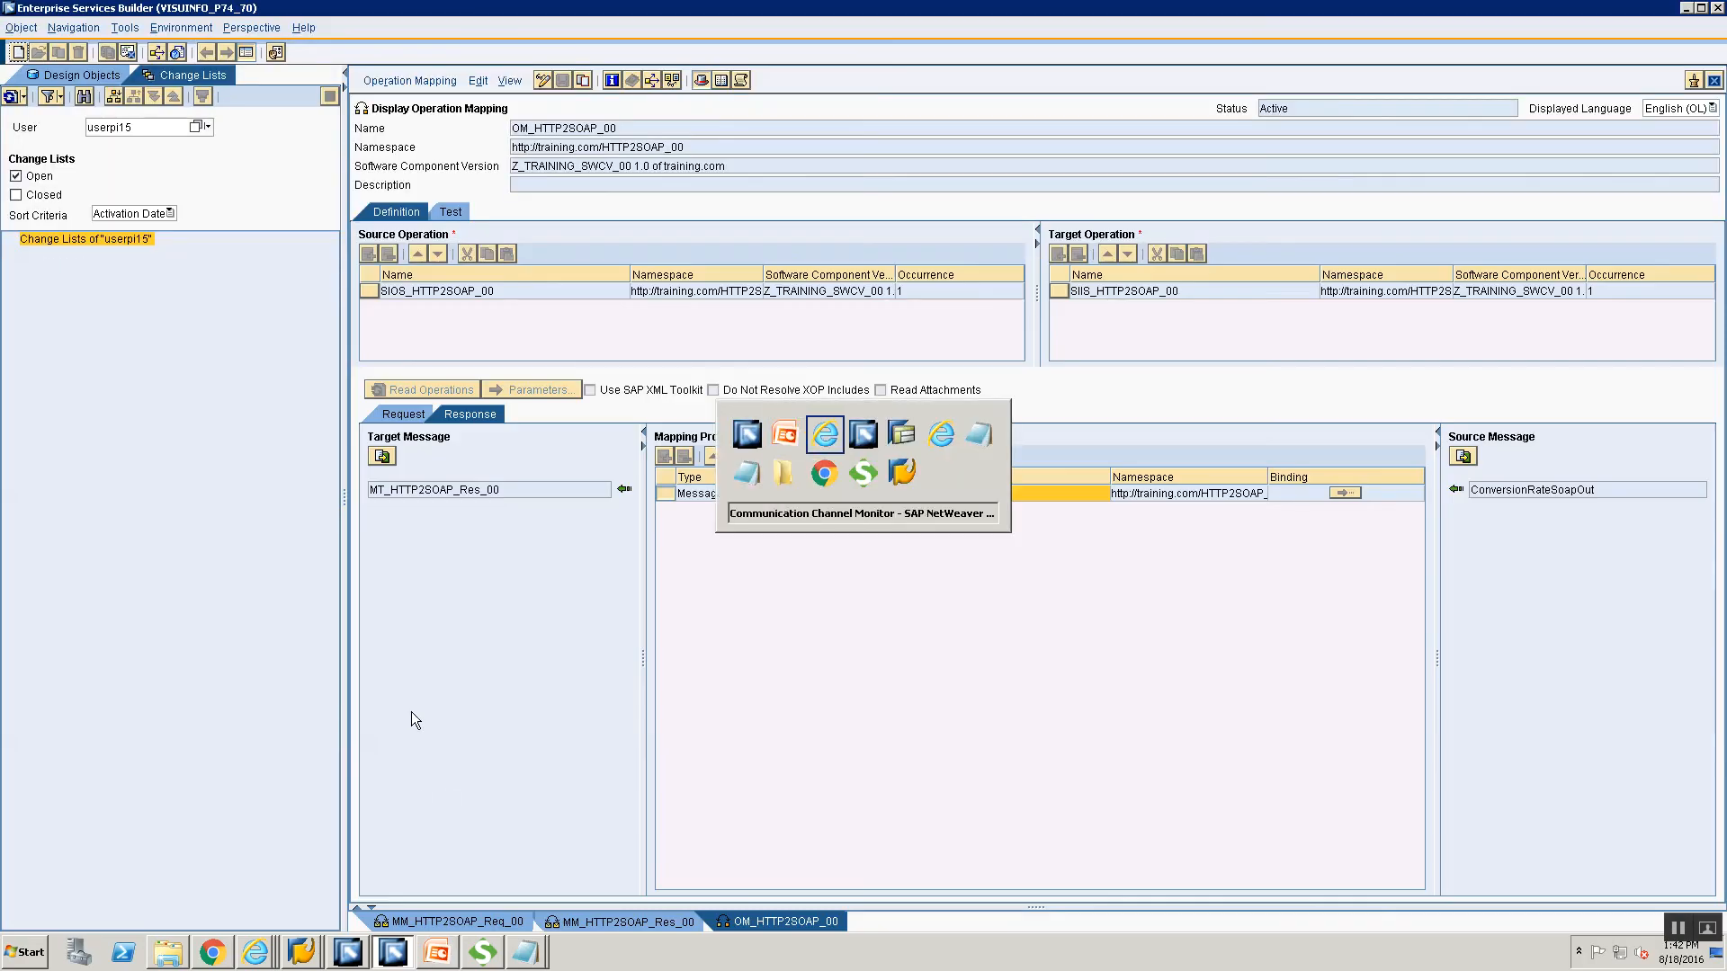
key(alt+Tab)
key(alt+Tab)
click(76, 75)
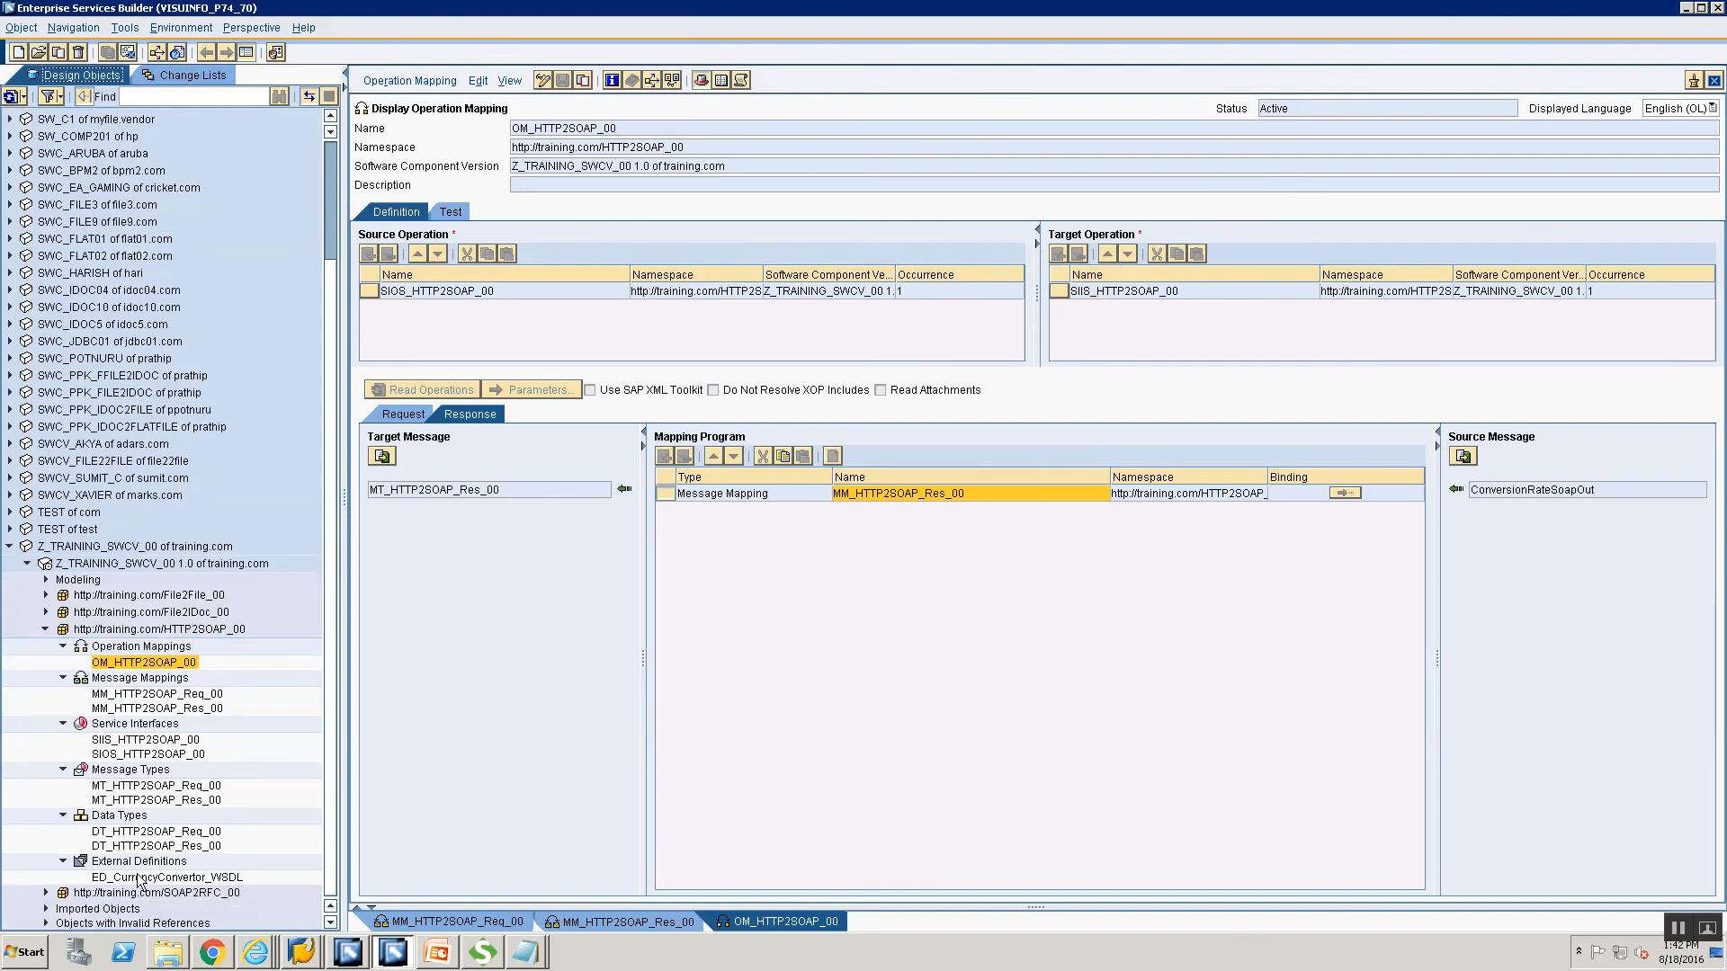
click(164, 629)
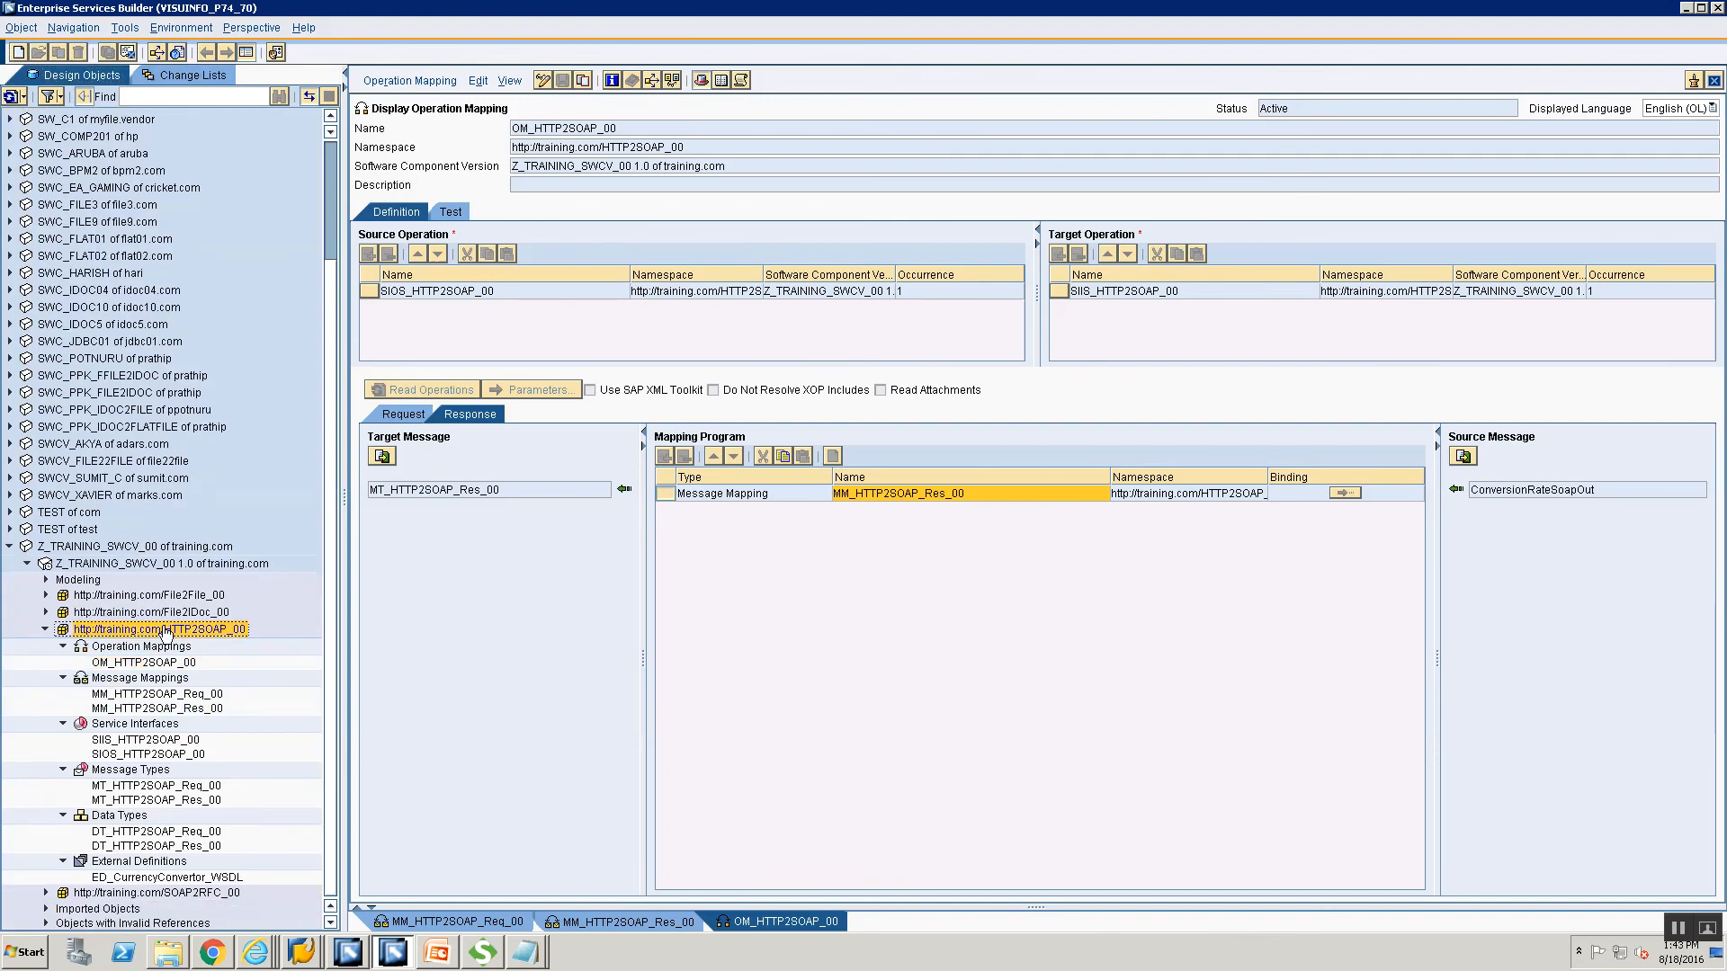
click(114, 879)
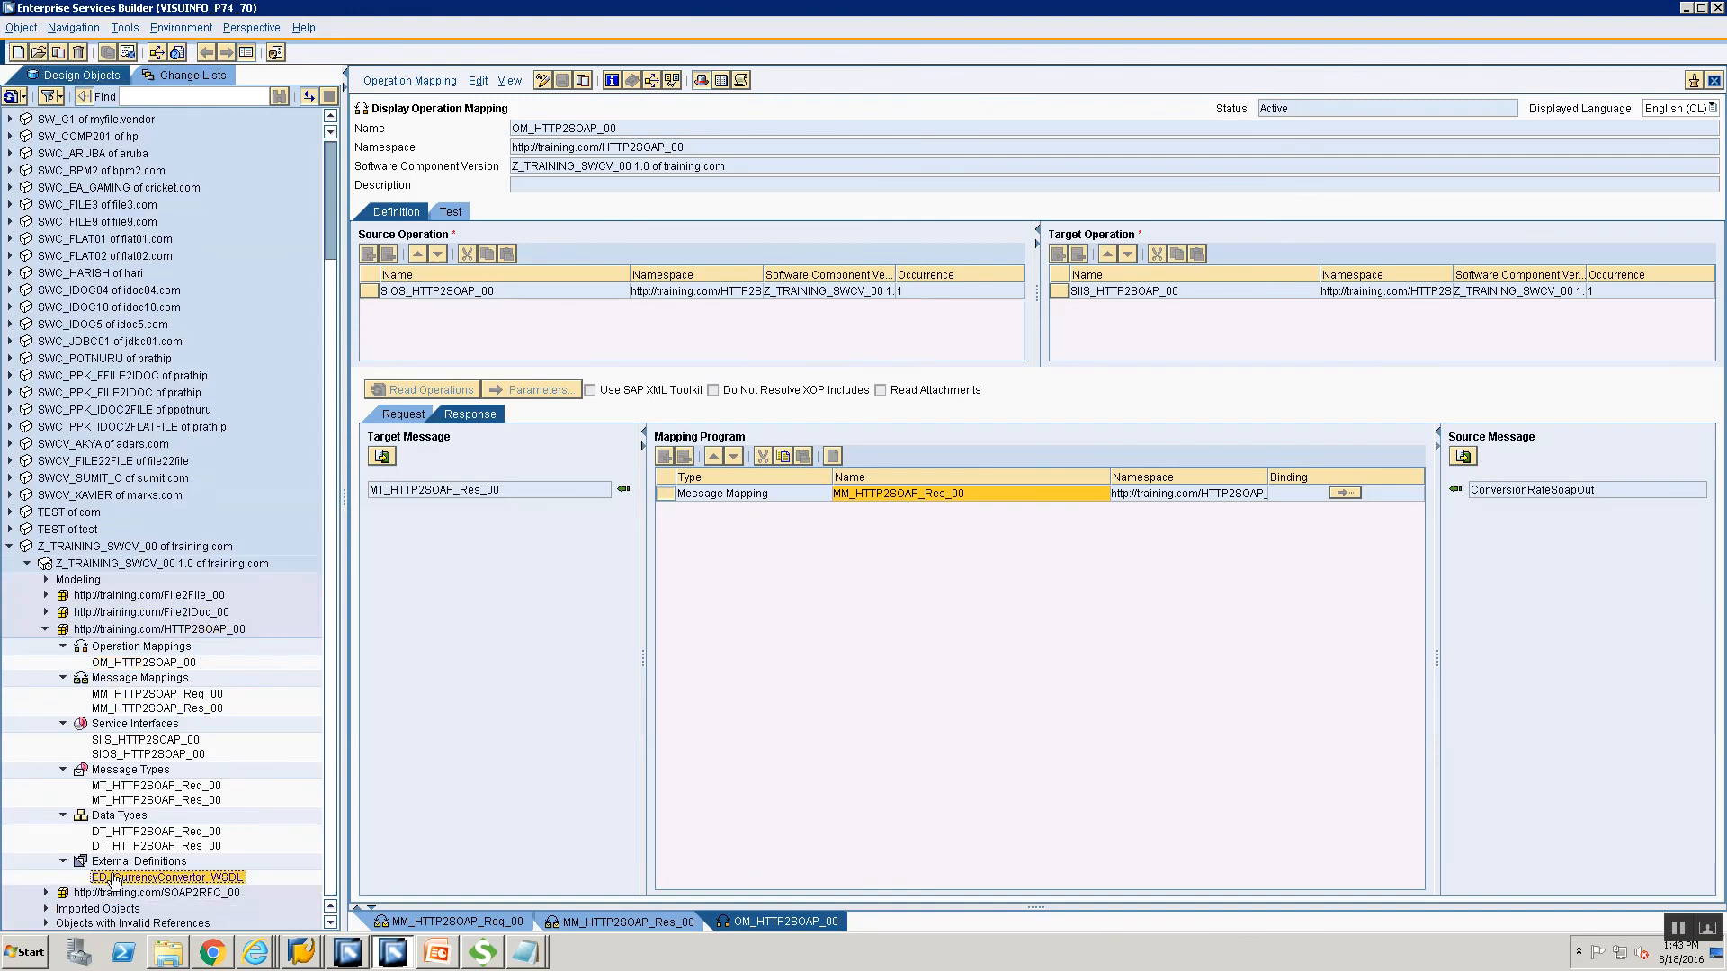
double_click(115, 878)
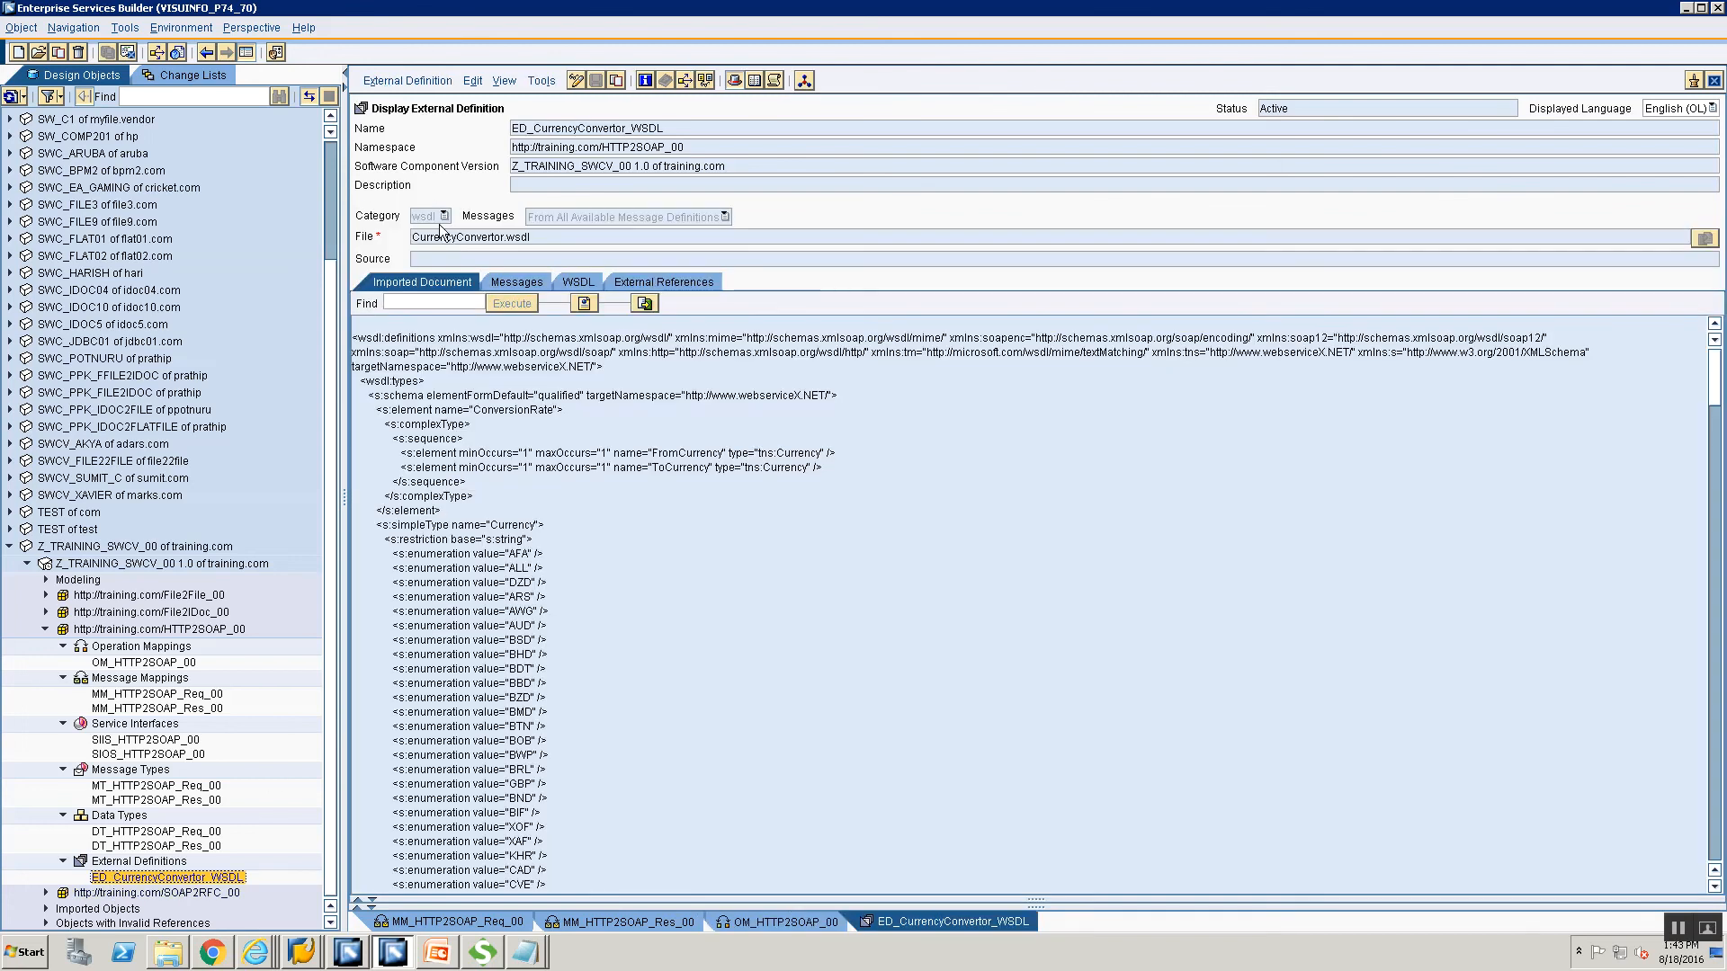
Open DT_HTTP2SOAP_Req_00 and DT_HTTP2SOAP_Res_00, inspecting the response's rate element.
double_click(126, 832)
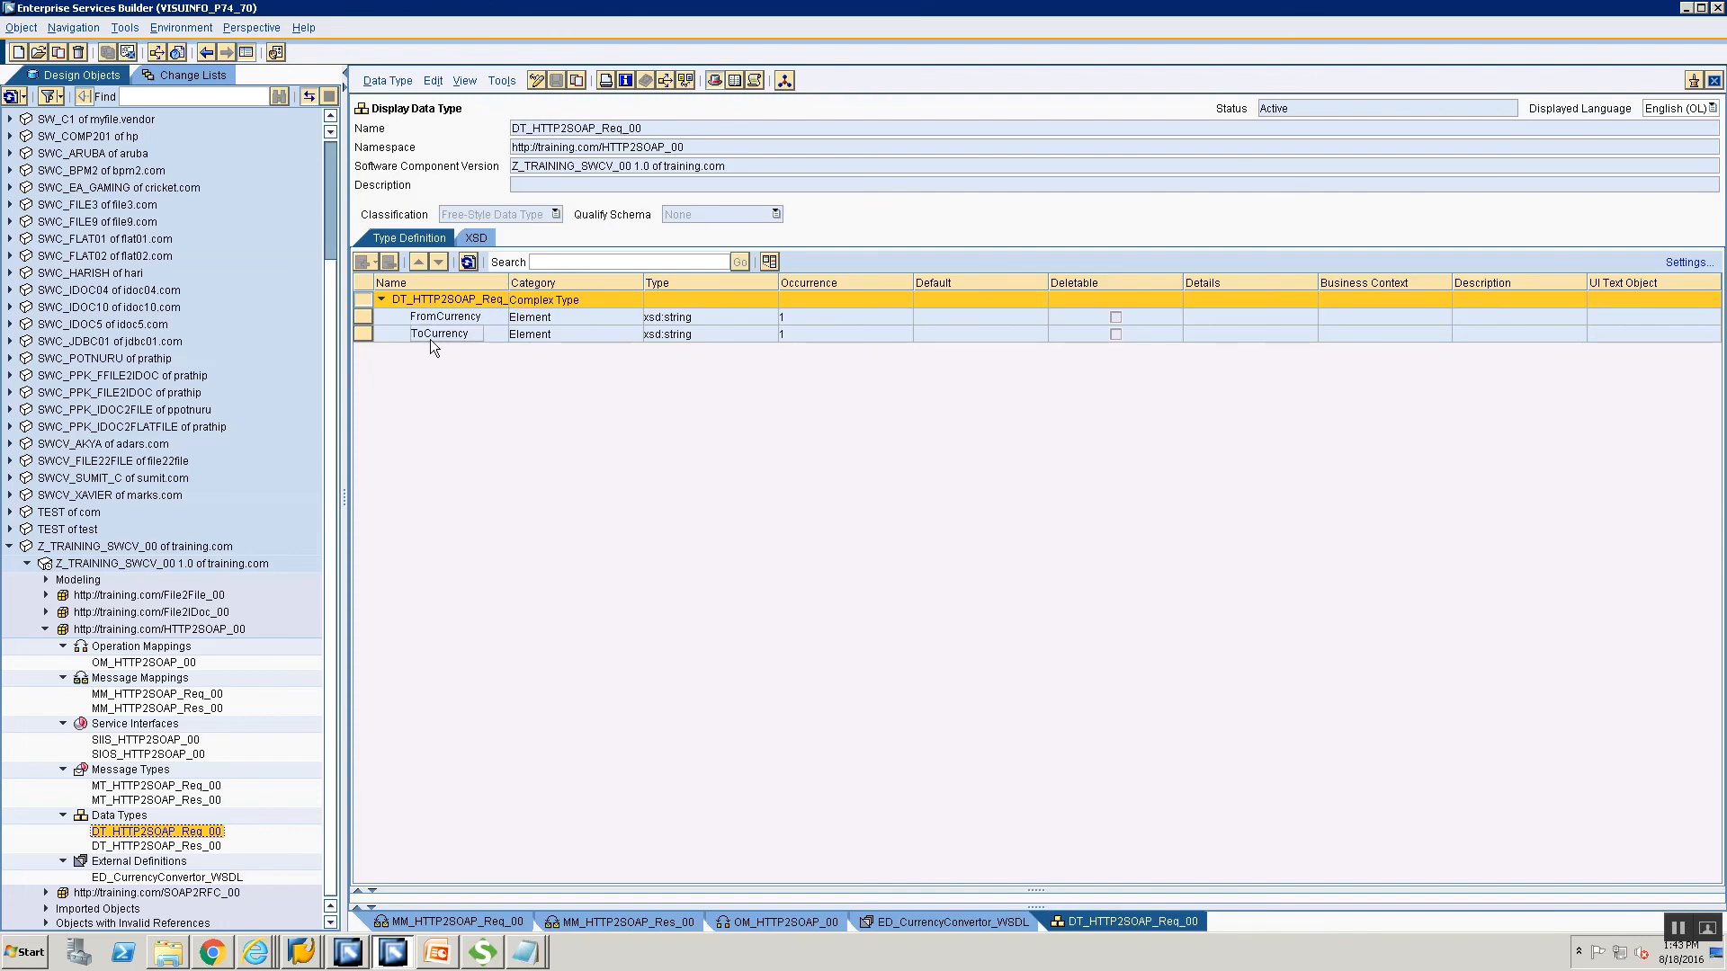
double_click(160, 846)
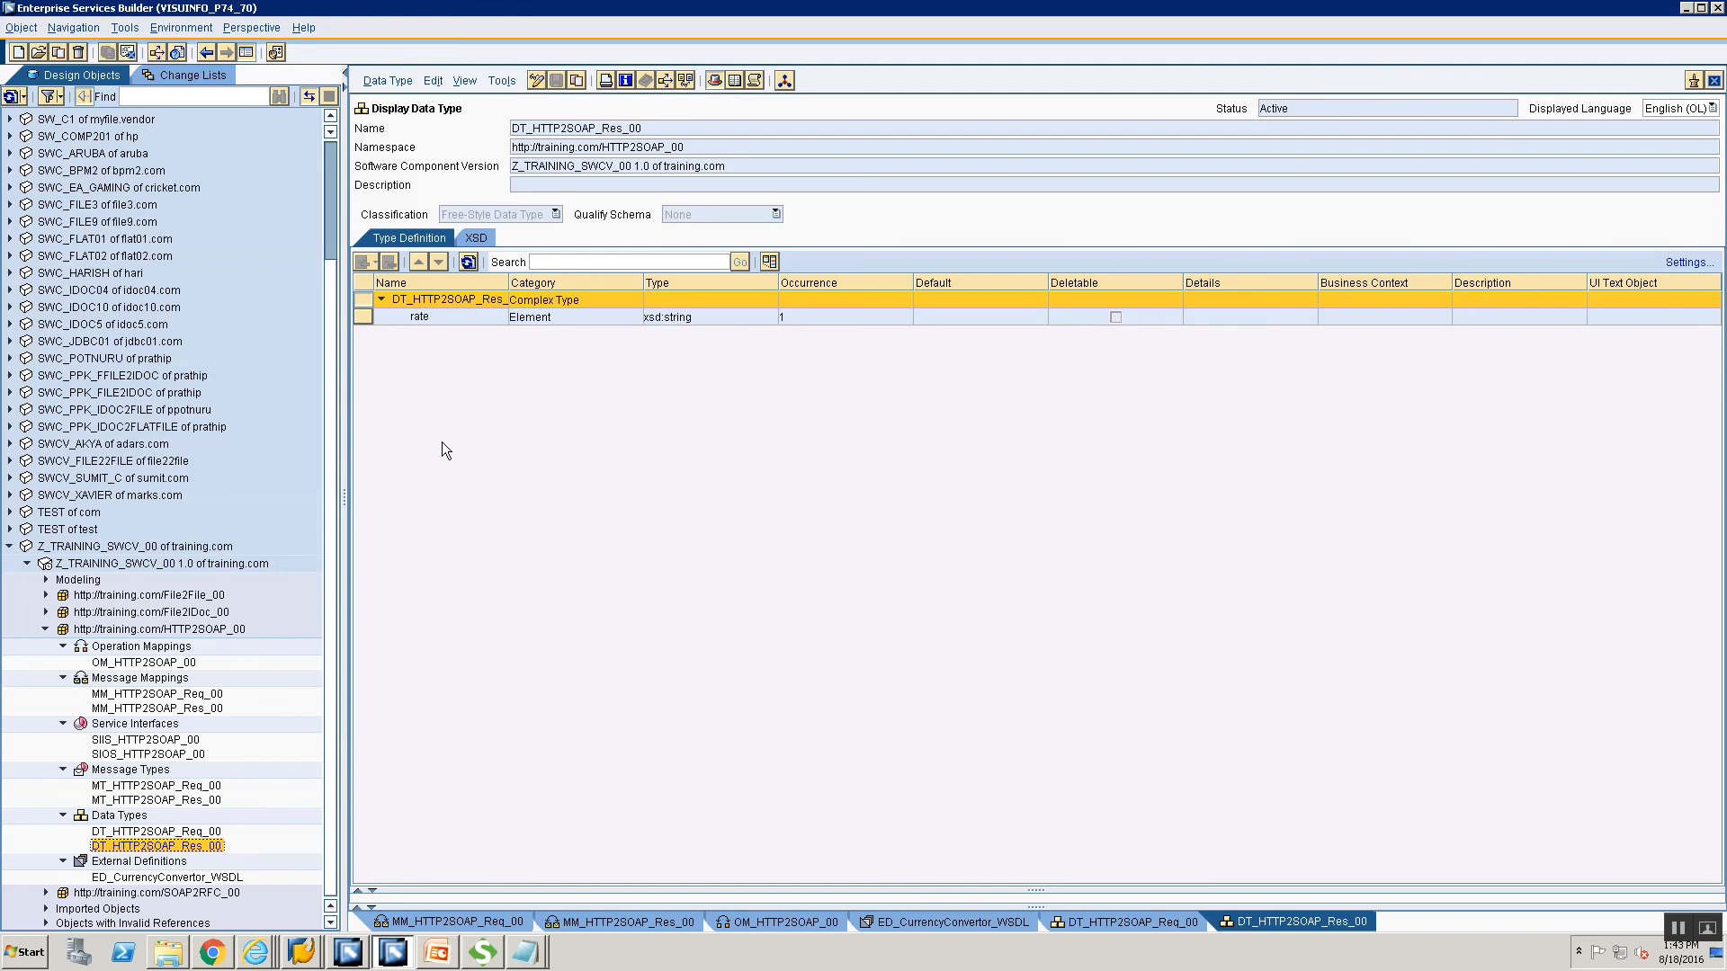
click(418, 319)
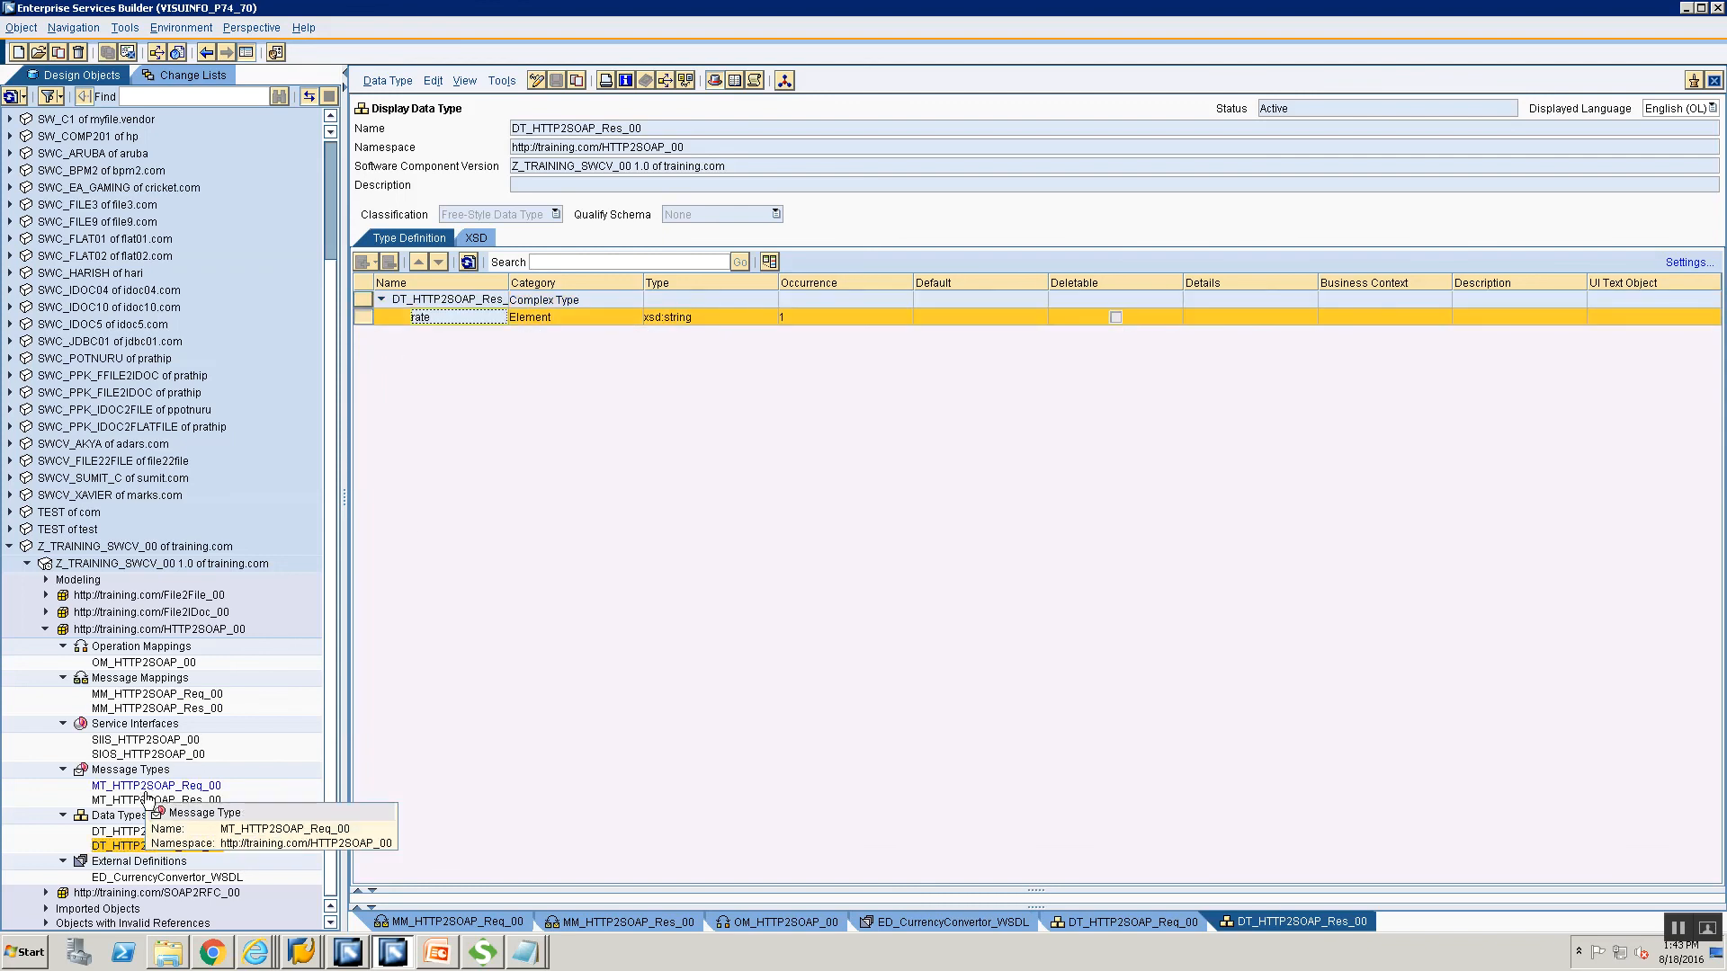
Open SIOS_HTTP2SOAP_00, SIIS_HTTP2SOAP_00 and the MM_HTTP2SOAP_Req_00 and Res_00 message mappings.
double_click(135, 755)
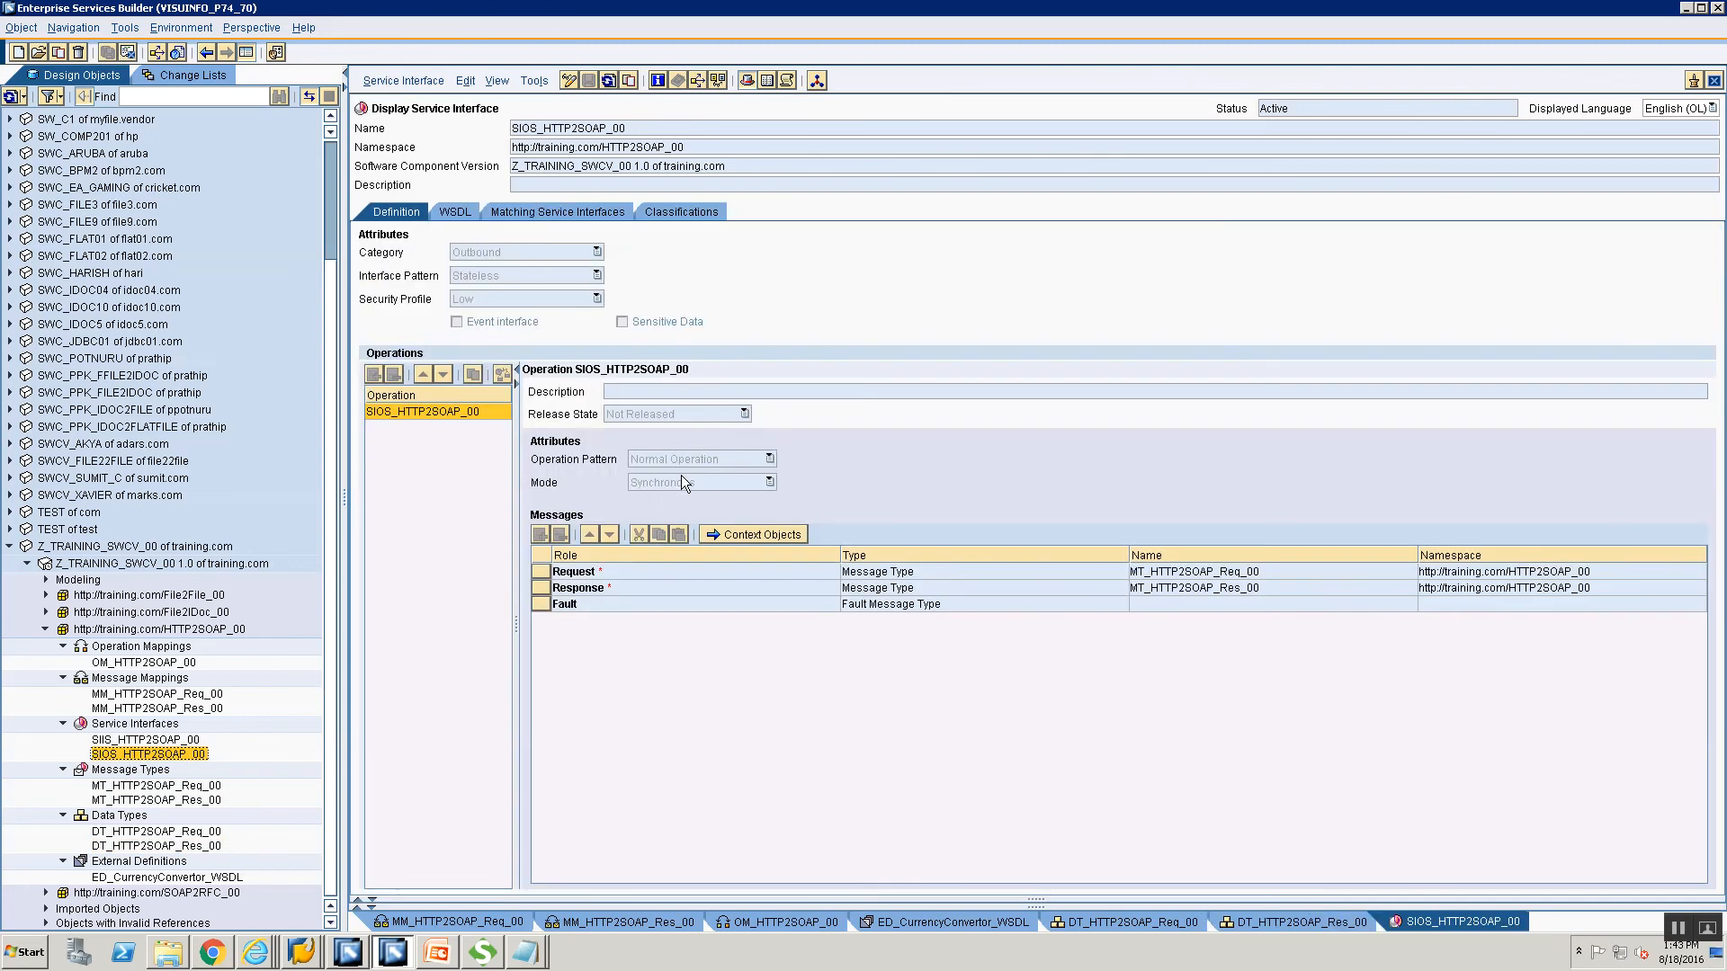
double_click(100, 740)
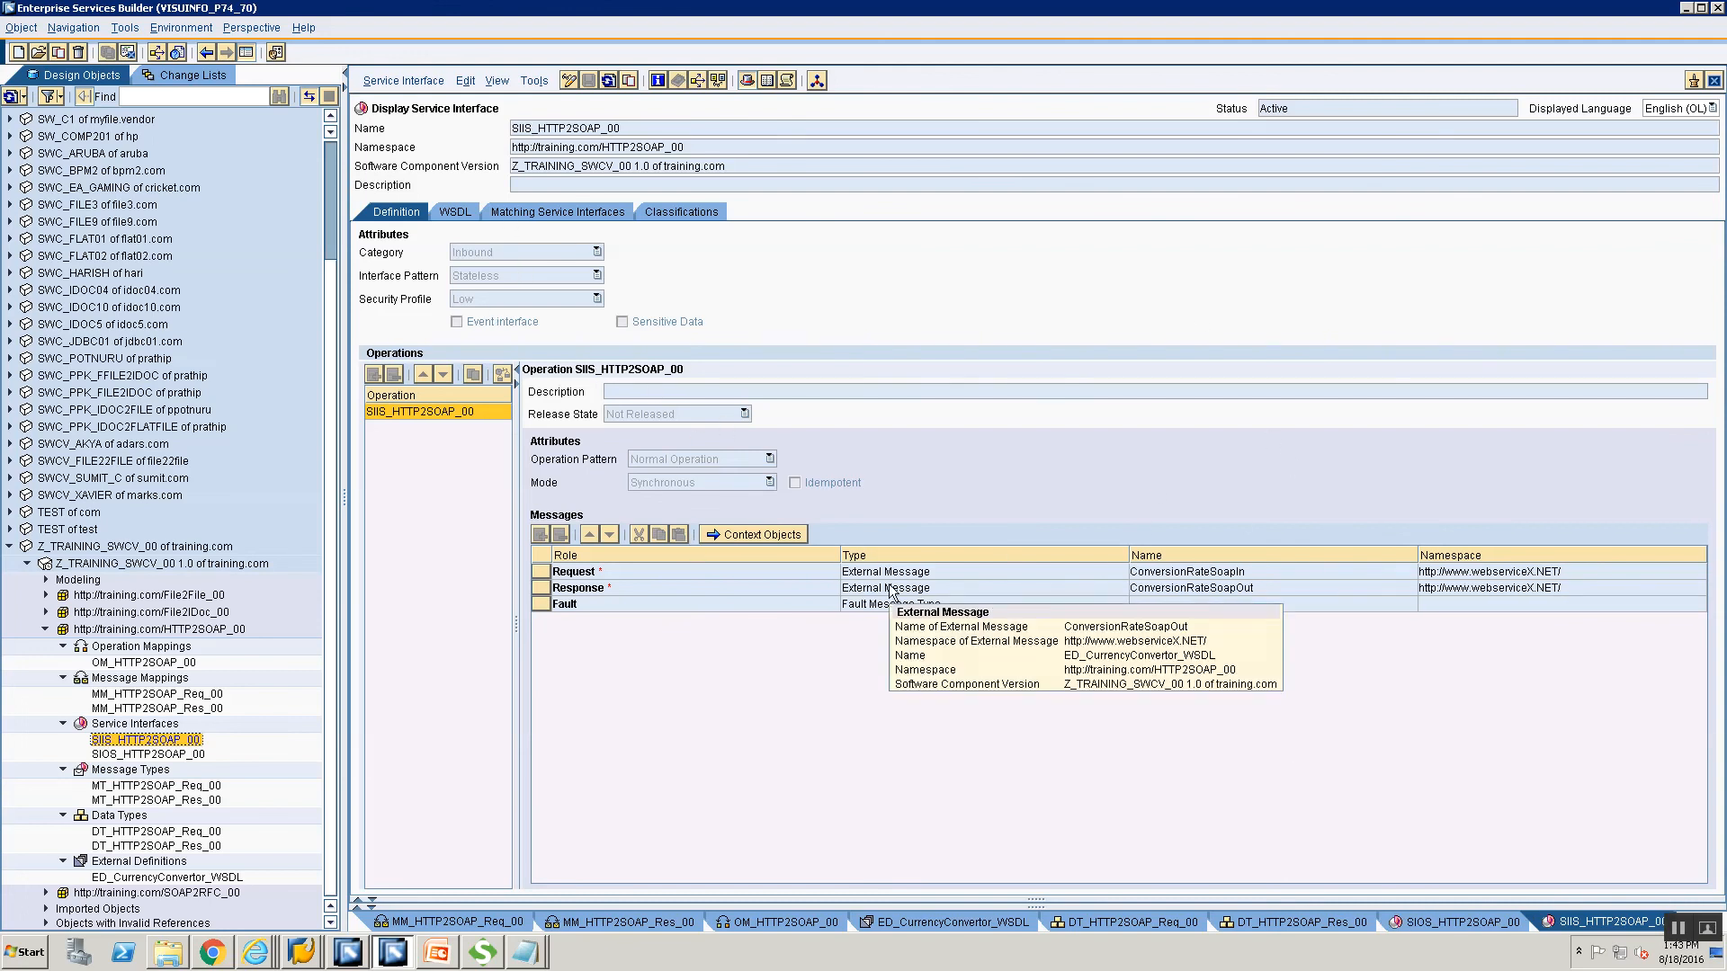
click(171, 699)
click(403, 214)
click(180, 708)
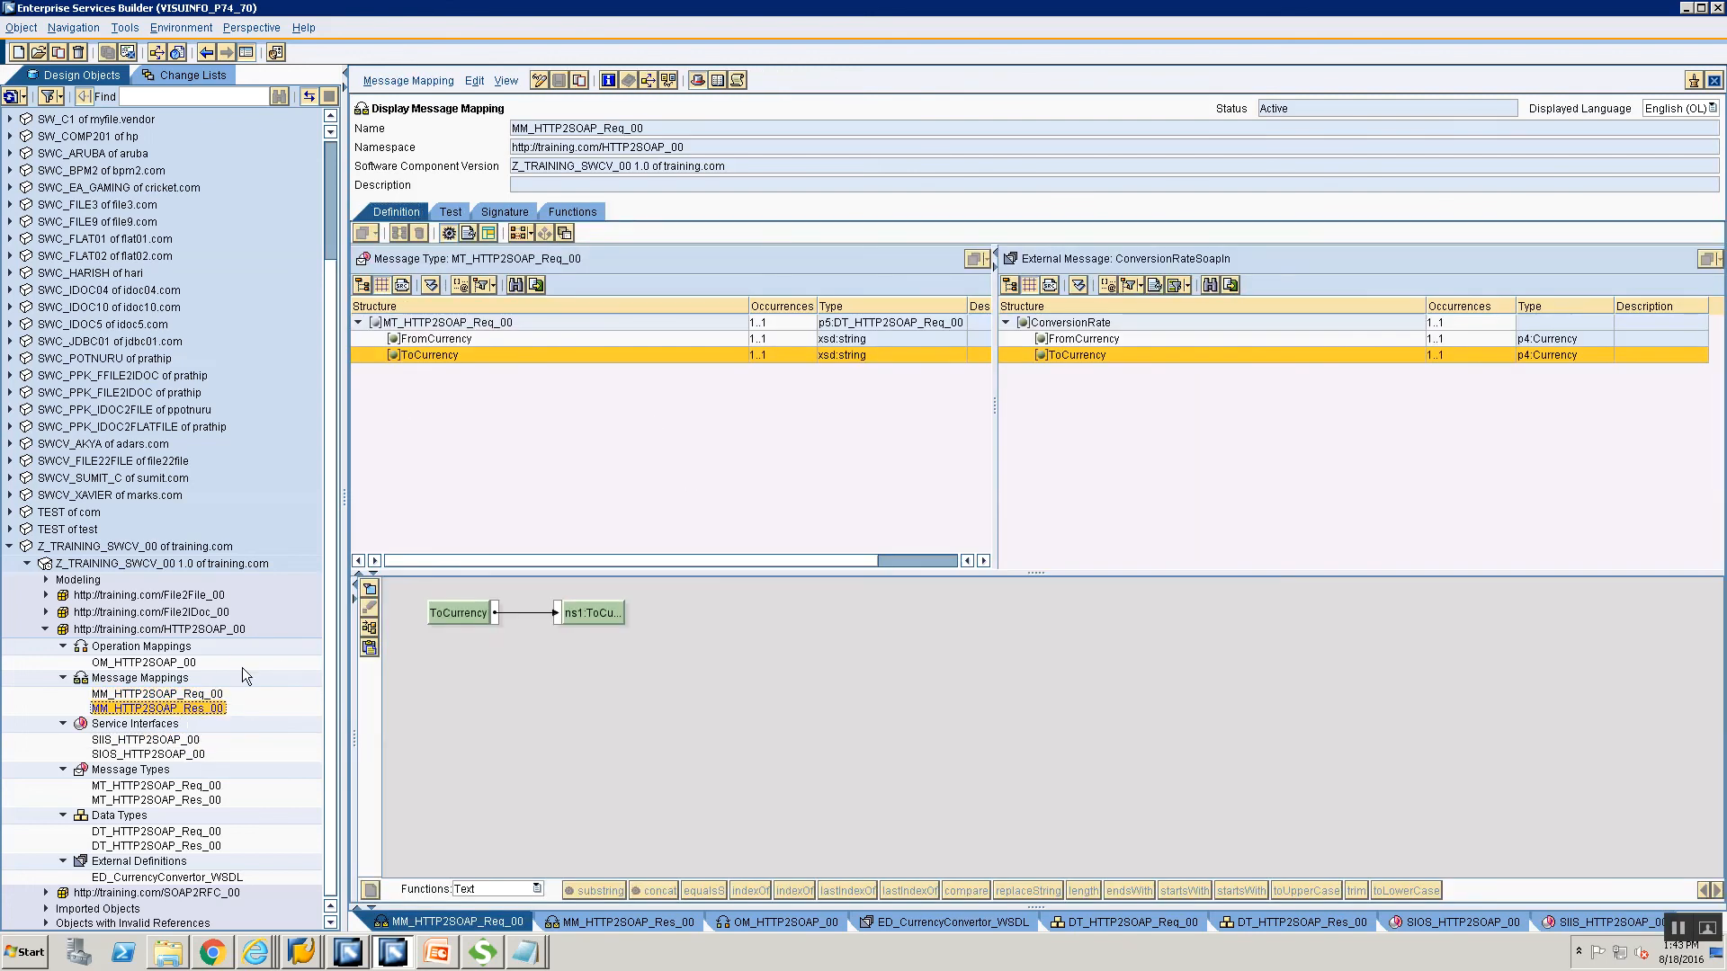
Open operation mapping OM_HTTP2SOAP_00 and review its request and response sides.
click(144, 663)
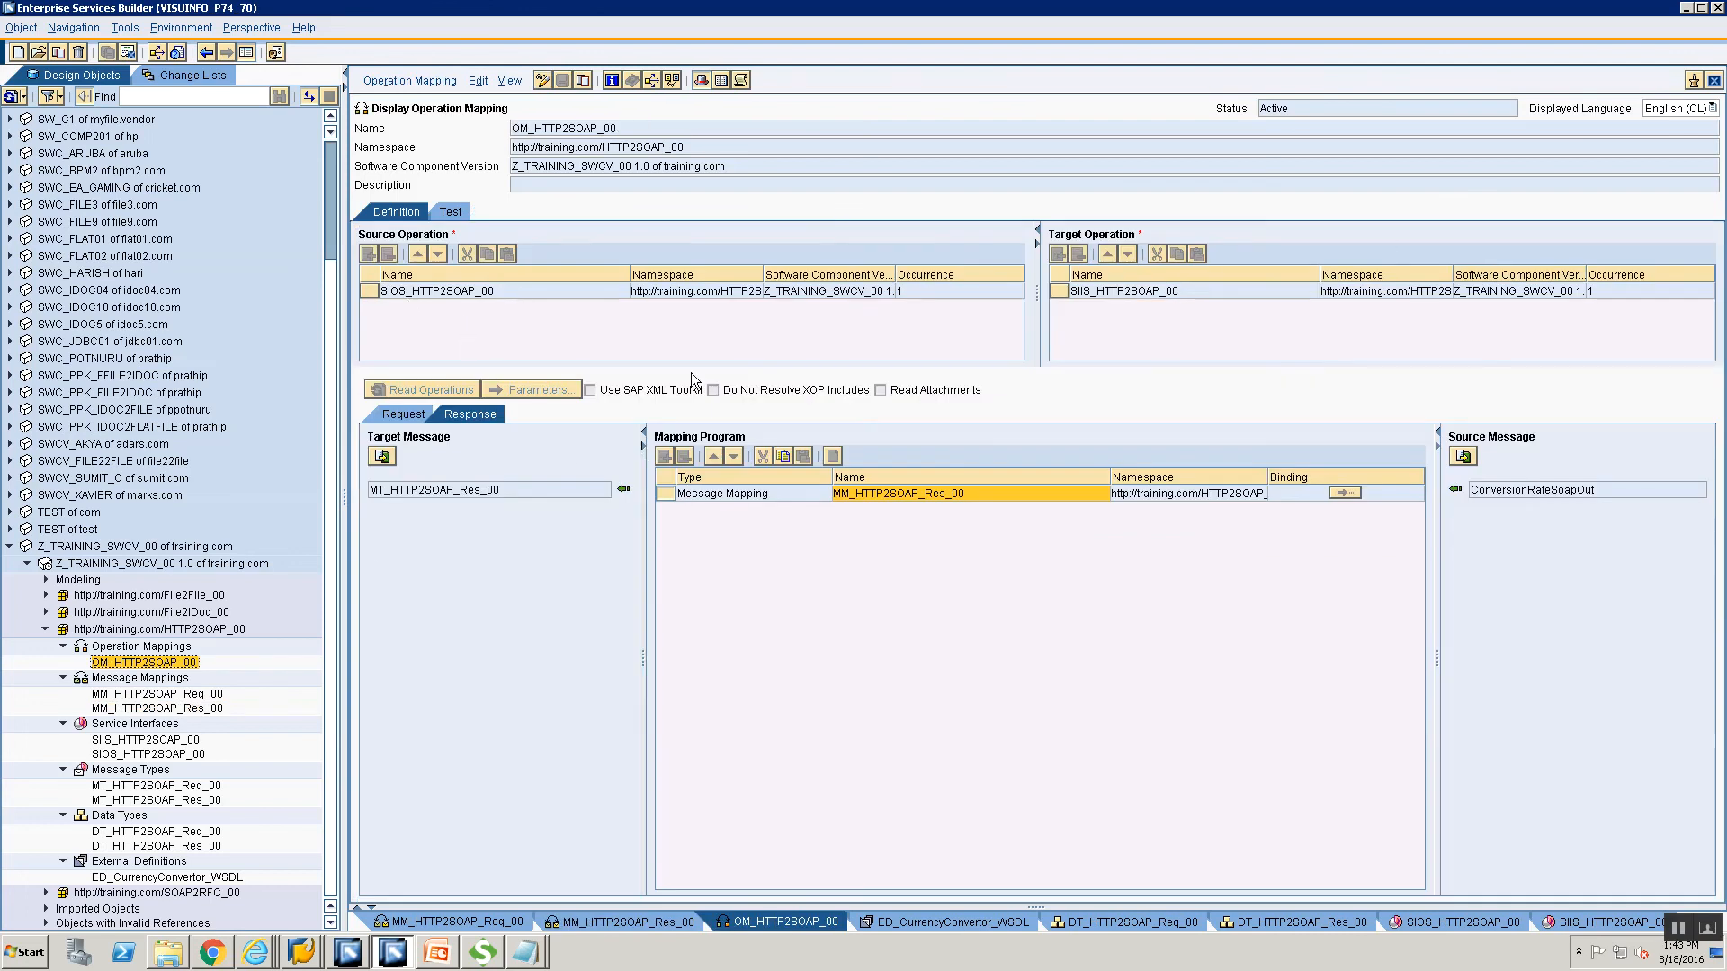
click(436, 418)
click(458, 417)
Open the HTTP sender channel from the configuration objects and highlight its HTTP_AAE adapter type.
key(alt+Tab)
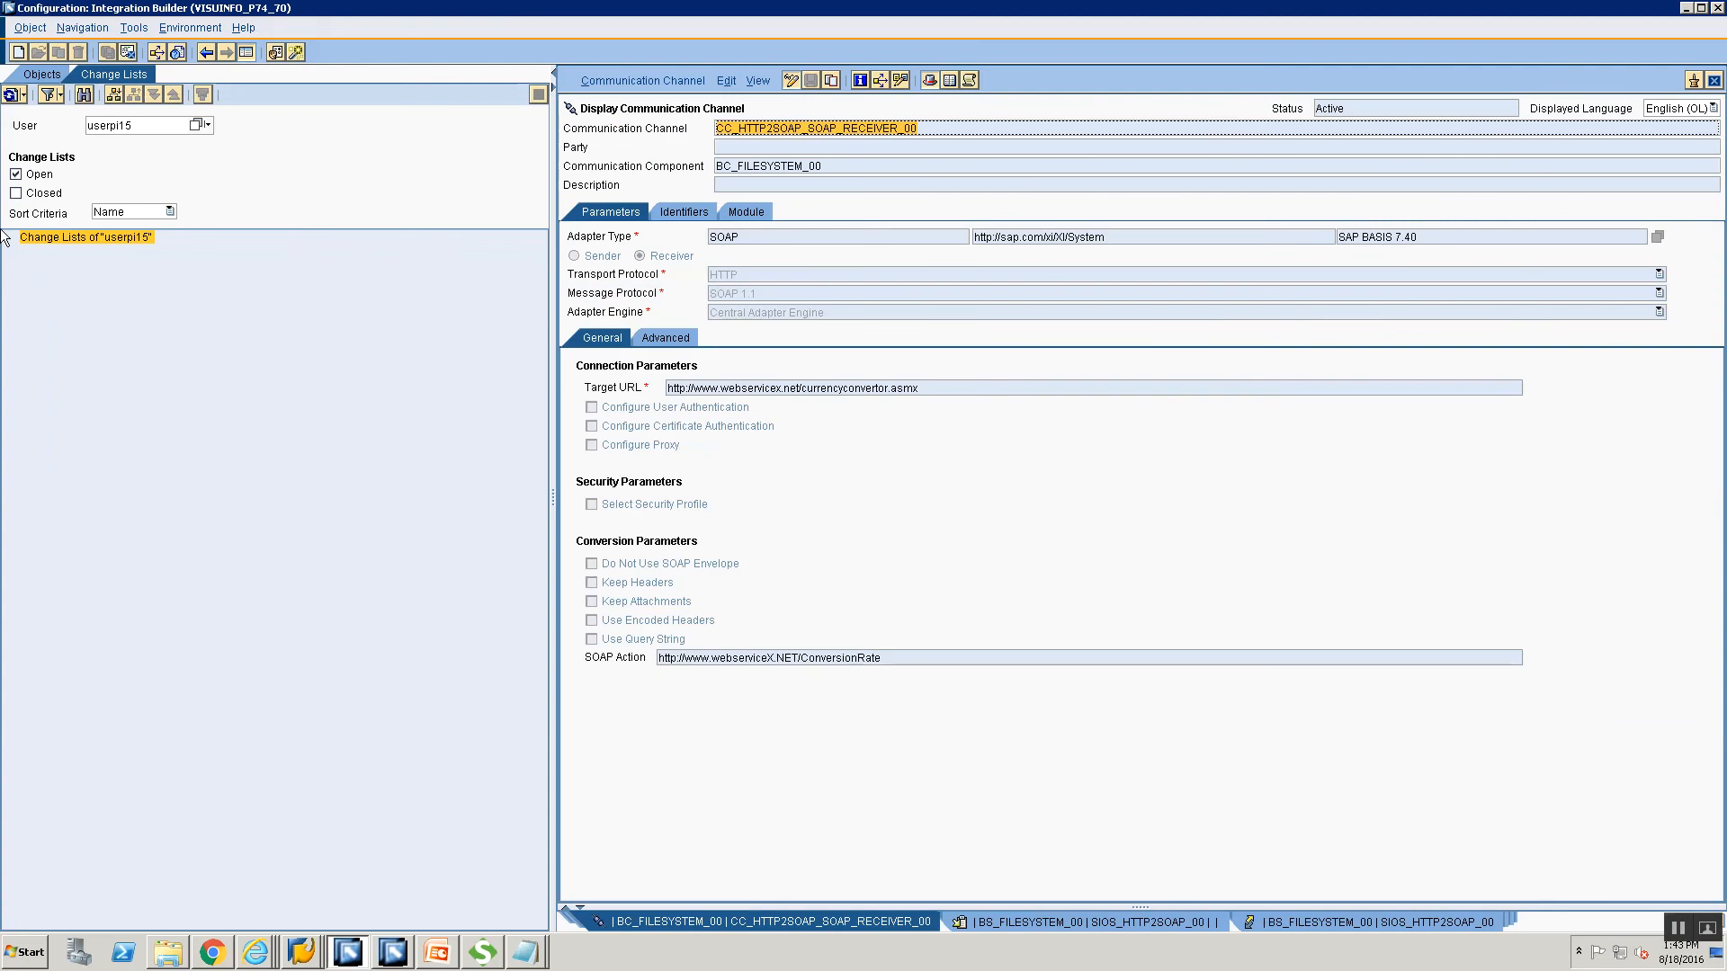
click(38, 75)
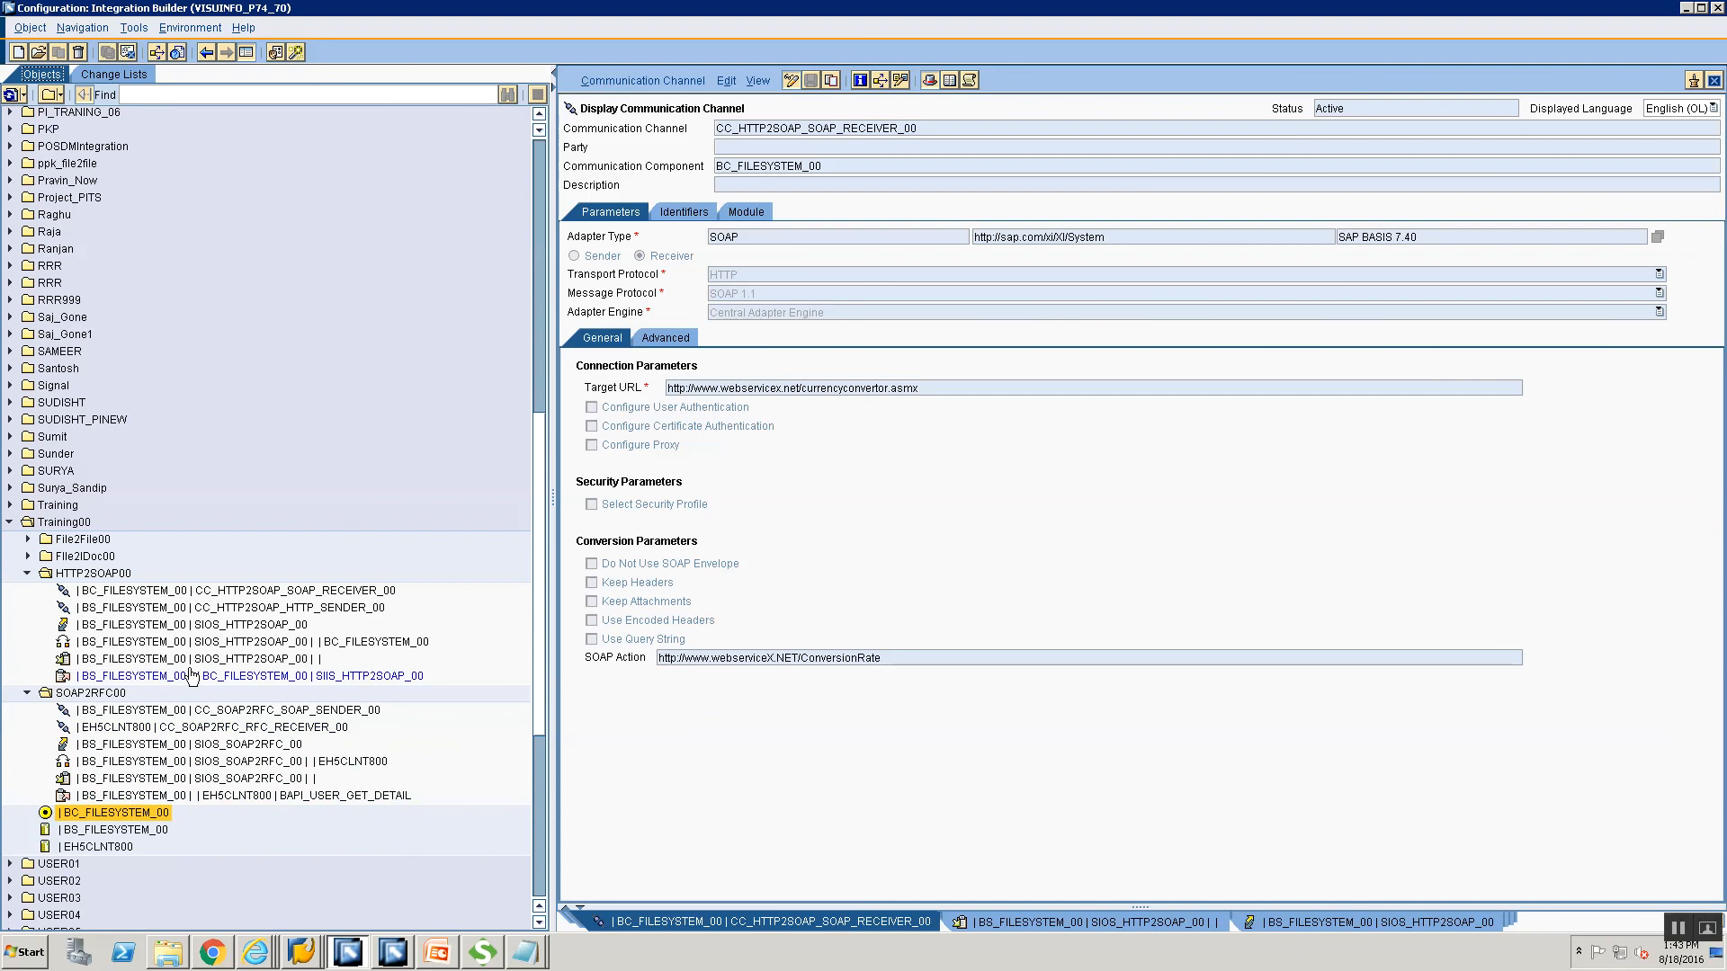
click(31, 691)
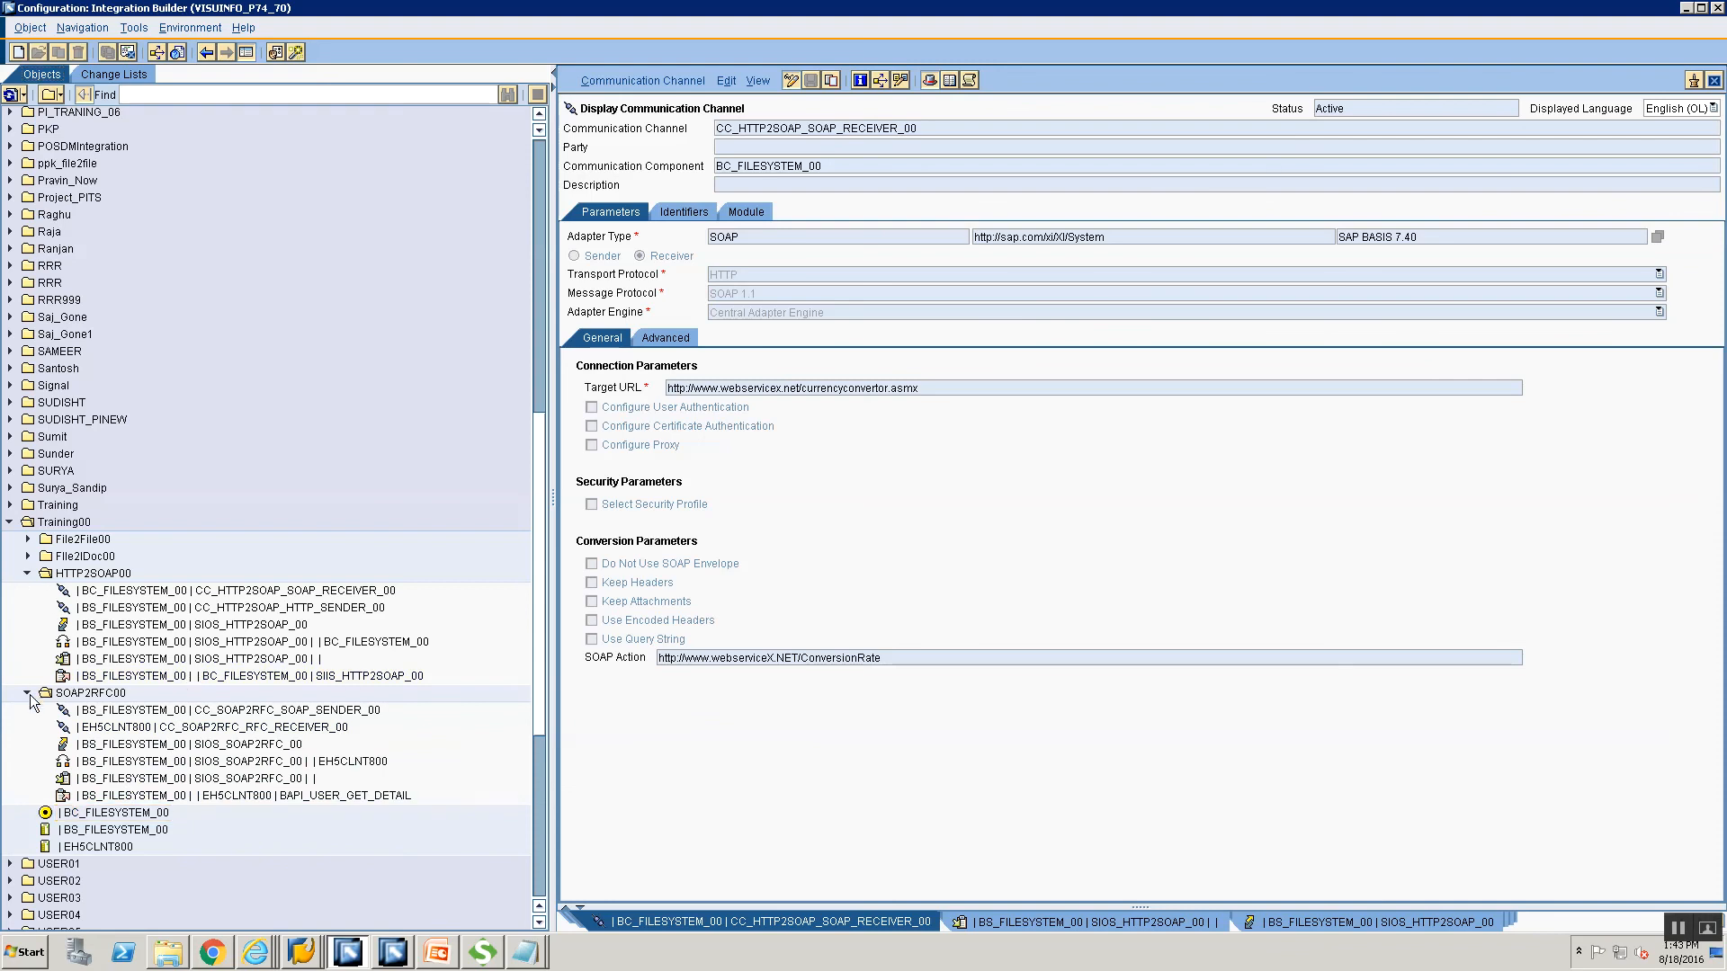
double_click(301, 607)
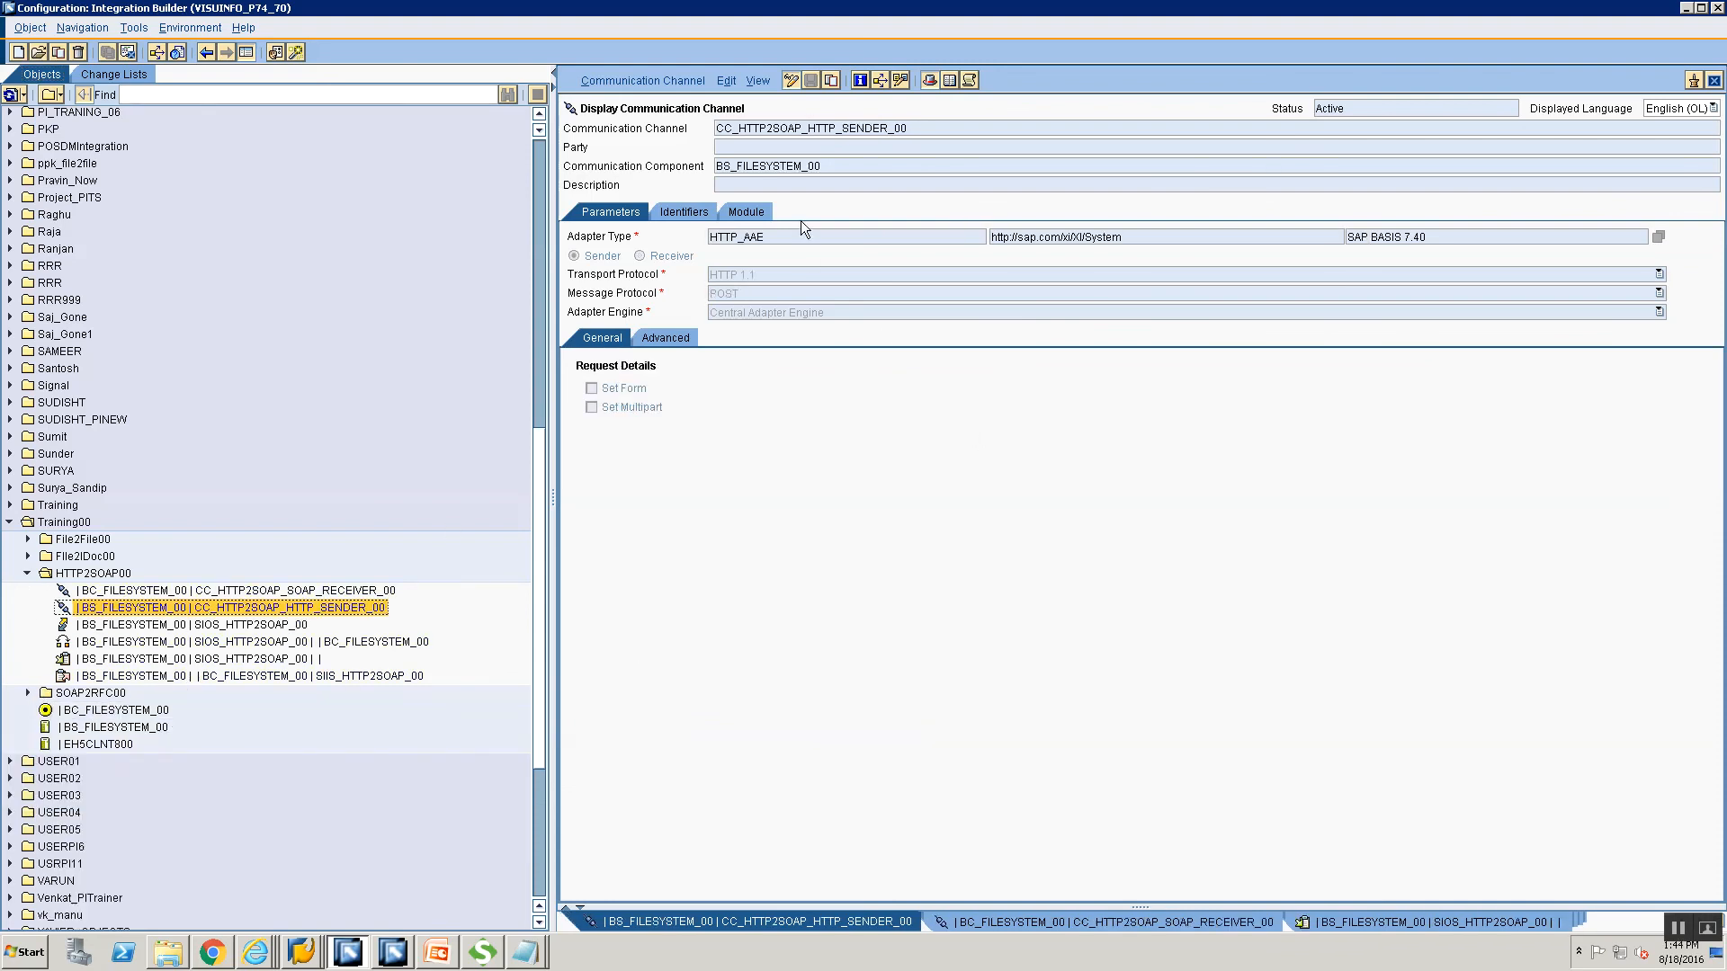
drag(780, 236, 715, 236)
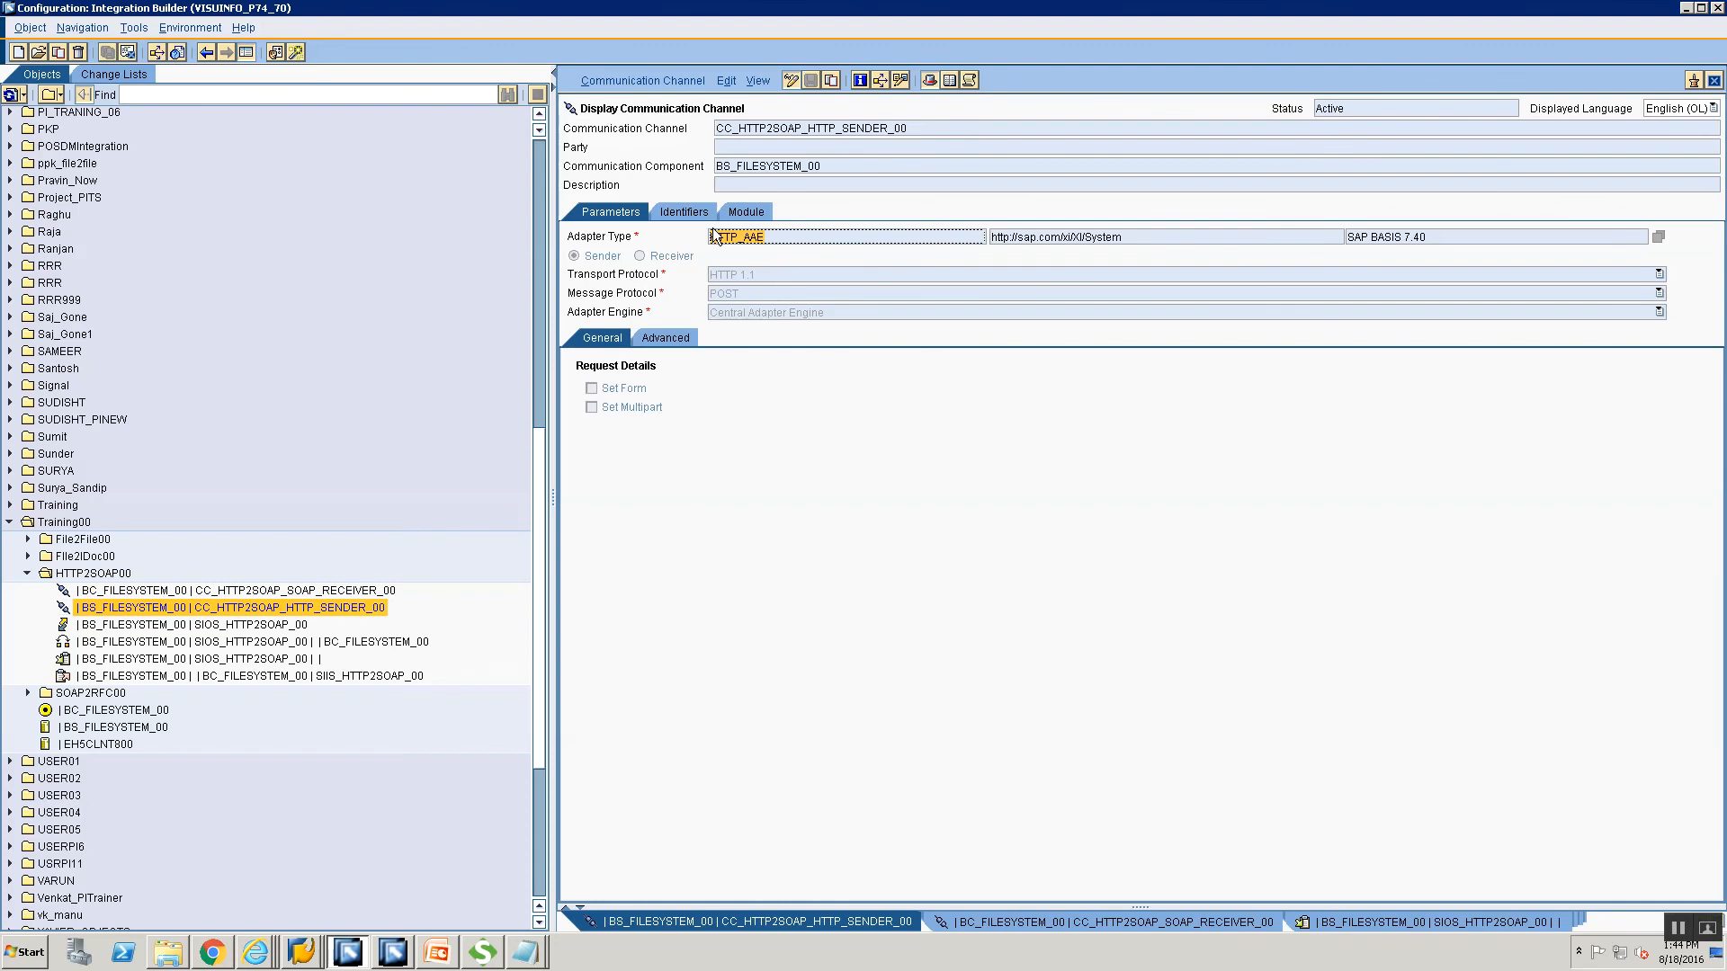
Open the SOAP receiver channel and highlight its SOAP adapter type and target URL.
double_click(357, 591)
drag(772, 240, 658, 223)
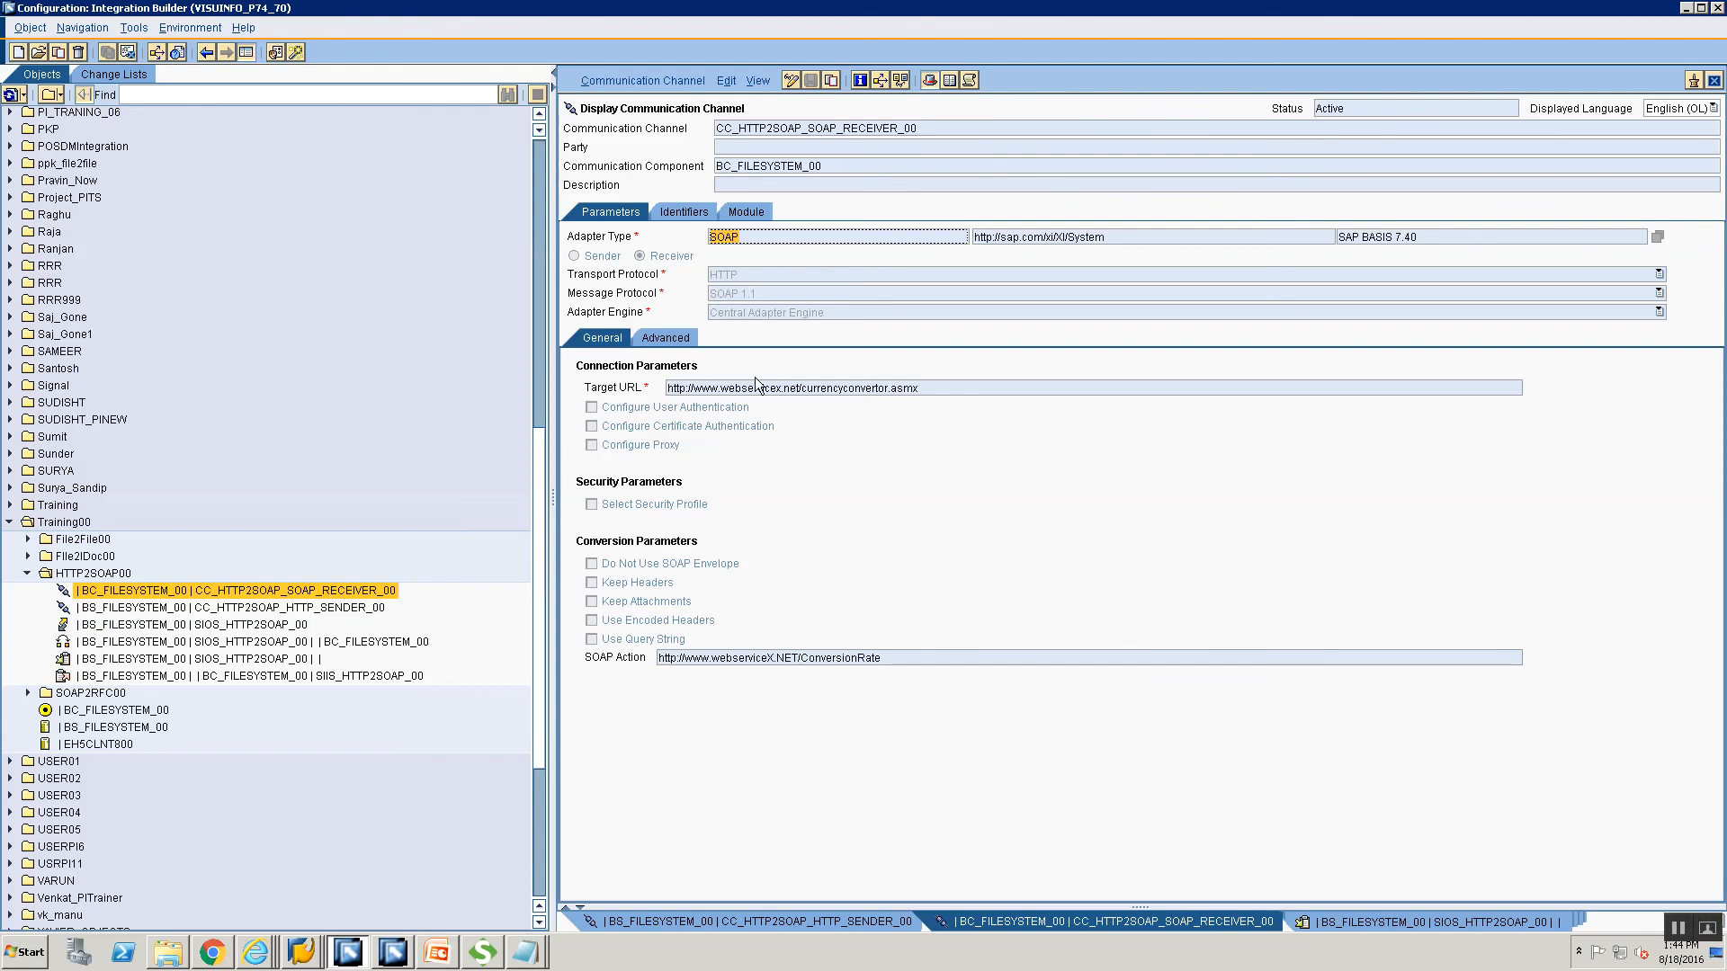
drag(918, 387, 667, 388)
drag(948, 661, 659, 658)
click(482, 952)
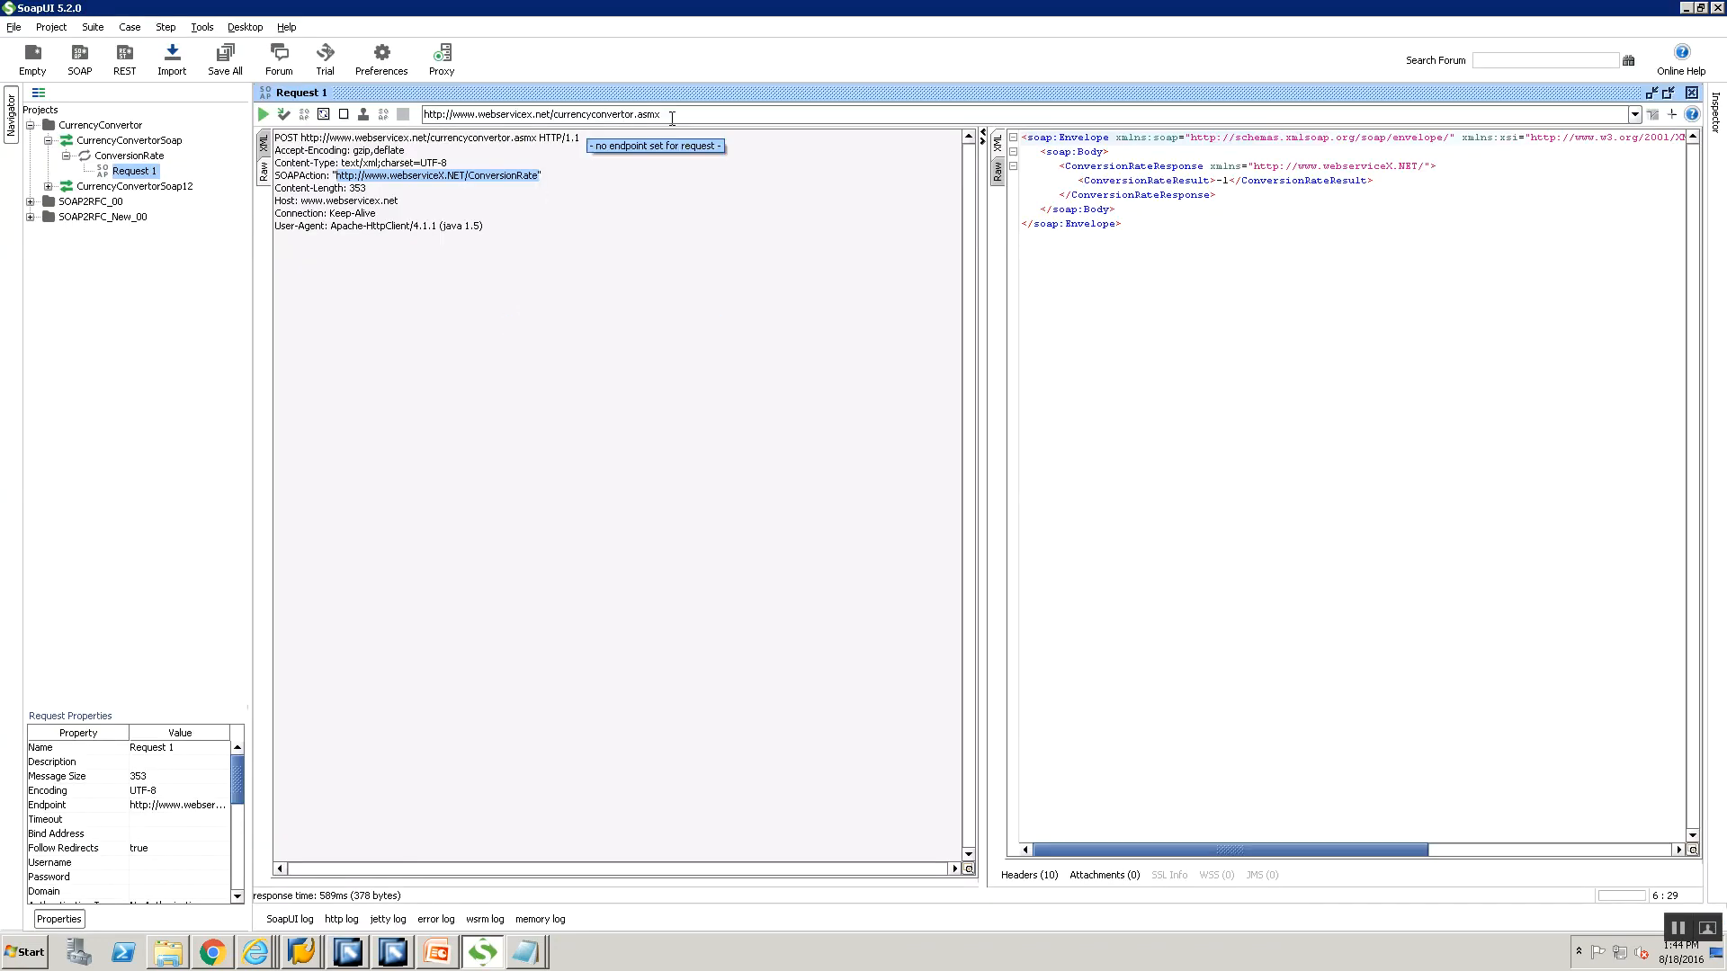
click(436, 115)
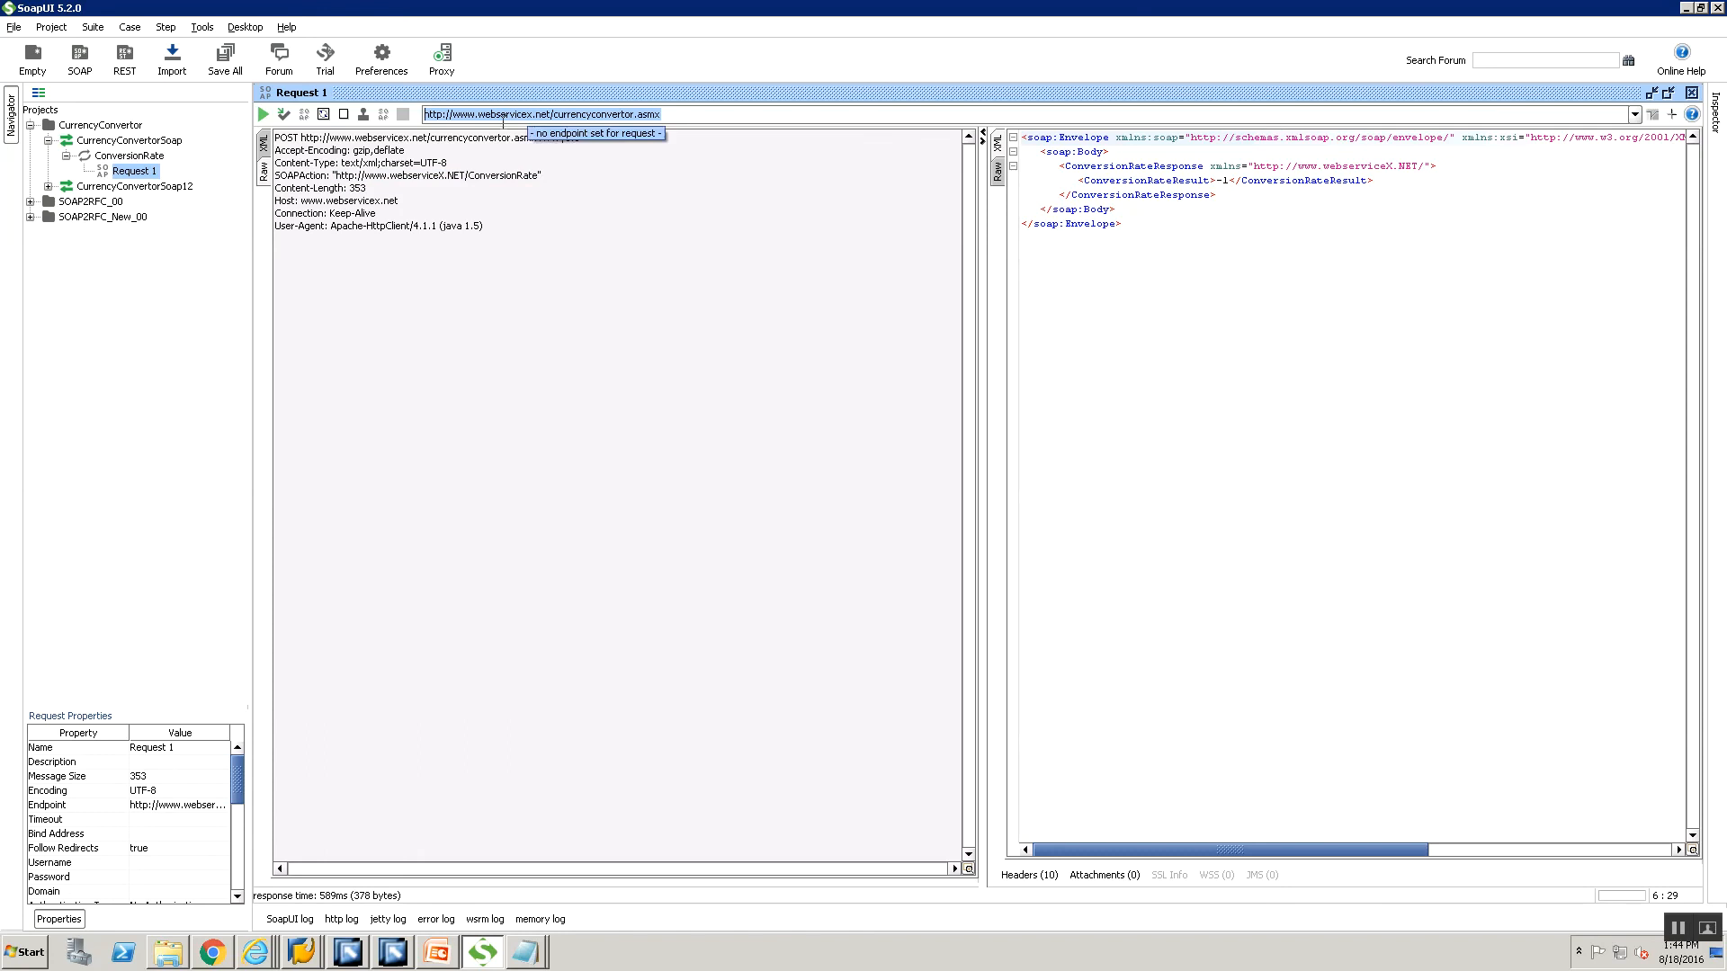
drag(335, 175, 530, 177)
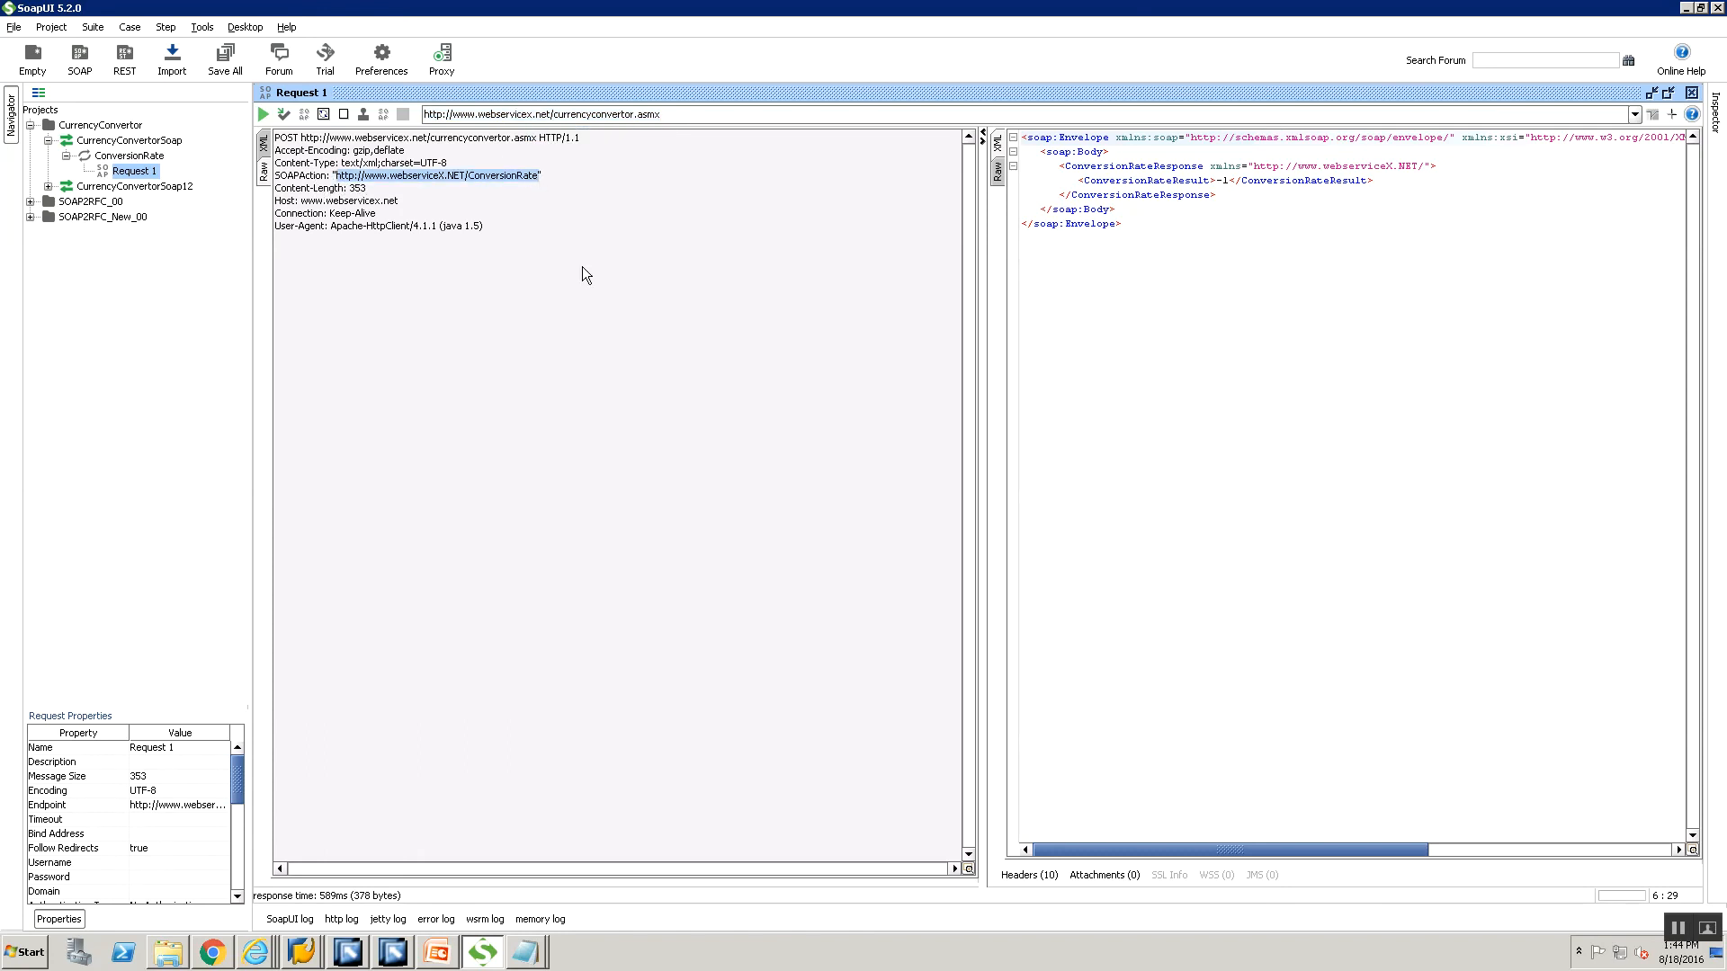
key(alt+Tab)
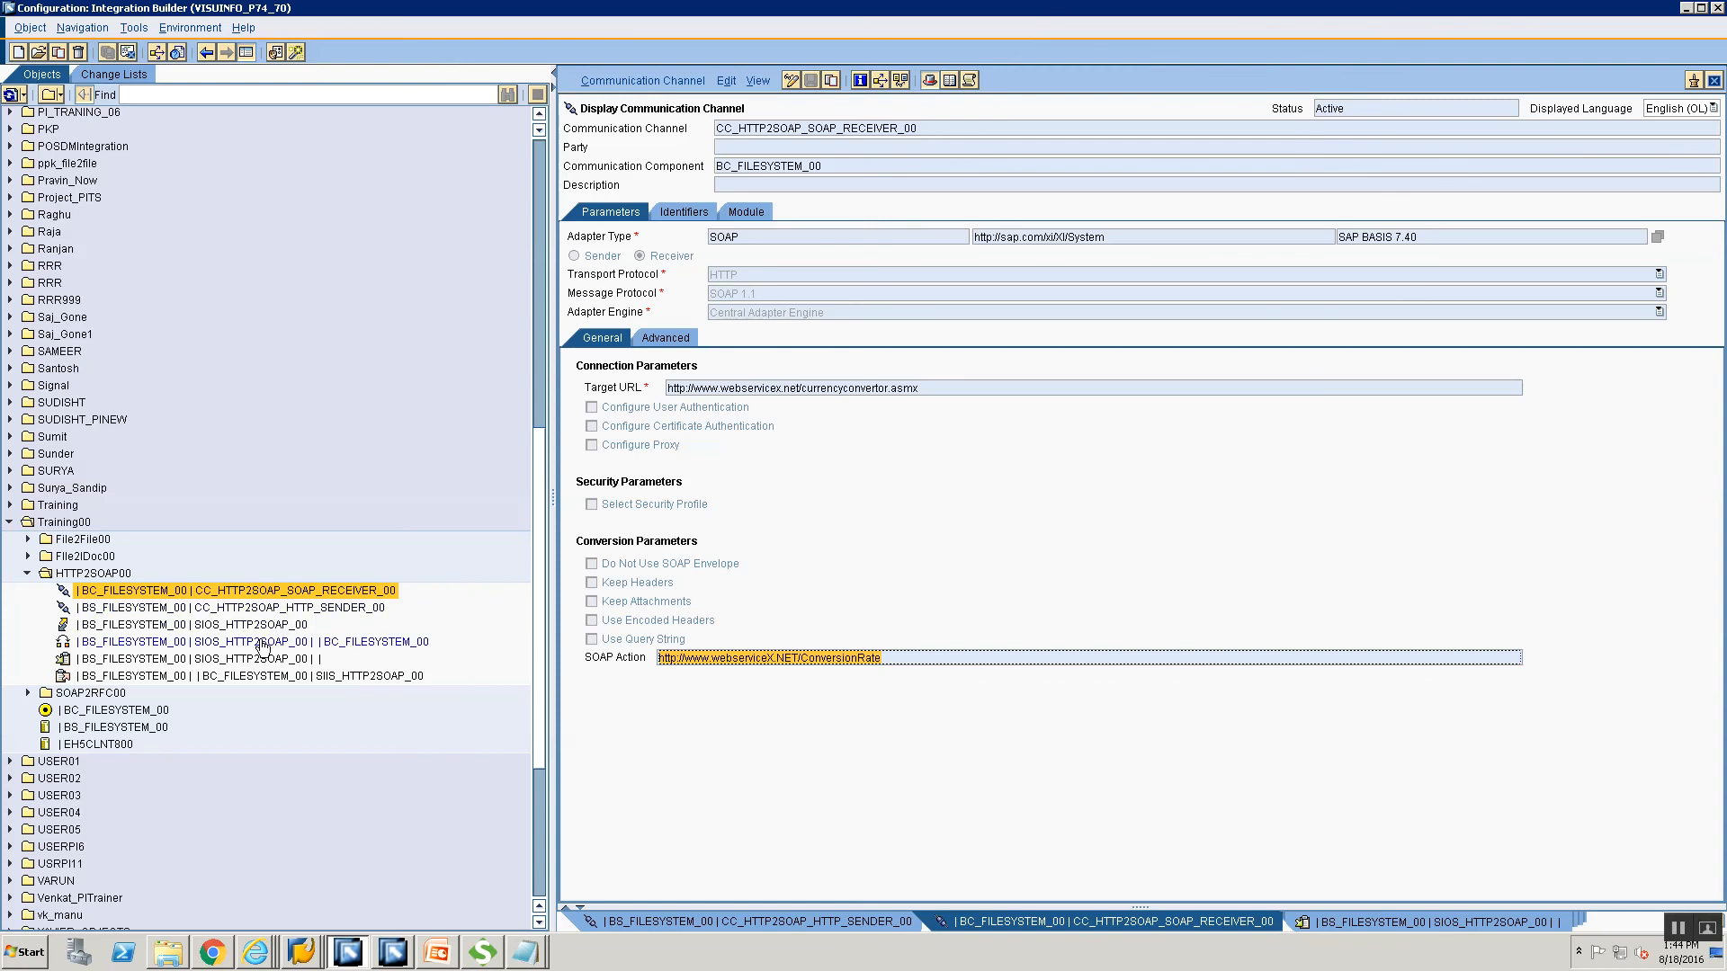
Bring up HTTPClient.html and highlight its ServerHost, SenderService and SenderInterface fields.
mouse_move(262, 648)
click(244, 946)
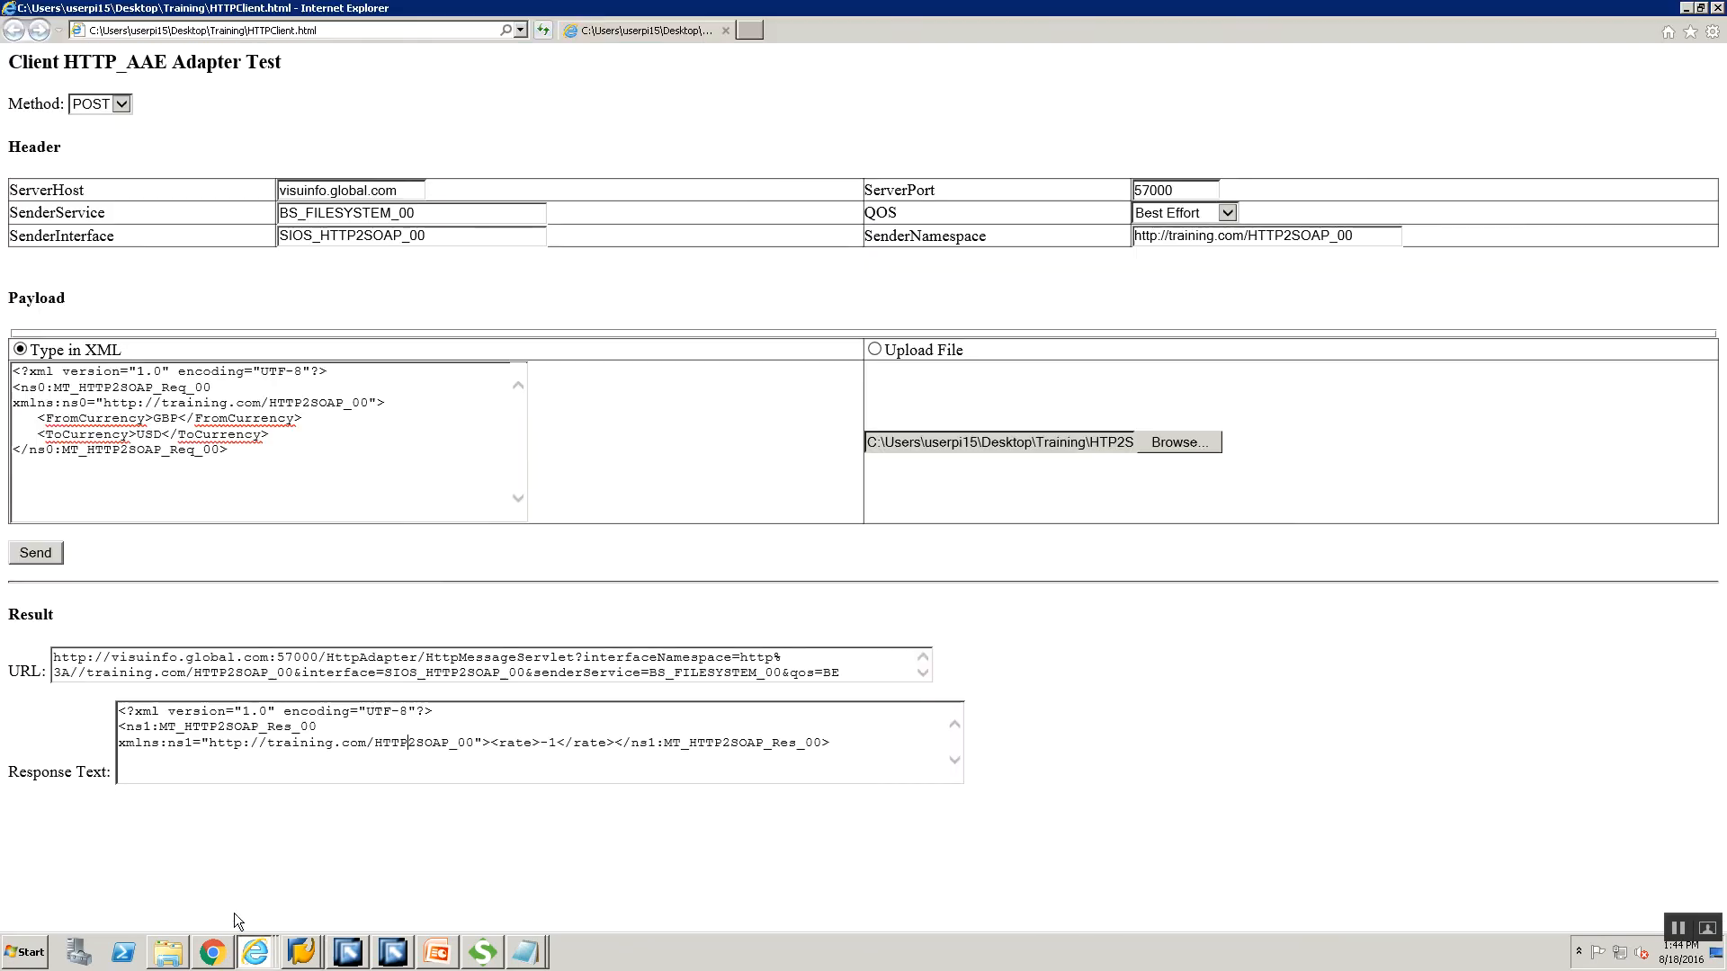
click(234, 914)
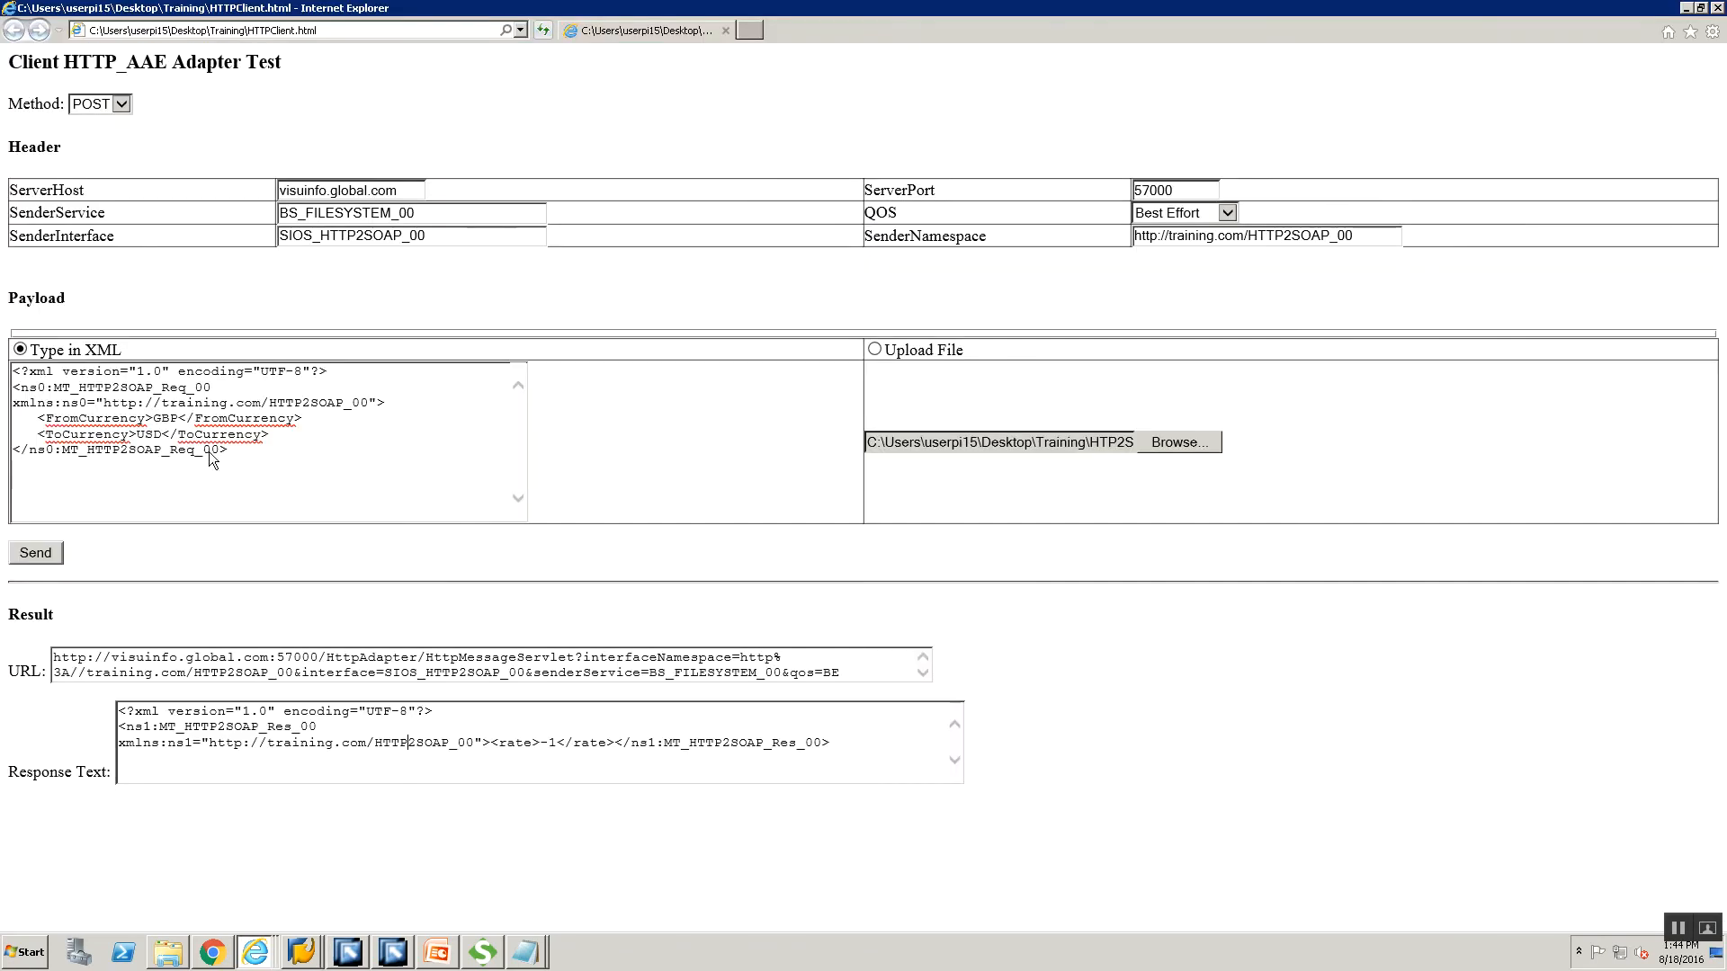
drag(402, 188, 279, 189)
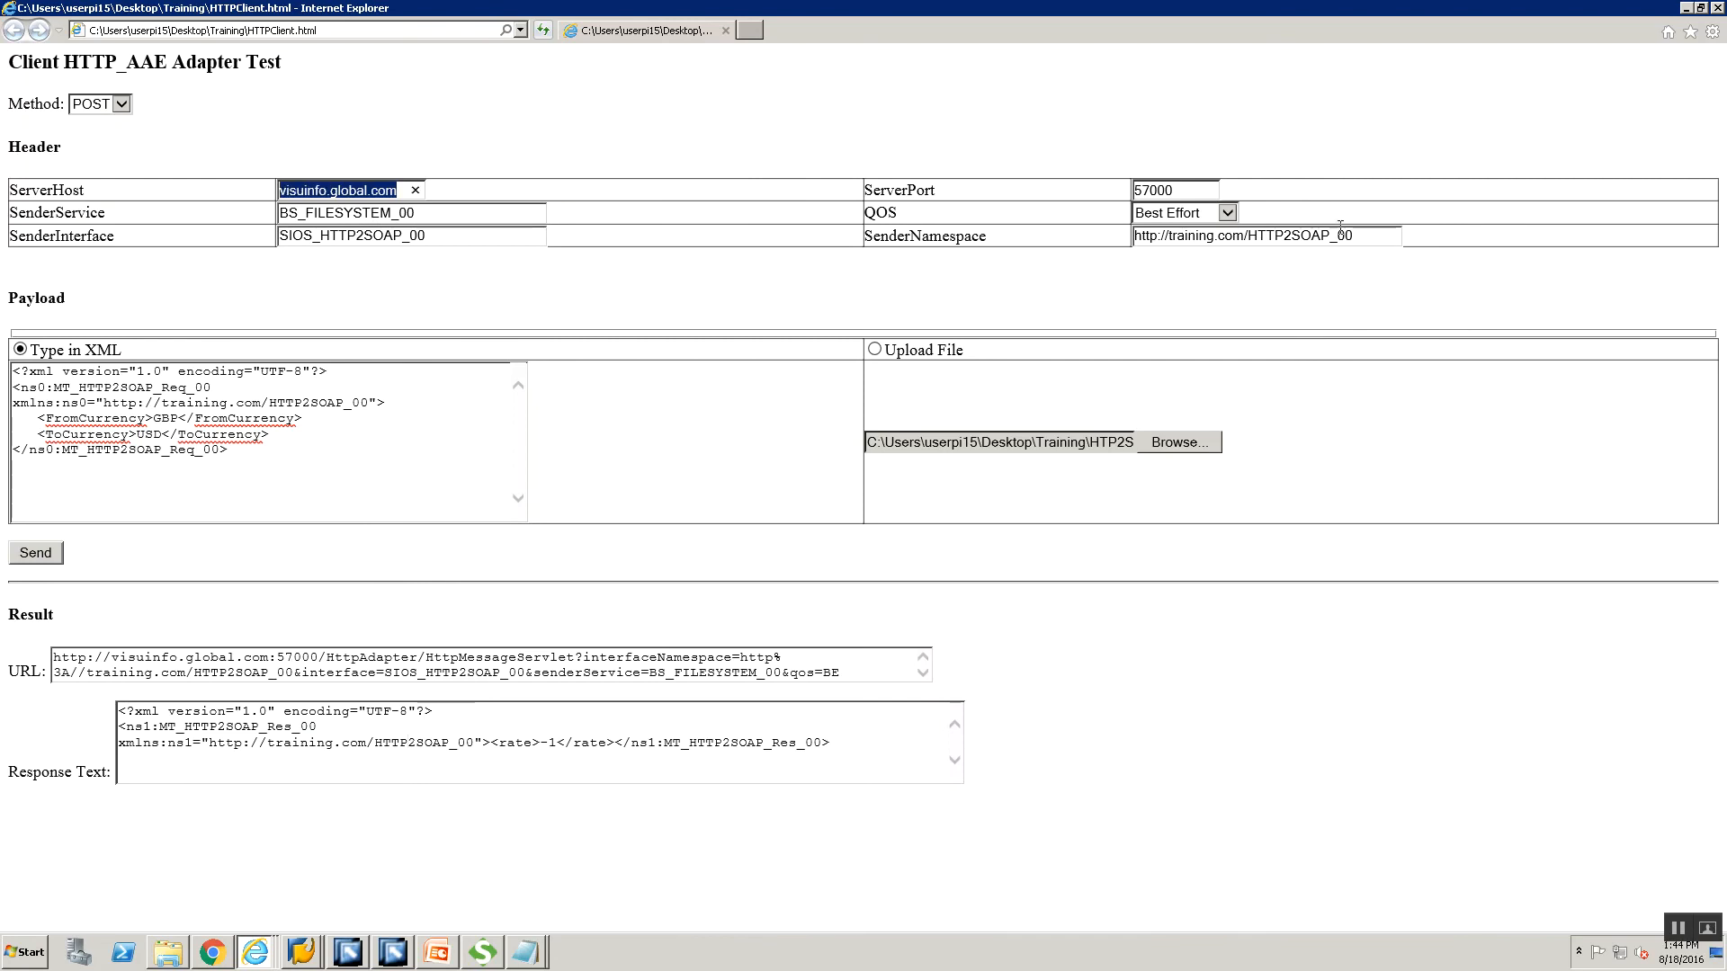
drag(502, 213, 305, 213)
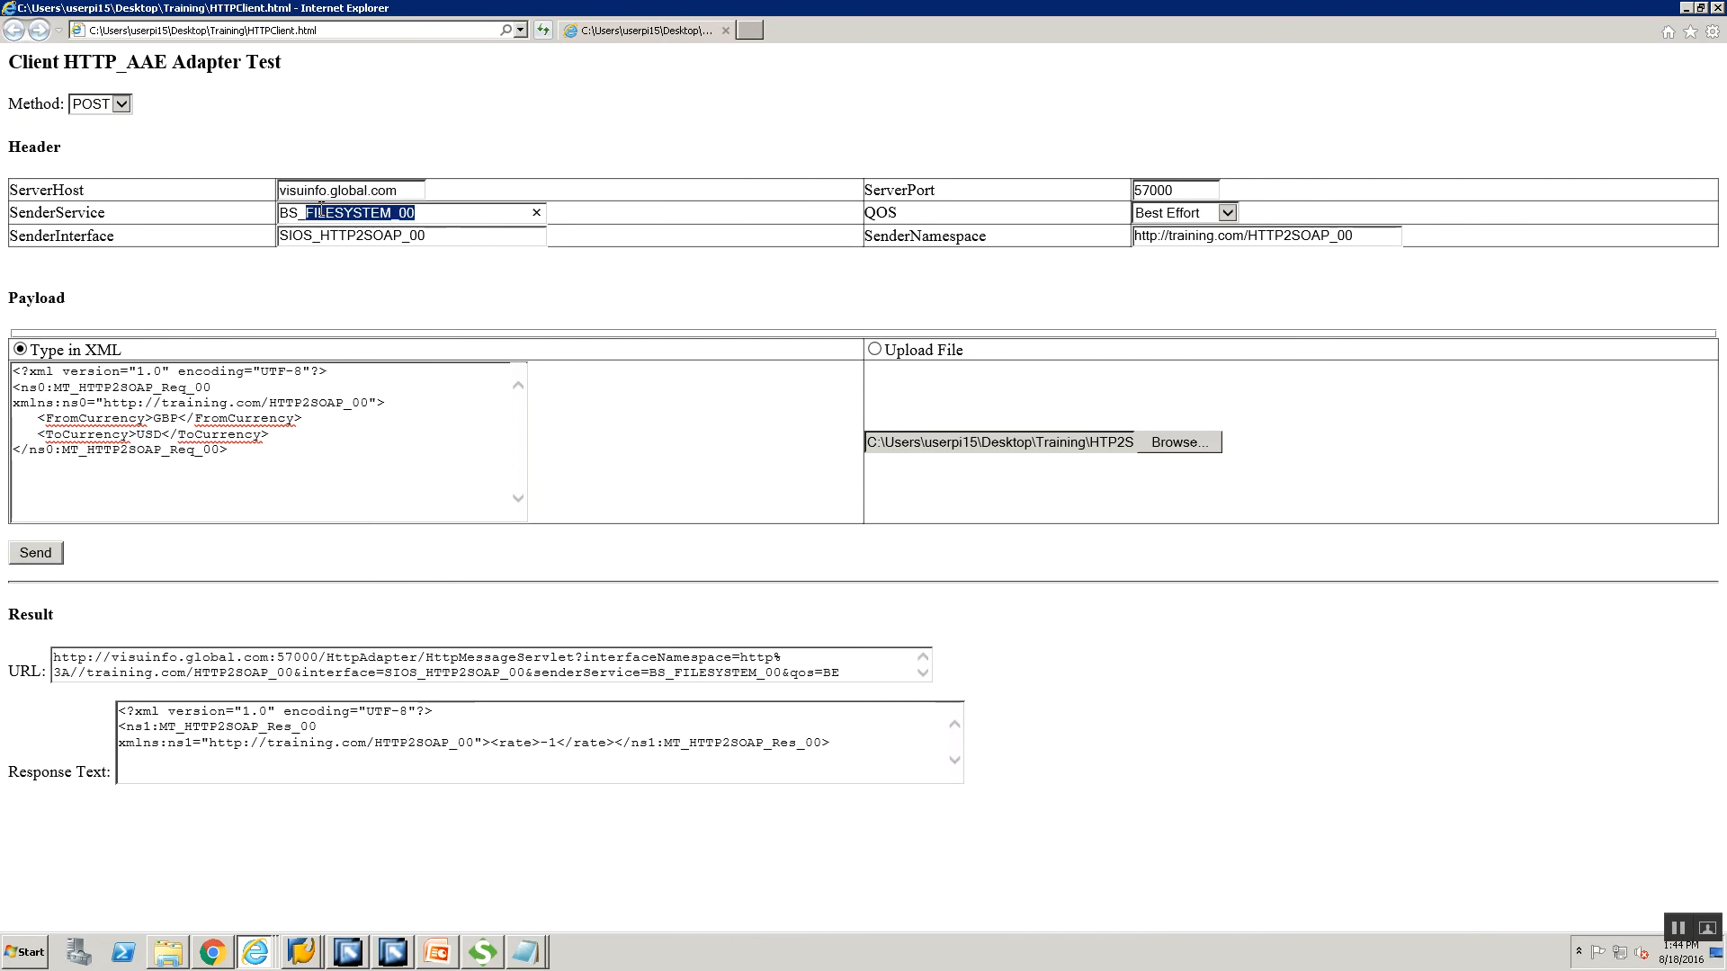
click(493, 237)
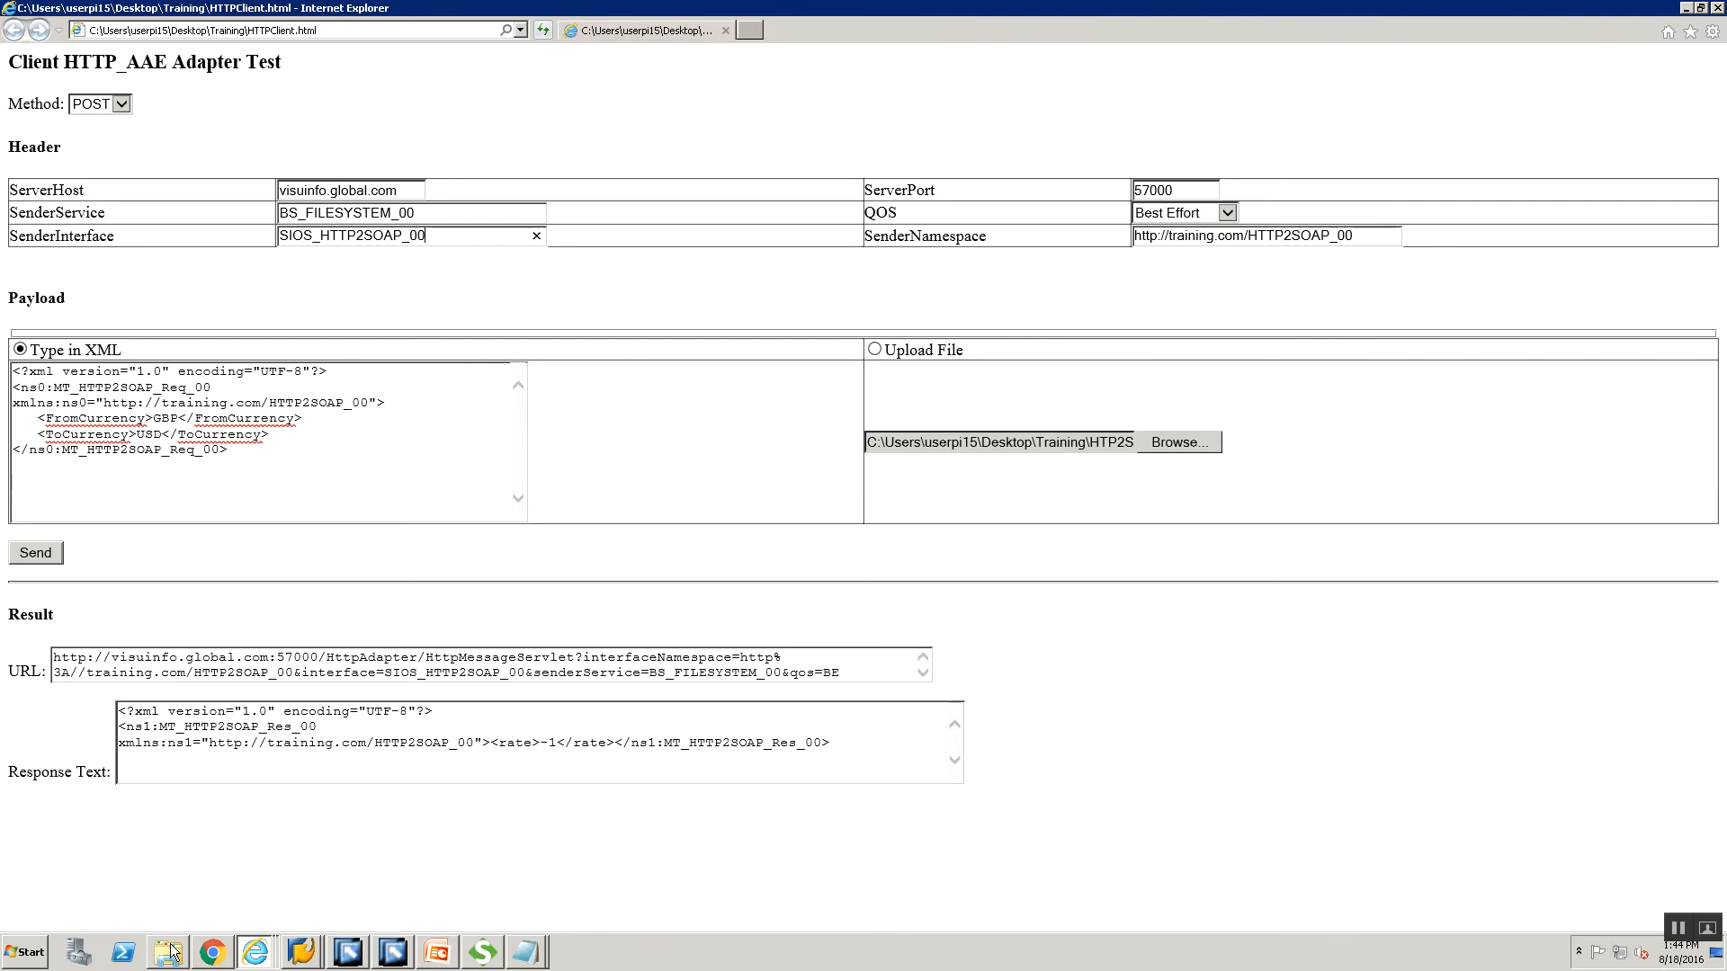
mouse_move(173, 947)
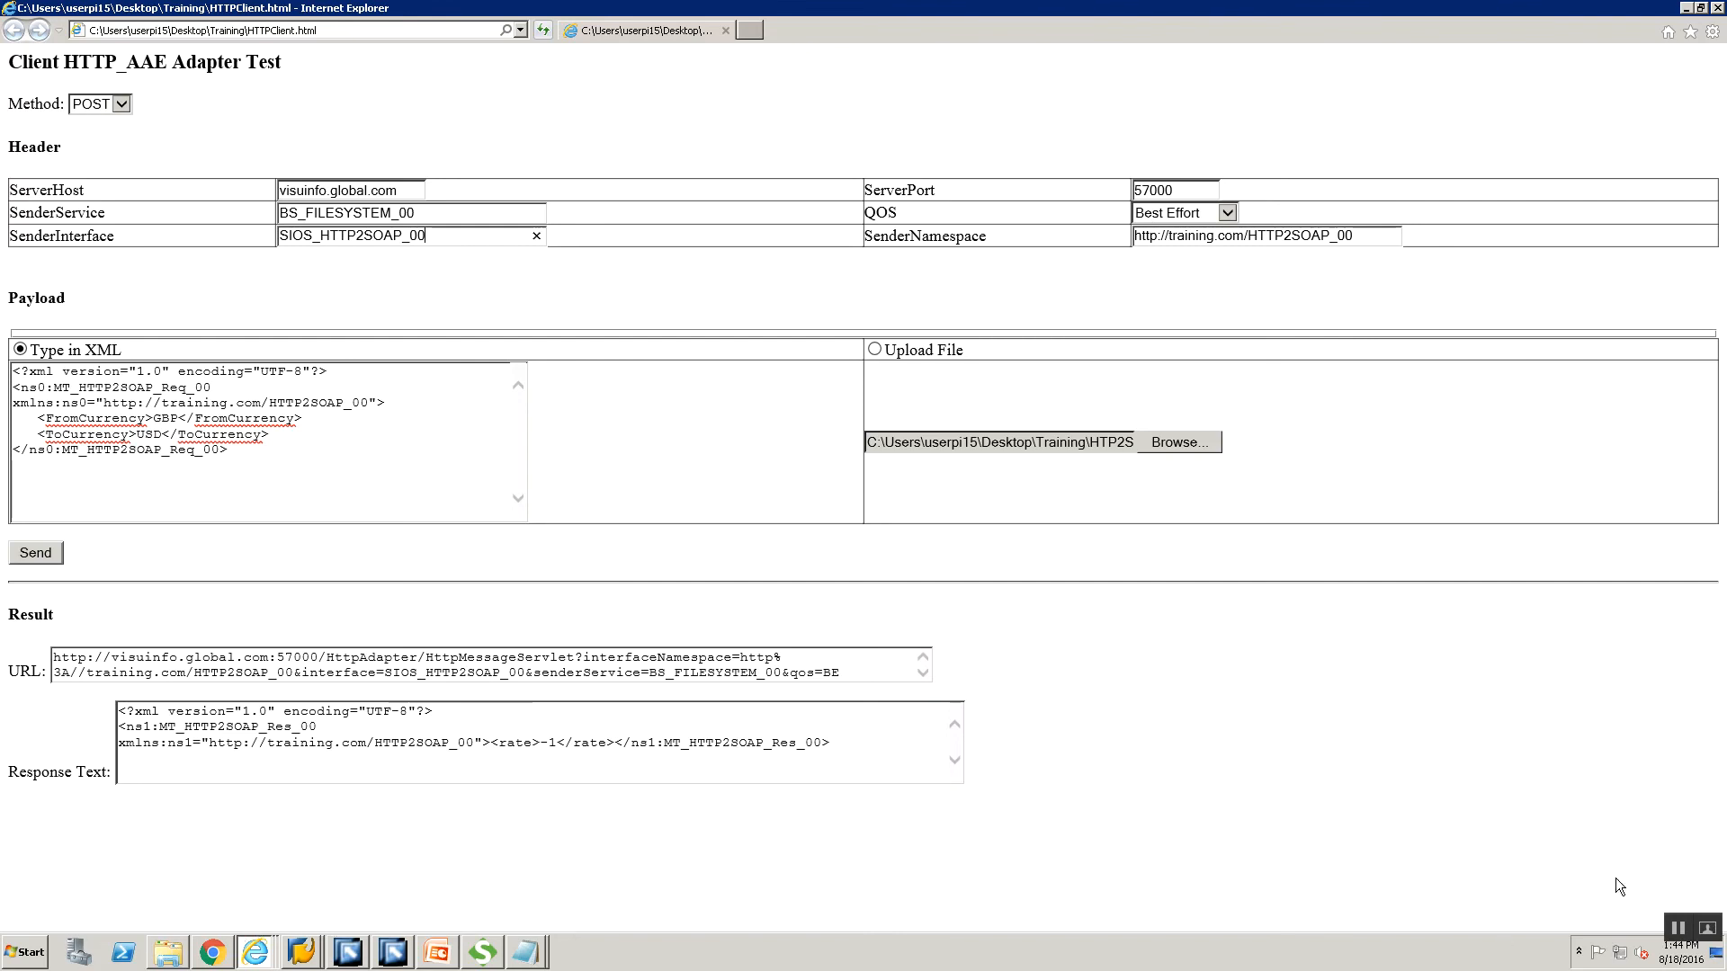